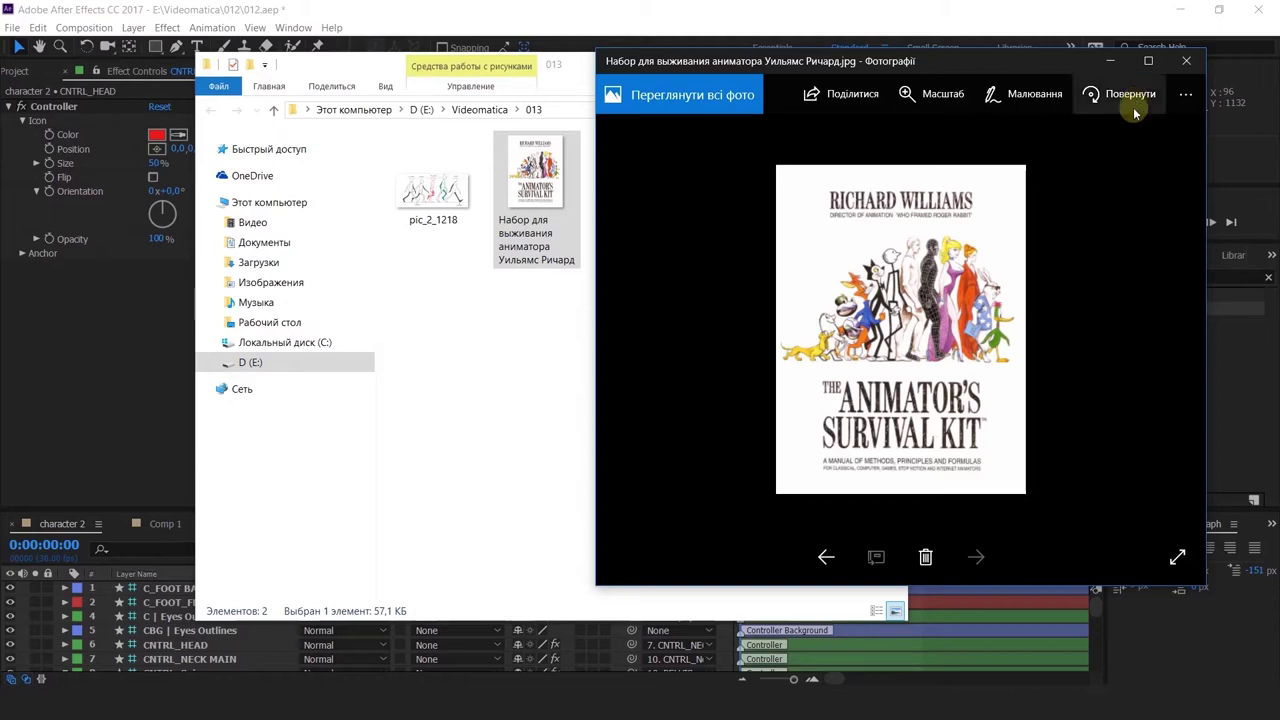
Open the walk-cycle reference picture pic_2_1218 from folder 013 and add it to the character 2 composition.
click(423, 200)
double_click(423, 200)
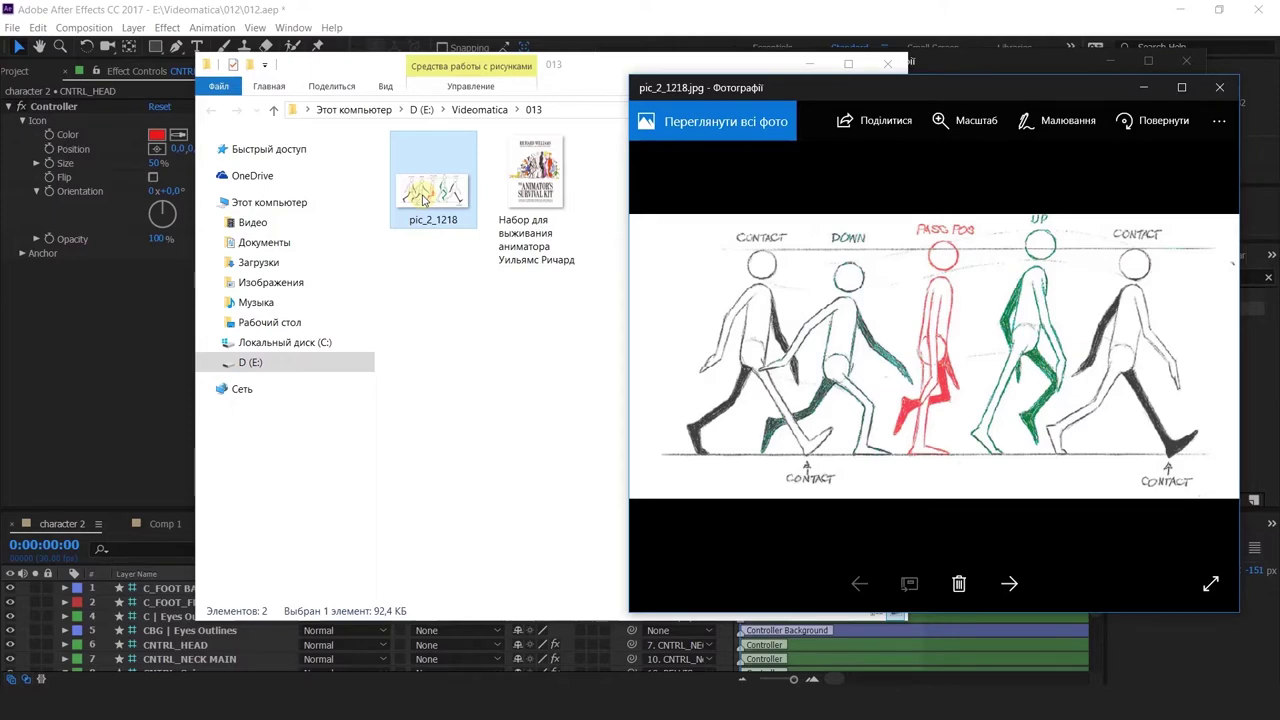
click(570, 94)
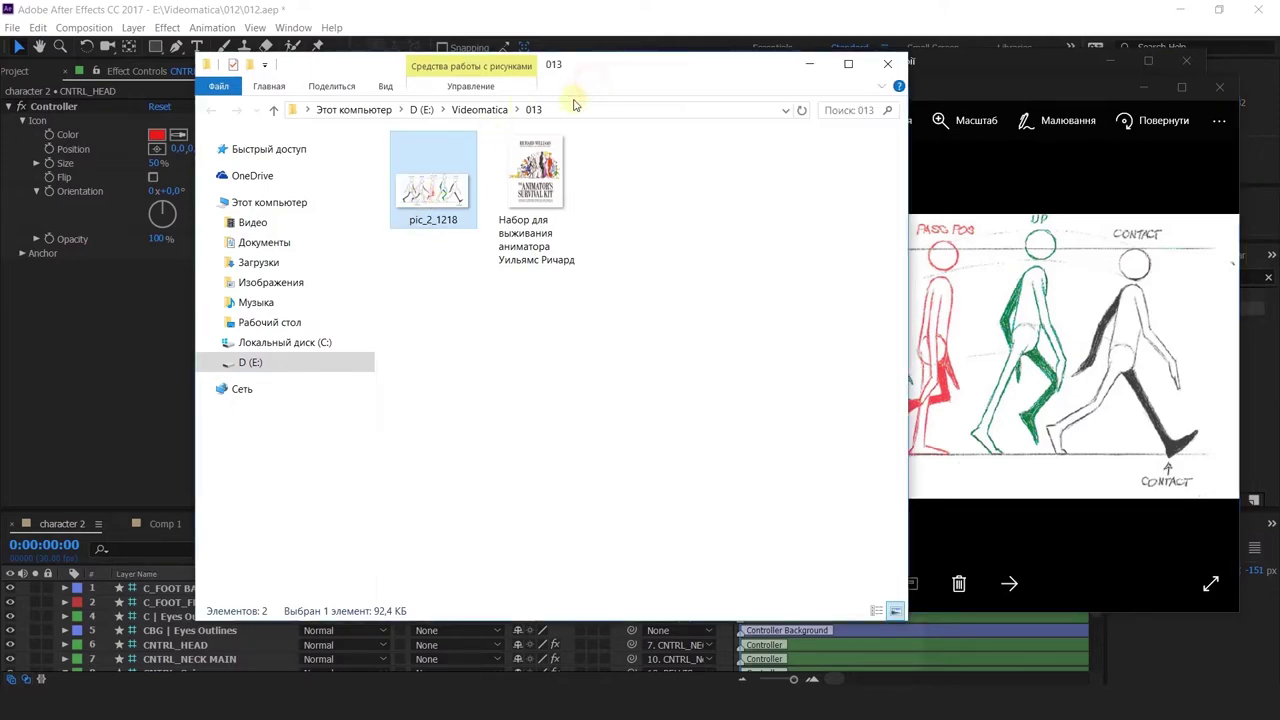
drag(614, 78, 445, 103)
click(634, 94)
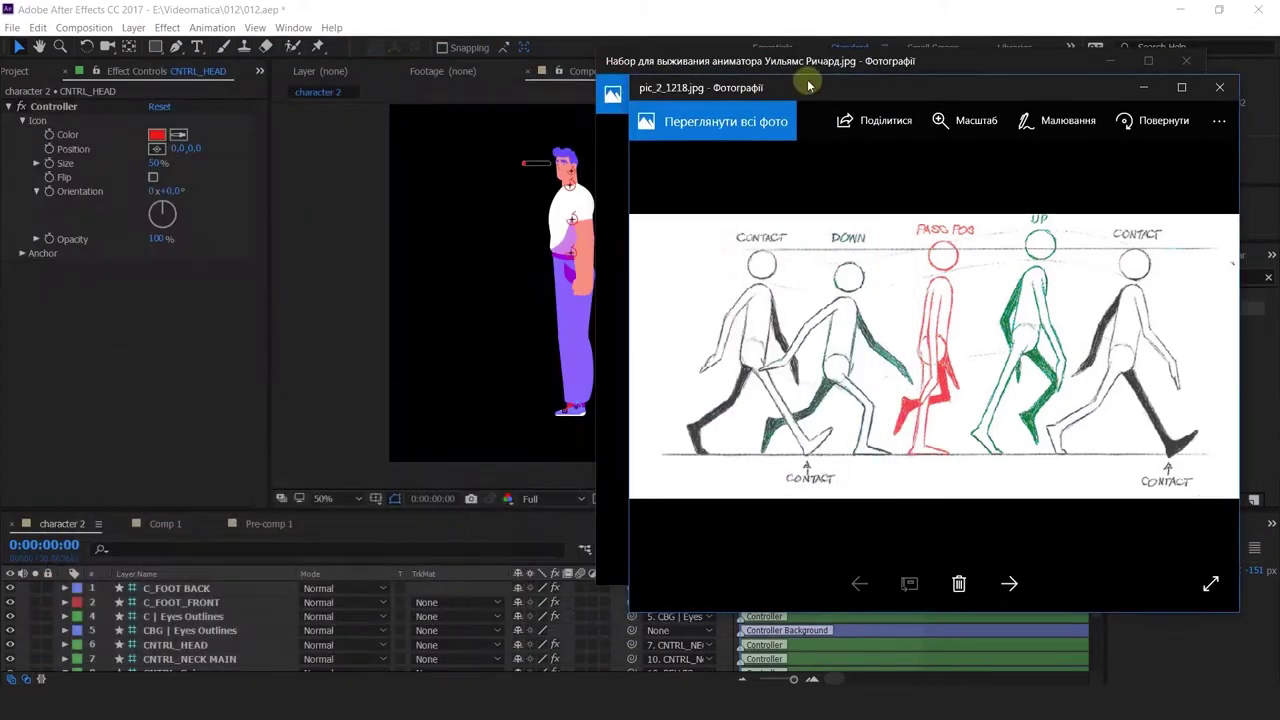
drag(784, 78, 603, 48)
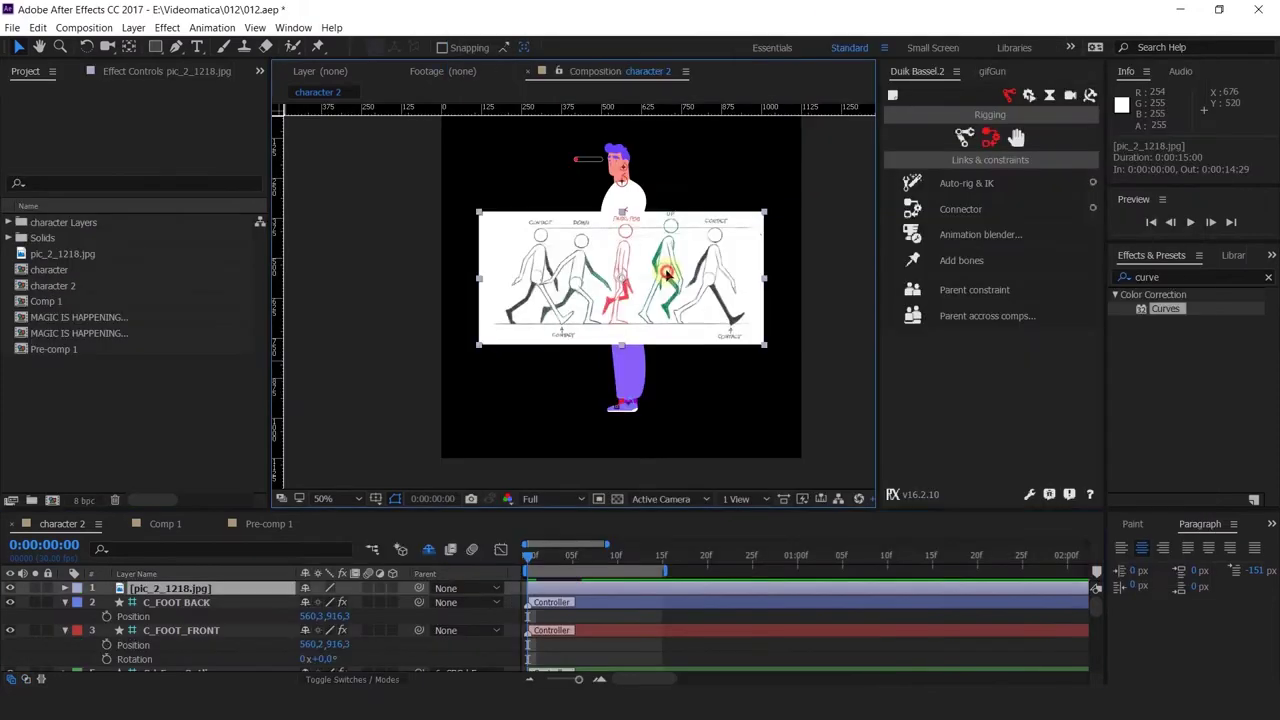
Mirror the pic_2_1218.jpg layer horizontally by setting its X scale to -100% while keeping Y at 100%.
key(s)
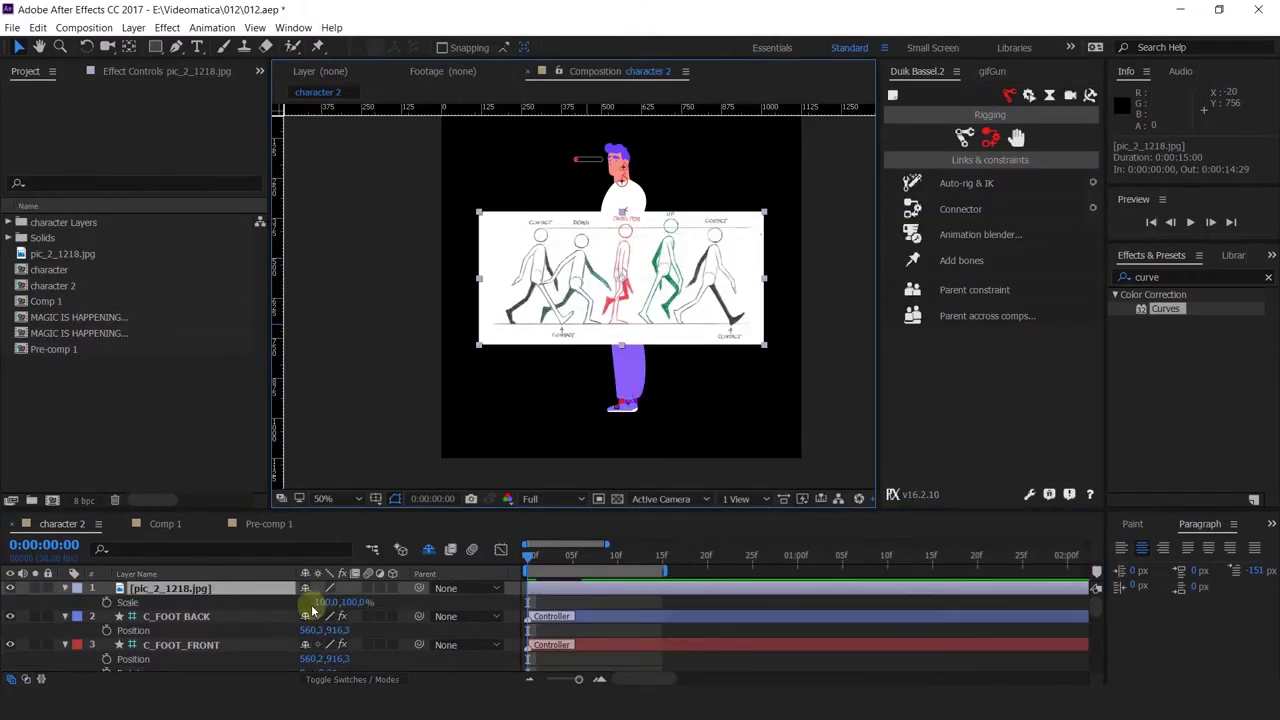
click(328, 601)
text(-100)
key(Return)
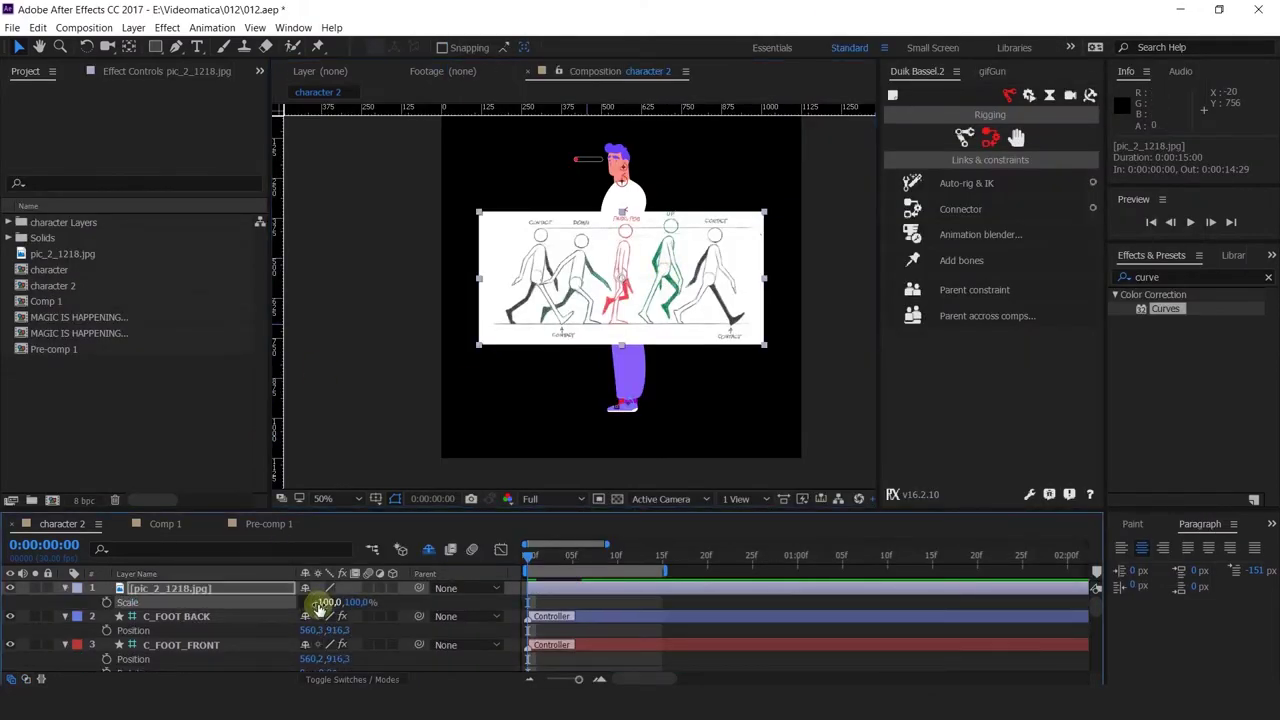
click(200, 592)
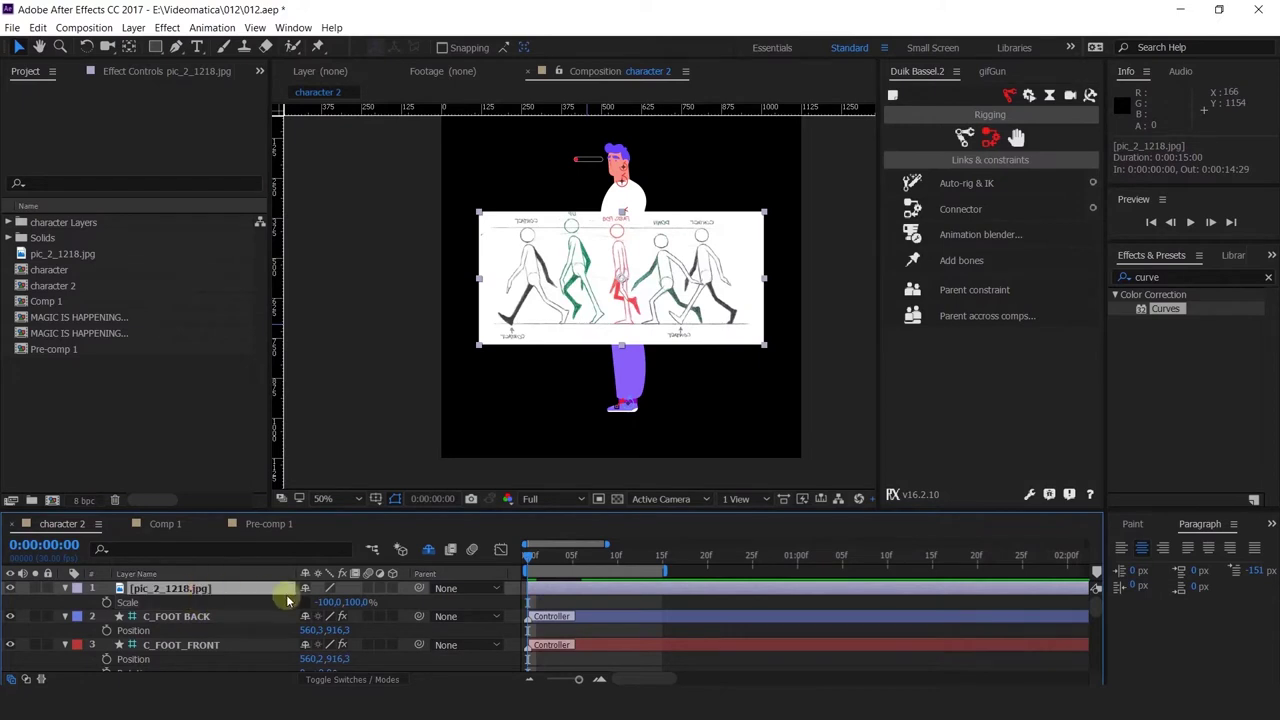
Shrink the mirrored reference picture to -45, 45% scale and move it to the empty area beside the character's head.
key(s)
key(s)
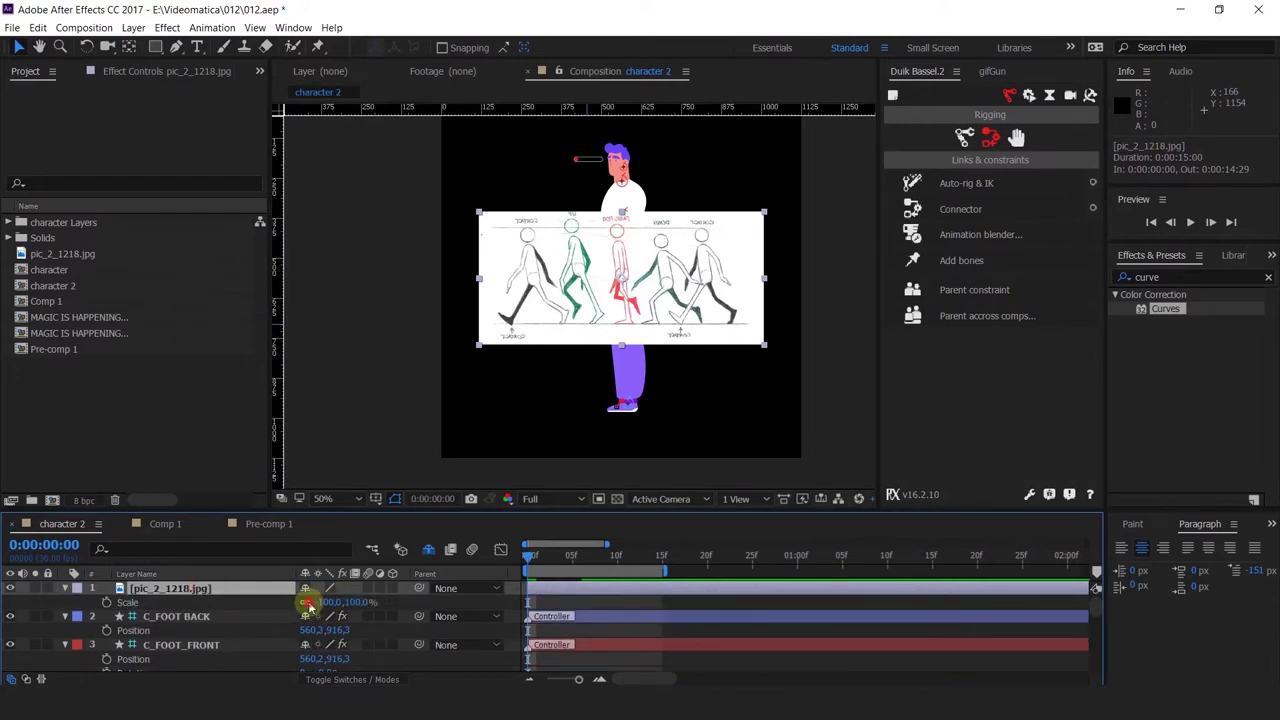
drag(330, 603, 309, 608)
drag(577, 414, 699, 294)
drag(752, 333, 731, 328)
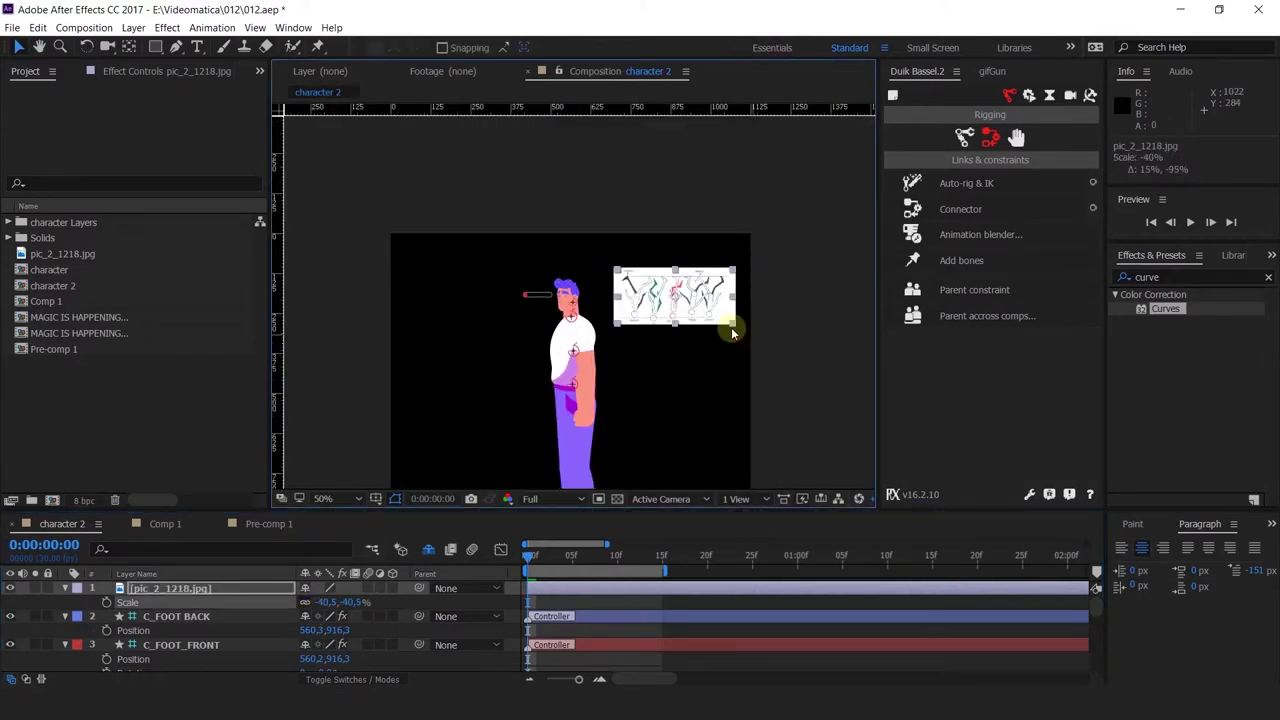
key(ctrl+z)
drag(340, 607, 330, 607)
Reposition the reference picture to about 829, 159 in the composition.
scroll(757, 282, up, 4)
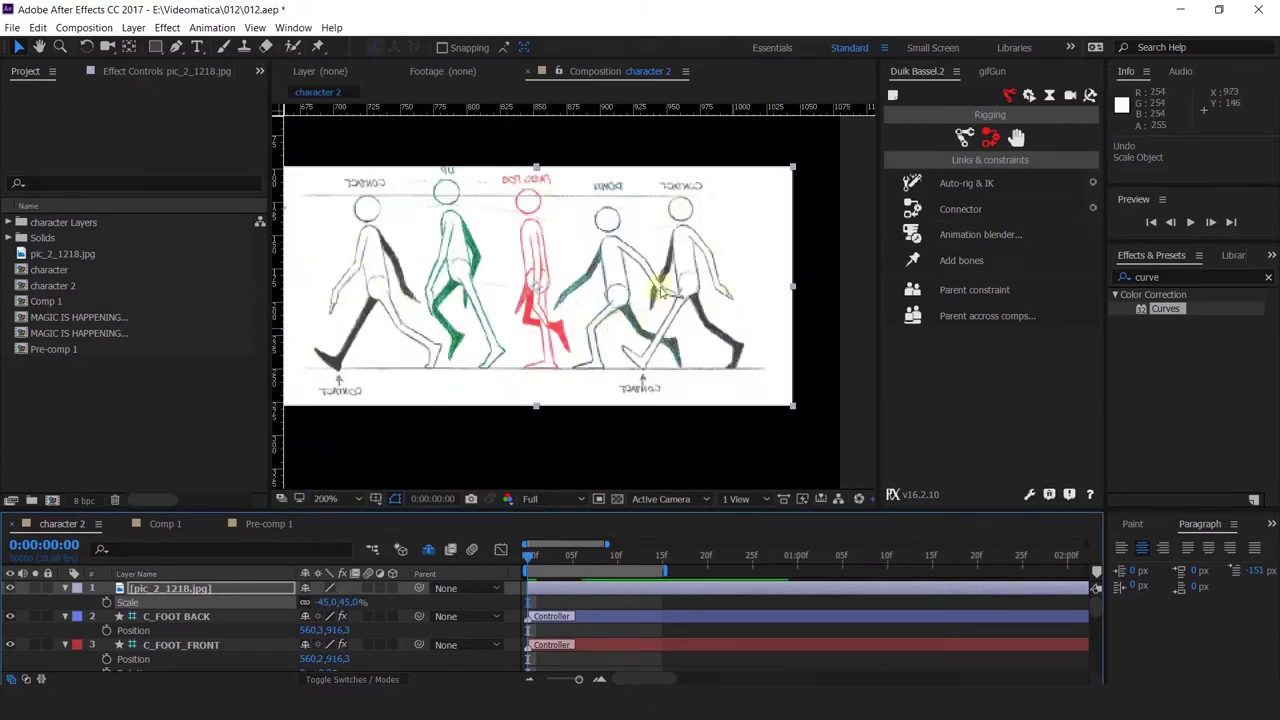
scroll(670, 275, down, 3)
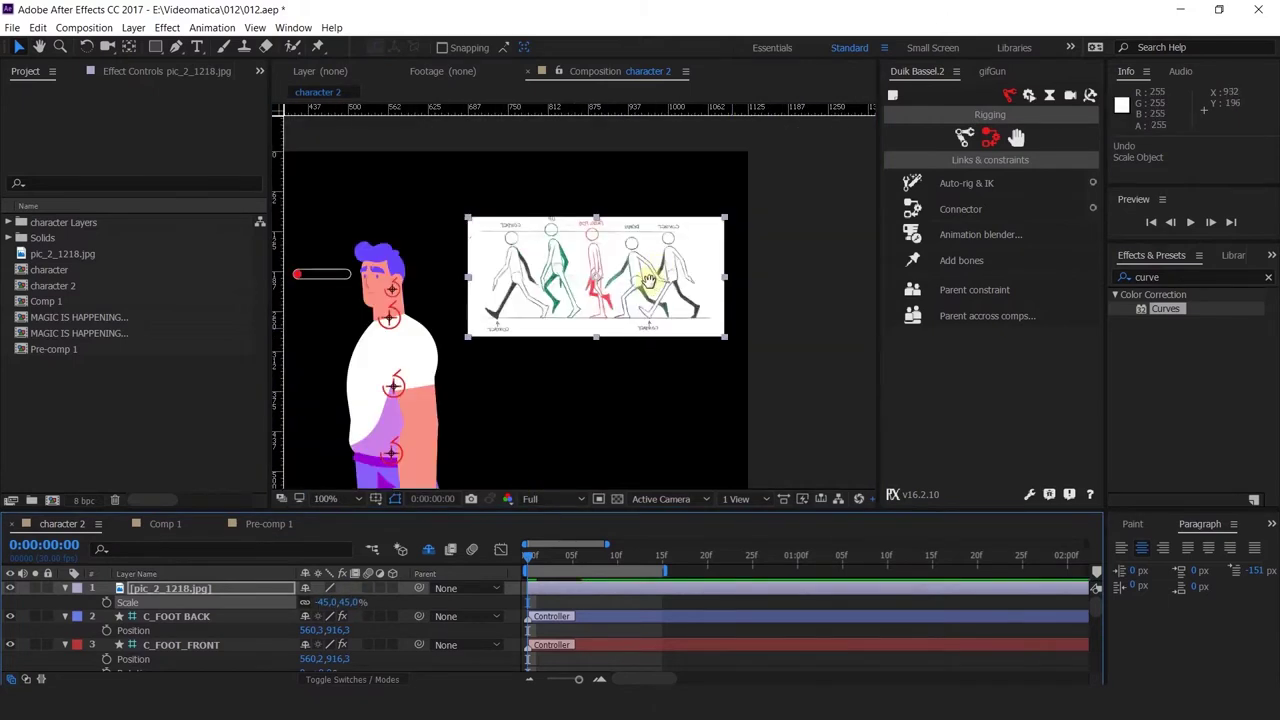
drag(658, 221, 641, 202)
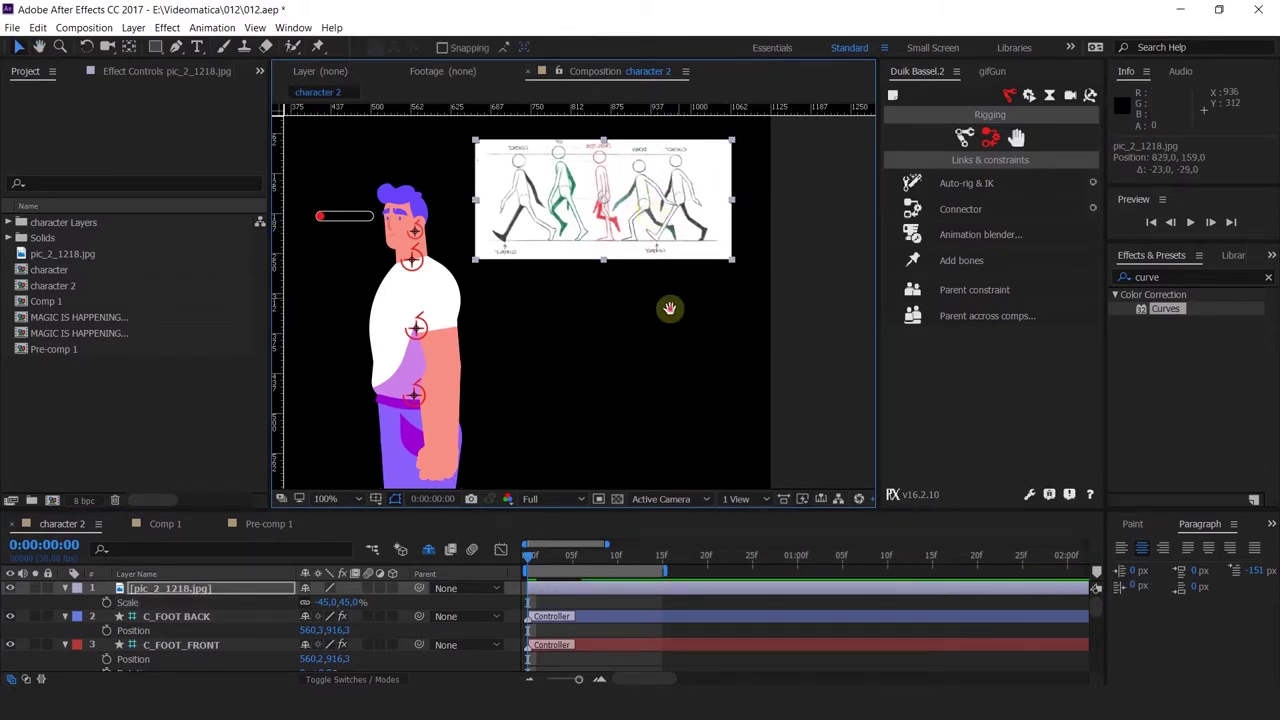
Start keyframing the PELVIS layer's Position at frame 0.
key(period)
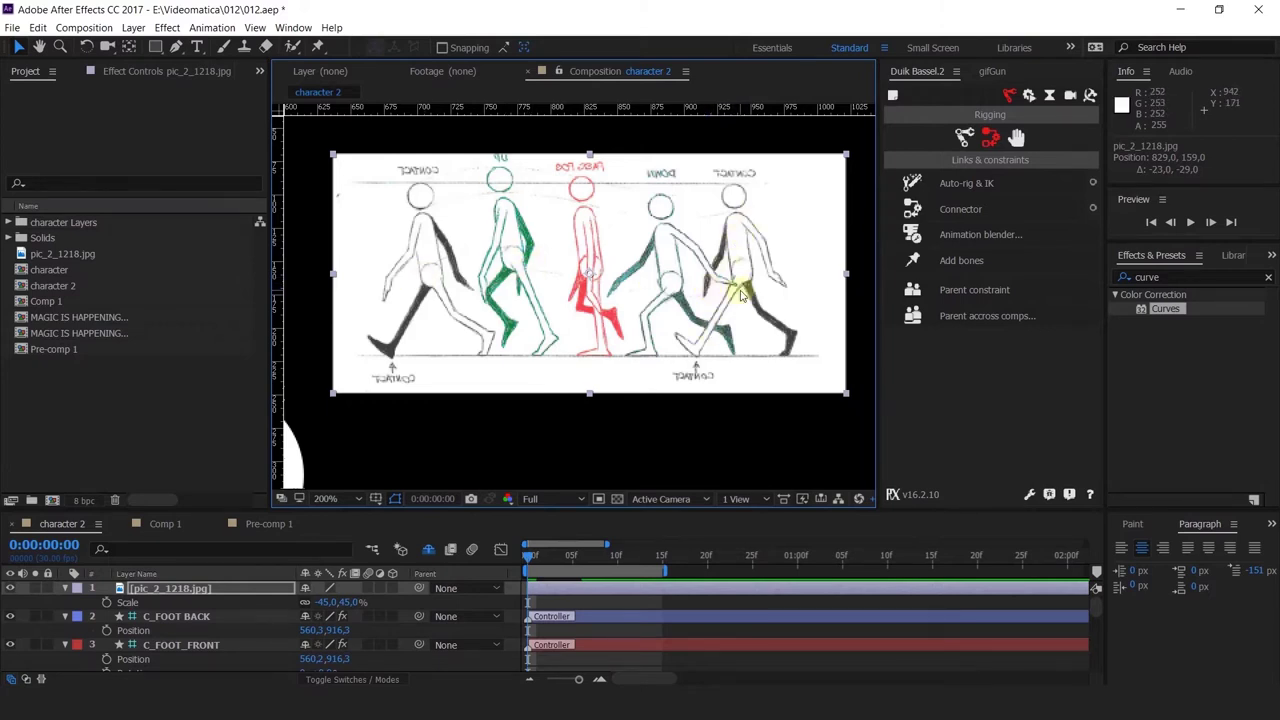
scroll(522, 305, down, 2)
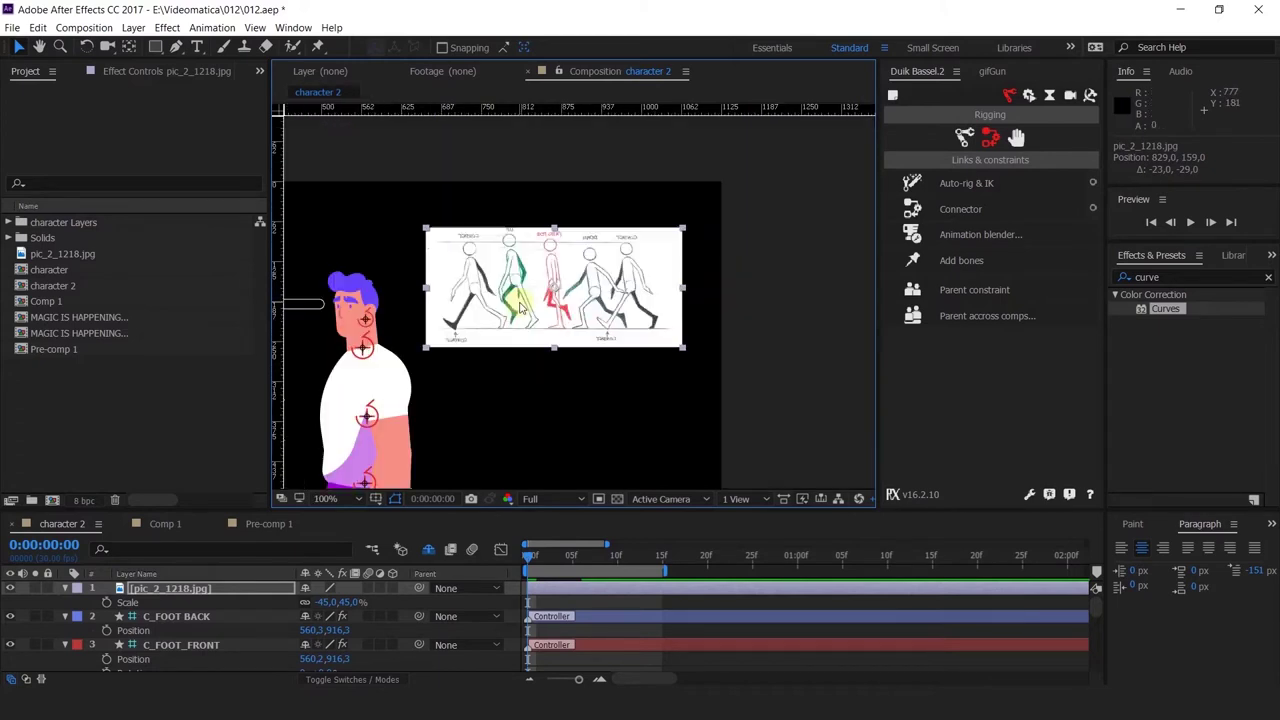
mouse_move(572, 397)
mouse_down()
mouse_move(660, 289)
mouse_move(711, 297)
mouse_move(680, 274)
mouse_move(591, 485)
mouse_up()
drag(640, 336, 651, 382)
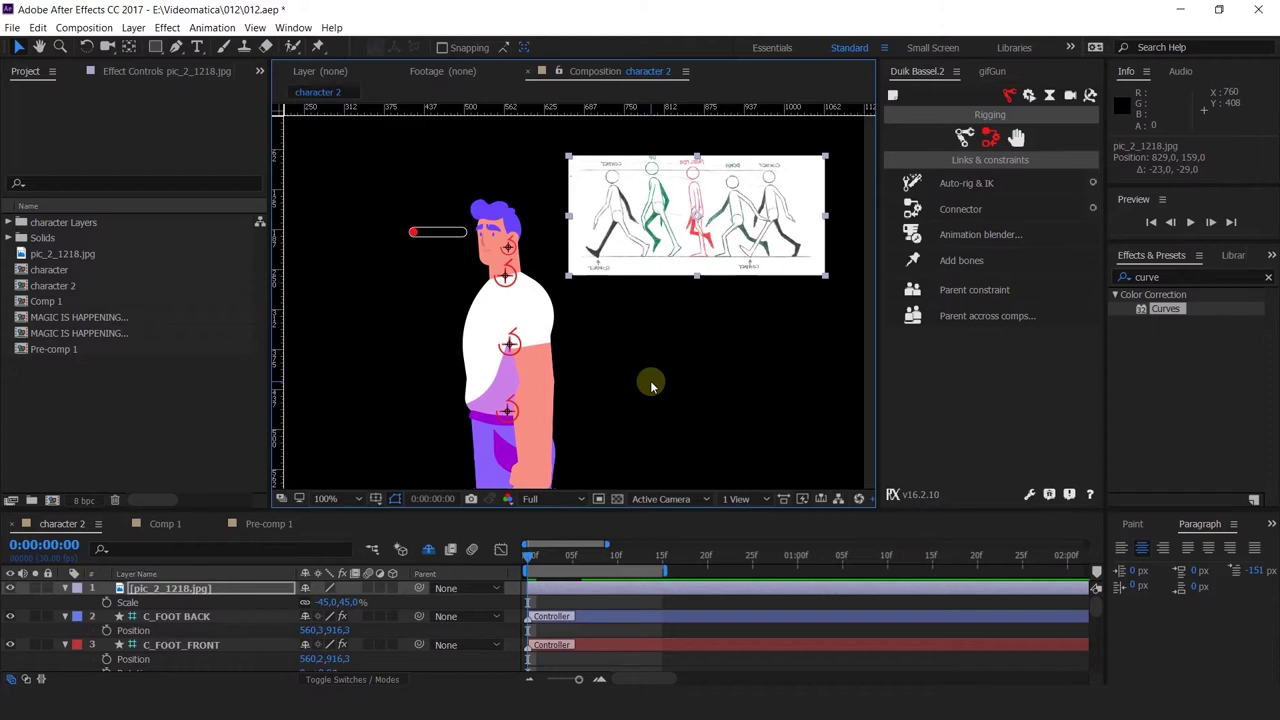
click(474, 462)
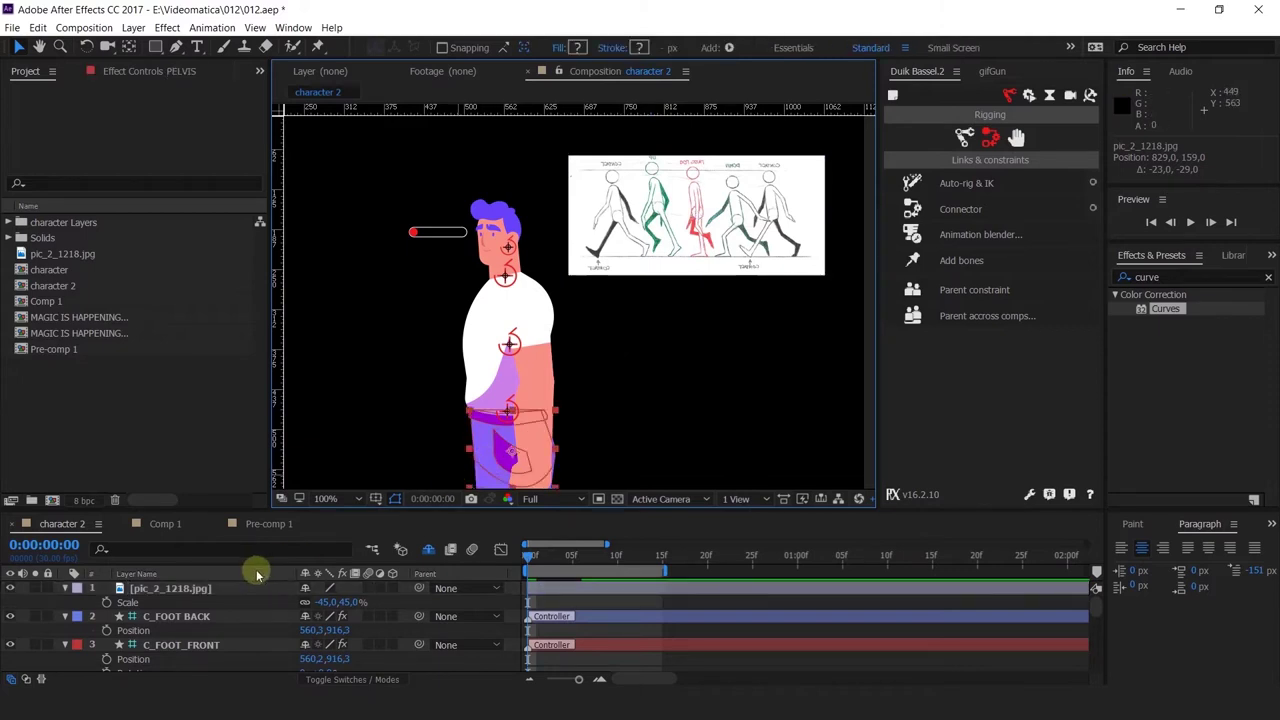
key(p)
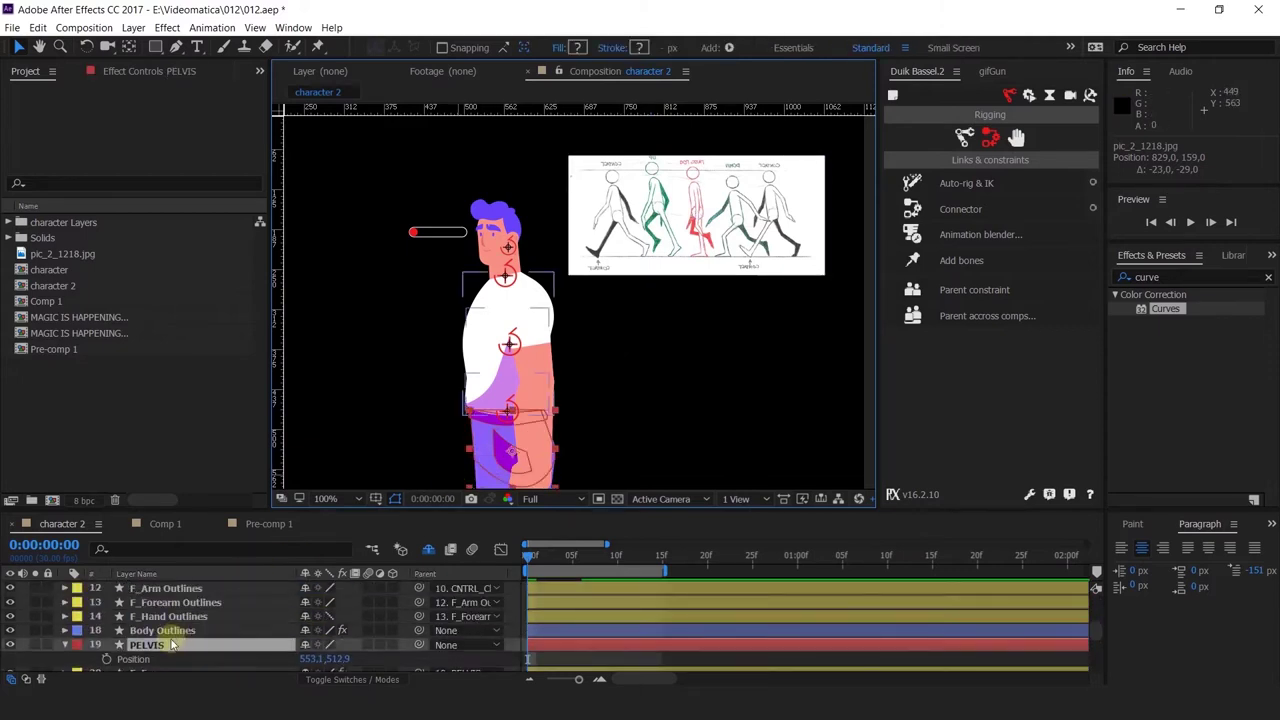
click(107, 659)
Add a PELVIS Position keyframe with the same value at frame 10.
key(=)
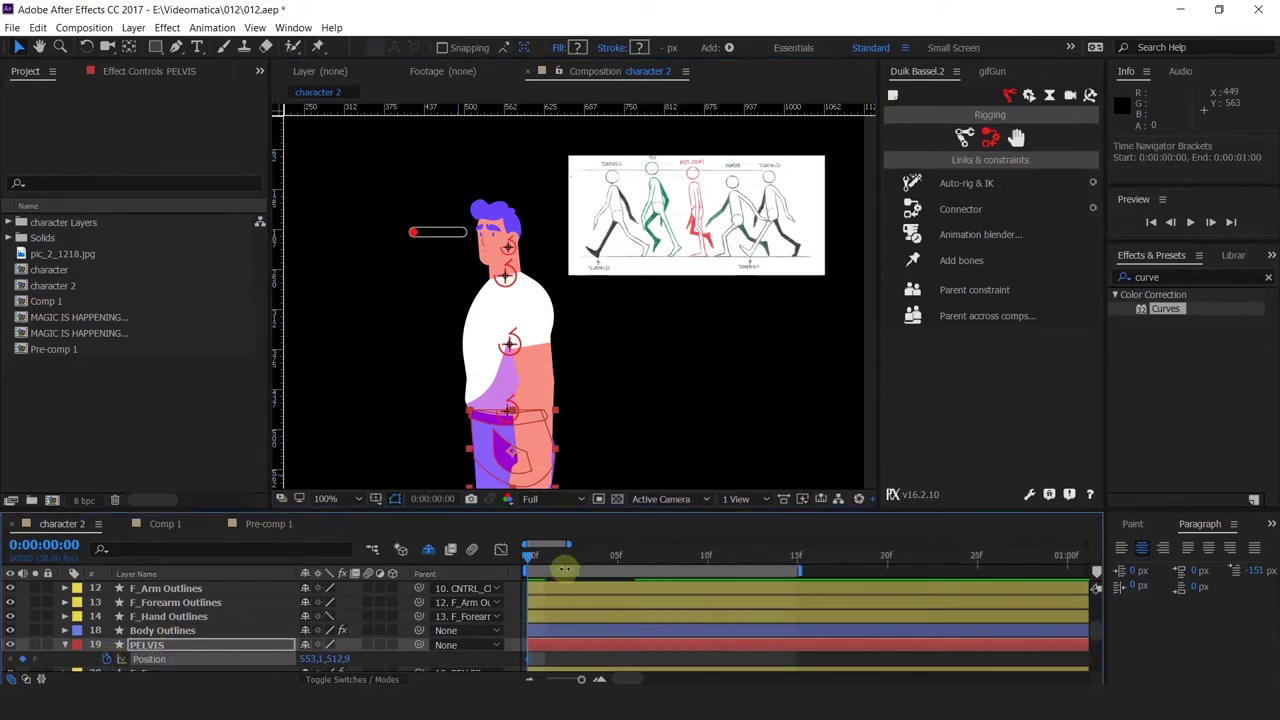
key(=)
key(-)
drag(618, 557, 707, 558)
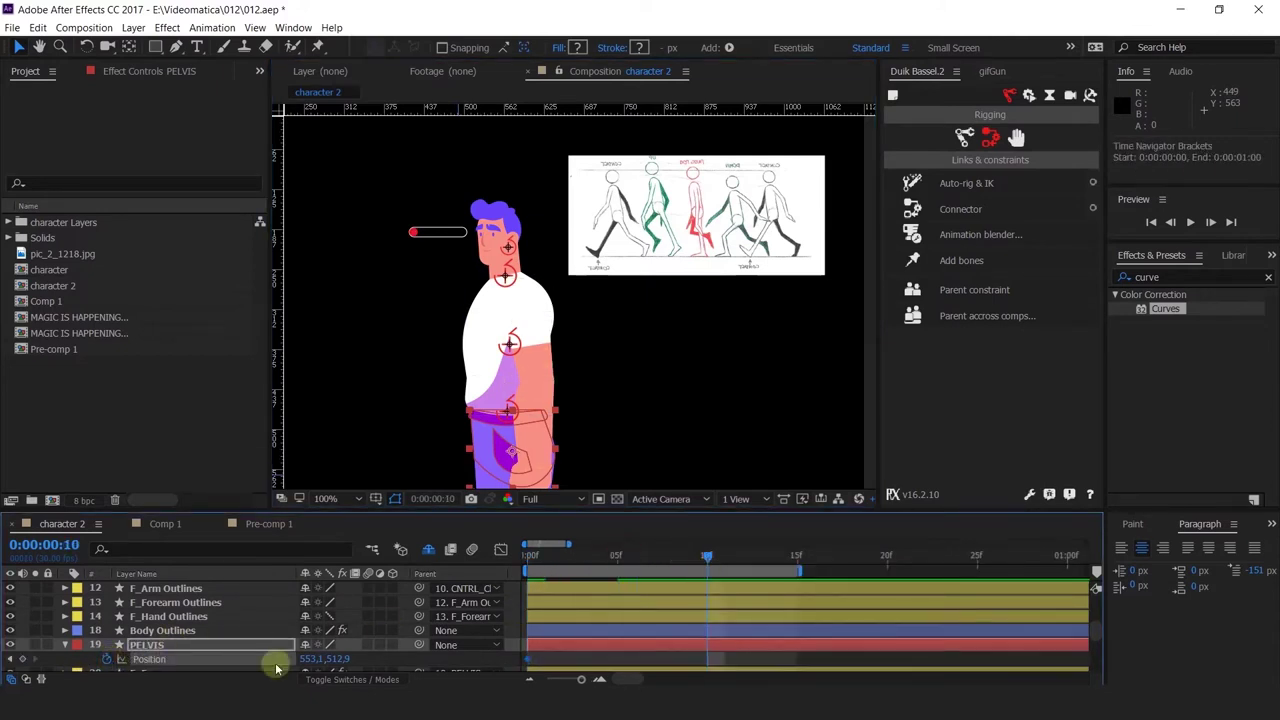
click(22, 660)
key(-)
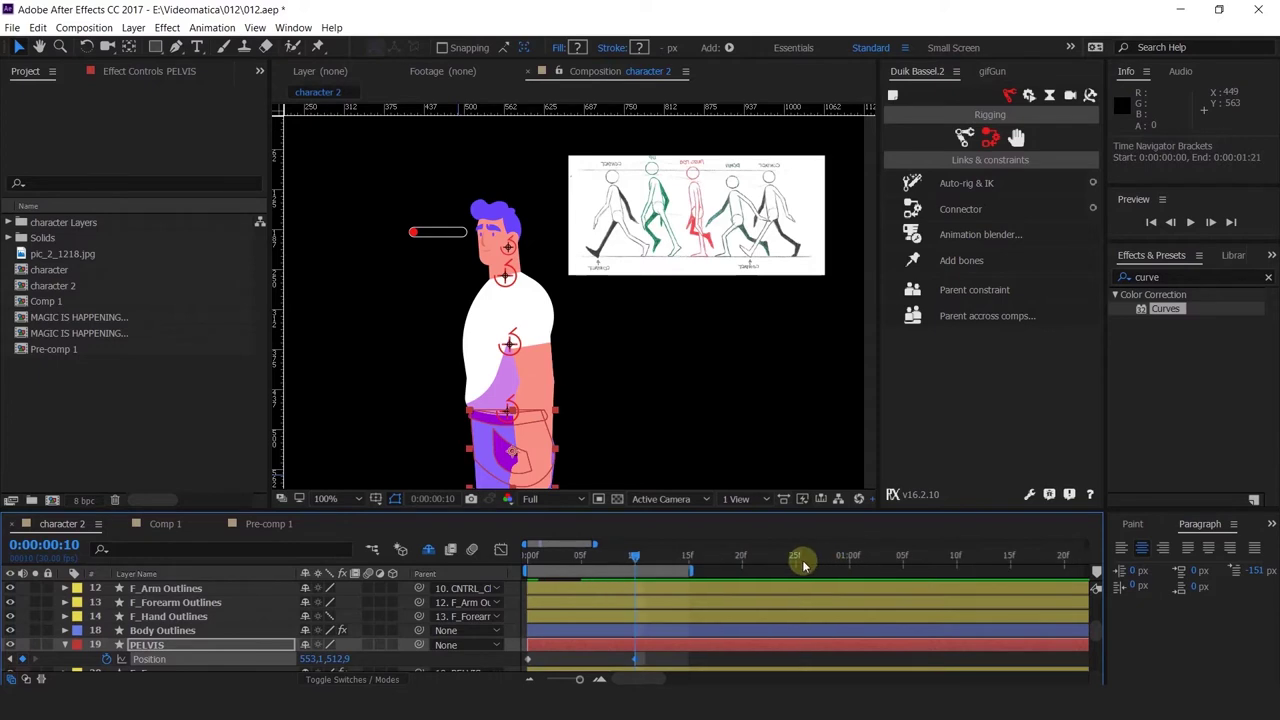
Add a PELVIS Position keyframe at frame 20 and end the work area at that frame.
click(796, 561)
drag(766, 569, 738, 586)
key(n)
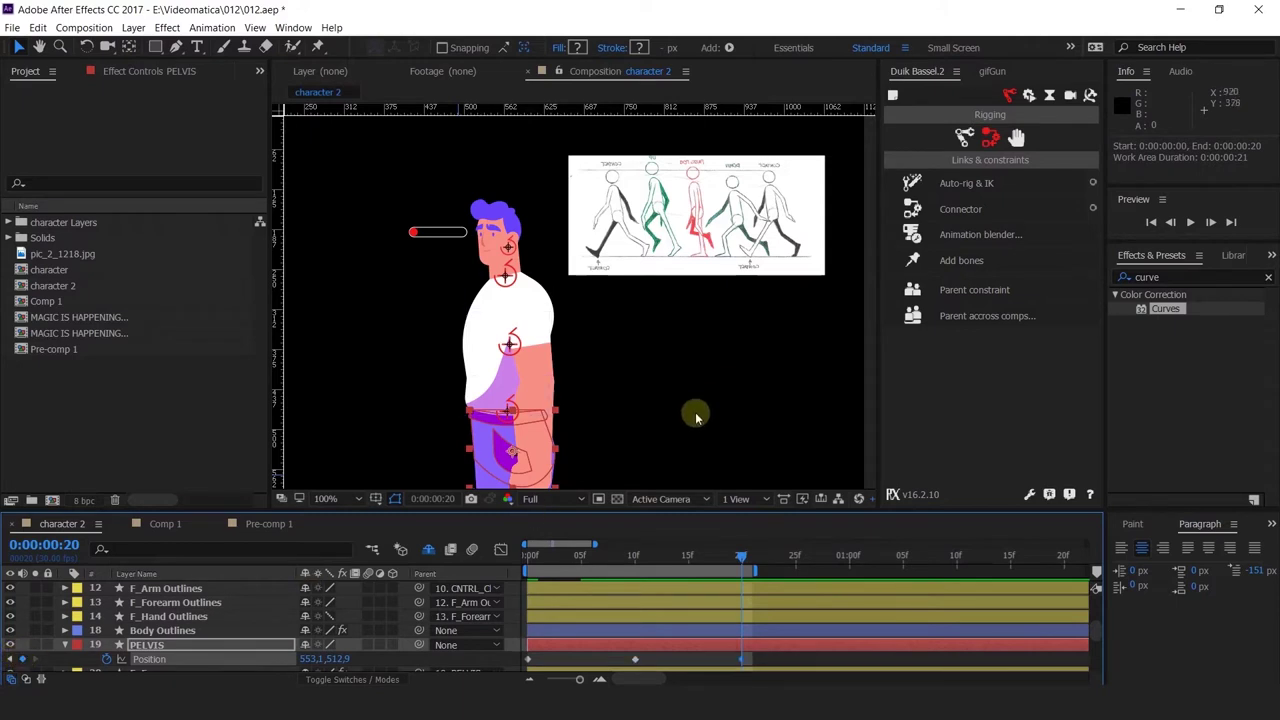
Lower the PELVIS at both its frame 0 and frame 20 keyframes to position 553.1, 525.9.
scroll(646, 346, up, 2)
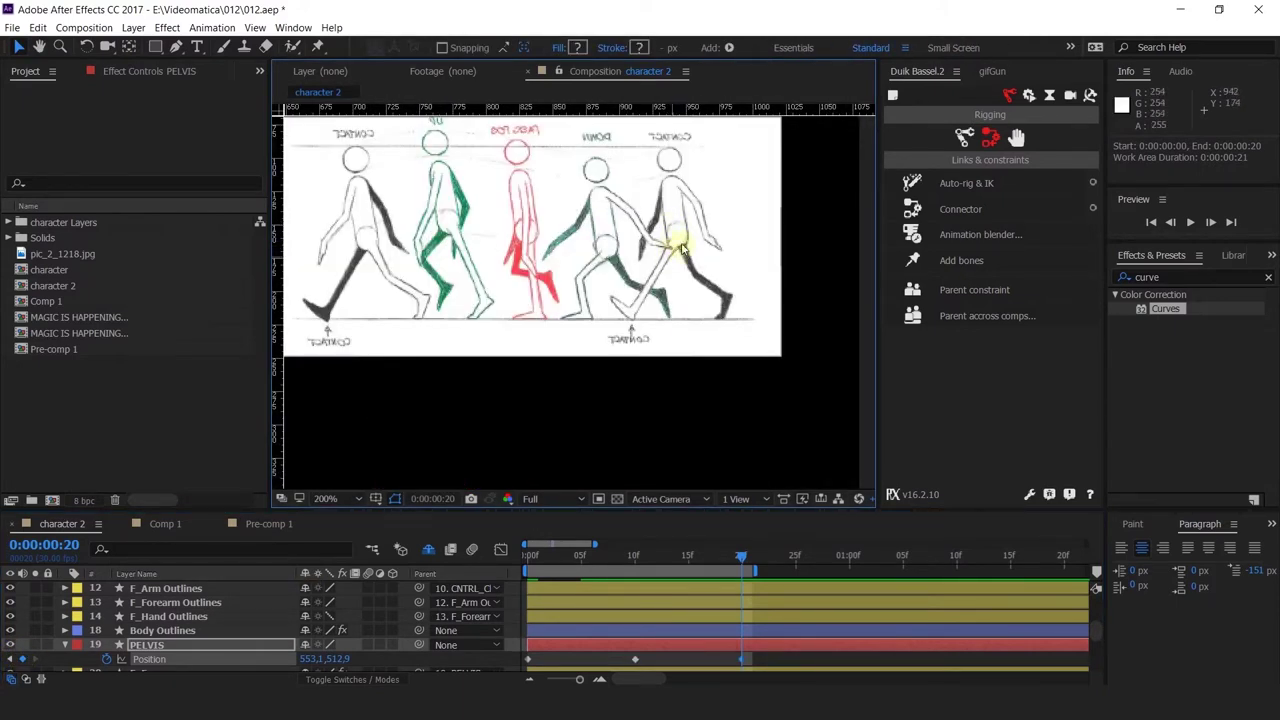
click(678, 248)
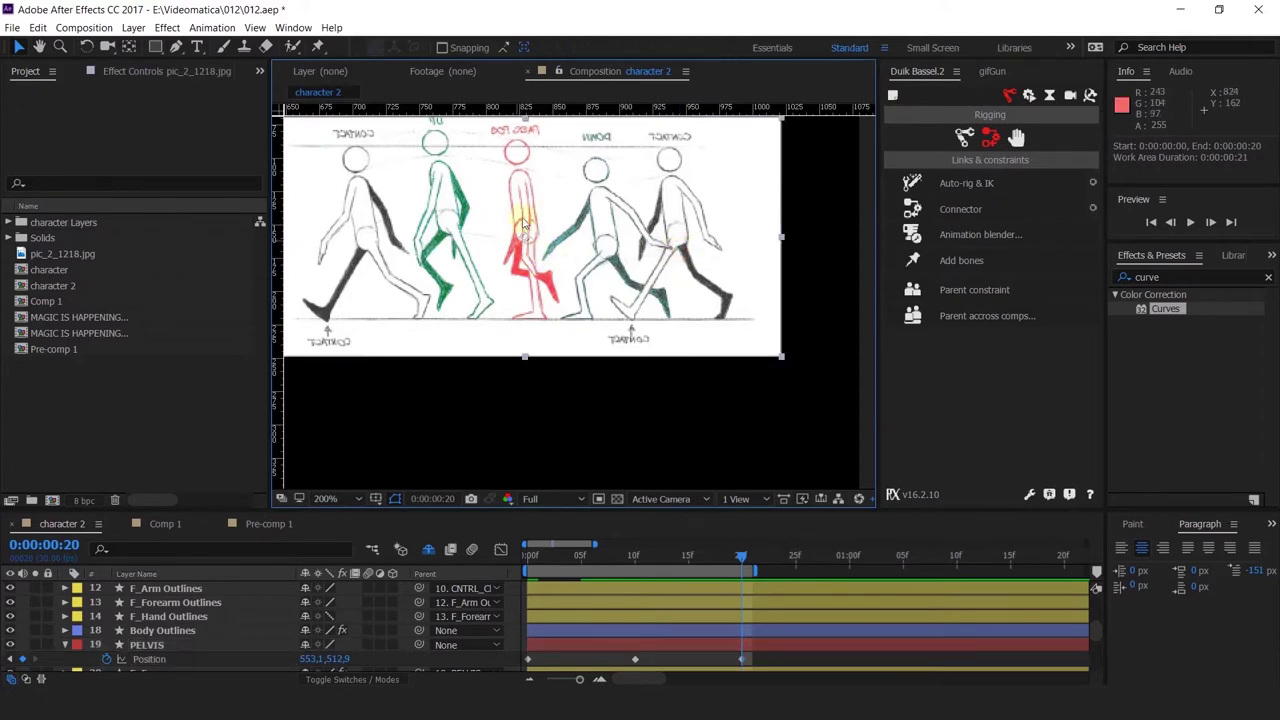
click(509, 418)
drag(627, 556, 506, 534)
scroll(540, 395, down, 1)
drag(523, 331, 721, 72)
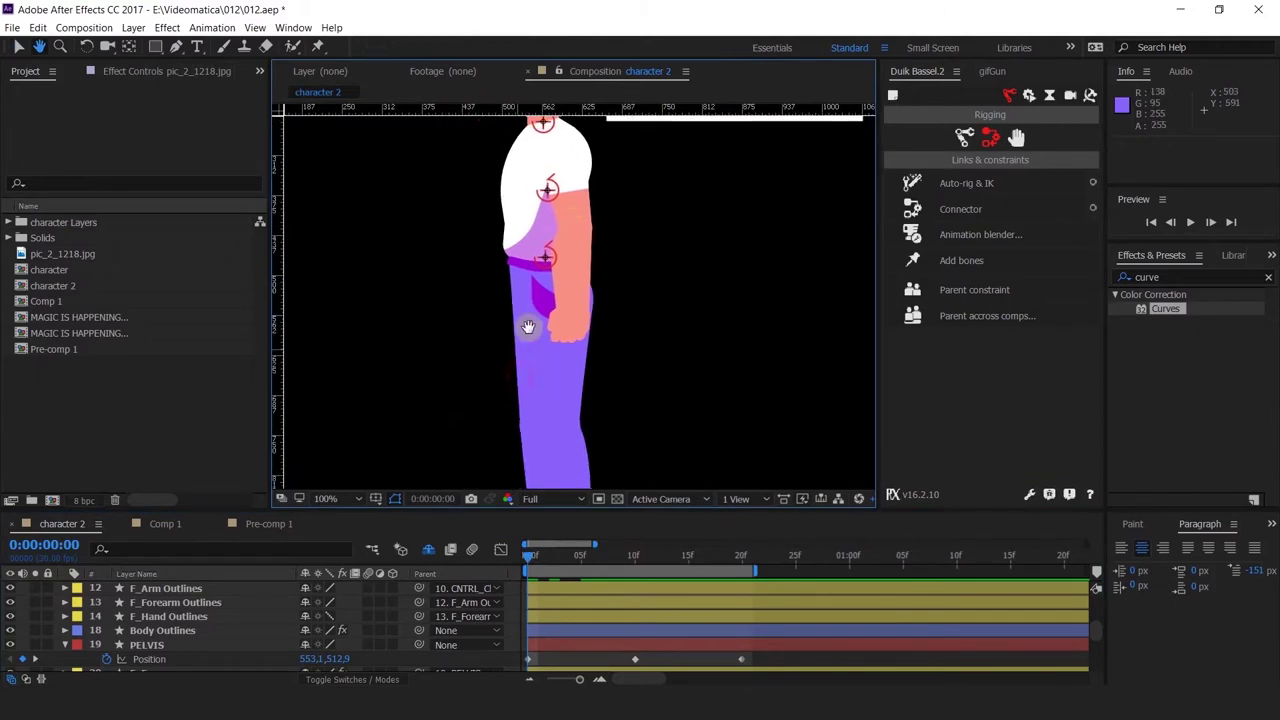
click(532, 291)
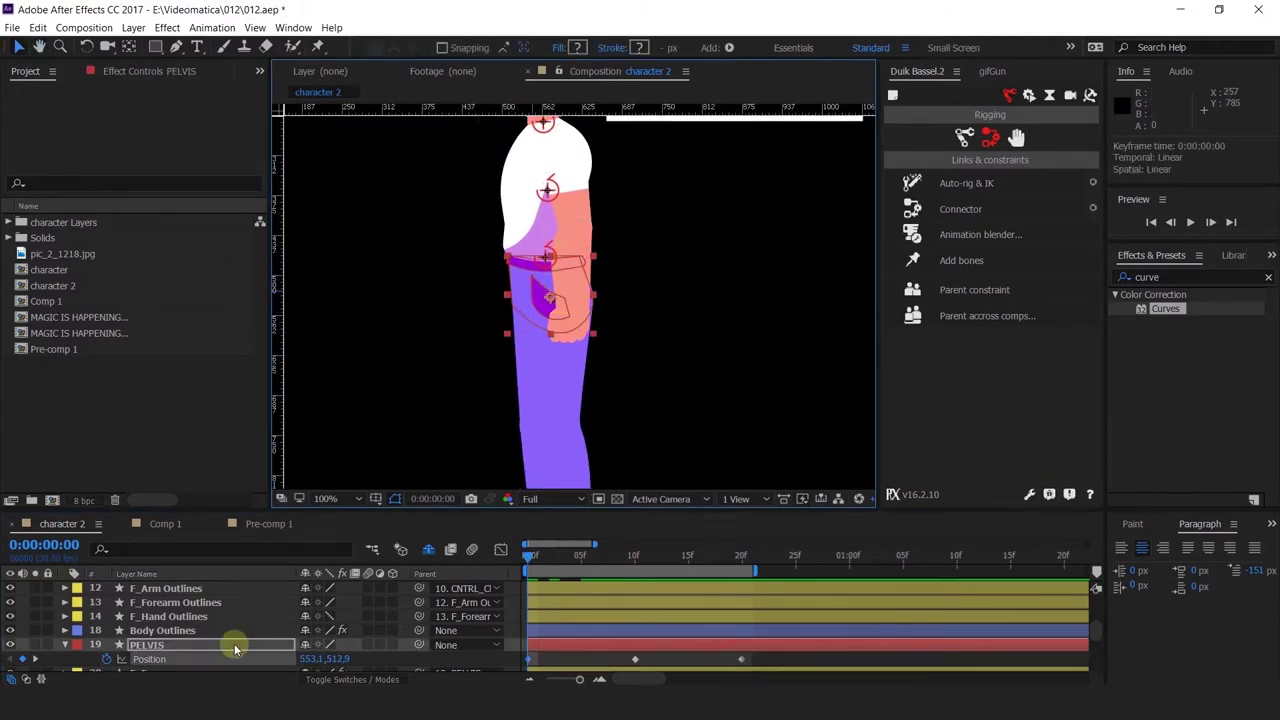
drag(752, 657, 723, 674)
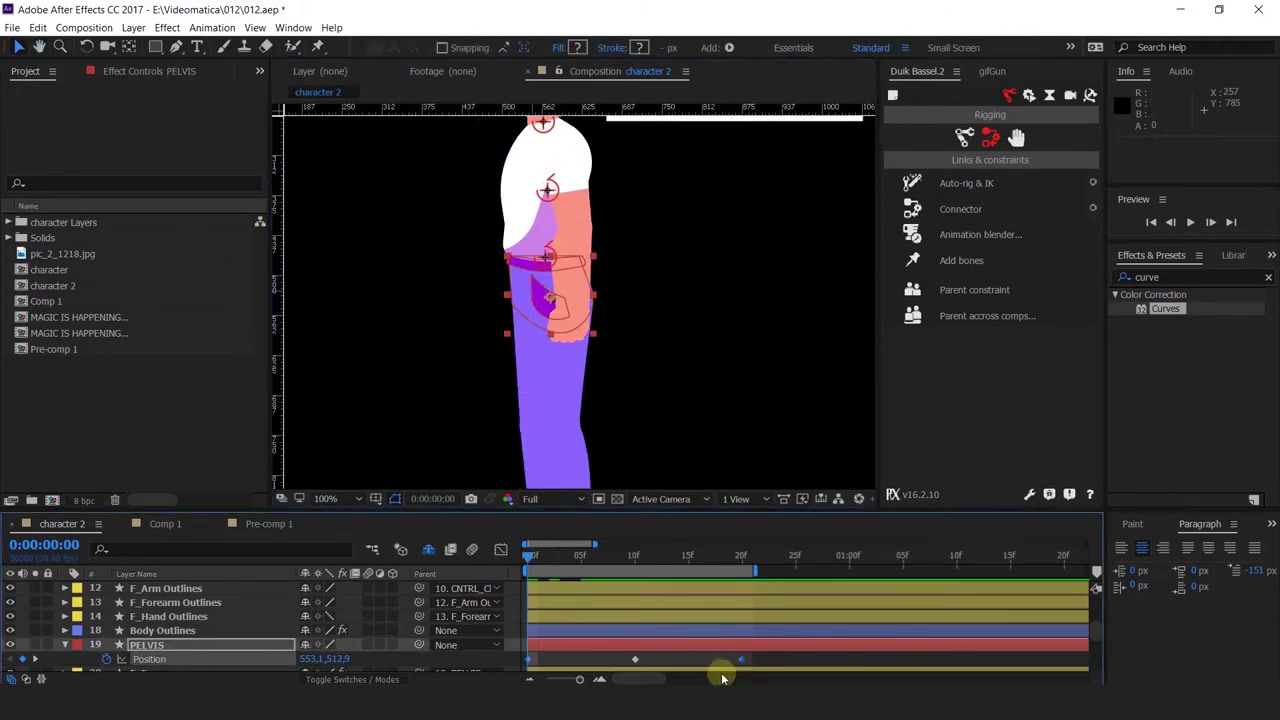
key(Down)
key(Down)
key(Down)
key(Down)
key(Down)
key(Down)
key(Down)
key(Down)
key(Down)
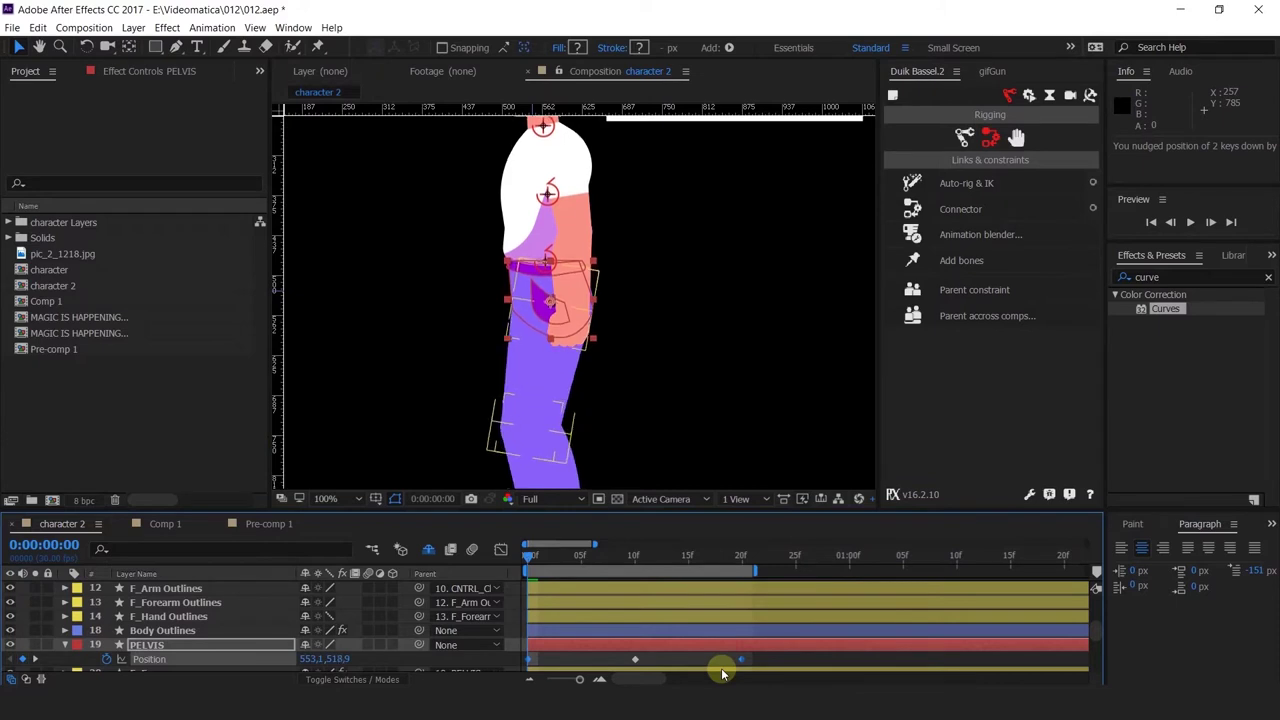
key(Down)
key(Down)
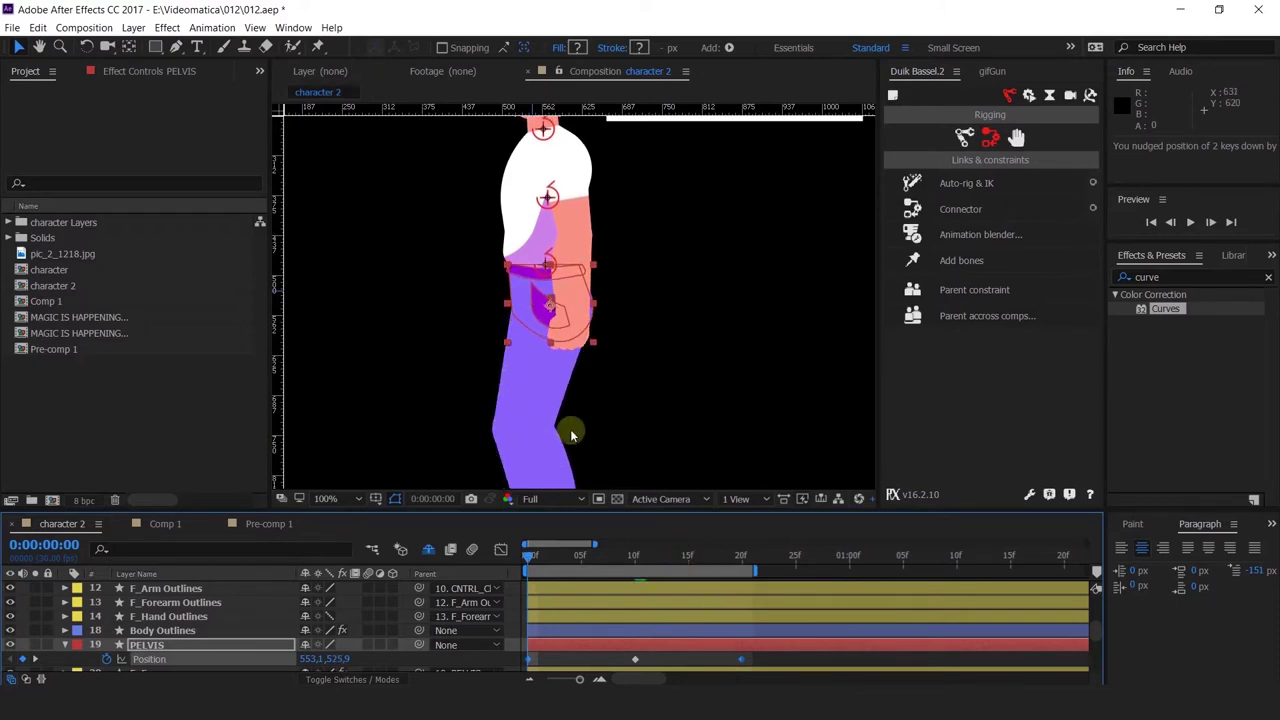
click(751, 664)
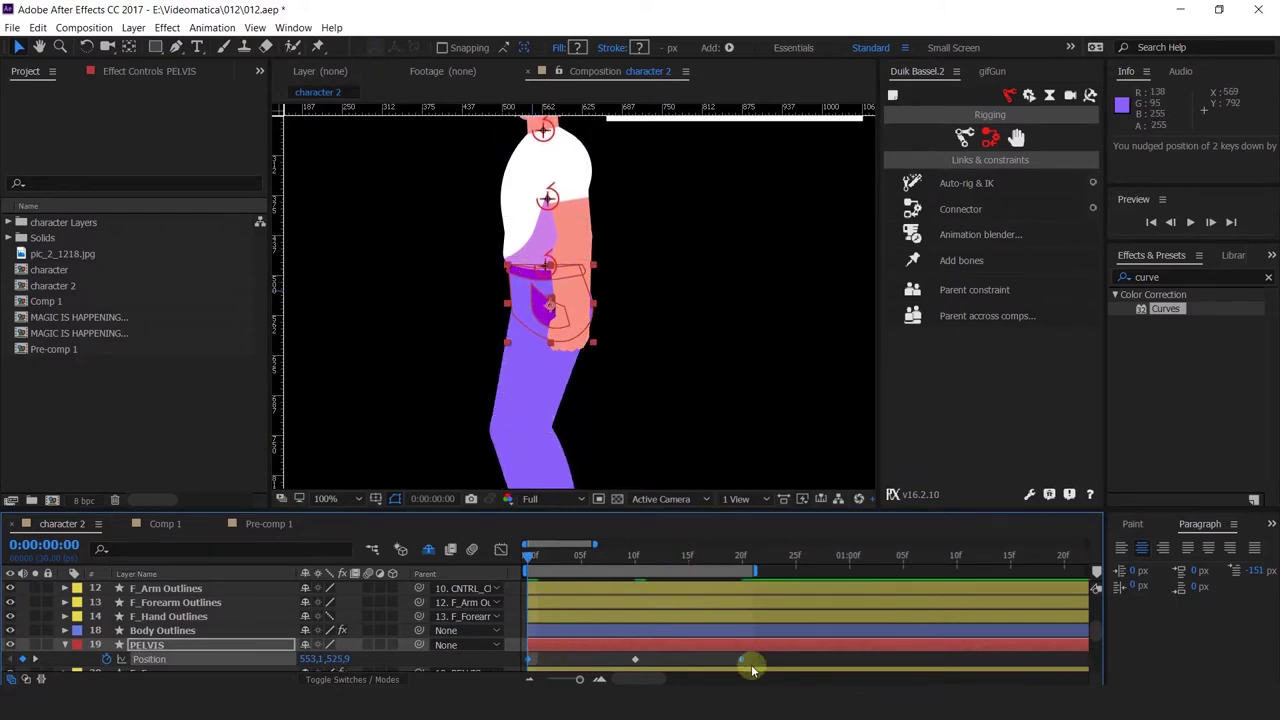
drag(751, 664, 680, 678)
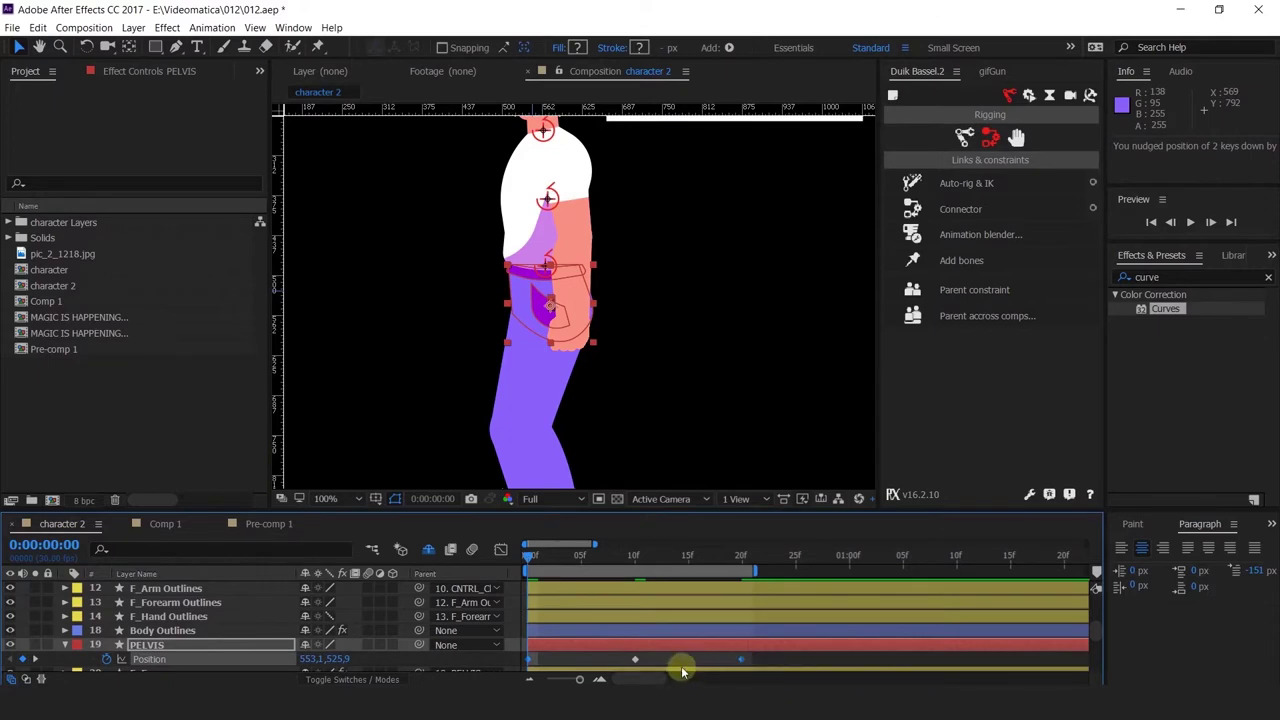
Select the C_FOOT BACK controller, compare its foot with the reference contact pose, and start keyframing its Position at frame 0.
key(space)
drag(664, 410, 626, 367)
click(529, 419)
scroll(662, 327, down, 1)
key(space)
key(v)
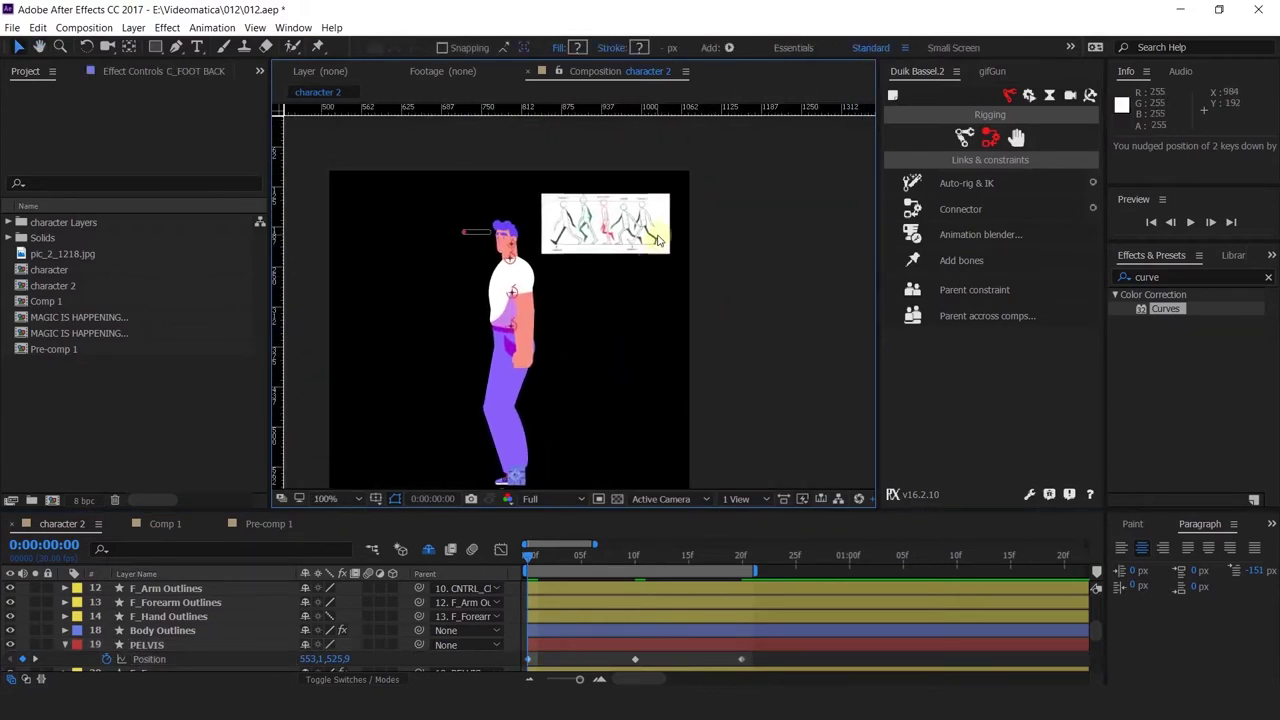
scroll(660, 200, up, 2)
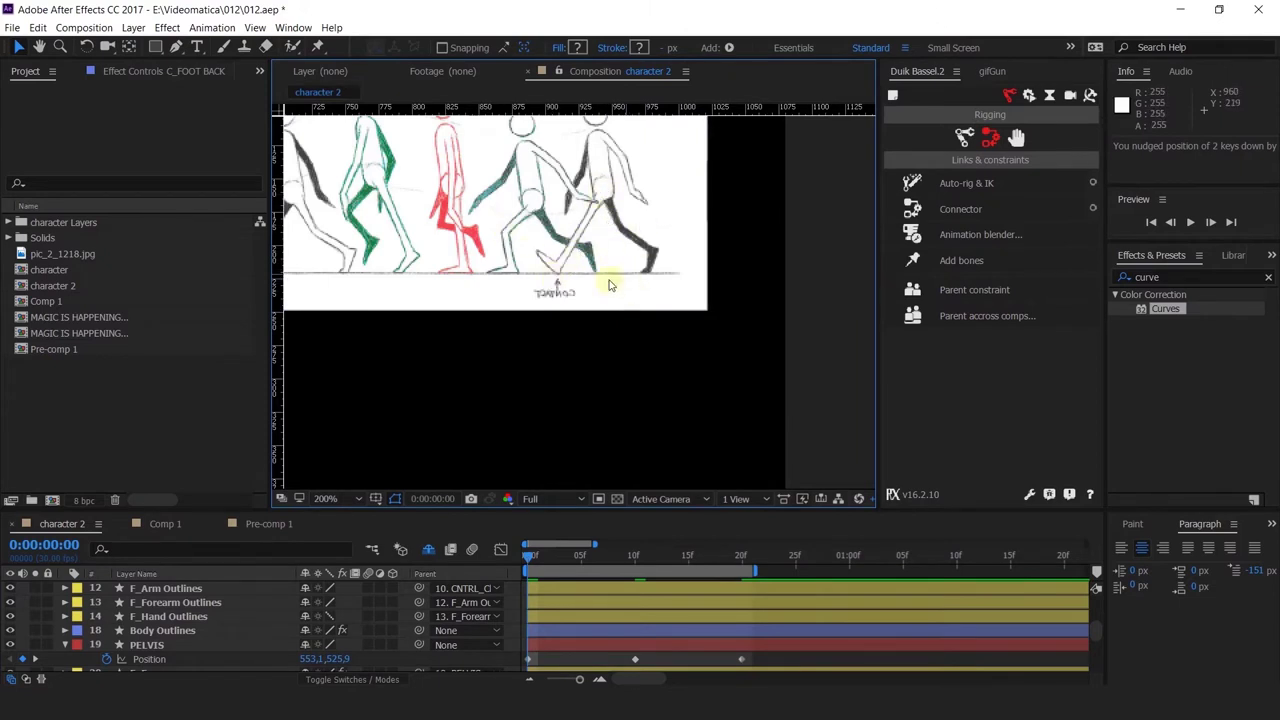
scroll(443, 414, down, 6)
scroll(443, 414, up, 3)
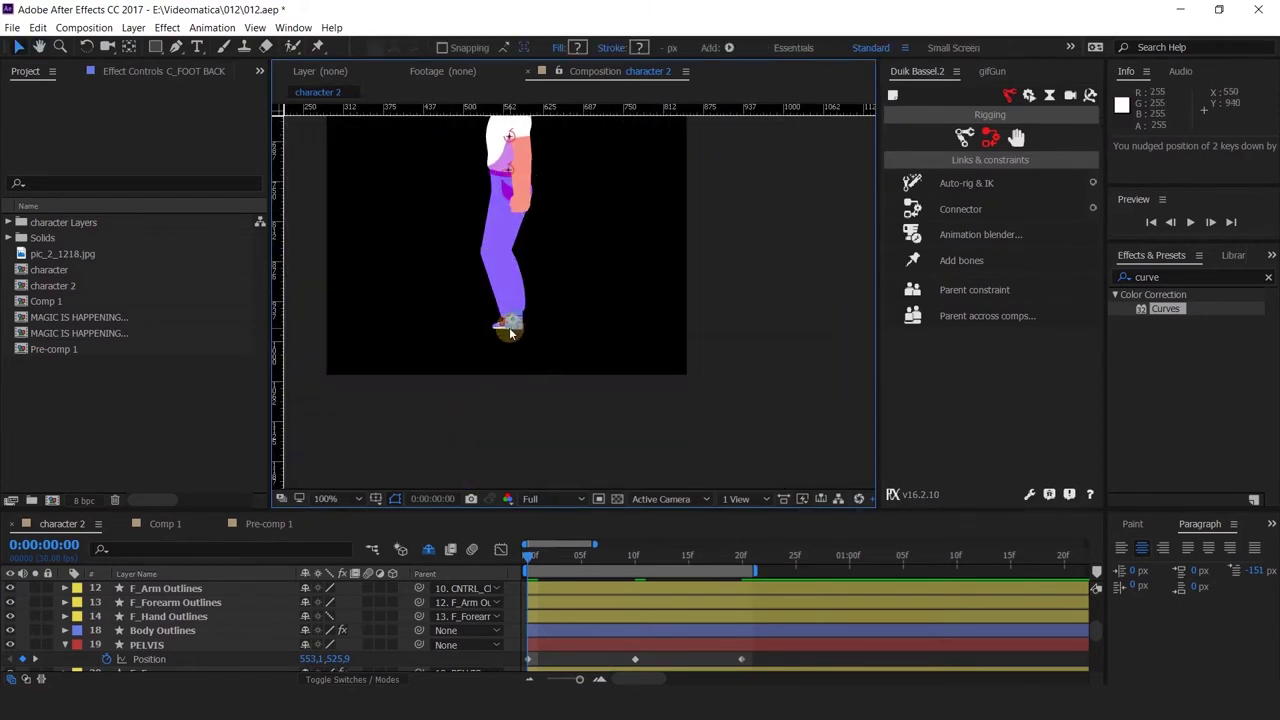
scroll(512, 328, up, 3)
scroll(148, 622, up, 3)
scroll(148, 622, up, 5)
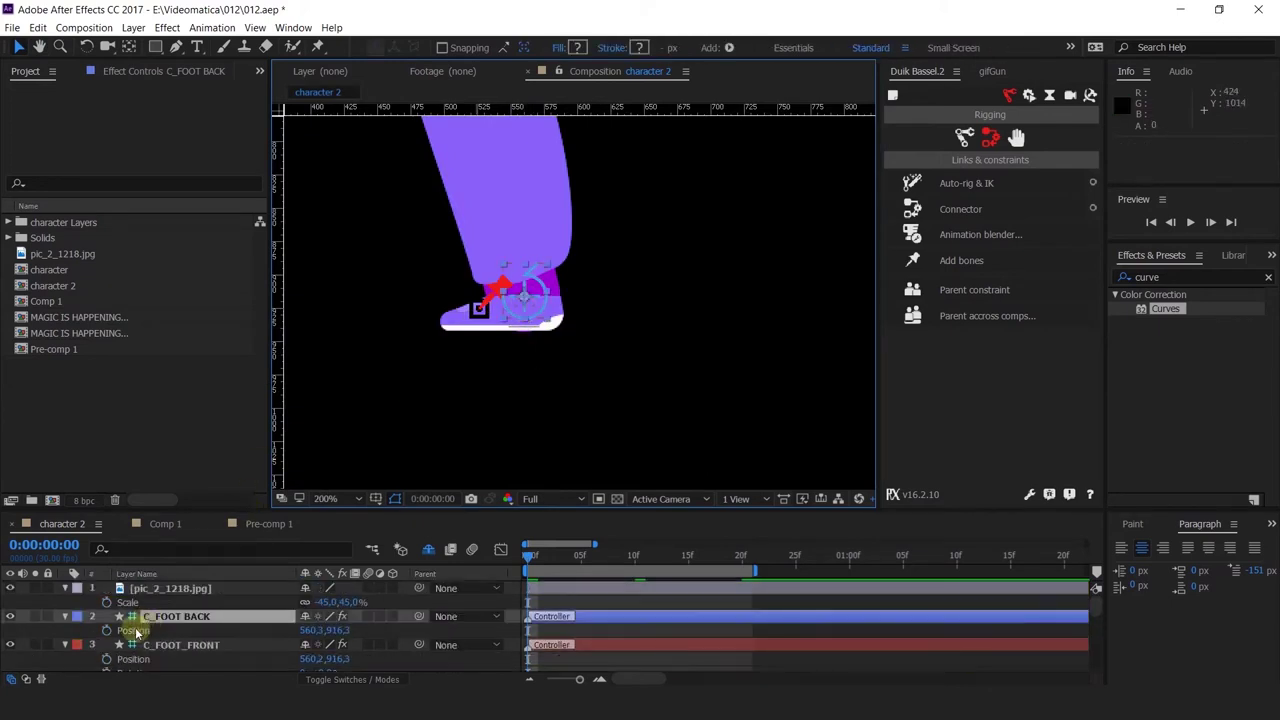
scroll(131, 611, down, 1)
scroll(131, 611, up, 1)
click(107, 631)
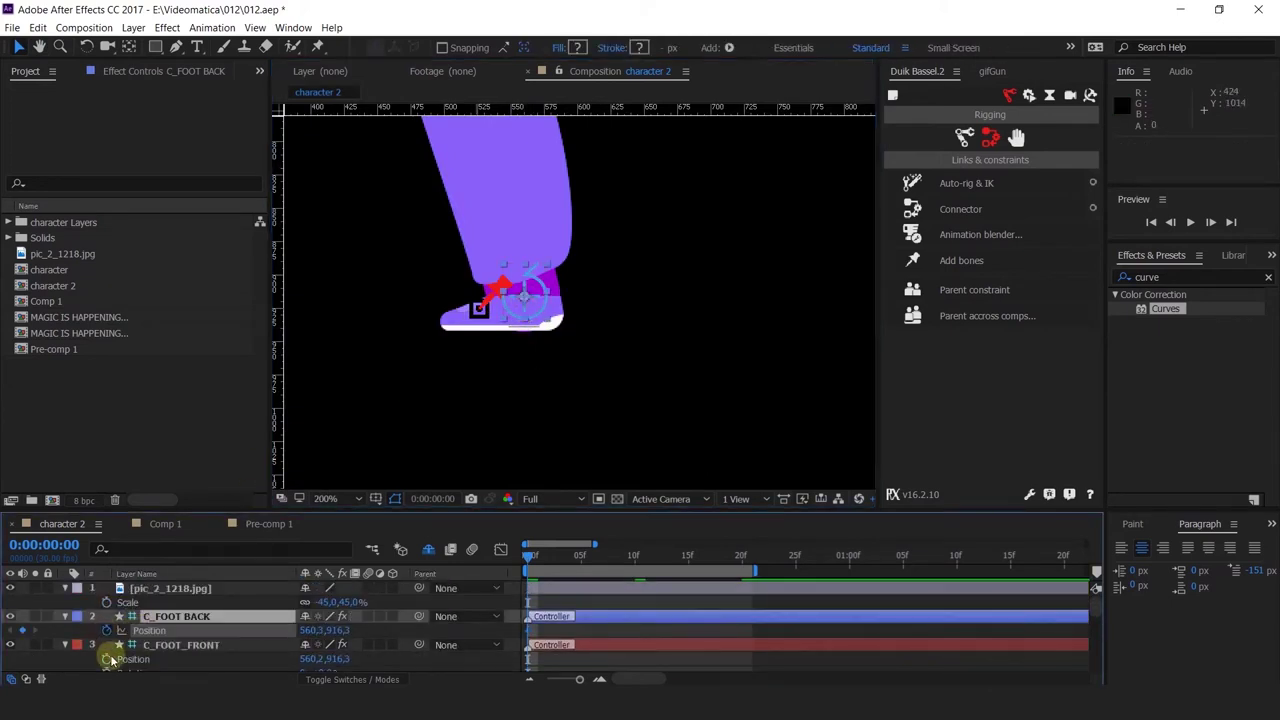
Start keyframing the C_FOOT_FRONT Position at frame 0 and add unchanged Position keyframes for both foot controllers at frame 10.
click(107, 659)
click(635, 560)
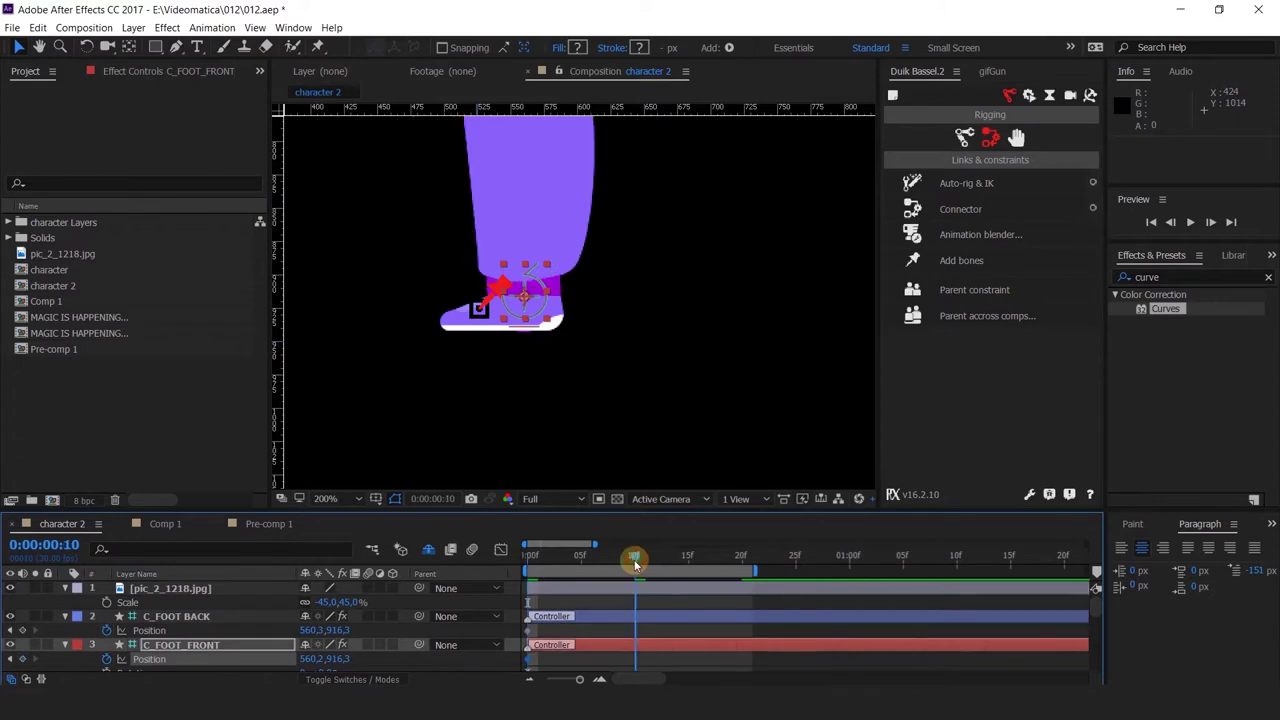
click(22, 630)
click(22, 659)
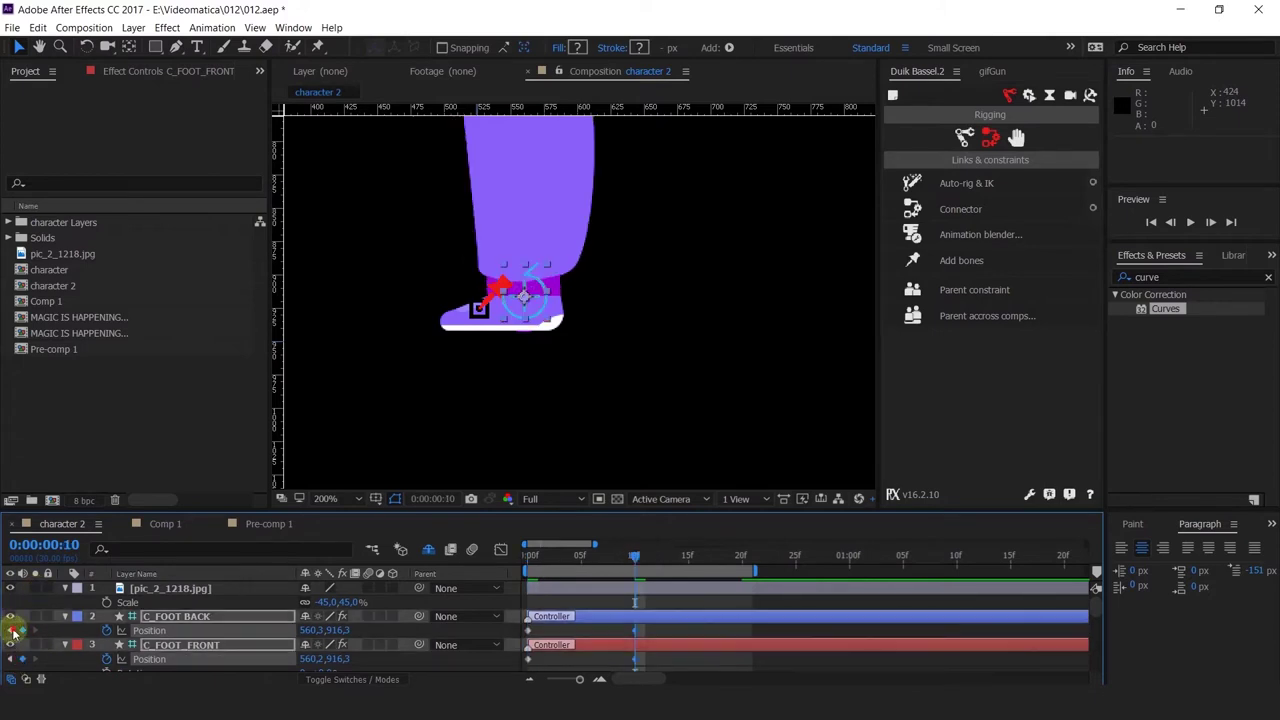
Return to frame 0 and place a horizontal guide along the bottom of the shoe soles as the ground line.
click(10, 630)
drag(501, 107, 432, 331)
click(571, 390)
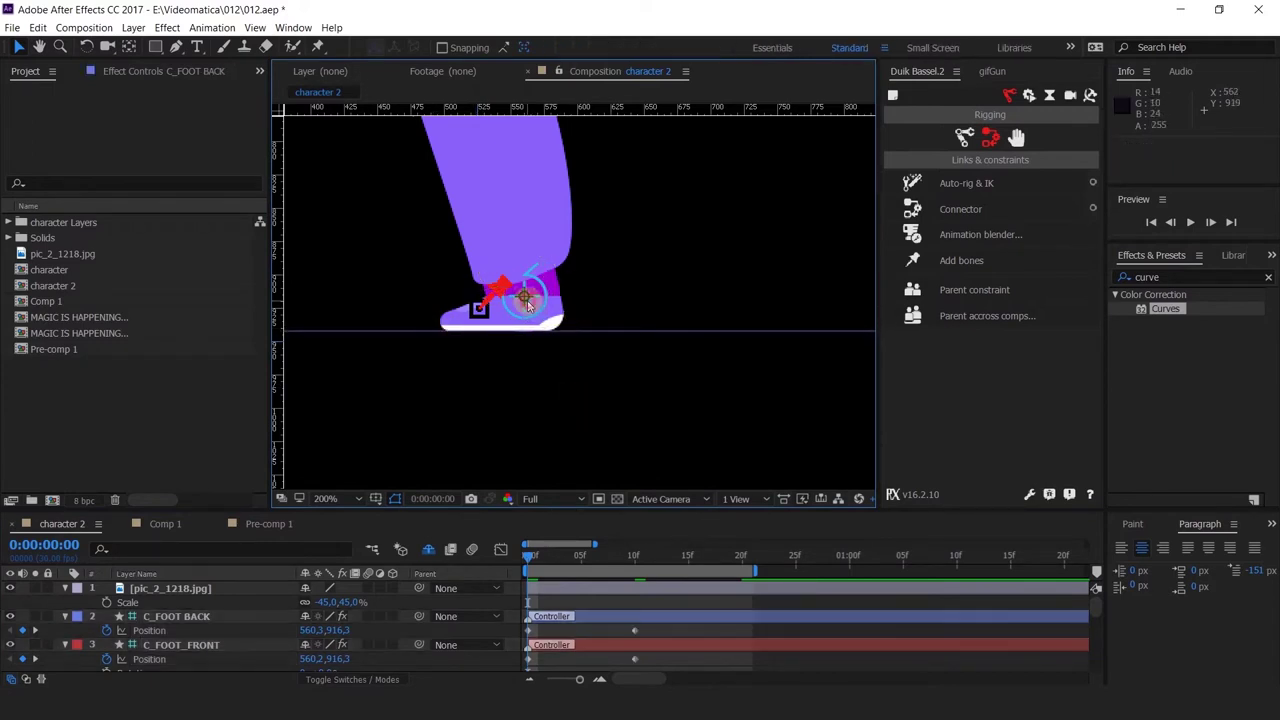
Spread the feet along the ground at frame 0, moving C_FOOT BACK to 420.8, 916.3 and C_FOOT_FRONT to 662.7, 916.3.
click(524, 298)
drag(646, 266, 782, 275)
click(668, 317)
drag(612, 318, 452, 312)
drag(667, 328, 808, 325)
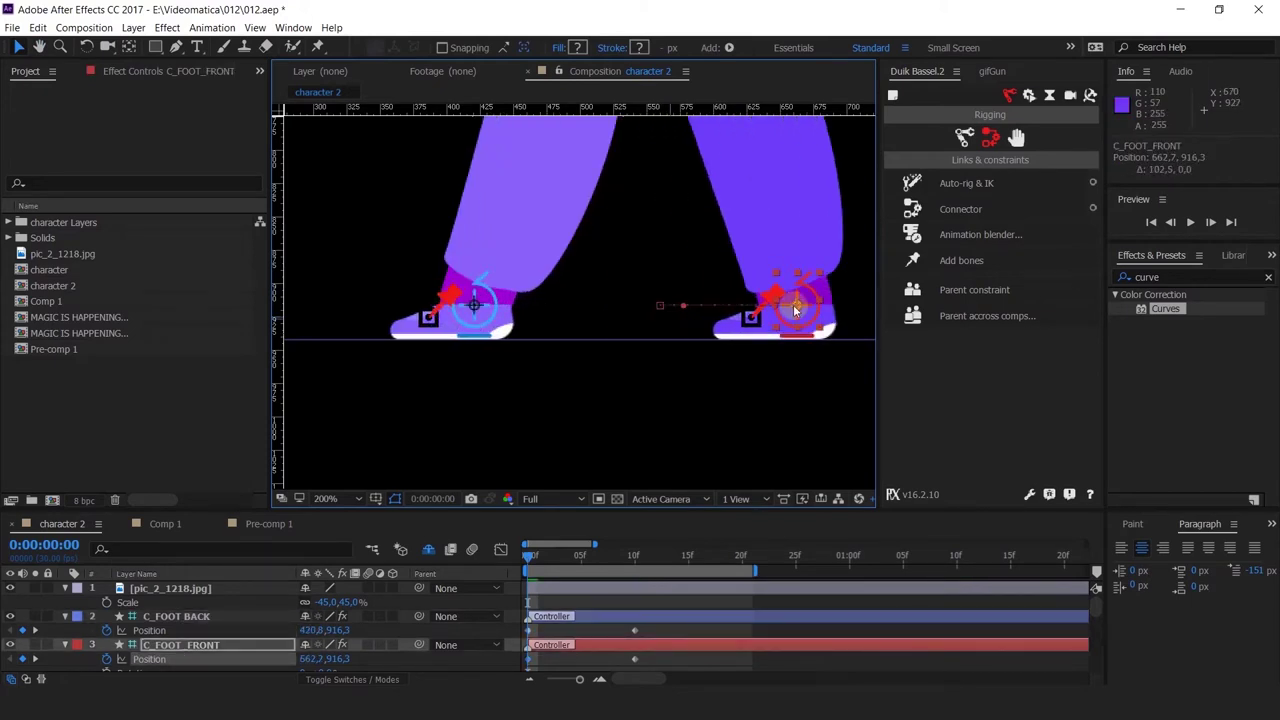
Try lowering the PELVIS at frame 0 to position 553.1, 532.9 and move it back up.
scroll(793, 304, down, 4)
scroll(666, 344, up, 2)
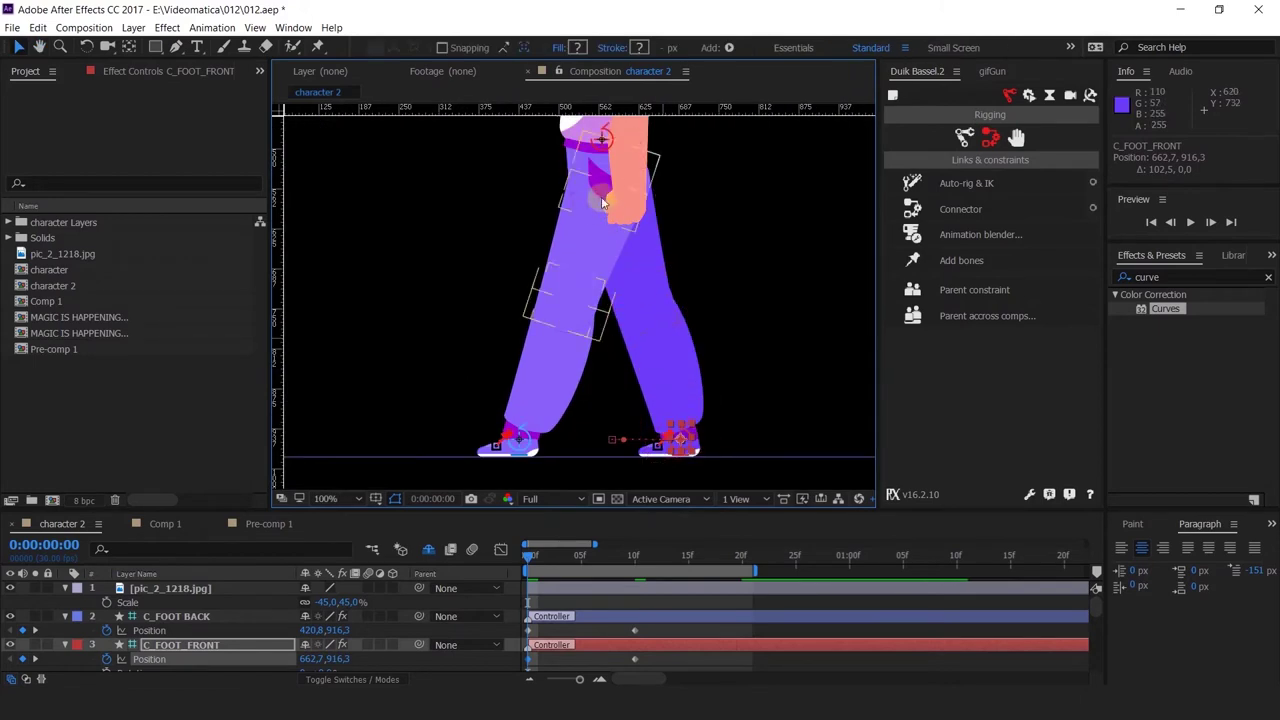
click(580, 185)
drag(642, 283, 630, 239)
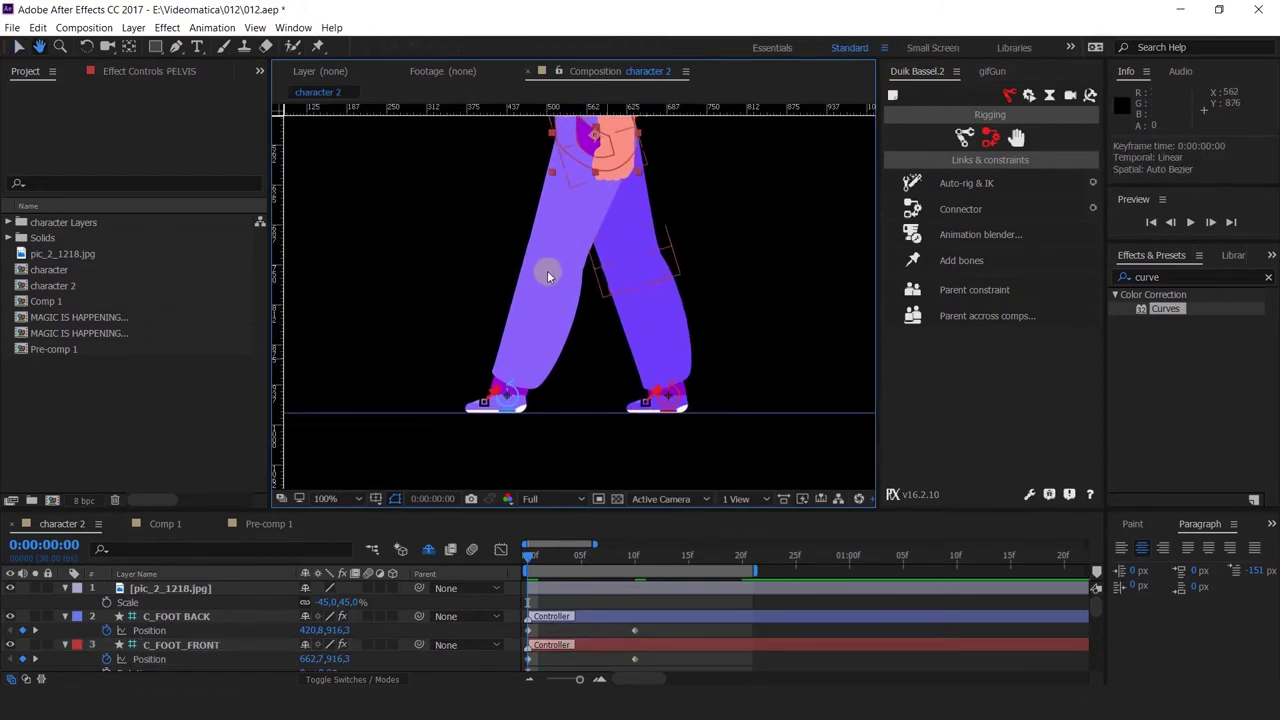
key(Down)
key(Down)
key(Down)
key(Down)
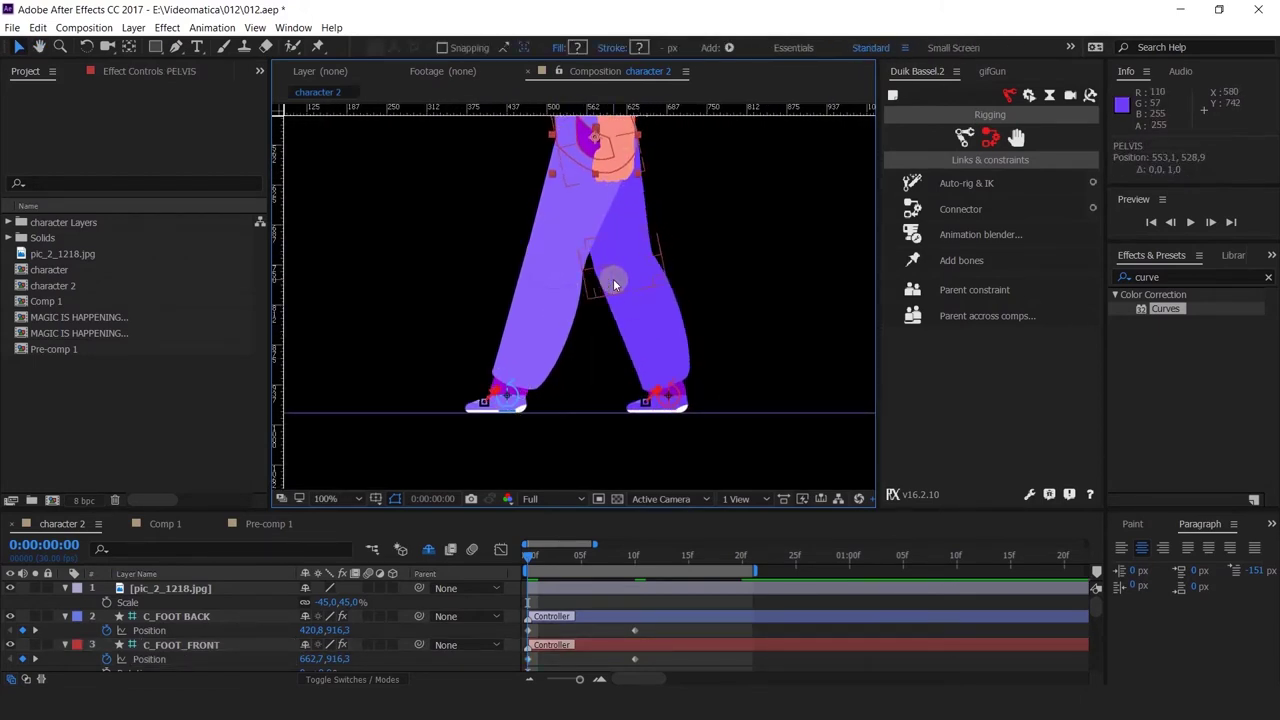
key(Down)
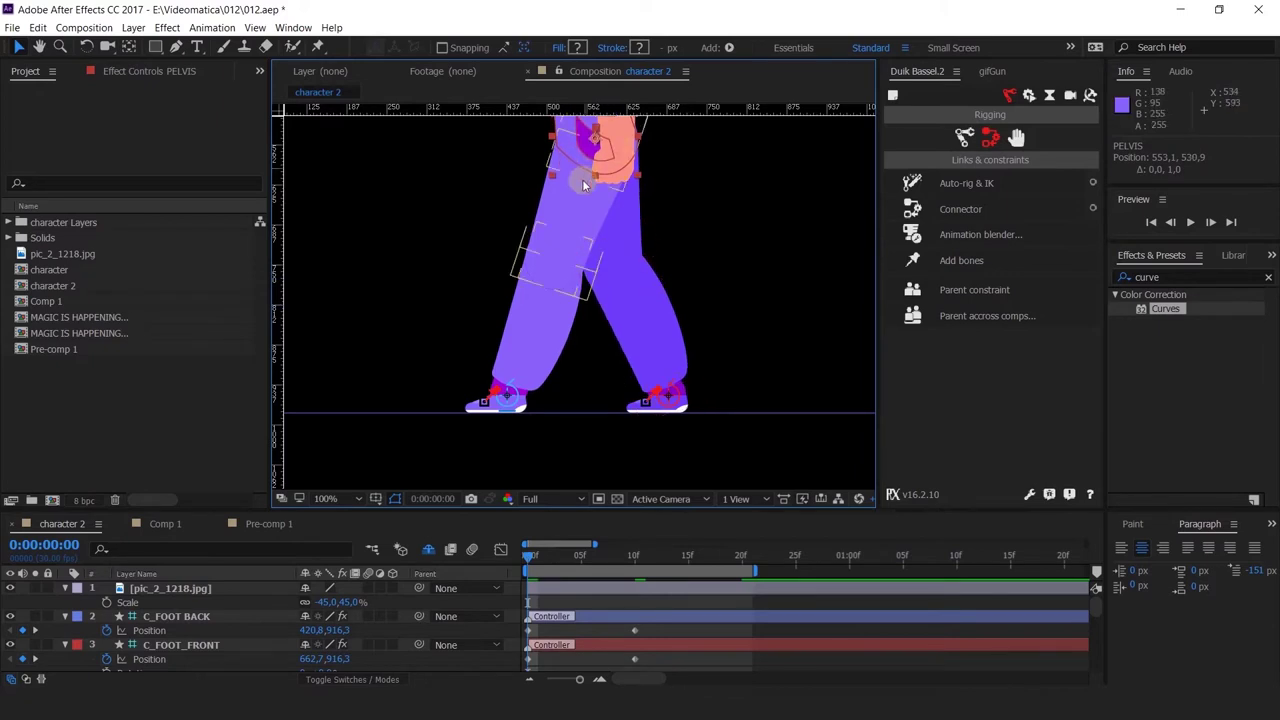
click(688, 410)
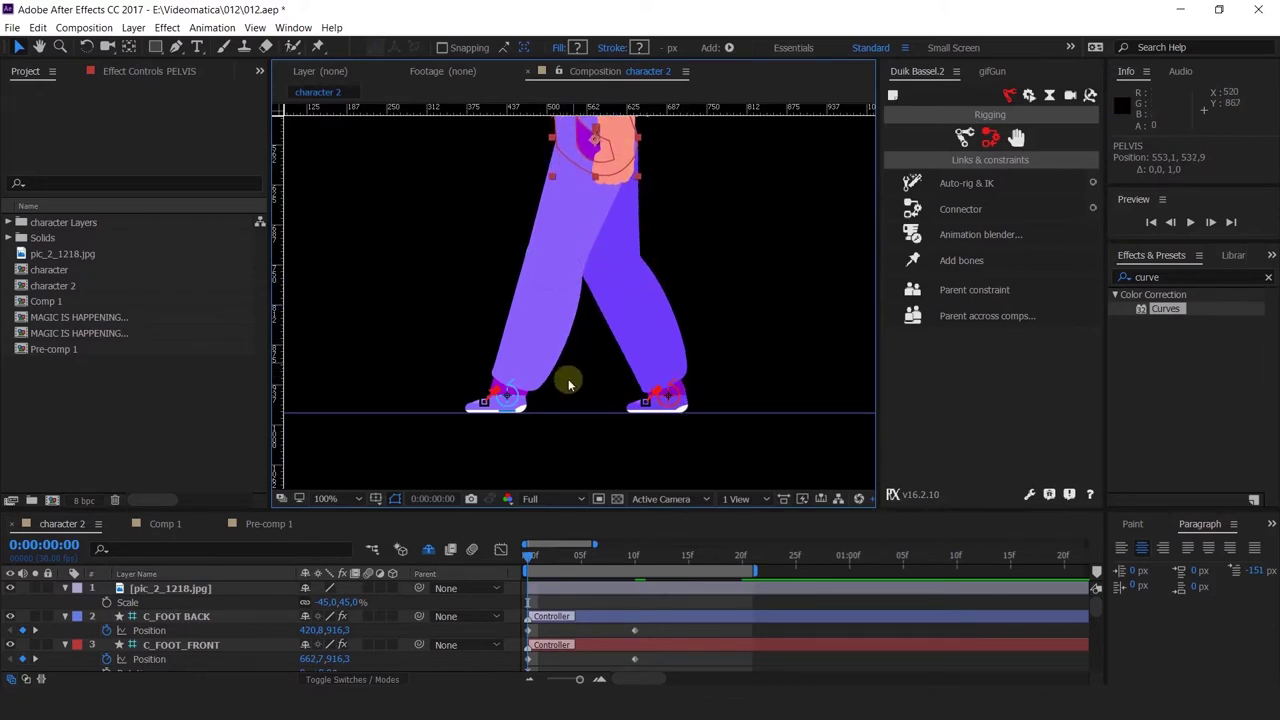
key(Up)
key(Up)
key(Up)
key(Up)
key(Up)
key(Up)
Widen the stride at frame 0 by moving C_FOOT_FRONT to position 681.2, 916.3, and compare the pose with the reference.
click(677, 403)
scroll(676, 405, up, 1)
drag(697, 392, 734, 392)
scroll(734, 392, down, 3)
drag(727, 290, 697, 309)
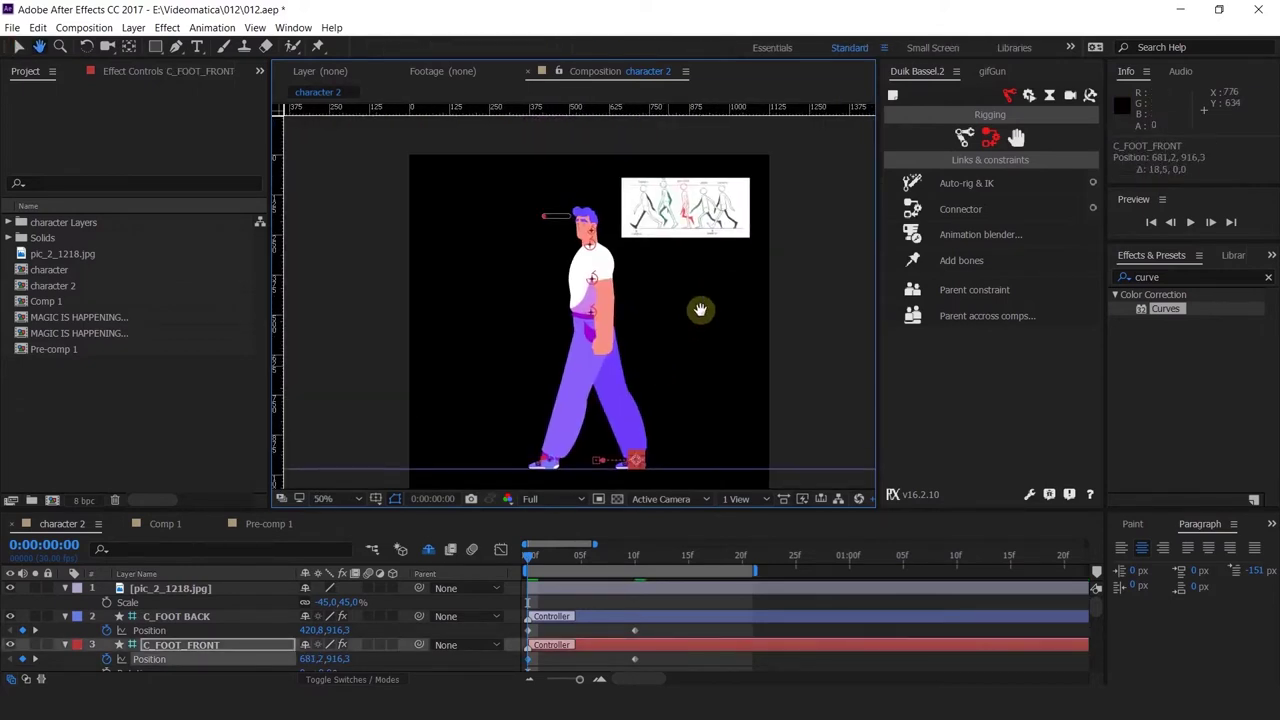
Adjust C_FOOT_FRONT along the ground to position 672.7, 916.3 at frame 0.
scroll(740, 230, up, 2)
drag(565, 410, 661, 205)
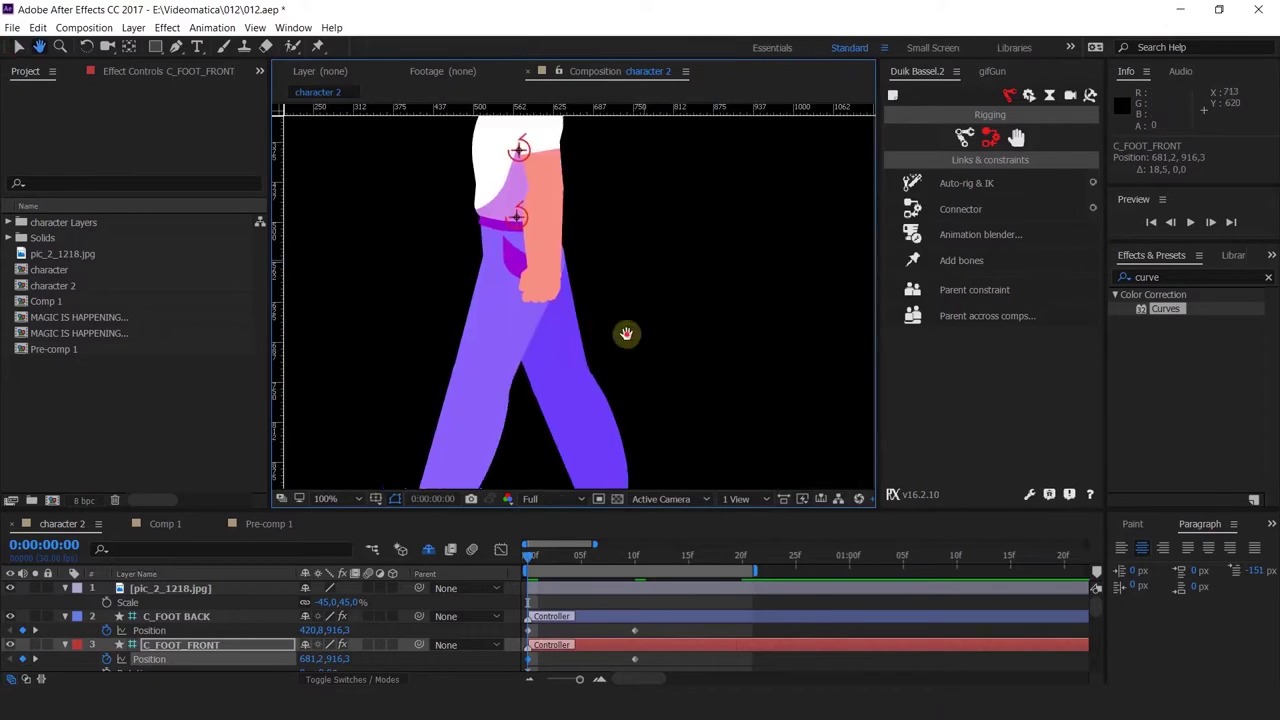
drag(626, 334, 647, 235)
scroll(634, 416, up, 2)
drag(624, 392, 604, 392)
scroll(611, 391, down, 2)
Check the contact pose against the reference and move C_FOOT BACK to position 432.3, 916.3 at frame 0.
drag(686, 291, 671, 400)
drag(708, 223, 657, 394)
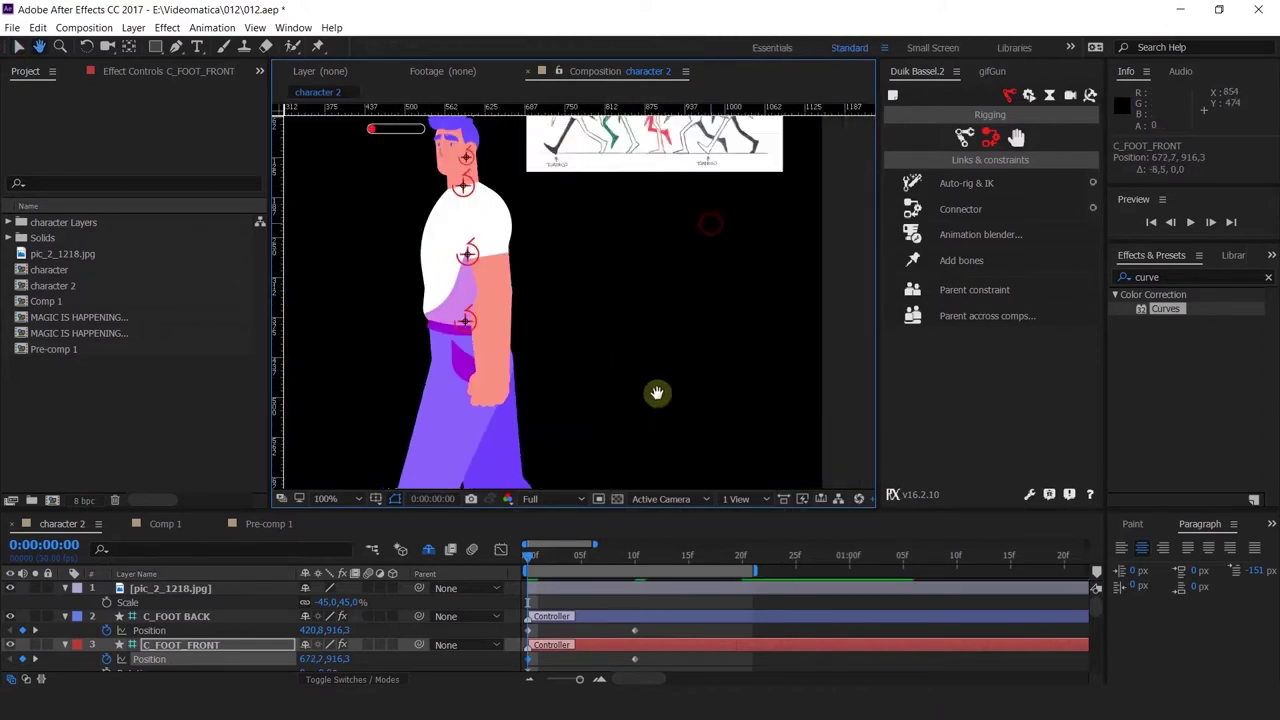
drag(582, 462, 703, 291)
click(518, 417)
scroll(518, 417, up, 1)
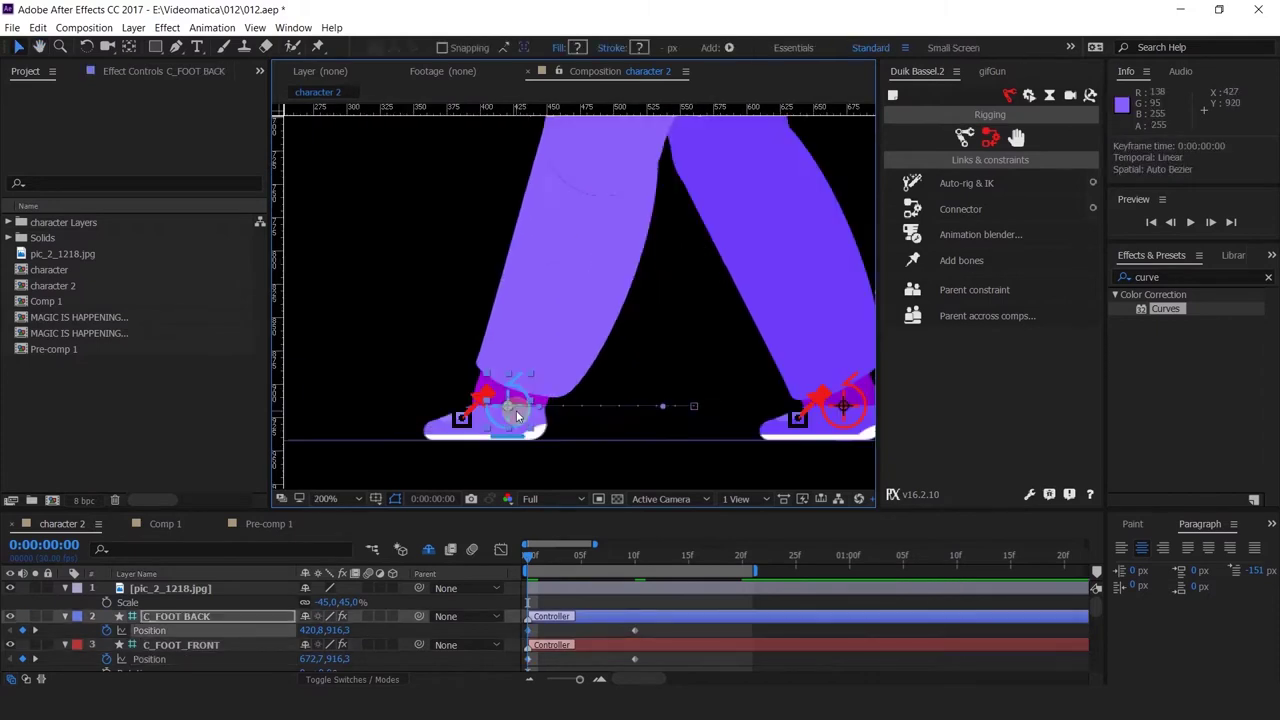
mouse_move(520, 422)
mouse_down()
mouse_move(549, 425)
mouse_move(532, 426)
mouse_up()
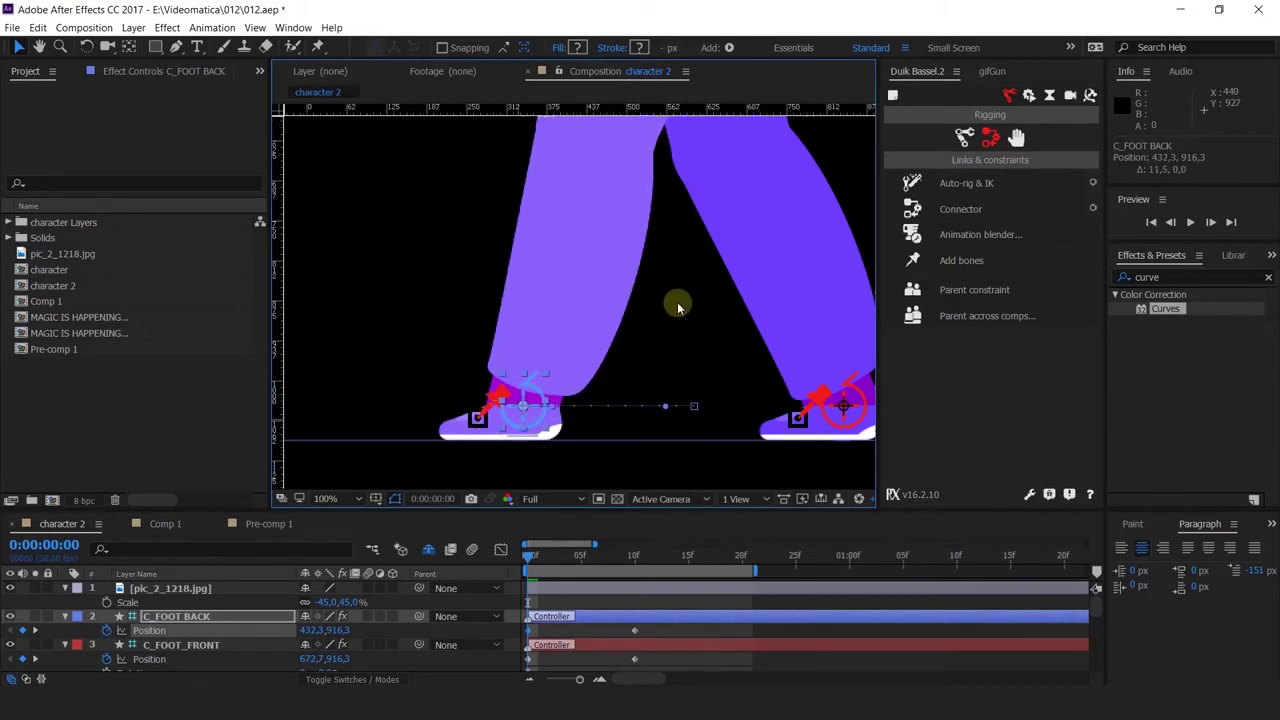
scroll(677, 302, down, 4)
drag(736, 290, 710, 304)
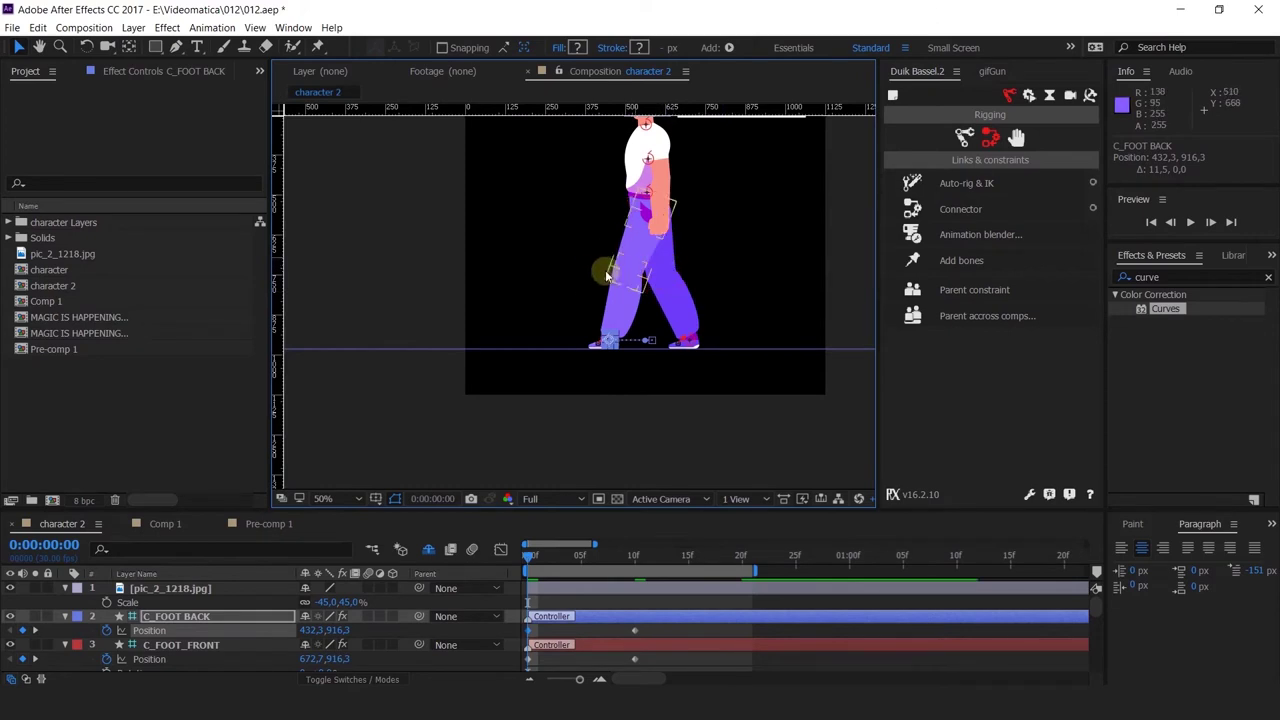
Go to frame 10, consult the reference's passing pose, and move C_FOOT BACK along the ground to position 590.3, 916.3.
scroll(670, 235, up, 2)
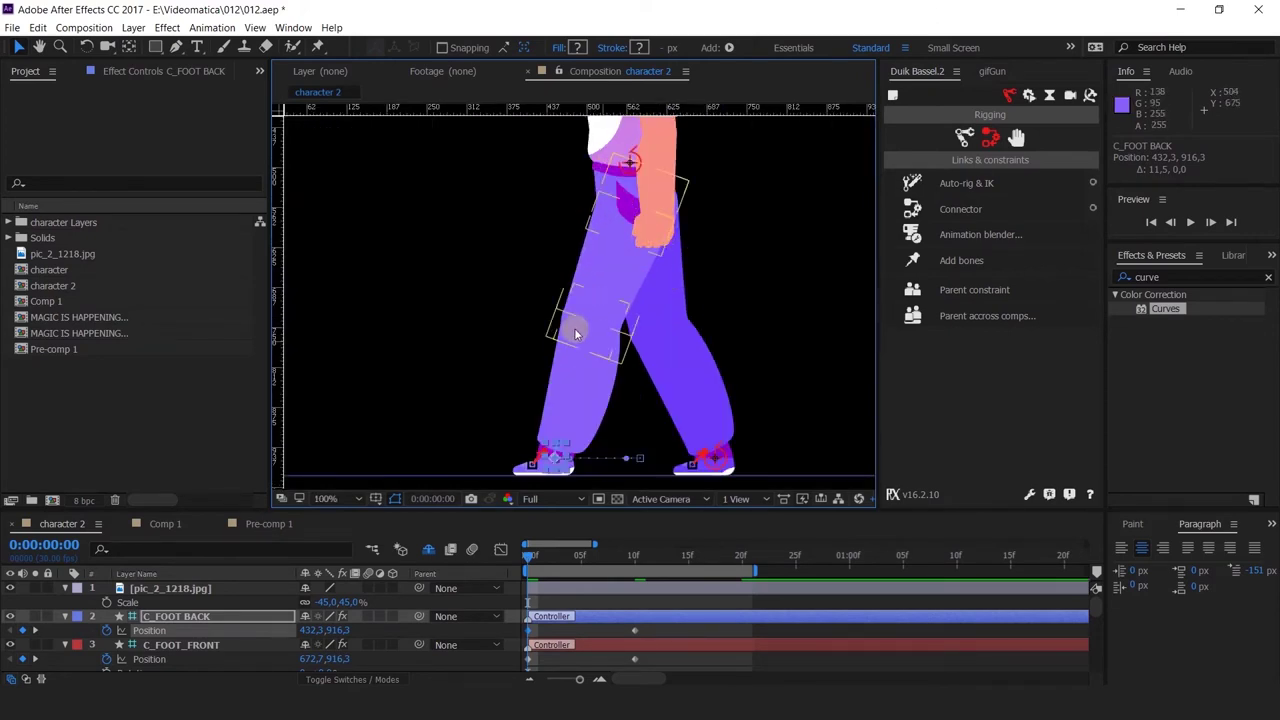
click(620, 211)
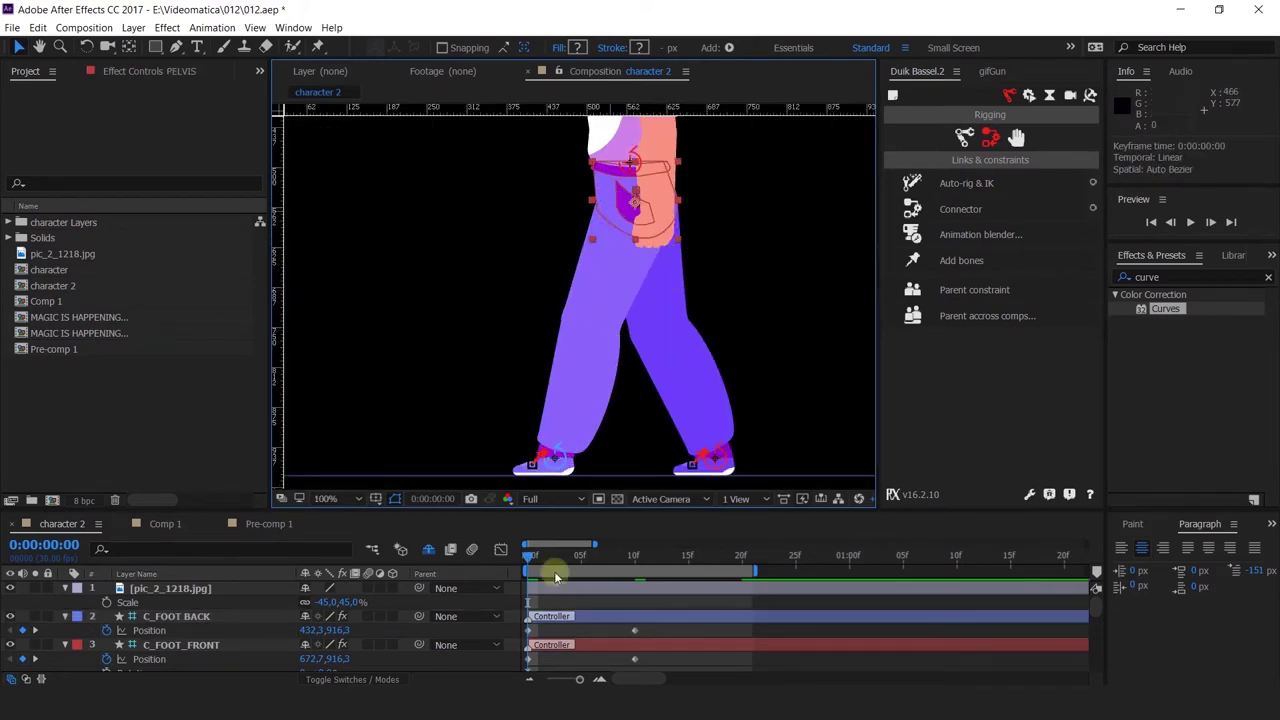
click(635, 558)
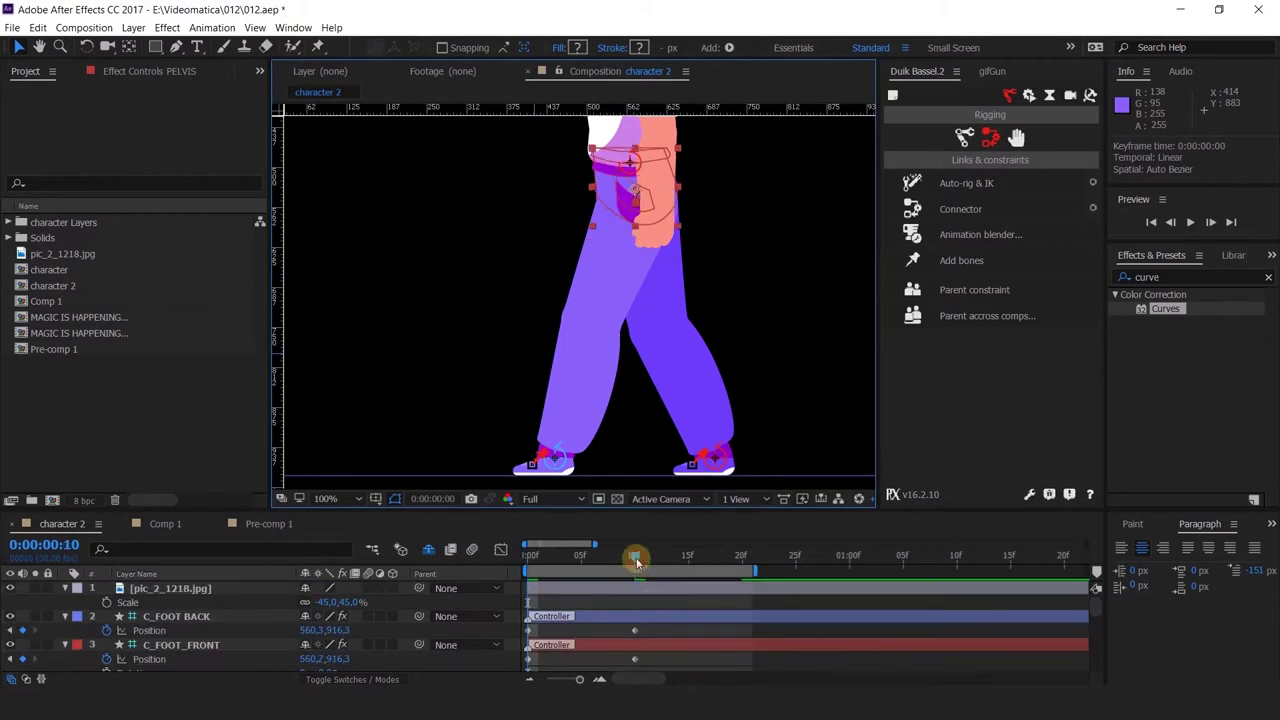
drag(697, 401, 657, 352)
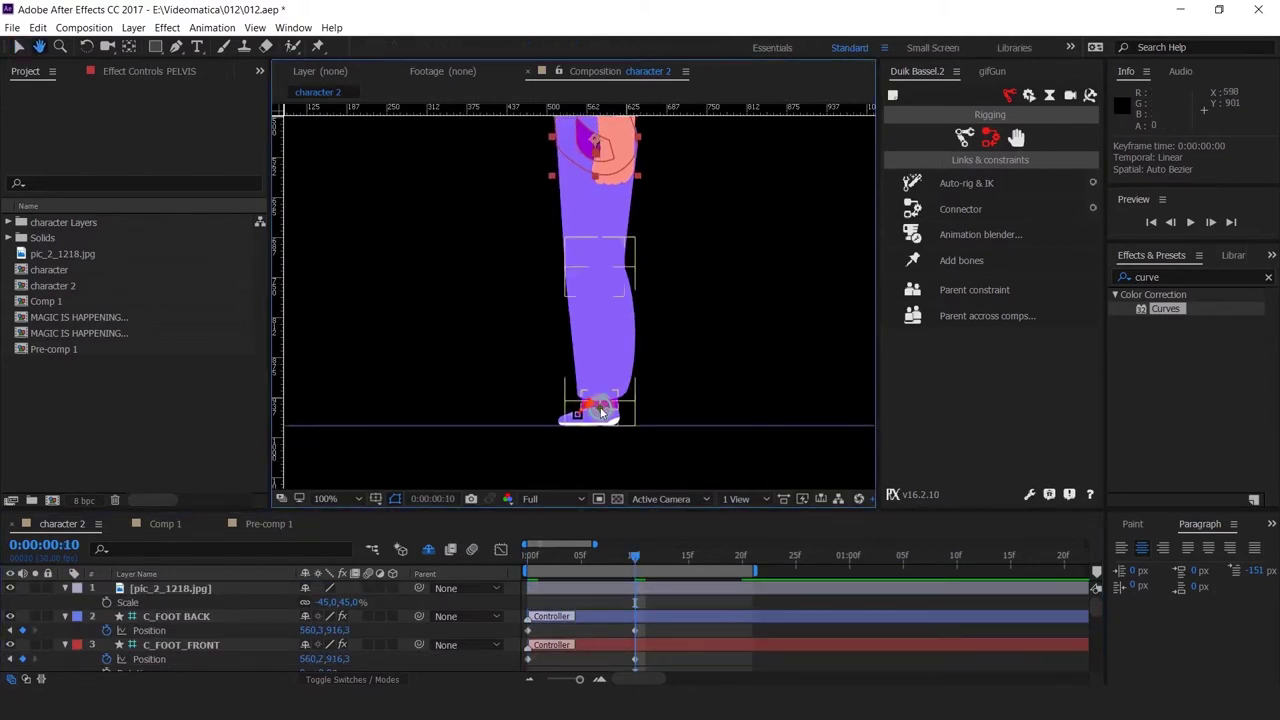
drag(755, 230, 717, 323)
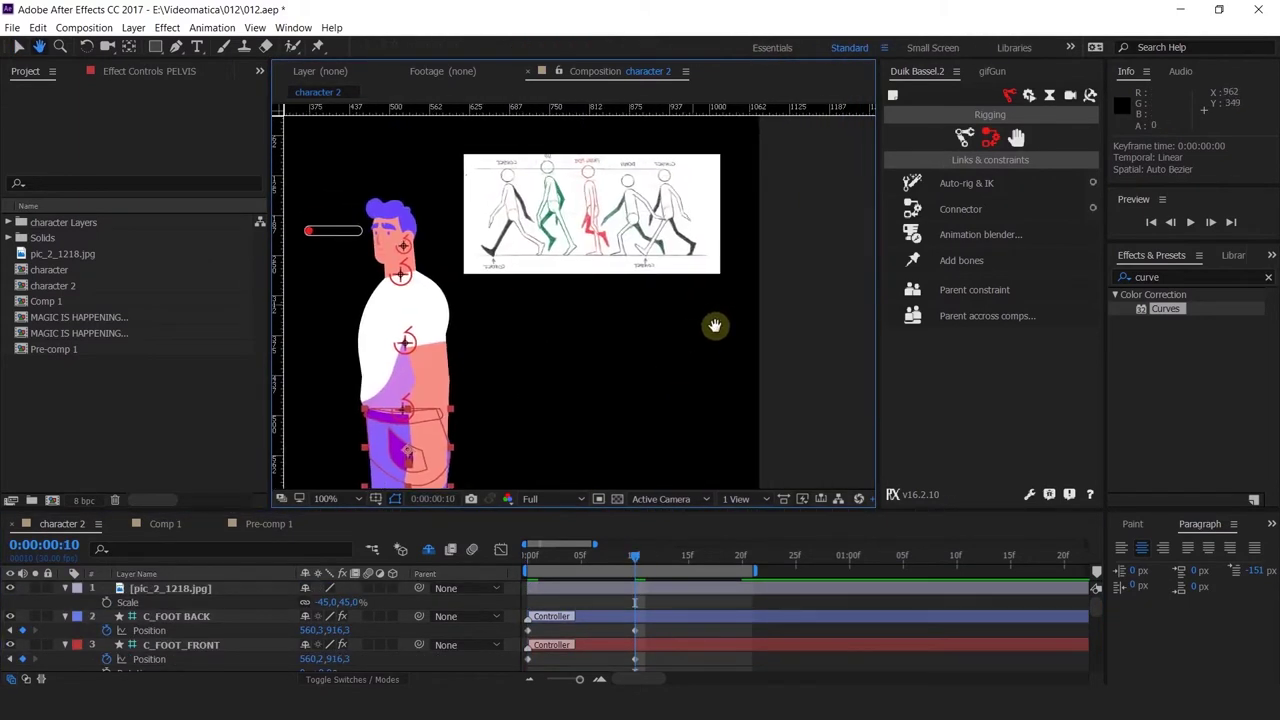
scroll(549, 434, down, 5)
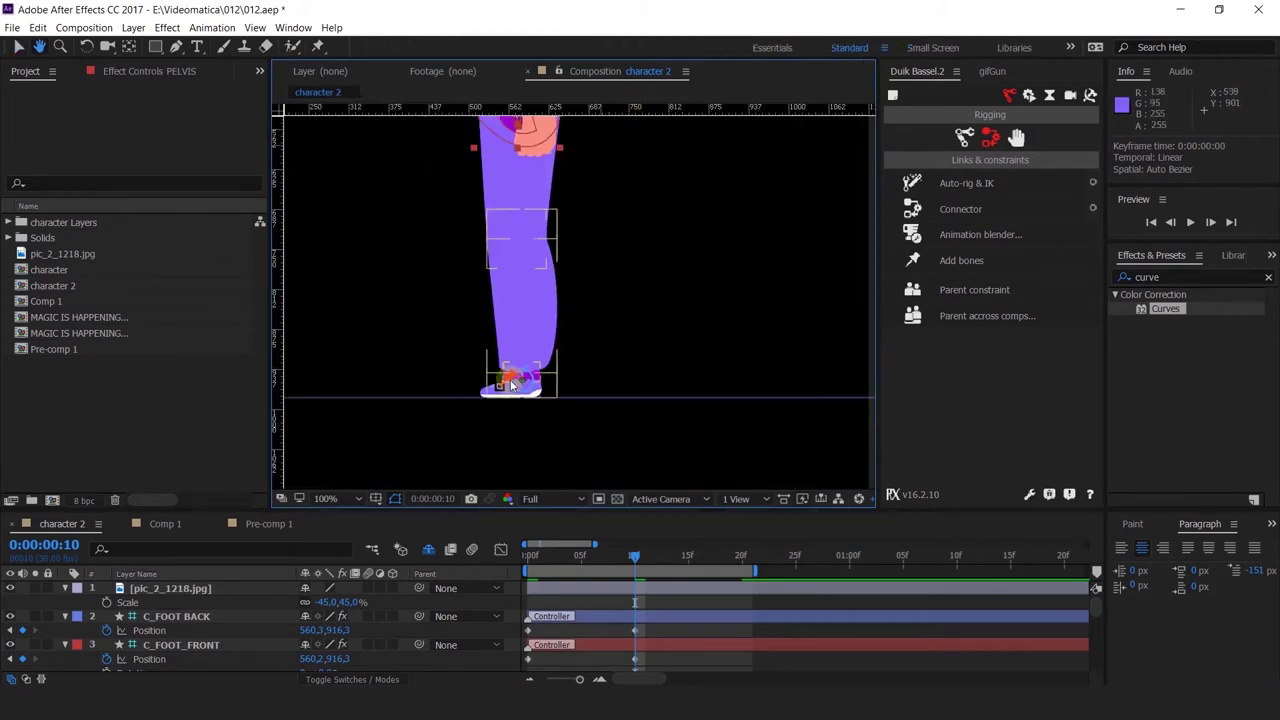
click(522, 385)
scroll(514, 380, up, 3)
scroll(646, 306, down, 1)
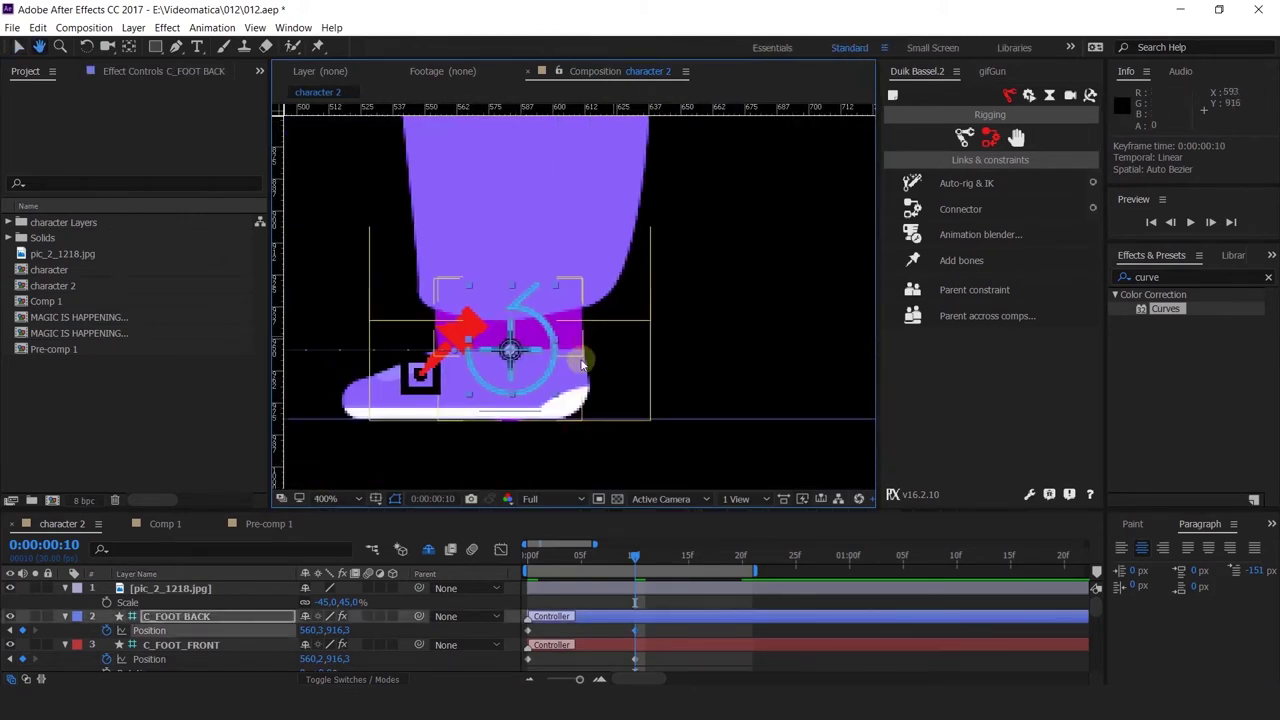
drag(552, 374, 601, 354)
scroll(601, 354, down, 4)
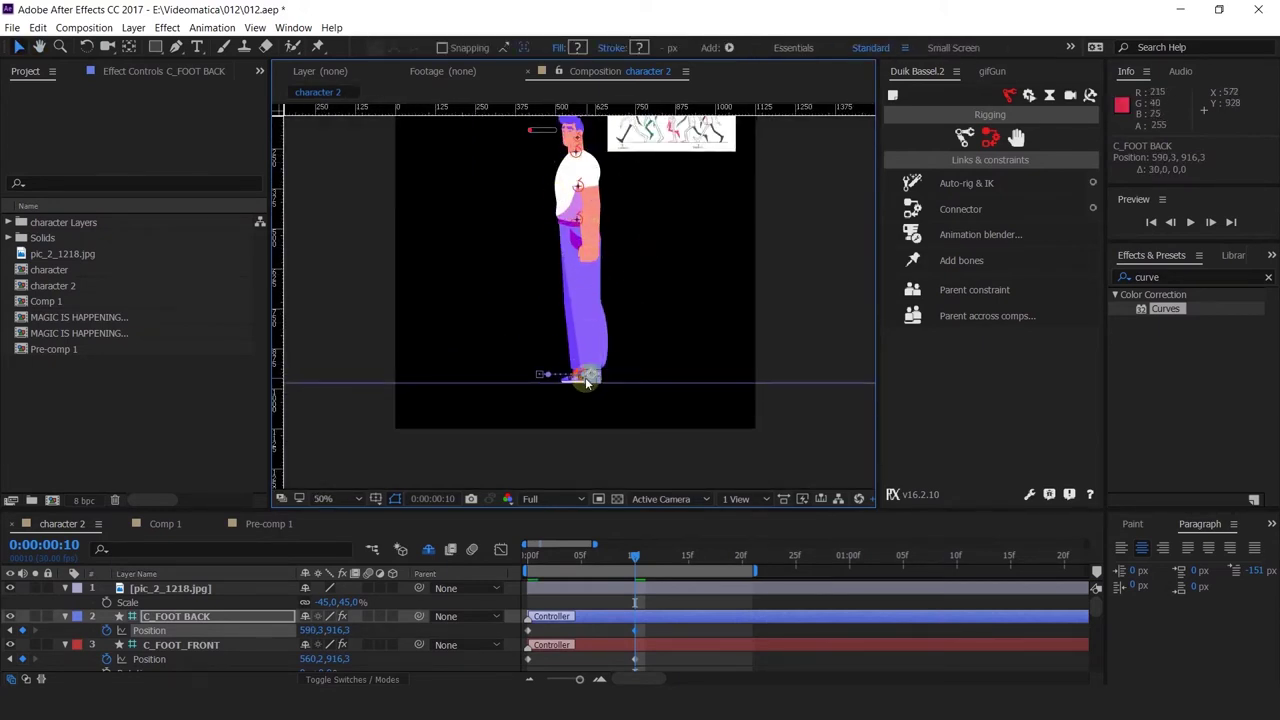
Lift C_FOOT_FRONT off the ground at frame 10 to position 583.0, 864.3 for the passing pose.
scroll(585, 377, up, 2)
scroll(576, 410, up, 4)
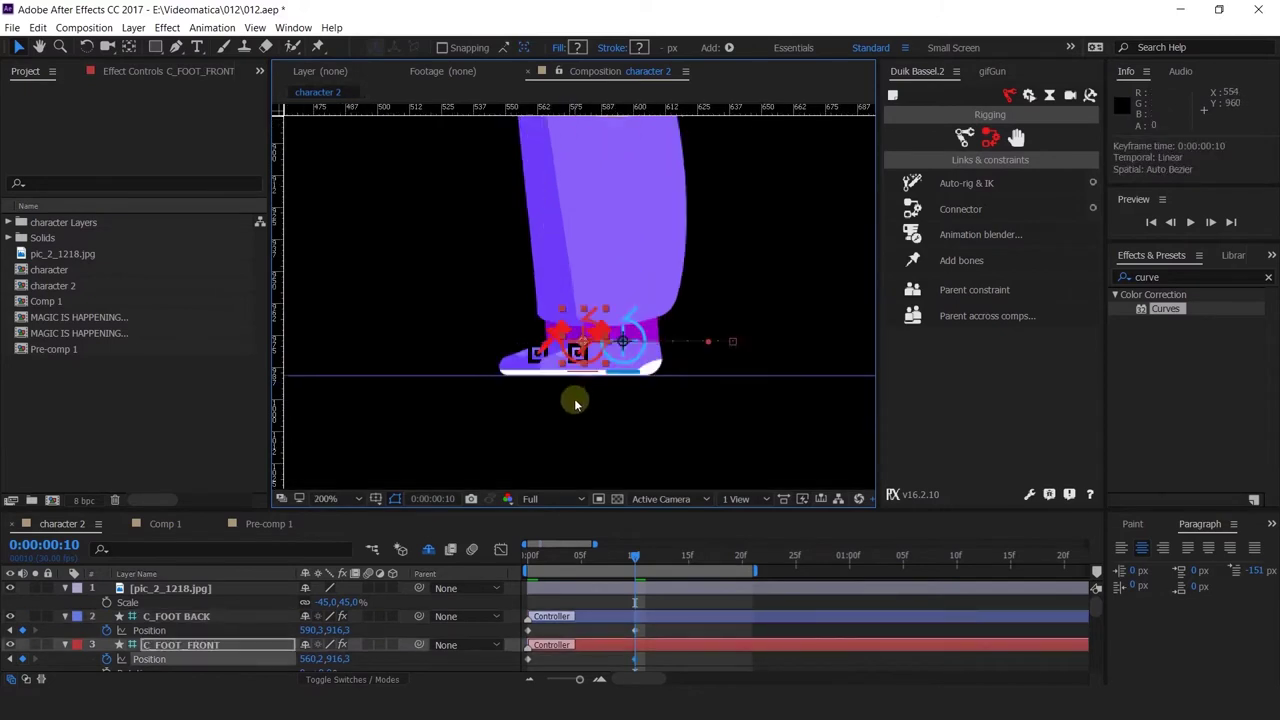
click(591, 296)
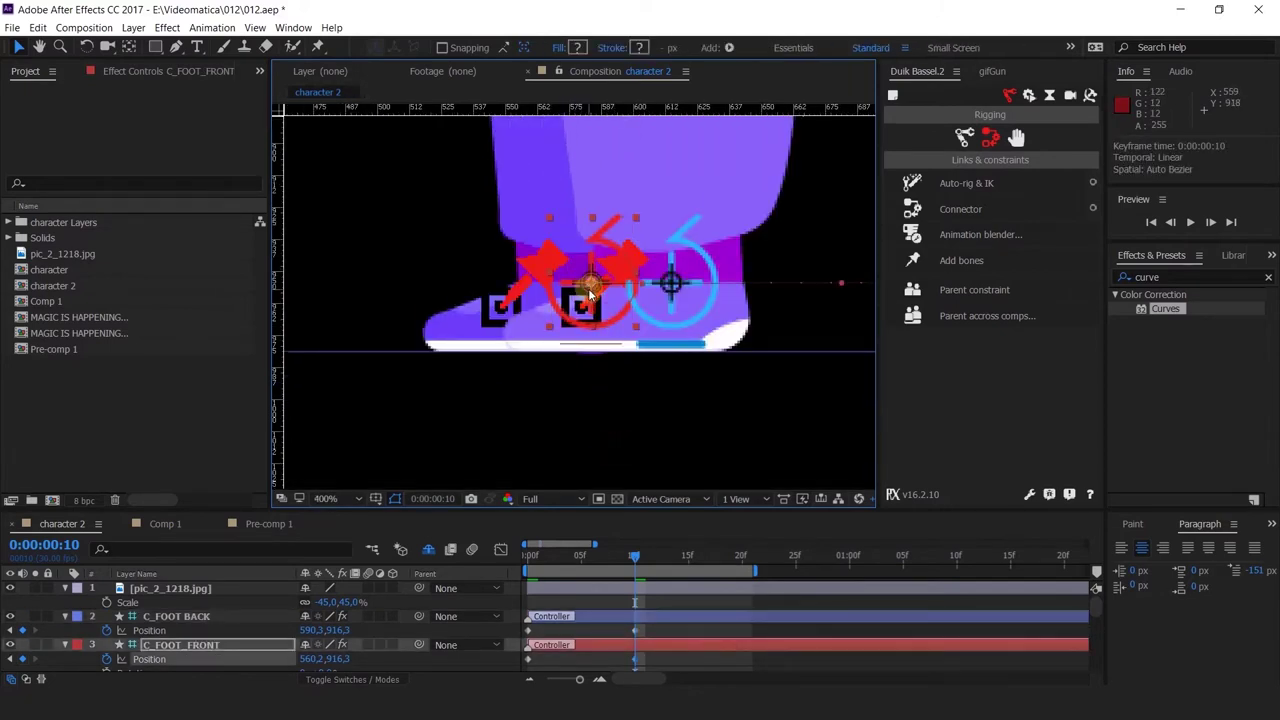
drag(578, 228, 581, 115)
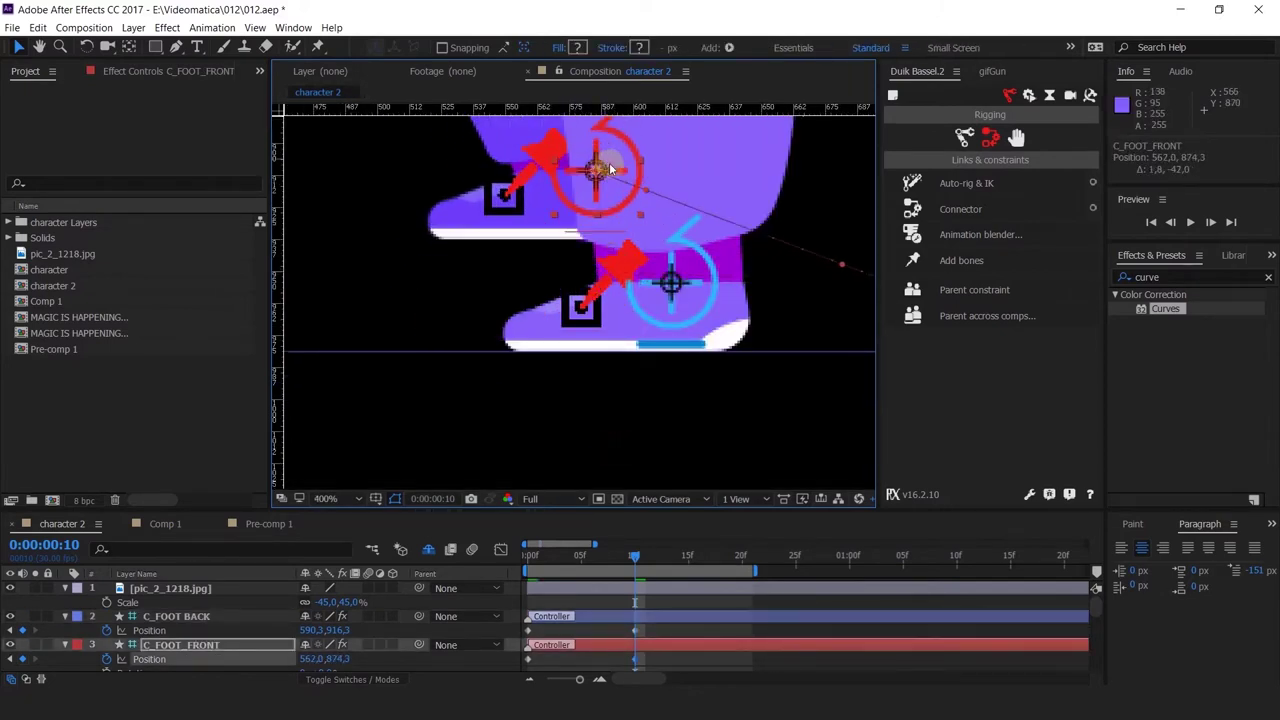
scroll(651, 160, down, 4)
scroll(575, 316, up, 2)
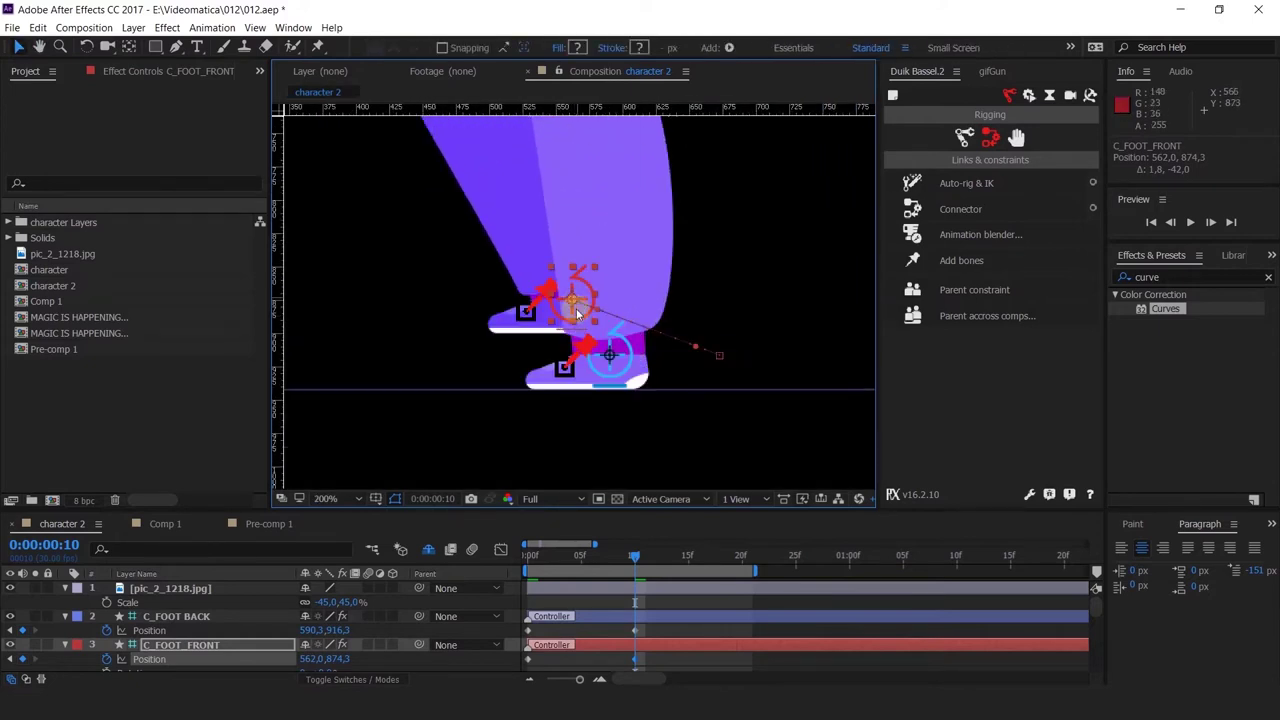
drag(595, 301, 622, 289)
Start keyframing the C_FOOT_FRONT Rotation at frame 10 and add a 0° Rotation keyframe at frame 0.
scroll(267, 665, down, 2)
click(107, 630)
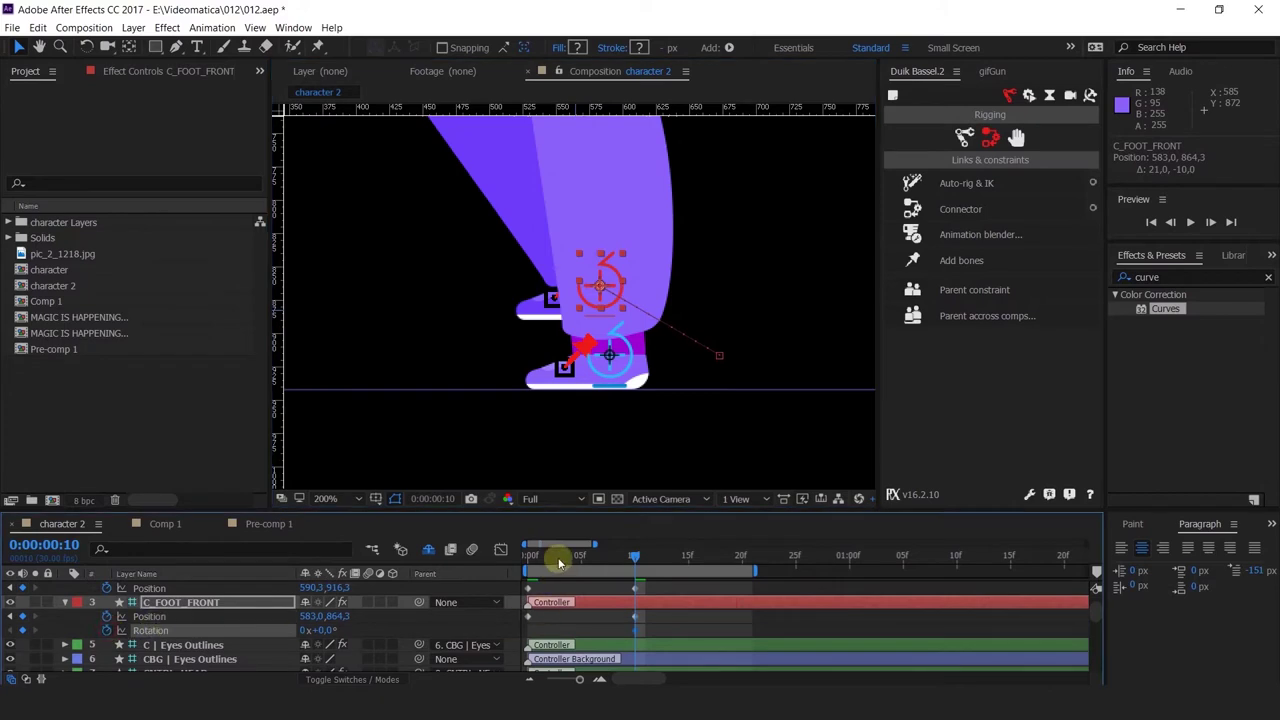
drag(558, 557, 402, 562)
click(31, 630)
click(12, 628)
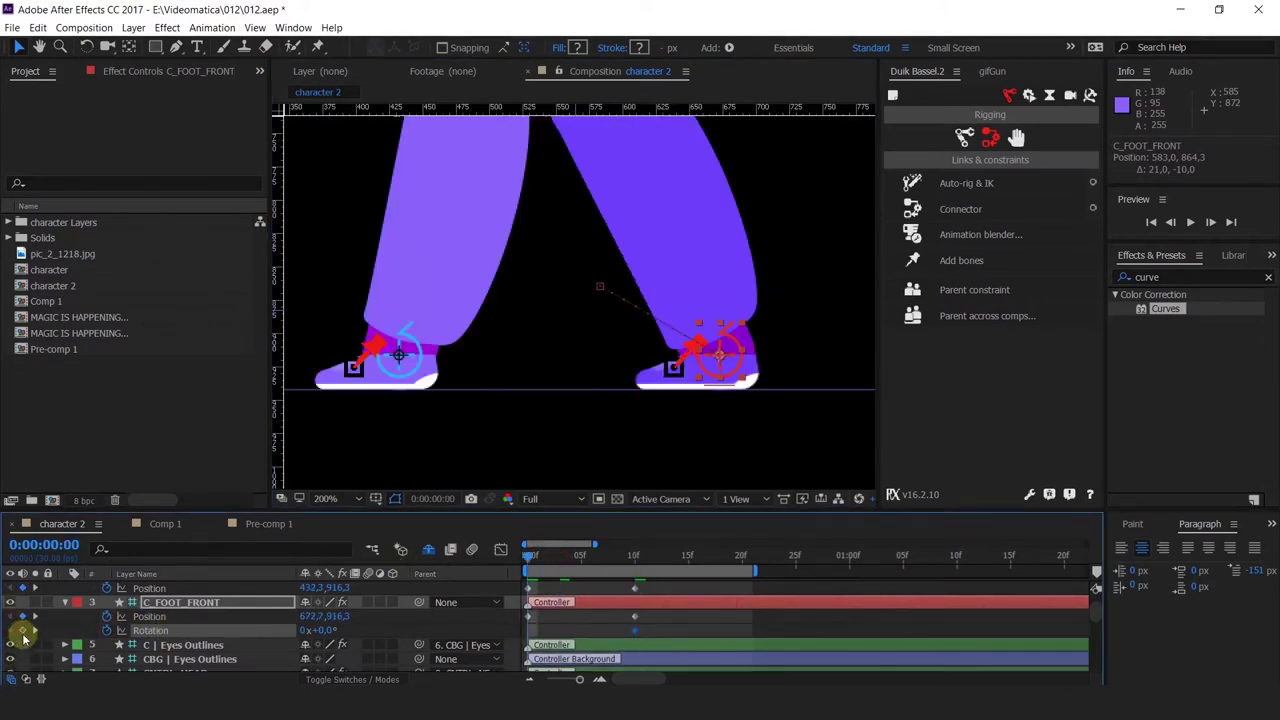
At frame 10, rotate C_FOOT_FRONT to -28° and reposition it at 571.0, 856.8.
click(33, 632)
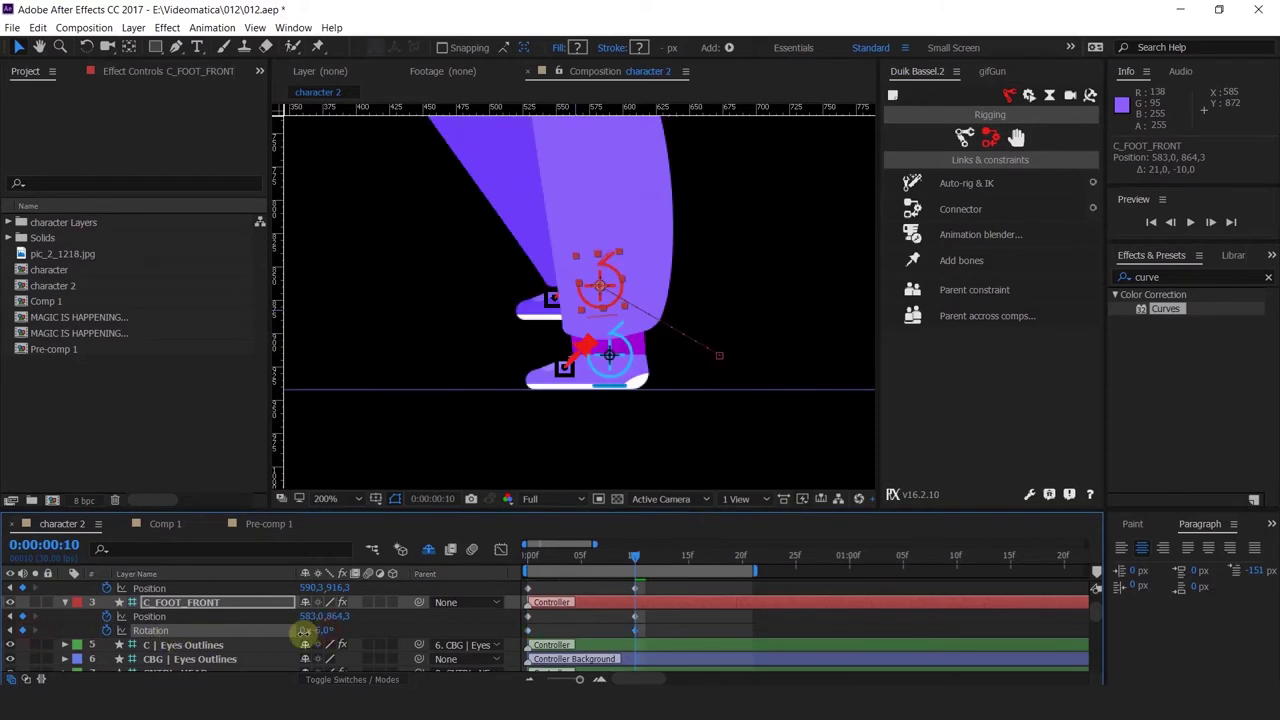
drag(303, 632, 298, 632)
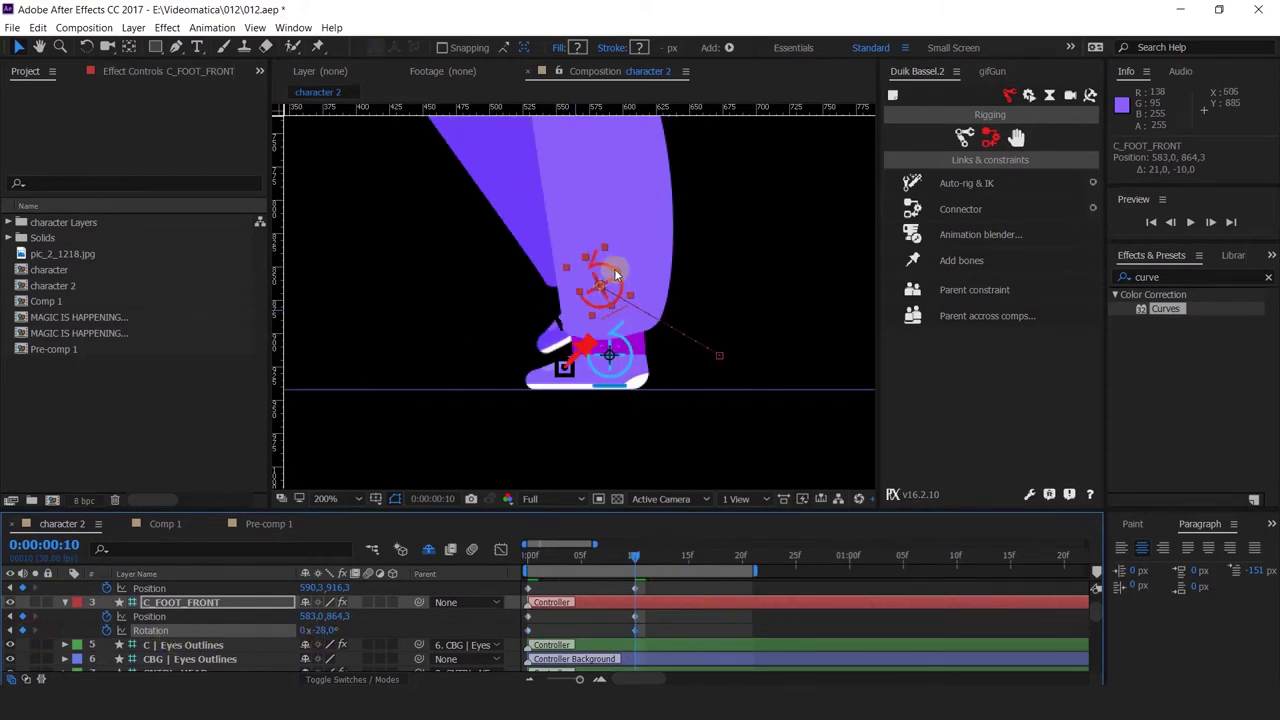
mouse_move(606, 297)
mouse_down()
mouse_move(606, 275)
mouse_move(593, 290)
mouse_up()
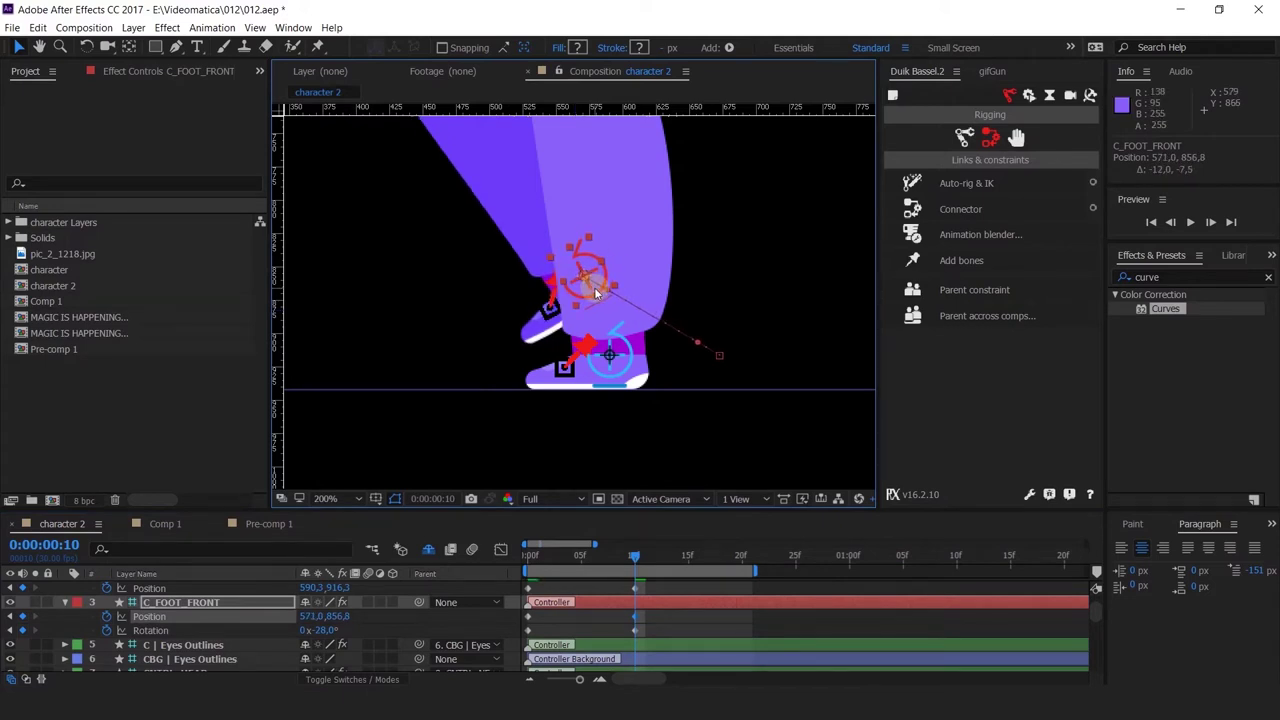
Preview the leg animation across the work area with both feet in view.
key(comma)
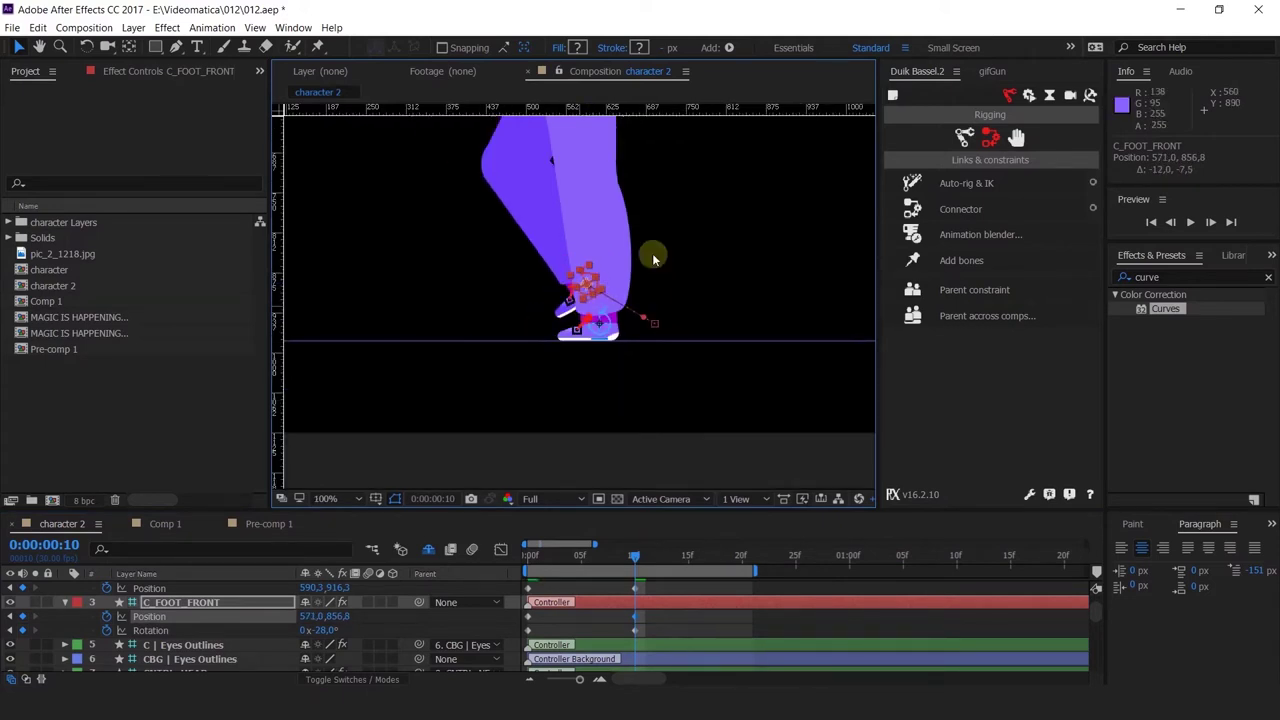
drag(651, 257, 623, 334)
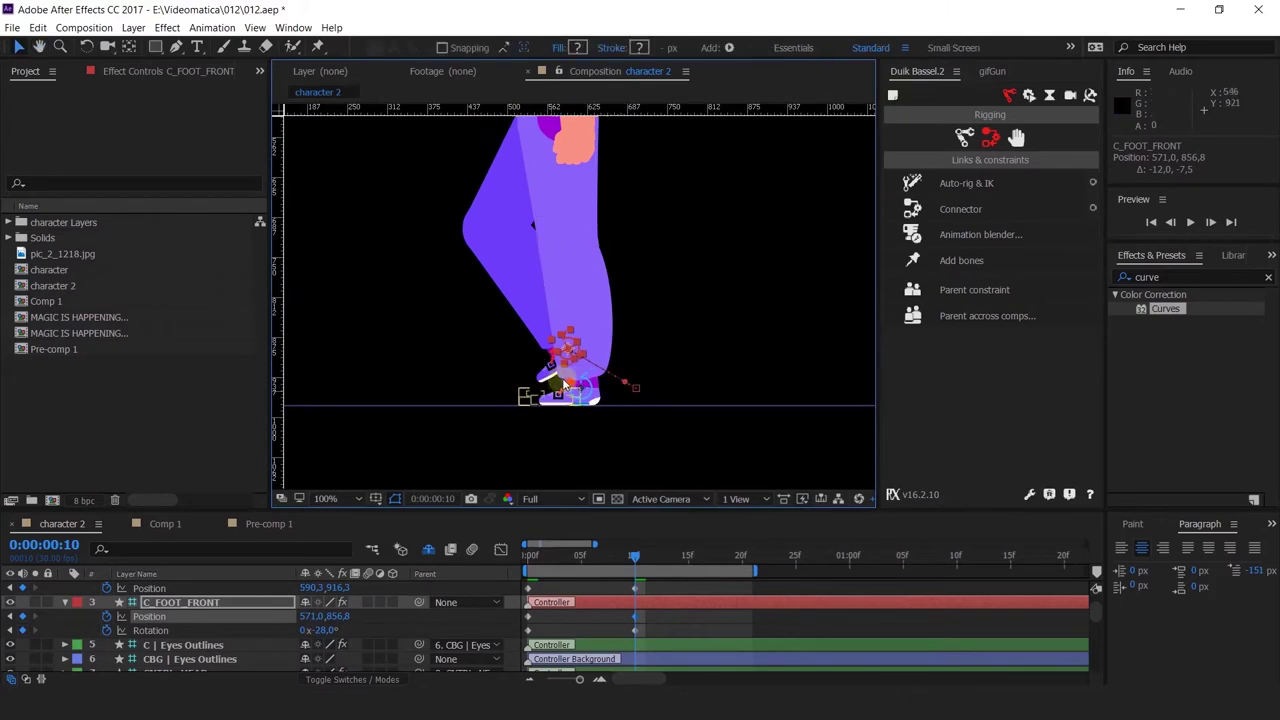
key(space)
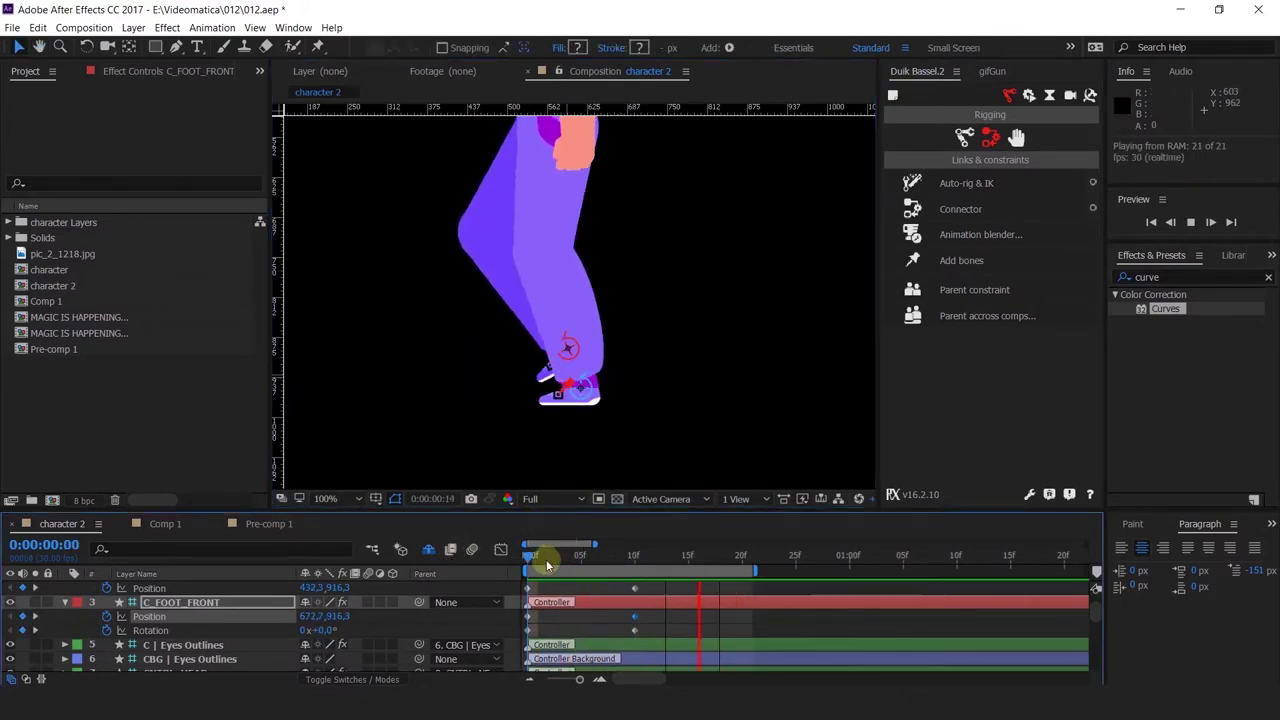
Scrub the leg animation and compare the poses at frames 0 and 20 with the whole figure in view.
drag(535, 568, 633, 598)
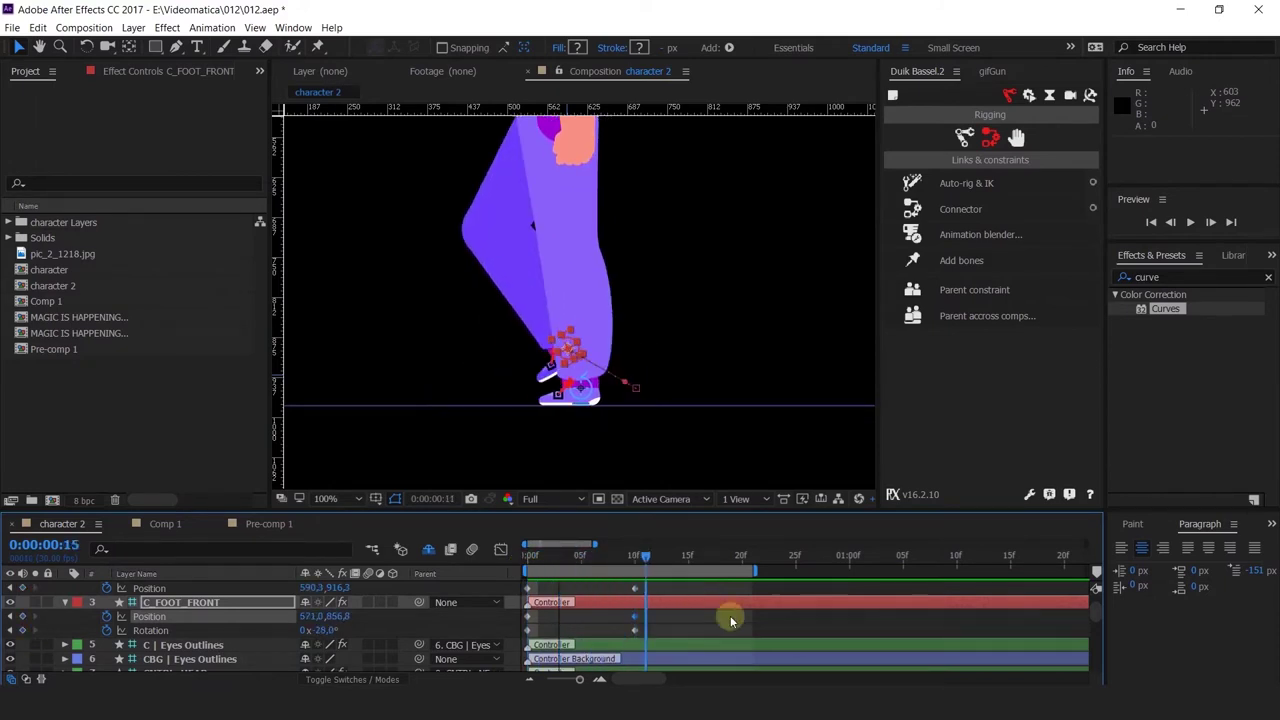
drag(730, 620, 737, 622)
scroll(689, 376, down, 1)
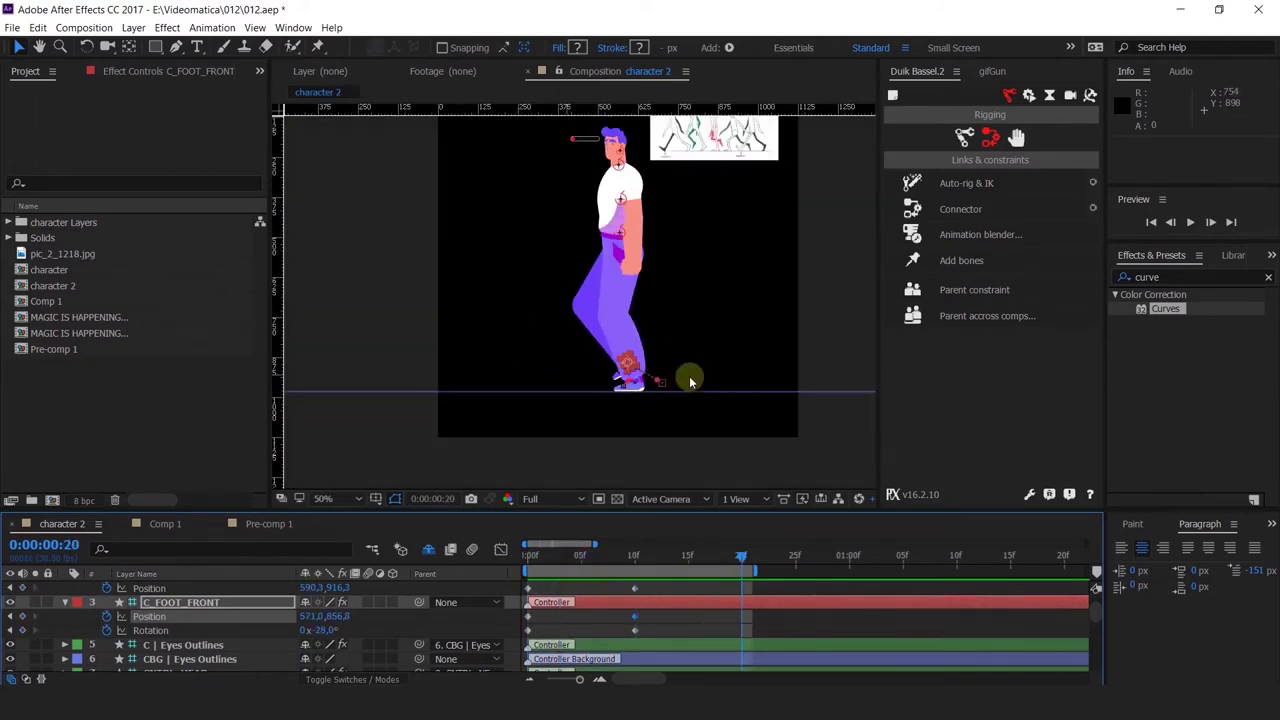
key(space)
drag(693, 290, 637, 357)
key(v)
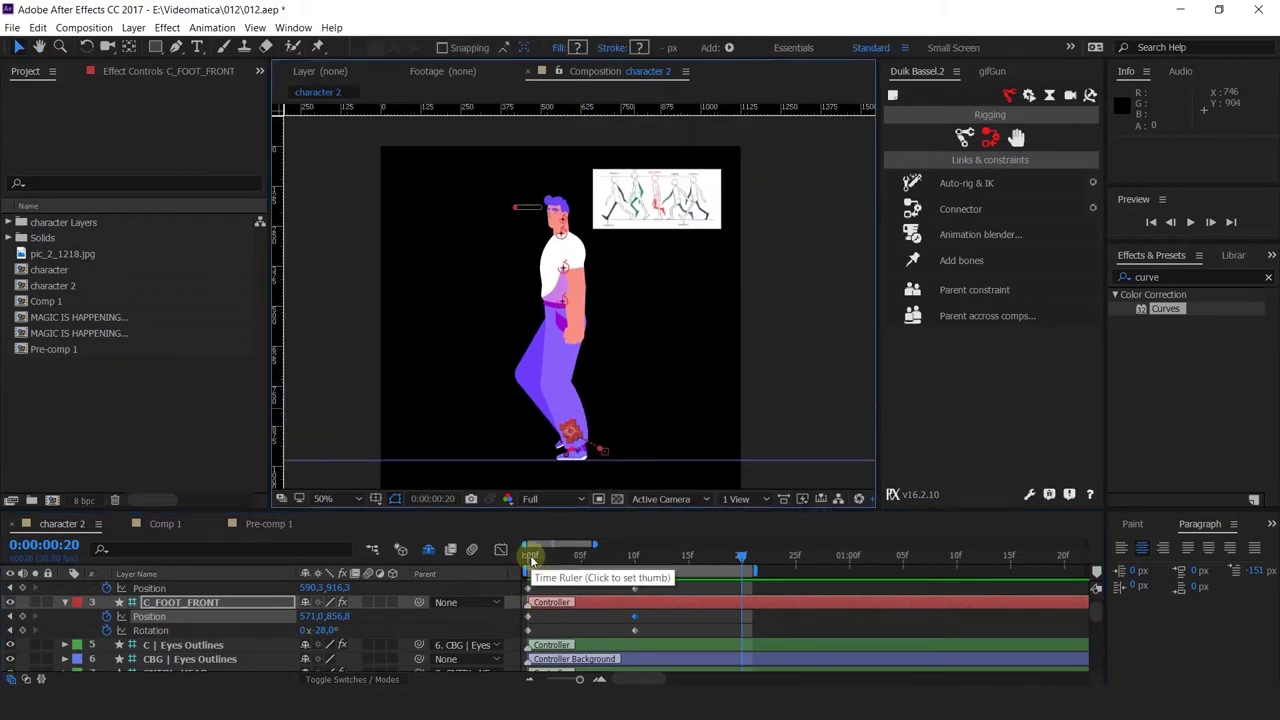
click(530, 558)
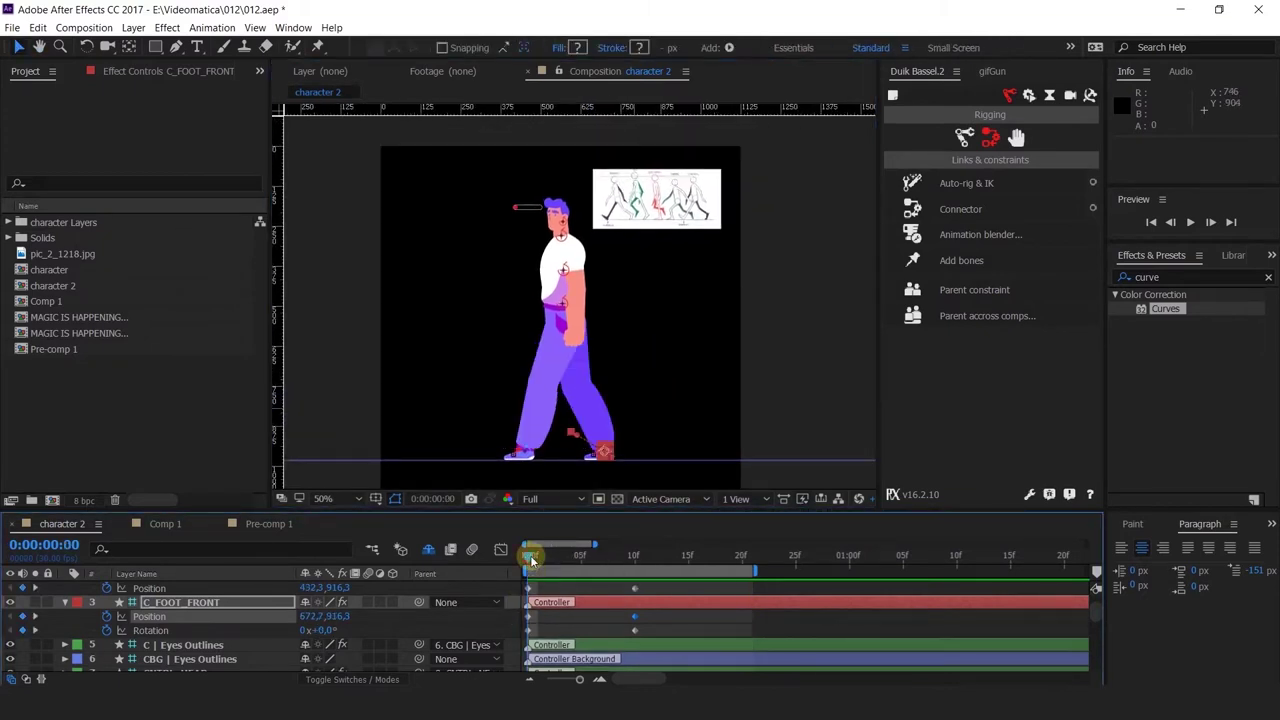
Copy the frame 0 Position and Rotation keyframes of C_FOOT_FRONT onto C_FOOT BACK at frame 20.
click(741, 558)
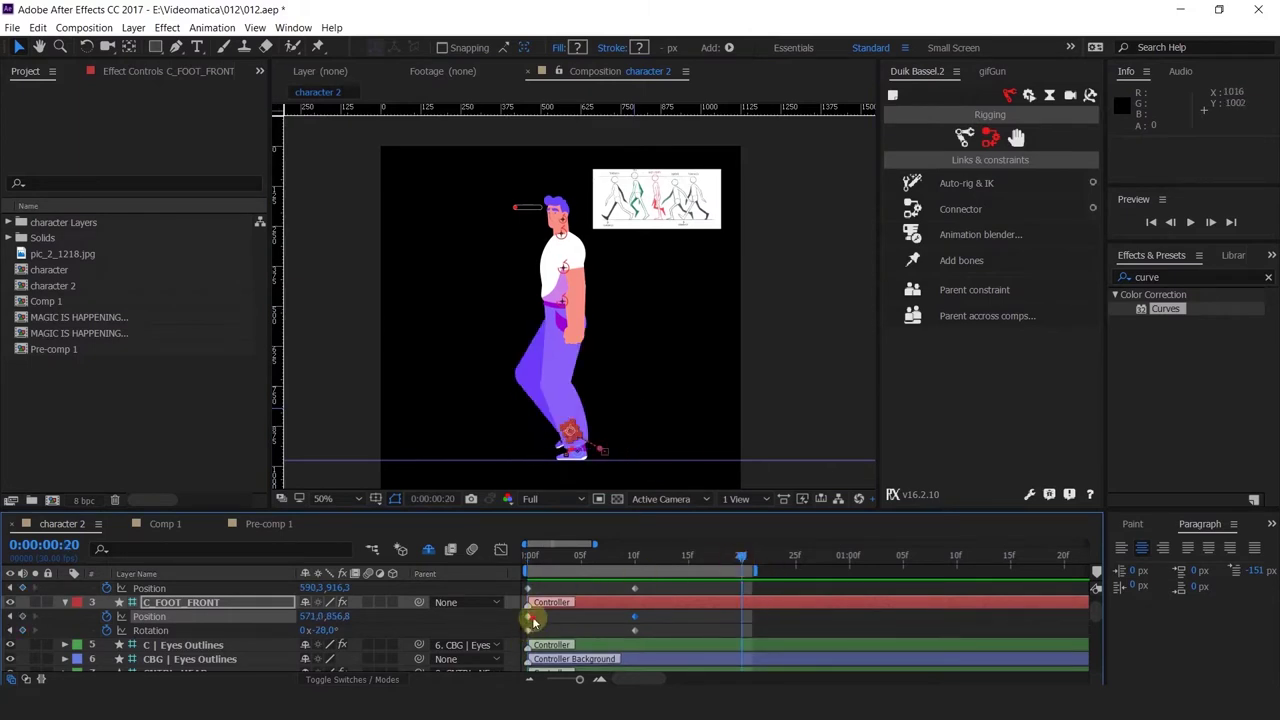
drag(533, 617, 510, 645)
scroll(697, 632, up, 2)
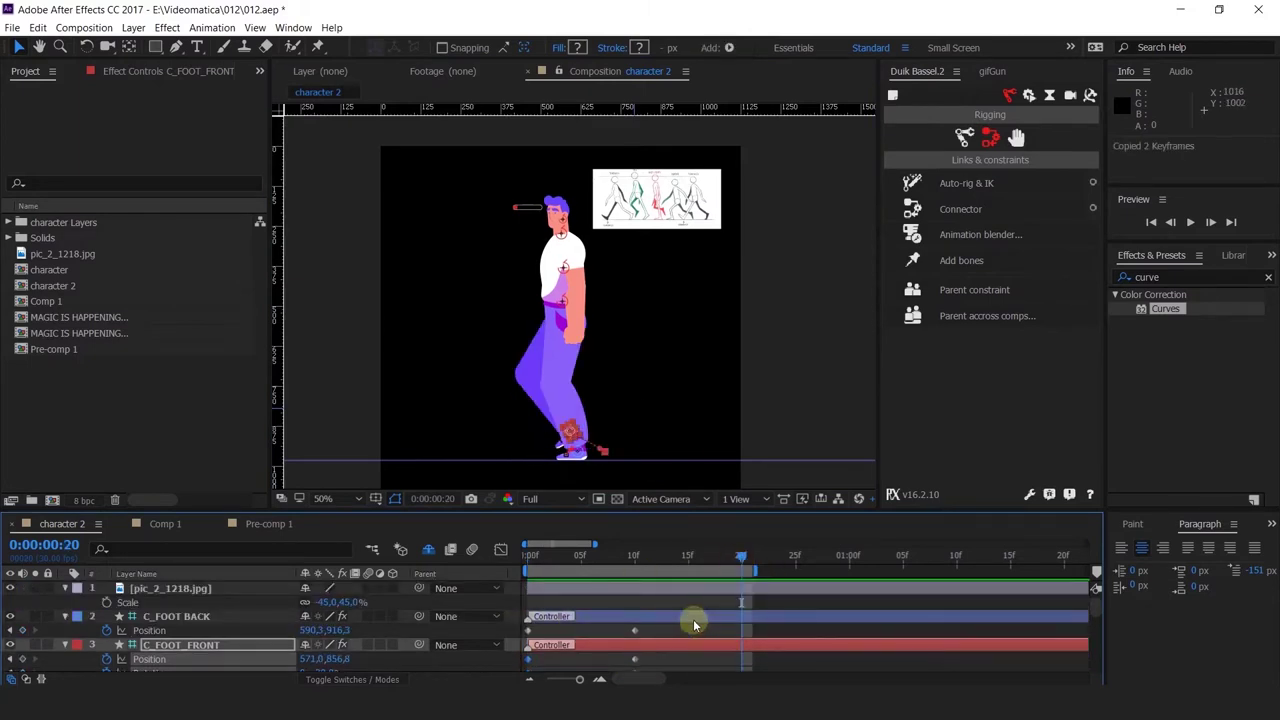
click(693, 619)
key(ctrl+v)
scroll(551, 634, down, 1)
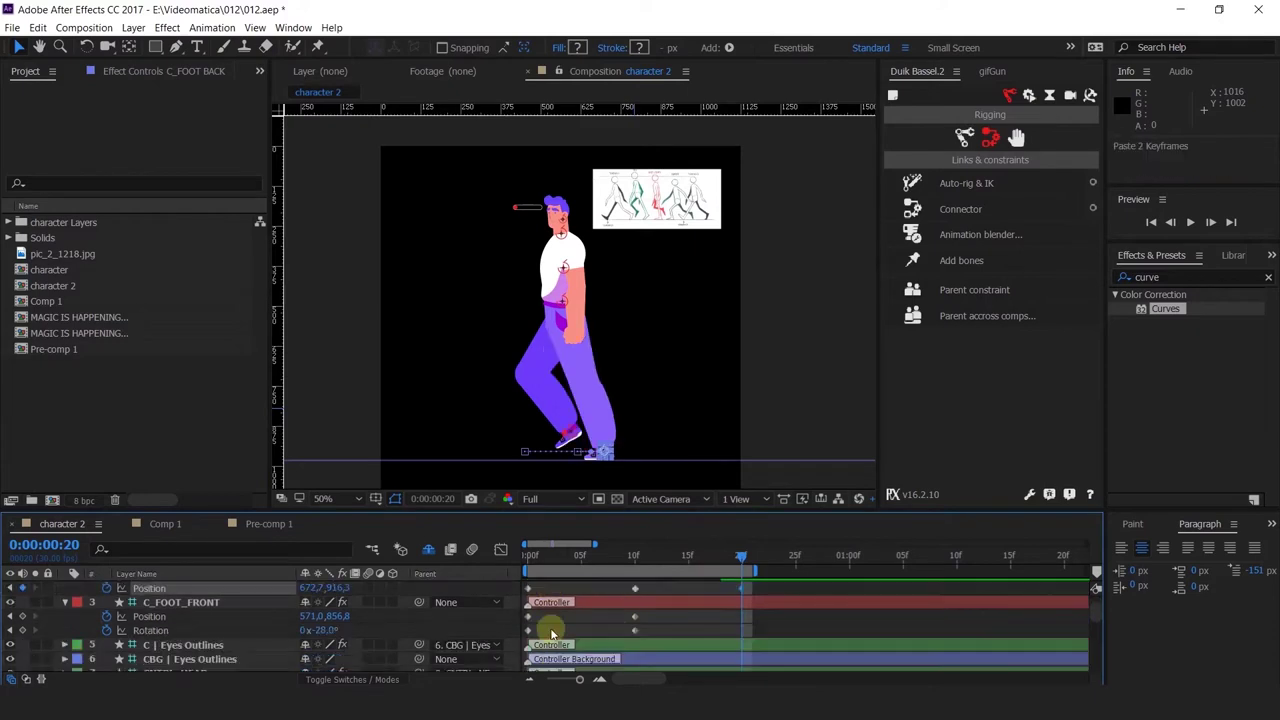
At frame 20, paste C_FOOT BACK's frame 0 Position keyframe onto C_FOOT_FRONT and set C_FOOT_FRONT's Rotation to 0°.
scroll(551, 634, up, 2)
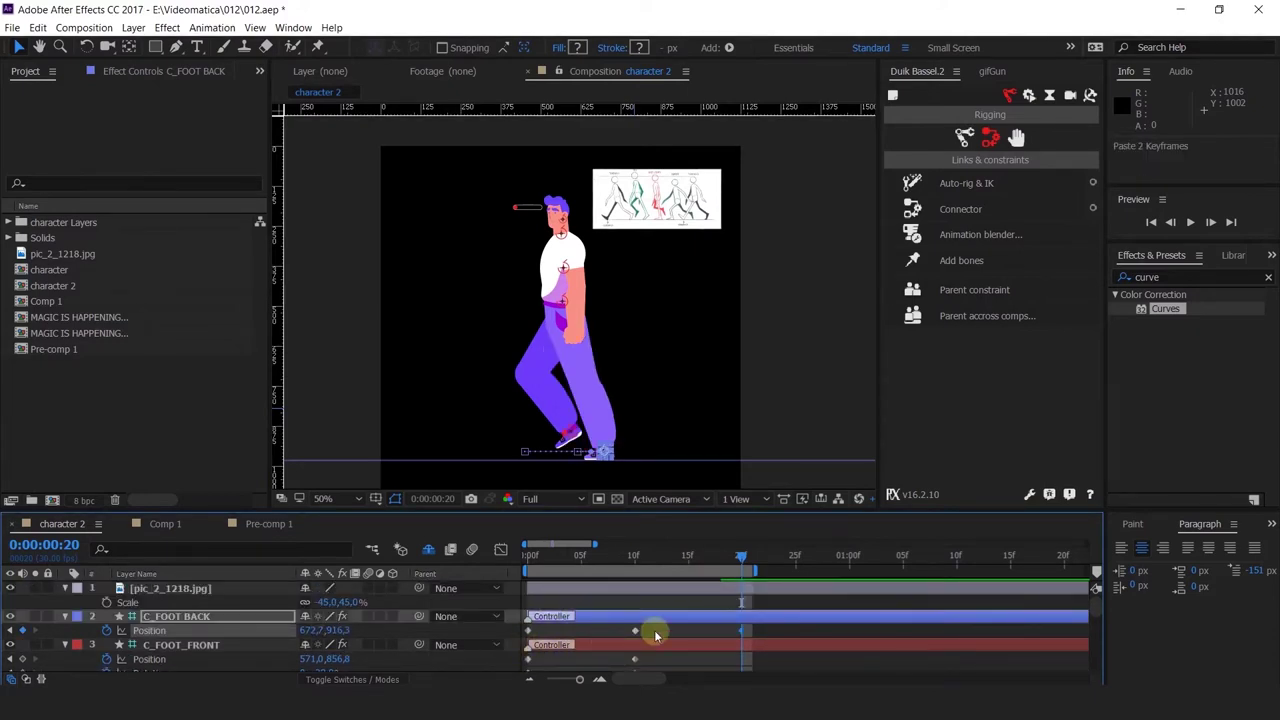
click(577, 620)
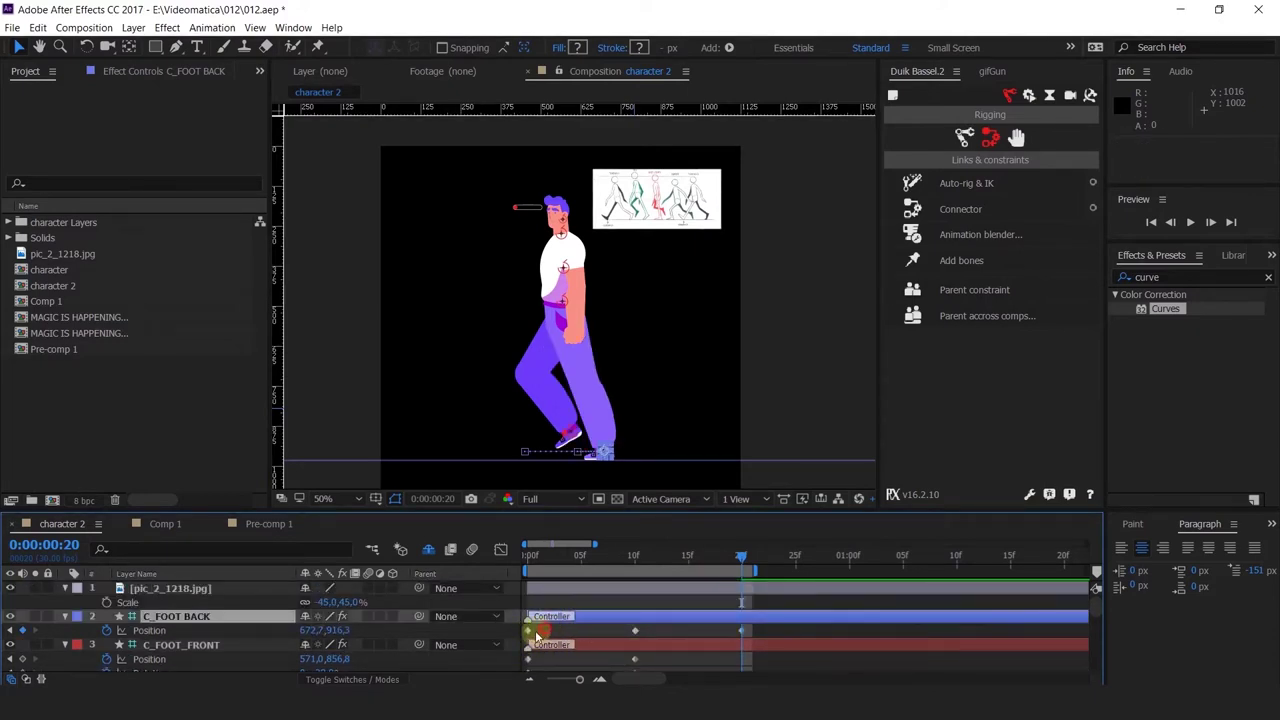
click(655, 650)
key(ctrl+v)
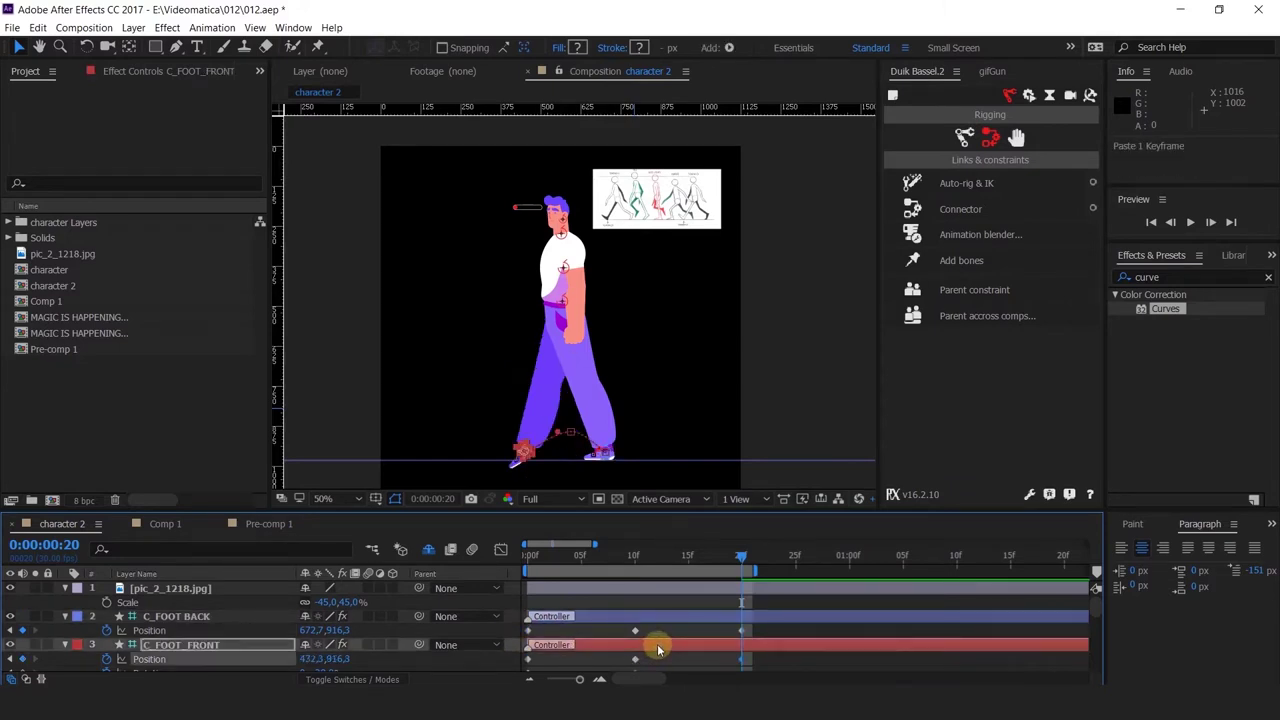
scroll(659, 642, down, 2)
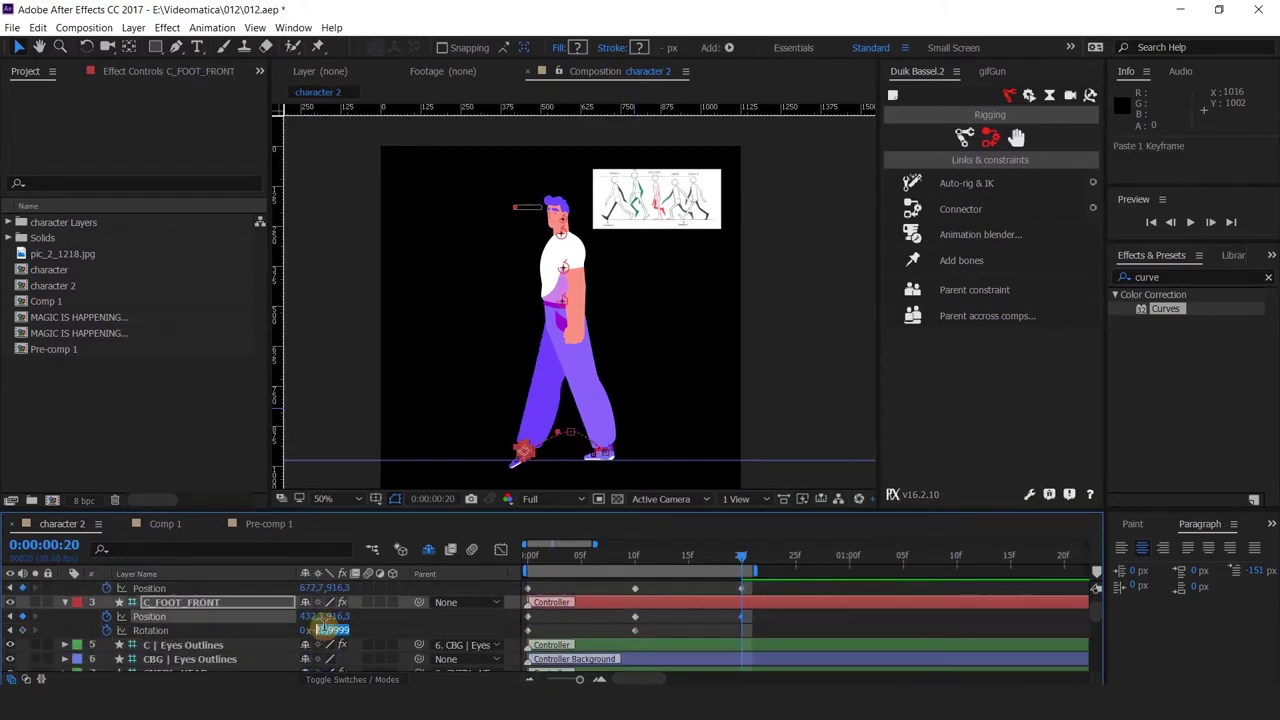
key(Return)
Try a Rotation keyframe on C_FOOT BACK at frame 10 and remove it again.
scroll(670, 600, up, 2)
click(667, 617)
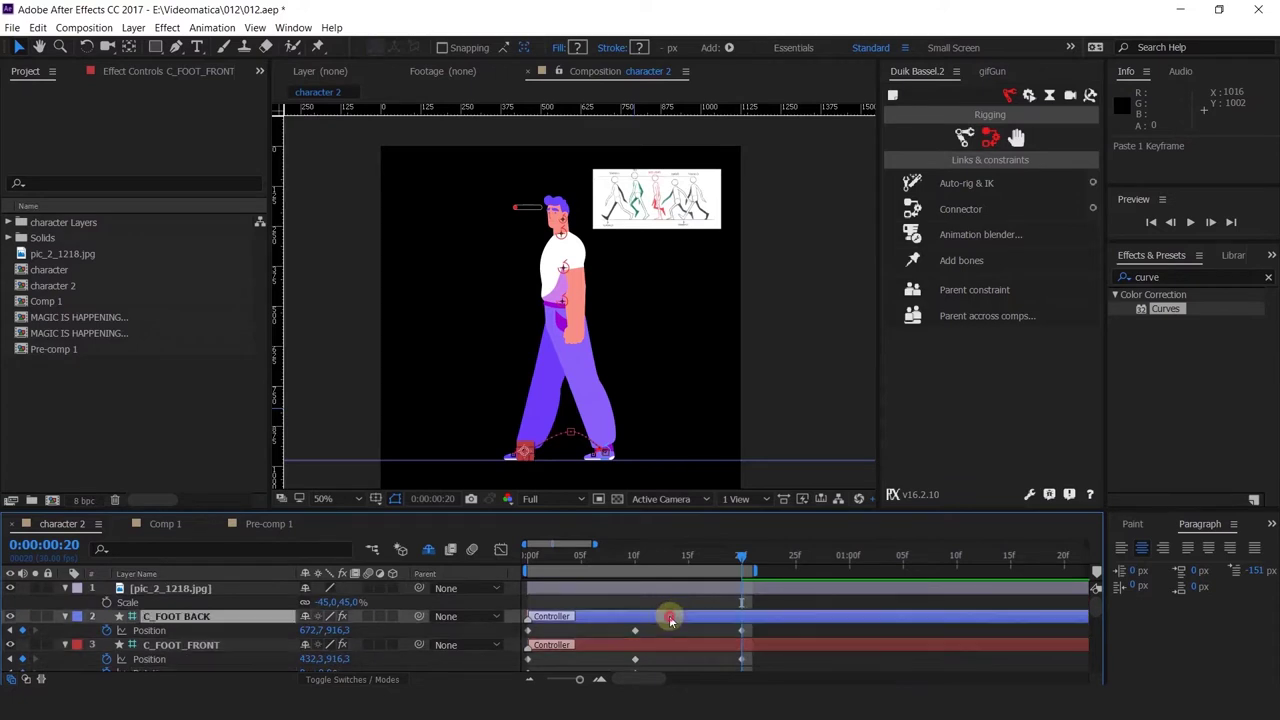
click(633, 557)
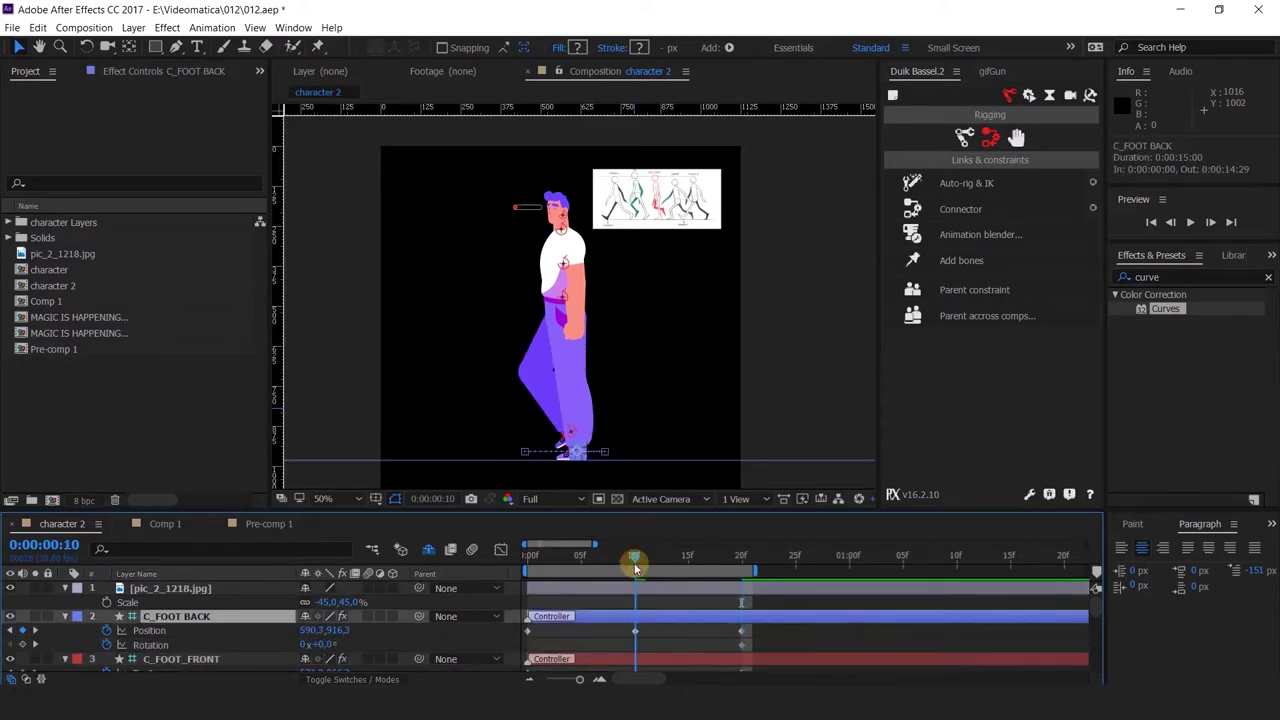
click(23, 644)
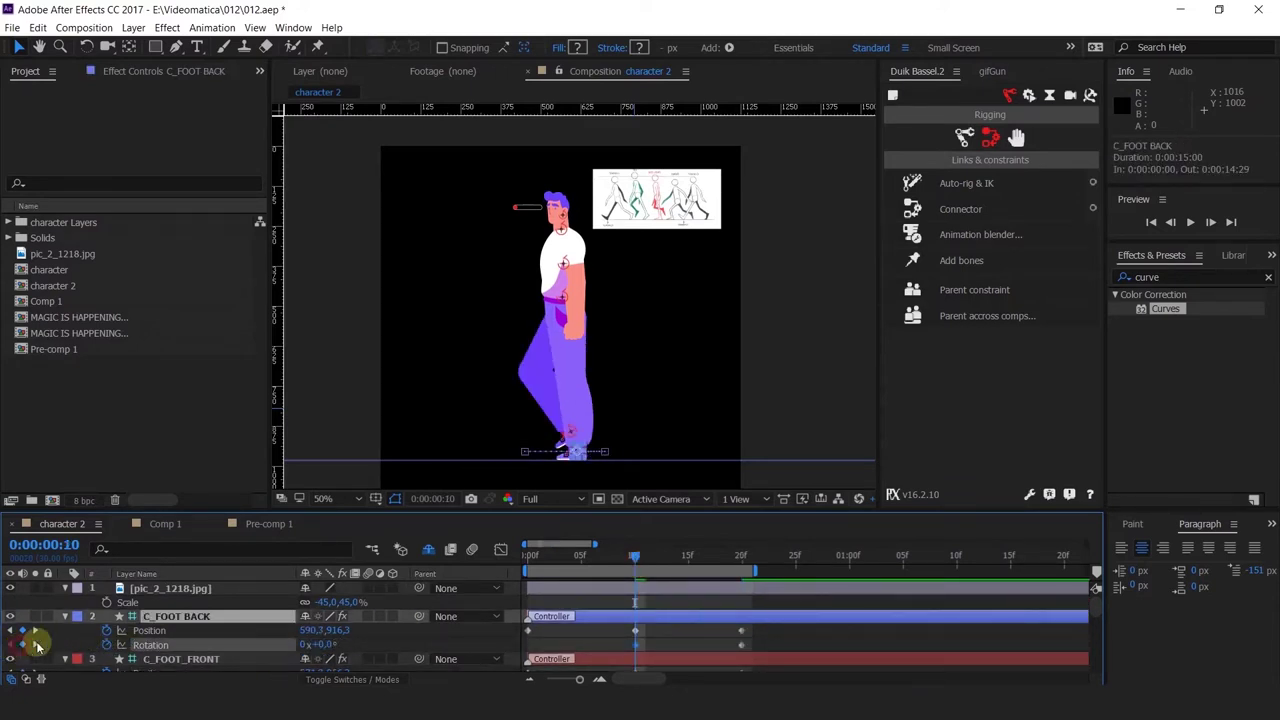
click(35, 644)
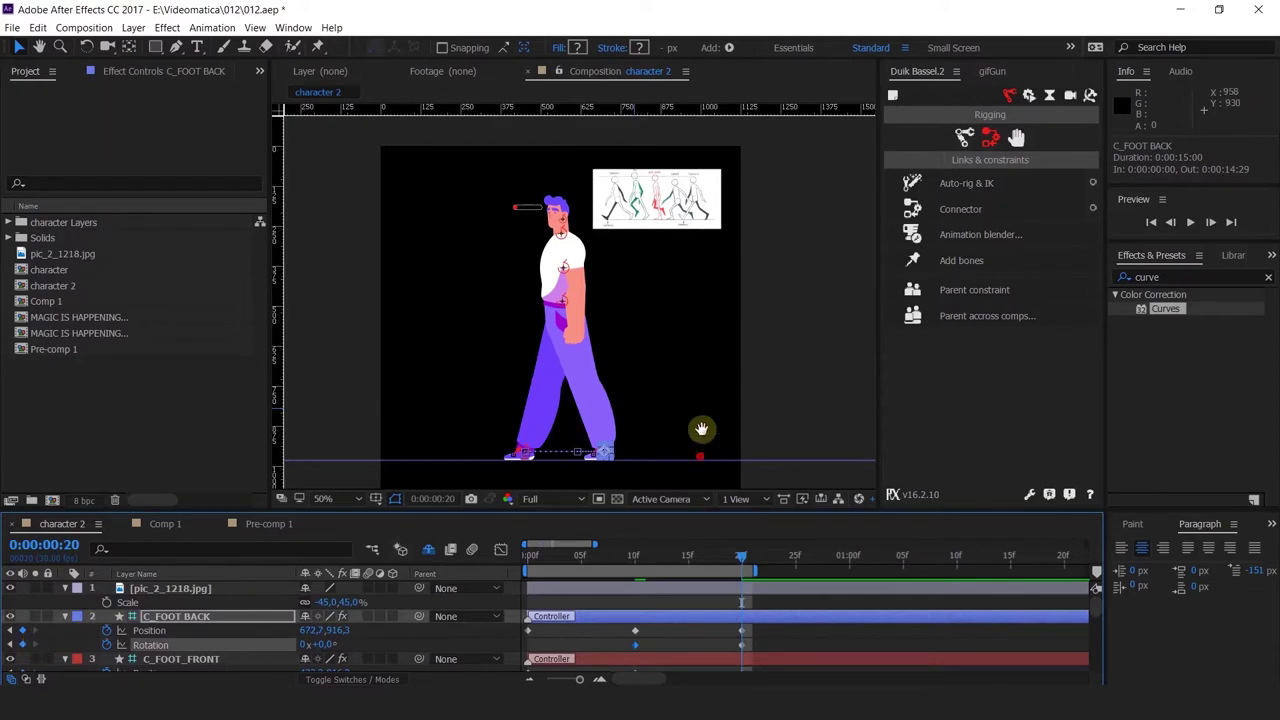
drag(701, 429, 700, 391)
click(637, 646)
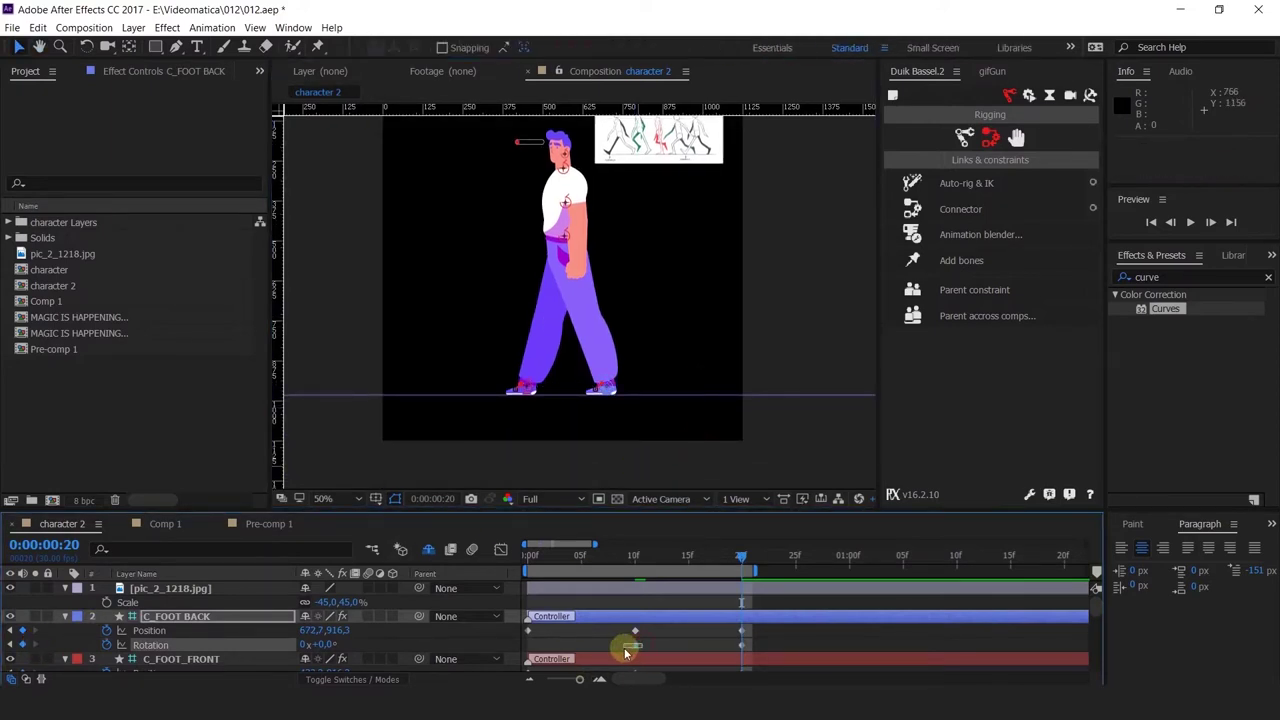
key(Delete)
Scrub through the step and check that the first and last foot poses mirror each other.
drag(610, 563, 756, 625)
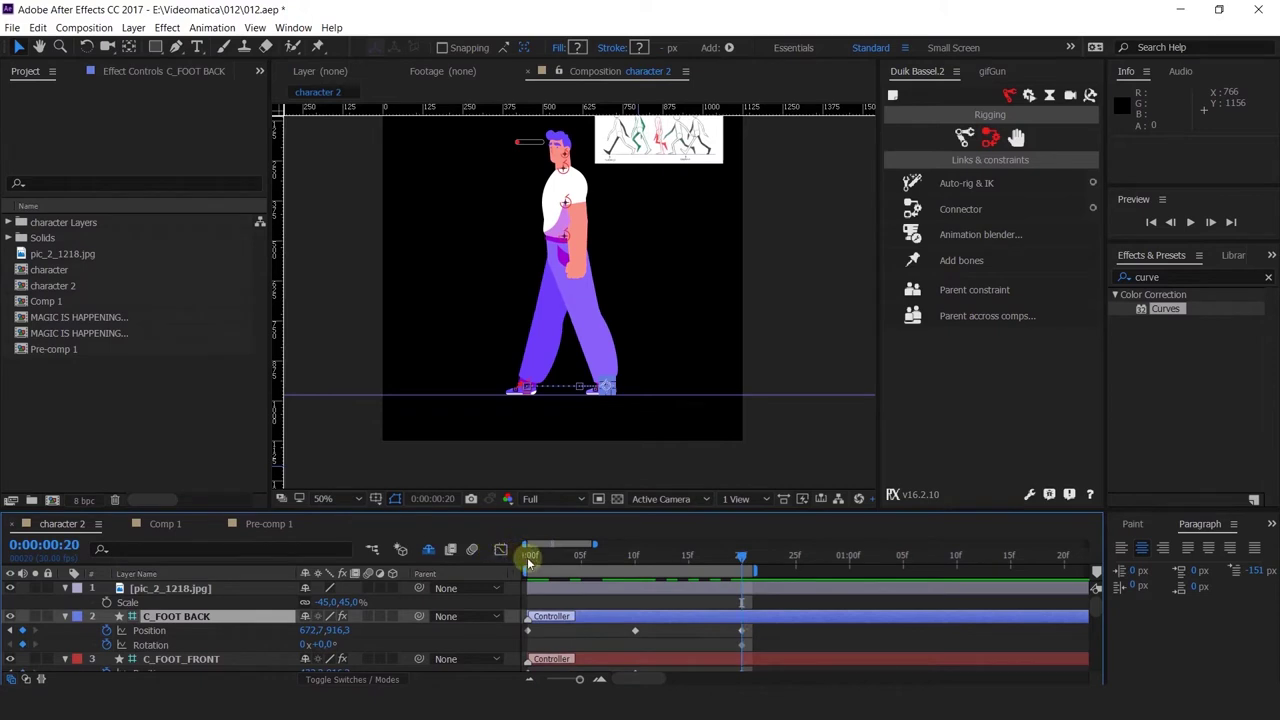
click(529, 562)
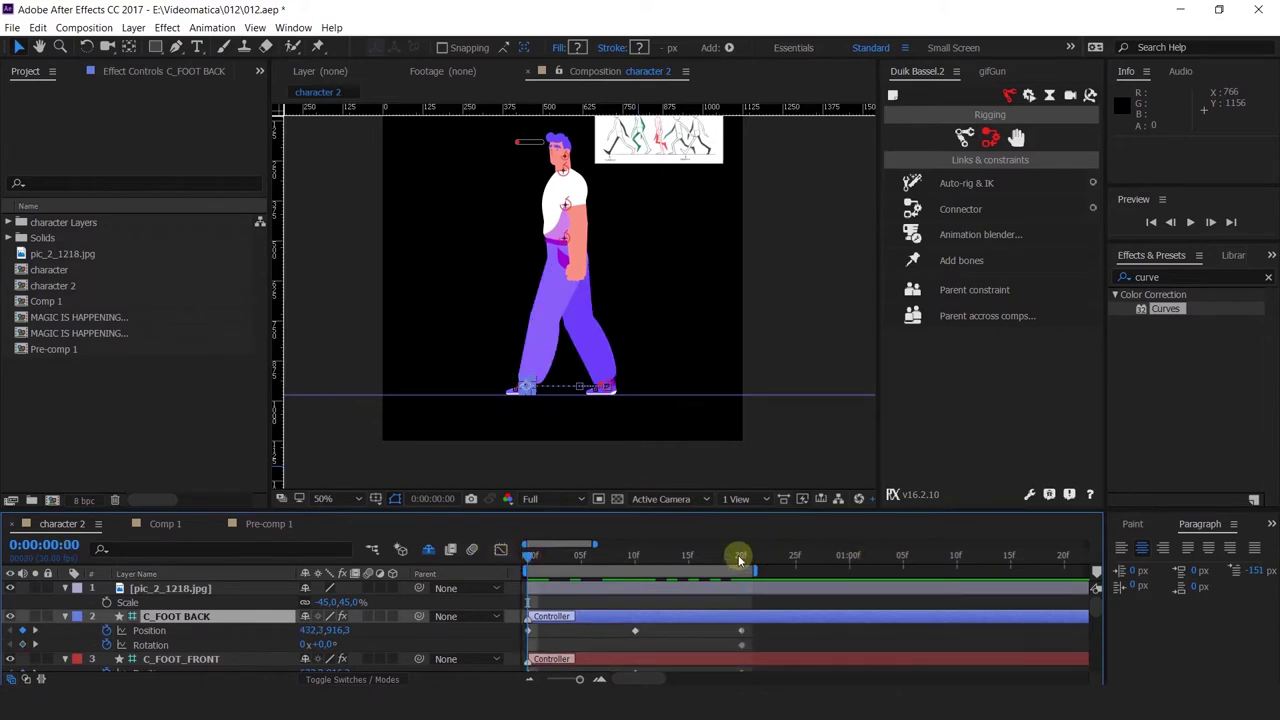
click(740, 560)
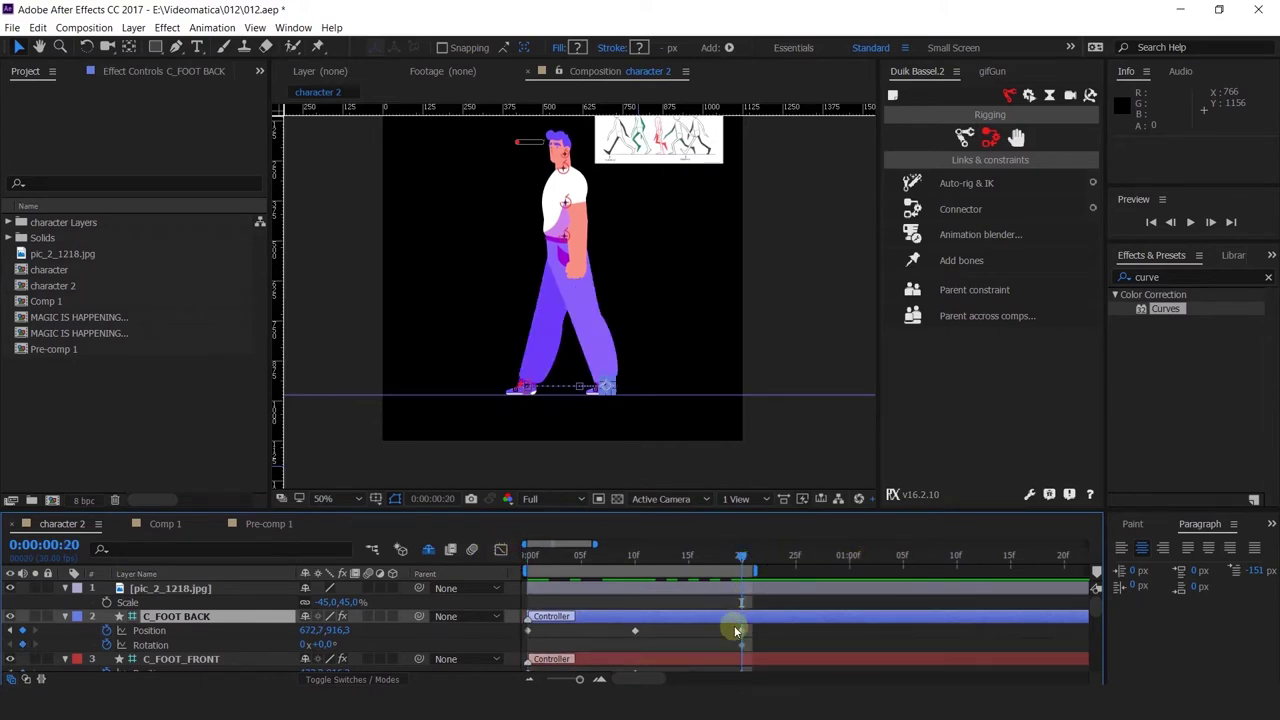
click(527, 563)
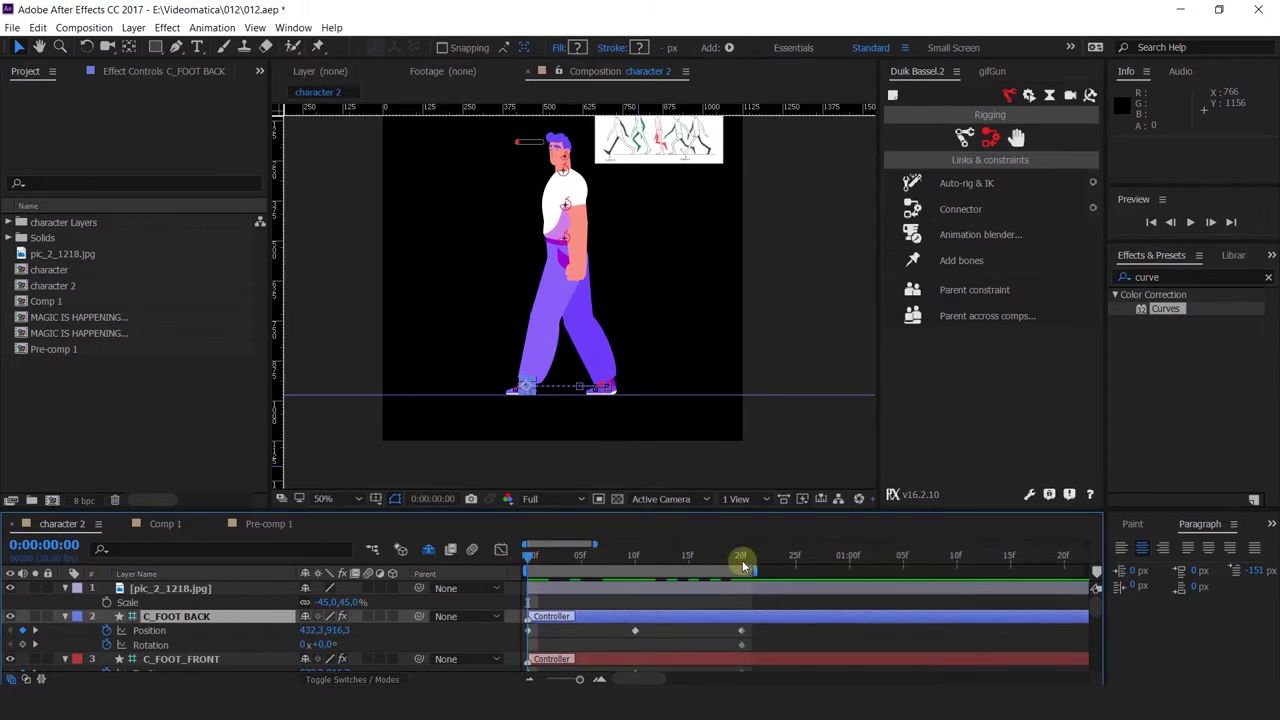
Paste the PELVIS frame 0 Position keyframe at frame 20 so its position there is 553.1, 532.9.
click(741, 560)
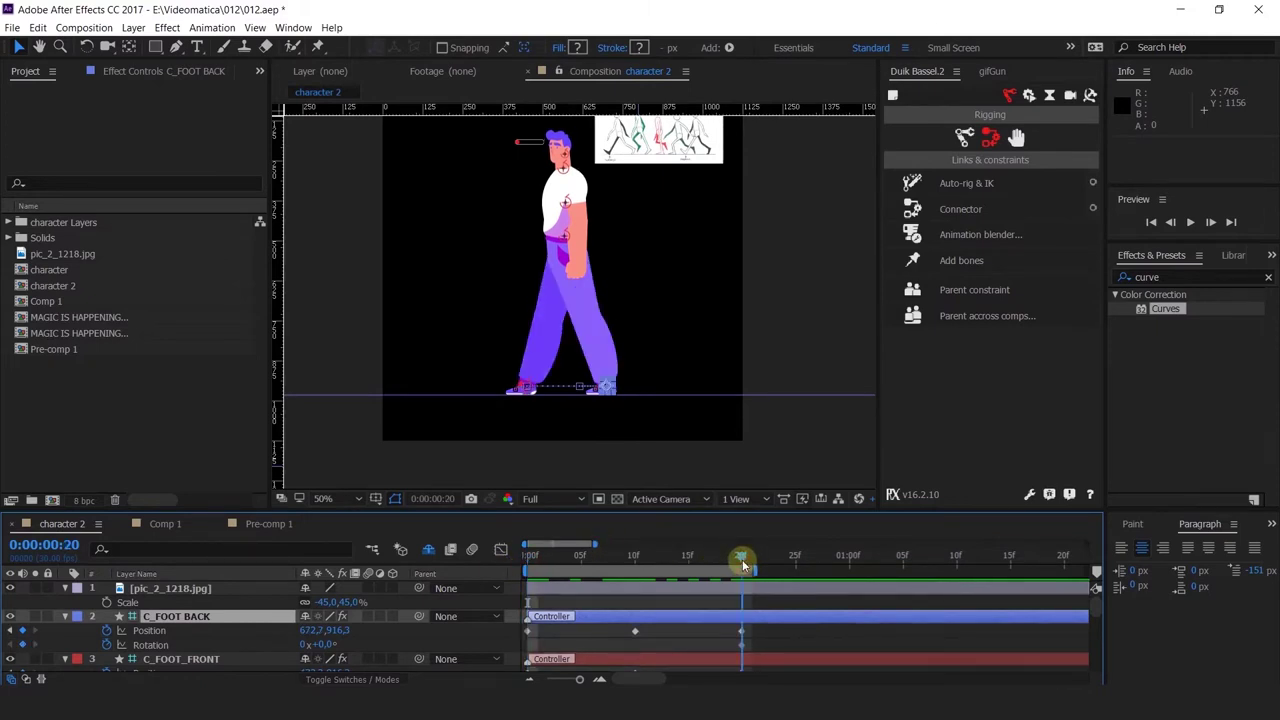
click(548, 260)
scroll(676, 624, down, 6)
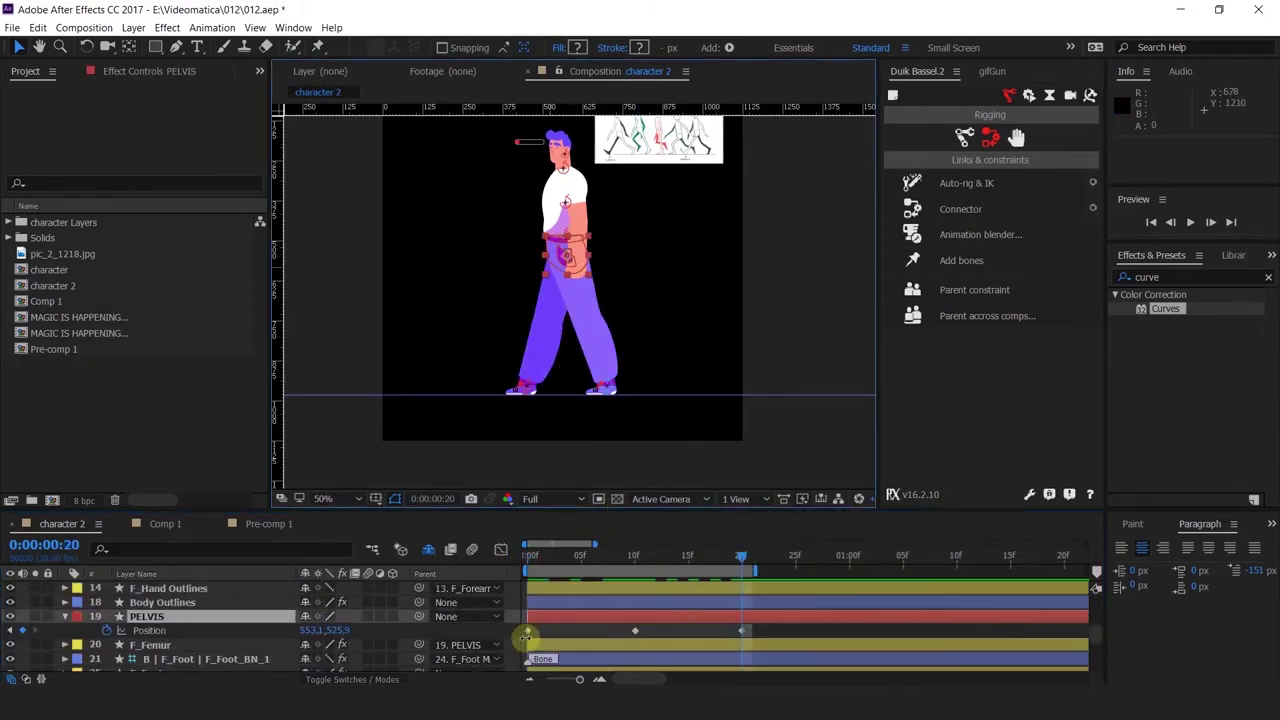
click(525, 637)
key(ctrl+v)
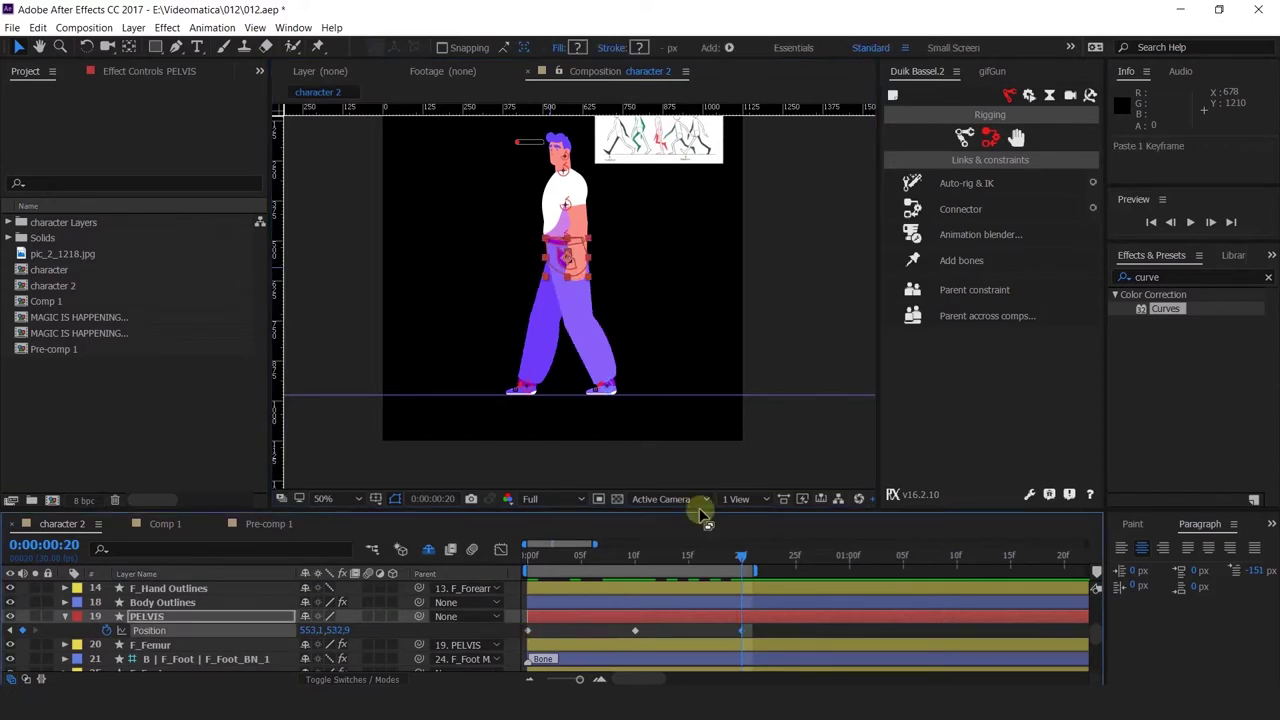
Compare the start and end poses up close and preview the walking motion across the work area.
drag(707, 558, 397, 569)
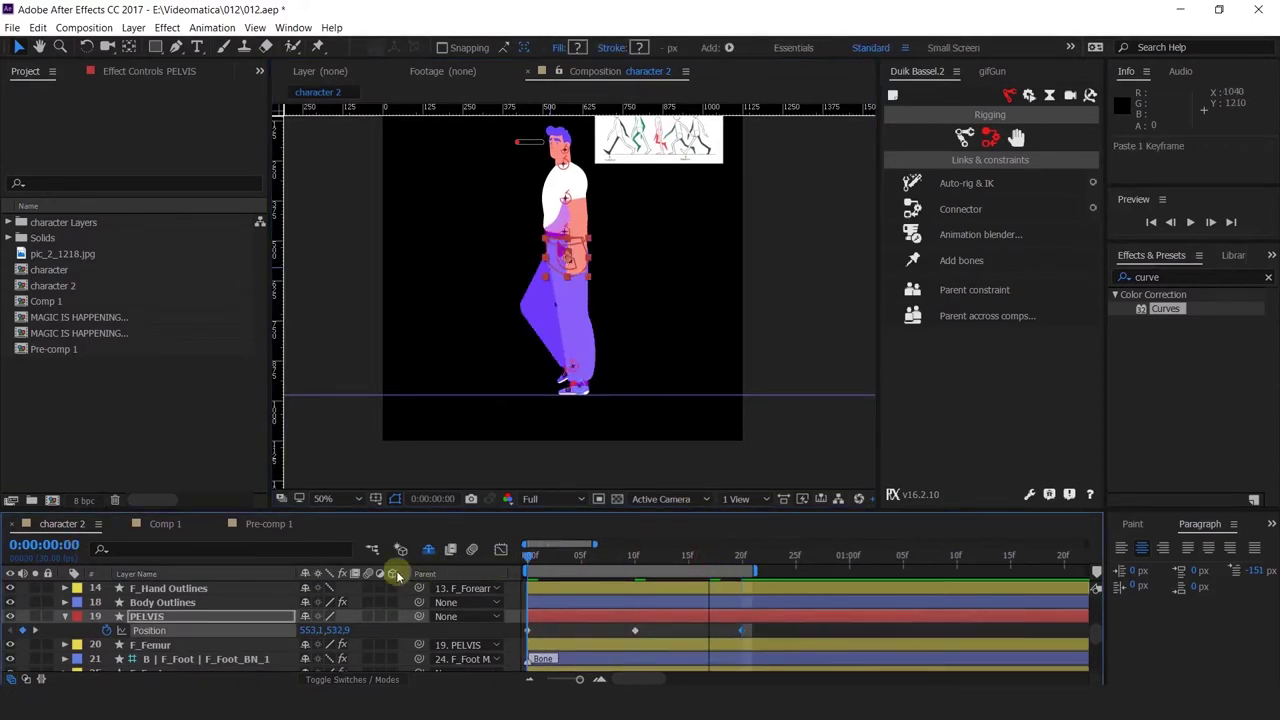
click(740, 563)
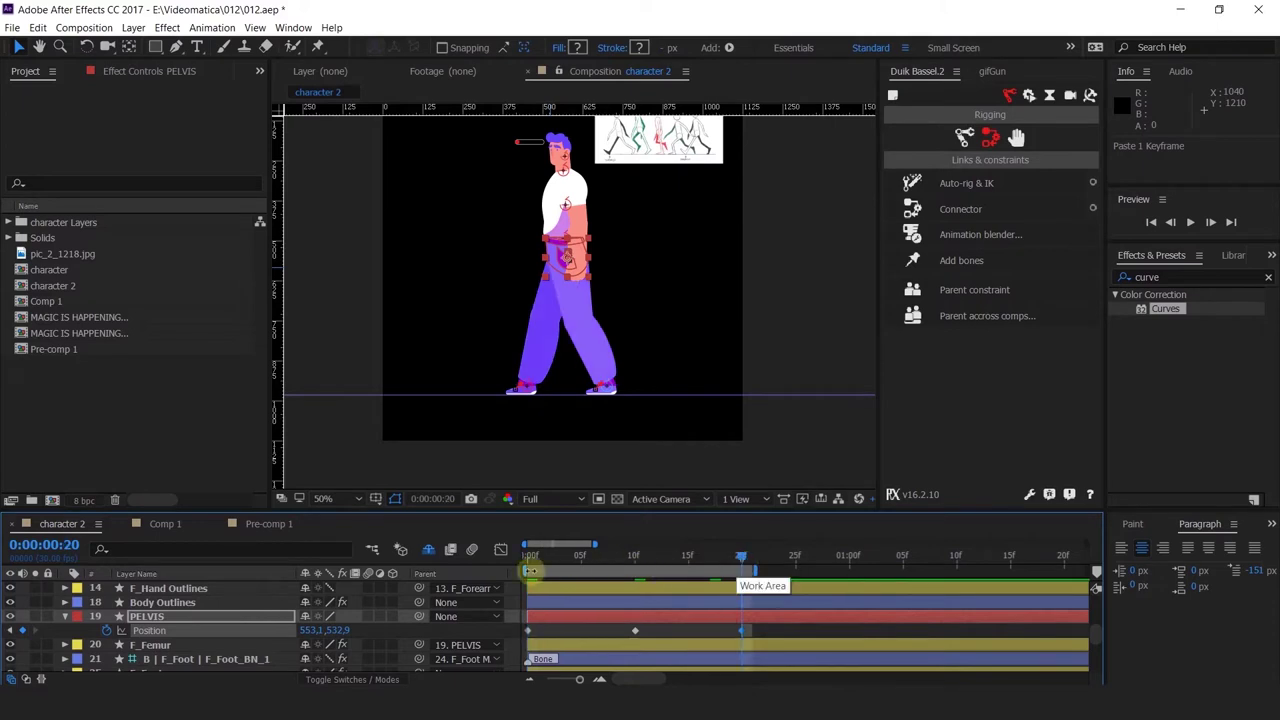
click(530, 568)
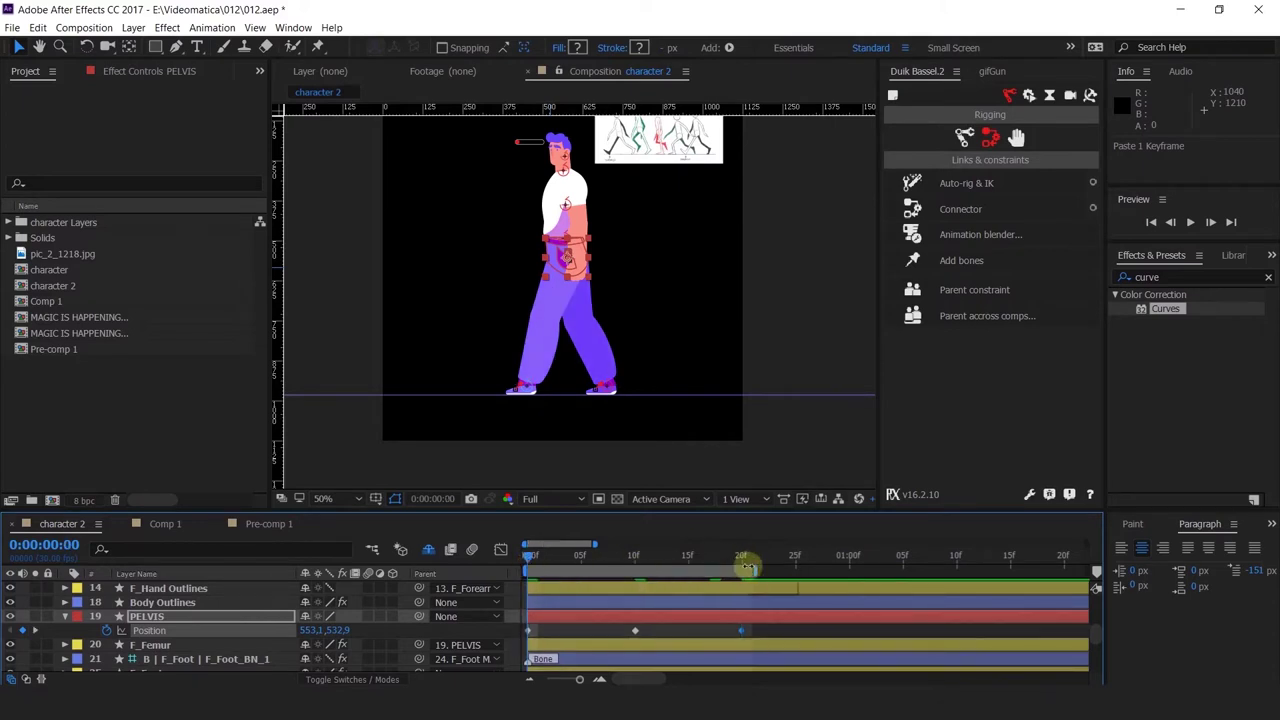
click(745, 568)
scroll(552, 390, up, 2)
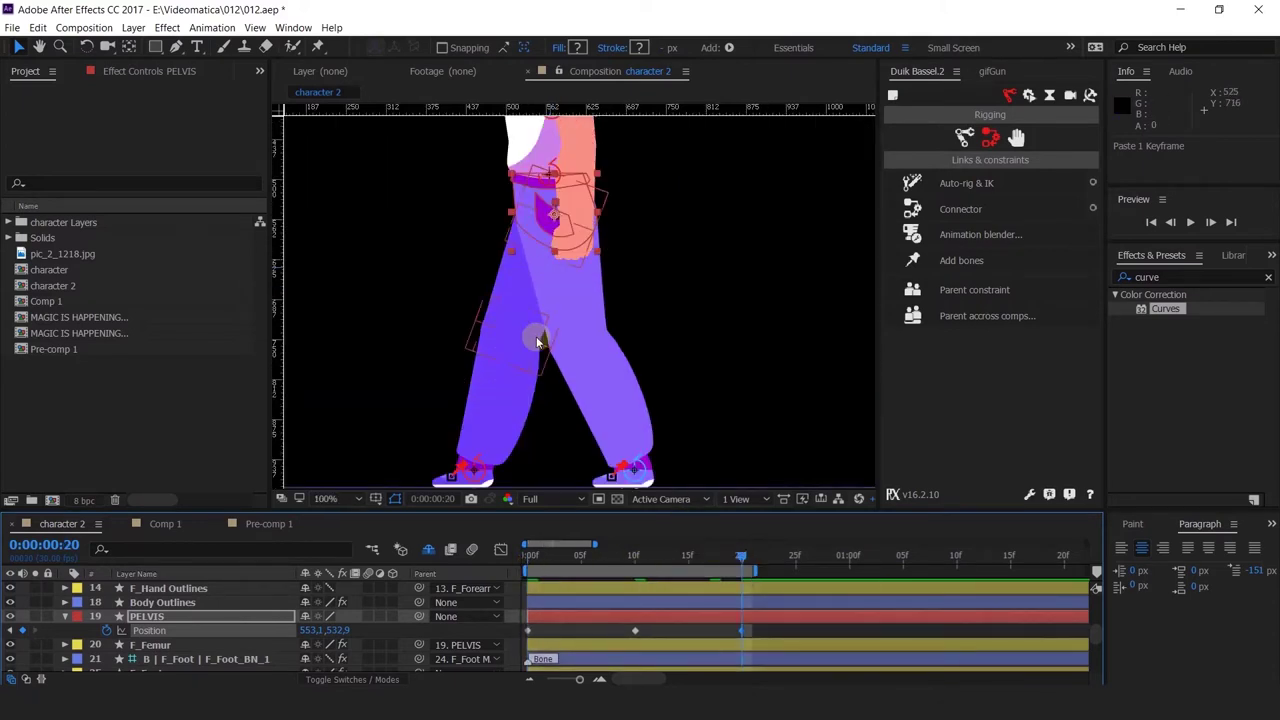
drag(665, 426, 697, 353)
drag(547, 560, 463, 545)
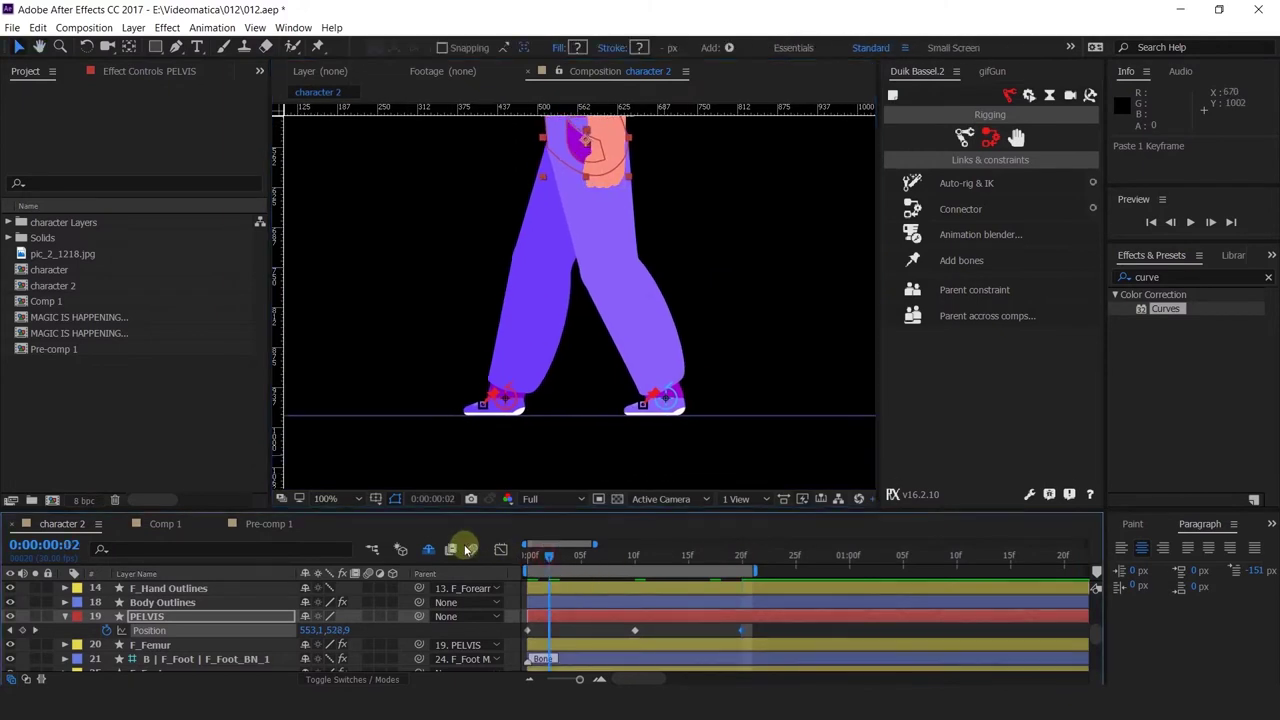
scroll(628, 256, down, 2)
key(space)
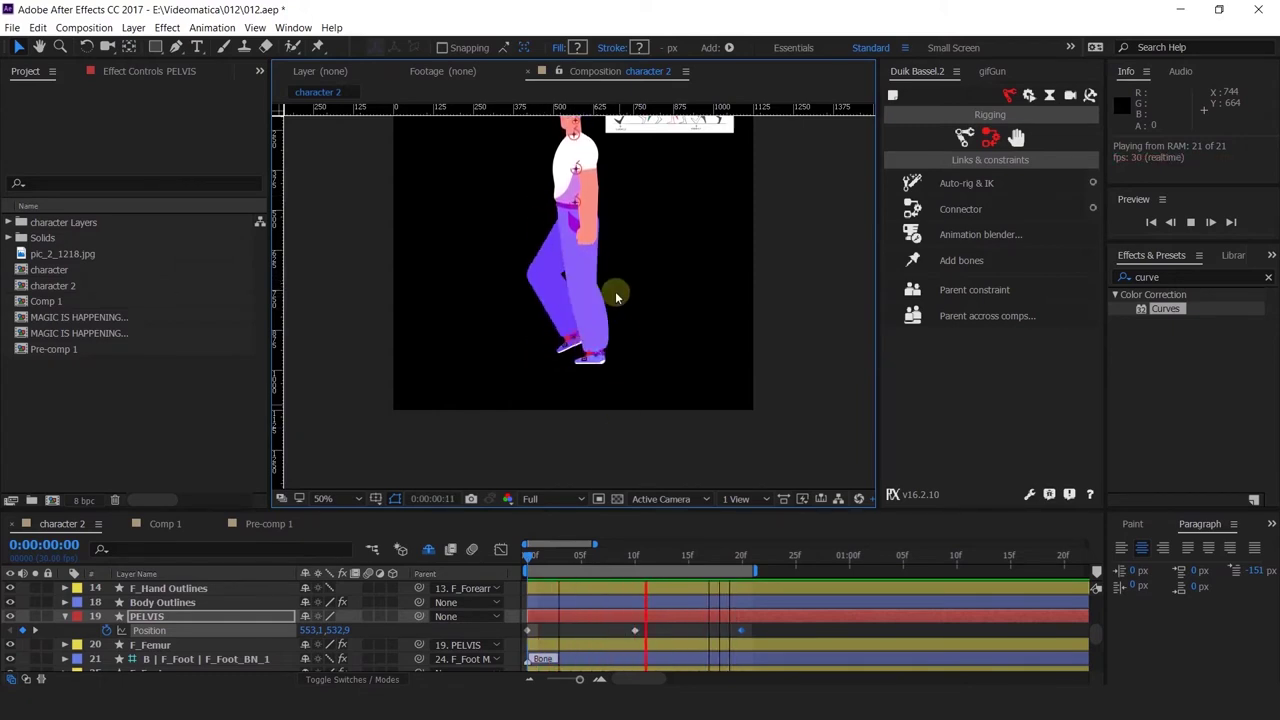
key(space)
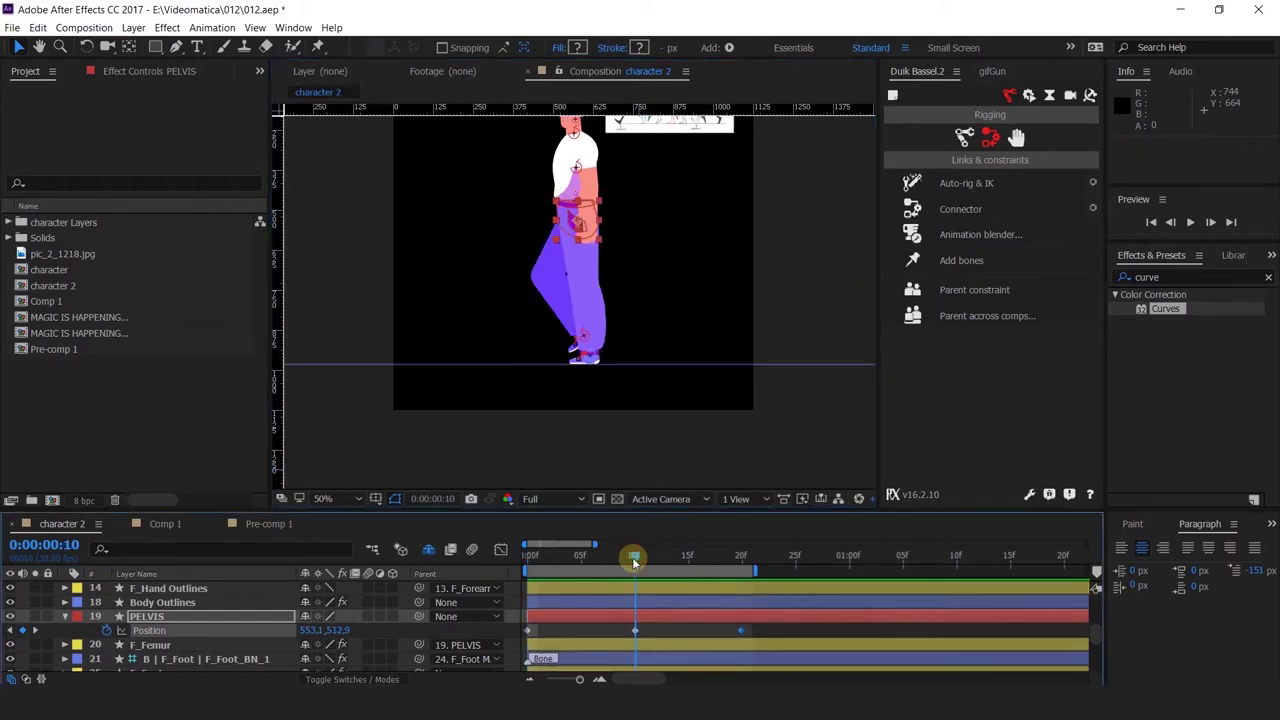
At frame 10, lower the PELVIS slightly to position 553.1, 514.9, checking the standing foot against the ground guide.
scroll(585, 272, up, 2)
click(560, 185)
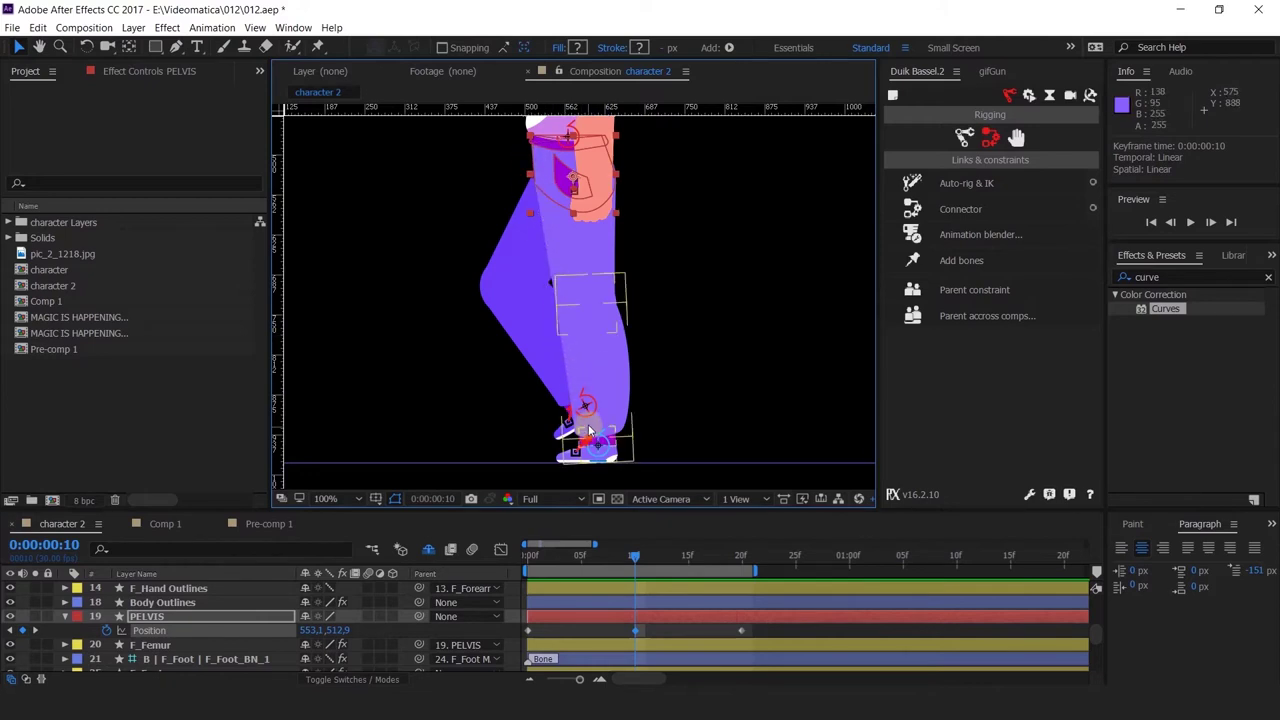
scroll(683, 380, up, 2)
scroll(666, 320, down, 3)
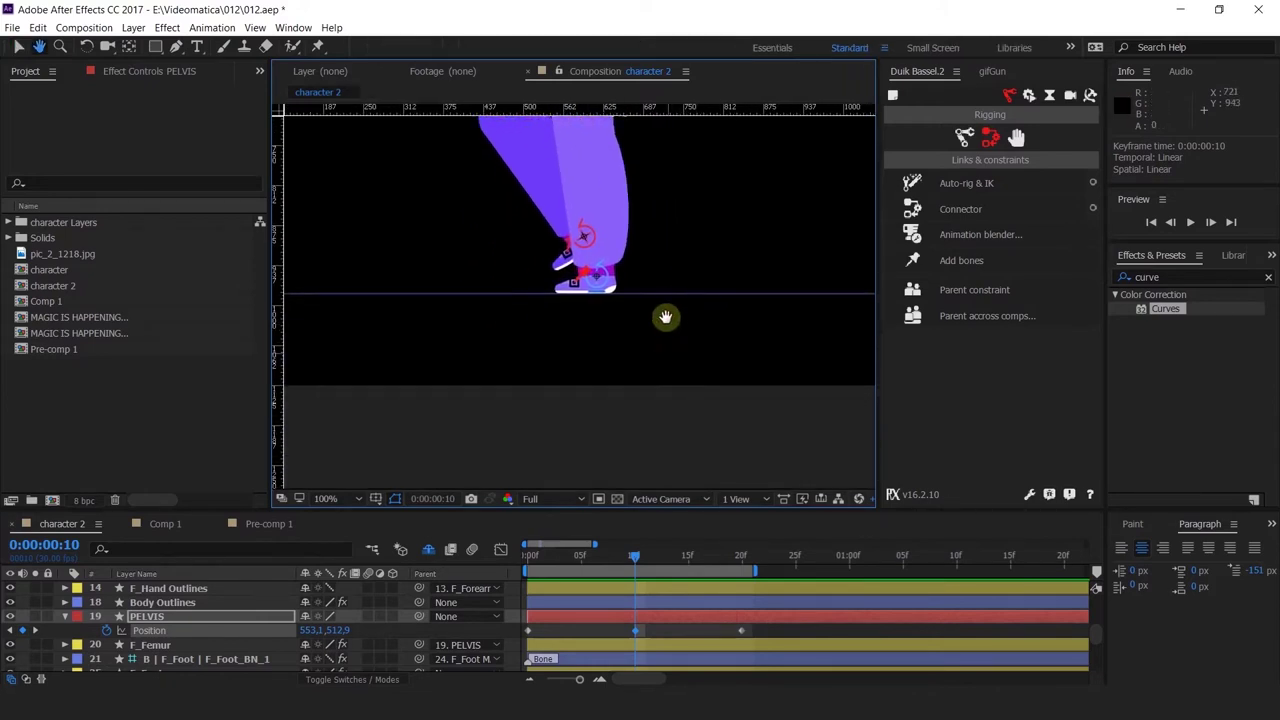
scroll(610, 290, up, 2)
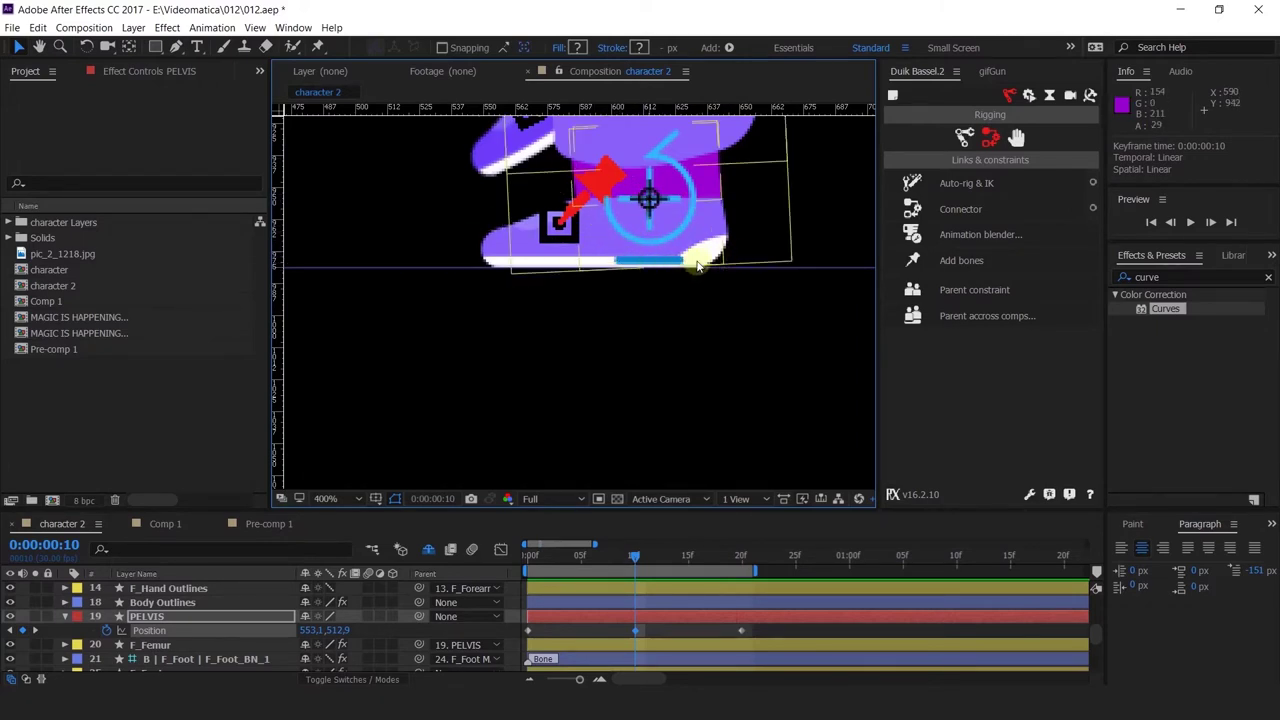
scroll(668, 267, down, 2)
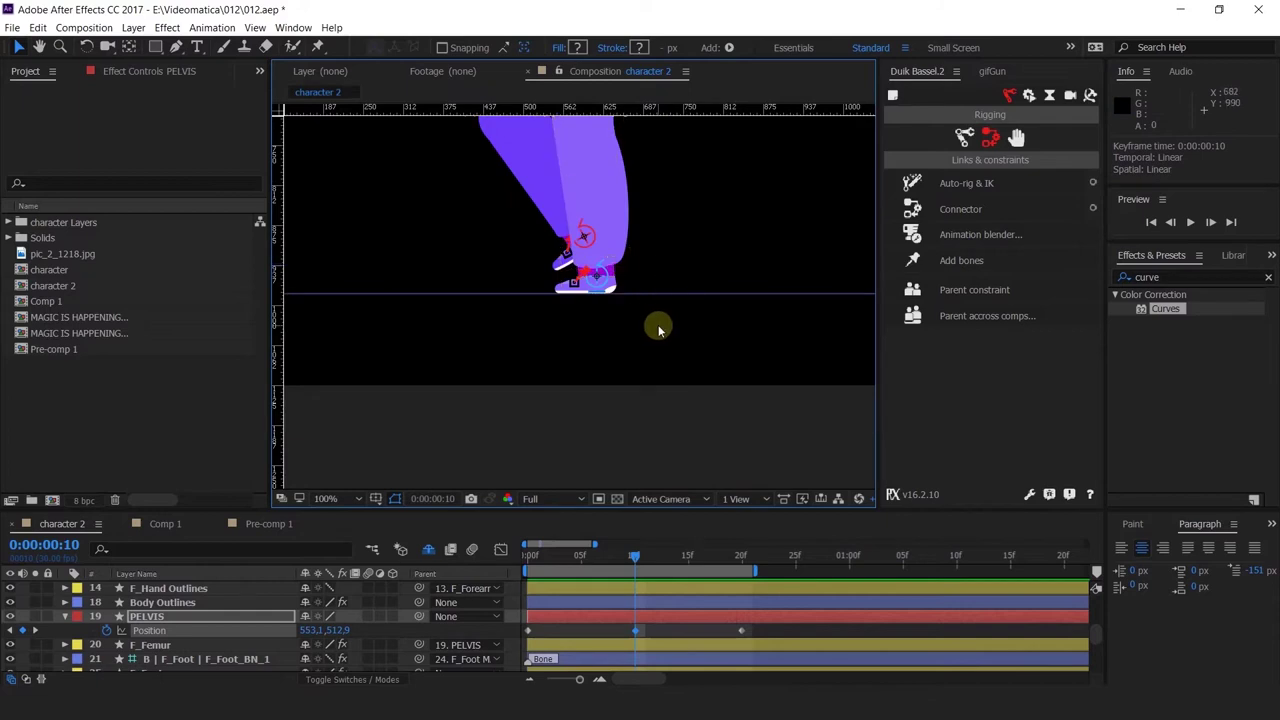
key(Down)
key(Down)
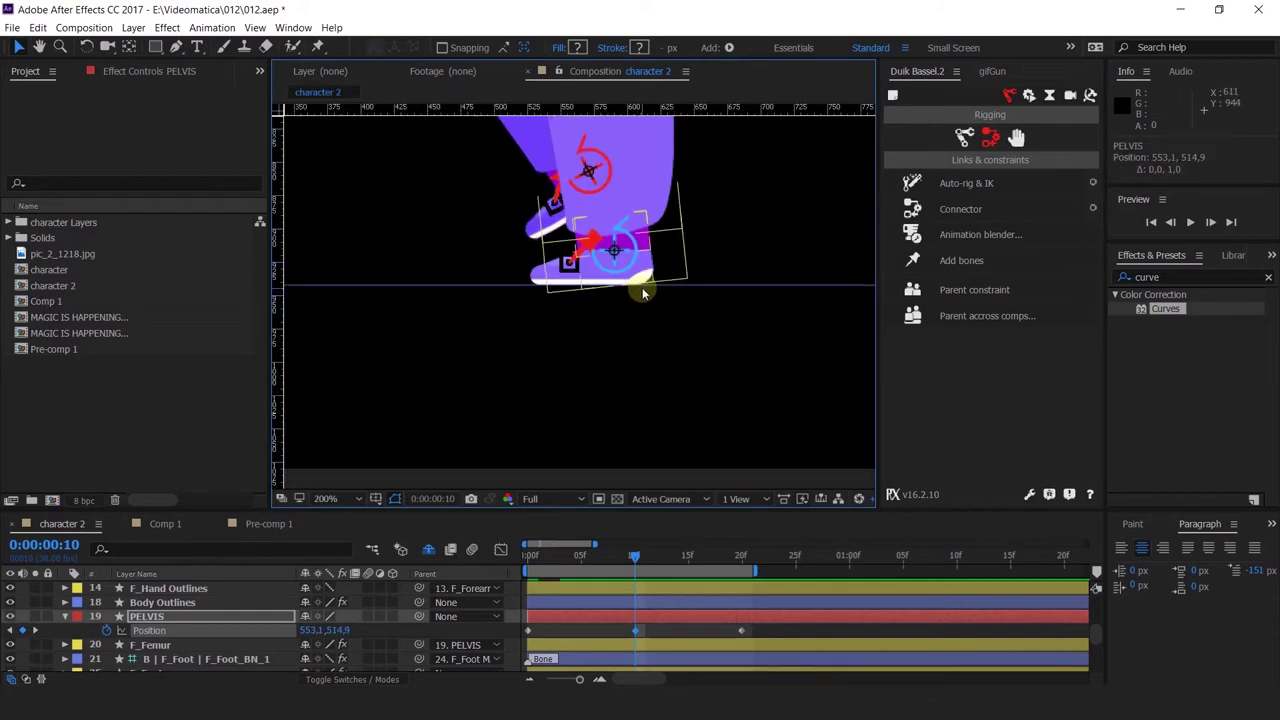
Preview the step across the work area and compare the frame 10 leg pose with the walk cycle reference picture.
scroll(646, 286, down, 2)
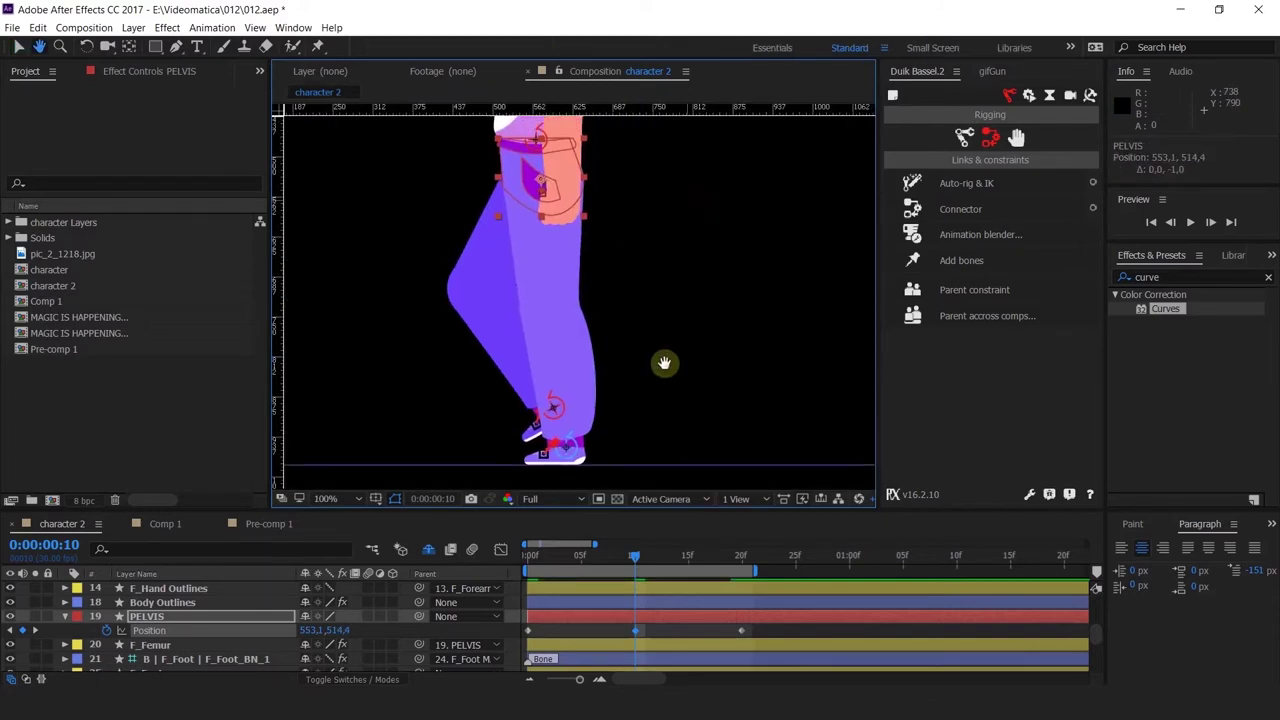
key(space)
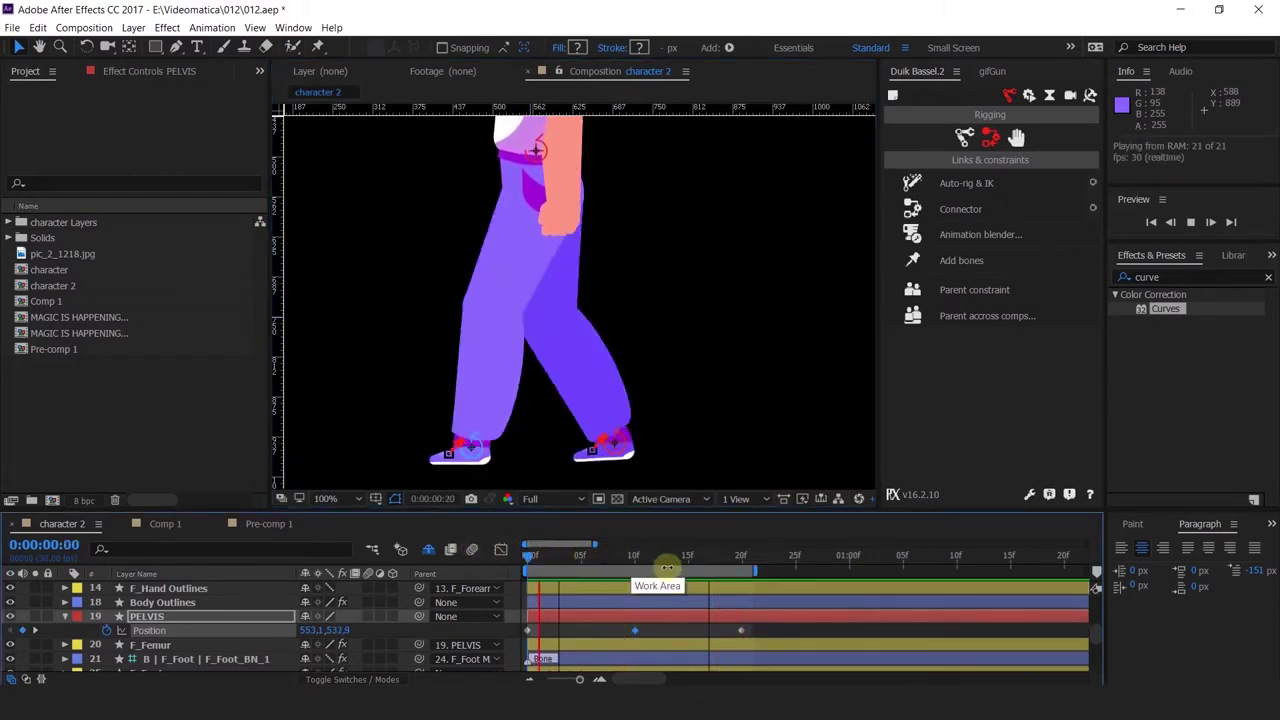
drag(527, 558, 752, 660)
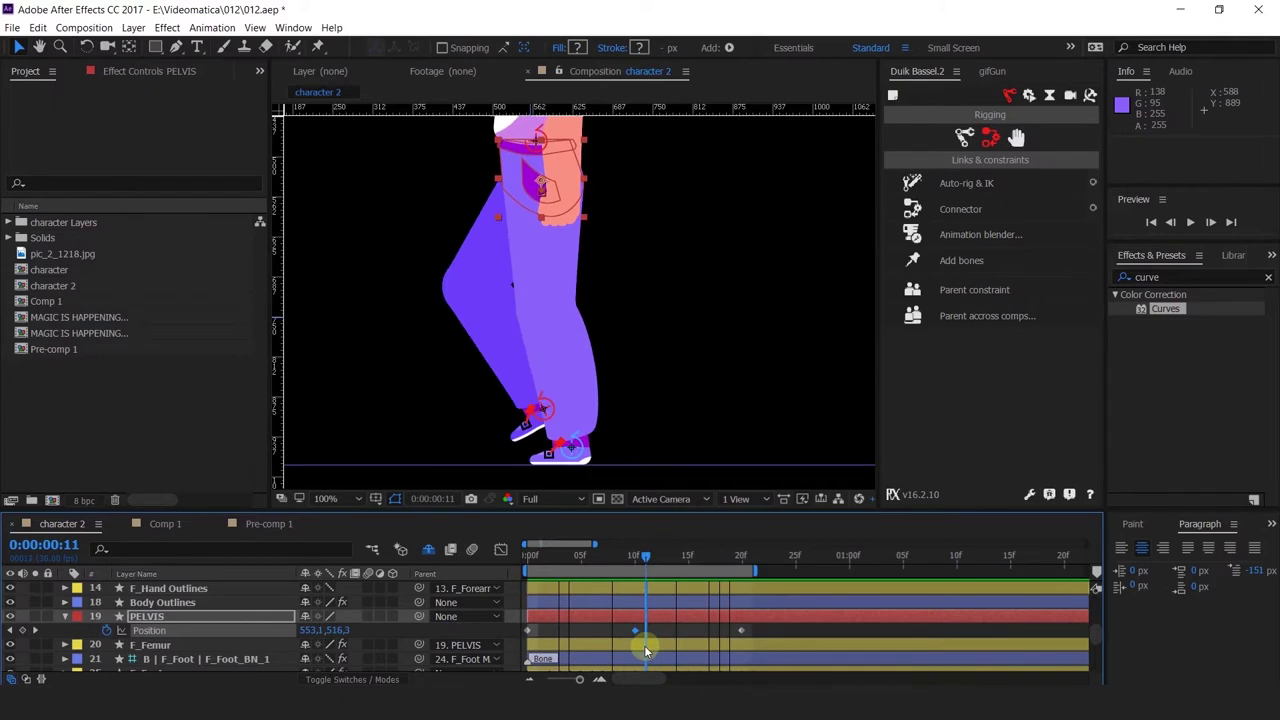
key(Page_Up)
scroll(695, 330, down, 4)
drag(680, 266, 663, 291)
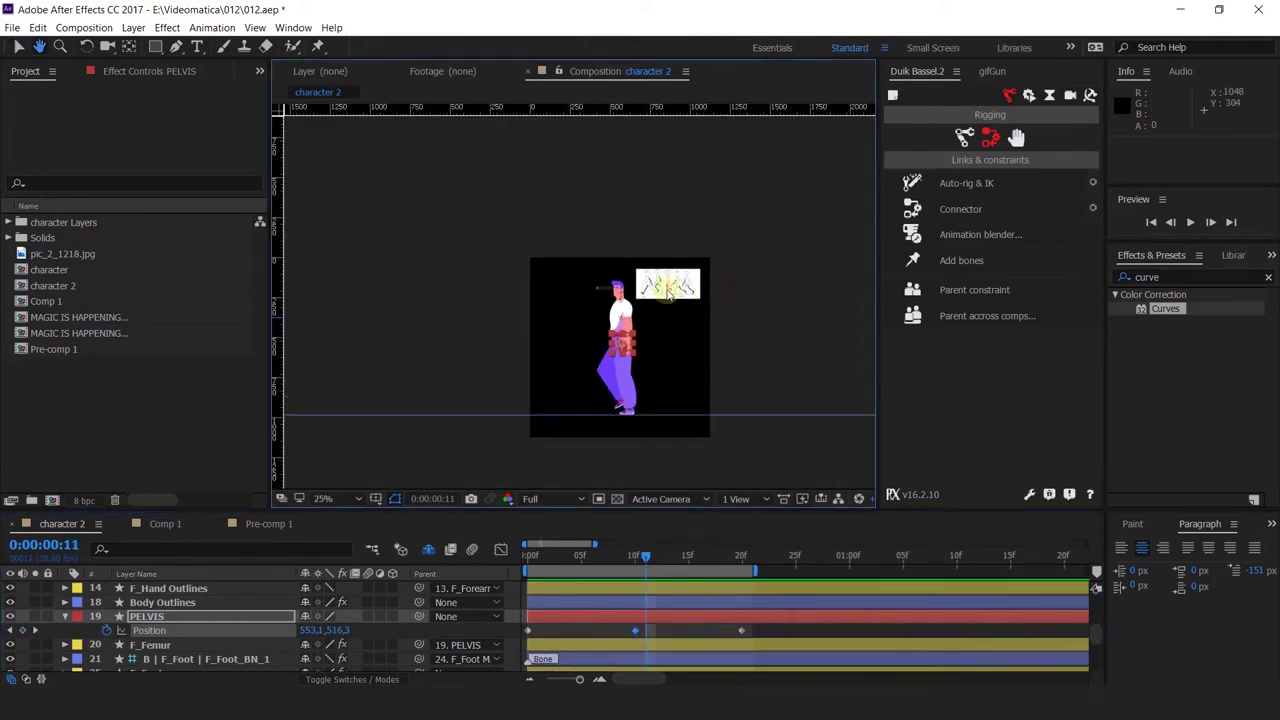
scroll(664, 291, up, 3)
drag(618, 459, 683, 305)
drag(663, 411, 626, 243)
drag(620, 329, 631, 360)
At frame 15, keyframe the PELVIS Position at 553.1, 519.4 so the front leg stays naturally bent.
mouse_move(668, 553)
mouse_down()
mouse_move(706, 567)
mouse_move(686, 568)
mouse_up()
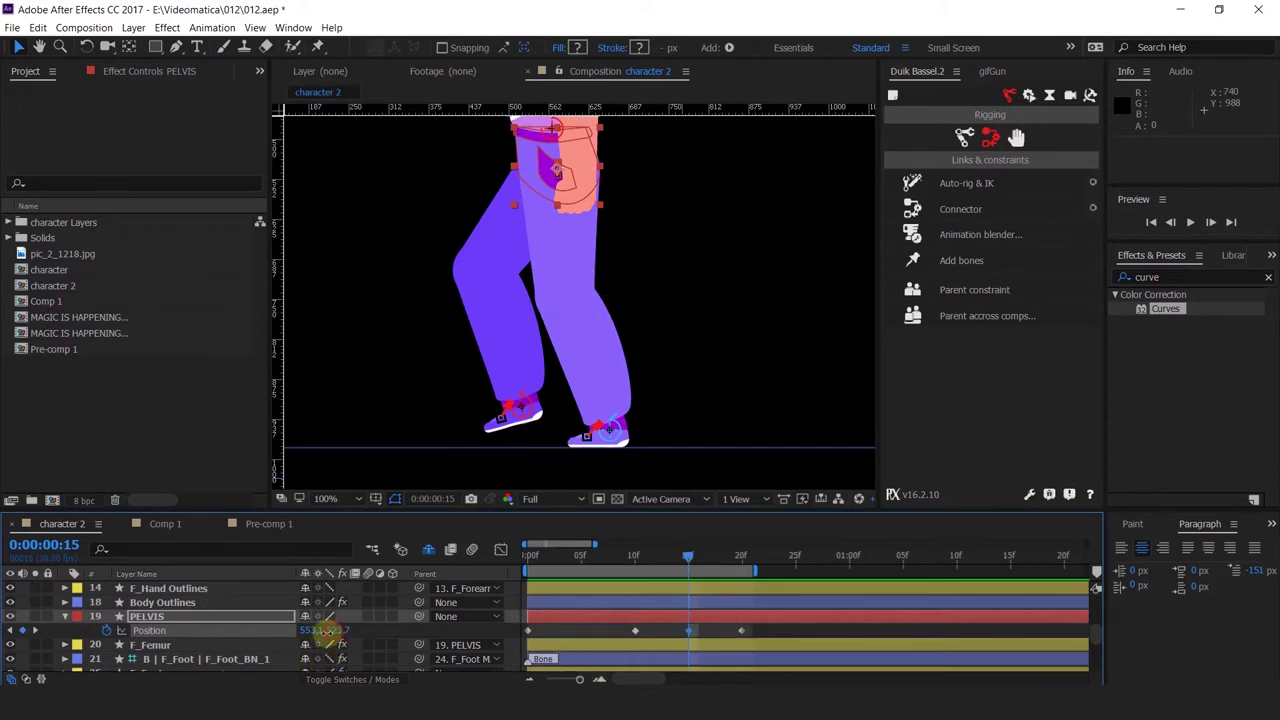
drag(327, 632, 326, 634)
click(634, 631)
key(ctrl+c)
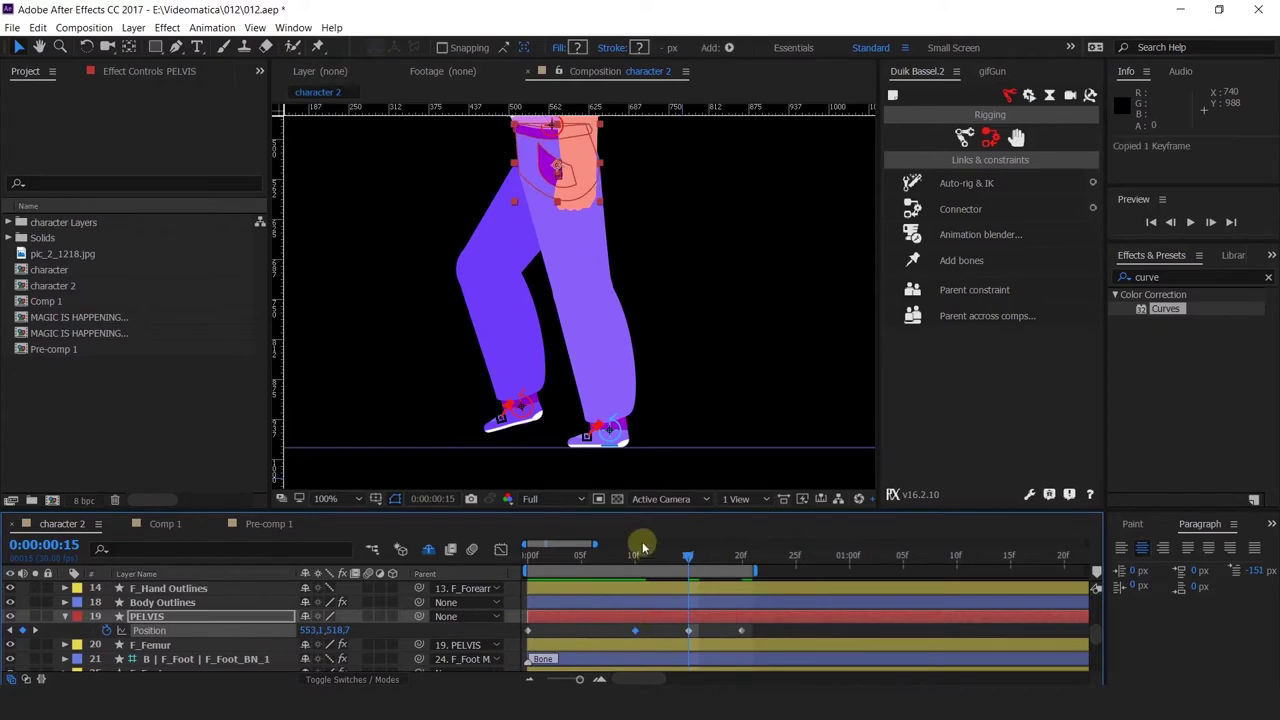
key(ctrl+v)
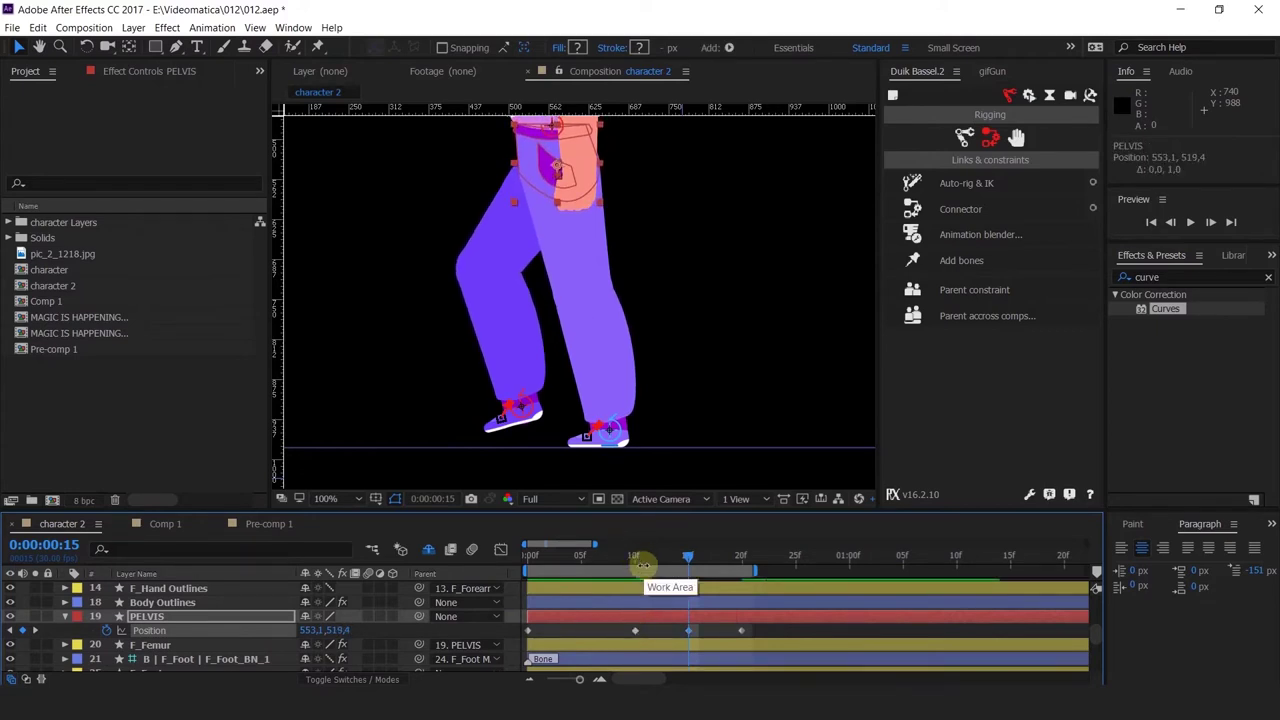
Play back the walk and scrub around frame 15 to examine the pelvis and leg motion.
key(space)
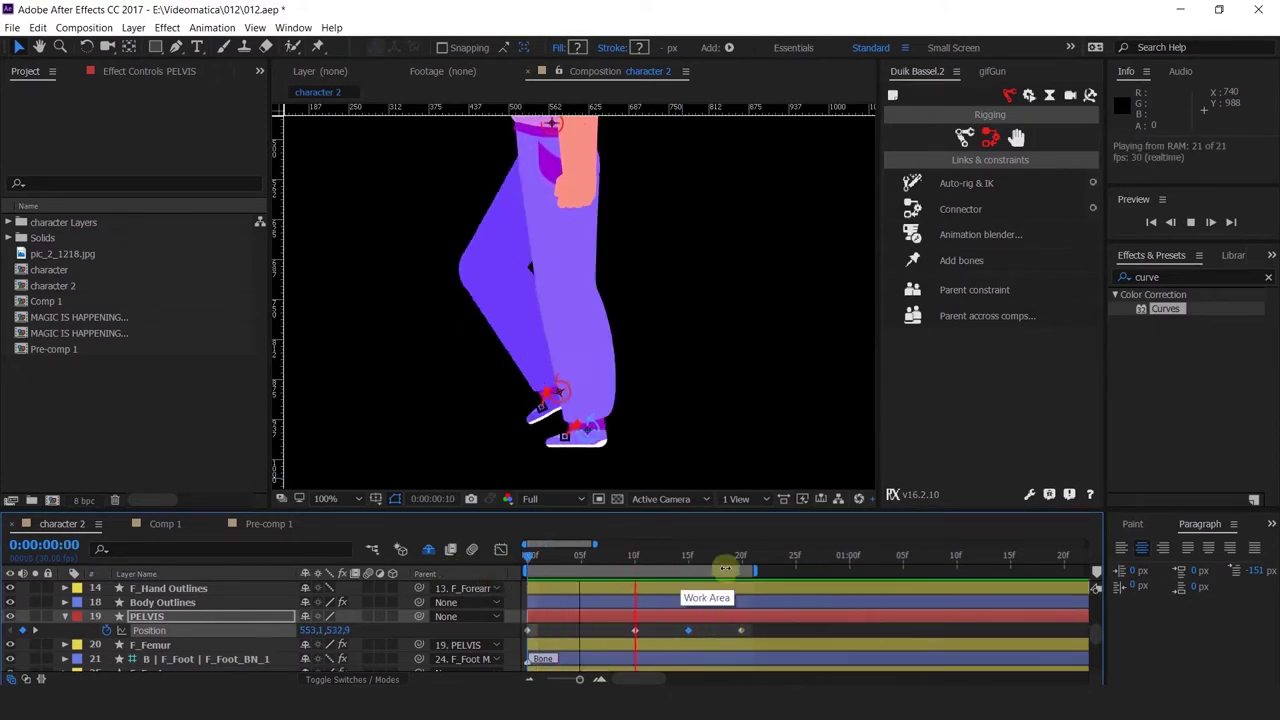
click(688, 558)
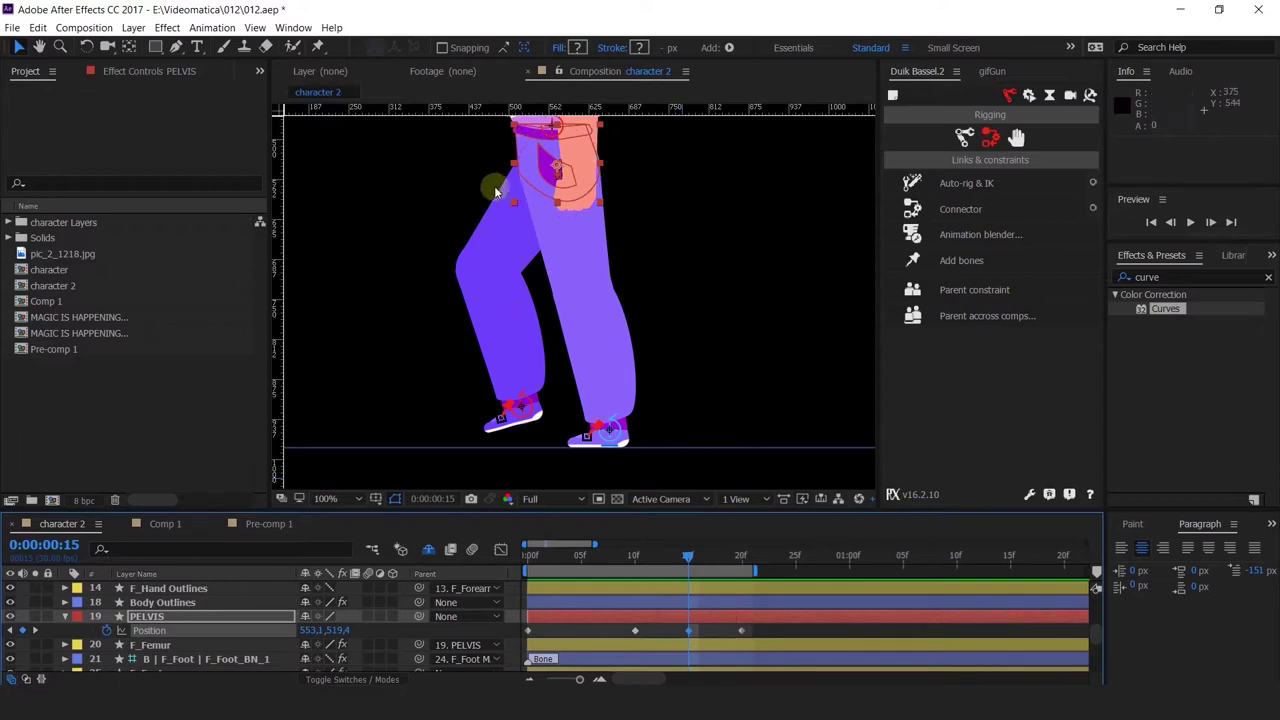
click(689, 566)
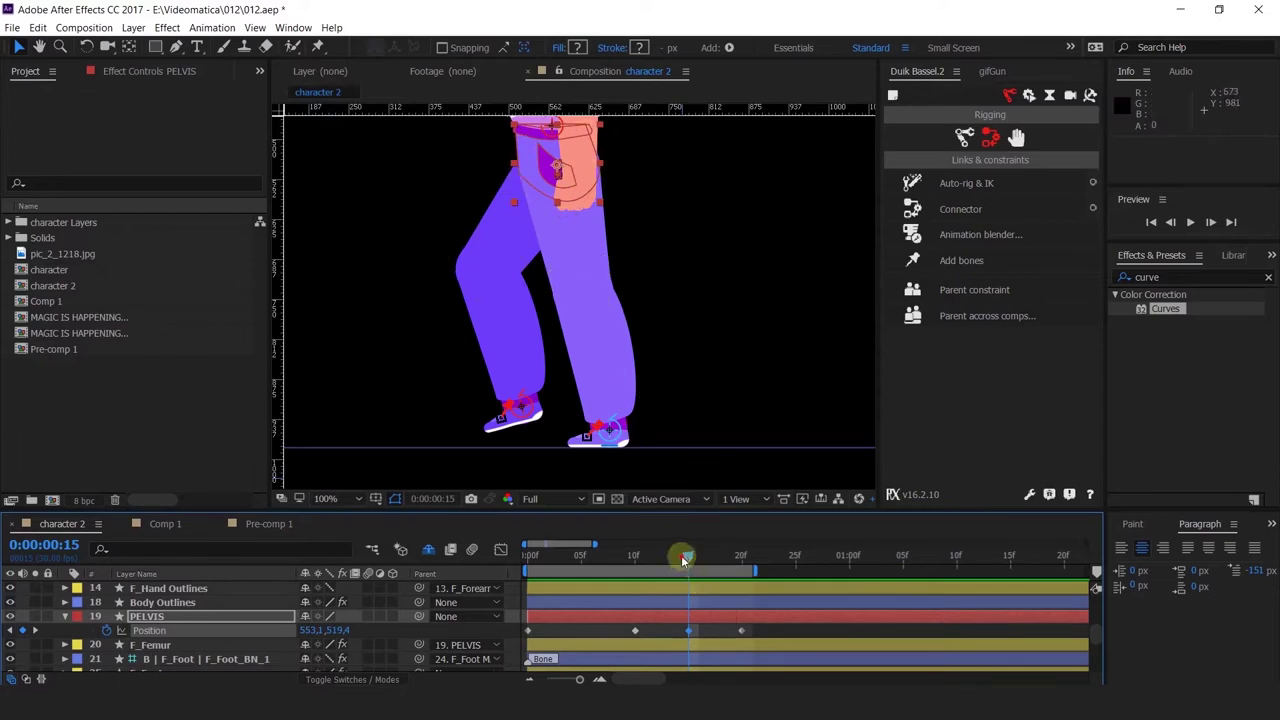
drag(684, 560, 716, 614)
key(space)
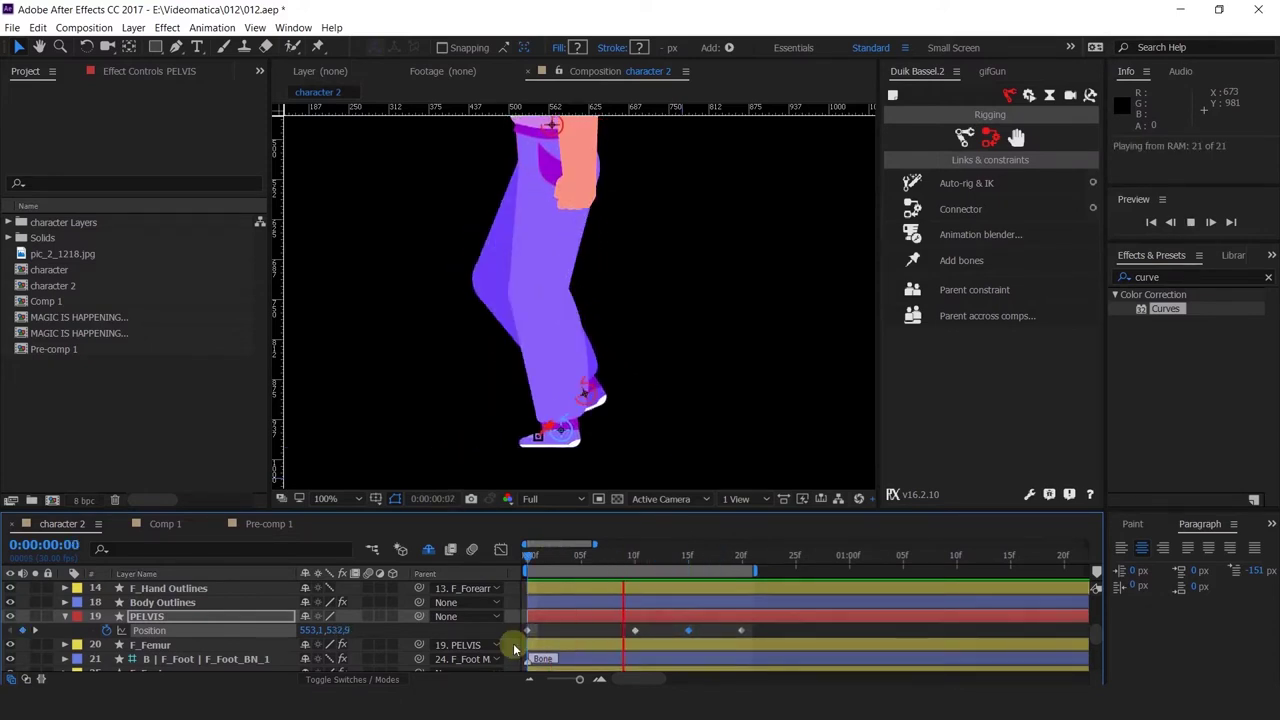
Extend the work area end to 0:00:01:15 and duplicate the four PELVIS Position keyframes starting at frame 20.
click(745, 560)
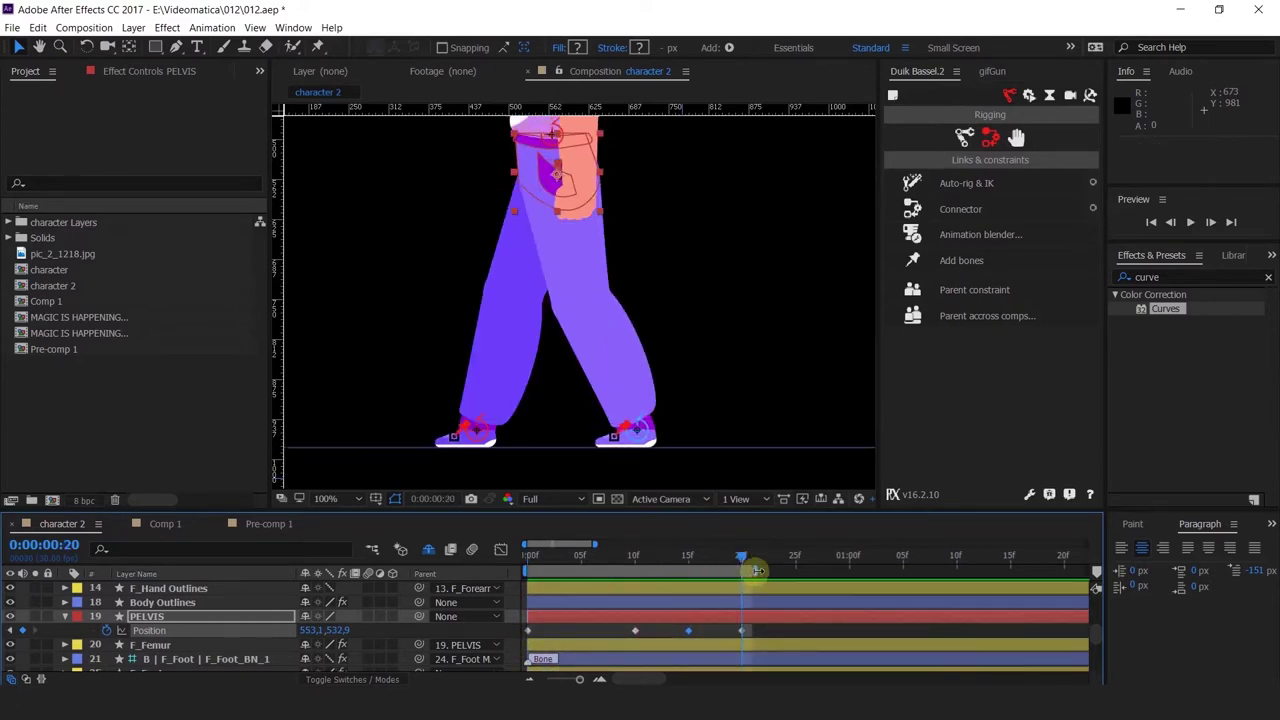
key(minus)
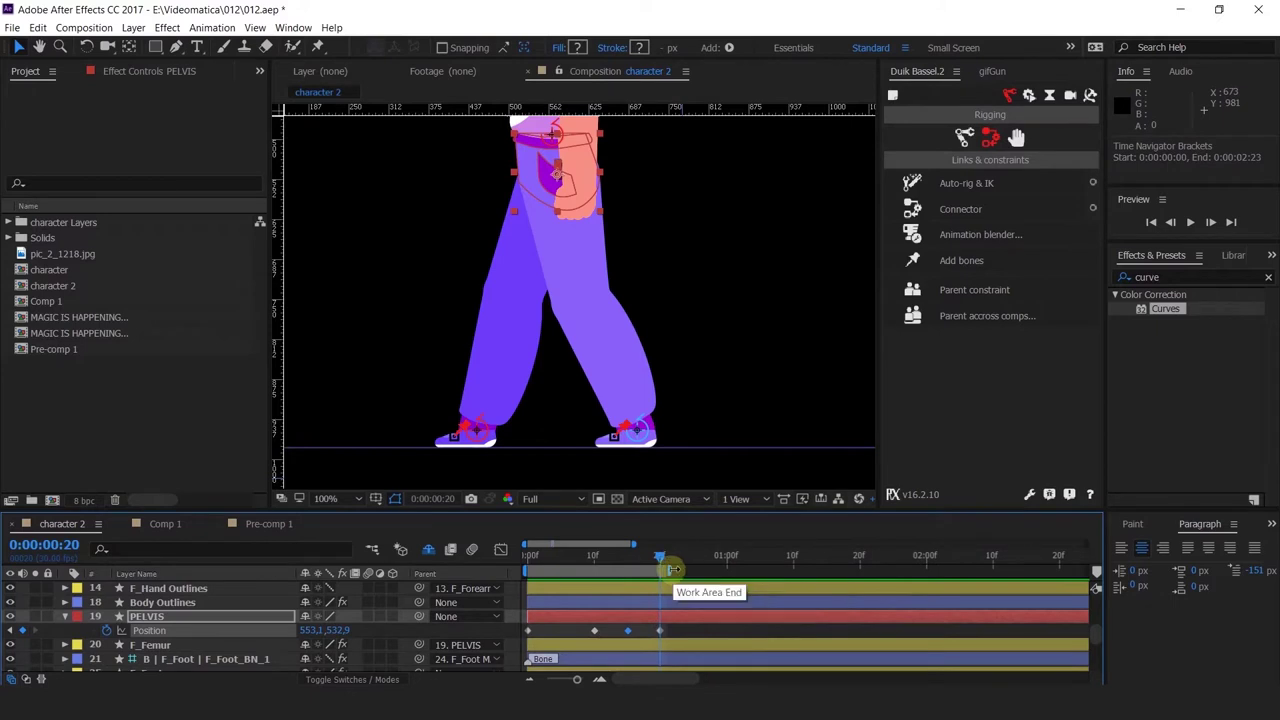
drag(673, 569, 835, 605)
scroll(690, 380, up, 2)
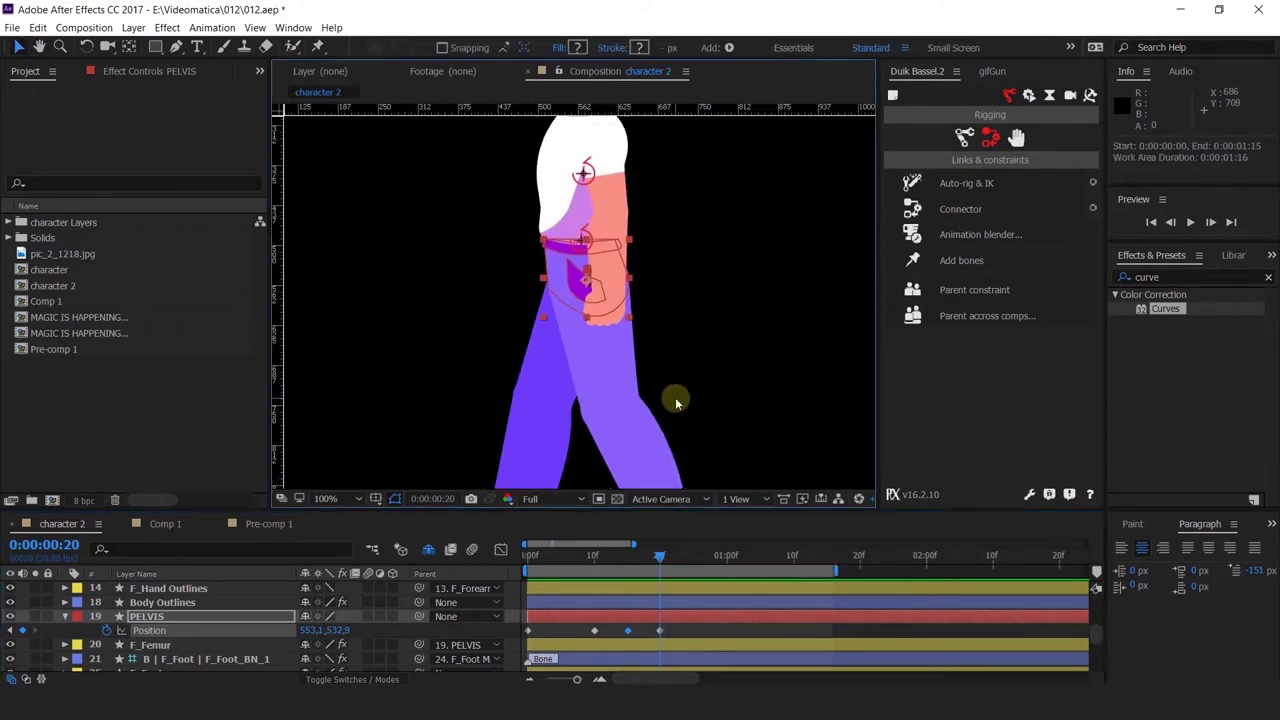
drag(686, 403, 683, 387)
scroll(156, 640, up, 2)
scroll(161, 658, down, 2)
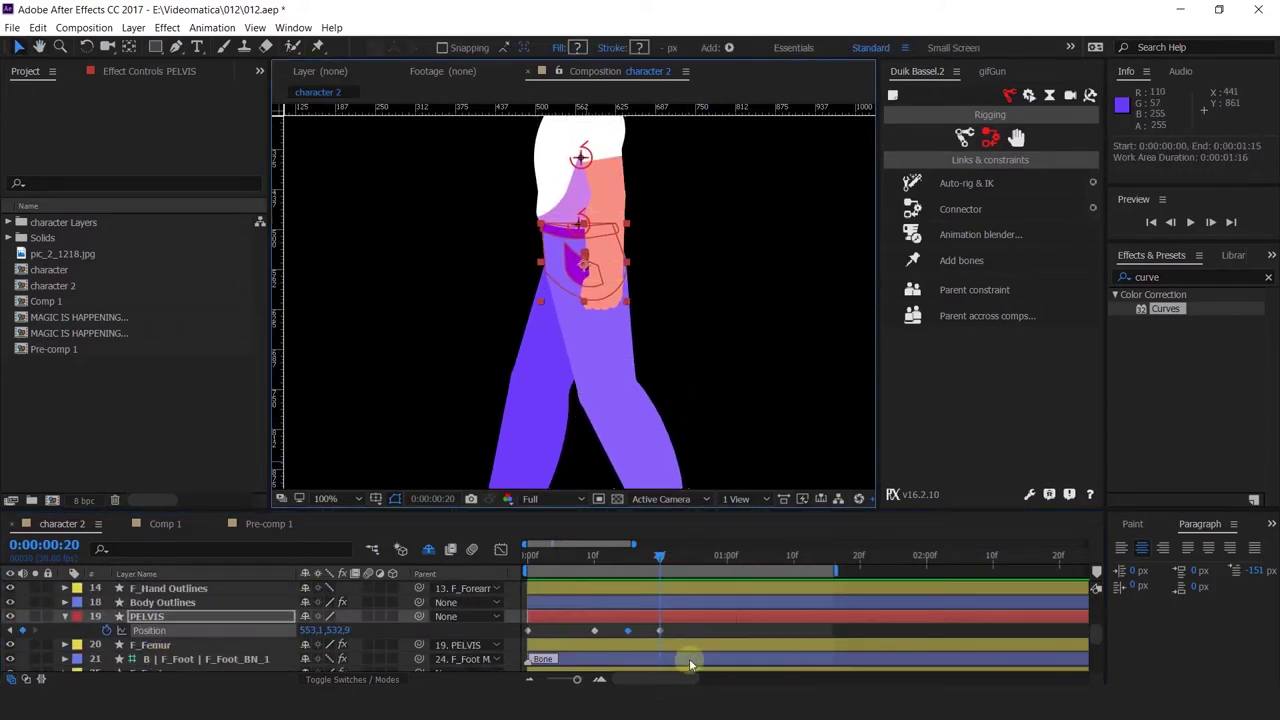
drag(682, 628, 519, 651)
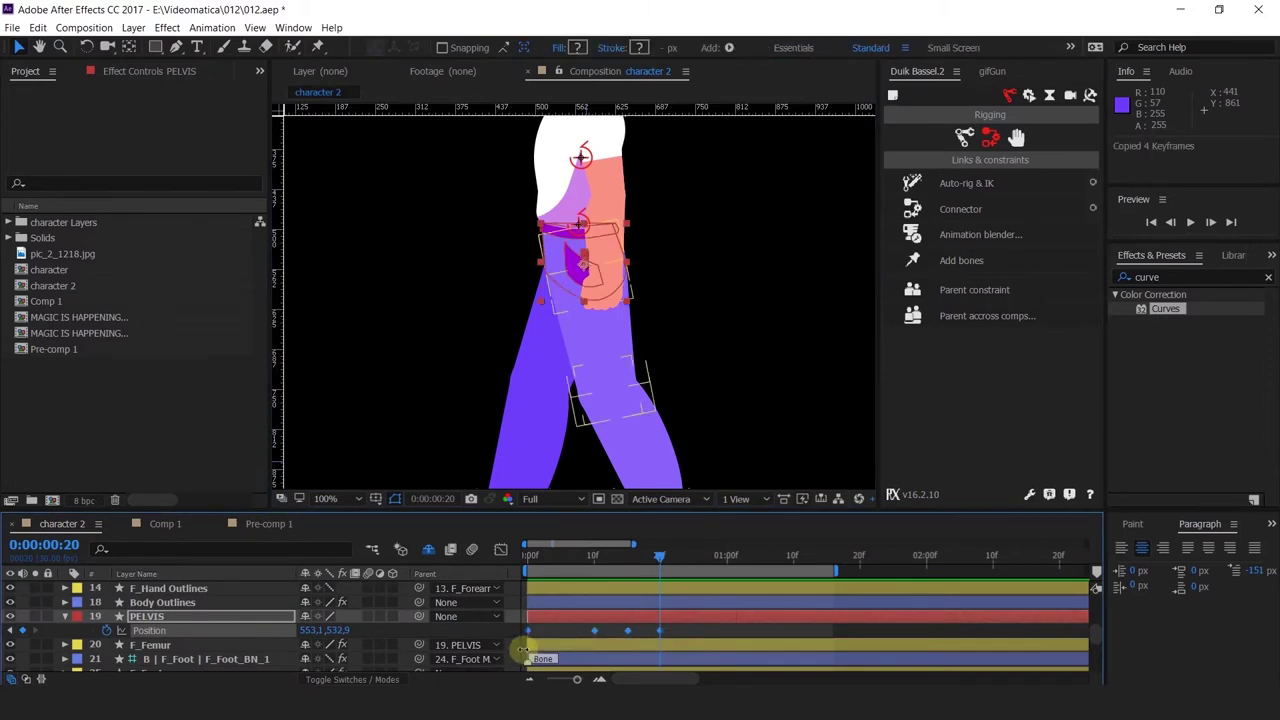
key(ctrl+v)
End the work area at 0:00:01:10 on the last PELVIS keyframe and scrub through the motion.
click(792, 565)
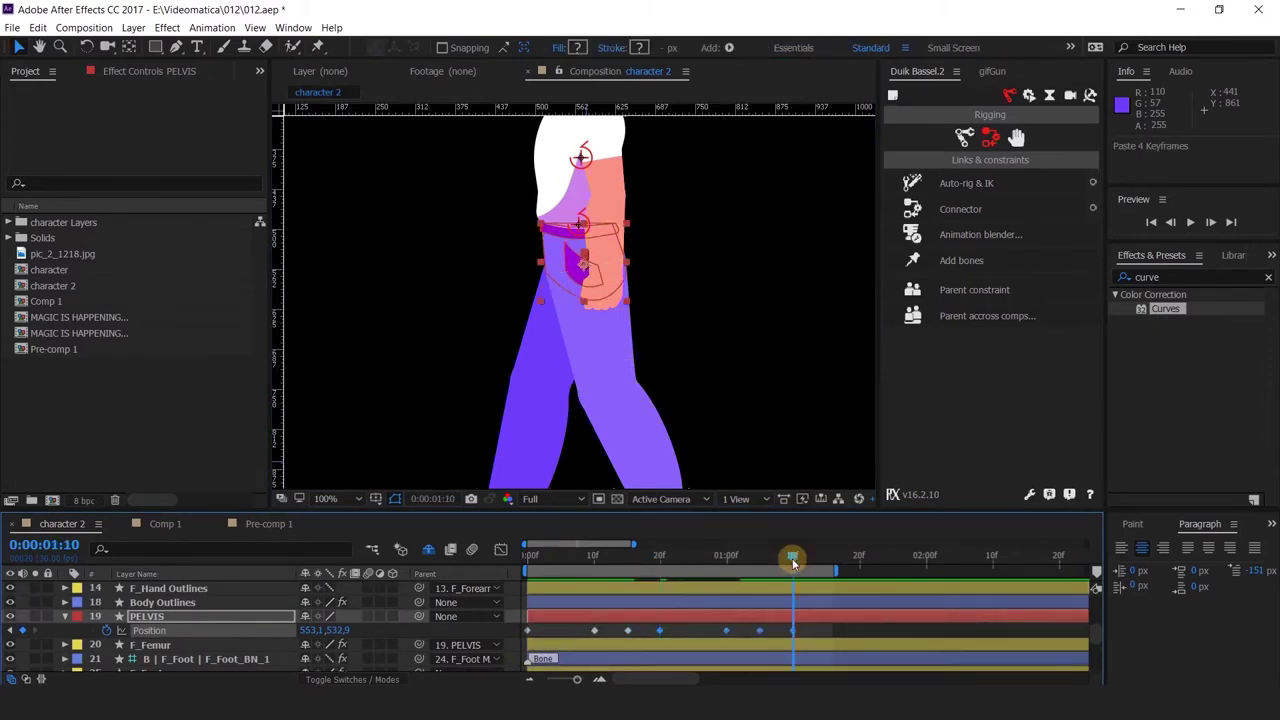
key(n)
click(529, 567)
drag(611, 588, 663, 626)
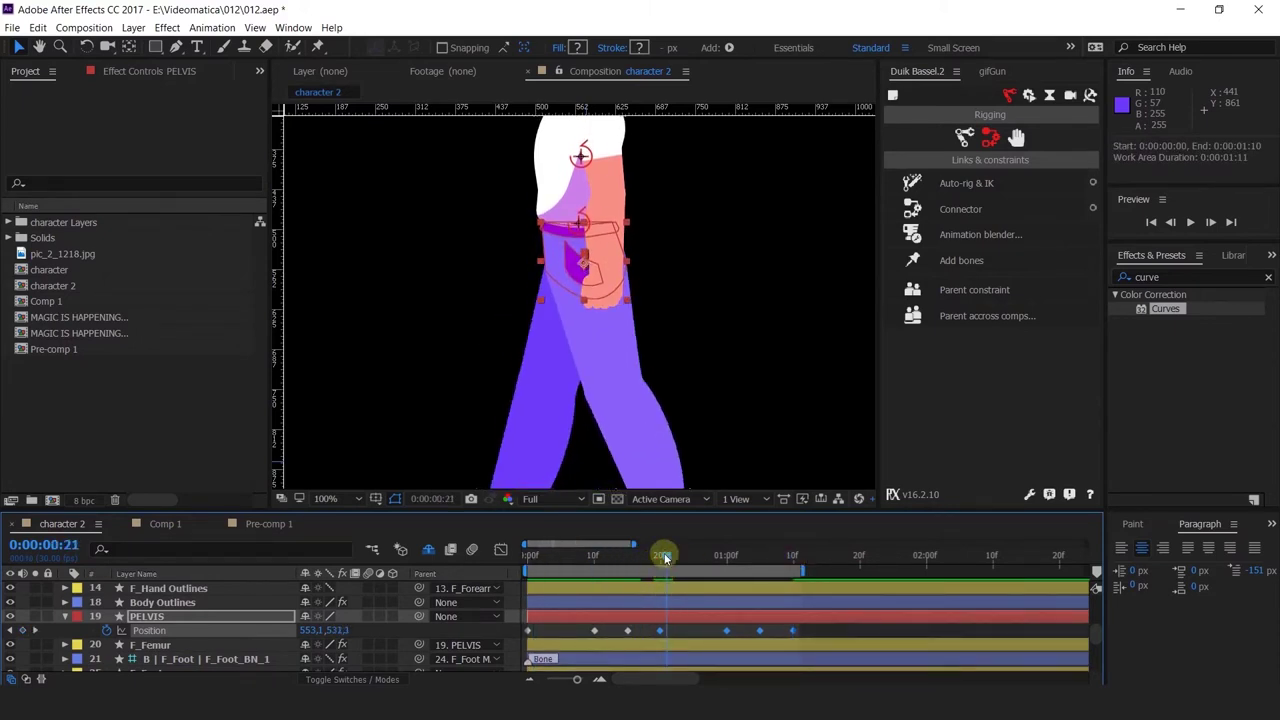
Add a composition marker at frame 20 with the comment "middle loop".
mouse_move(654, 562)
mouse_down()
mouse_move(666, 574)
mouse_move(657, 566)
mouse_up()
click(679, 632)
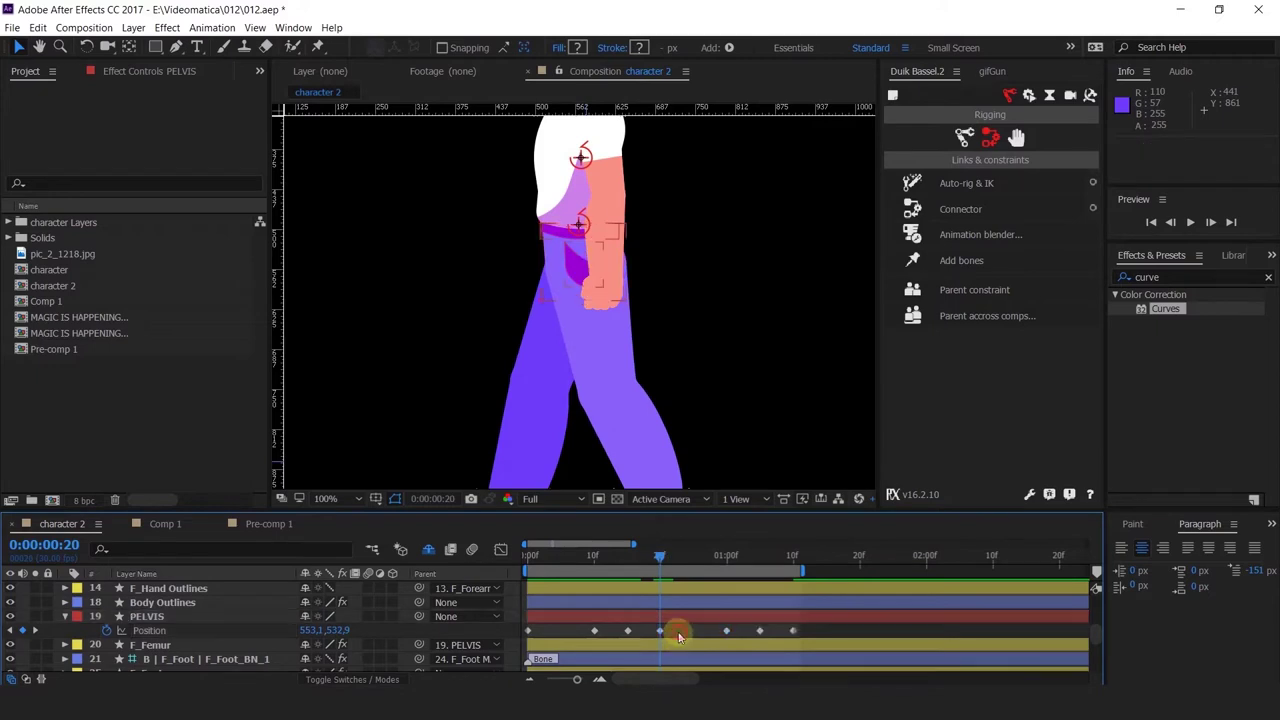
scroll(678, 634, up, 5)
scroll(677, 631, up, 3)
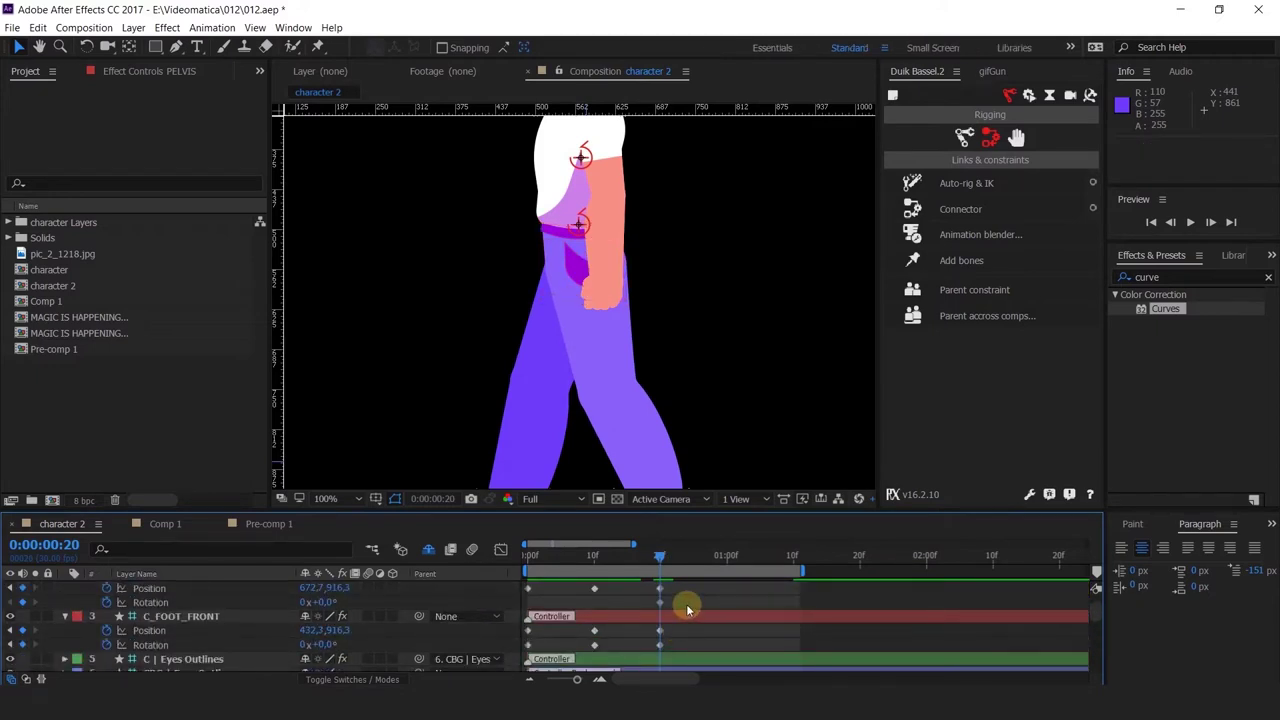
double_click(662, 557)
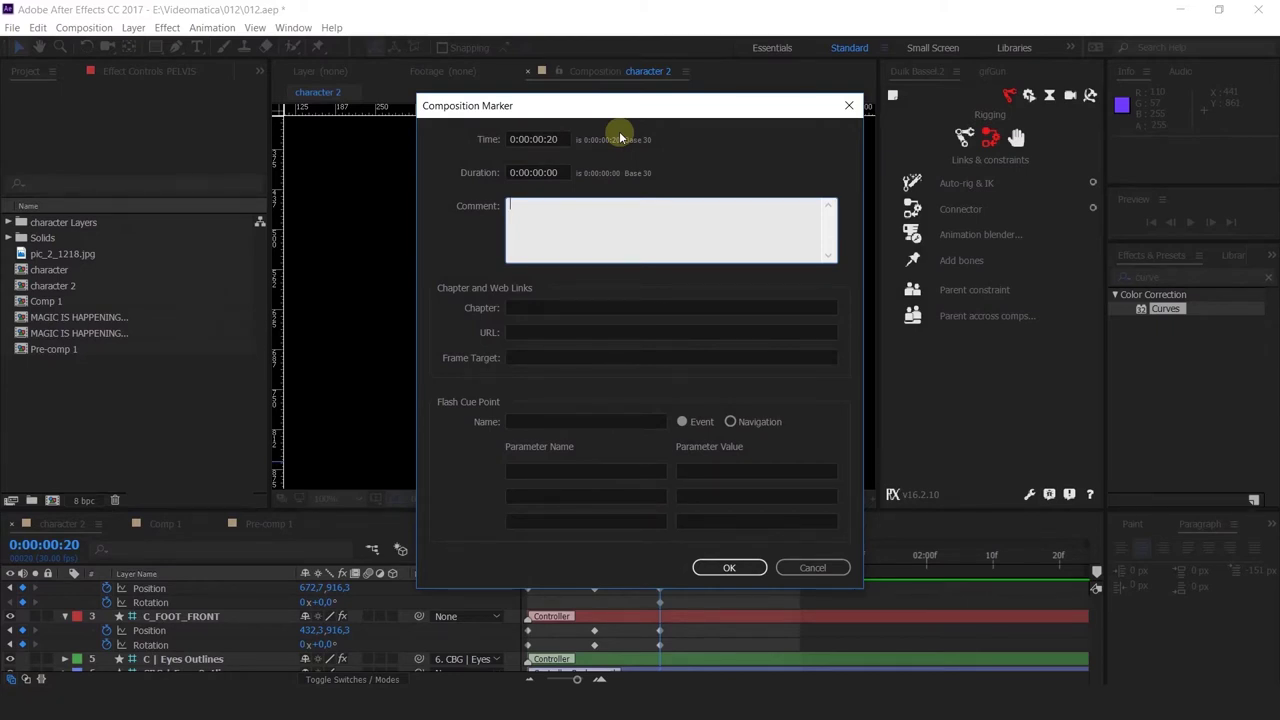
text(middle loop)
click(716, 567)
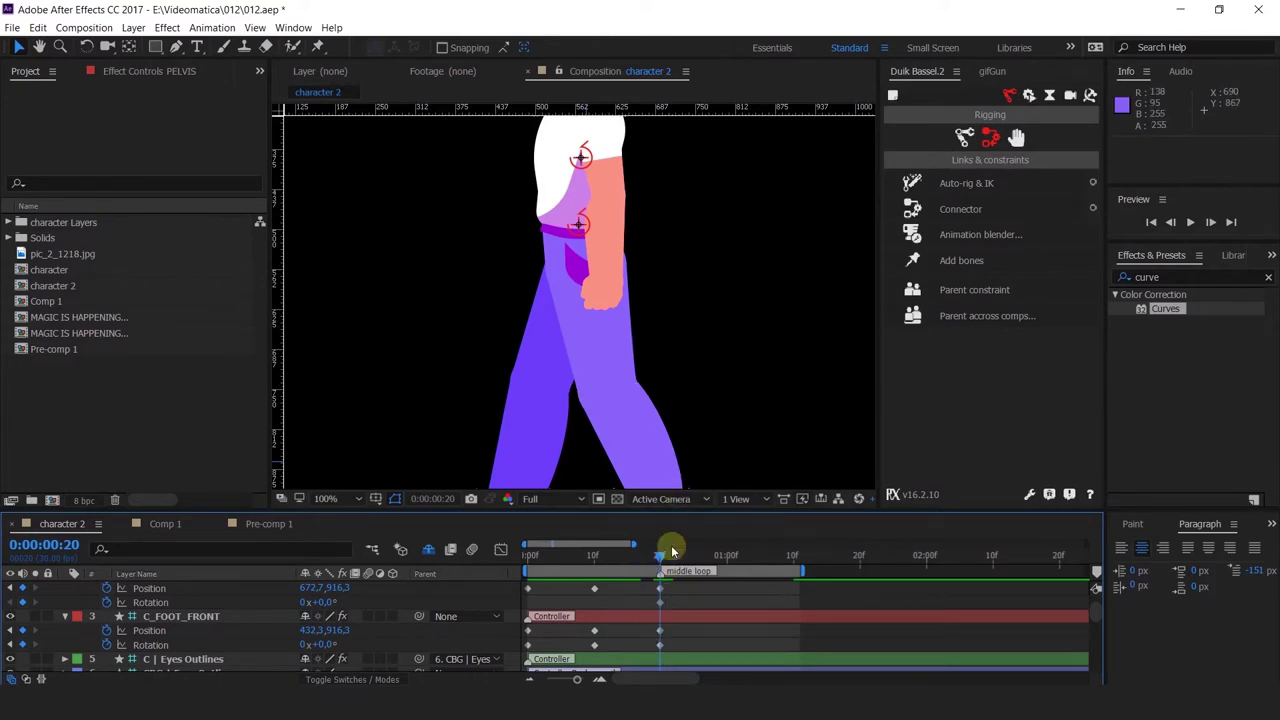
Copy the frame 10 Position keyframe of C_FOOT BACK to C_FOOT_FRONT at 0:00:01:00, placing it at 590.3, 916.3.
drag(697, 366, 610, 225)
click(611, 325)
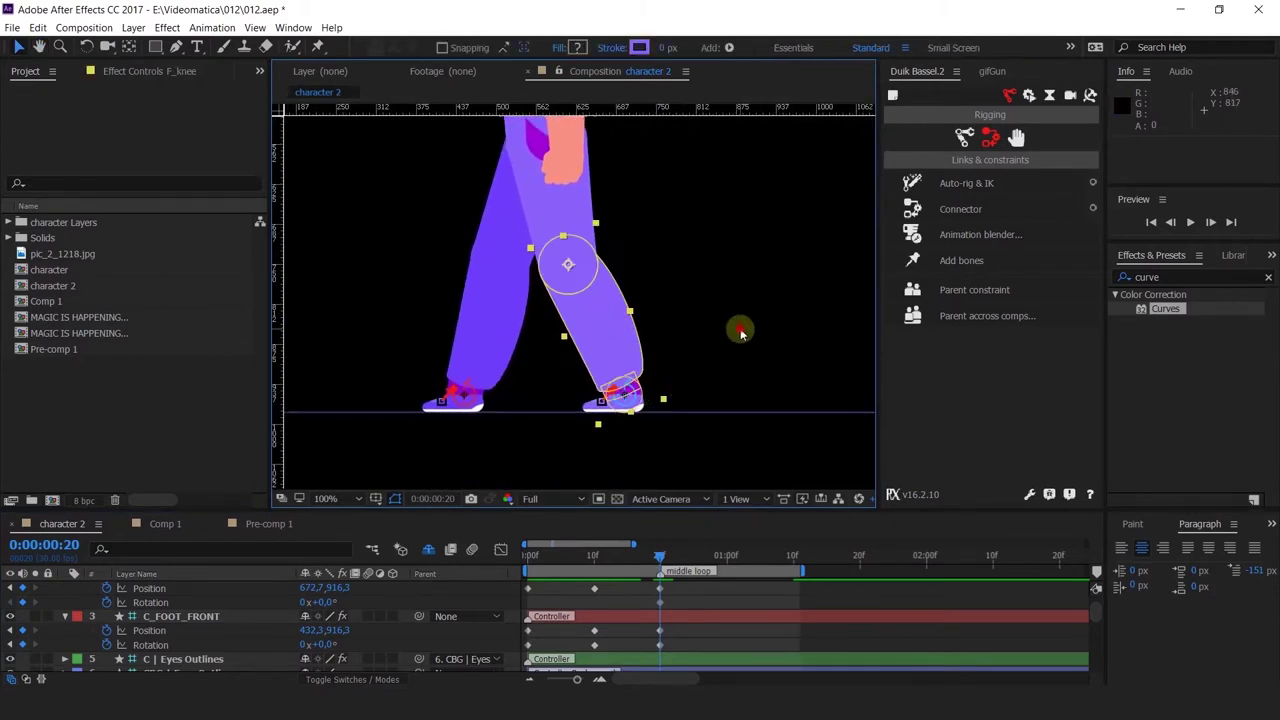
click(740, 331)
click(620, 399)
scroll(640, 634, up, 1)
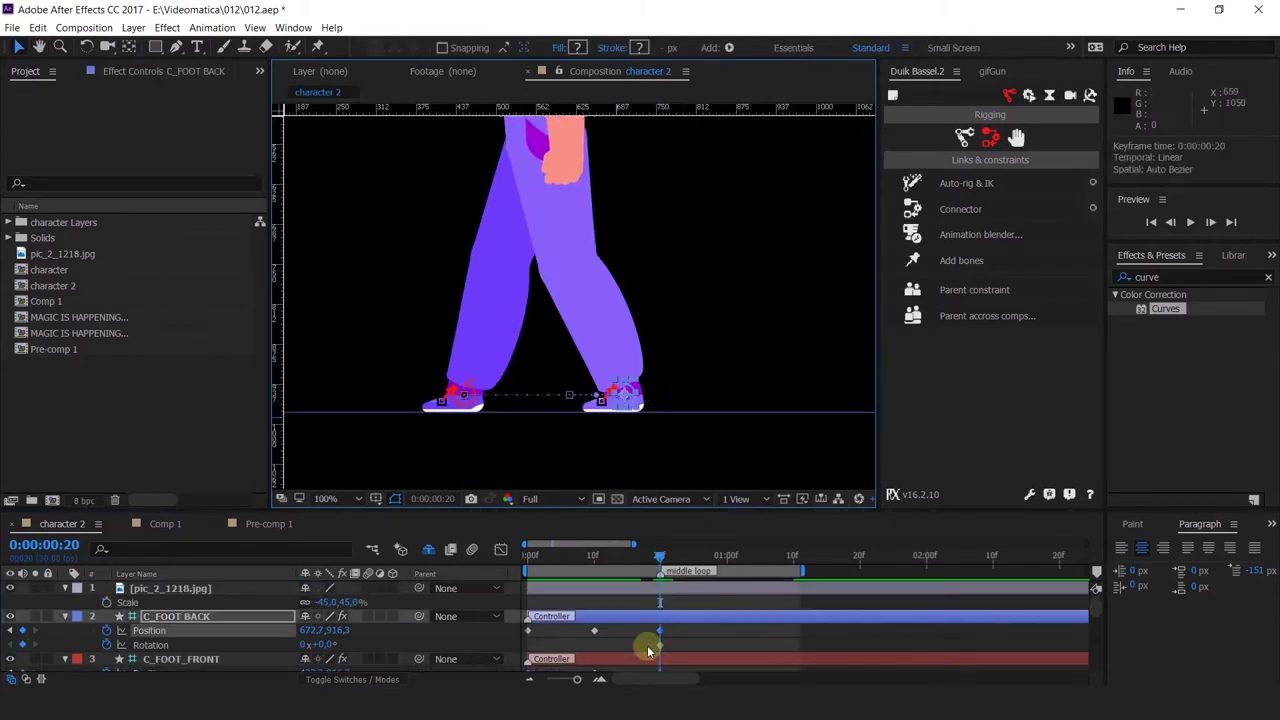
scroll(645, 651, down, 1)
click(725, 567)
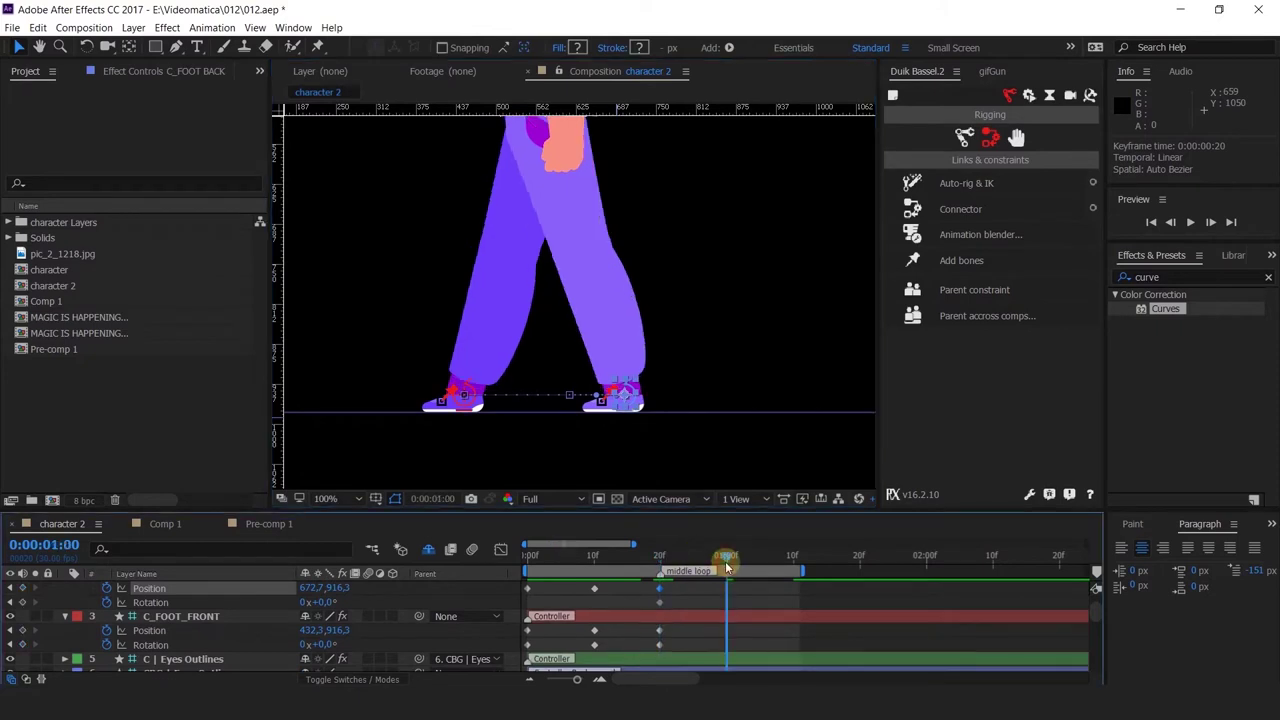
mouse_move(598, 585)
mouse_down()
mouse_move(608, 597)
mouse_move(585, 600)
mouse_up()
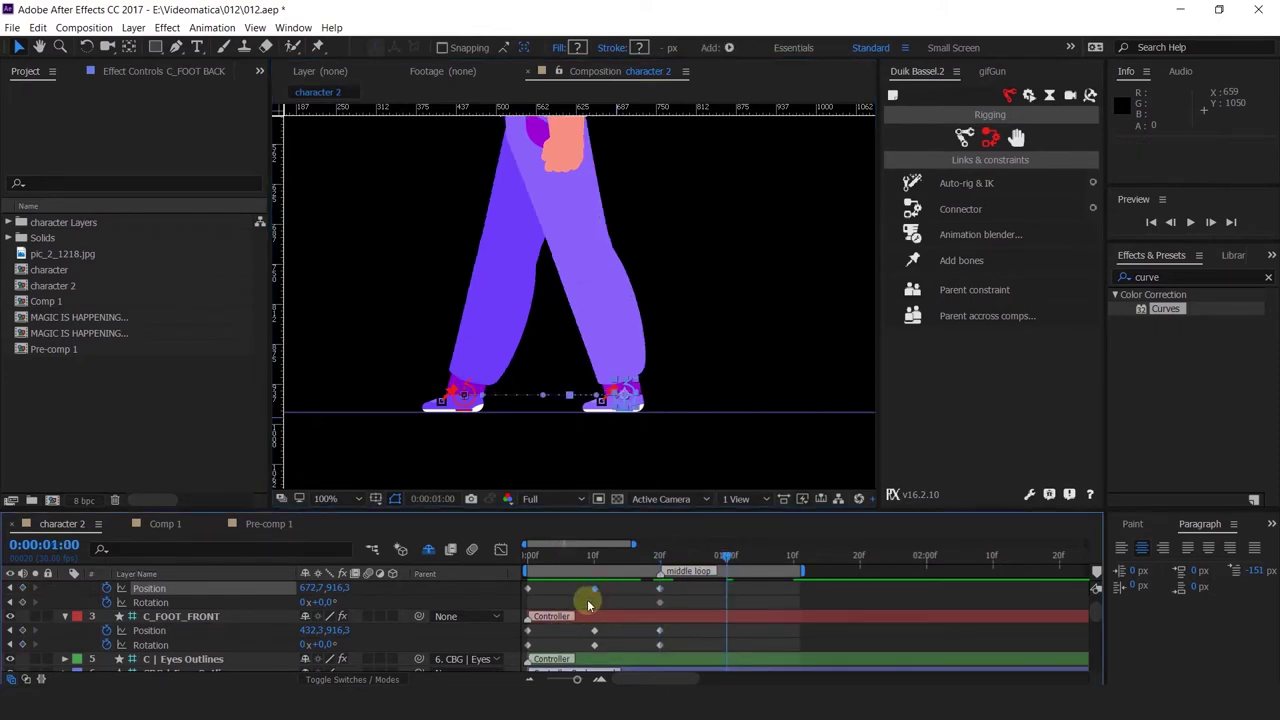
click(699, 618)
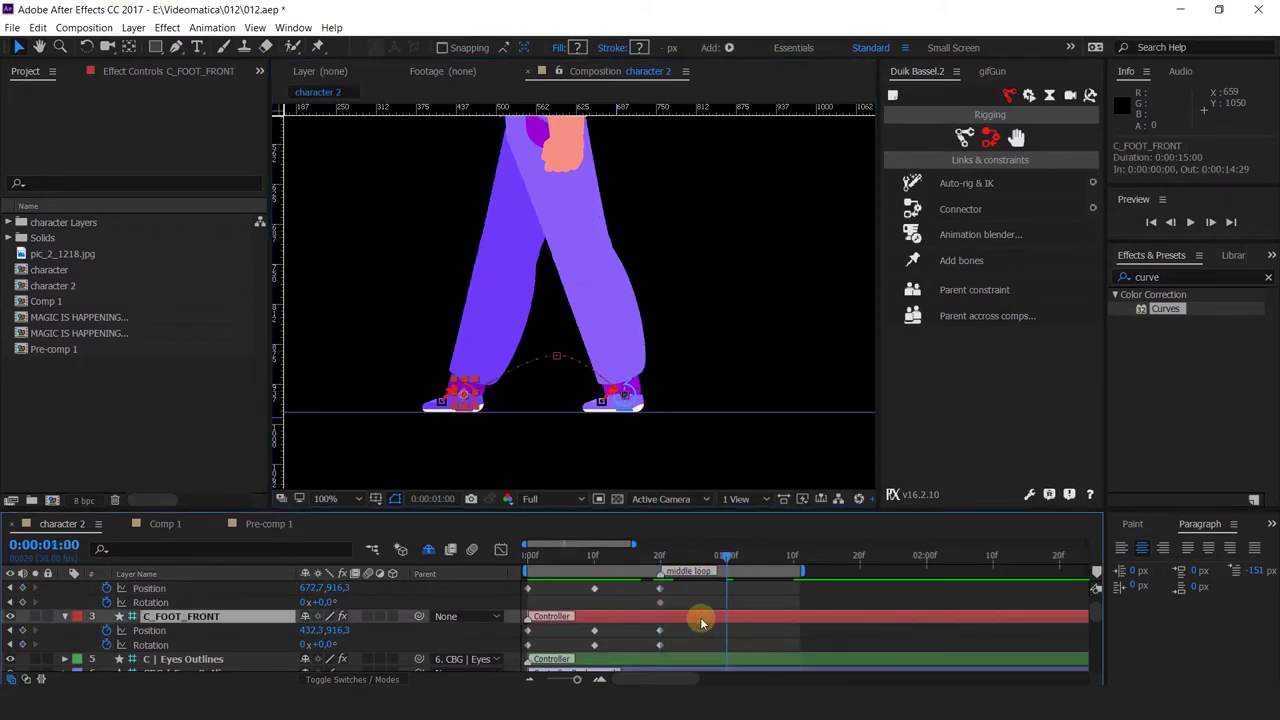
key(ctrl+v)
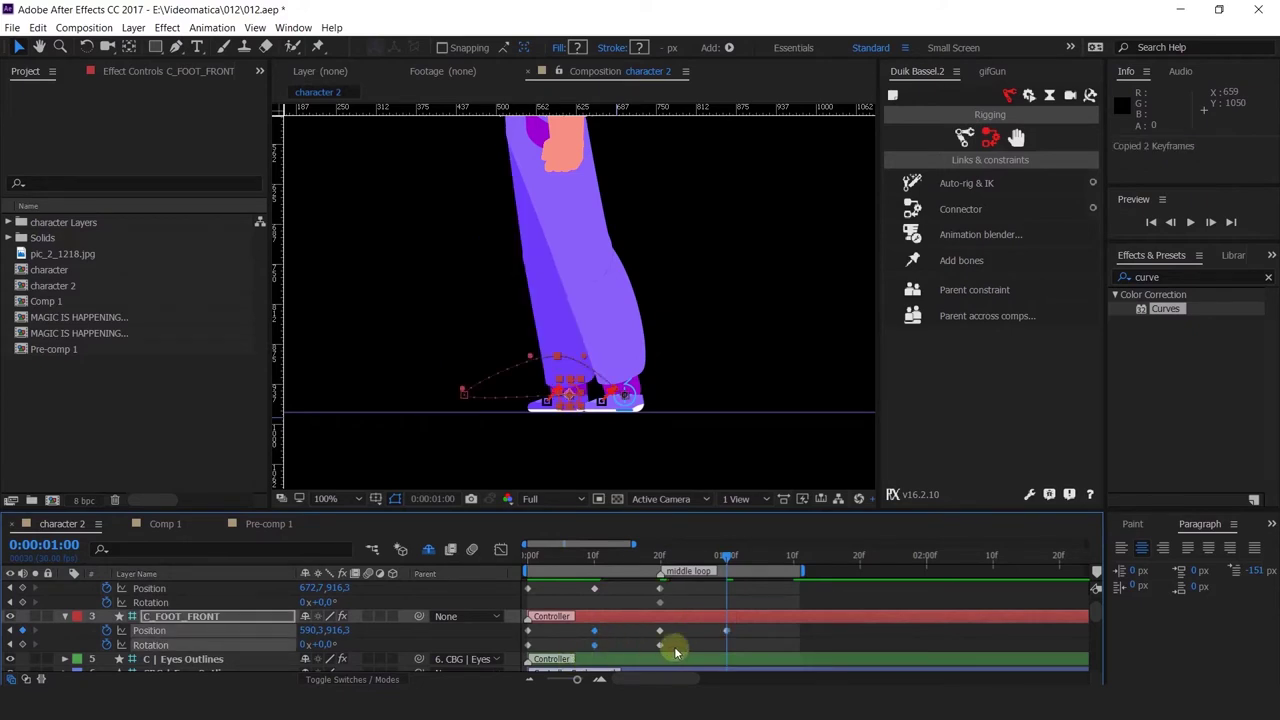
Copy the frame 10 Position and Rotation keyframes of C_FOOT_FRONT to C_FOOT BACK at 0:00:01:00, giving 571.0, 856.8 and -28°.
scroll(677, 650, up, 1)
click(703, 618)
key(ctrl+v)
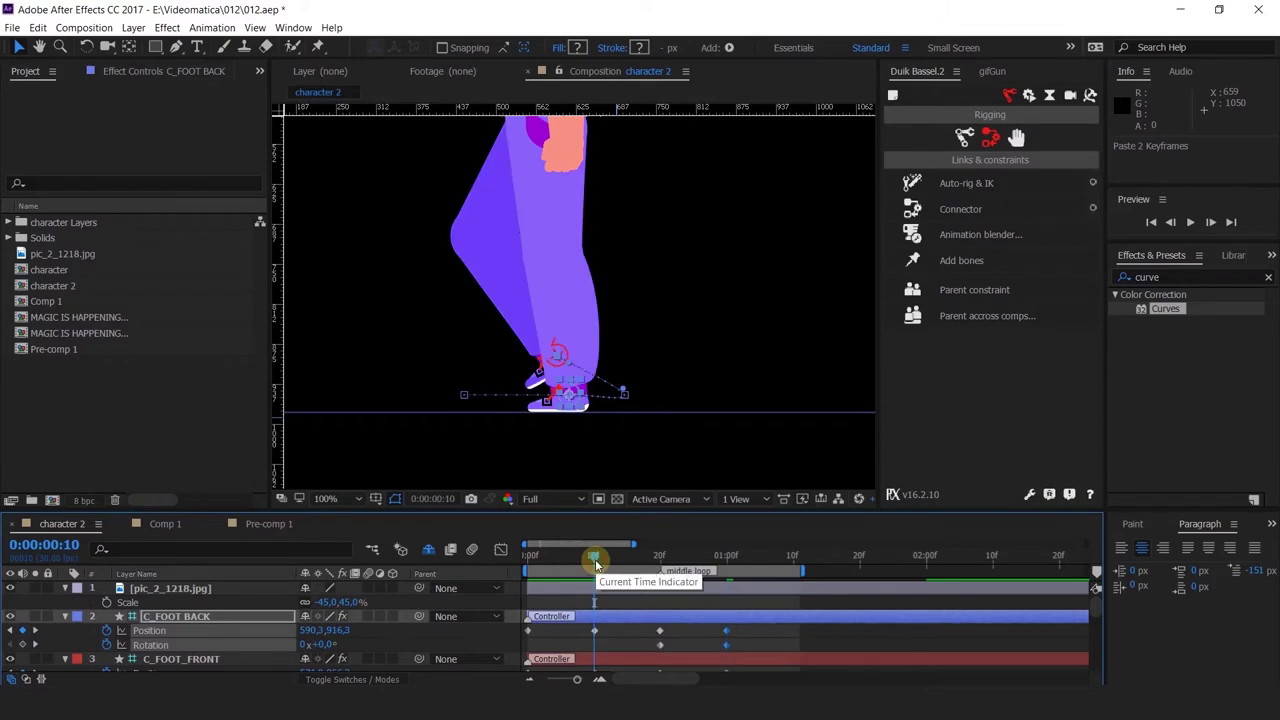
click(729, 562)
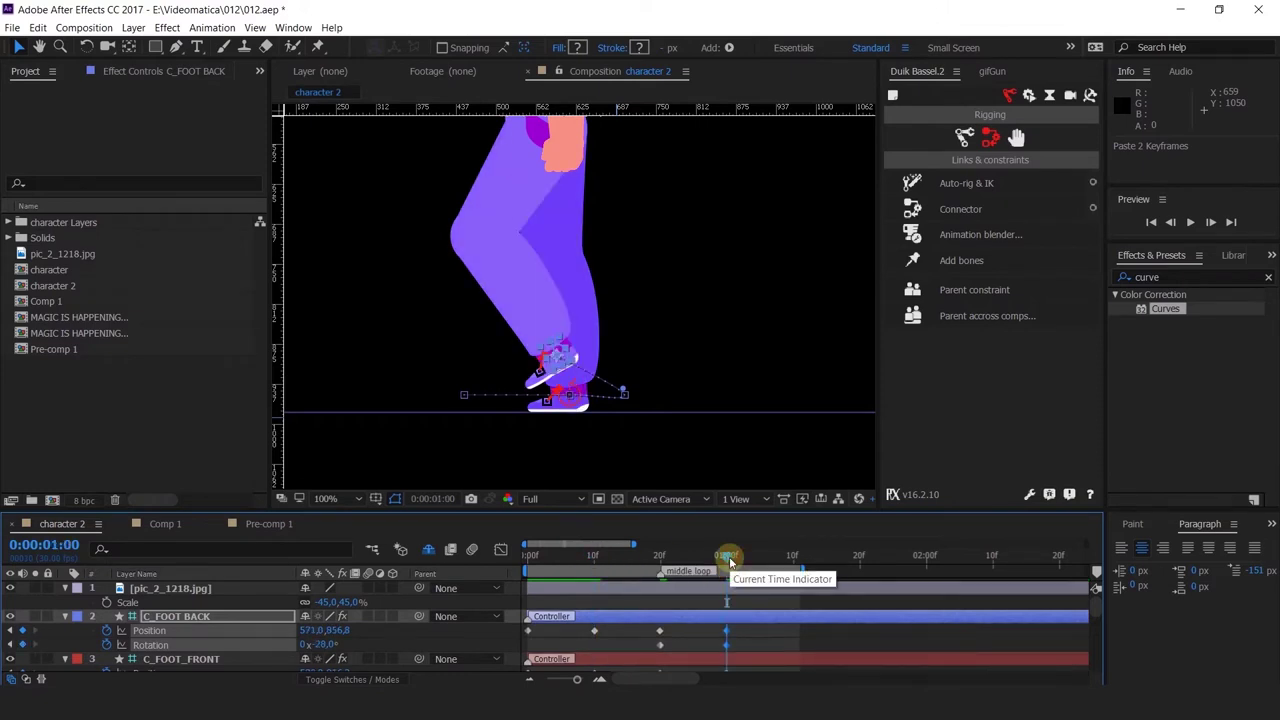
Paste the C_FOOT BACK frame 0 Position keyframe at 0:00:01:10 so its position there is 432.3, 916.3.
click(792, 556)
scroll(737, 630, down, 3)
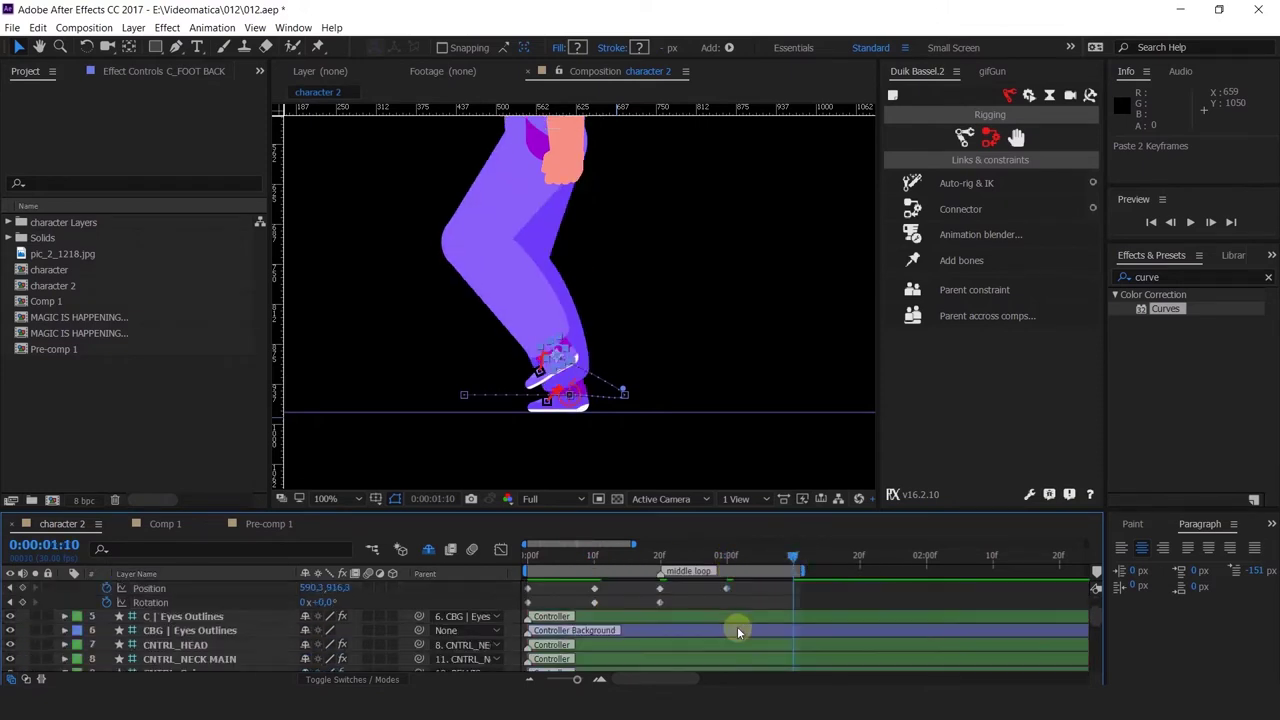
scroll(737, 627, up, 2)
click(528, 631)
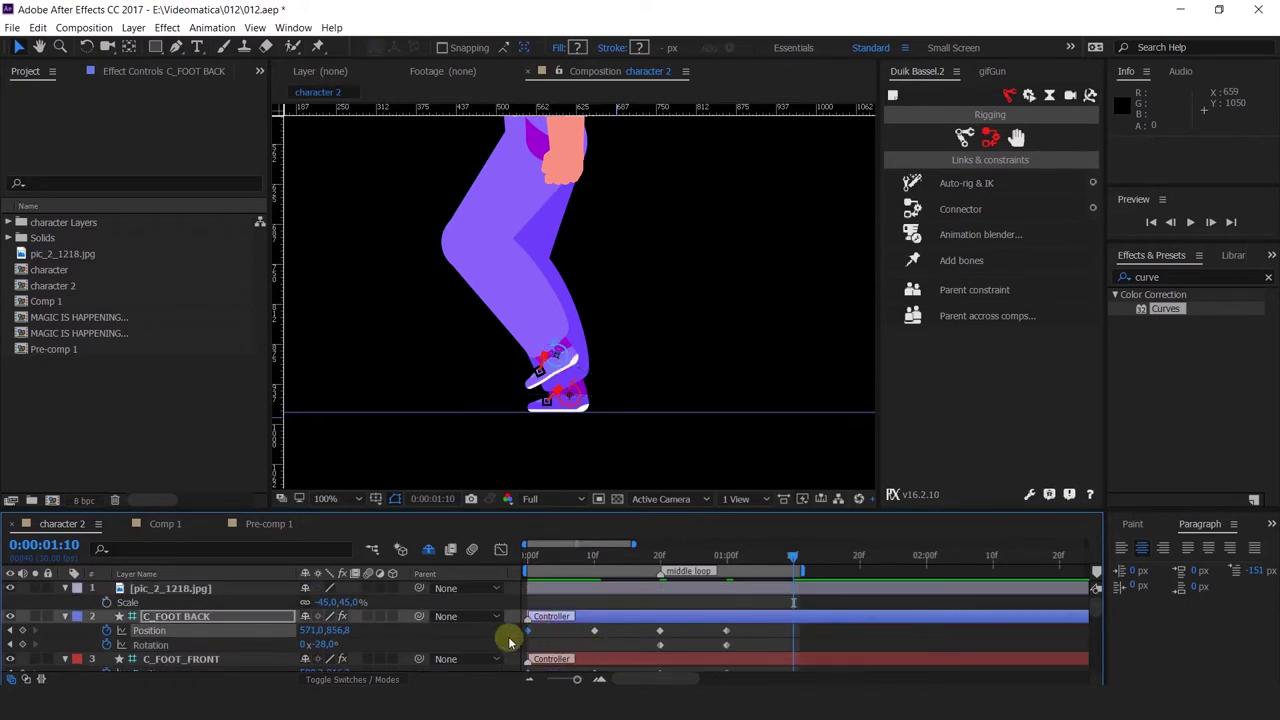
key(ctrl+v)
Paste the C_FOOT_FRONT frame 0 Position and Rotation keyframes at 0:00:01:10, giving 672.7, 916.3 and 0°.
scroll(604, 628, down, 2)
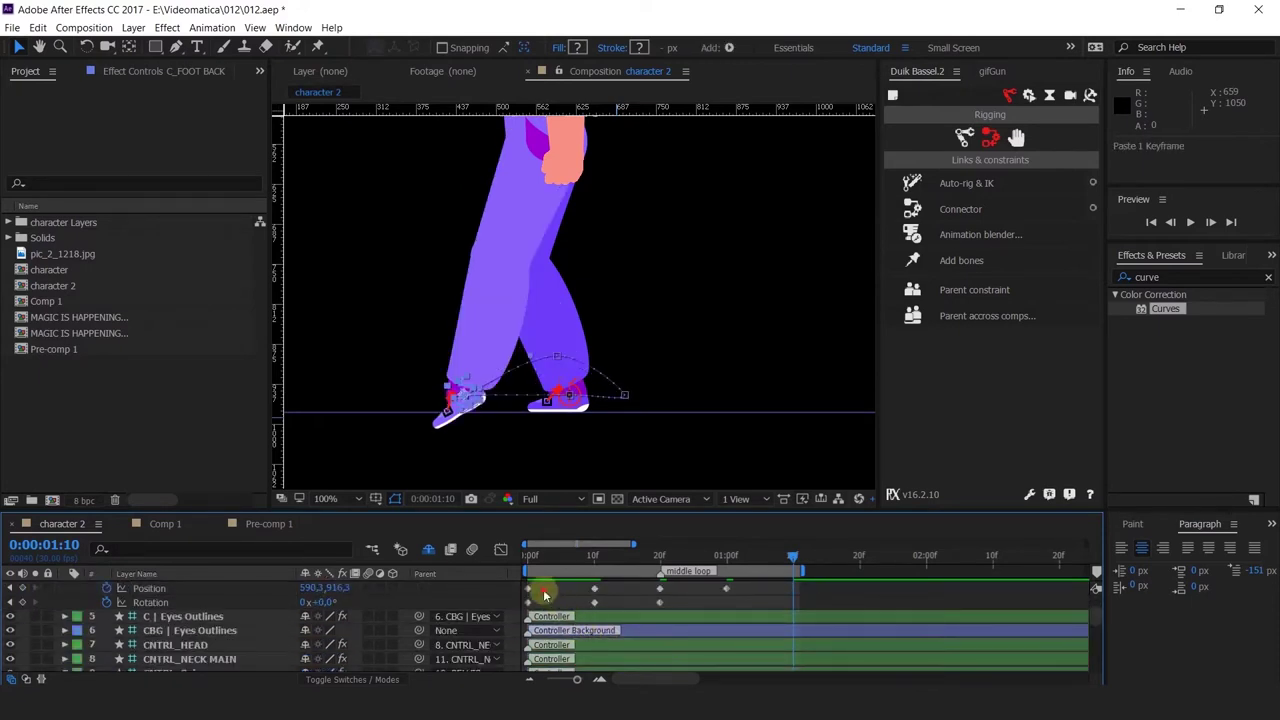
drag(544, 585, 506, 615)
key(ctrl+c)
key(ctrl+v)
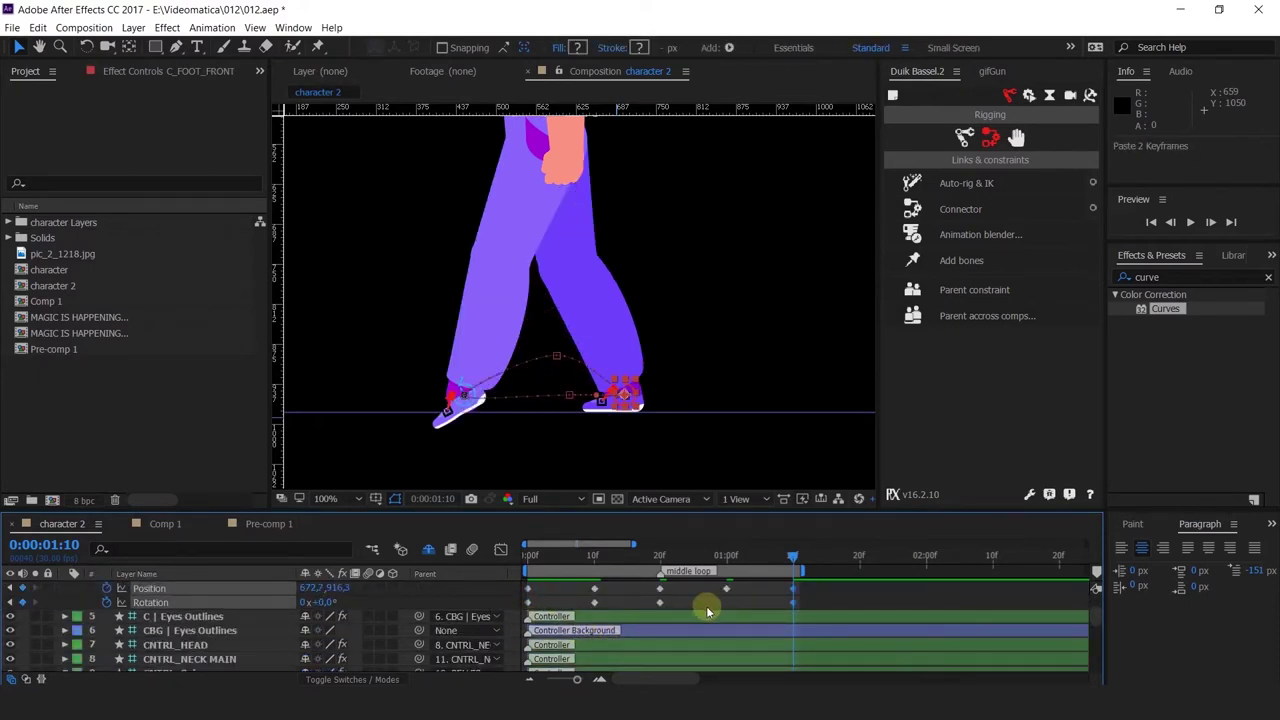
scroll(706, 612, up, 3)
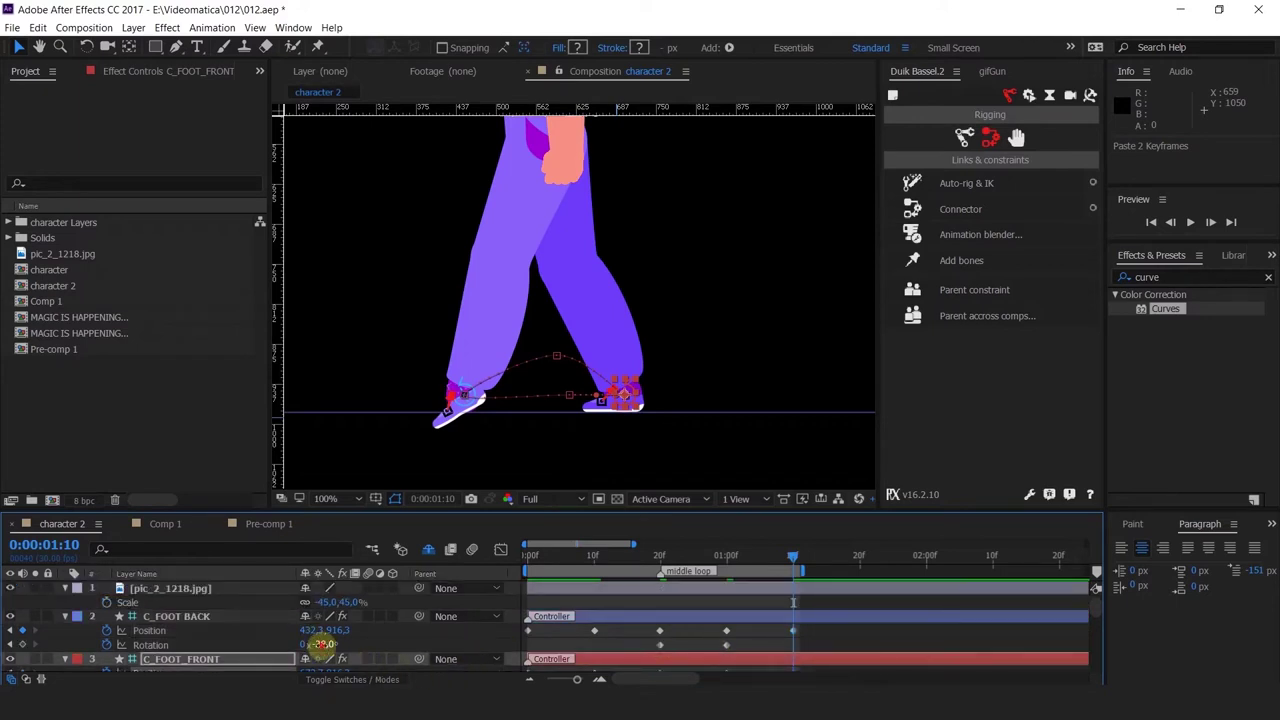
Set the Rotation of C_FOOT BACK to 0° at 0:00:01:10 and play back the walk cycle.
key(Return)
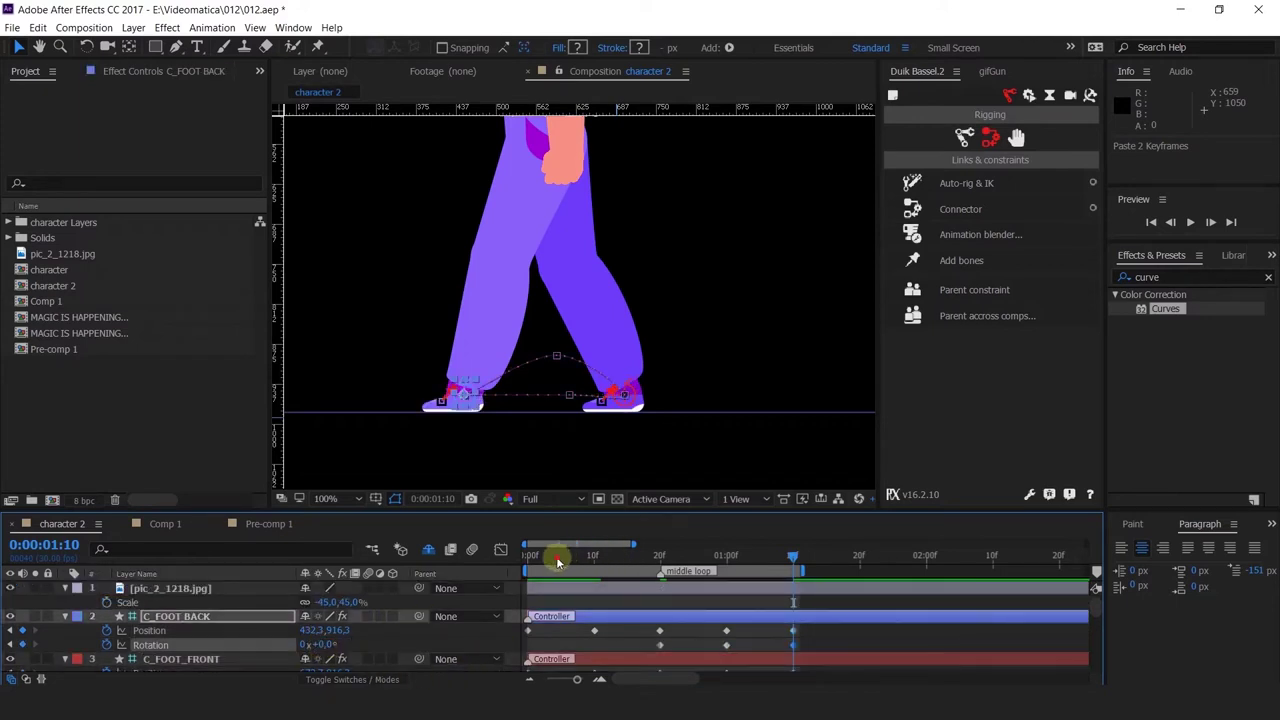
key(space)
scroll(713, 622, down, 2)
scroll(713, 622, up, 2)
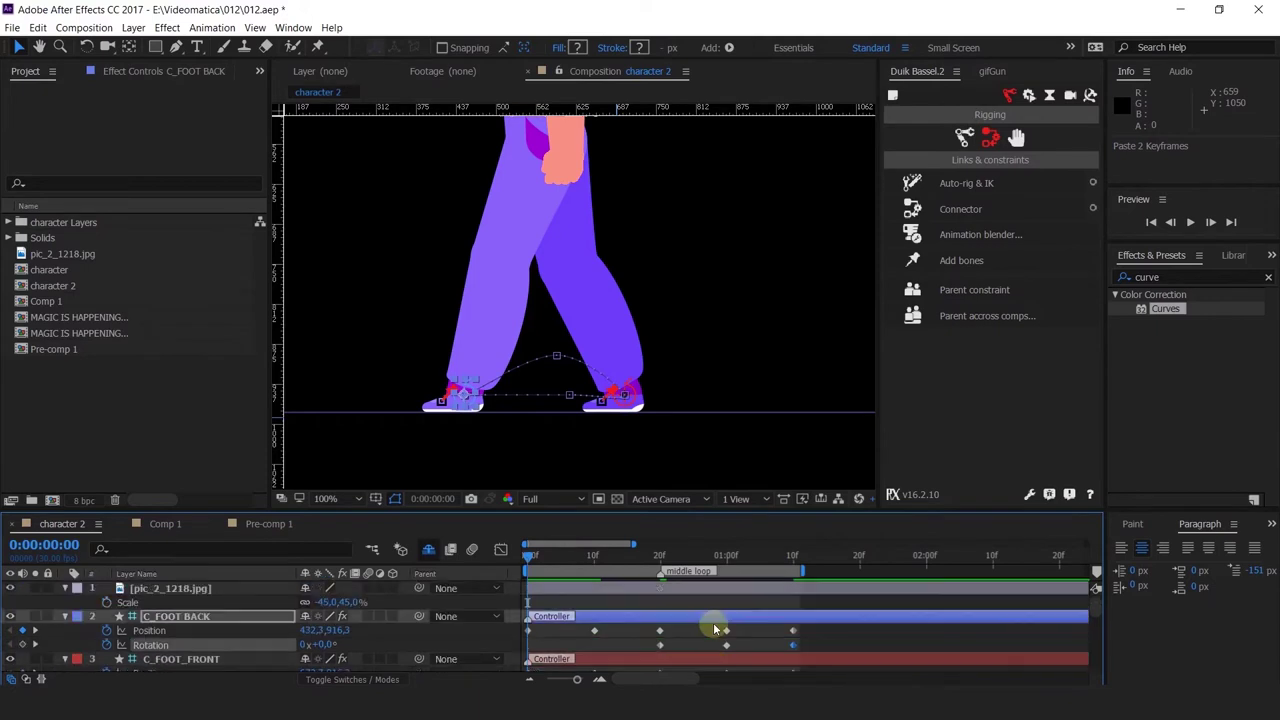
key(space)
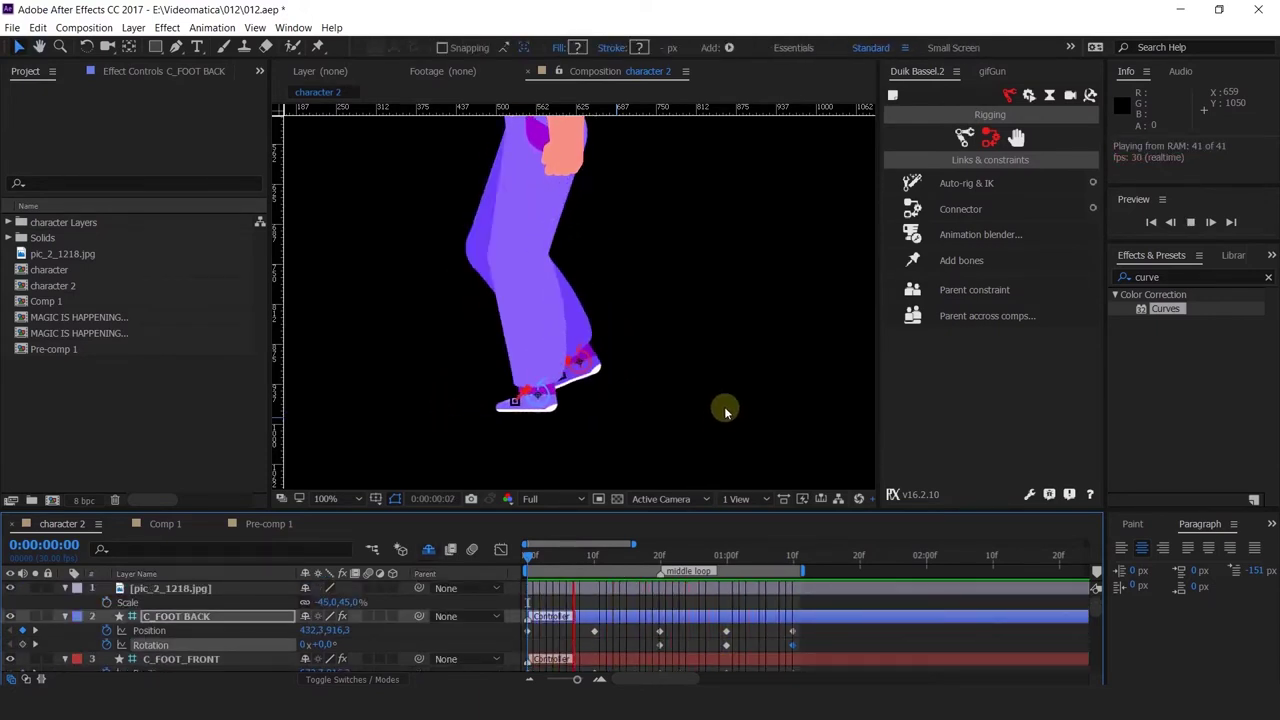
scroll(673, 342, down, 2)
key(space)
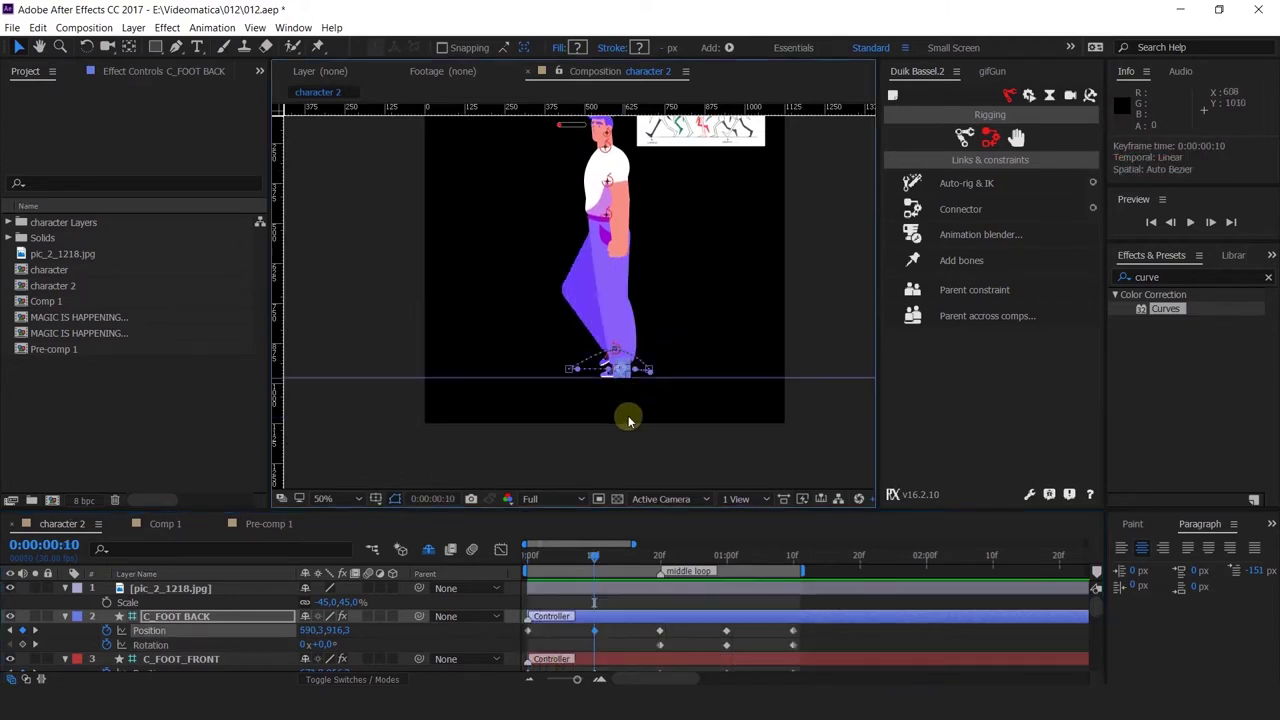
Shift the C_FOOT BACK controller horizontally at frame 10 so its Position keyframe is 599.3, 916.3.
scroll(628, 415, up, 3)
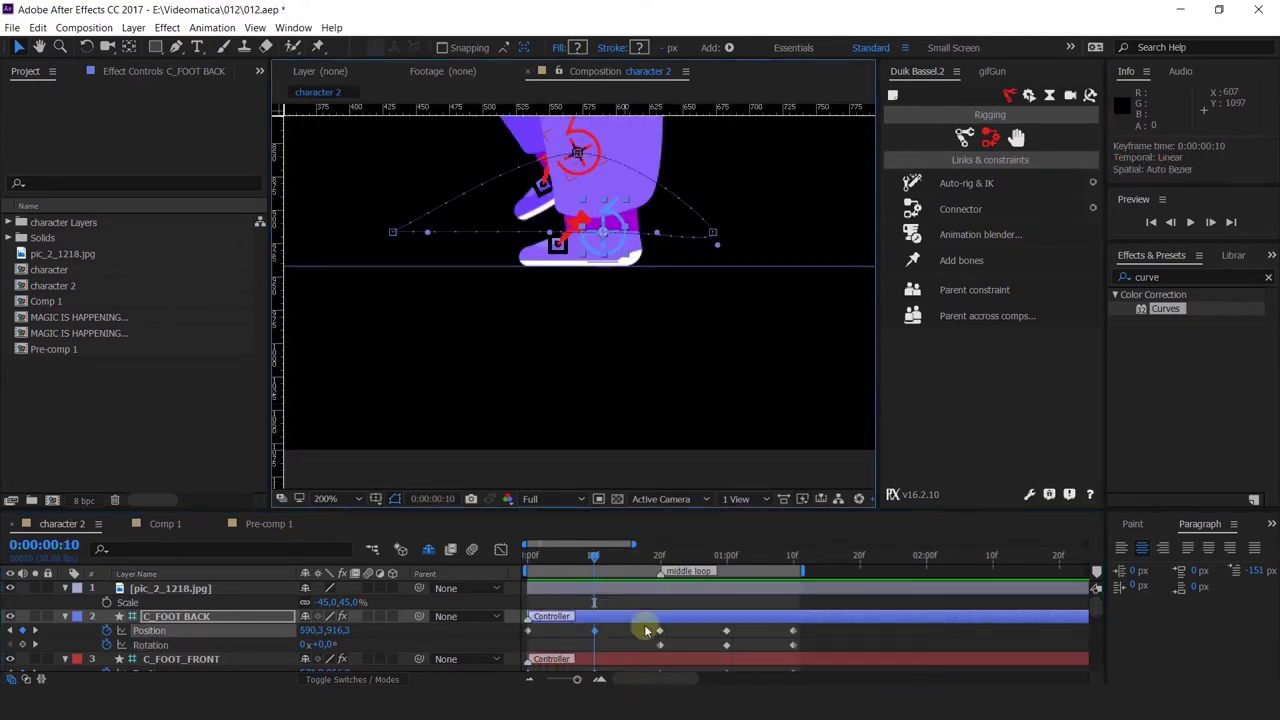
key(Right)
key(Right)
key(Right)
key(Right)
key(Right)
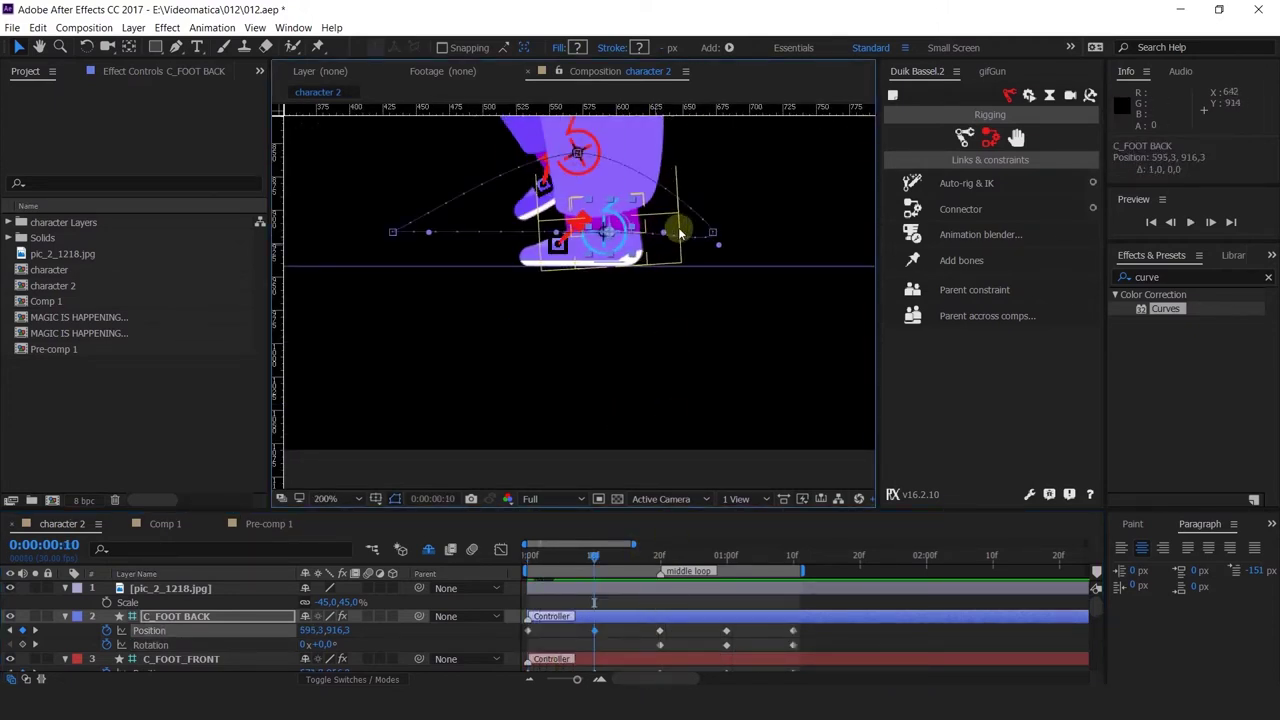
drag(679, 234, 675, 236)
scroll(681, 234, down, 4)
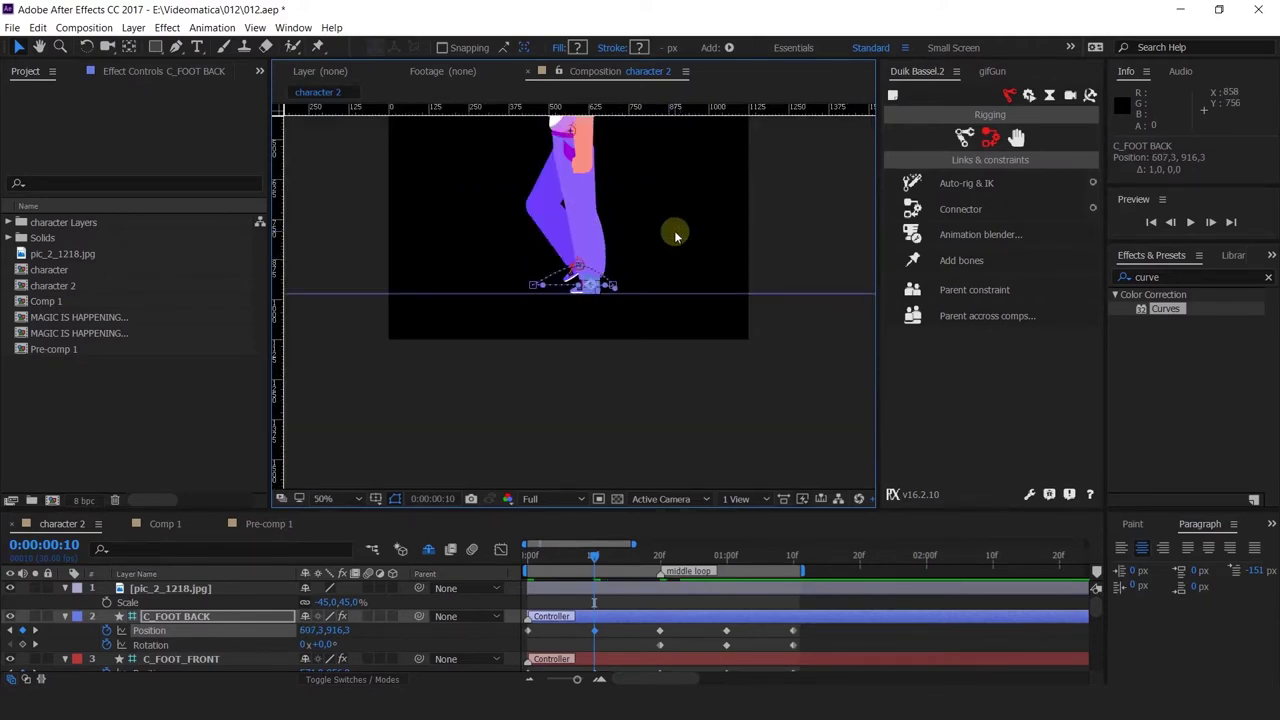
scroll(620, 230, down, 1)
scroll(609, 223, up, 1)
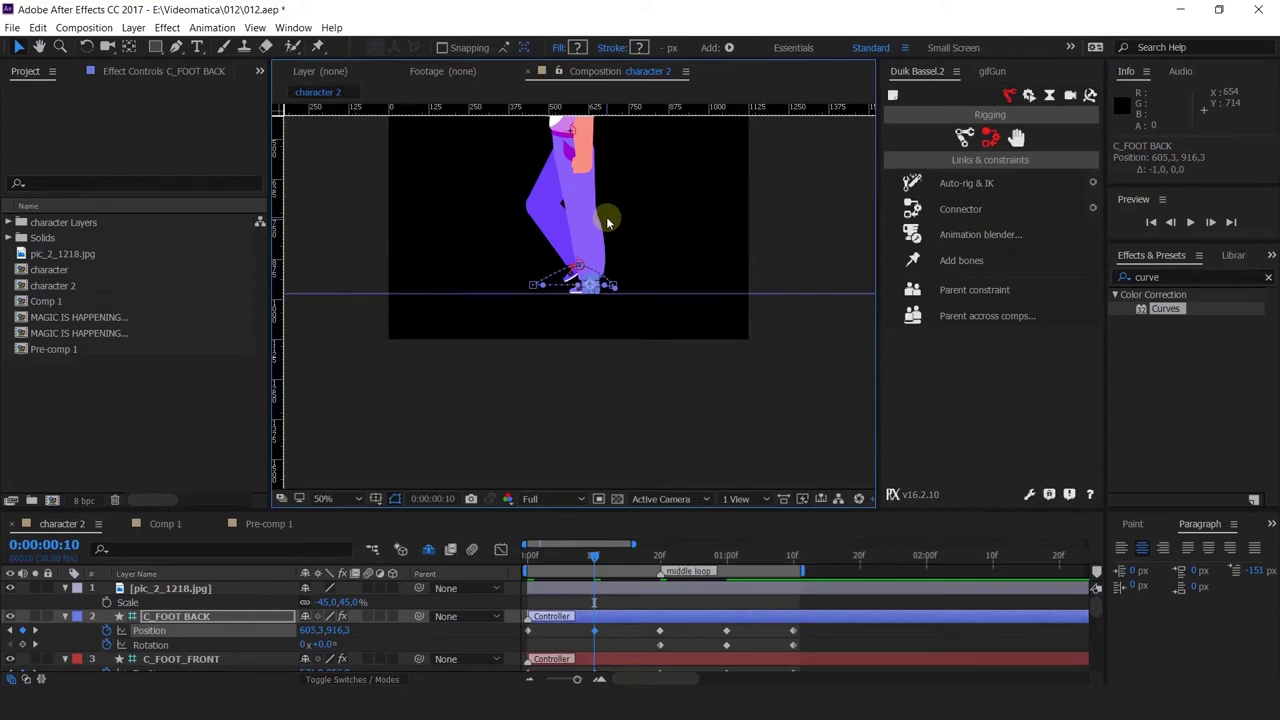
Copy the adjusted frame 10 Position keyframe of C_FOOT BACK to C_FOOT_FRONT at 0:00:01:00.
key(ctrl+c)
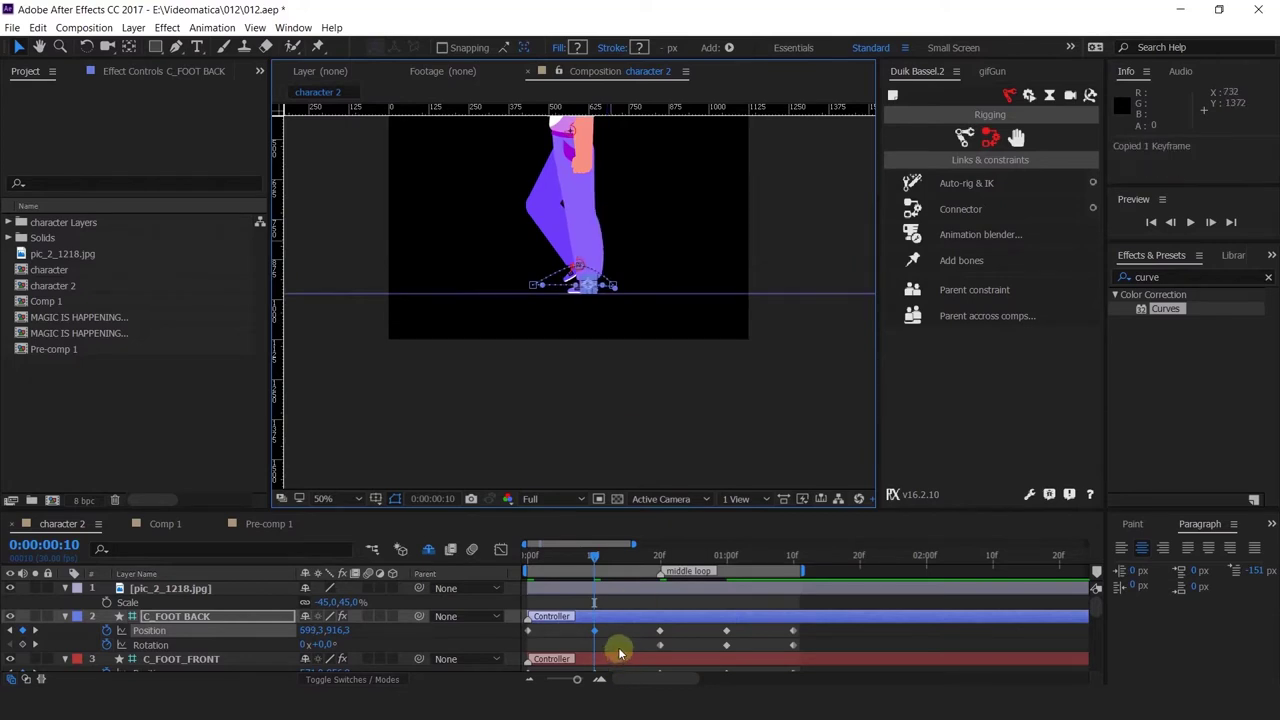
scroll(624, 641, down, 2)
click(727, 556)
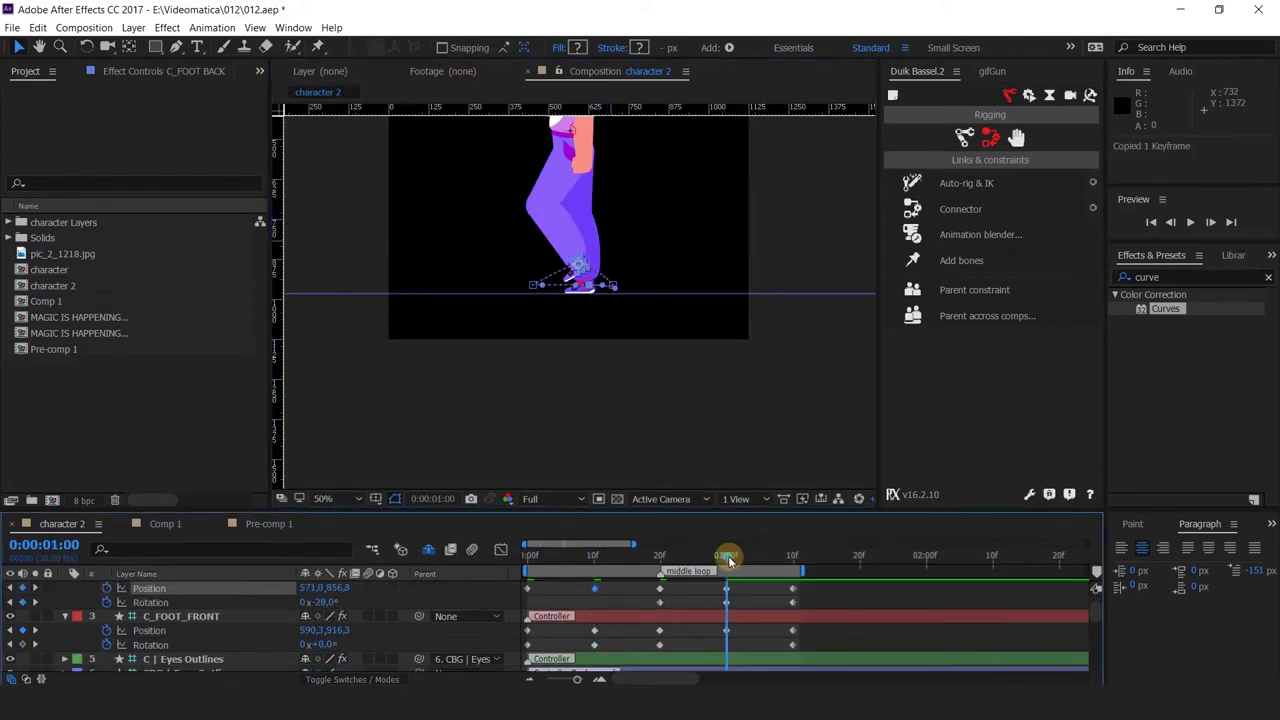
click(749, 616)
key(ctrl+v)
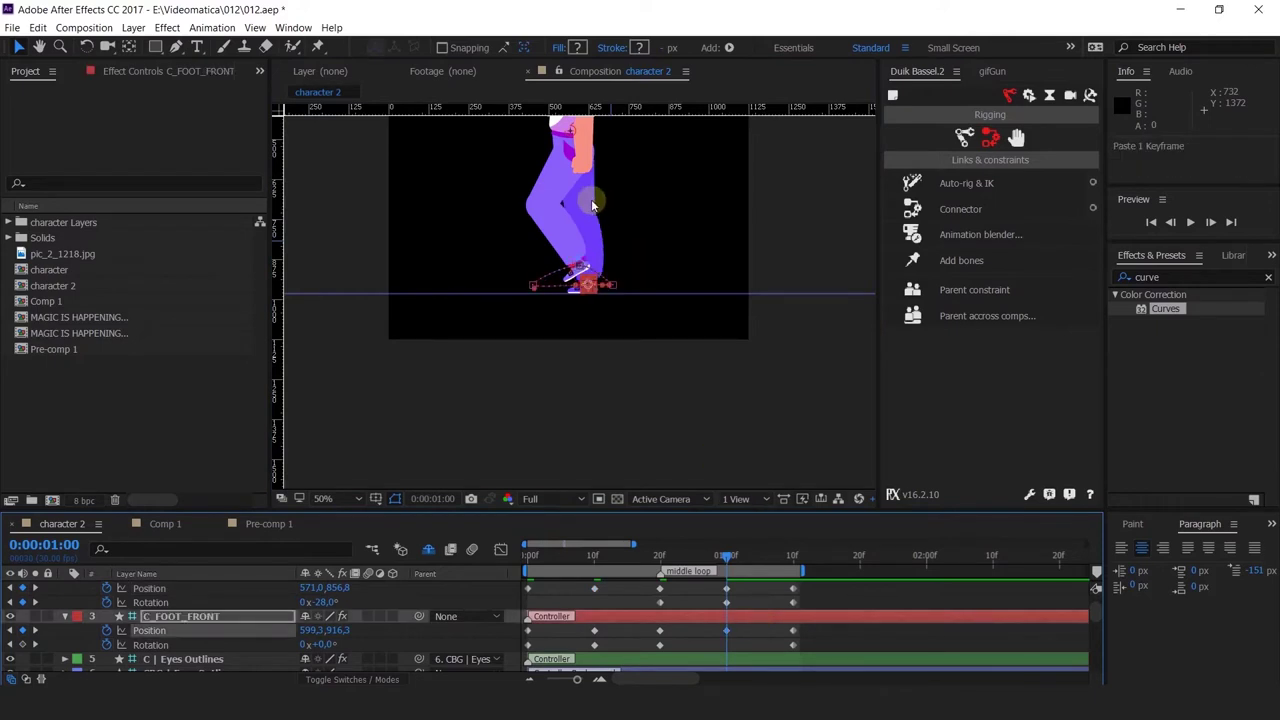
Nudge the PELVIS Position keyframes at frames 10 and 15, 0:00:01:00 and 0:00:01:05 vertically together, giving 553.1, 515.2 at frame 10.
drag(592, 558, 594, 560)
key(space)
drag(625, 246, 620, 319)
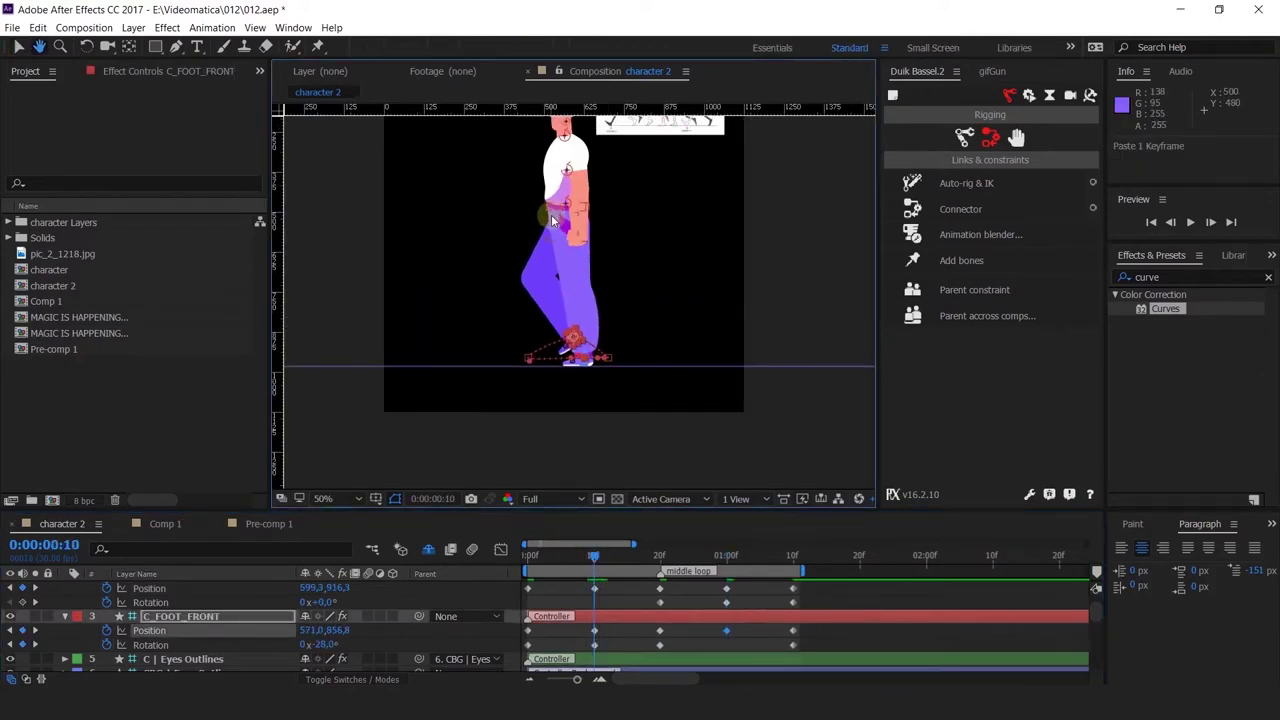
click(554, 222)
scroll(700, 624, down, 5)
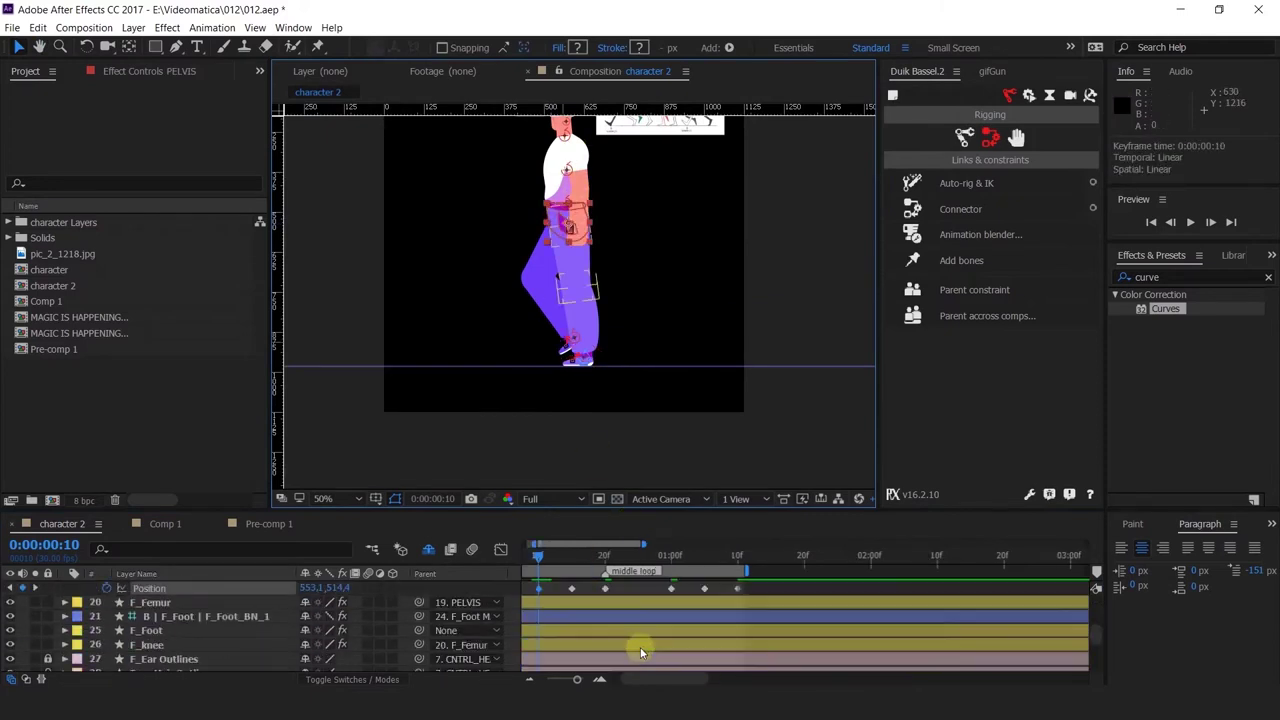
scroll(641, 652, up, 2)
drag(626, 632, 680, 632)
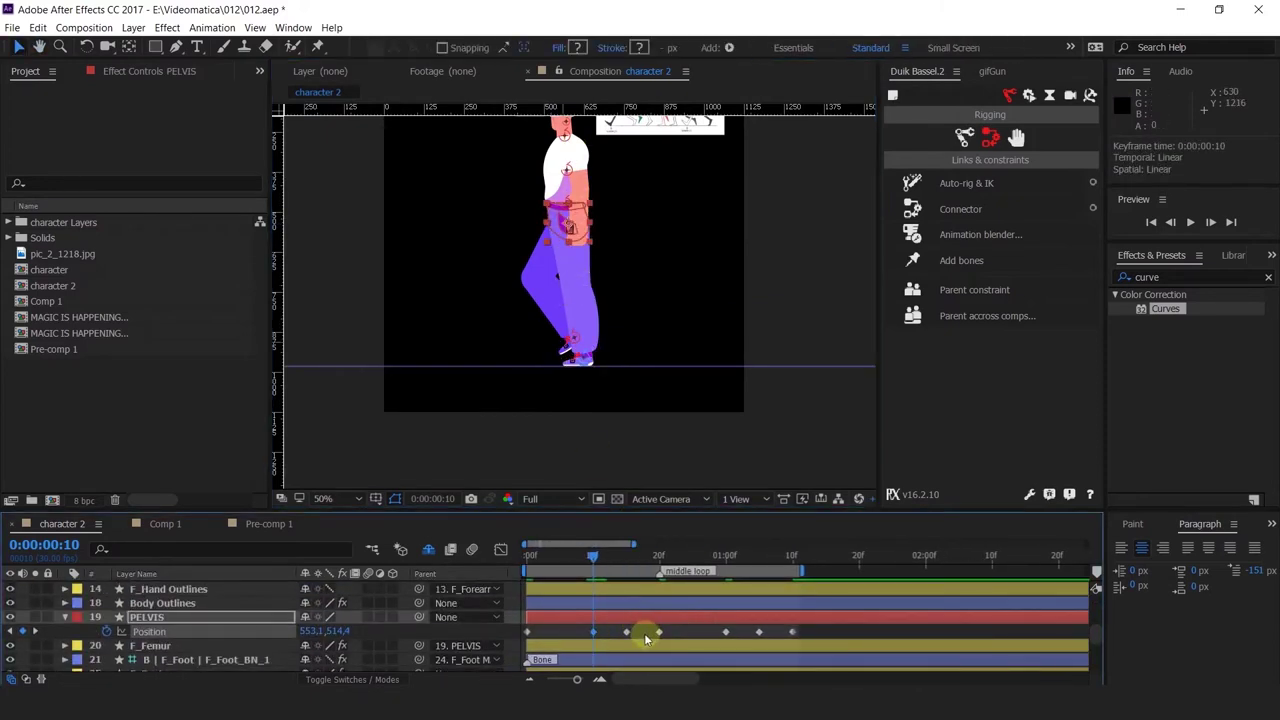
drag(767, 630, 720, 650)
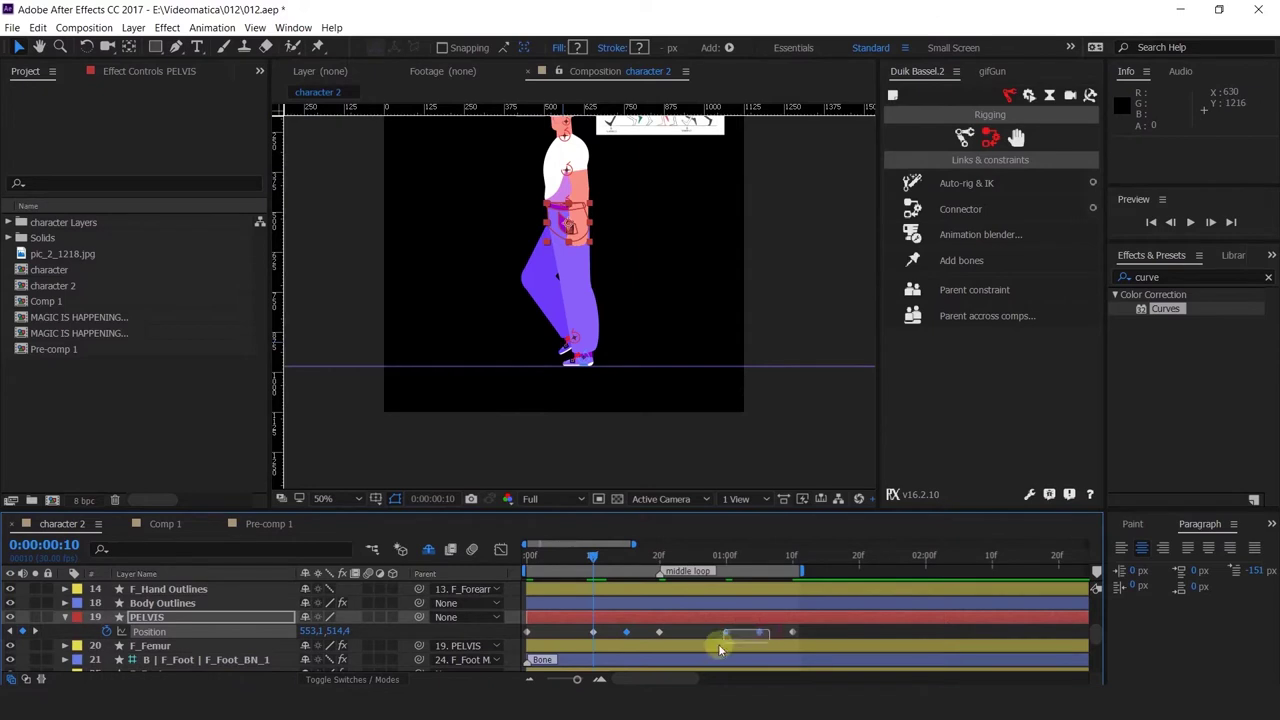
drag(563, 648, 563, 648)
scroll(559, 216, up, 2)
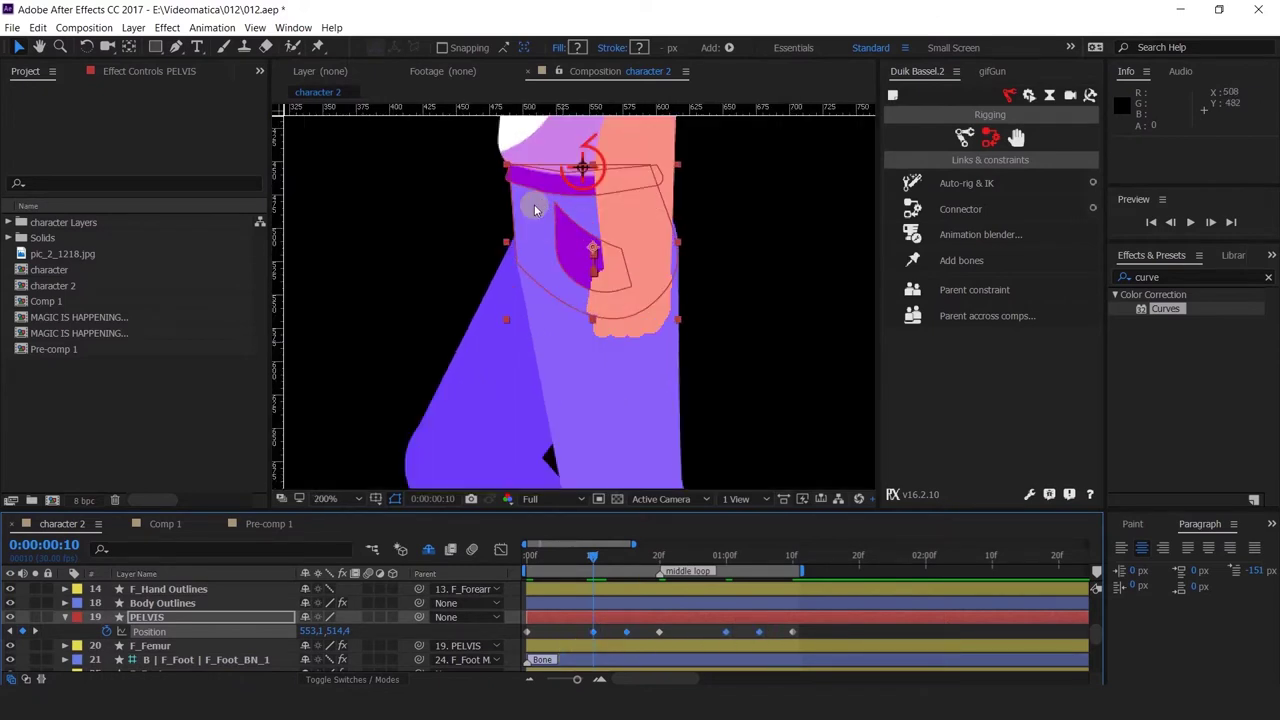
scroll(654, 357, down, 1)
drag(669, 371, 626, 274)
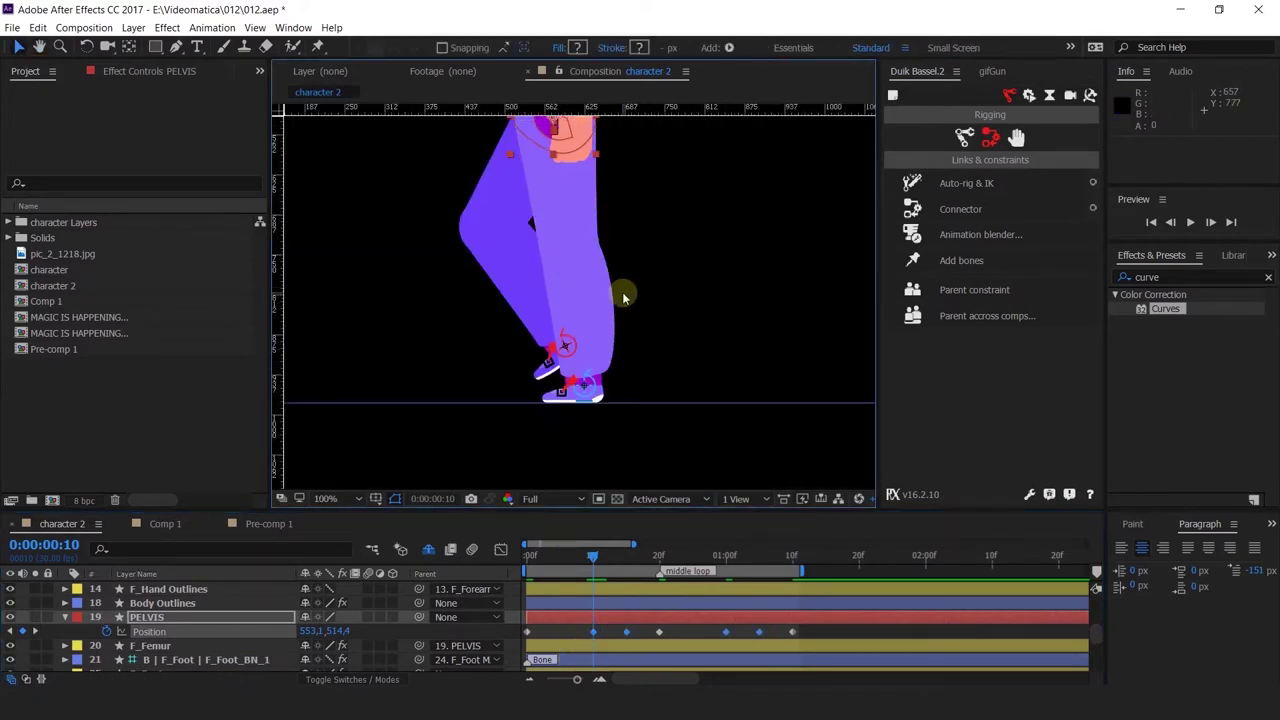
key(Down)
key(Down)
key(Up)
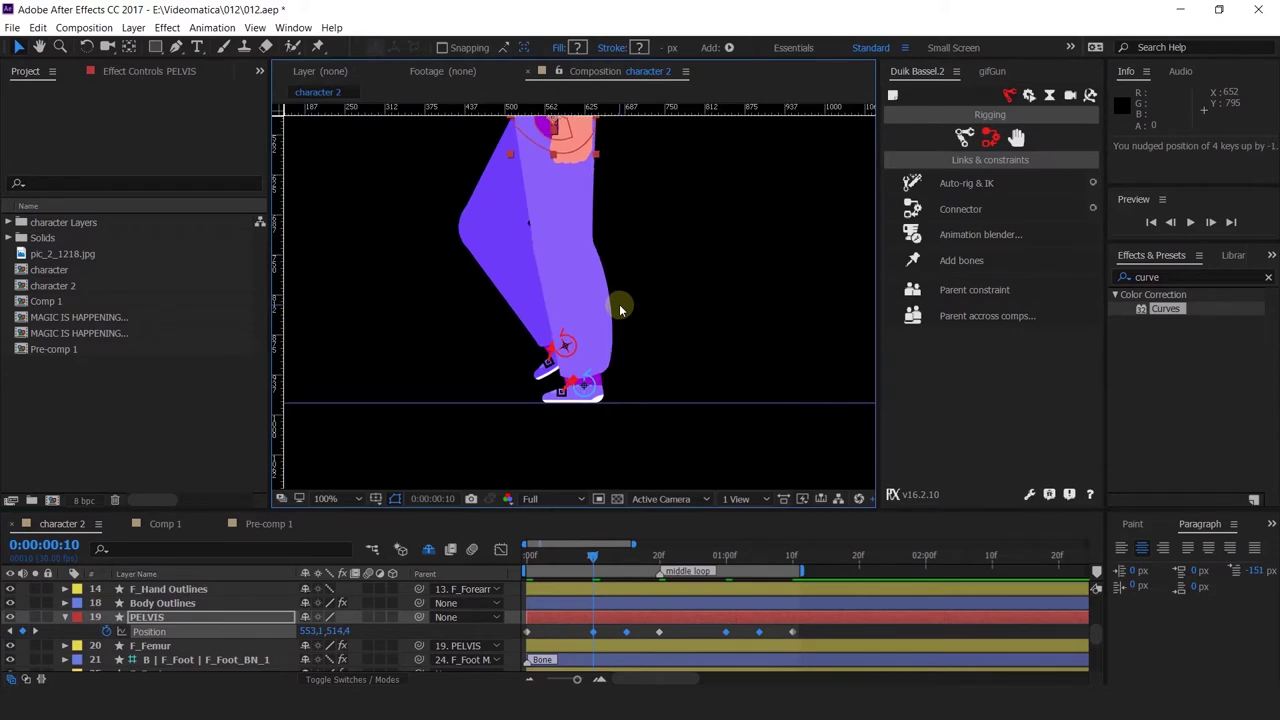
key(Down)
key(Up)
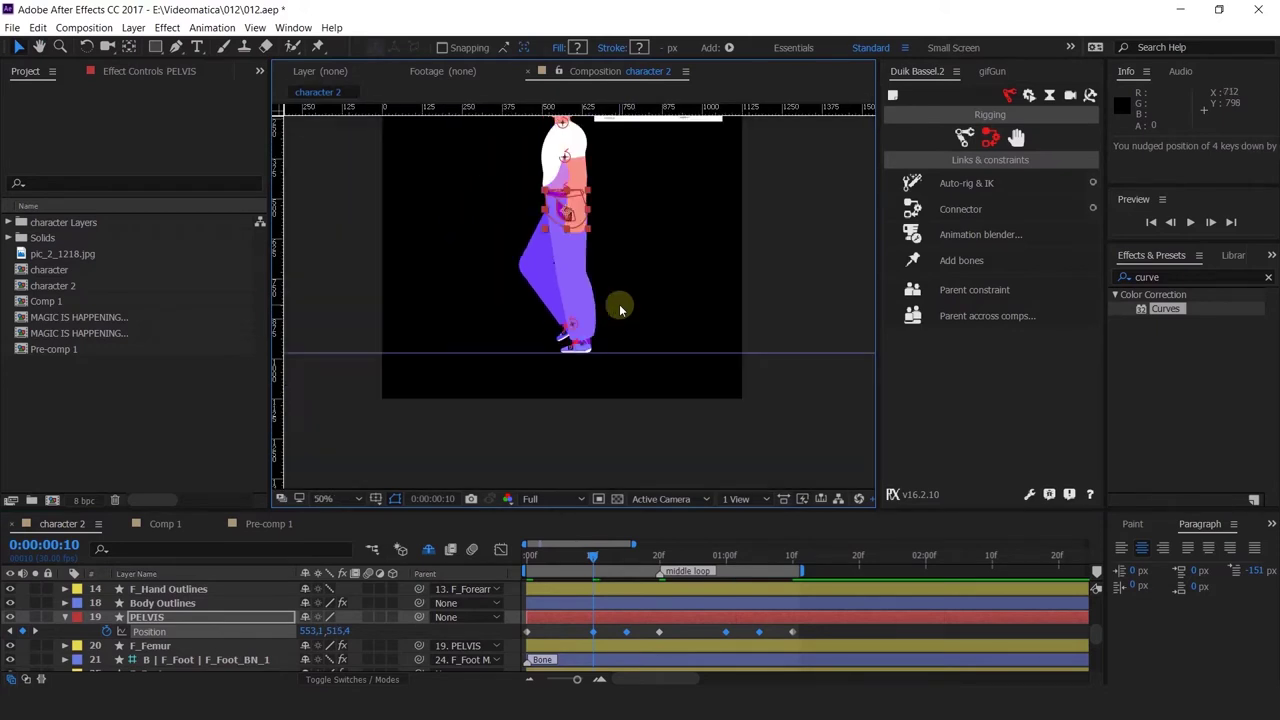
scroll(619, 309, up, 2)
scroll(619, 309, down, 2)
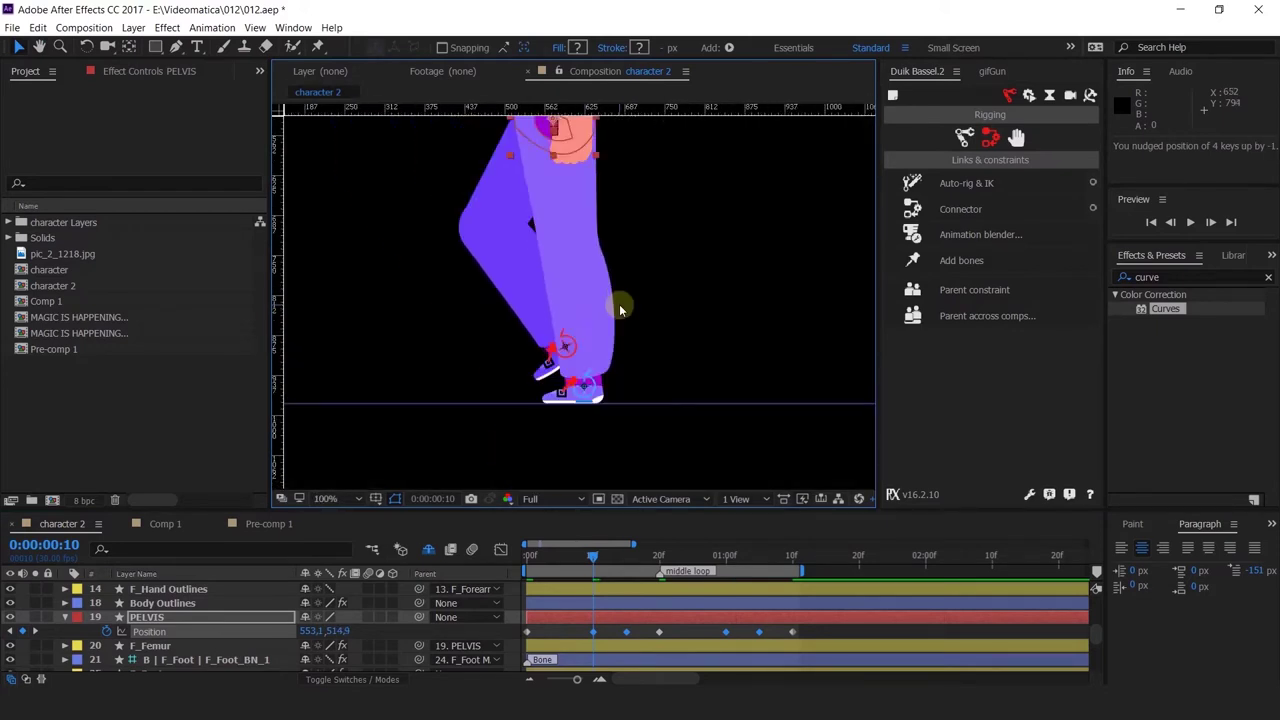
key(Down)
scroll(619, 309, up, 2)
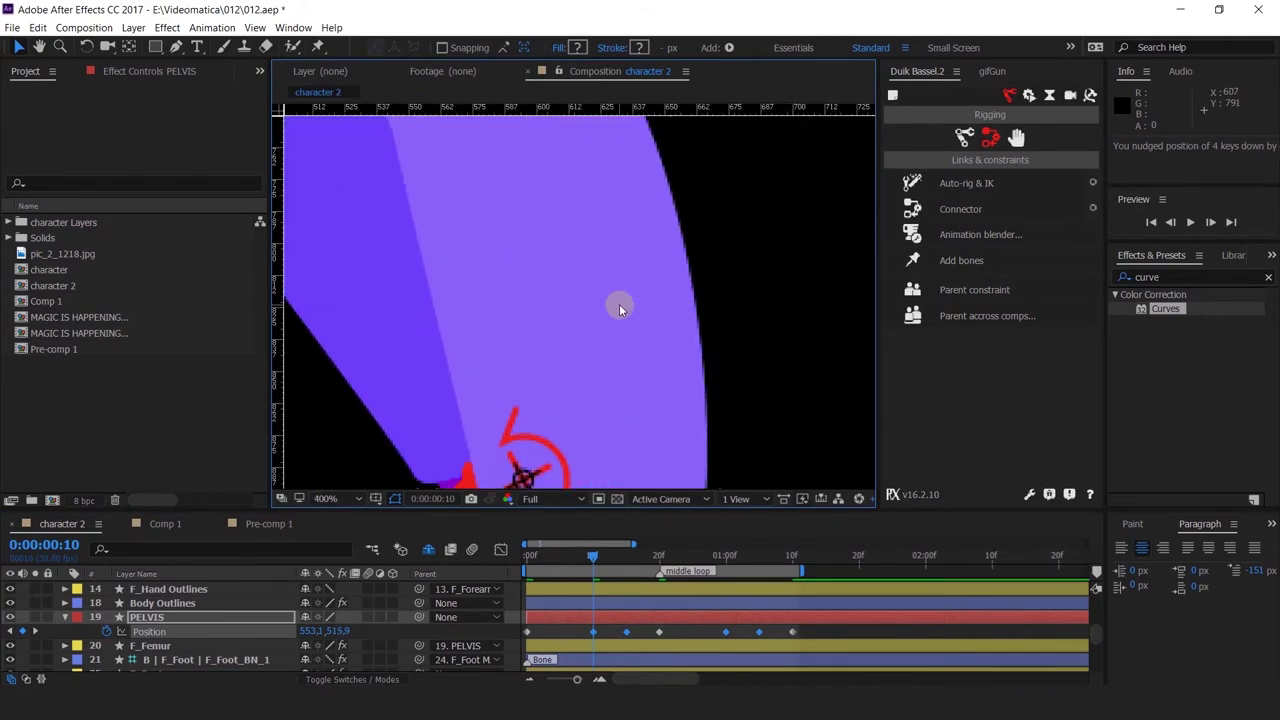
key(Up)
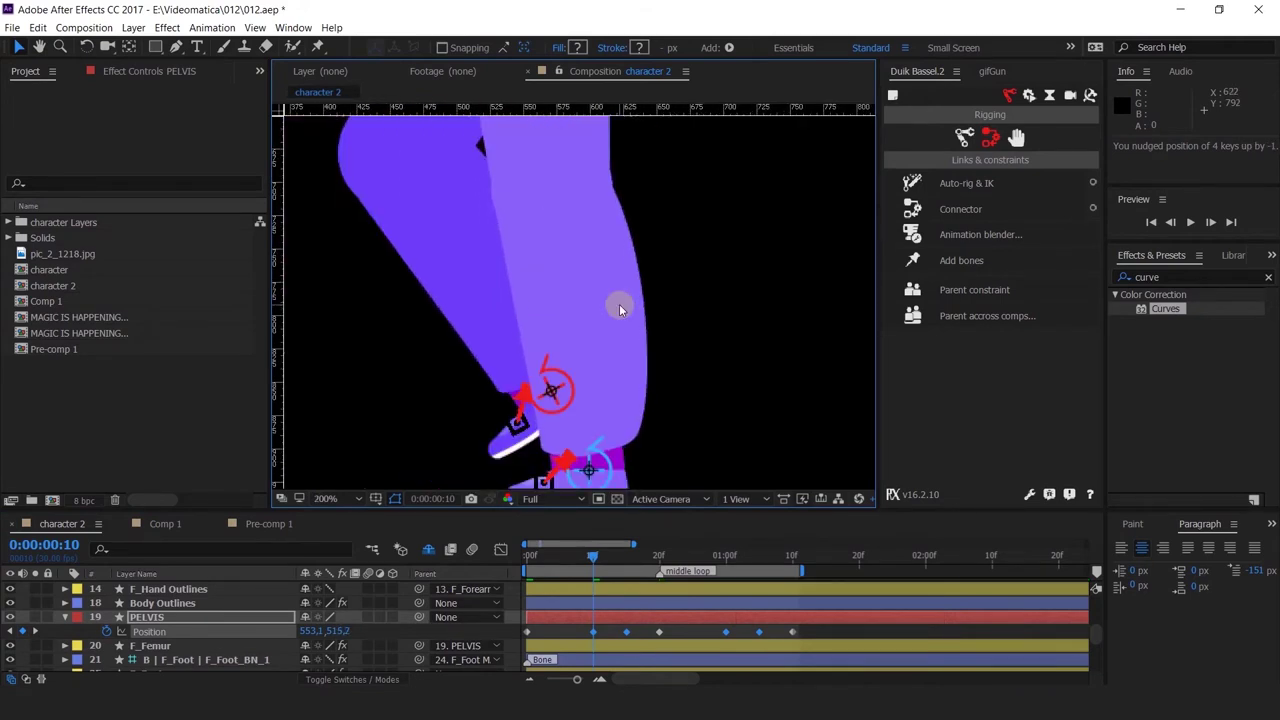
scroll(619, 309, down, 2)
Play the walk cycle from frame 0 to review the pelvis and leg motion, then return to frame 0.
drag(544, 557, 460, 563)
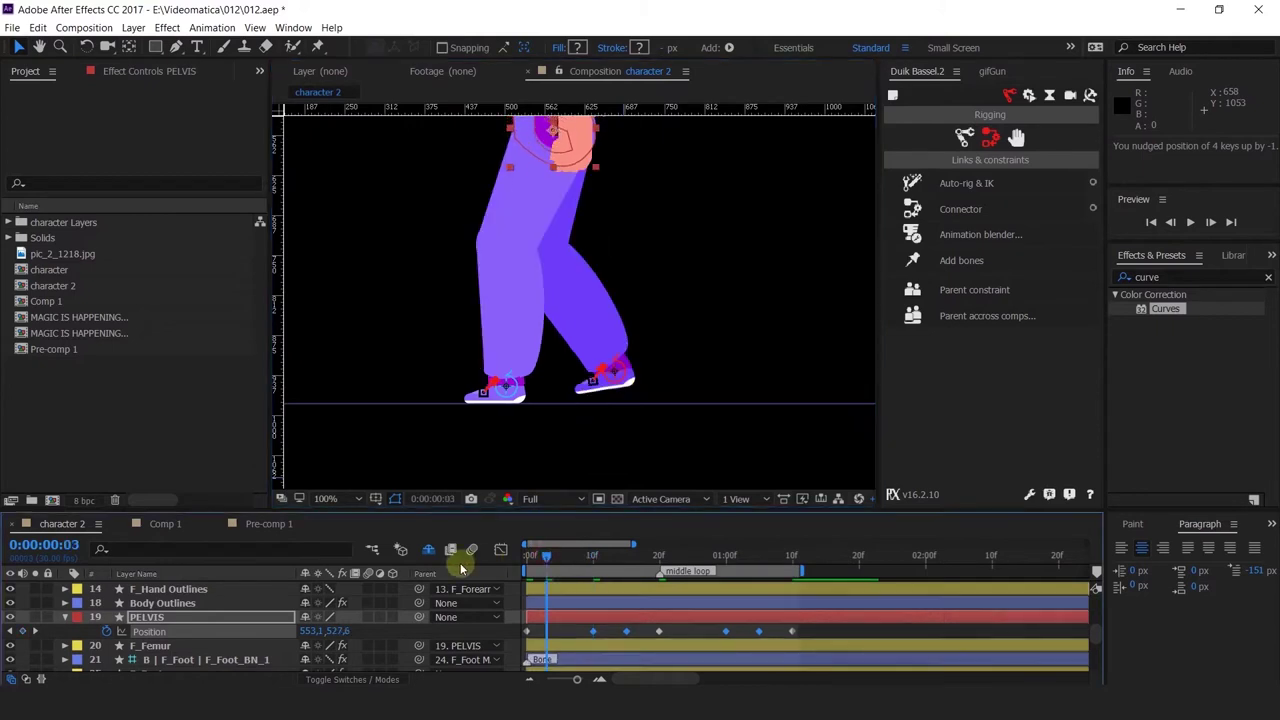
click(550, 634)
scroll(602, 351, down, 1)
key(space)
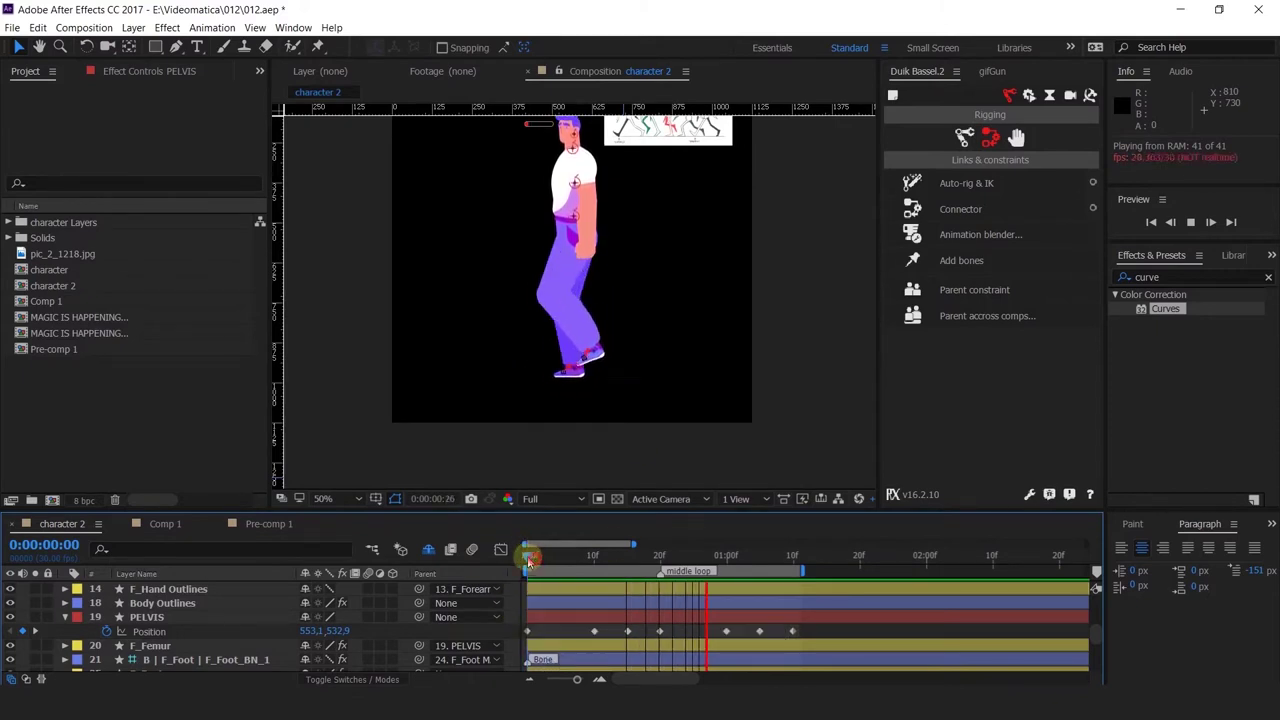
drag(528, 555, 446, 568)
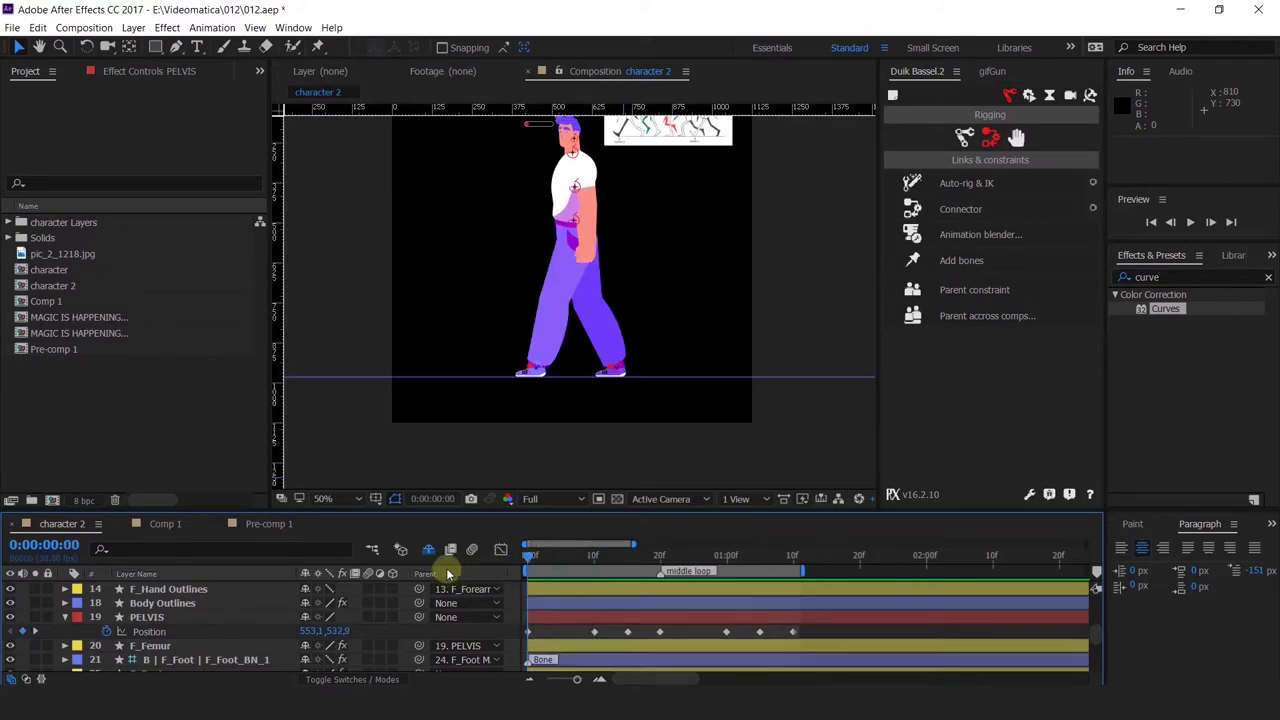
Move the C_FOOT_FRONT controller horizontally at frame 0 so its Position keyframe is 680.7, 916.3.
click(620, 372)
scroll(620, 373, up, 2)
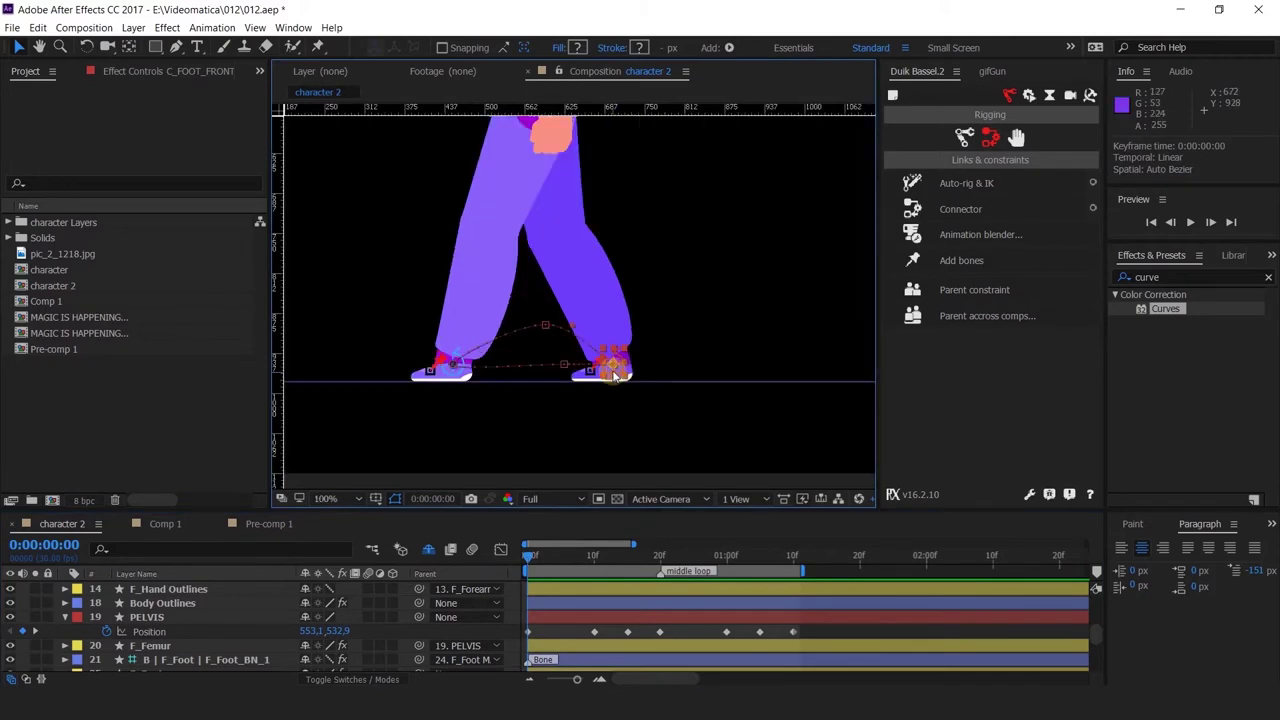
scroll(616, 374, up, 3)
drag(636, 368, 643, 368)
scroll(642, 366, down, 1)
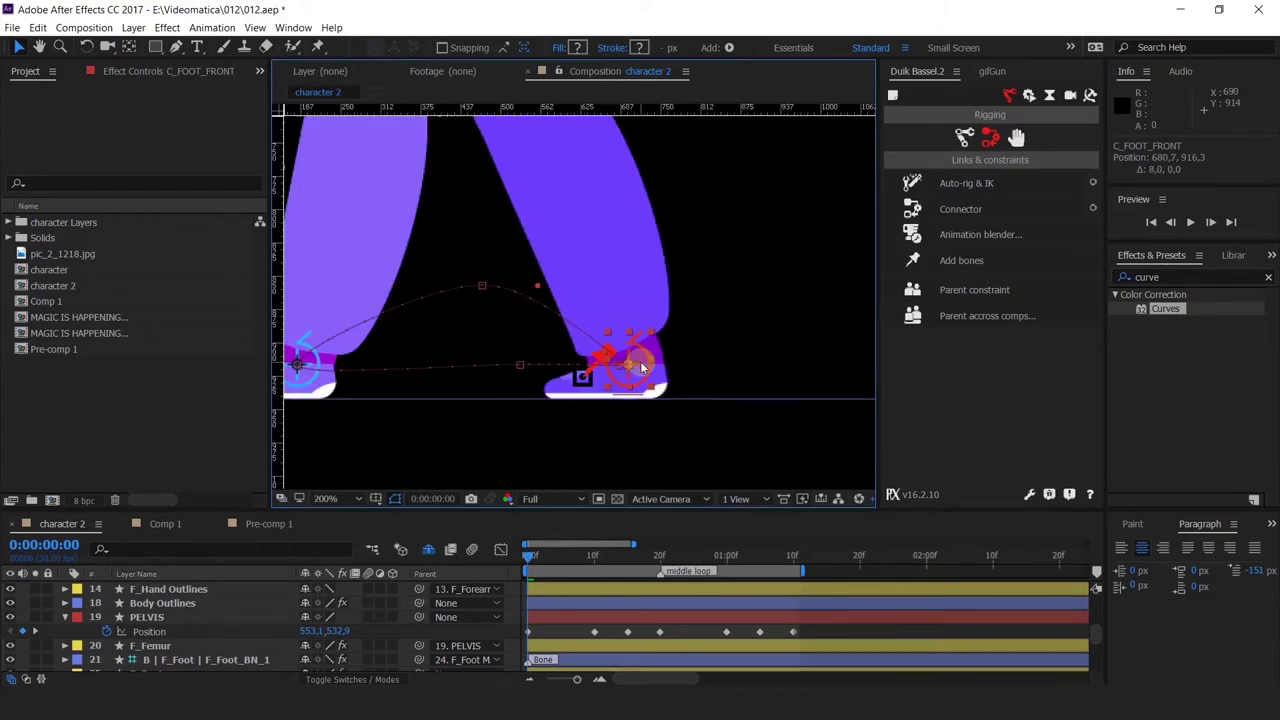
scroll(642, 368, down, 3)
scroll(643, 369, up, 2)
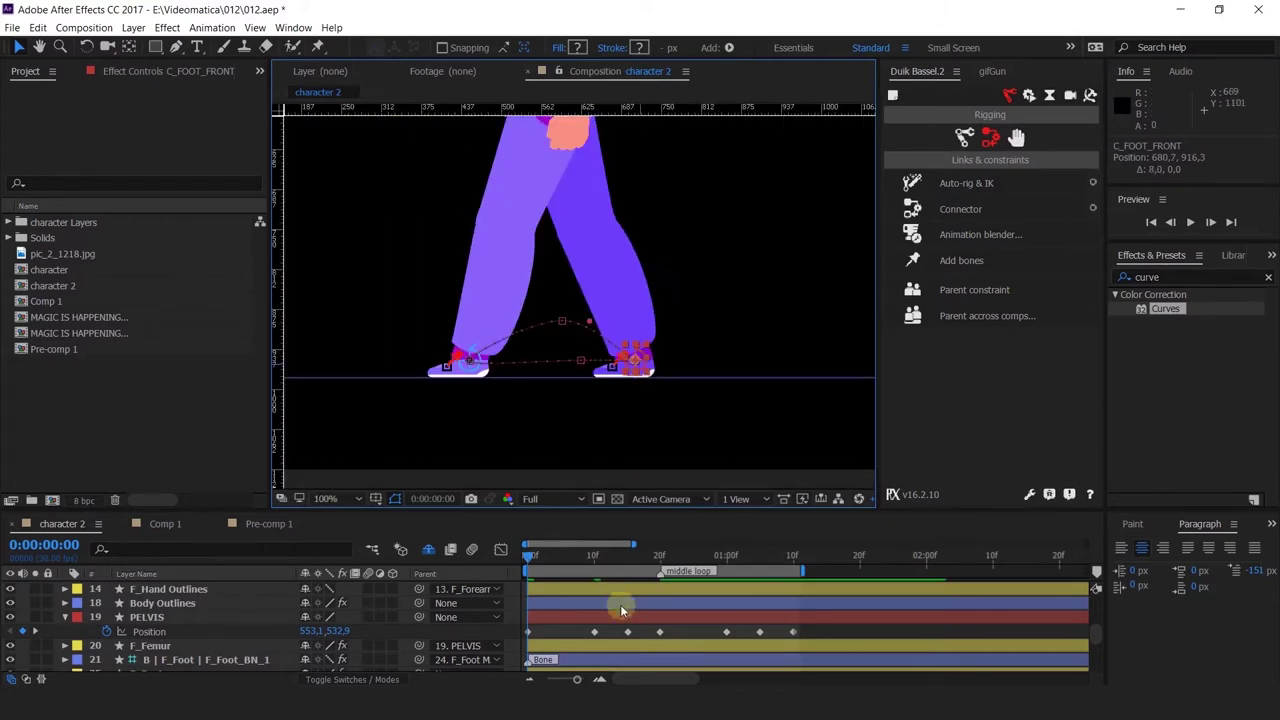
Copy the frame 0 Position keyframe of C_FOOT_FRONT to C_FOOT BACK at frame 20, placing it at 680.7, 916.3.
scroll(620, 610, up, 6)
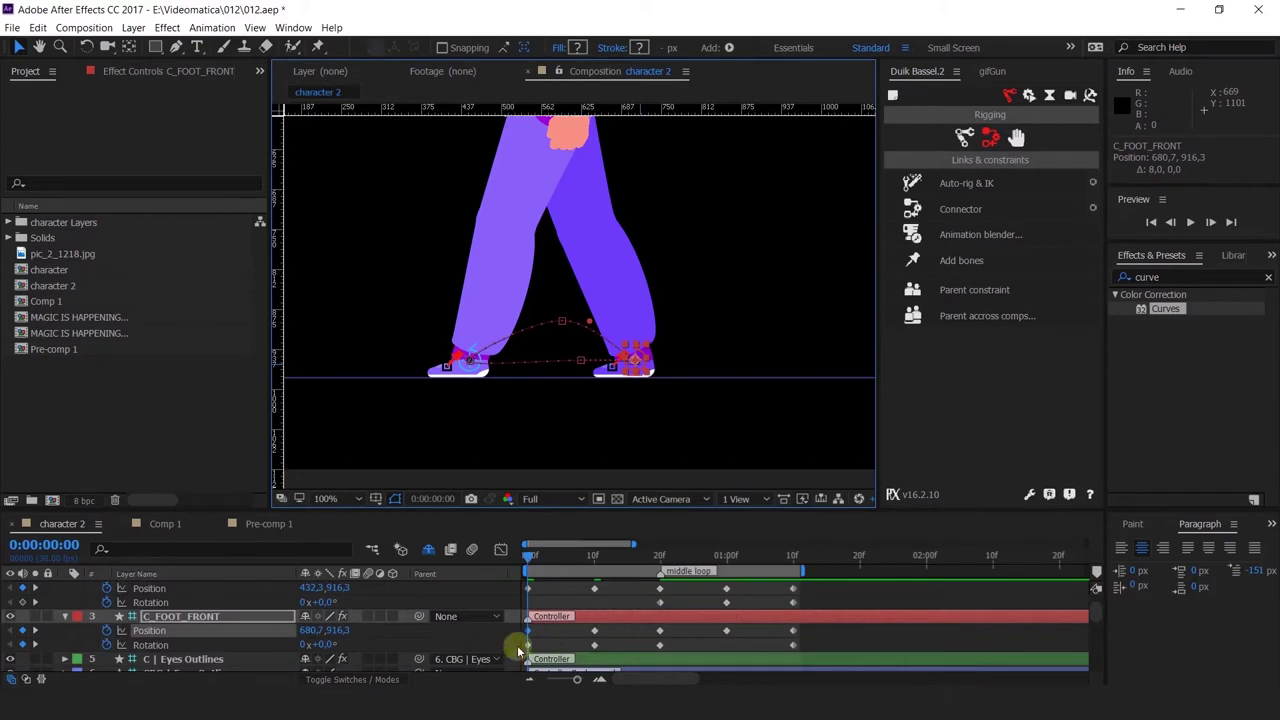
click(660, 558)
scroll(665, 600, up, 2)
click(680, 617)
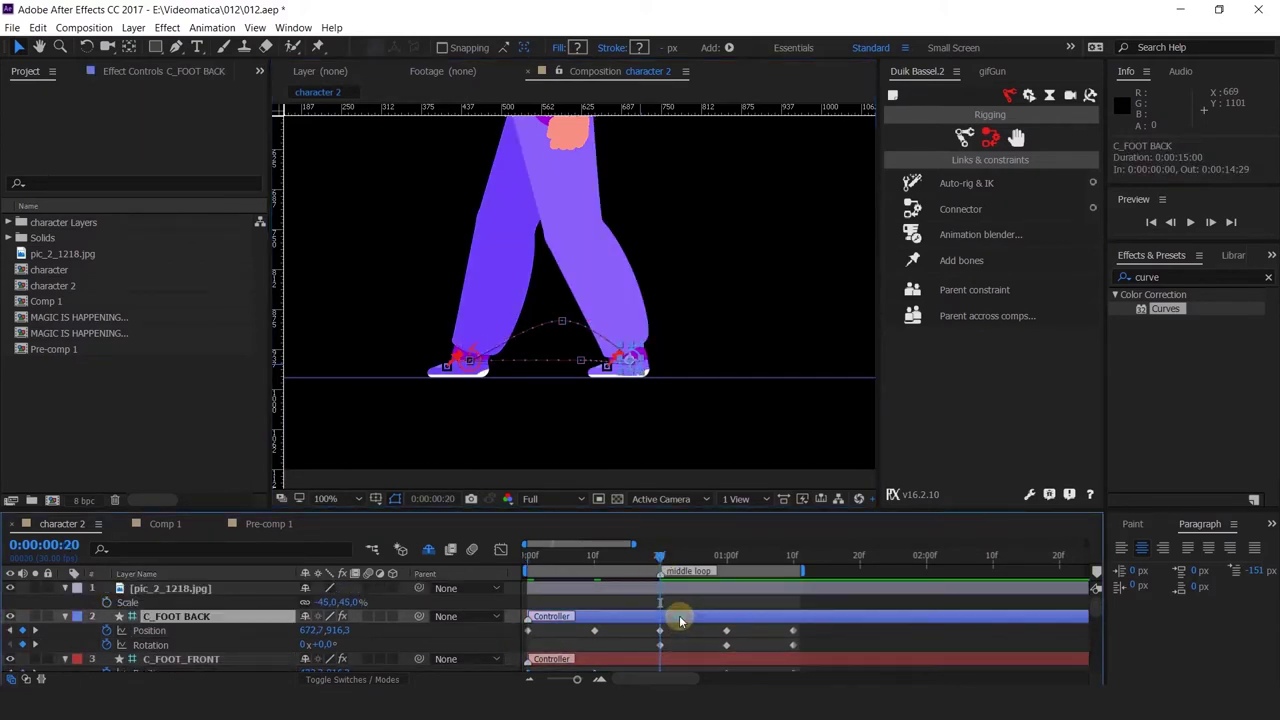
key(ctrl+v)
Paste the same Position keyframe onto C_FOOT_FRONT at 0:00:01:10, placing it at 680.7, 916.3.
scroll(679, 615, down, 3)
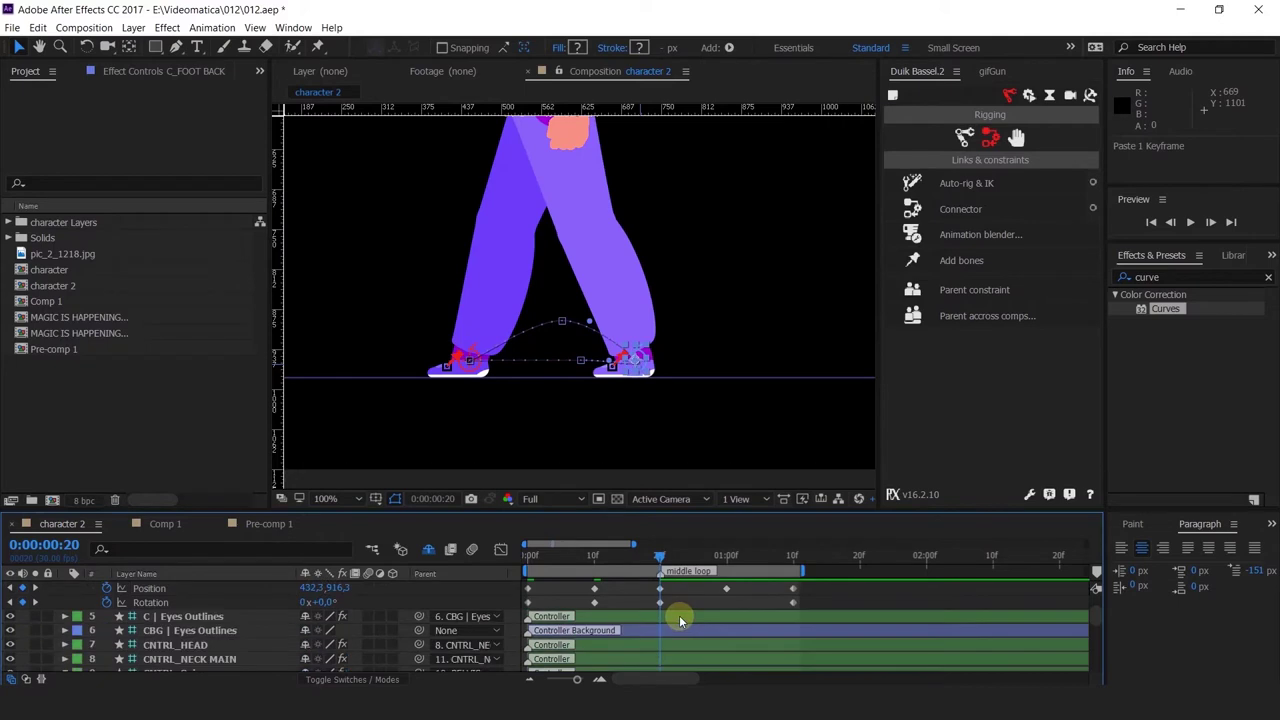
click(795, 560)
scroll(794, 616, up, 3)
click(804, 617)
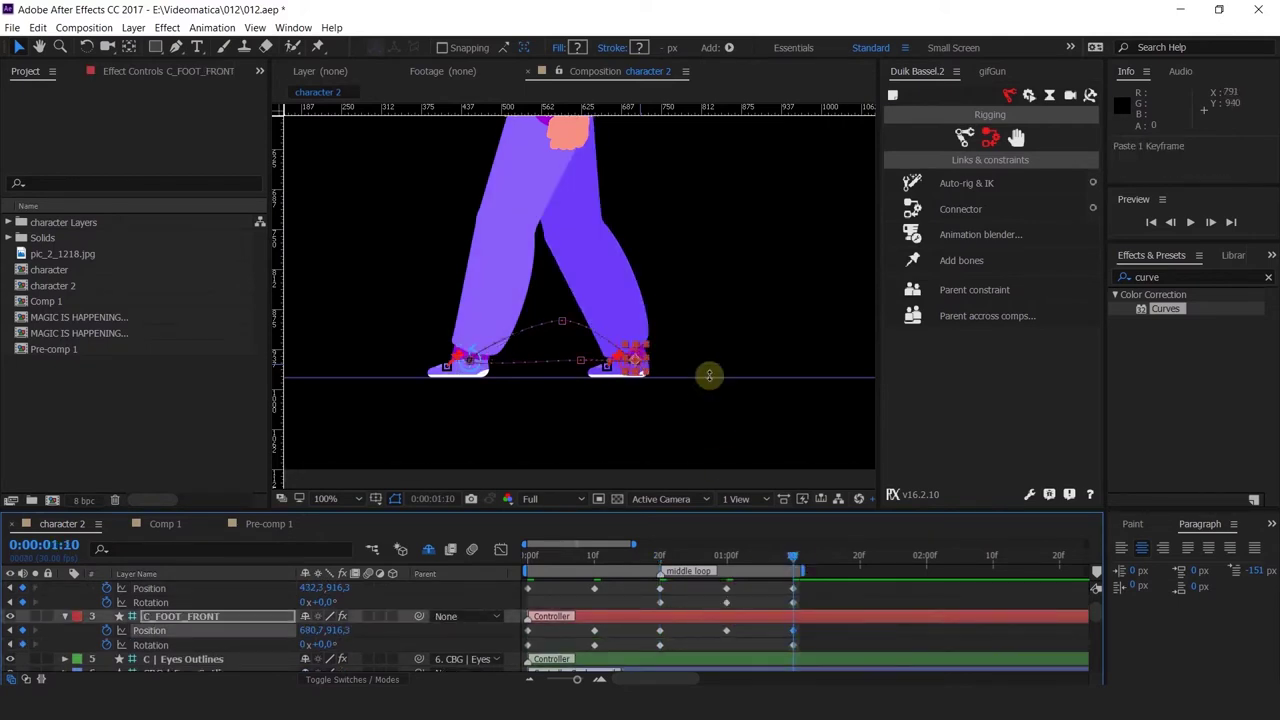
Play the looping walk cycle from frame 0 to review the foot motion, stopping at frame 10.
key(space)
scroll(709, 375, down, 2)
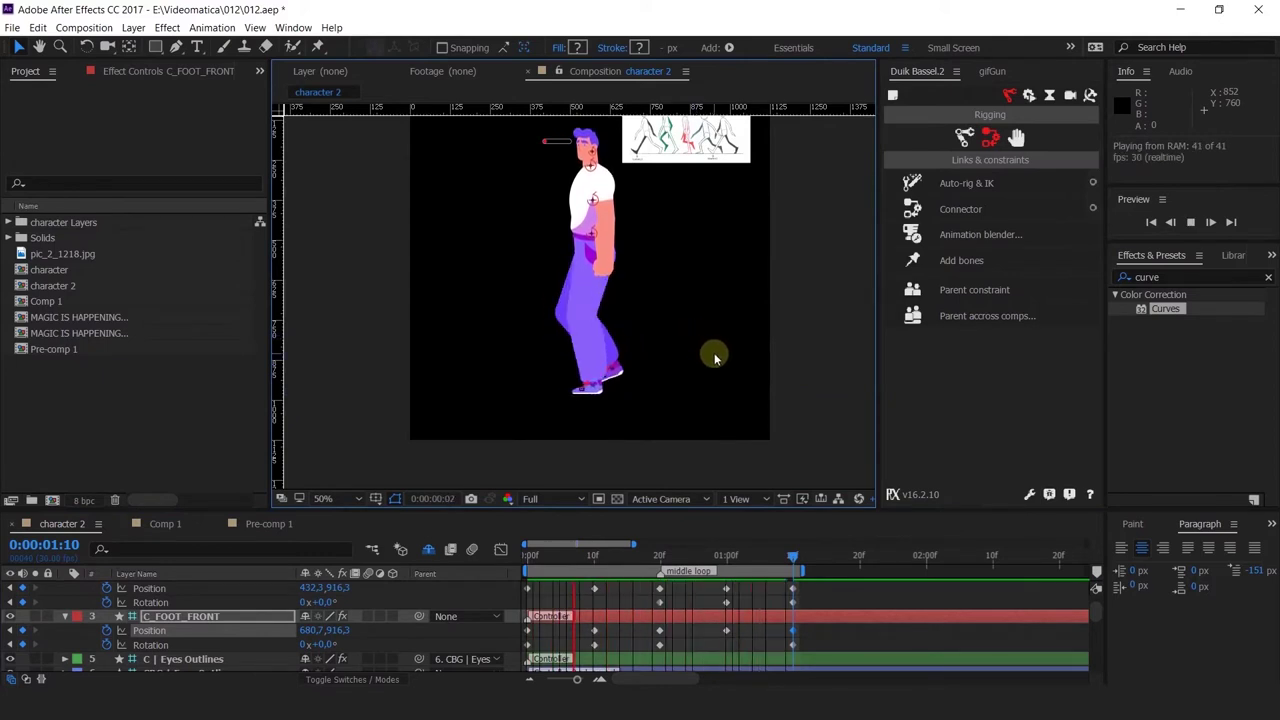
drag(527, 557, 668, 586)
key(space)
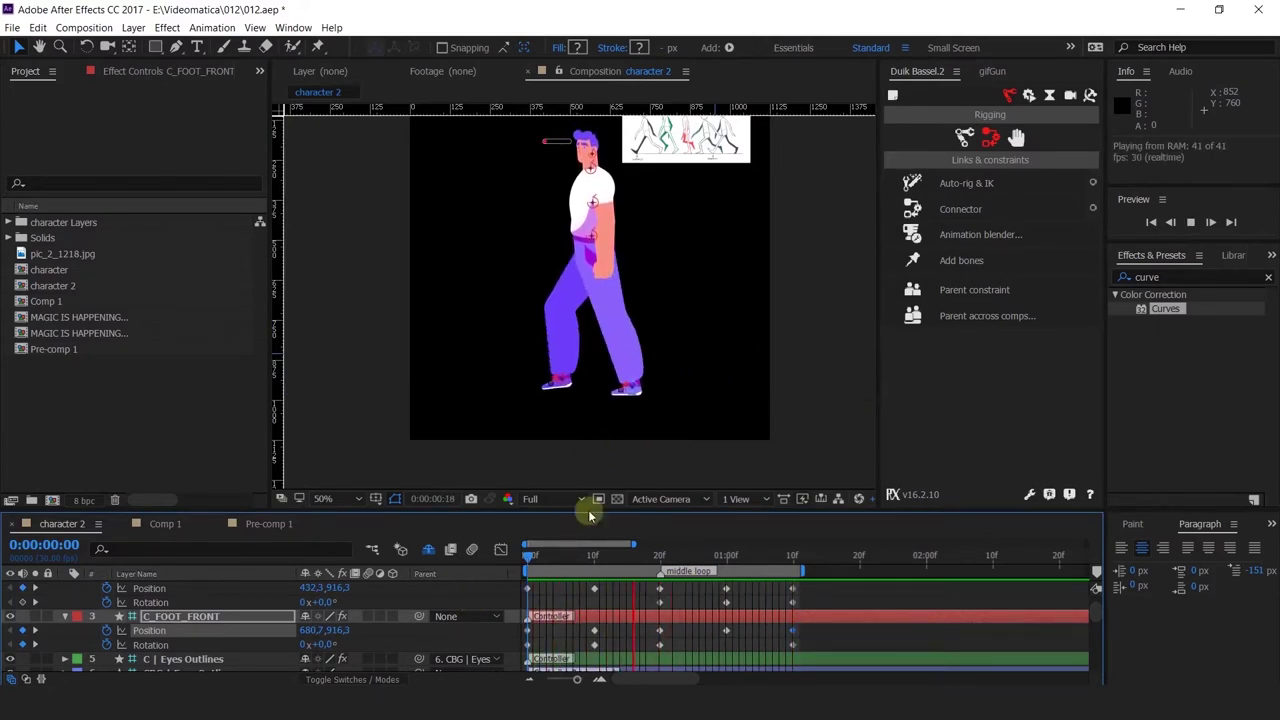
click(595, 561)
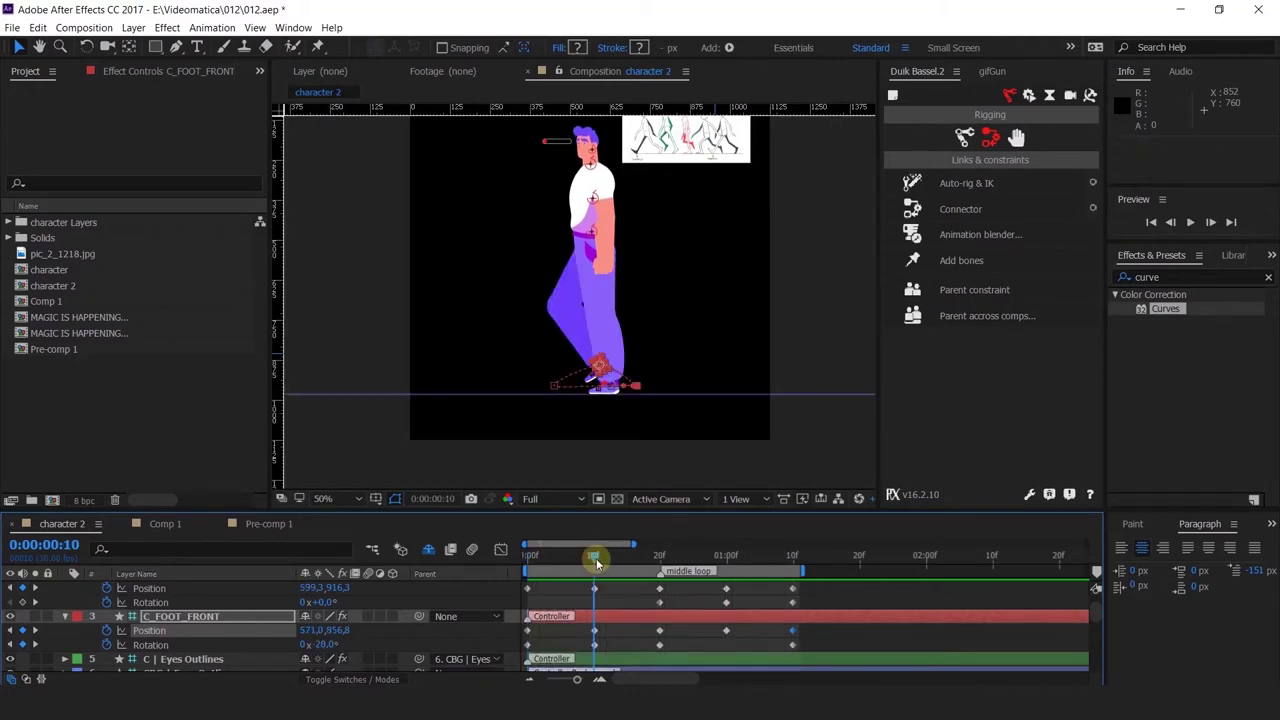
Convert the C_FOOT_FRONT motion path point for frame 20 into a linear corner with the Convert Vertex tool.
scroll(600, 417, up, 4)
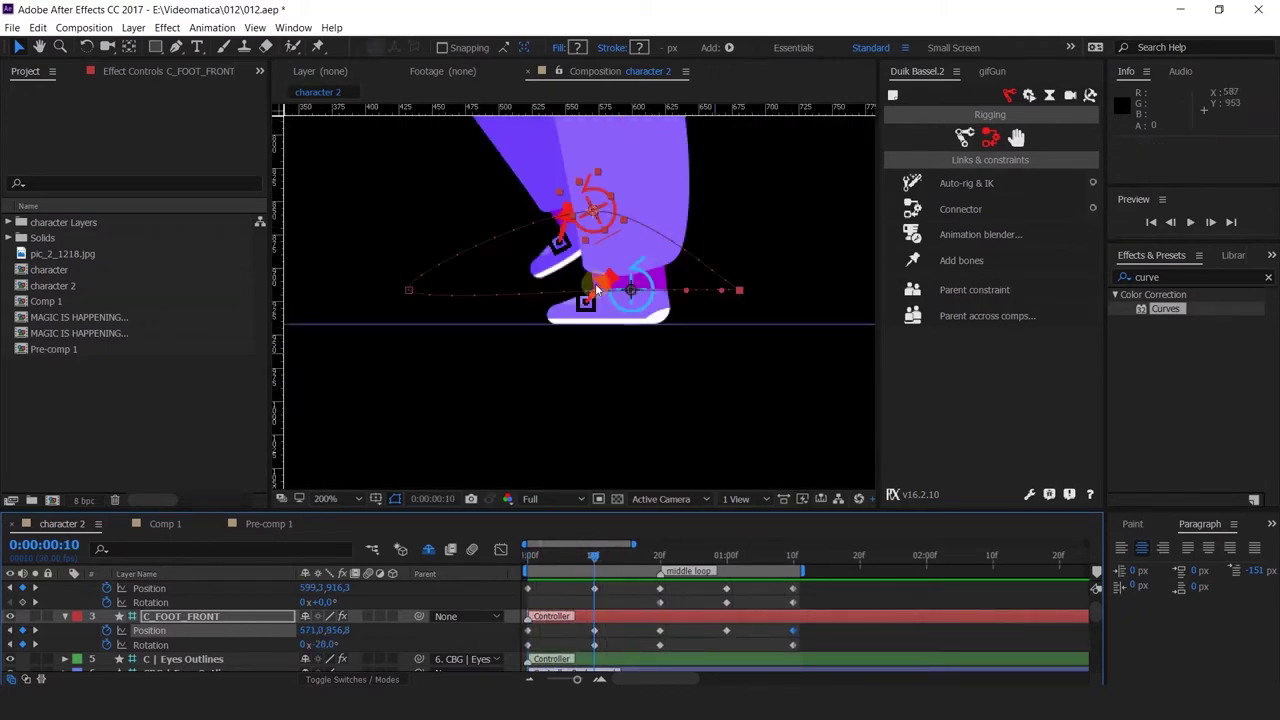
mouse_move(562, 561)
mouse_down()
mouse_move(523, 565)
mouse_move(570, 570)
mouse_up()
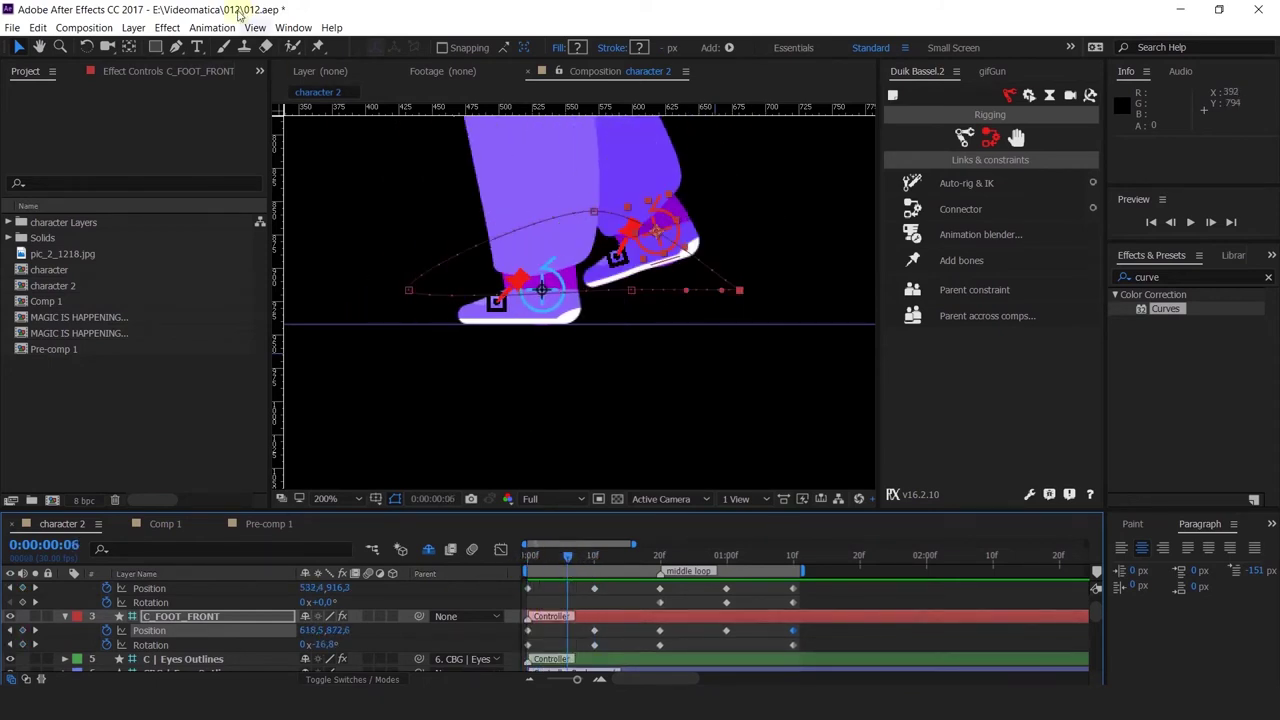
drag(176, 47, 220, 103)
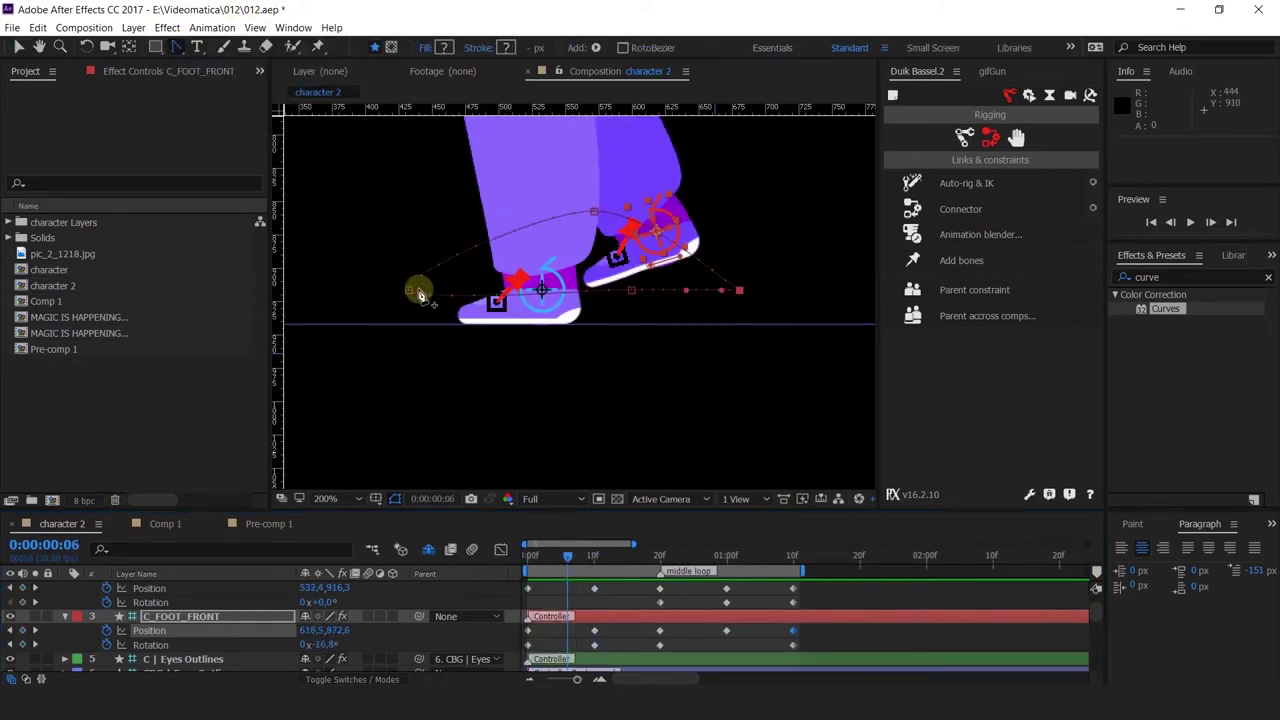
scroll(405, 305, up, 3)
scroll(405, 305, up, 2)
scroll(415, 275, down, 5)
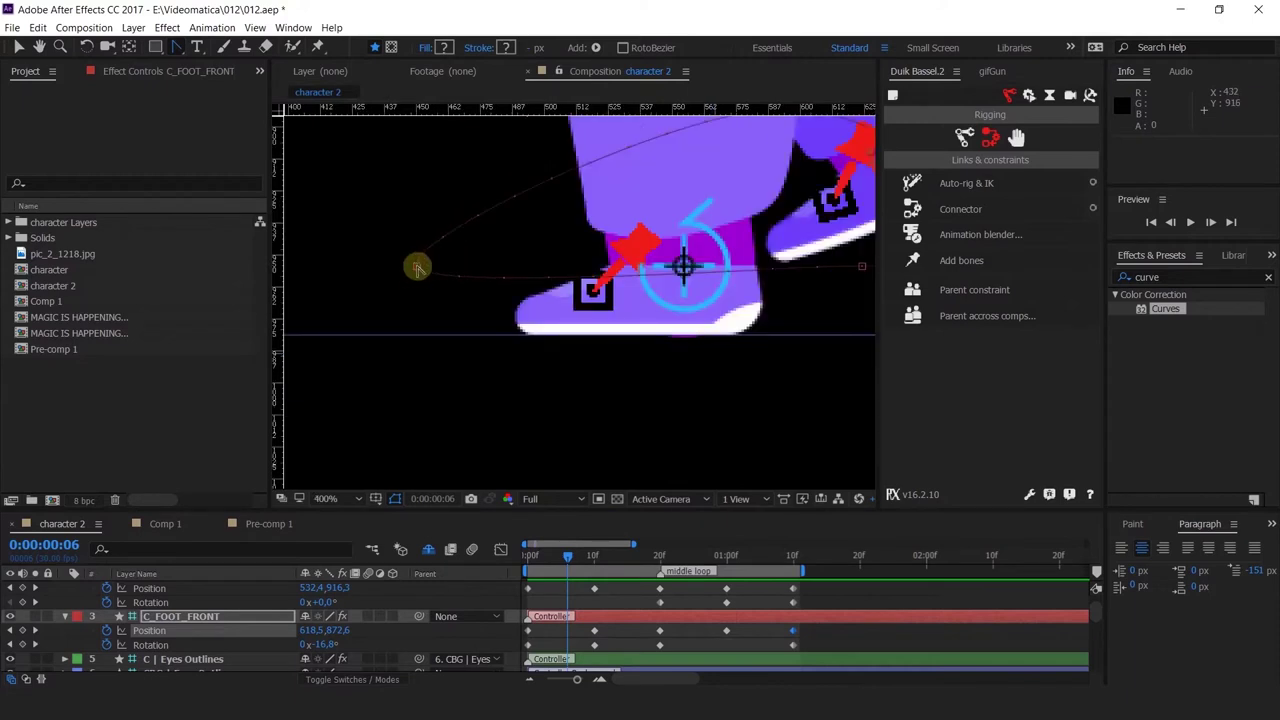
click(417, 267)
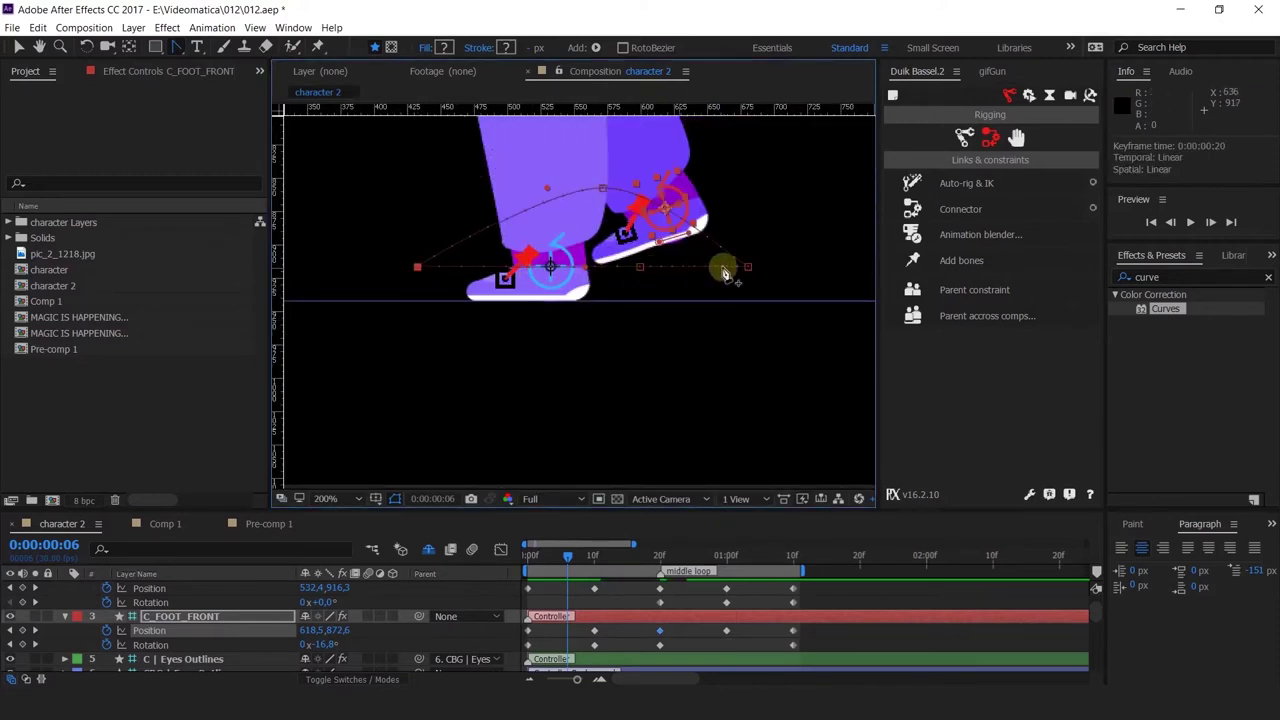
Convert the frame 20 point on the C_FOOT BACK motion path into a linear corner.
drag(597, 560, 627, 566)
scroll(623, 645, up, 2)
click(629, 617)
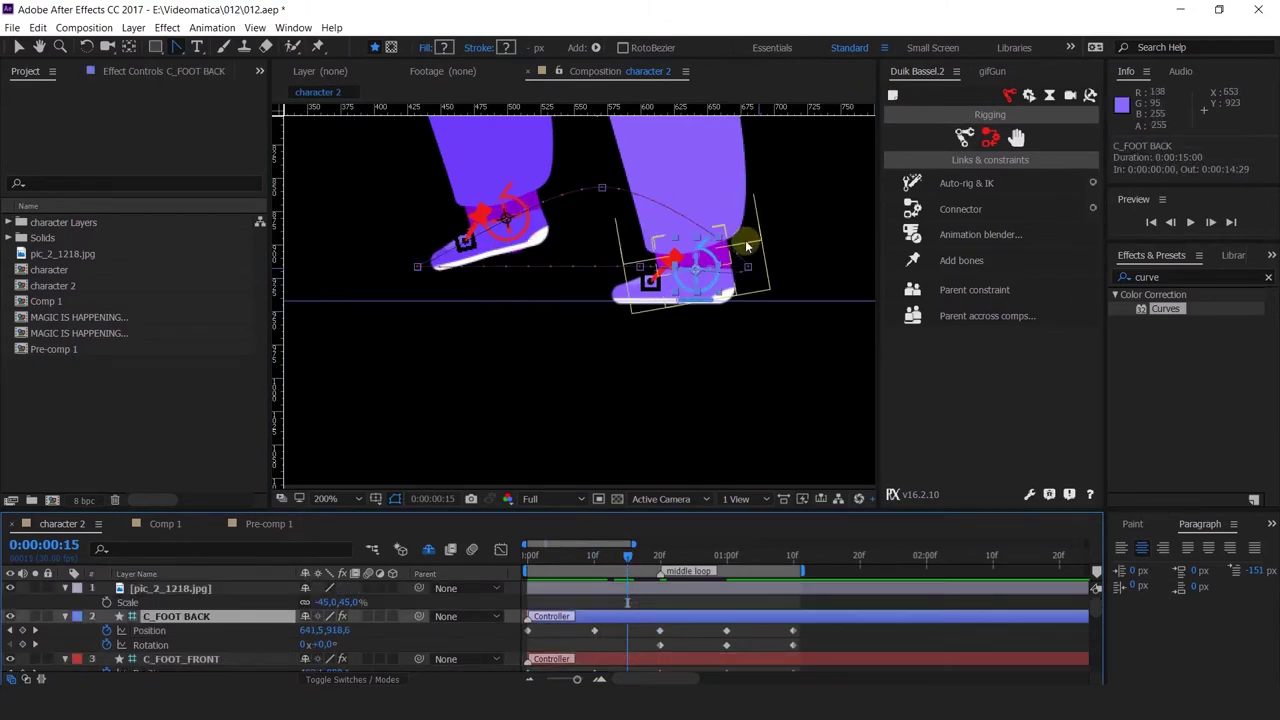
scroll(752, 271, up, 2)
click(748, 294)
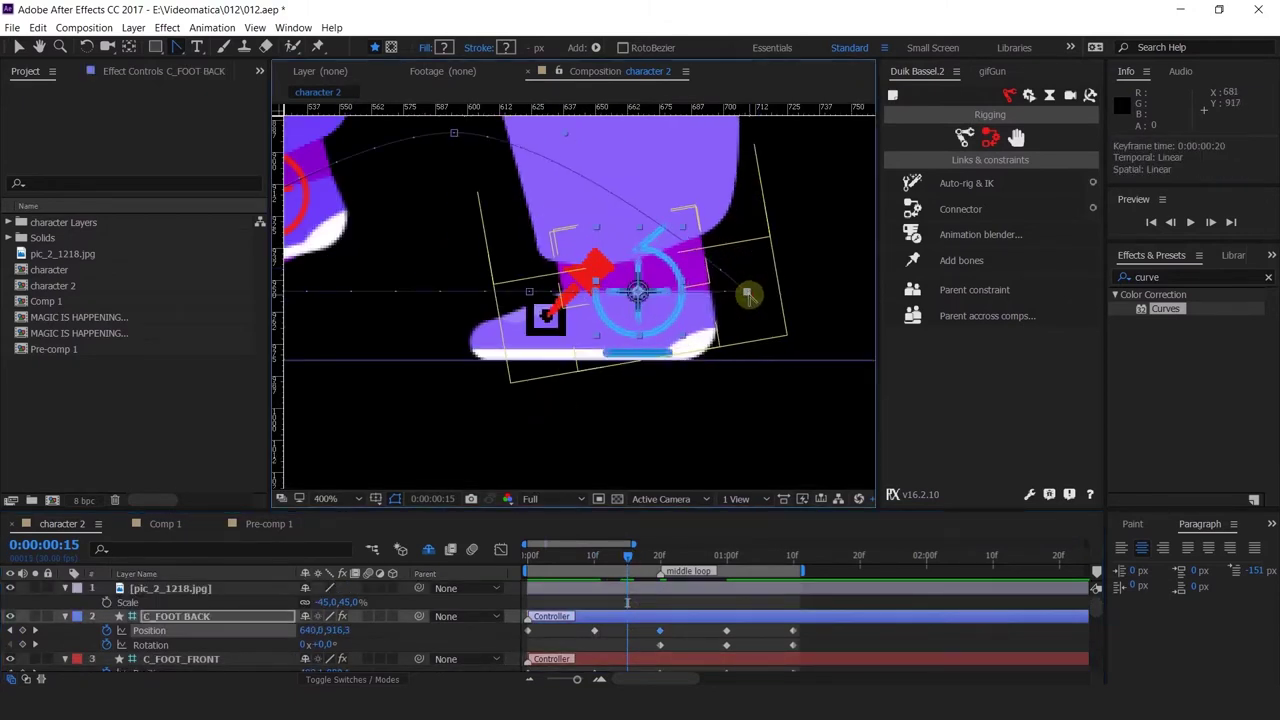
scroll(748, 294, down, 2)
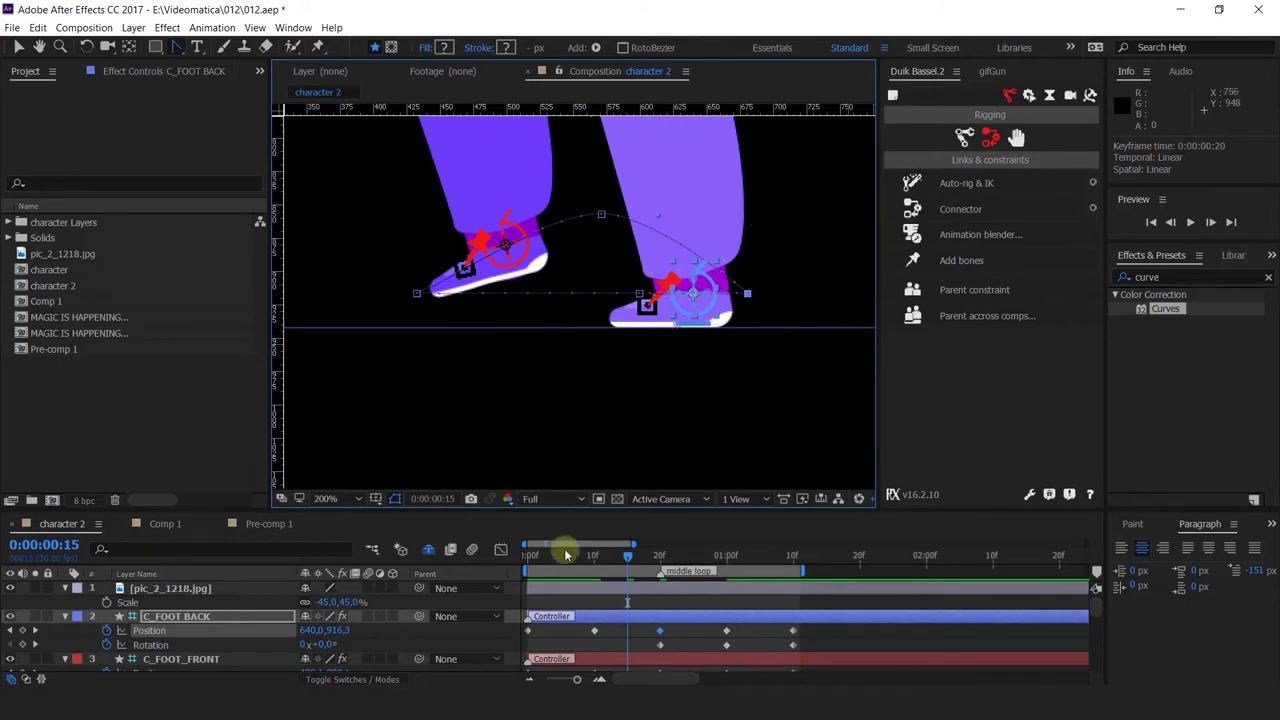
Play and scrub the walk cycle to examine both feet's movement along the ground, ending at frame 0.
drag(638, 560, 329, 602)
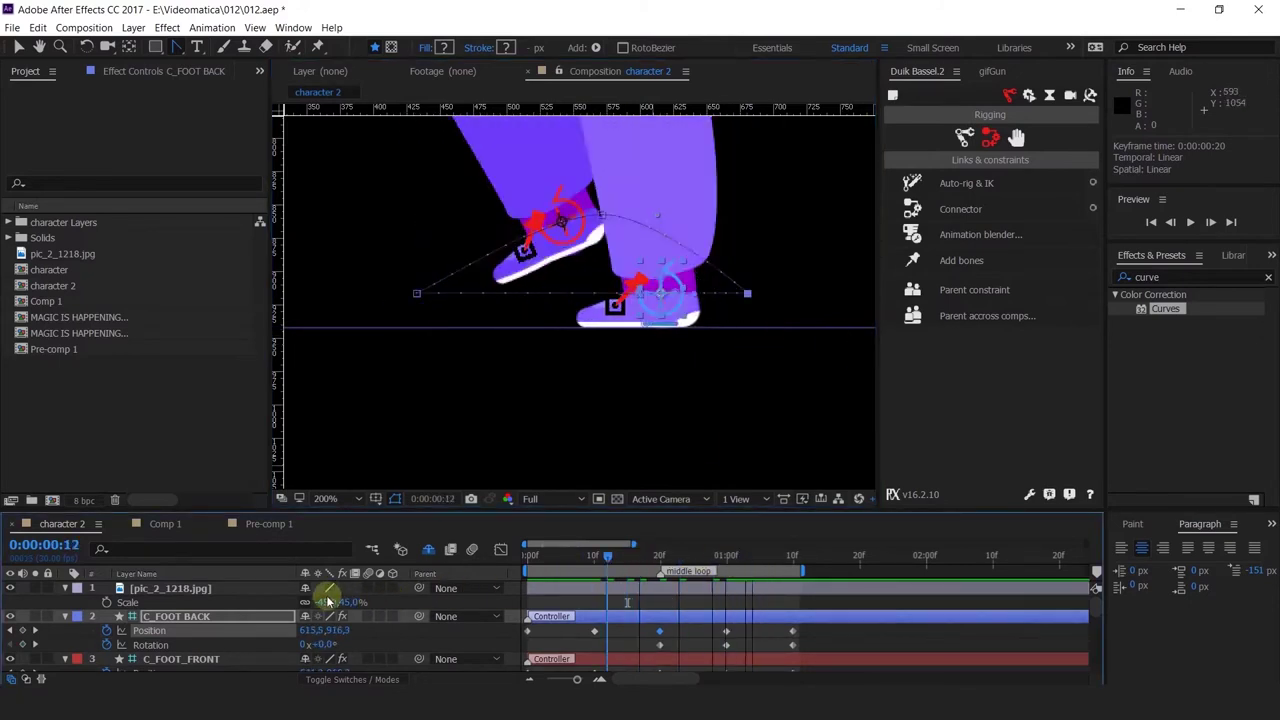
scroll(570, 295, down, 2)
key(space)
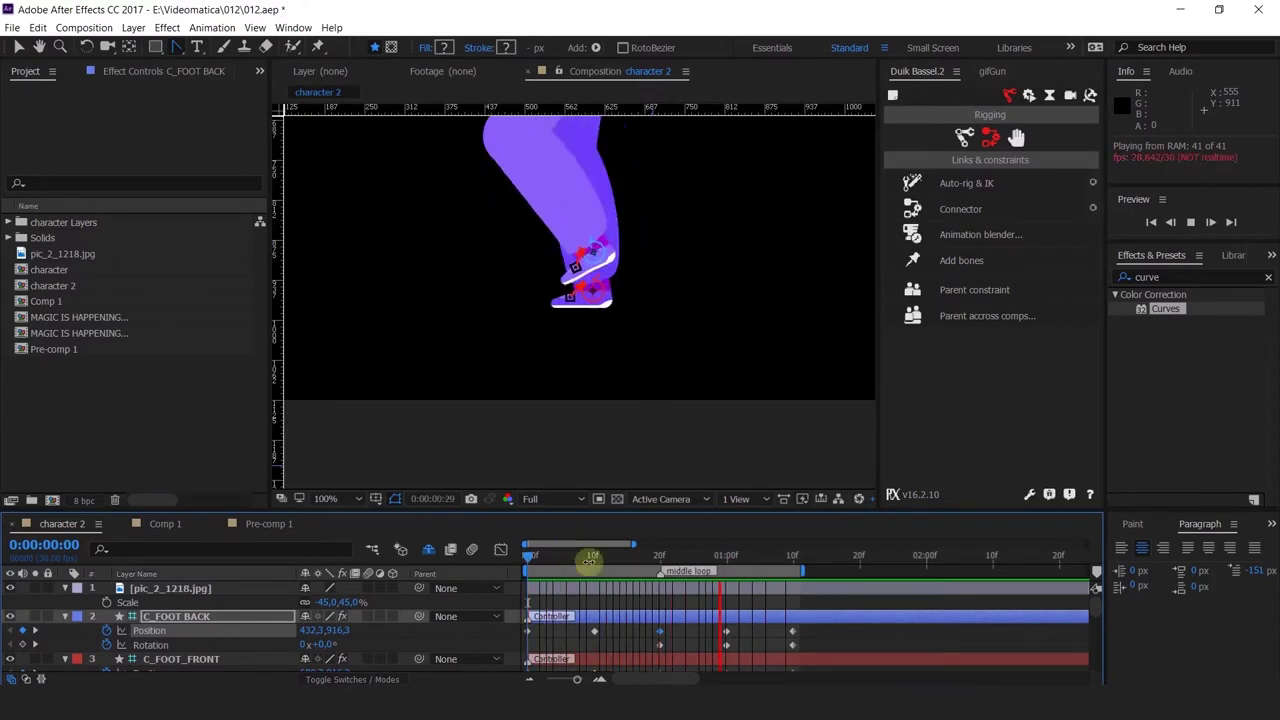
drag(596, 557, 666, 576)
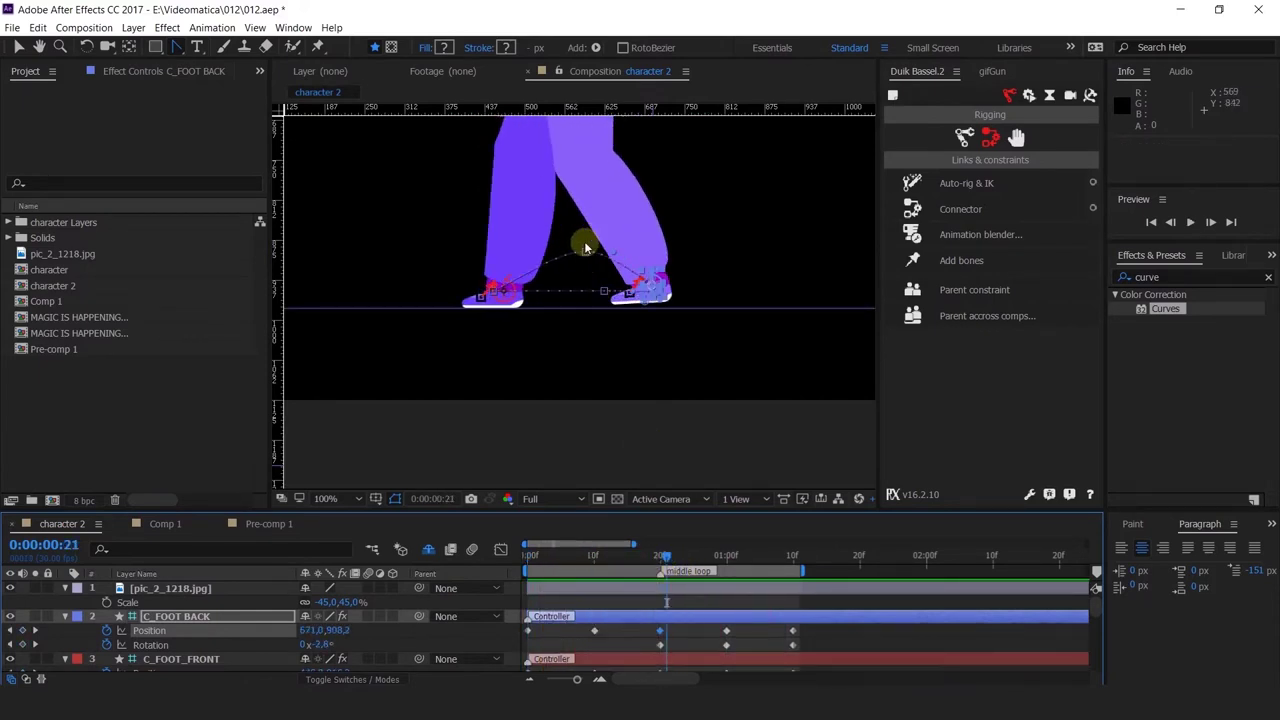
scroll(591, 255, up, 2)
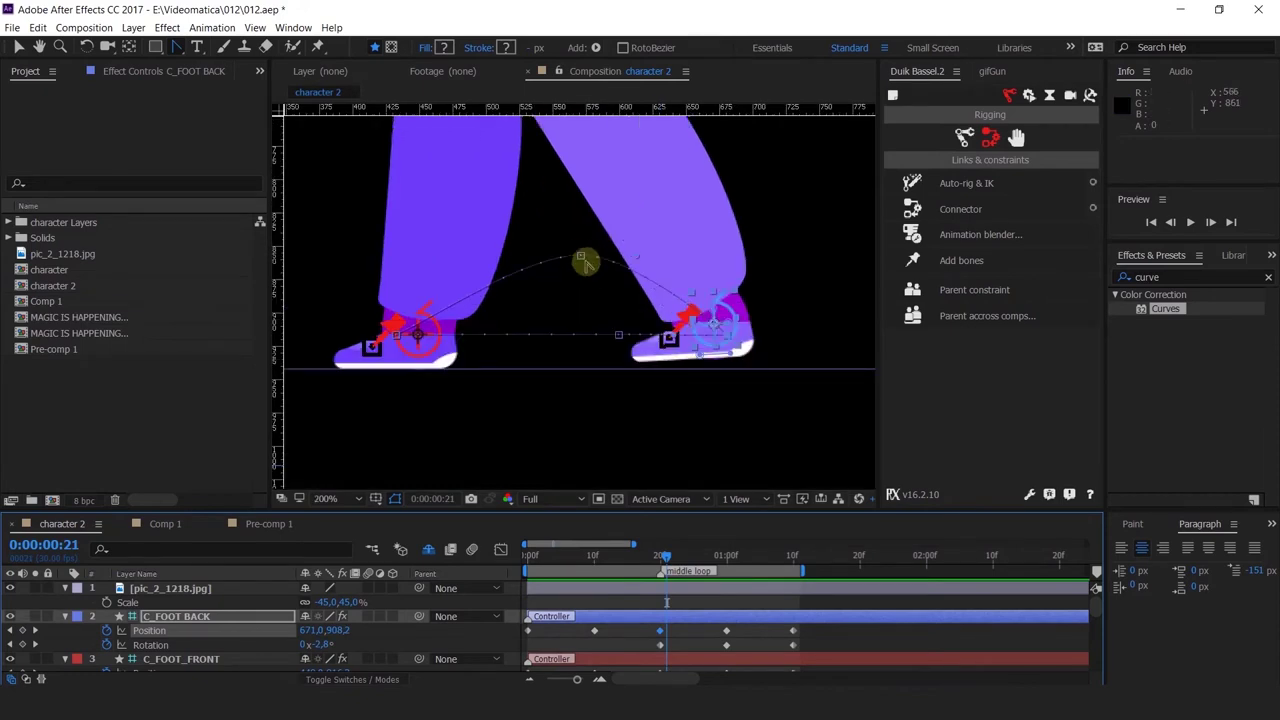
drag(627, 556, 448, 583)
click(619, 638)
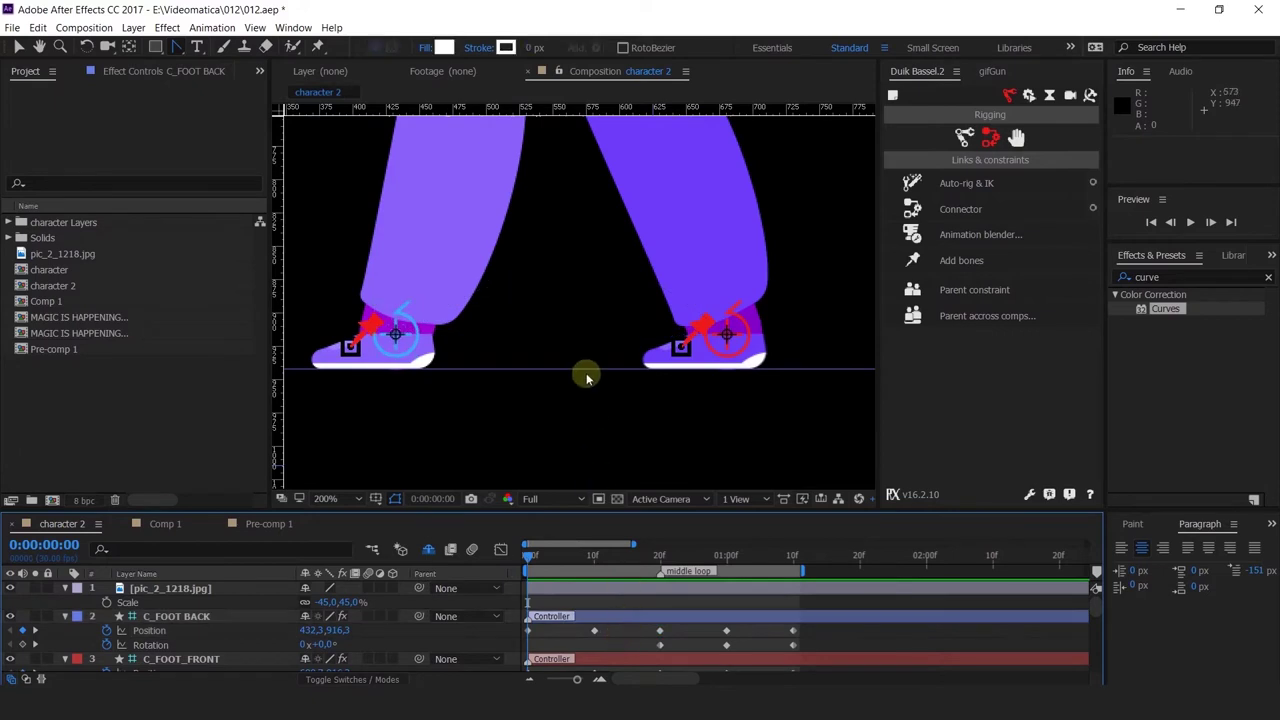
scroll(586, 375, down, 1)
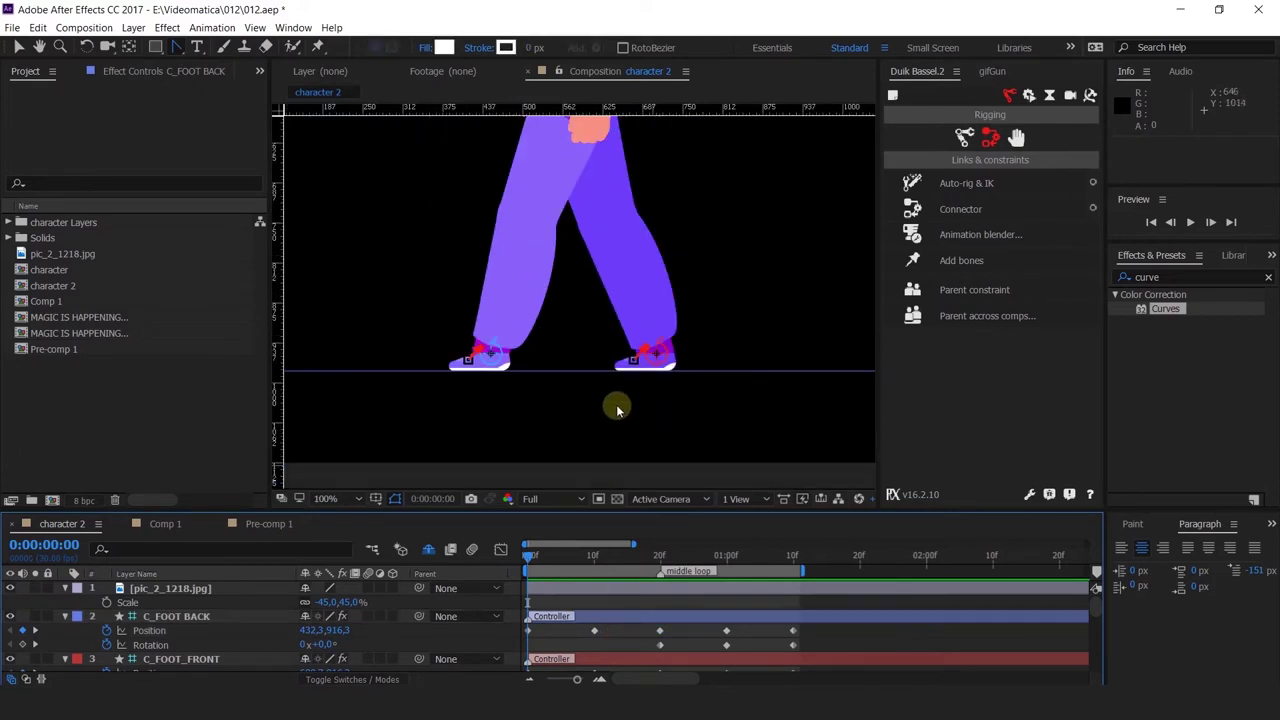
Switch to the Selection tool and select the C_FOOT BACK controller in the composition at frame 0.
key(v)
click(491, 361)
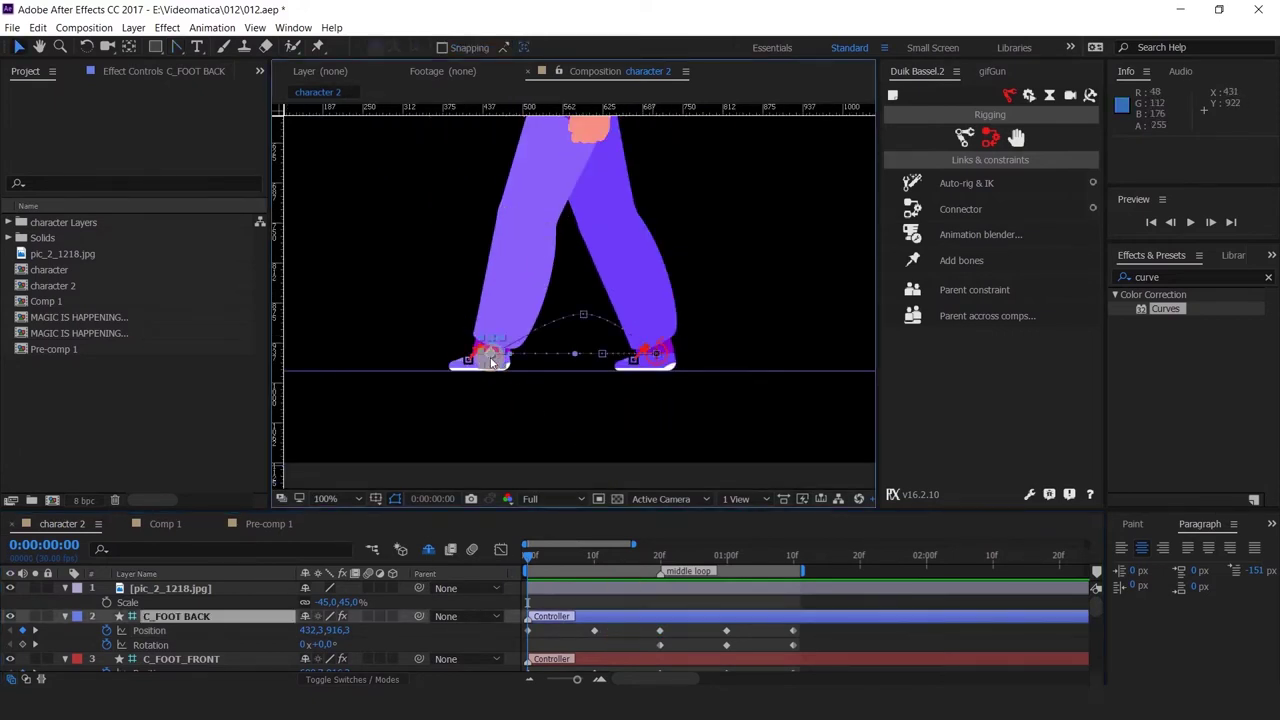
click(491, 358)
click(465, 416)
click(490, 360)
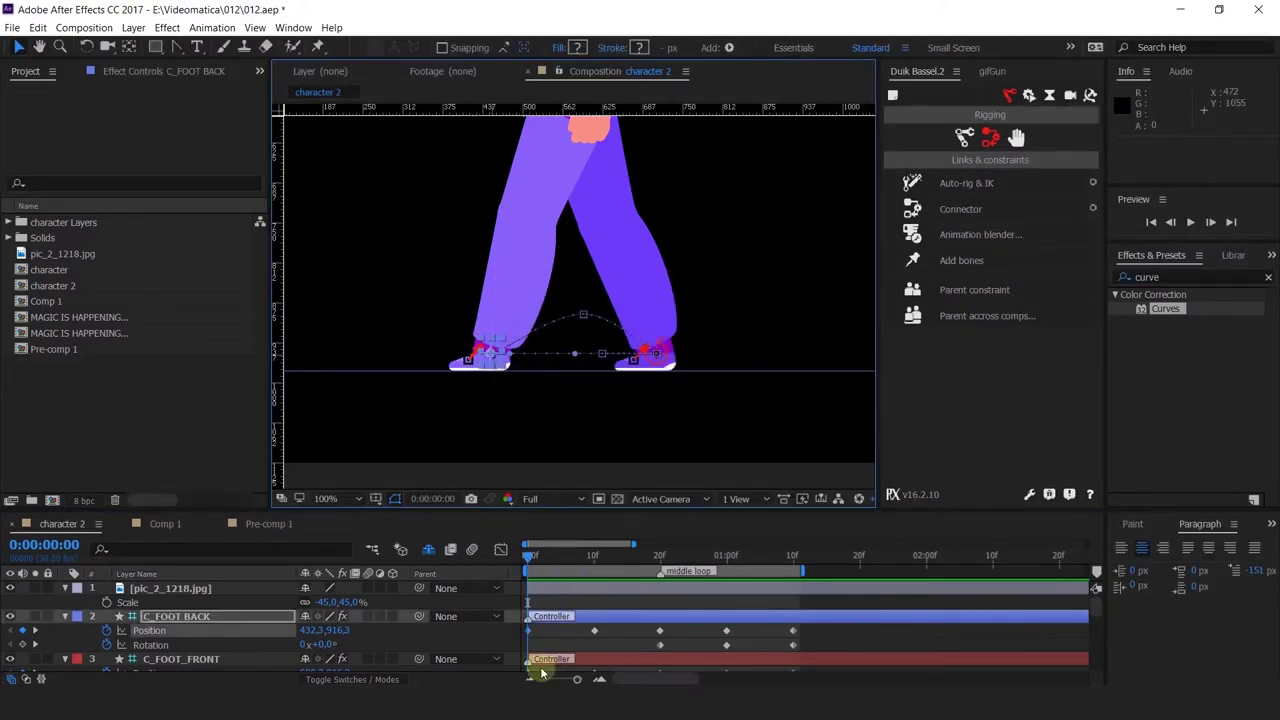
scroll(650, 184, down, 1)
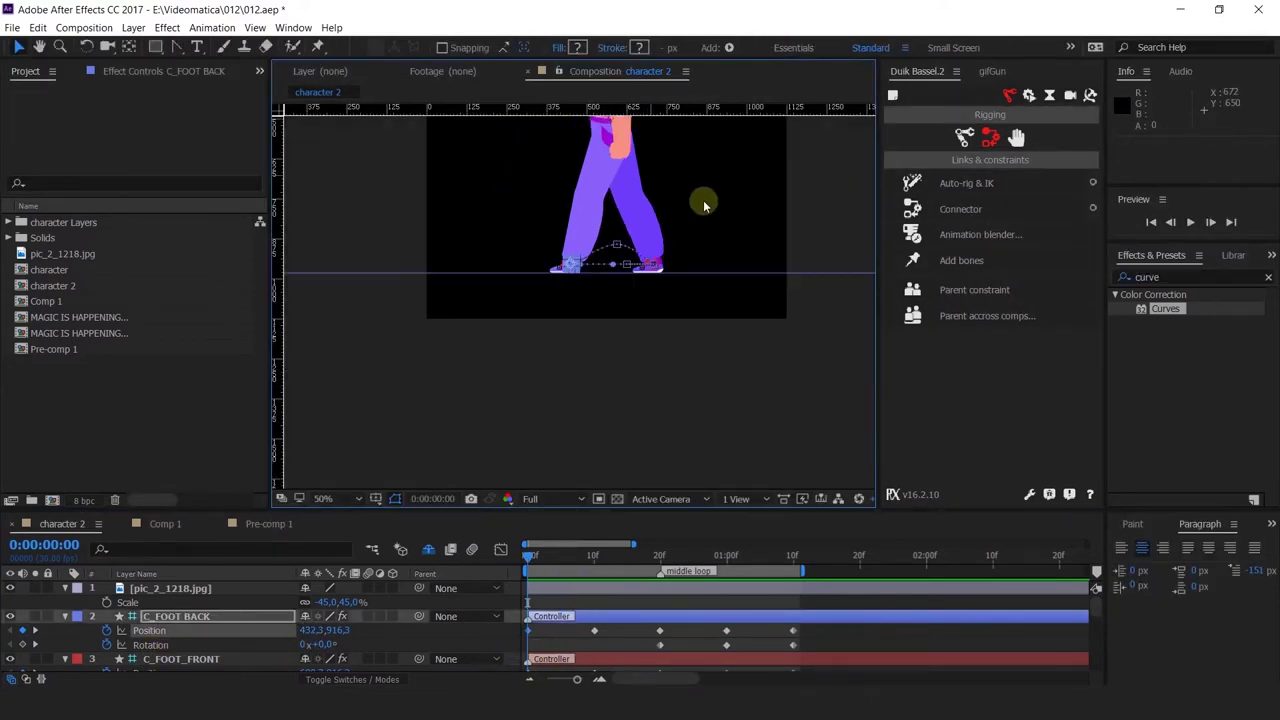
click(704, 232)
click(652, 268)
key(space)
click(678, 392)
key(space)
drag(757, 208, 665, 261)
scroll(553, 334, up, 2)
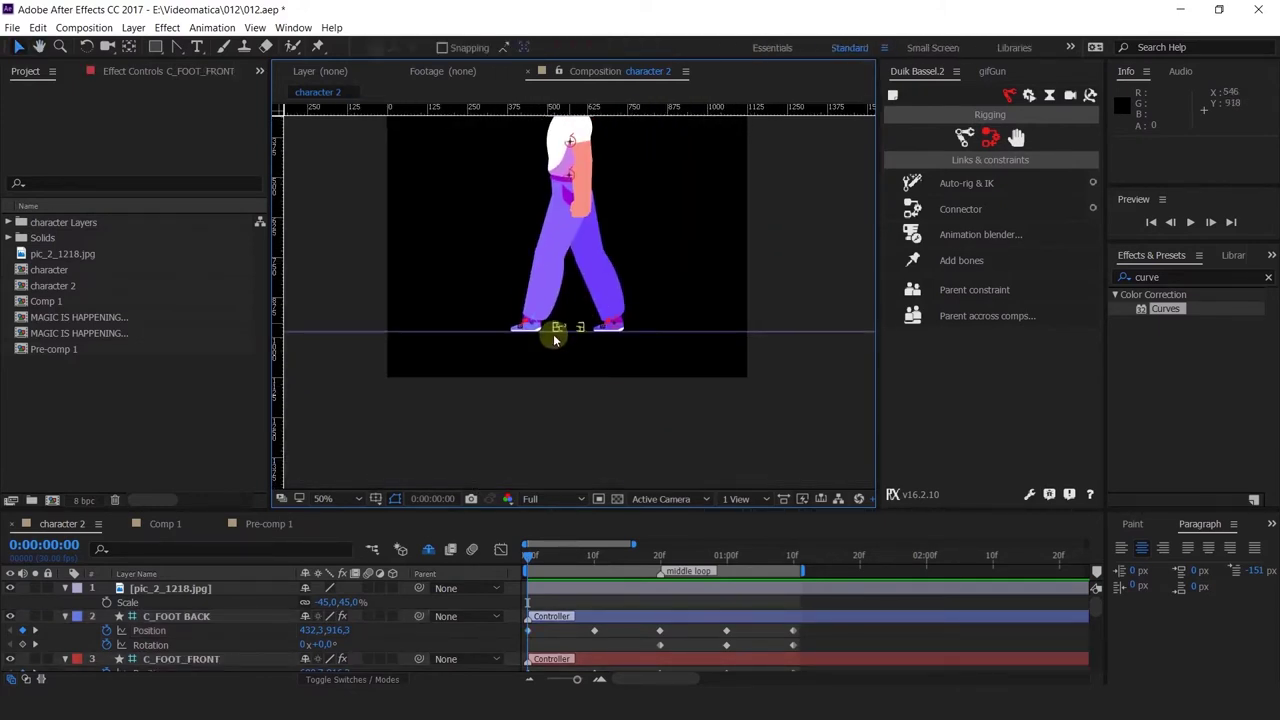
Tilt the back foot at frame 0 by setting the C_FOOT BACK controller's Rotation to 13.0°.
click(505, 316)
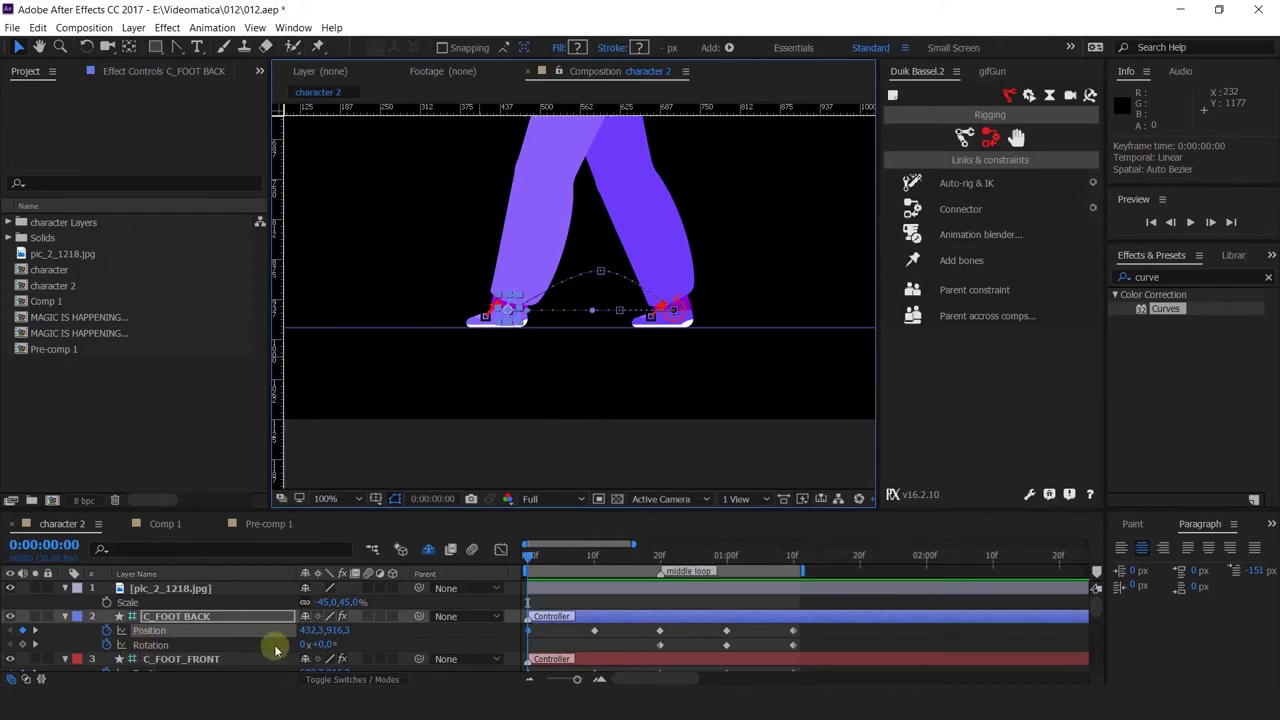
drag(318, 650, 338, 652)
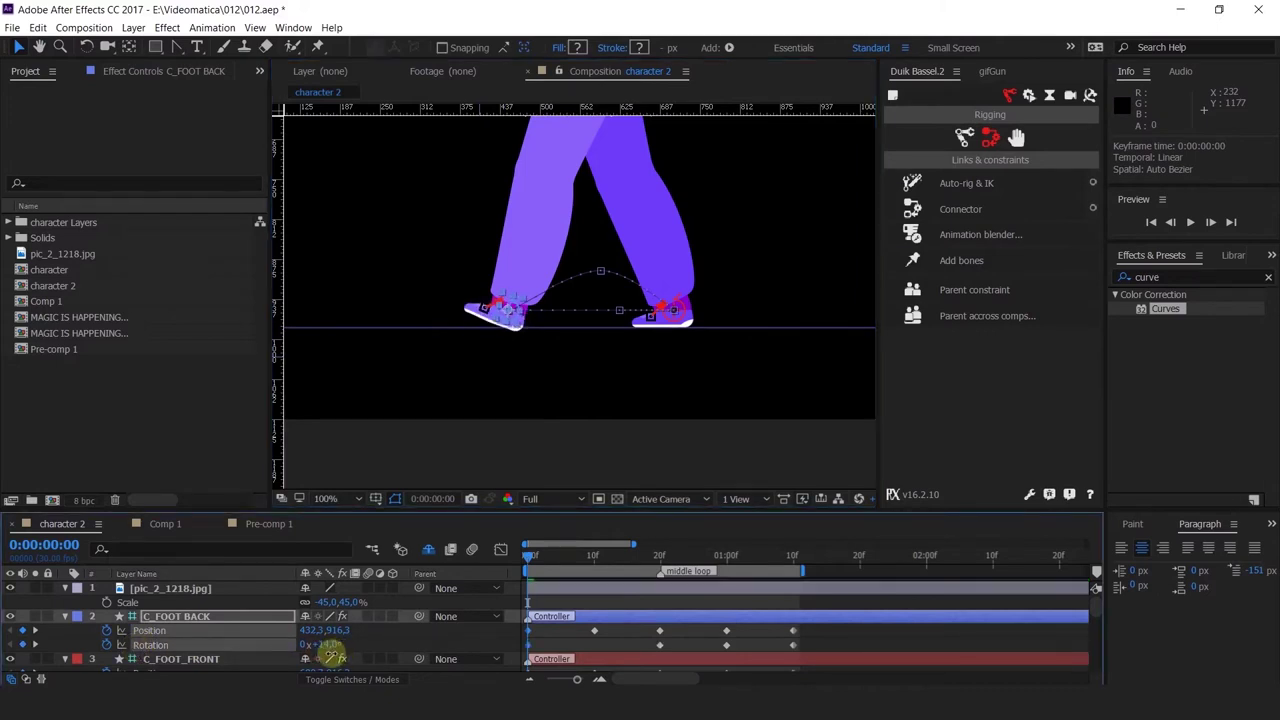
scroll(528, 320, up, 4)
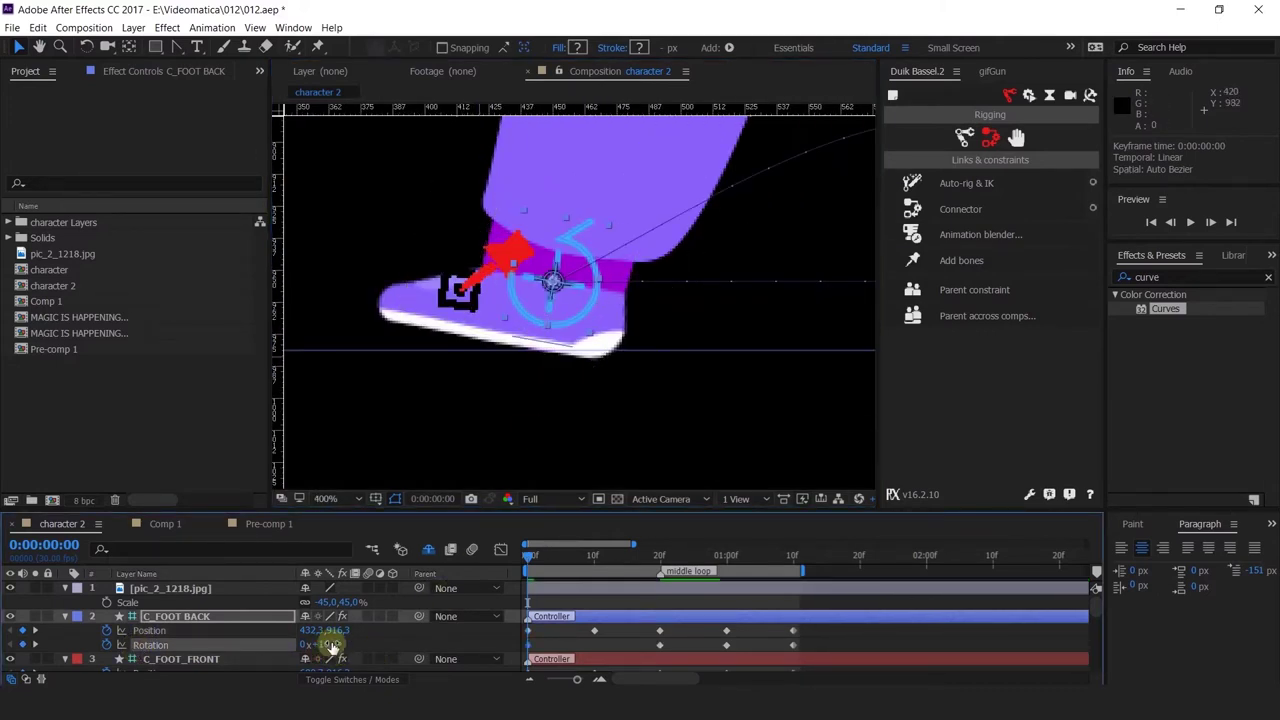
drag(331, 645, 332, 645)
scroll(628, 366, down, 4)
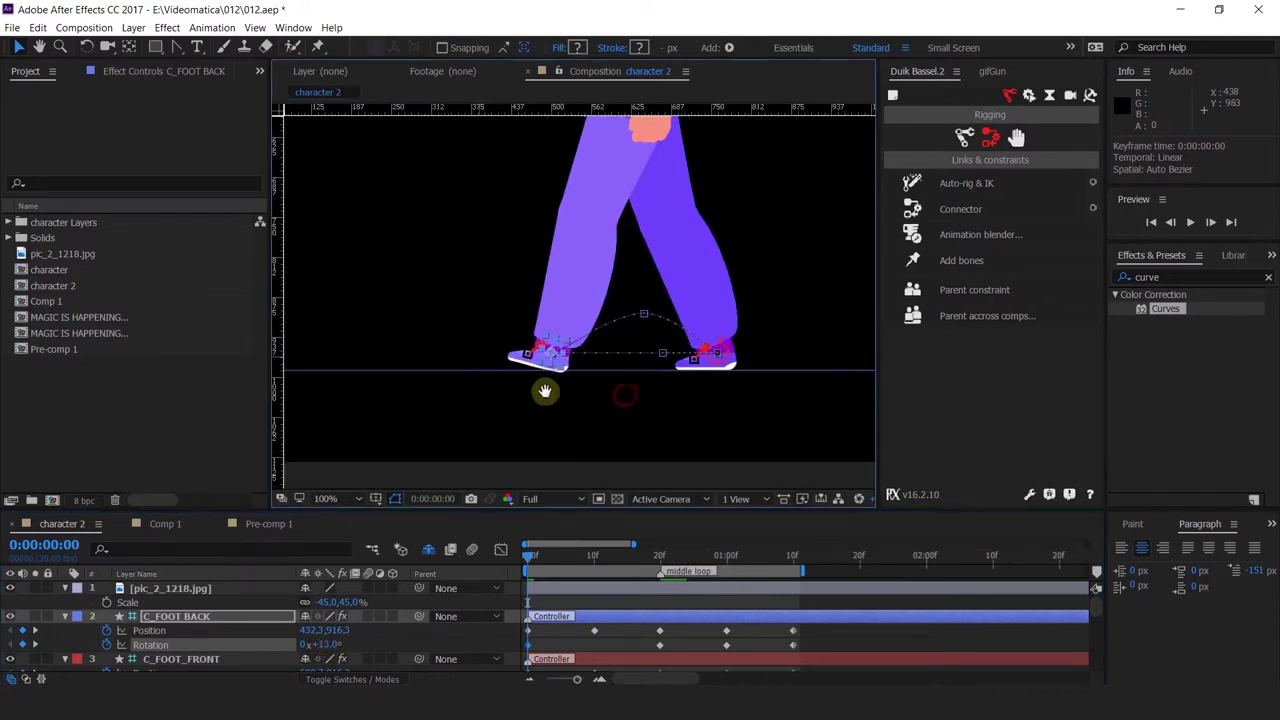
Nudge the C_FOOT BACK controller at frame 0 to Position 424.3, 913.5 so the heel rests on the ground line.
scroll(548, 387, up, 4)
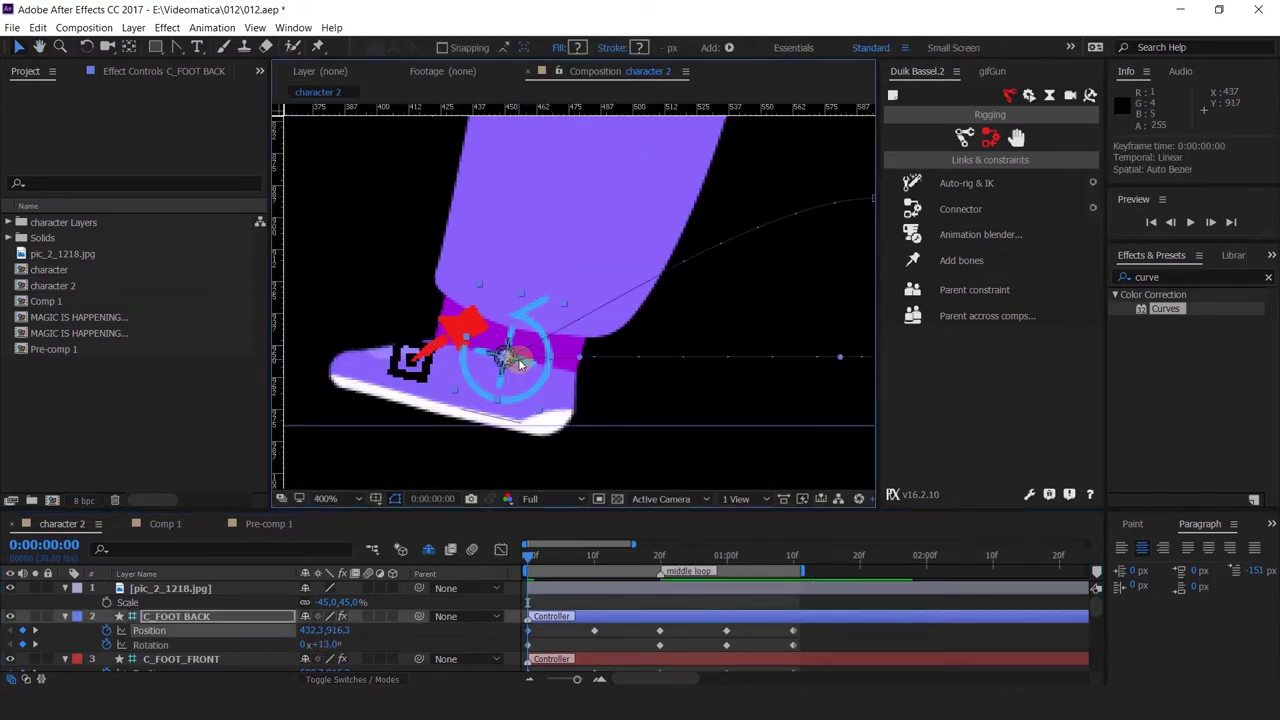
key(Up)
key(Up)
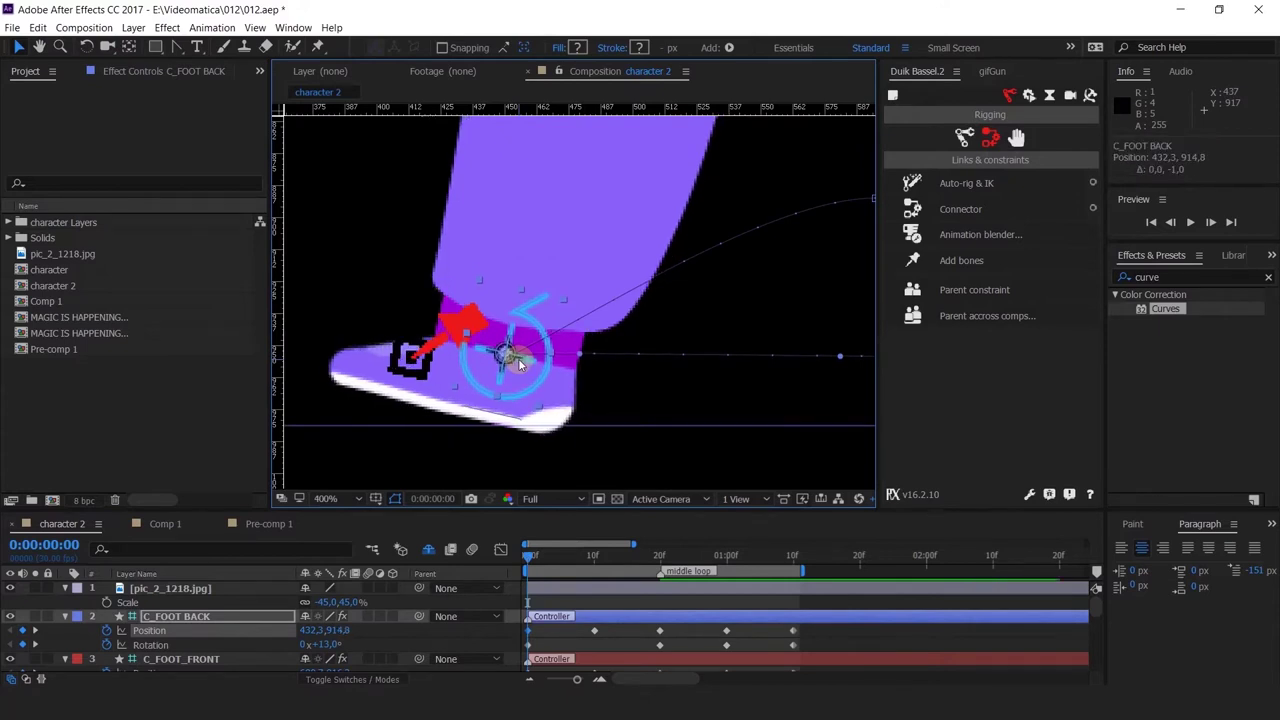
key(Up)
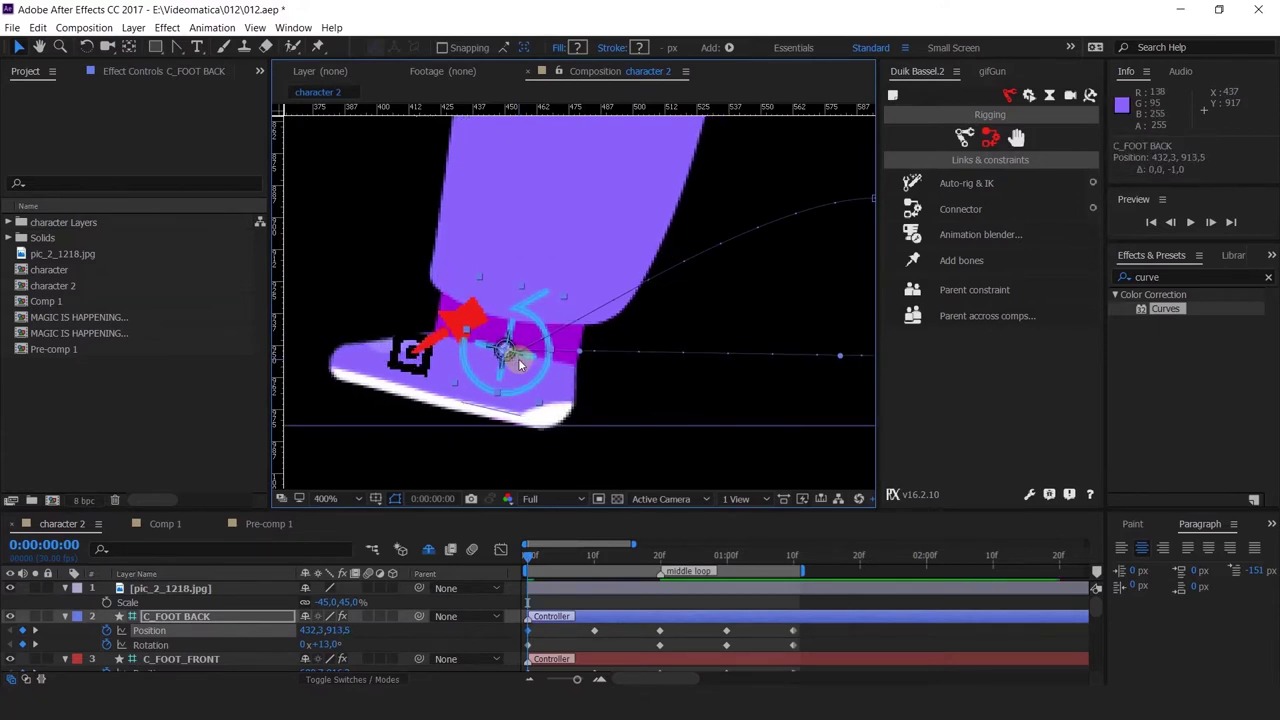
scroll(519, 365, down, 4)
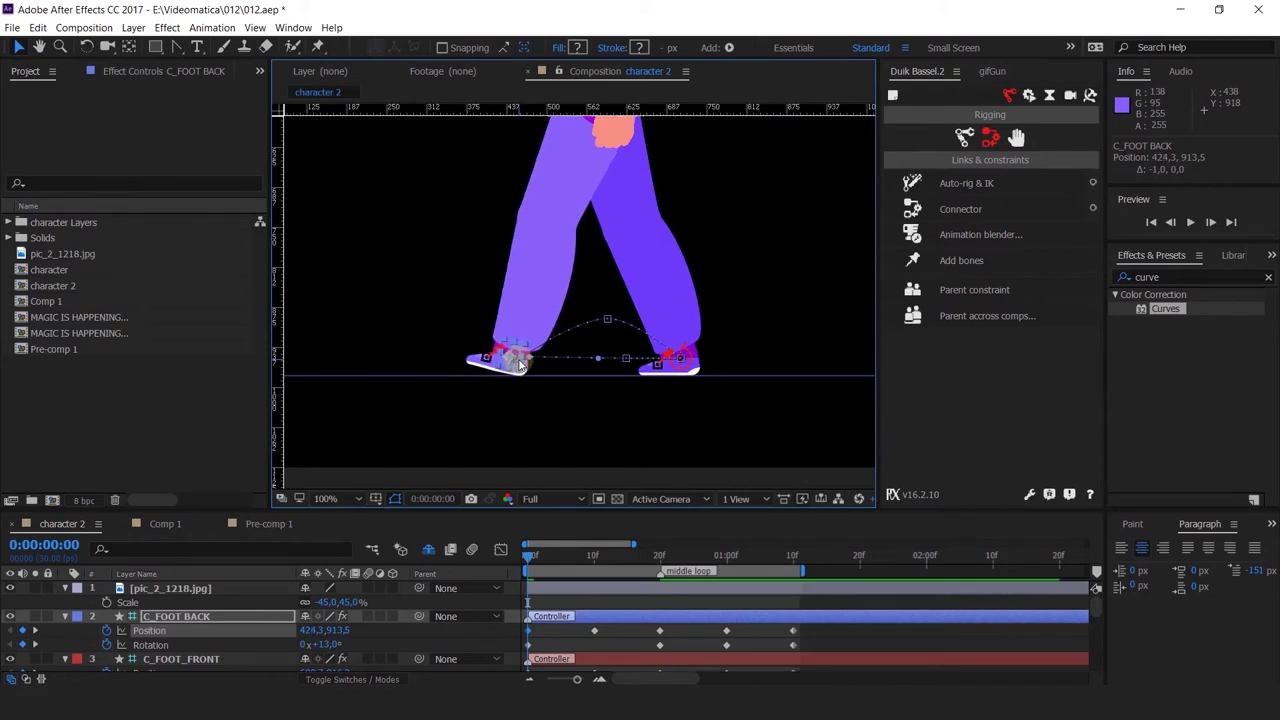
scroll(519, 365, up, 1)
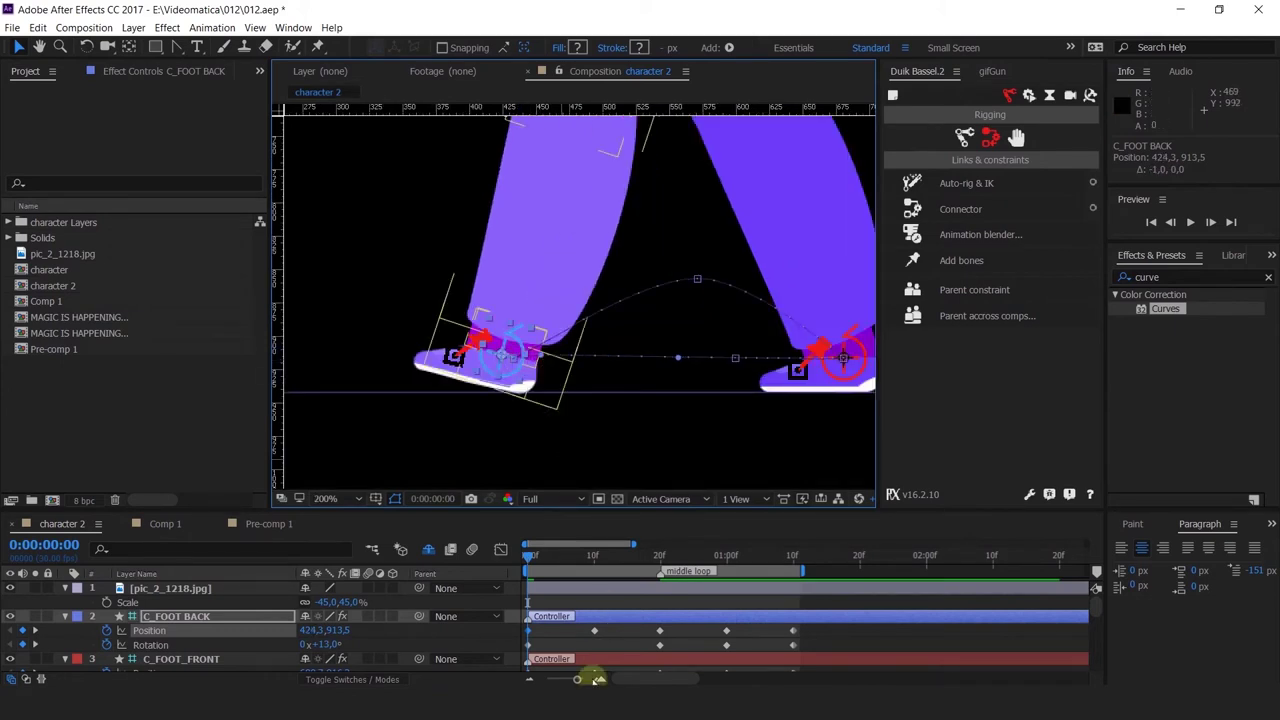
Copy C_FOOT BACK's frame 0 Position and Rotation keyframes, and set its Rotation at frame 10 to 0.0°.
drag(547, 630, 520, 652)
key(ctrl+c)
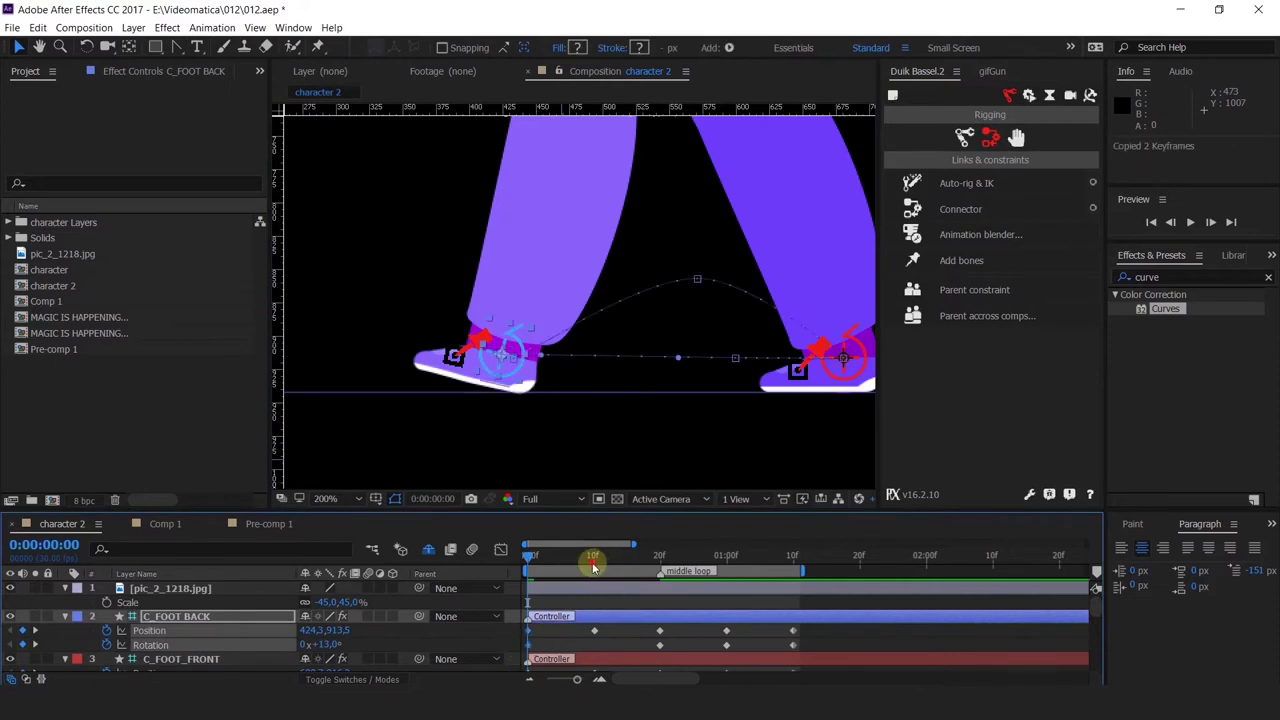
click(593, 566)
click(379, 631)
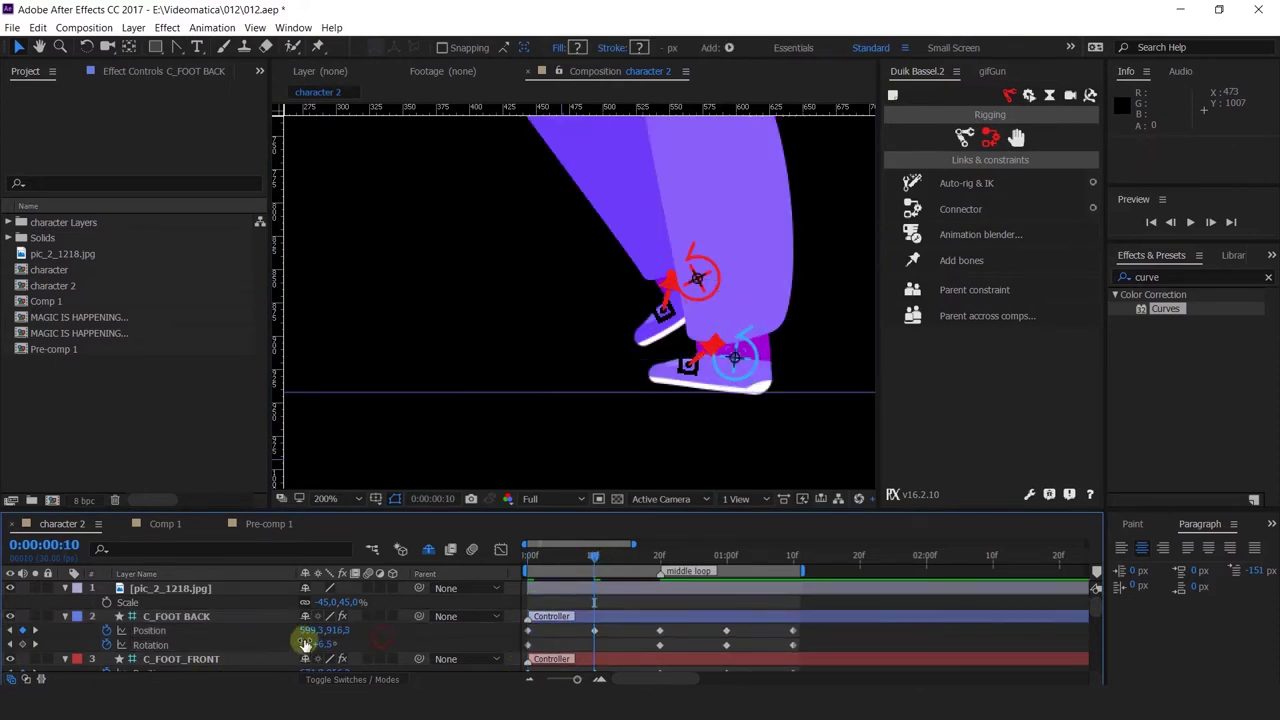
drag(325, 645, 328, 645)
key(ctrl+v)
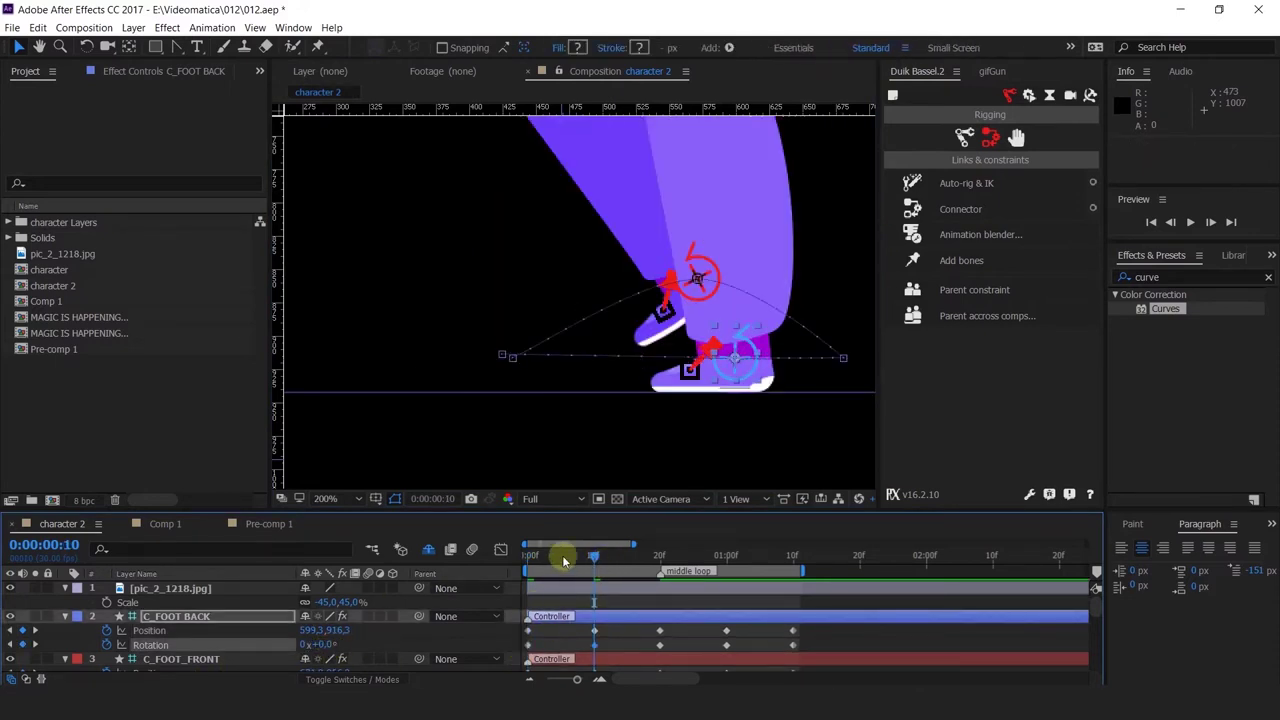
Copy C_FOOT BACK's frame 0 Position and Rotation keyframes onto C_FOOT_FRONT at frame 20.
drag(563, 562, 408, 571)
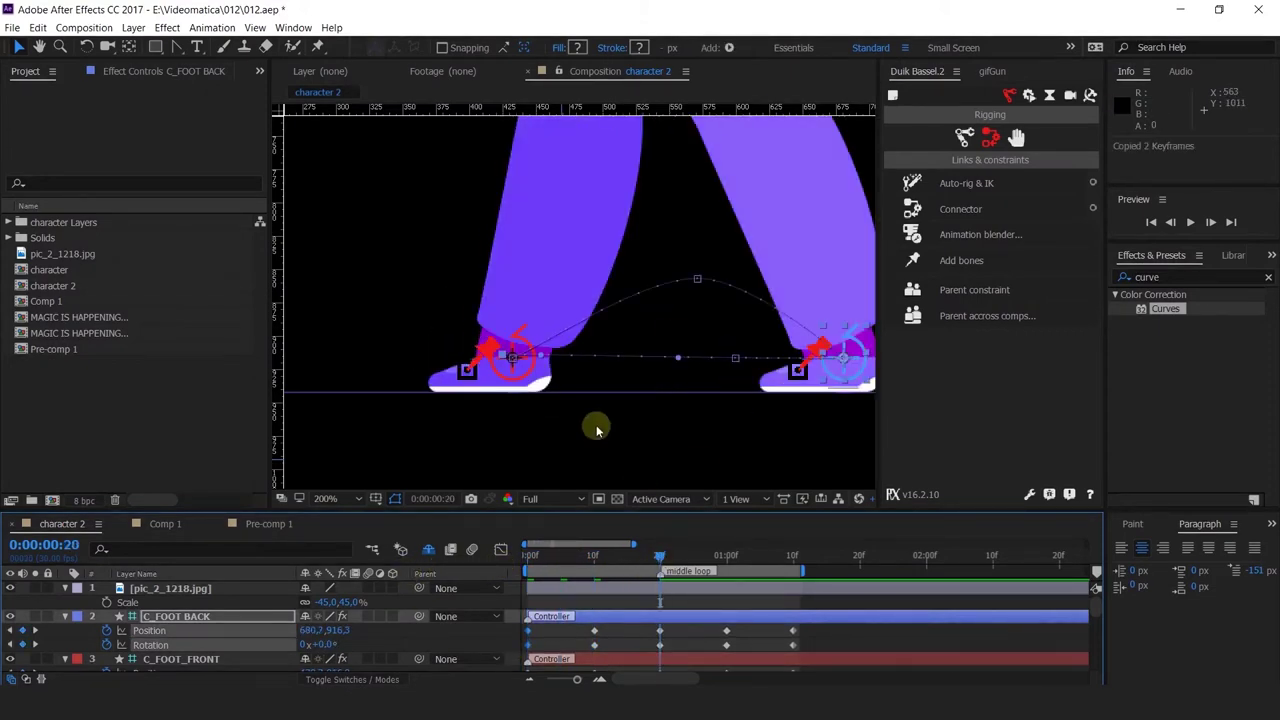
click(505, 385)
key(ctrl+v)
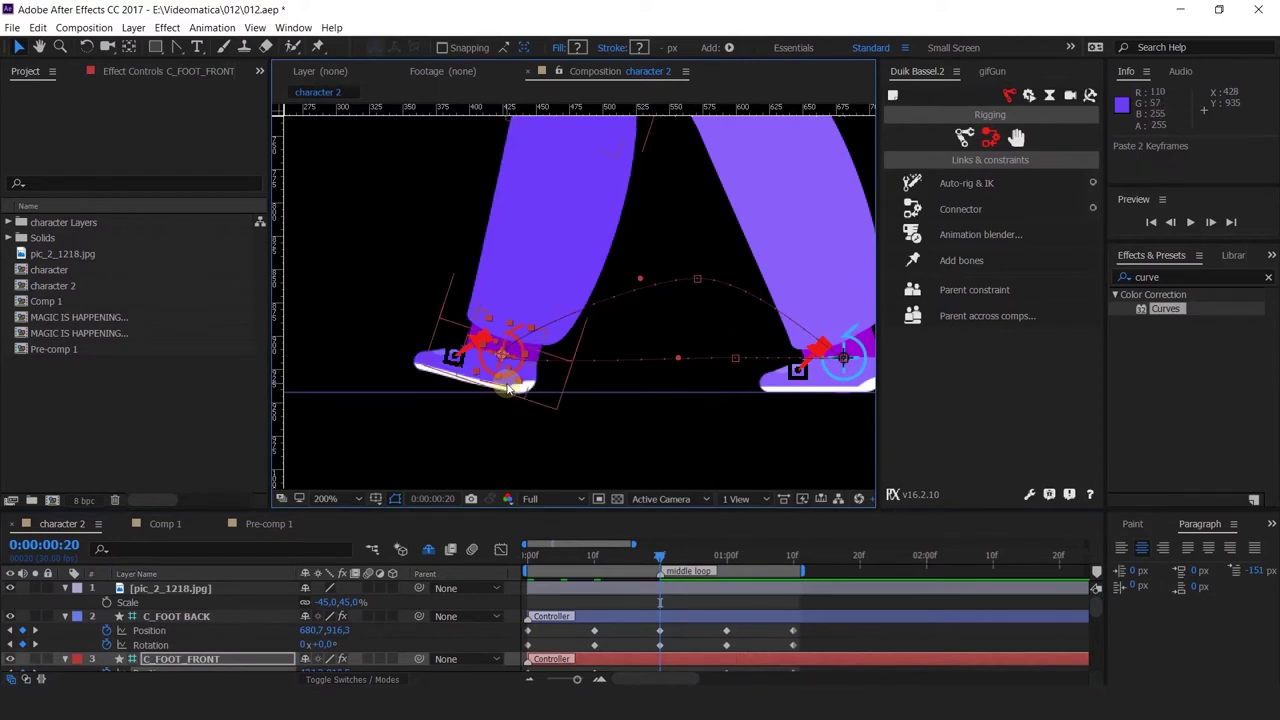
Convert the pasted frame 20 point on C_FOOT_FRONT's motion path into a linear corner and scrub toward frame 20.
click(639, 567)
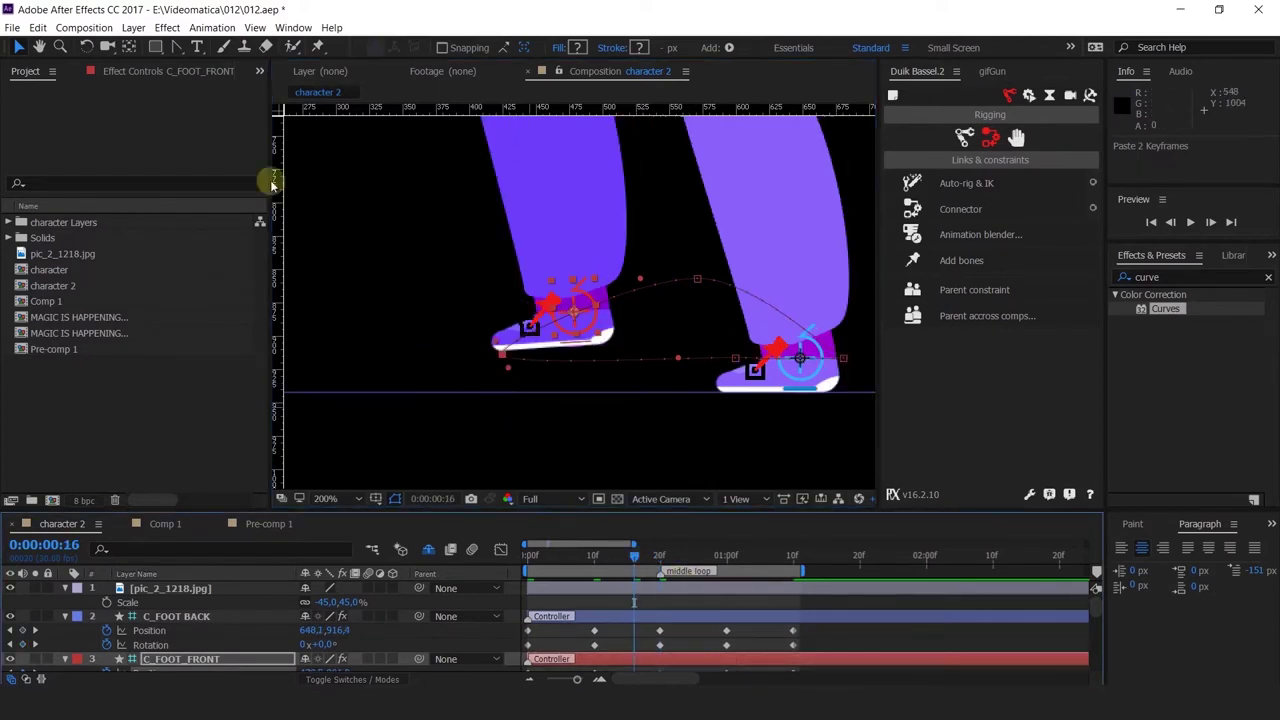
click(176, 47)
click(502, 354)
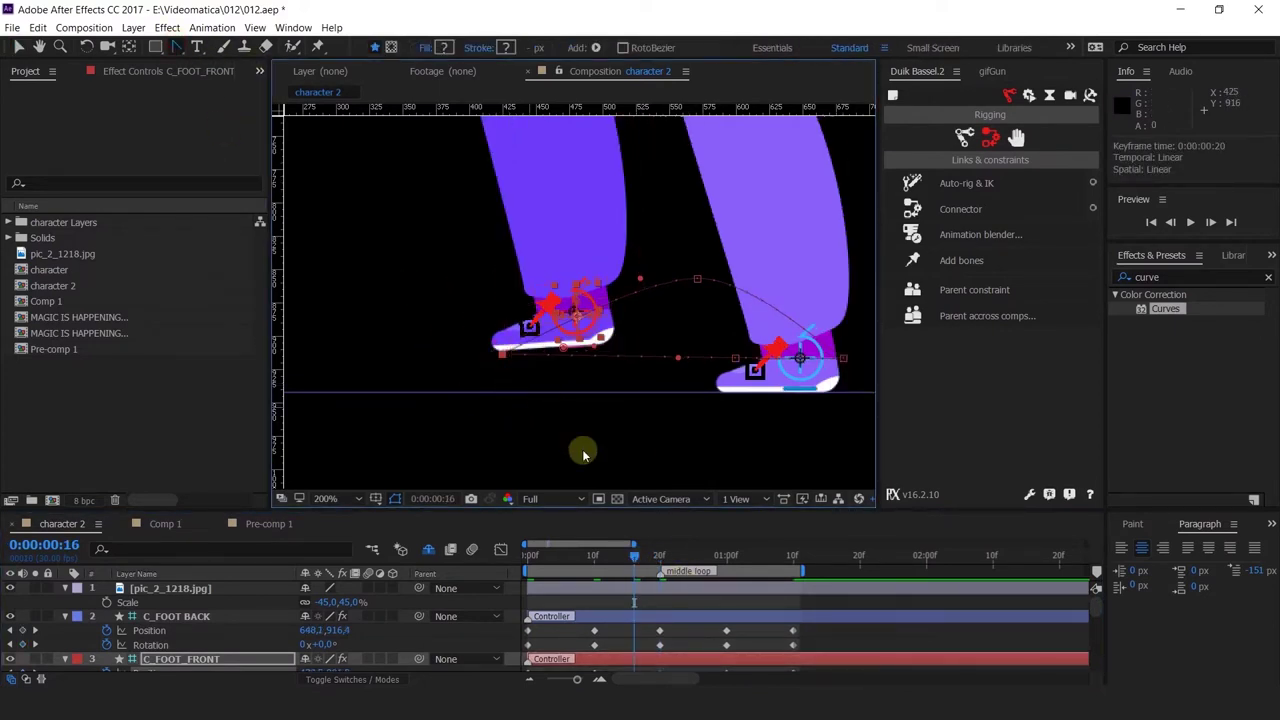
drag(642, 563, 659, 566)
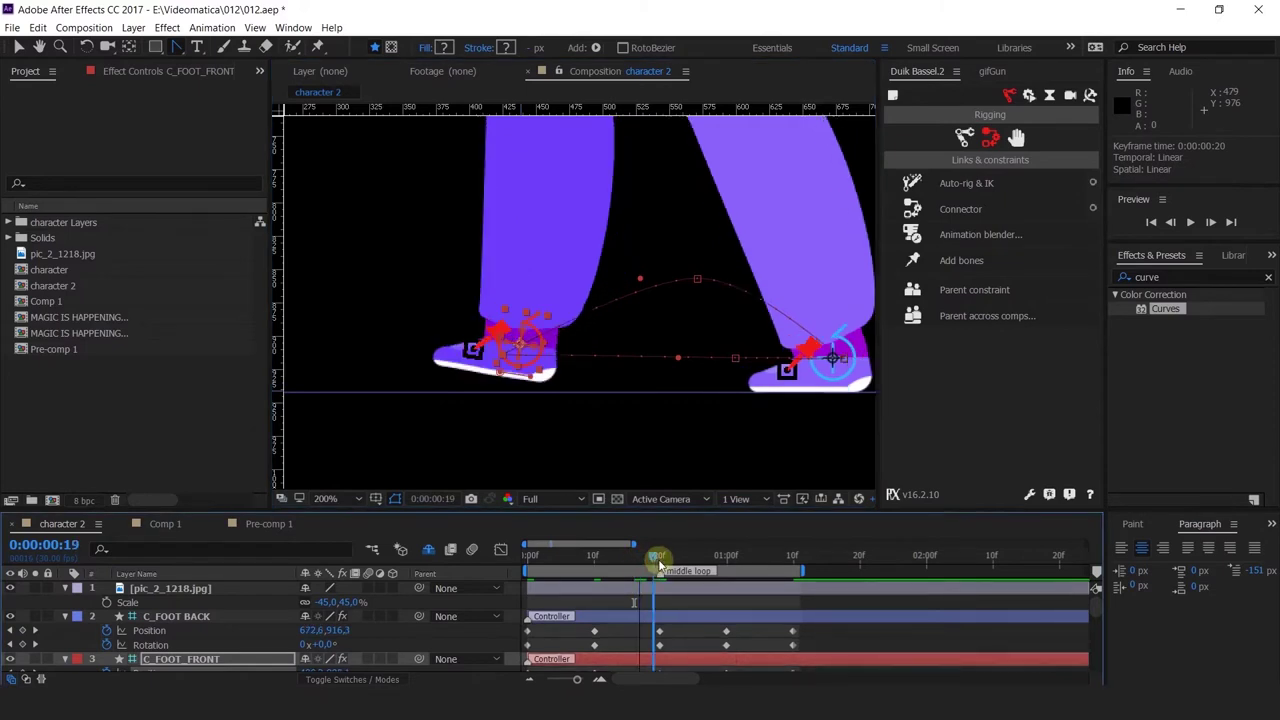
Paste the copied frame 0 Position and Rotation keyframes onto C_FOOT BACK at 0:00:01:10 and preview the loop.
click(794, 557)
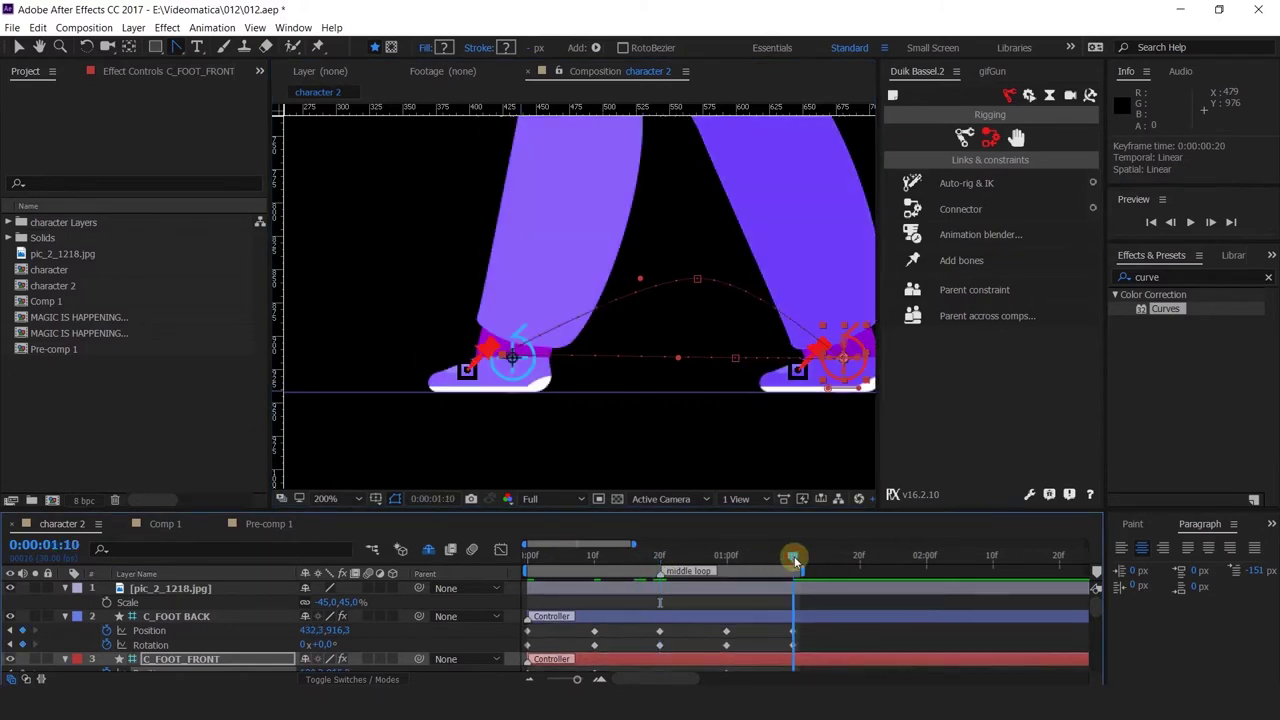
click(517, 362)
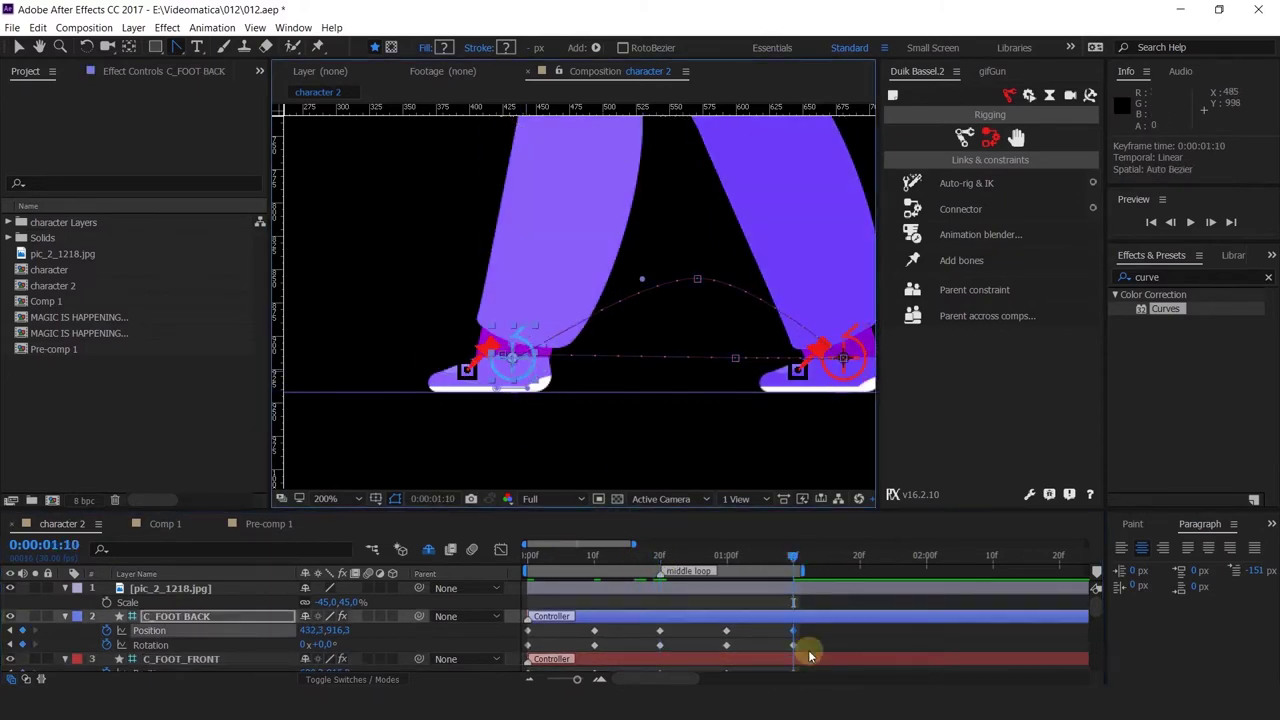
key(ctrl+v)
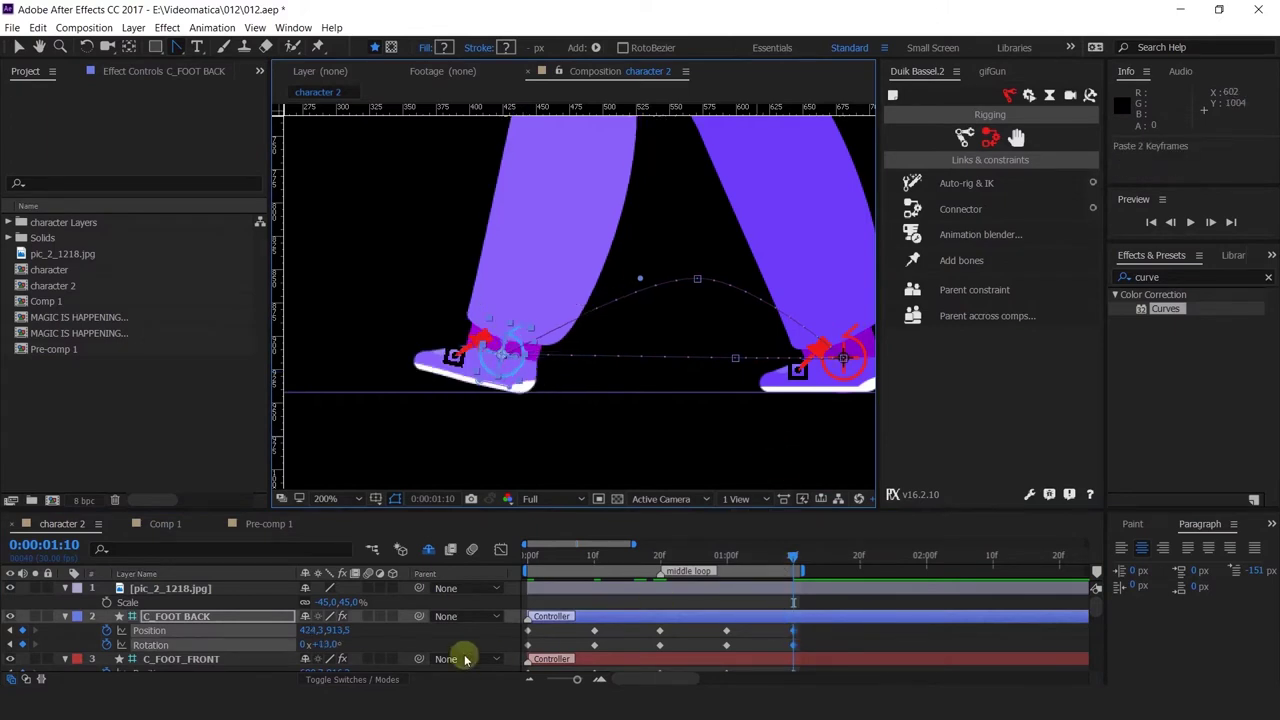
drag(540, 558, 466, 543)
key(space)
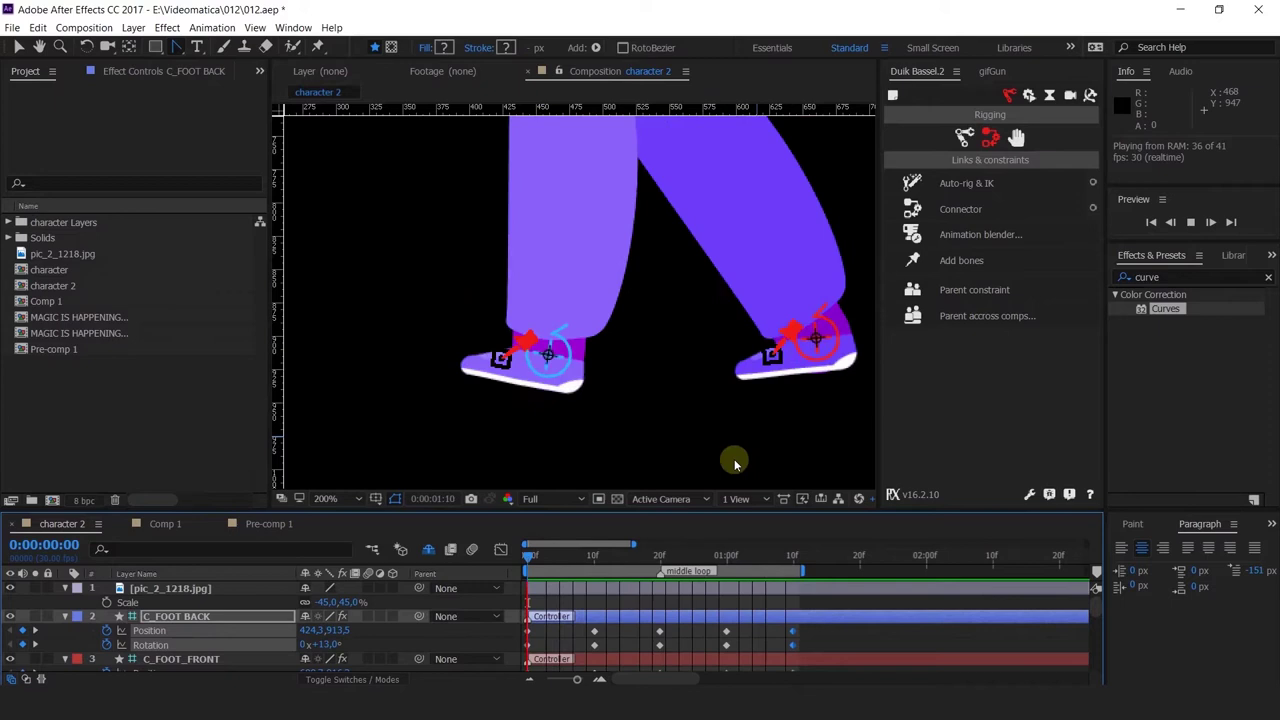
Set the Rotation of C_FOOT_FRONT at 0:00:01:00 to 0° so the planted foot lies flat.
click(659, 556)
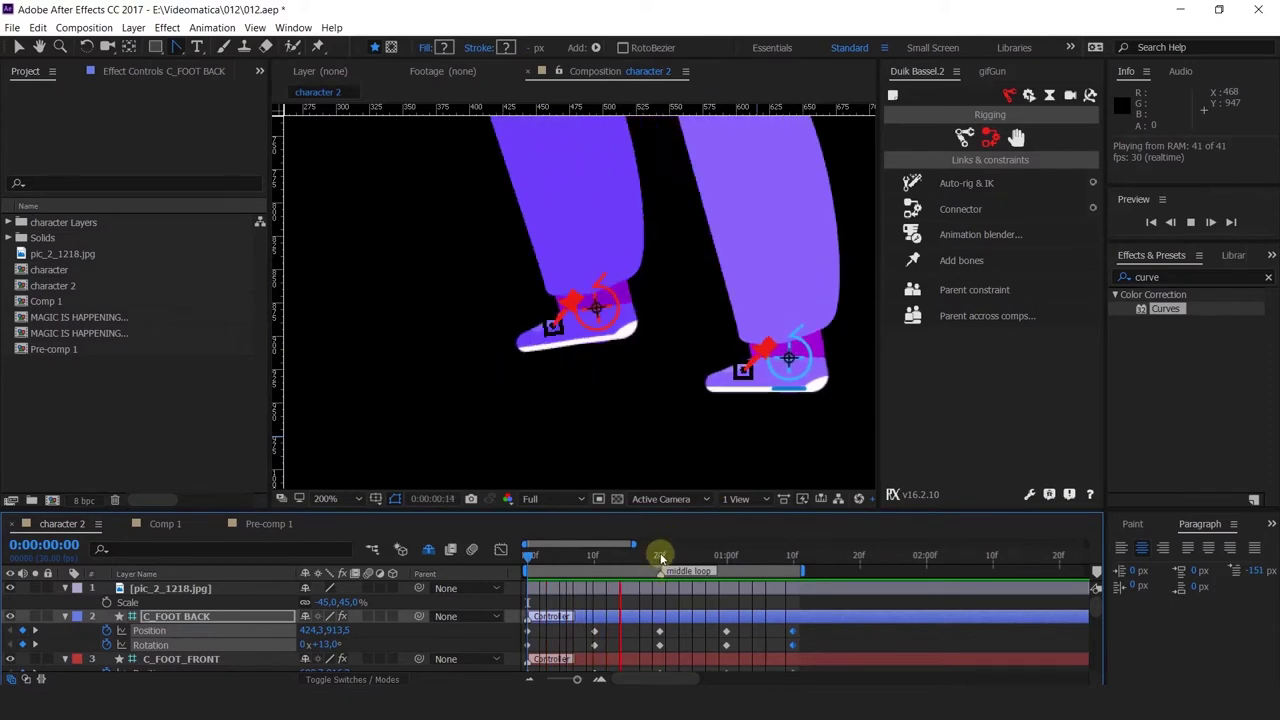
click(689, 645)
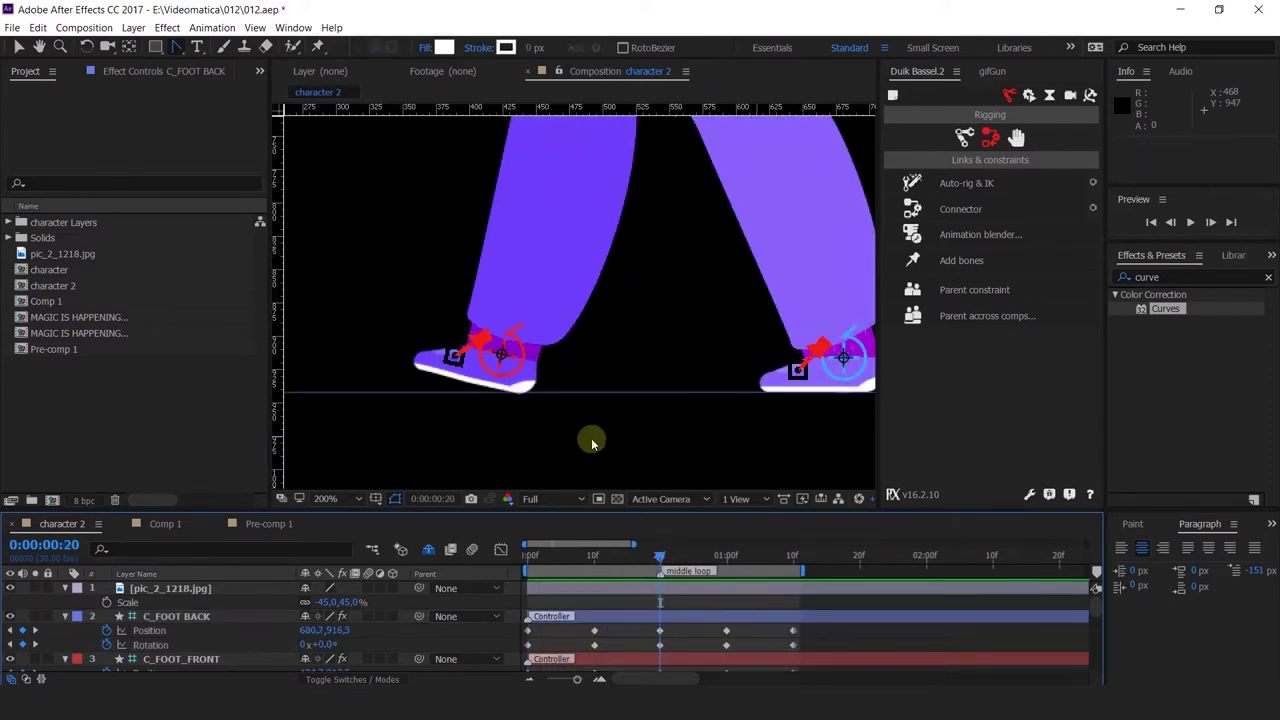
click(494, 358)
scroll(702, 623, down, 2)
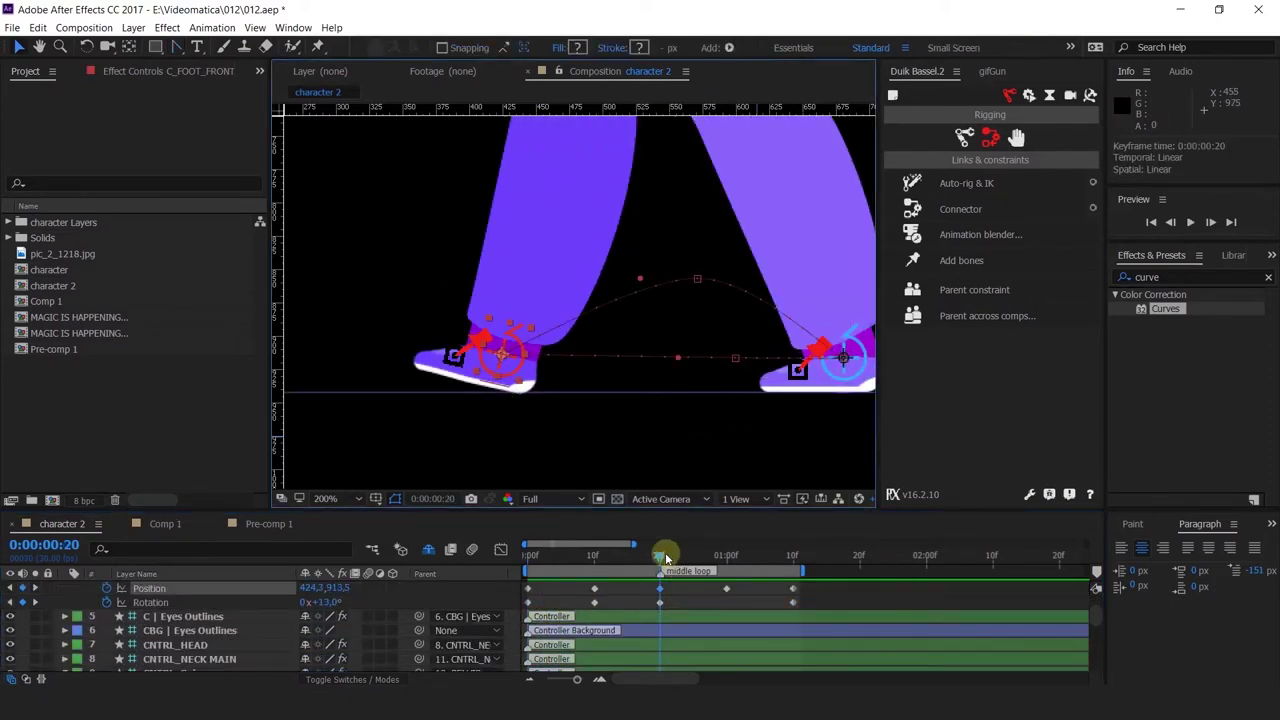
drag(663, 556, 726, 556)
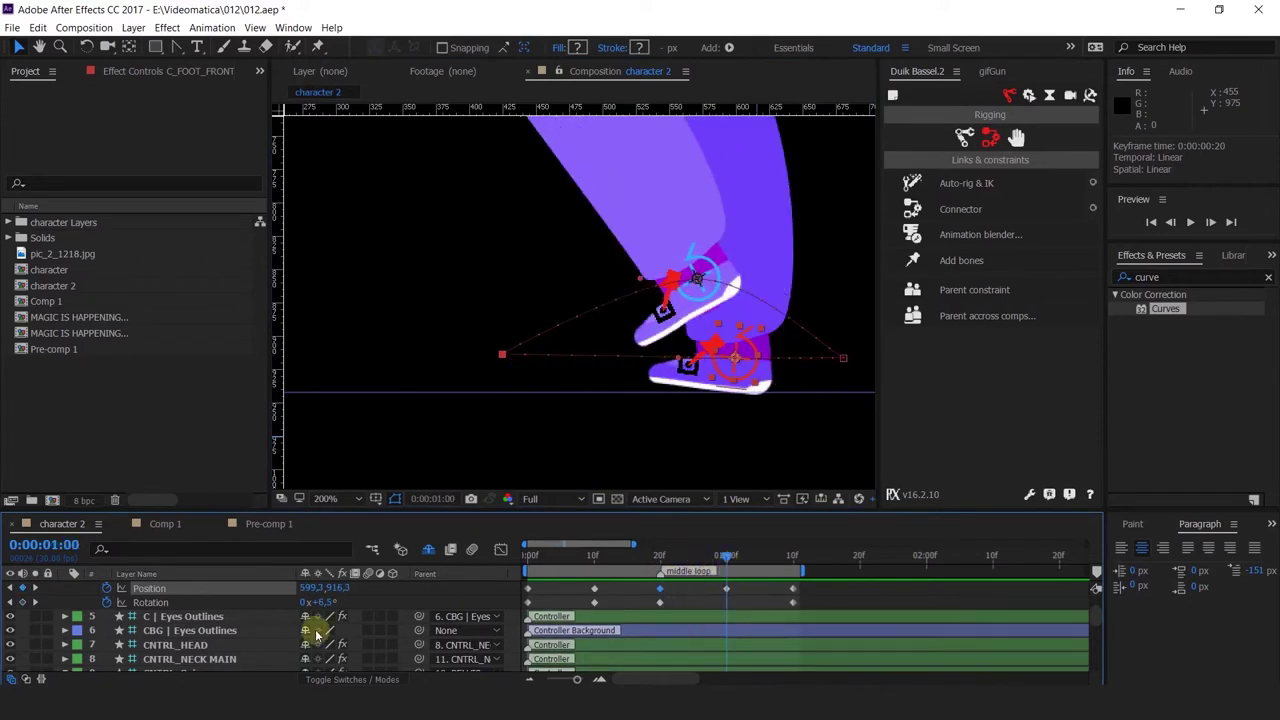
text(0)
key(Return)
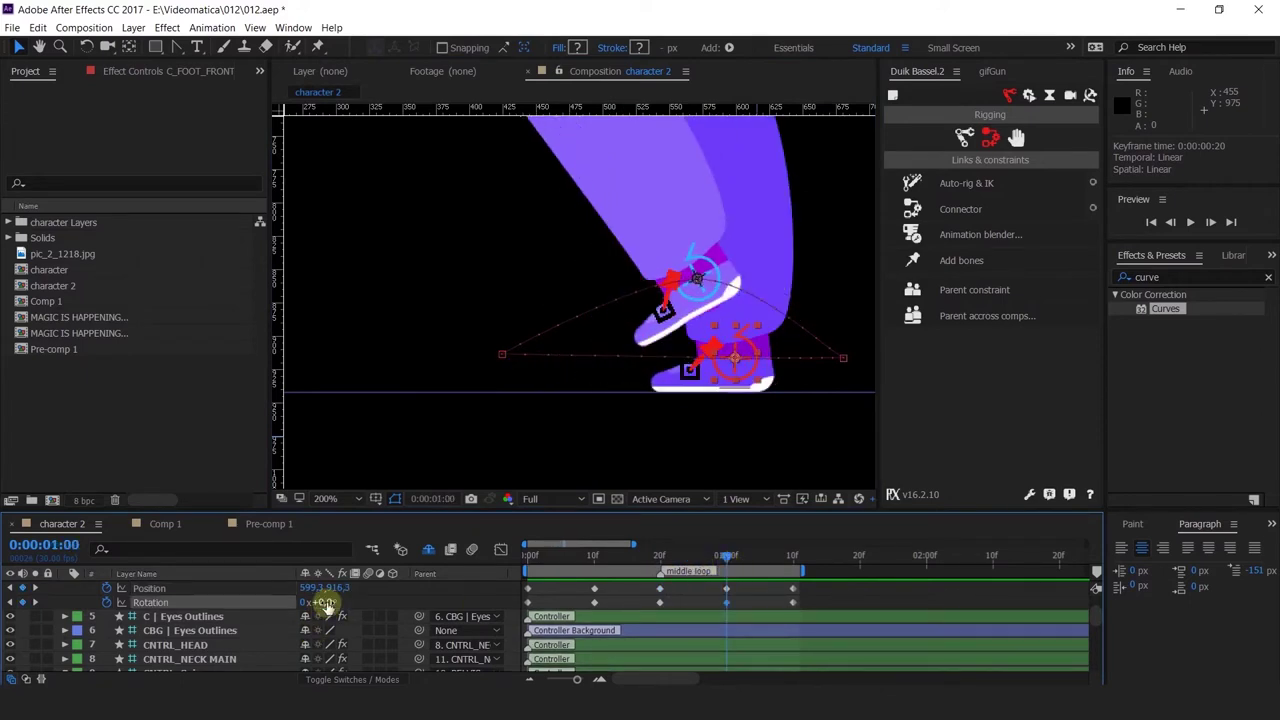
Play and scrub through the walk loop to examine how both feet swing and land on the ground line.
click(33, 603)
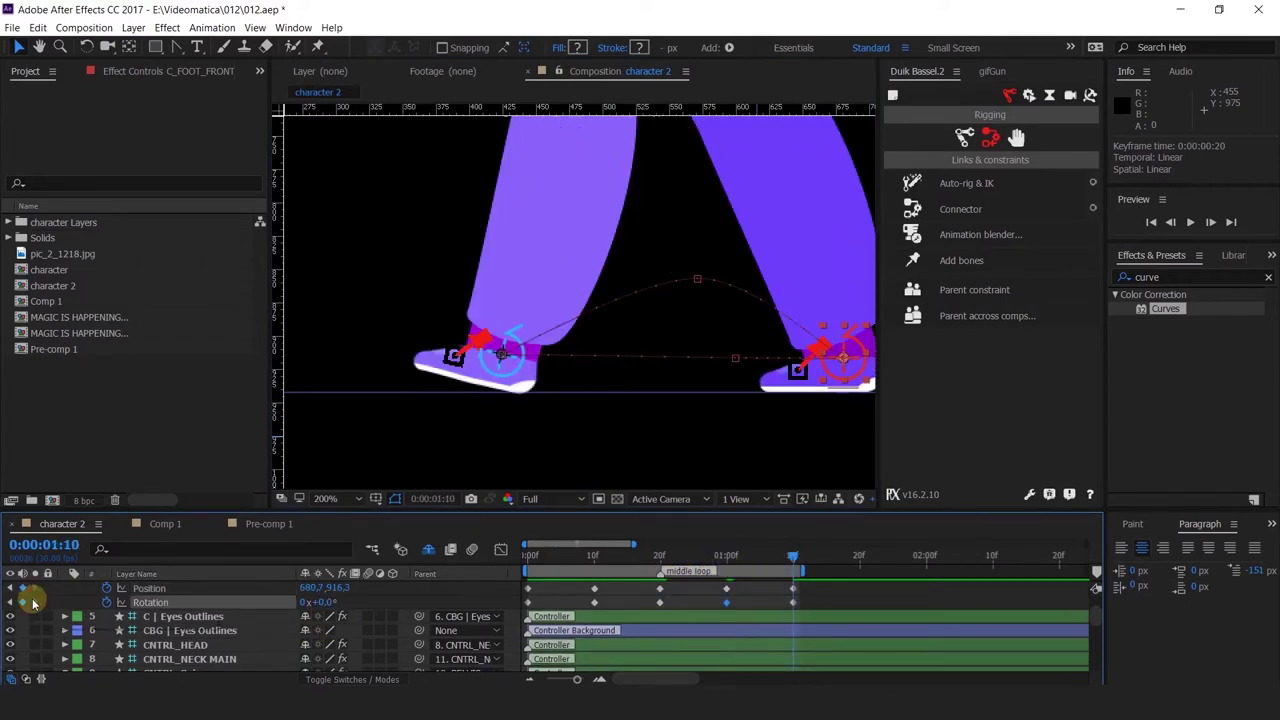
click(655, 589)
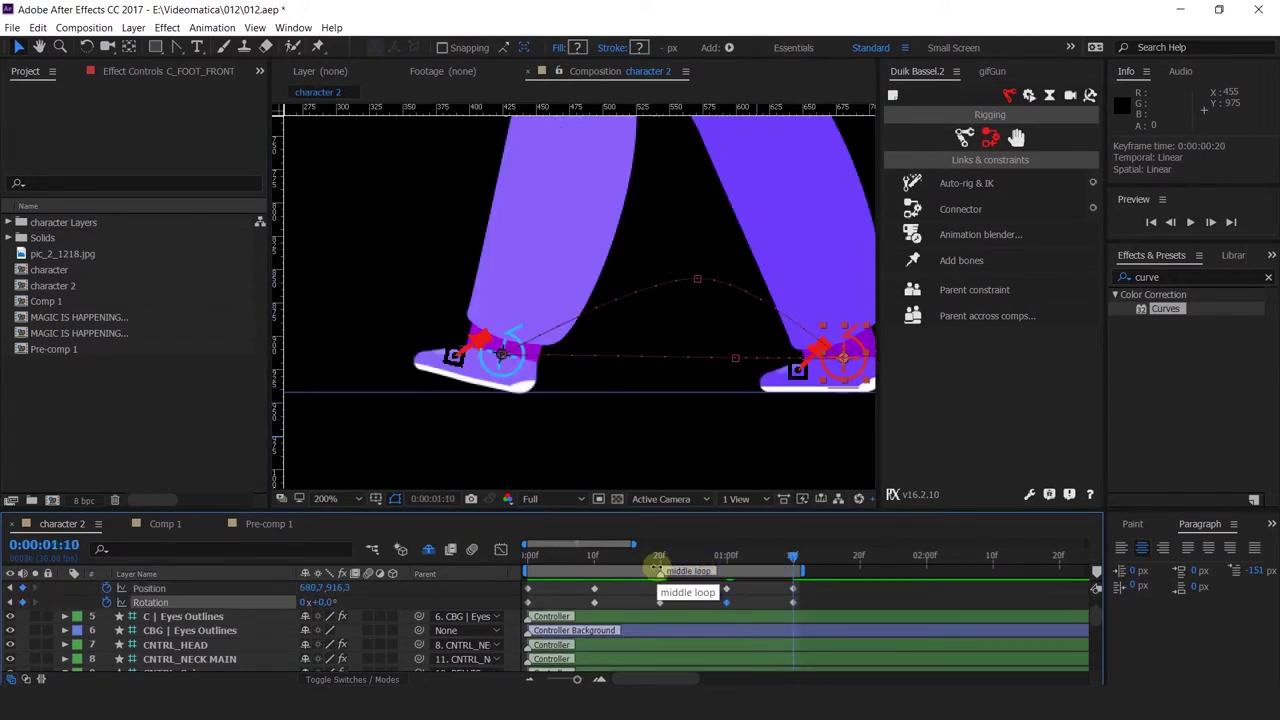
key(space)
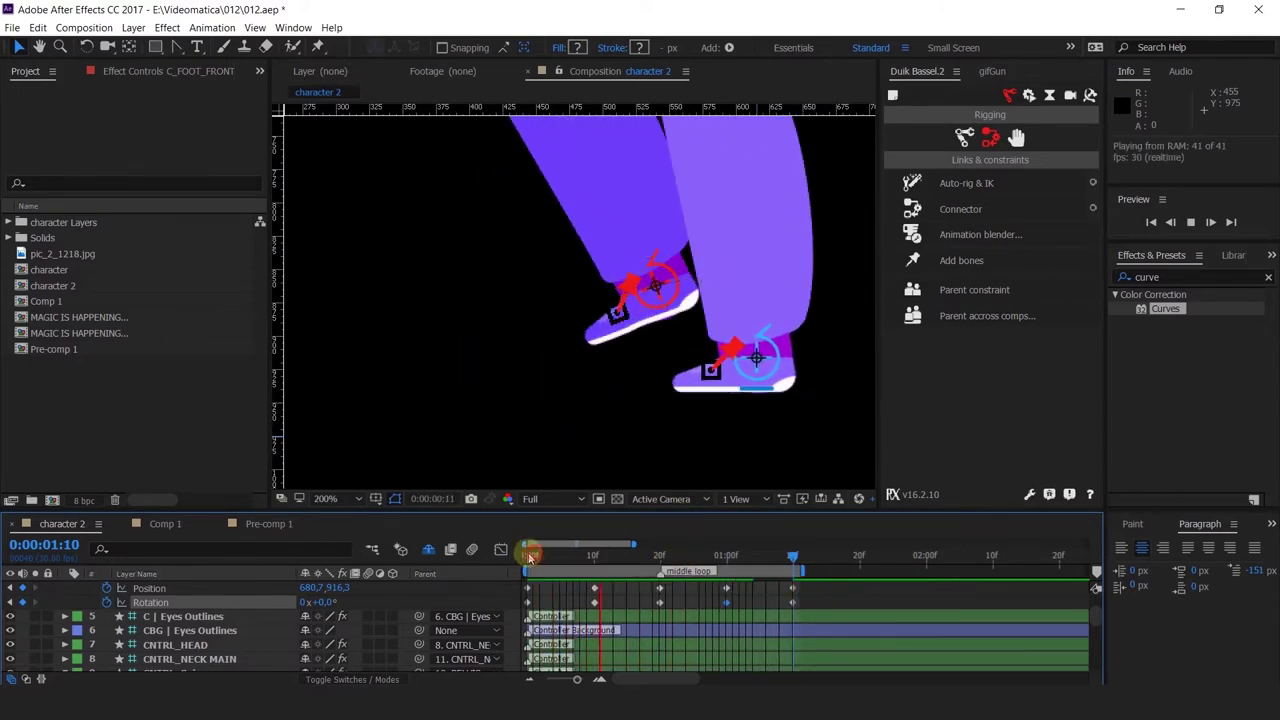
click(548, 555)
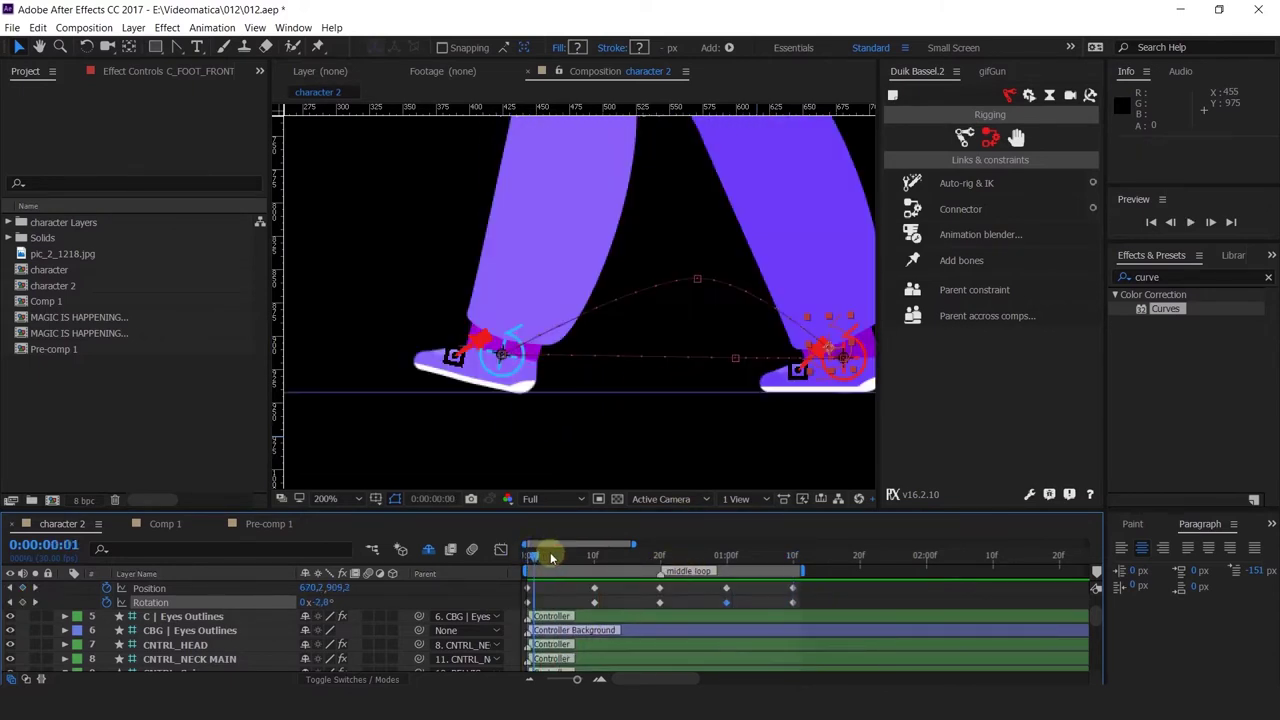
drag(550, 555, 593, 583)
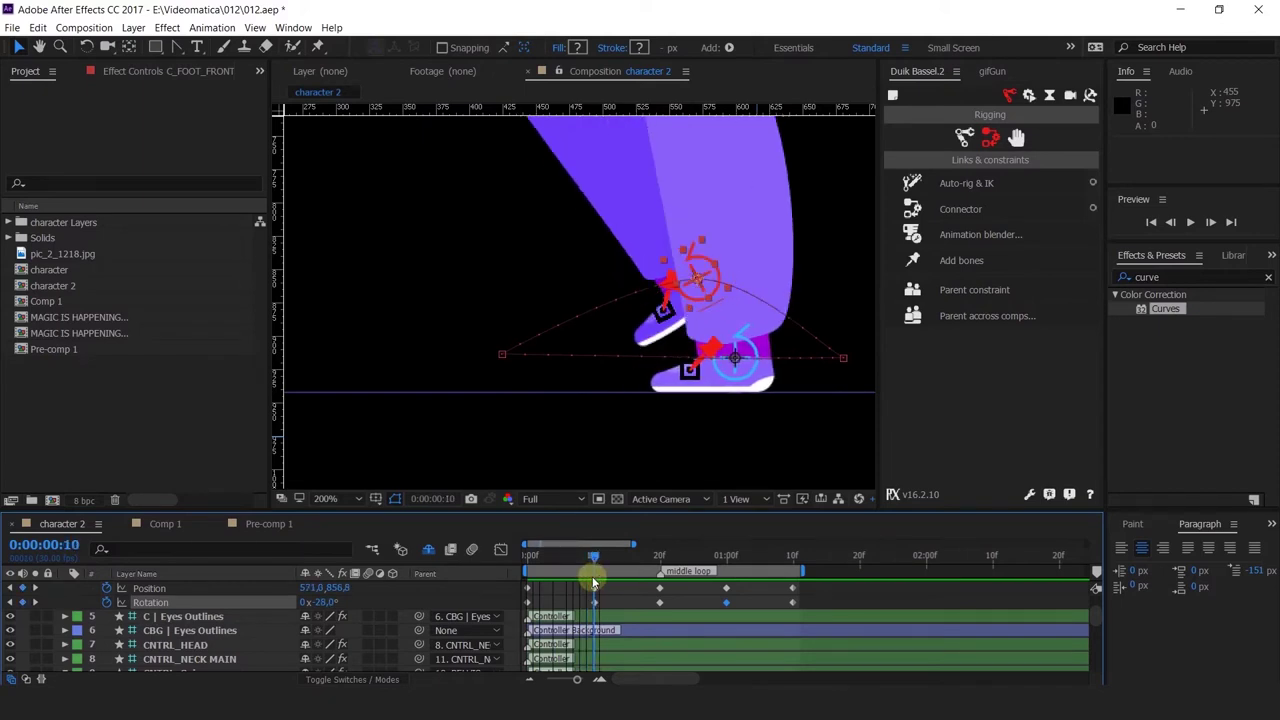
click(735, 358)
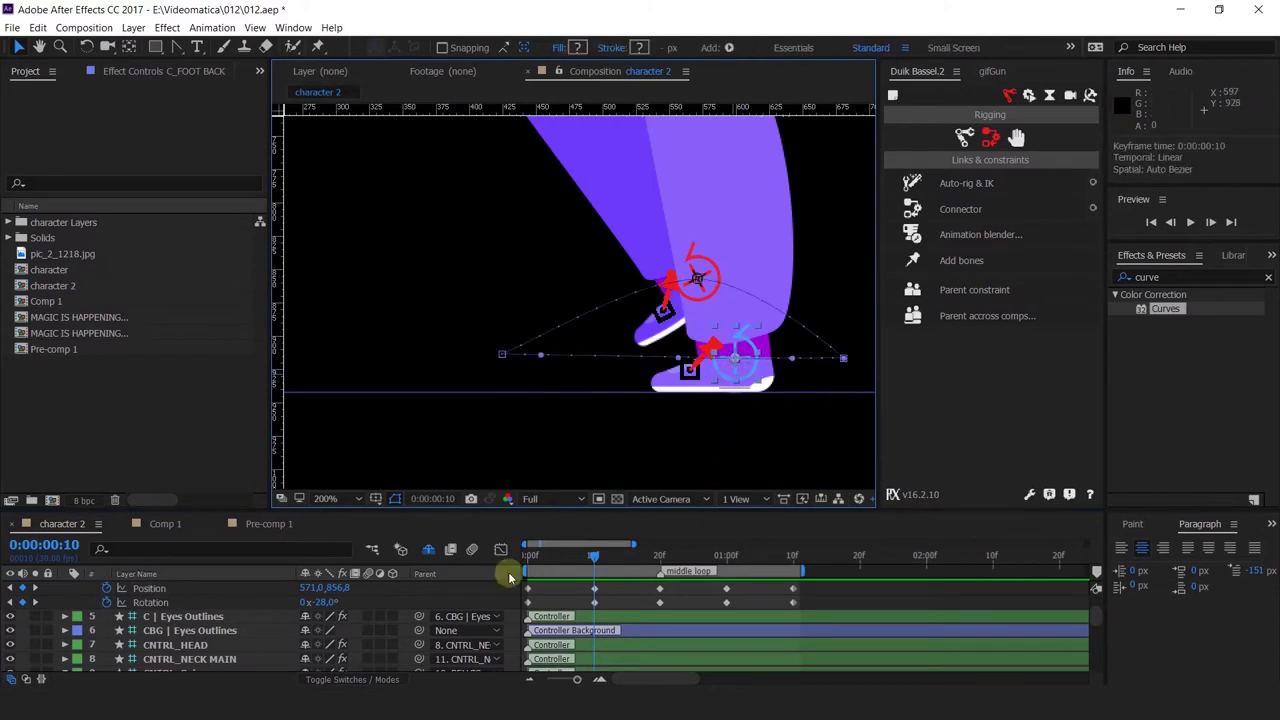
drag(596, 555, 794, 603)
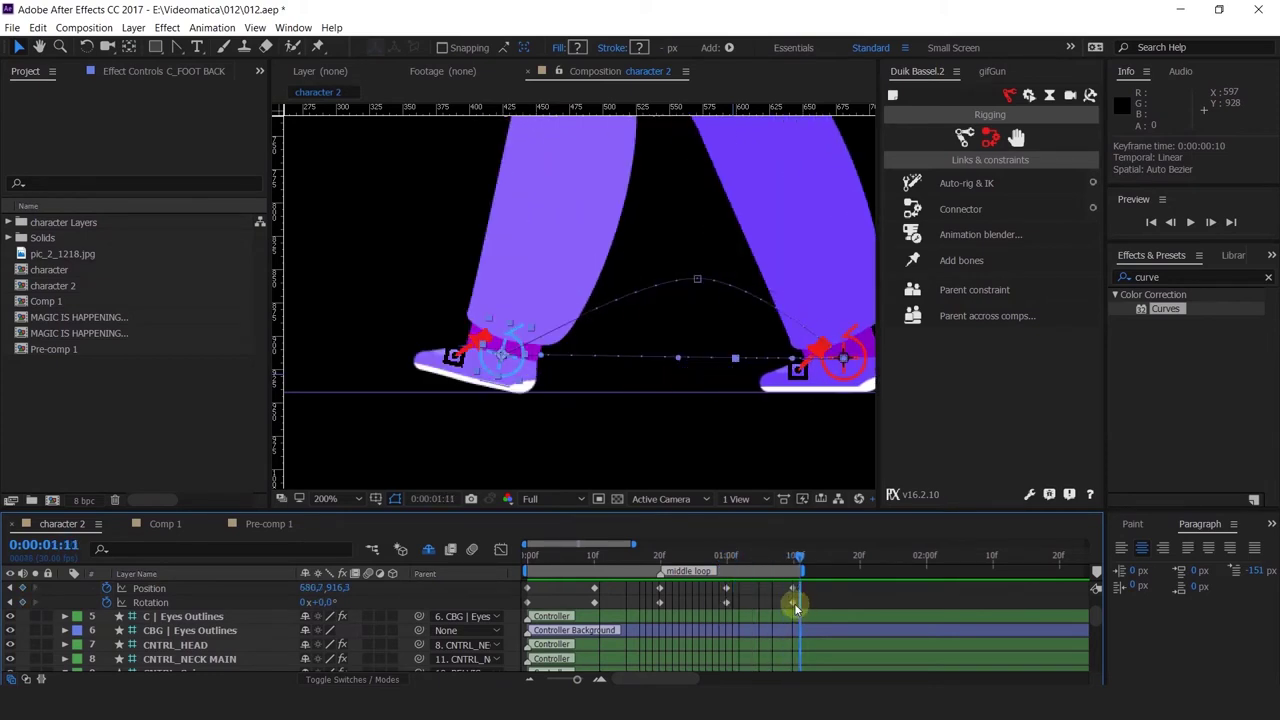
key(Home)
drag(537, 614, 490, 622)
key(space)
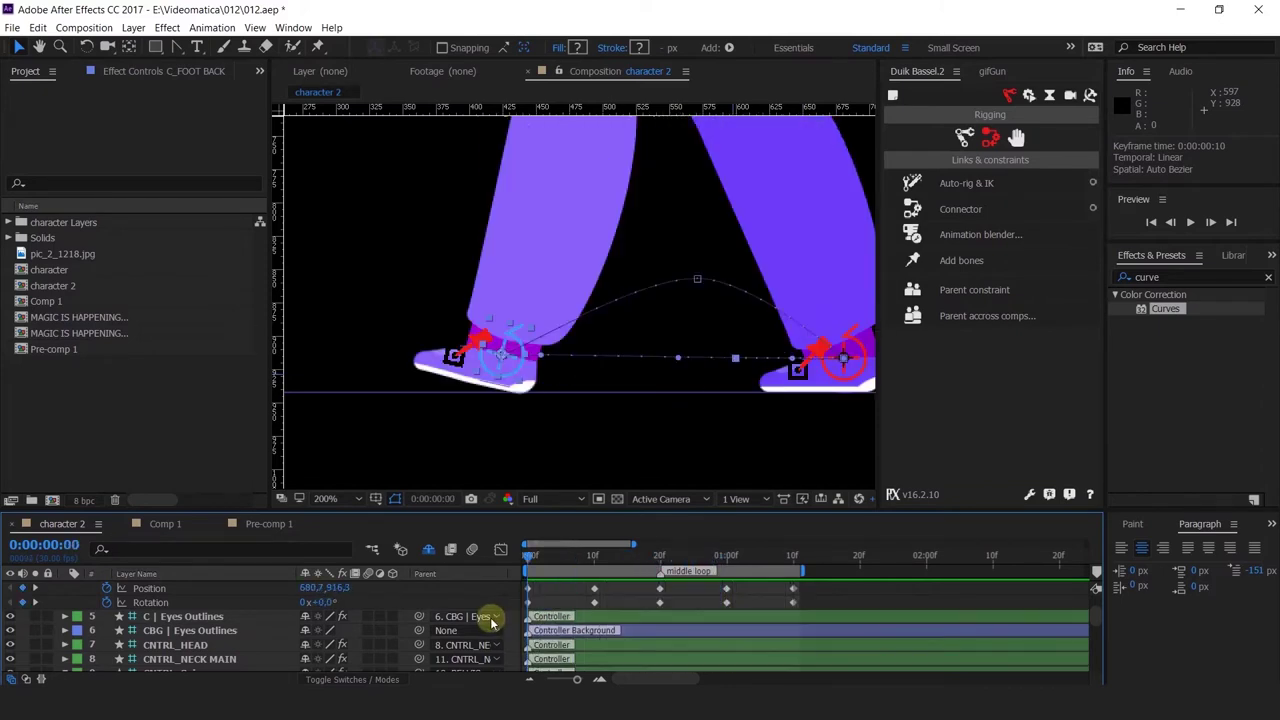
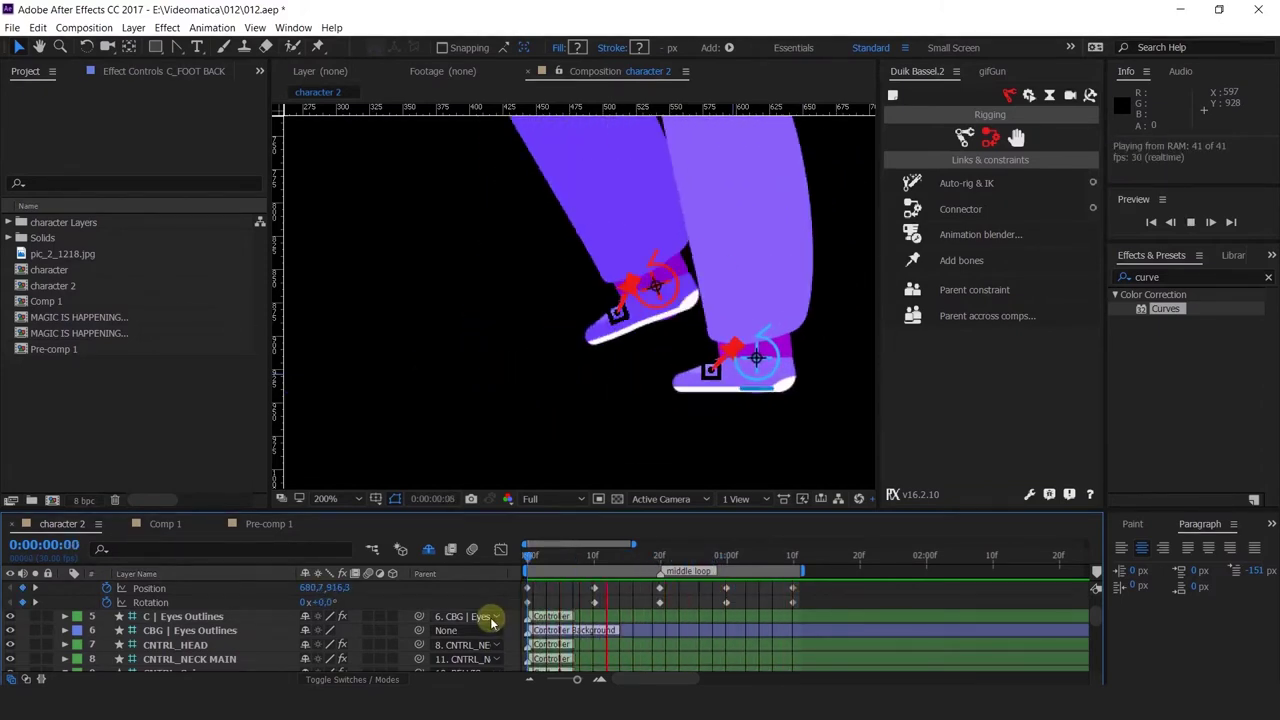
click(594, 566)
drag(595, 560, 669, 572)
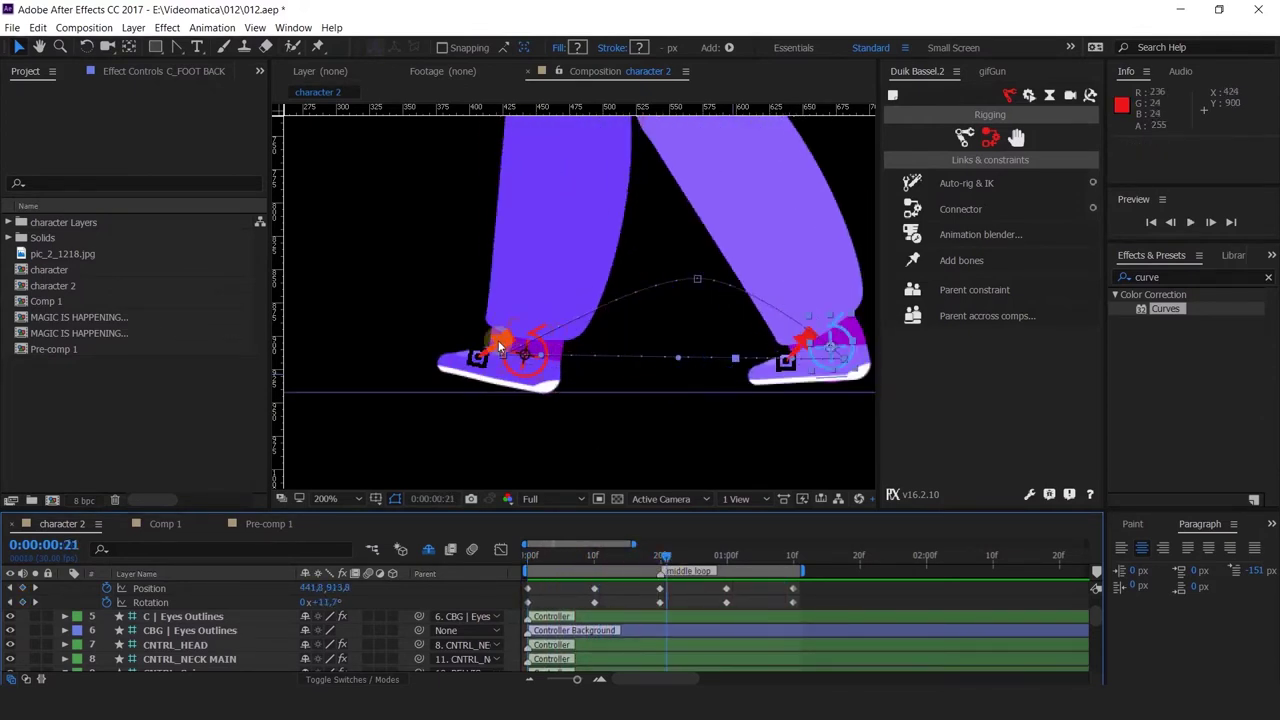
drag(585, 559, 457, 587)
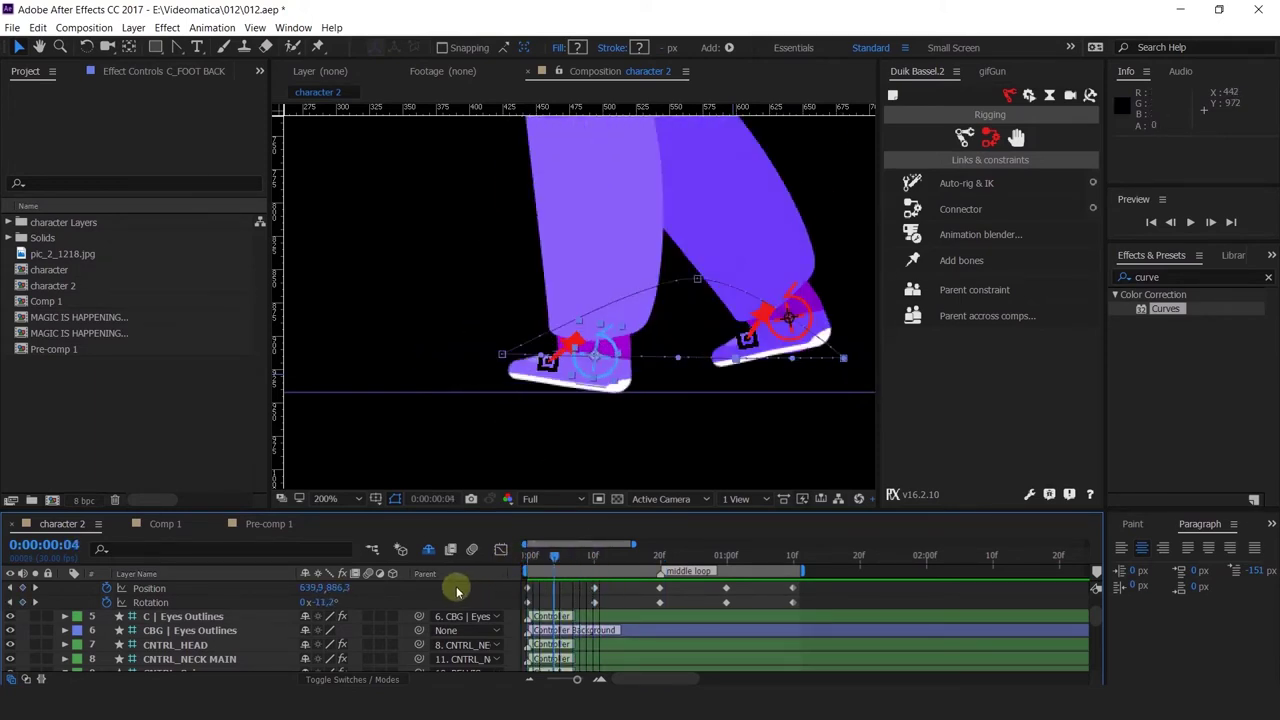
Add a Rotation keyframe of 0° on C_FOOT BACK at frame 1 to flatten the foot right after heel strike.
click(506, 370)
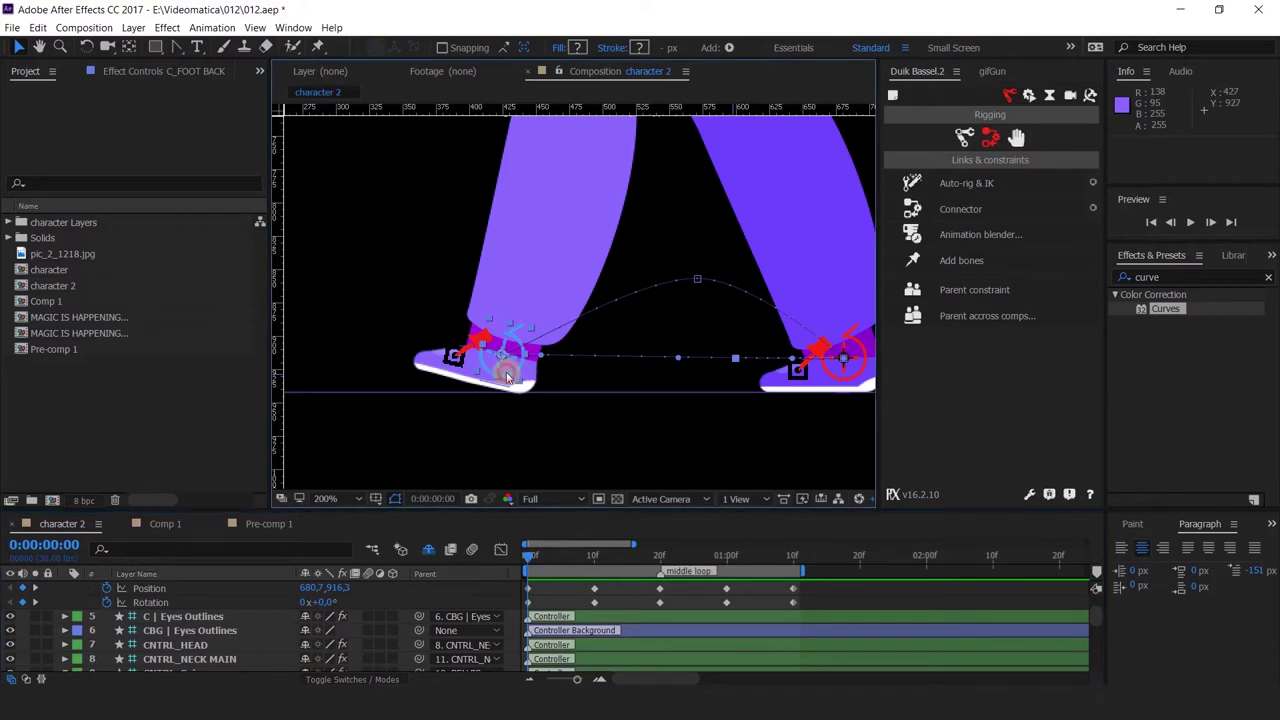
click(548, 449)
click(497, 350)
scroll(340, 590, up, 1)
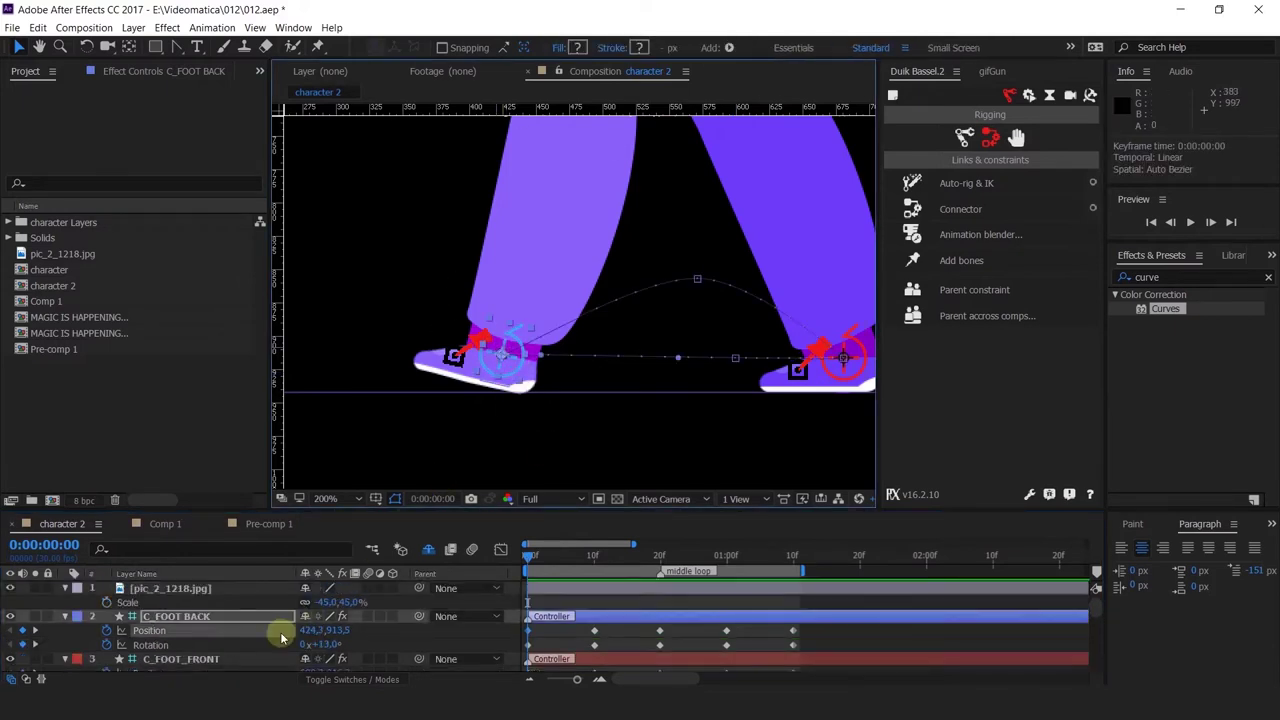
key(=)
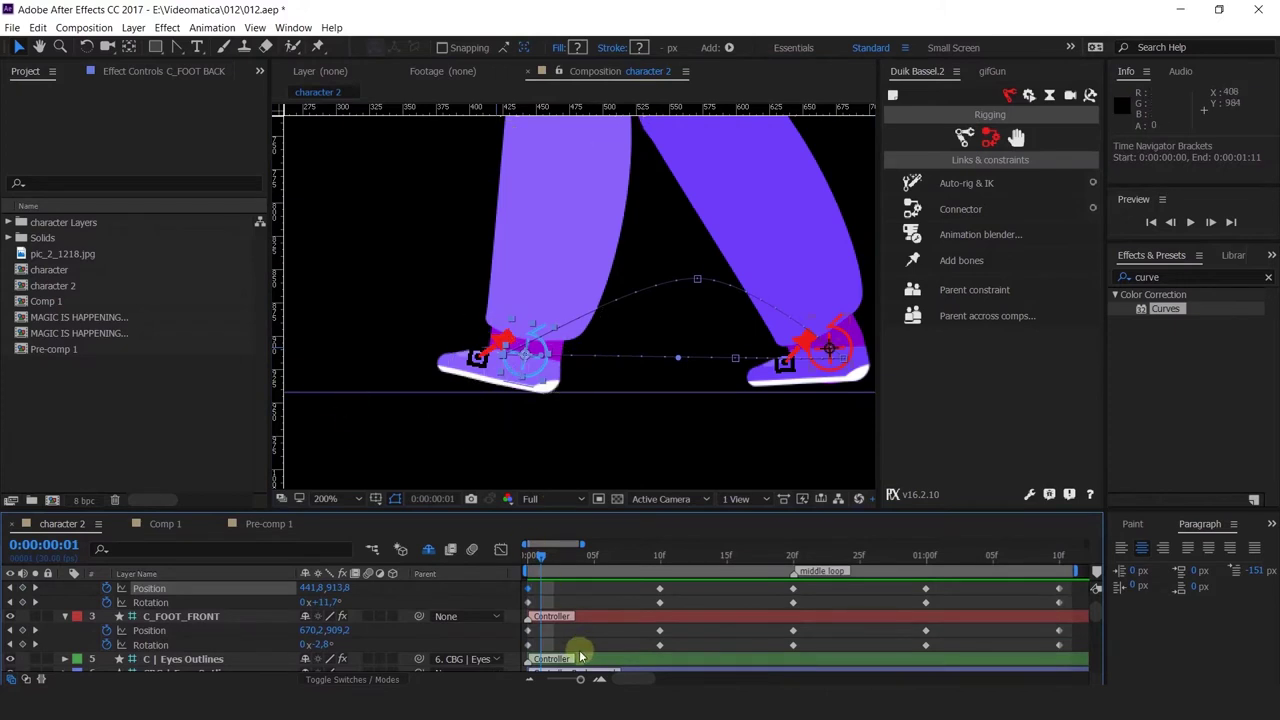
scroll(567, 611, up, 2)
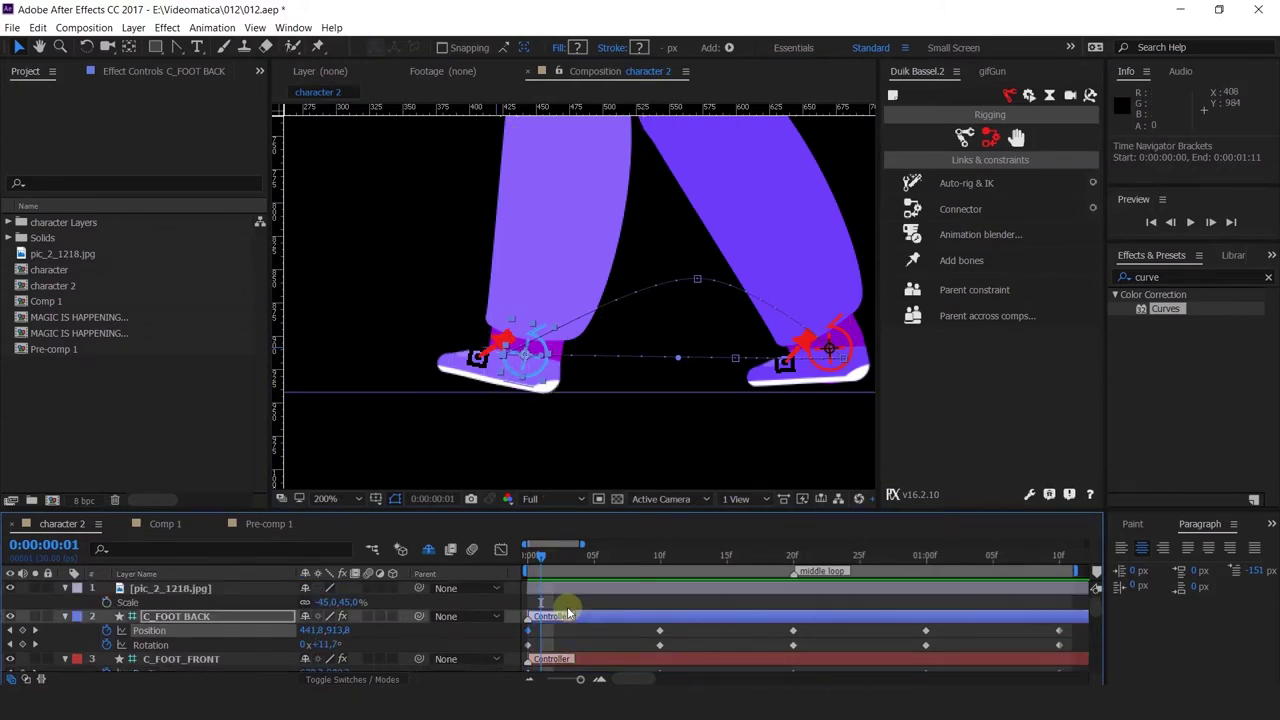
click(664, 563)
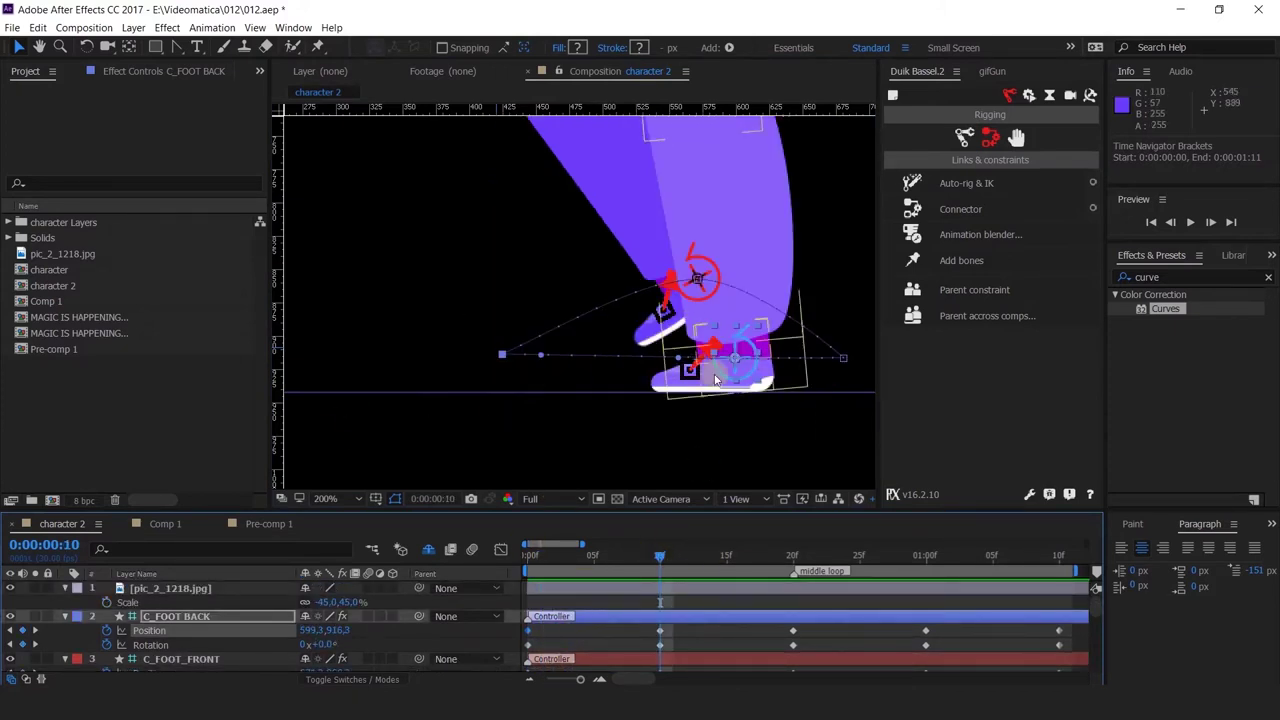
click(531, 565)
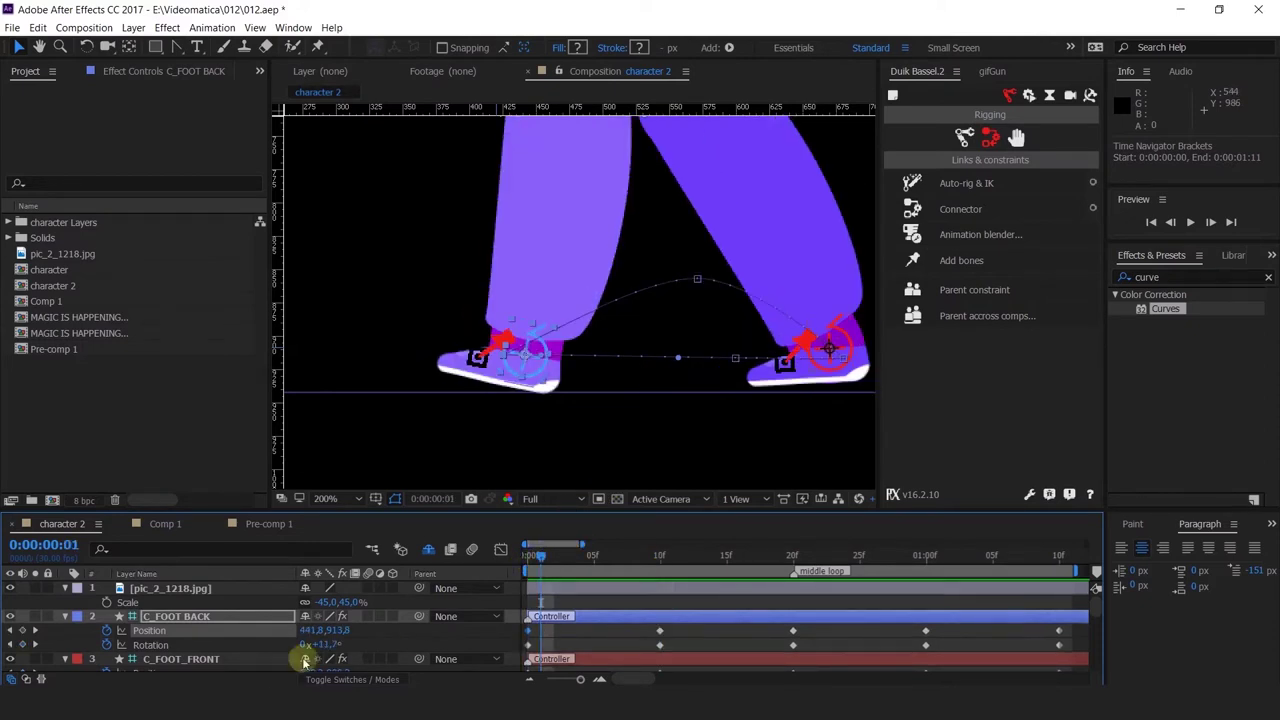
key(Return)
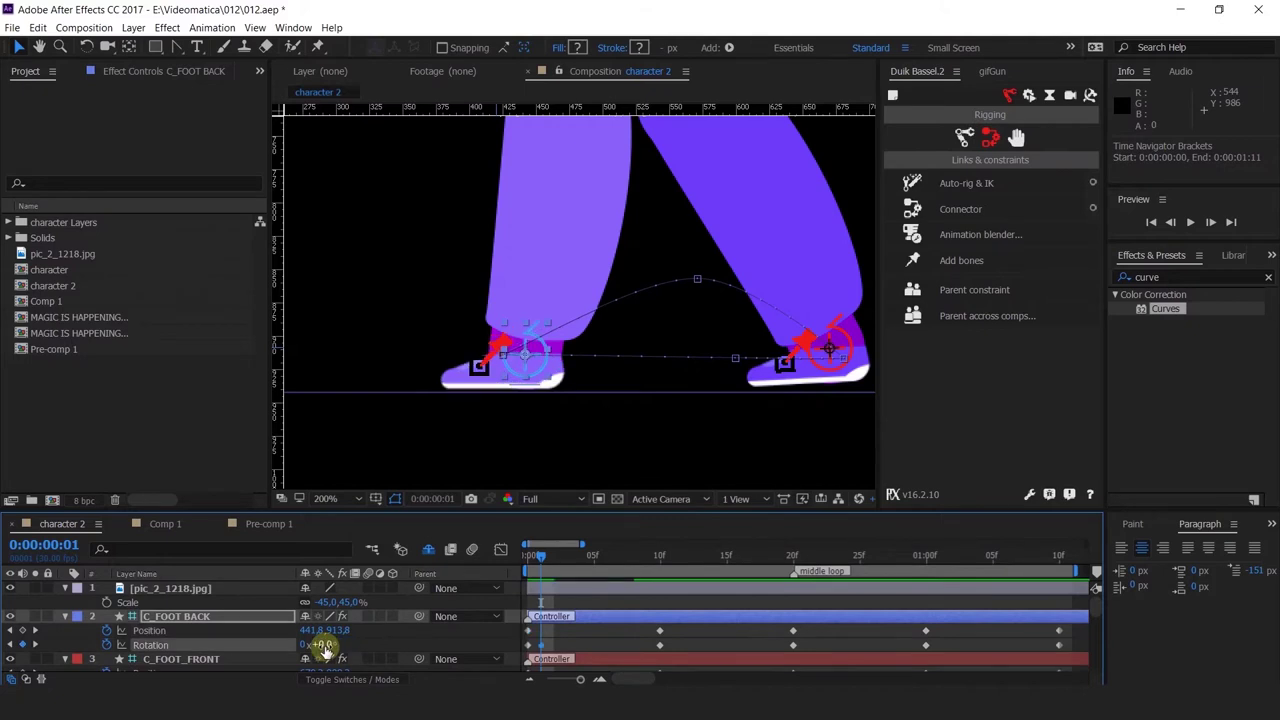
Shift C_FOOT BACK's flat-foot Rotation keyframe to frame 2 and preview the loop.
mouse_move(525, 563)
mouse_down()
mouse_move(549, 564)
mouse_move(519, 568)
mouse_up()
key(space)
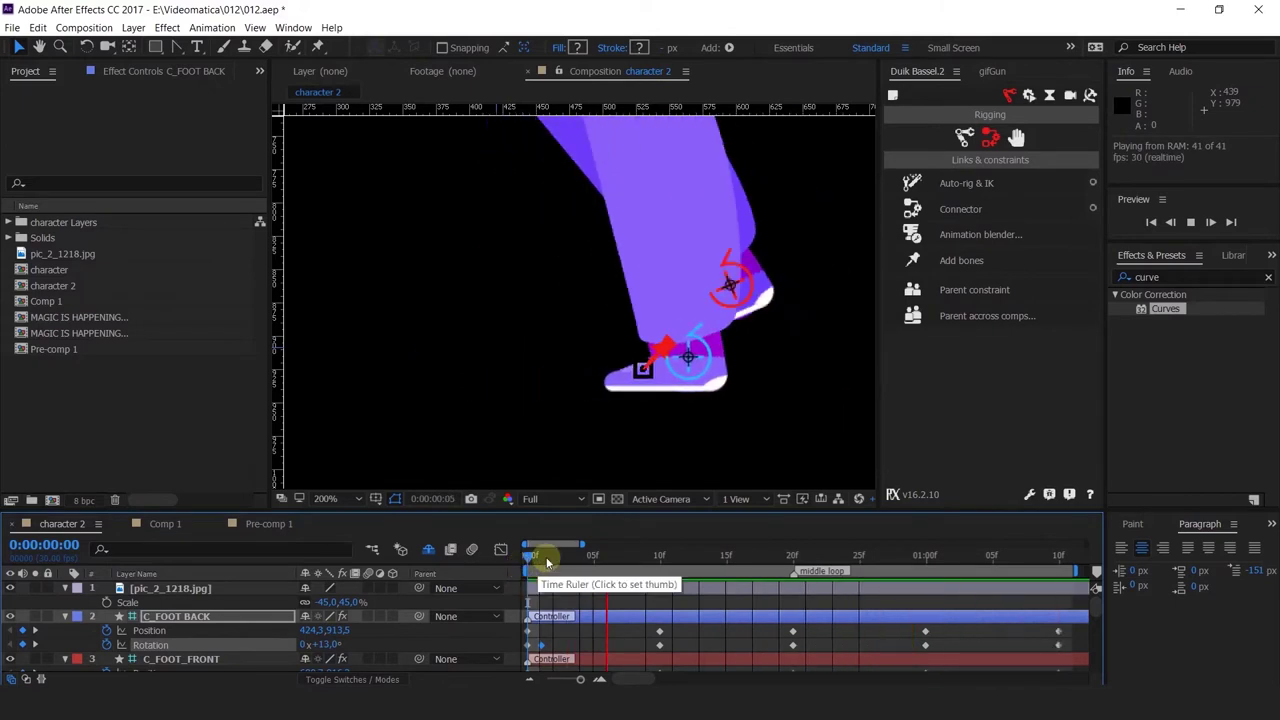
key(space)
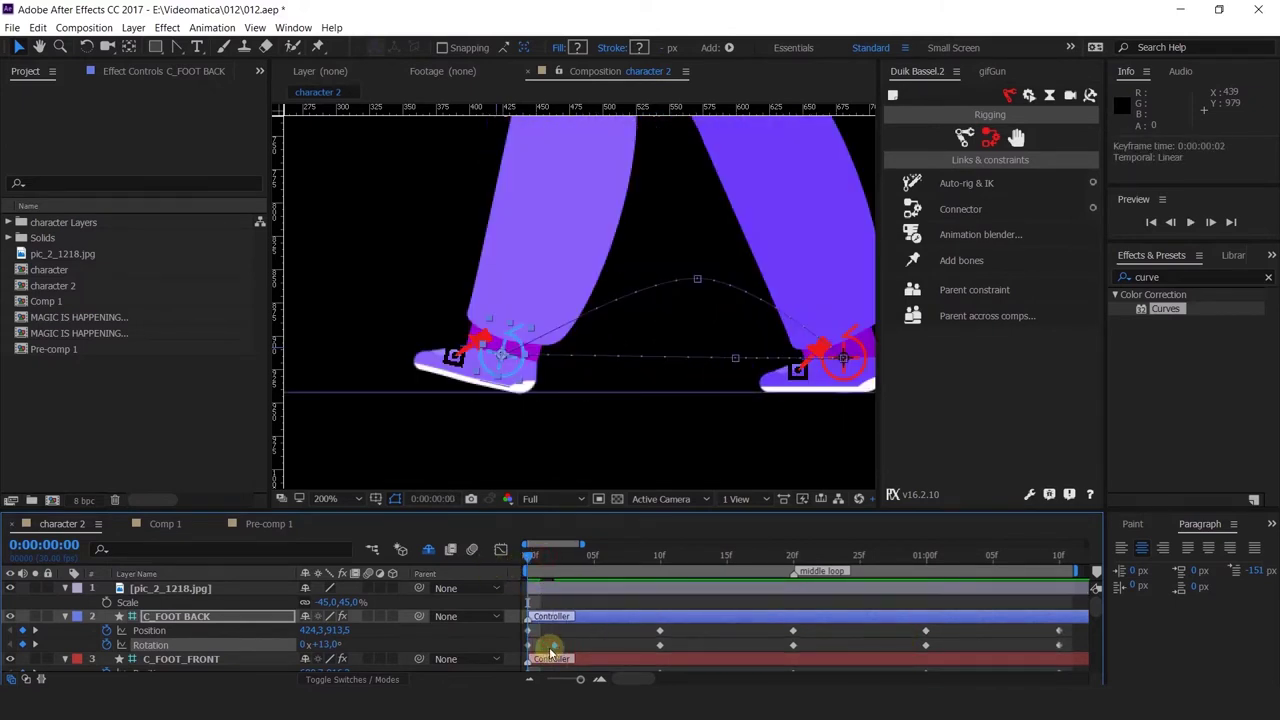
key(space)
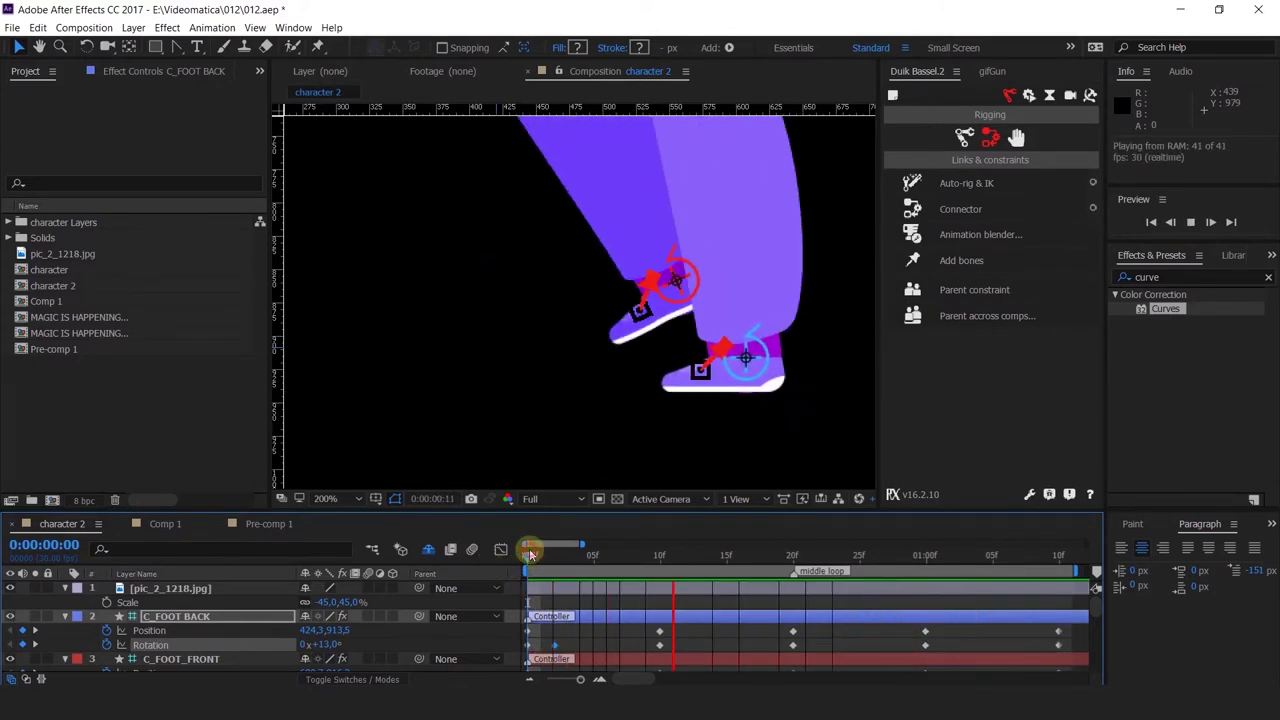
click(531, 553)
Copy C_FOOT BACK's frame 2 Rotation keyframe and paste it on the same controller at frame 22.
drag(640, 405, 500, 397)
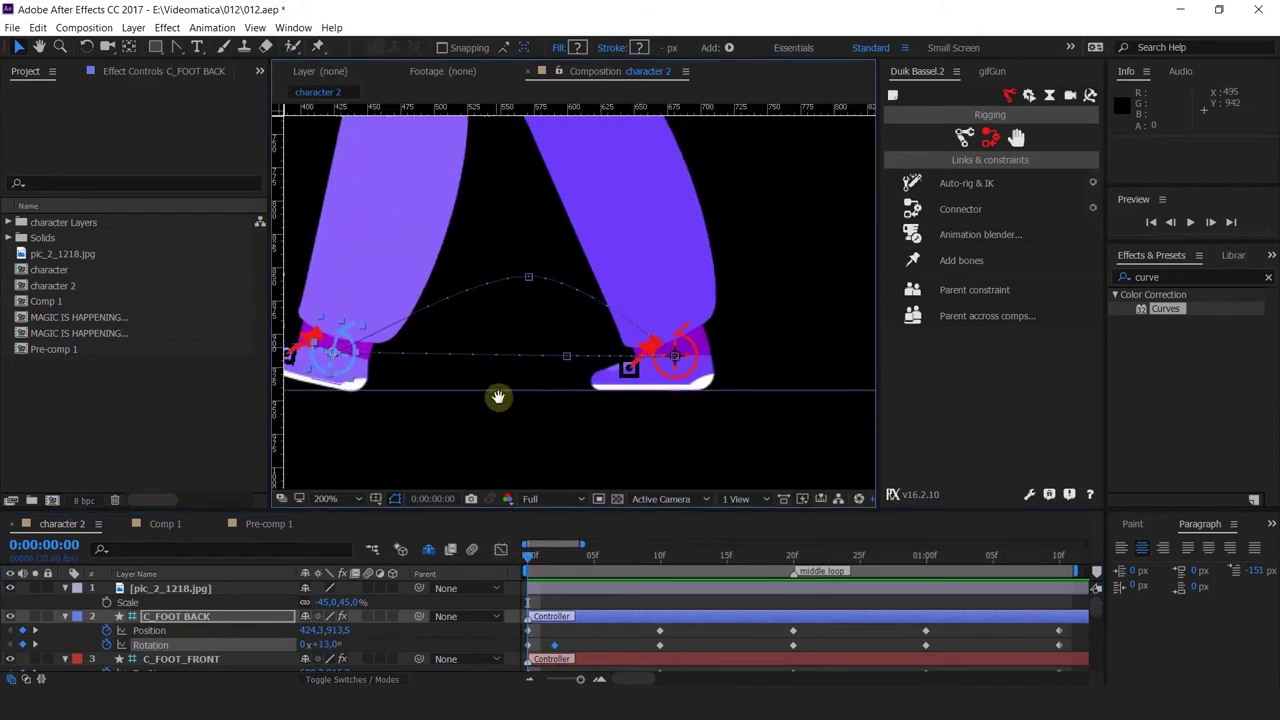
click(688, 371)
key(u)
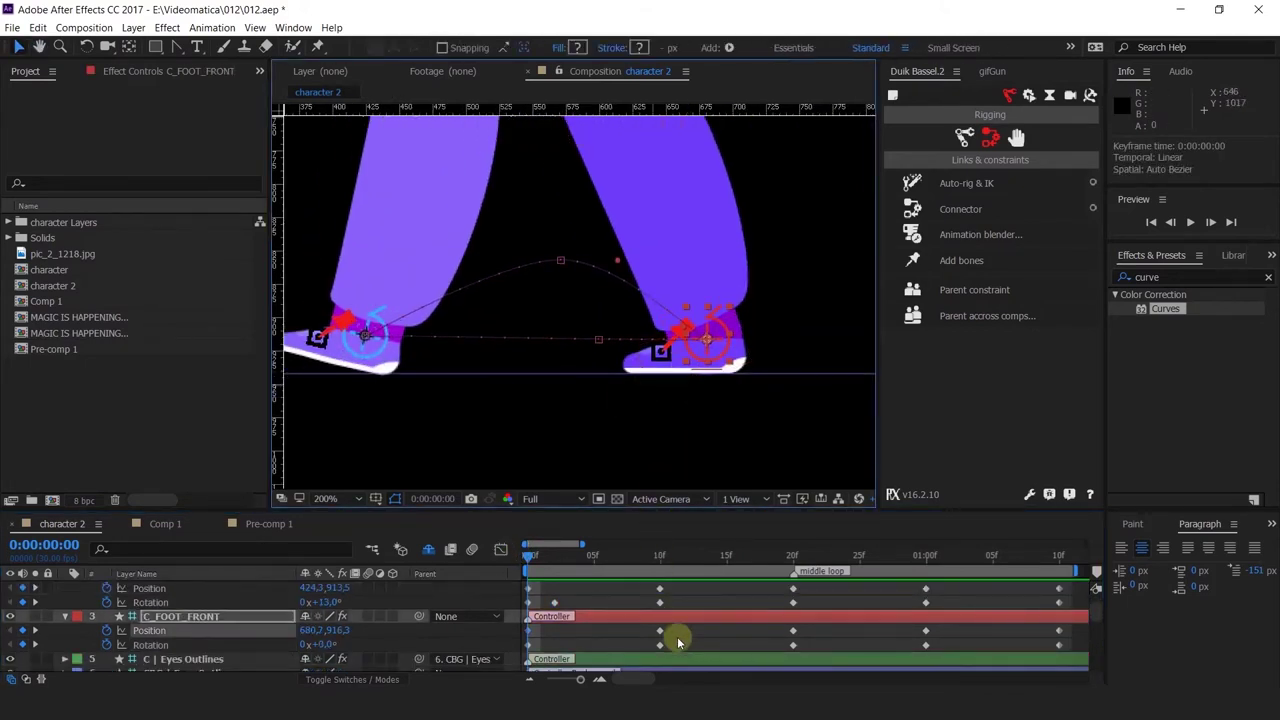
drag(794, 556, 819, 566)
click(541, 611)
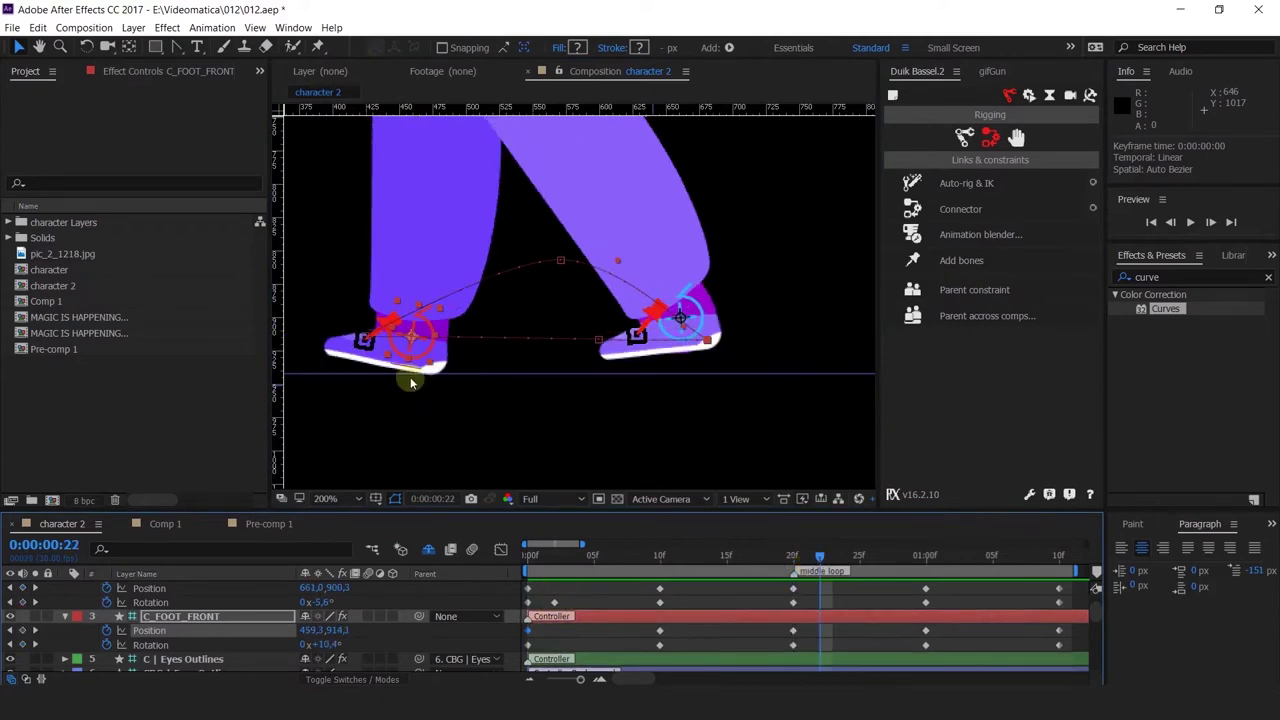
click(555, 604)
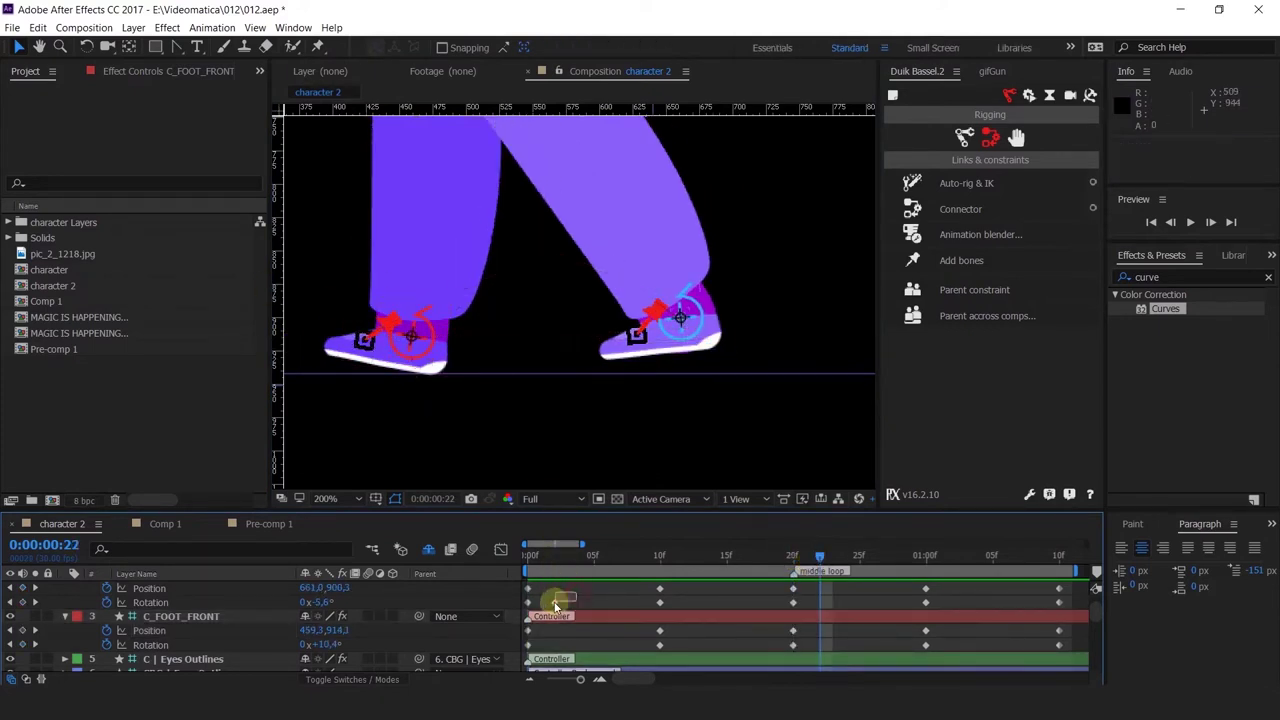
key(ctrl+v)
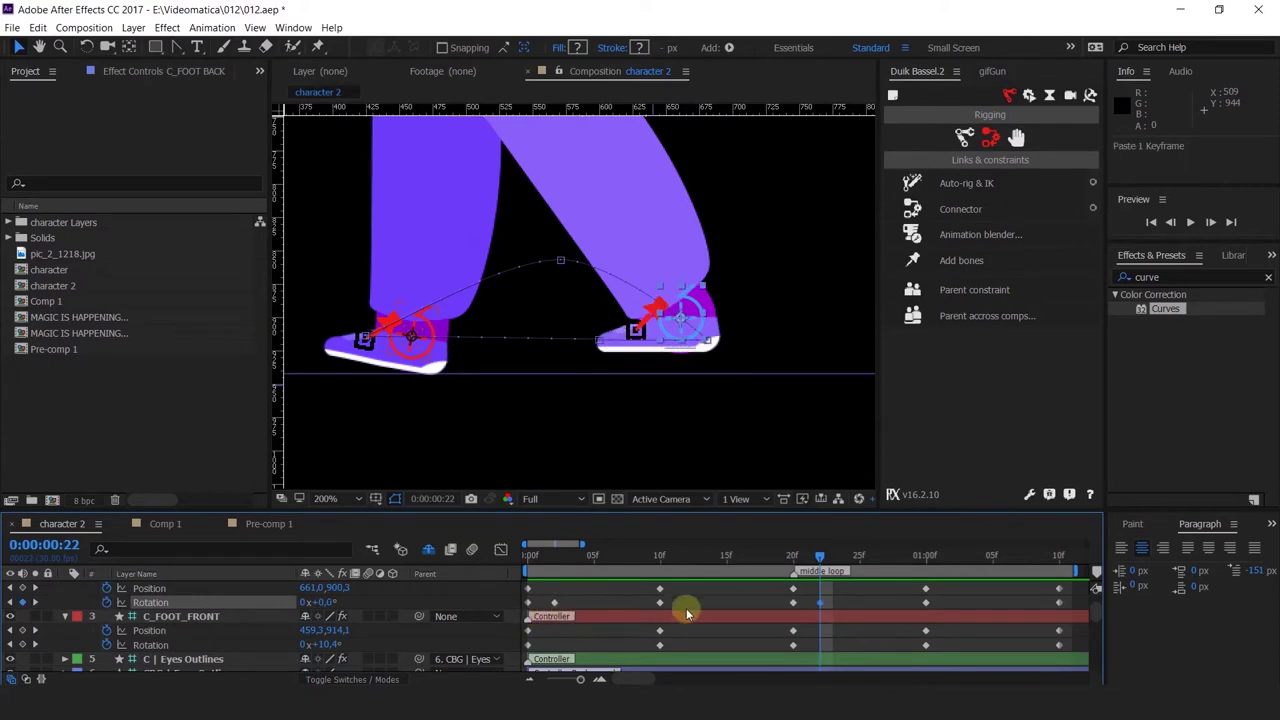
Put the copied flat-foot Rotation keyframe at frame 22 on C_FOOT_FRONT instead of C_FOOT BACK and preview the loop.
click(815, 617)
key(ctrl+v)
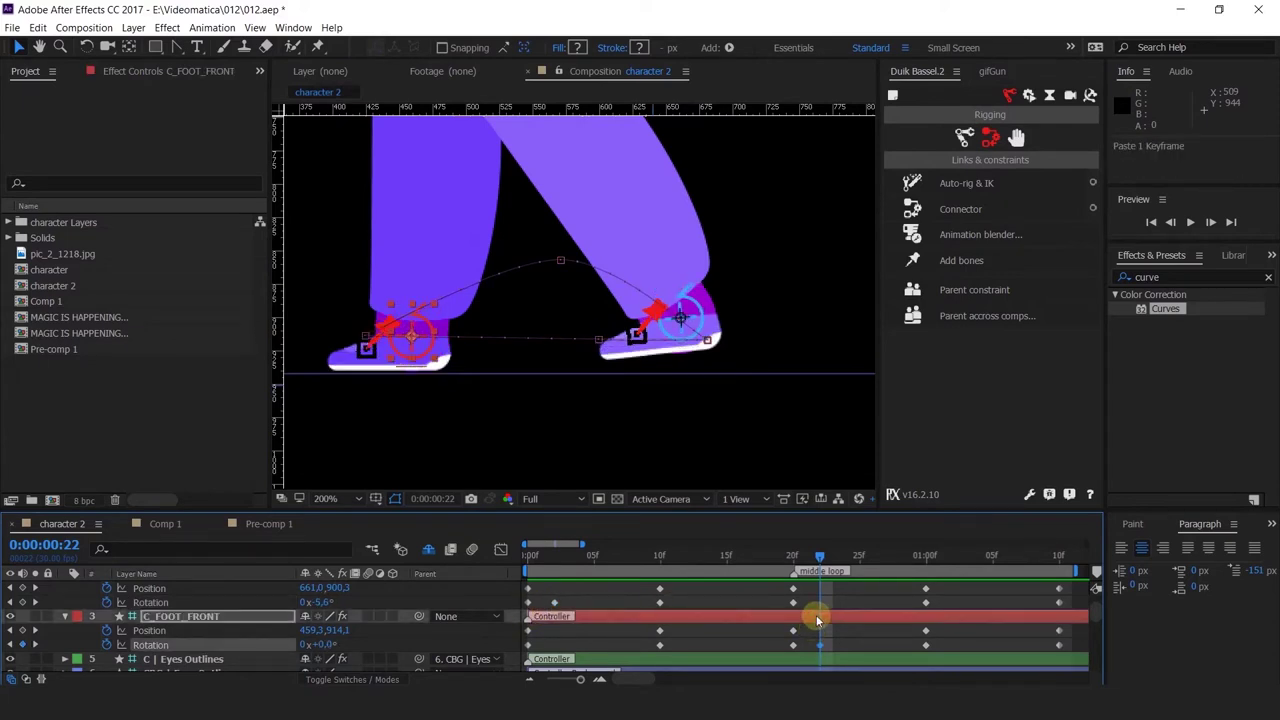
drag(588, 415, 660, 434)
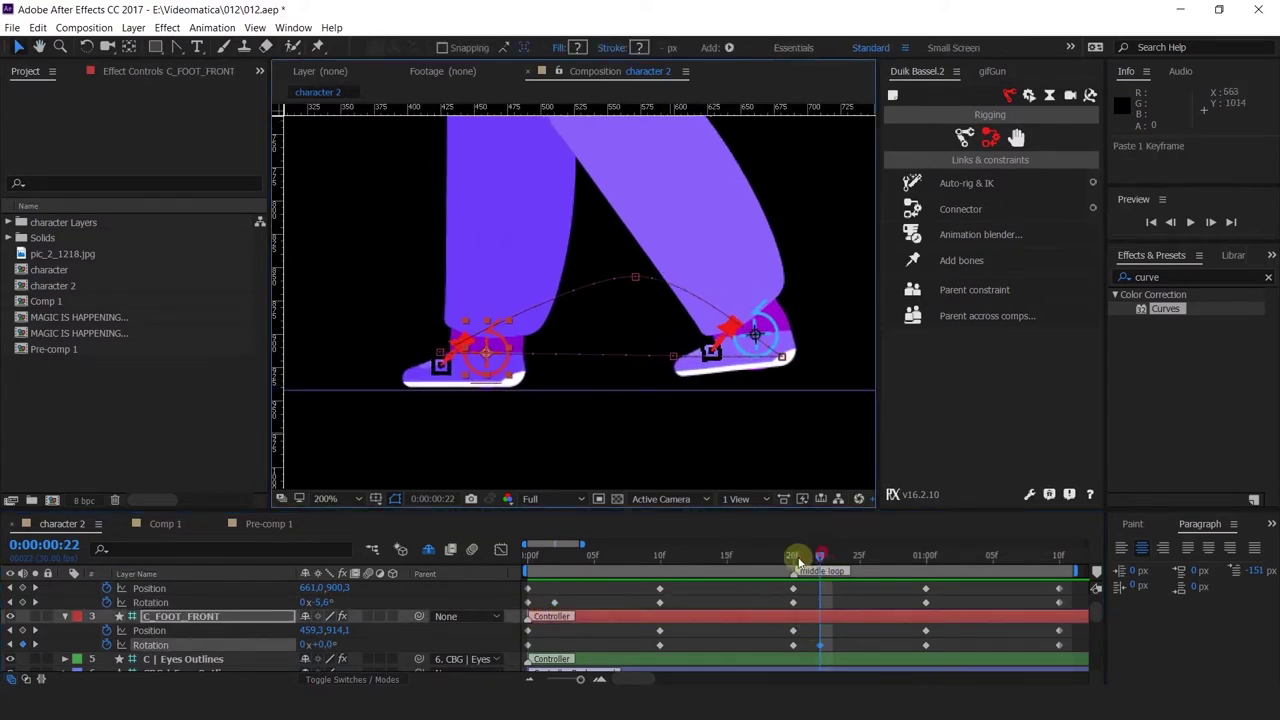
key(space)
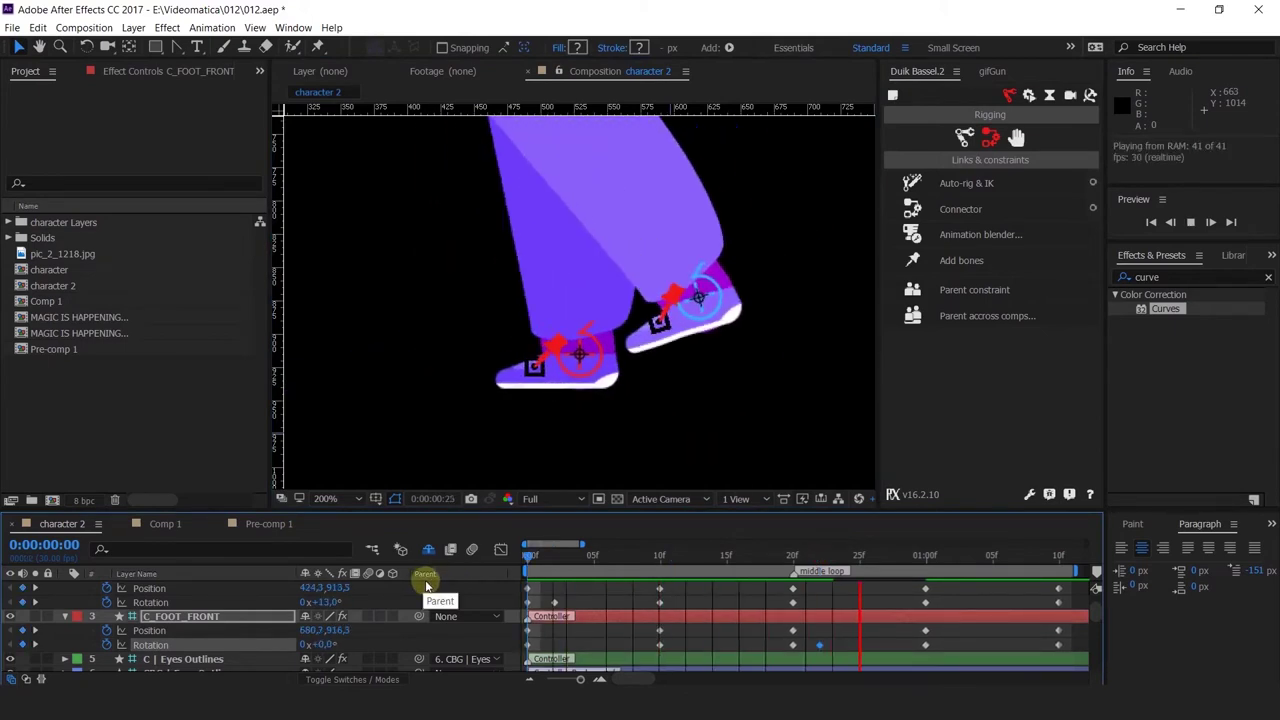
scroll(601, 354, down, 1)
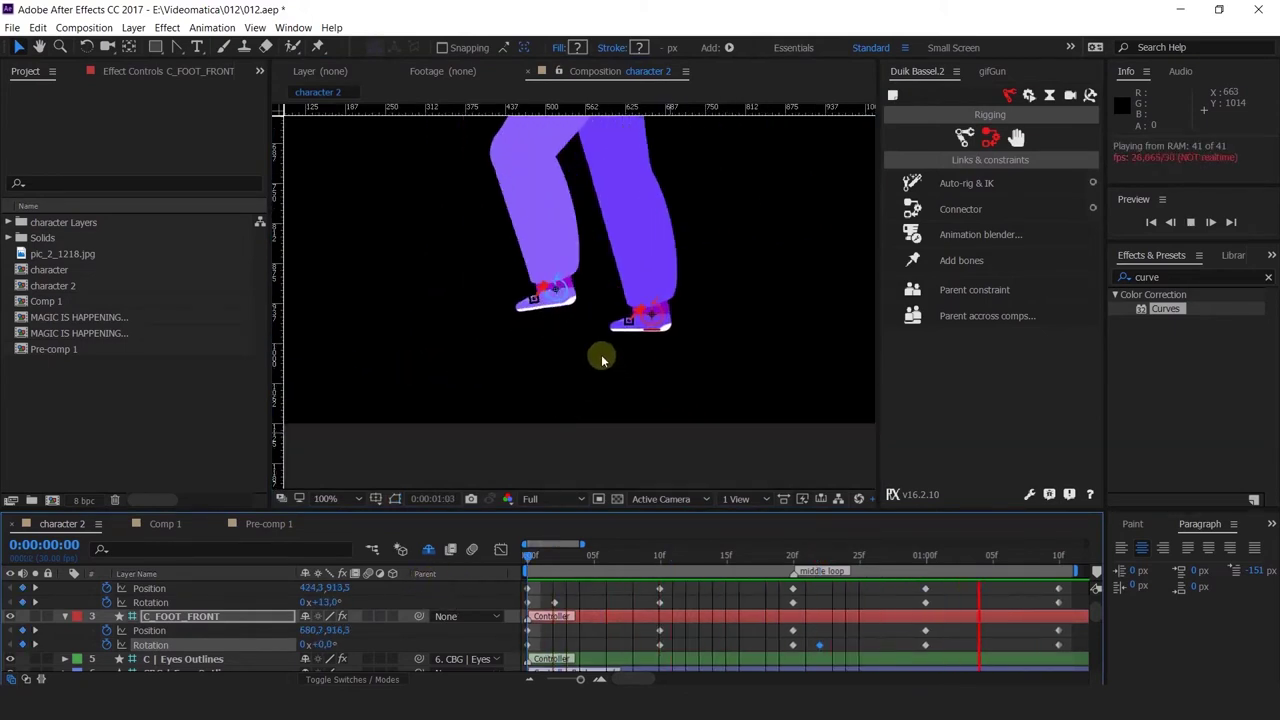
Keyframe the Rotation of toe bone B | F_Foot | F_Foot_BN_1 at frame 0 with a value of 22° to lift the toes.
click(534, 562)
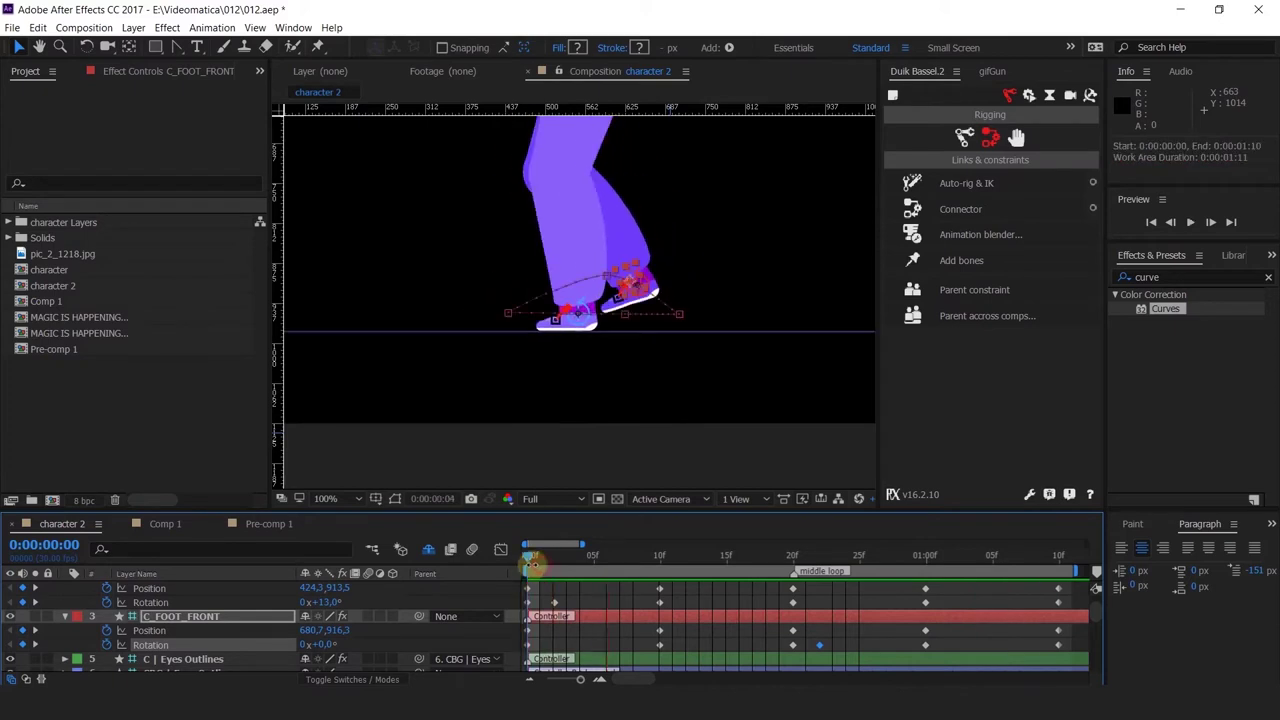
scroll(486, 343, up, 4)
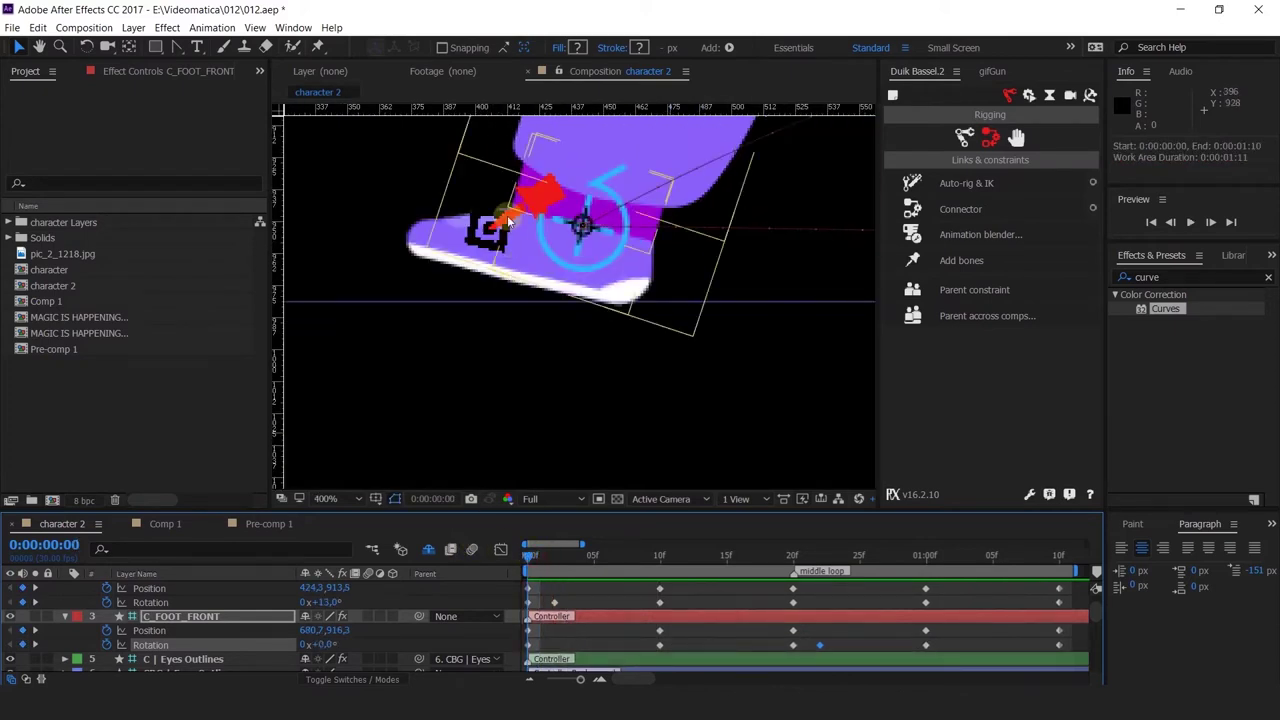
click(508, 222)
scroll(206, 617, down, 5)
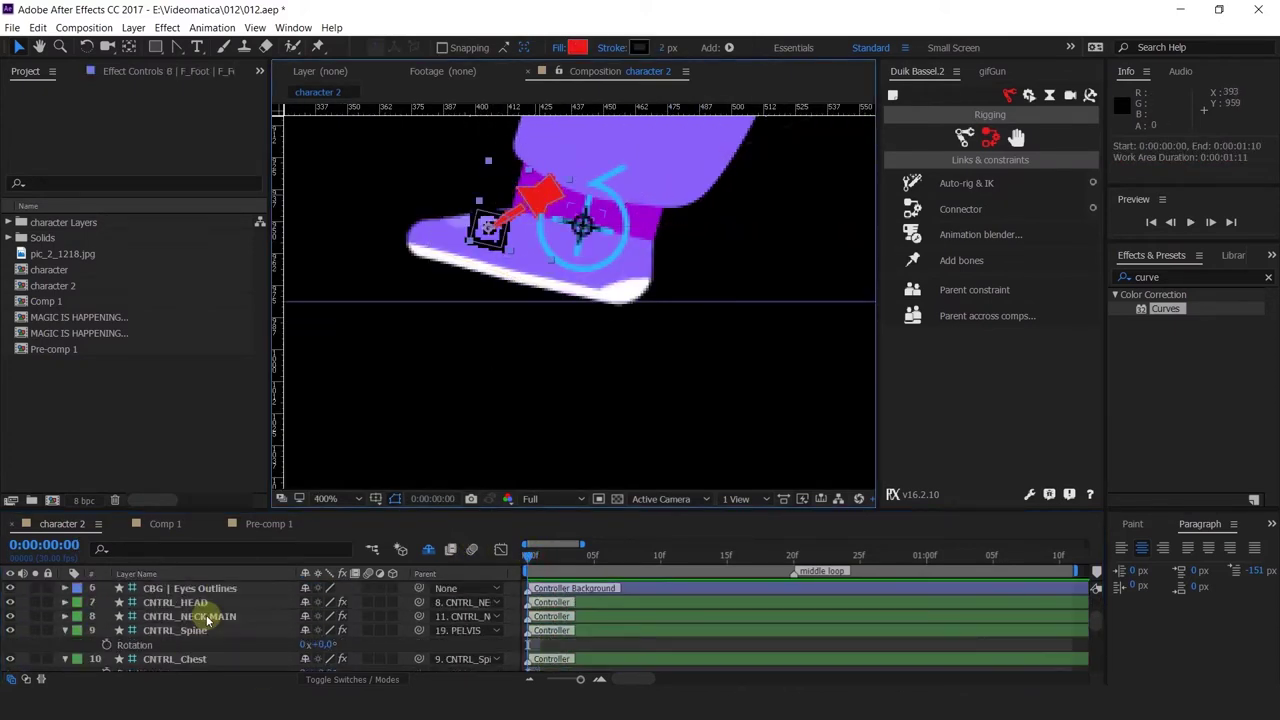
scroll(206, 617, down, 7)
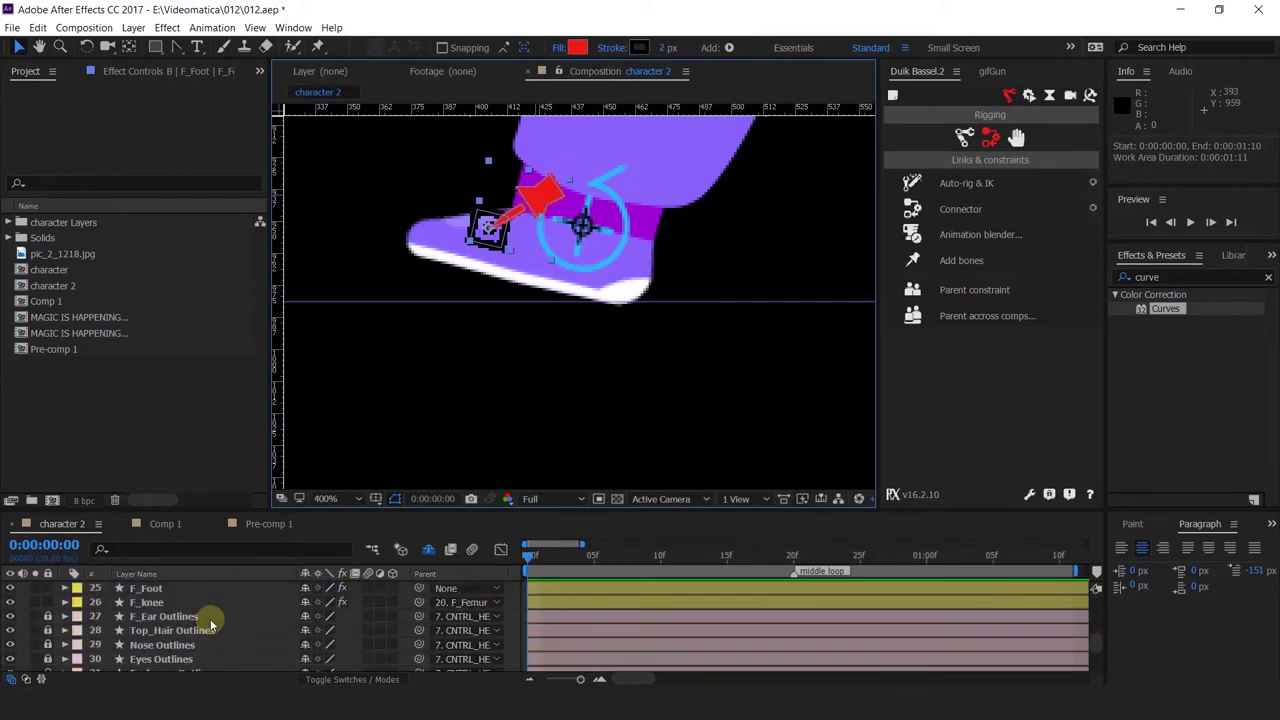
scroll(211, 625, up, 2)
click(250, 616)
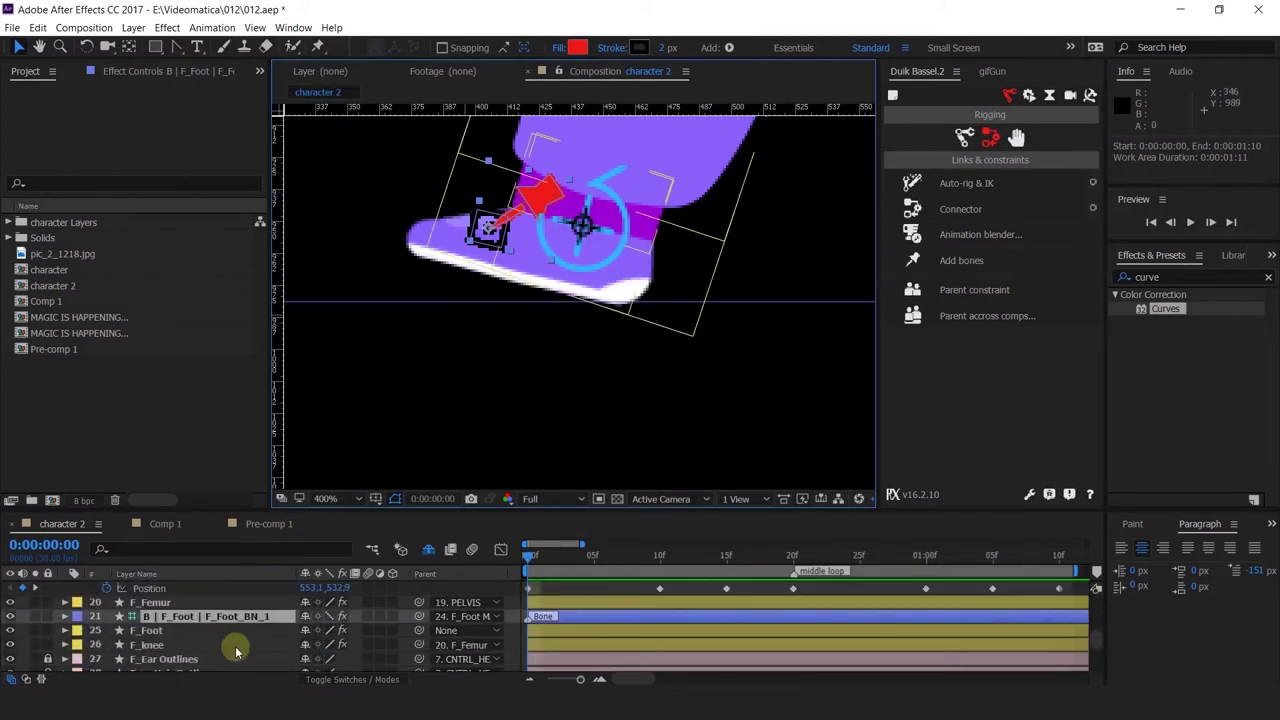
key(p)
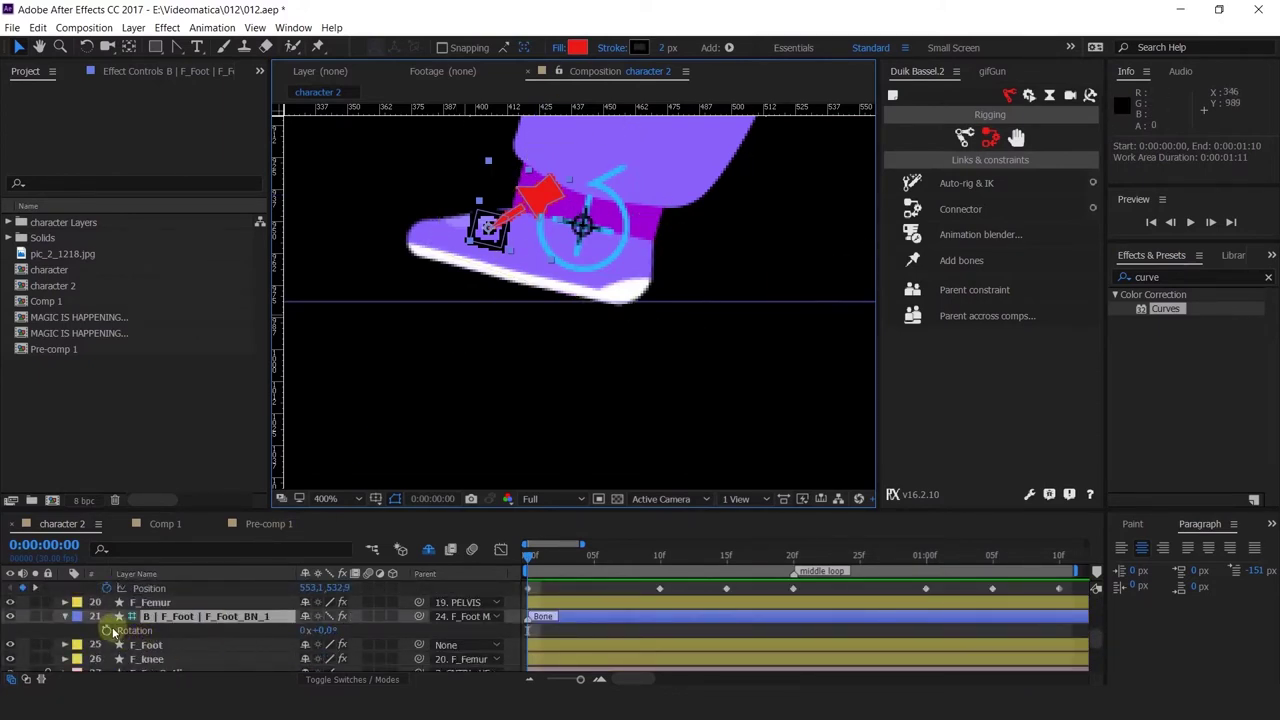
click(108, 630)
drag(583, 545, 633, 570)
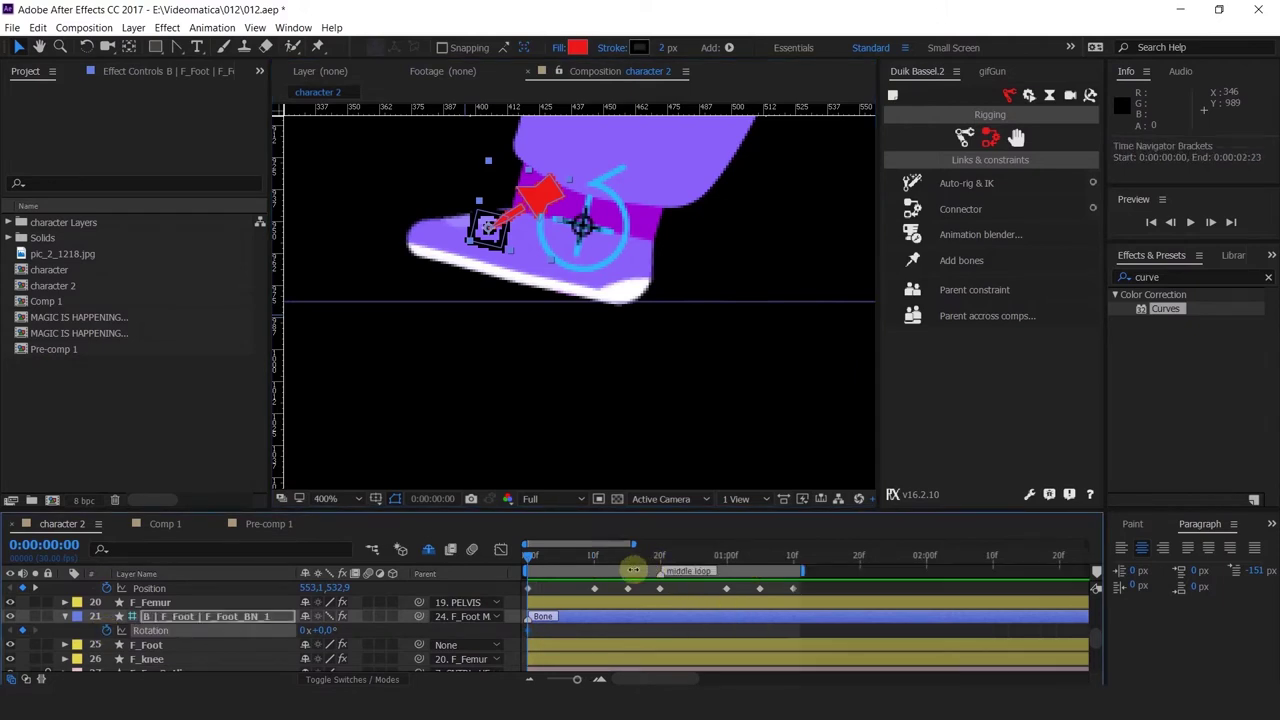
scroll(577, 603, up, 2)
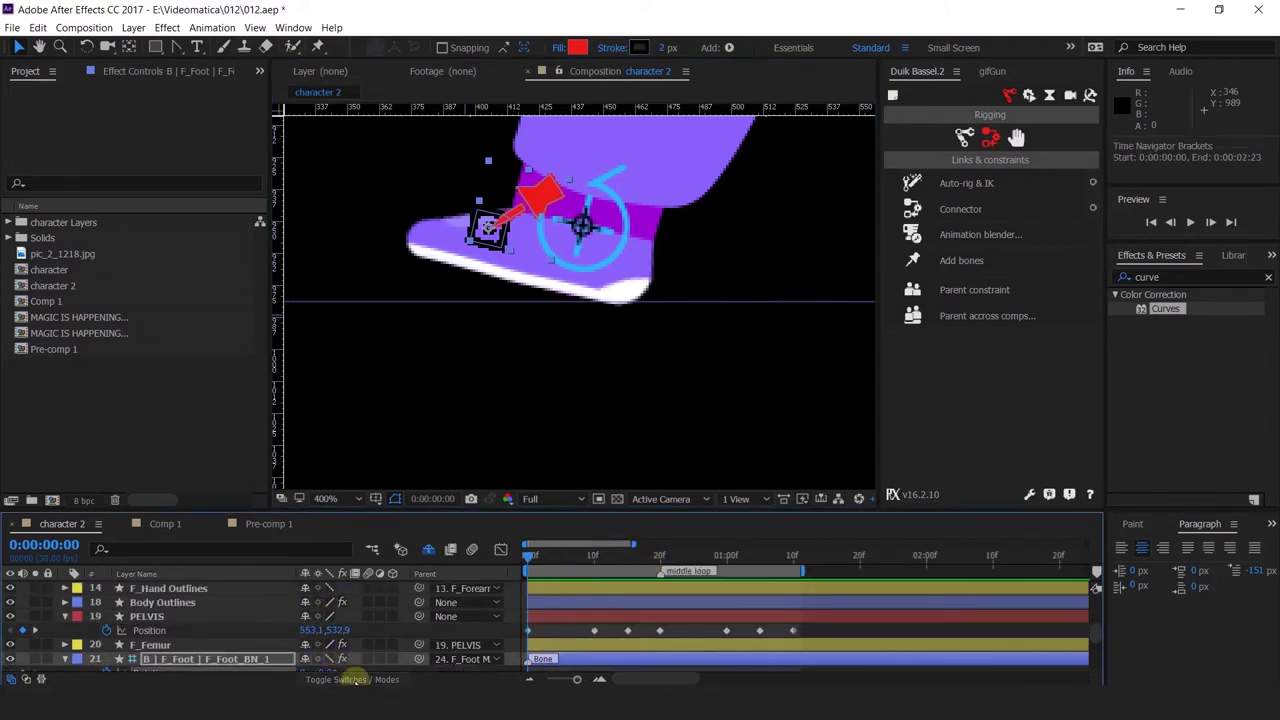
scroll(330, 645, down, 2)
drag(325, 631, 338, 630)
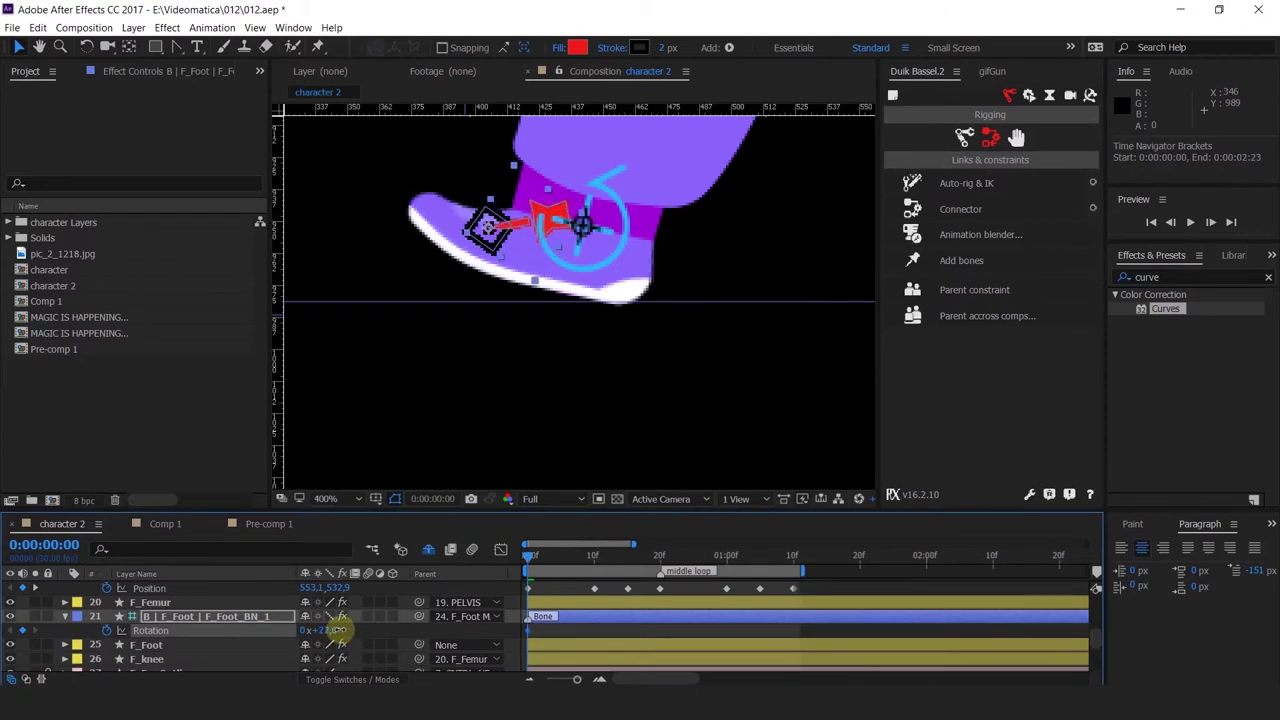
key(=)
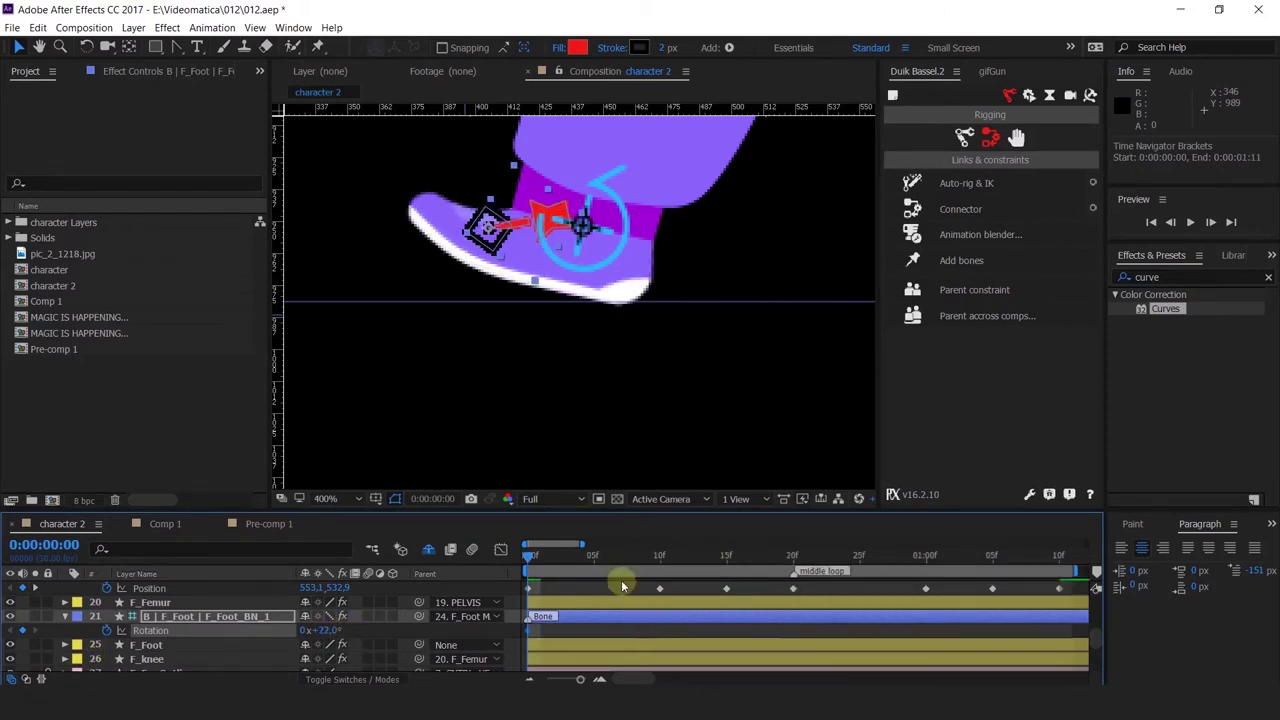
Add a 0° Rotation keyframe on the same toe bone at frame 2, matching C_FOOT BACK's flat-foot key, and scrub the landing.
scroll(611, 636, up, 8)
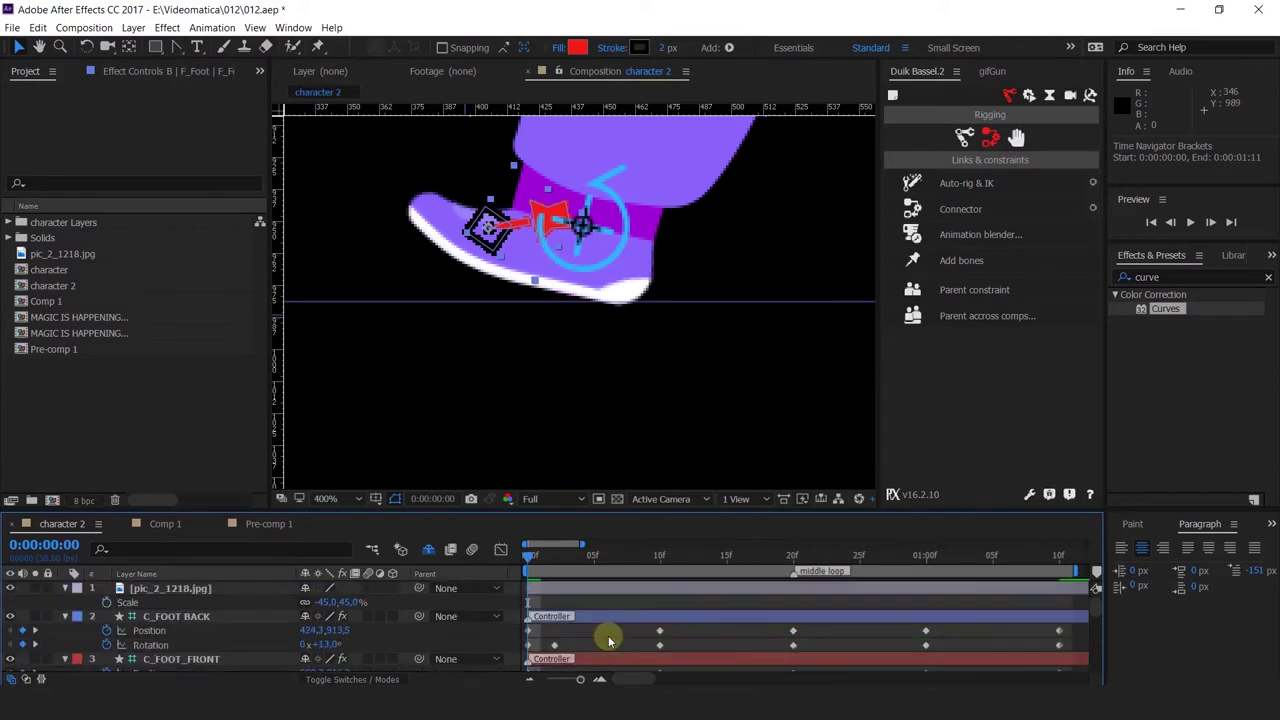
click(557, 580)
scroll(594, 628, down, 12)
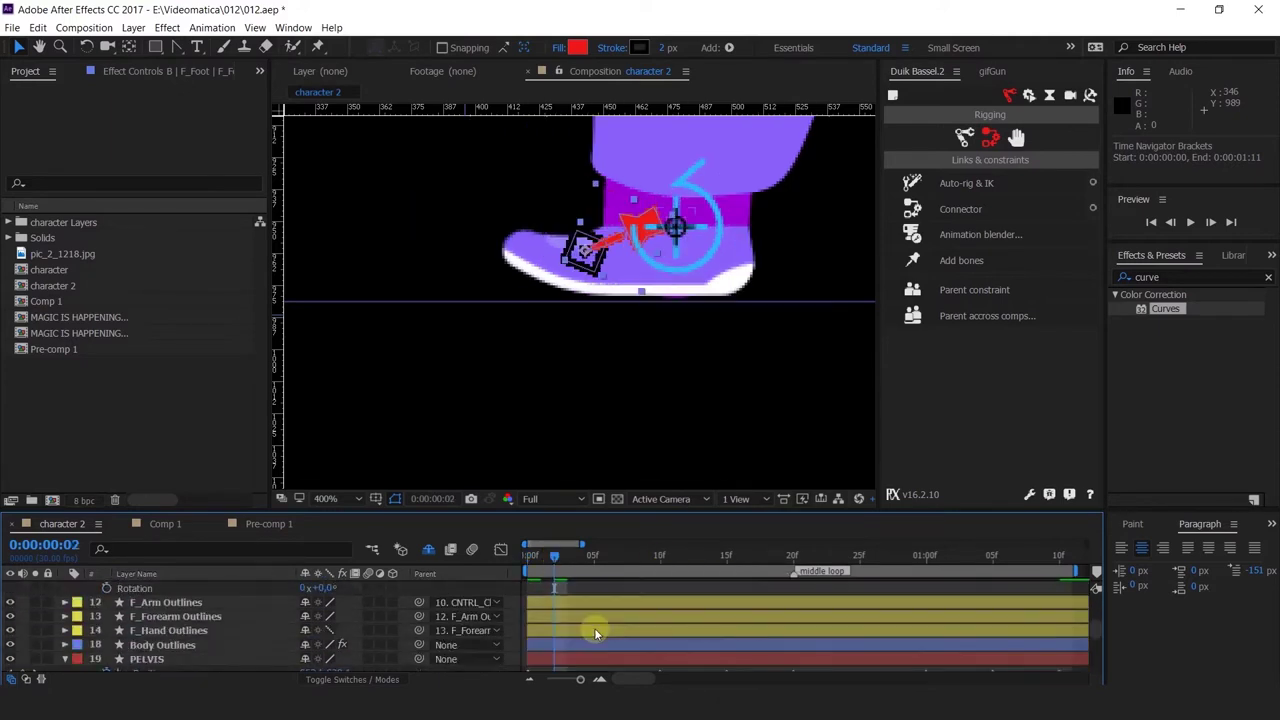
scroll(594, 628, up, 3)
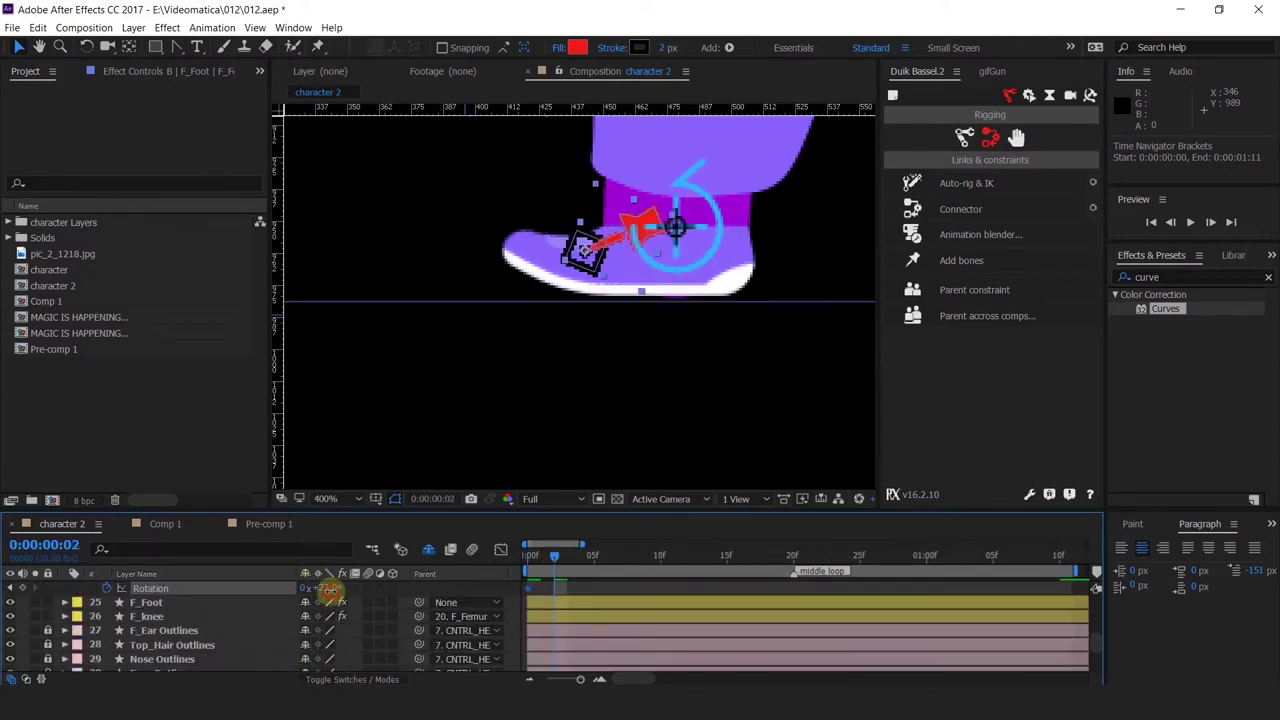
click(330, 590)
text(0)
key(Return)
drag(543, 553, 488, 562)
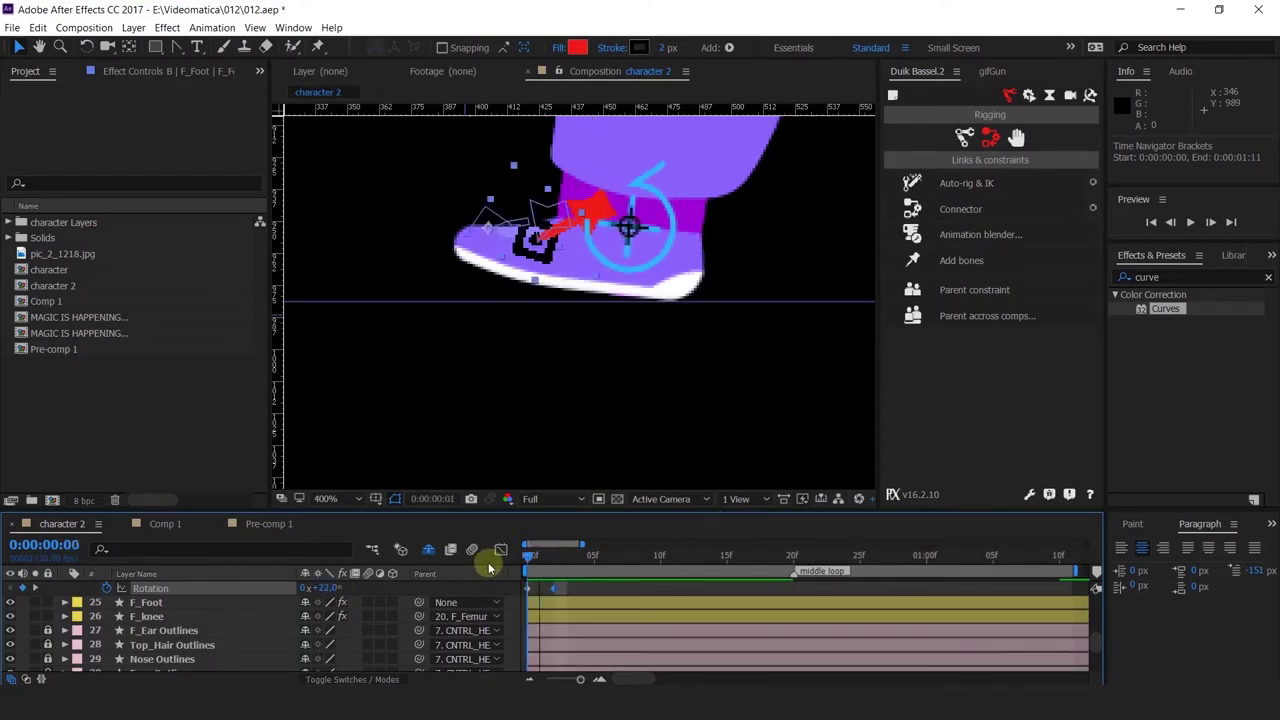
Copy both Rotation keyframes of B | F_Foot | F_Foot_BN_1.
key(minus)
drag(554, 585, 485, 598)
key(ctrl+c)
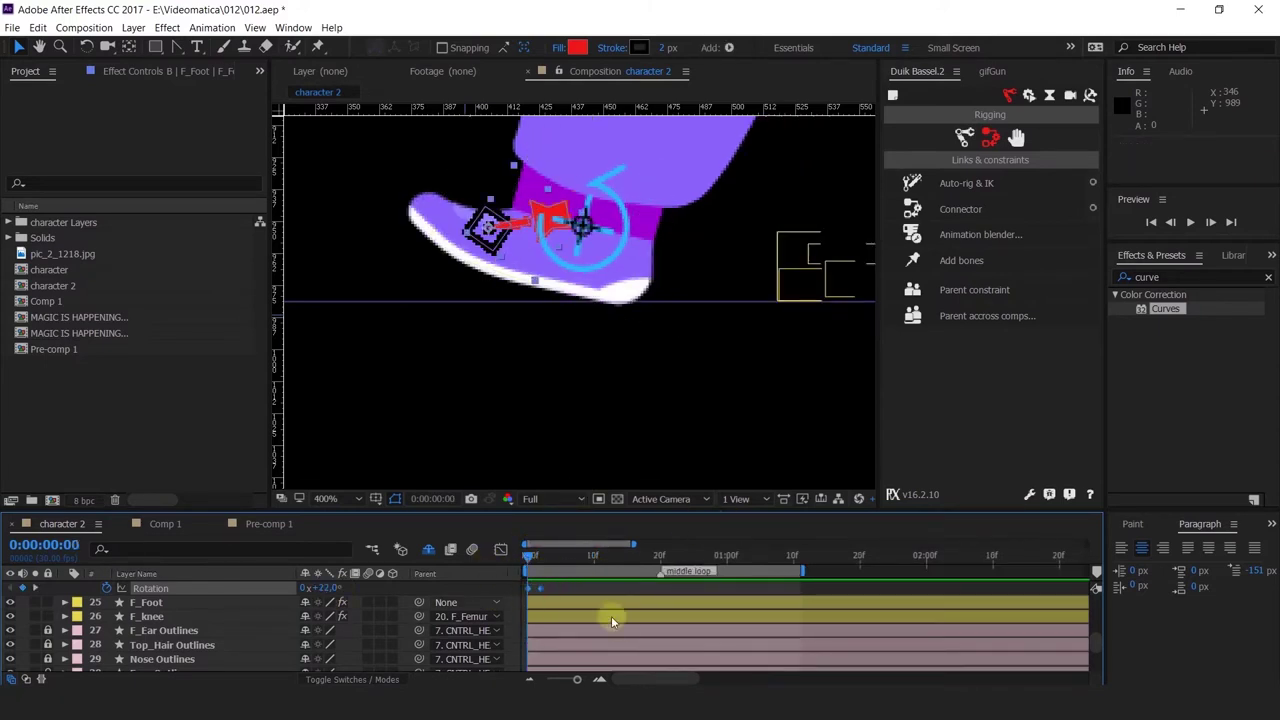
Move the other foot's toe bone layer B | F_Foot 2 | B_Foot_BN_1 directly below B | F_Foot | F_Foot_BN_1 and label it Red.
scroll(614, 620, up, 1)
drag(648, 559, 660, 564)
click(527, 211)
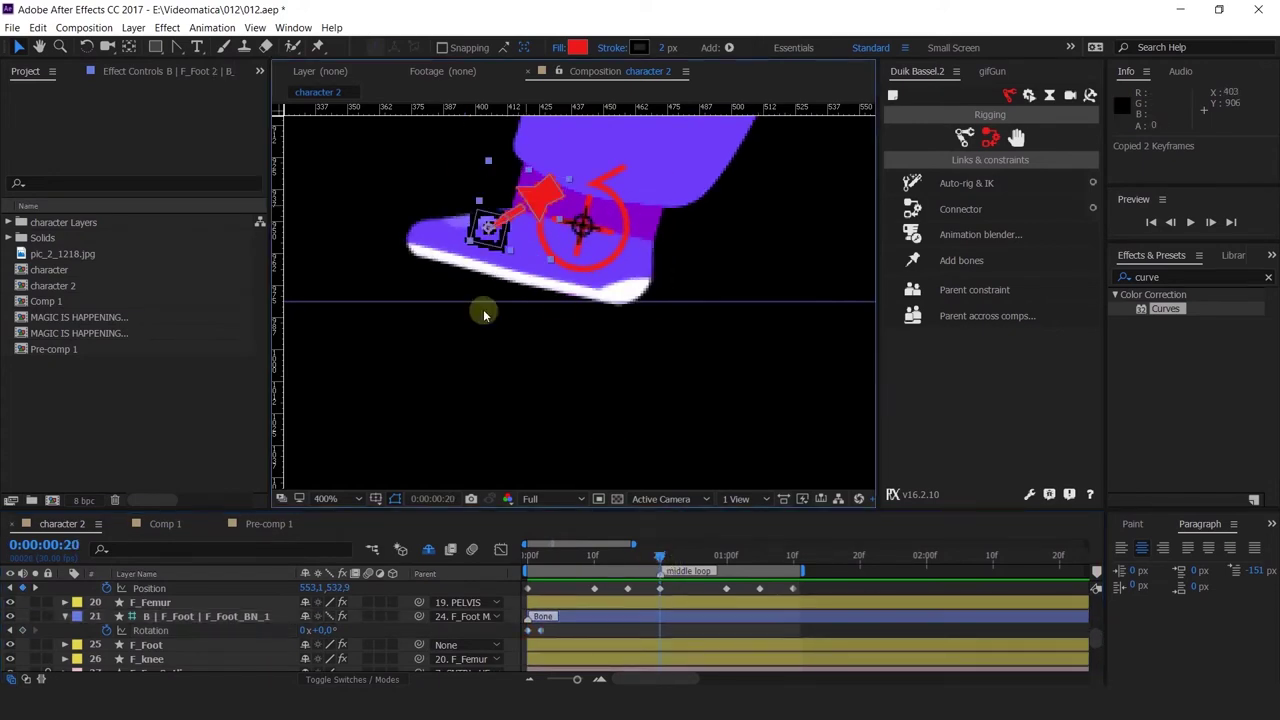
scroll(257, 645, down, 5)
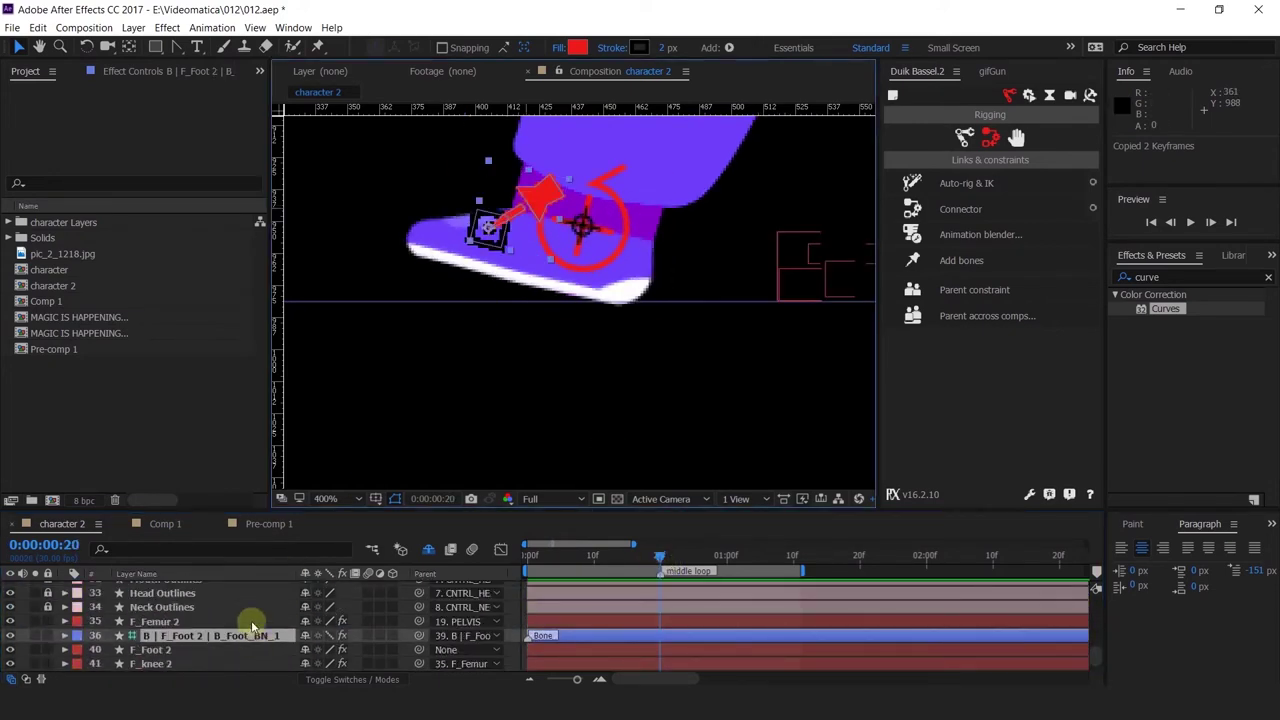
scroll(266, 591, up, 10)
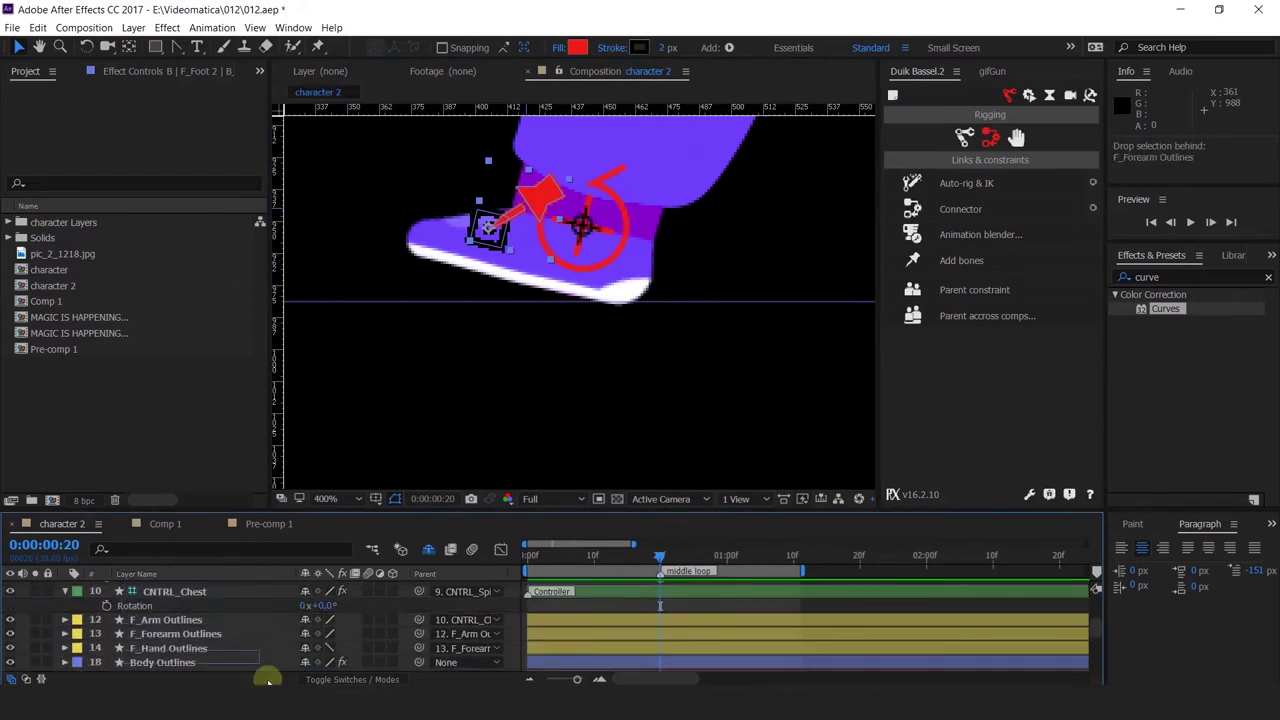
scroll(266, 654, down, 3)
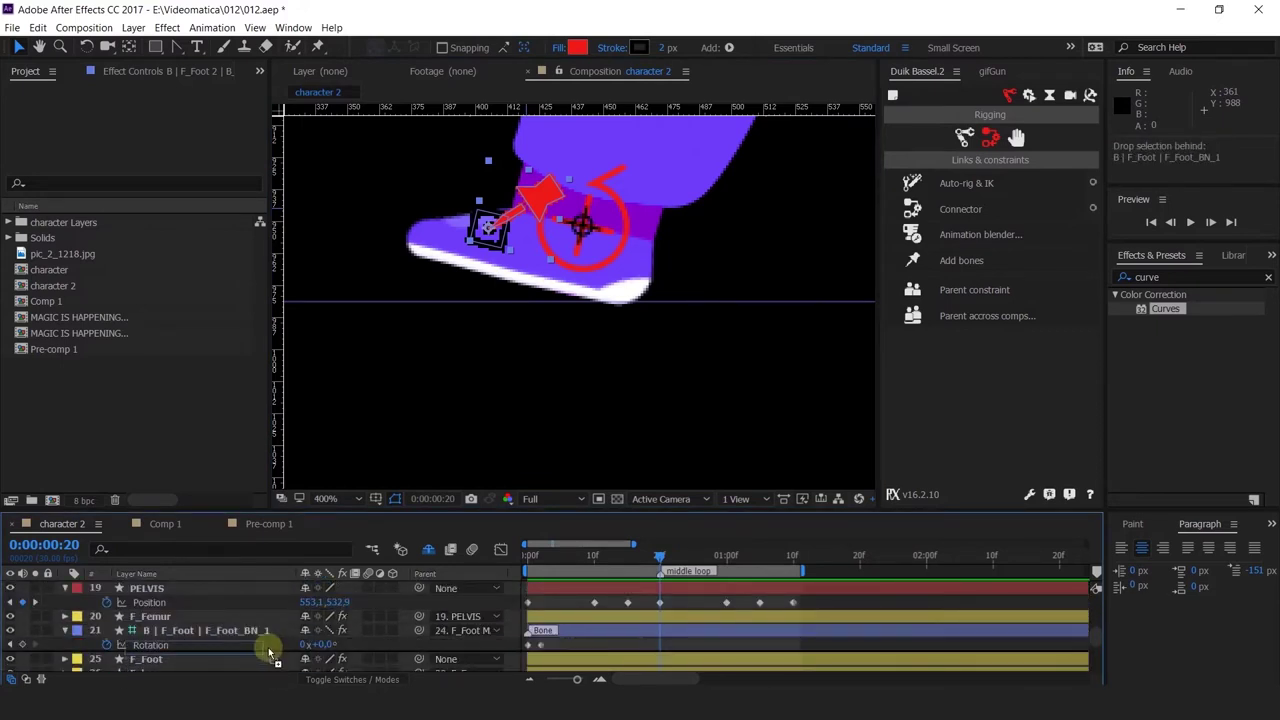
drag(268, 652, 266, 654)
click(75, 662)
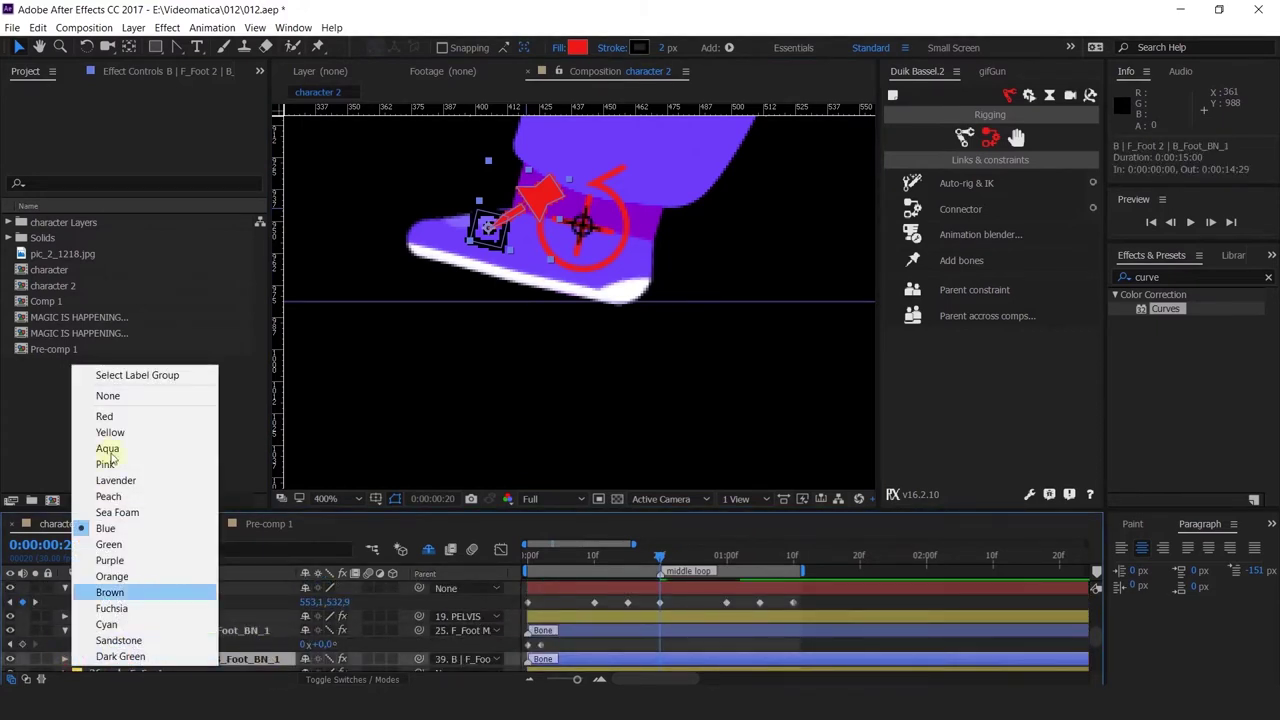
click(105, 416)
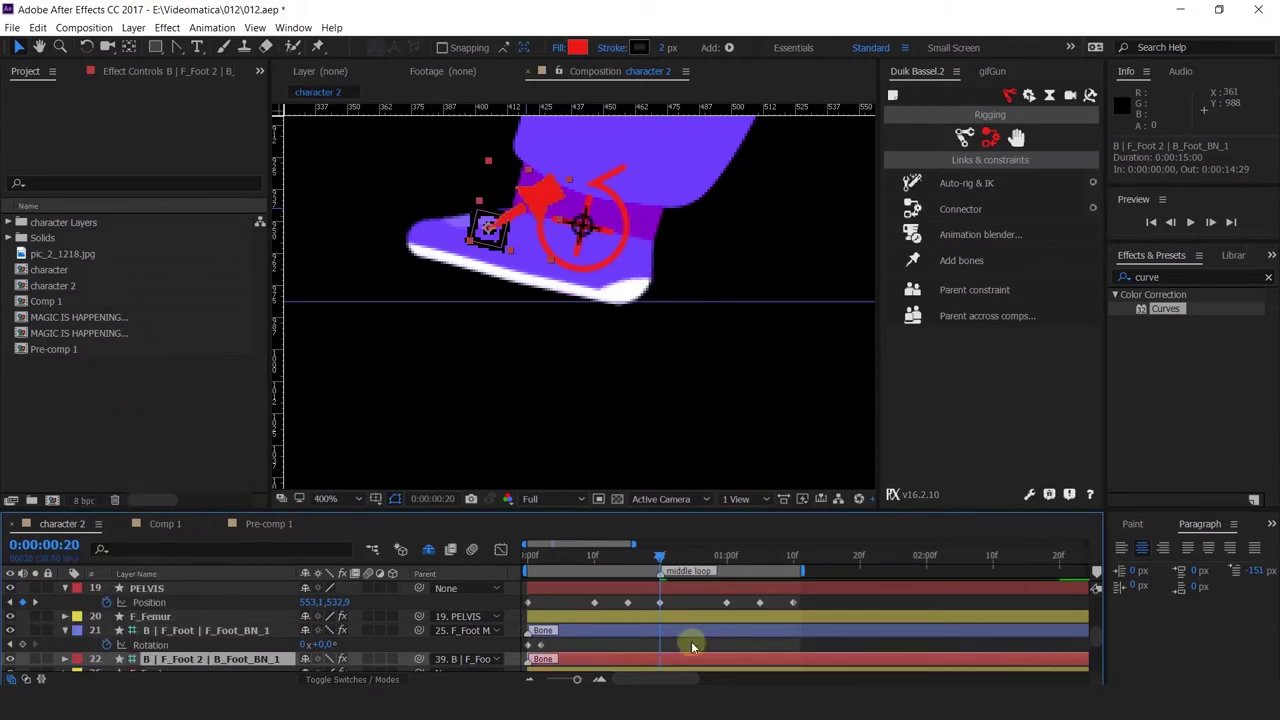
Paste the two Rotation keyframes on B | F_Foot 2 | B_Foot_BN_1 at frame 20 and scrub to the loop's end.
key(ctrl+v)
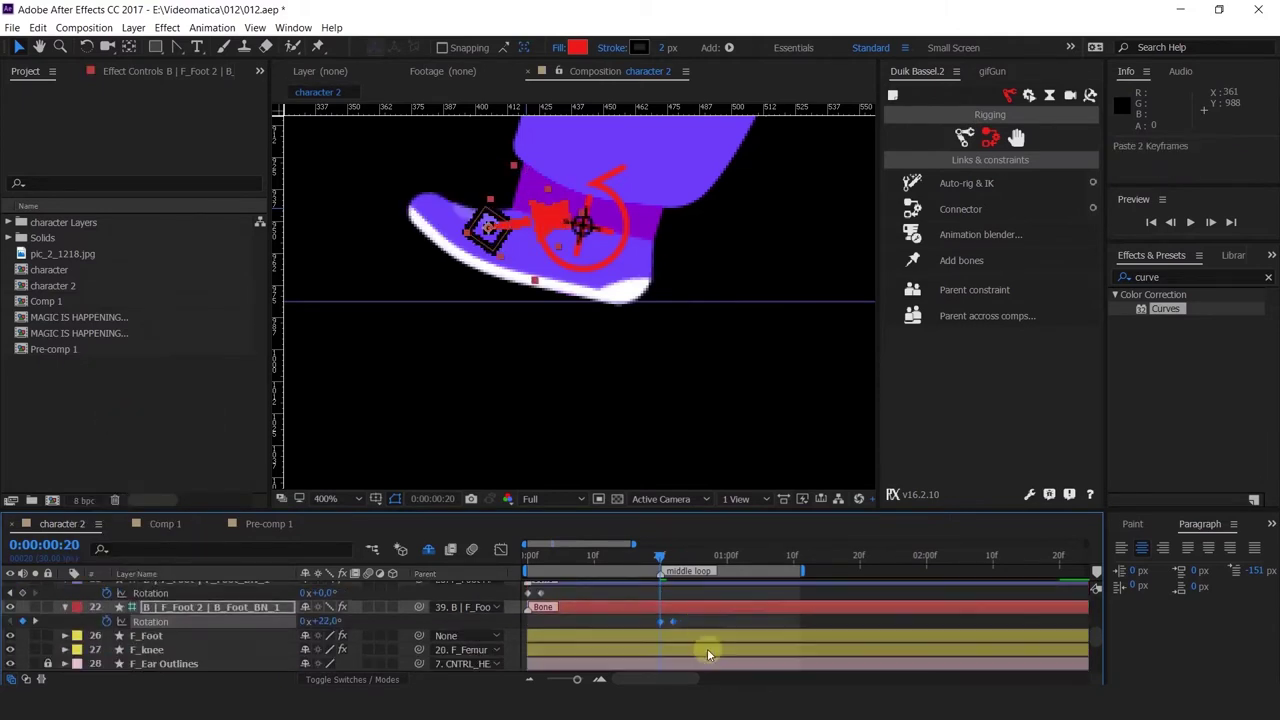
key(space)
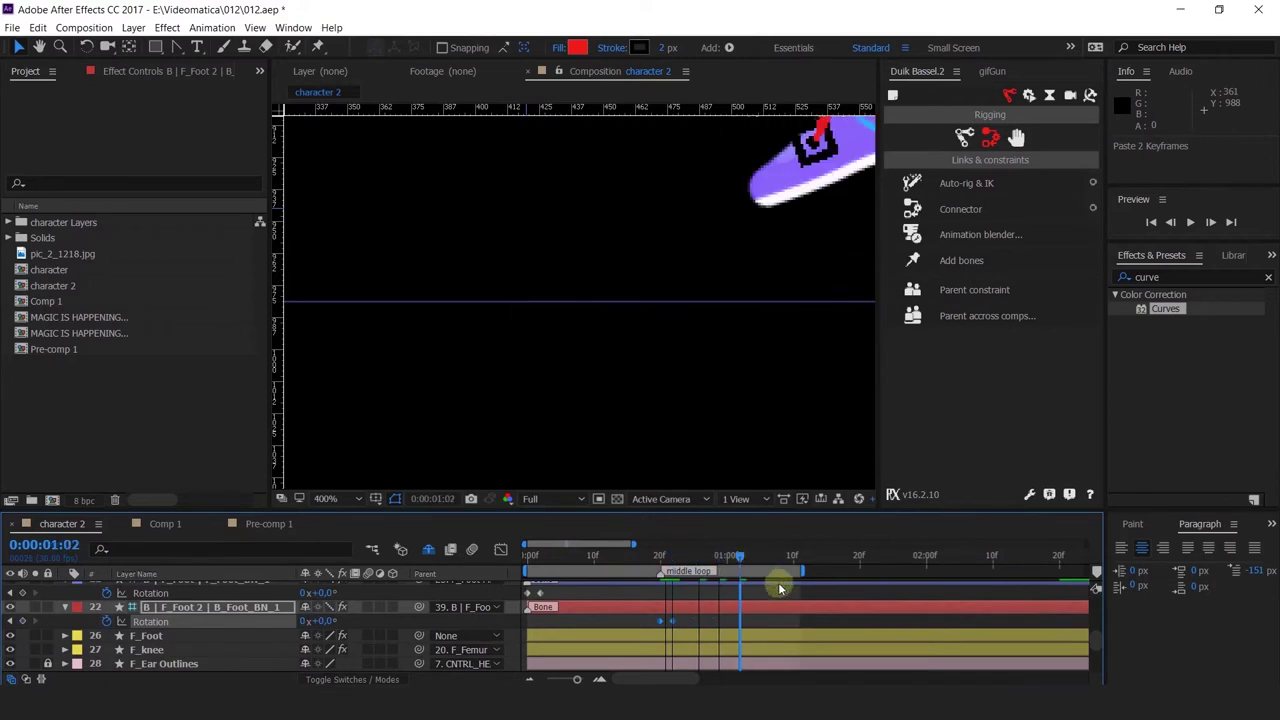
scroll(774, 616, up, 2)
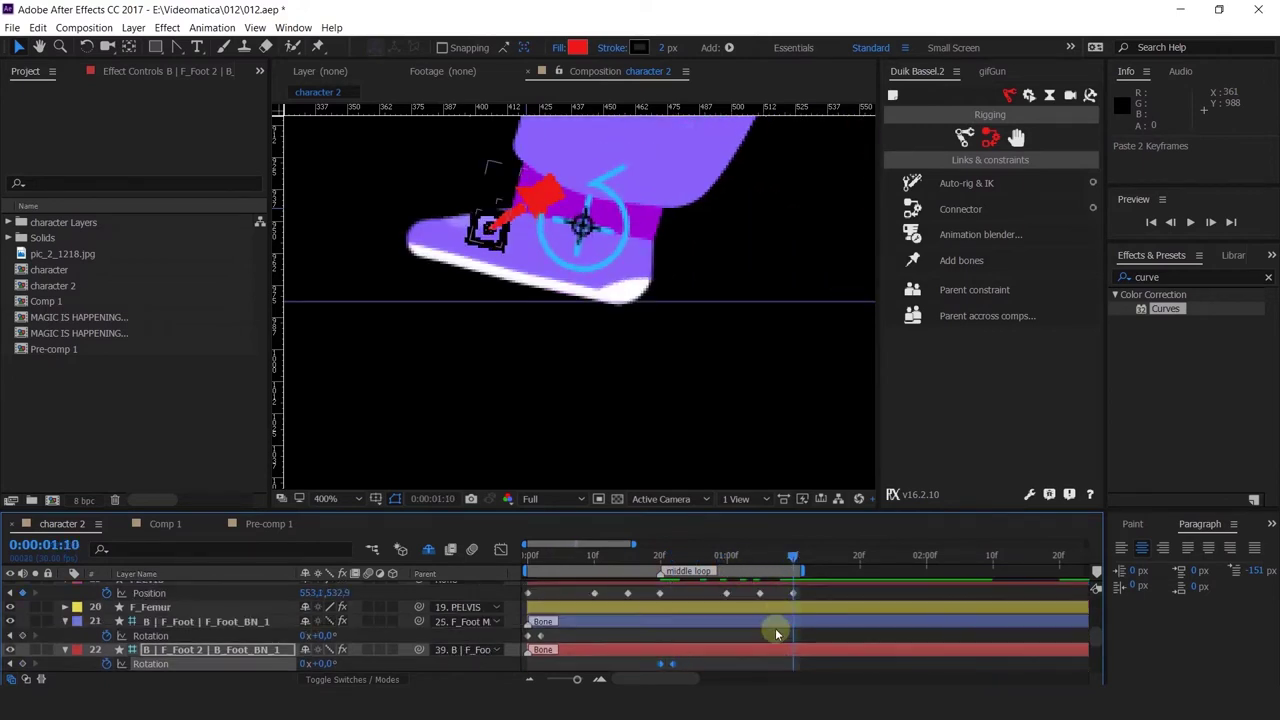
Add 0° Rotation keyframes on B | F_Foot | F_Foot_BN_1 at 0:00:01:10 and 0:00:01:05.
click(777, 622)
scroll(776, 621, down, 2)
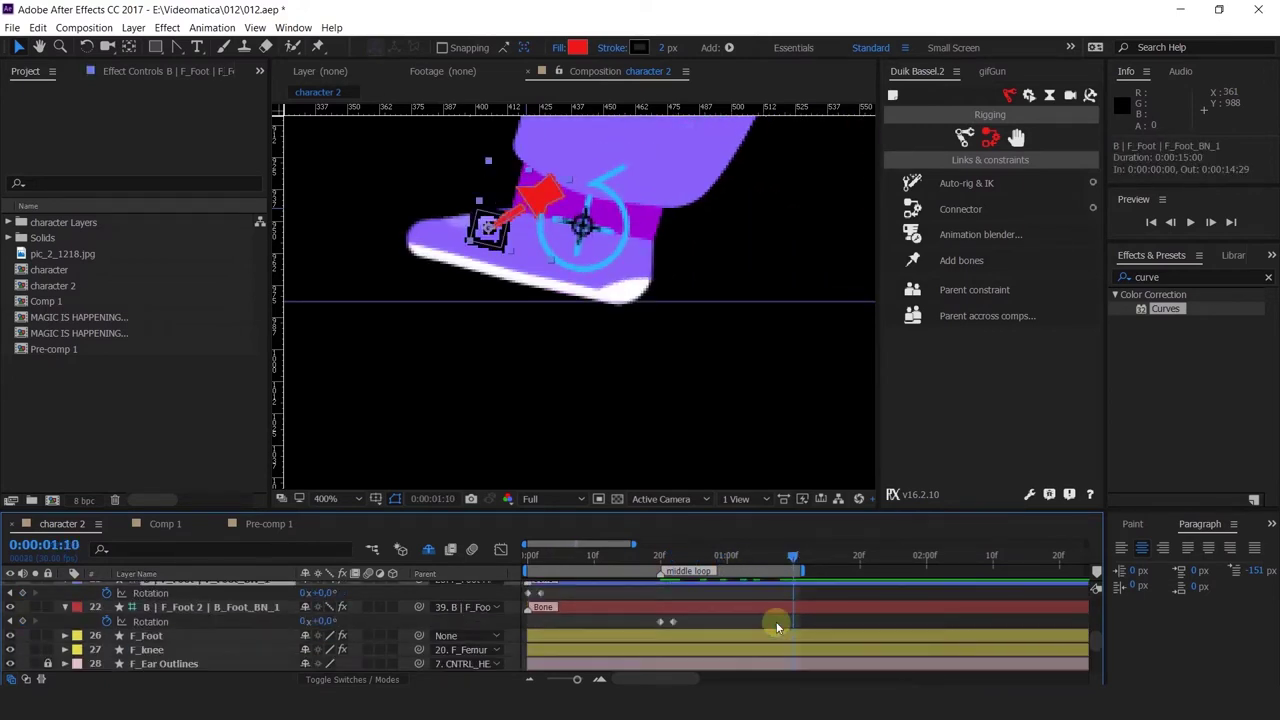
scroll(725, 309, down, 2)
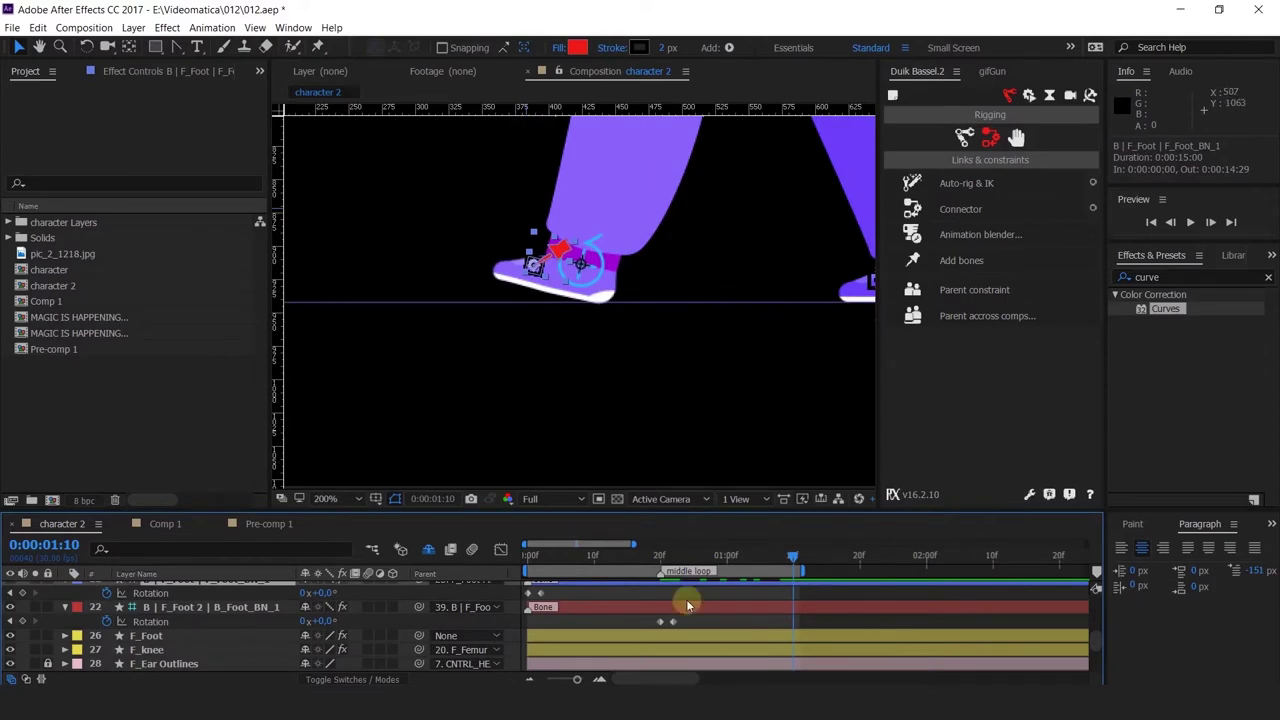
click(22, 593)
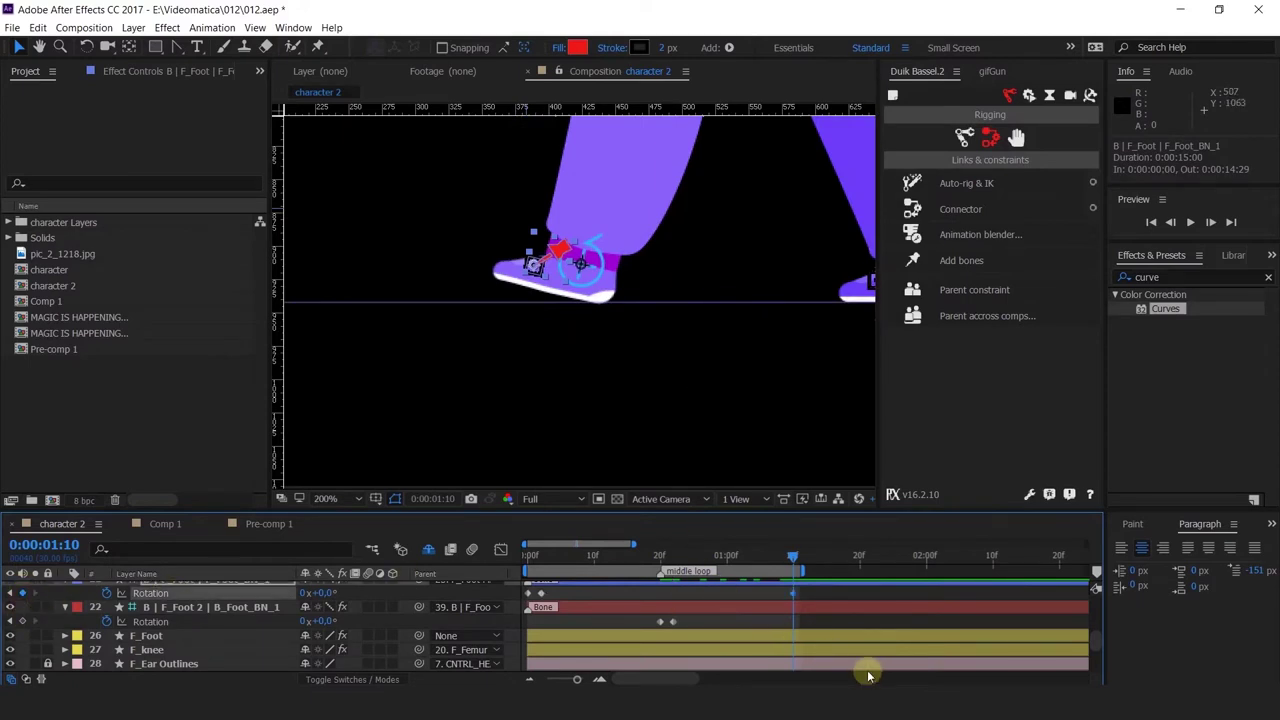
scroll(838, 636, up, 2)
click(759, 558)
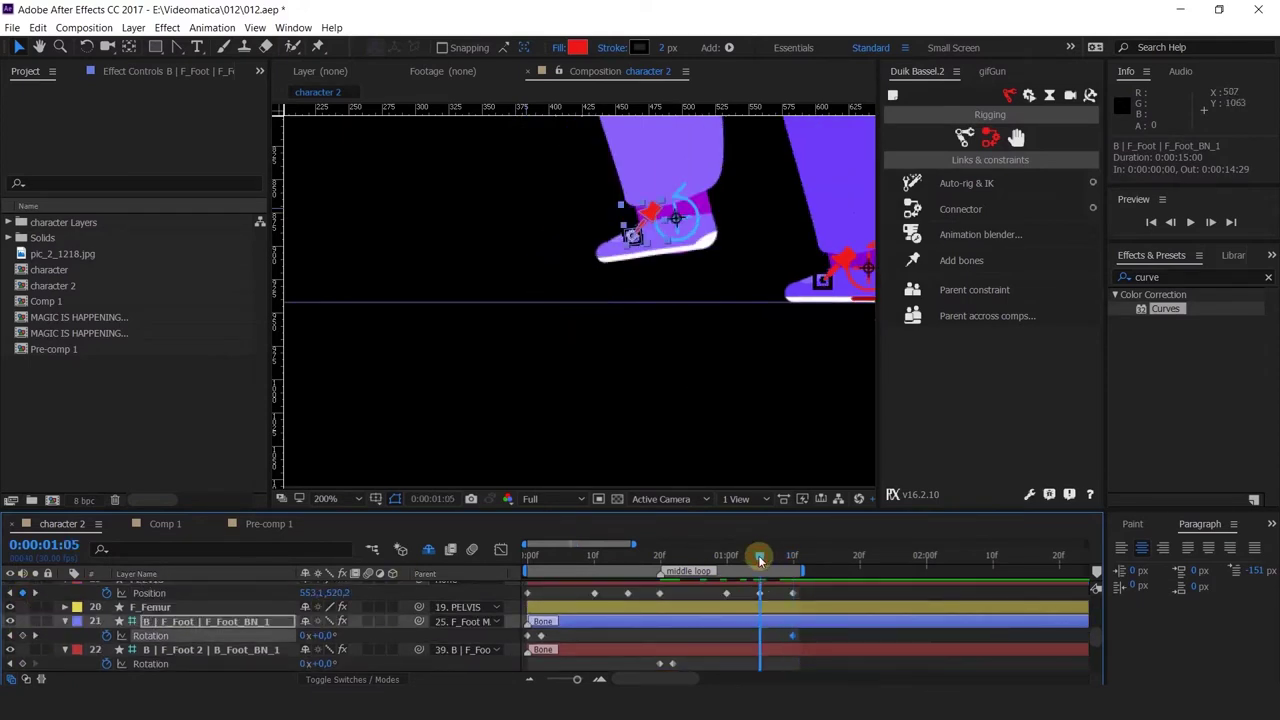
click(22, 636)
Copy the toe bone's 22° Rotation keyframe from frame 0 to 0:00:01:10 and scrub through the foot's landing.
click(35, 636)
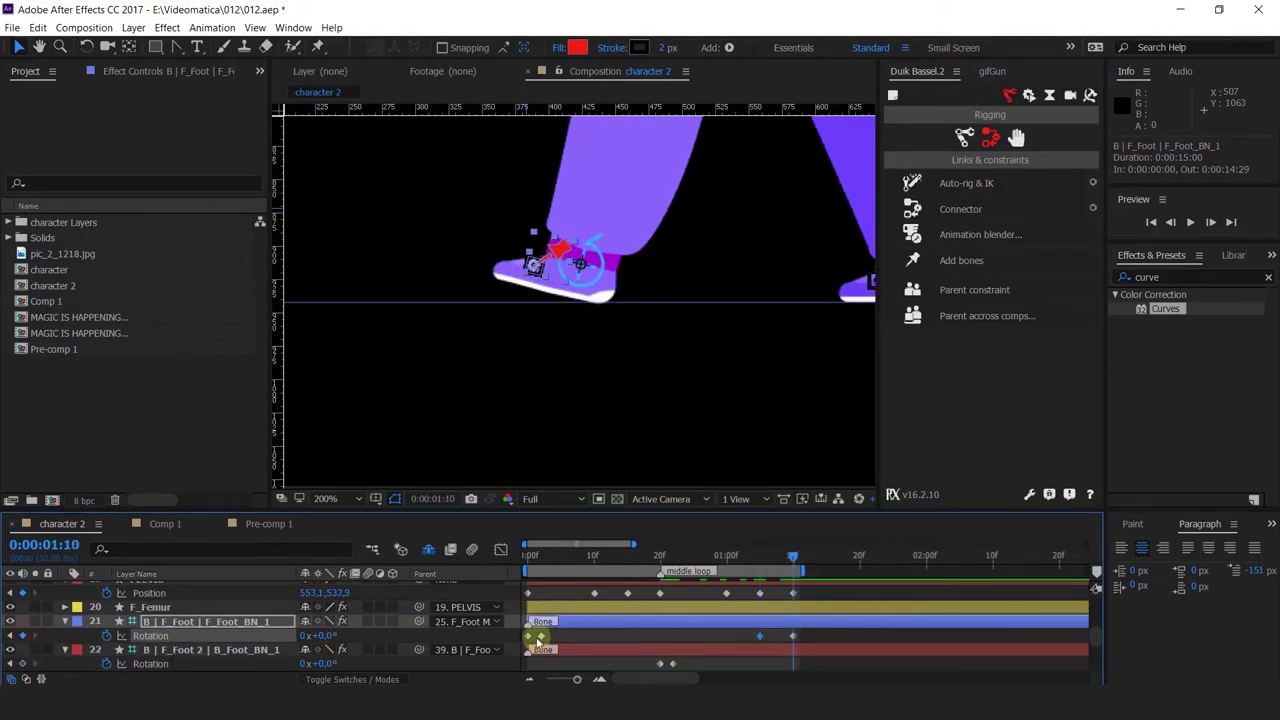
click(529, 637)
key(ctrl+c)
key(ctrl+v)
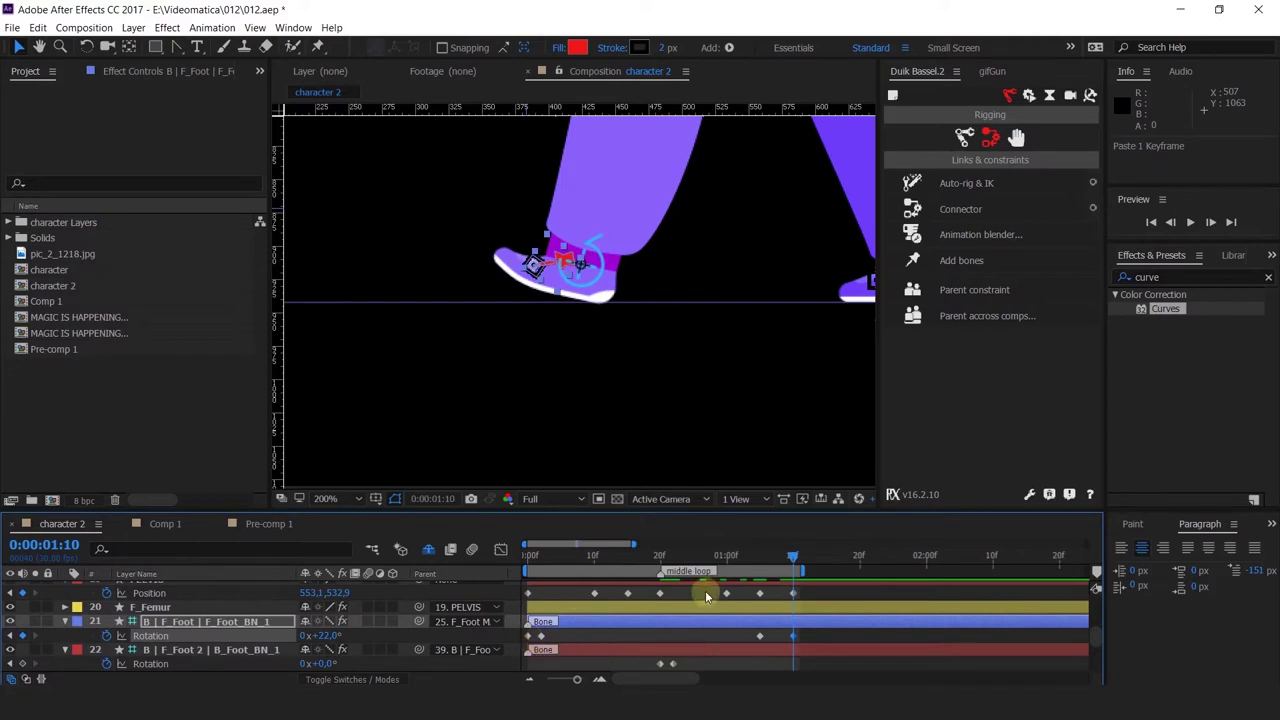
drag(758, 567, 798, 577)
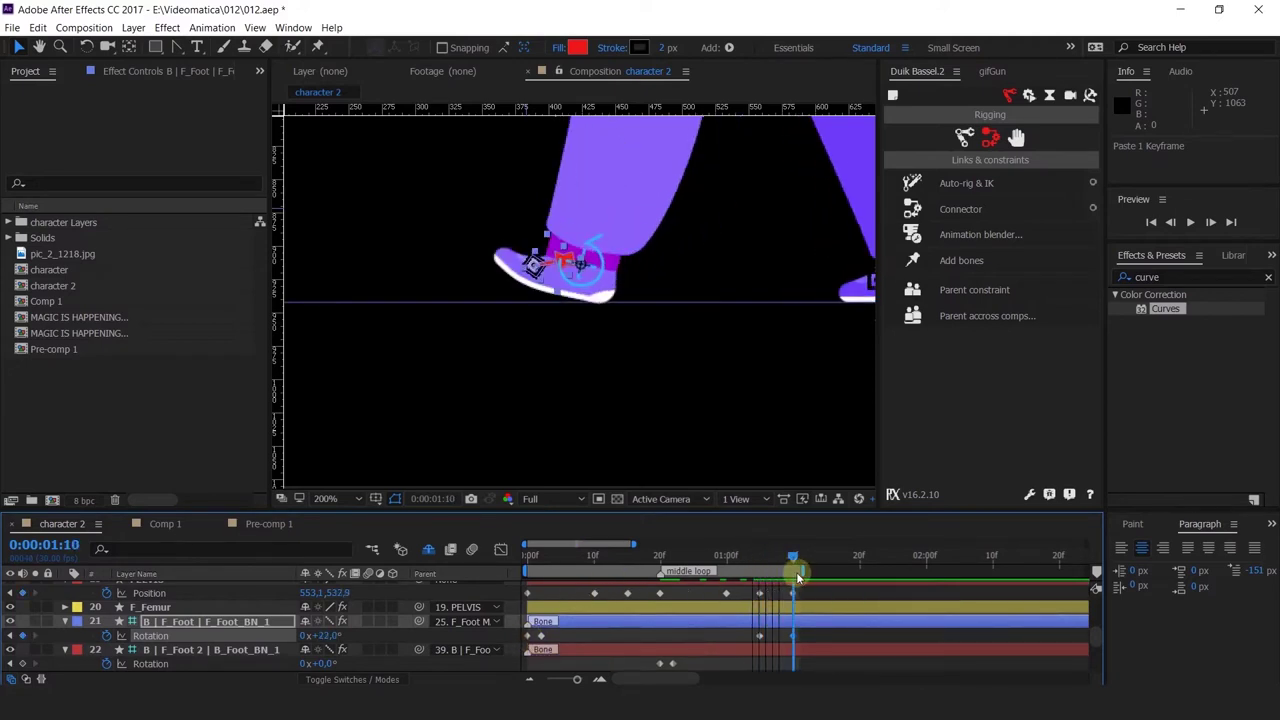
Add a 0° Rotation keyframe on B | F_Foot 2 | B_Foot_BN_1 at 0:00:00:15.
key(space)
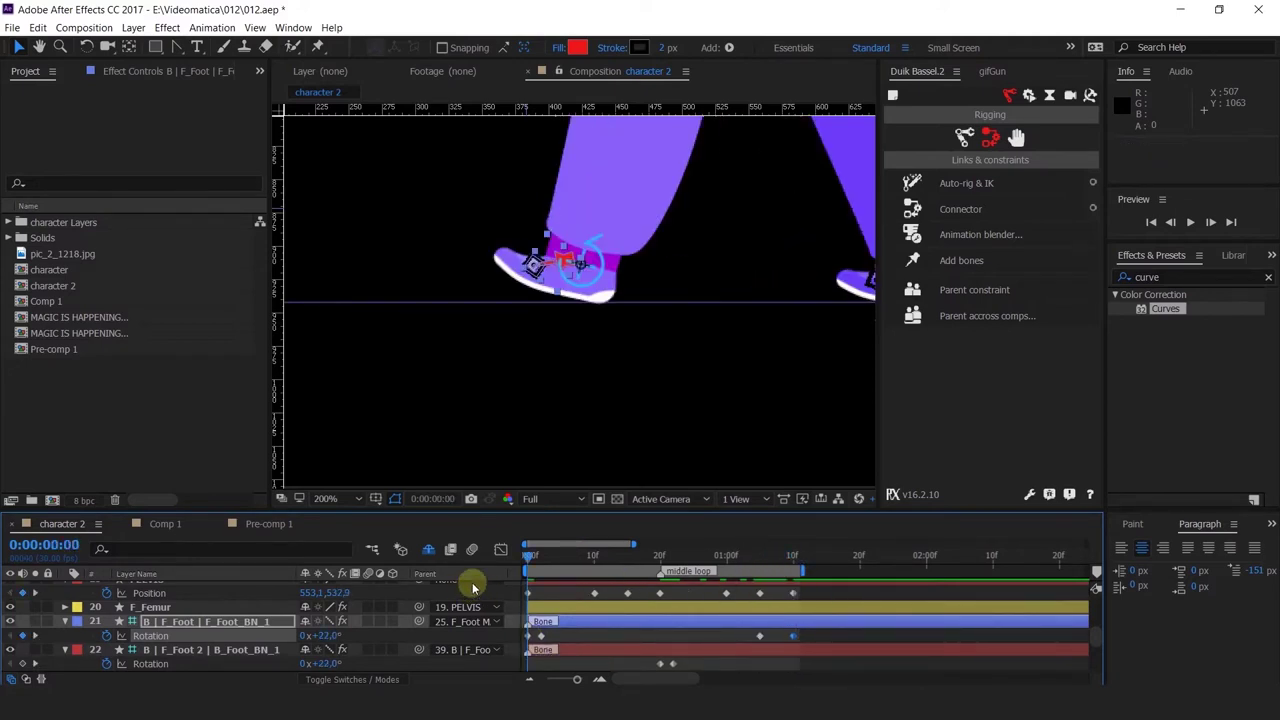
click(626, 557)
scroll(699, 652, down, 3)
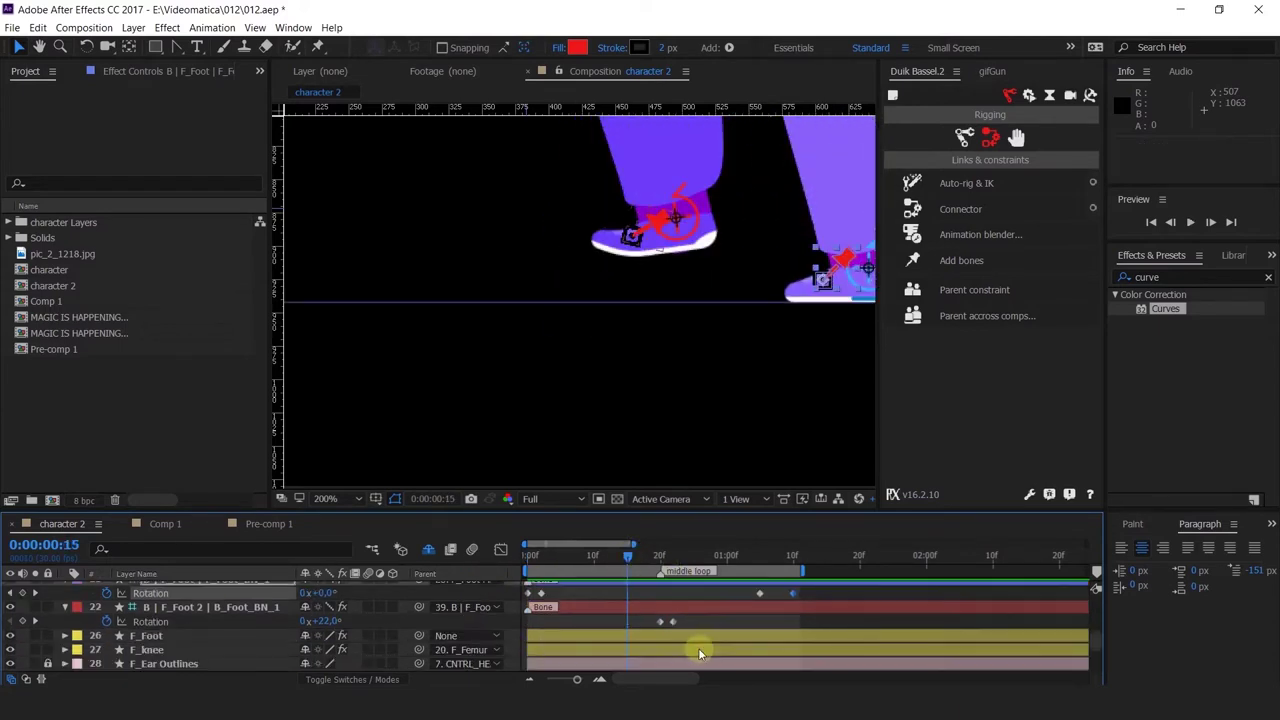
scroll(689, 623, up, 3)
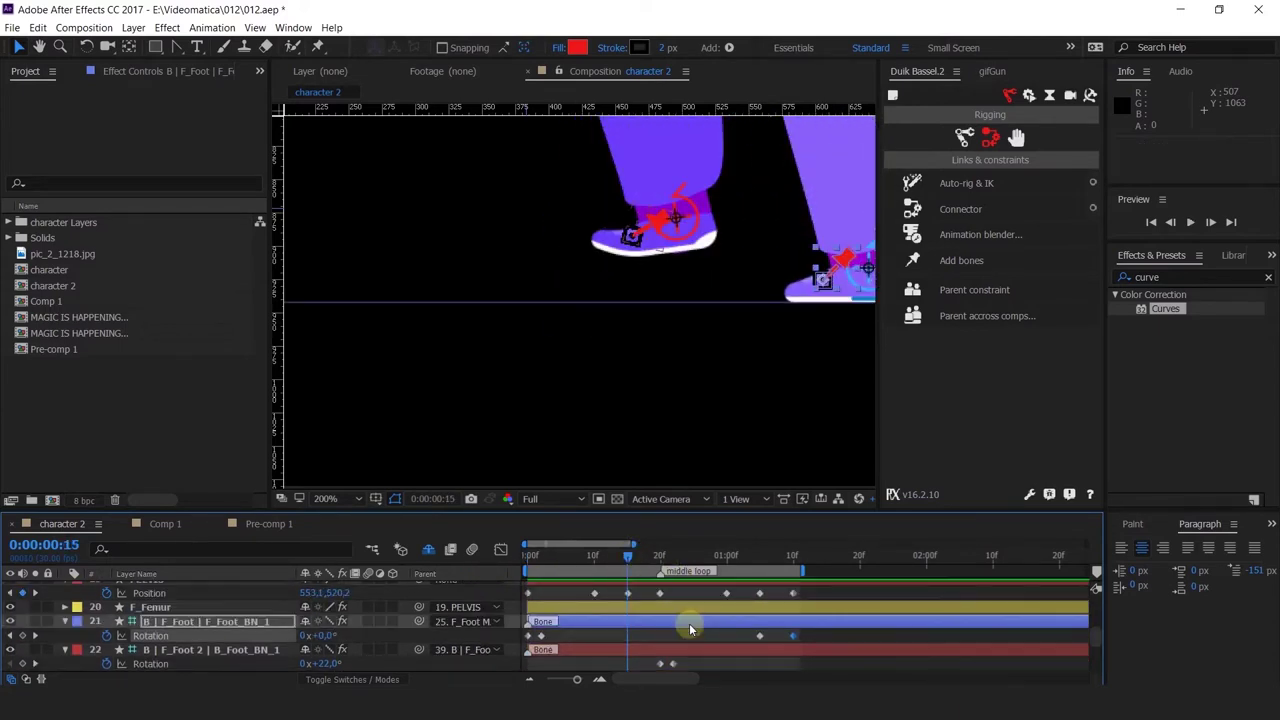
scroll(692, 623, down, 3)
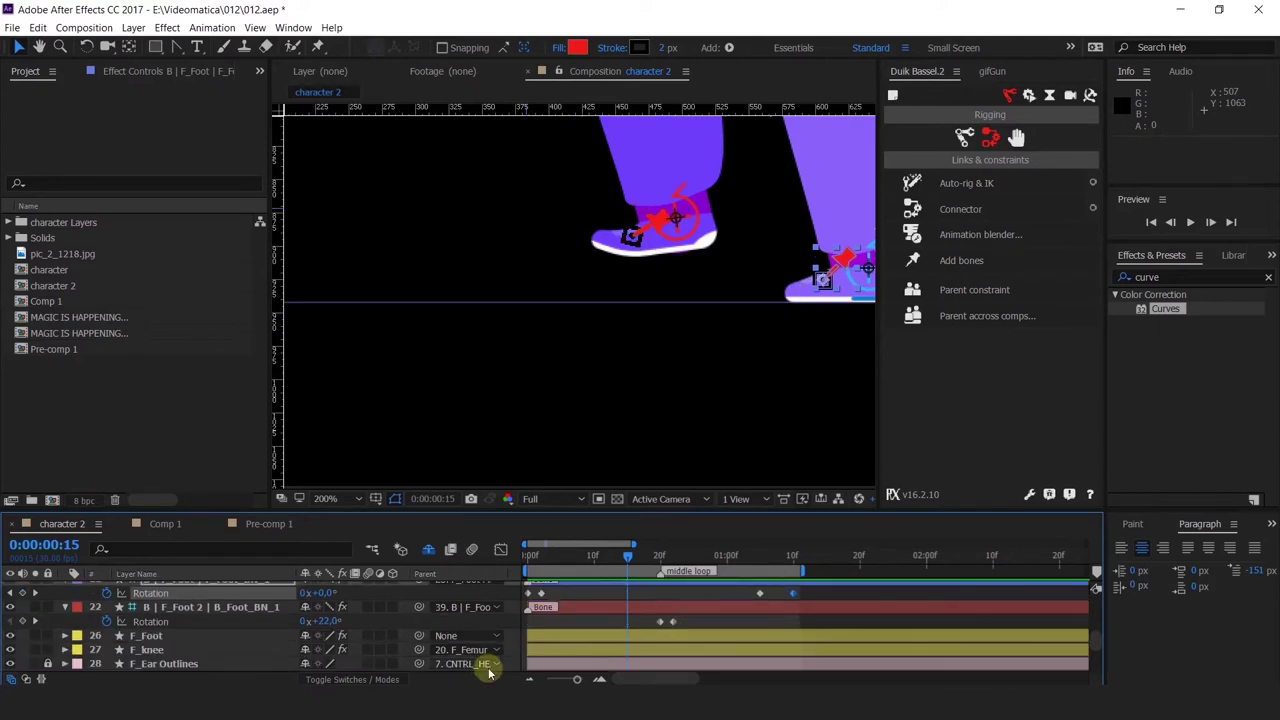
click(321, 630)
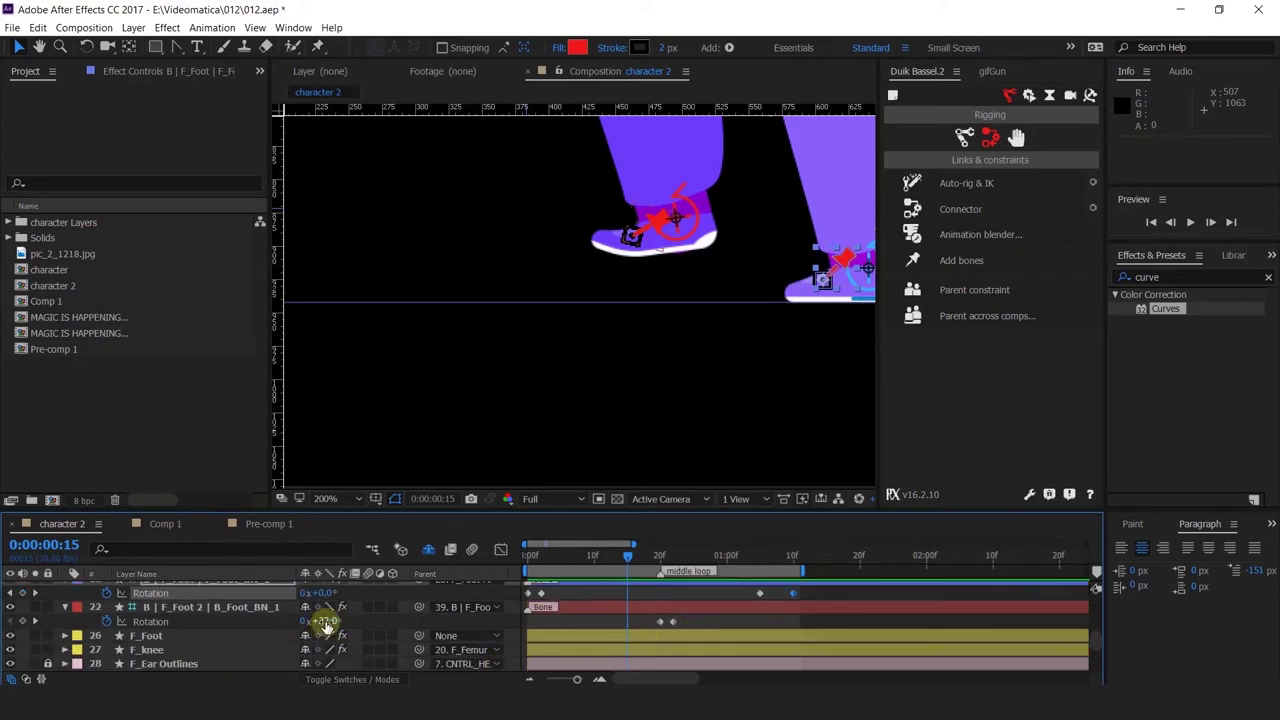
text(0)
key(Return)
Play back the walk cycle, scrub its first frames and examine the contact pose in the walk reference picture.
scroll(560, 286, down, 1)
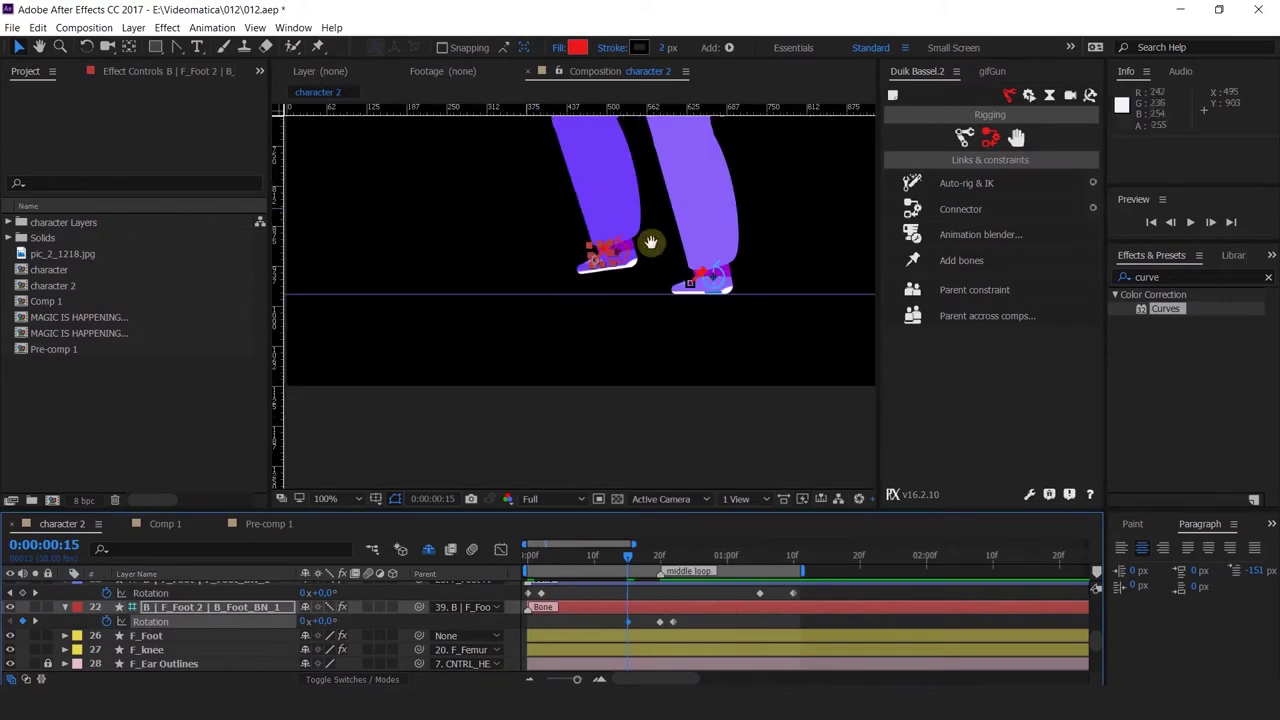
drag(633, 251, 604, 288)
key(space)
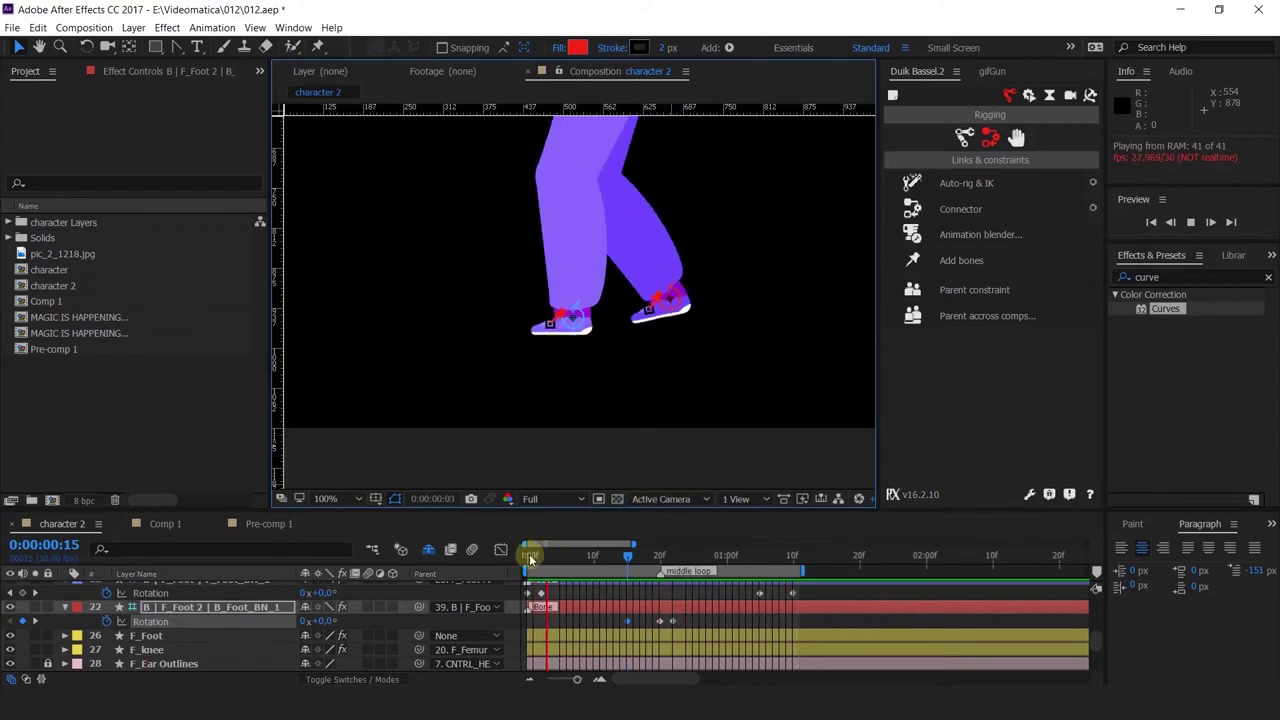
click(527, 556)
mouse_move(519, 557)
mouse_down()
mouse_move(600, 562)
mouse_move(483, 597)
mouse_up()
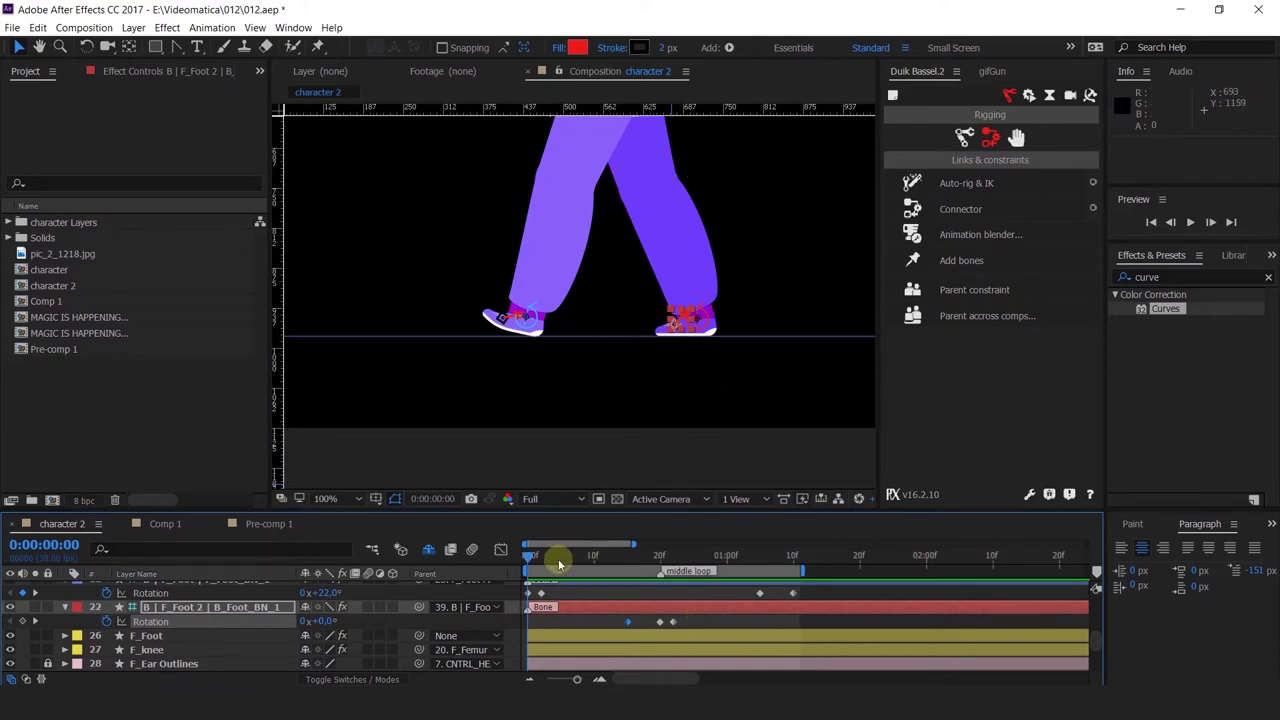
mouse_move(558, 559)
mouse_down()
mouse_move(574, 565)
mouse_move(490, 567)
mouse_up()
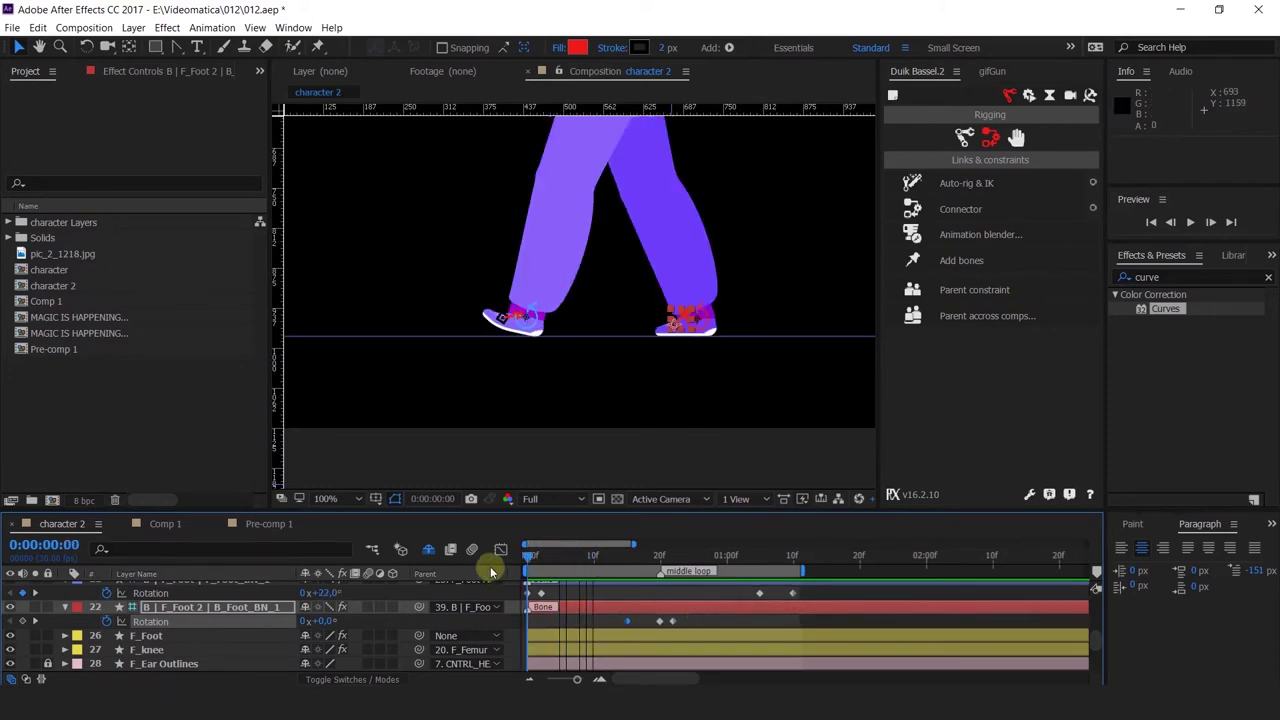
scroll(716, 331, down, 1)
key(space)
drag(770, 264, 645, 316)
key(space)
drag(704, 234, 683, 311)
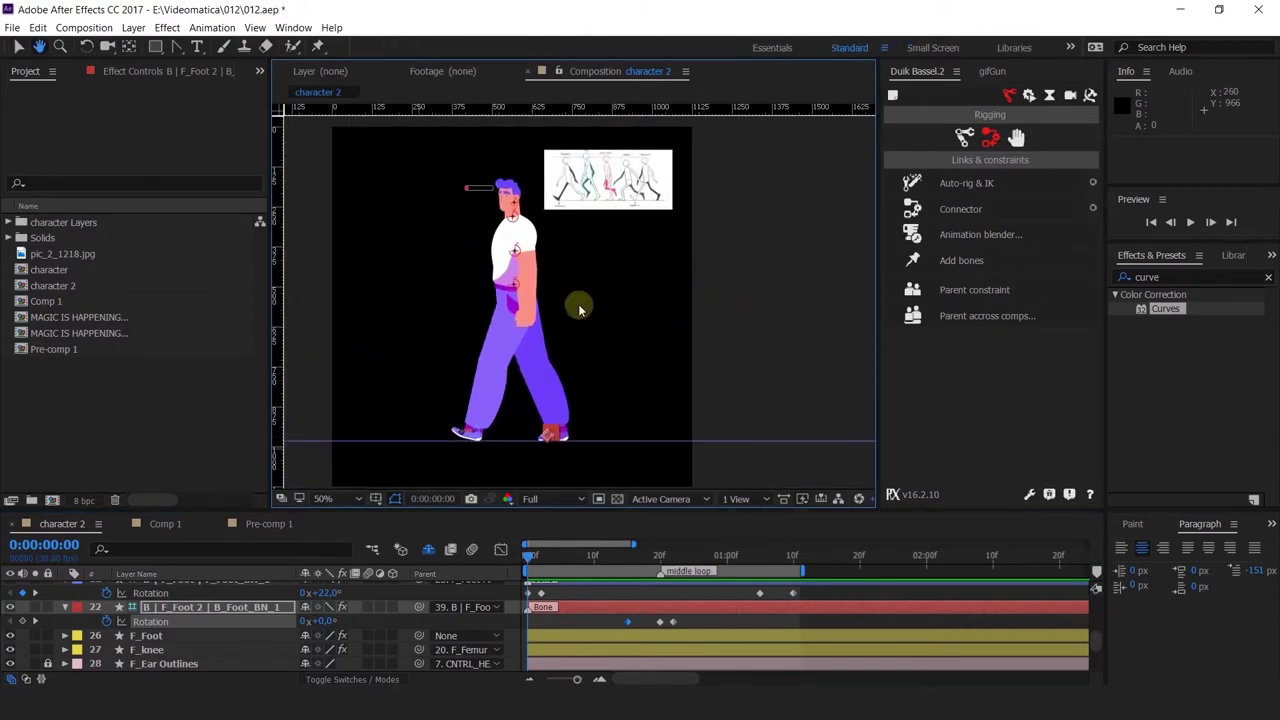
key(v)
scroll(660, 210, up, 4)
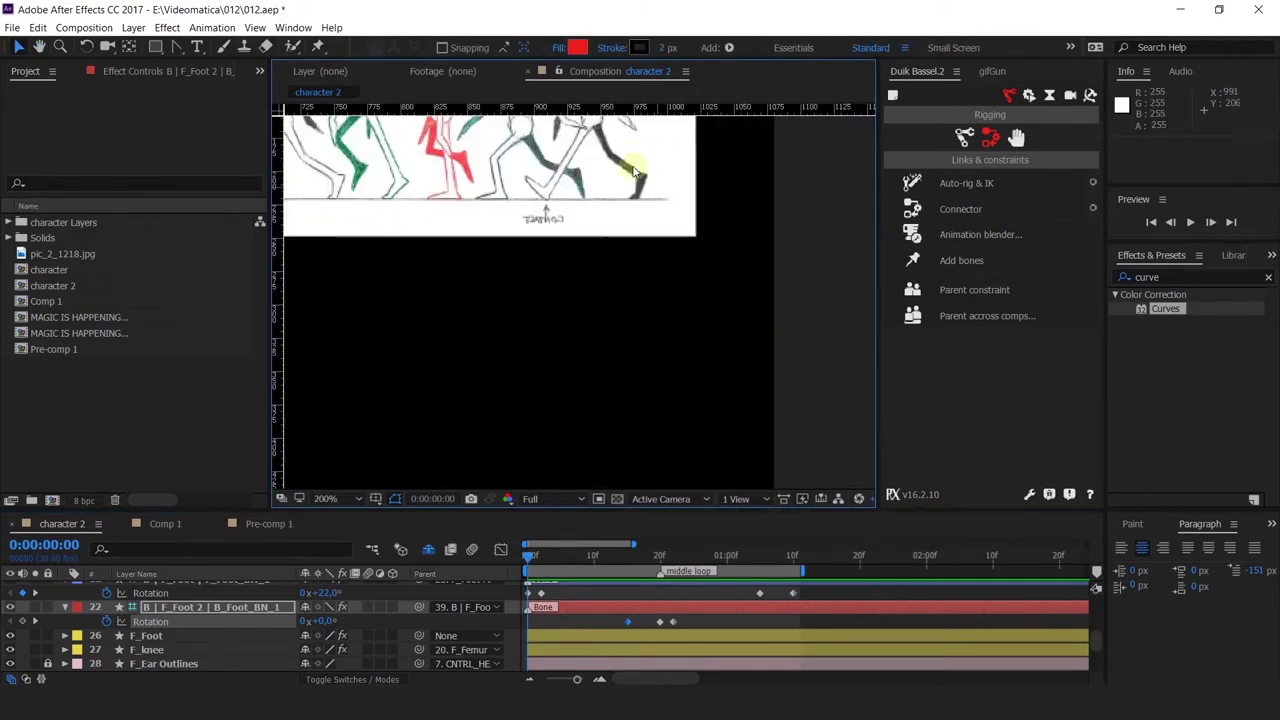
scroll(560, 330, down, 3)
Rotate C_FOOT_FRONT at frame 0 so the foot's heel lifts and its toe points below the ground line.
drag(560, 307, 684, 277)
drag(611, 274, 640, 60)
drag(583, 257, 602, 197)
scroll(570, 363, up, 2)
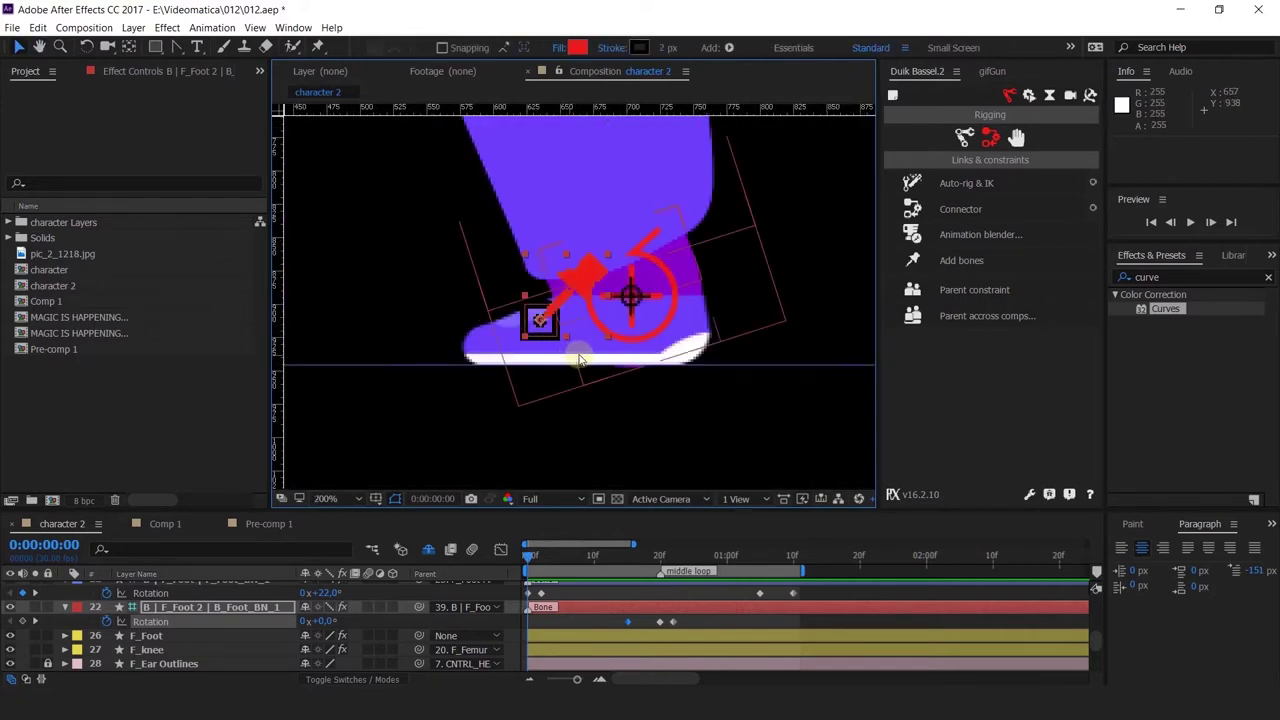
scroll(580, 357, down, 2)
click(603, 330)
scroll(227, 622, up, 8)
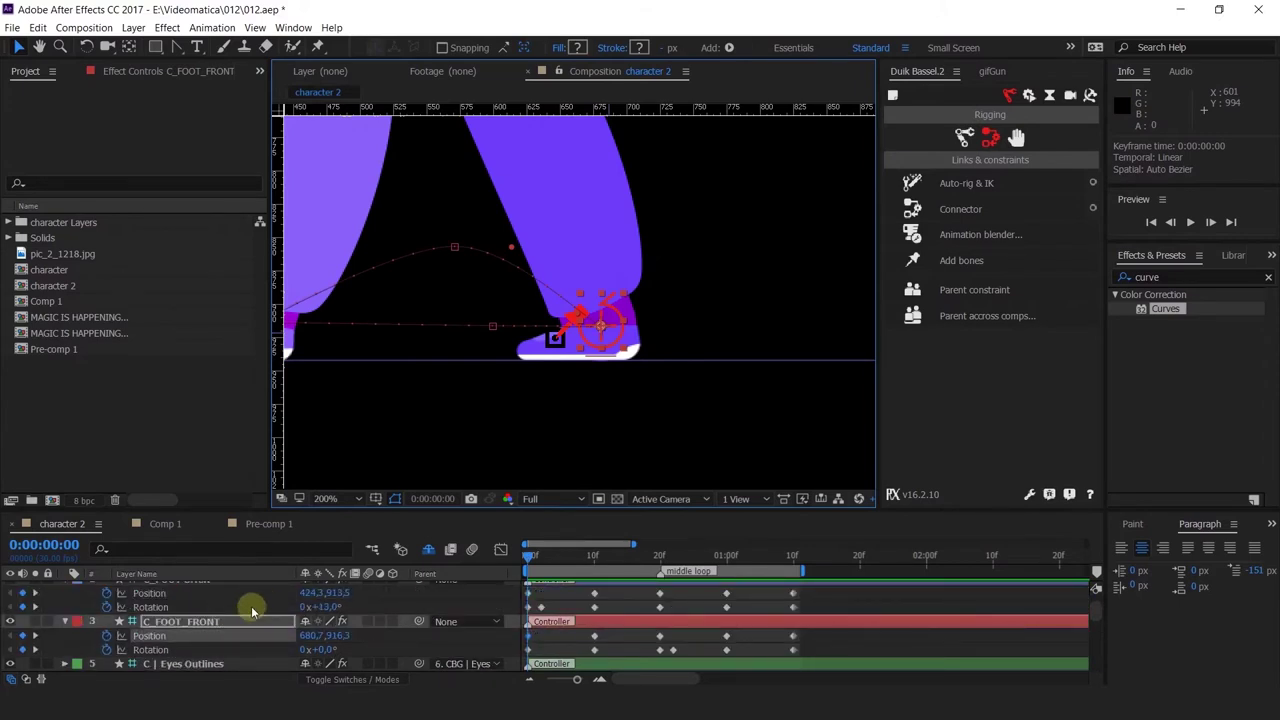
drag(318, 653, 301, 651)
Bend the toe bone B | F_Foot 2 | B_Foot_BN_1 to 37° Rotation at frame 0.
scroll(302, 652, down, 6)
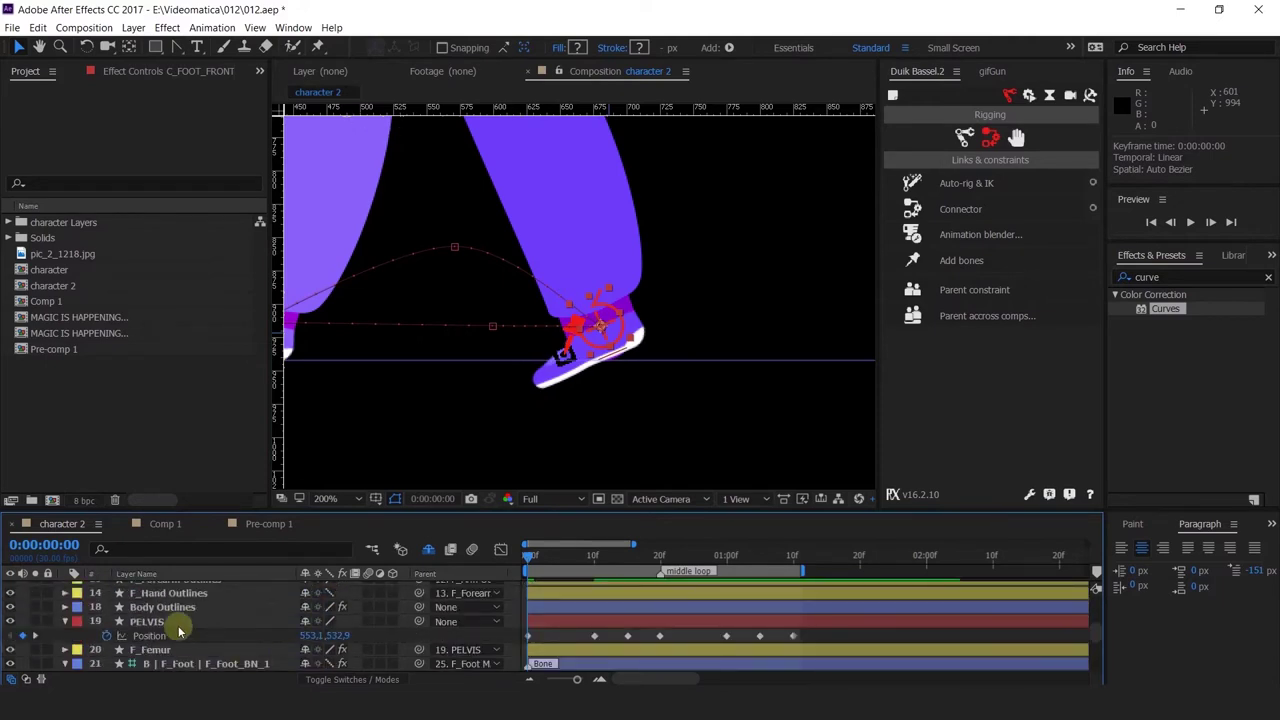
click(565, 348)
scroll(190, 600, up, 6)
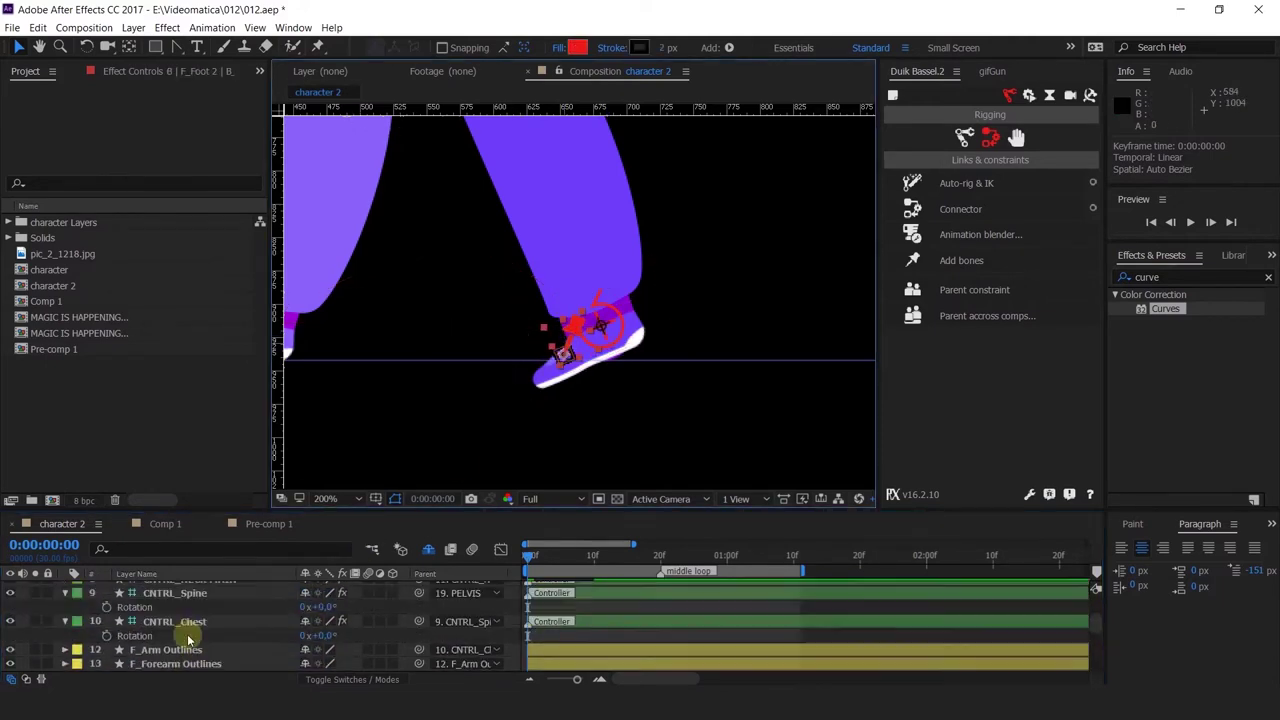
scroll(187, 640, down, 10)
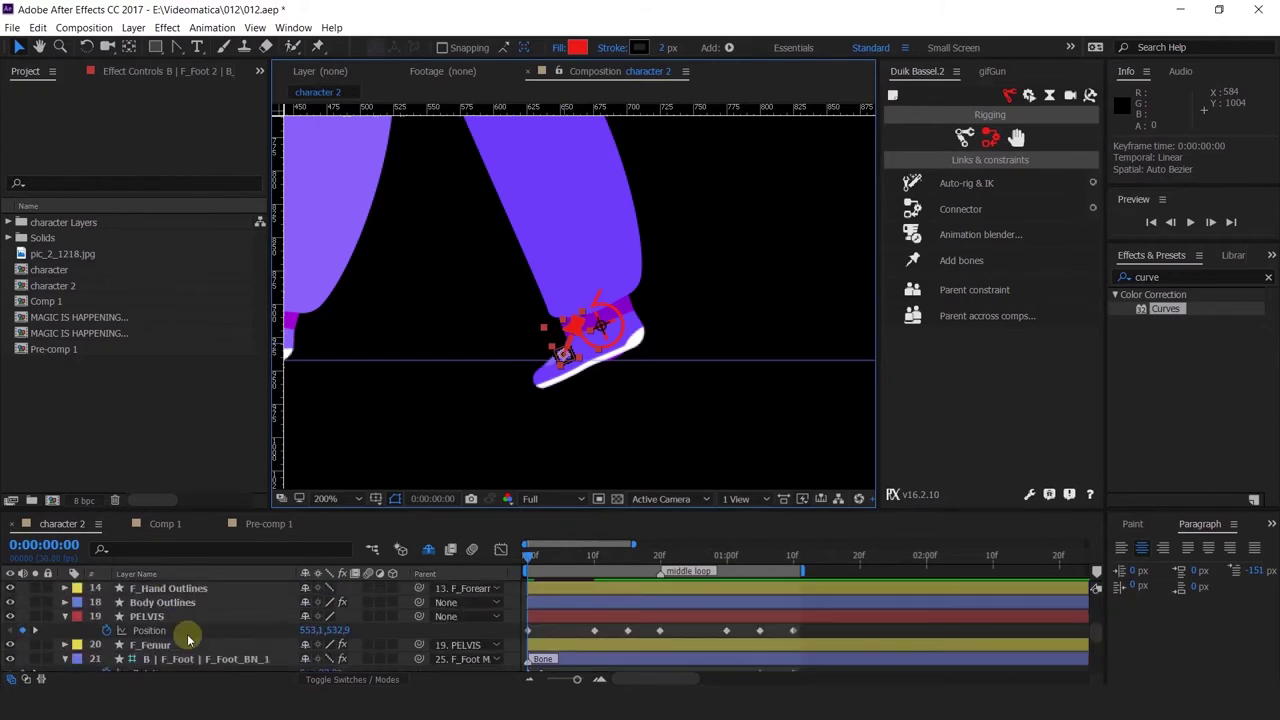
mouse_move(323, 614)
mouse_down()
mouse_move(338, 617)
mouse_move(666, 314)
mouse_move(343, 625)
mouse_move(334, 617)
mouse_up()
Set C_FOOT_FRONT's Rotation at frame 0 to -27°.
click(607, 323)
scroll(334, 607, up, 1)
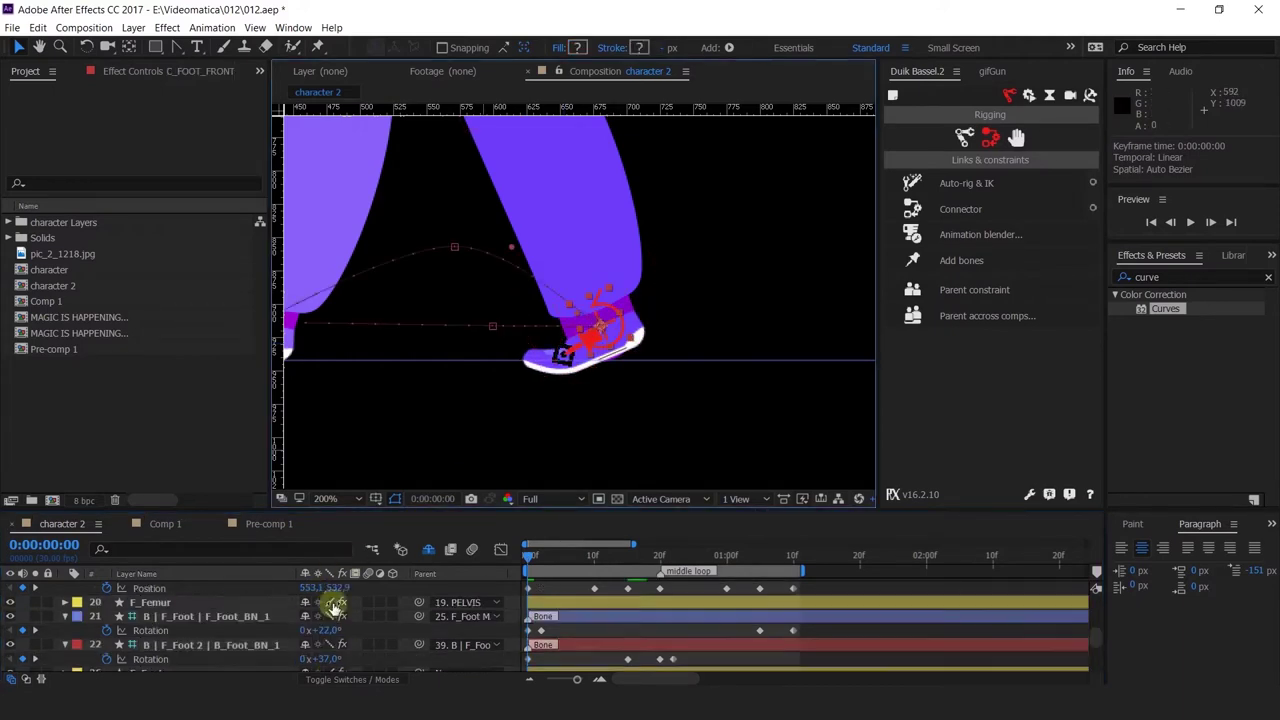
scroll(333, 607, up, 8)
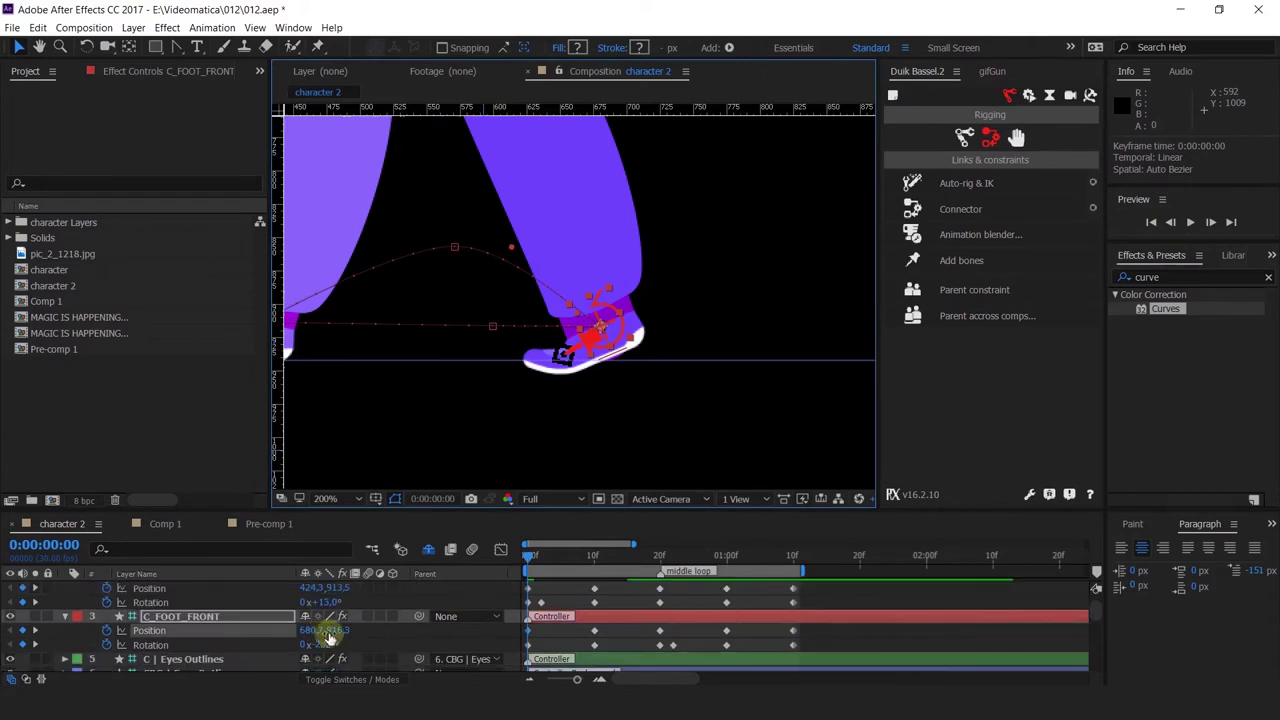
drag(327, 648, 322, 646)
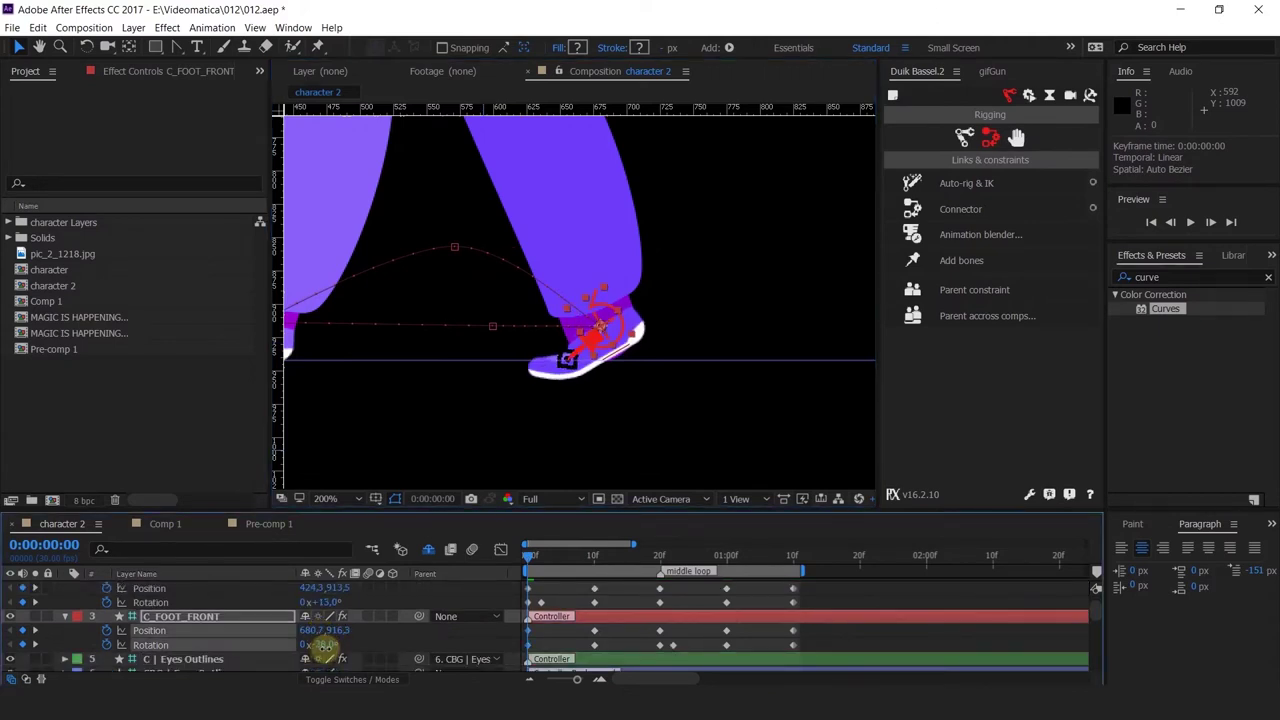
Undo the accidental guide move and set B | F_Foot 2 | B_Foot_BN_1's Rotation at frame 0 to 30°.
click(564, 359)
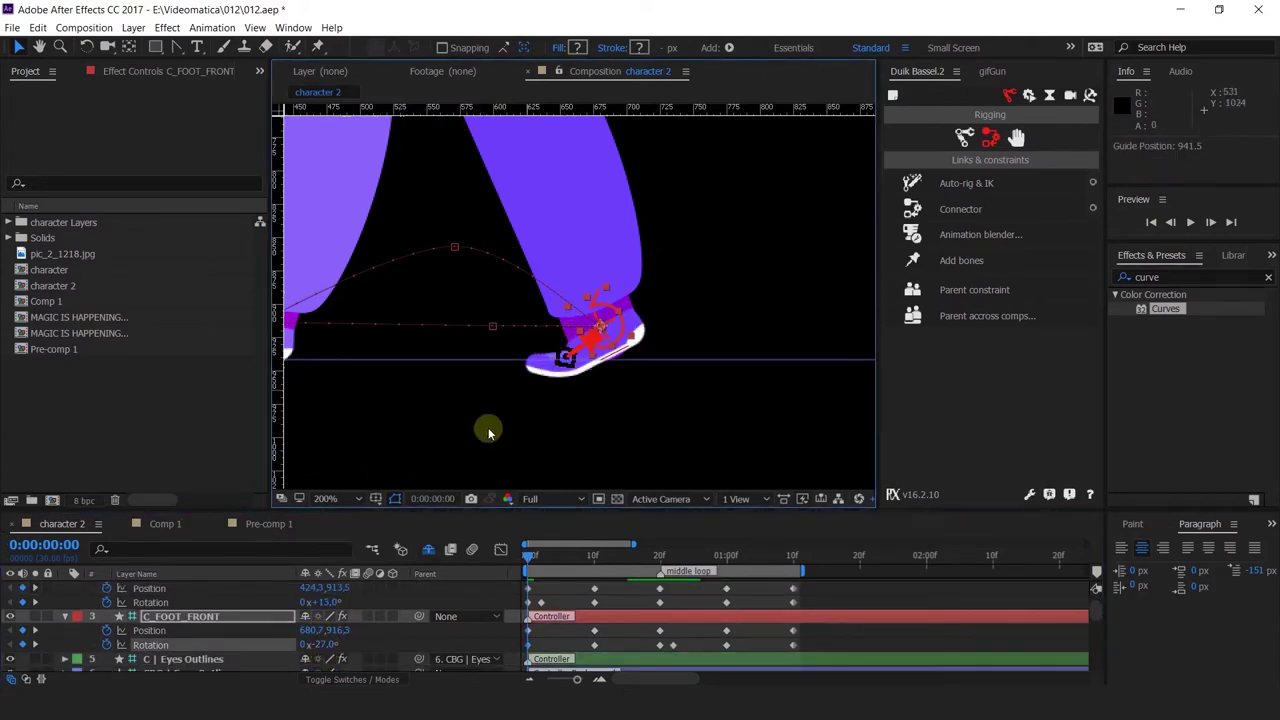
key(ctrl+z)
scroll(286, 630, down, 10)
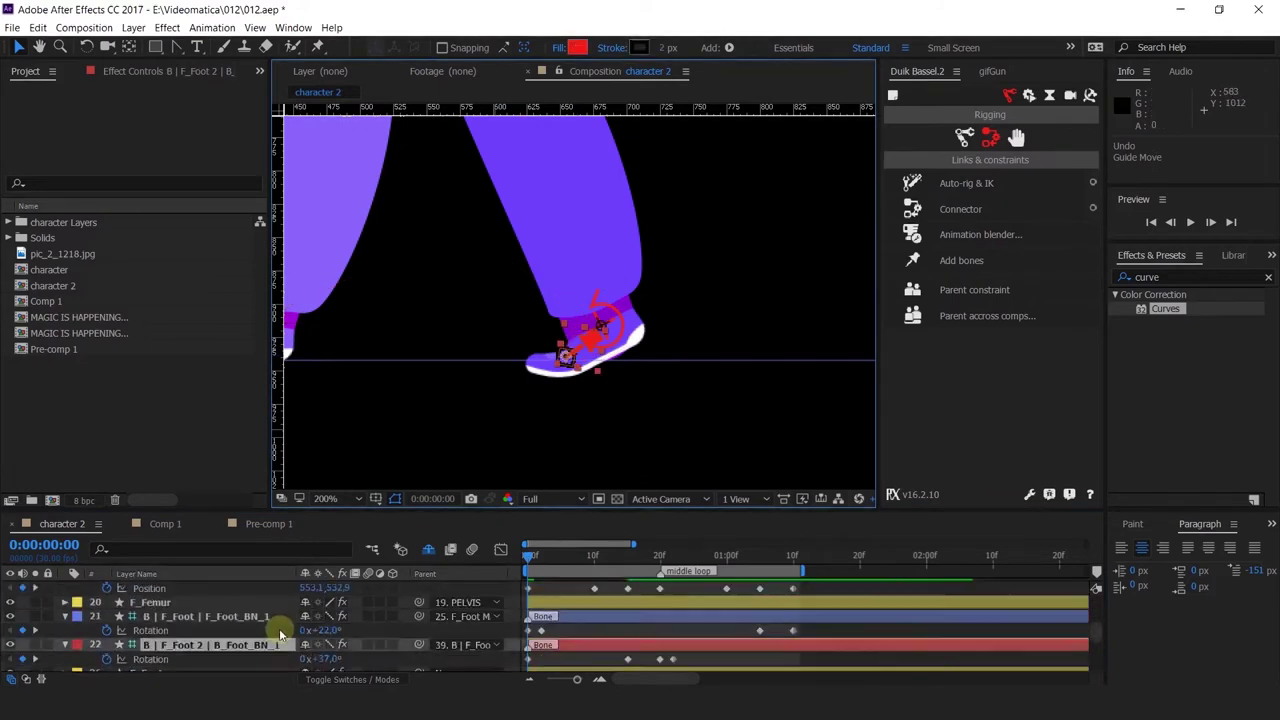
scroll(280, 634, up, 1)
drag(329, 617, 325, 618)
Move C_FOOT_FRONT at frame 0 to Position 703.7, 903.8 so the bent toe rests on the ground line.
click(605, 328)
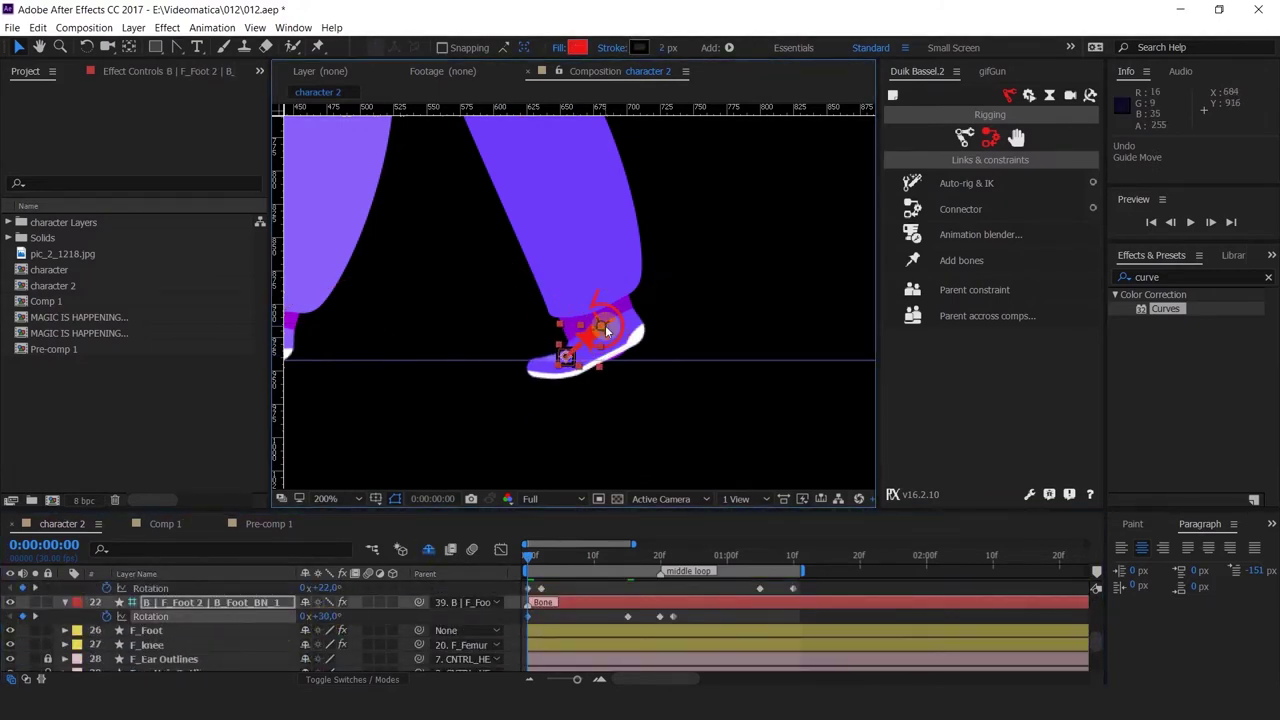
scroll(614, 340, up, 1)
drag(620, 348, 664, 330)
scroll(641, 336, down, 4)
scroll(641, 336, up, 1)
scroll(662, 330, down, 1)
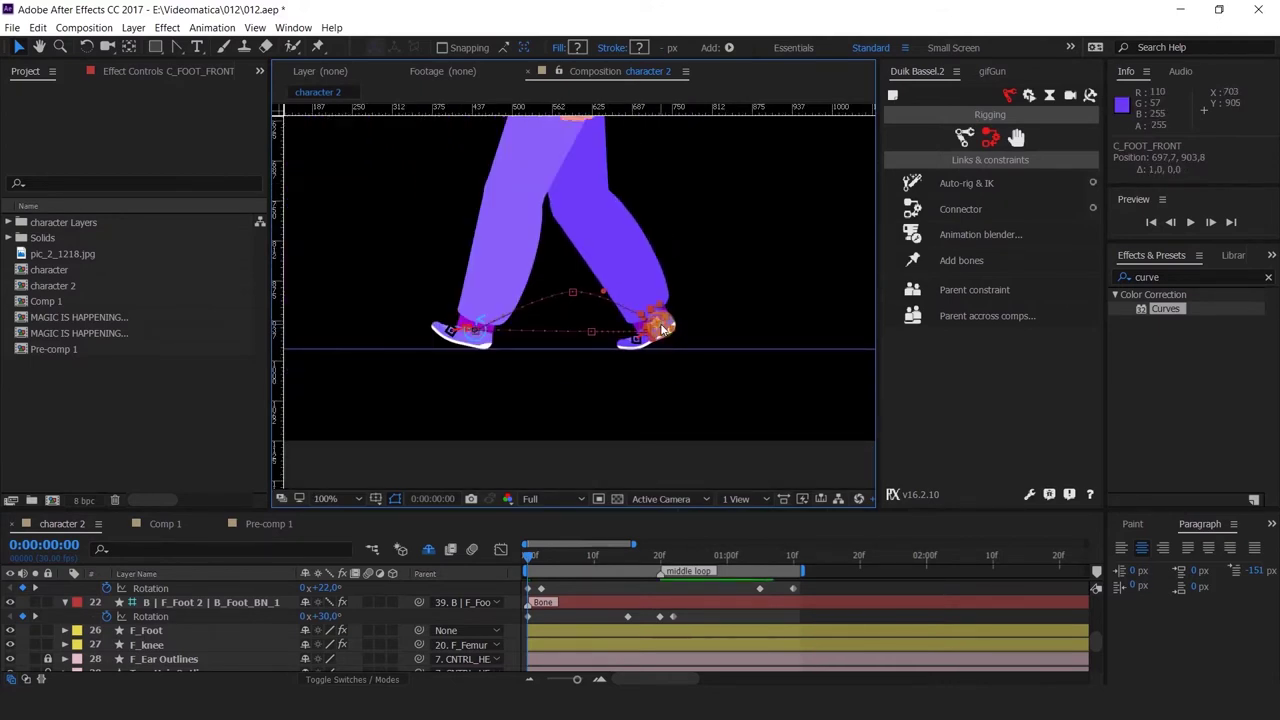
key(Right)
key(Right)
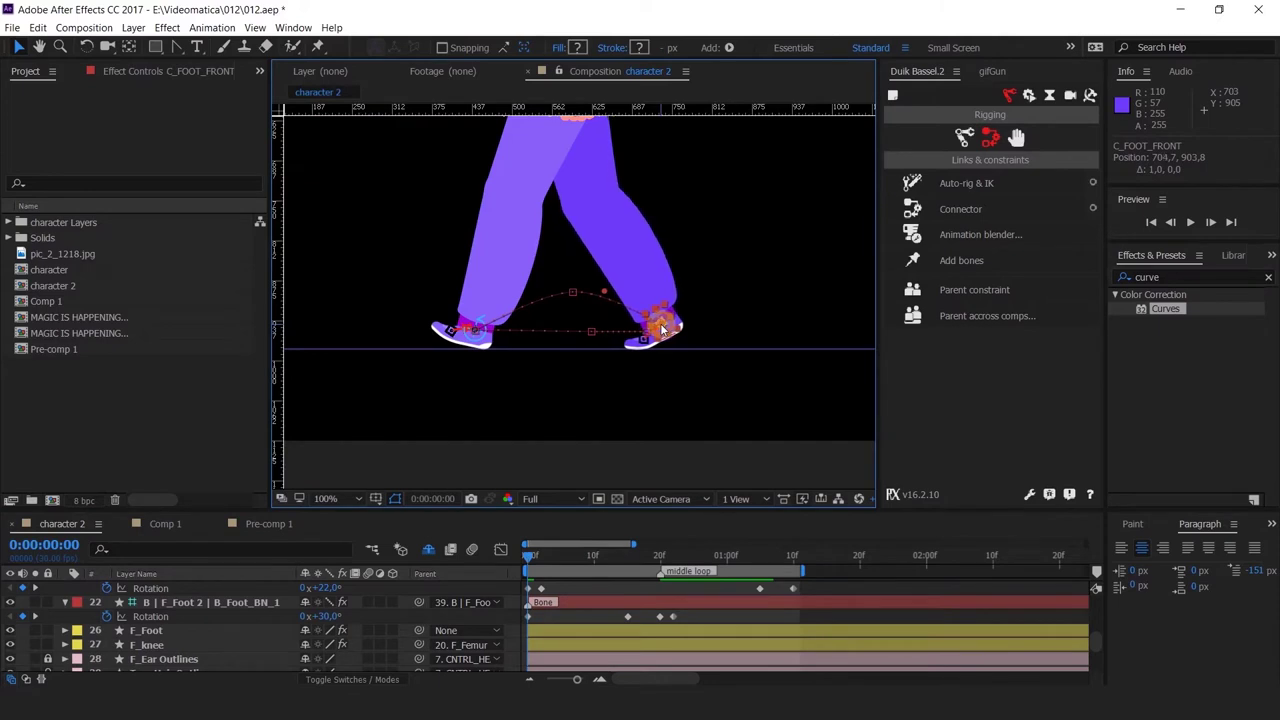
scroll(658, 342, up, 1)
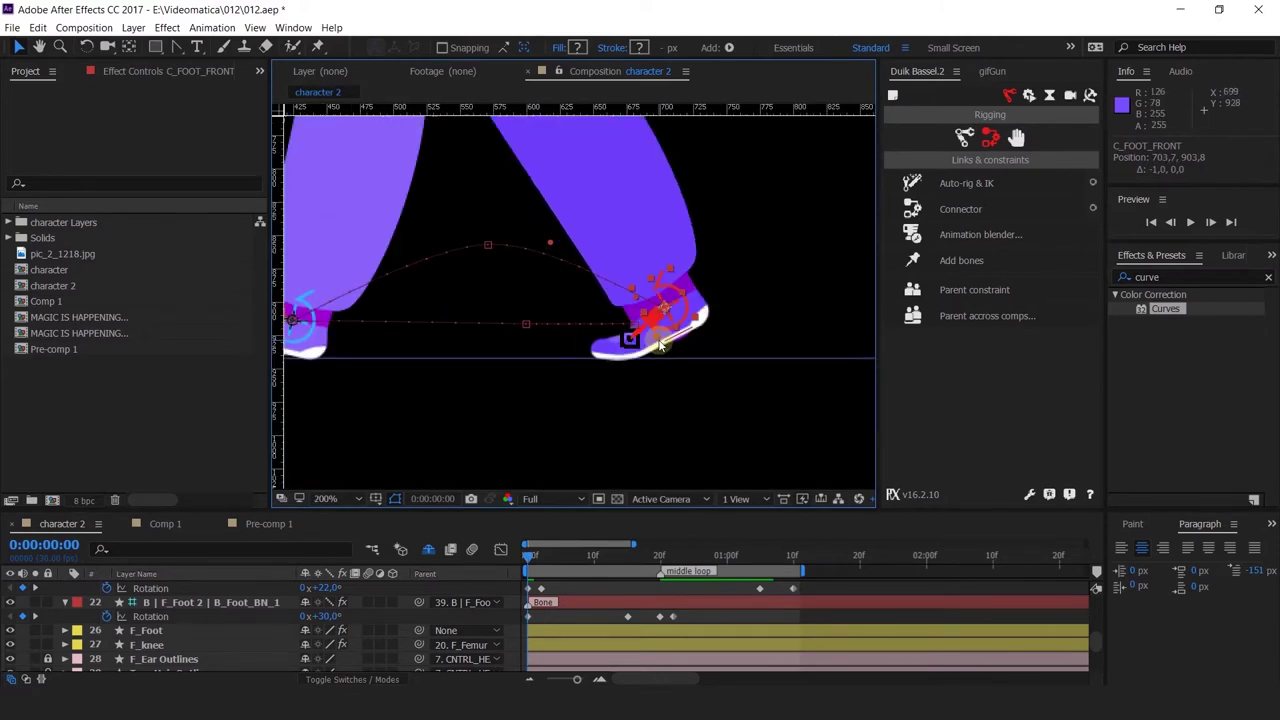
drag(709, 414, 696, 443)
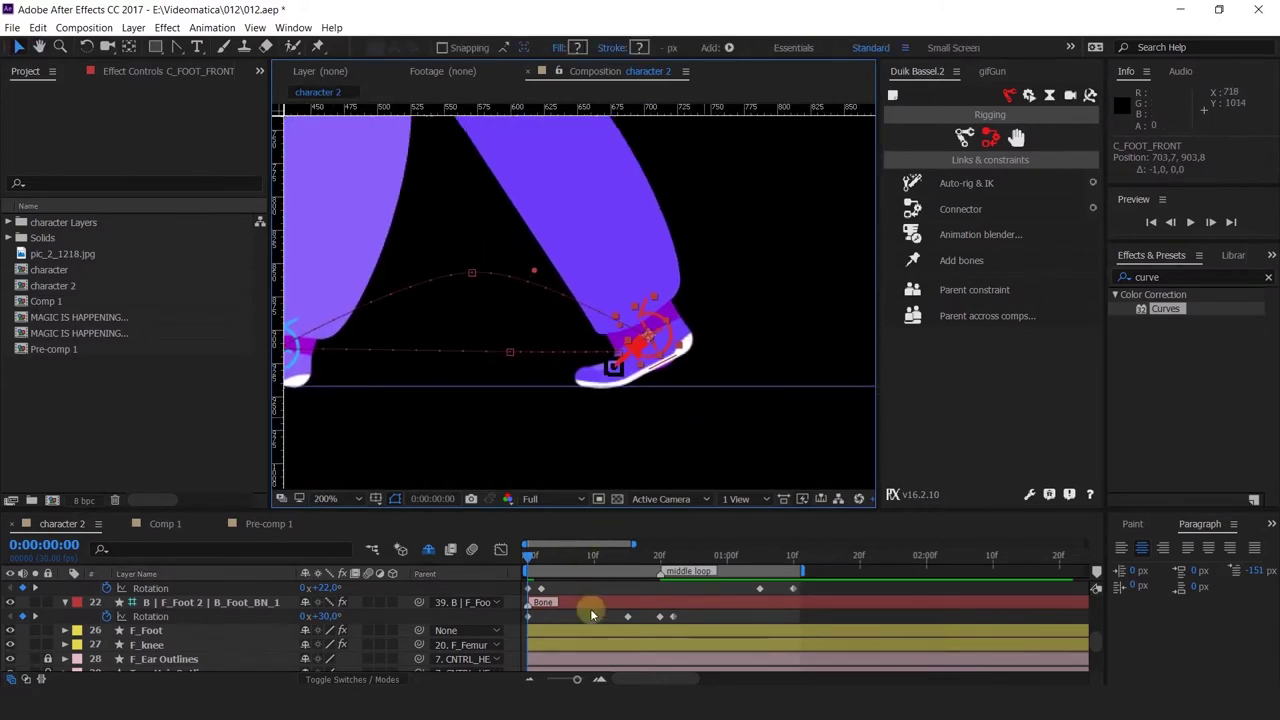
Add a 0° Rotation keyframe on B | F_Foot 2 | B_Foot_BN_1 at 0:00:00:10, check its neighbouring keyframes and return to frame 0.
scroll(590, 612, up, 8)
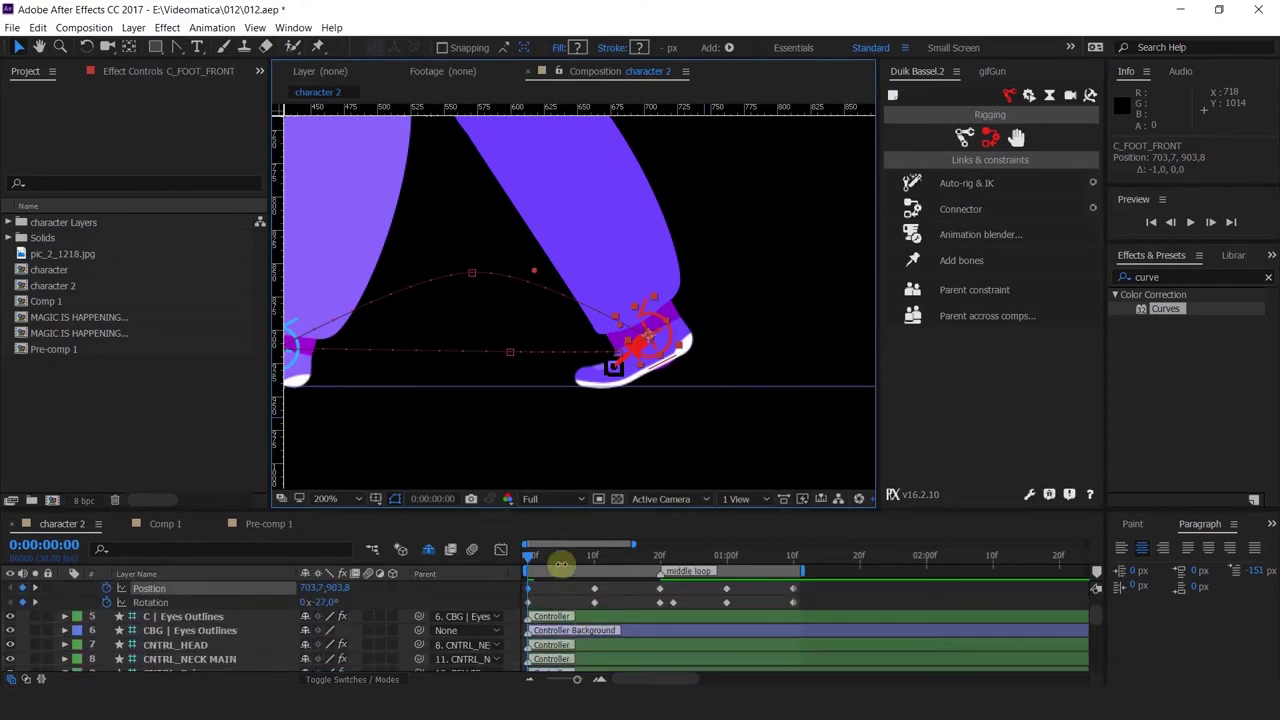
drag(577, 565, 603, 568)
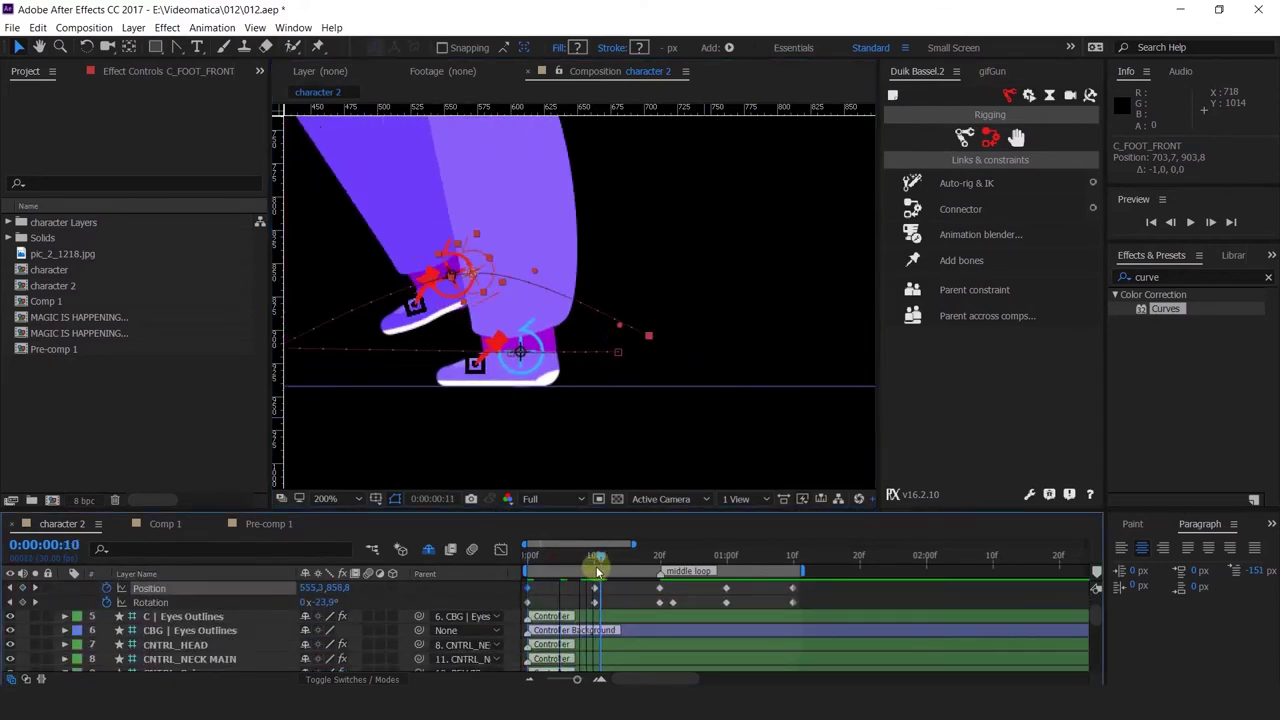
click(443, 297)
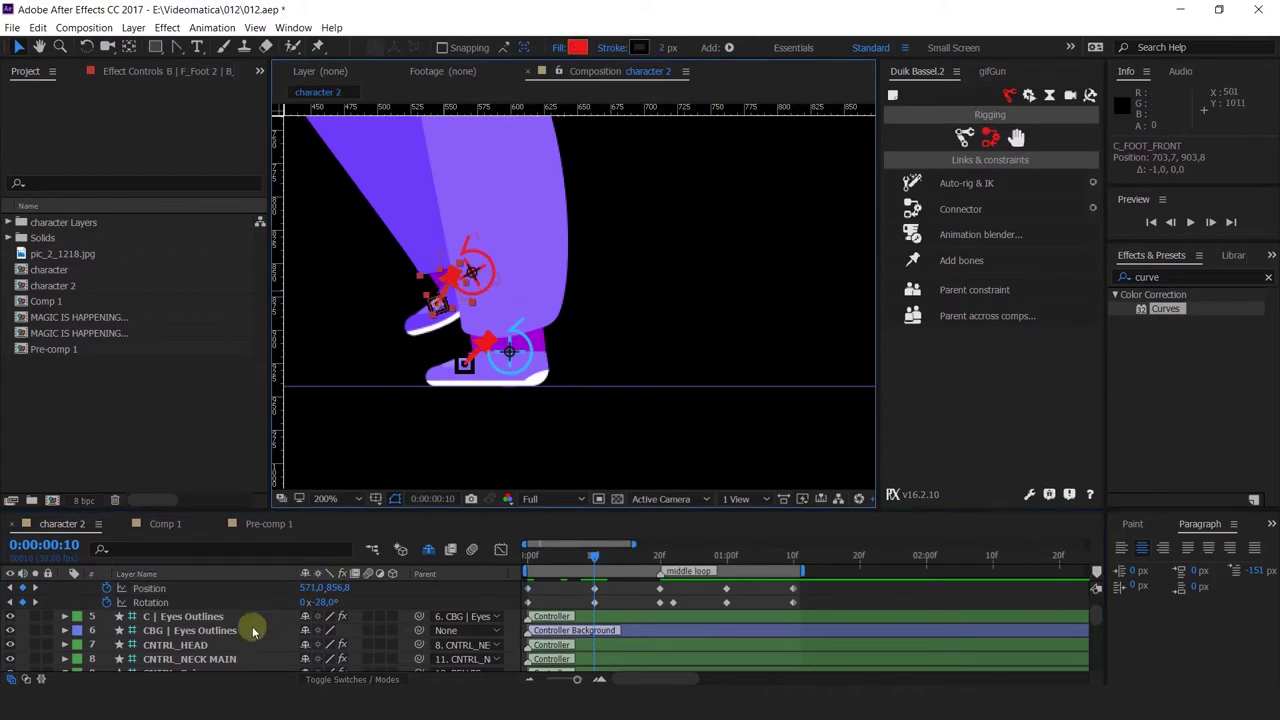
scroll(252, 630, down, 7)
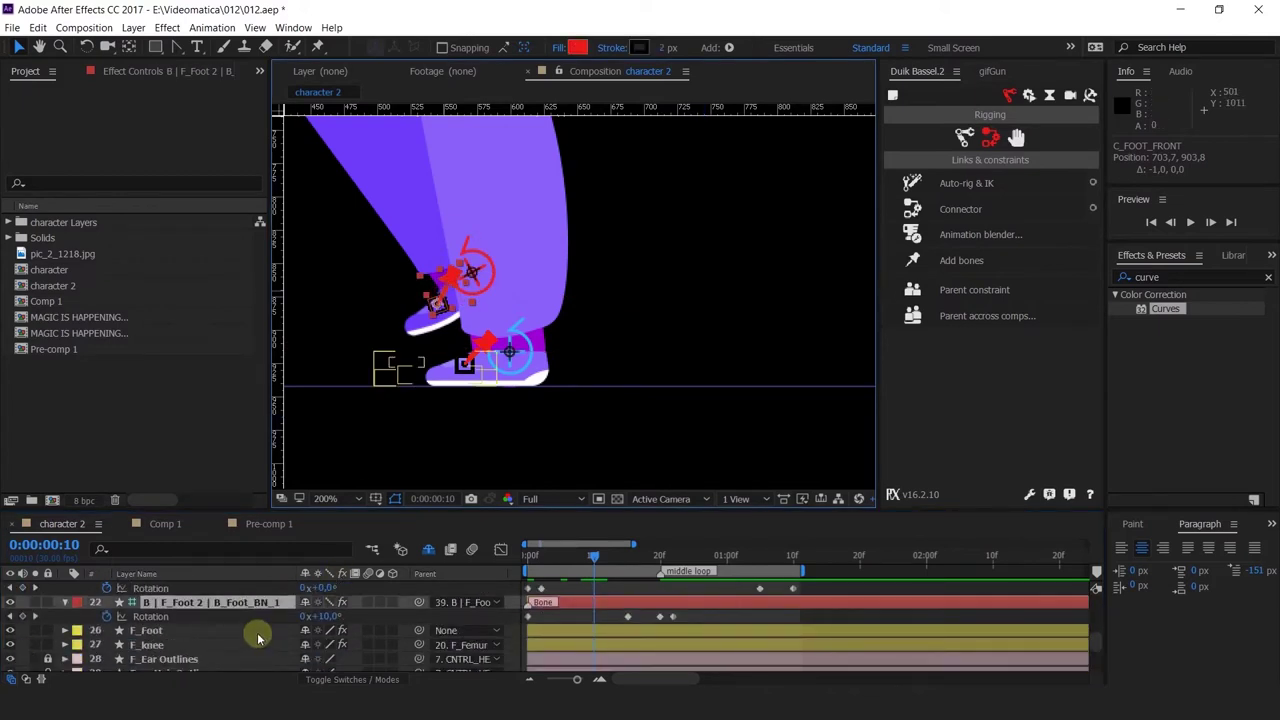
click(325, 617)
text(0)
key(Return)
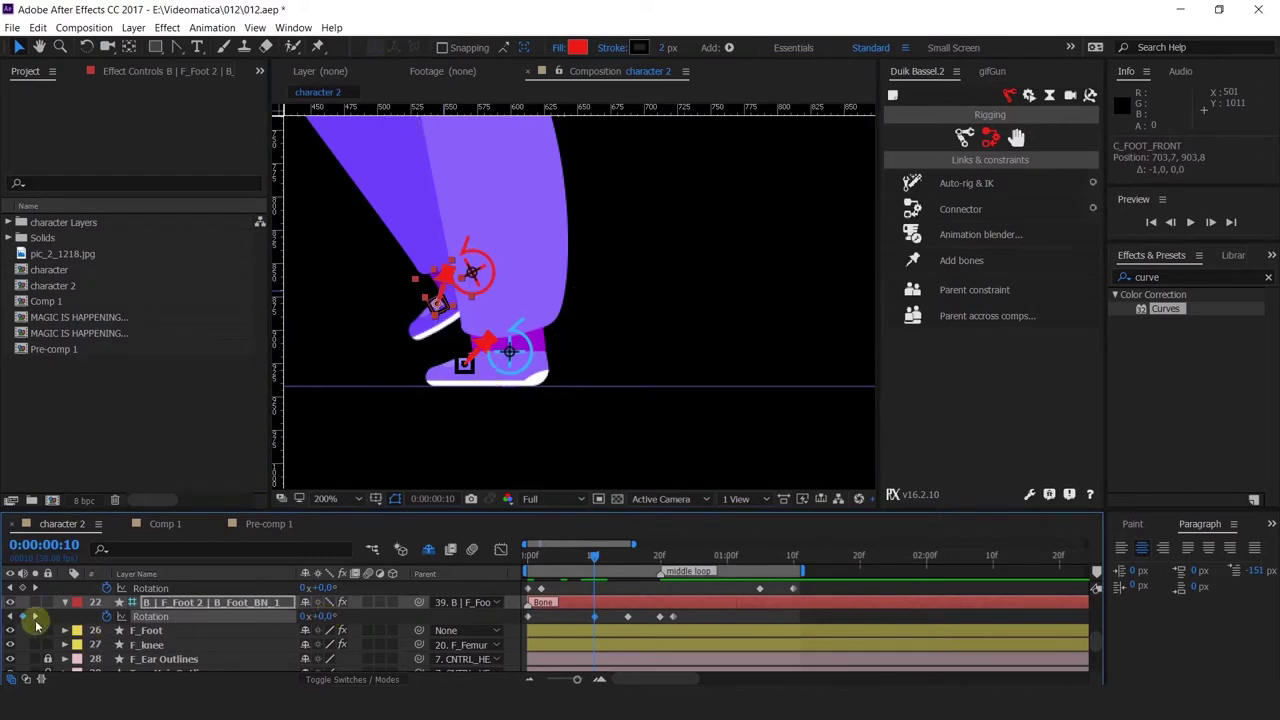
click(35, 616)
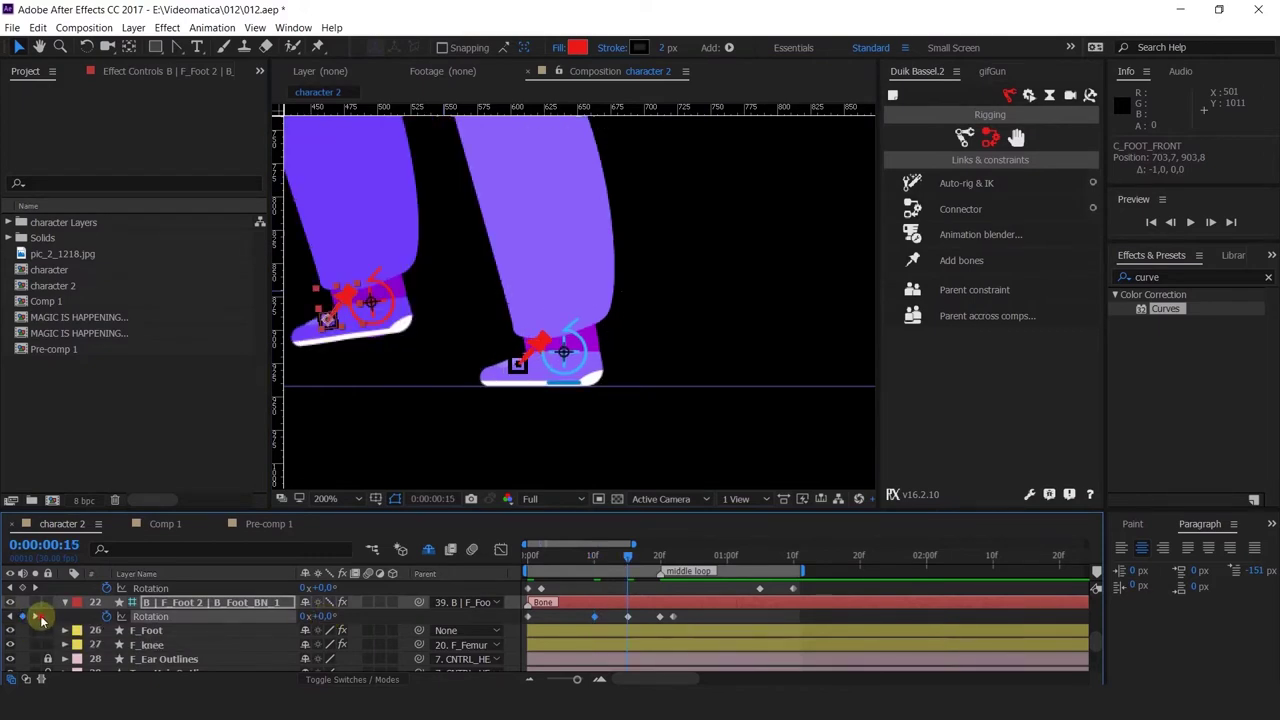
click(36, 616)
click(11, 616)
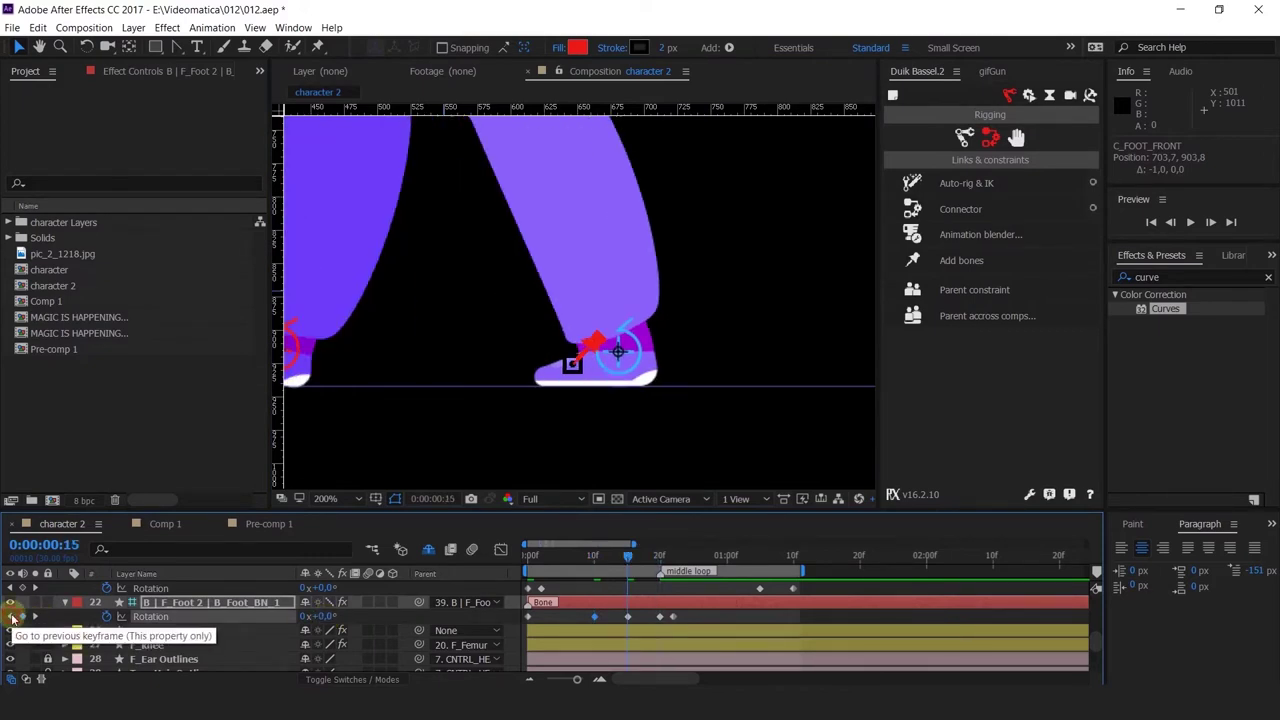
click(11, 617)
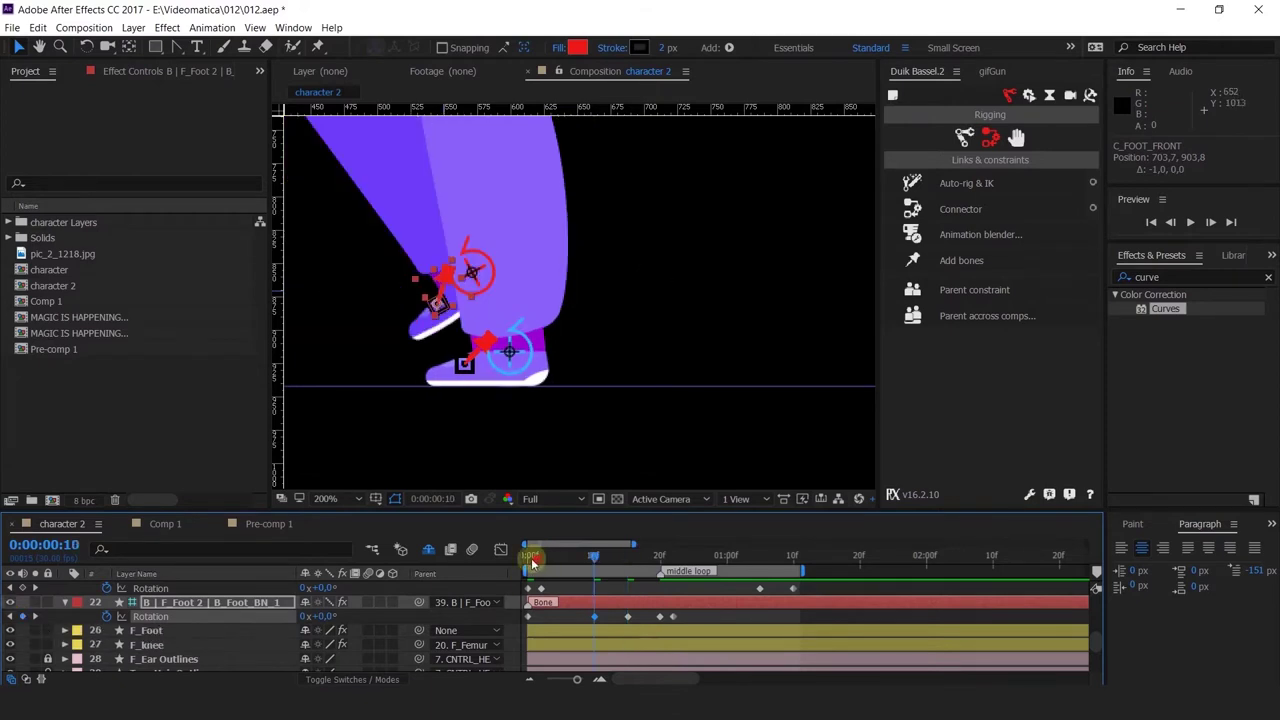
click(529, 558)
scroll(627, 432, down, 1)
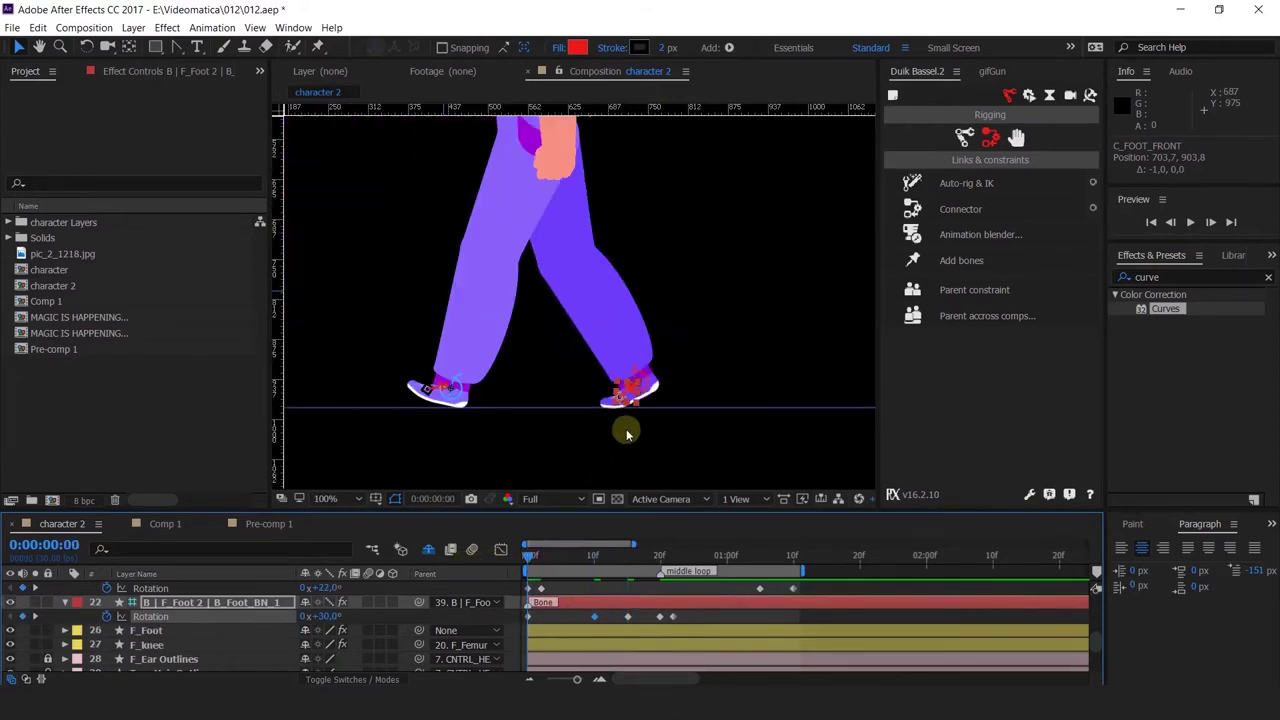
Copy C_FOOT_FRONT's Position and Rotation keyframes from frame 0 onto C_FOOT BACK at 0:00:00:20.
click(640, 378)
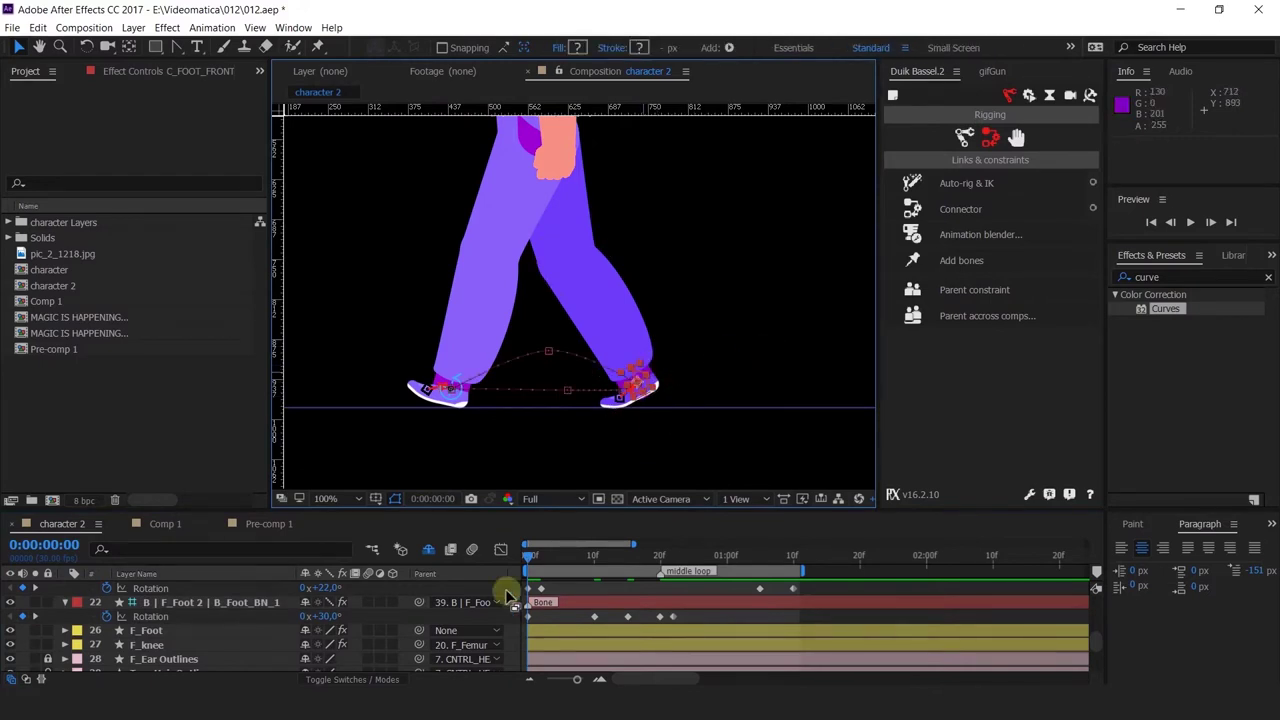
scroll(588, 620, up, 6)
scroll(588, 620, up, 2)
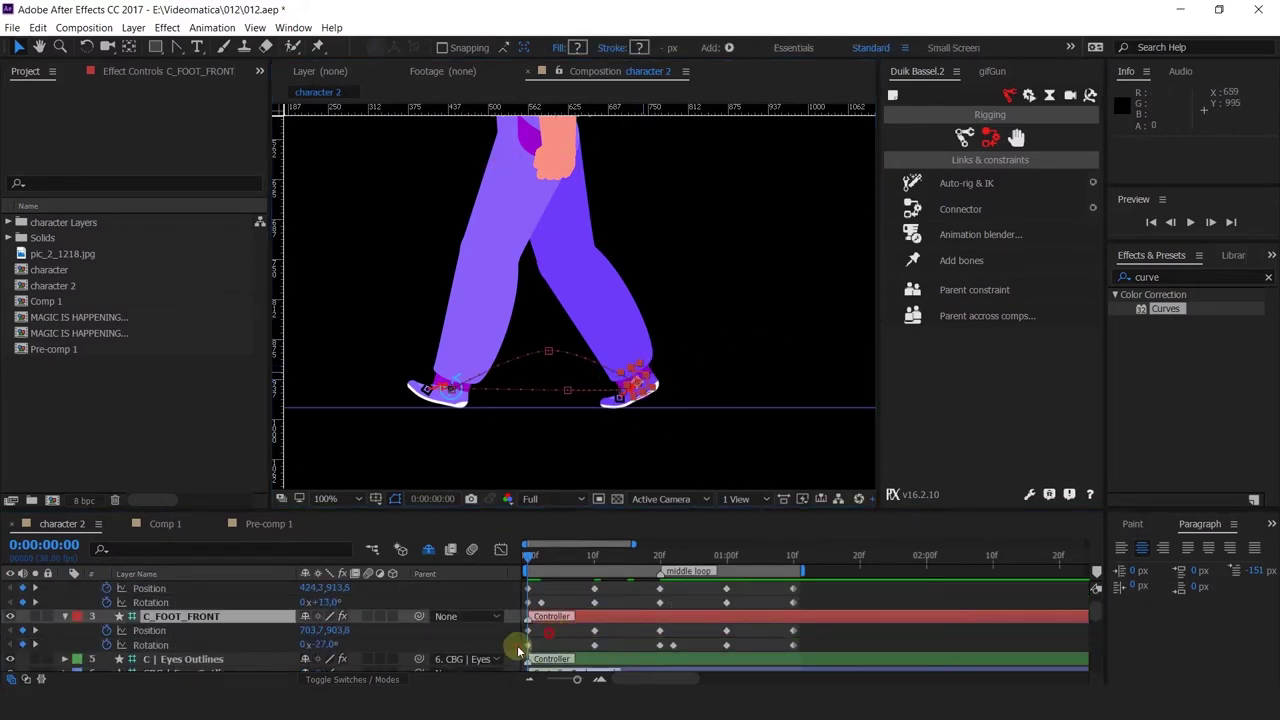
click(658, 558)
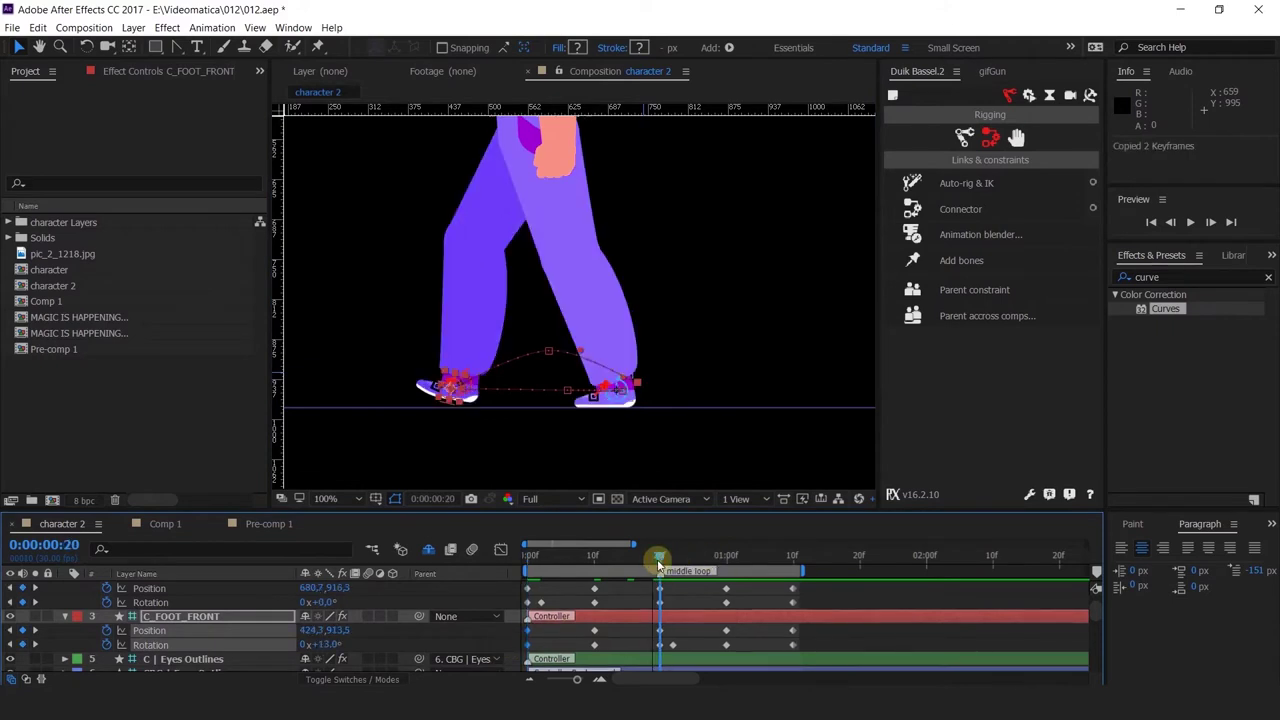
click(624, 397)
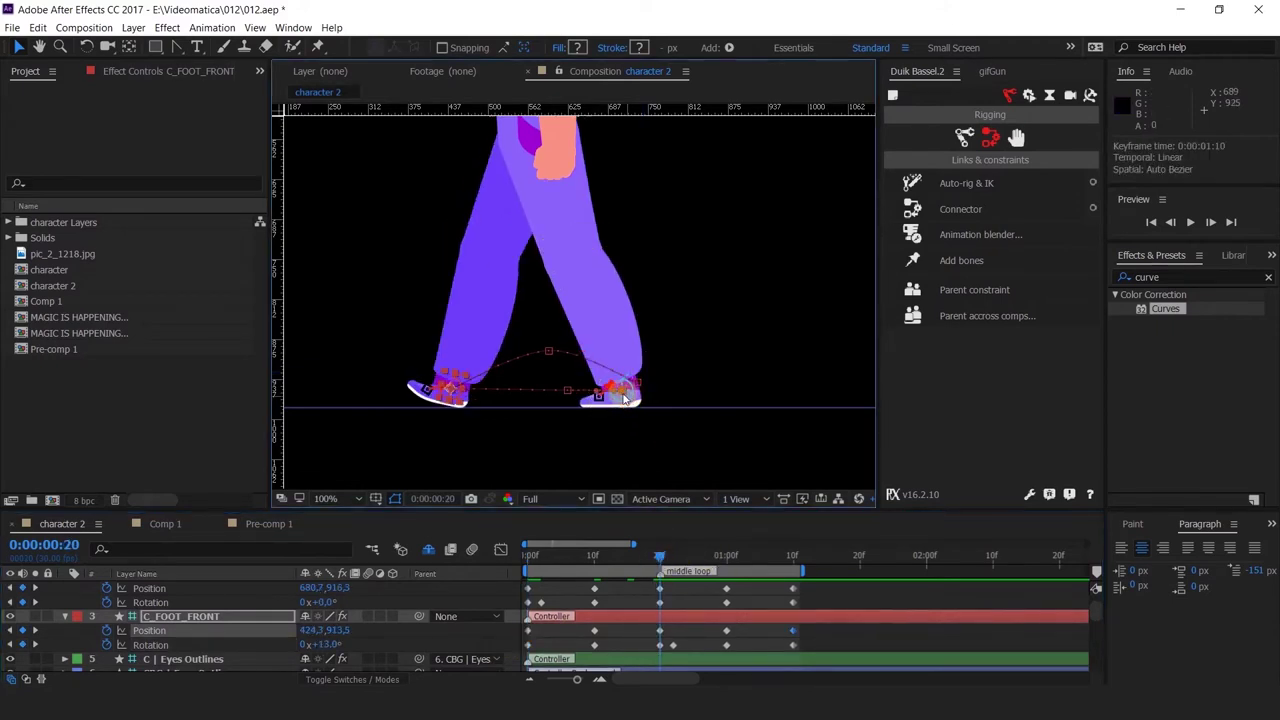
click(627, 394)
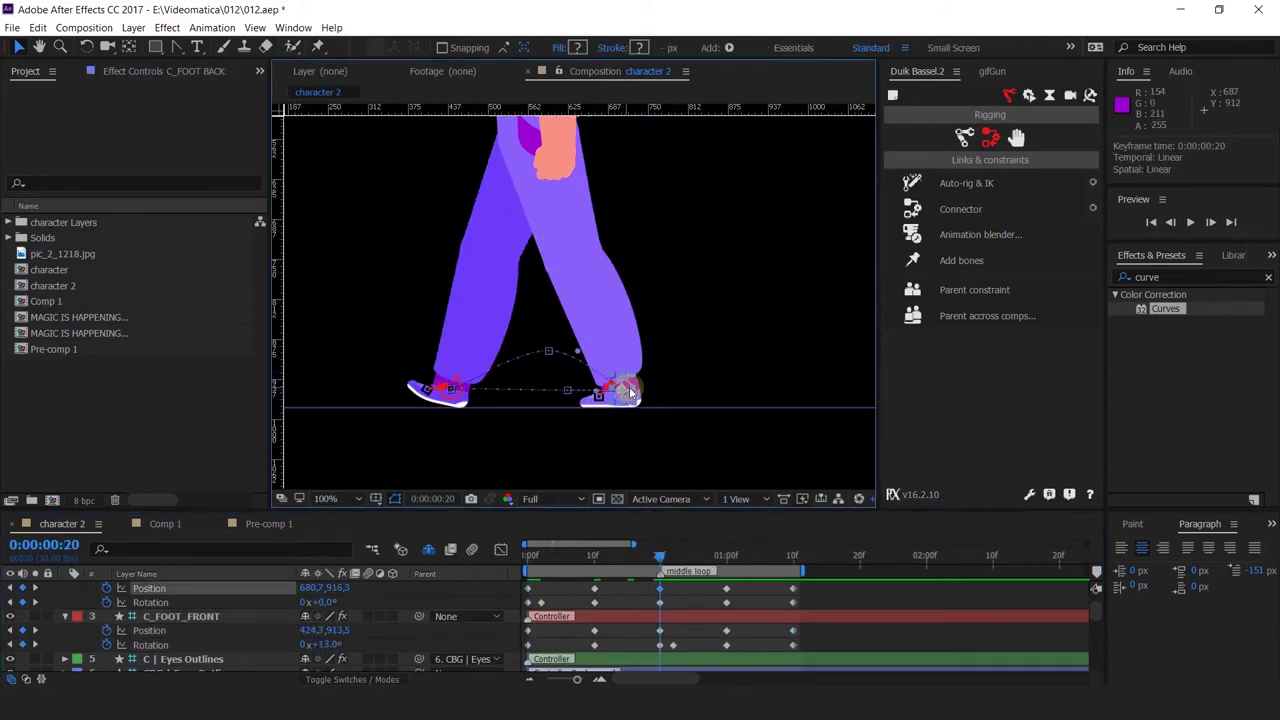
key(ctrl+v)
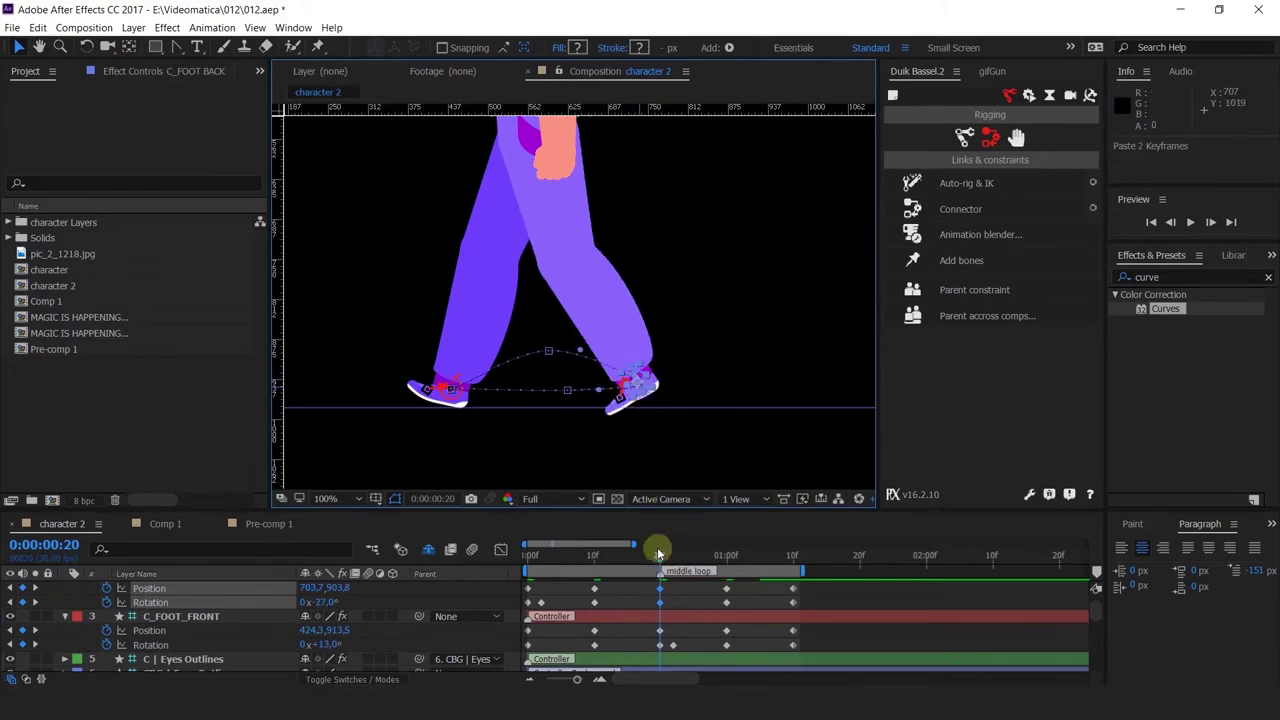
Copy the Rotation keyframe of B | F_Foot 2 | B_Foot_BN_1 from frame 0 onto B | F_Foot | F_Foot_BN_1 at 0:00:00:20.
click(473, 456)
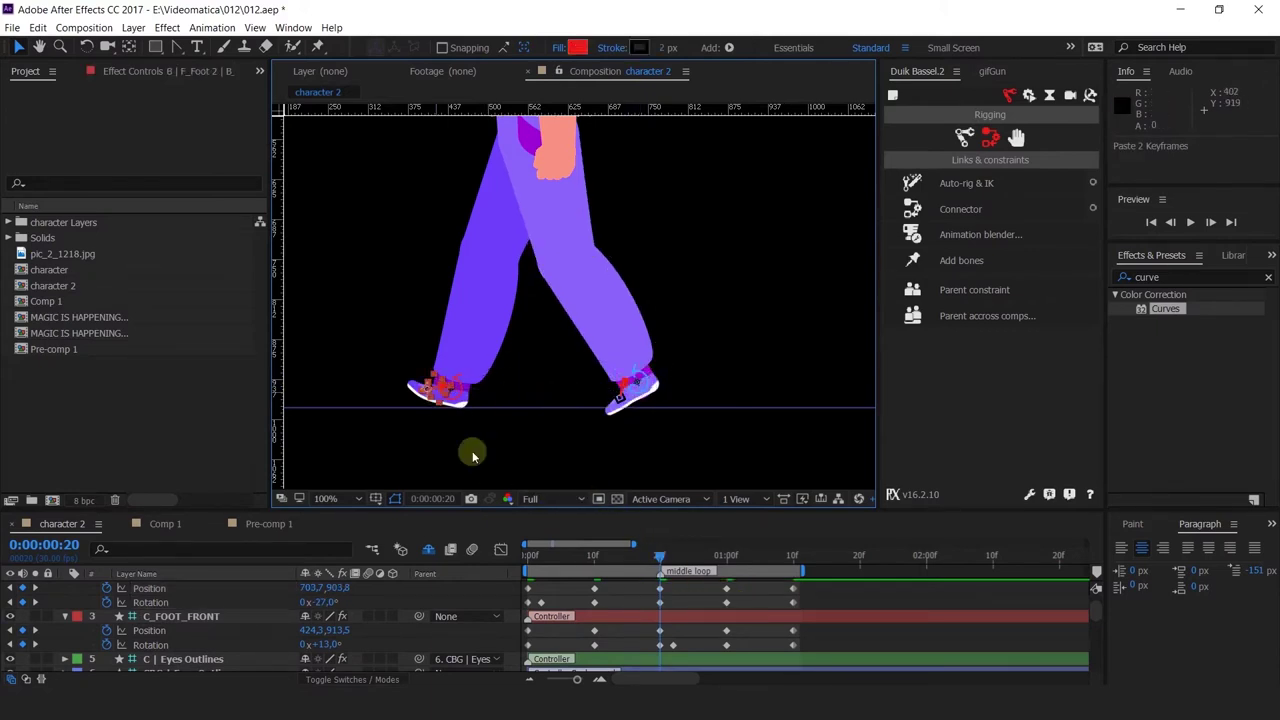
scroll(678, 640, down, 6)
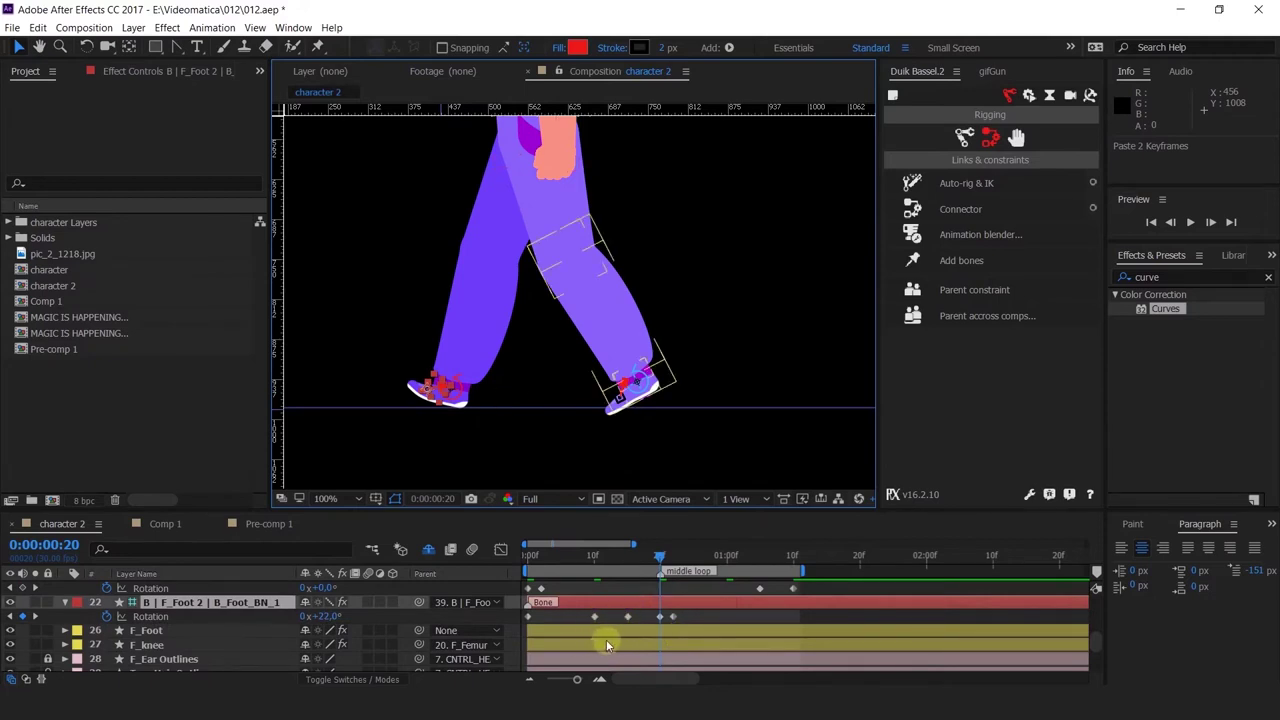
scroll(610, 638, up, 2)
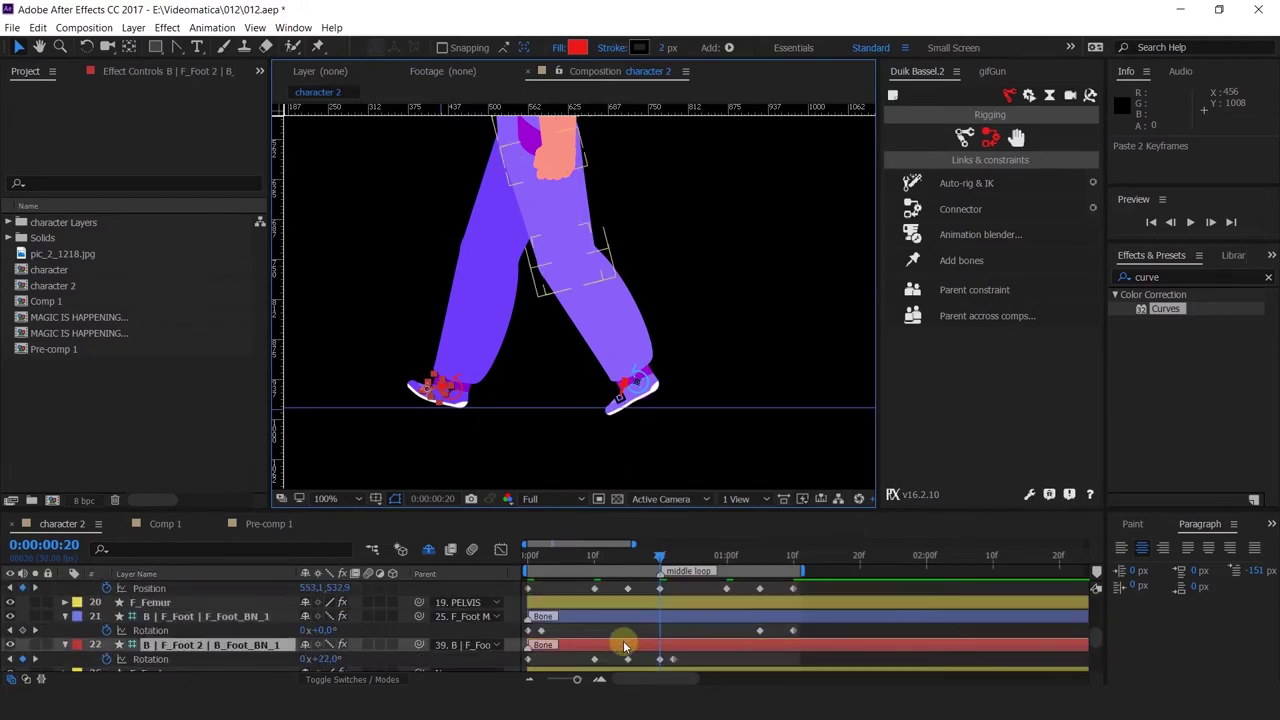
drag(545, 652, 509, 676)
key(ctrl+c)
click(653, 614)
key(ctrl+v)
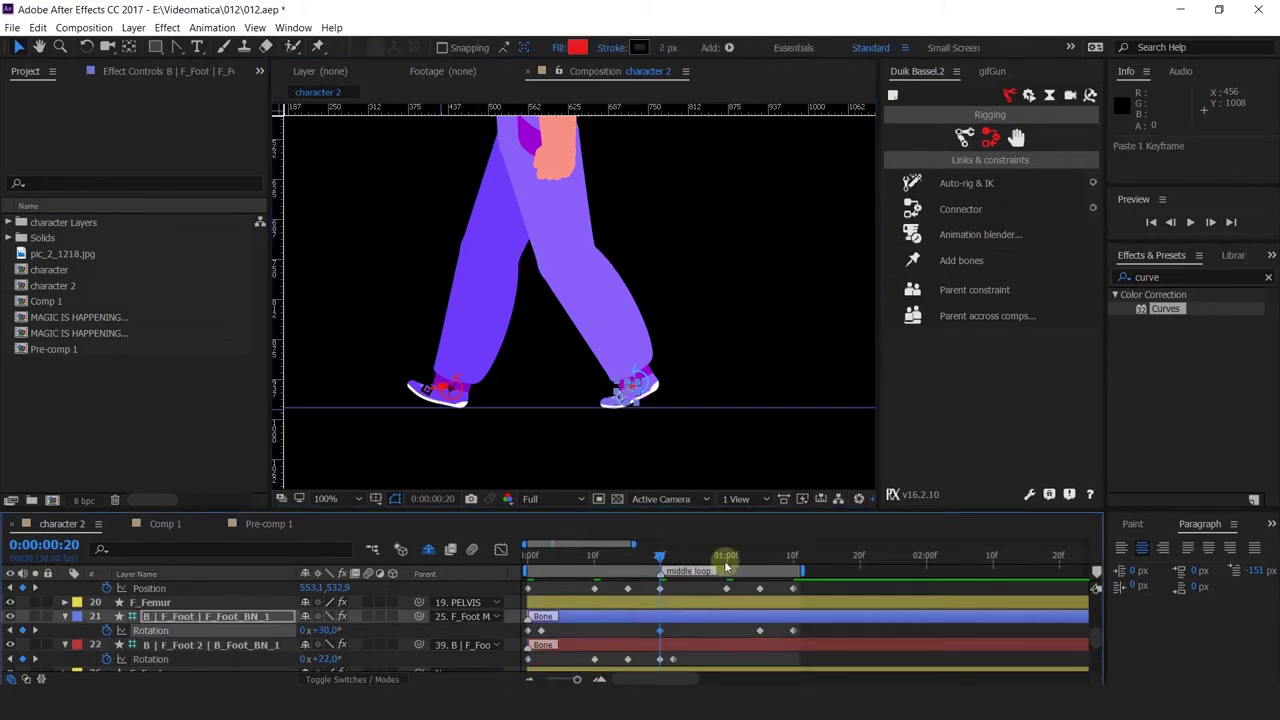
Set B | F_Foot | F_Foot_BN_1's Rotation at 0:00:01:00 to 0°.
key(equal)
drag(717, 557, 793, 570)
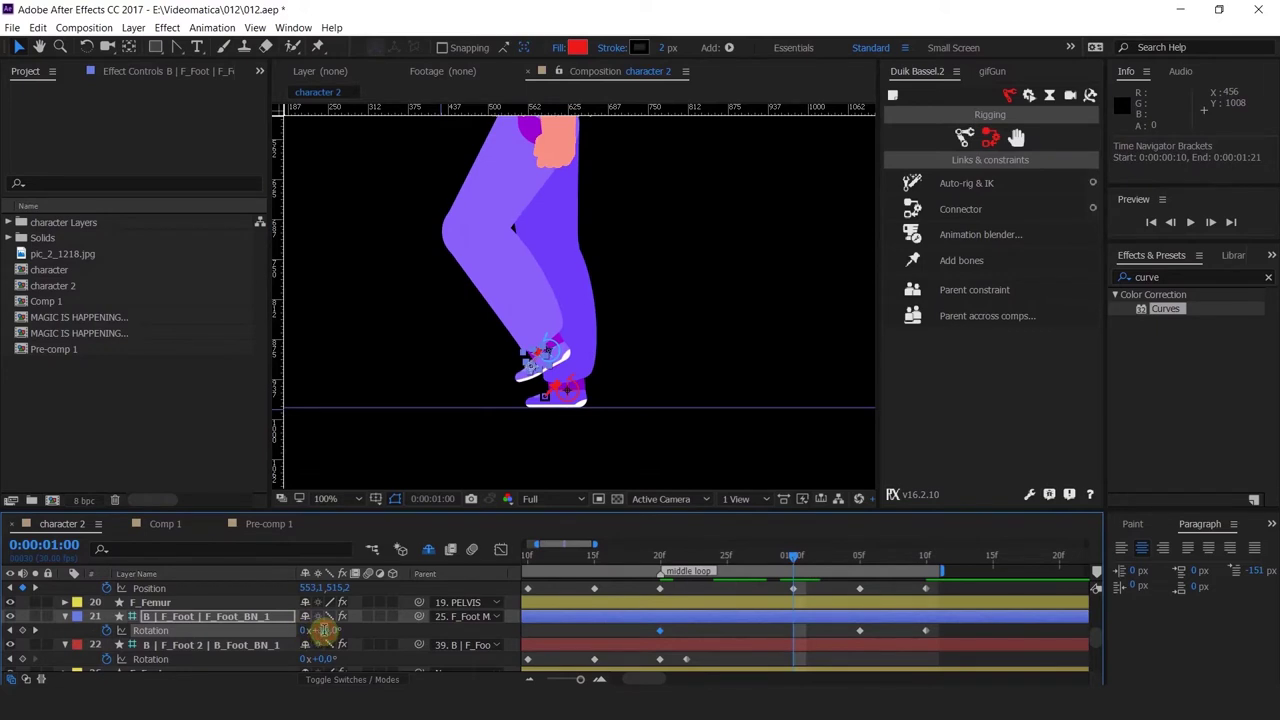
text(0)
key(Return)
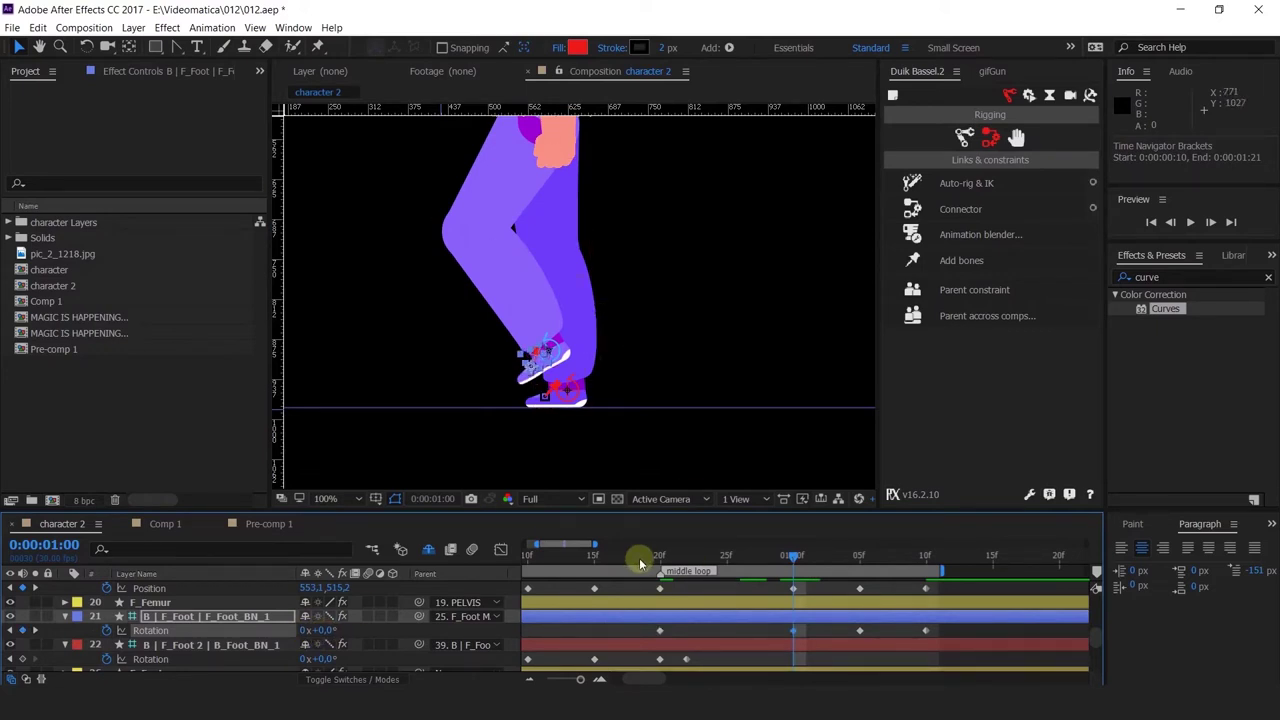
Copy B | F_Foot 2 | B_Foot_BN_1's Rotation keyframe from frame 0 to the loop end at 0:00:01:10.
drag(640, 565, 928, 594)
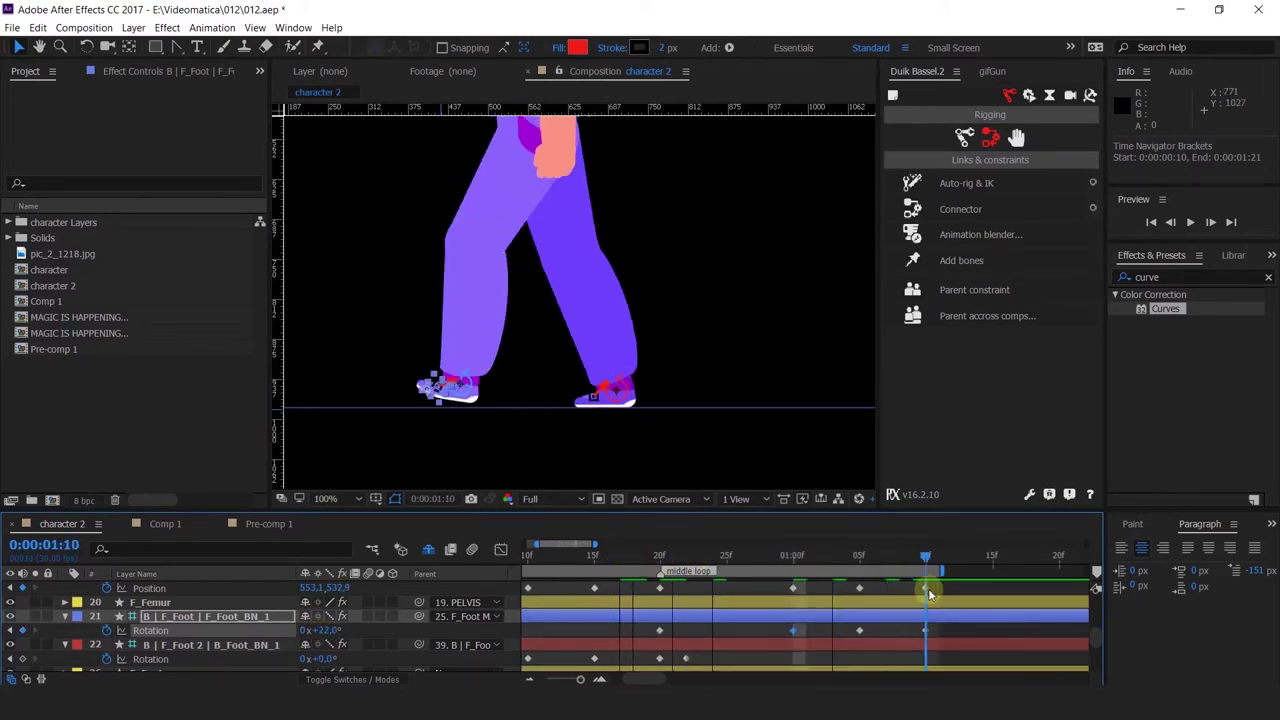
drag(657, 407, 698, 327)
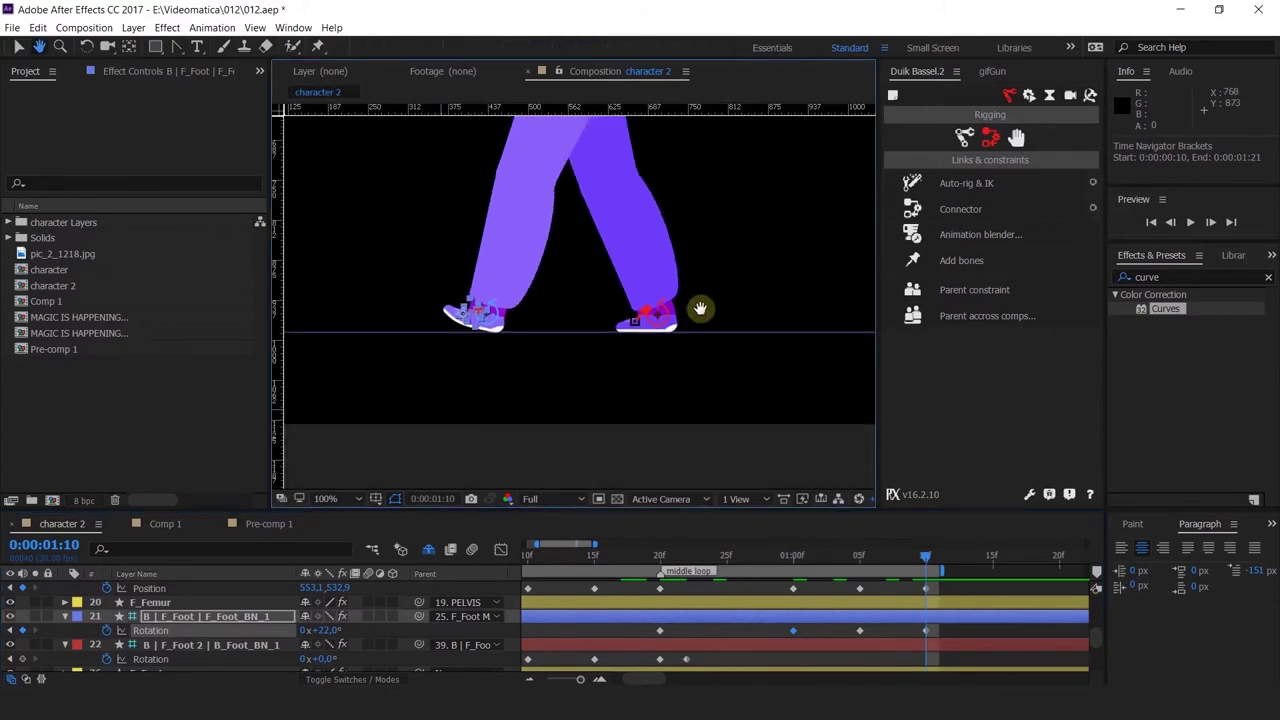
click(662, 316)
key(minus)
scroll(672, 346, down, 2)
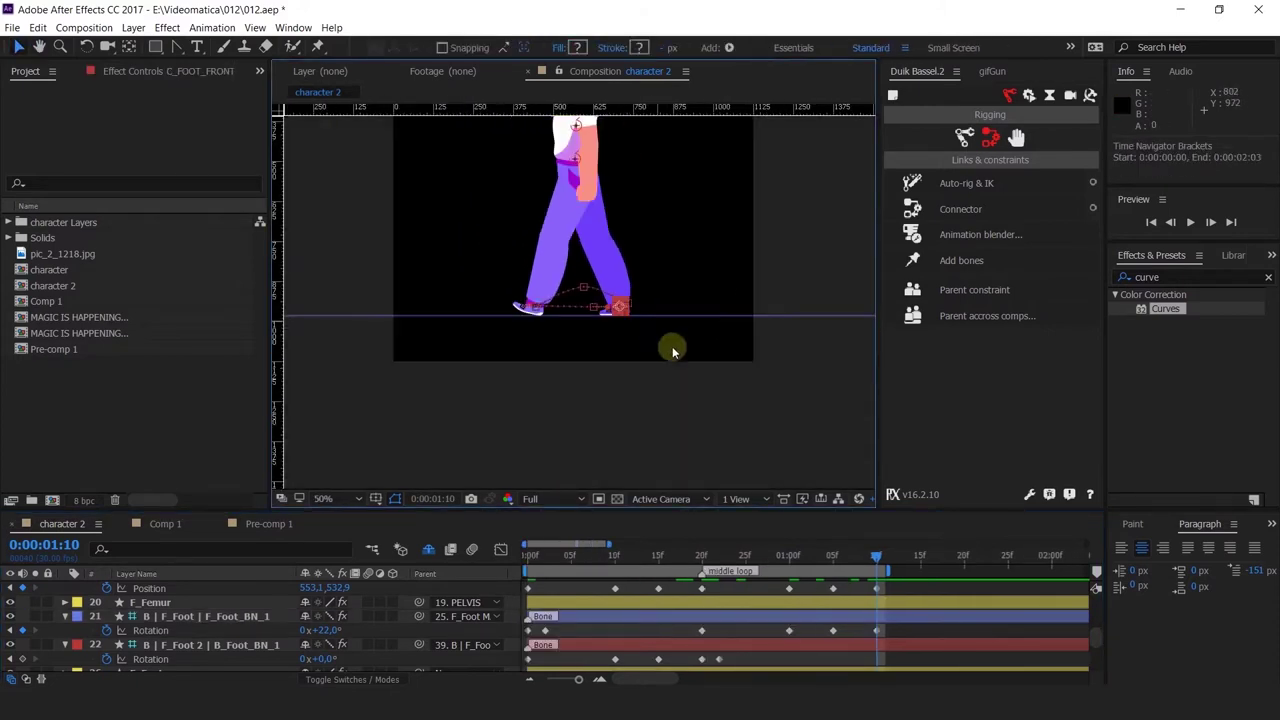
key(minus)
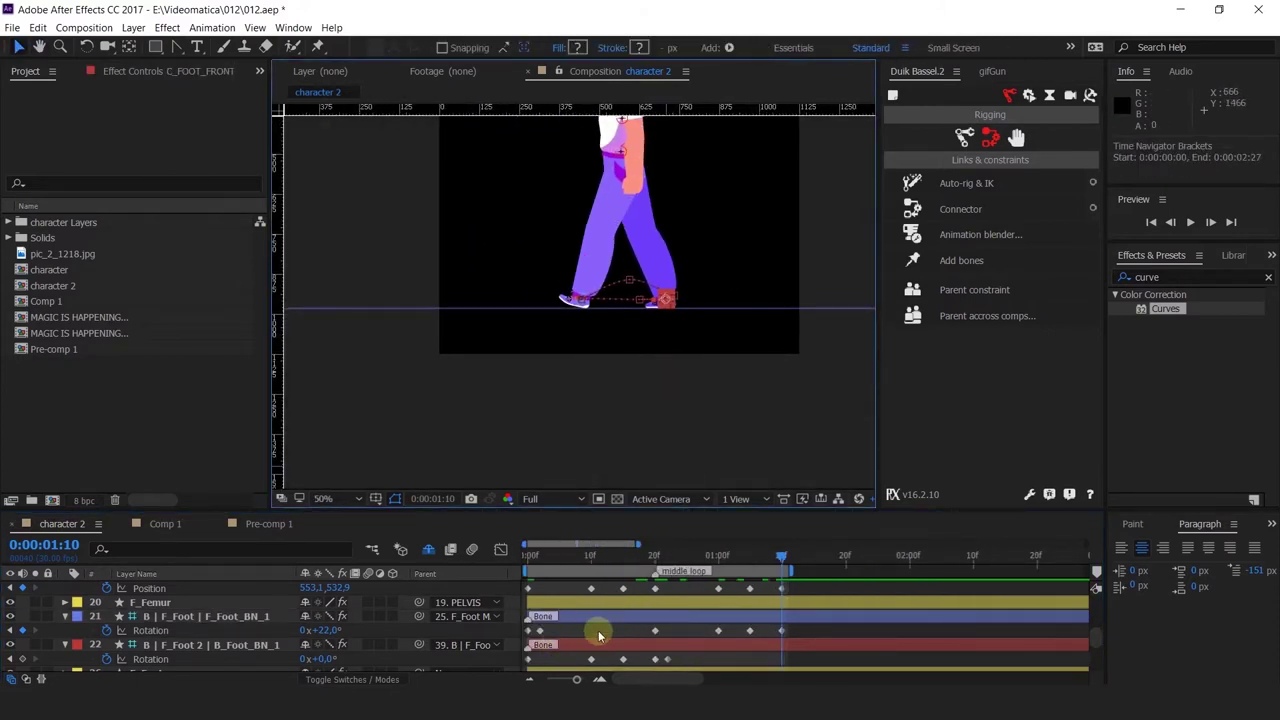
scroll(600, 635, down, 1)
click(572, 603)
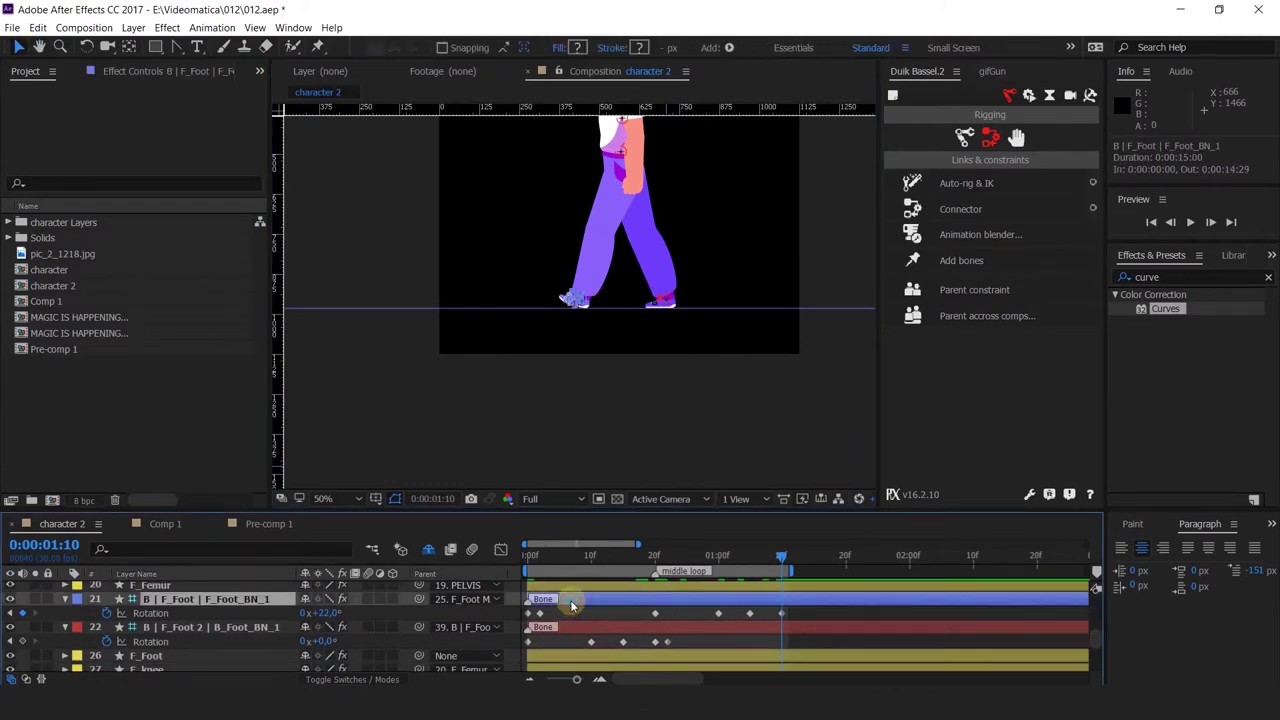
scroll(660, 311, up, 2)
click(658, 300)
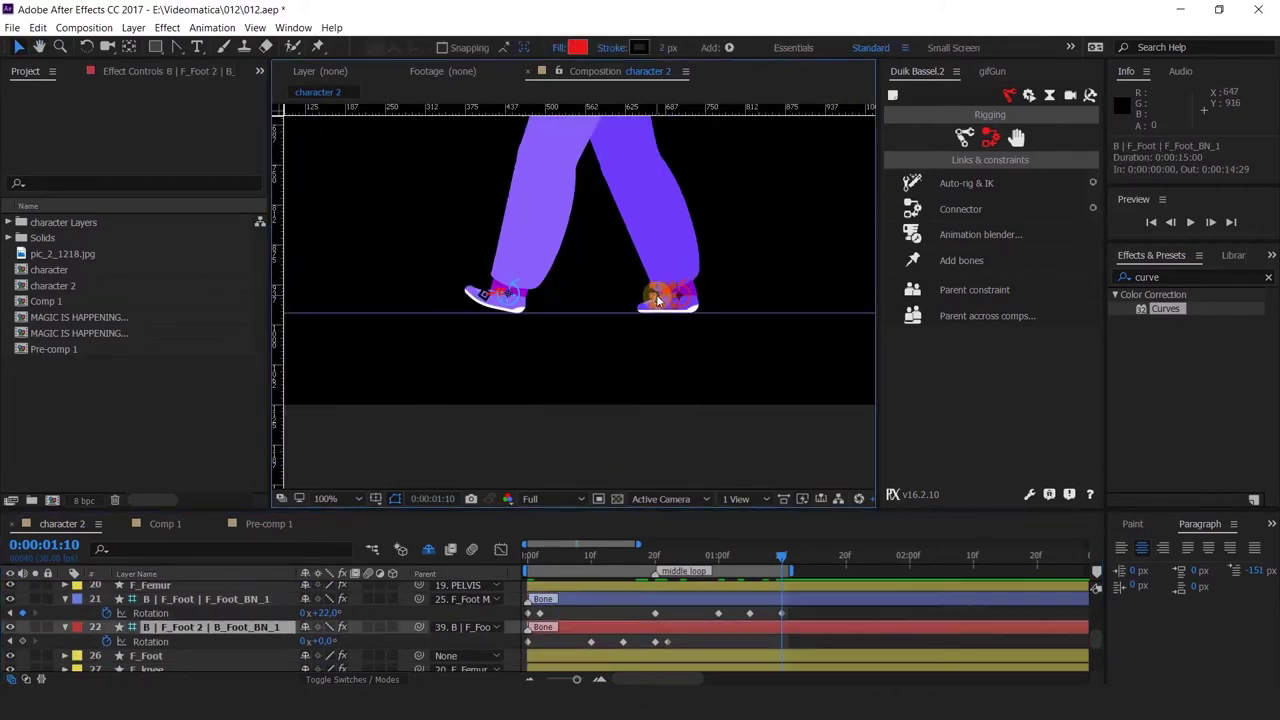
click(528, 641)
key(ctrl+c)
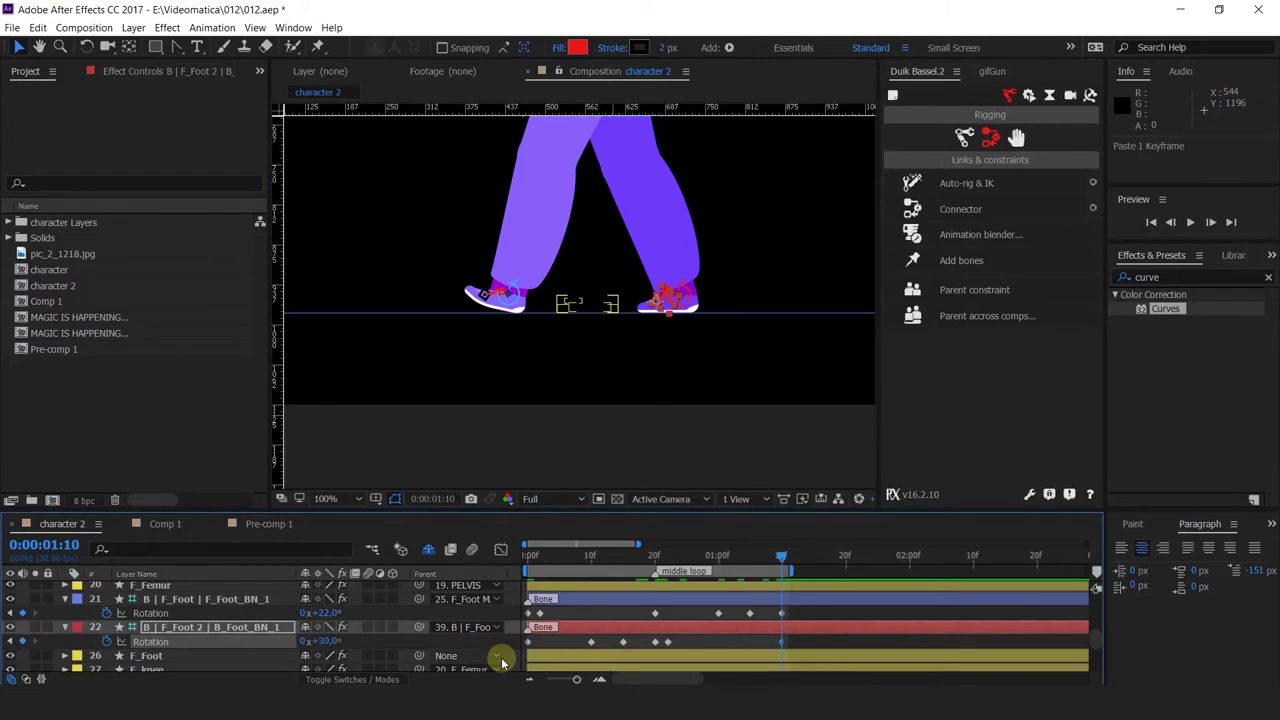
Copy C_FOOT_FRONT's Position and Rotation keyframes from frame 0 to the loop end at 0:00:01:10.
click(688, 298)
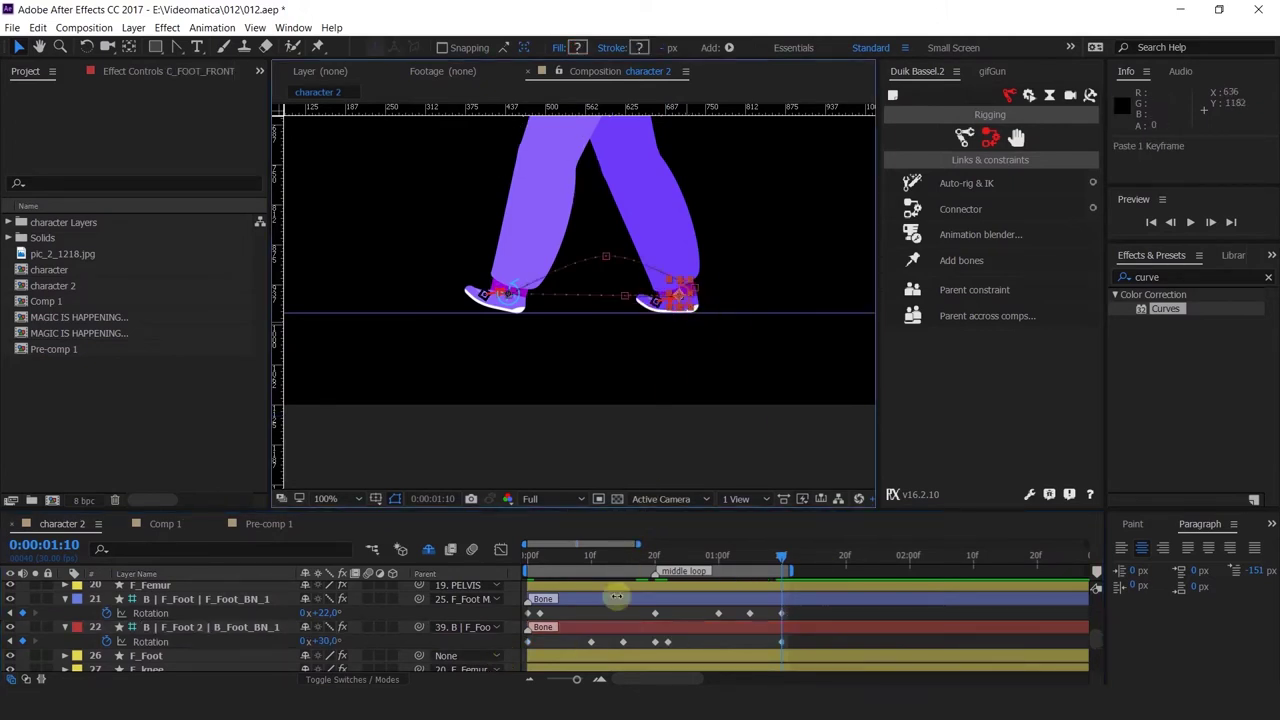
scroll(602, 630, up, 5)
scroll(602, 634, down, 2)
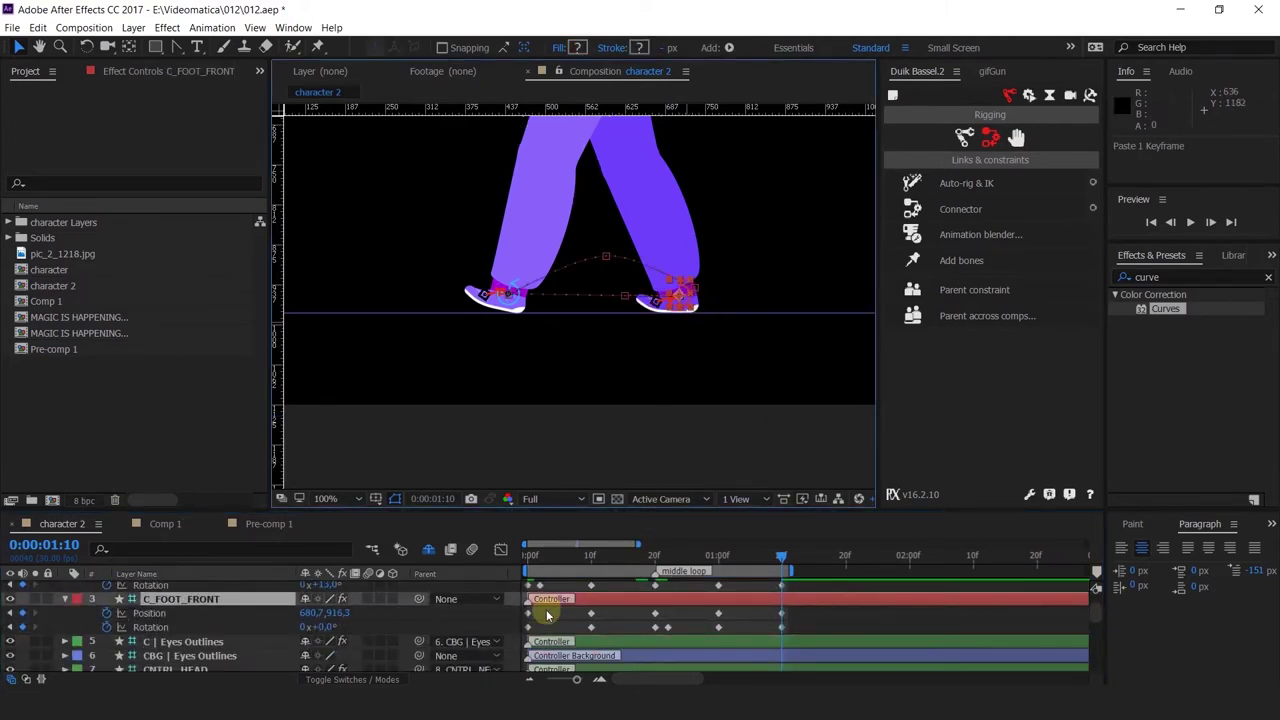
drag(547, 615, 509, 642)
key(ctrl+c)
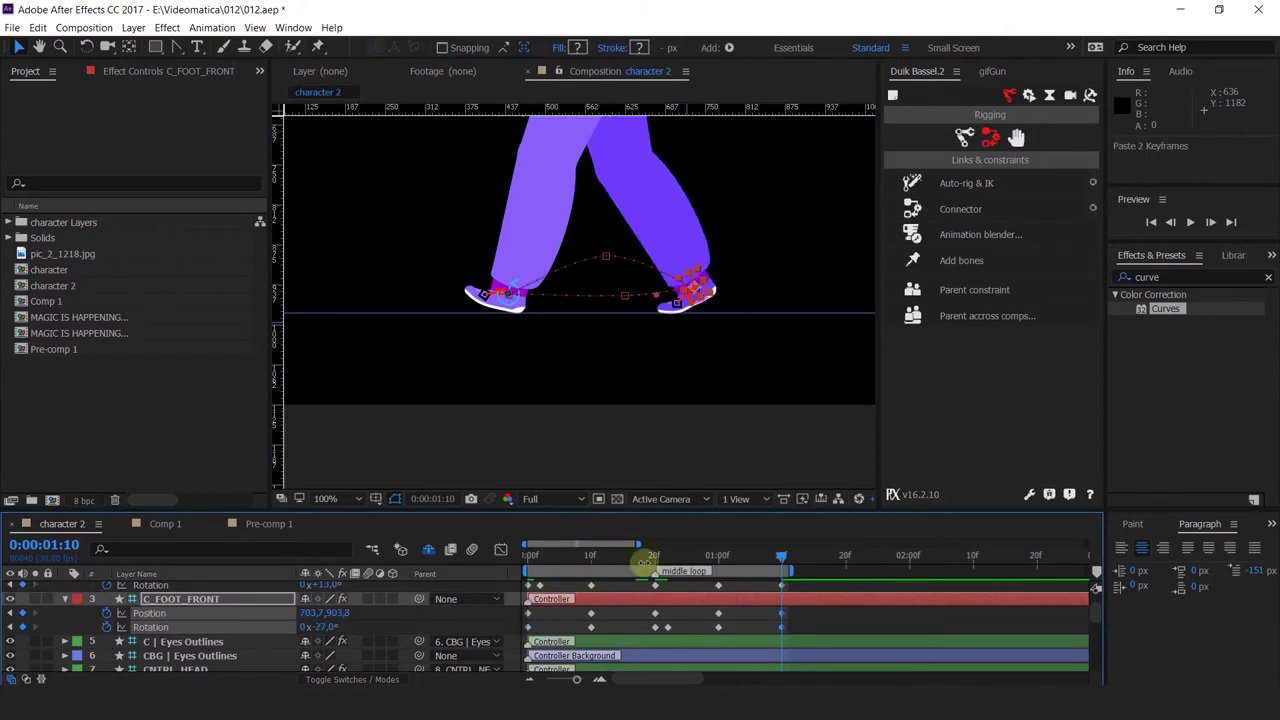
Play back the walk cycle and examine the lifted foot's pose at 0:00:00:10.
scroll(724, 285, up, 1)
scroll(698, 318, down, 1)
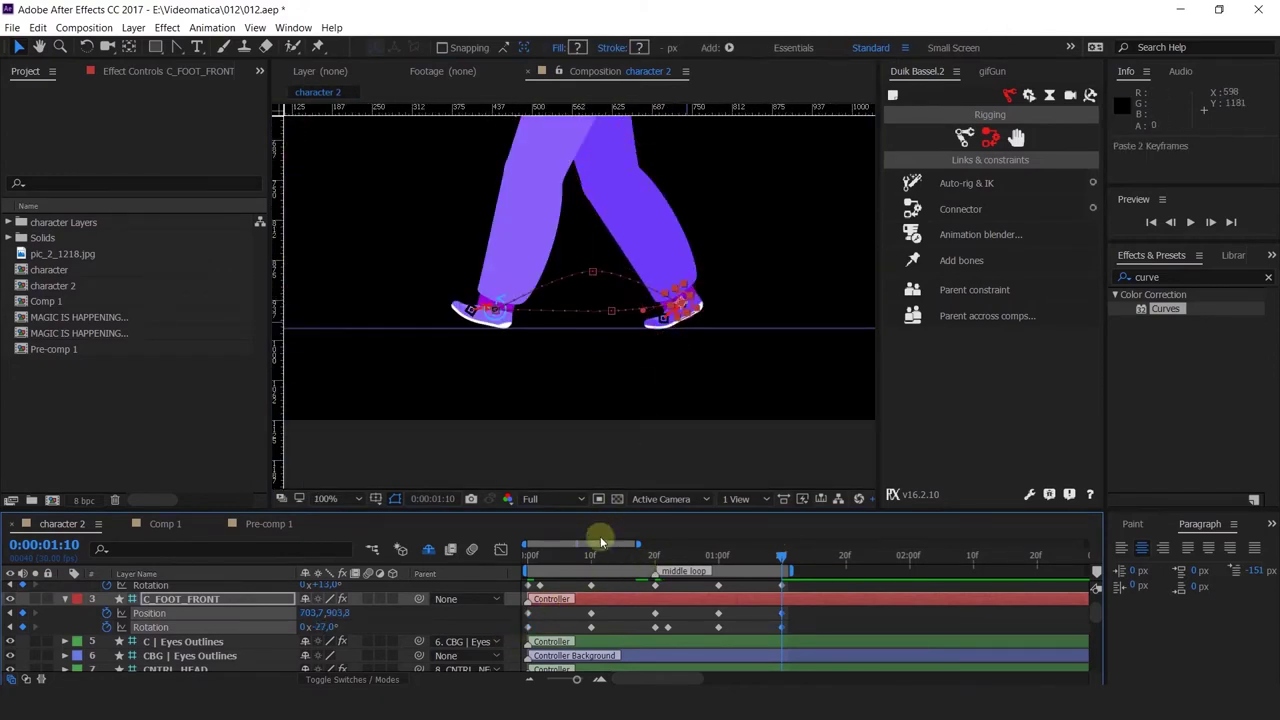
key(space)
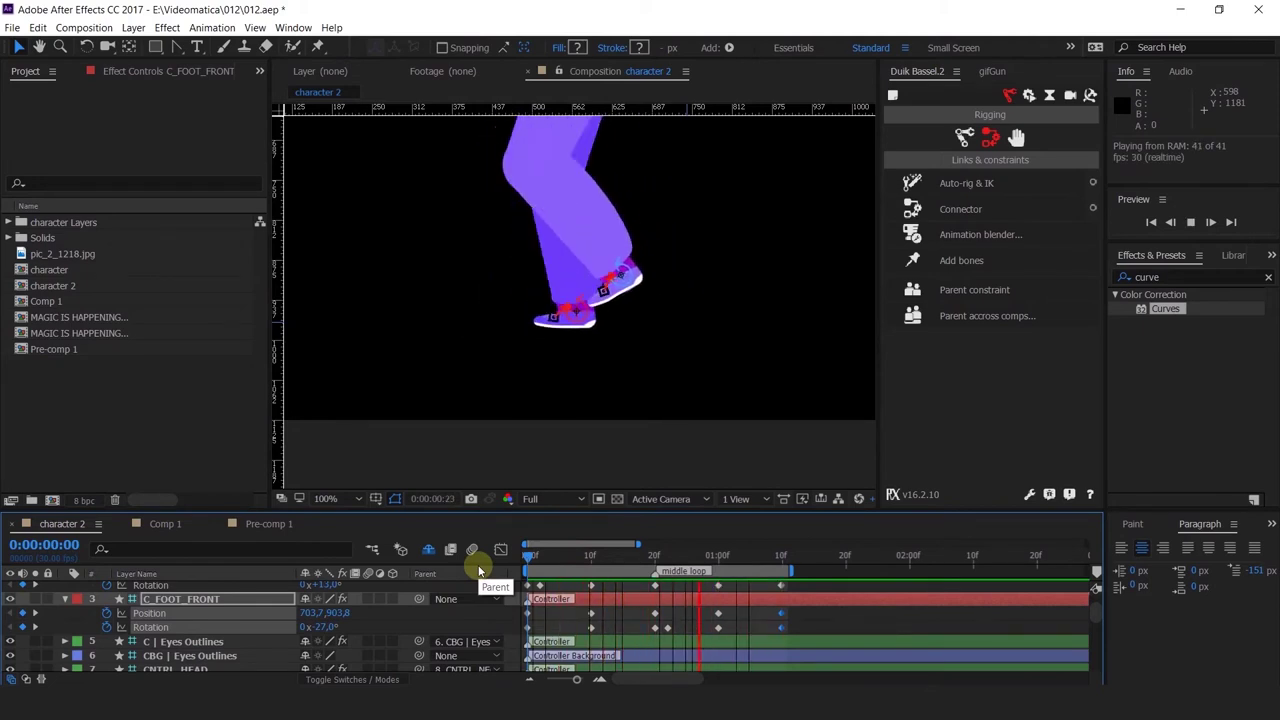
scroll(718, 281, down, 2)
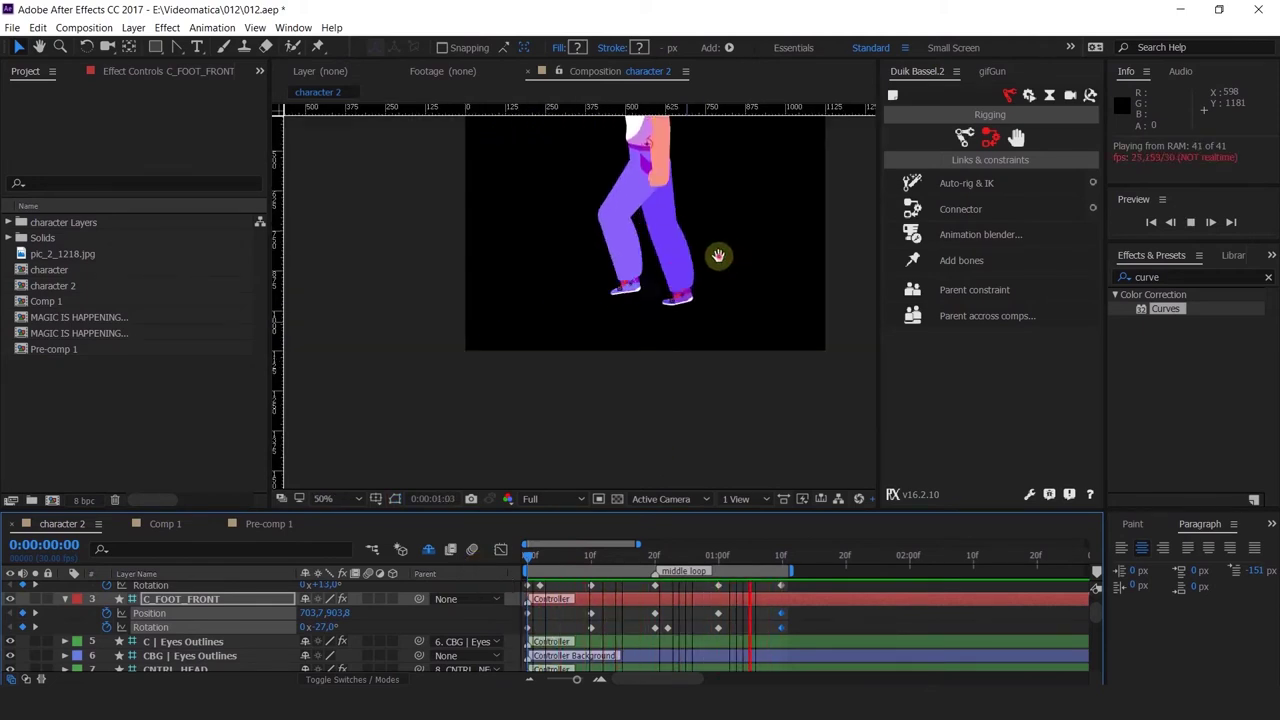
key(h)
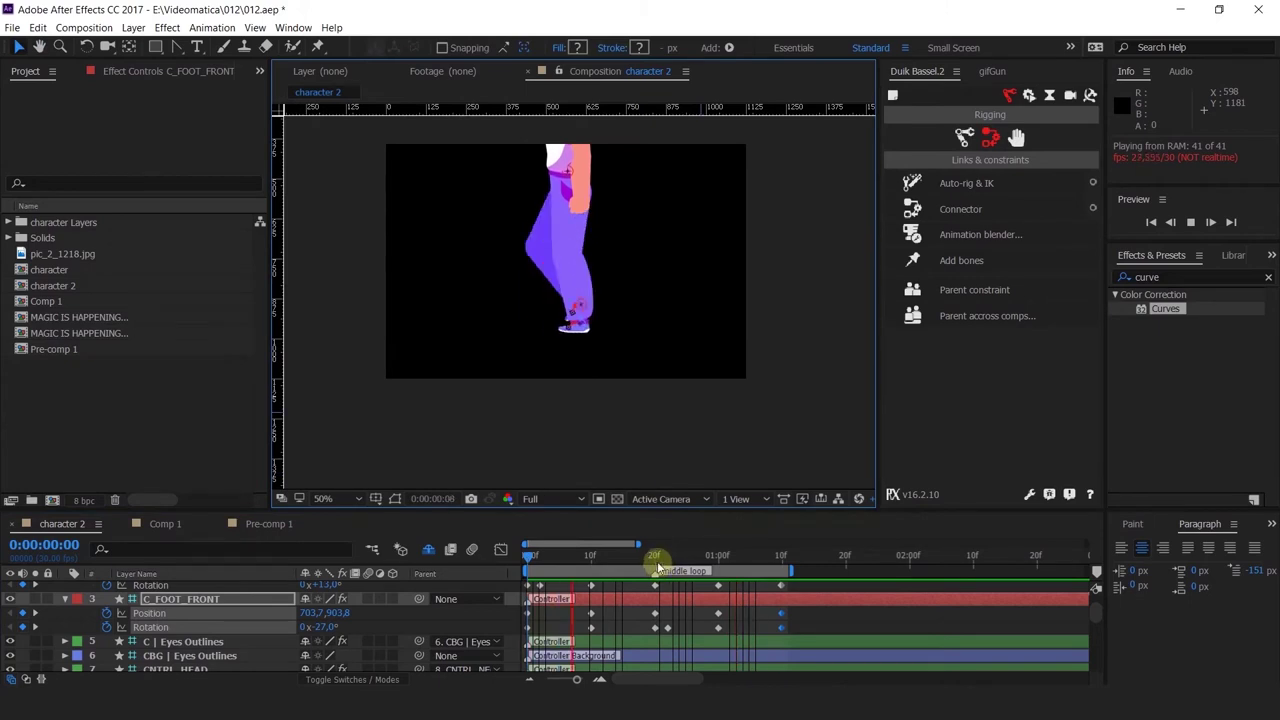
key(v)
click(654, 557)
click(590, 556)
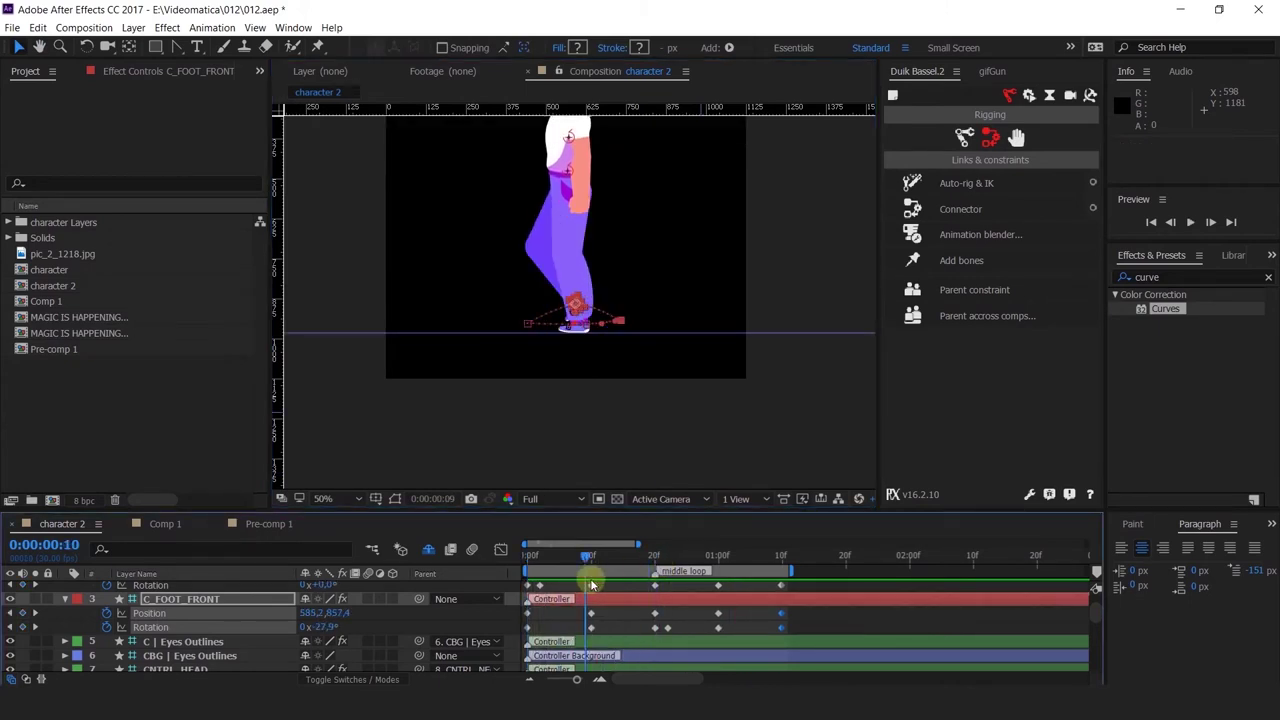
scroll(583, 307, up, 2)
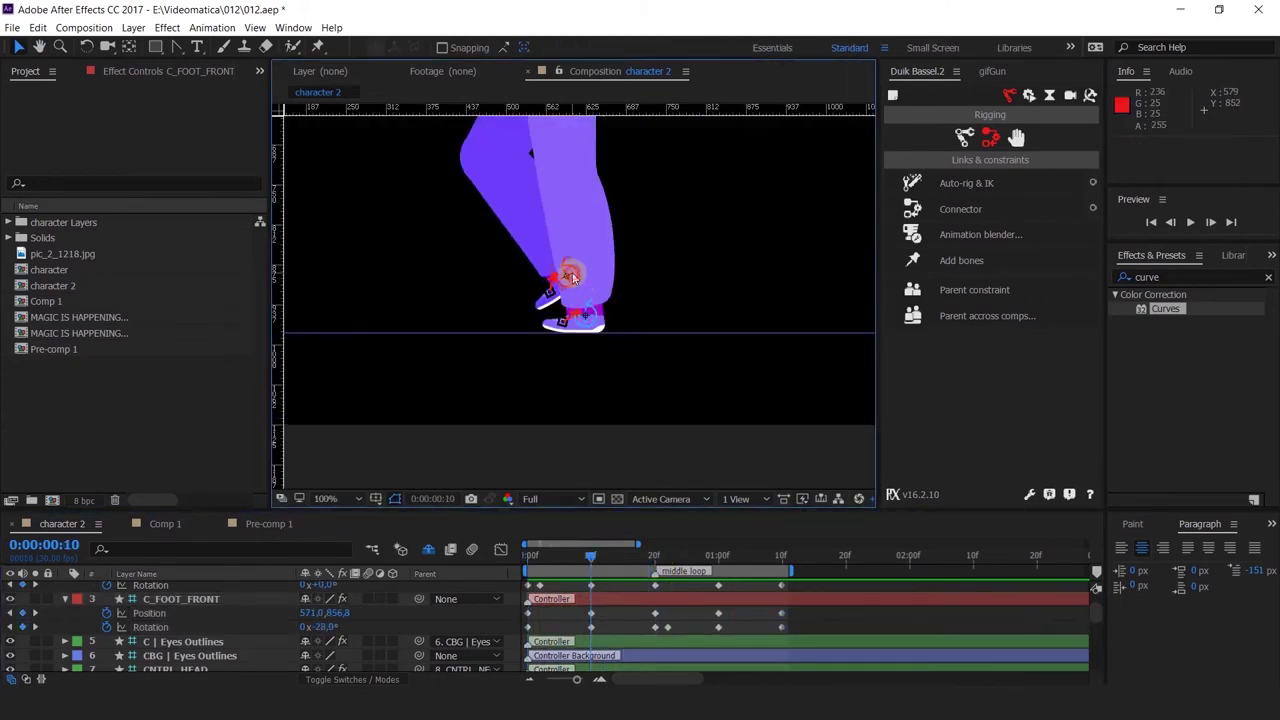
click(570, 277)
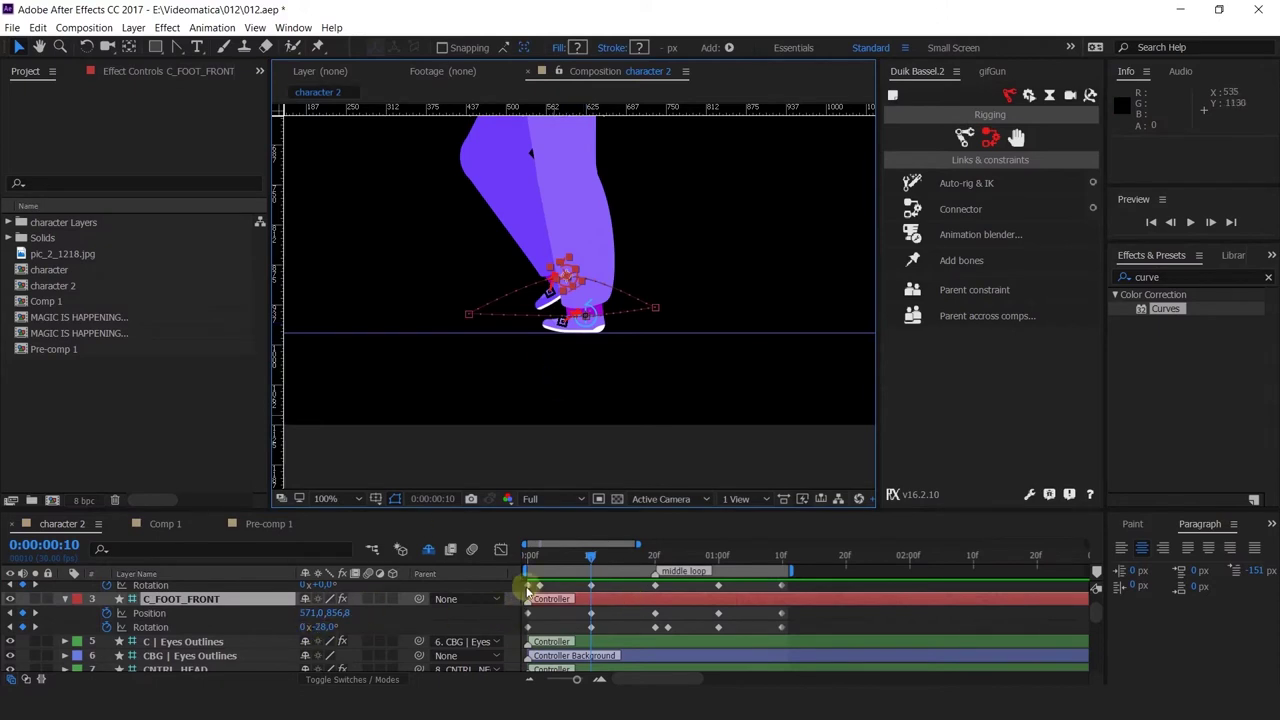
key(space)
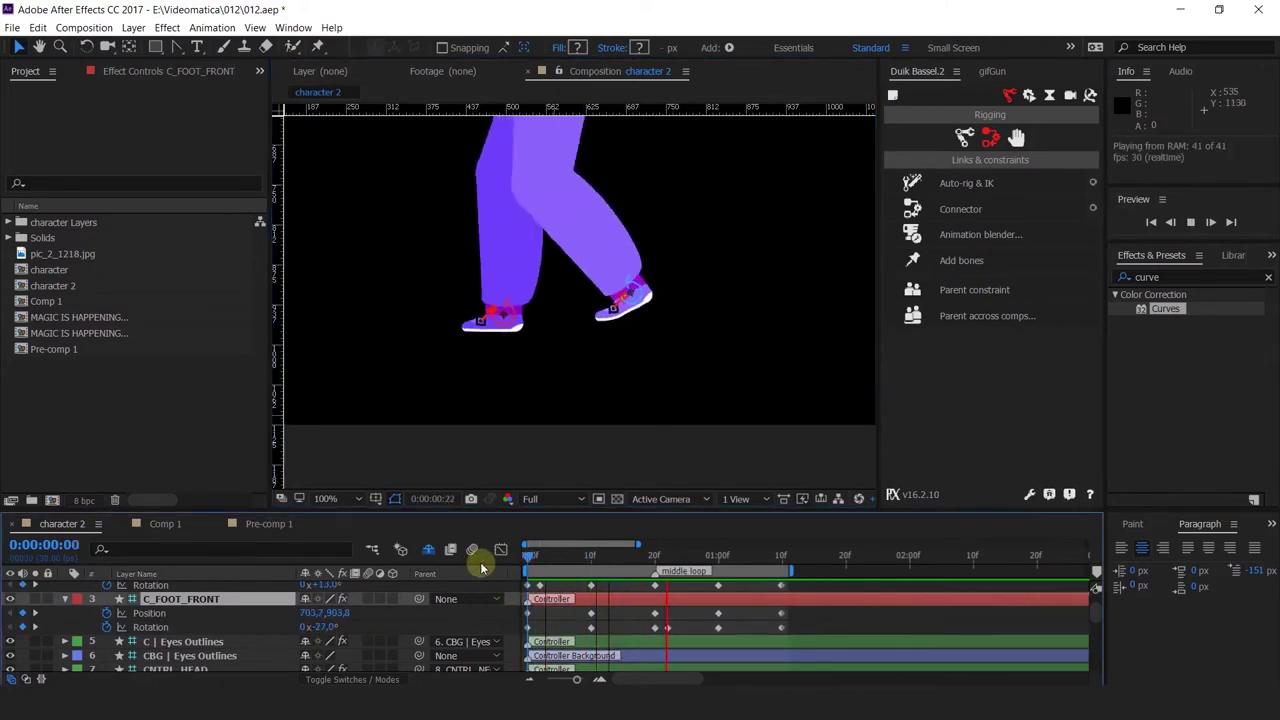
Set C_FOOT_FRONT's Rotation at 0:00:00:10 to -46°.
click(532, 560)
drag(532, 562, 592, 578)
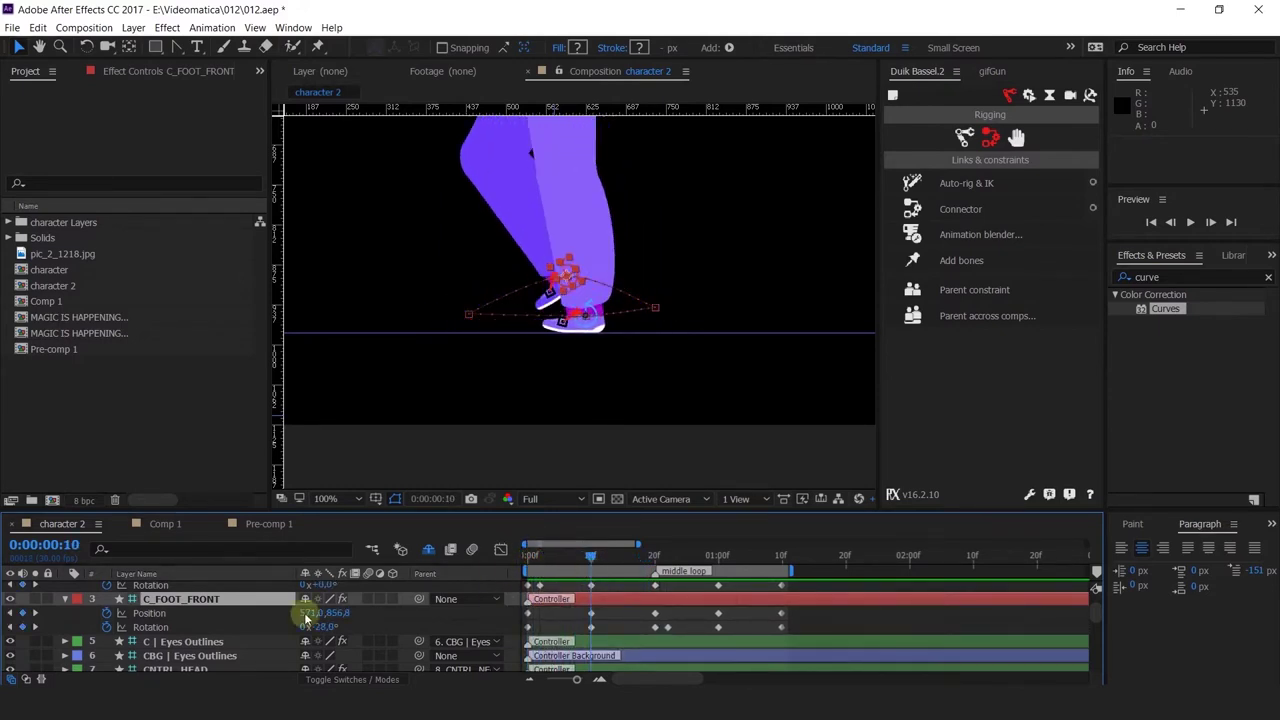
drag(323, 627, 321, 627)
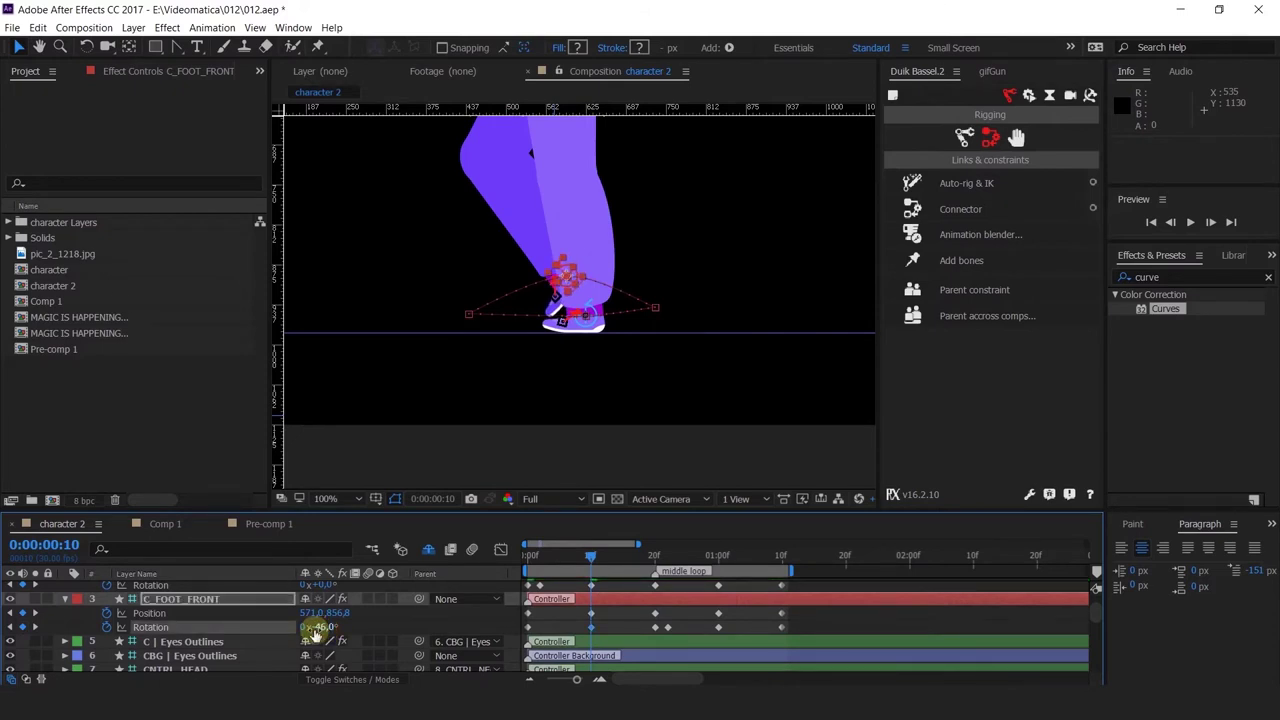
Try to paste C_FOOT_FRONT's Rotation keyframe from 0:00:00:10 onto C_FOOT BACK at 0:00:01:00.
key(ctrl+c)
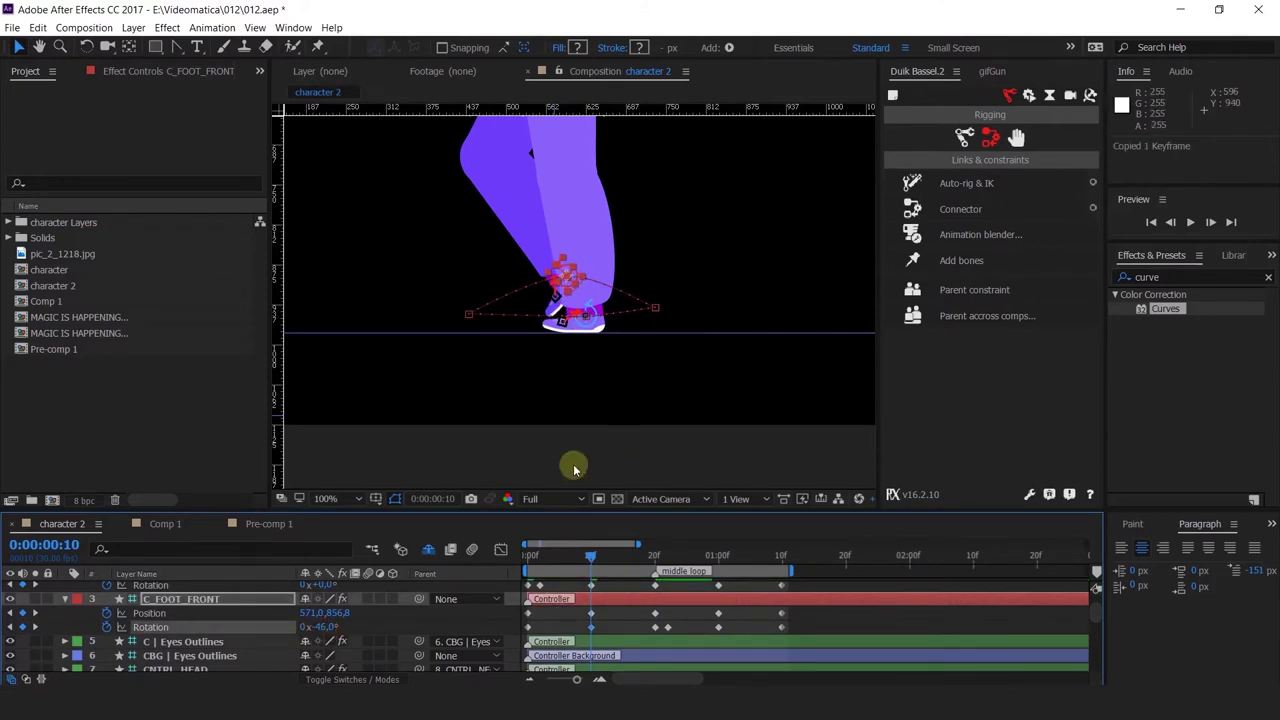
click(718, 556)
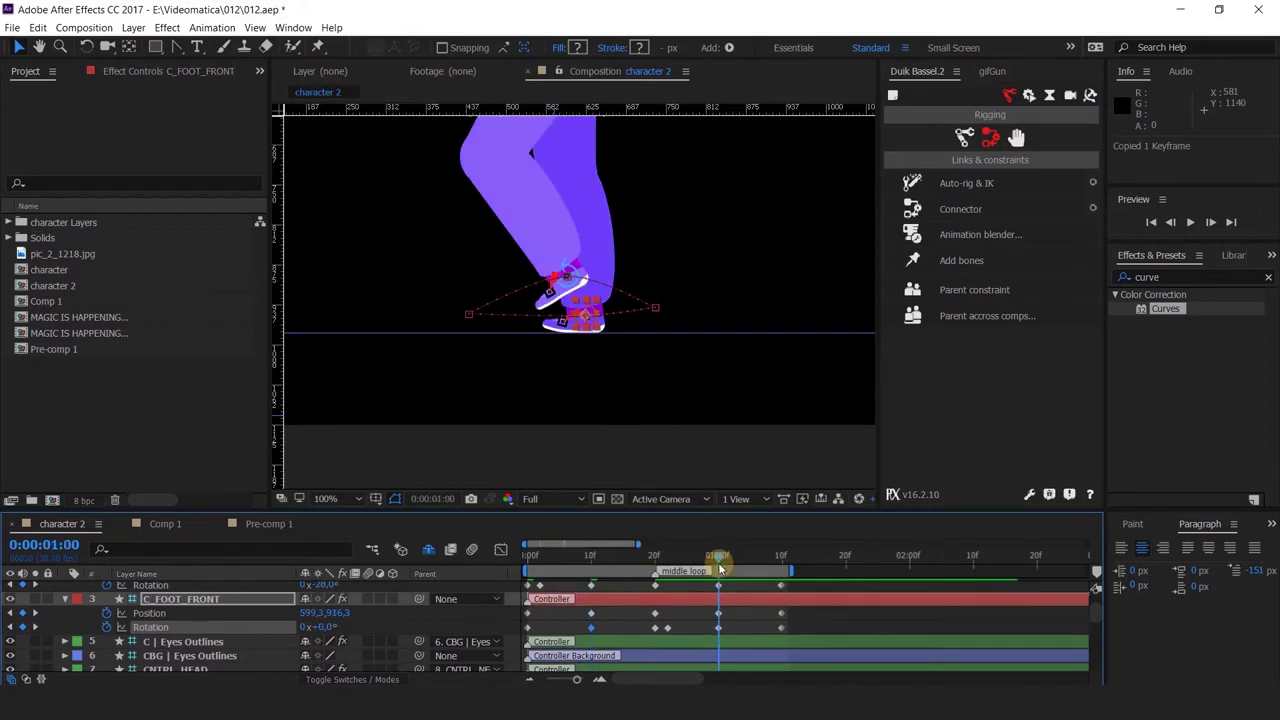
click(570, 285)
key(ctrl+v)
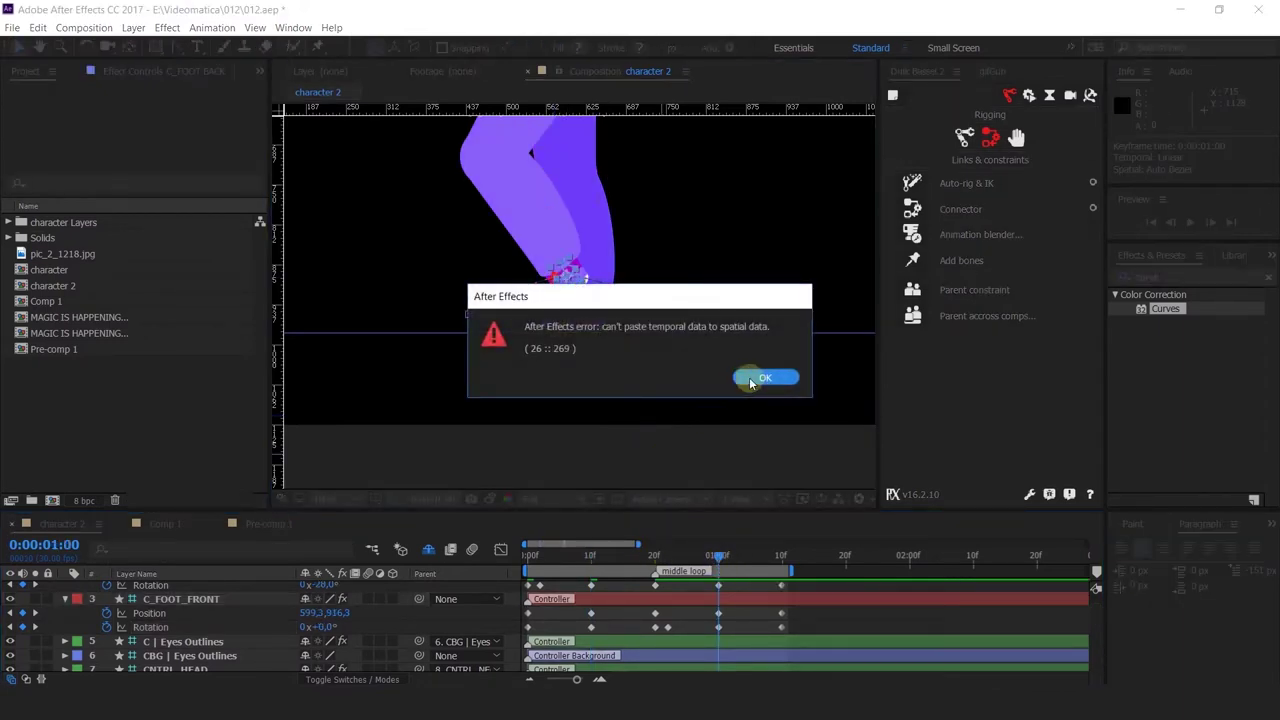
click(765, 379)
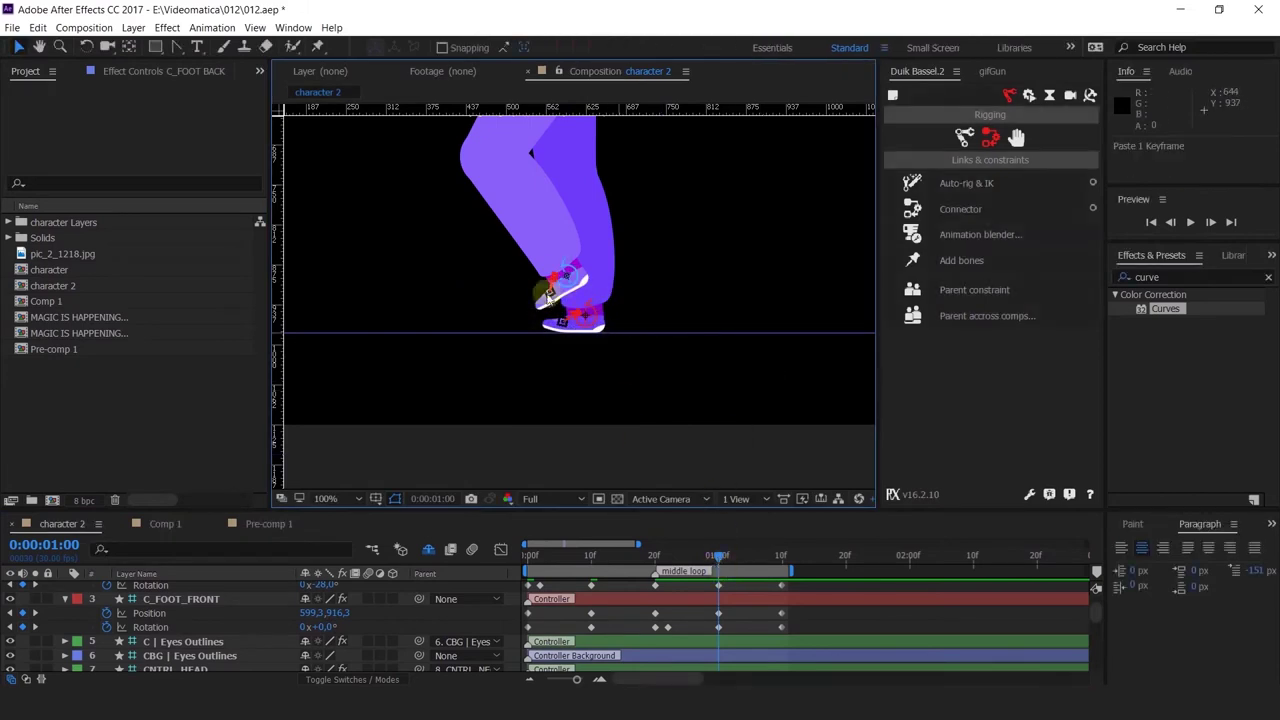
click(569, 279)
scroll(726, 646, up, 2)
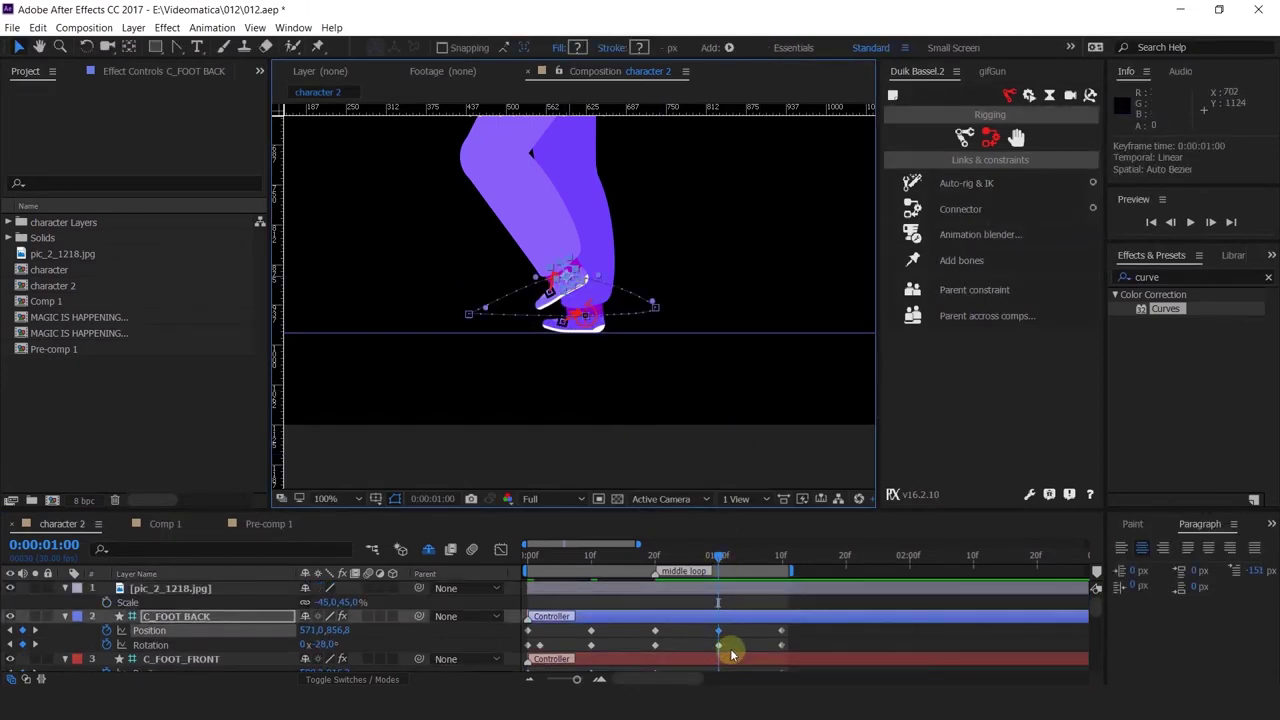
key(ctrl+v)
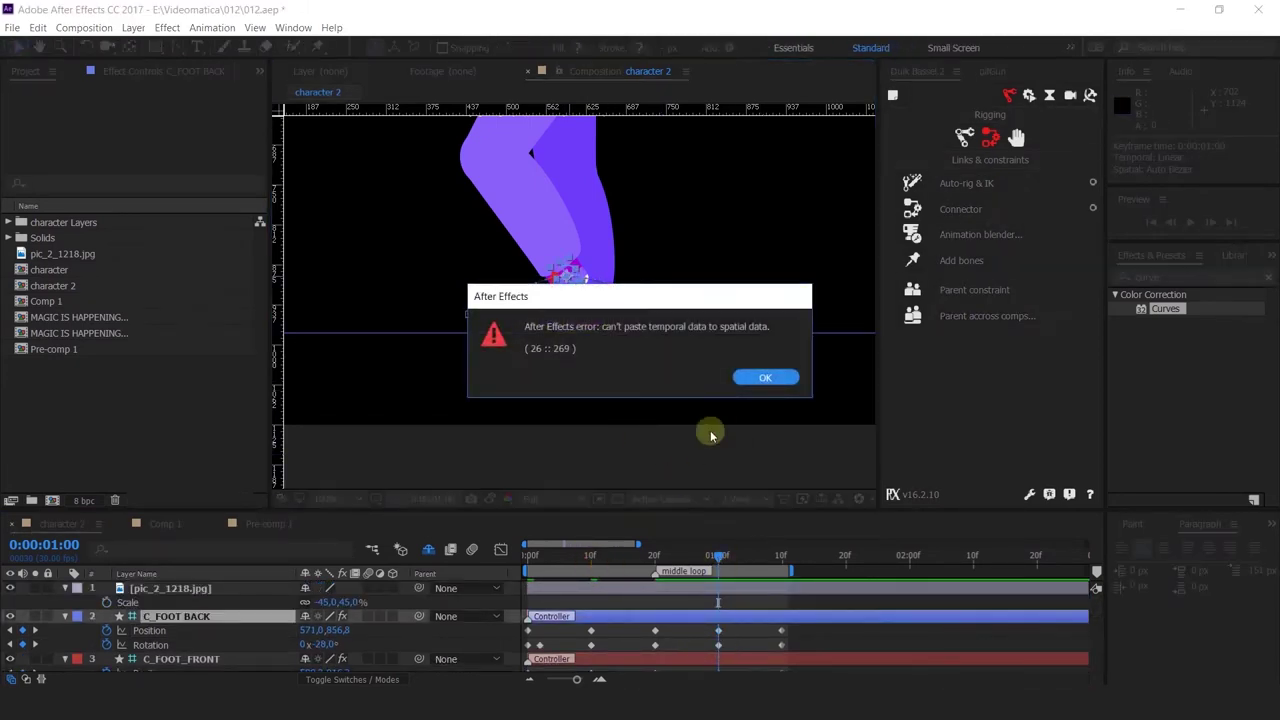
click(766, 378)
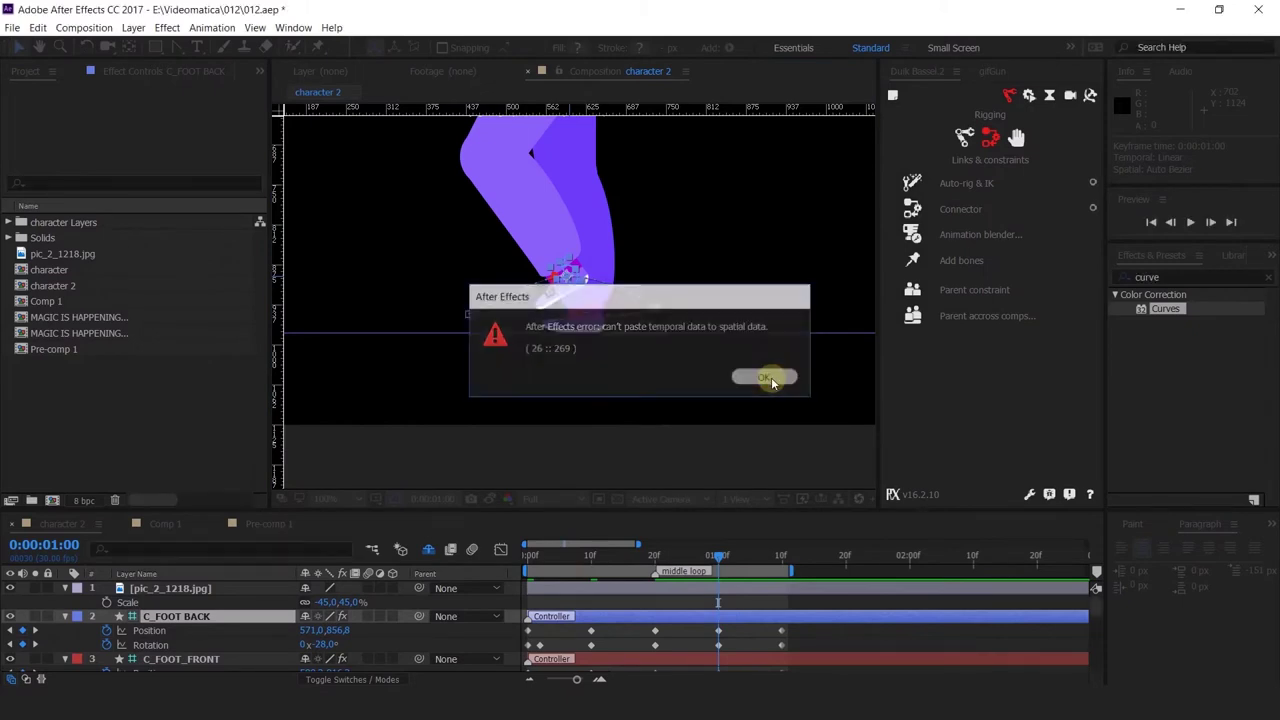
Copy C_FOOT_FRONT's Position and Rotation keyframes from 0:00:00:10 onto C_FOOT BACK at 0:00:01:00.
click(593, 562)
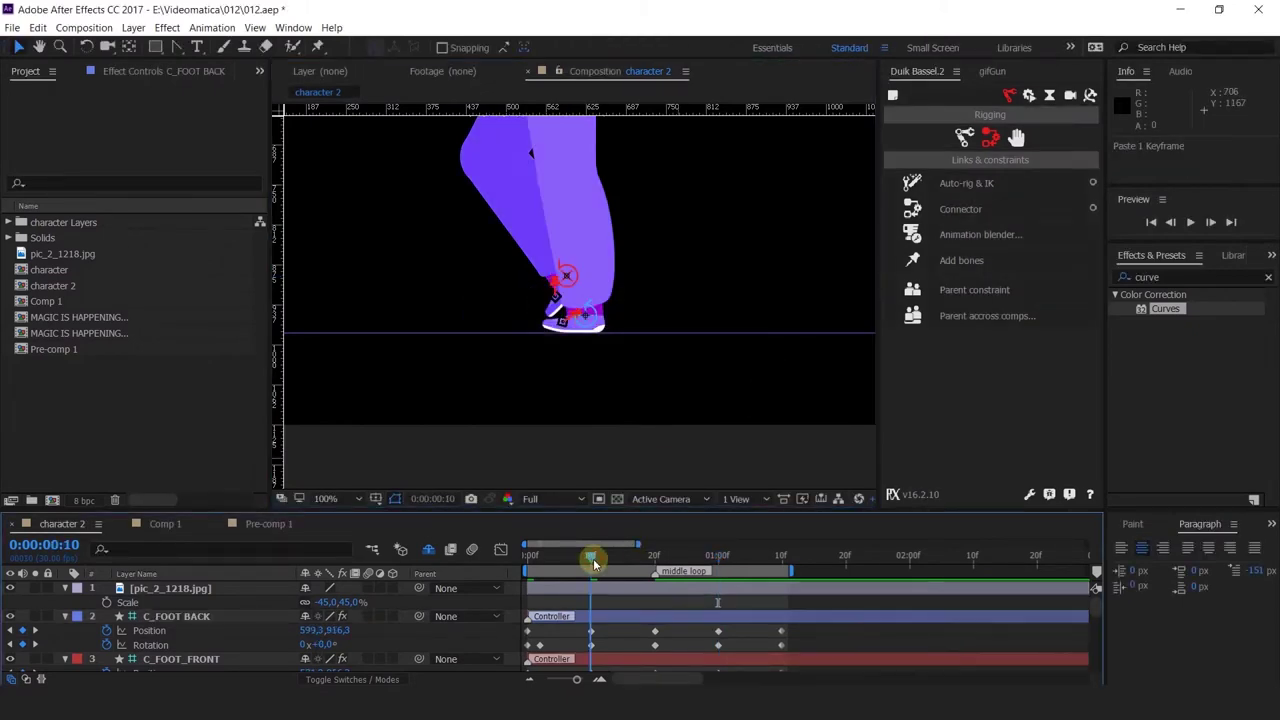
click(569, 276)
scroll(600, 620, down, 1)
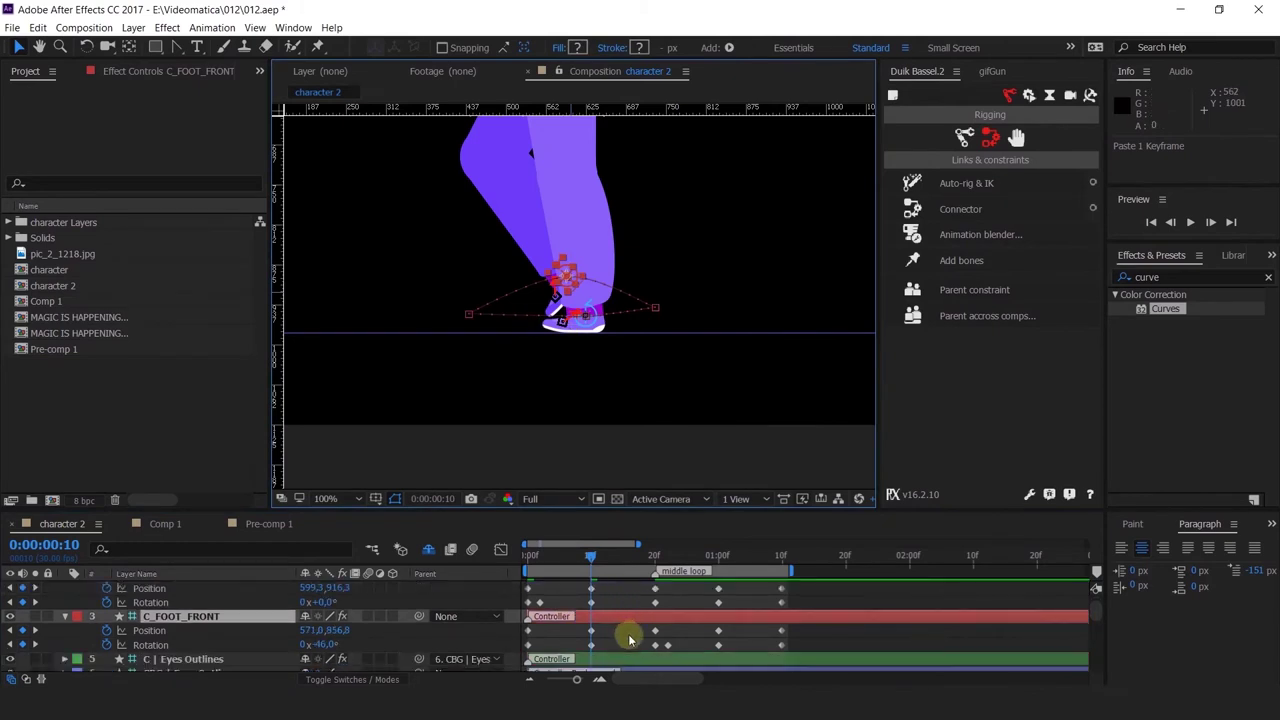
click(590, 645)
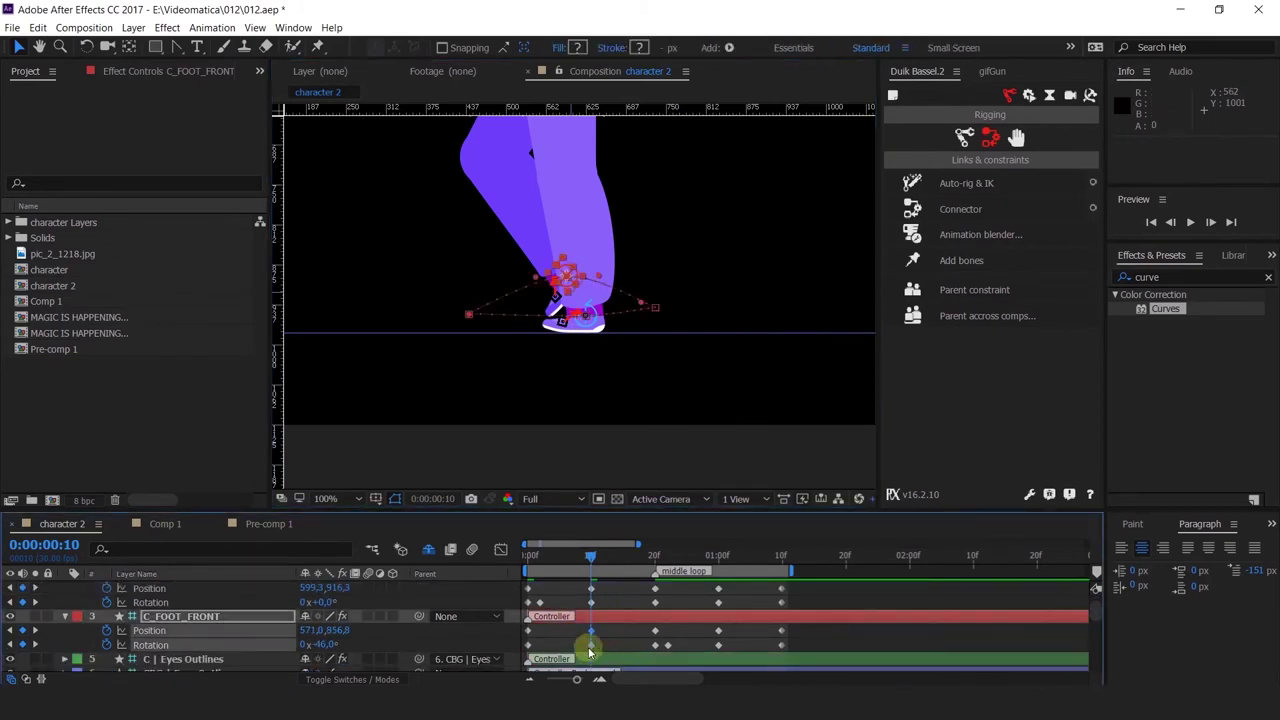
click(719, 556)
key(ctrl+v)
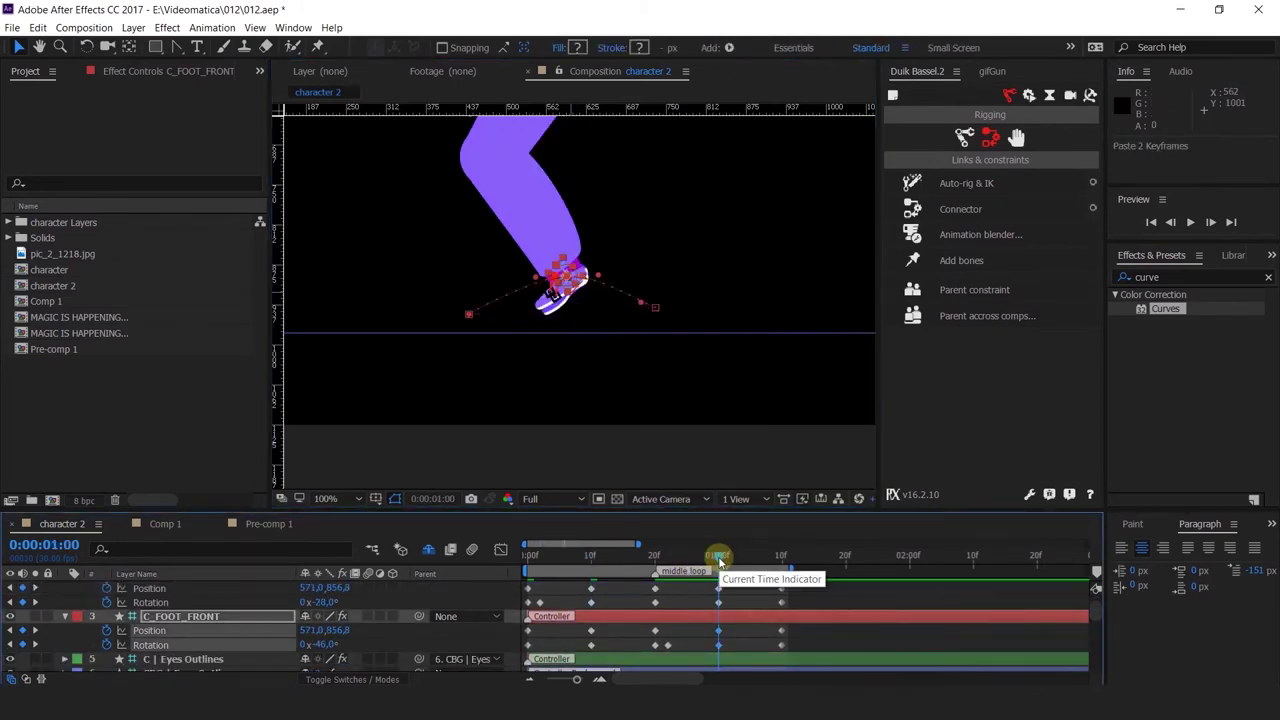
scroll(706, 620, up, 1)
click(710, 623)
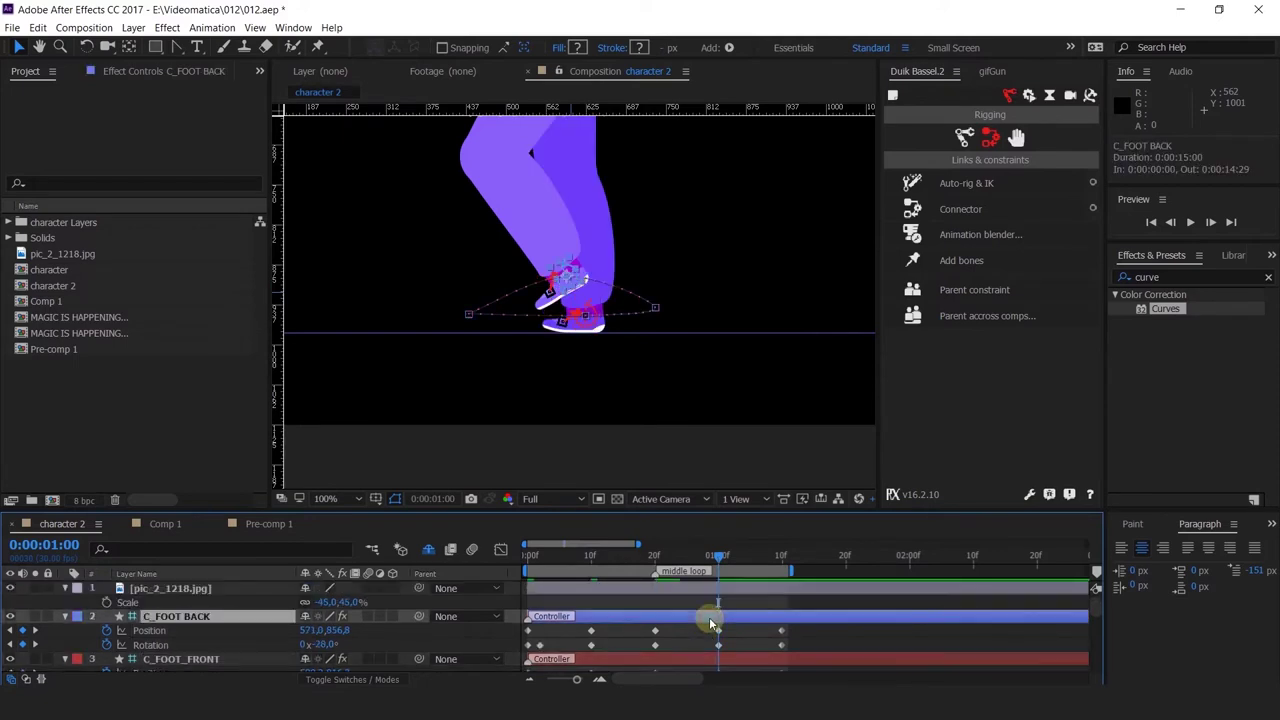
key(ctrl+v)
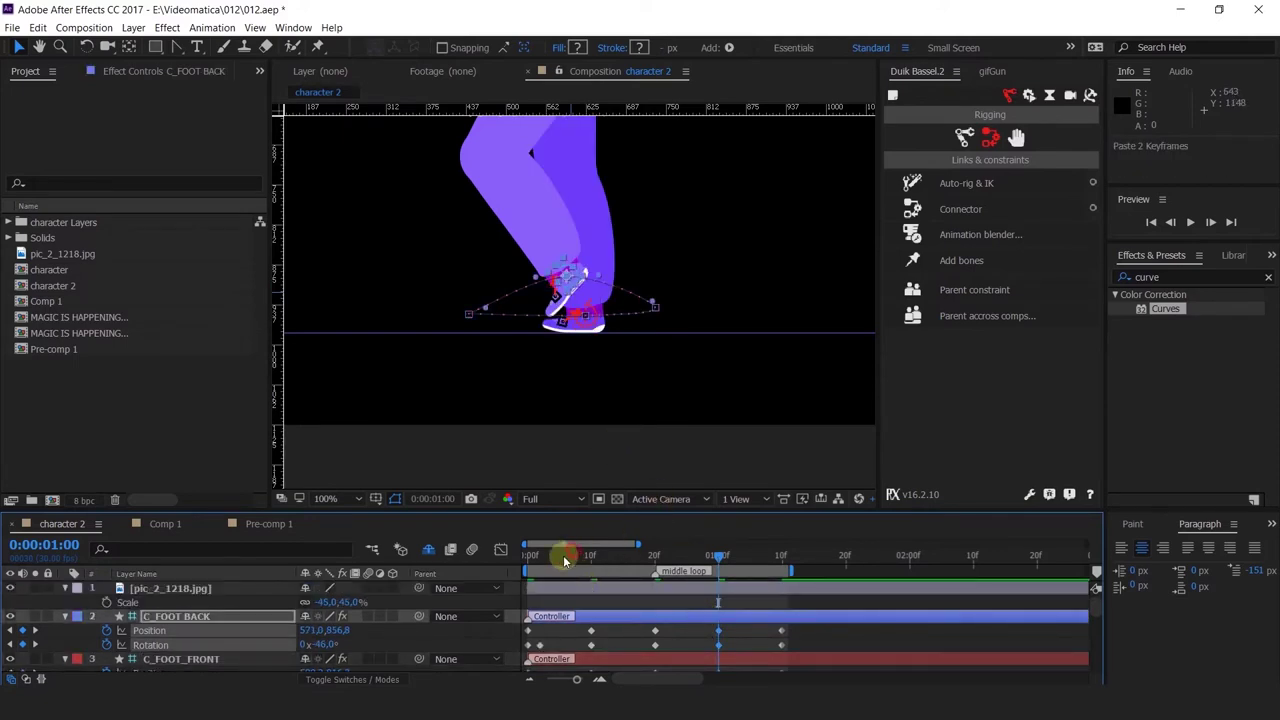
At frame 10, set the rotation of the foot bone F_Foot_BN_1 to 0°.
drag(564, 562, 588, 590)
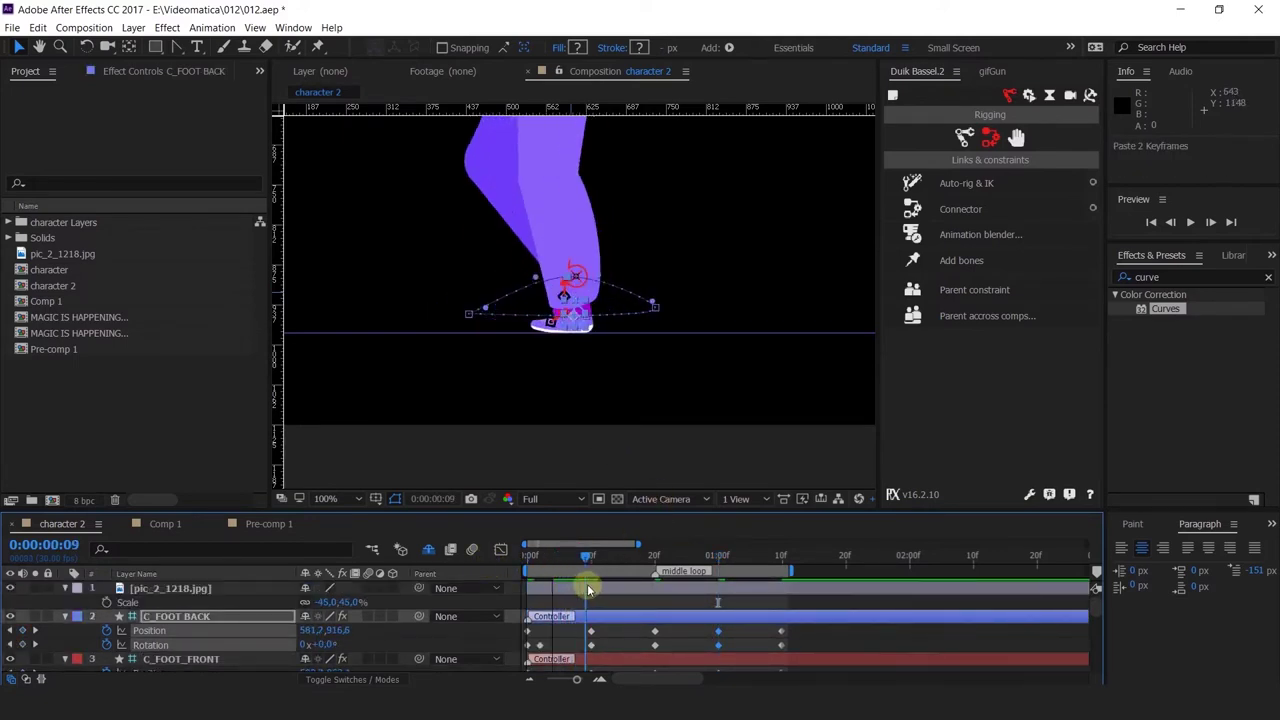
click(562, 316)
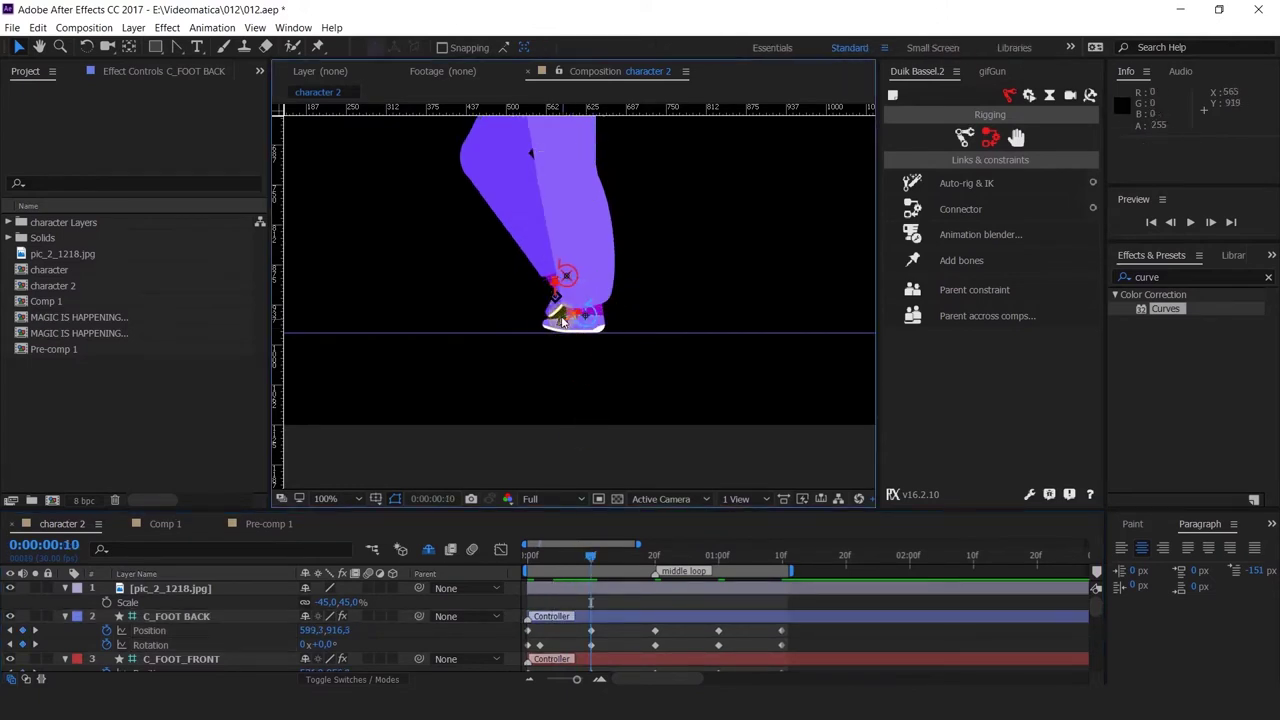
scroll(560, 363, up, 1)
scroll(290, 622, down, 10)
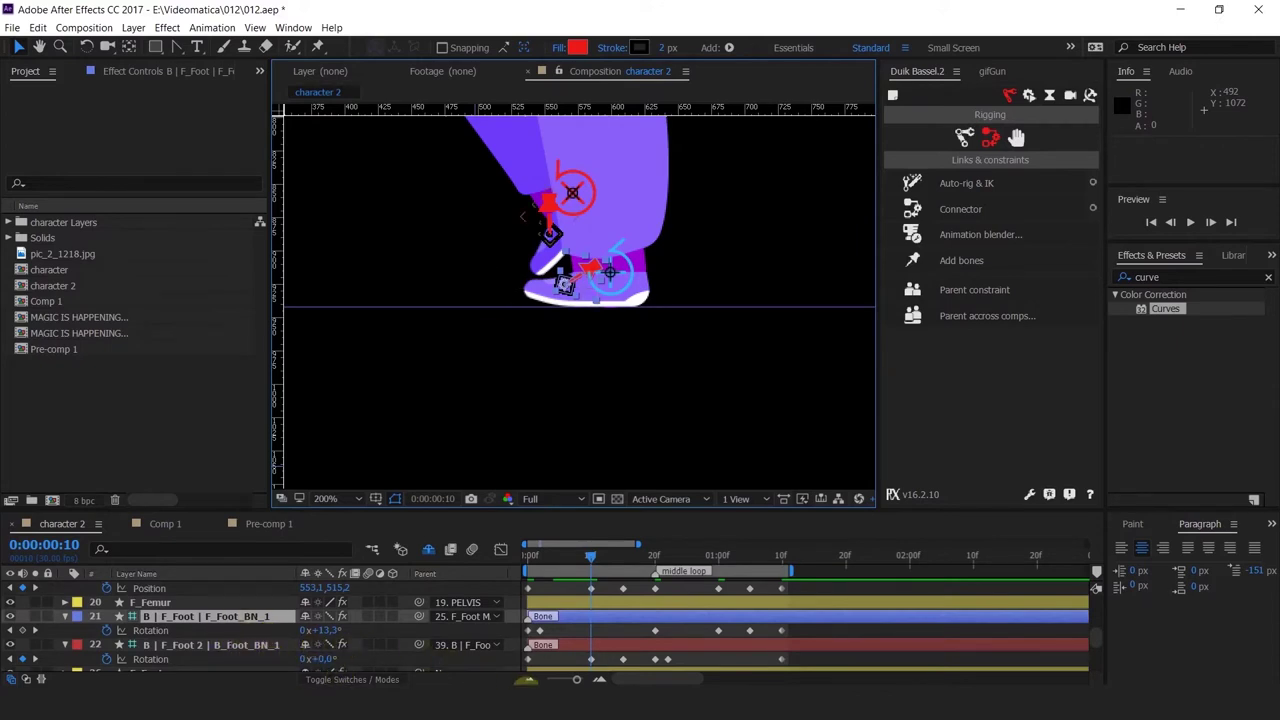
click(331, 631)
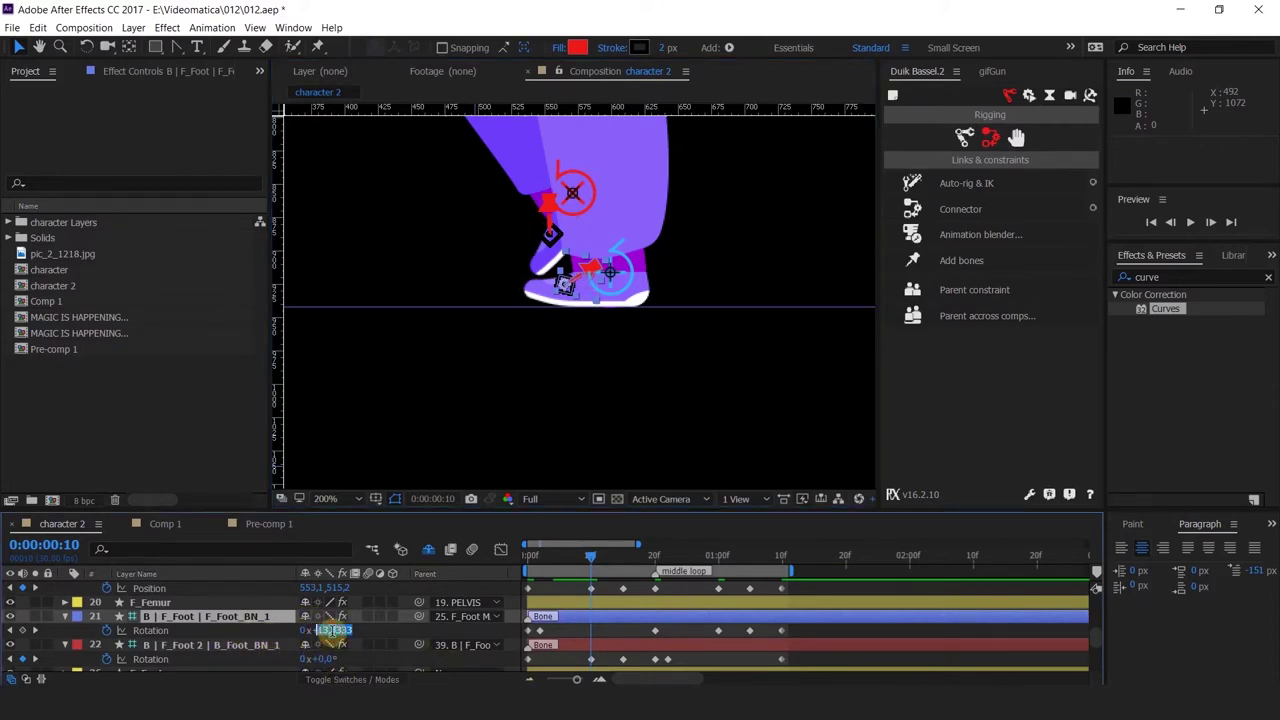
text(0)
key(Return)
Convert the frame 20 point of the C_FOOT BACK motion path to a sharp corner with linear spatial interpolation.
drag(580, 558, 601, 620)
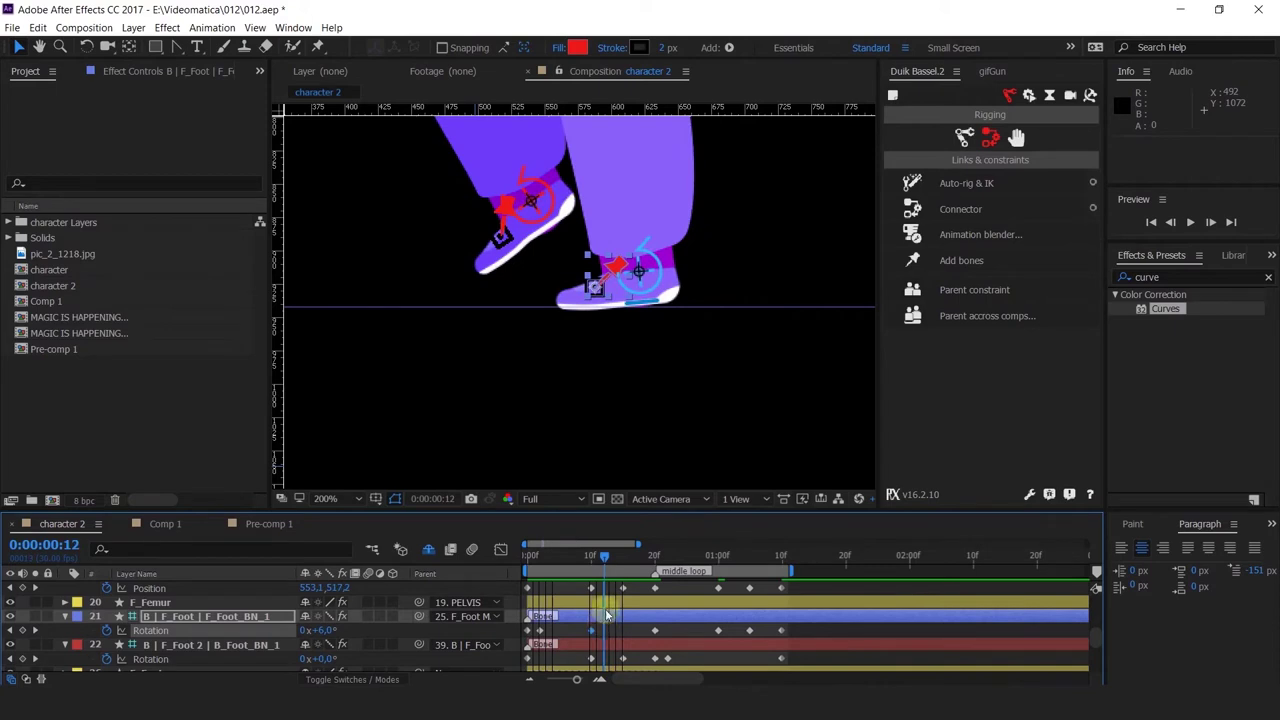
scroll(596, 382, down, 2)
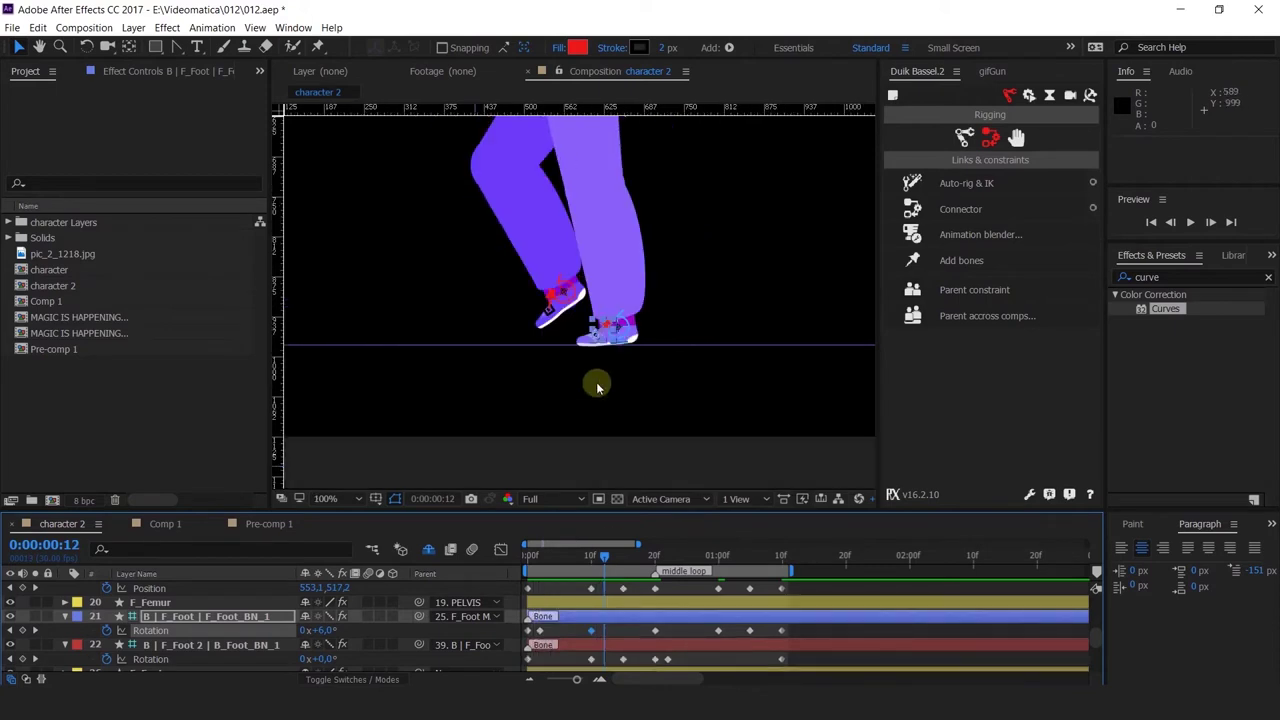
click(592, 558)
drag(593, 560, 655, 604)
scroll(686, 360, up, 2)
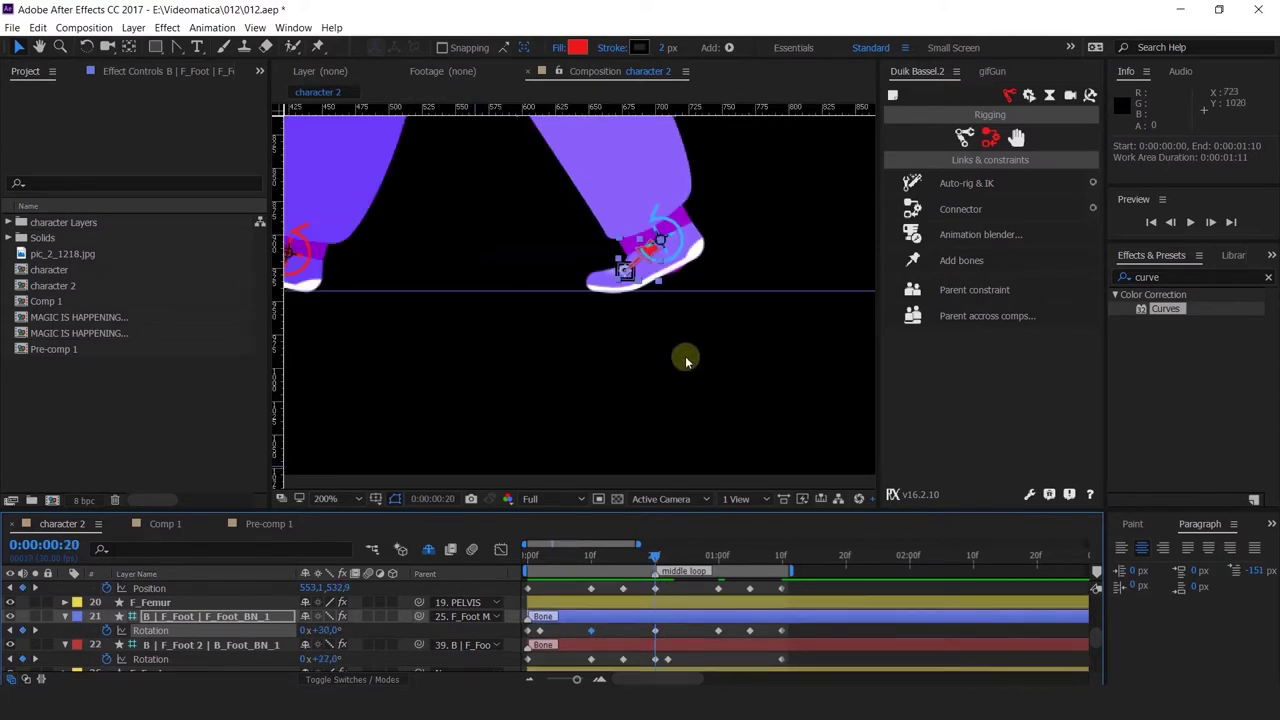
click(680, 240)
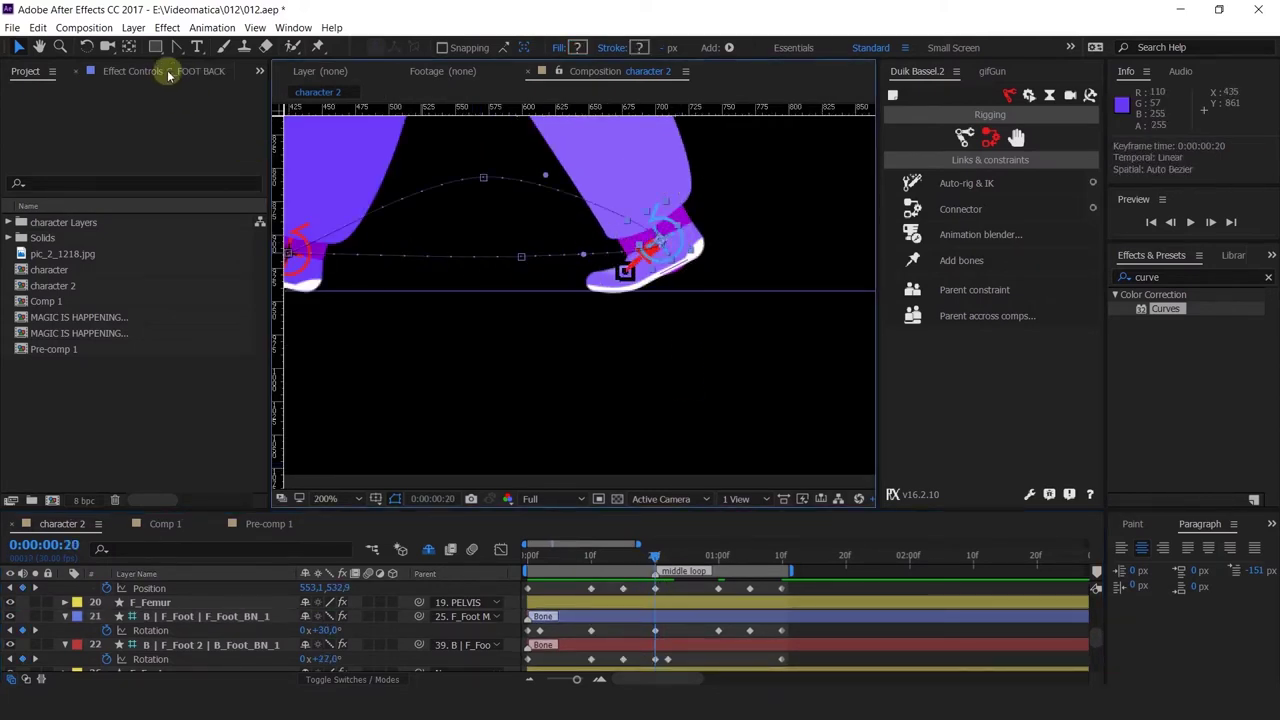
click(176, 47)
mouse_move(647, 558)
mouse_down()
mouse_move(622, 556)
mouse_move(655, 556)
mouse_up()
click(606, 558)
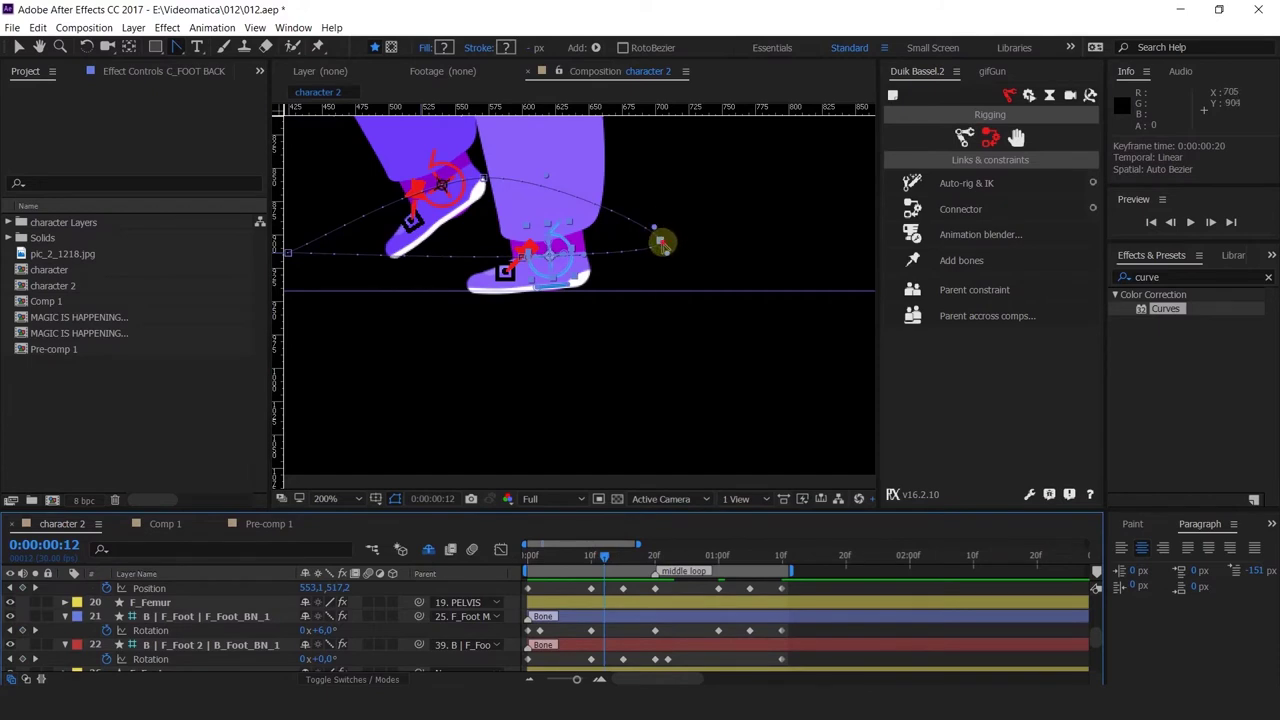
ctrl+click(661, 244)
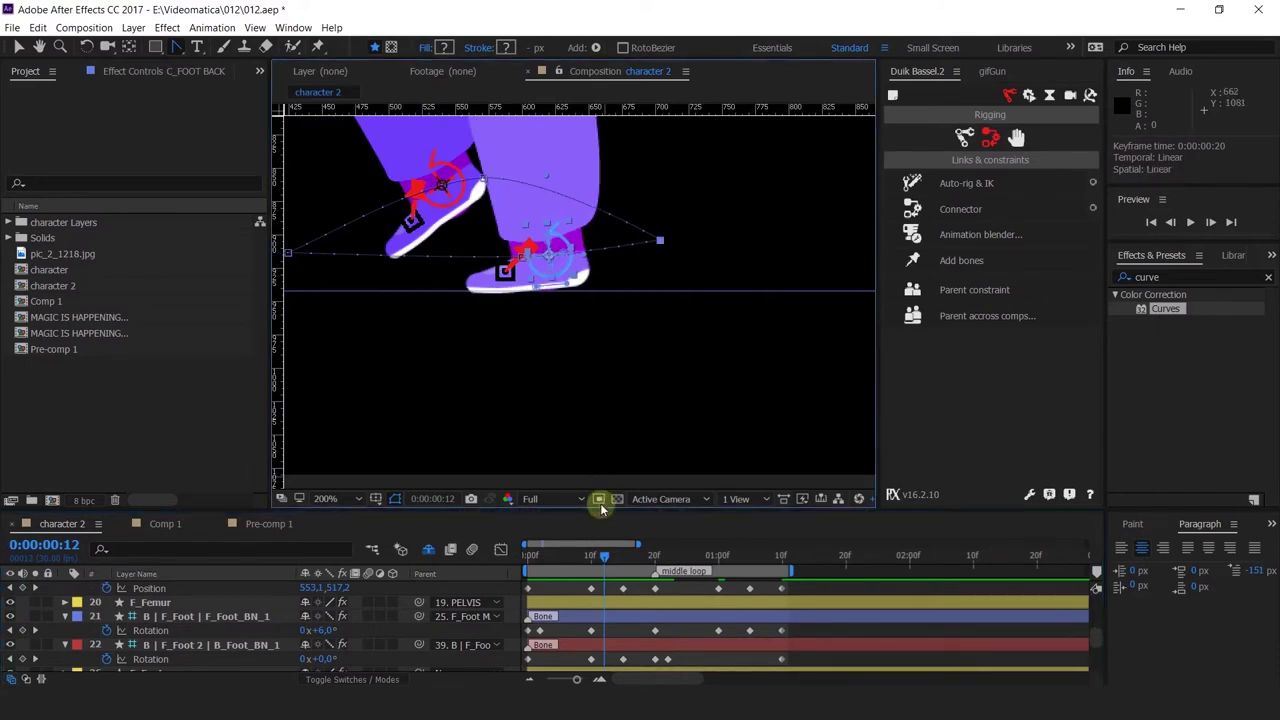
drag(605, 555, 674, 554)
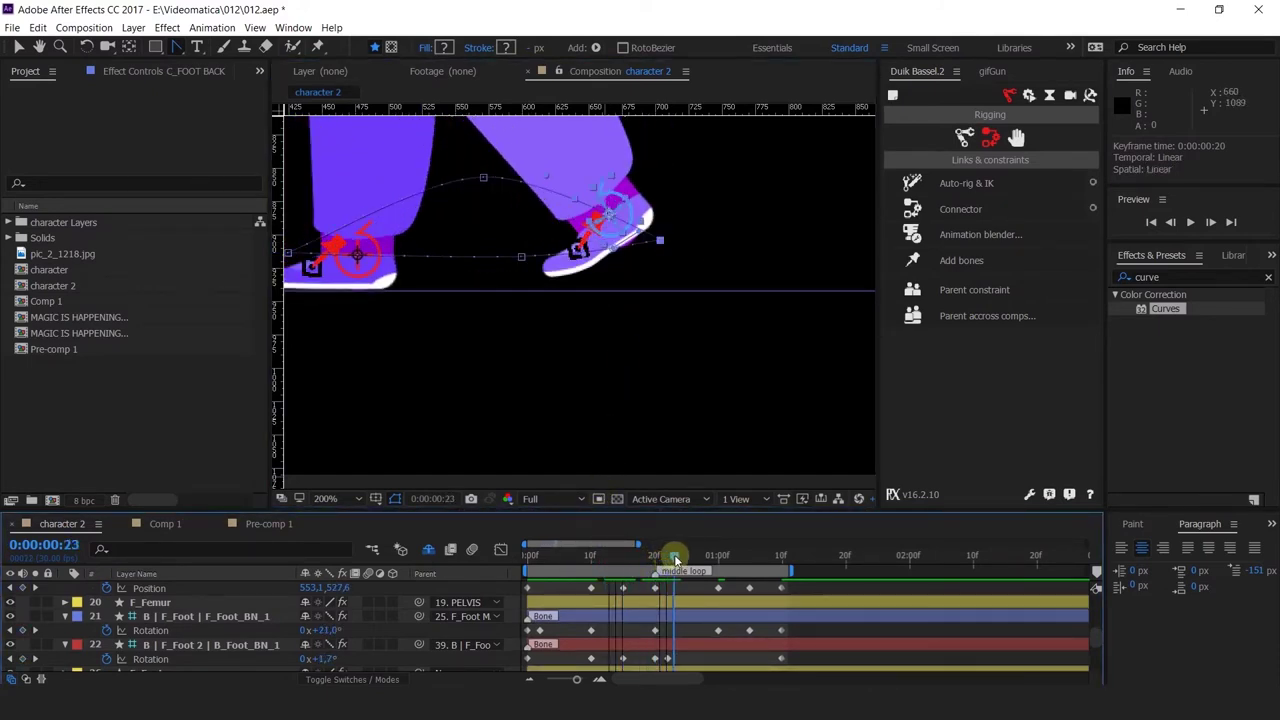
Inspect the C_FOOT_FRONT motion path and play back the walk loop around the feet.
key(v)
click(360, 274)
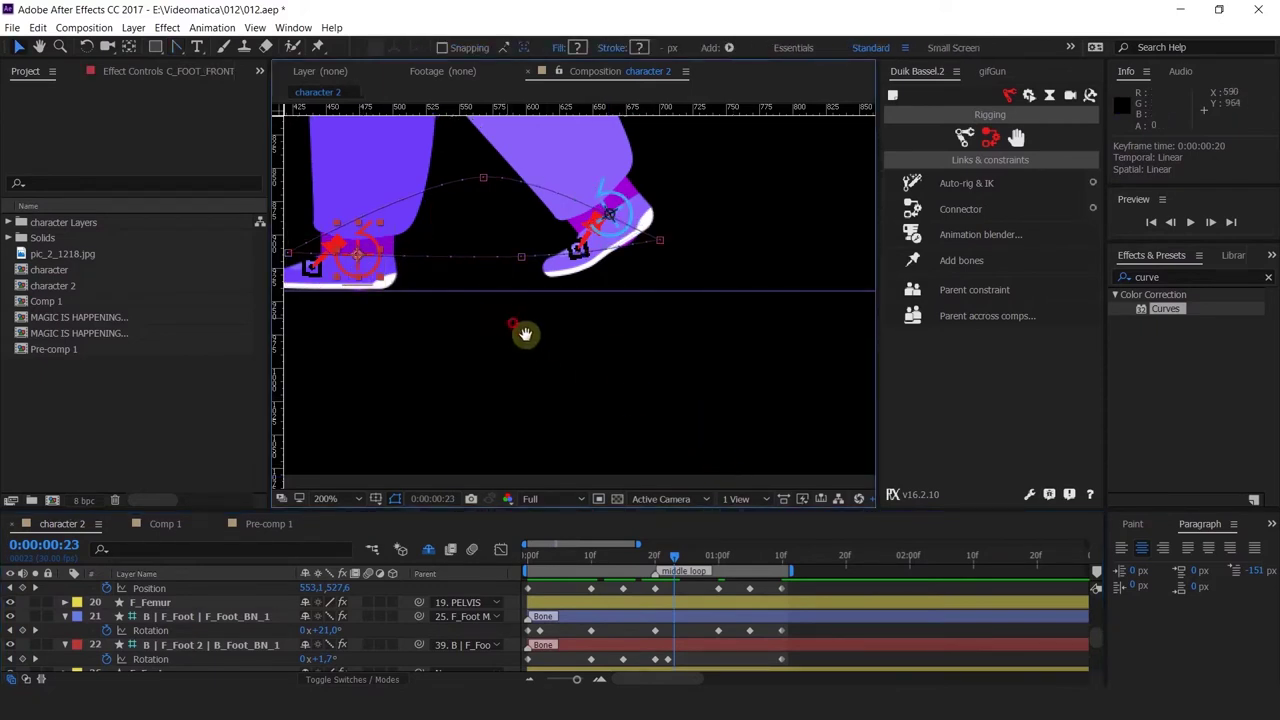
drag(525, 334, 557, 358)
key(space)
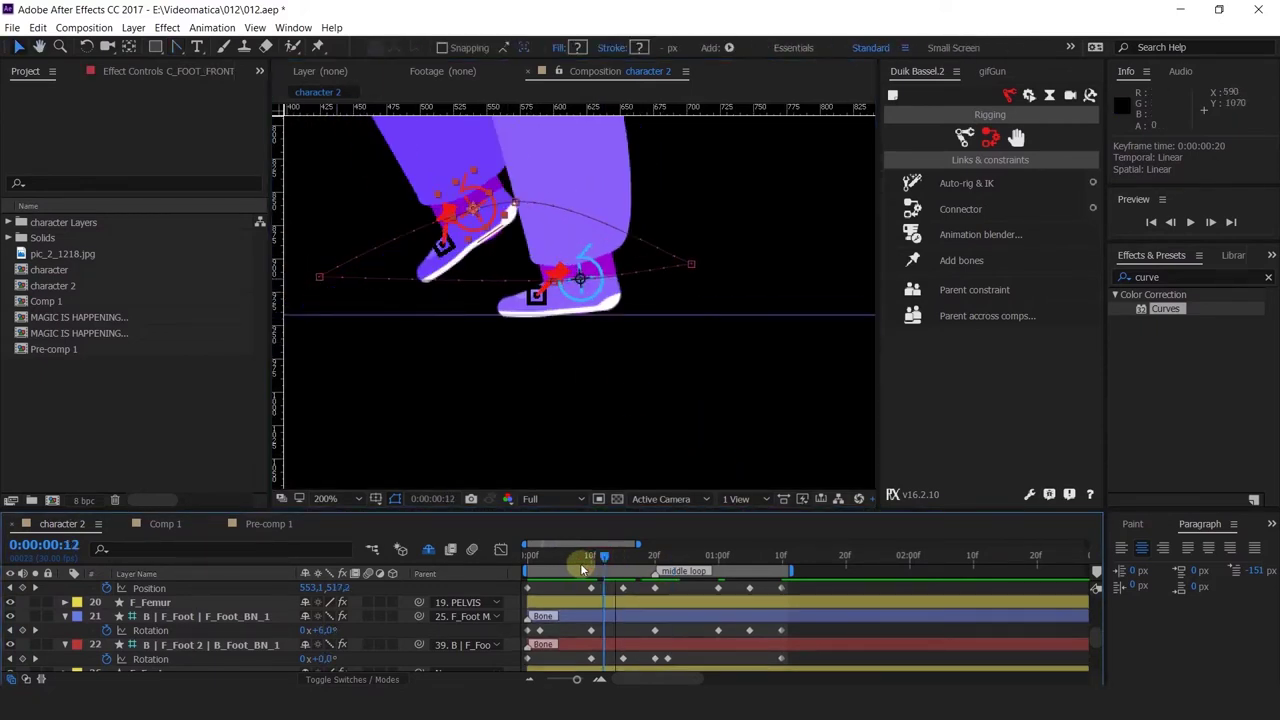
key(space)
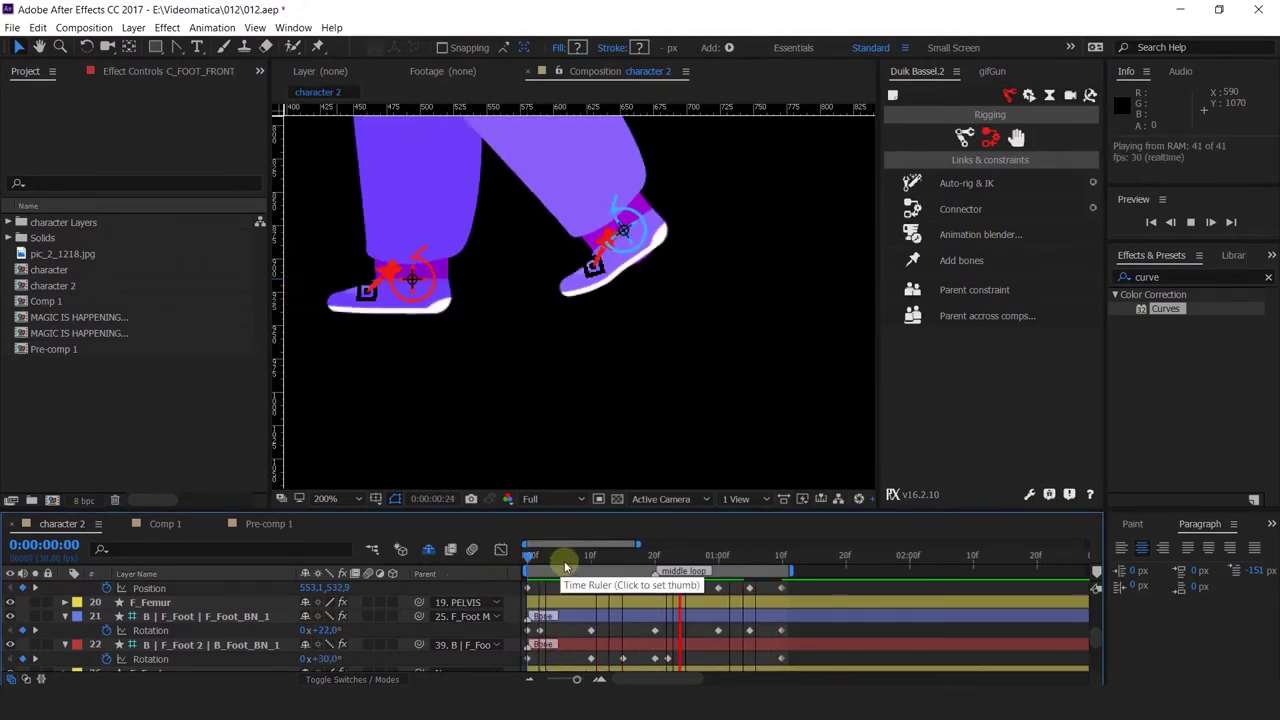
key(space)
Examine both feet's poses and controller keyframes around frames 10 and 11.
drag(580, 558, 620, 600)
drag(615, 600, 595, 605)
scroll(600, 612, up, 10)
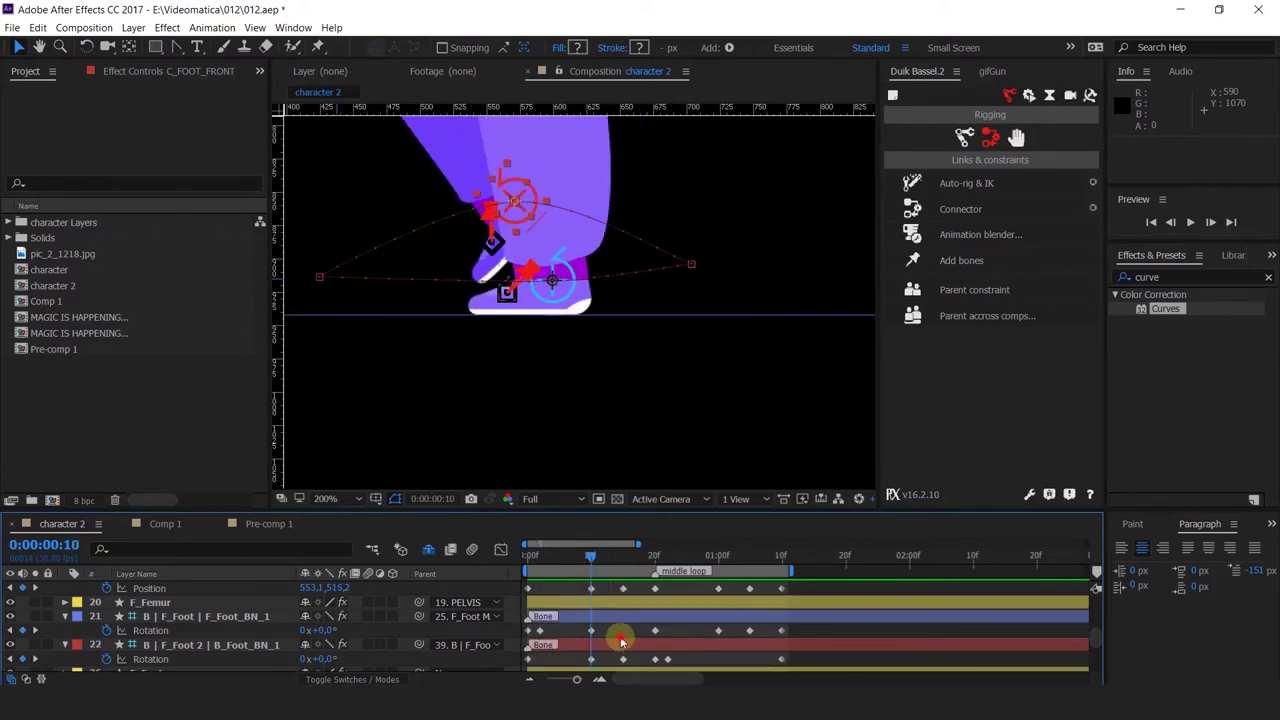
scroll(614, 630, down, 1)
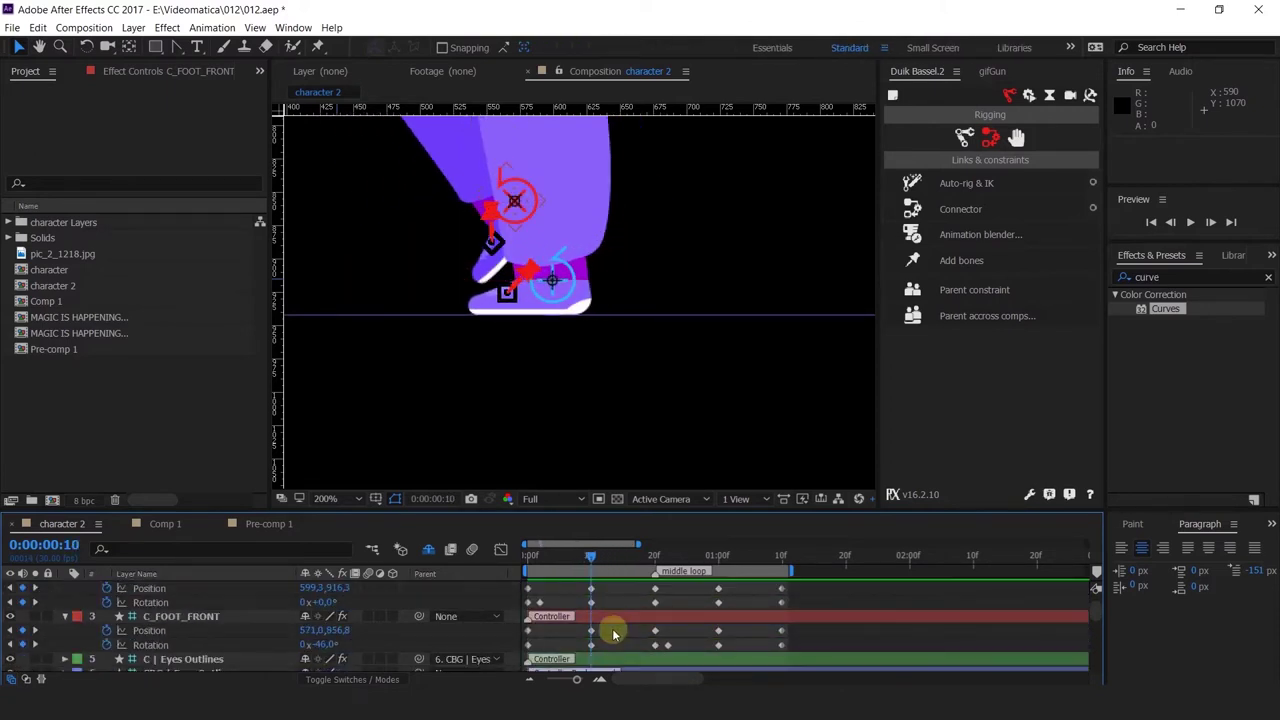
drag(594, 561, 600, 565)
click(516, 305)
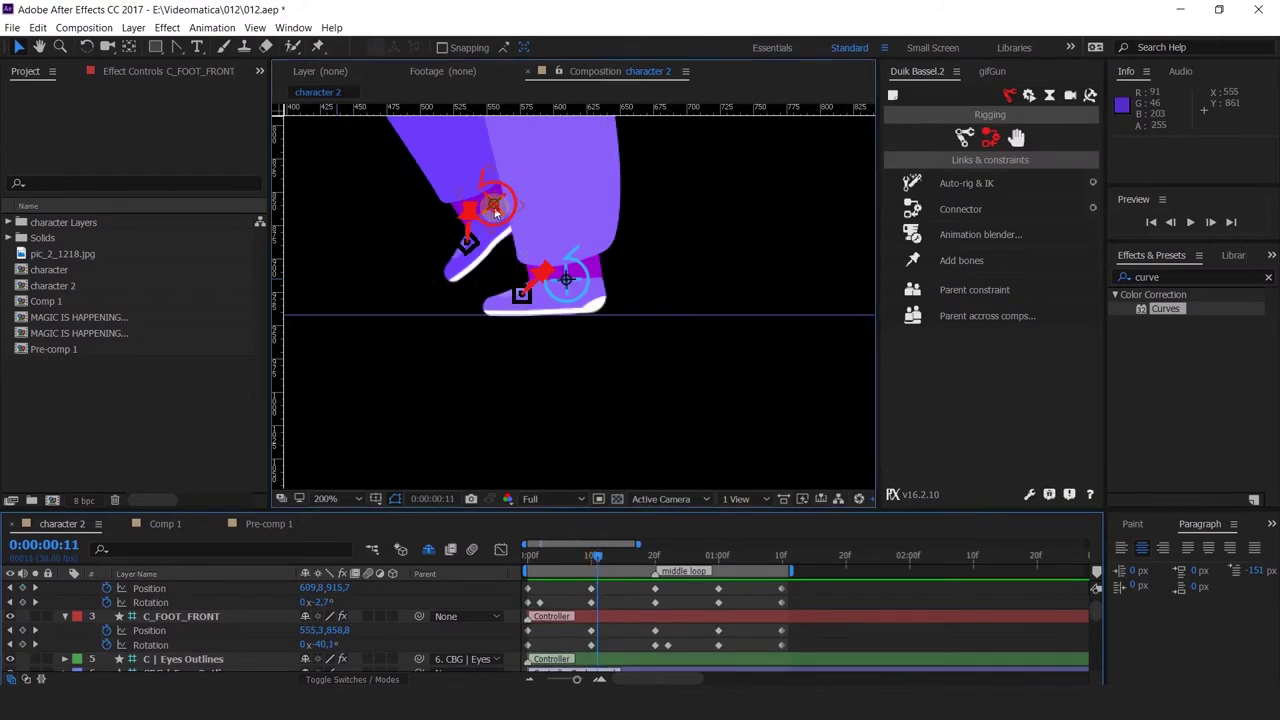
click(616, 567)
key(space)
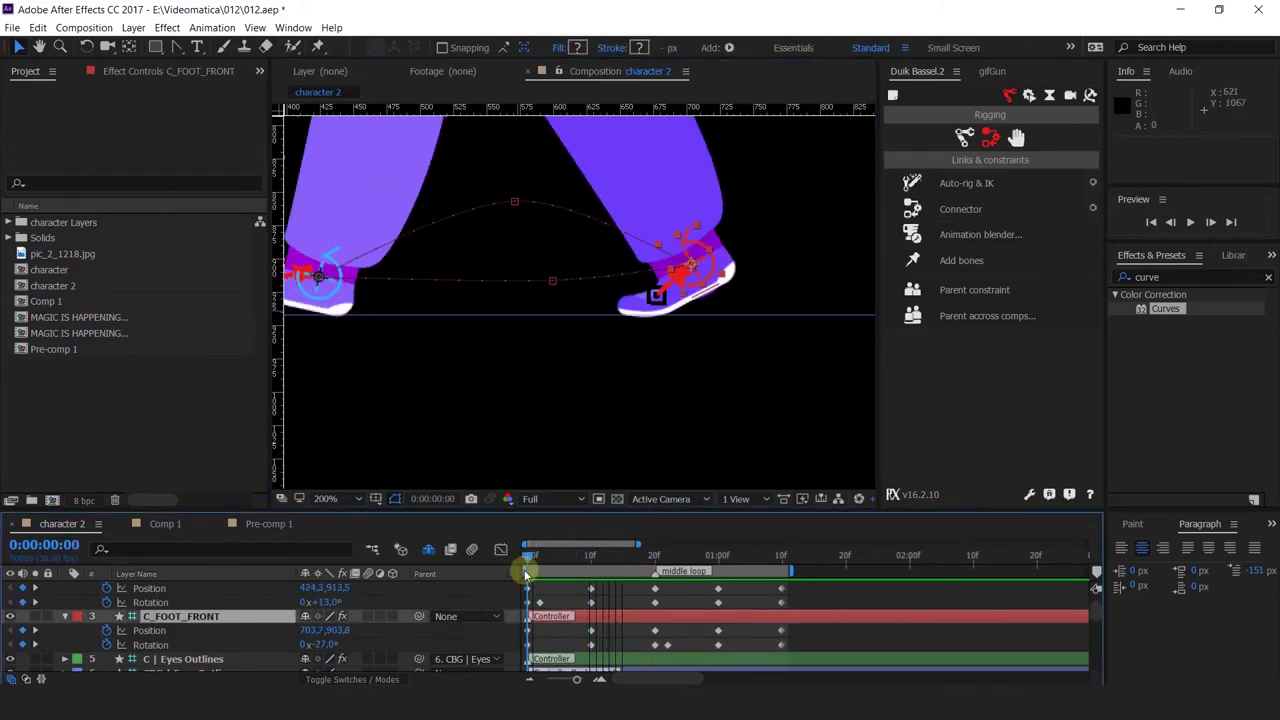
At frame 2, add a rotation keyframe of 0° on the foot bone B_Foot_BN_1.
drag(545, 574, 520, 578)
click(683, 350)
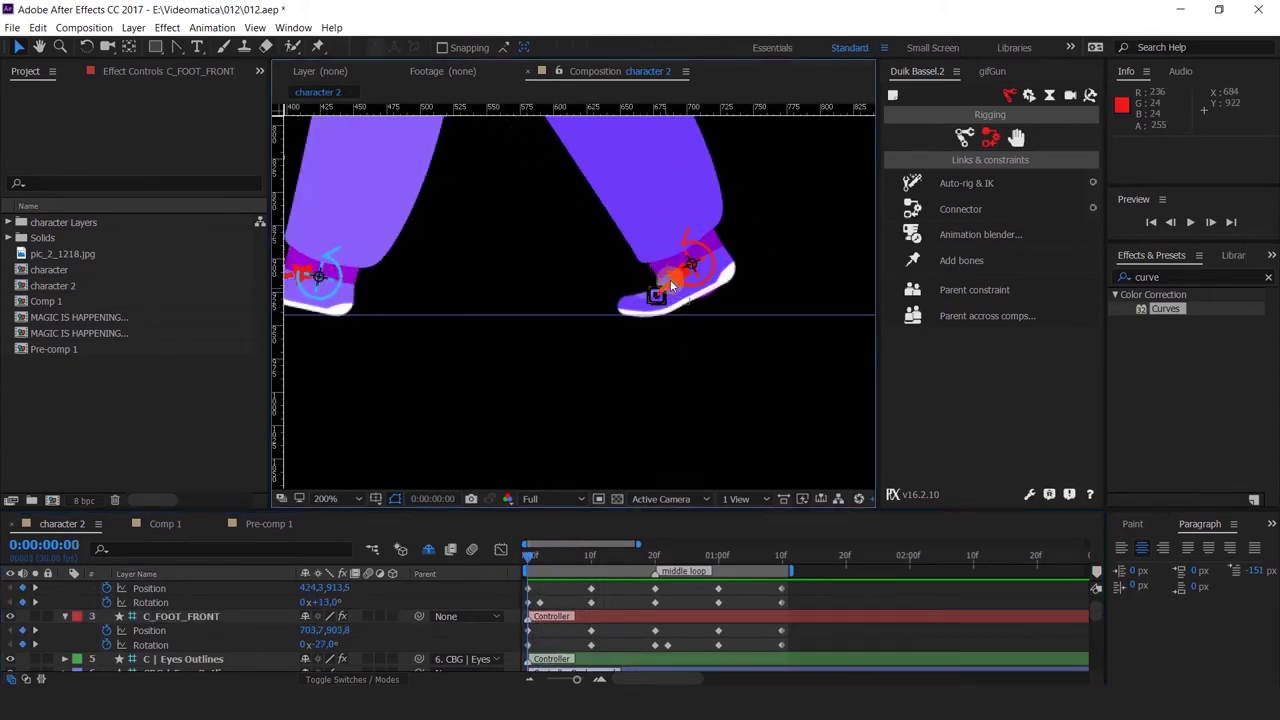
click(657, 296)
scroll(570, 640, down, 10)
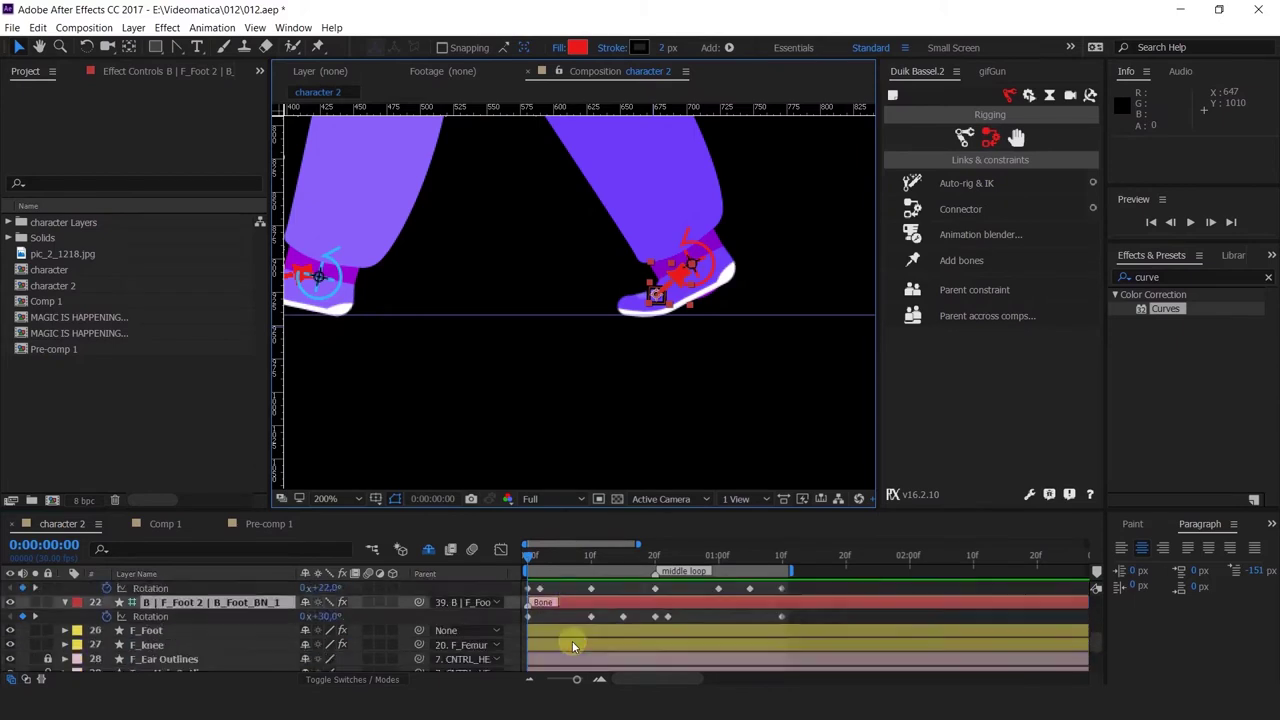
drag(530, 558, 543, 558)
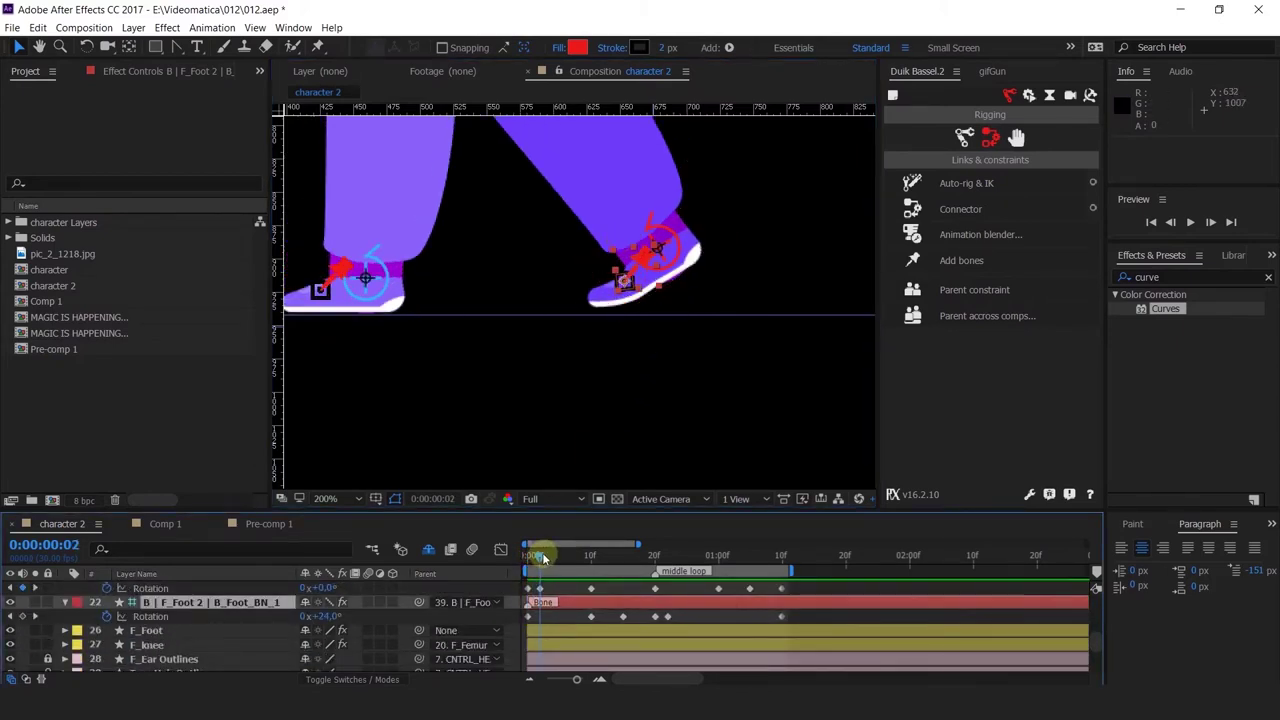
text(0)
key(Return)
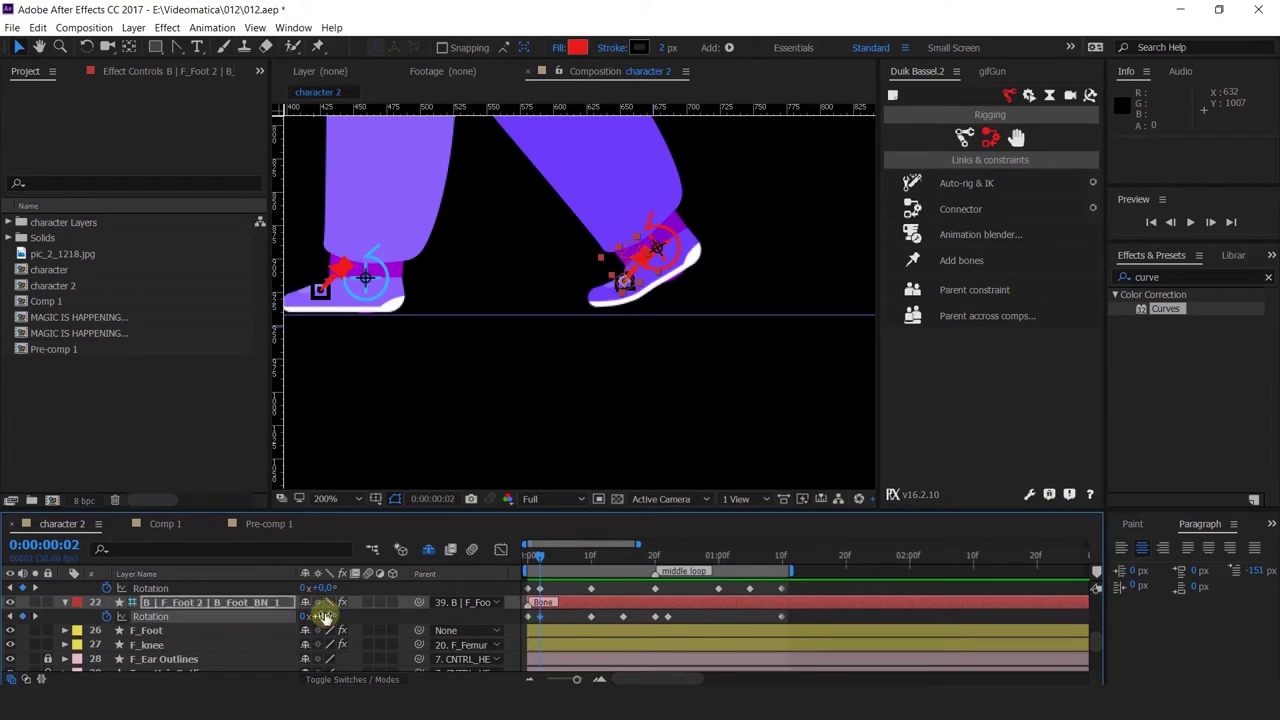
Check the foot lift over the first frames and move B_Foot_BN_1's new 0° rotation keyframe to frame 3.
key(space)
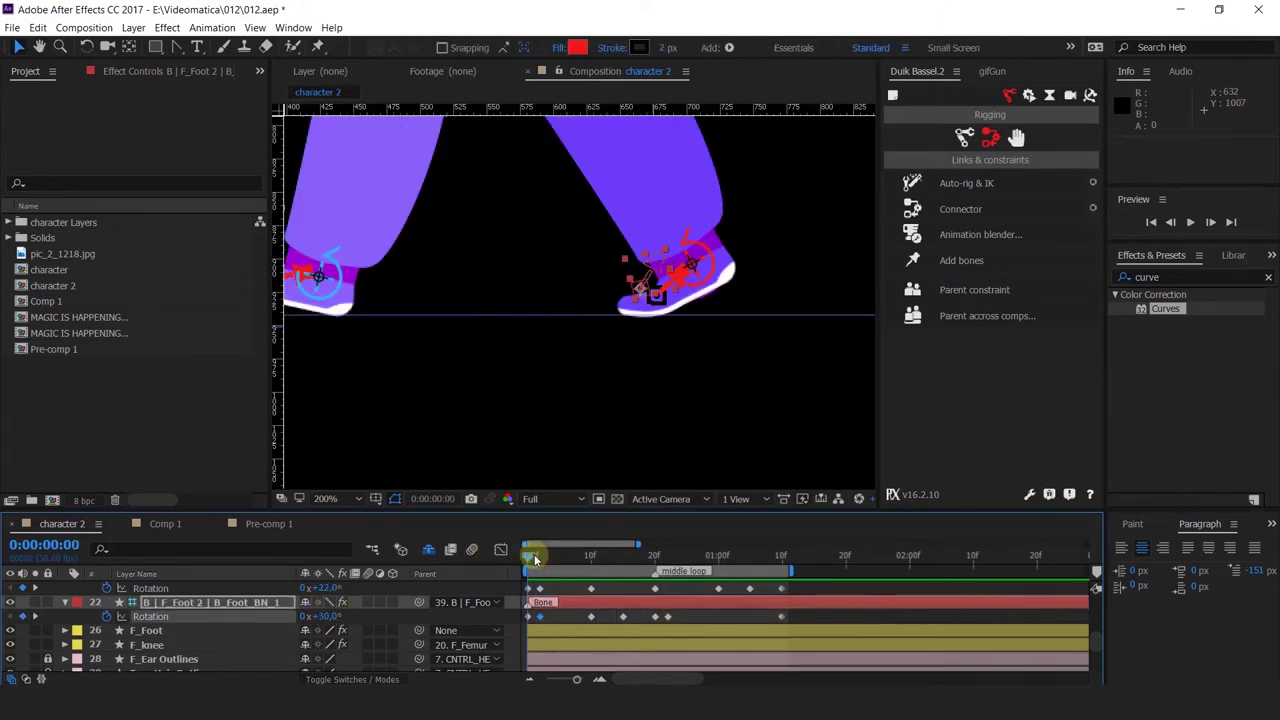
key(space)
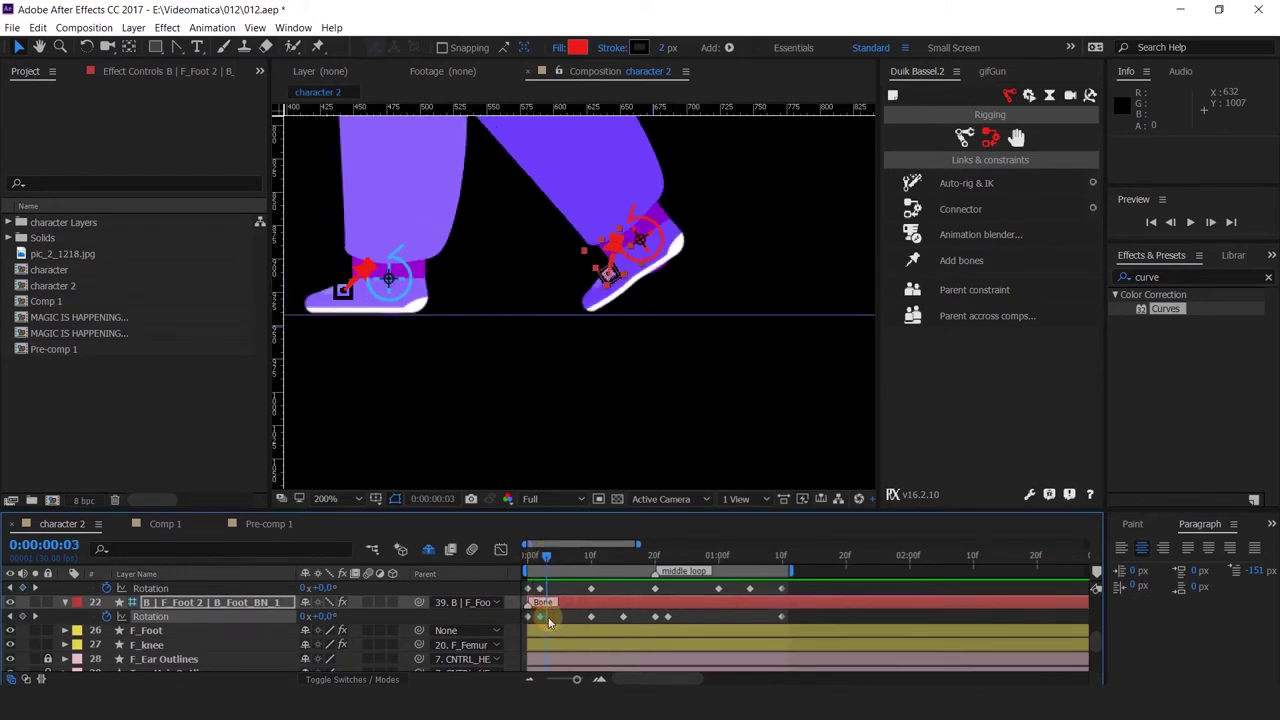
click(545, 557)
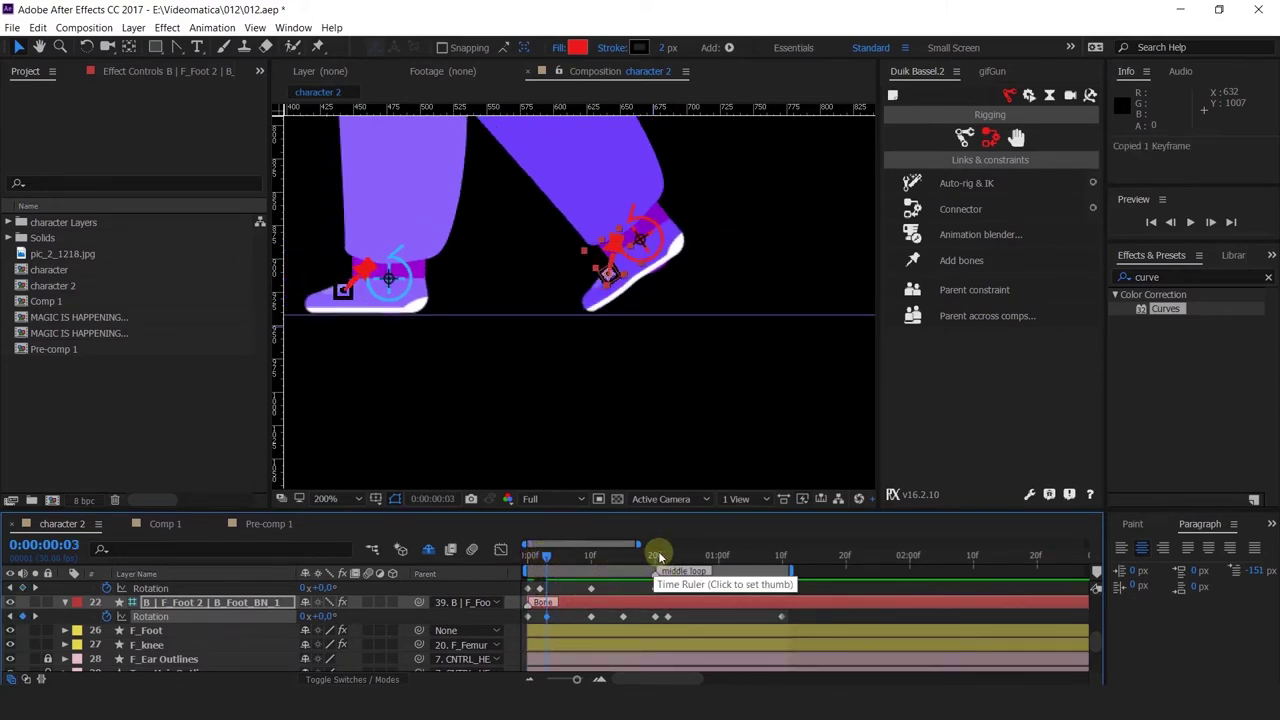
Paste the copied 0° rotation keyframe onto F_Foot_BN_1 at frame 23.
click(654, 557)
click(662, 615)
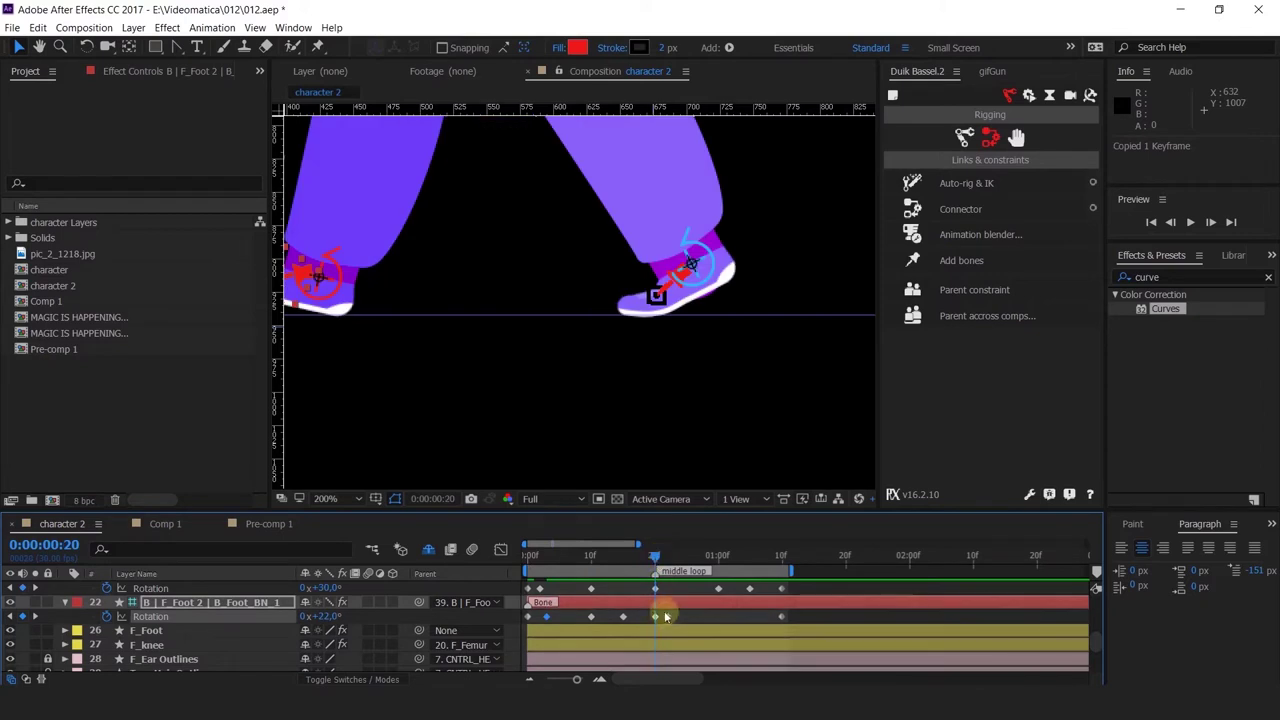
scroll(660, 600, up, 2)
click(653, 563)
drag(657, 557, 674, 557)
click(676, 620)
key(ctrl+v)
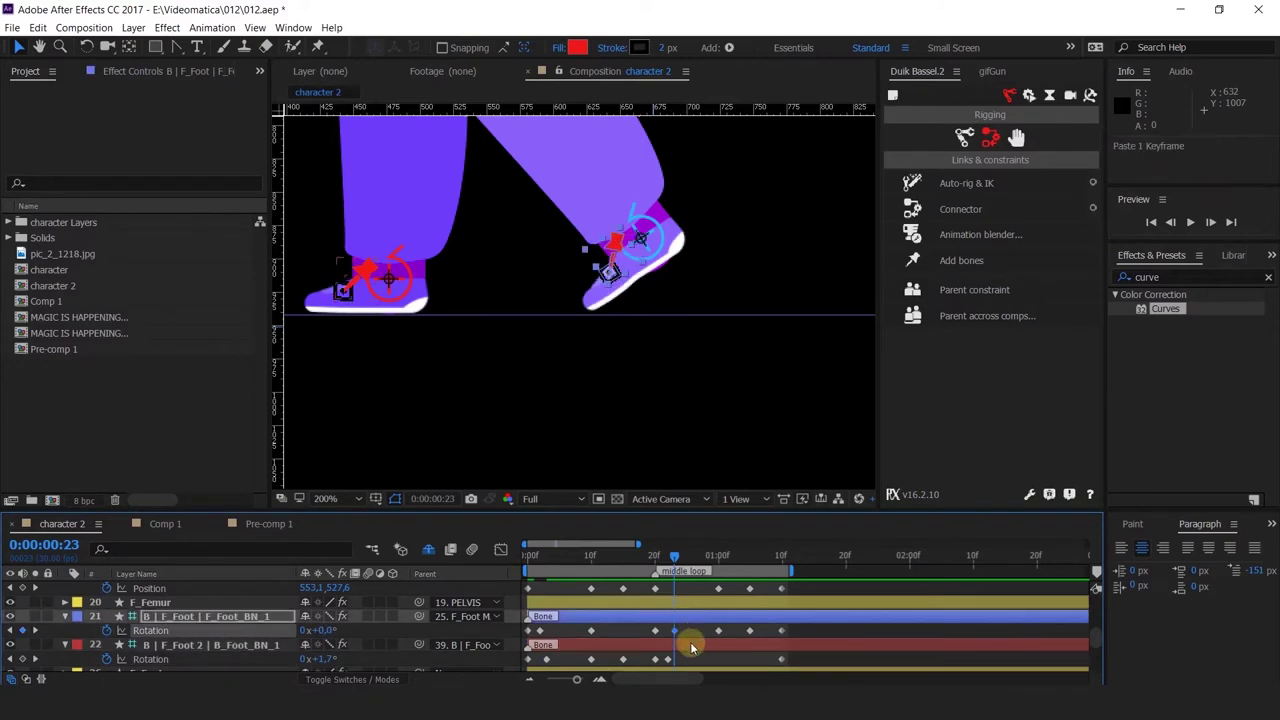
Play back the walk loop from frame 0, first close on the feet and again with more of the character in view.
click(545, 563)
drag(545, 563, 486, 554)
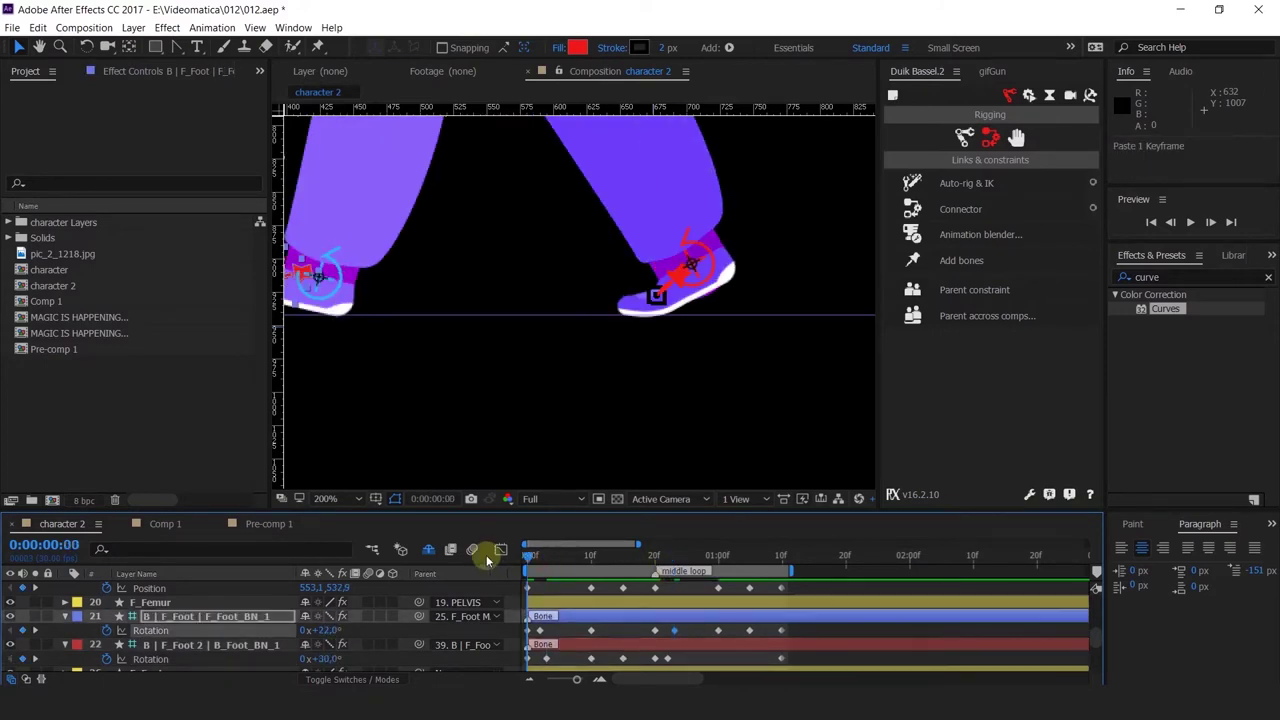
key(space)
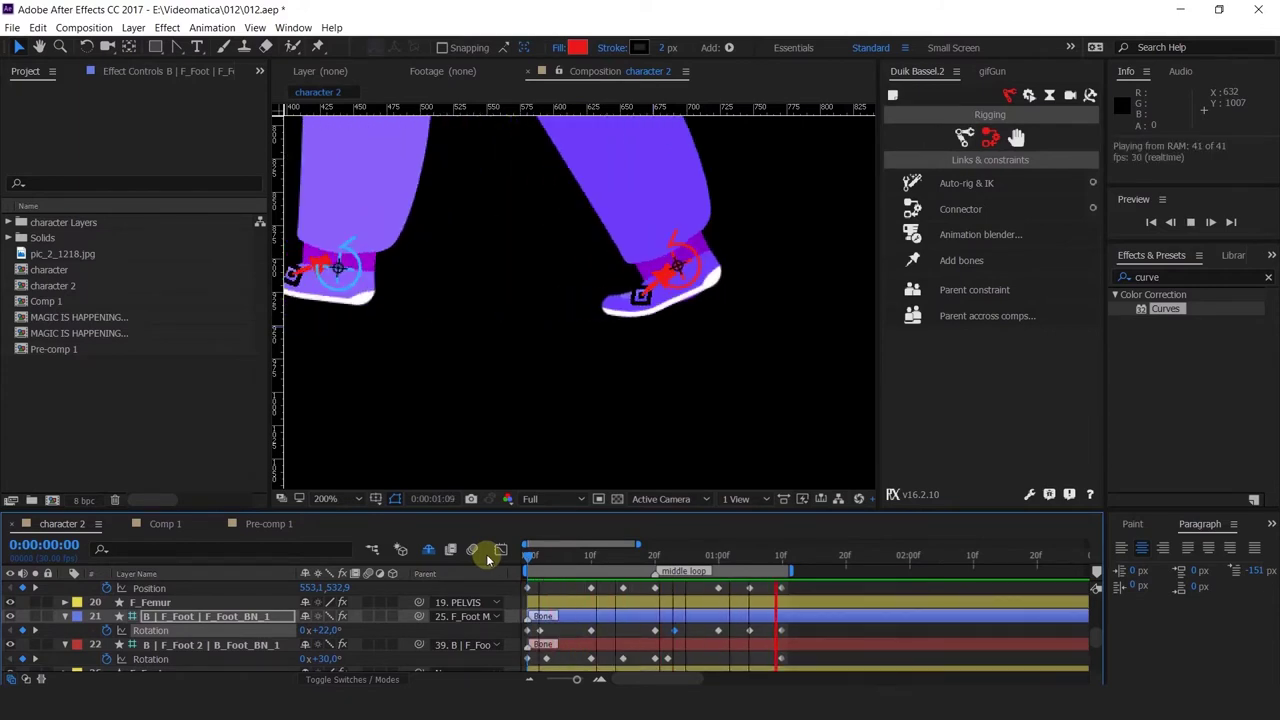
key(space)
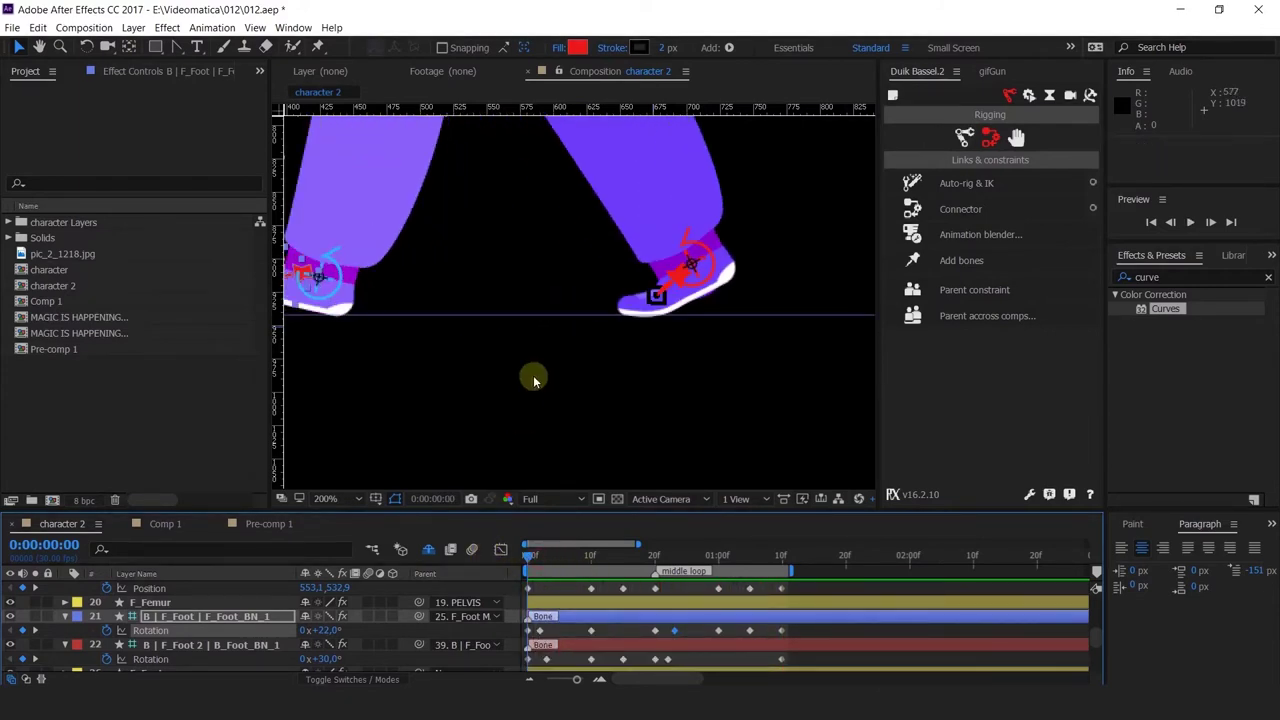
scroll(574, 329, down, 2)
drag(593, 271, 589, 326)
scroll(580, 314, up, 1)
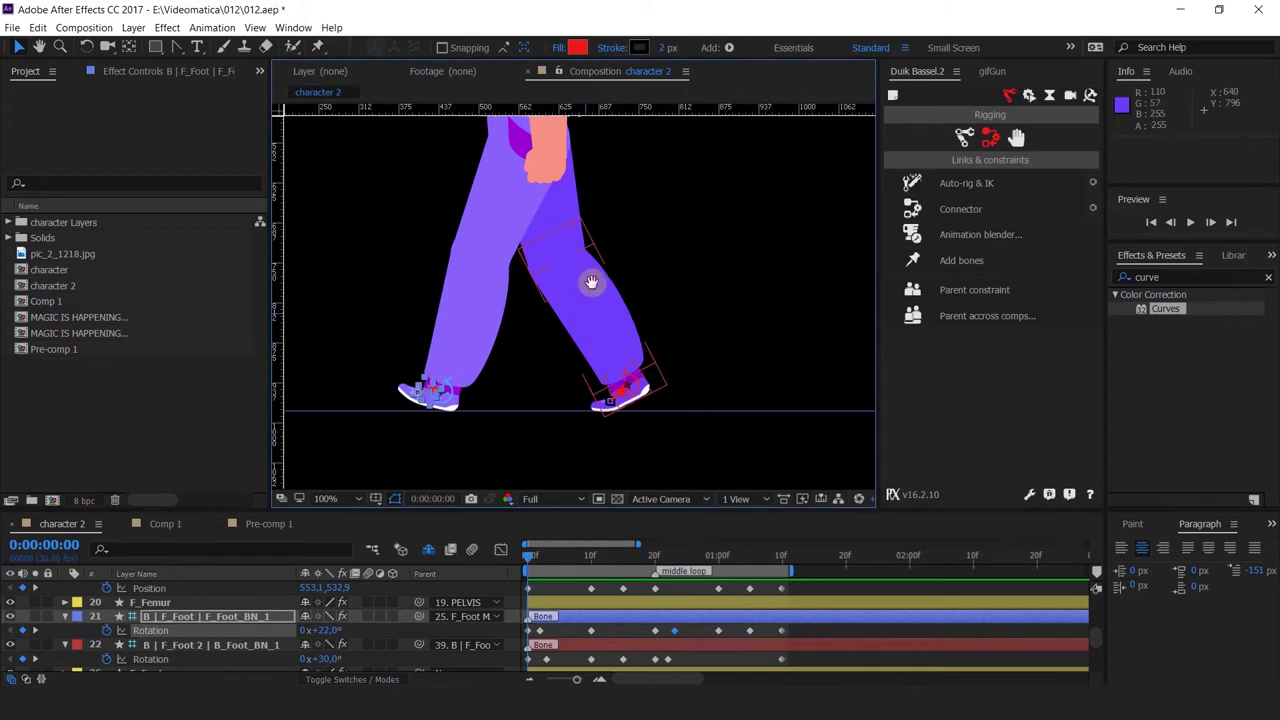
drag(597, 273, 635, 333)
key(space)
key(space)
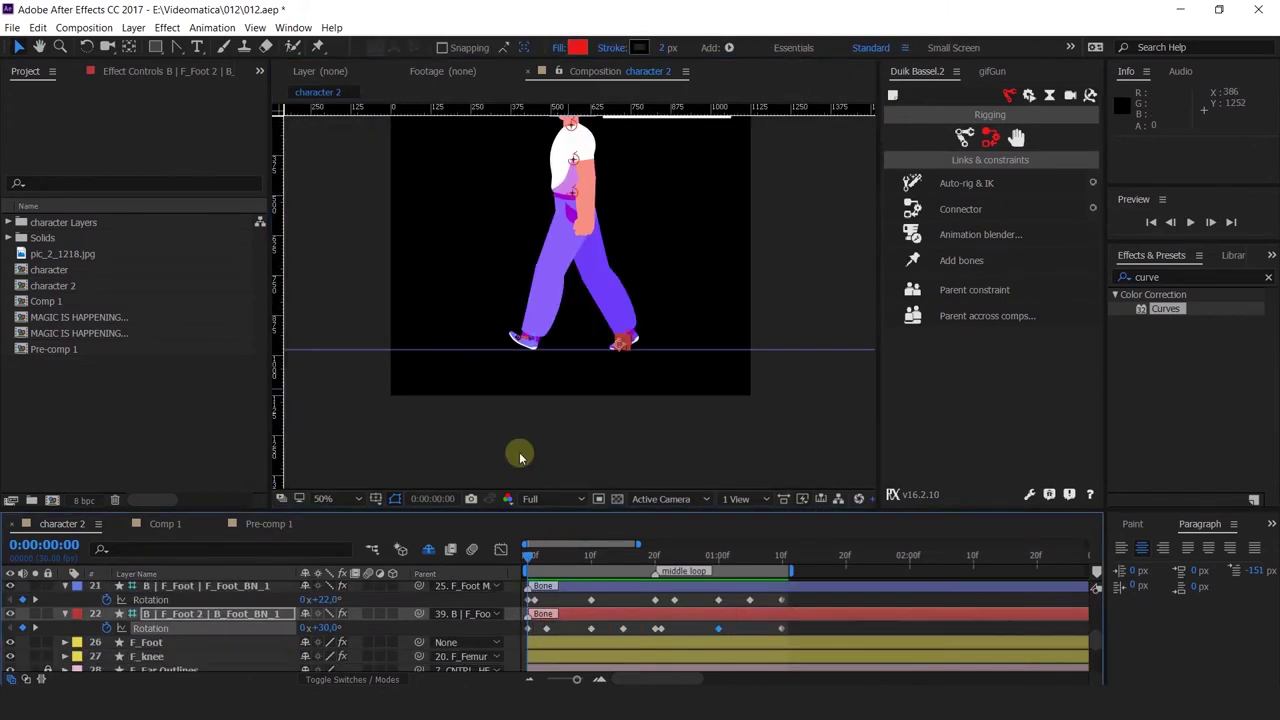
Inspect the feet and their motion path close up at frames 0 and 10, and play back the loop close up and on the full figure.
click(520, 457)
scroll(519, 349, up, 1)
click(546, 334)
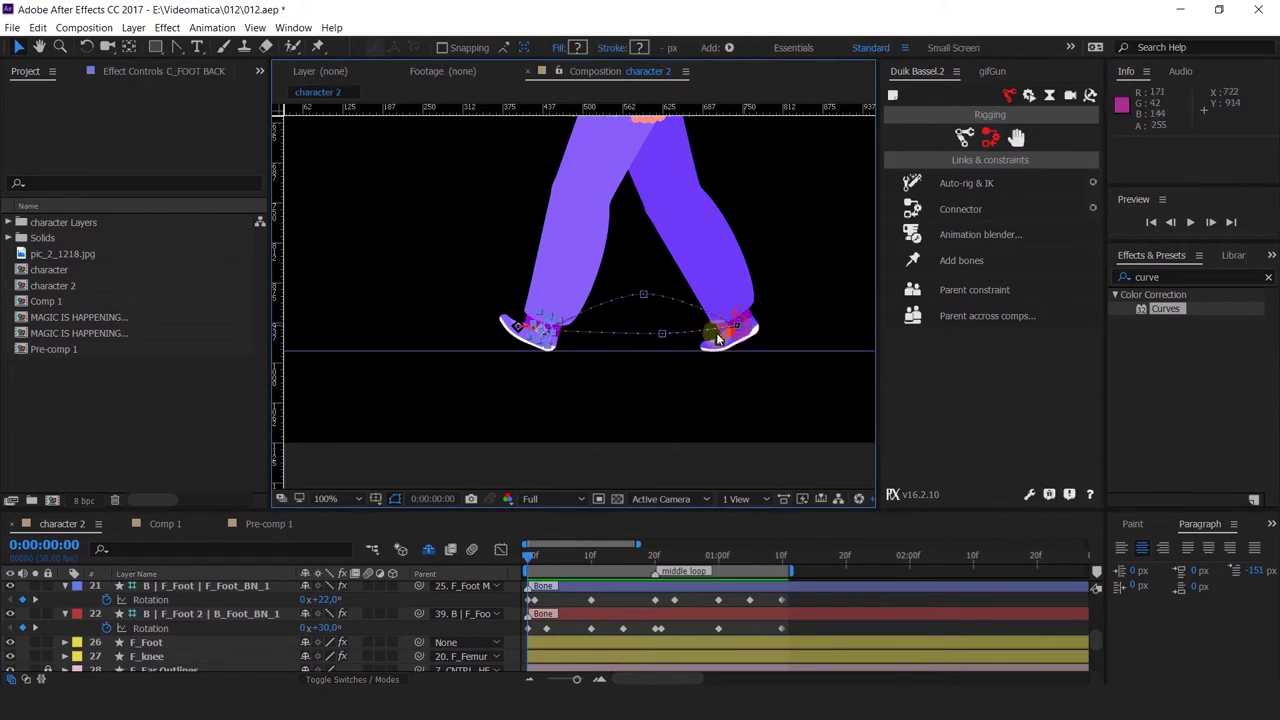
scroll(649, 338, up, 1)
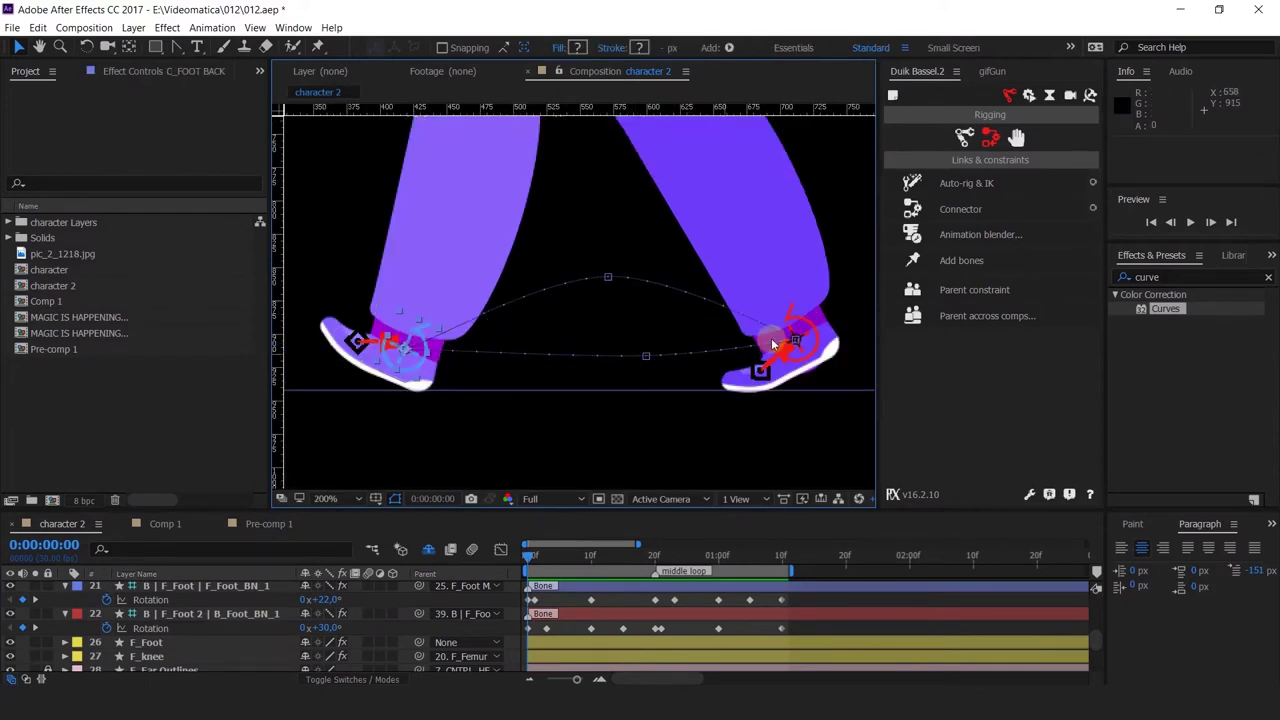
click(590, 555)
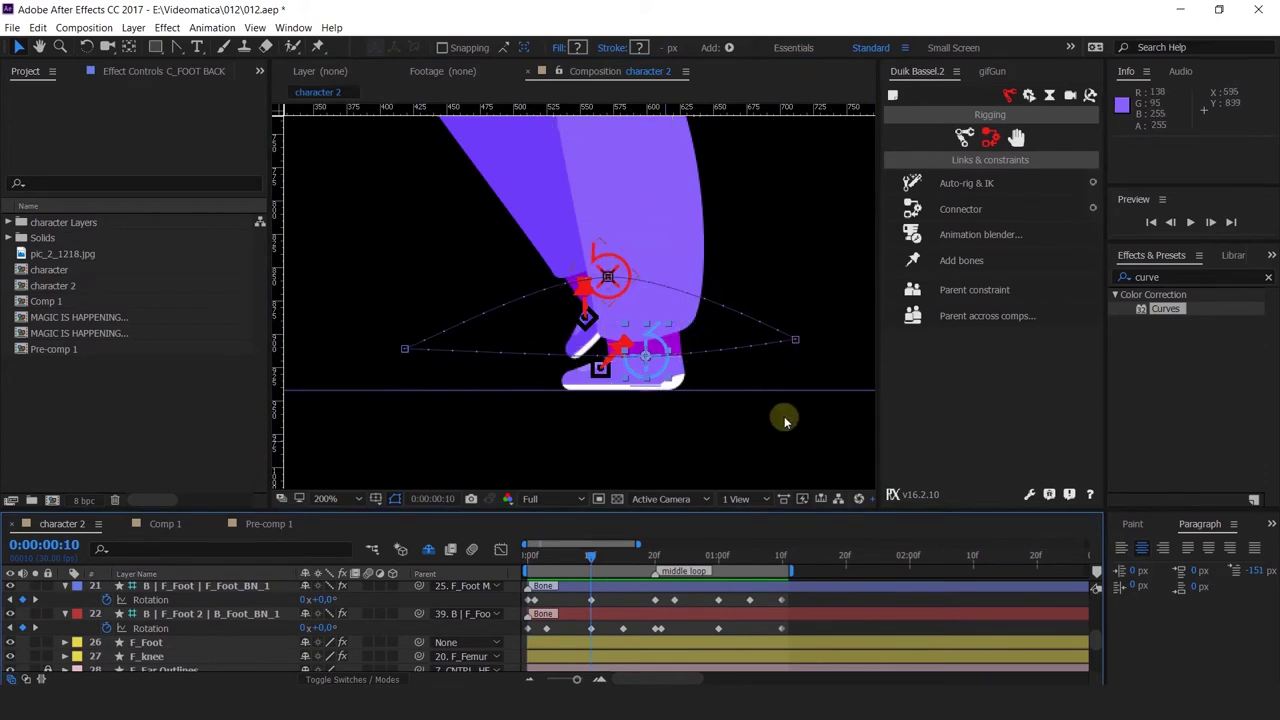
drag(592, 556, 412, 598)
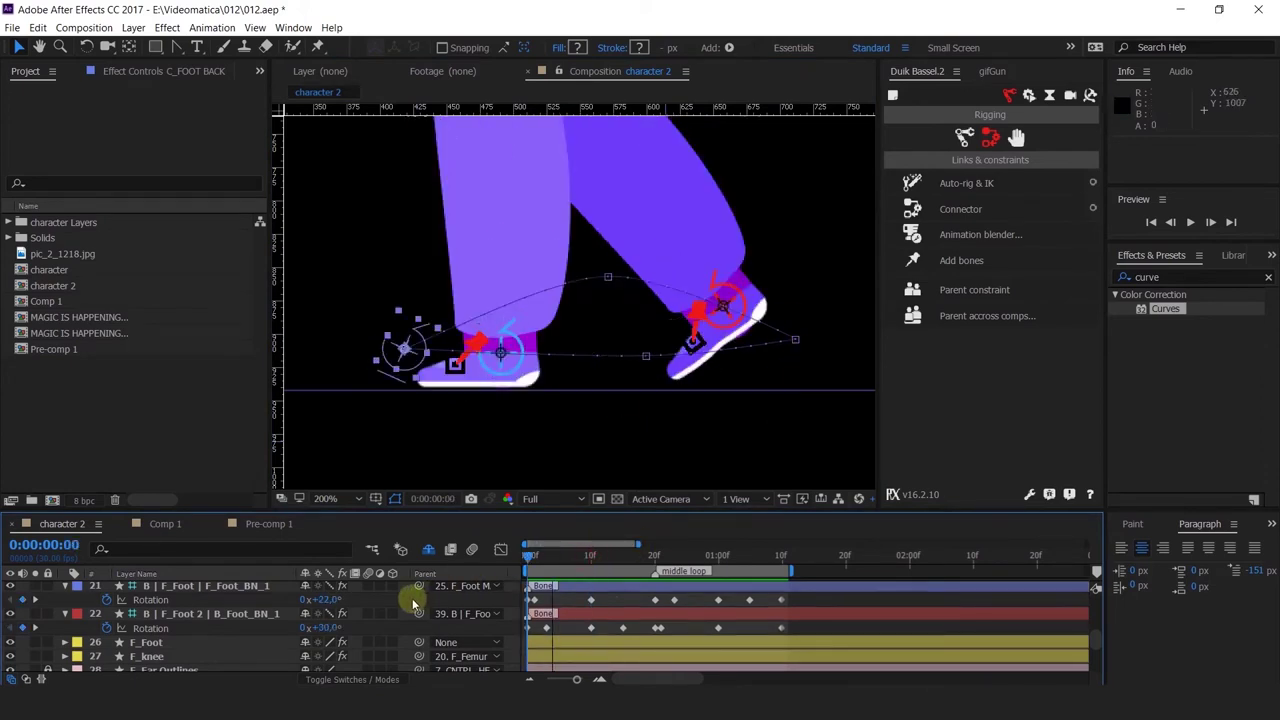
scroll(608, 320, down, 4)
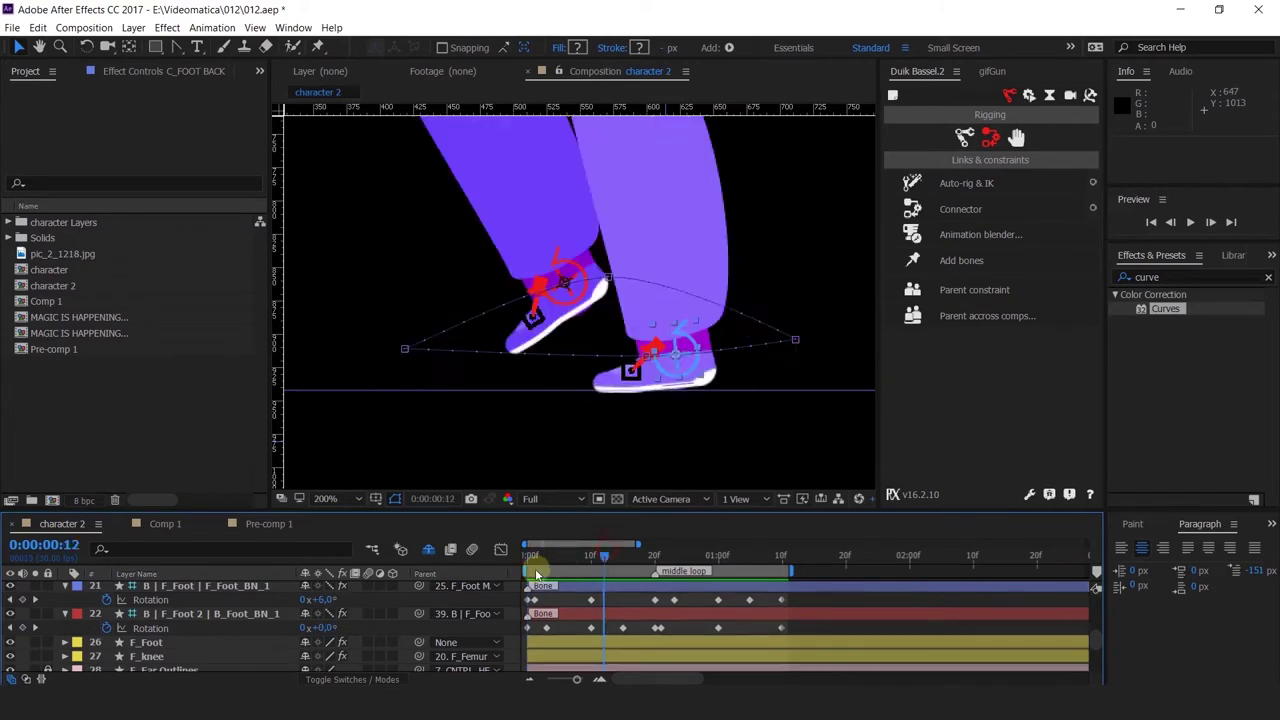
drag(684, 234, 682, 305)
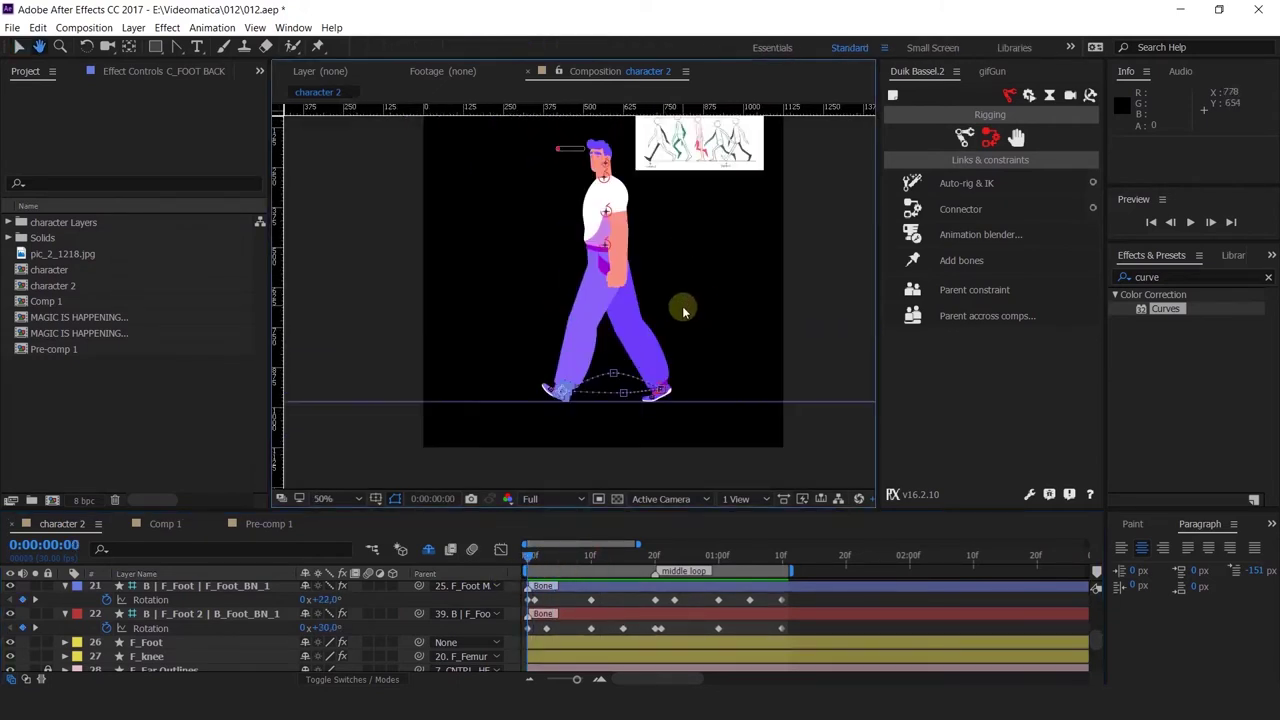
key(space)
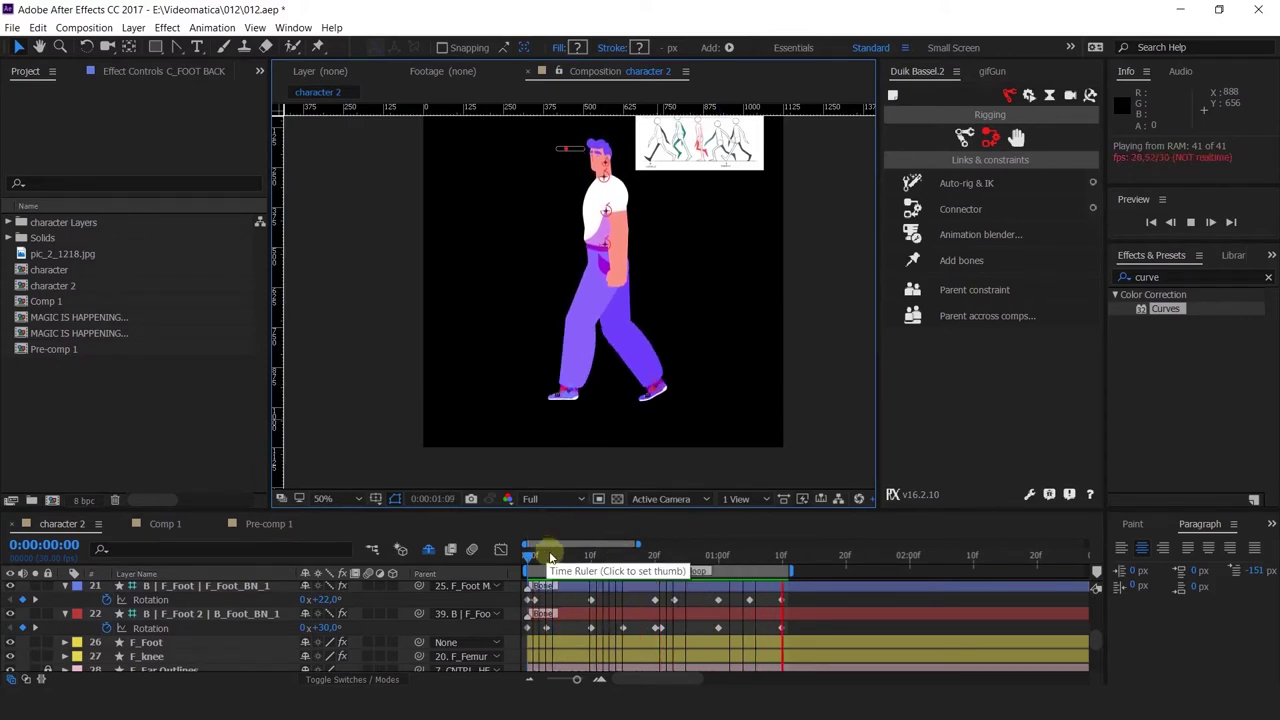
key(space)
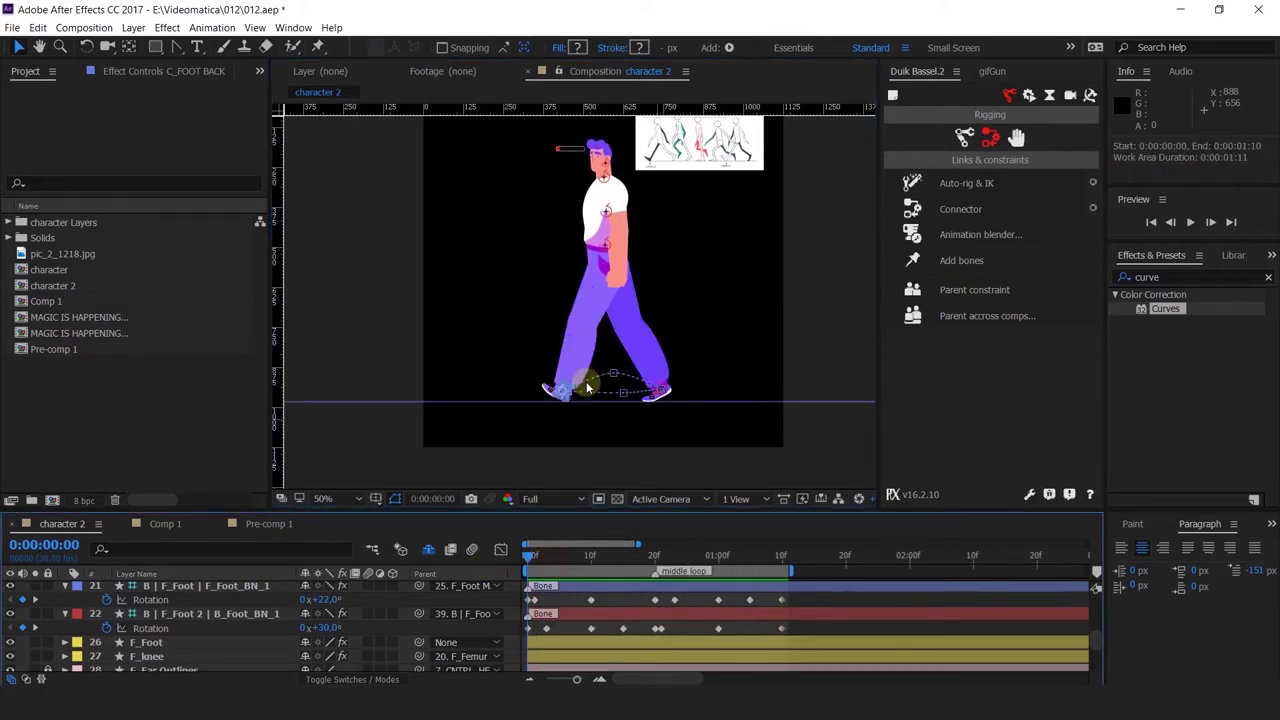
Select both thigh layers, F_Femur and F_Femur 2, and show their Position properties.
click(588, 302)
scroll(595, 280, up, 2)
shift+click(662, 334)
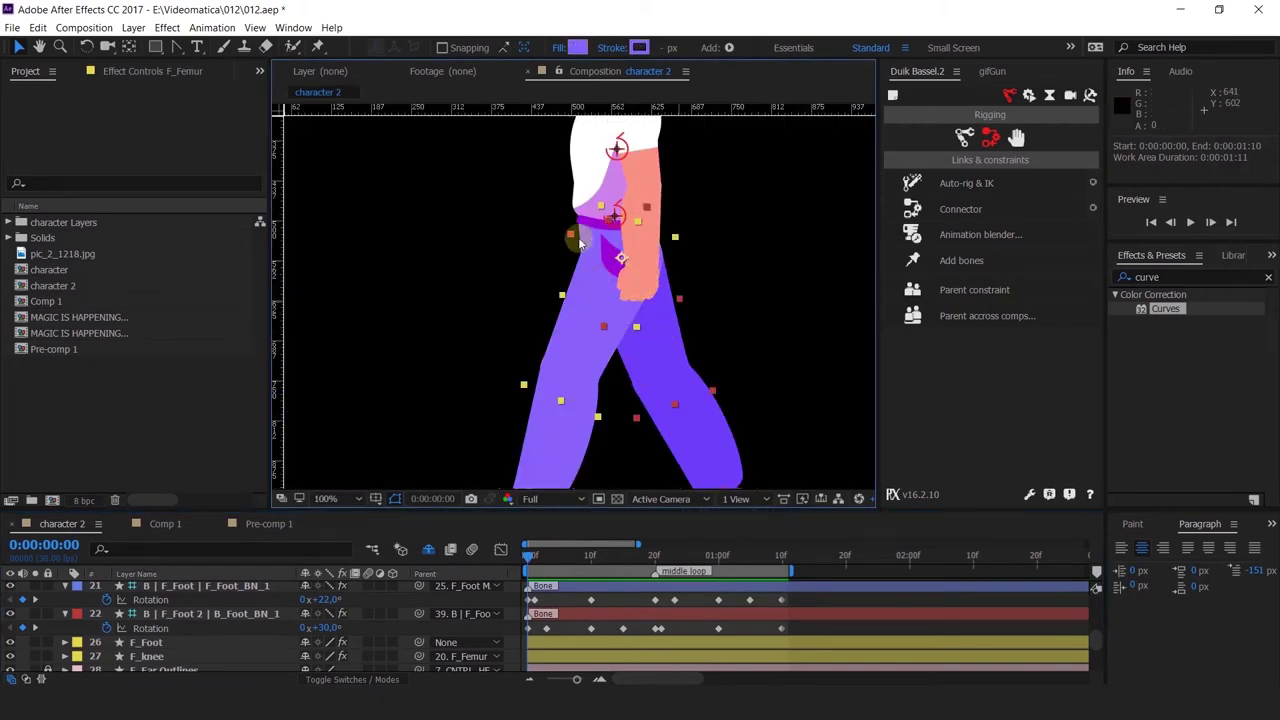
scroll(150, 645, up, 5)
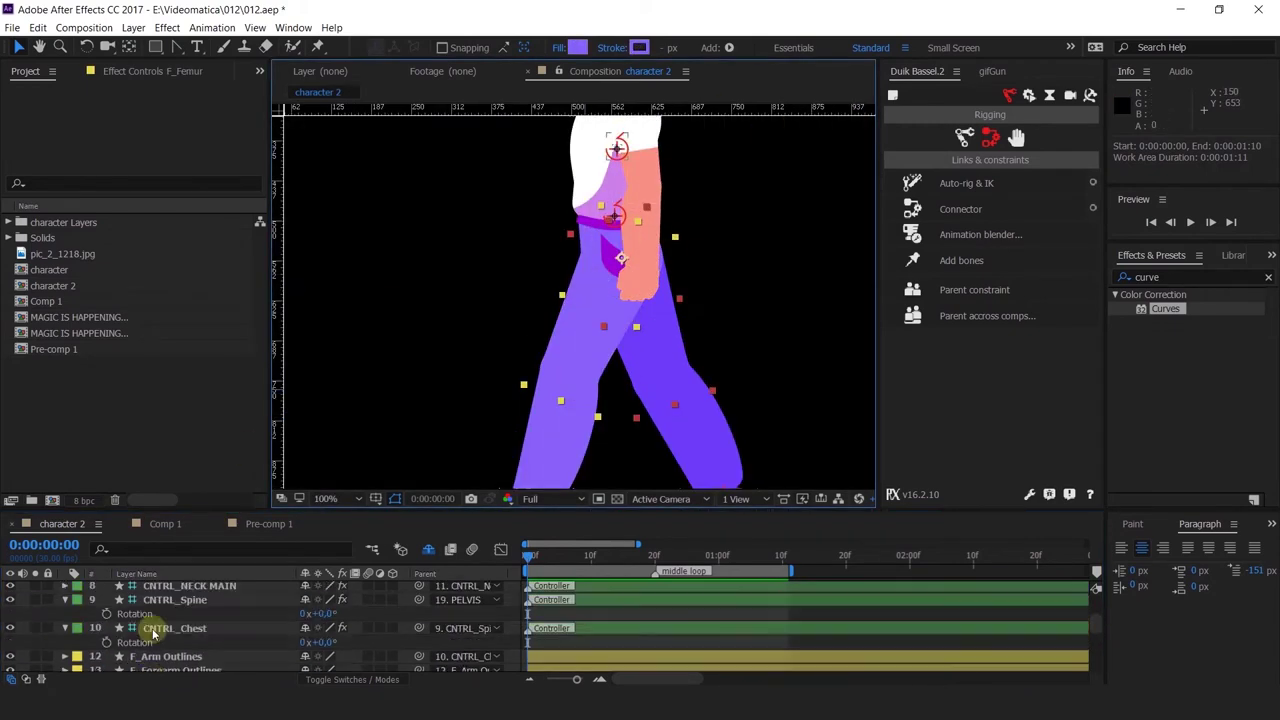
scroll(152, 632, down, 4)
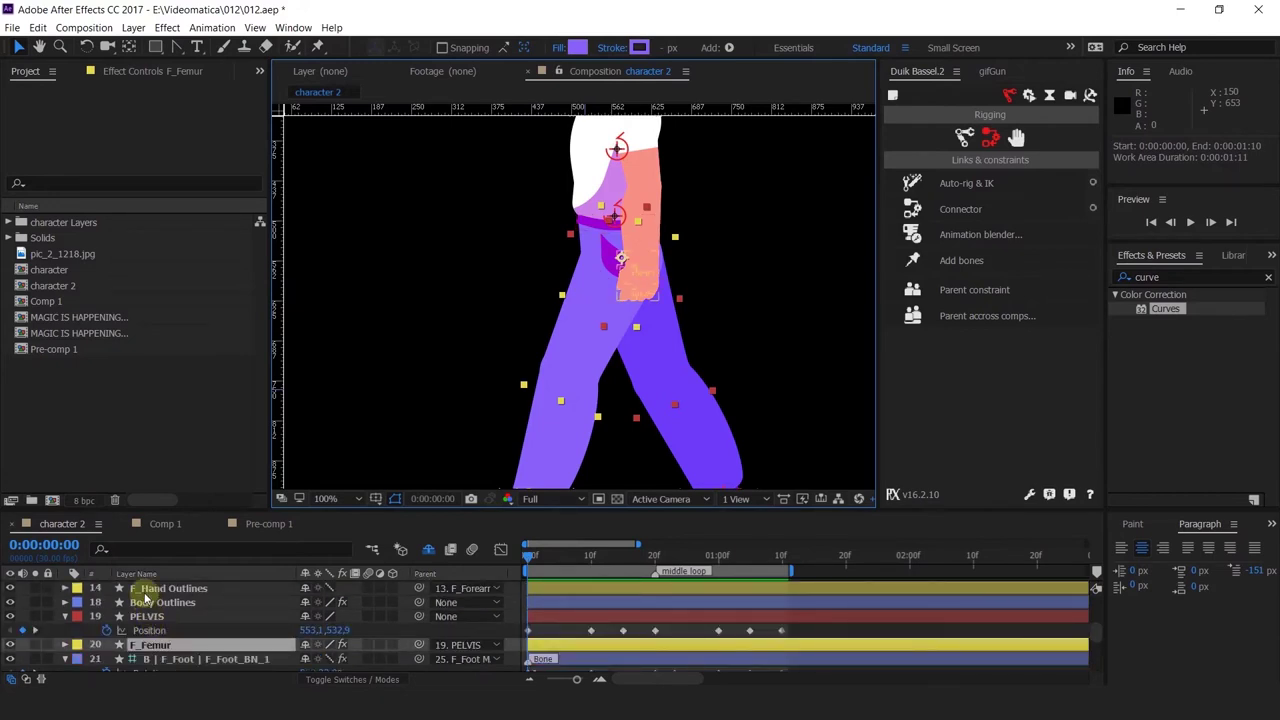
click(145, 597)
scroll(160, 620, up, 8)
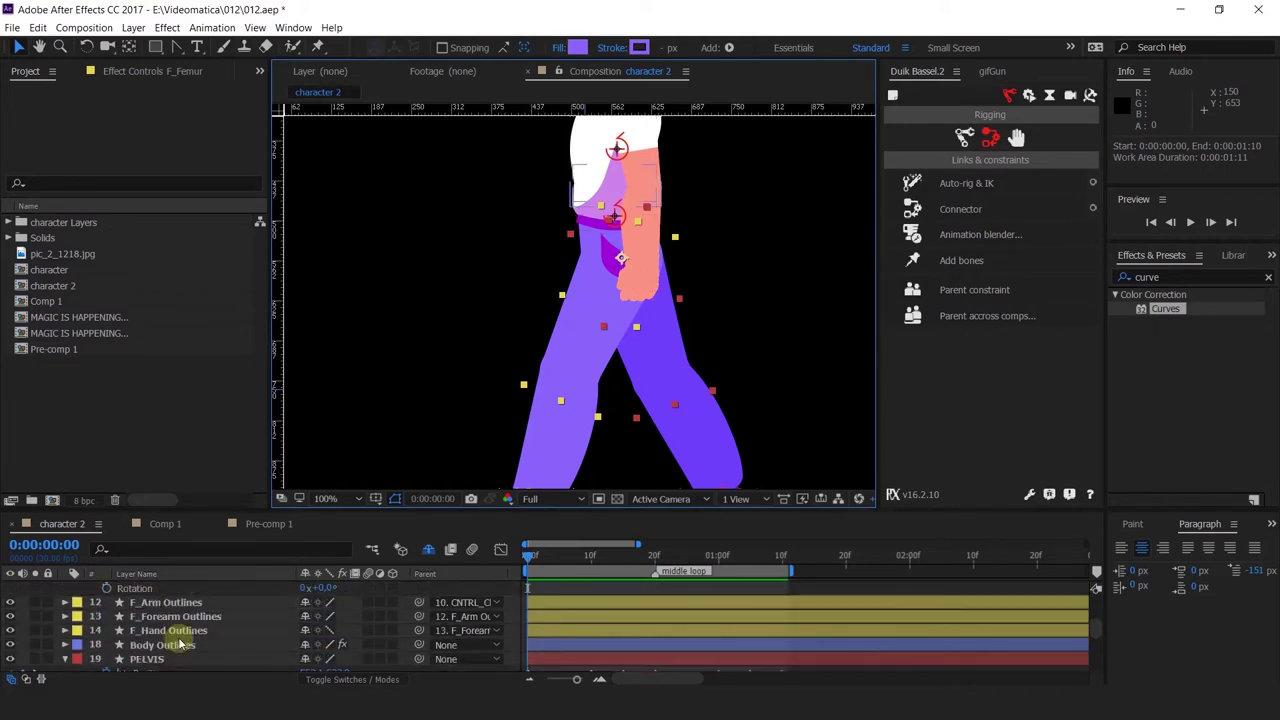
scroll(179, 642, up, 1)
scroll(180, 640, down, 9)
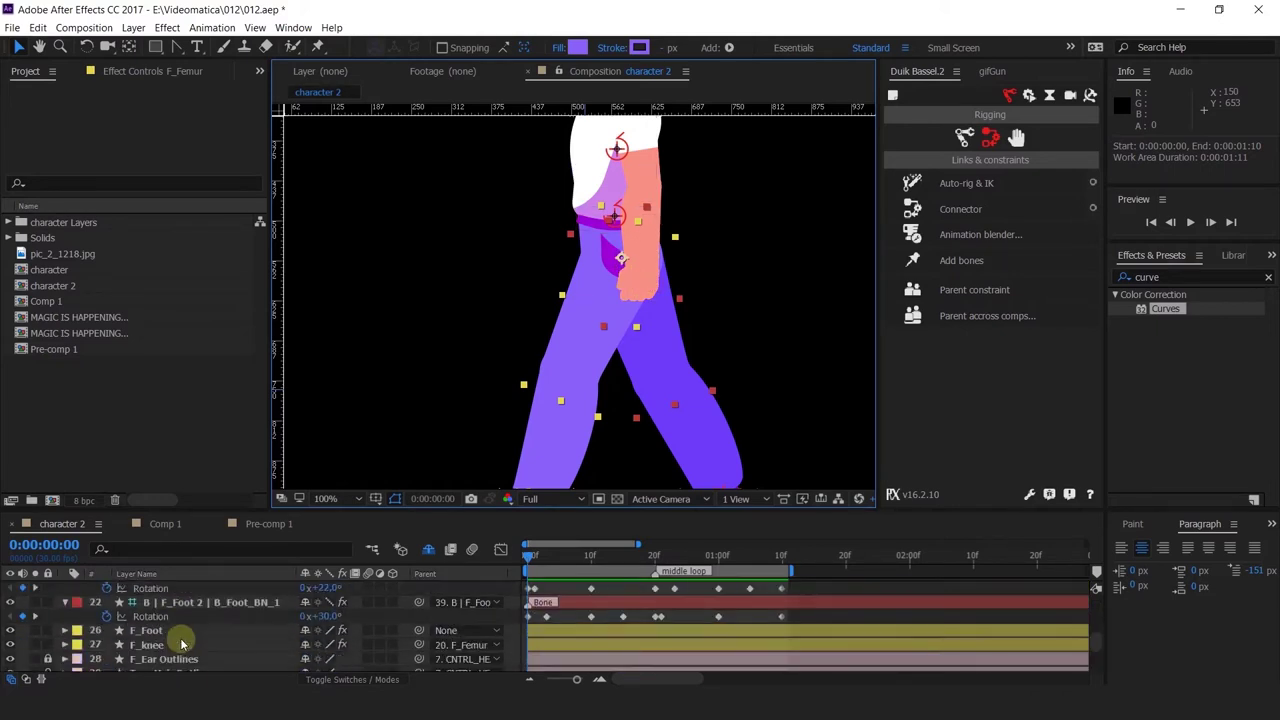
scroll(180, 640, up, 1)
scroll(183, 645, down, 2)
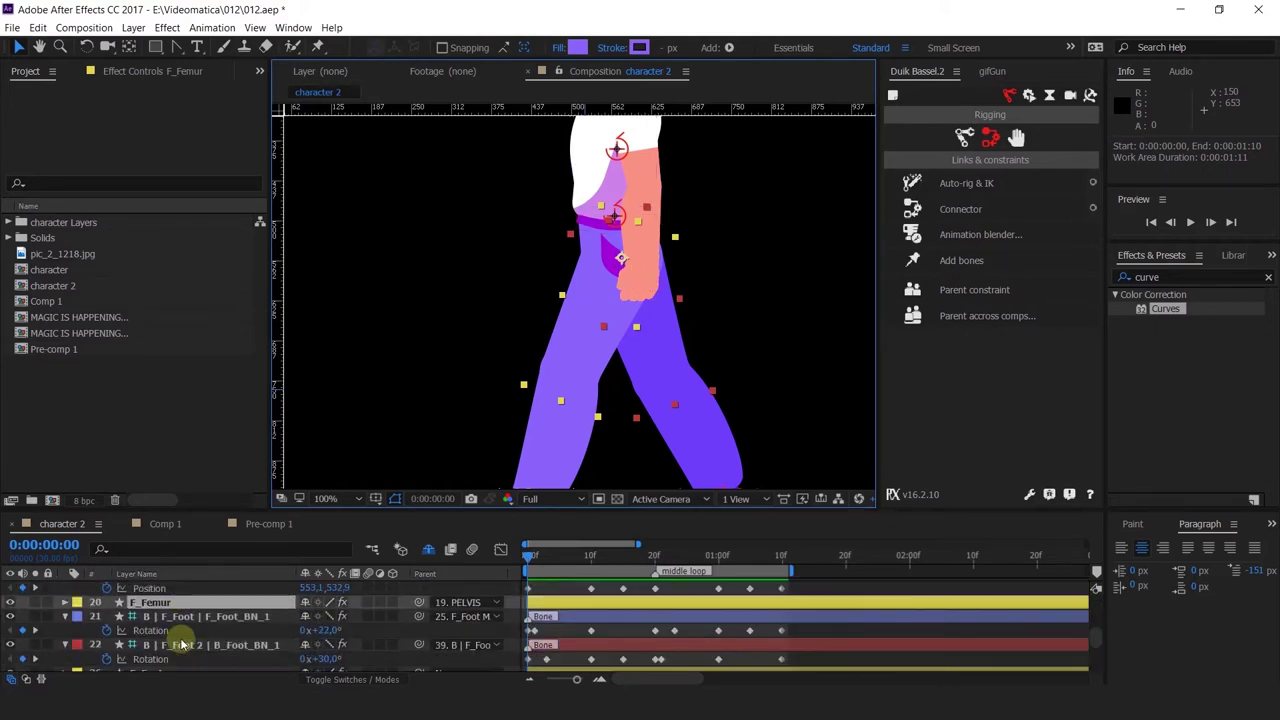
key(p)
scroll(126, 621, up, 1)
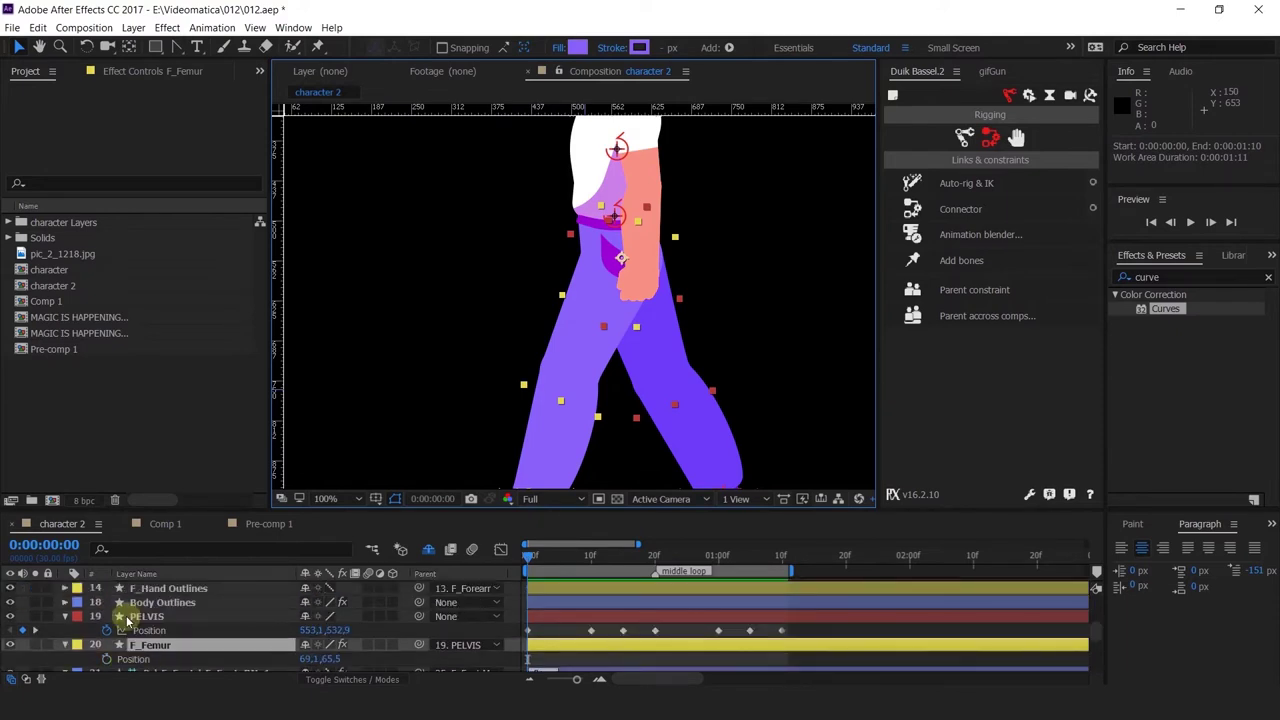
Add position keyframes to F_Femur and F_Femur 2 at frame 0 and frame 10.
scroll(127, 621, down, 8)
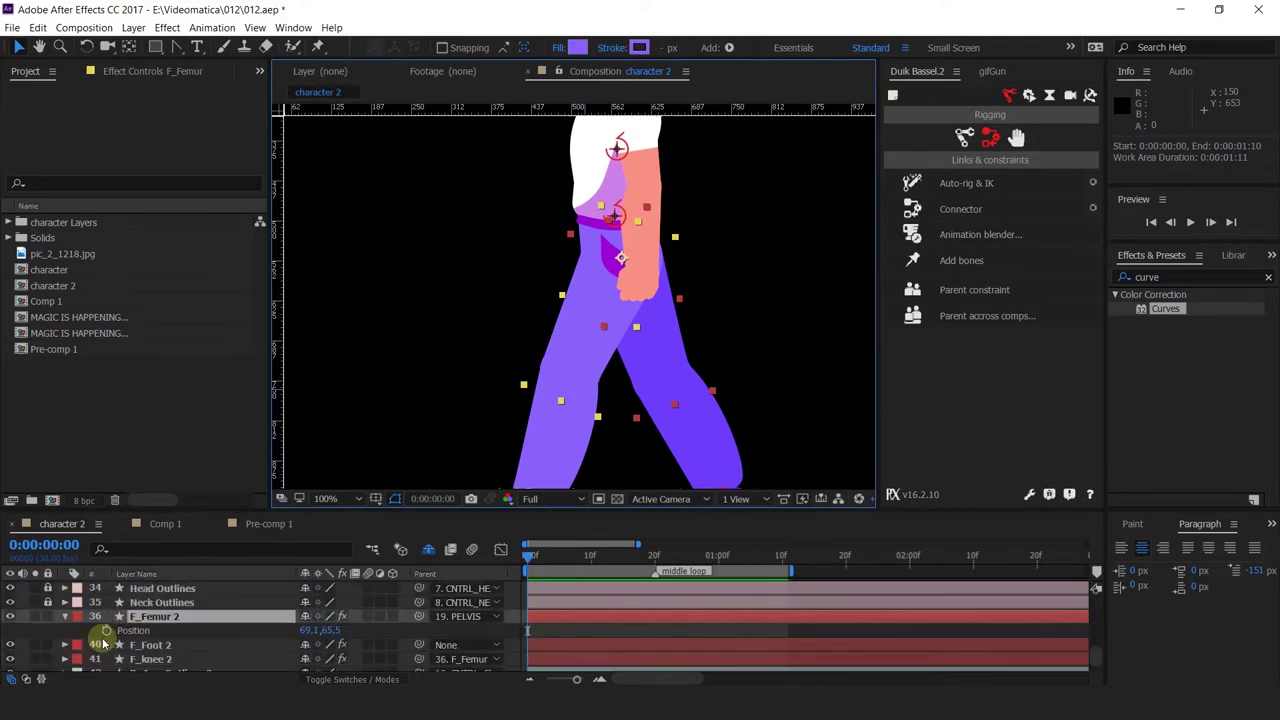
scroll(151, 631, up, 1)
scroll(151, 634, down, 1)
scroll(163, 645, up, 10)
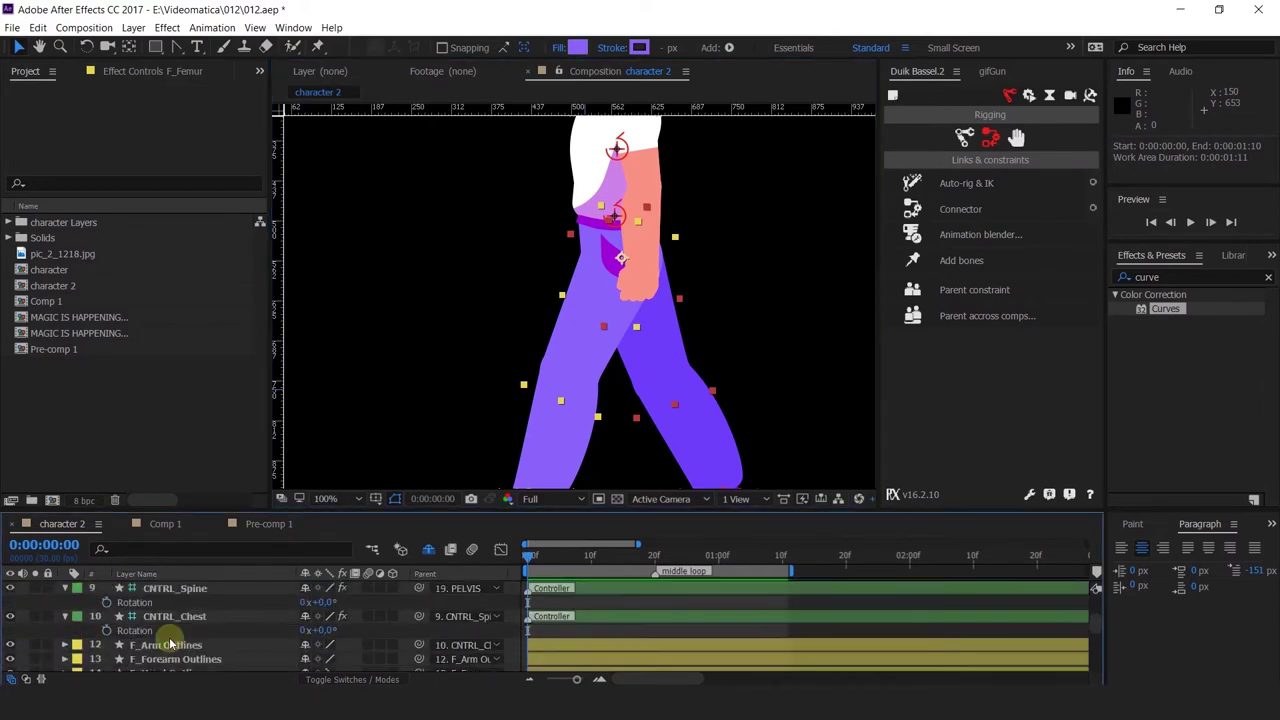
click(171, 645)
scroll(171, 645, down, 1)
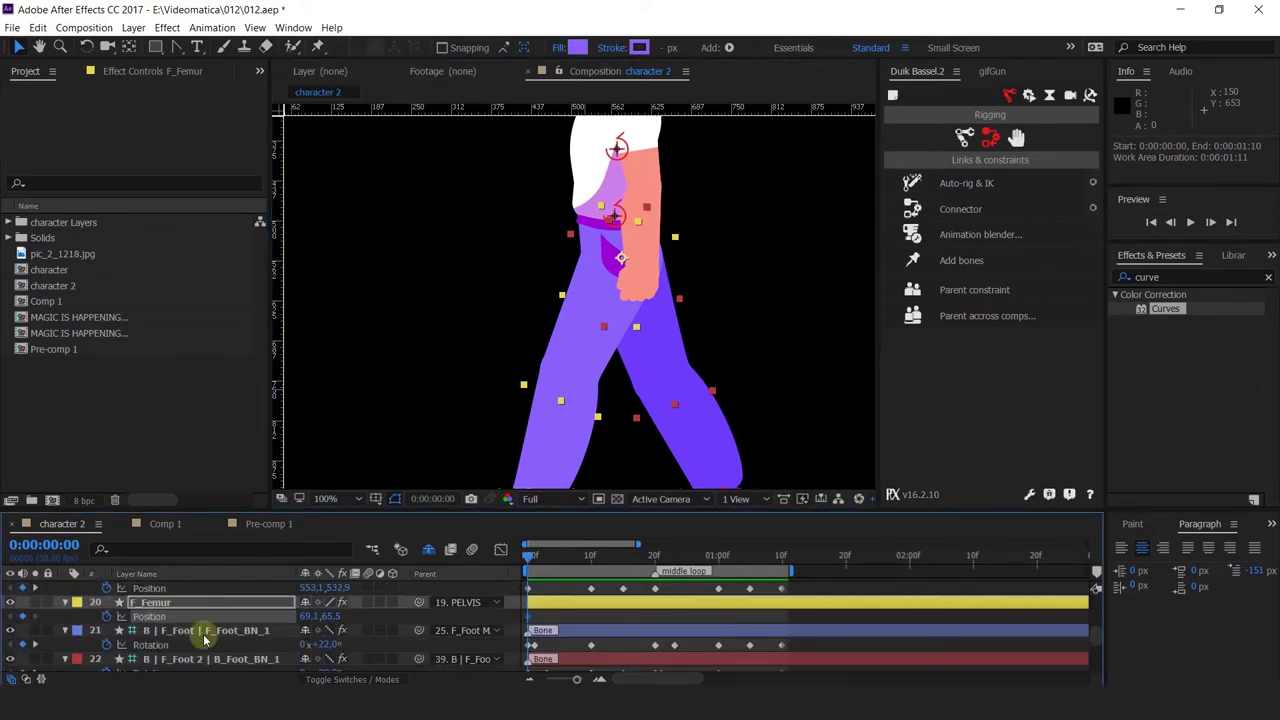
click(591, 568)
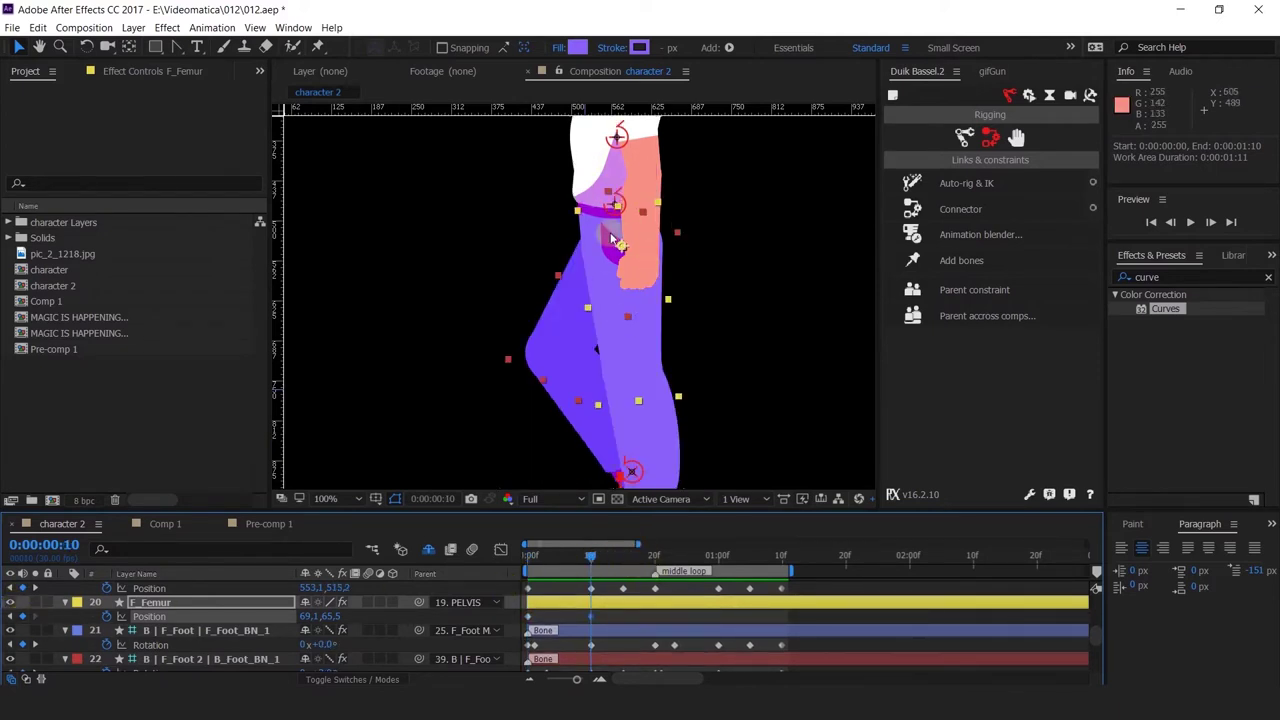
At frame 0, shift F_Femur alone horizontally to position 63.6, 65.5.
drag(536, 563, 506, 563)
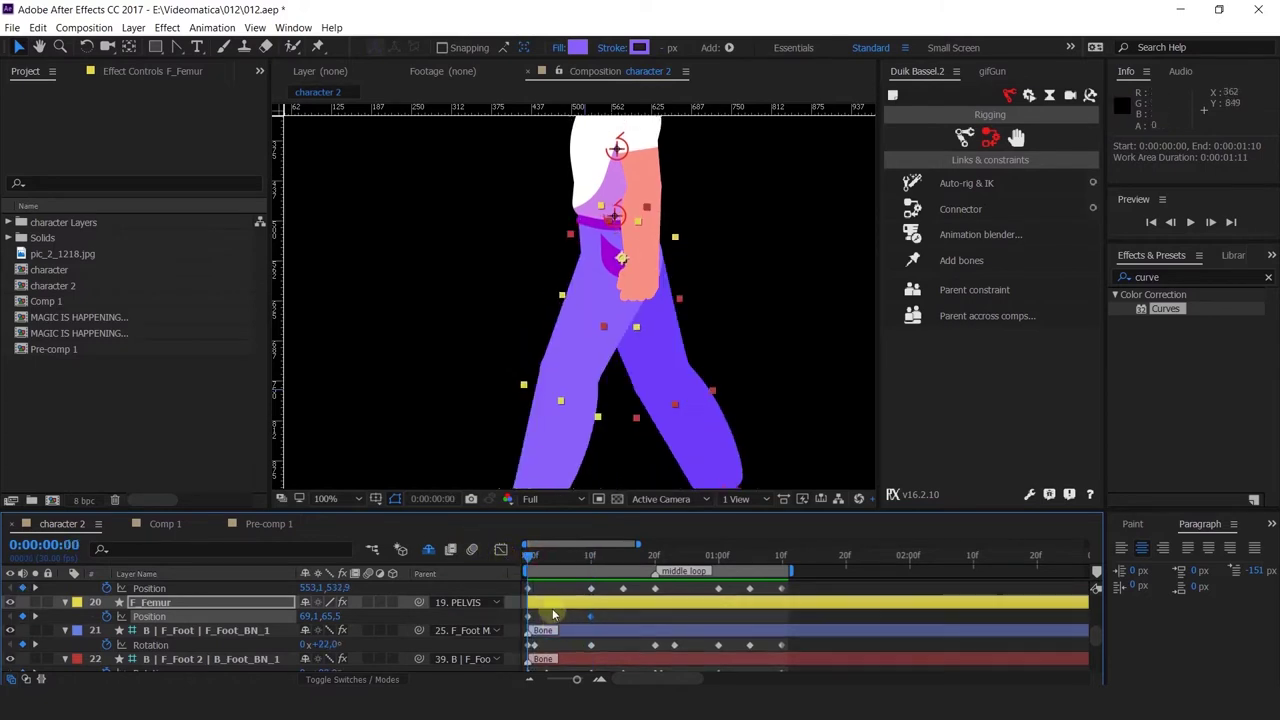
click(557, 604)
scroll(587, 215, up, 2)
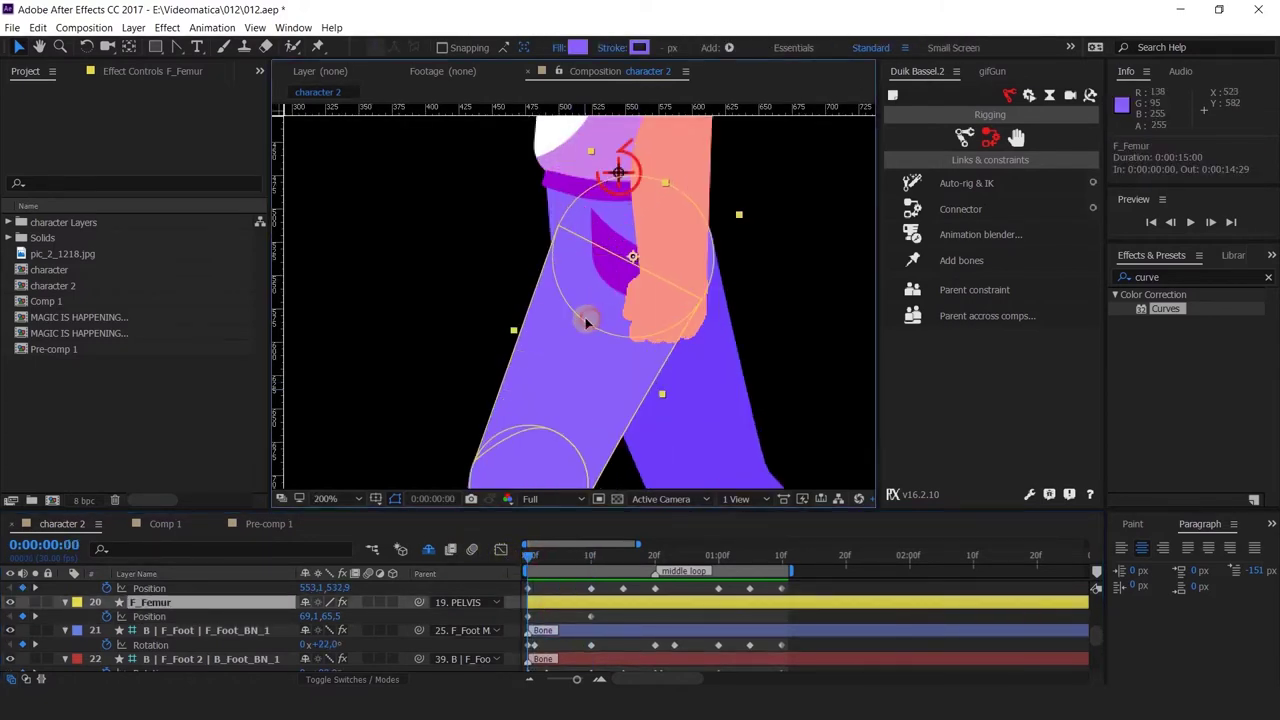
drag(585, 317, 584, 323)
scroll(584, 323, down, 2)
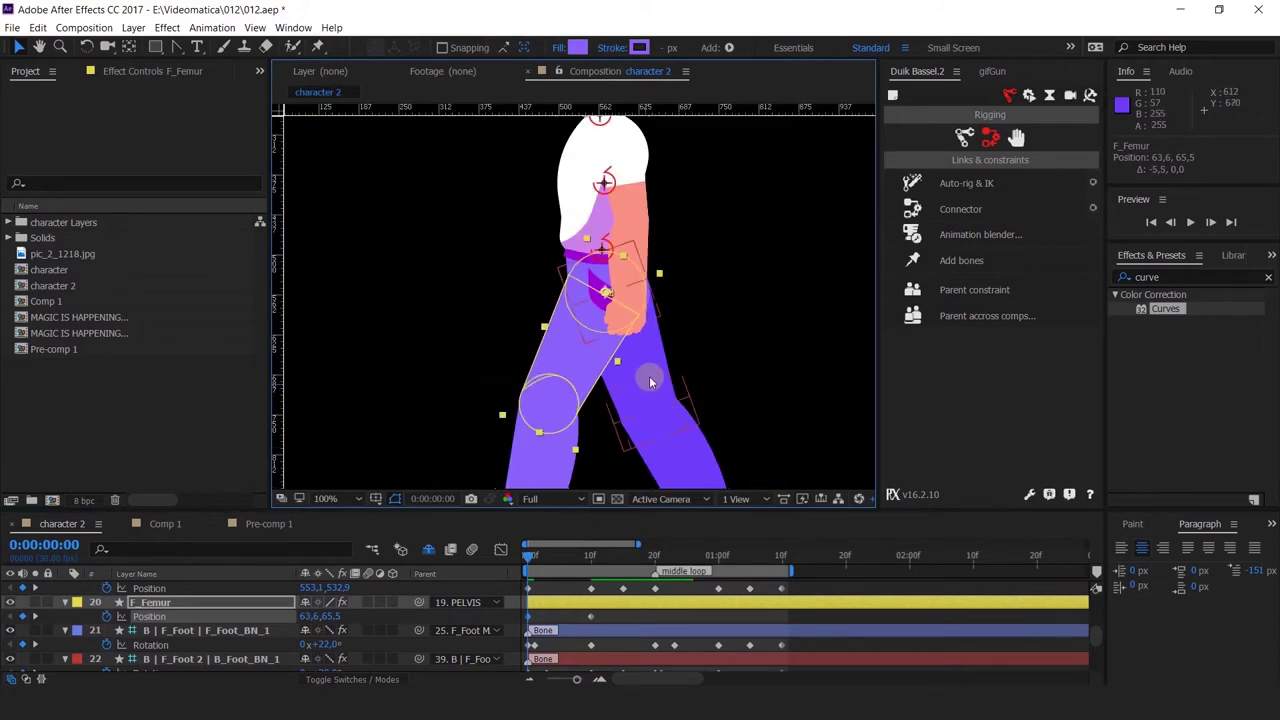
At frame 0, shift F_Femur 2 horizontally the opposite way to position 76.1, 65.5.
click(649, 376)
scroll(649, 376, up, 2)
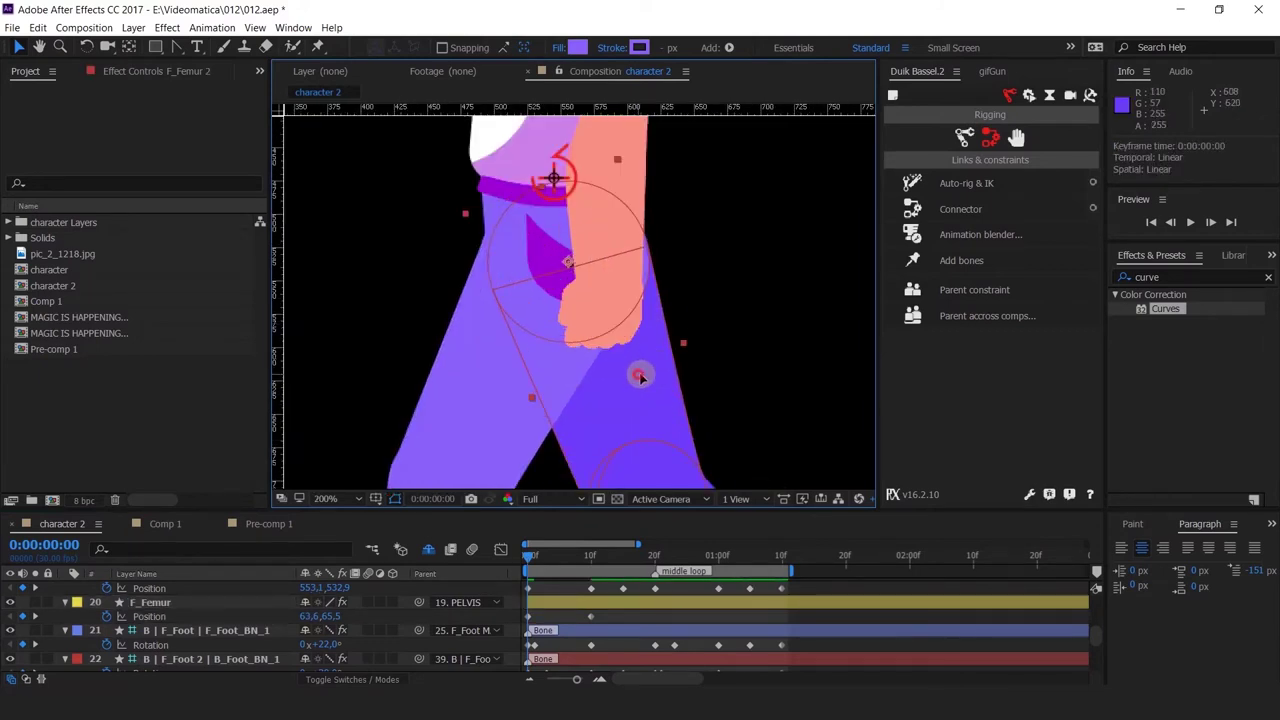
drag(640, 376, 648, 372)
scroll(612, 262, up, 2)
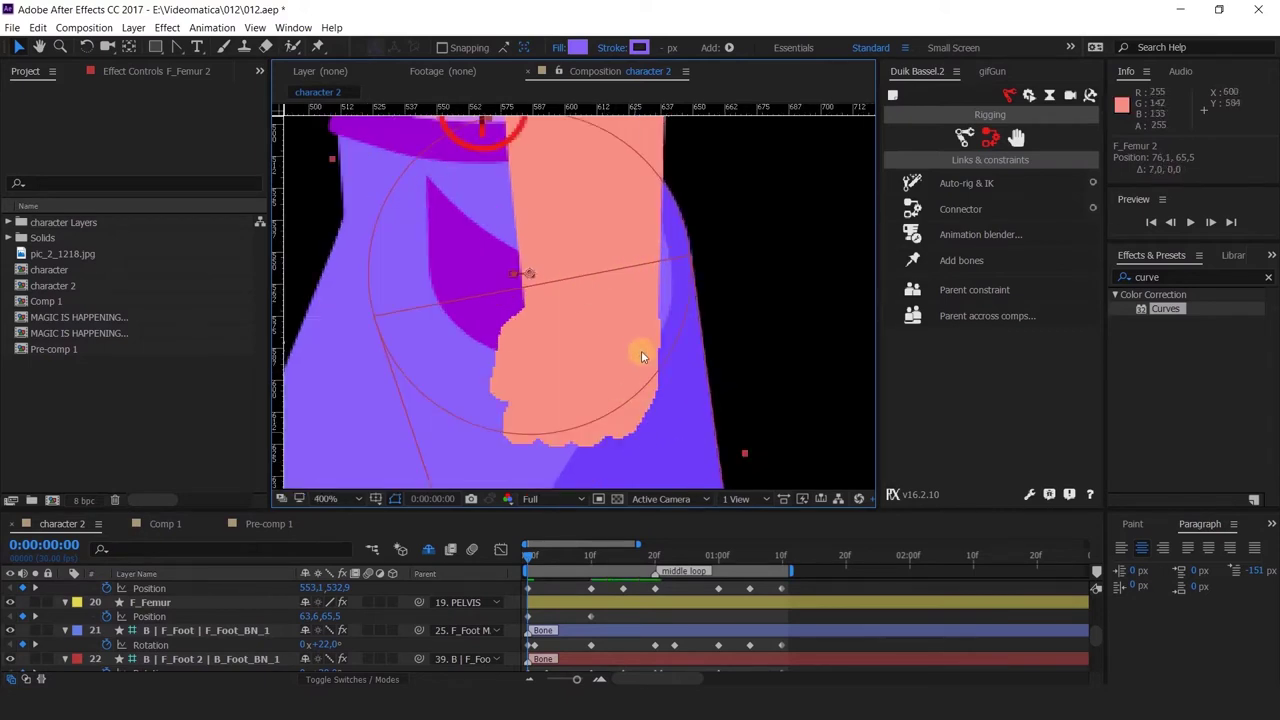
scroll(660, 390, down, 2)
scroll(675, 450, down, 2)
Set the current time to frame 20 and copy F_Femur 2's position keyframe from frame 0.
click(655, 556)
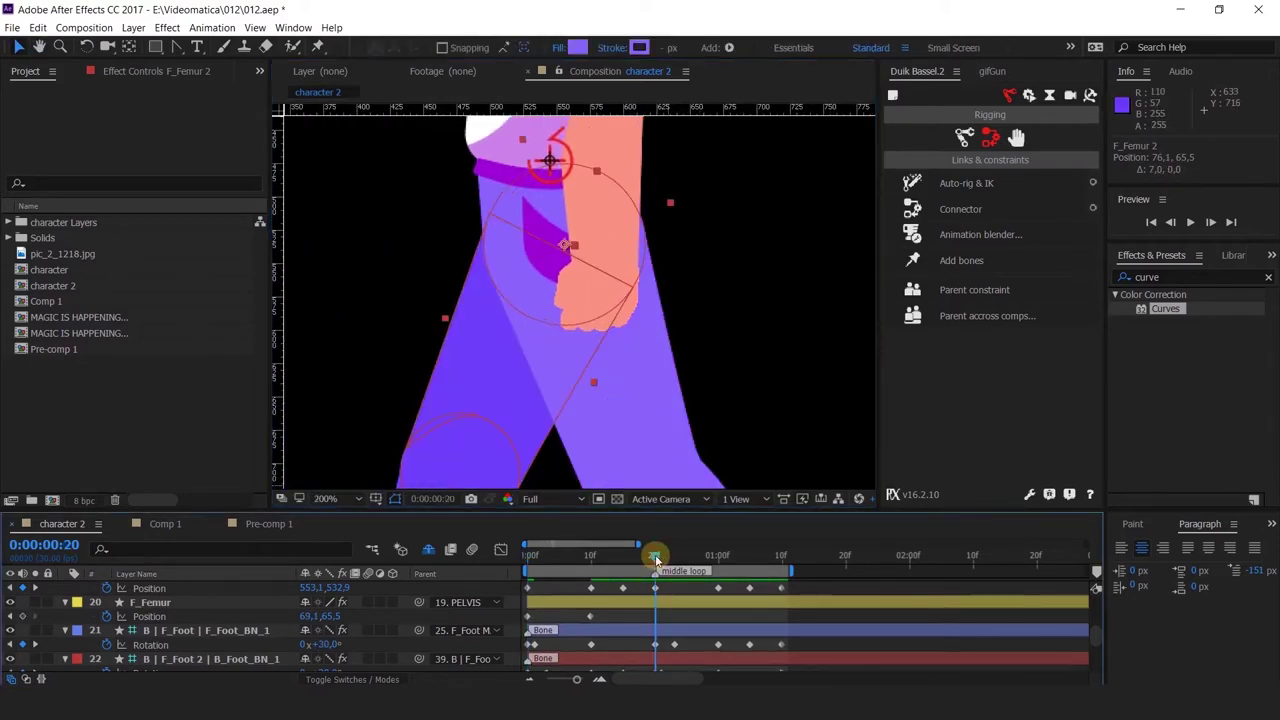
scroll(690, 415, down, 2)
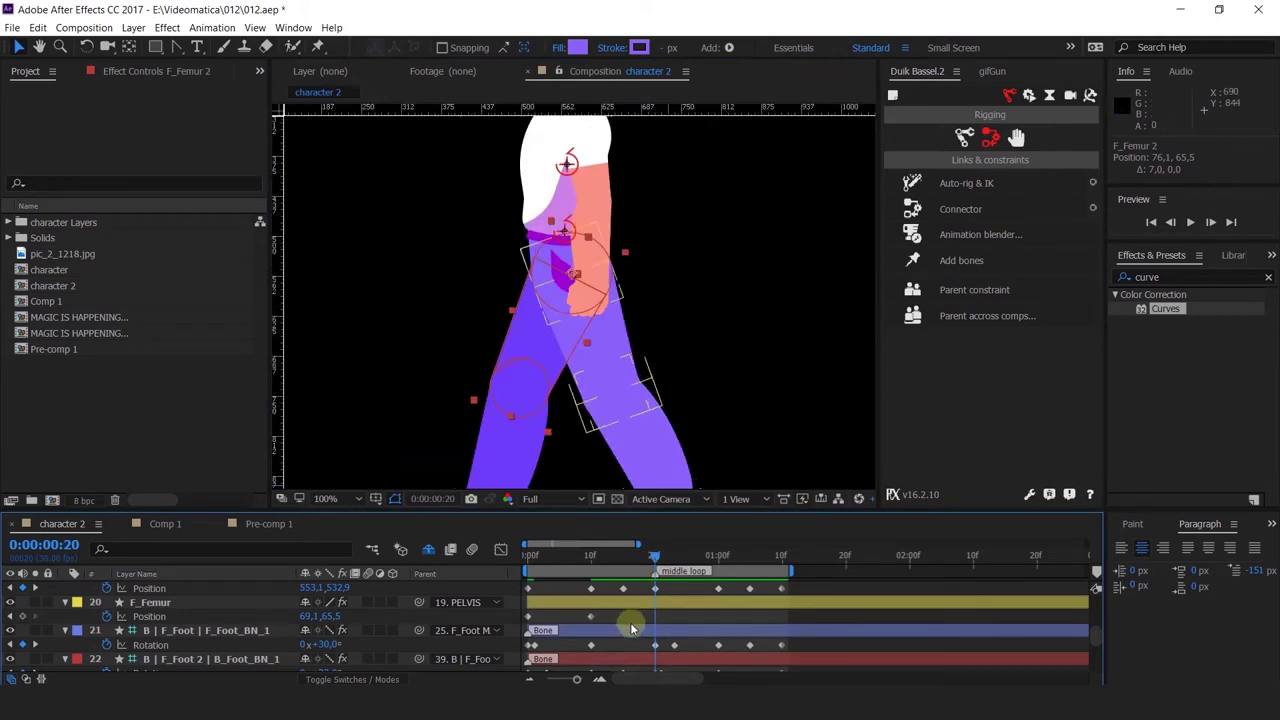
scroll(630, 622, down, 8)
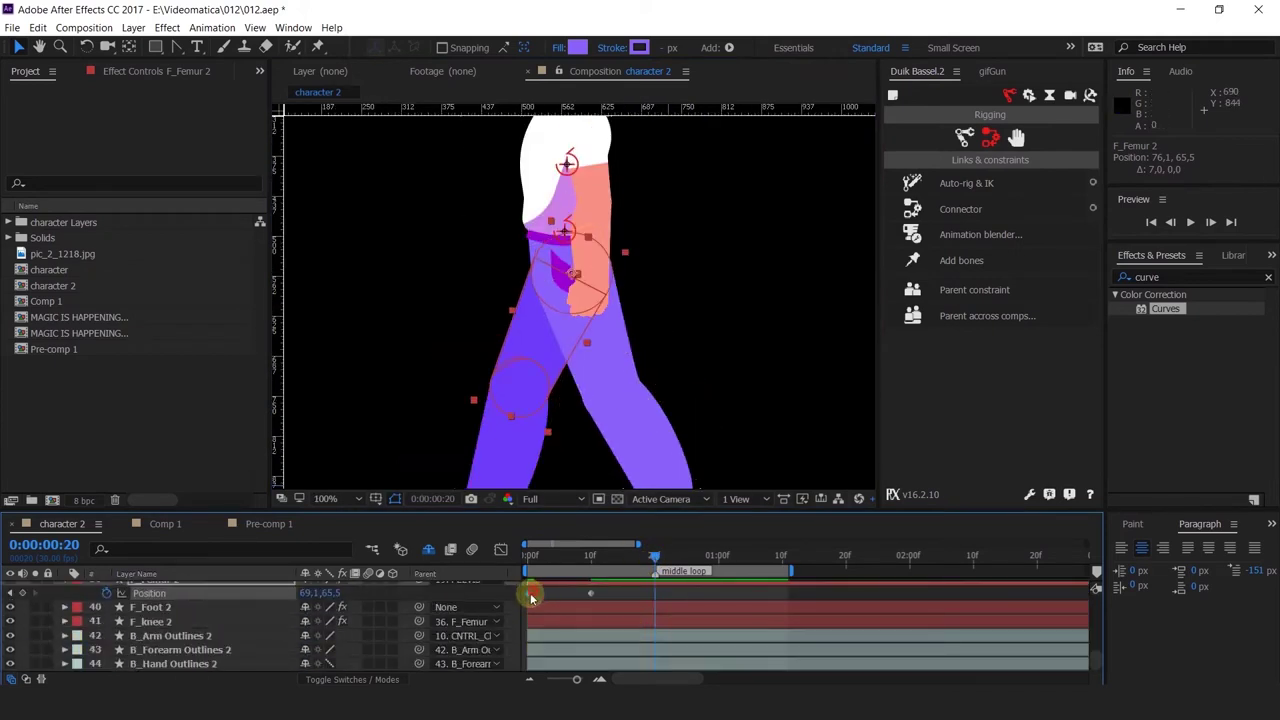
key(ctrl+c)
scroll(633, 622, up, 8)
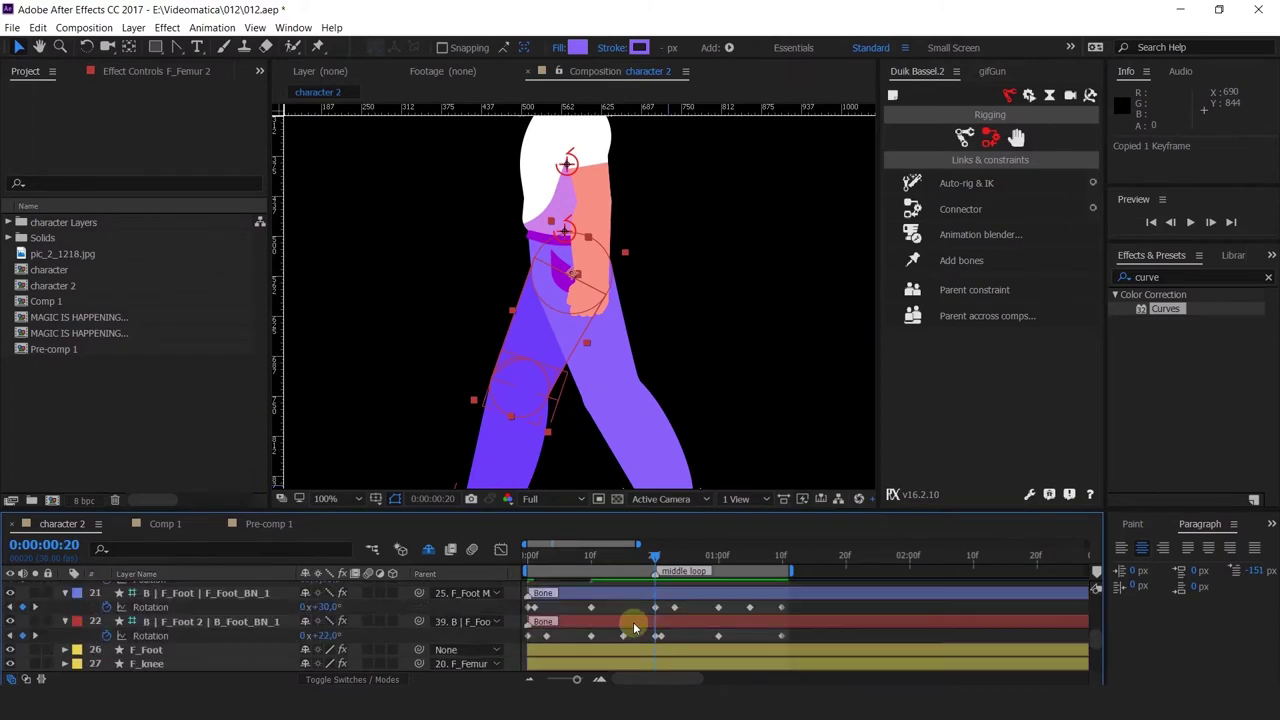
scroll(603, 648, up, 4)
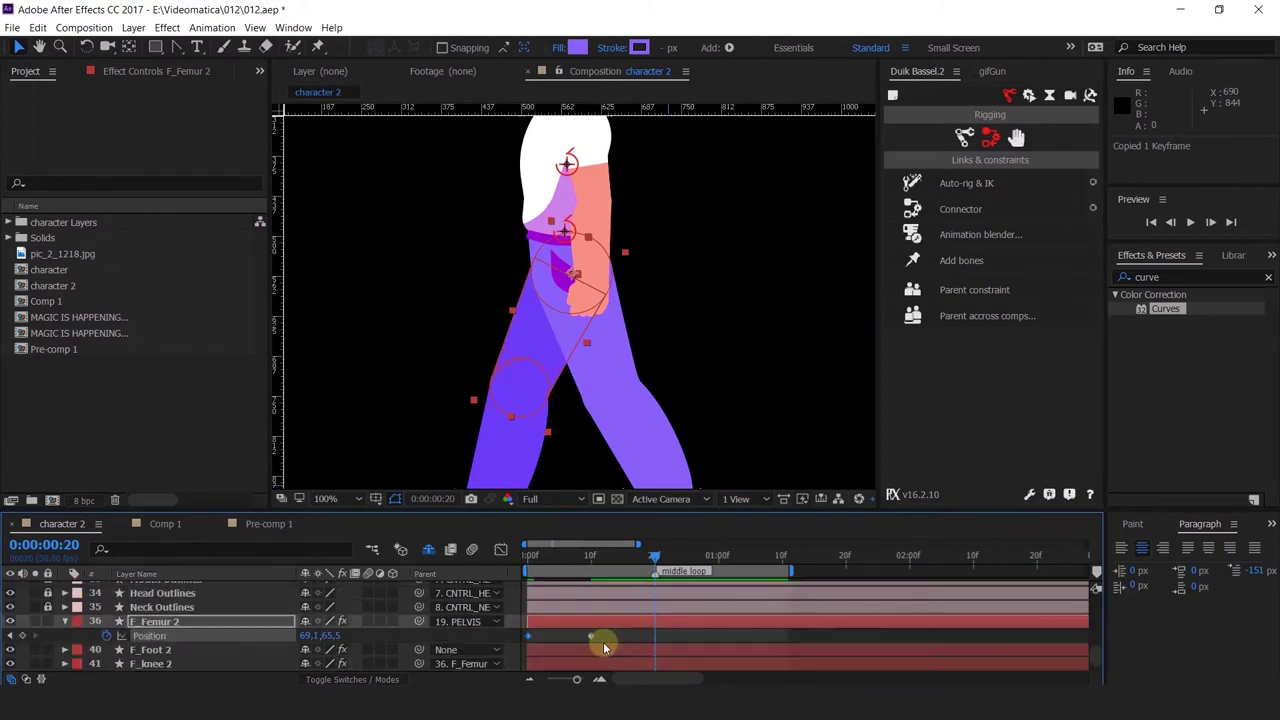
Give F_Femur a light pink label colour and paste the copied position keyframe onto it at frame 20.
click(604, 649)
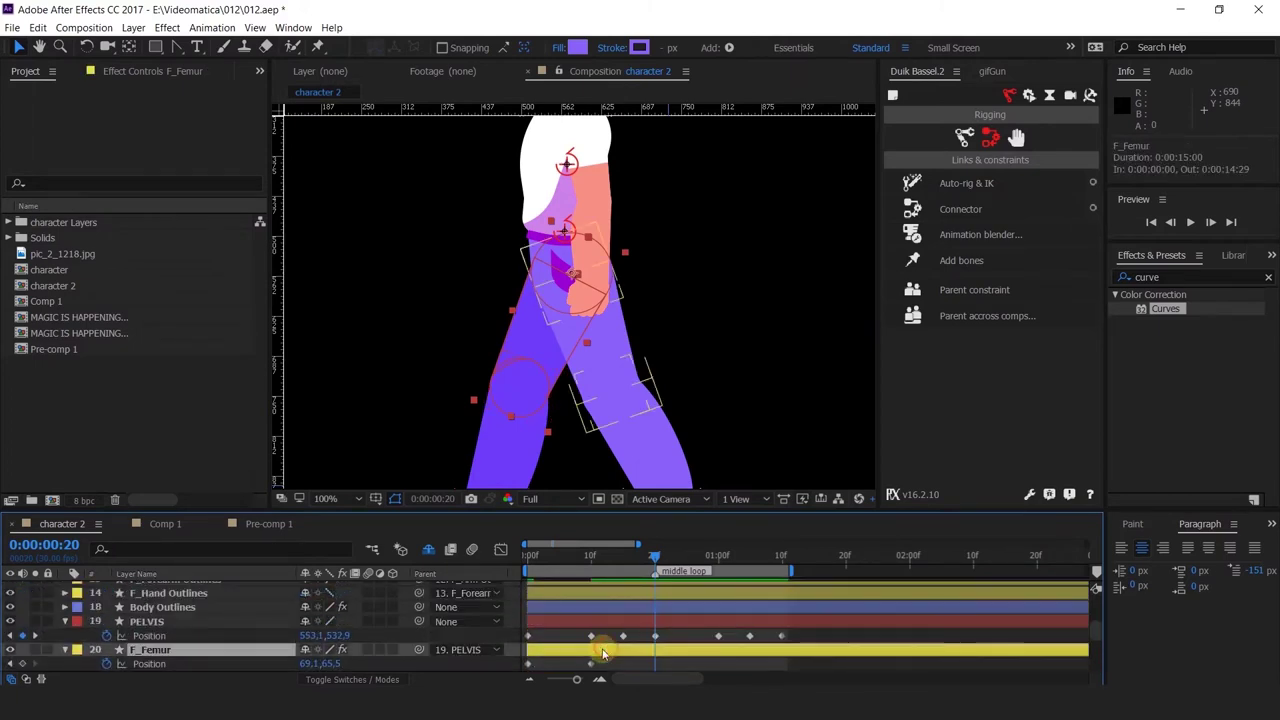
click(77, 649)
click(115, 455)
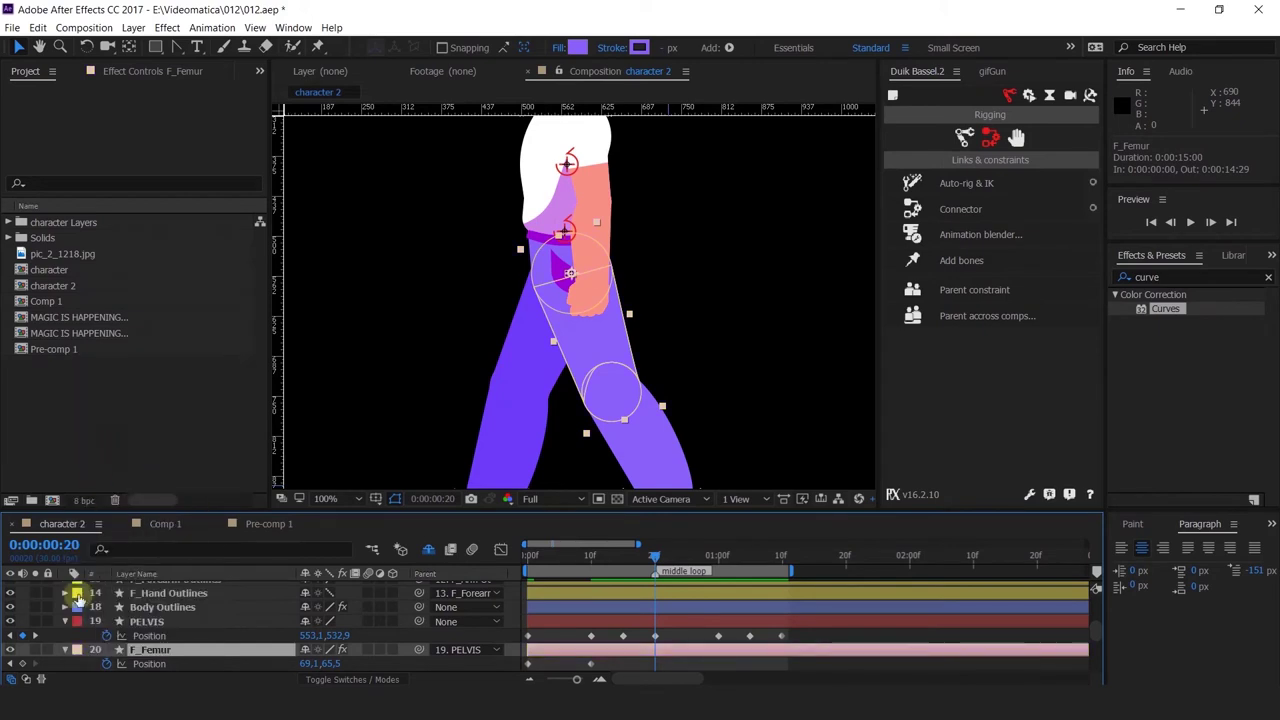
key(ctrl+v)
scroll(570, 624, down, 3)
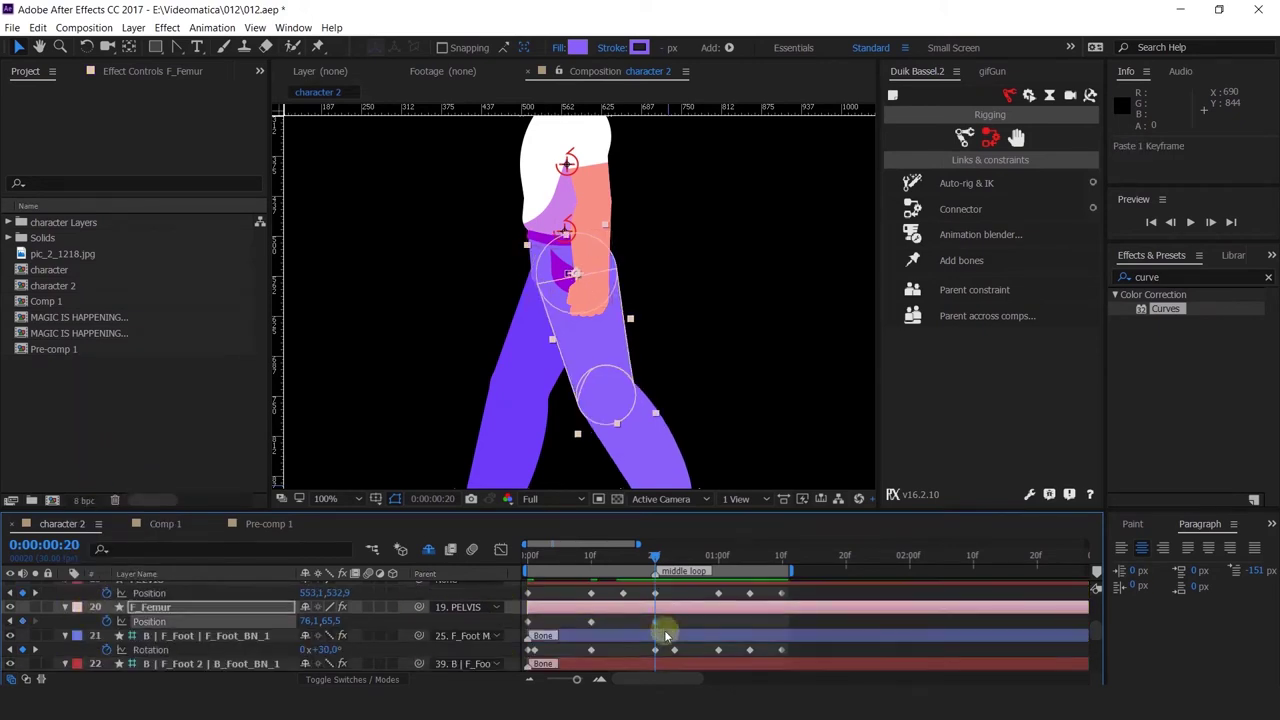
Copy F_Femur's frame 0 position keyframe and paste it onto F_Femur 2 at frame 20.
drag(564, 627, 518, 617)
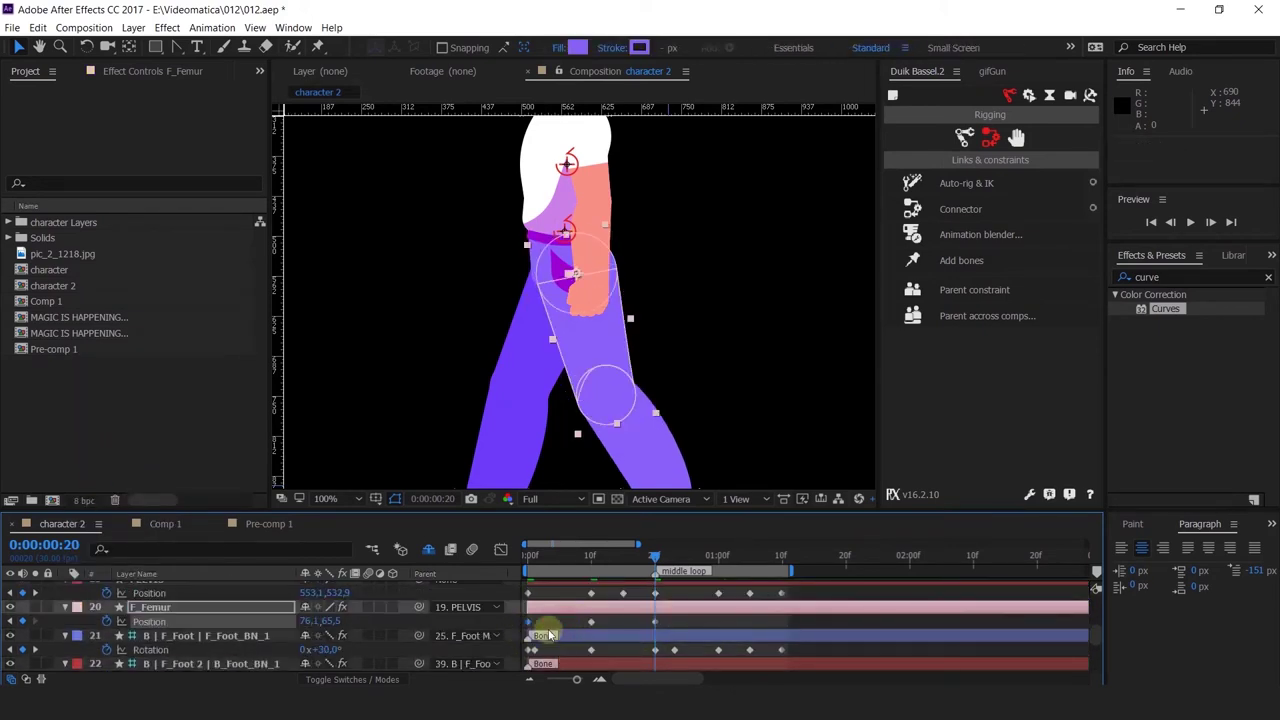
key(ctrl+c)
scroll(666, 649, down, 8)
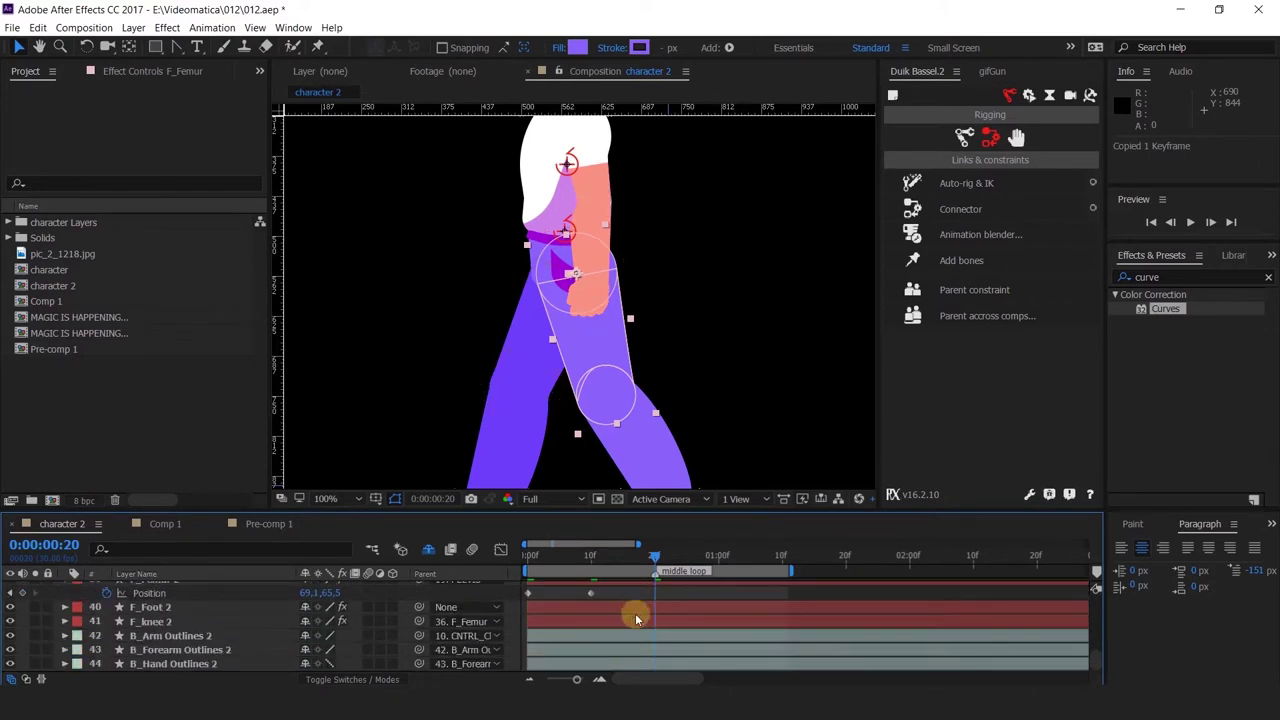
scroll(634, 610, up, 2)
click(634, 621)
key(ctrl+v)
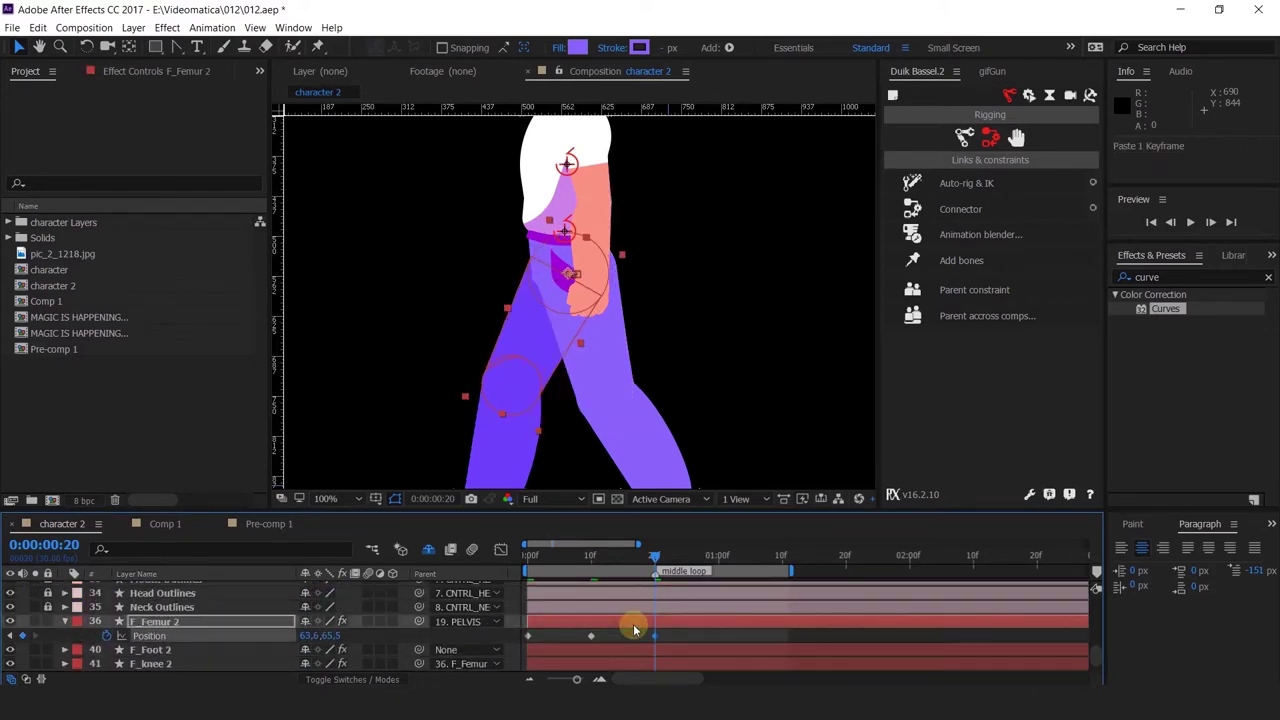
Copy F_Femur 2's frame 10 position keyframe and paste it onto the same layer at 0:00:01:00.
scroll(634, 630, up, 2)
click(720, 566)
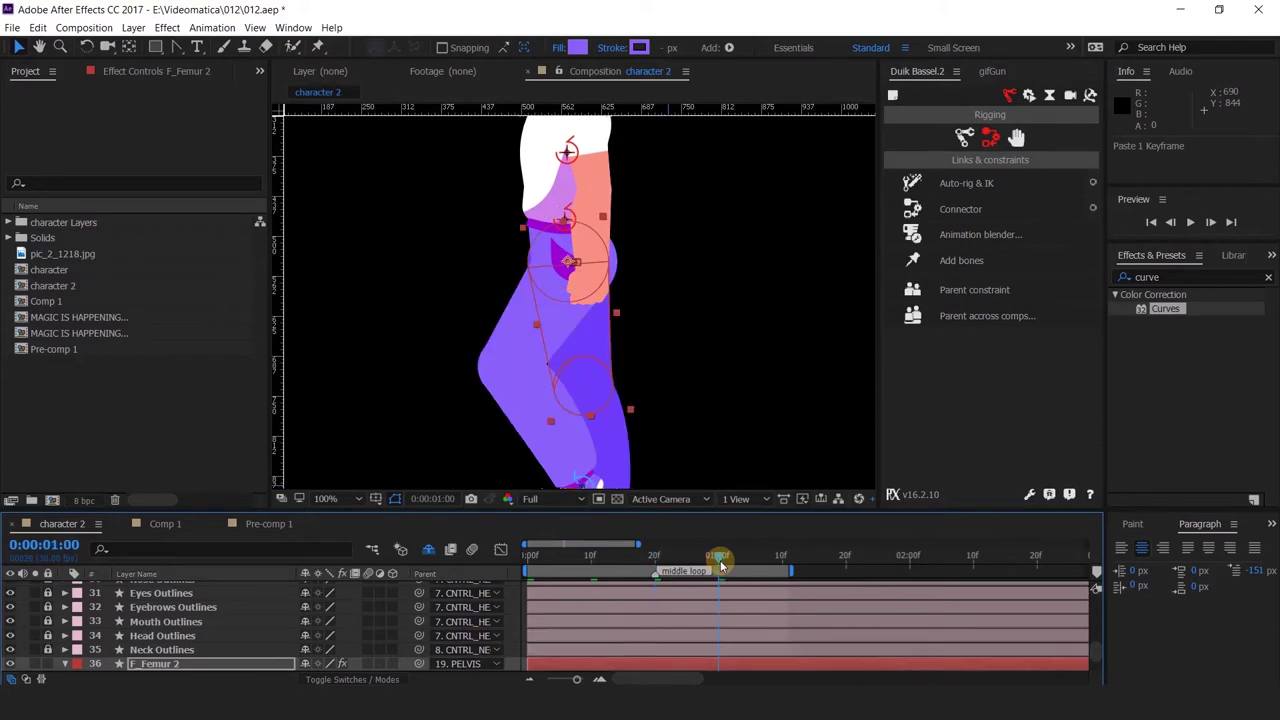
scroll(648, 615, down, 2)
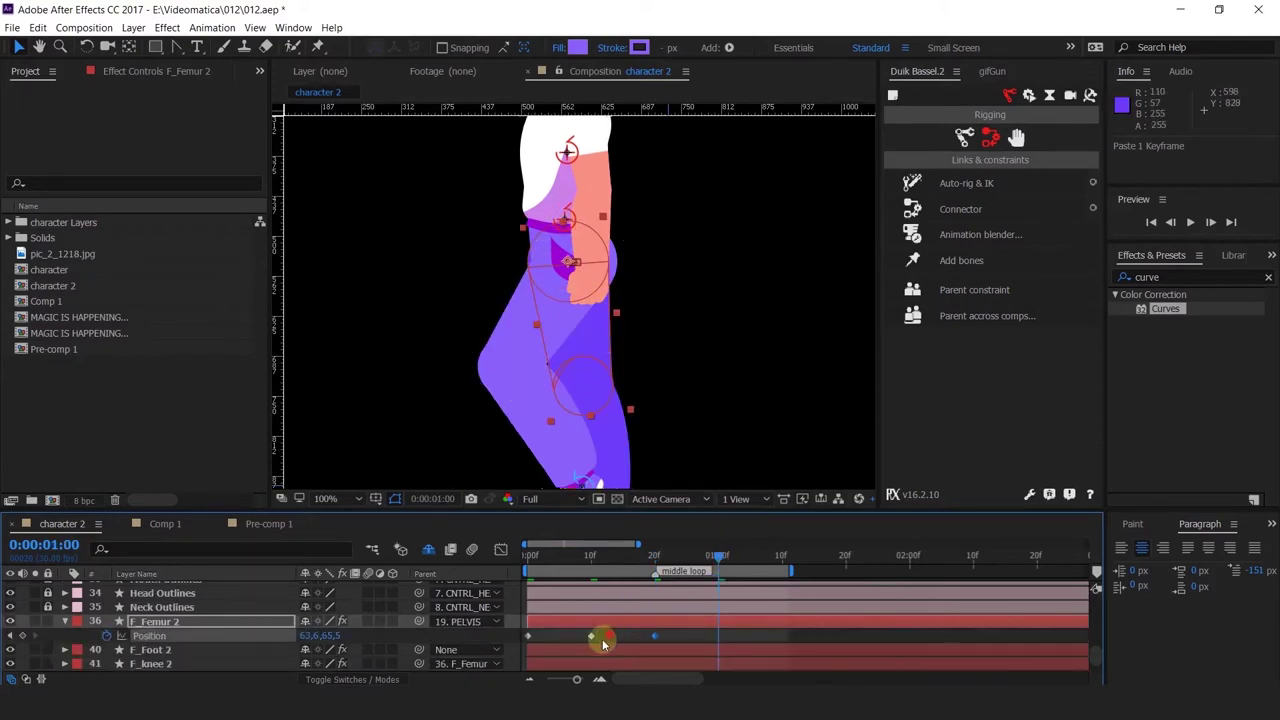
drag(609, 631, 577, 654)
key(ctrl+c)
key(ctrl+v)
Copy F_Femur's frame 10 position keyframe and paste it onto the same layer at 0:00:01:00.
scroll(664, 656, up, 4)
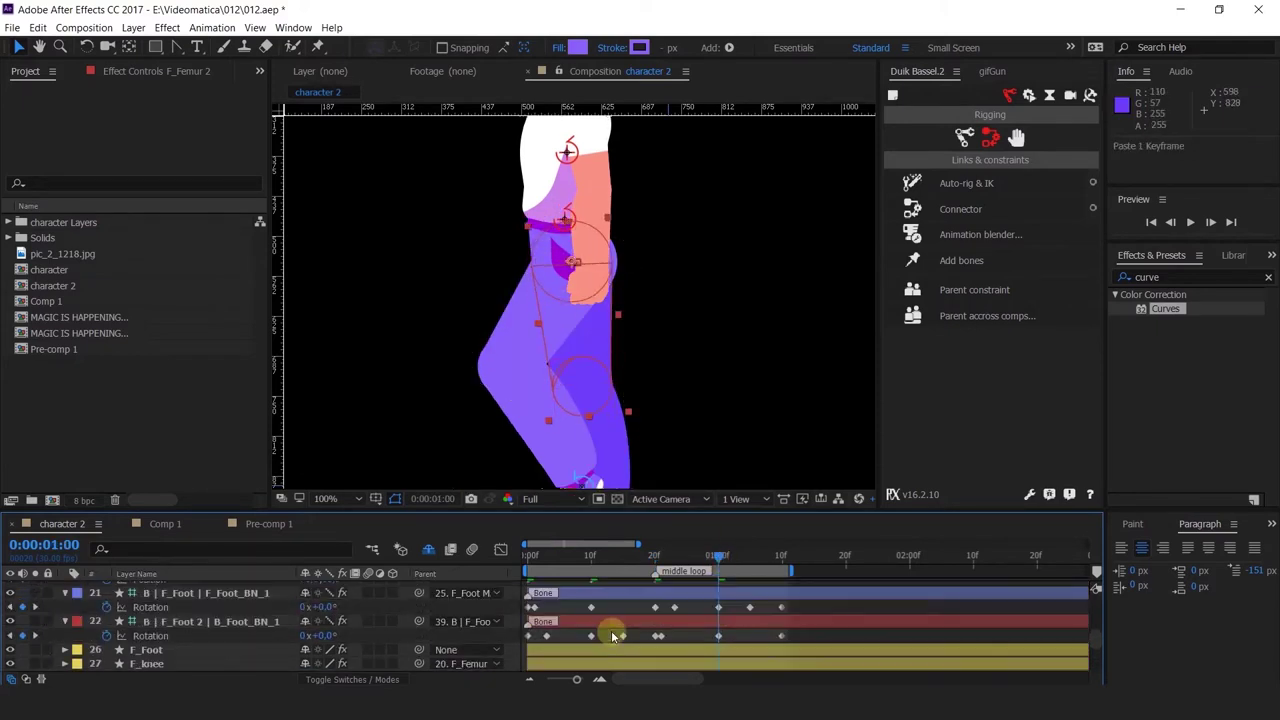
scroll(608, 646, up, 3)
scroll(609, 658, up, 2)
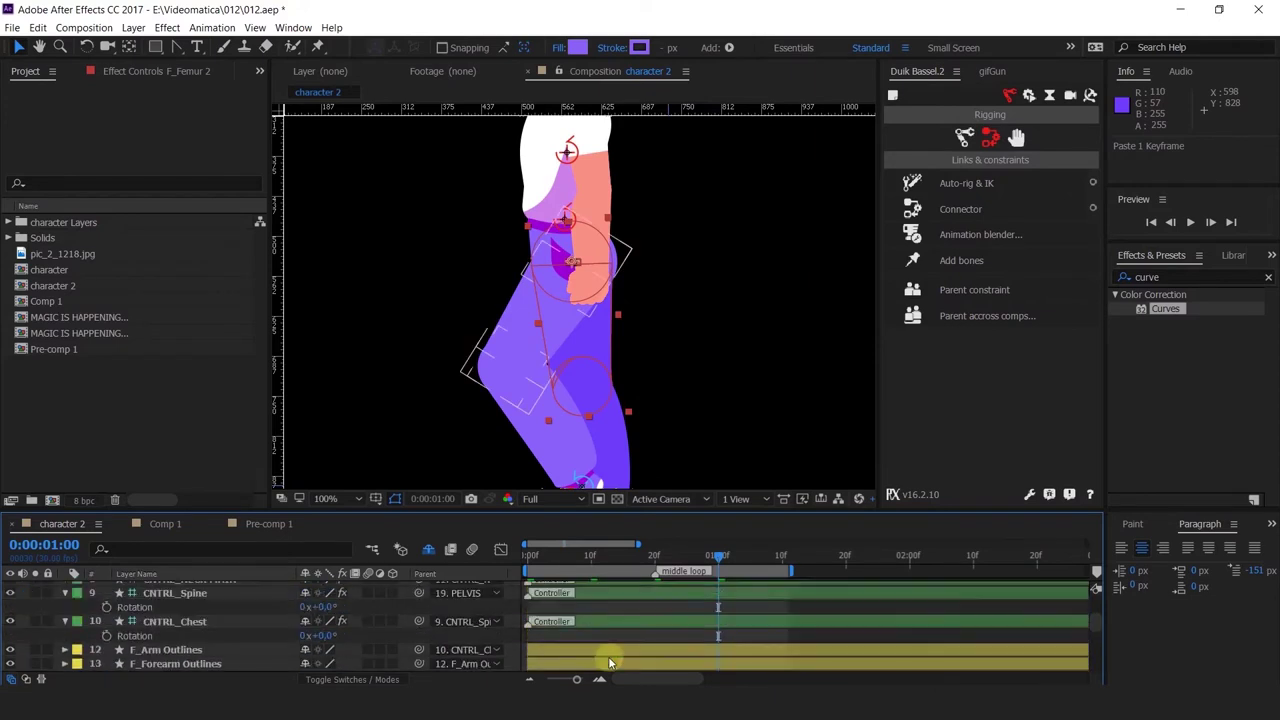
scroll(609, 658, down, 3)
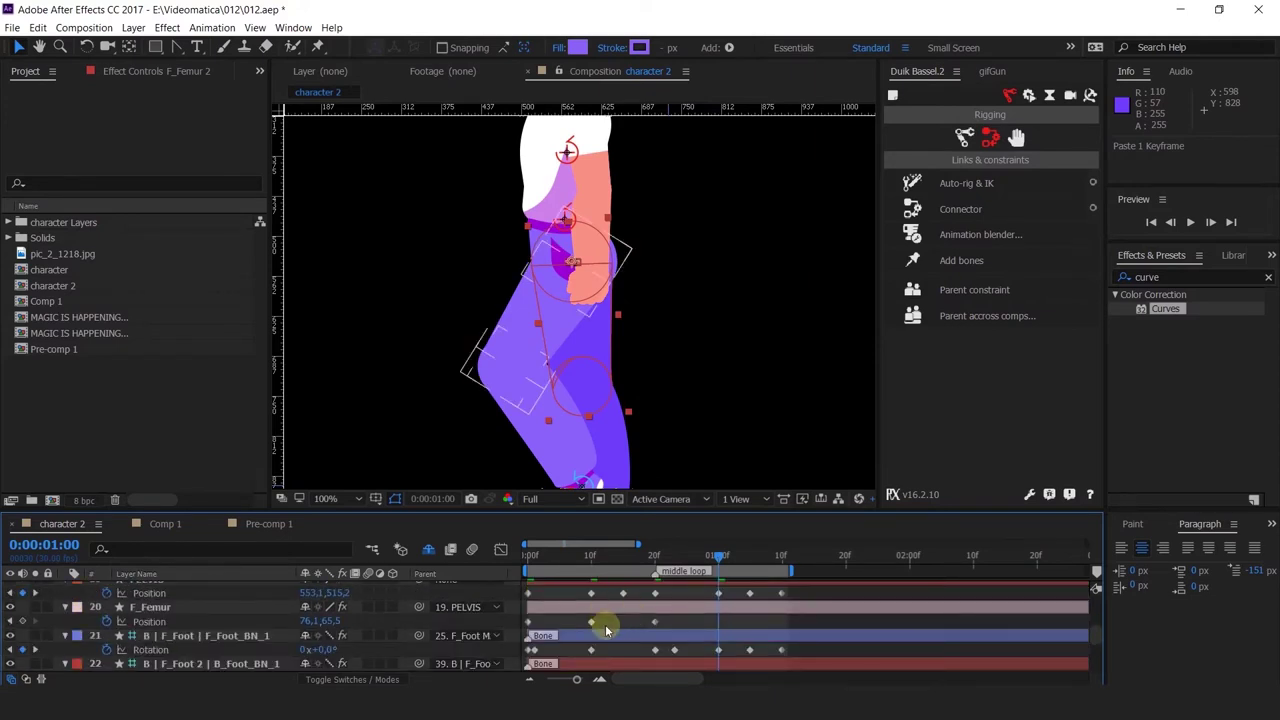
drag(606, 627, 562, 620)
key(ctrl+c)
key(ctrl+v)
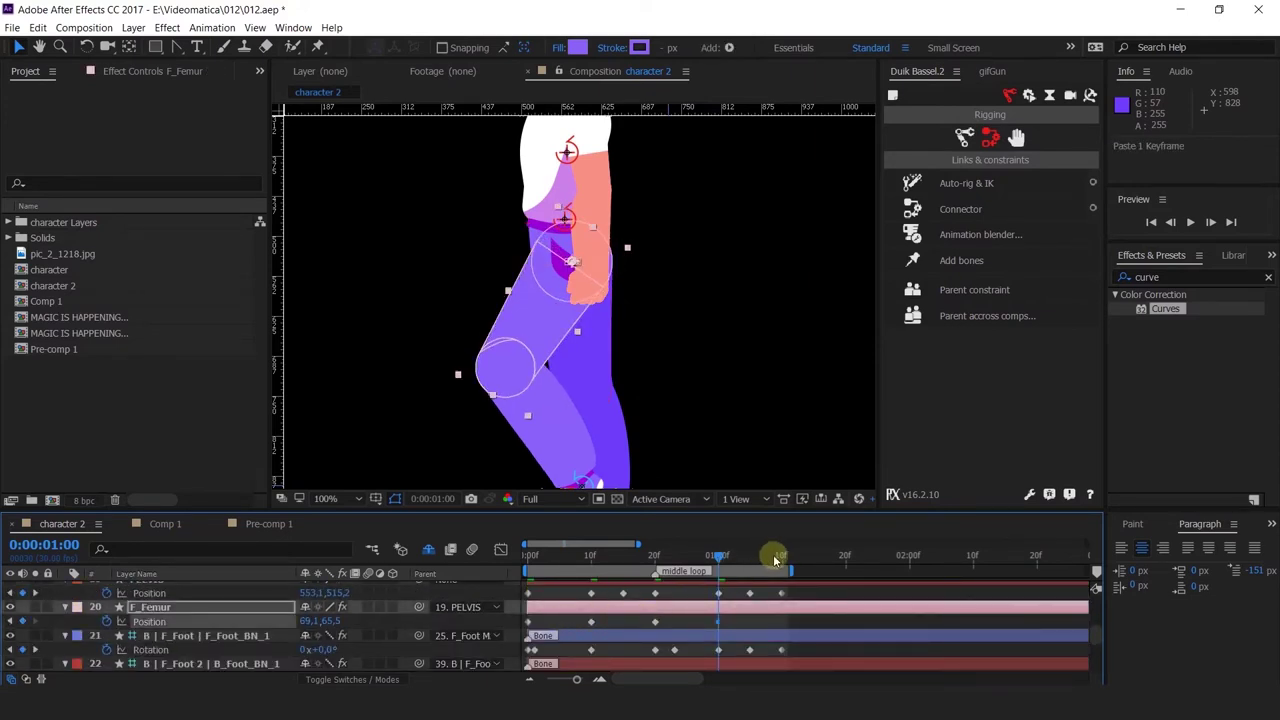
Duplicate the frame 0 position keyframes of F_Femur and F_Femur 2 onto their own layers at 0:00:01:10.
click(778, 557)
click(524, 622)
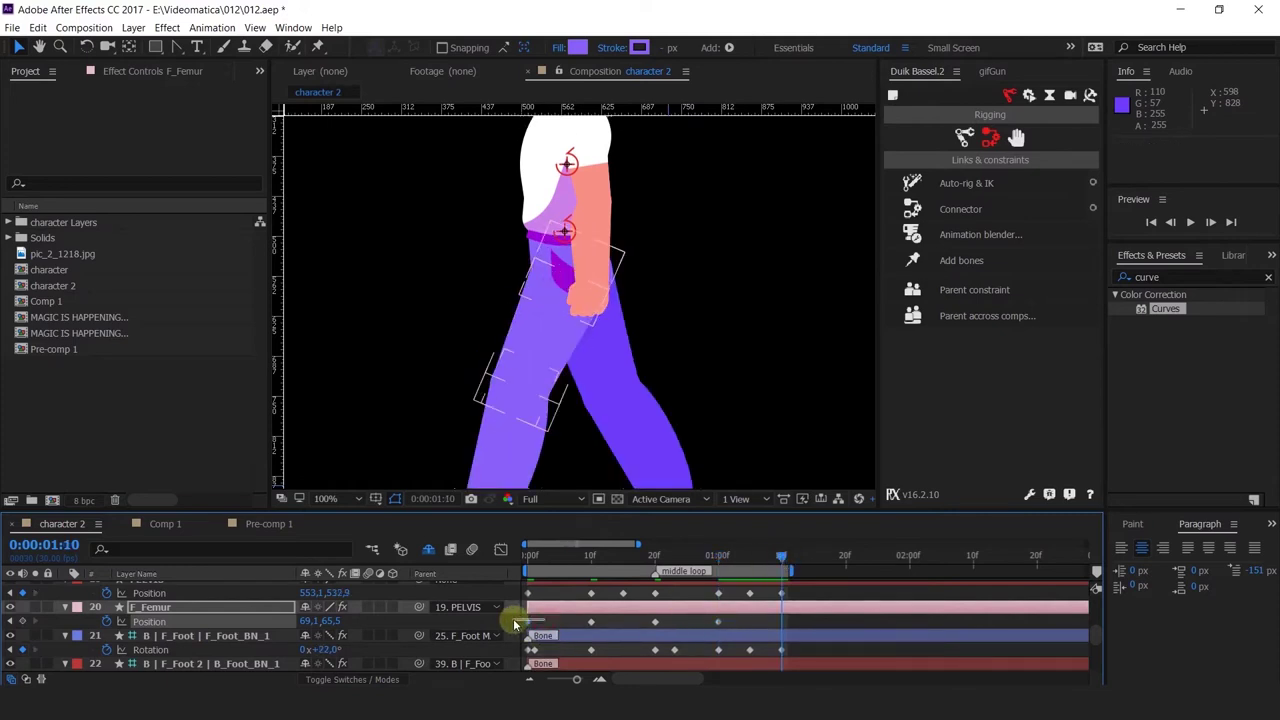
key(ctrl+v)
scroll(604, 628, down, 8)
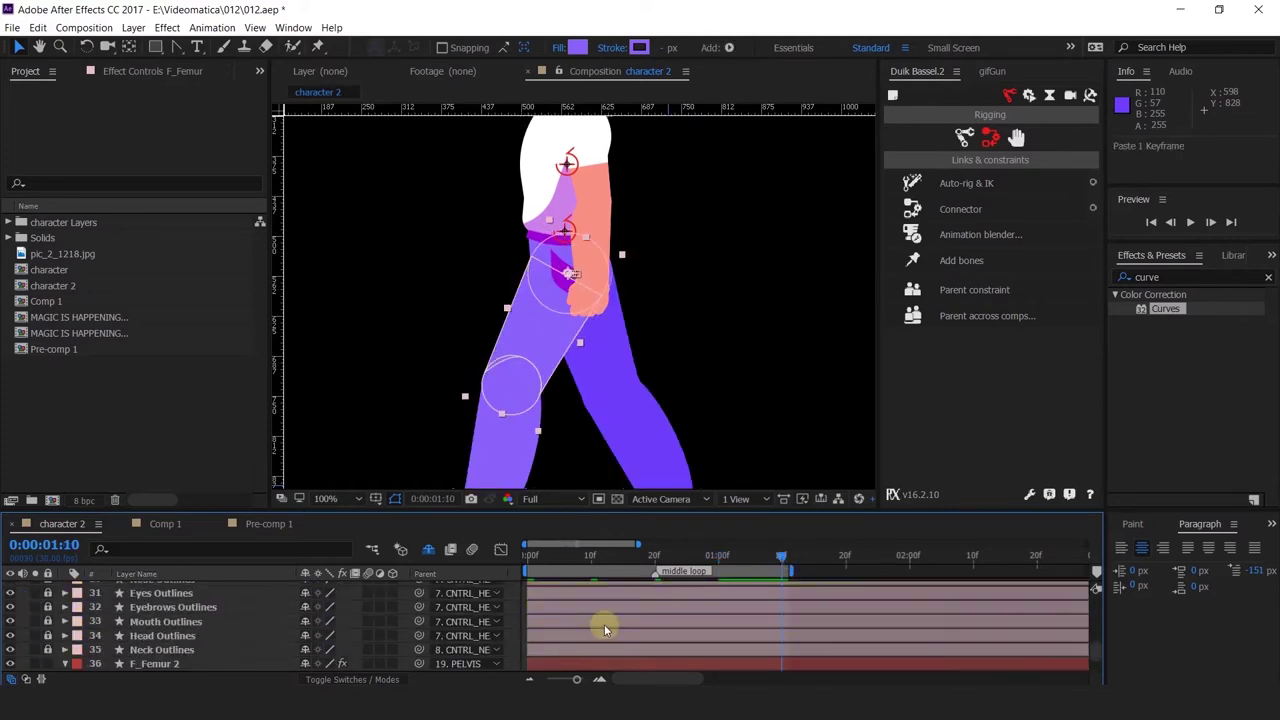
click(543, 594)
key(ctrl+v)
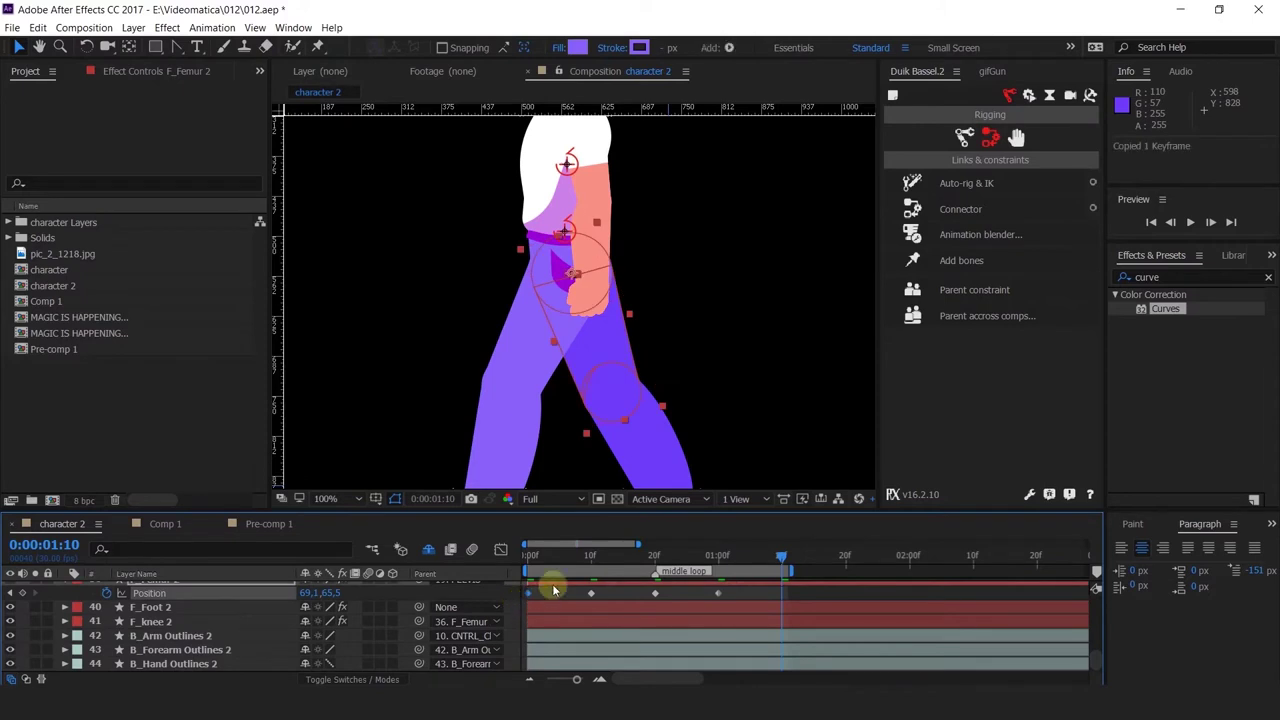
Inspect both femurs' position paths at the hip up close at frame 0, and preview the walk cycle.
click(530, 557)
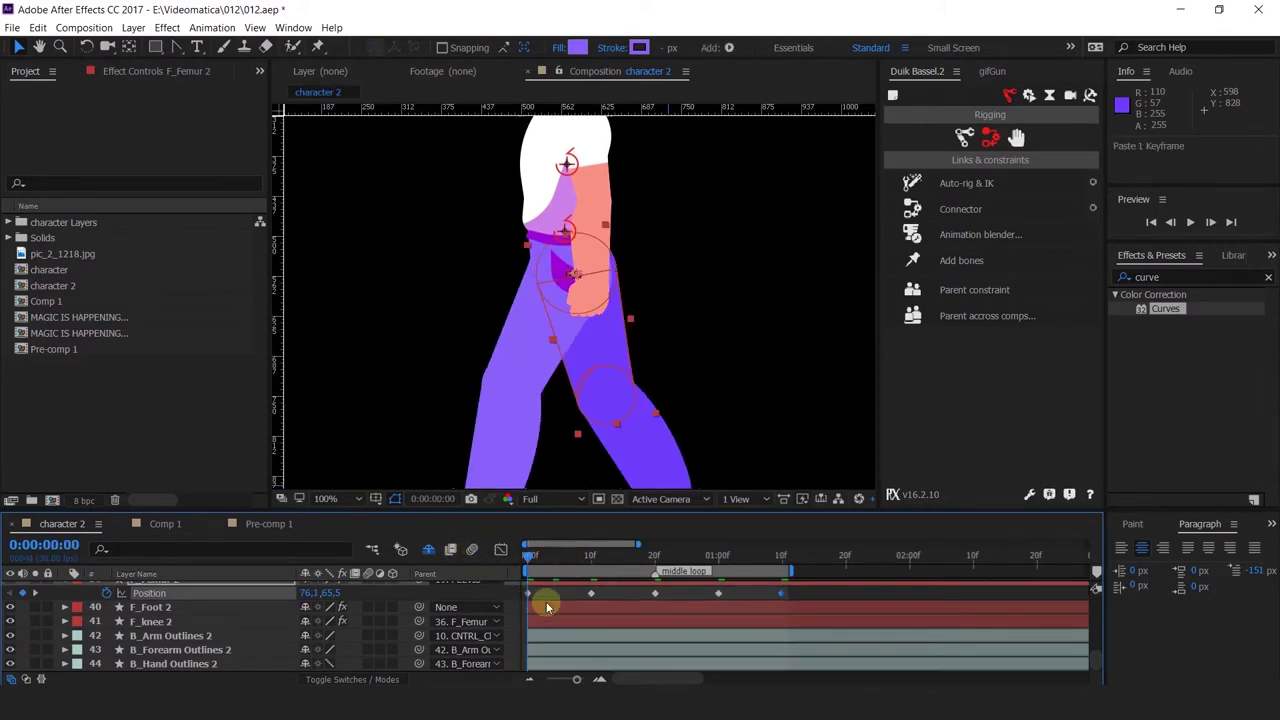
scroll(547, 608, up, 8)
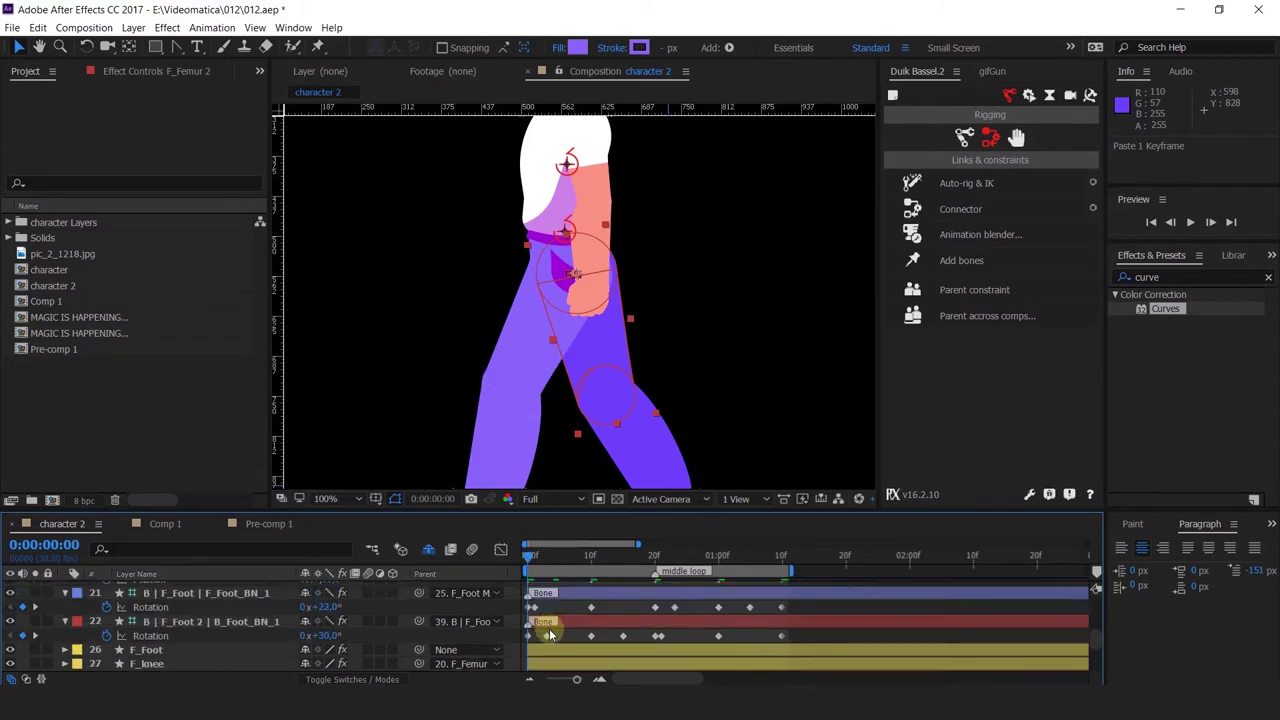
scroll(549, 628, up, 3)
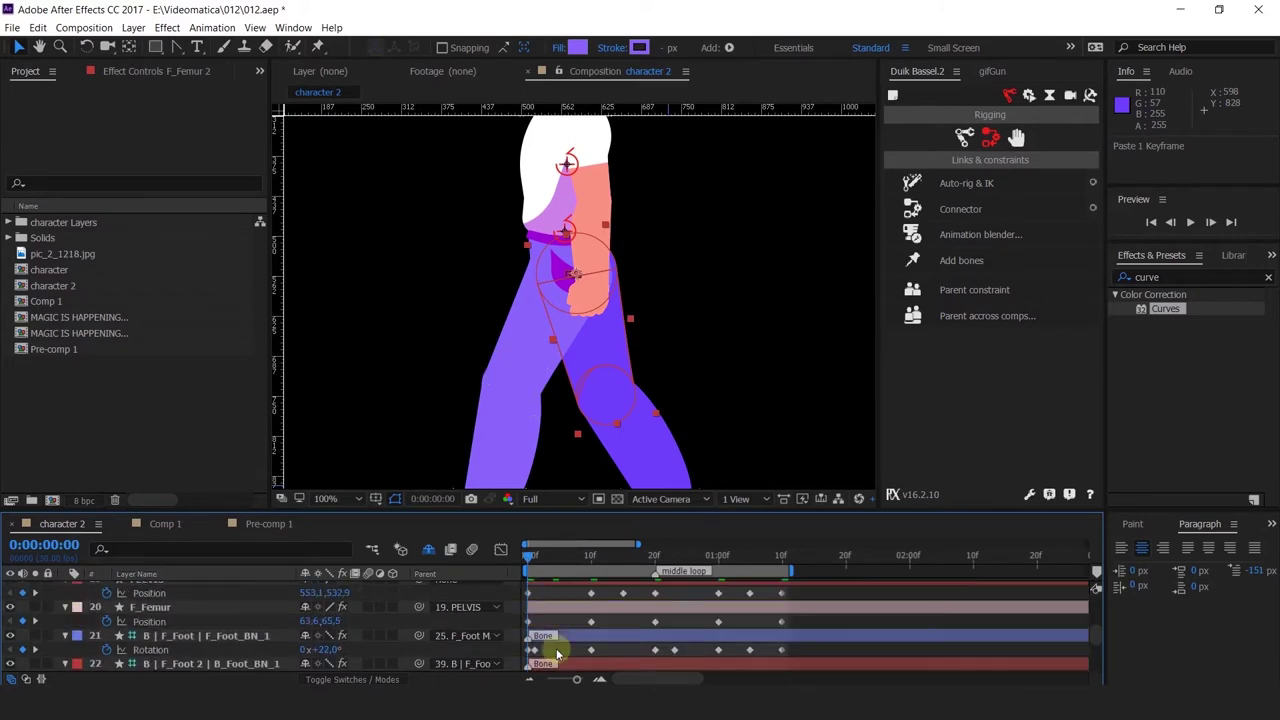
click(543, 607)
scroll(575, 290, up, 5)
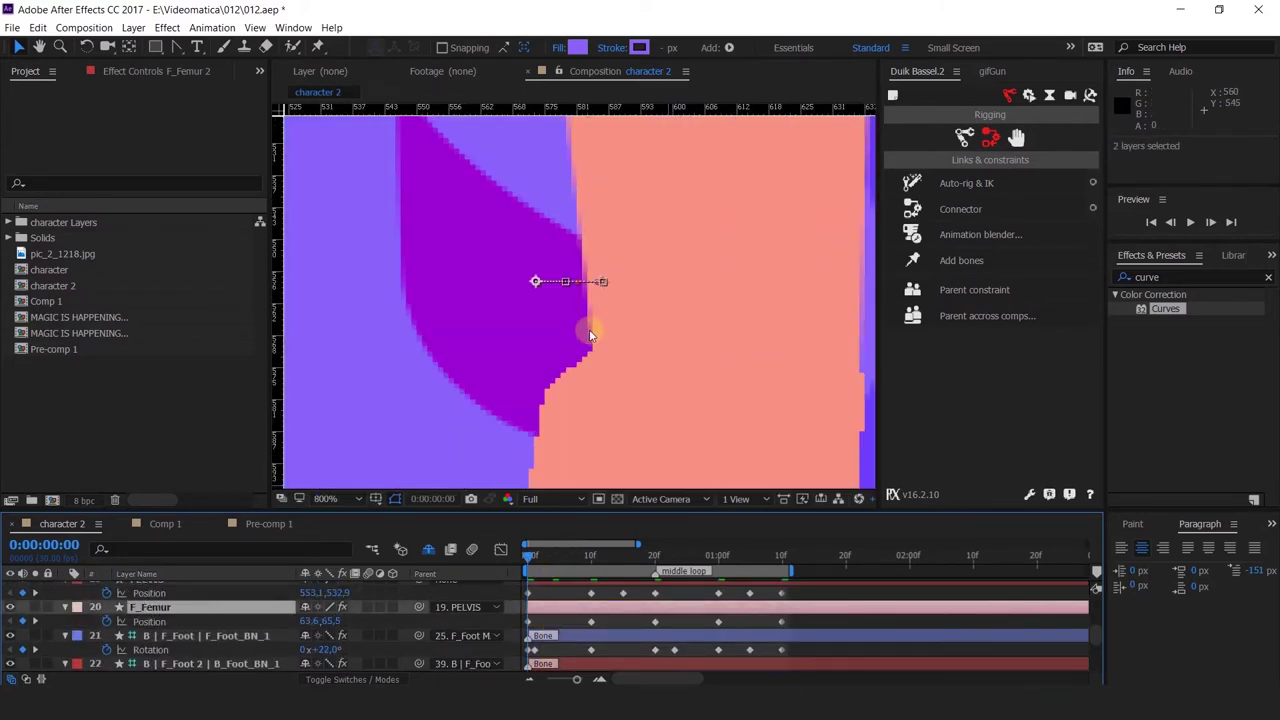
scroll(583, 297, down, 6)
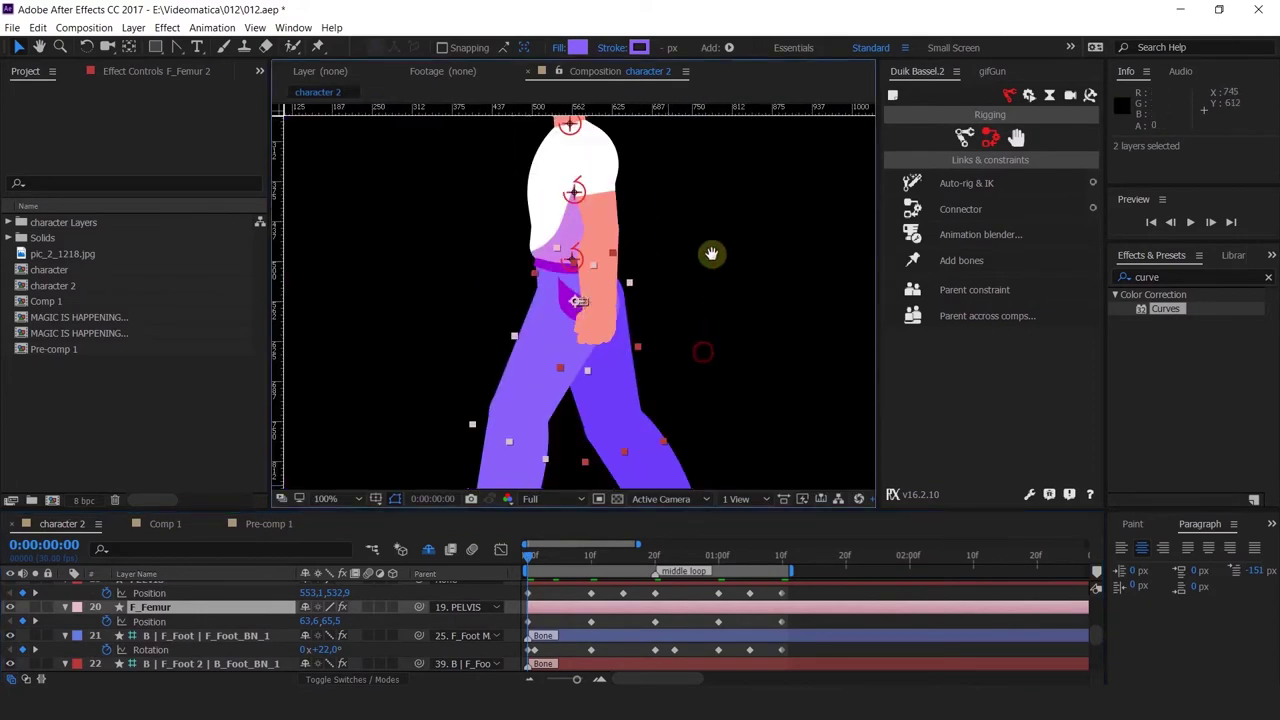
click(663, 591)
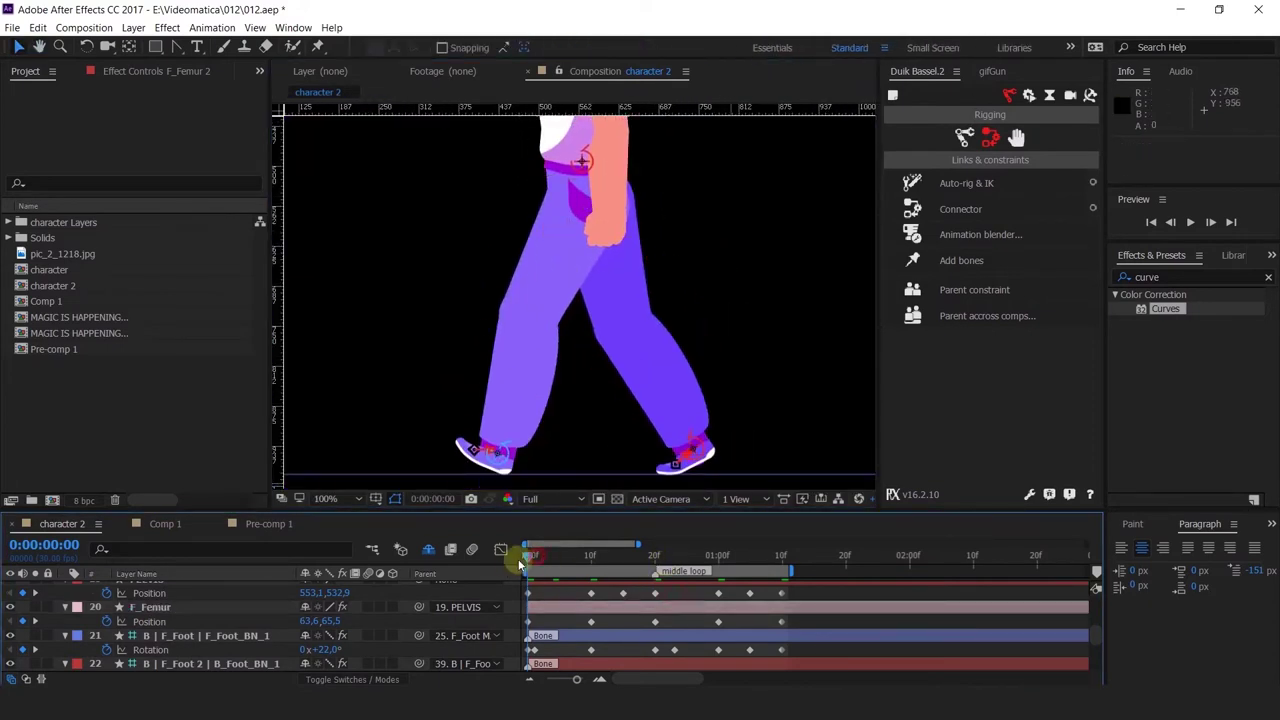
key(space)
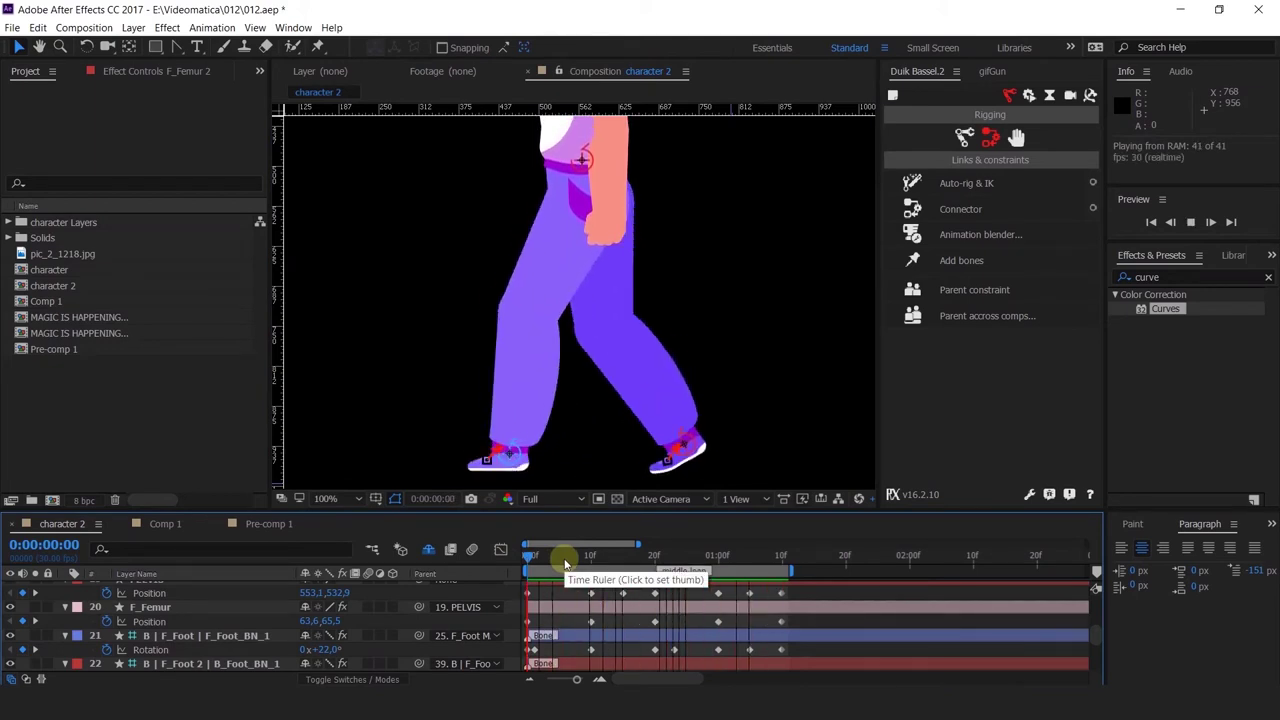
click(522, 562)
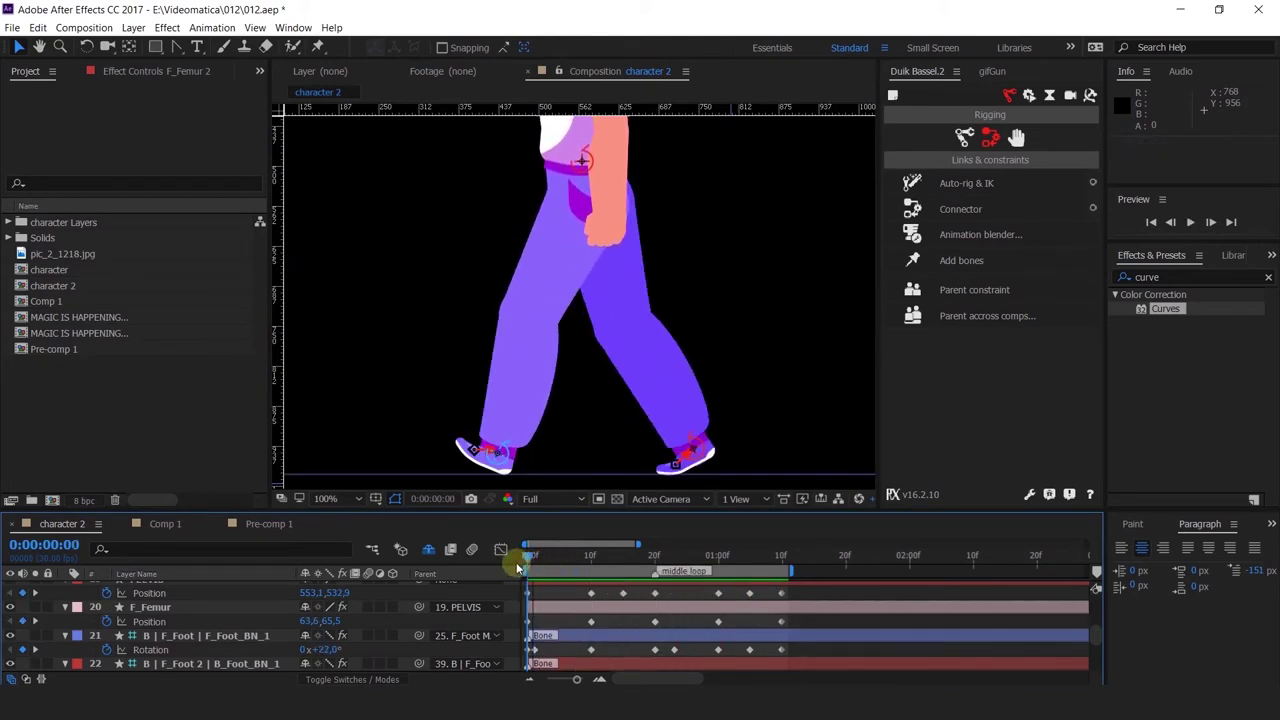
At frame 0, nudge the C_FOOT BACK controller backward to position 411.3, 911.0.
click(490, 460)
scroll(242, 620, up, 10)
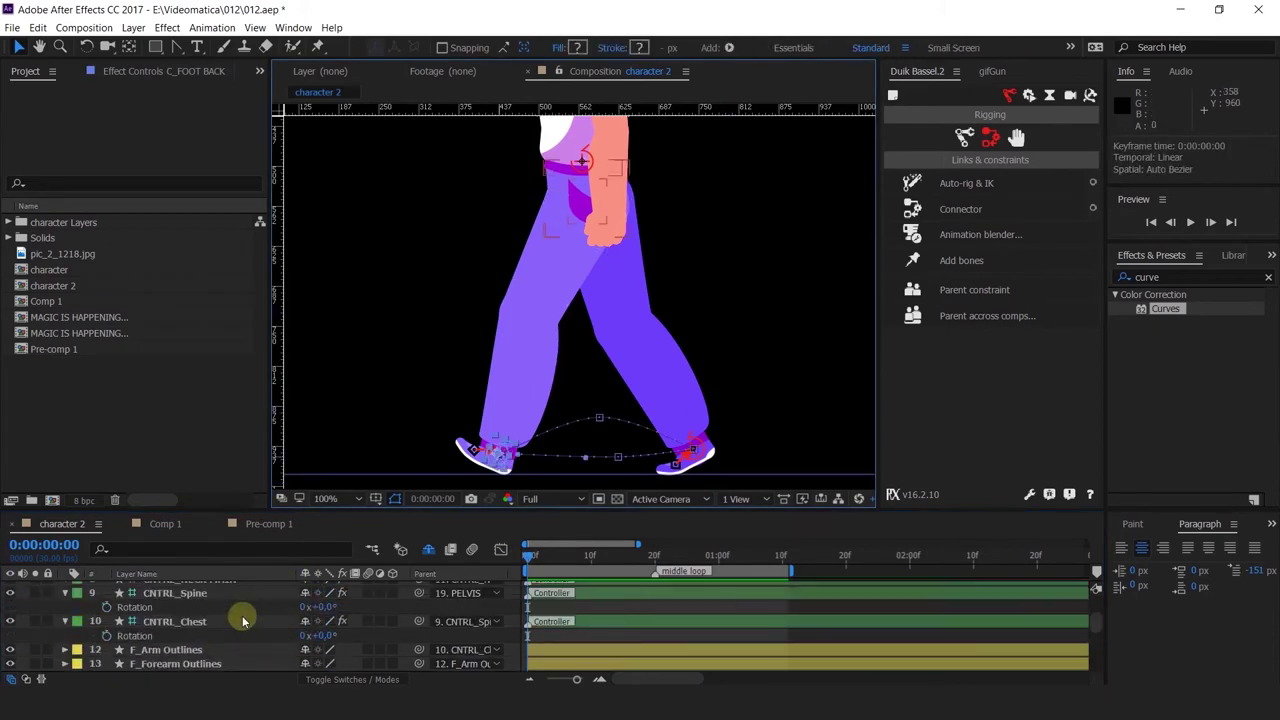
scroll(242, 620, up, 5)
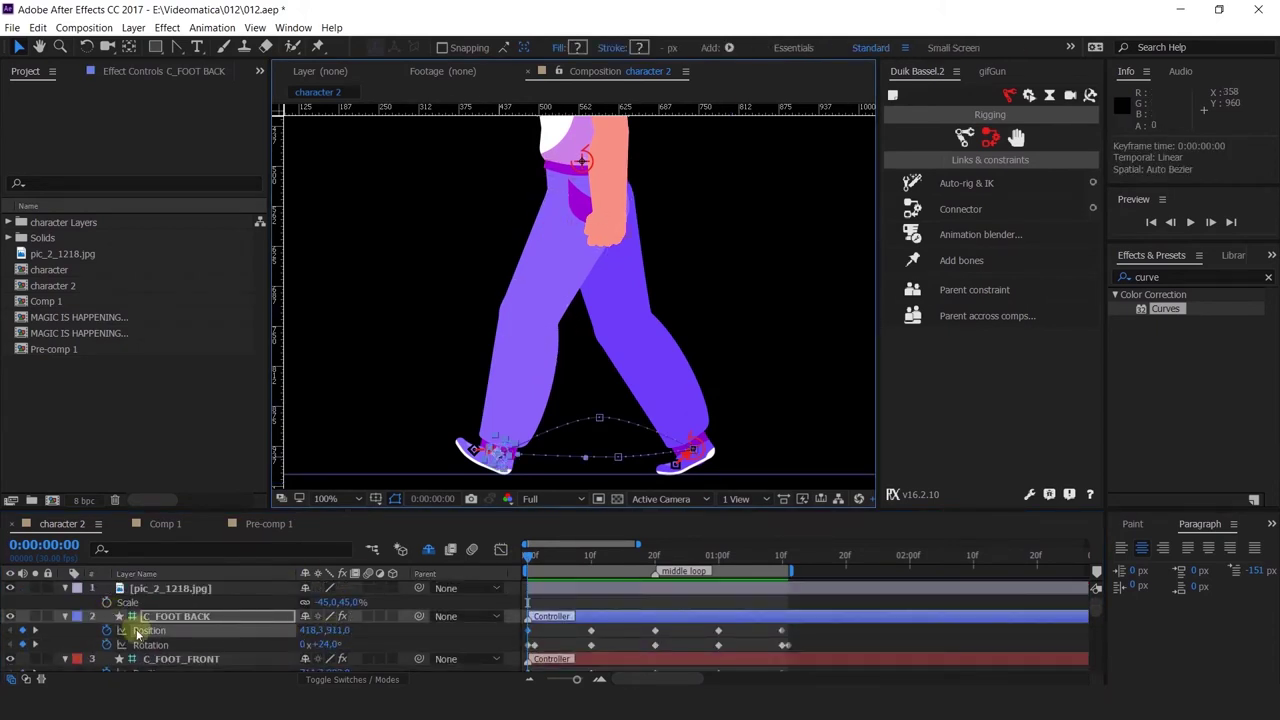
scroll(551, 444, up, 1)
scroll(551, 445, down, 1)
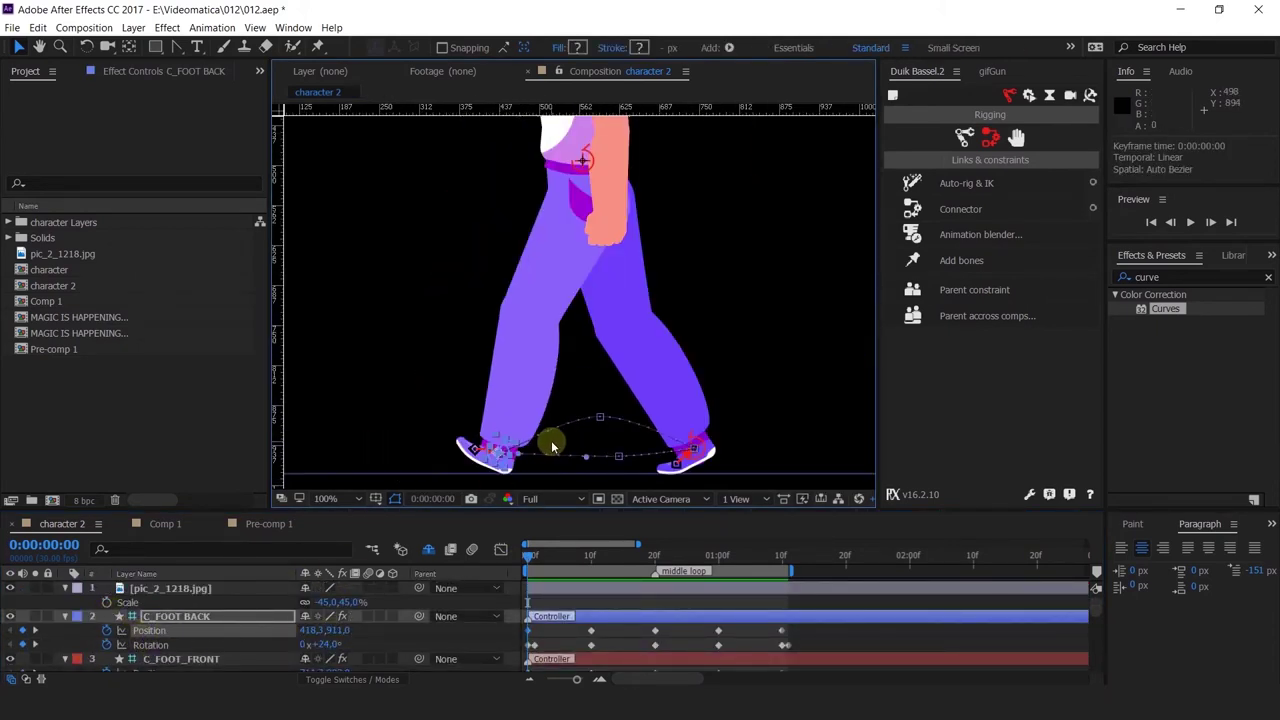
key(Left)
key(Left)
key(Left)
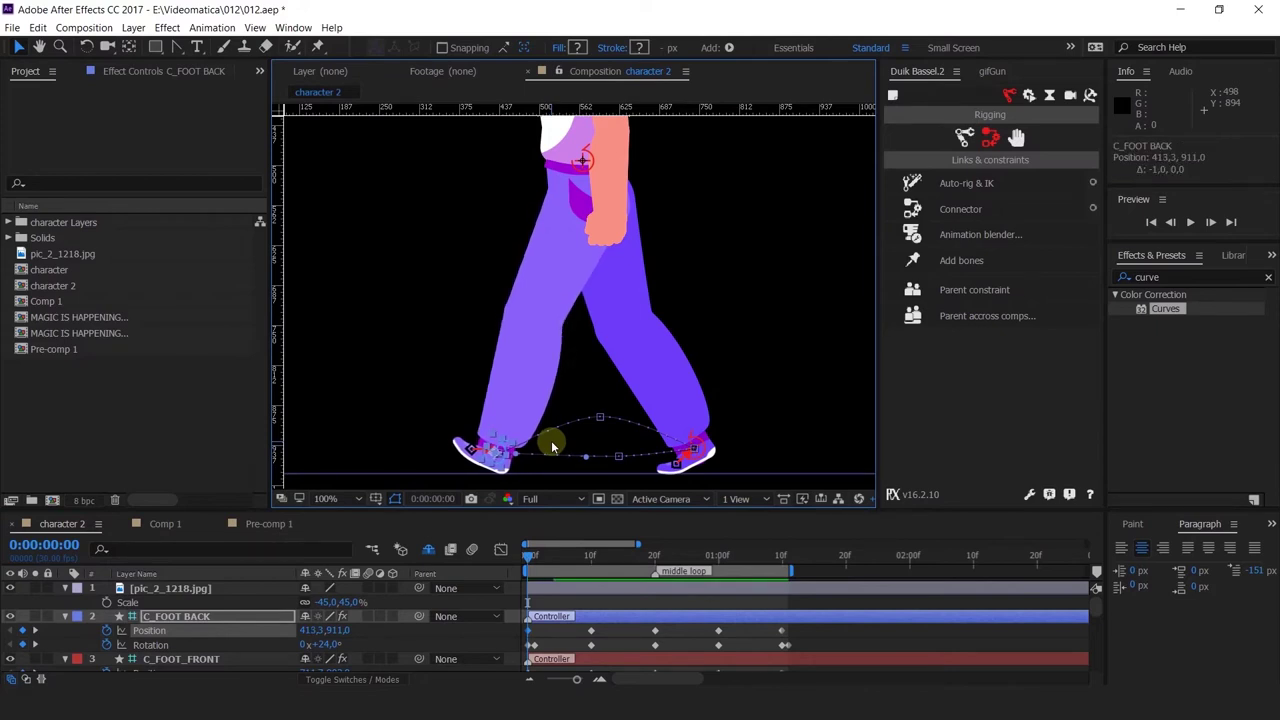
key(Left)
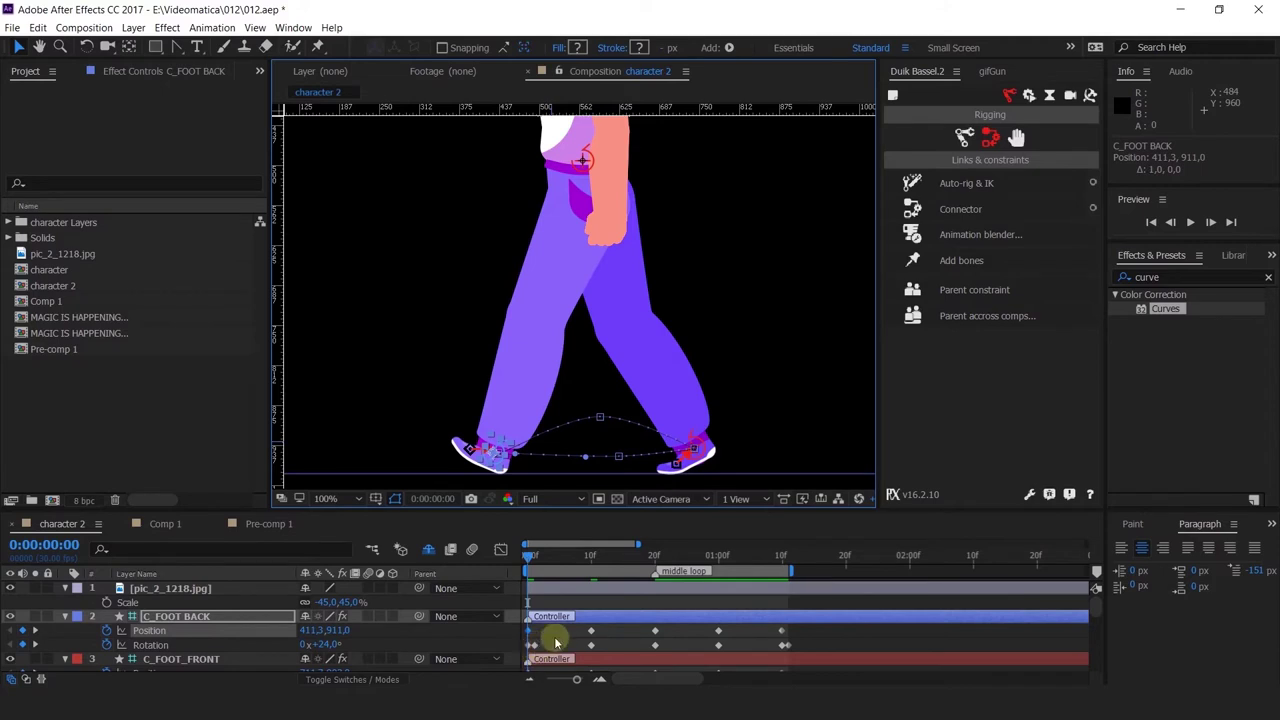
Copy C_FOOT BACK's frame 0 position keyframe and paste it onto C_FOOT_FRONT at frame 20.
click(652, 557)
scroll(661, 615, down, 1)
click(661, 615)
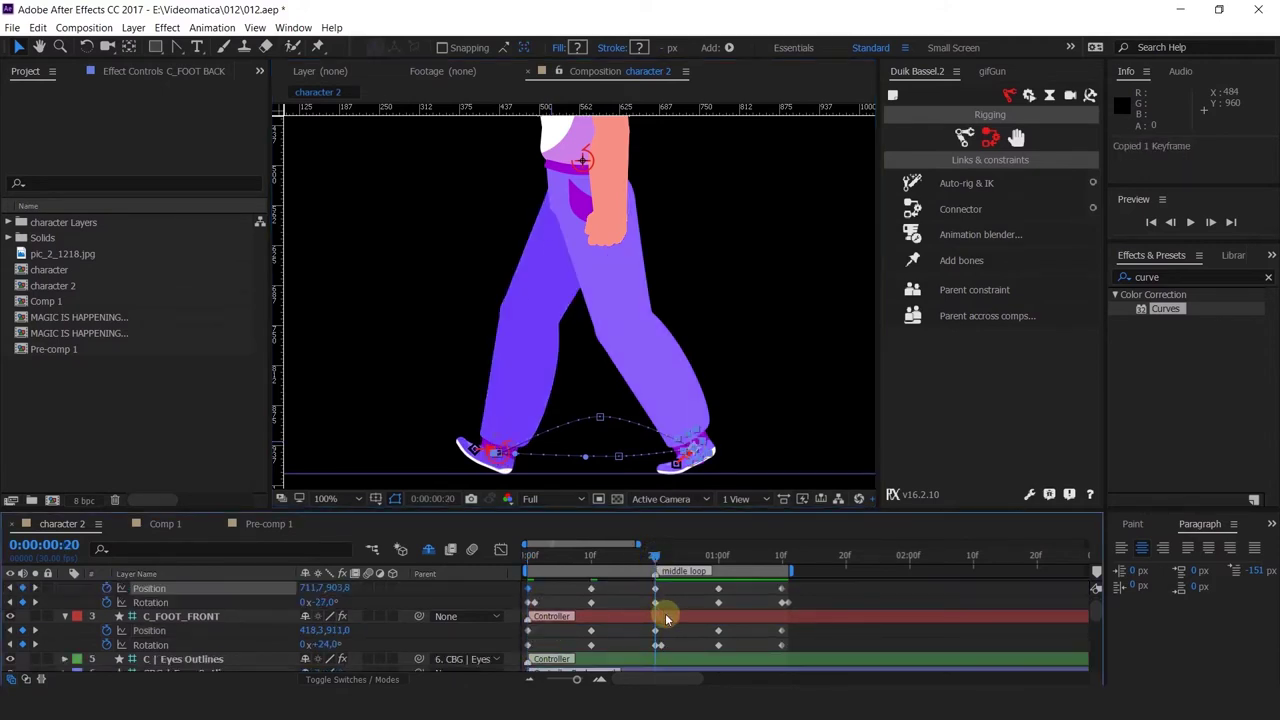
click(666, 619)
key(ctrl+v)
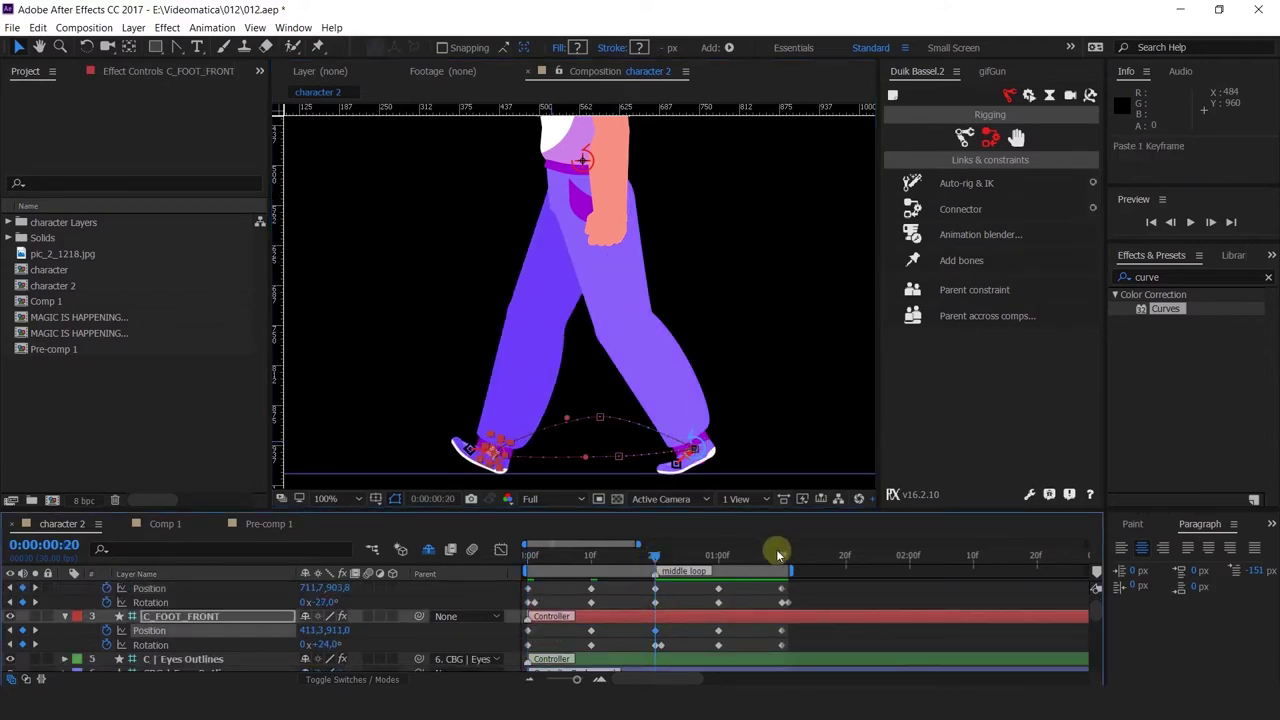
Paste the copied rear-foot position keyframe onto C_FOOT BACK at 0:00:01:10.
click(780, 554)
scroll(770, 600, up, 1)
click(772, 620)
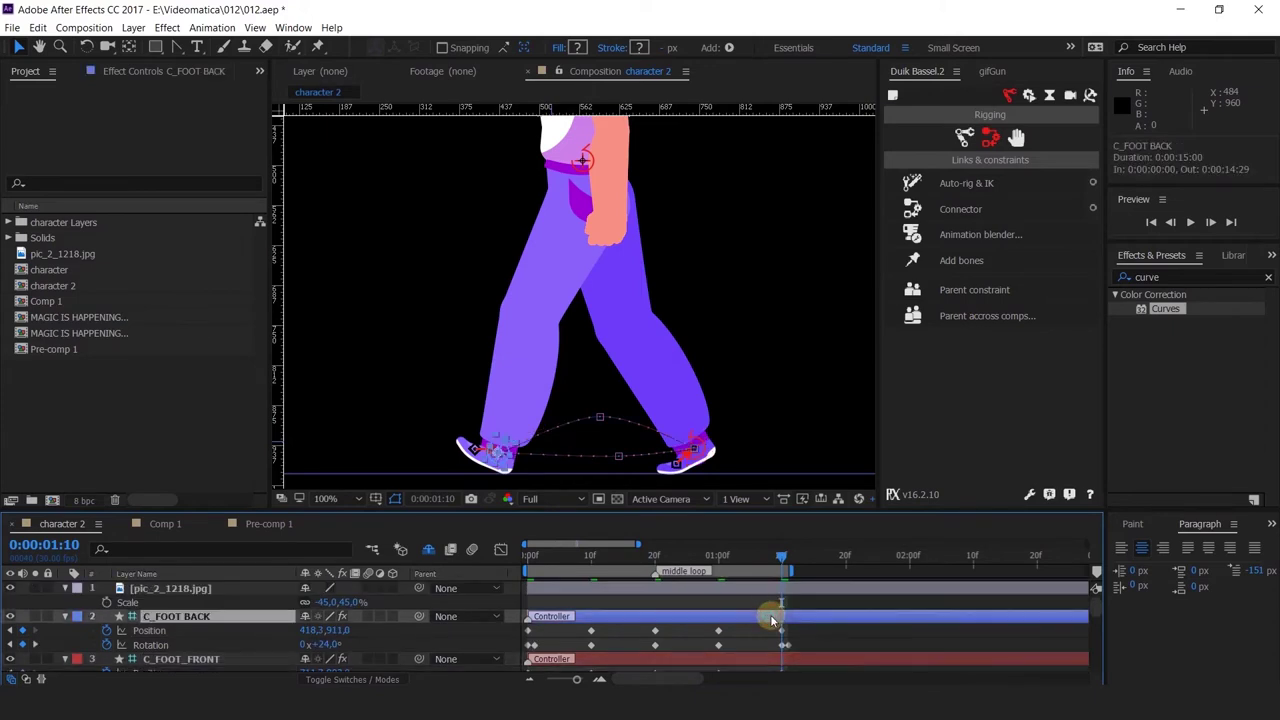
key(ctrl+v)
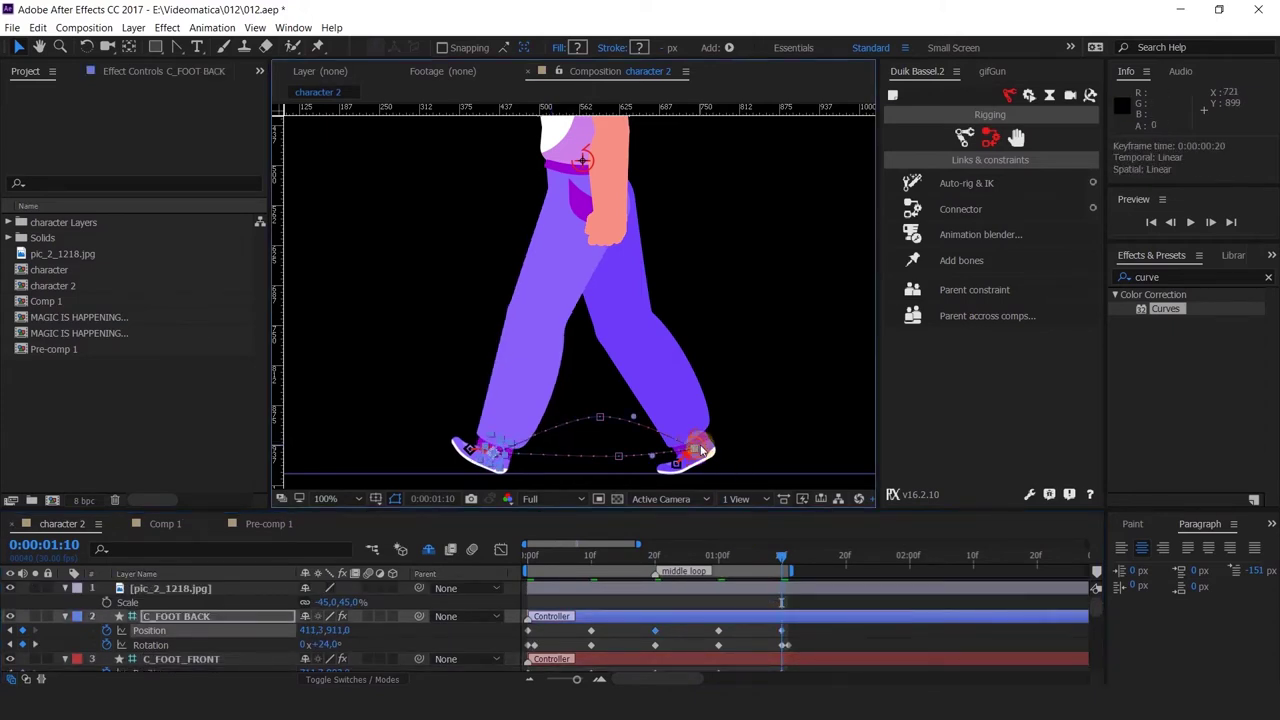
At frame 0, nudge the C_FOOT_FRONT controller forward to position 719.7, 903.8.
click(761, 419)
click(703, 443)
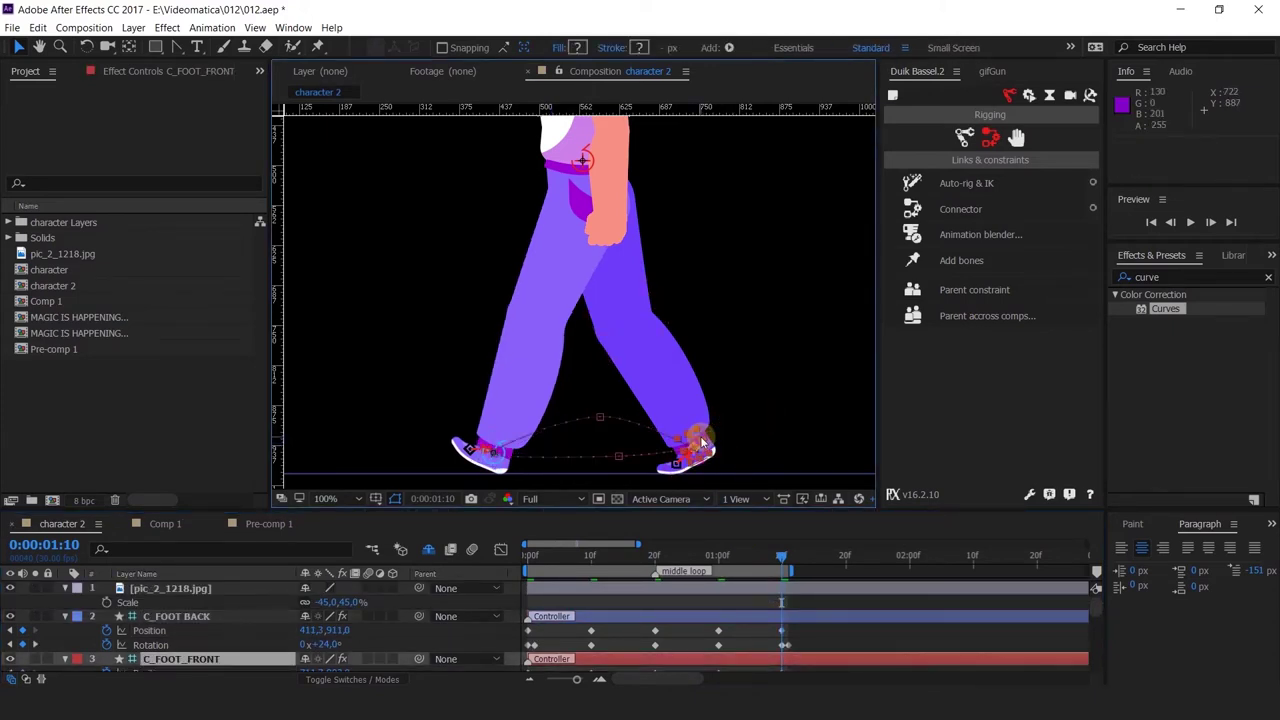
key(Home)
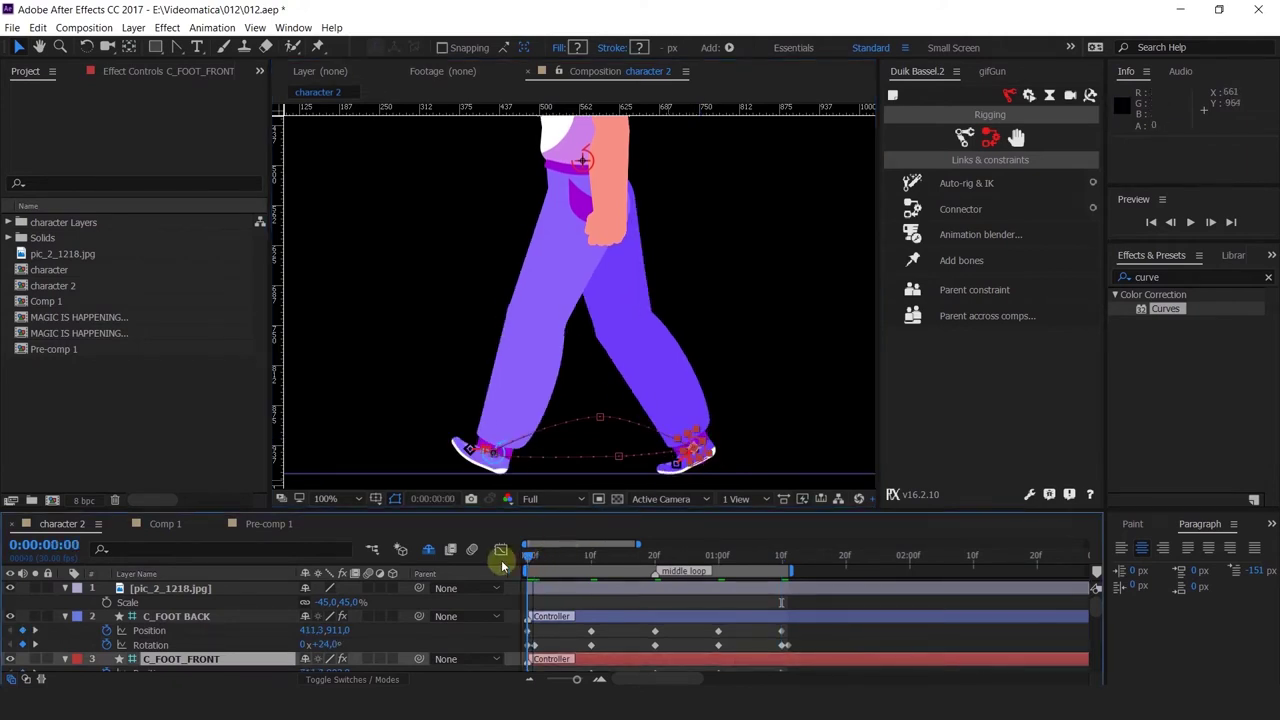
click(502, 551)
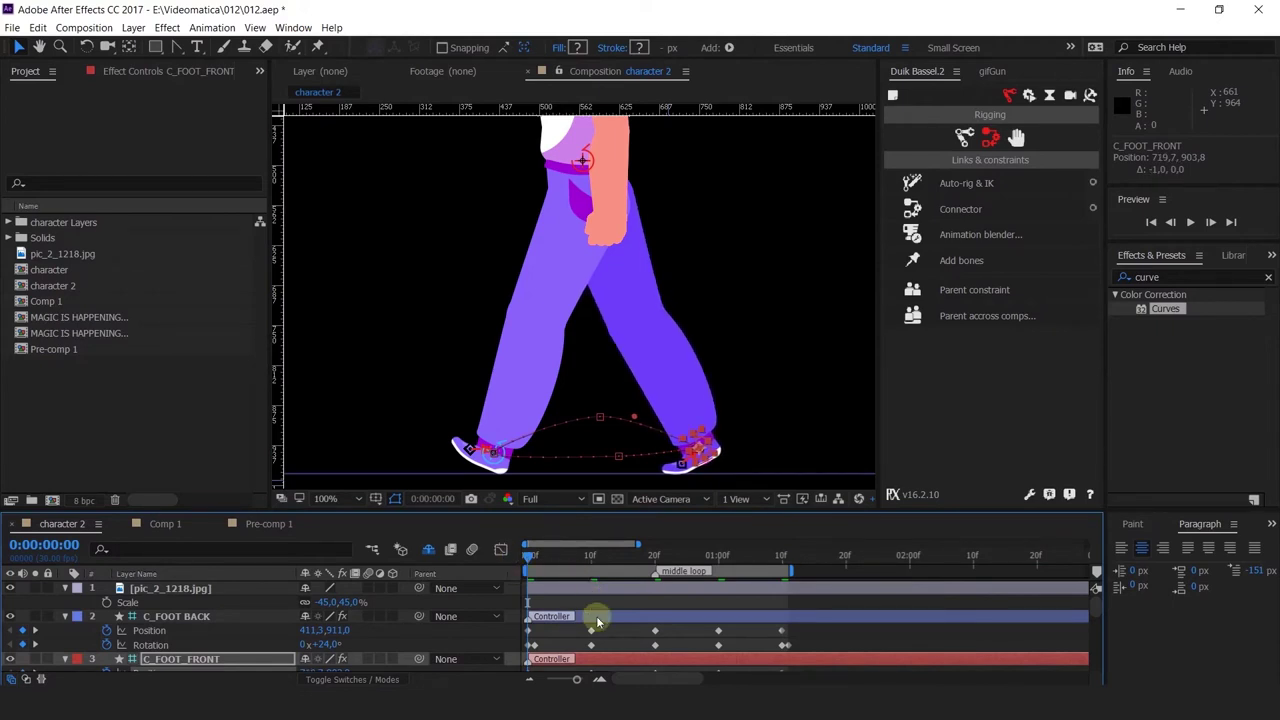
Copy C_FOOT_FRONT's frame 0 position keyframe and paste it onto C_FOOT BACK at frame 20 and C_FOOT_FRONT at 0:00:01:10.
scroll(597, 622, down, 1)
key(ctrl+c)
click(655, 556)
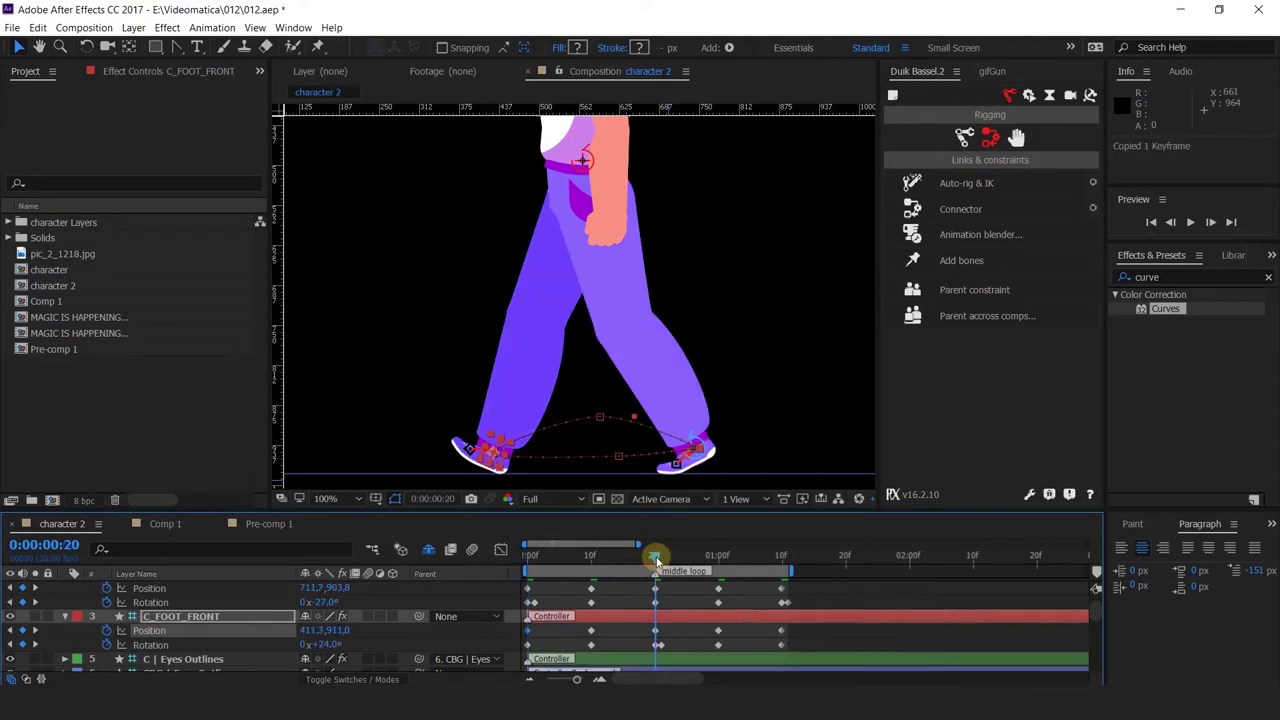
scroll(663, 602, up, 1)
click(668, 623)
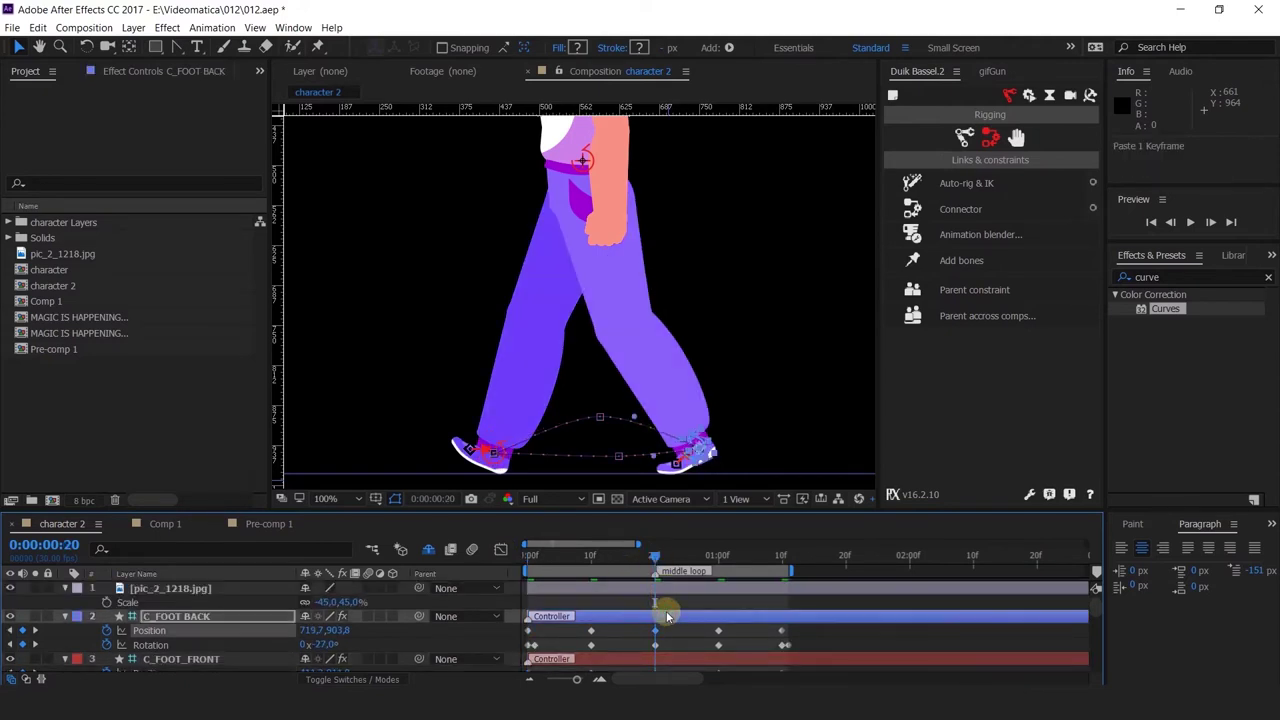
key(ctrl+v)
scroll(797, 600, down, 1)
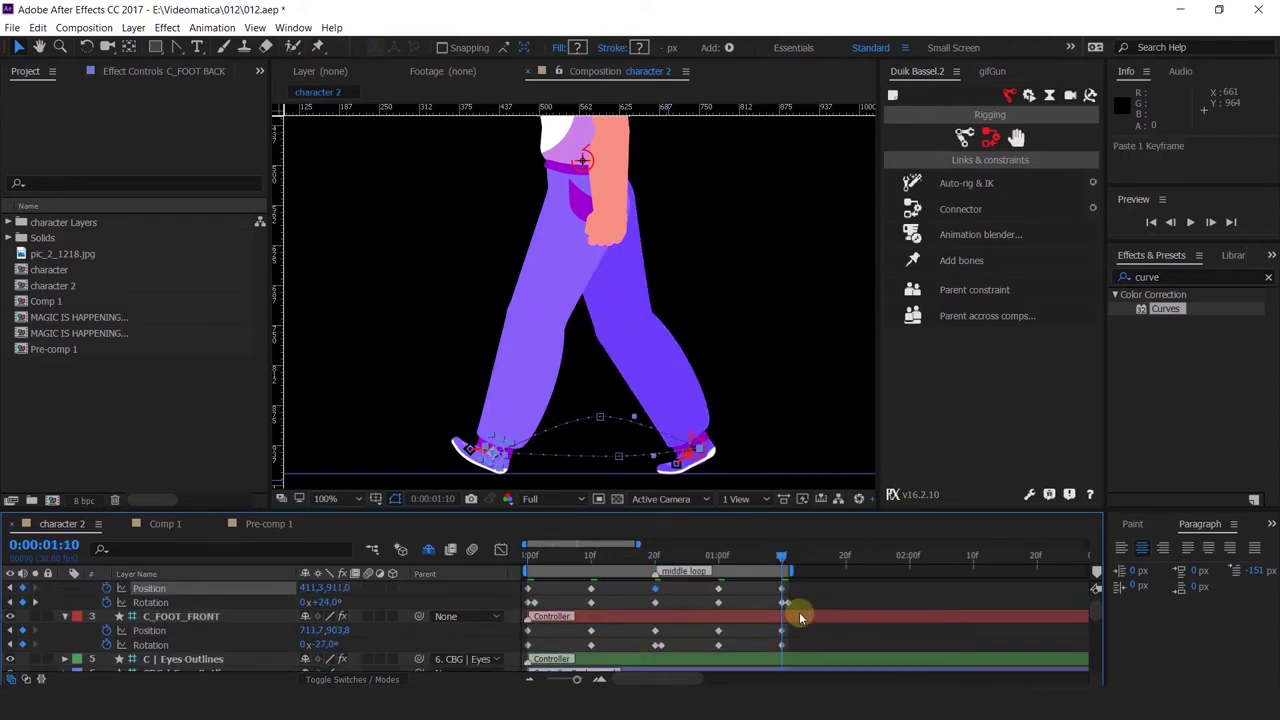
click(803, 616)
Preview the full character's walk cycle from frame 0.
scroll(707, 368, down, 2)
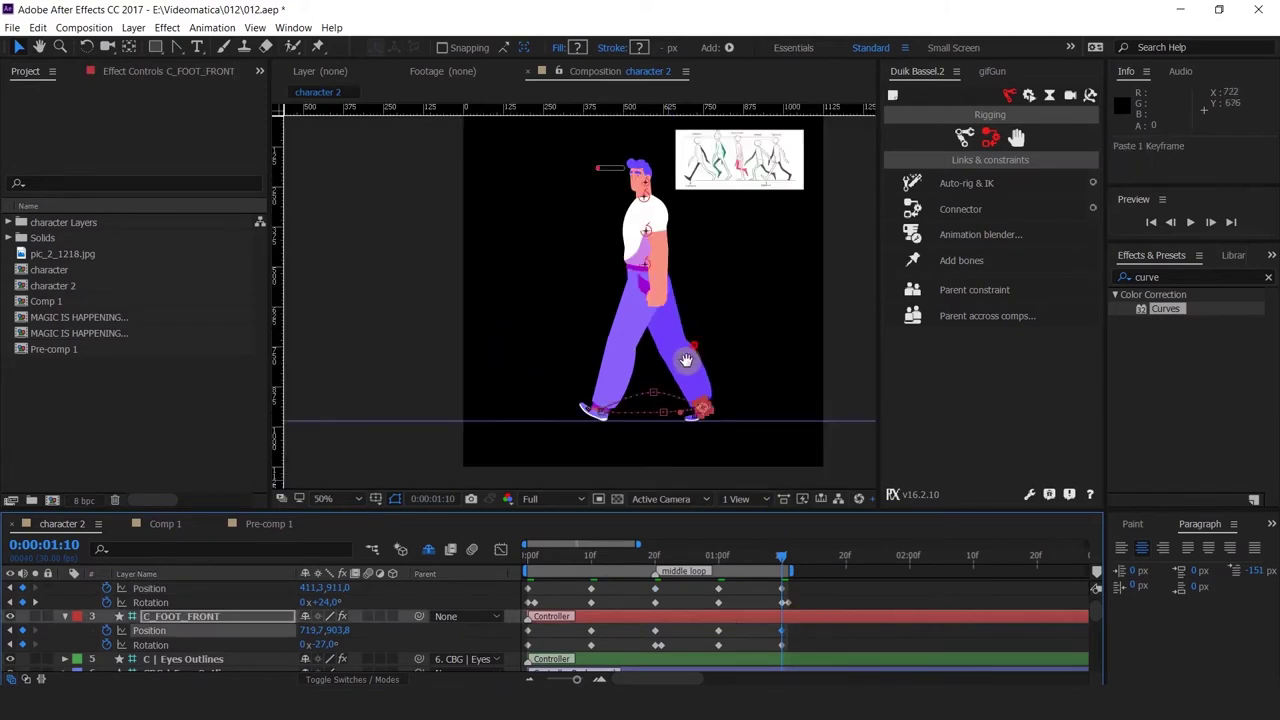
click(532, 556)
key(space)
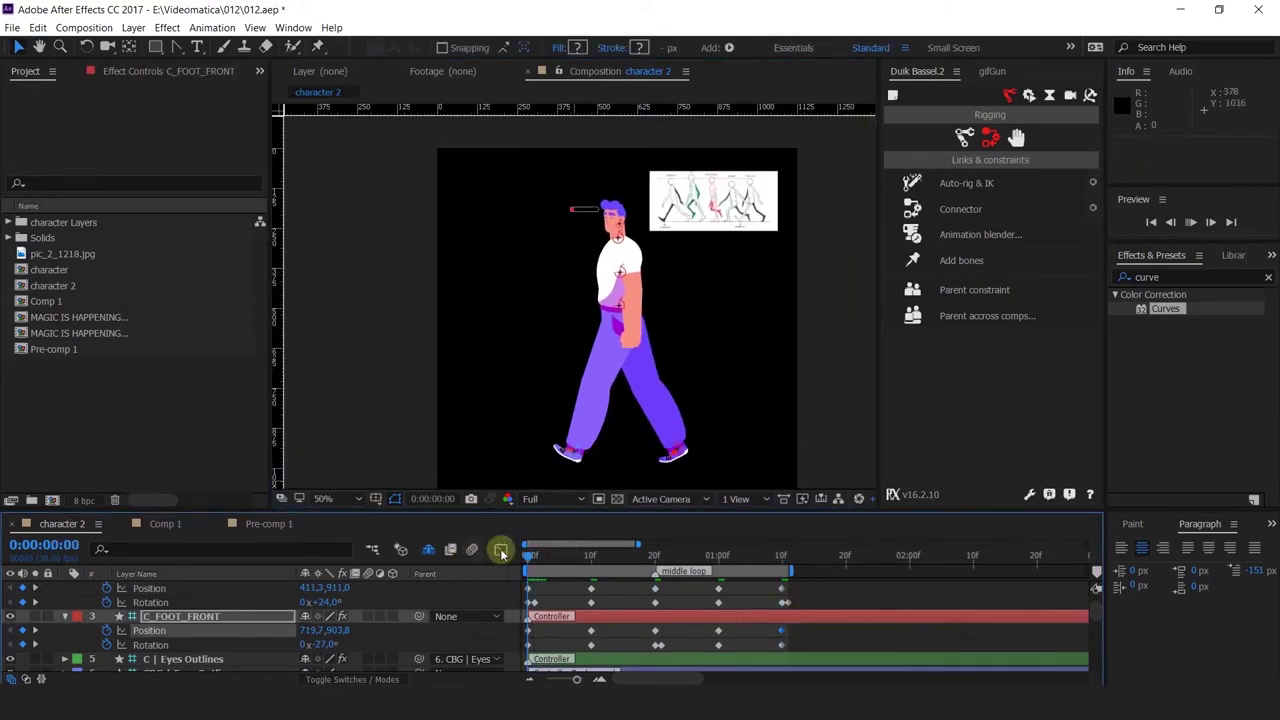
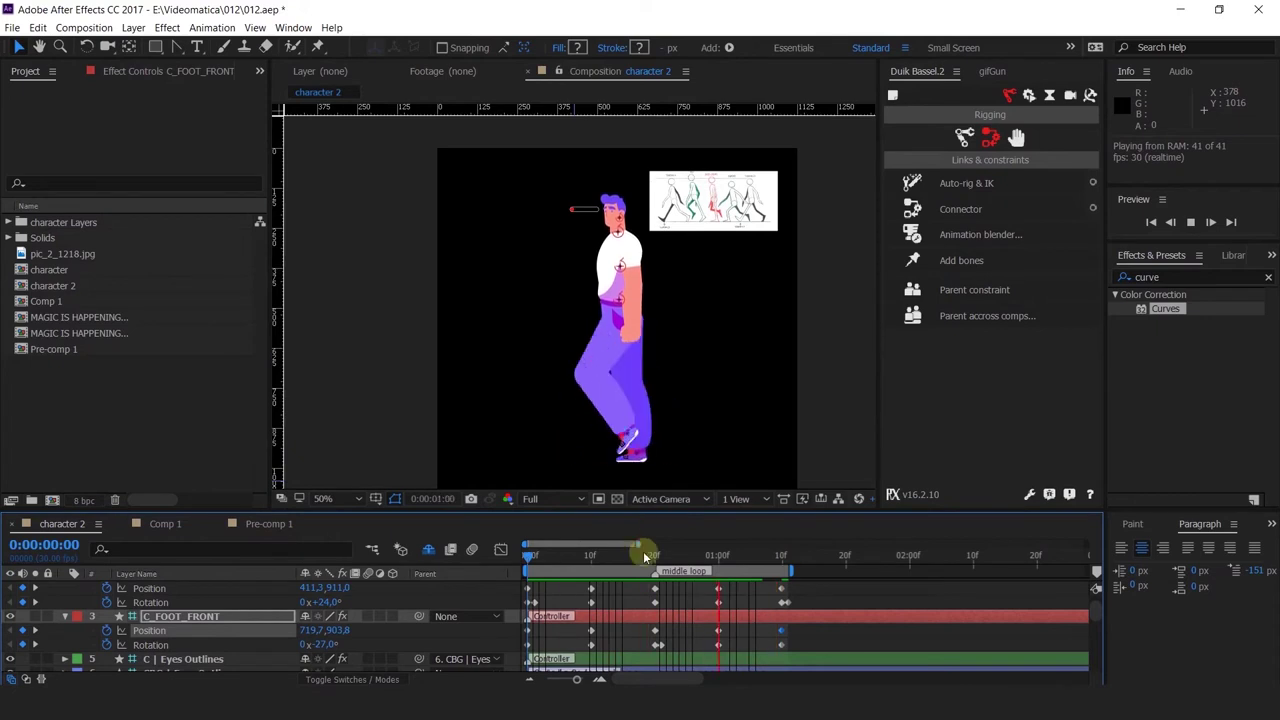
Stop the preview and, at frame 0, hide the front arm layers, including F_Hand Outlines, that cover the pelvis.
click(654, 558)
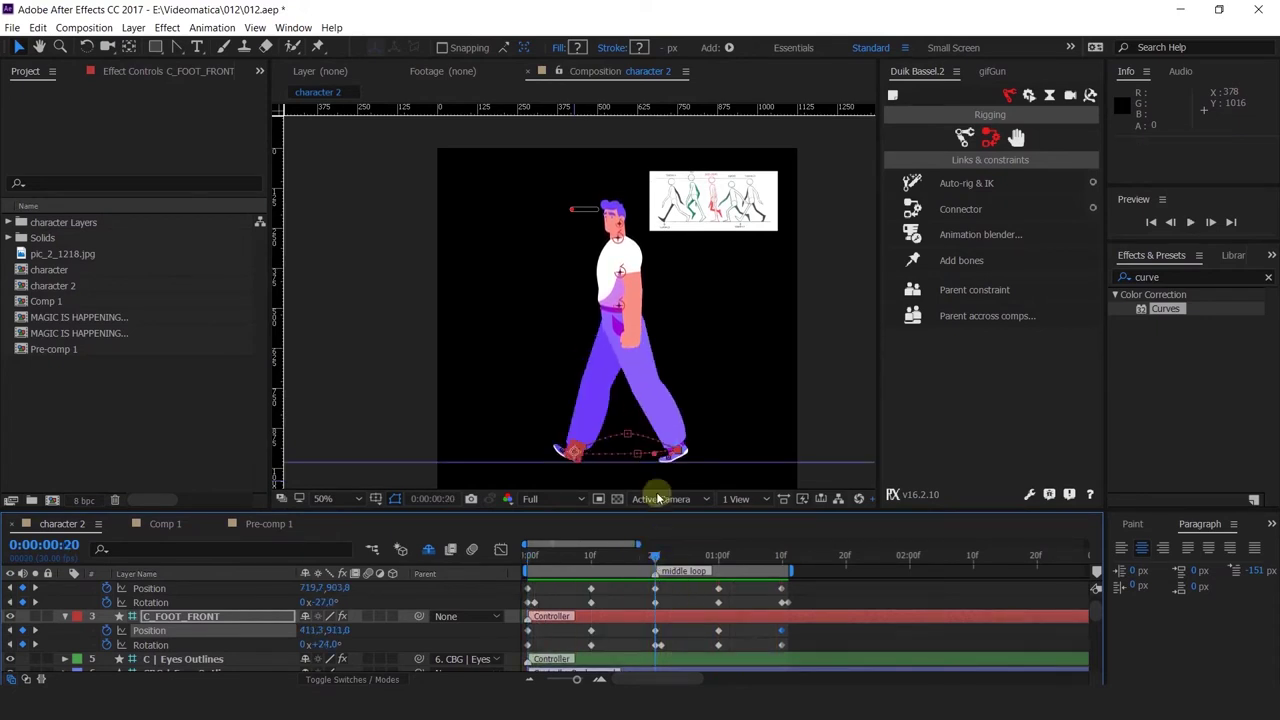
scroll(604, 349, up, 2)
drag(604, 349, 500, 215)
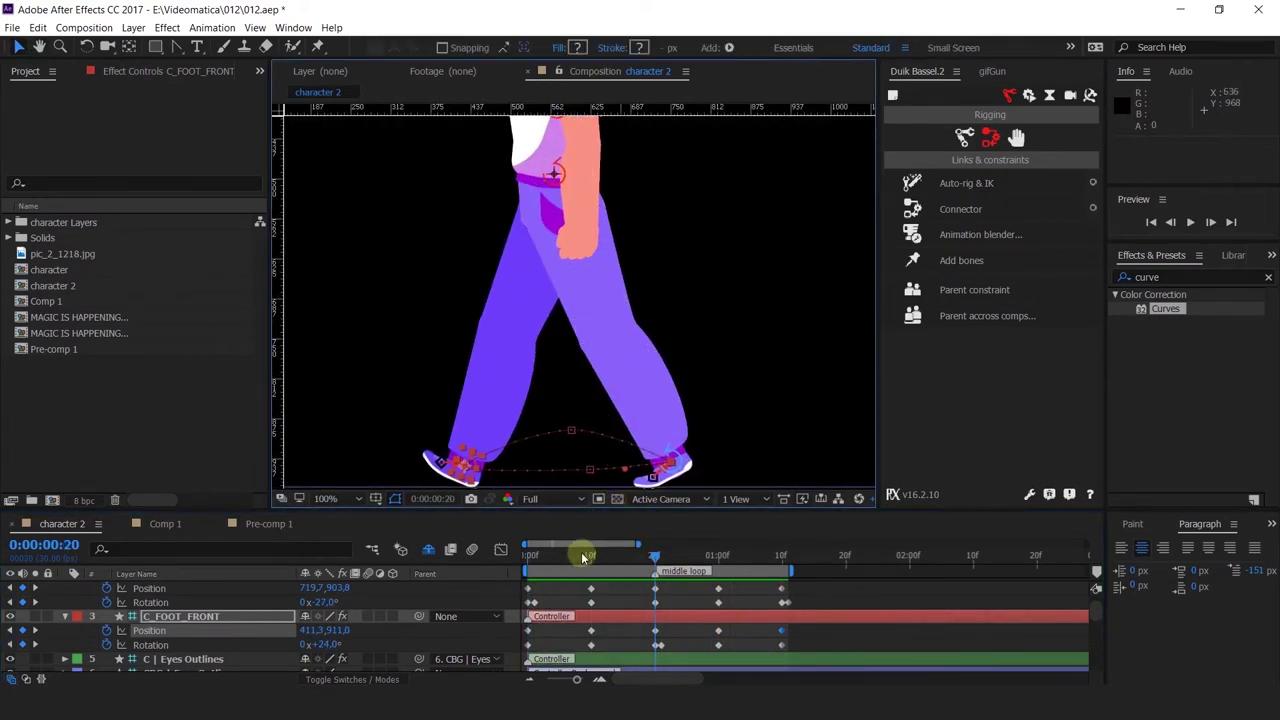
drag(585, 556, 513, 572)
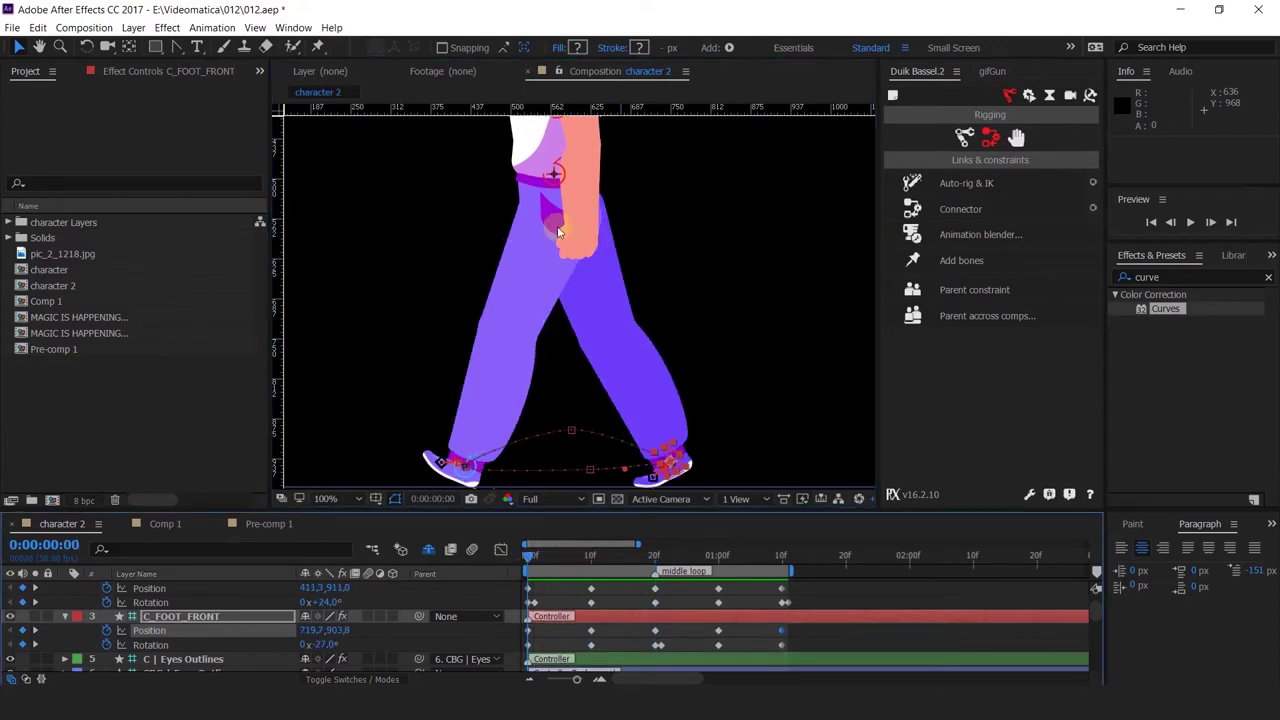
click(528, 200)
scroll(571, 212, up, 2)
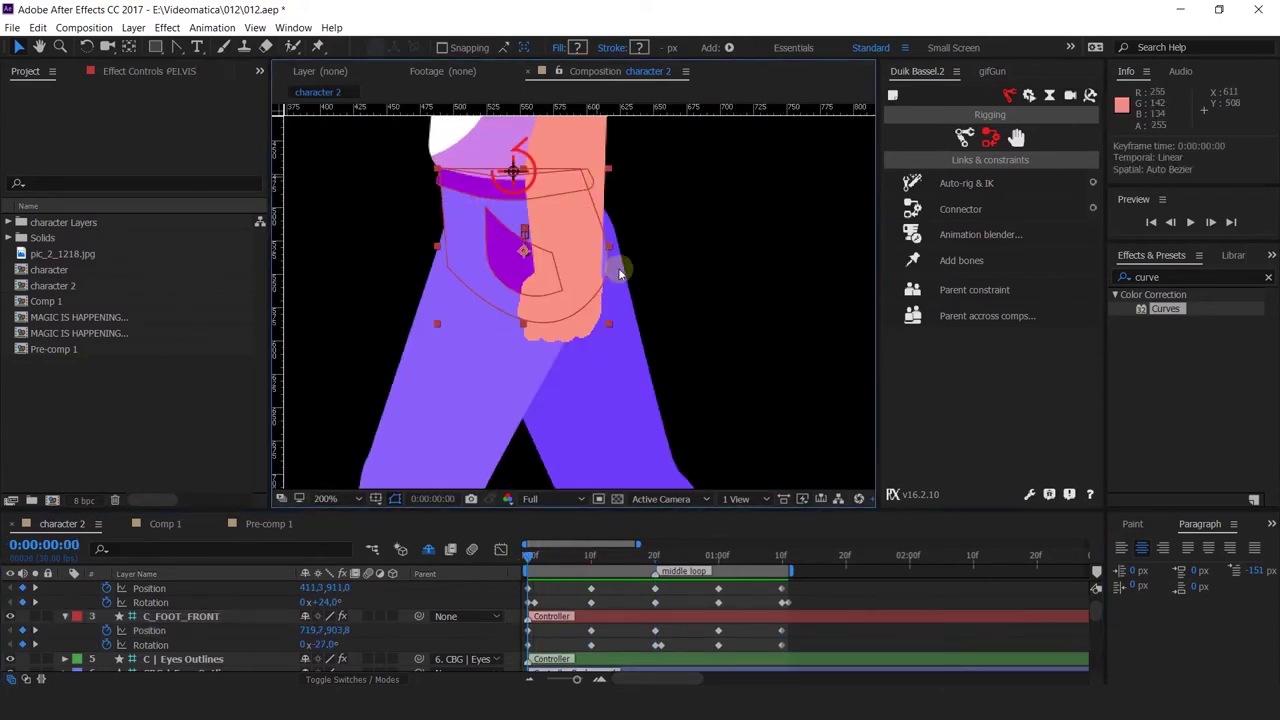
scroll(575, 210, down, 2)
click(588, 190)
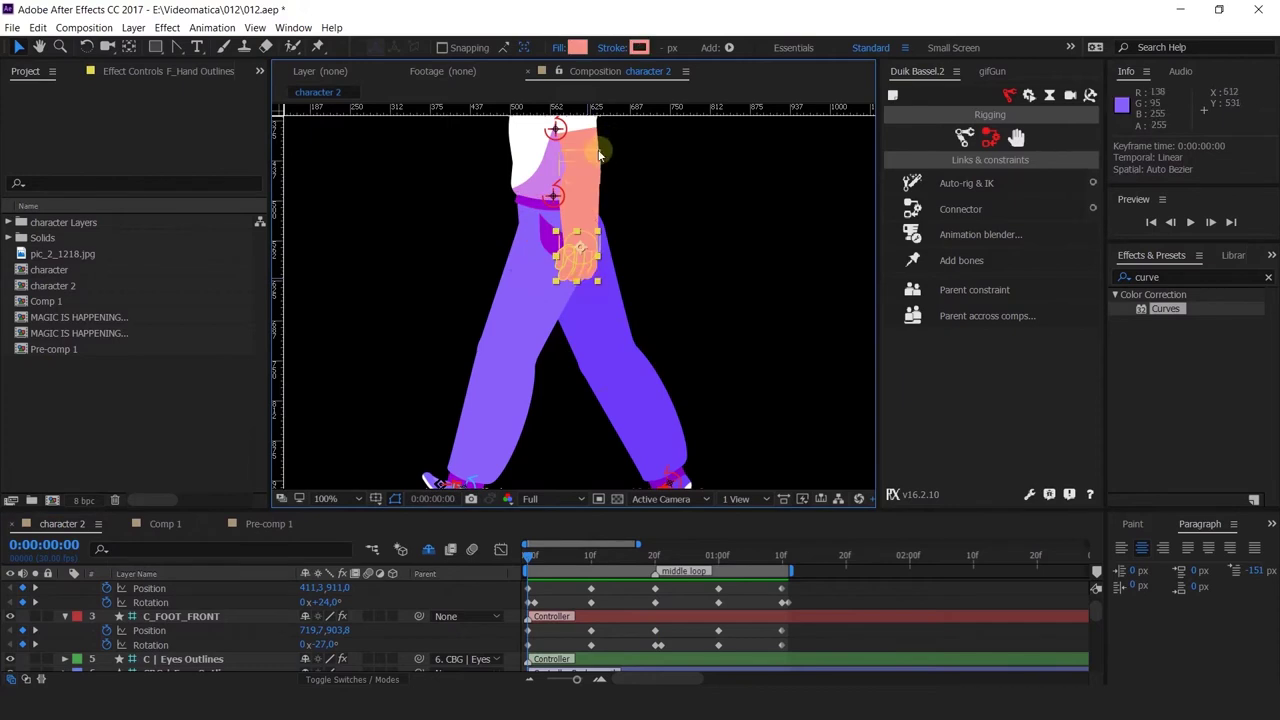
scroll(112, 655, down, 6)
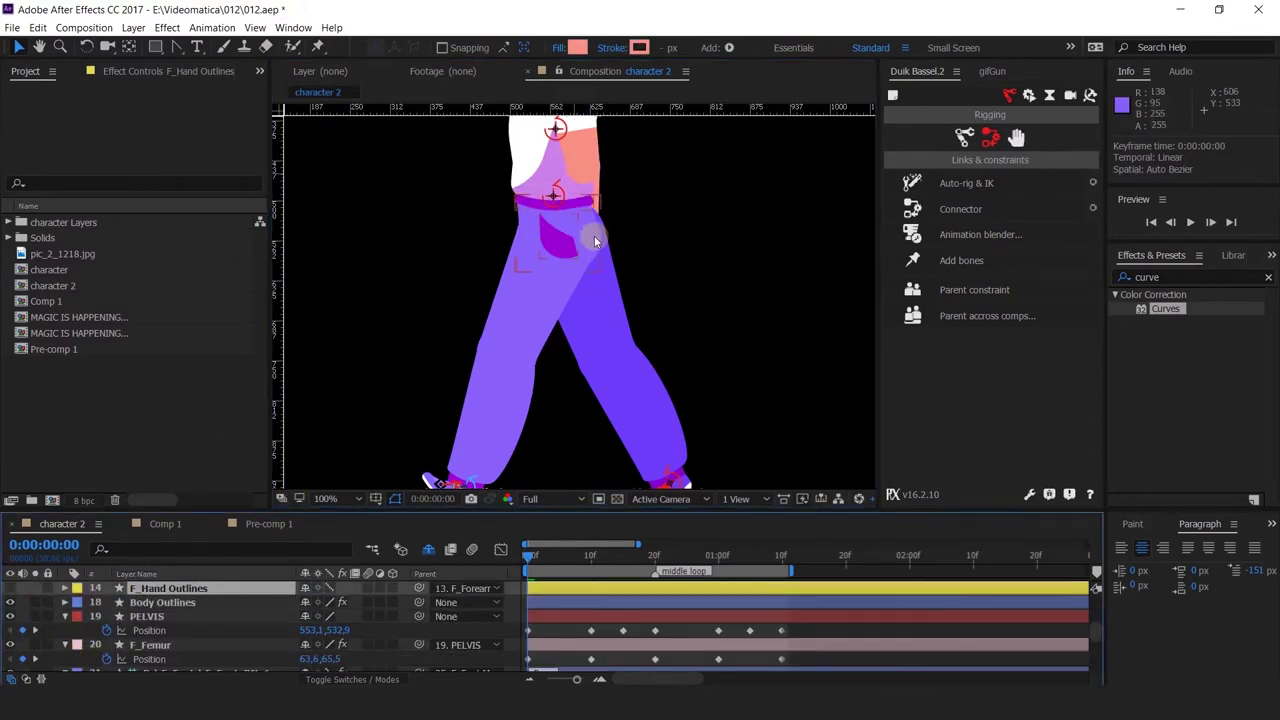
Select the PELVIS layer and expand its contents to expose its shape groups.
click(591, 236)
scroll(595, 228, up, 2)
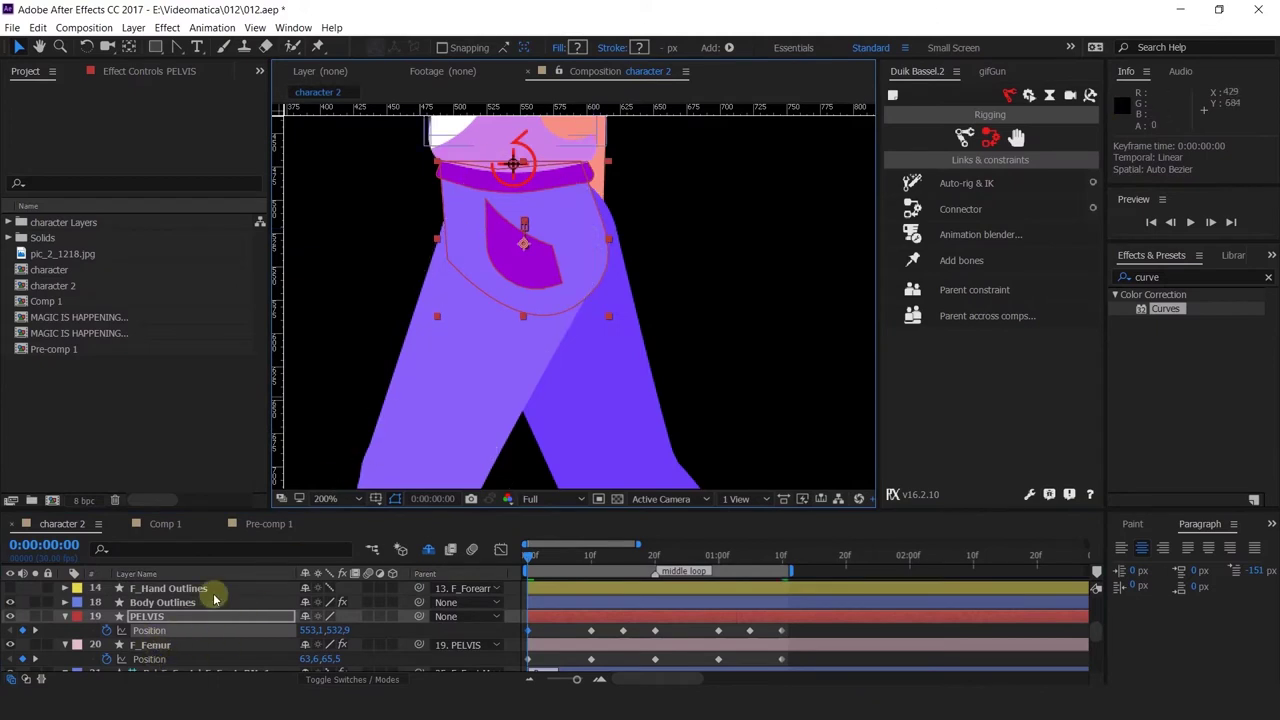
key(=)
key(=)
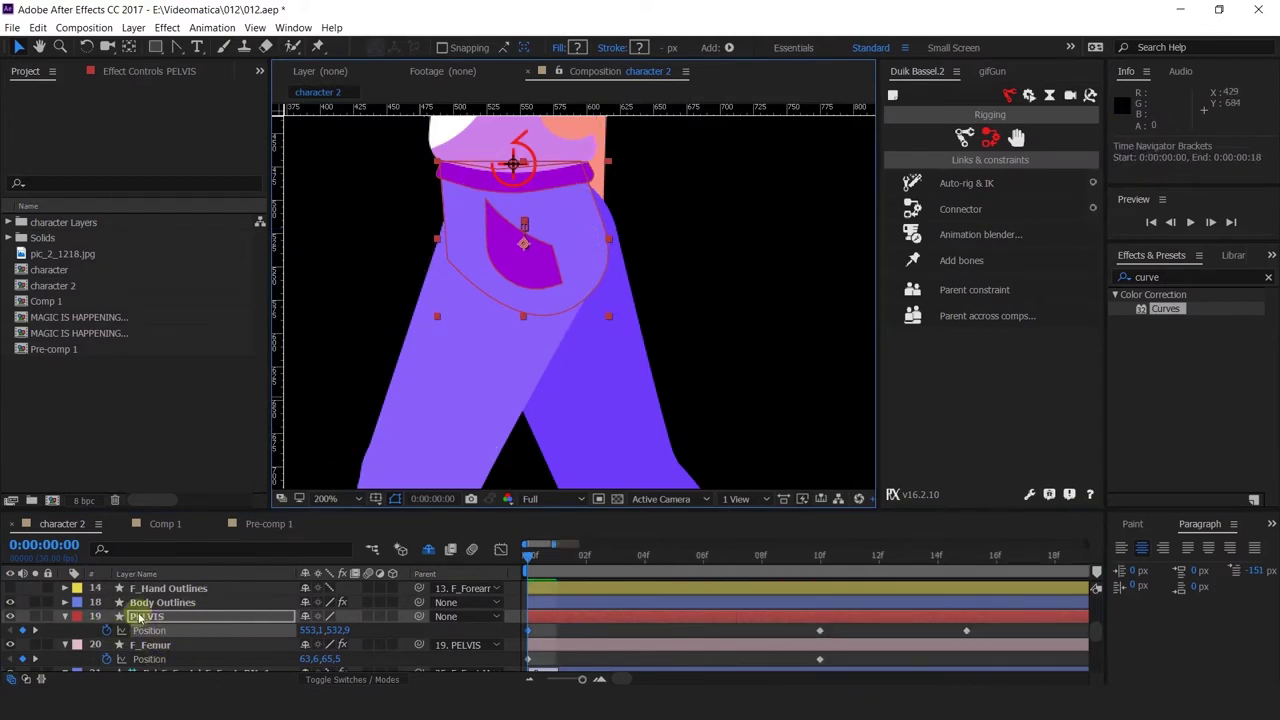
click(64, 617)
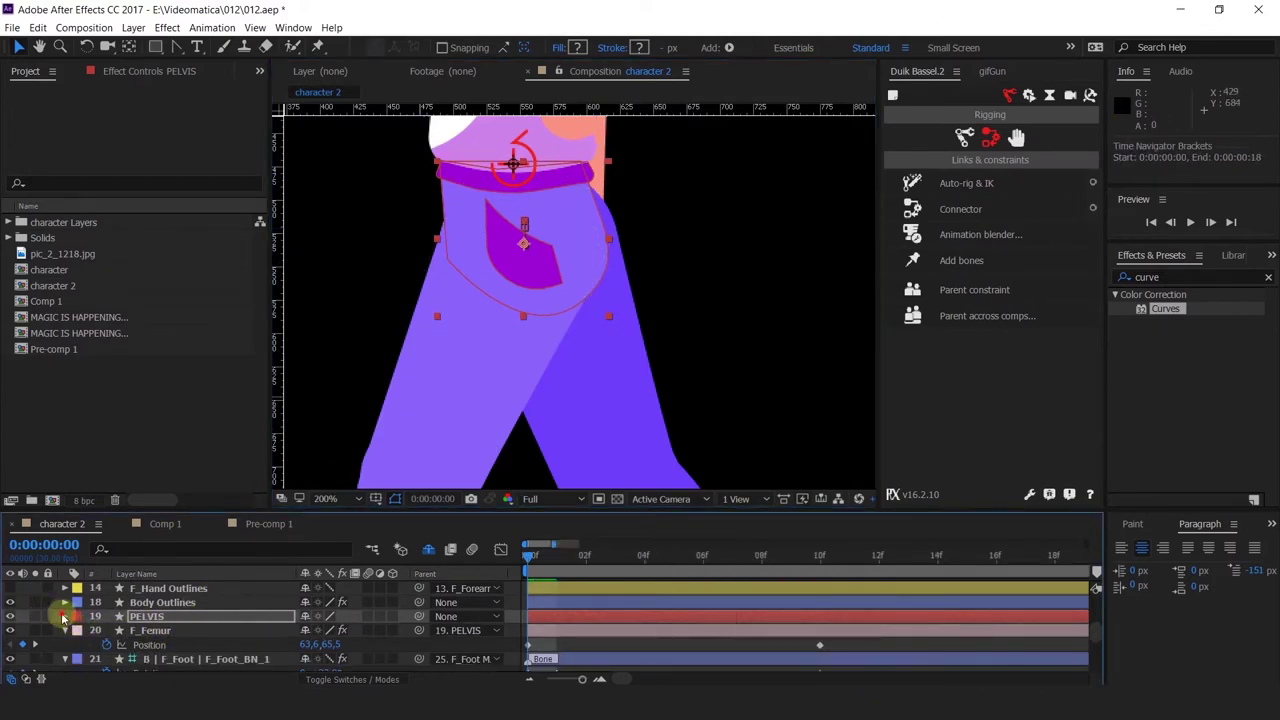
click(63, 617)
click(78, 603)
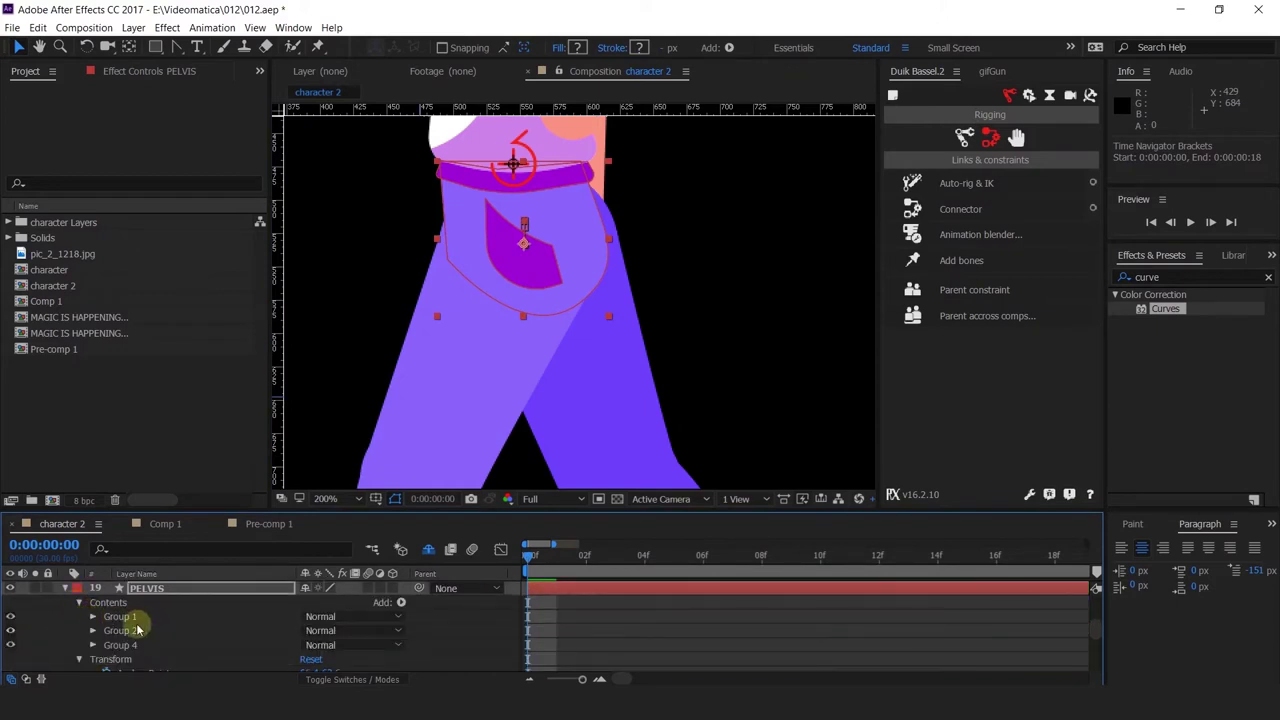
Identify the main hip shape among the PELVIS groups and rename Group 4 as mAIN.
click(118, 630)
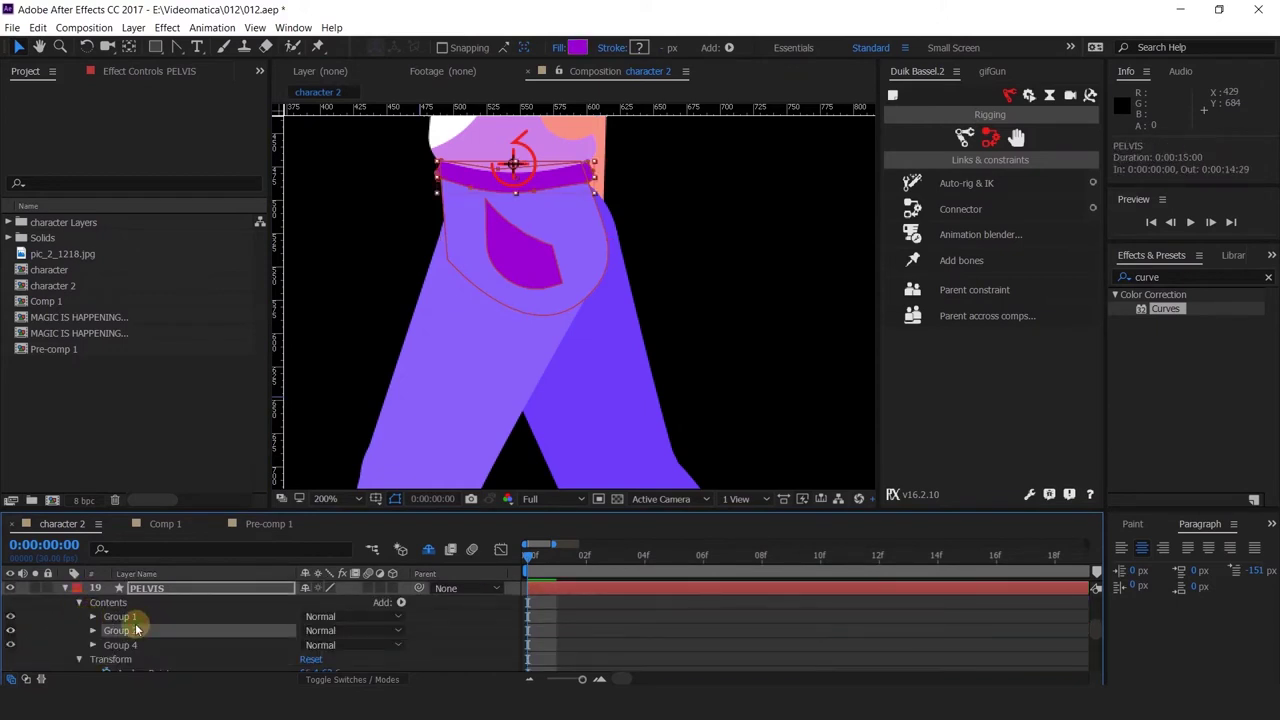
click(596, 254)
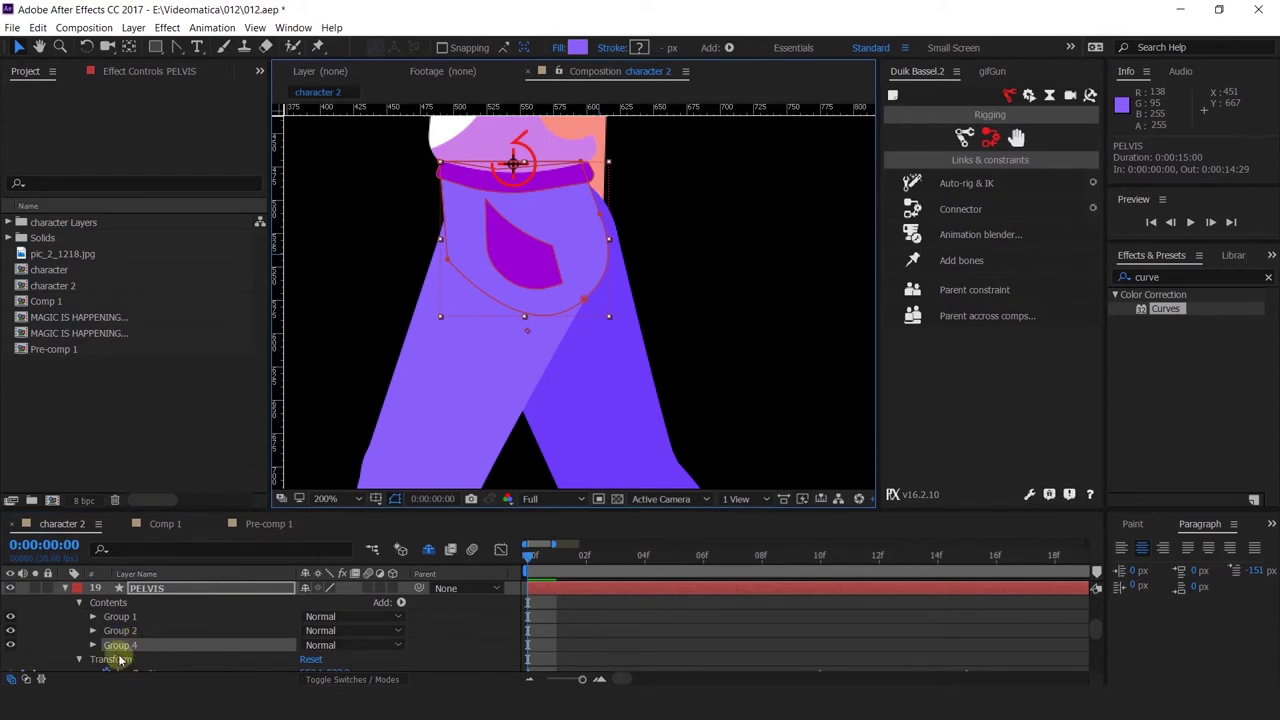
key(Return)
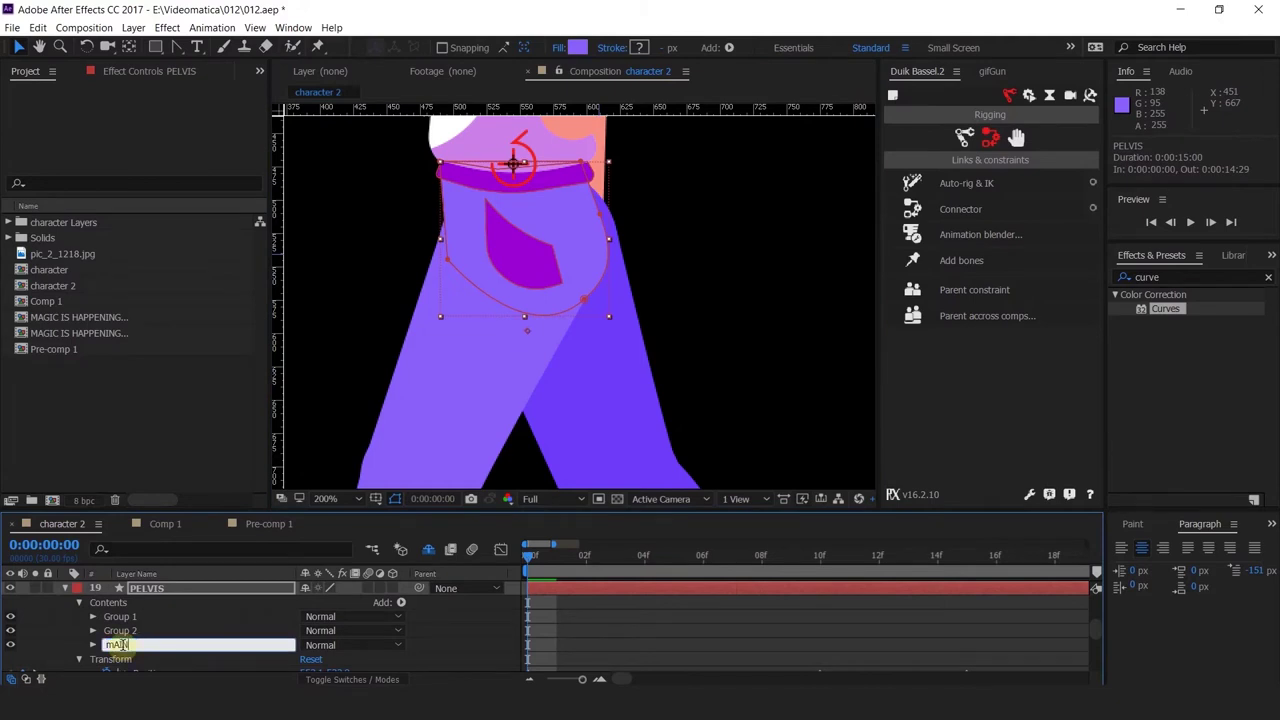
key(Return)
Enable path animation for the mAIN shape at frame 0 and add a matching path keyframe at frame 10.
click(92, 646)
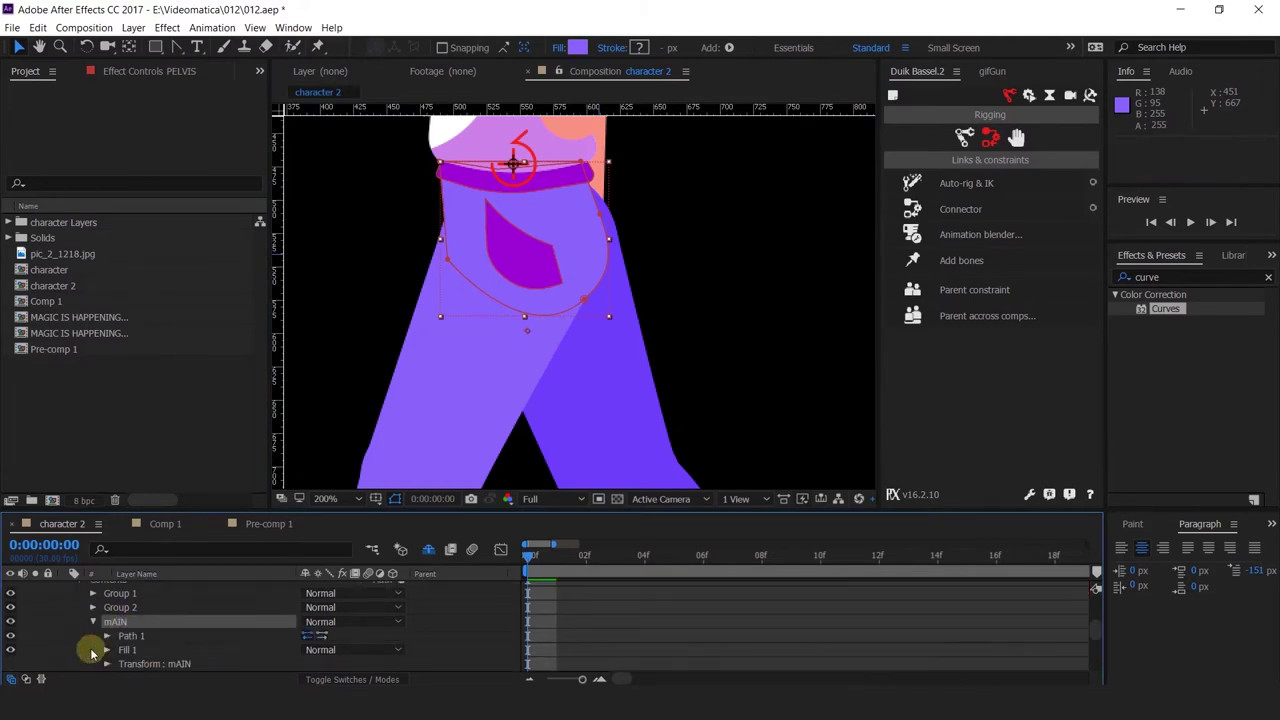
click(110, 638)
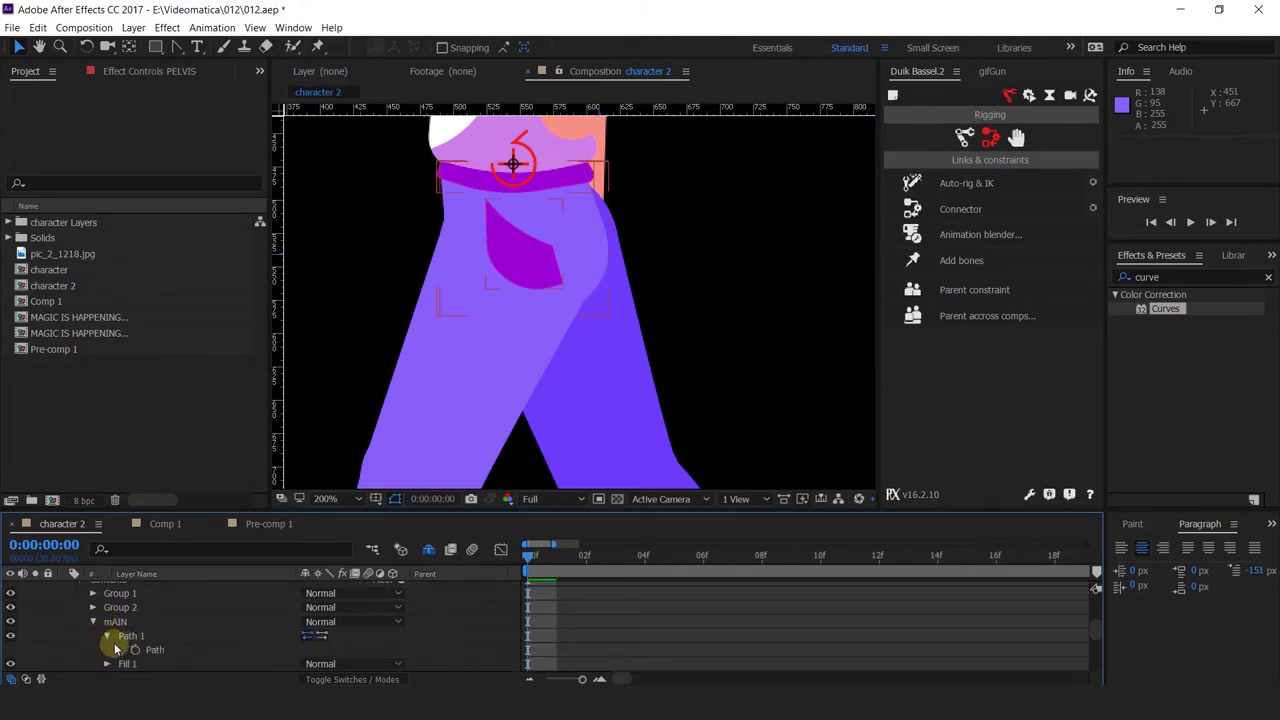
click(135, 651)
key(minus)
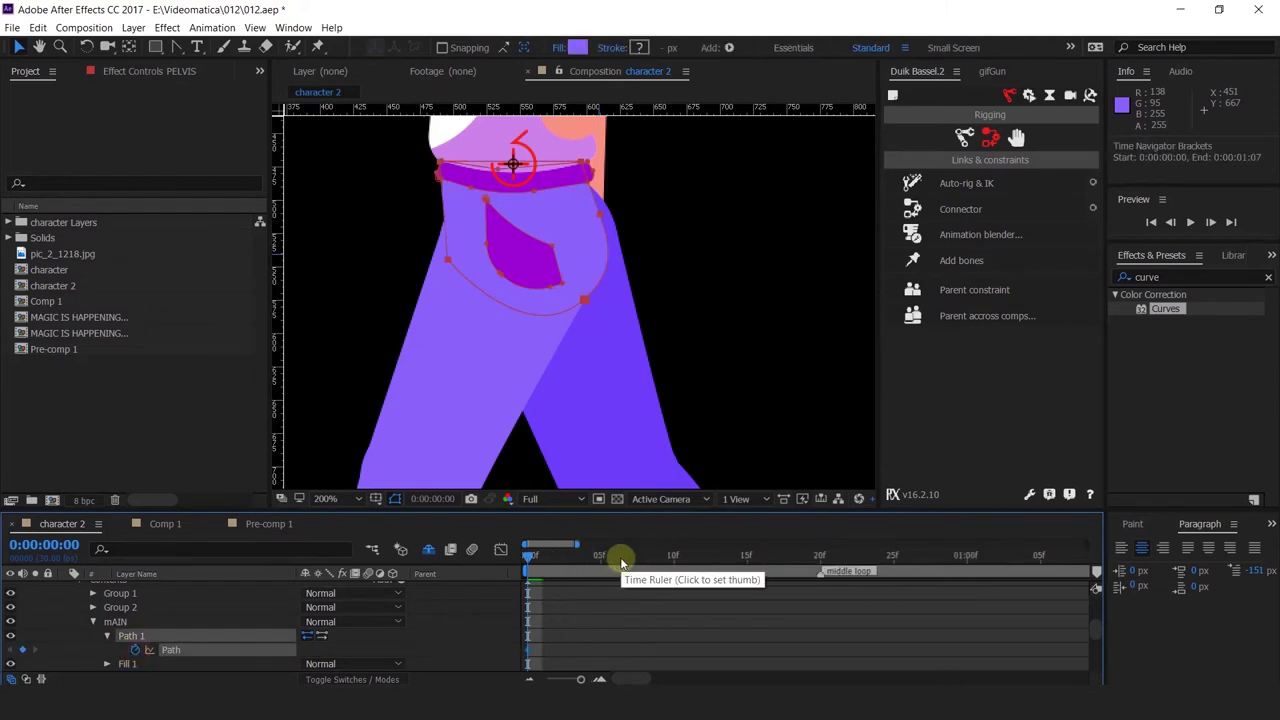
click(674, 558)
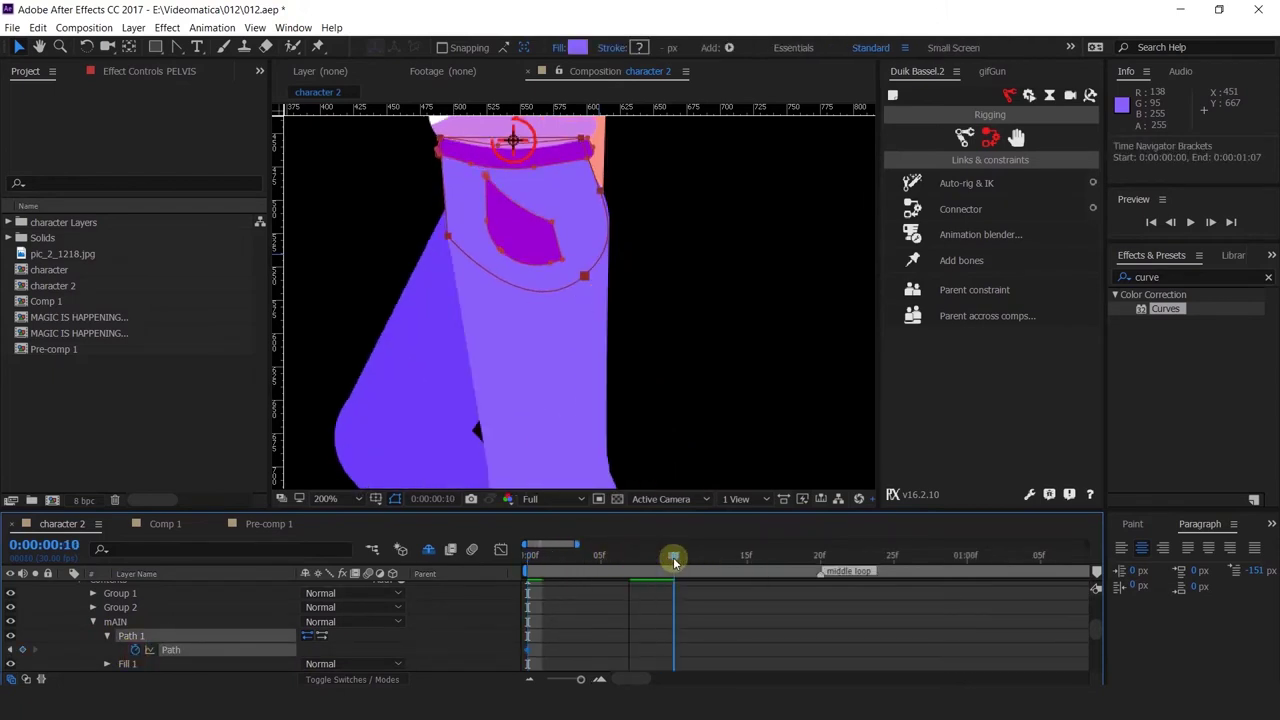
click(12, 651)
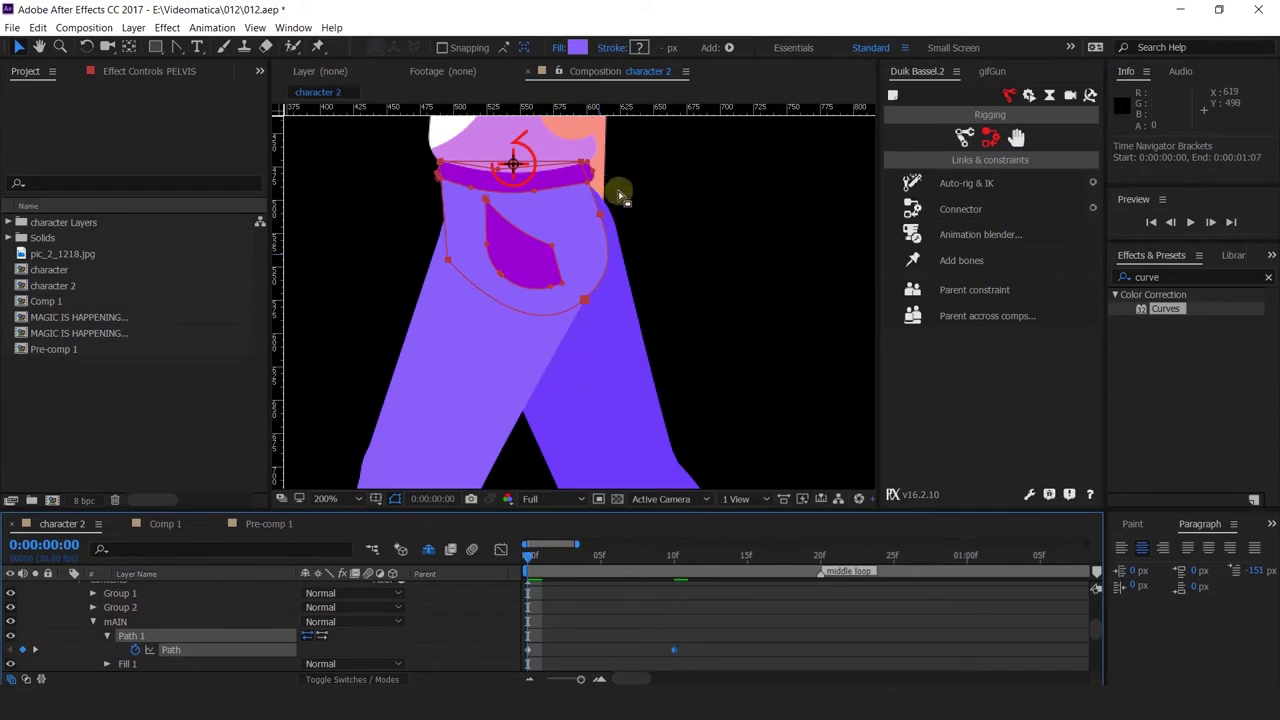
Try to shift the front-side vertices of the pelvis shape backward at frame 0.
drag(614, 191, 530, 345)
mouse_move(600, 217)
mouse_down()
mouse_move(612, 216)
mouse_move(597, 219)
mouse_up()
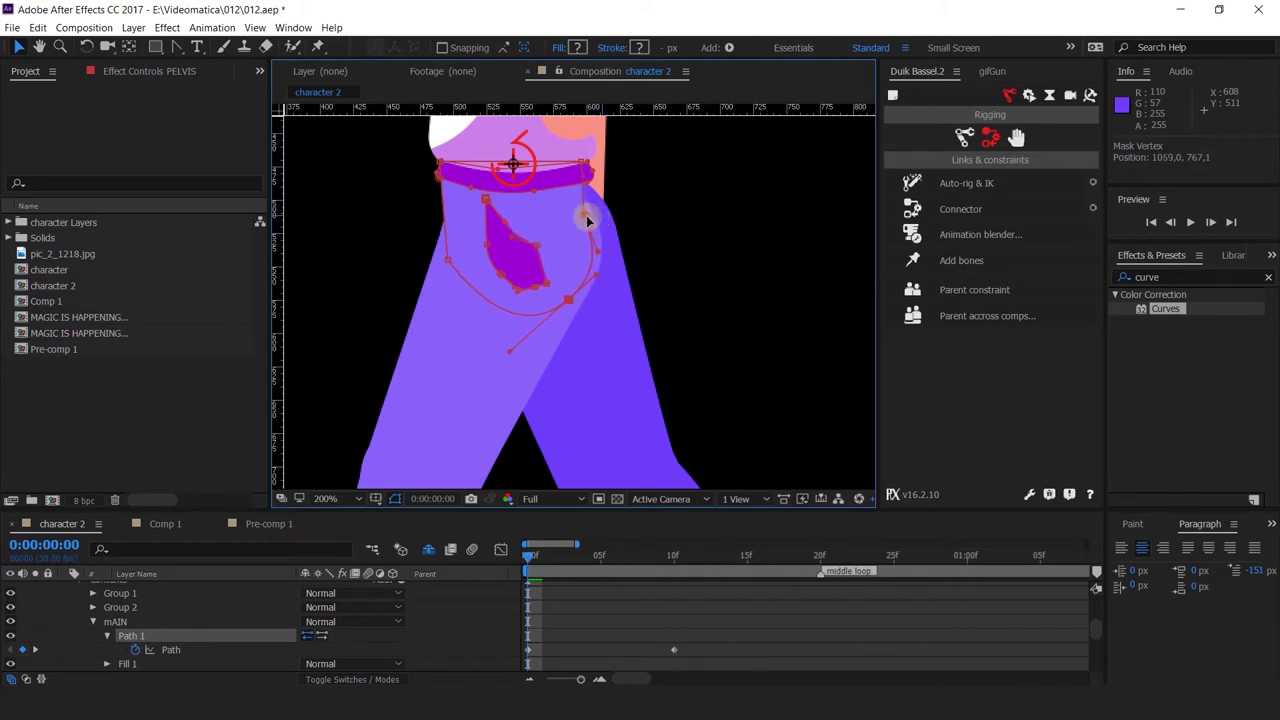
click(631, 587)
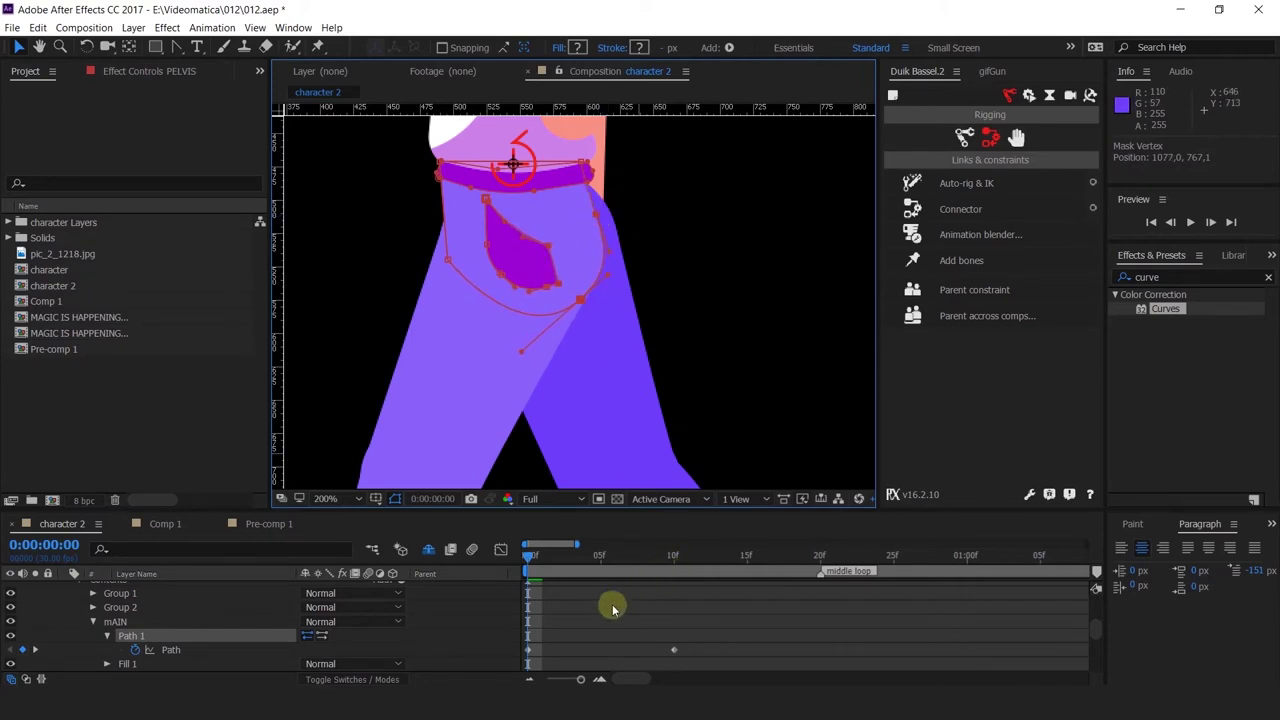
key(ctrl+z)
Keyframe the pocket path in Group 1 at frames 0 and 10, and shift the pocket backward at frame 0.
click(118, 594)
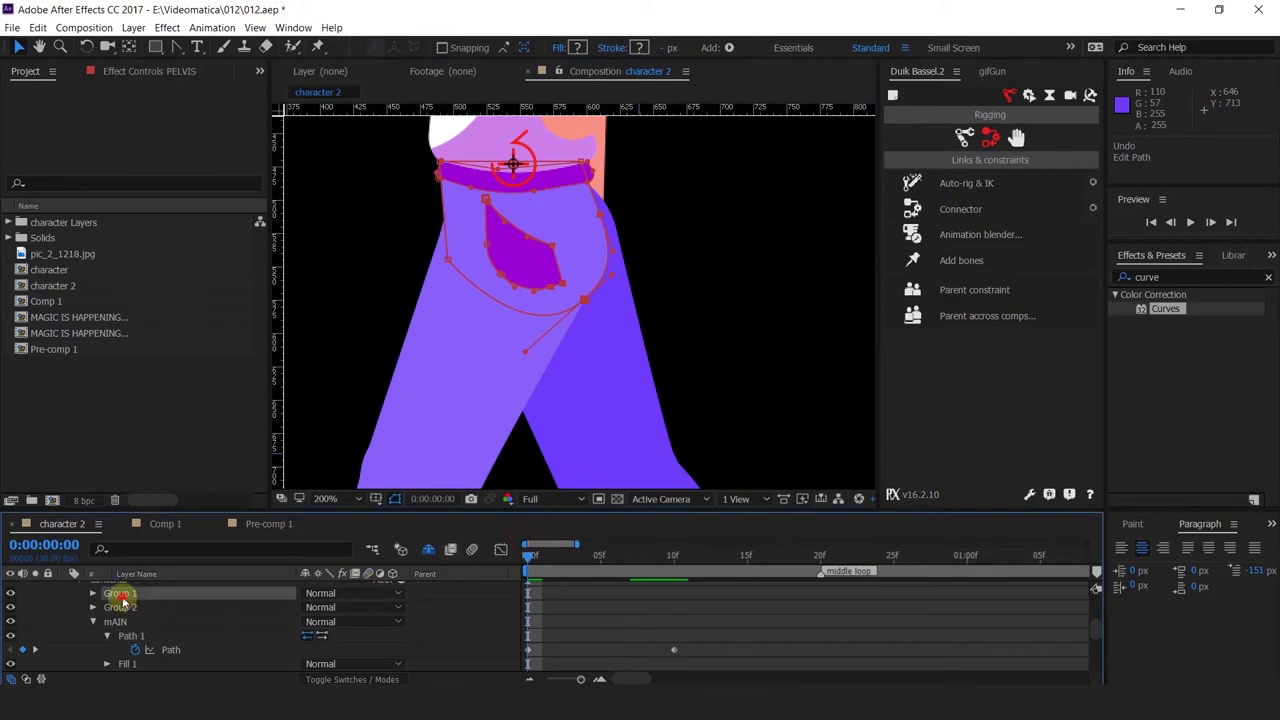
click(92, 594)
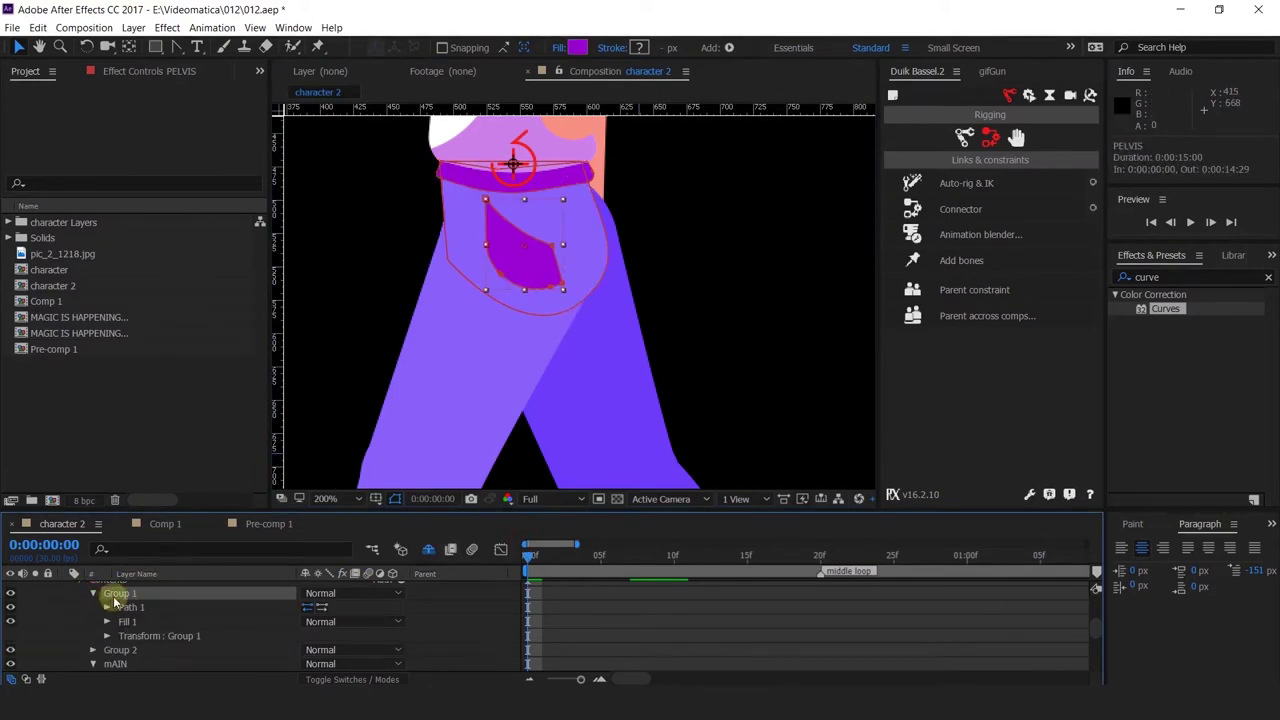
click(107, 607)
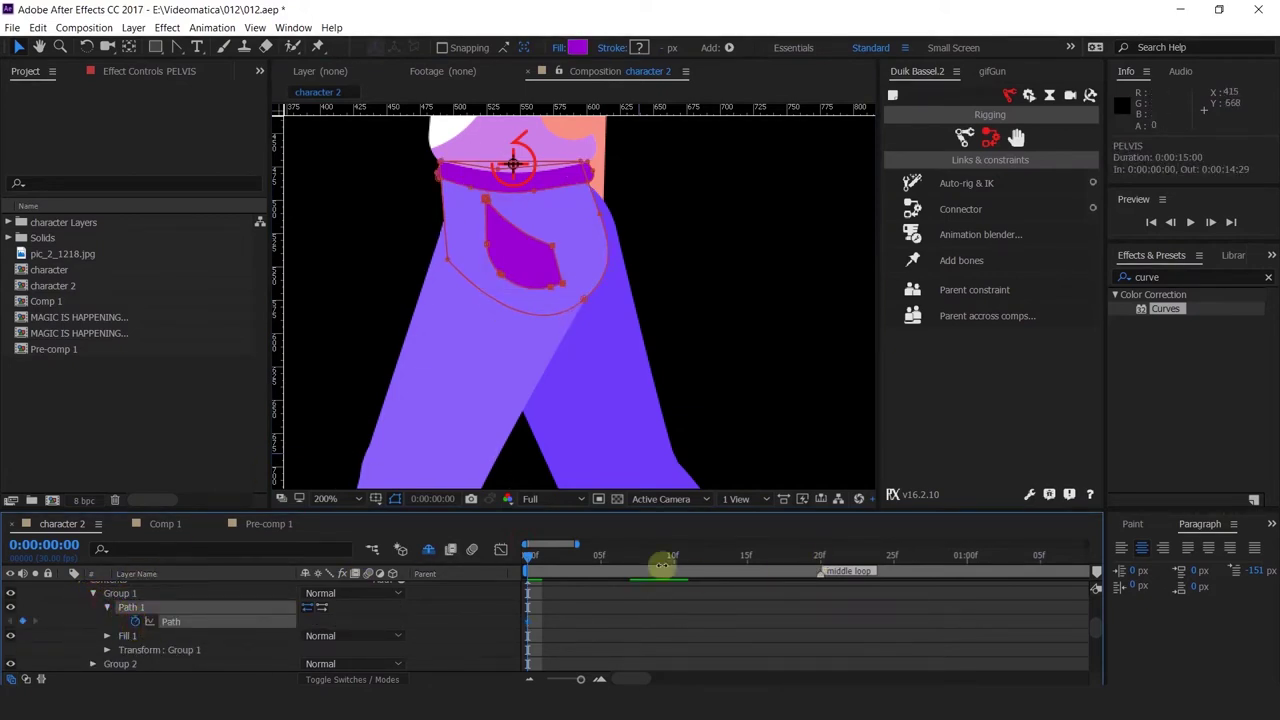
drag(661, 566, 674, 556)
click(25, 622)
click(16, 622)
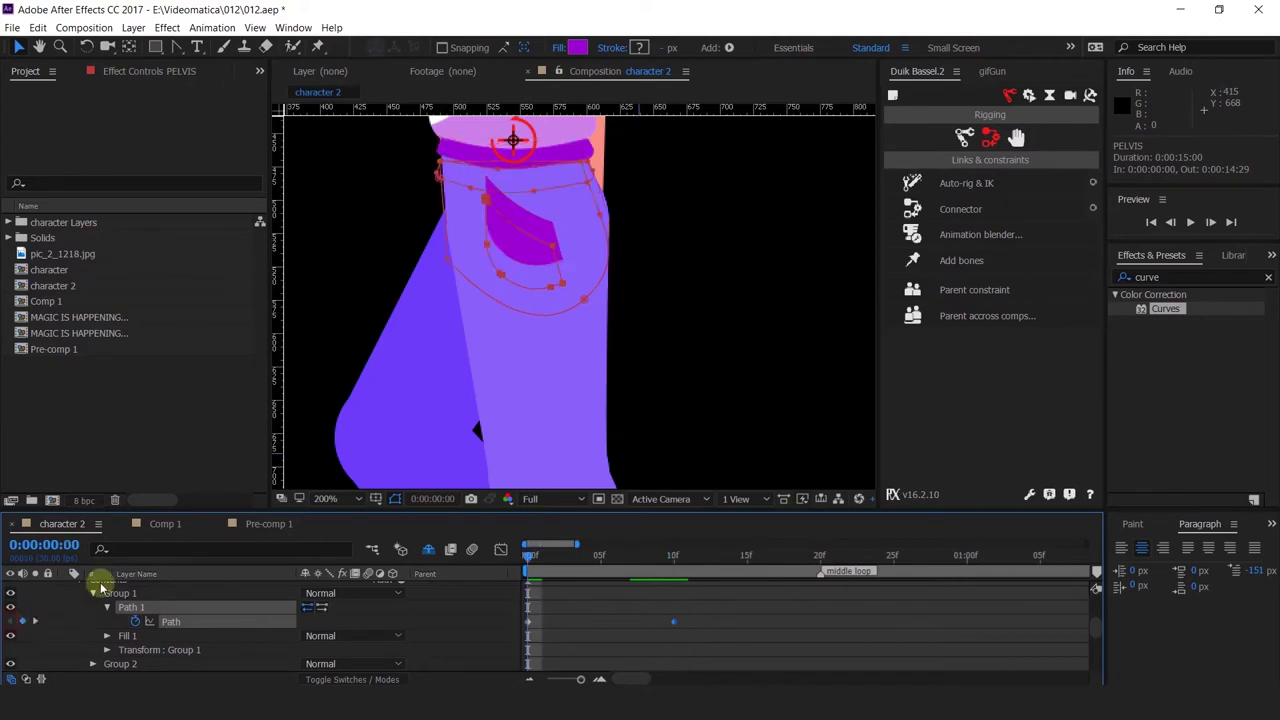
drag(551, 249, 541, 253)
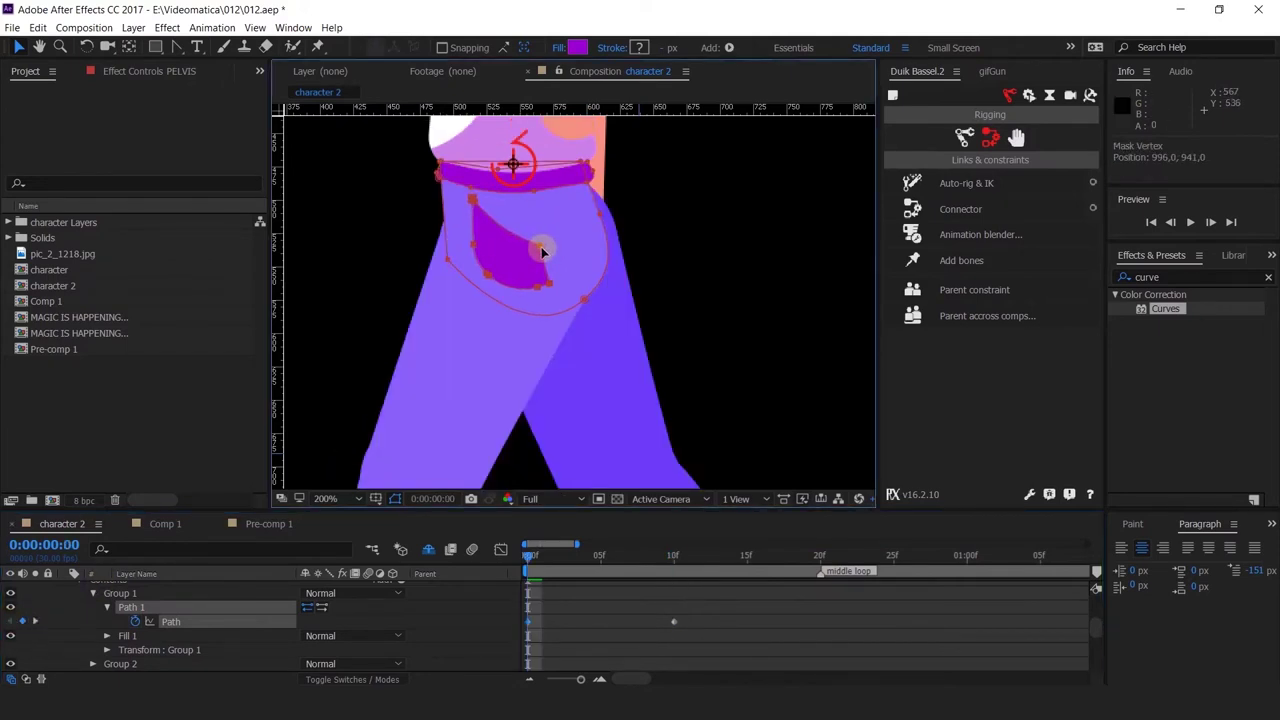
Paste the pocket's frame 0 path keyframe at frame 20 and shift the pocket forward there.
click(820, 556)
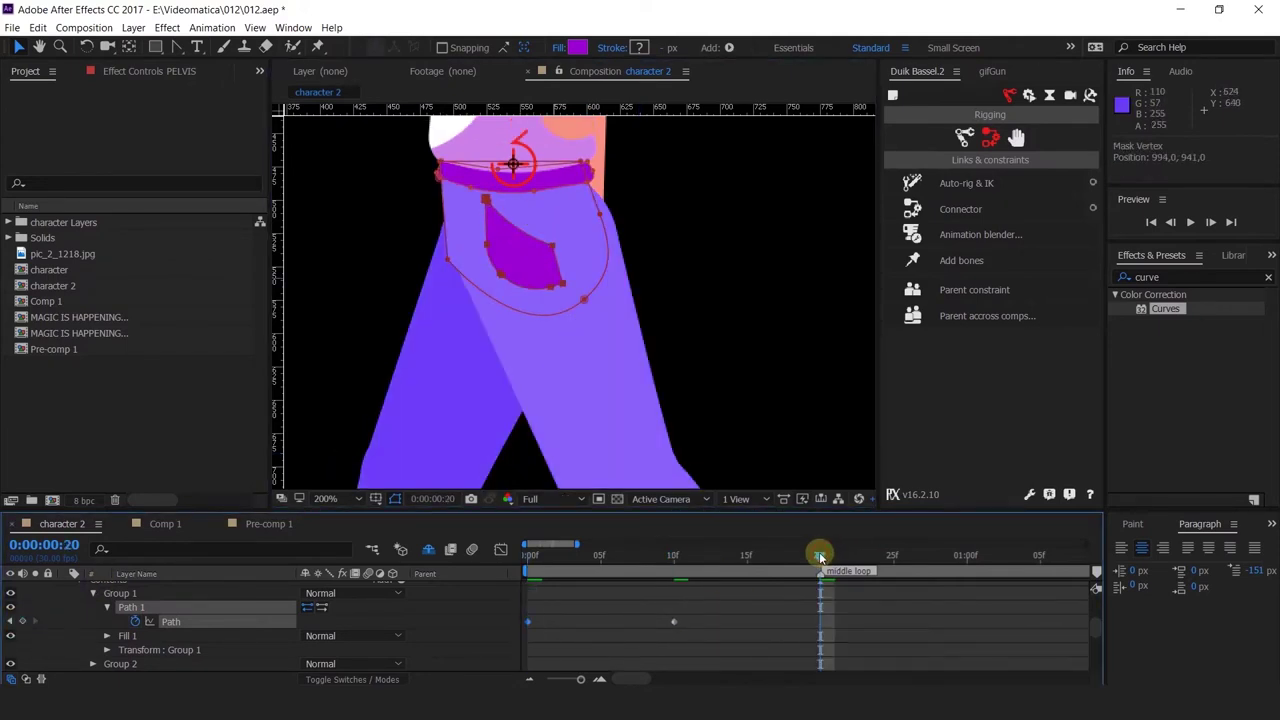
key(ctrl+c)
key(ctrl+v)
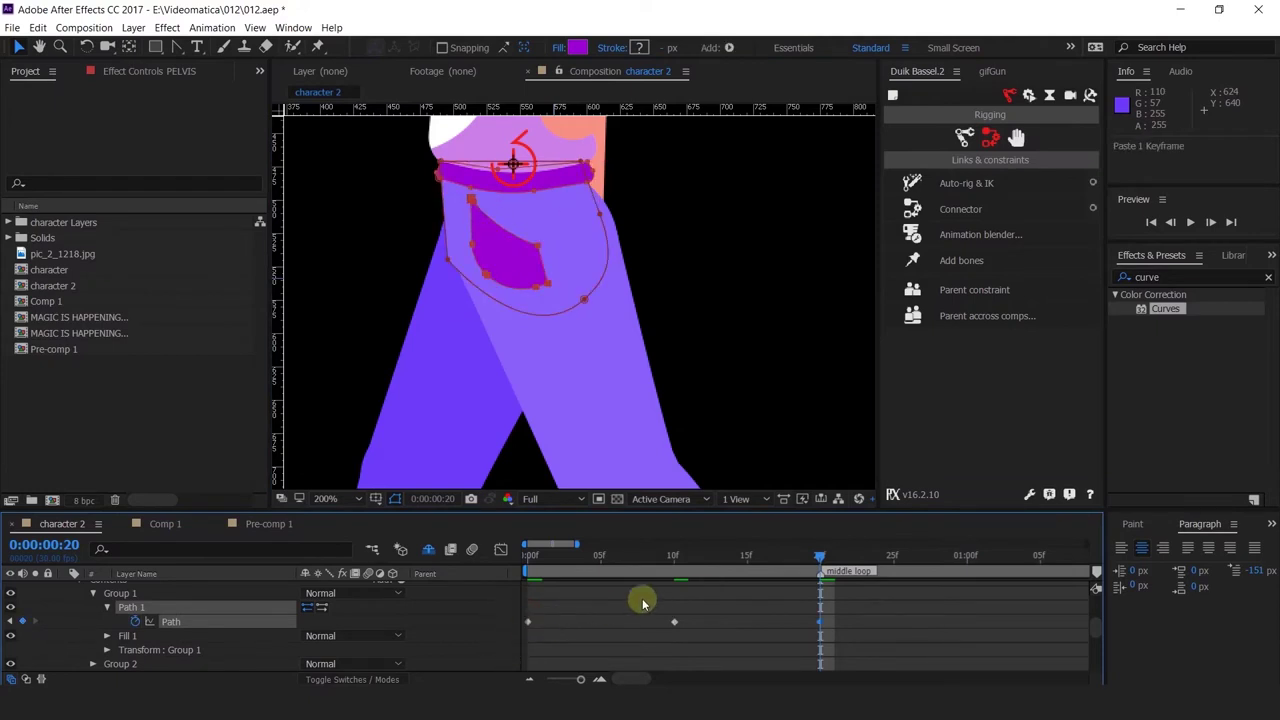
drag(538, 247, 558, 248)
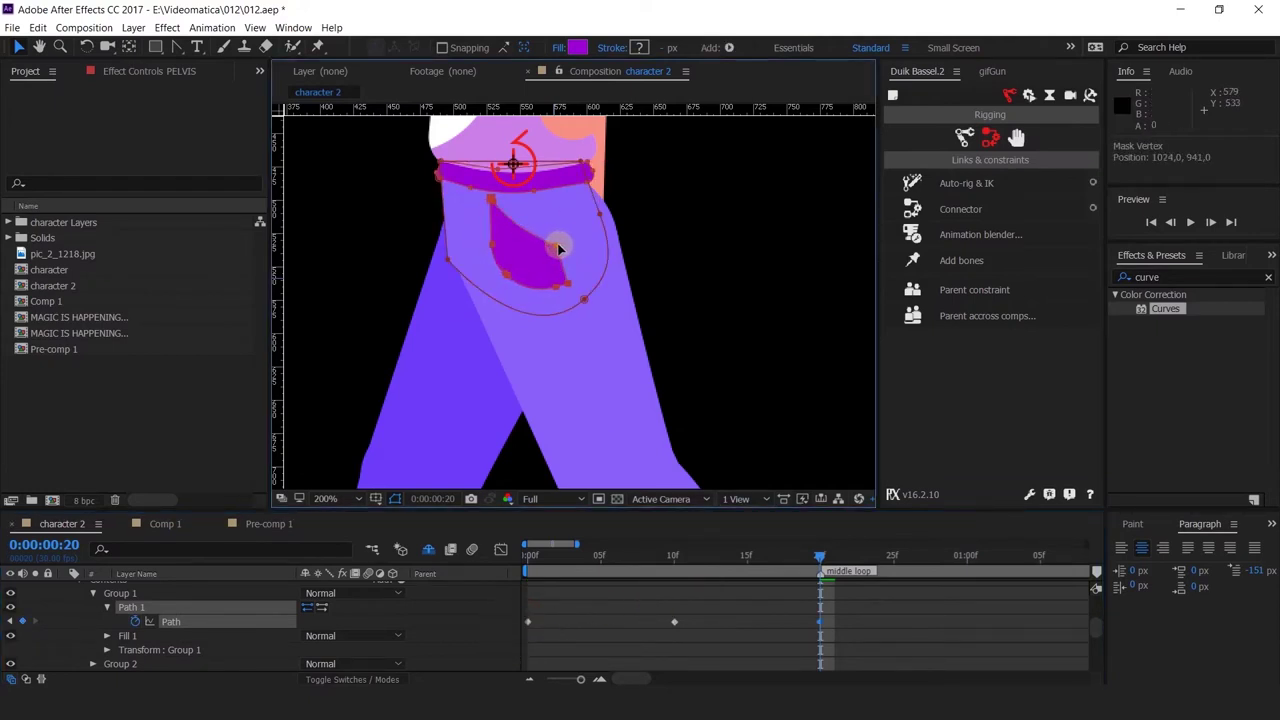
Copy the pocket's frame 10 path keyframe and paste it at 0:00:01:00.
click(494, 638)
click(966, 556)
drag(712, 613, 660, 644)
key(ctrl+c)
key(ctrl+v)
Copy the pocket's frame 0 path keyframe and paste it at 0:00:01:10 to close the loop.
drag(1024, 592, 926, 590)
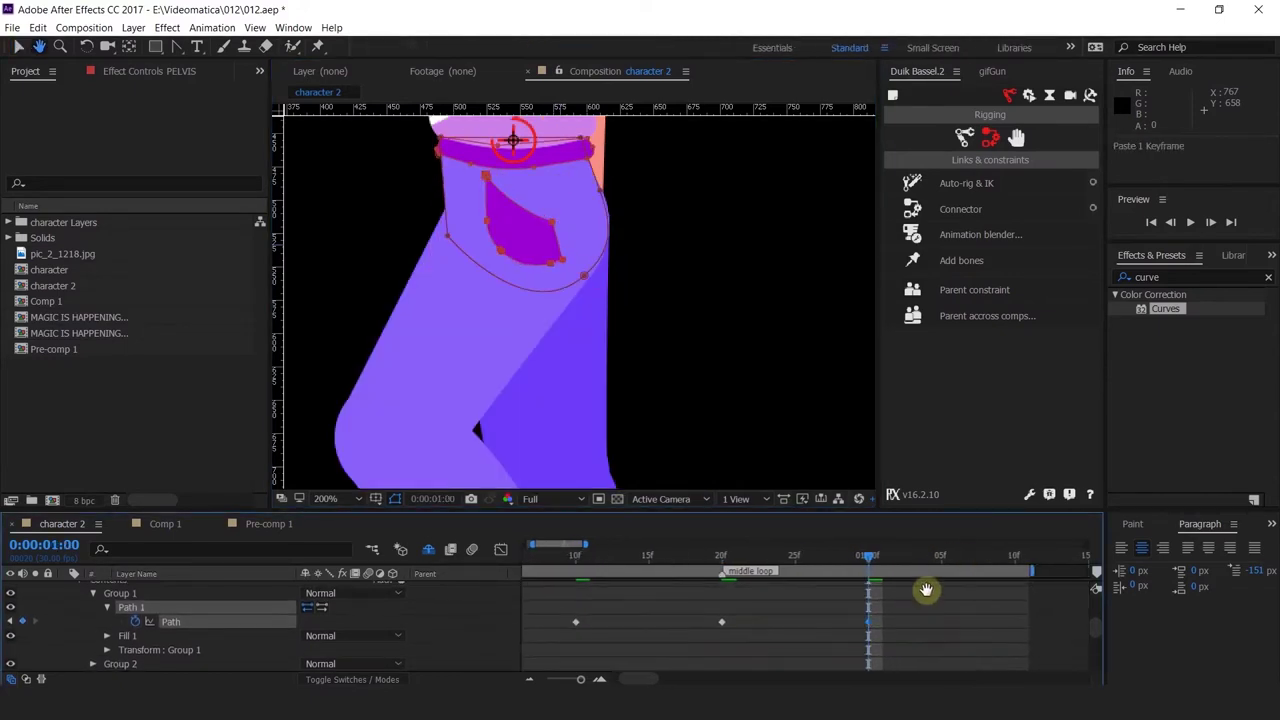
click(1014, 556)
scroll(891, 646, left, 2)
drag(559, 617, 500, 648)
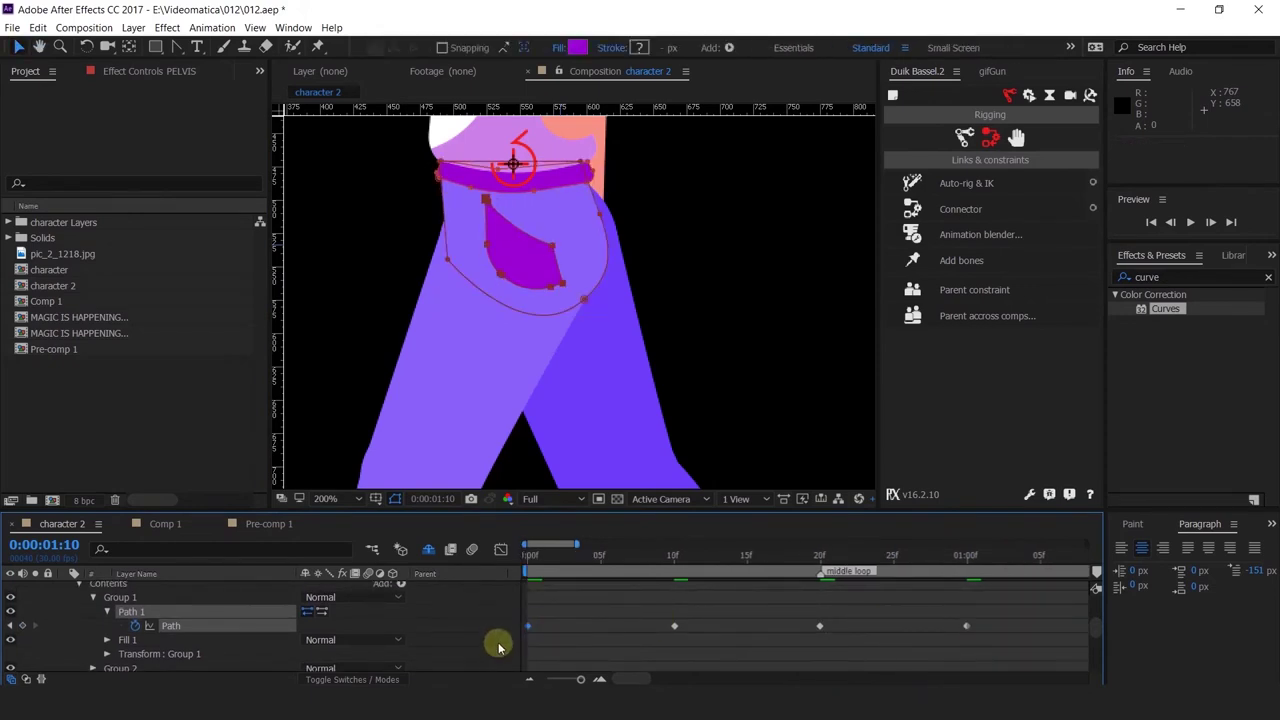
key(ctrl+c)
key(ctrl+v)
Scrub through the pocket's motion and shift its path slightly further forward at frame 20.
scroll(603, 380, down, 1)
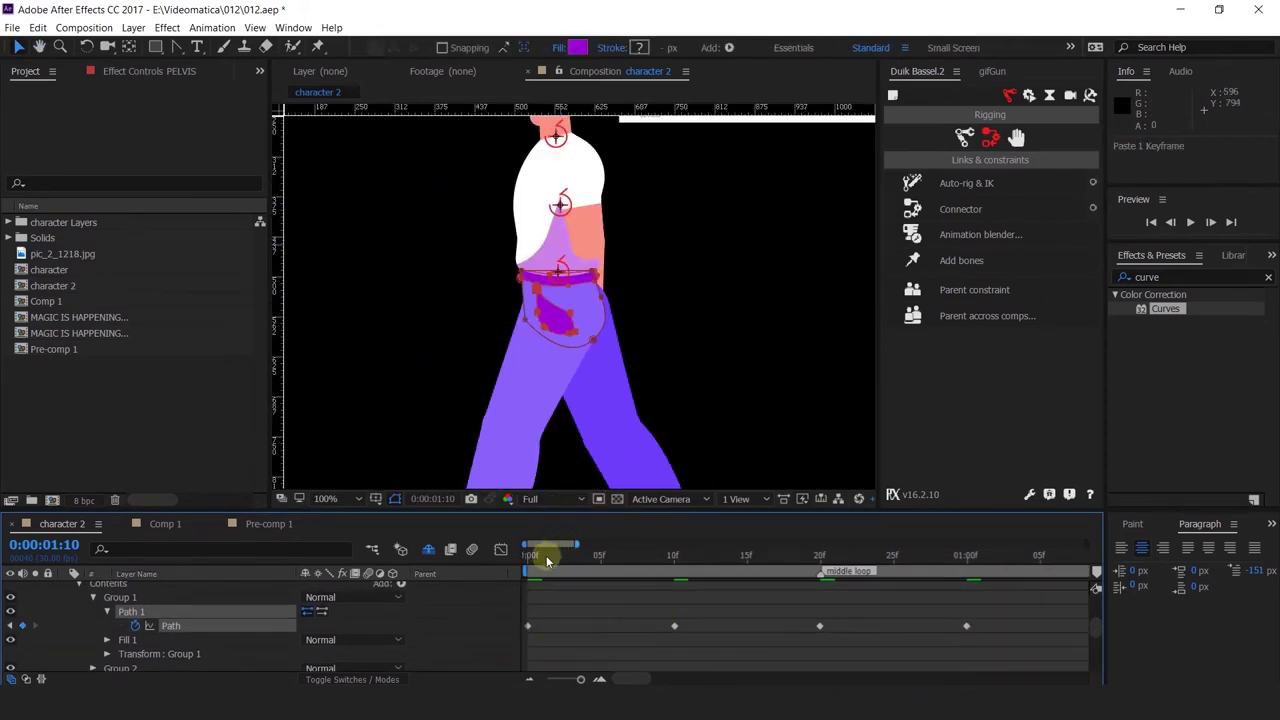
drag(547, 561, 674, 577)
scroll(586, 297, up, 1)
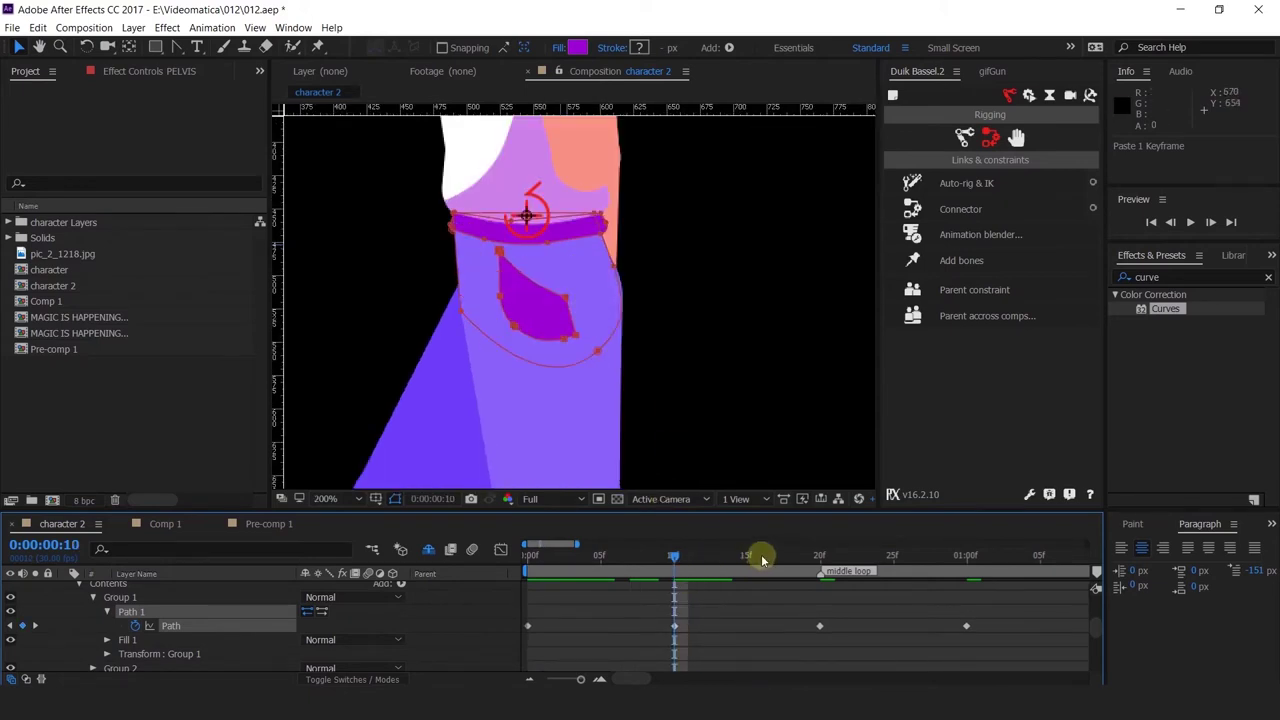
click(820, 558)
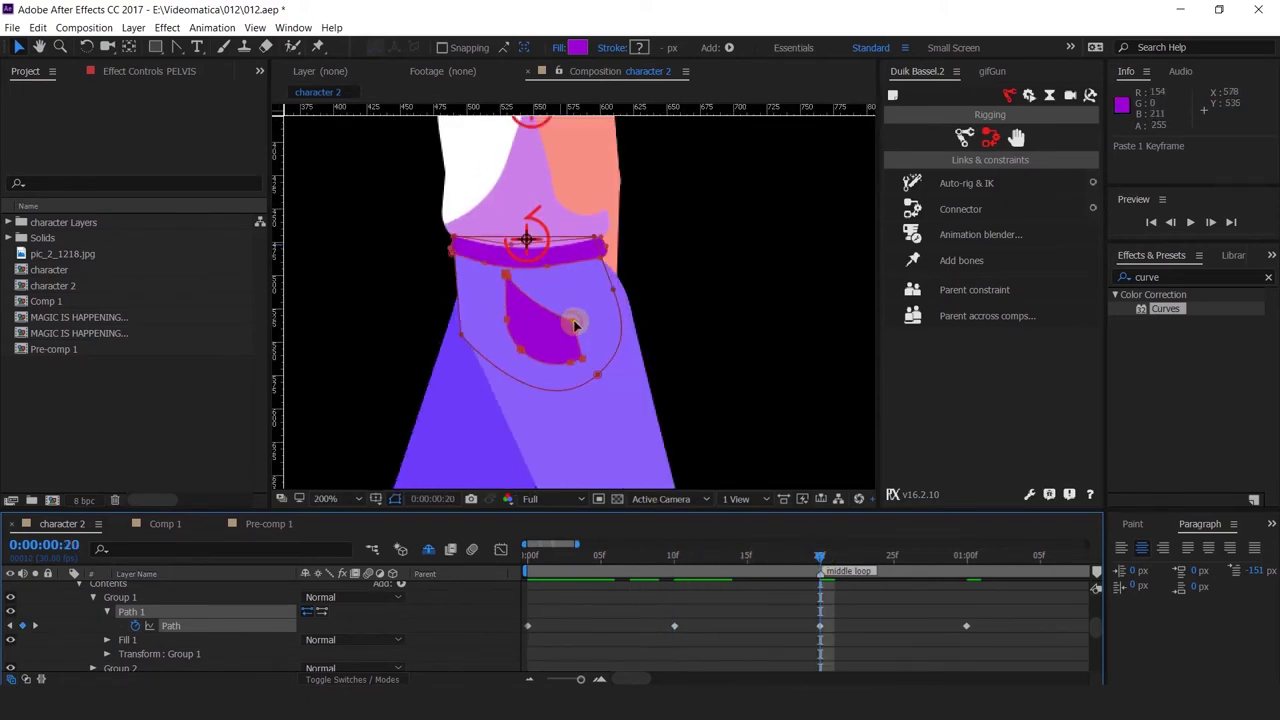
drag(575, 325, 580, 325)
scroll(880, 566, down, 1)
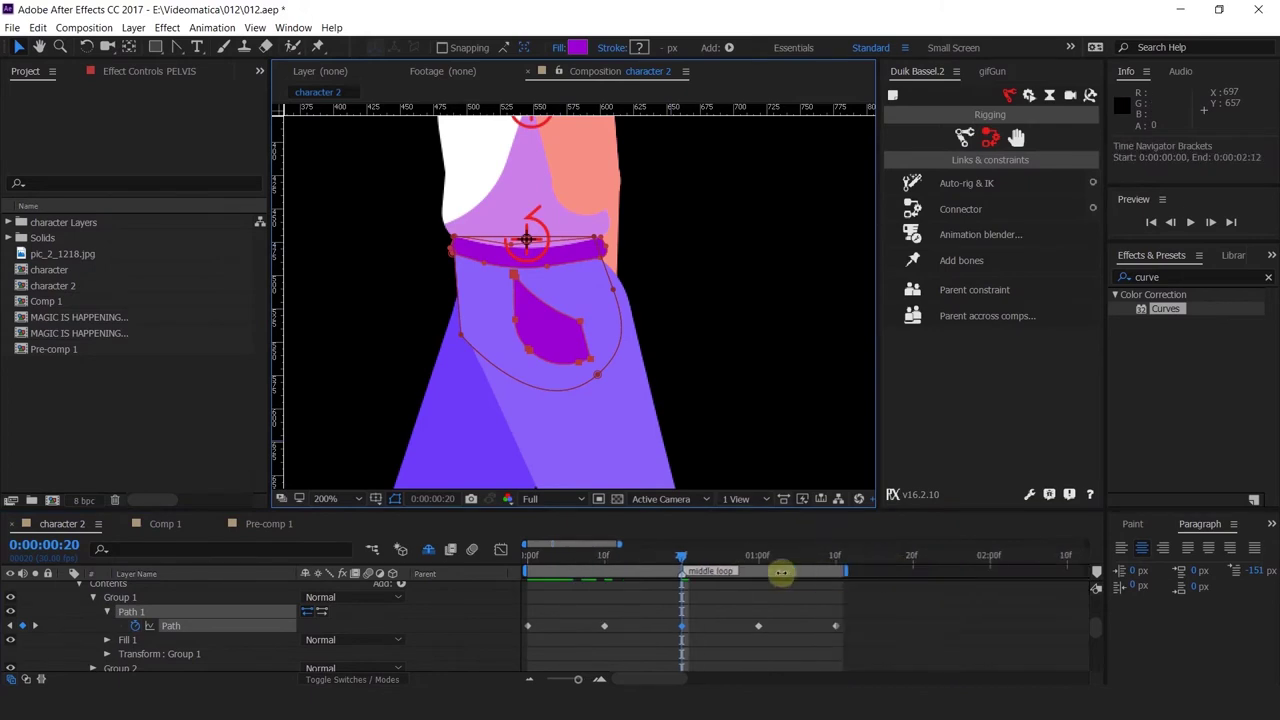
drag(758, 560, 680, 600)
scroll(460, 340, up, 2)
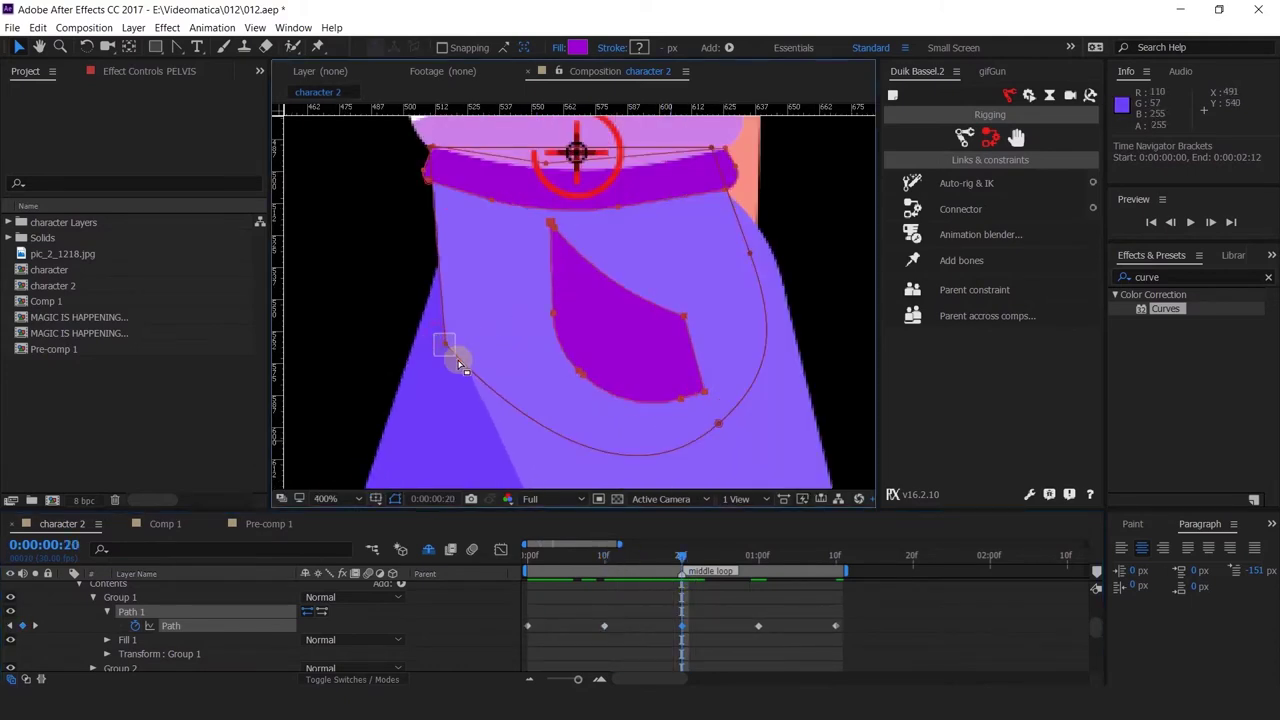
Reshape the main pelvis path at frame 20, moving its rear lower point and both front curve points forward.
mouse_move(447, 345)
mouse_down()
mouse_move(474, 351)
mouse_move(463, 347)
mouse_up()
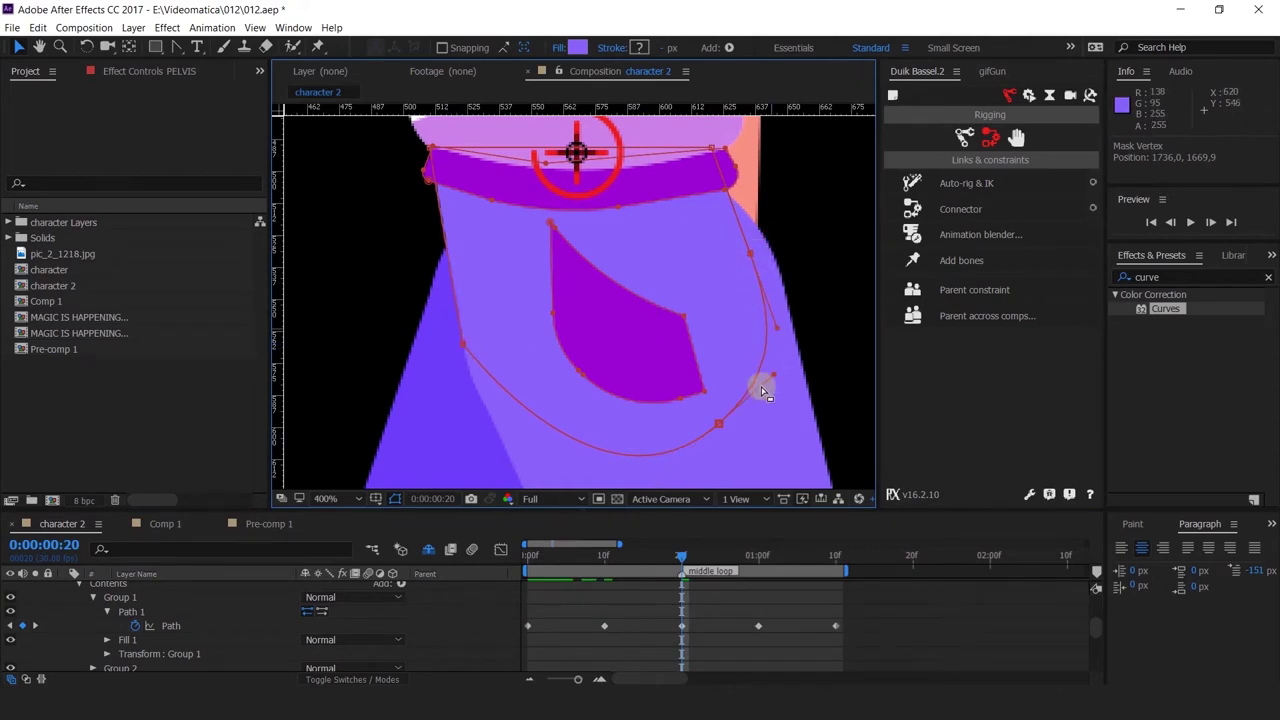
mouse_move(752, 442)
mouse_down()
mouse_move(716, 419)
mouse_move(746, 421)
mouse_up()
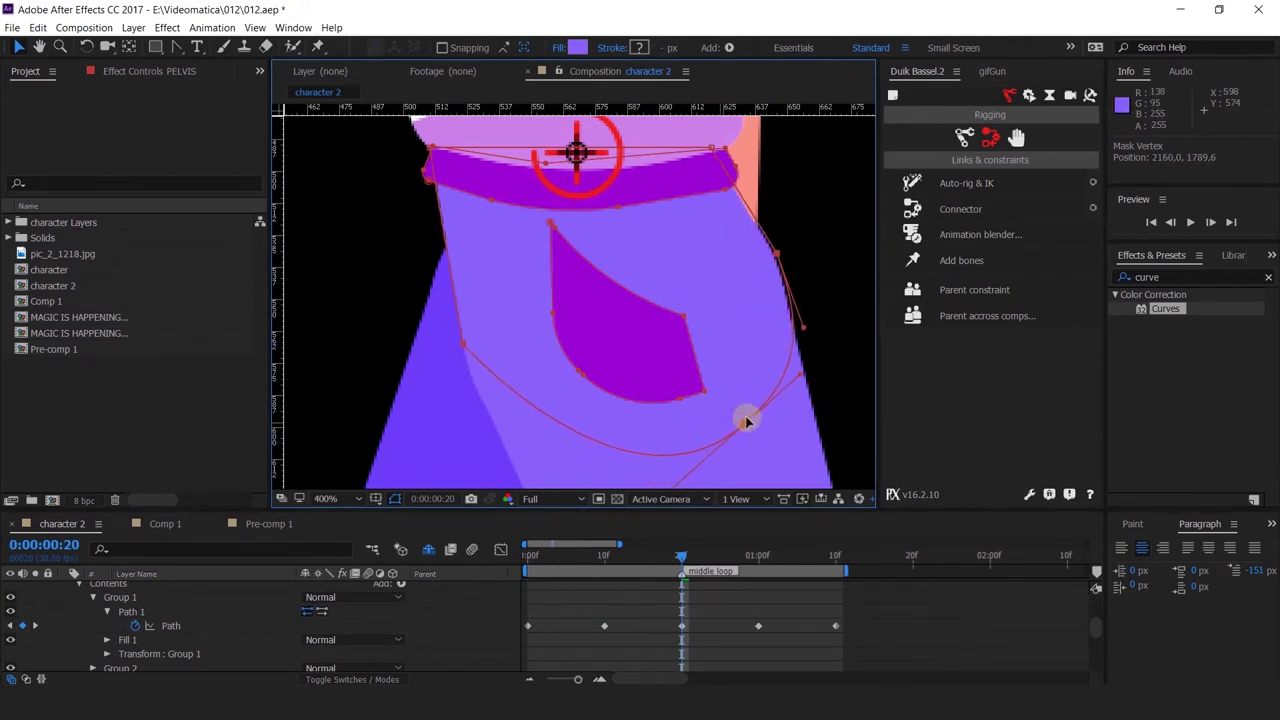
click(792, 612)
scroll(801, 322, down, 1)
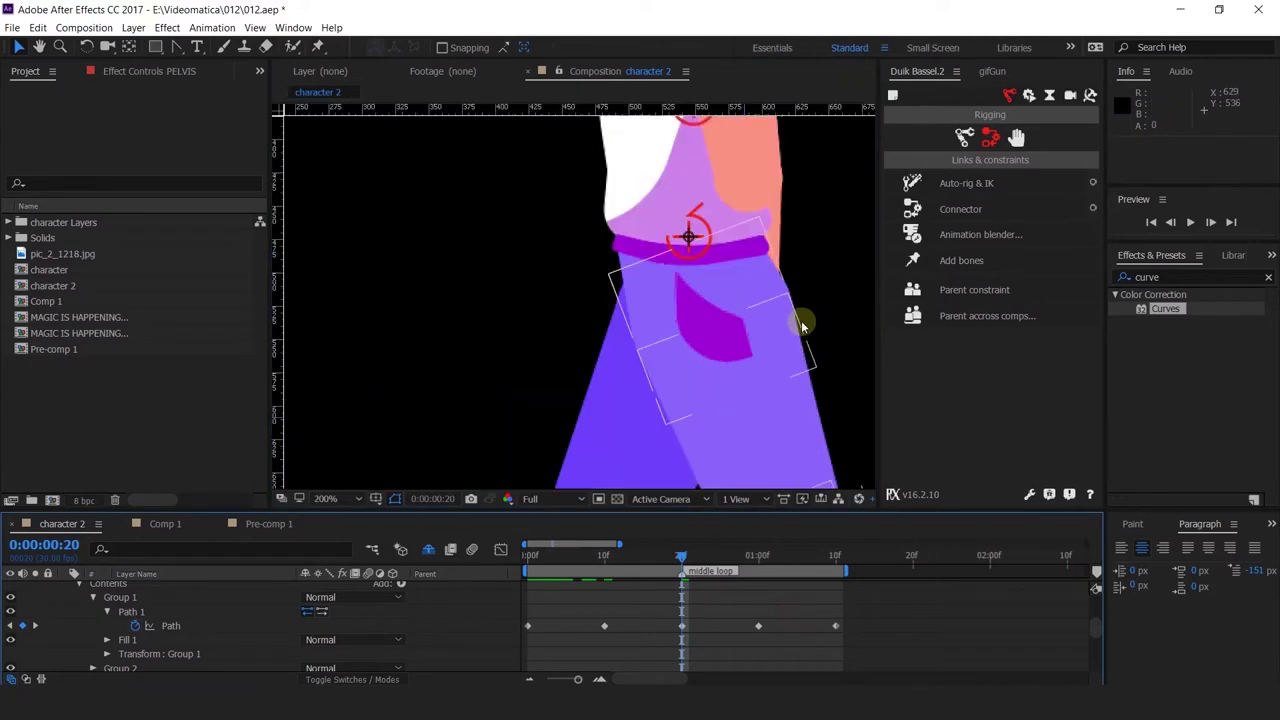
drag(774, 398, 721, 291)
scroll(646, 312, down, 1)
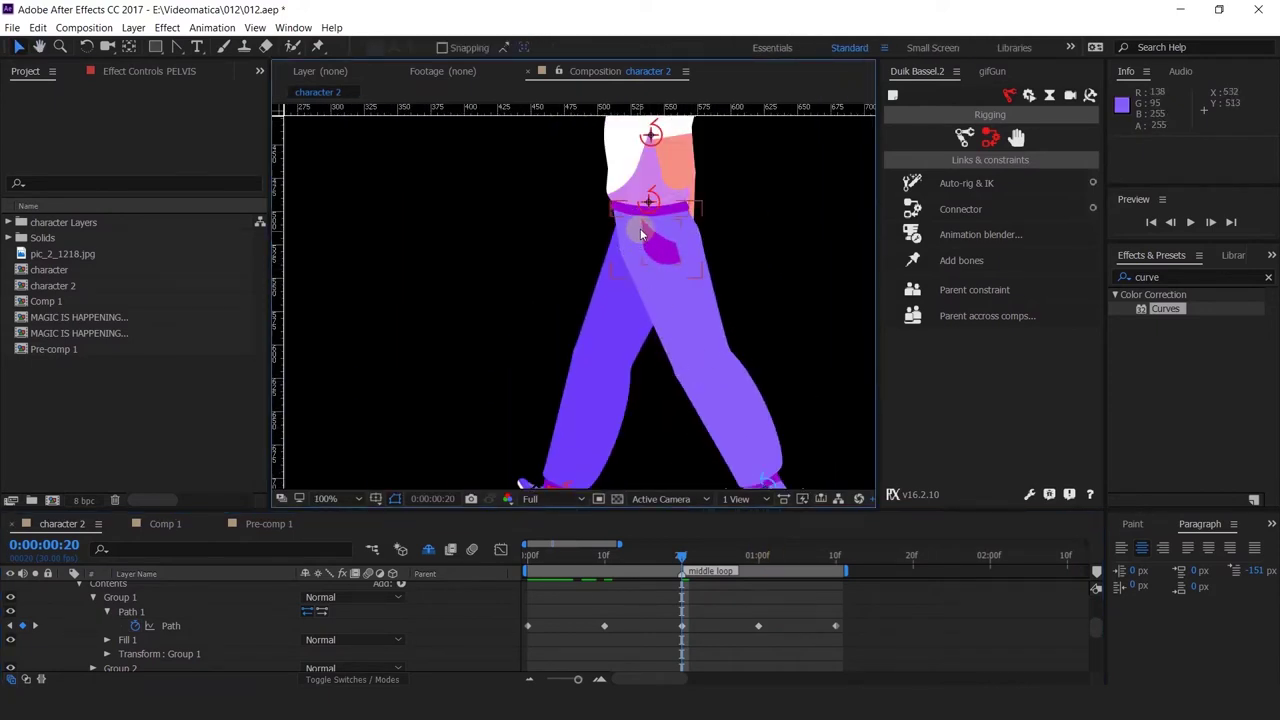
Compare the hip between frames 0 and 20, and nudge the main pelvis path's upper front point forward at frame 20.
scroll(643, 231, up, 1)
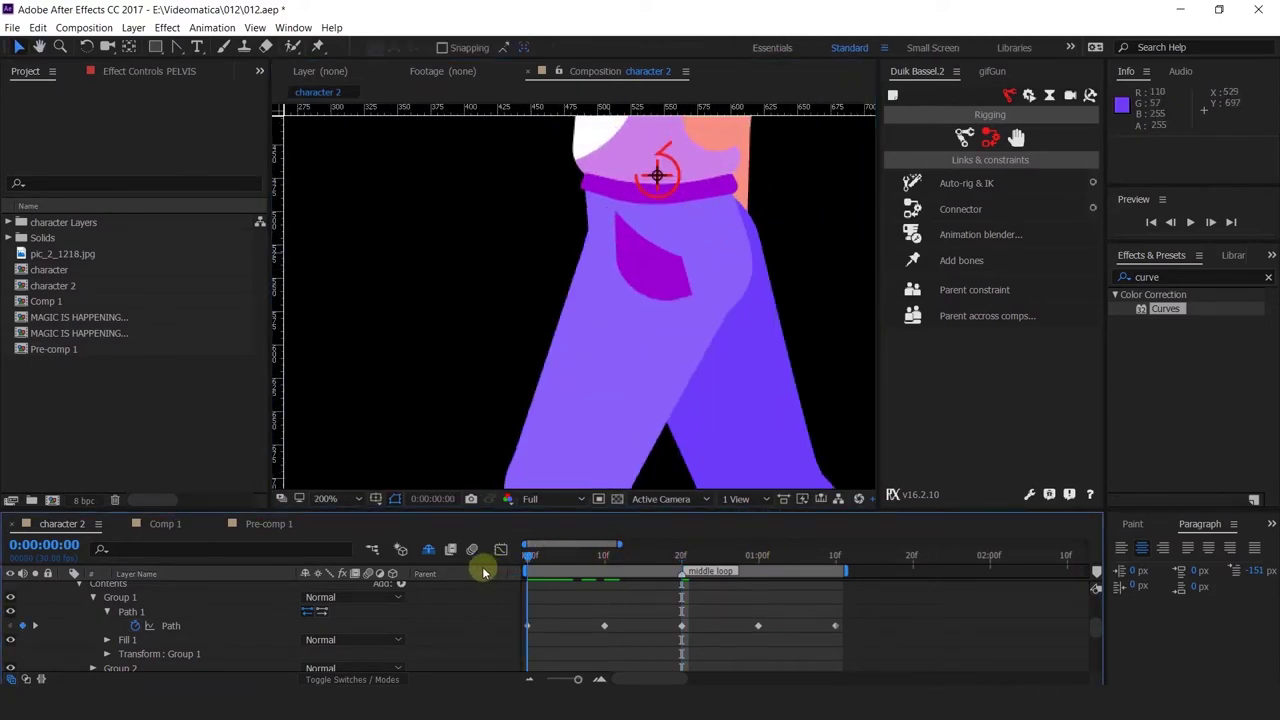
drag(525, 563, 659, 651)
scroll(692, 650, up, 2)
scroll(692, 652, down, 3)
scroll(735, 290, up, 2)
drag(778, 173, 784, 175)
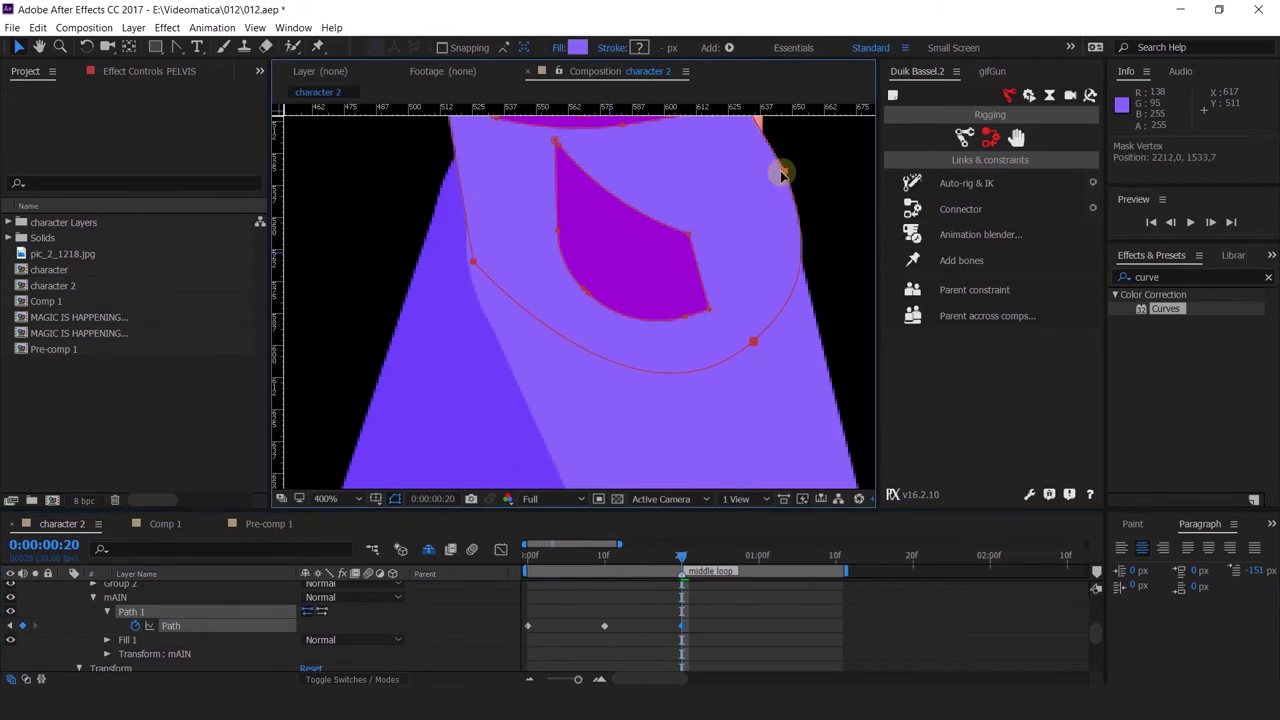
Copy the main pelvis path's frame 10 keyframe and paste it at 0:00:01:00.
click(757, 558)
click(604, 626)
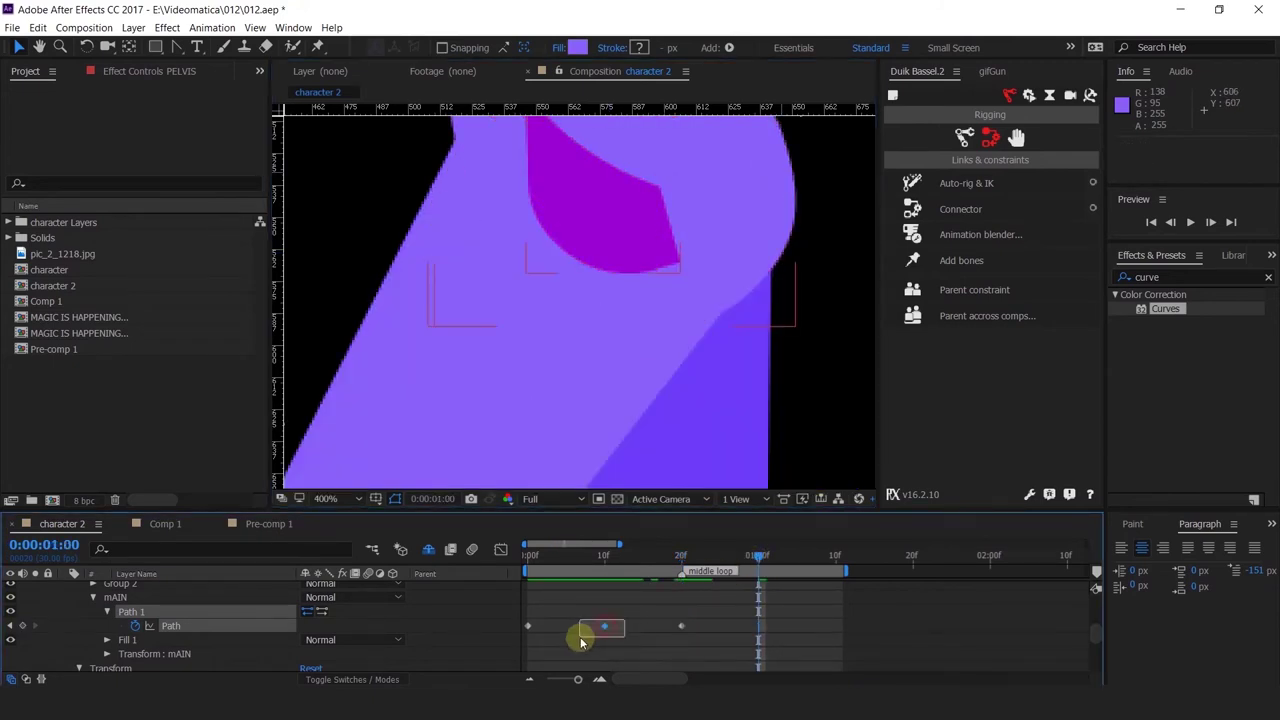
key(ctrl+c)
key(ctrl+v)
Copy the main pelvis path's frame 0 keyframe and paste it at 0:00:01:10 to close the loop.
drag(823, 558, 836, 558)
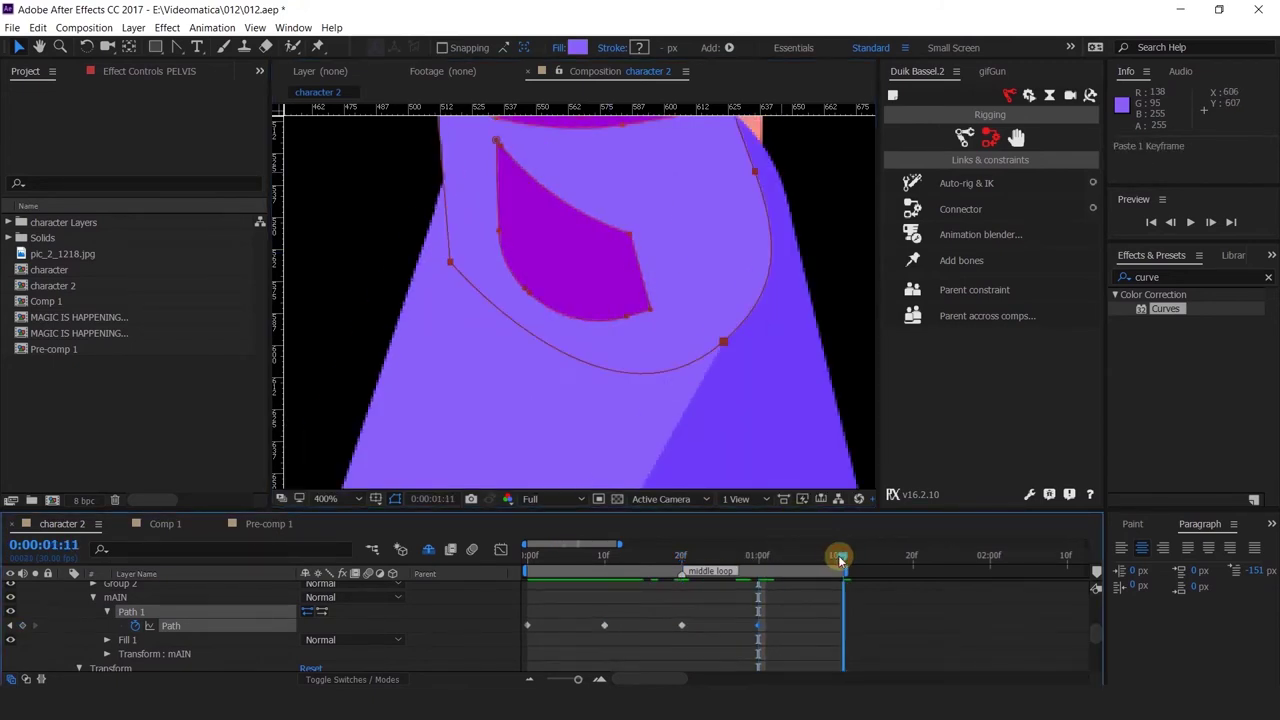
drag(541, 620, 491, 657)
key(ctrl+c)
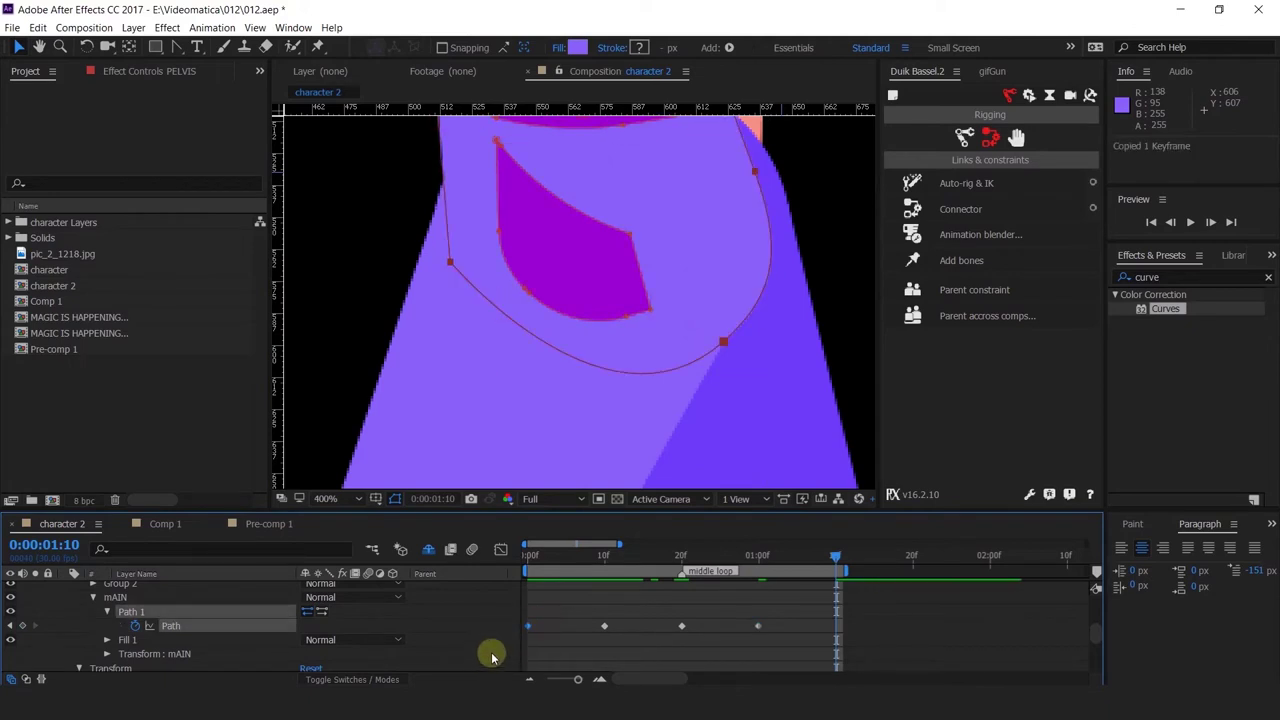
Play back the walk cycle and examine the hip and pocket motion both up close and on the full character.
scroll(631, 306, down, 2)
drag(661, 309, 680, 338)
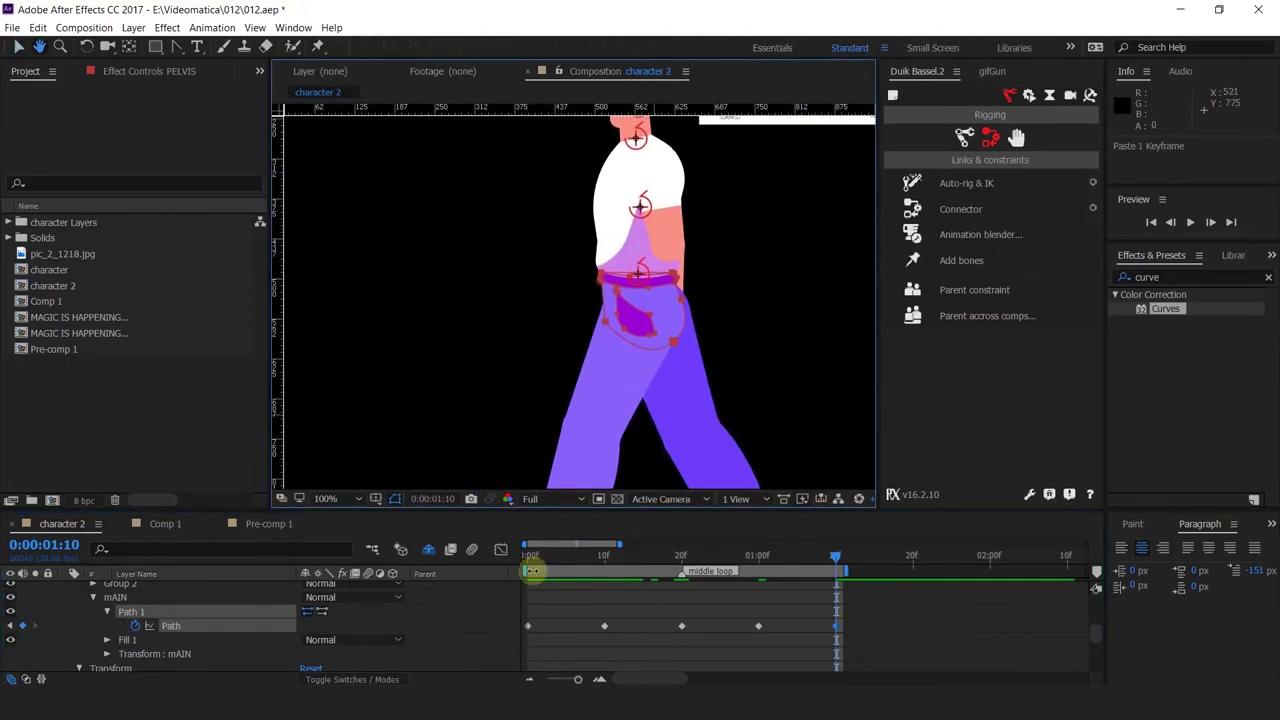
key(space)
key(space)
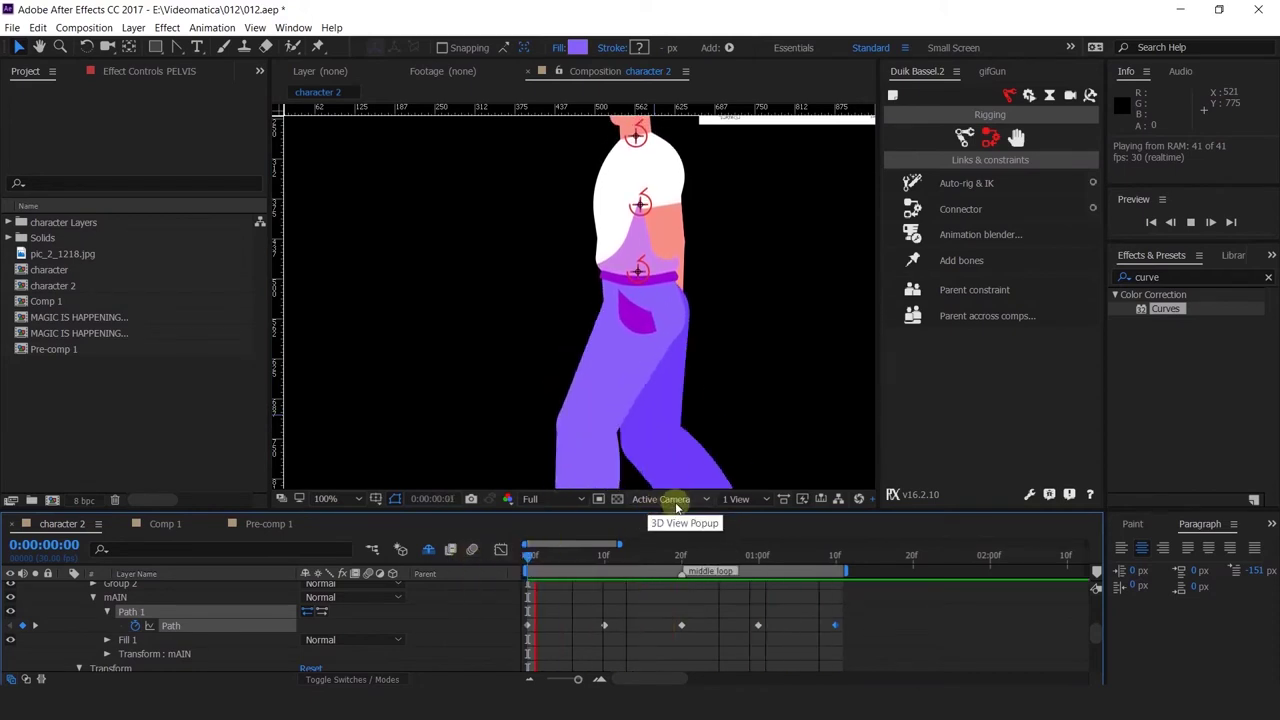
scroll(731, 376, down, 2)
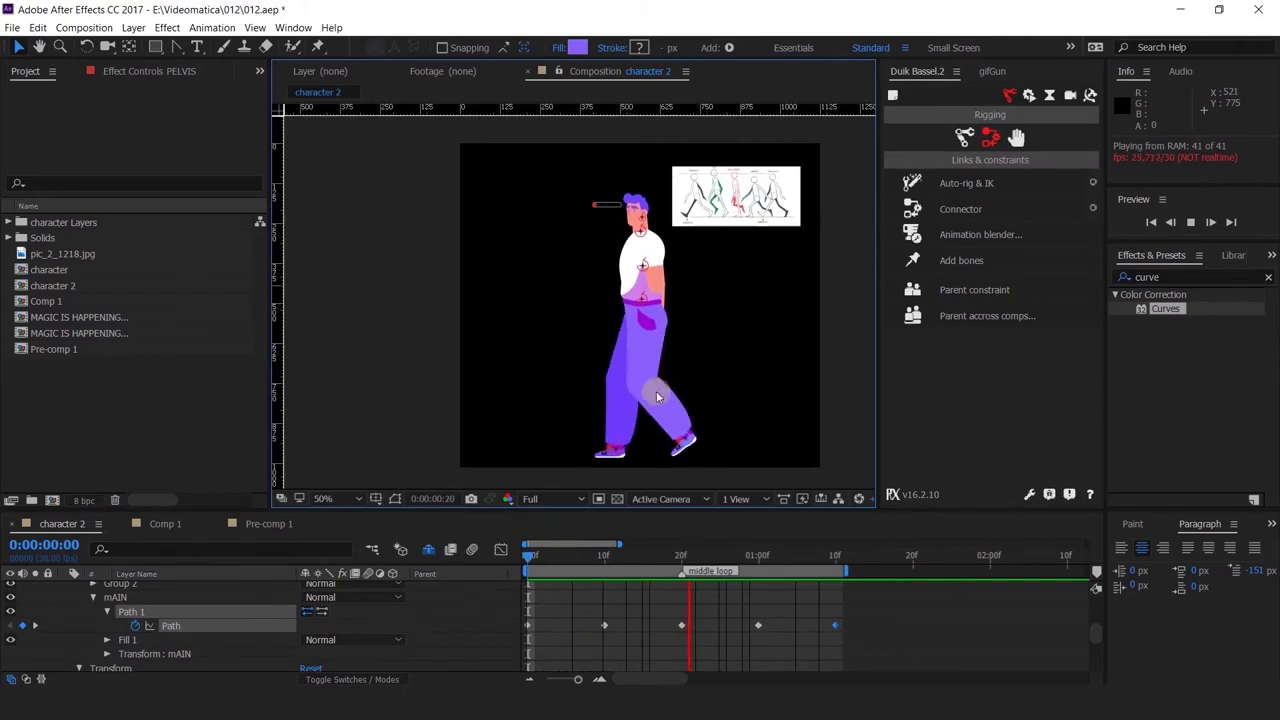
scroll(636, 298, up, 2)
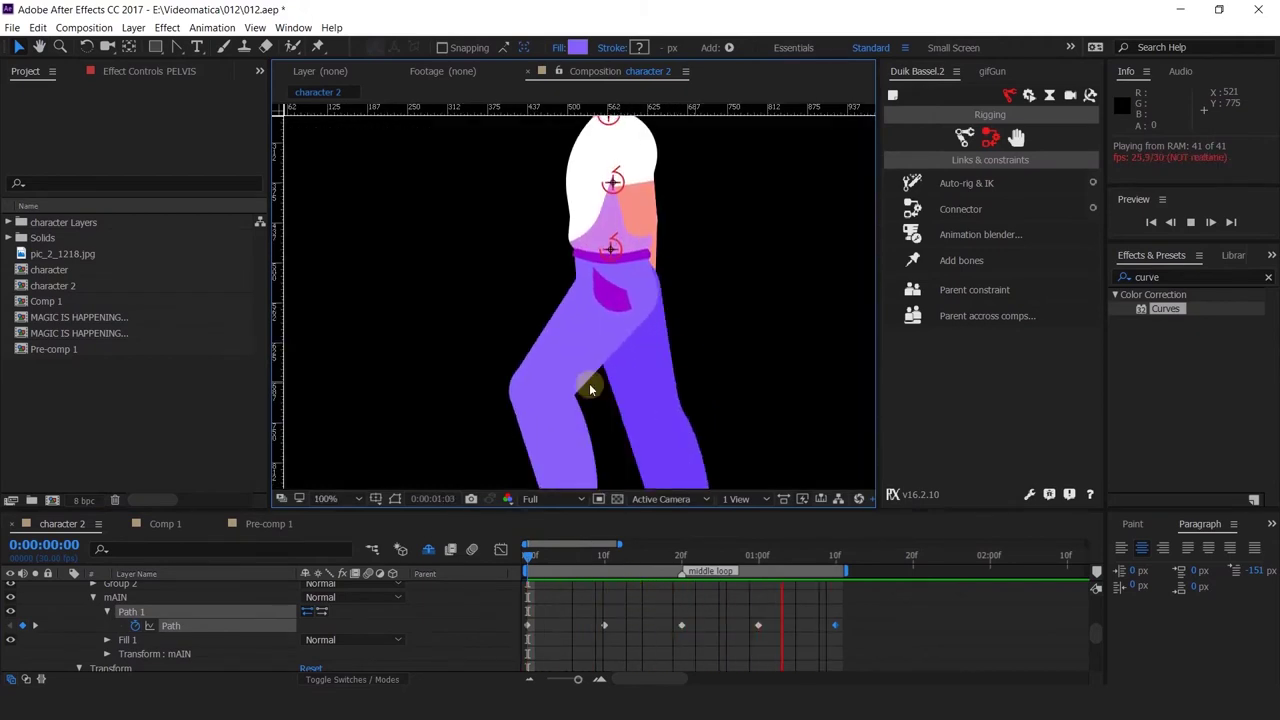
key(space)
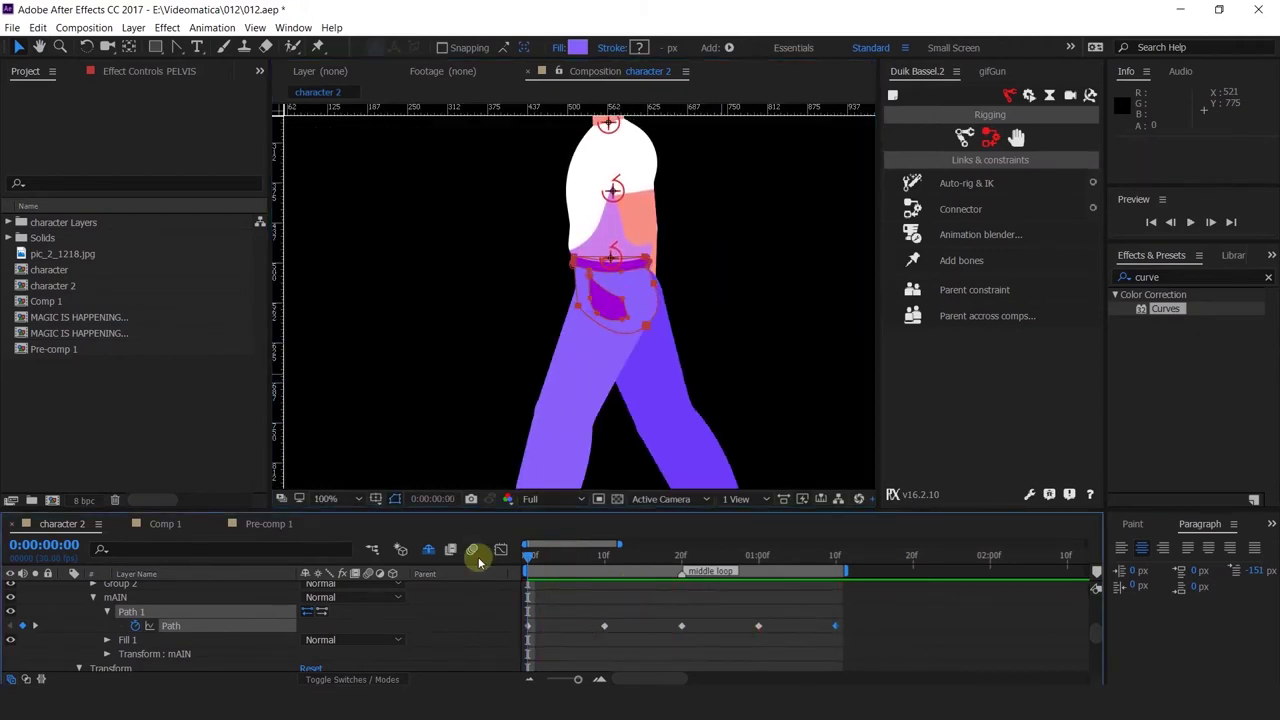
Duplicate the PELVIS layer, parent the copy to PELVIS and place it directly above F_Femur 2.
scroll(198, 655, up, 1)
scroll(140, 645, up, 2)
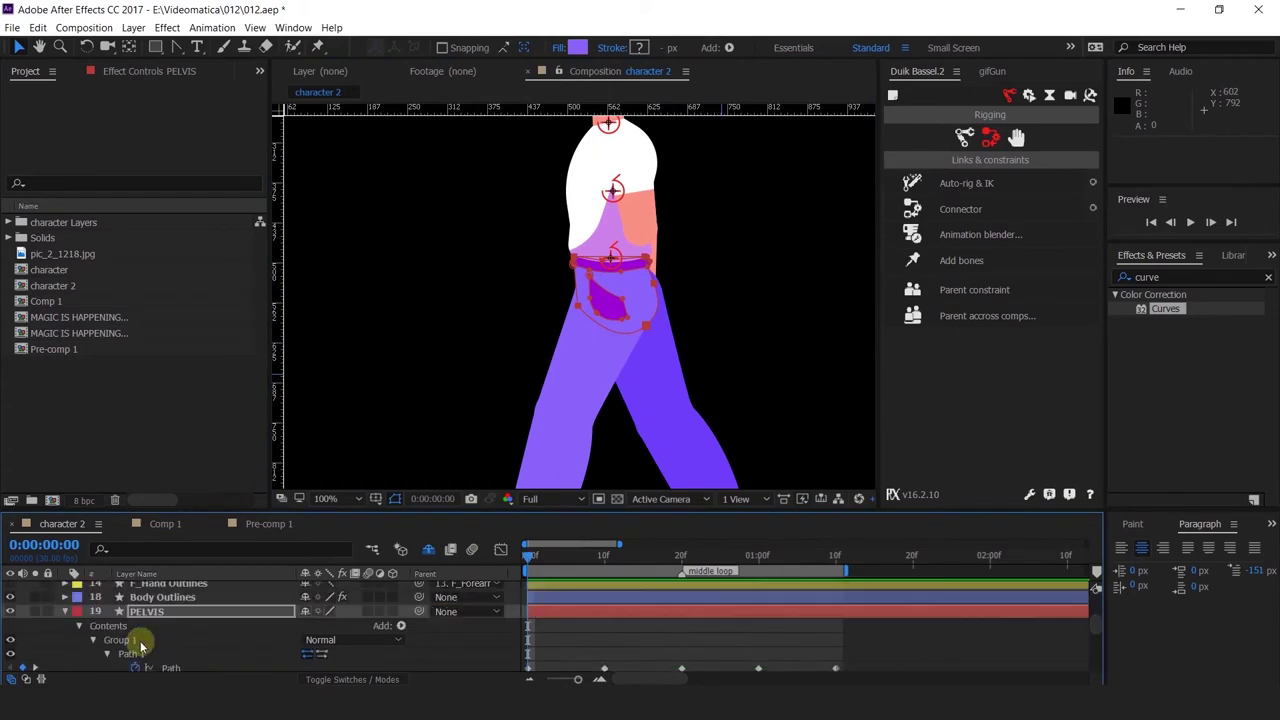
click(64, 612)
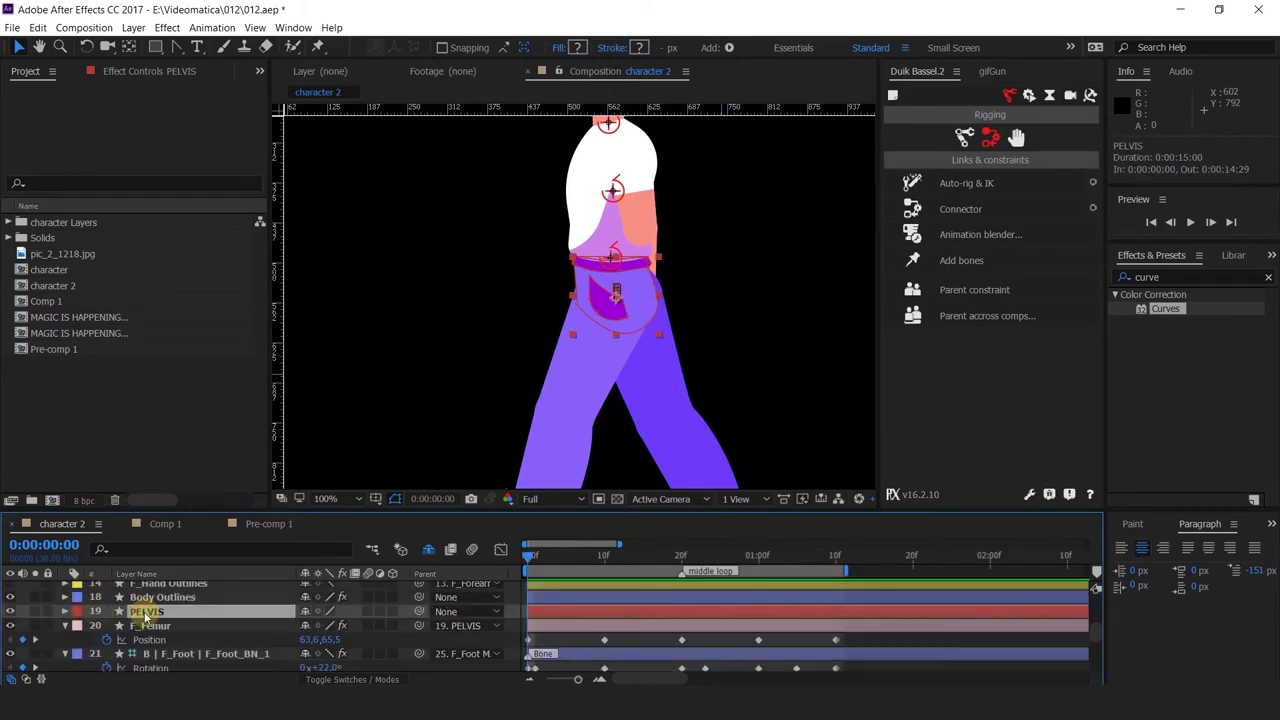
key(ctrl+d)
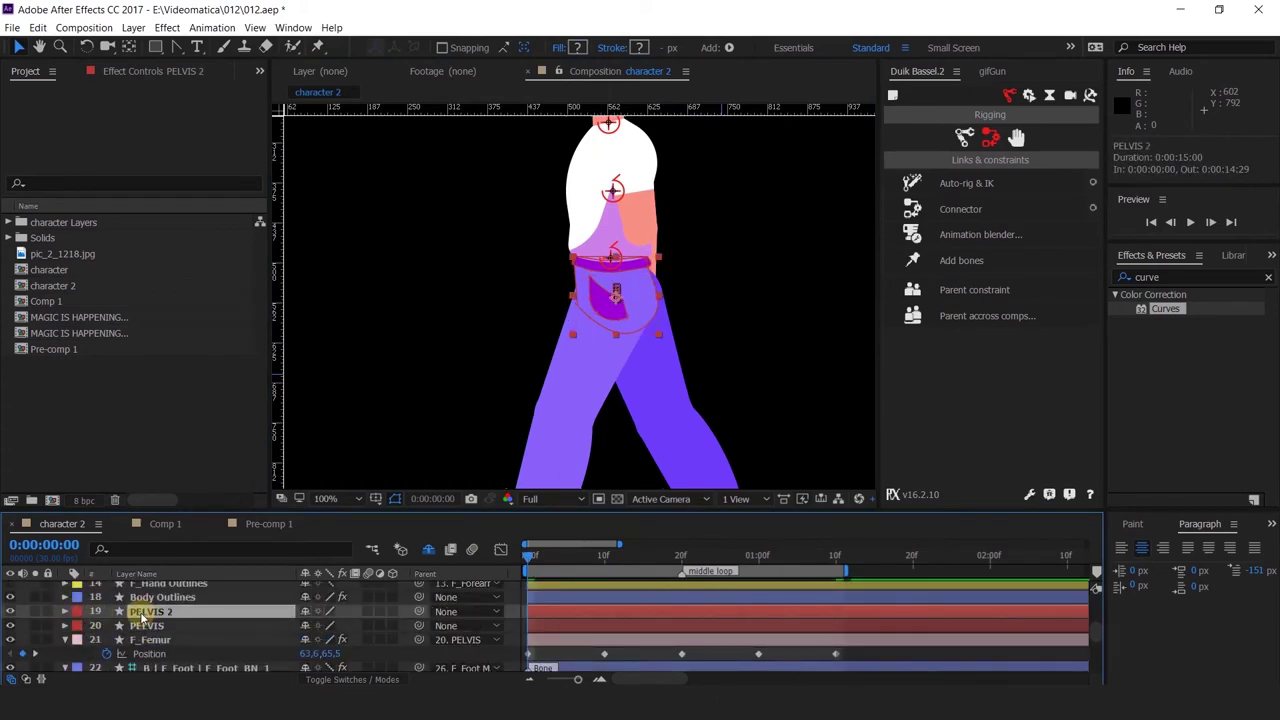
drag(419, 611, 184, 650)
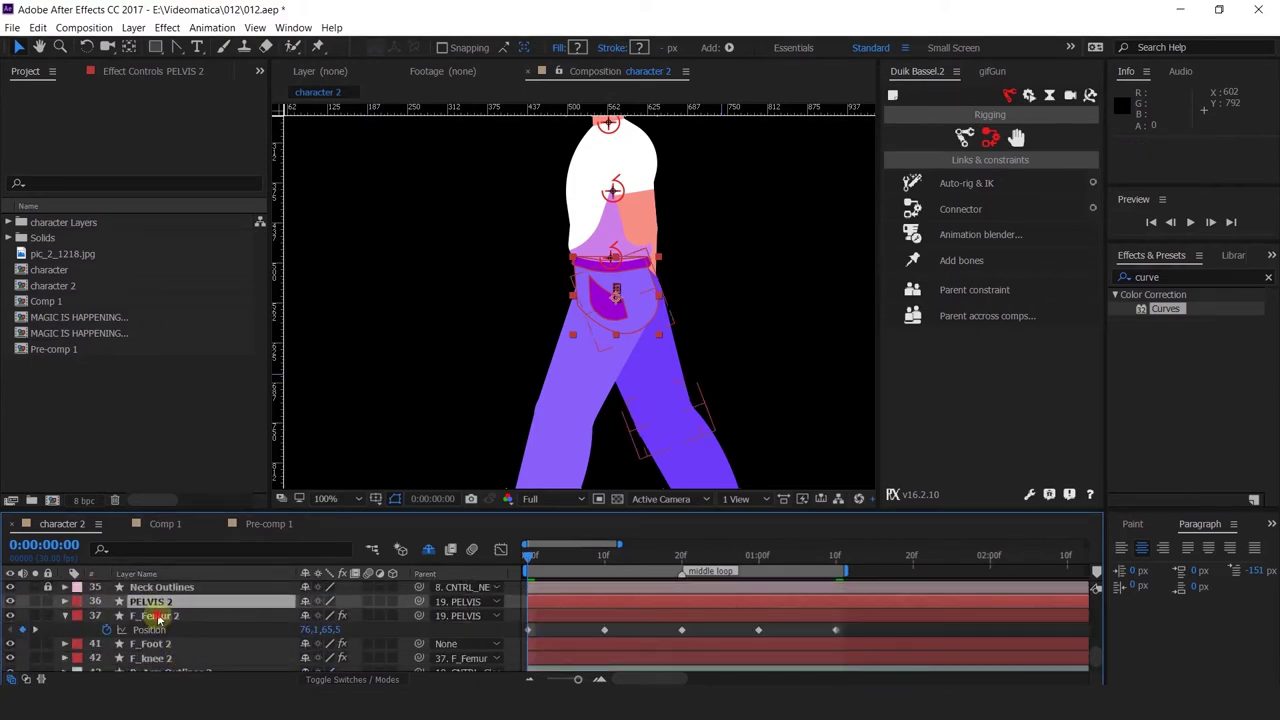
Copy the Curves effect from F_Femur 2 to PELVIS 2 and reveal PELVIS 2's Position keyframes.
click(155, 615)
click(141, 72)
click(46, 135)
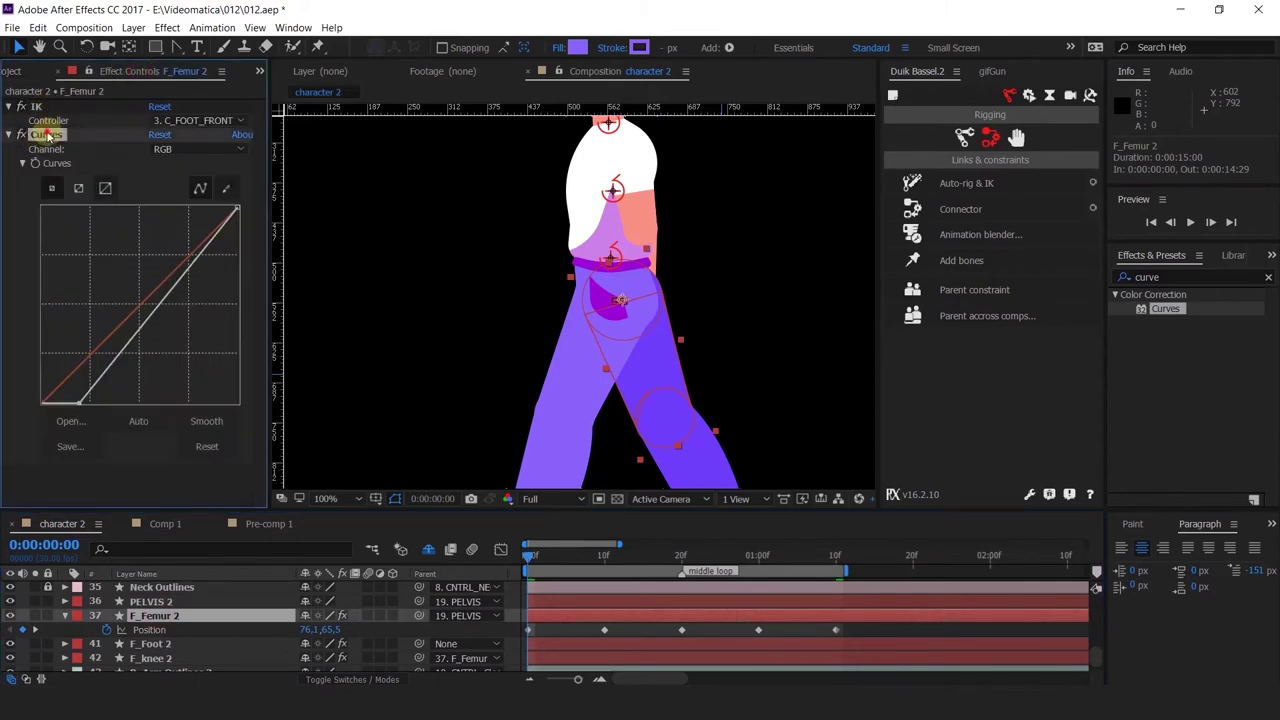
click(165, 602)
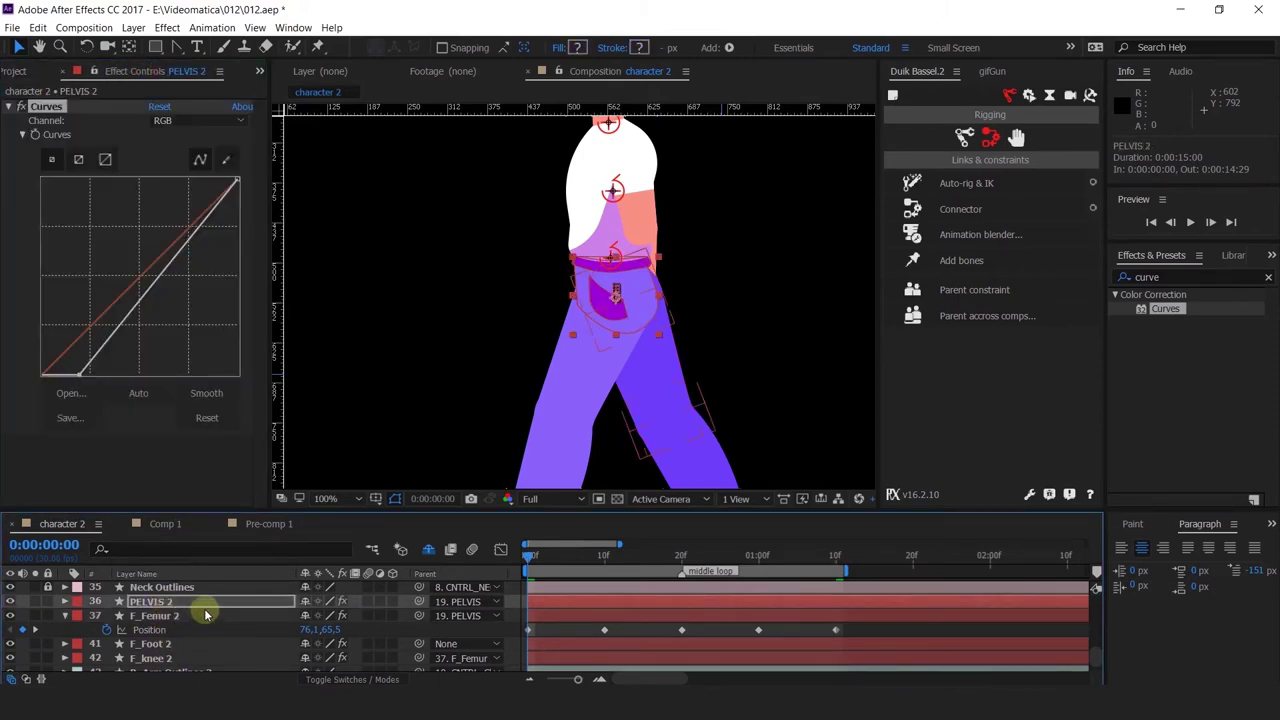
key(p)
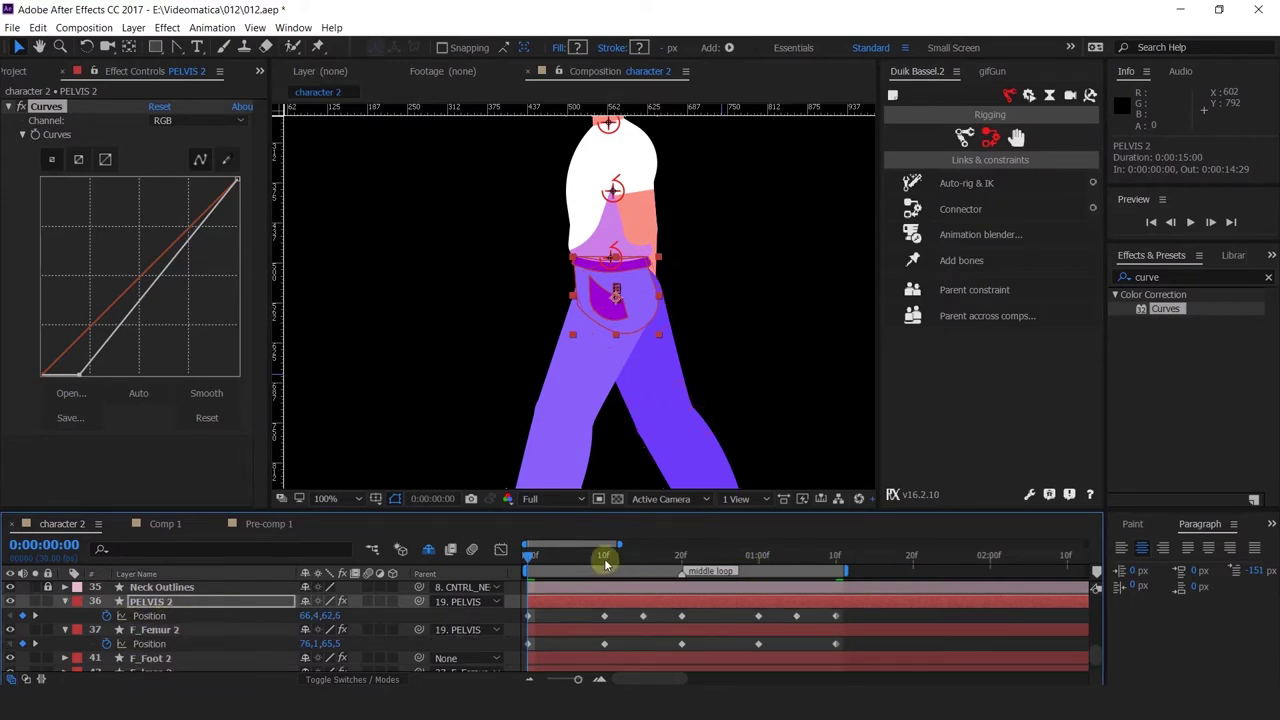
scroll(657, 300, up, 2)
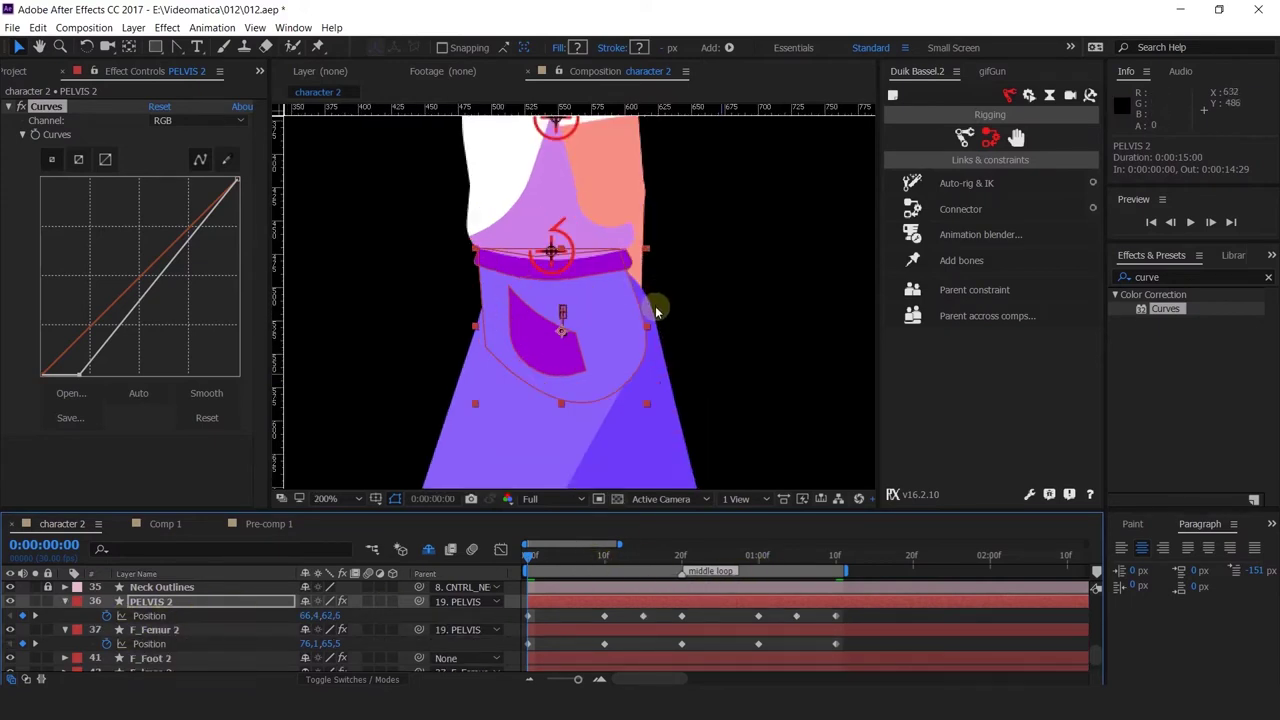
Expand the contents of PELVIS 2 and delete Group 1, the pocket shape.
click(35, 601)
click(35, 601)
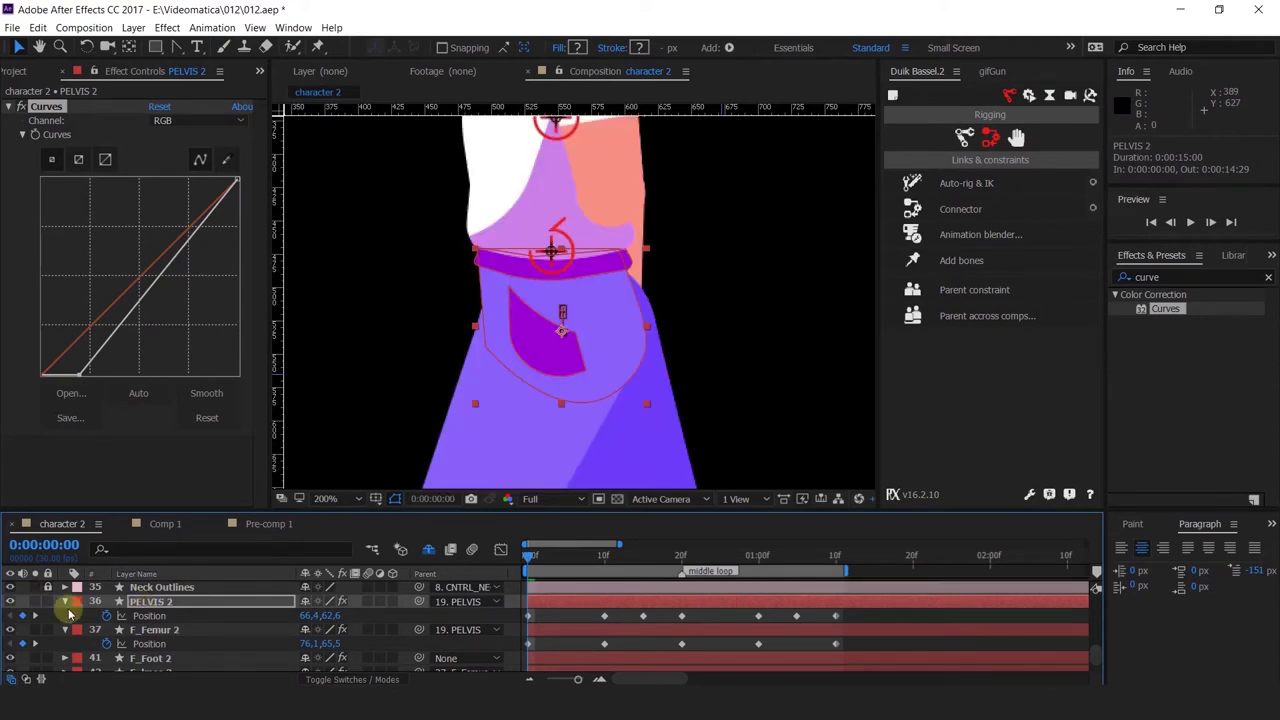
click(65, 601)
click(65, 601)
scroll(75, 606, down, 1)
click(79, 603)
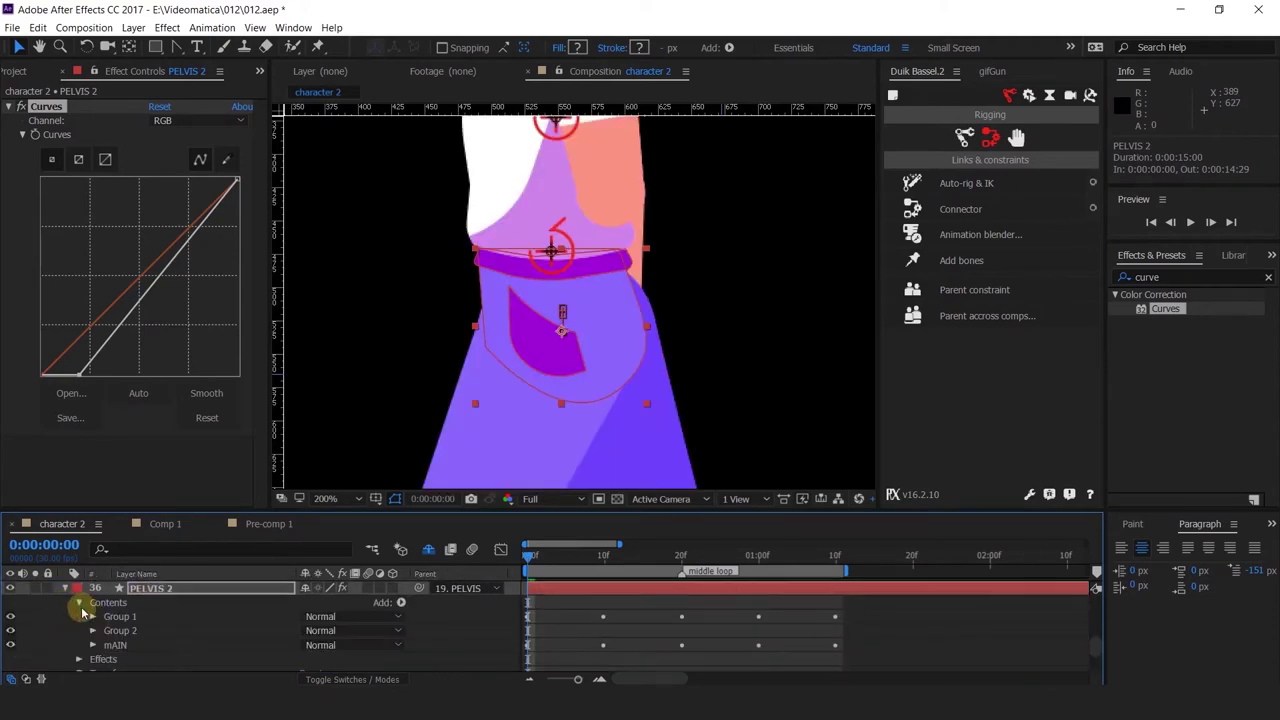
click(120, 630)
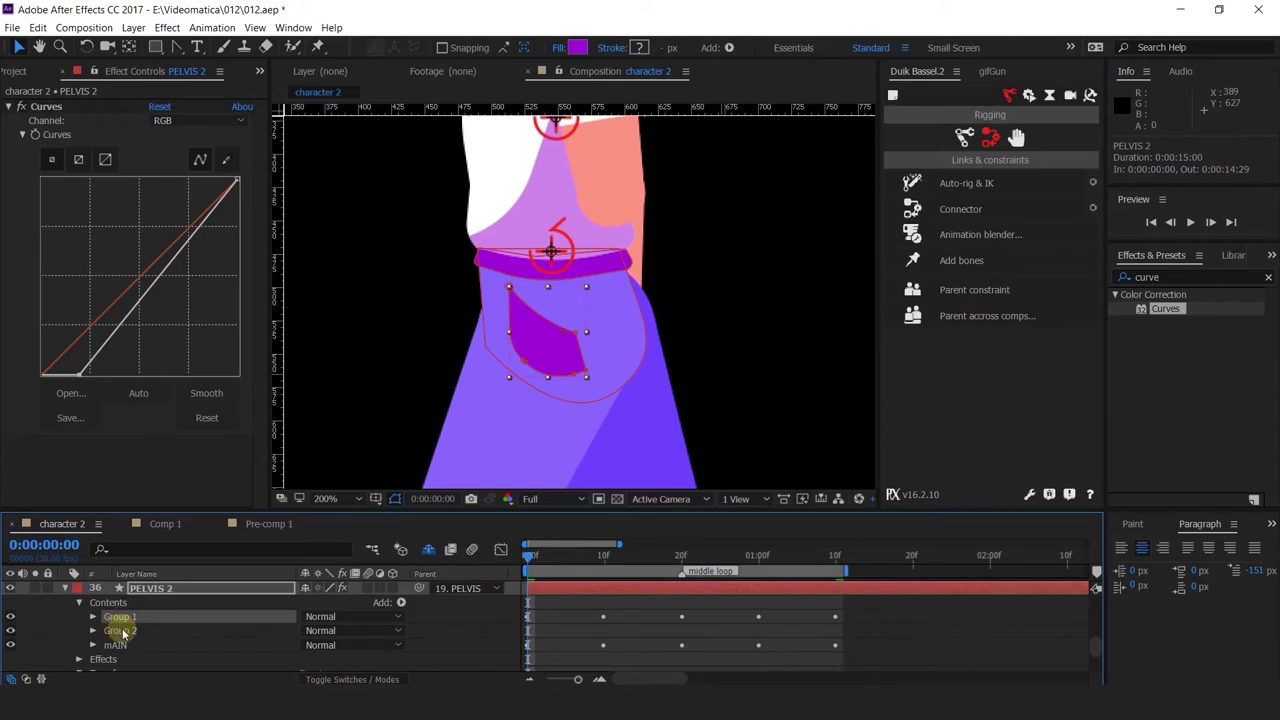
key(Delete)
Solo PELVIS 2, delete its Group 2 waistband shape, and turn the solo off again.
click(35, 589)
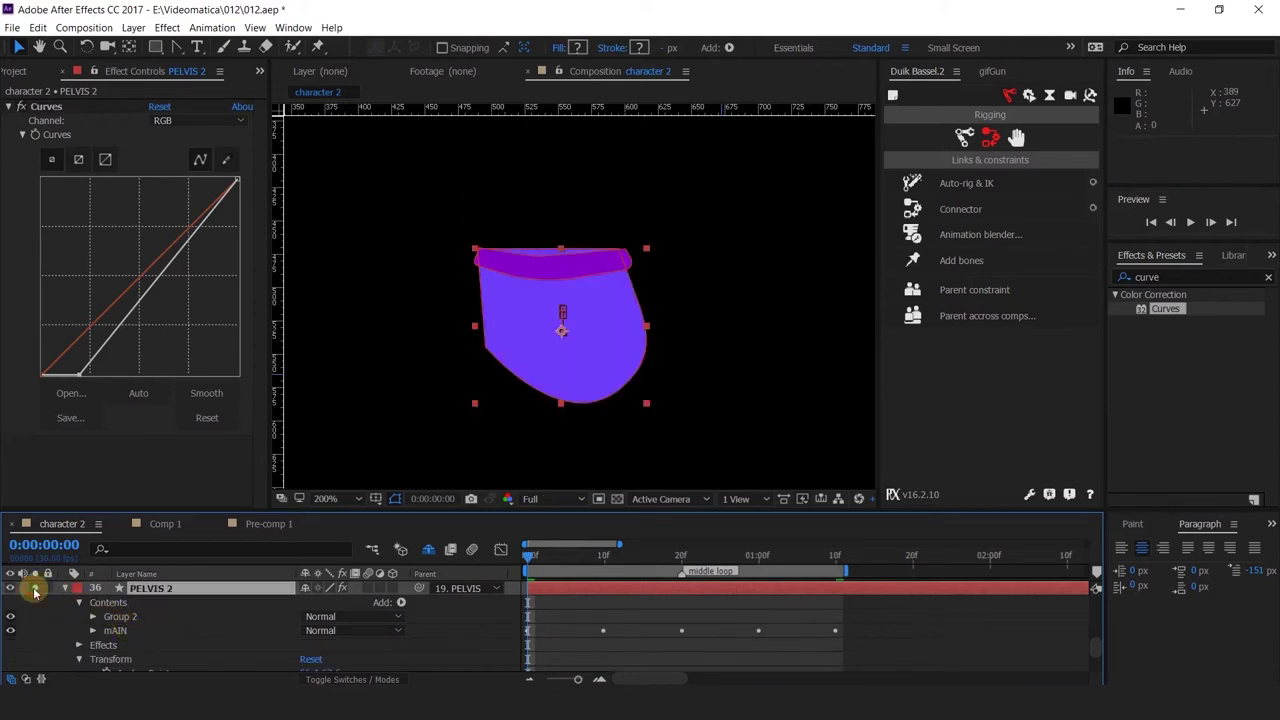
click(118, 617)
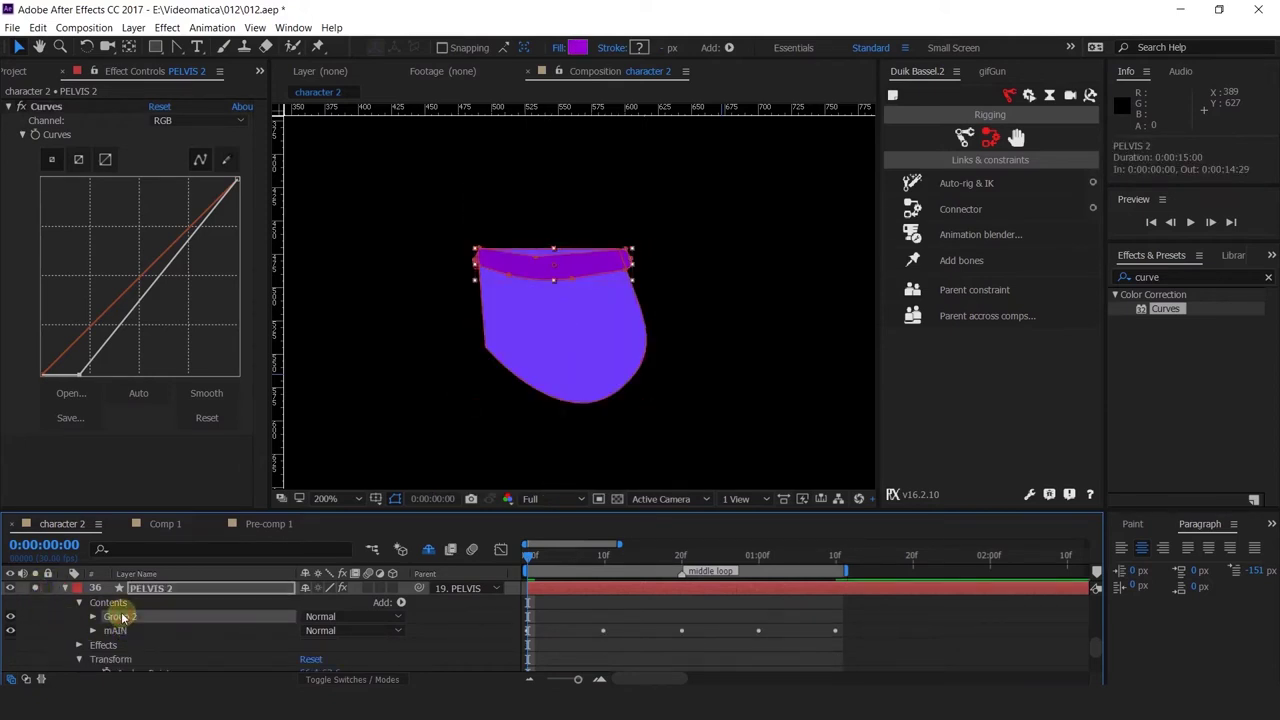
key(Delete)
click(36, 589)
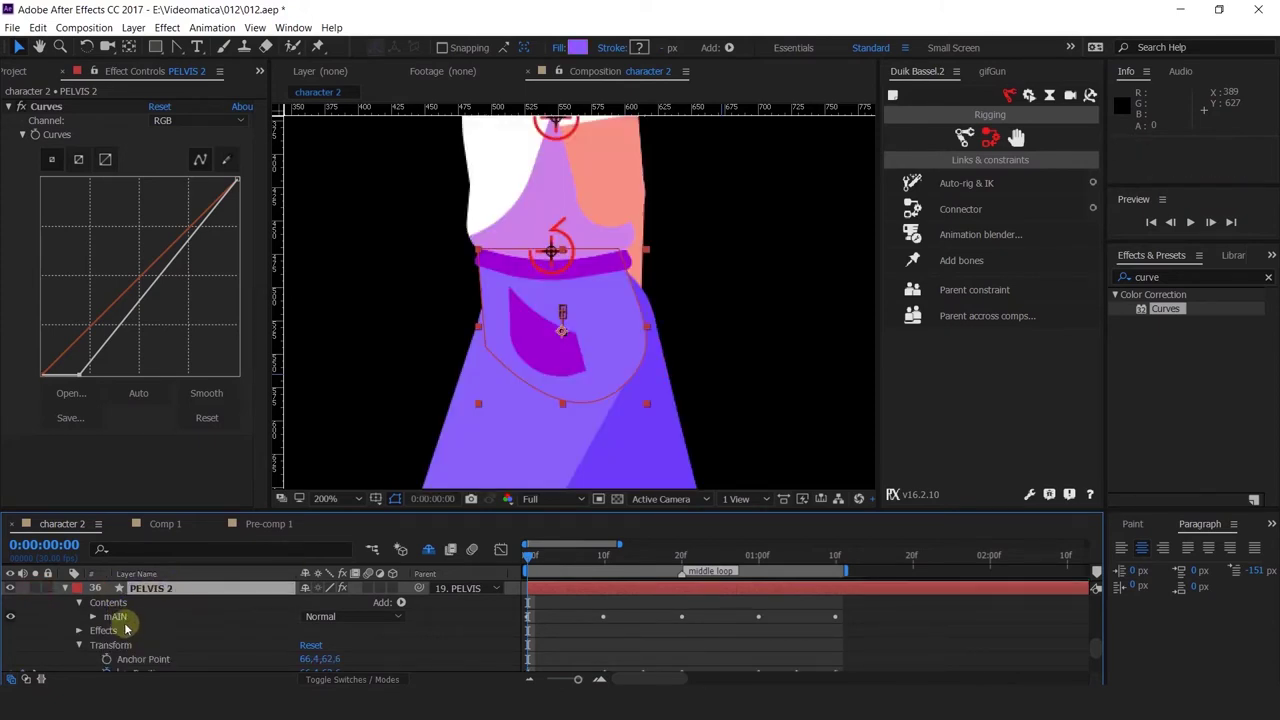
Copy PELVIS 2's frame 20 path keyframe, paste it at frame 0, and scrub to frame 10 to check the shape.
click(117, 617)
key(u)
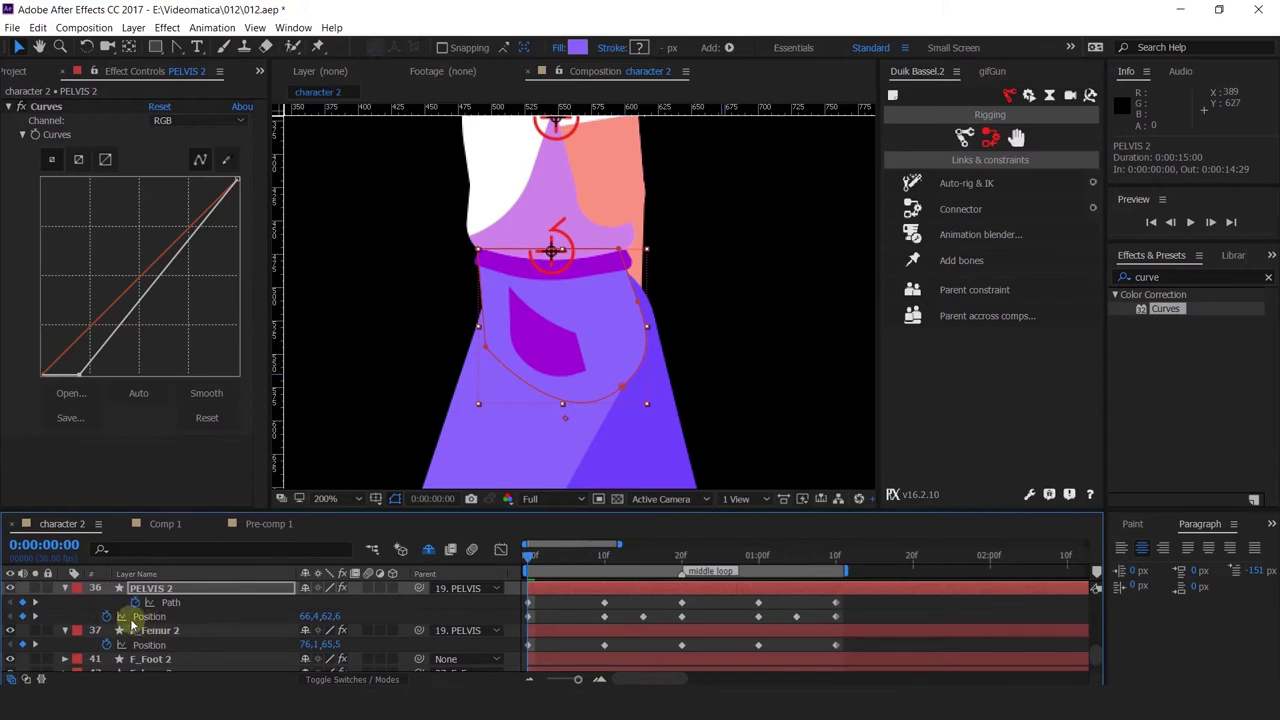
click(180, 604)
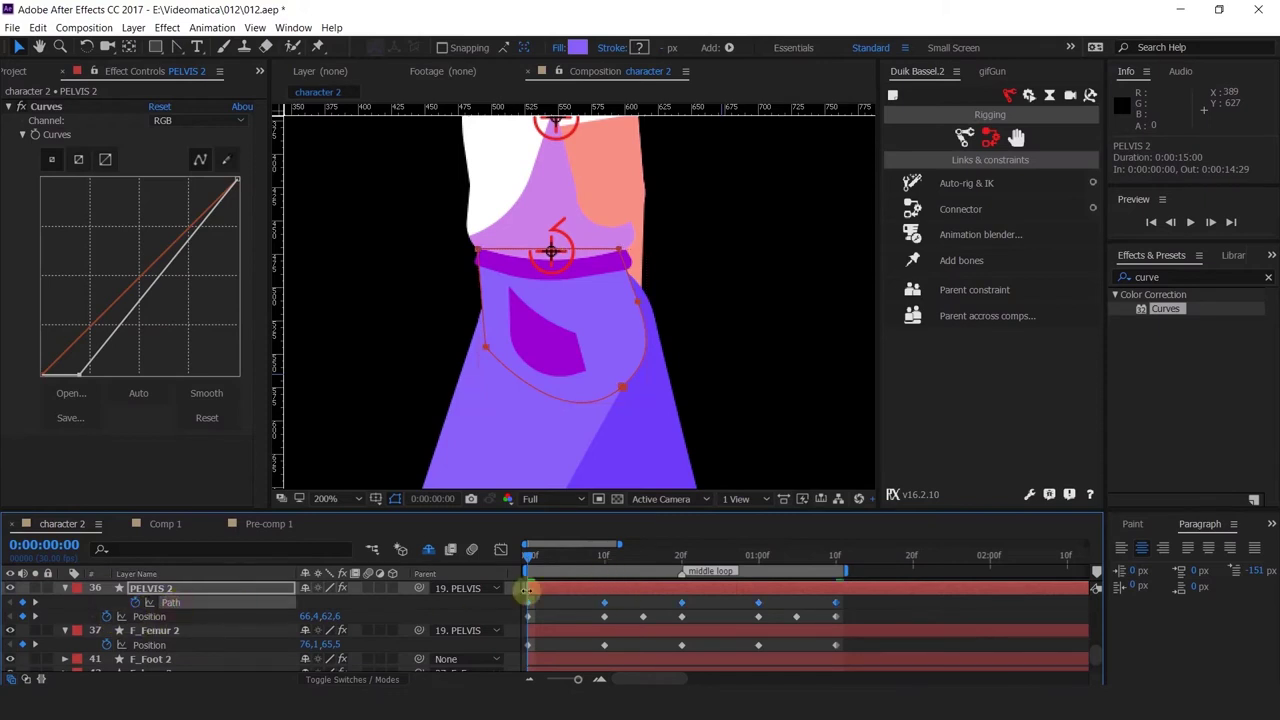
click(620, 601)
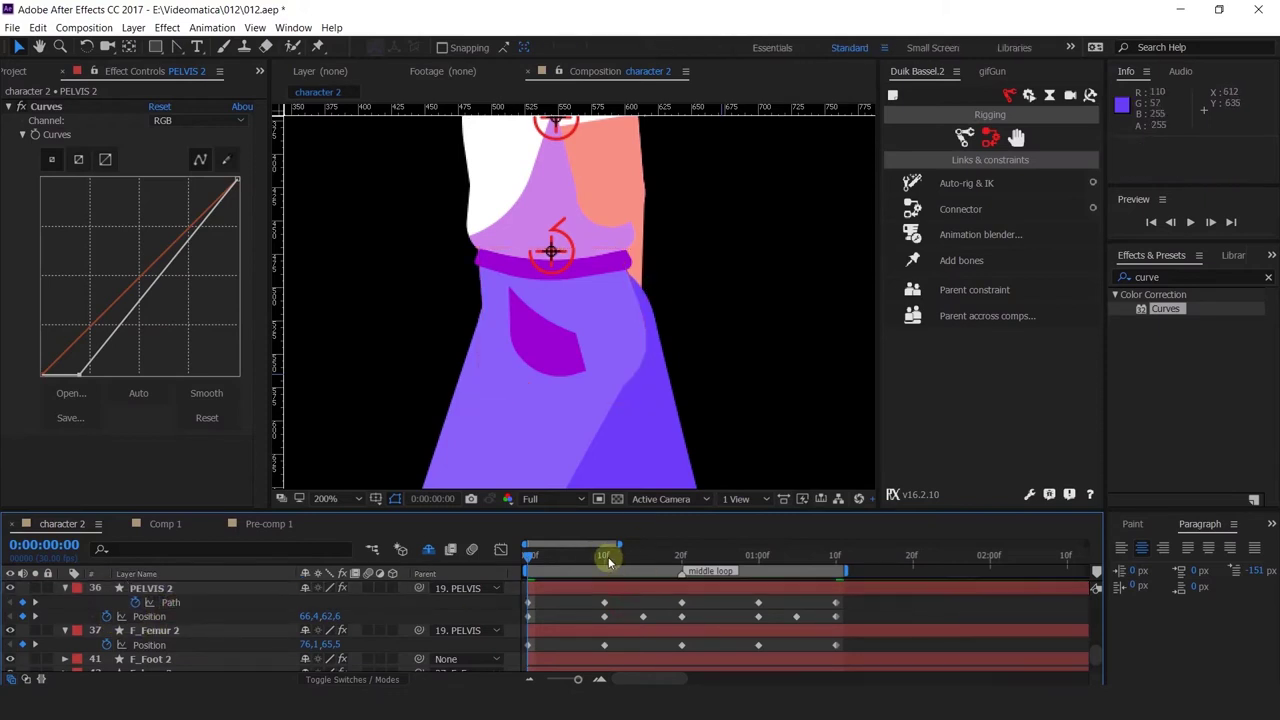
drag(608, 557, 678, 553)
click(680, 601)
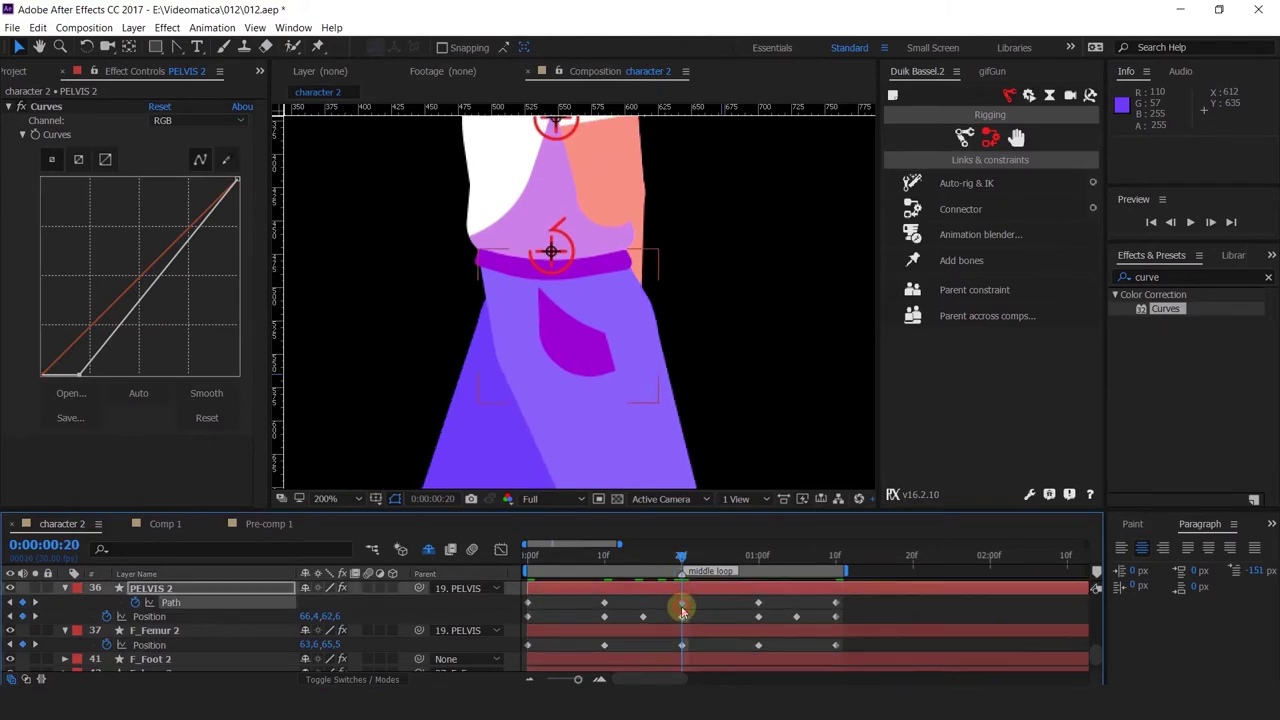
key(ctrl+c)
click(520, 555)
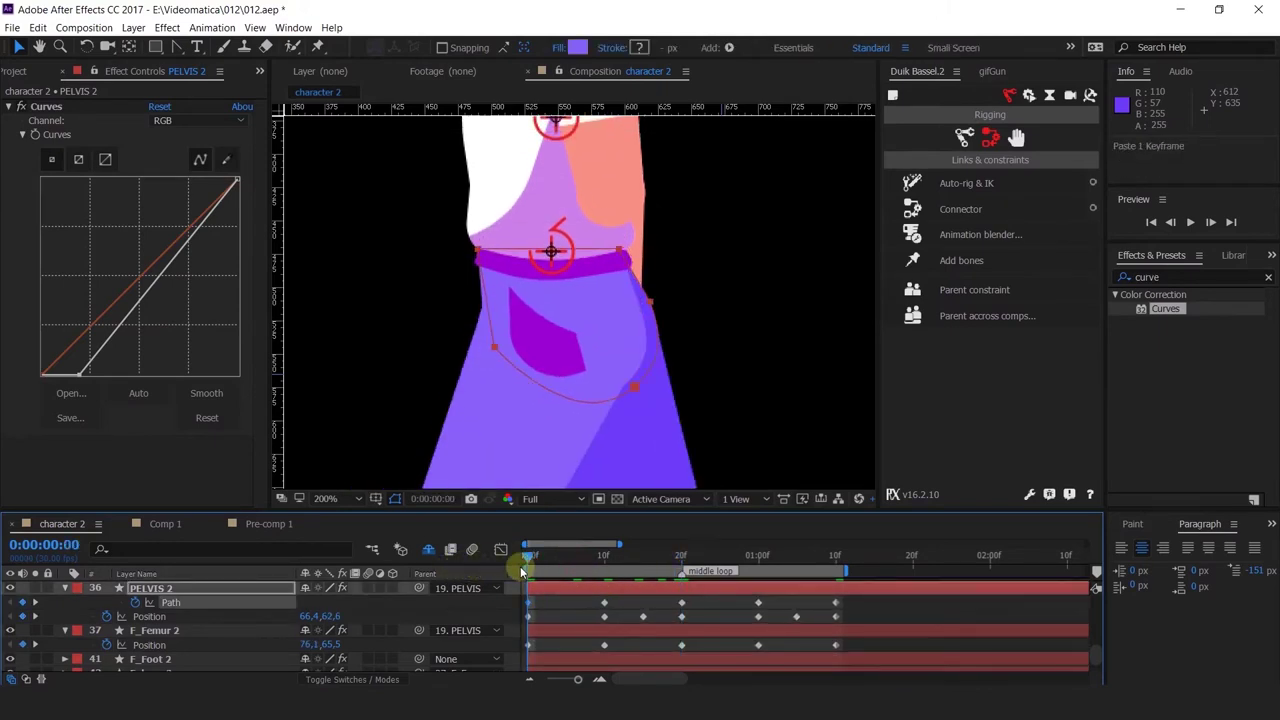
click(696, 607)
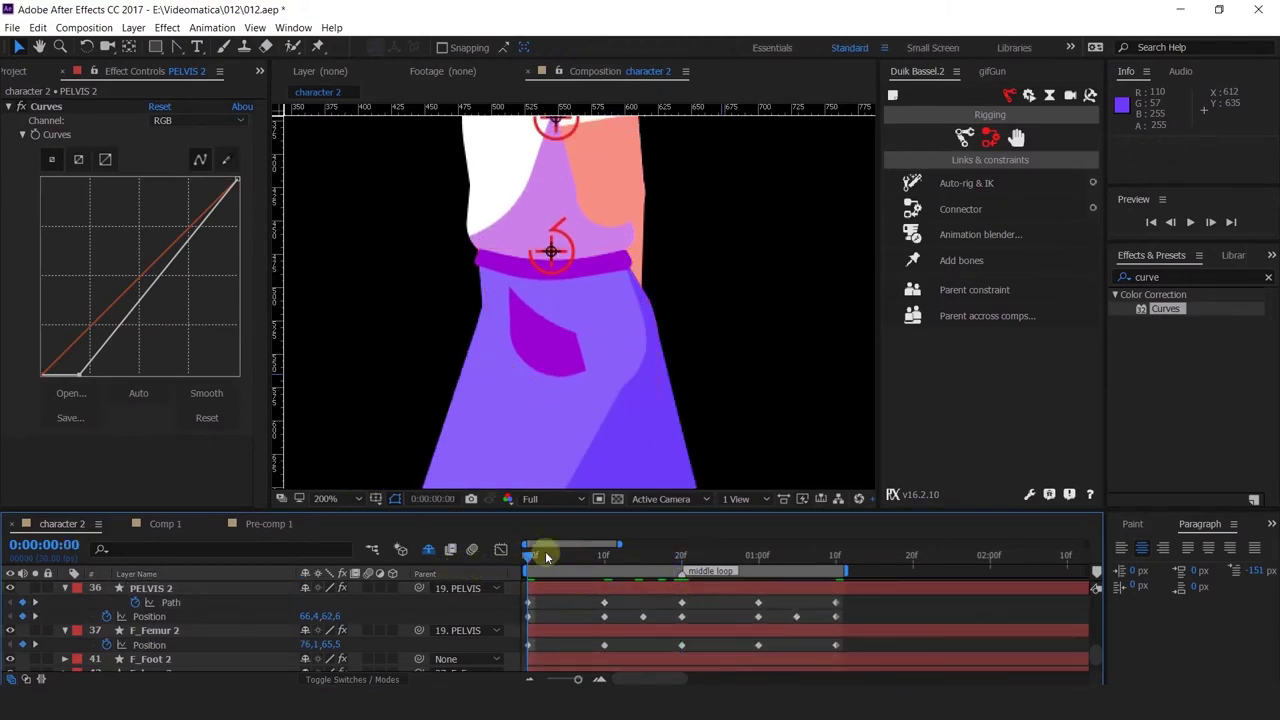
drag(532, 556, 604, 584)
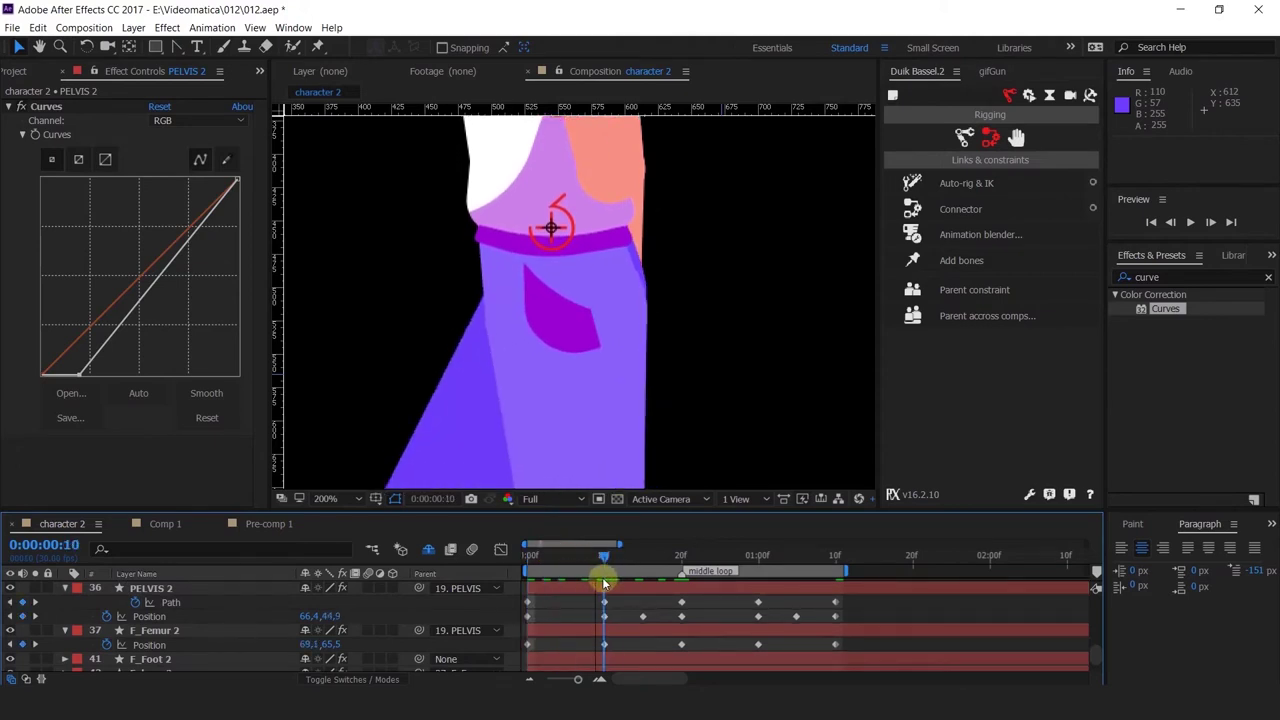
Examine the PELVIS 2 path against the waist and the PELVIS layer at frames 0 and 10.
click(148, 589)
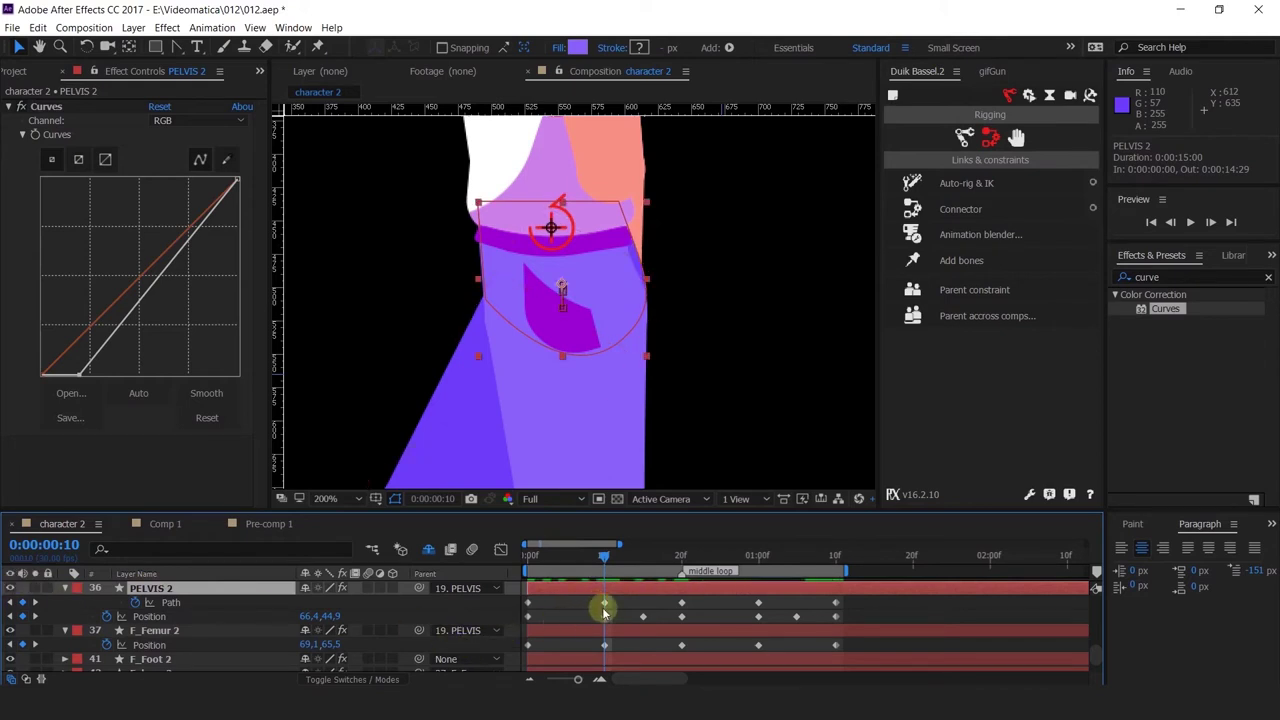
scroll(632, 268, up, 1)
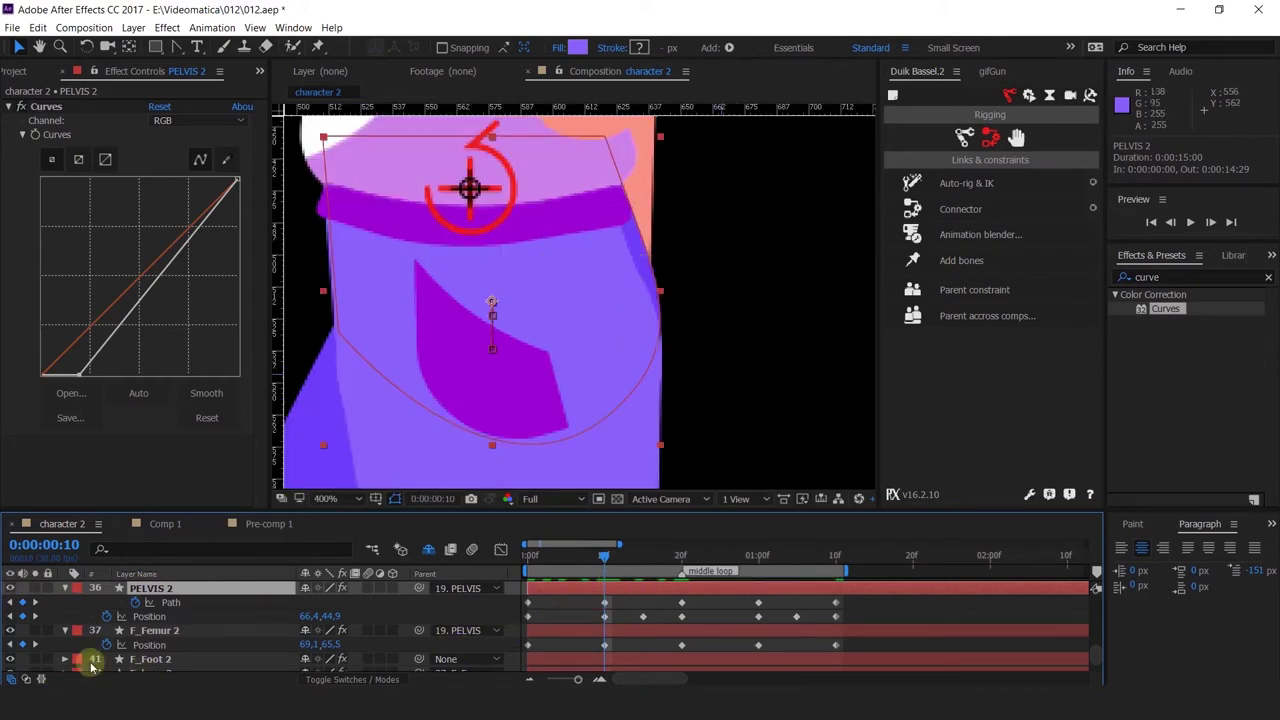
click(166, 604)
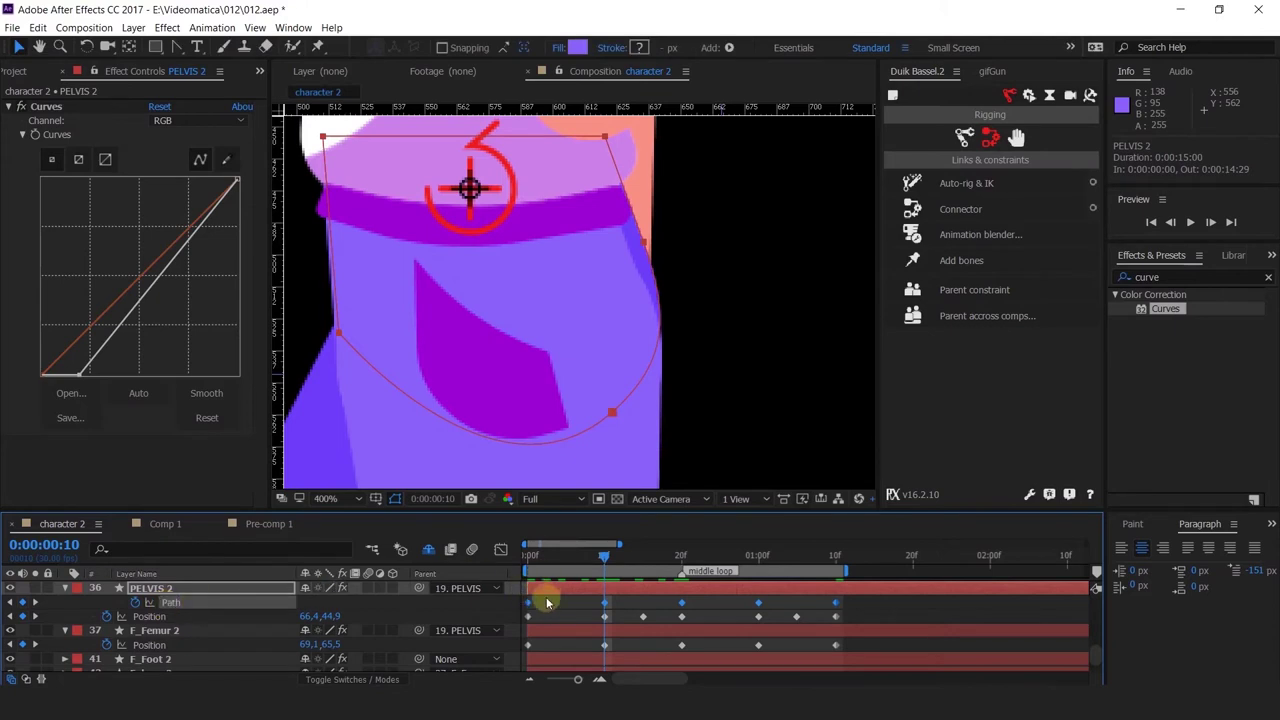
click(556, 609)
drag(532, 557, 599, 570)
click(604, 572)
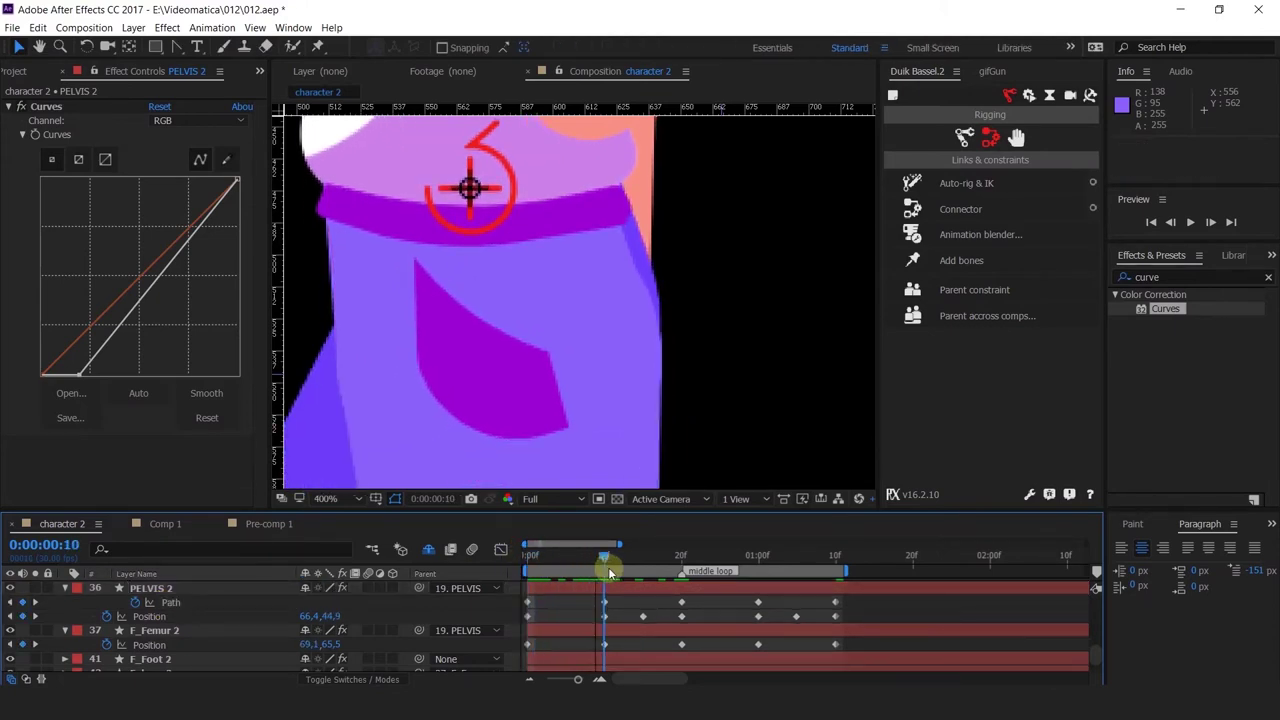
click(170, 603)
scroll(663, 263, down, 2)
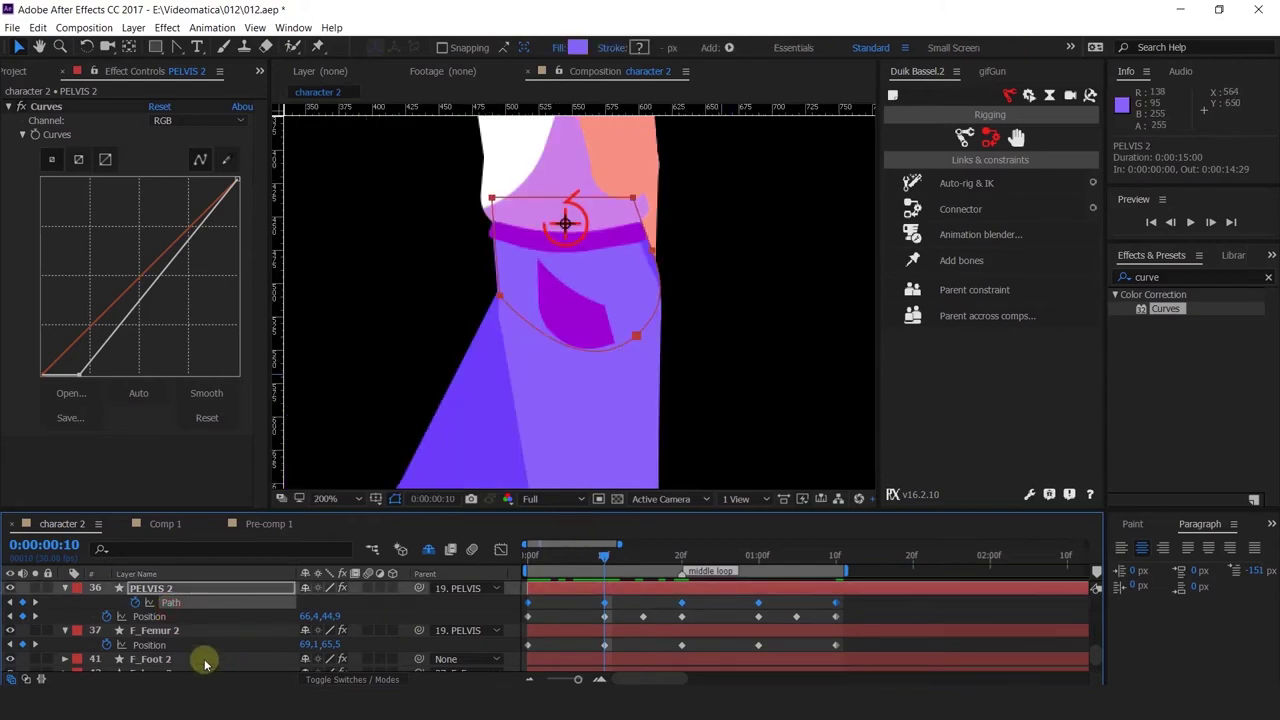
scroll(204, 660, up, 5)
ctrl+click(152, 604)
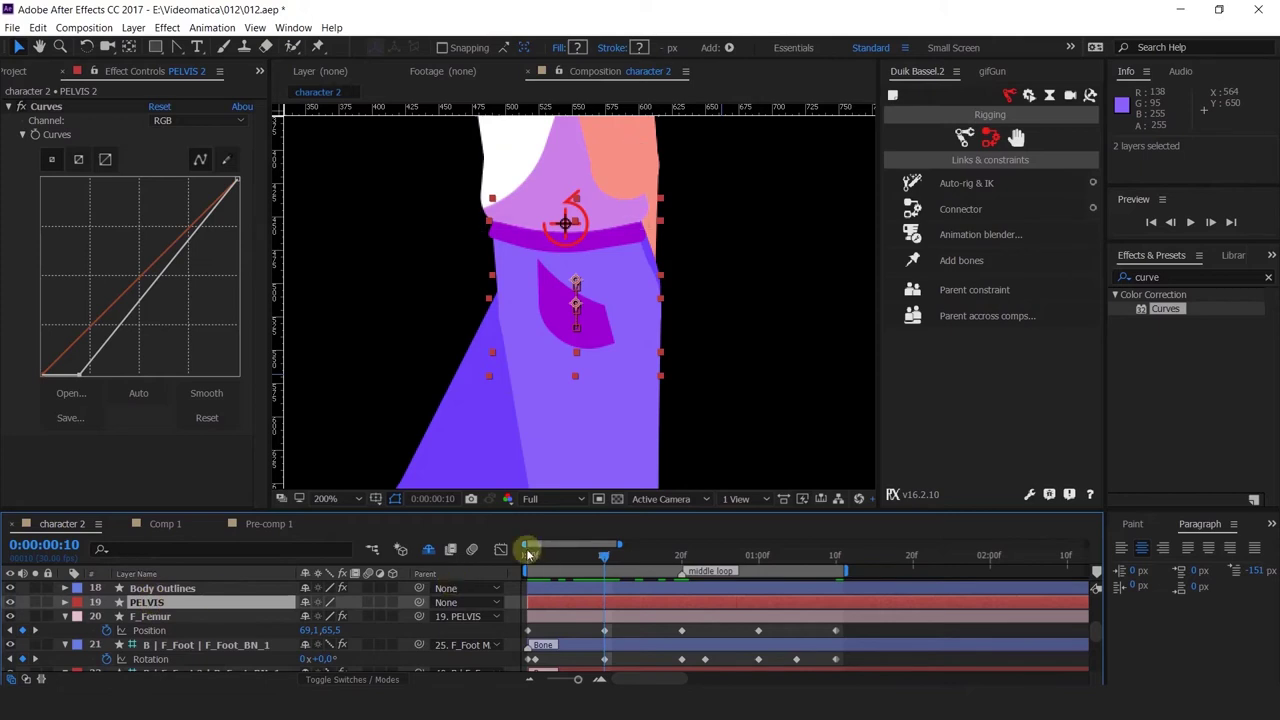
key(Home)
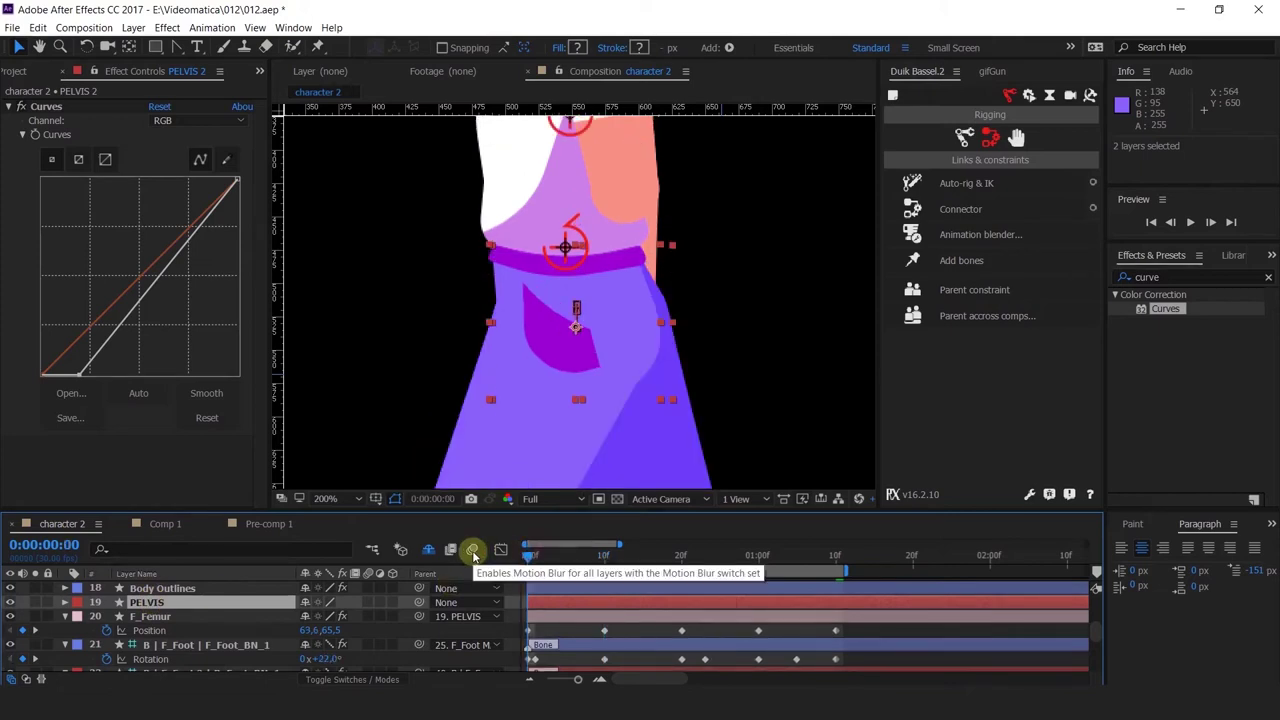
scroll(197, 645, down, 3)
scroll(155, 635, down, 6)
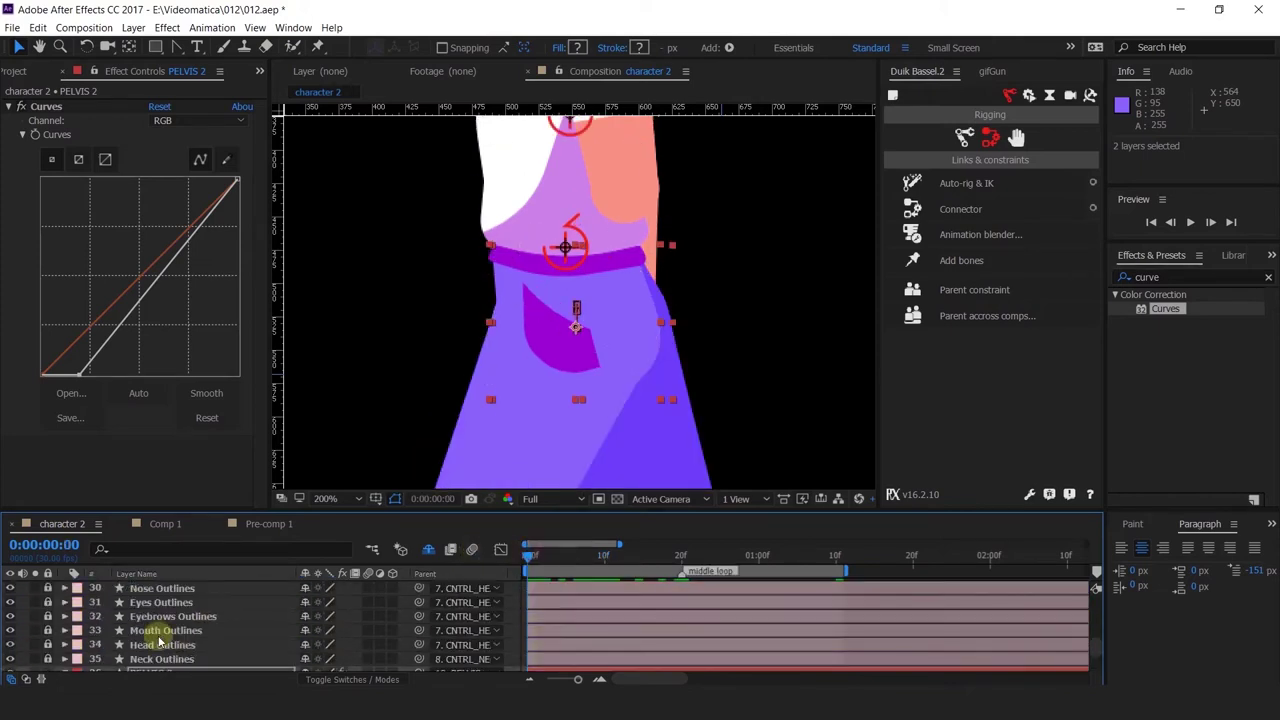
Remove all Position keyframes from PELVIS 2 at frame 0 and check the far-side pelvis at frames 10 and 20.
click(145, 589)
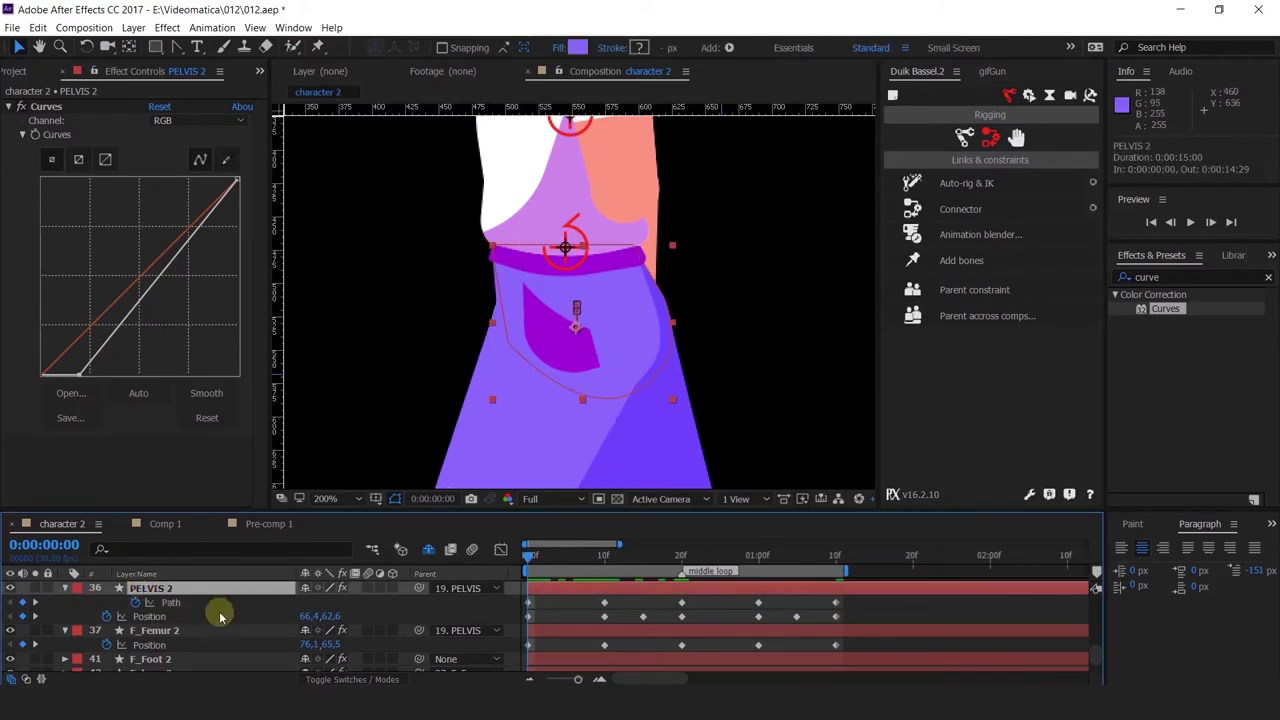
ctrl+click(133, 632)
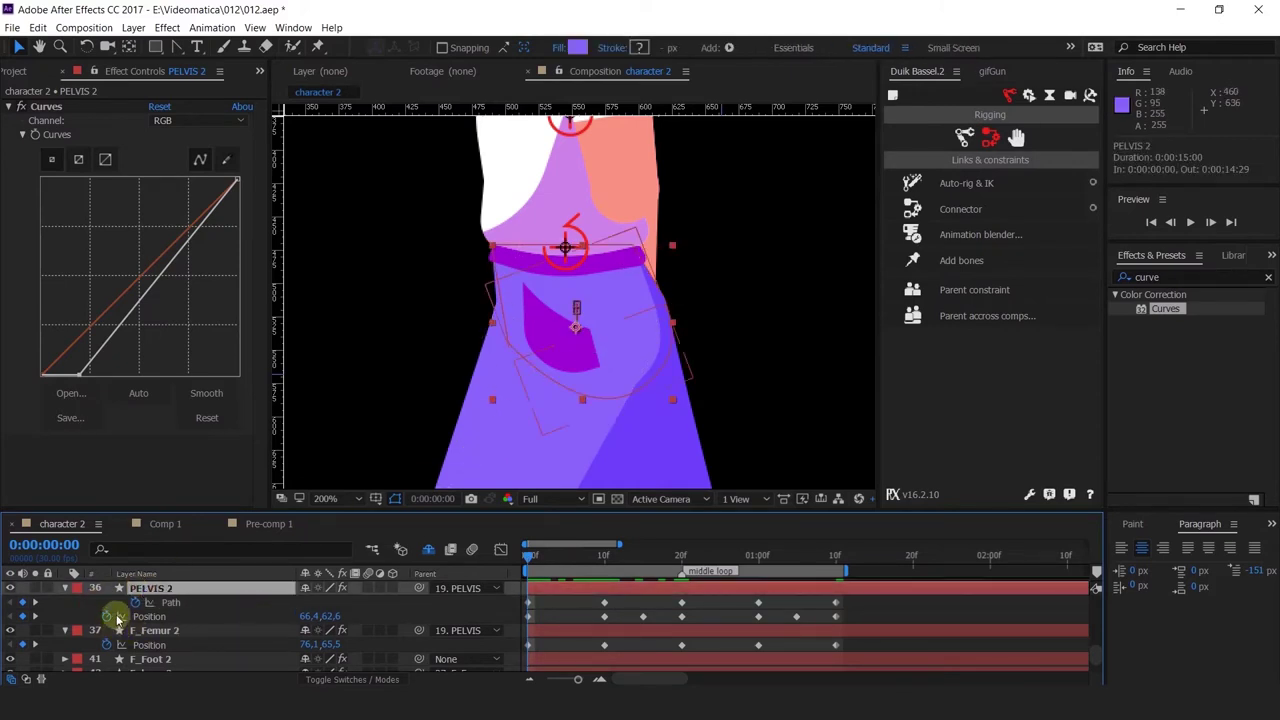
click(107, 617)
drag(548, 566, 528, 591)
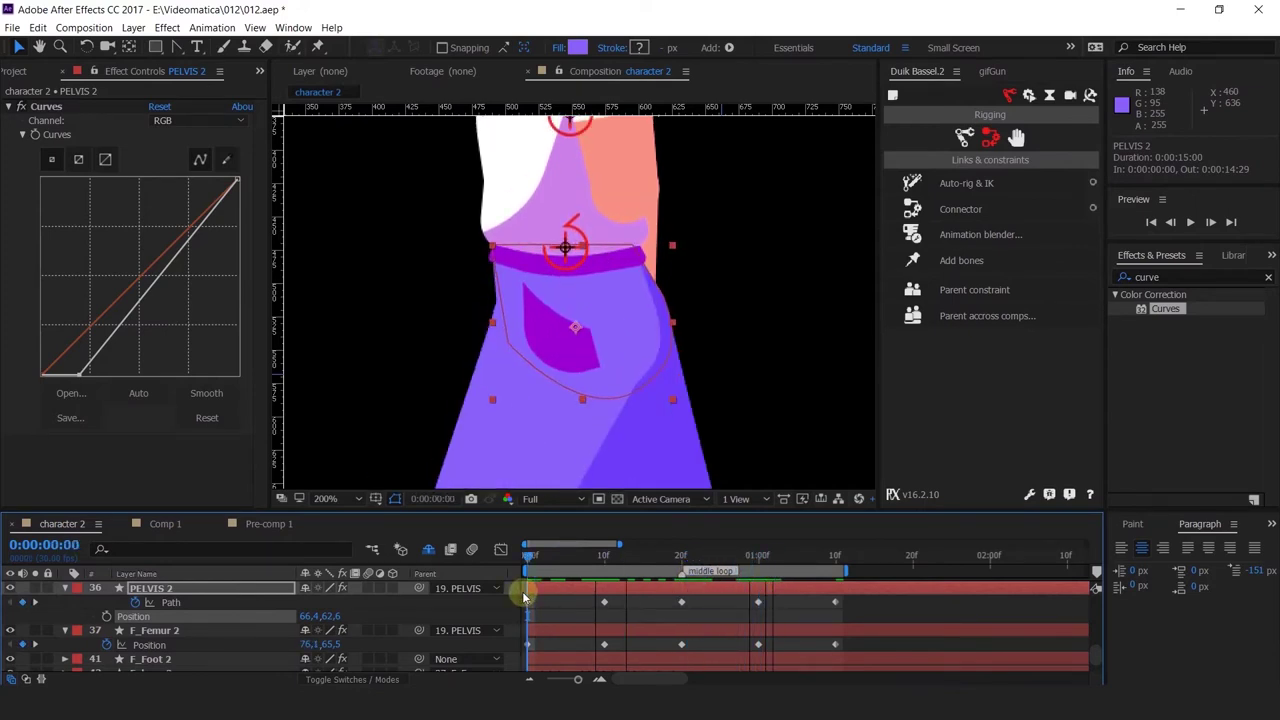
click(93, 601)
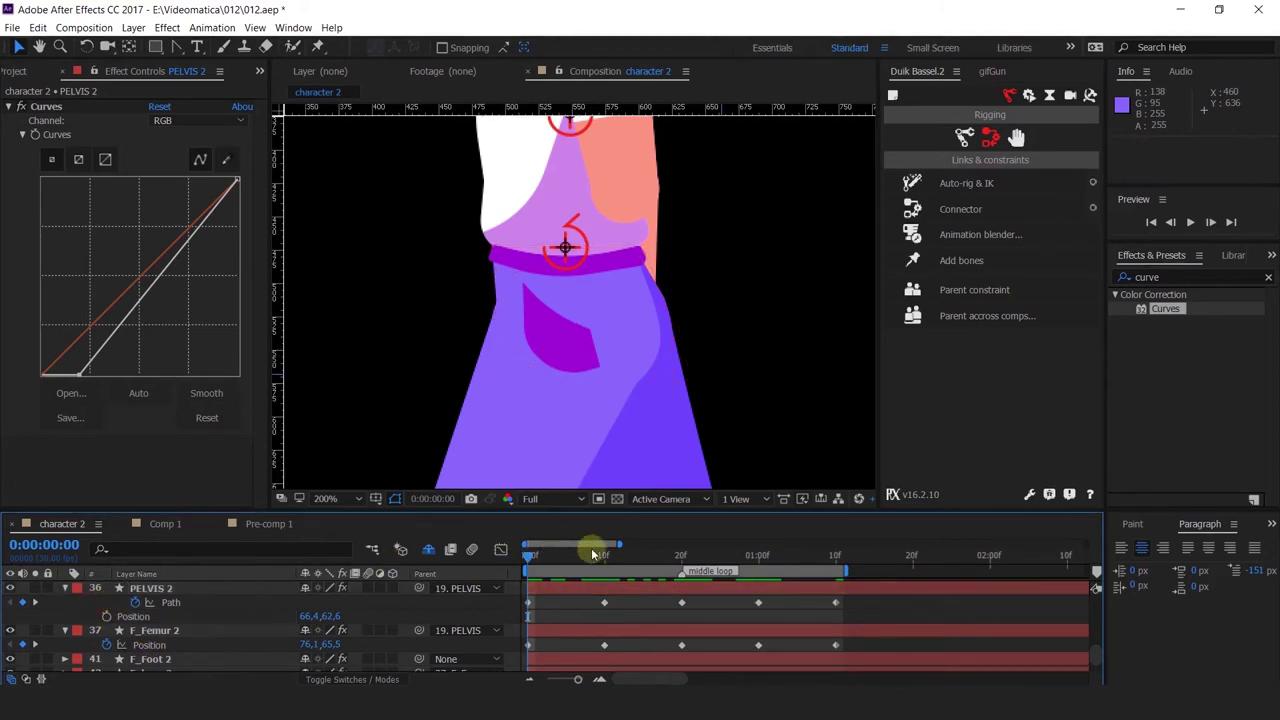
click(692, 402)
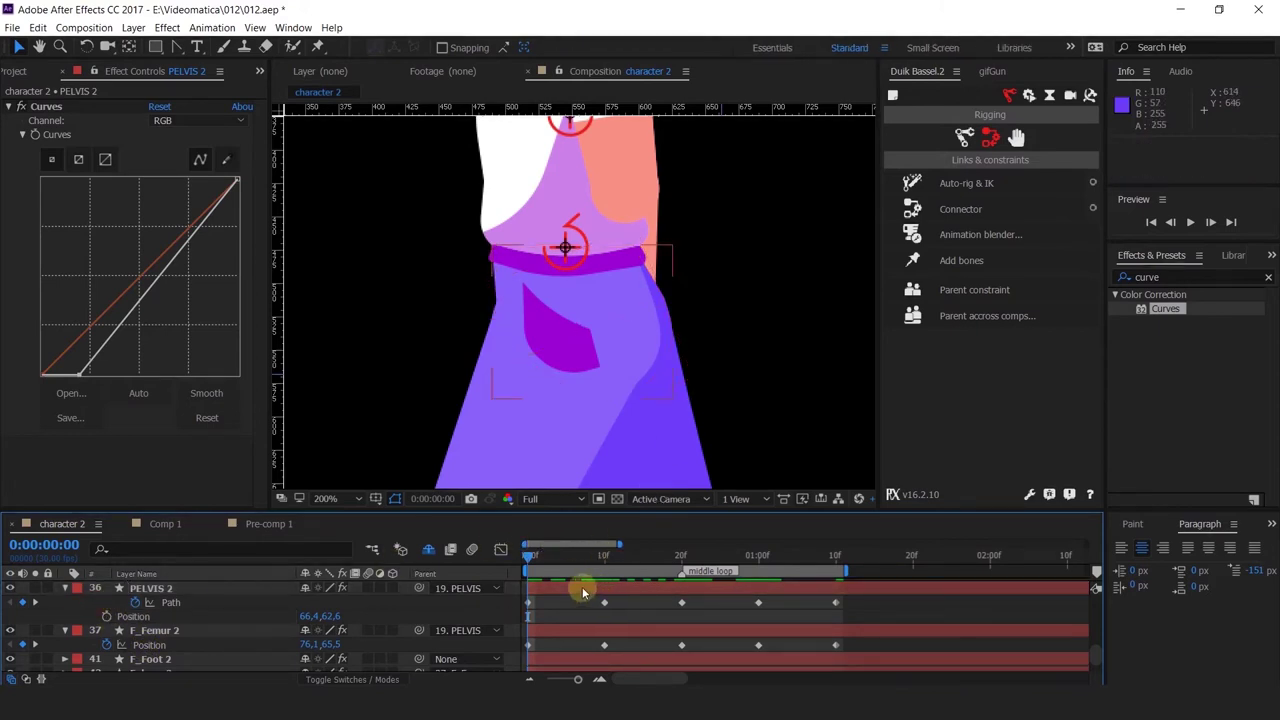
click(604, 566)
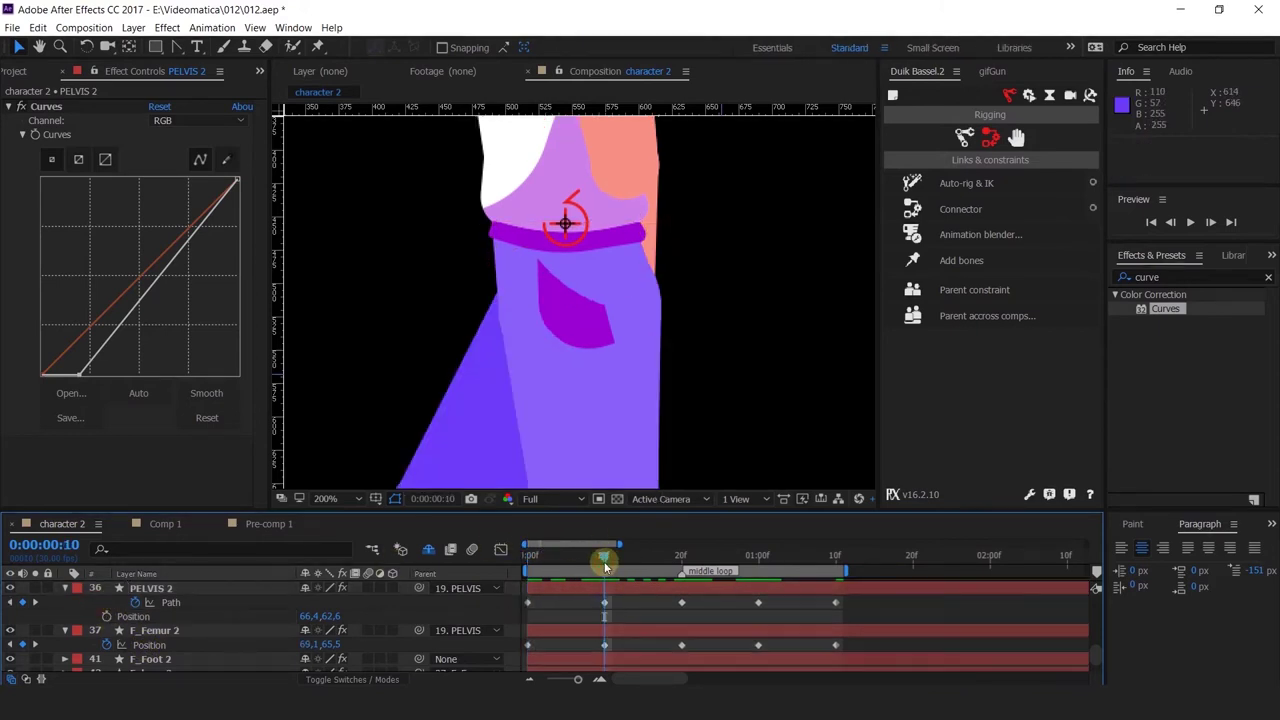
click(681, 566)
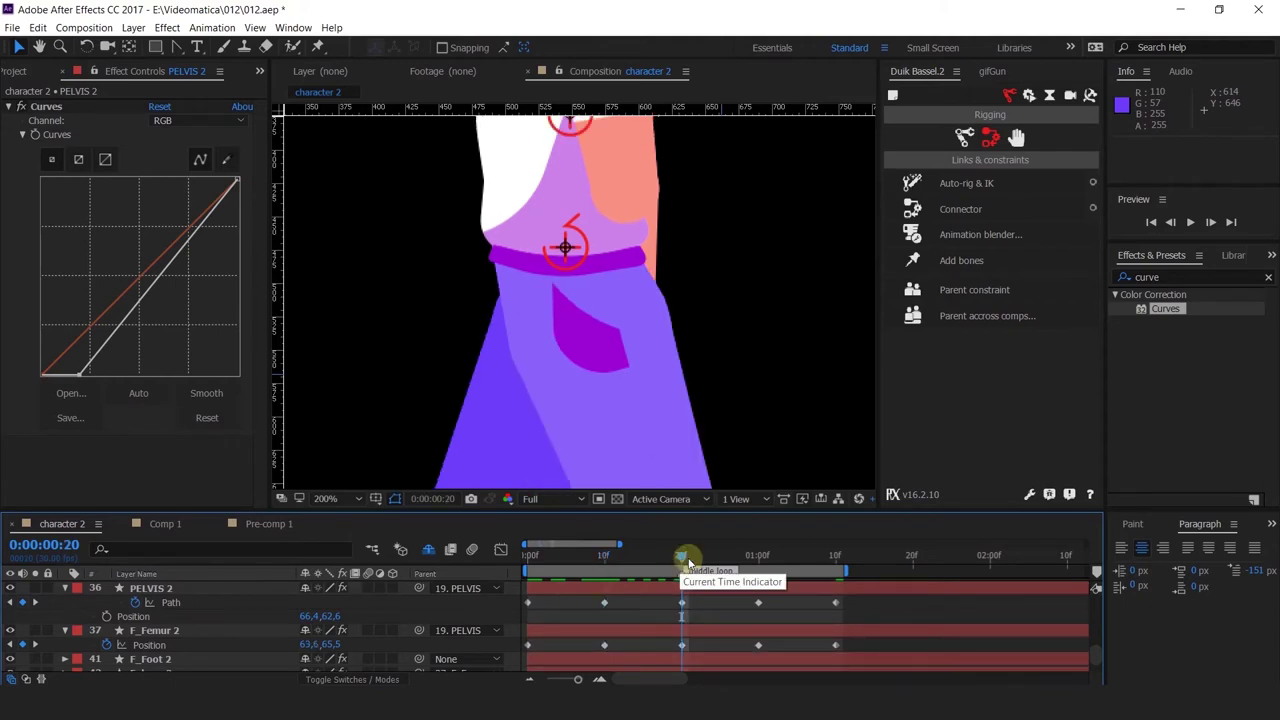
Copy PELVIS 2's frame 10 path keyframe to 0:00:01:00 and its frame 0 path keyframe to 0:00:01:10.
drag(687, 566, 770, 576)
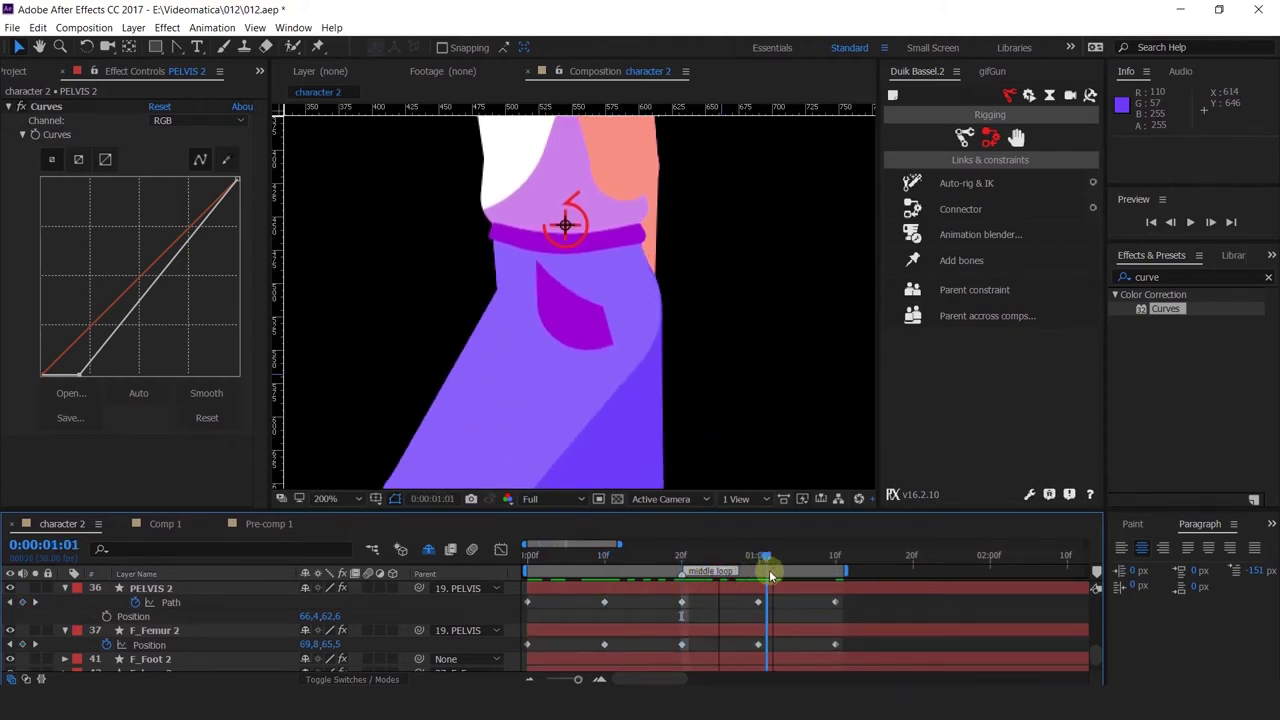
drag(628, 602, 582, 603)
key(ctrl+c)
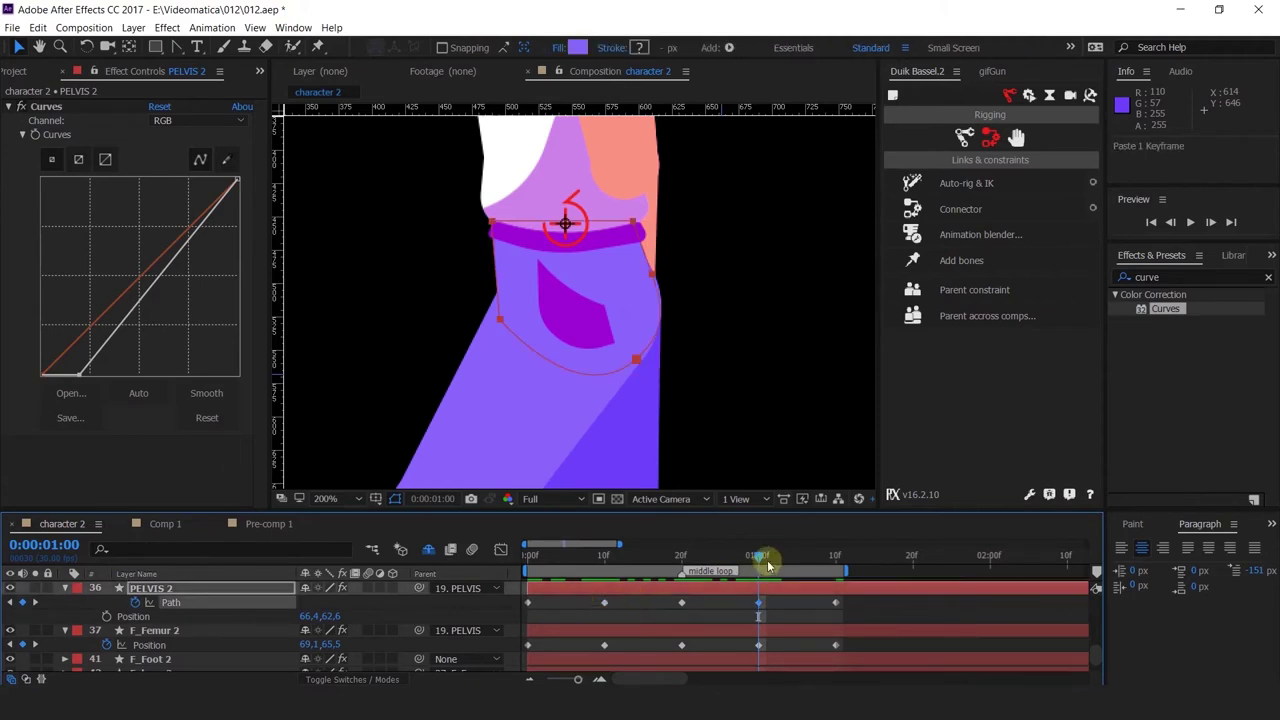
drag(768, 566, 840, 566)
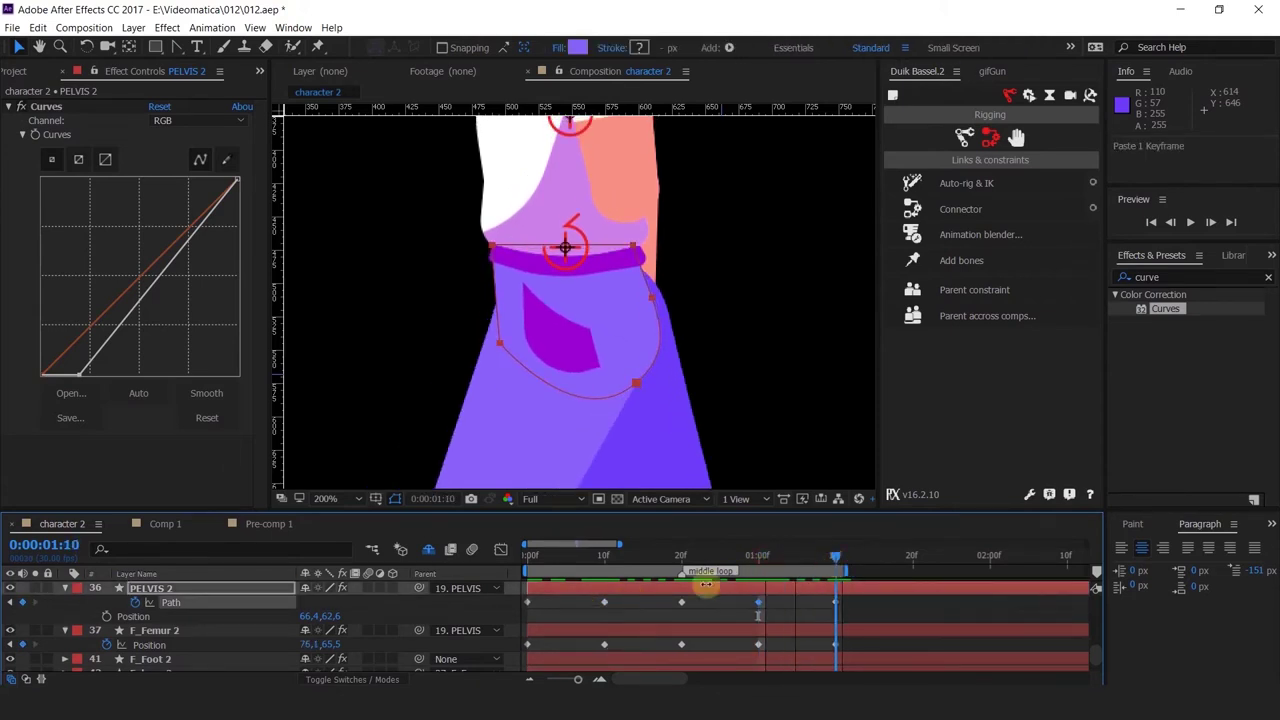
click(551, 601)
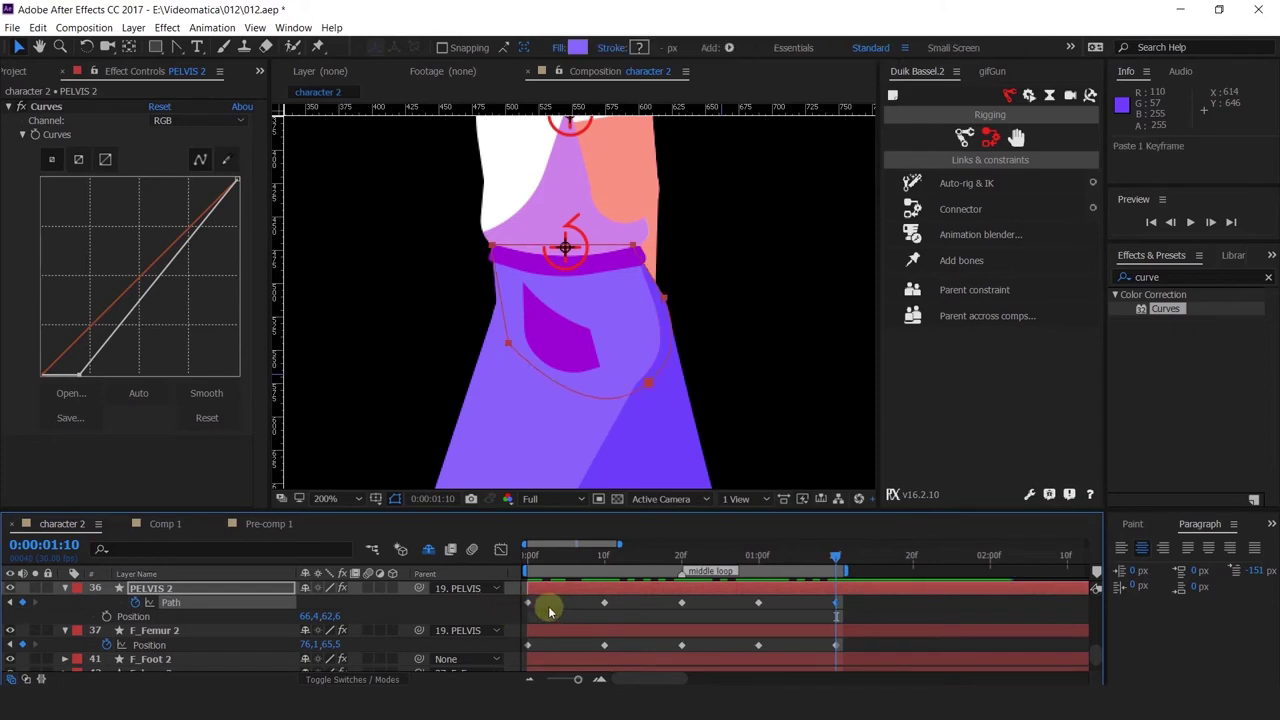
Preview the walk cycle from the start and inspect the pelvis motion both close up and at full figure.
key(Home)
scroll(690, 350, down, 4)
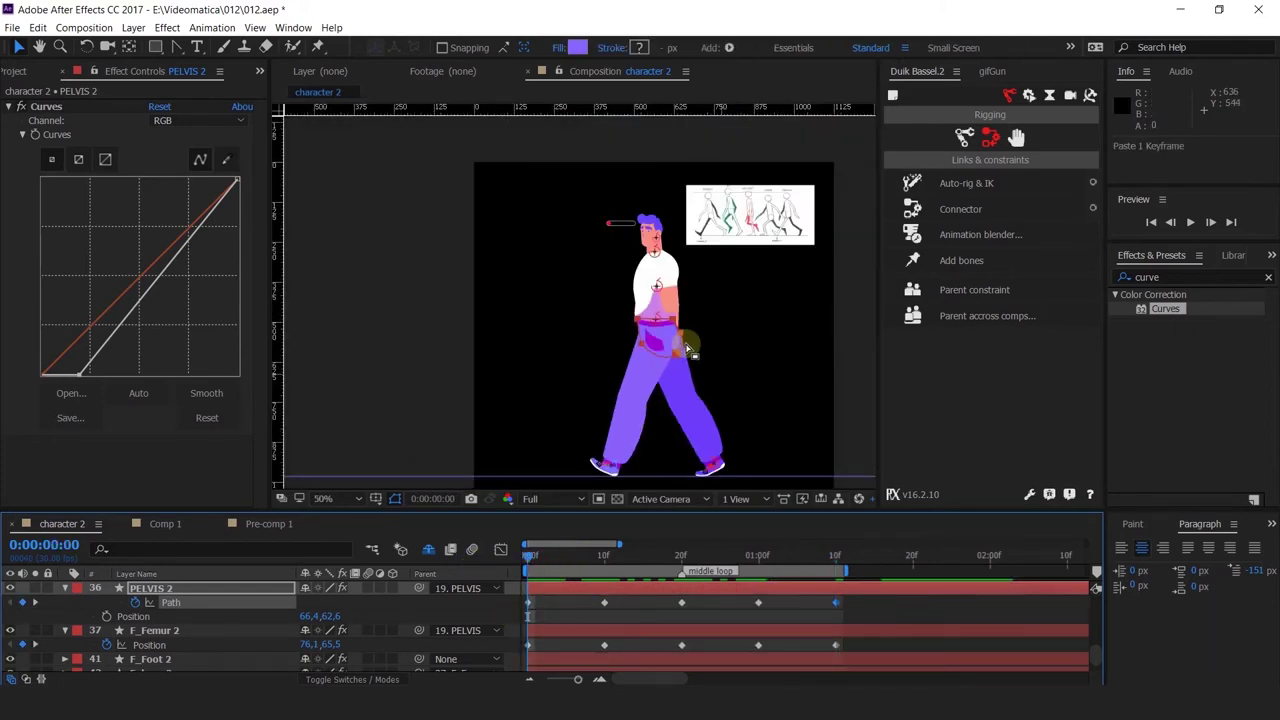
key(space)
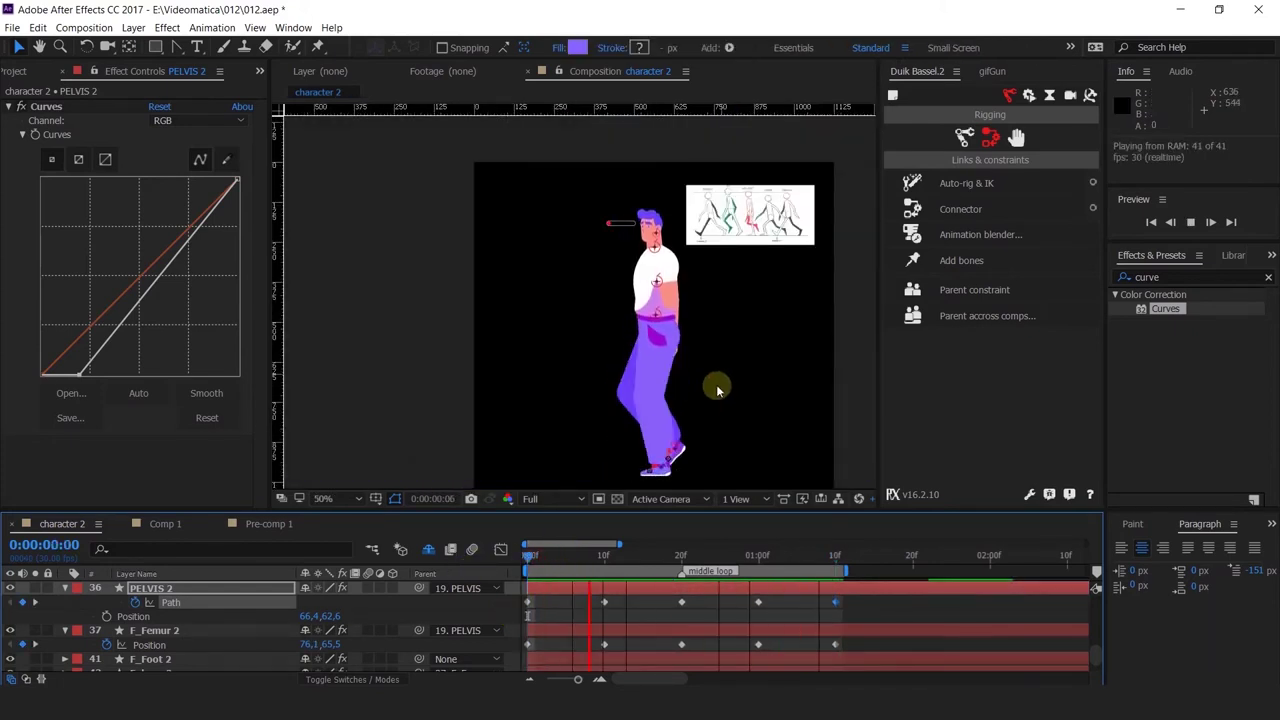
scroll(716, 384, up, 2)
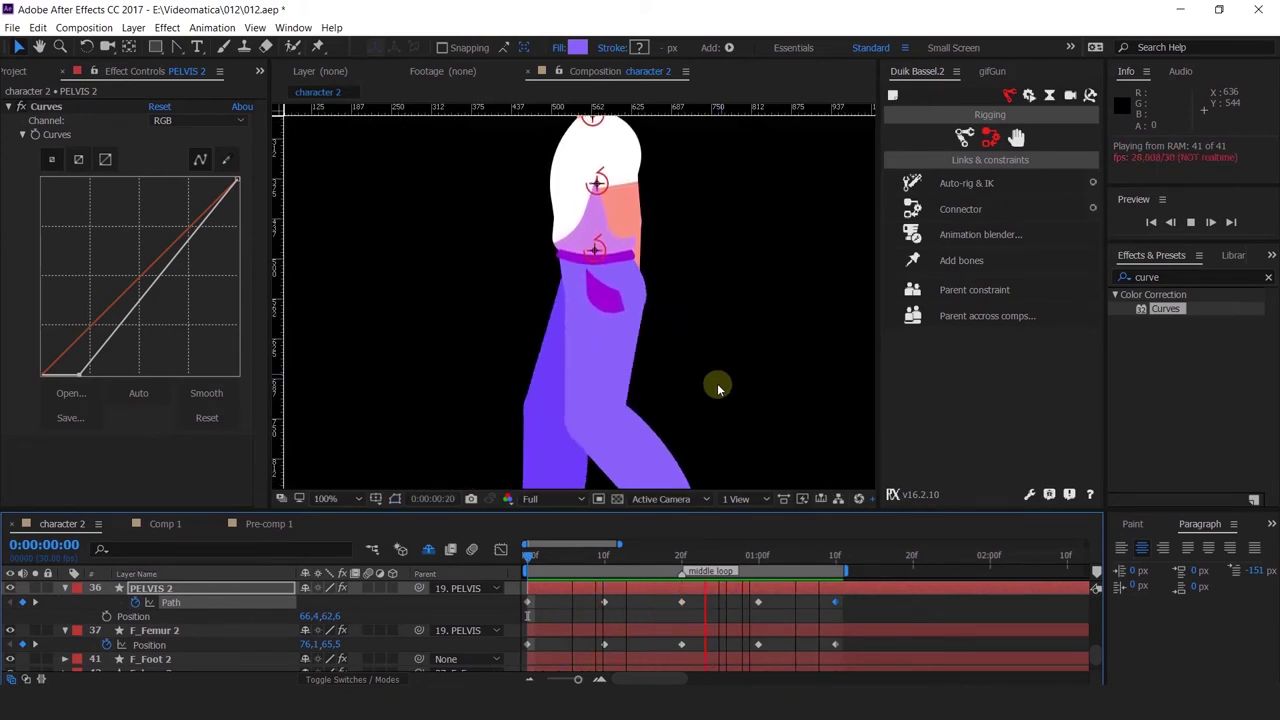
scroll(717, 383, down, 2)
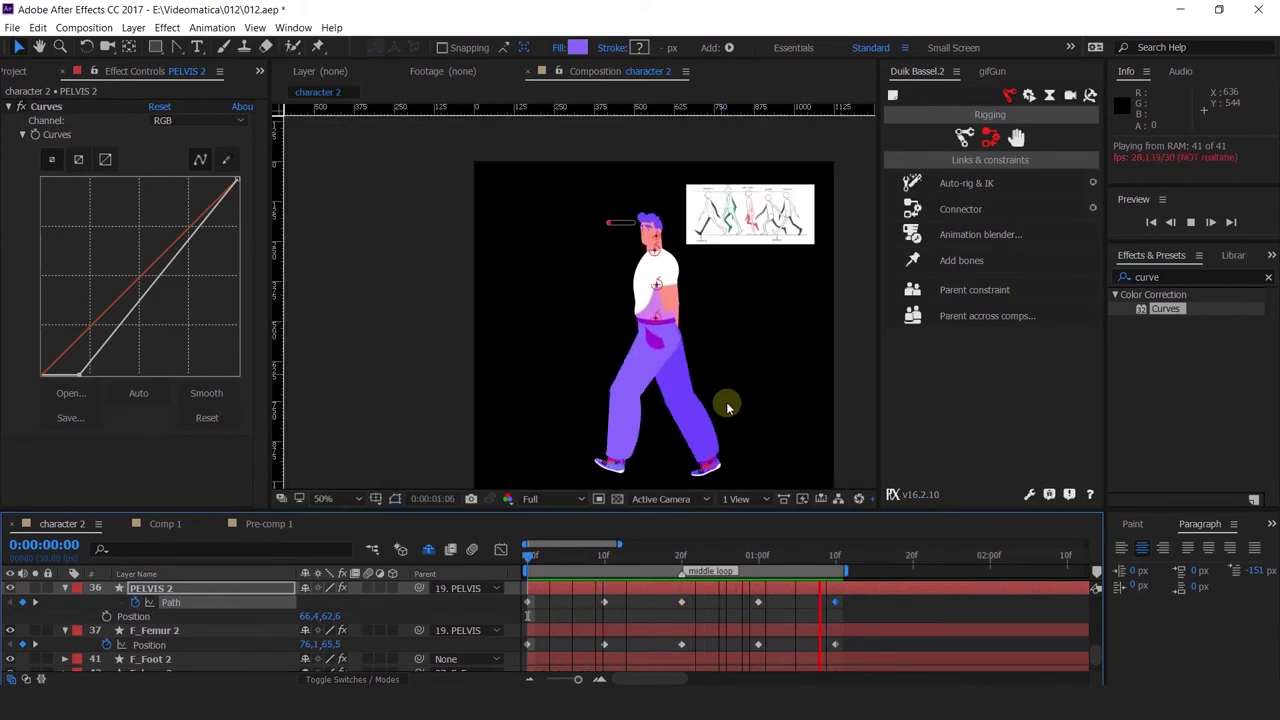
scroll(726, 405, up, 2)
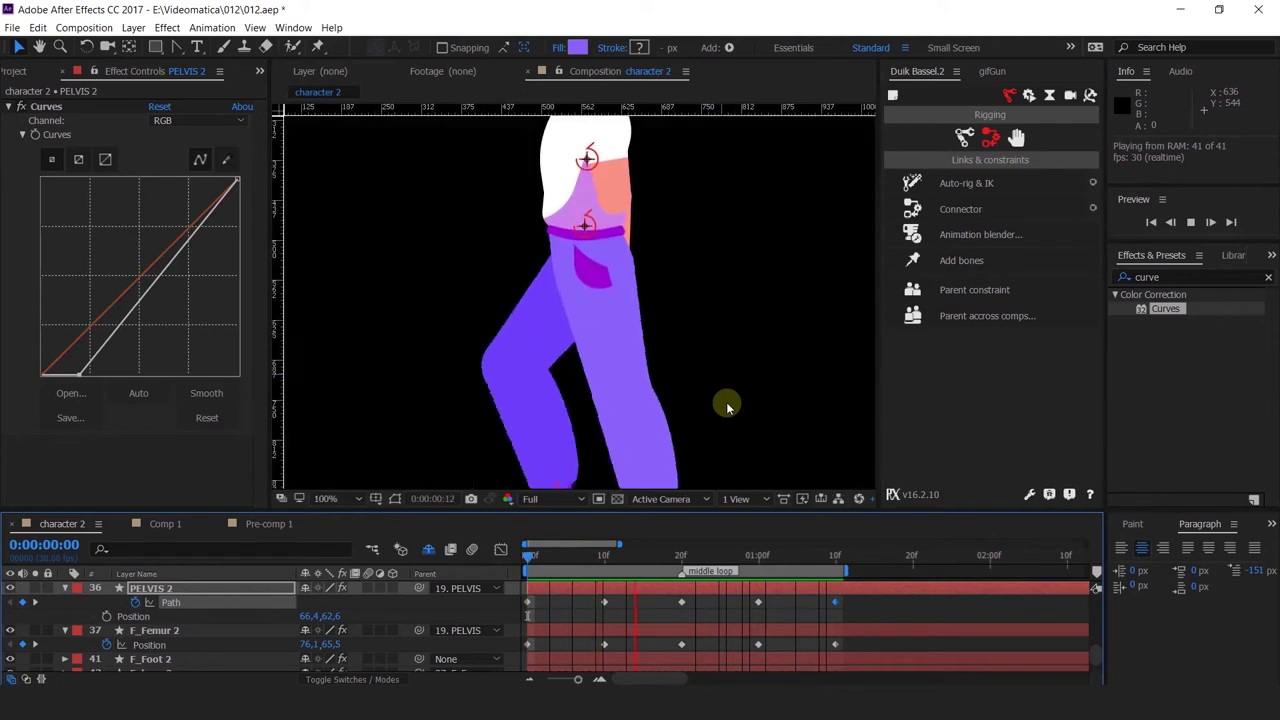
scroll(726, 402, down, 2)
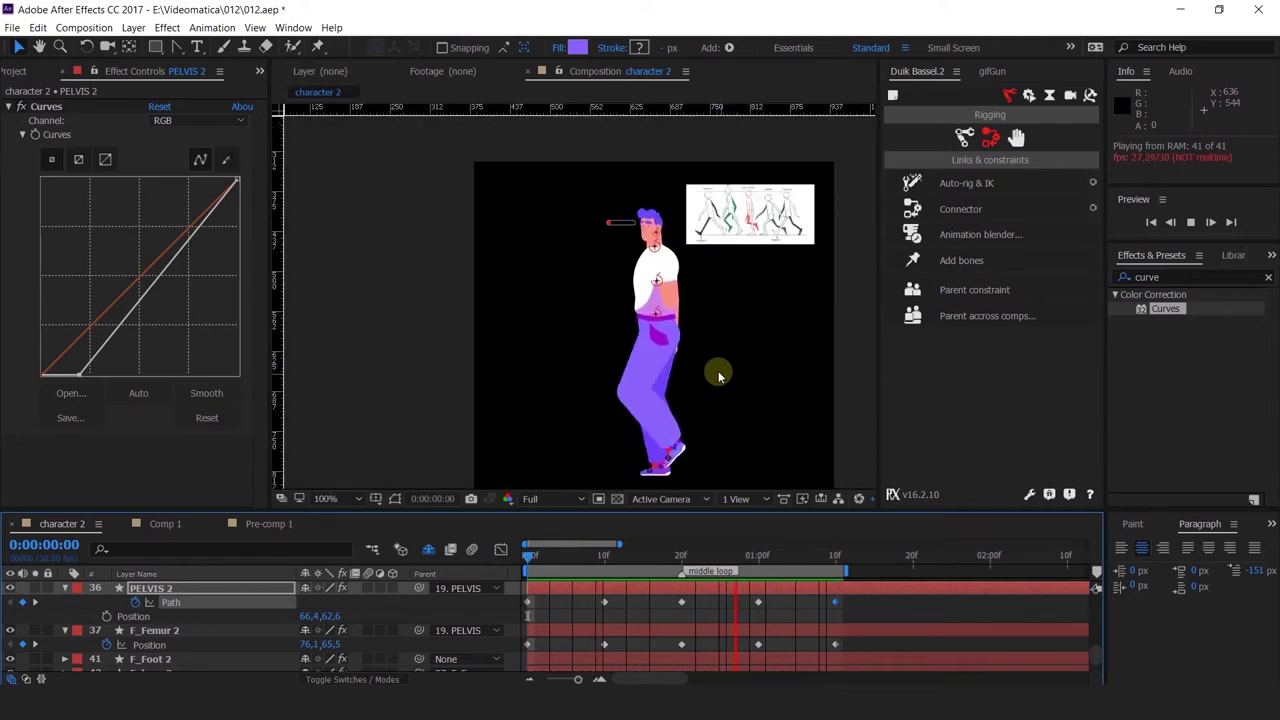
scroll(718, 376, up, 2)
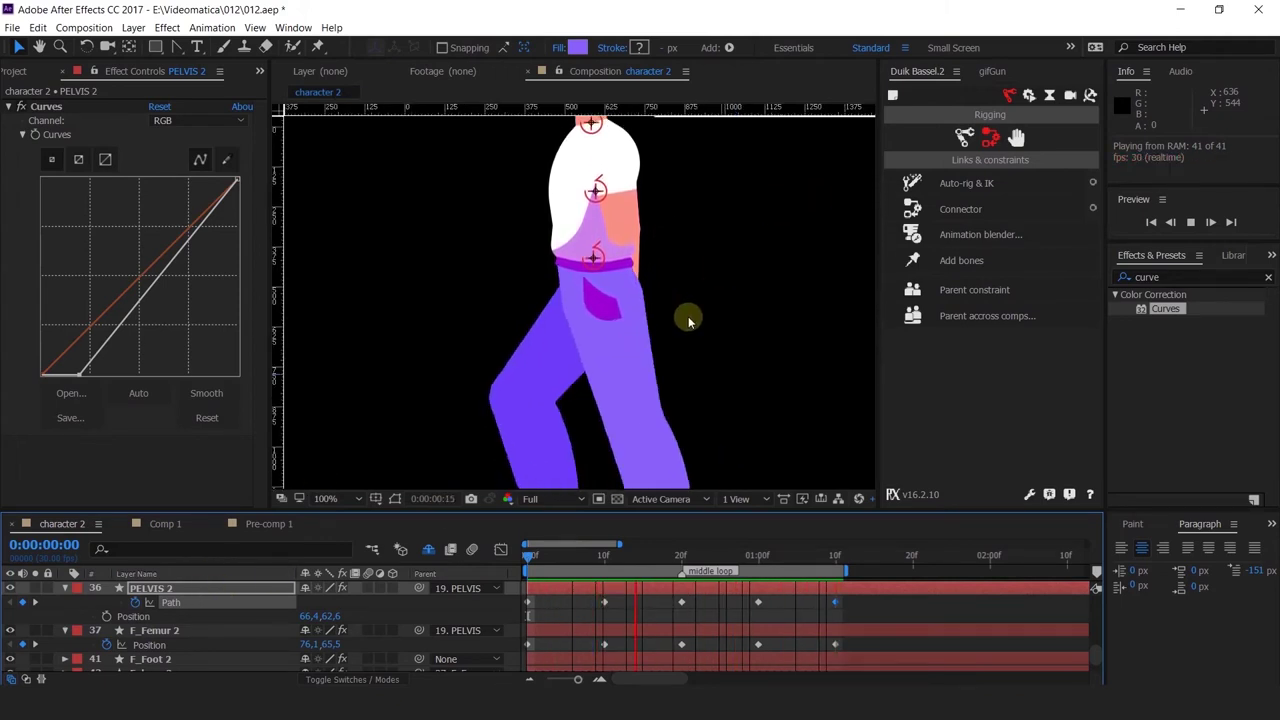
scroll(665, 335, down, 1)
scroll(664, 333, up, 1)
scroll(670, 360, down, 1)
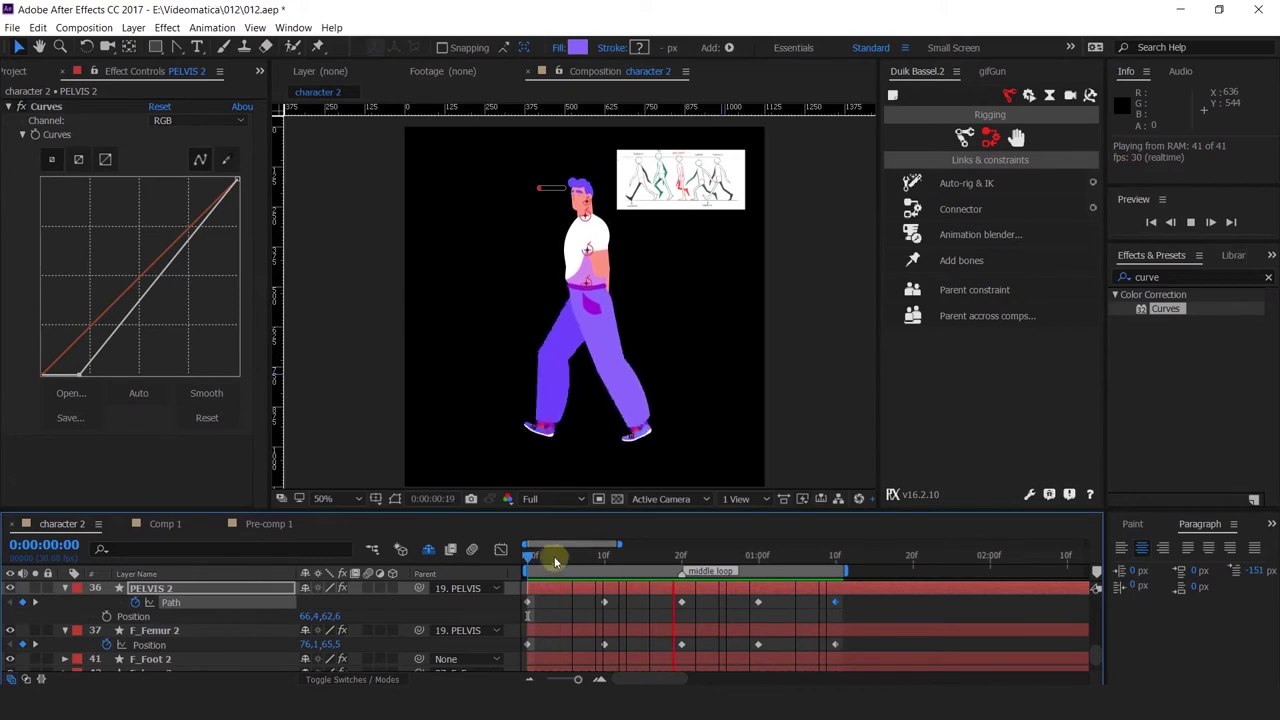
key(space)
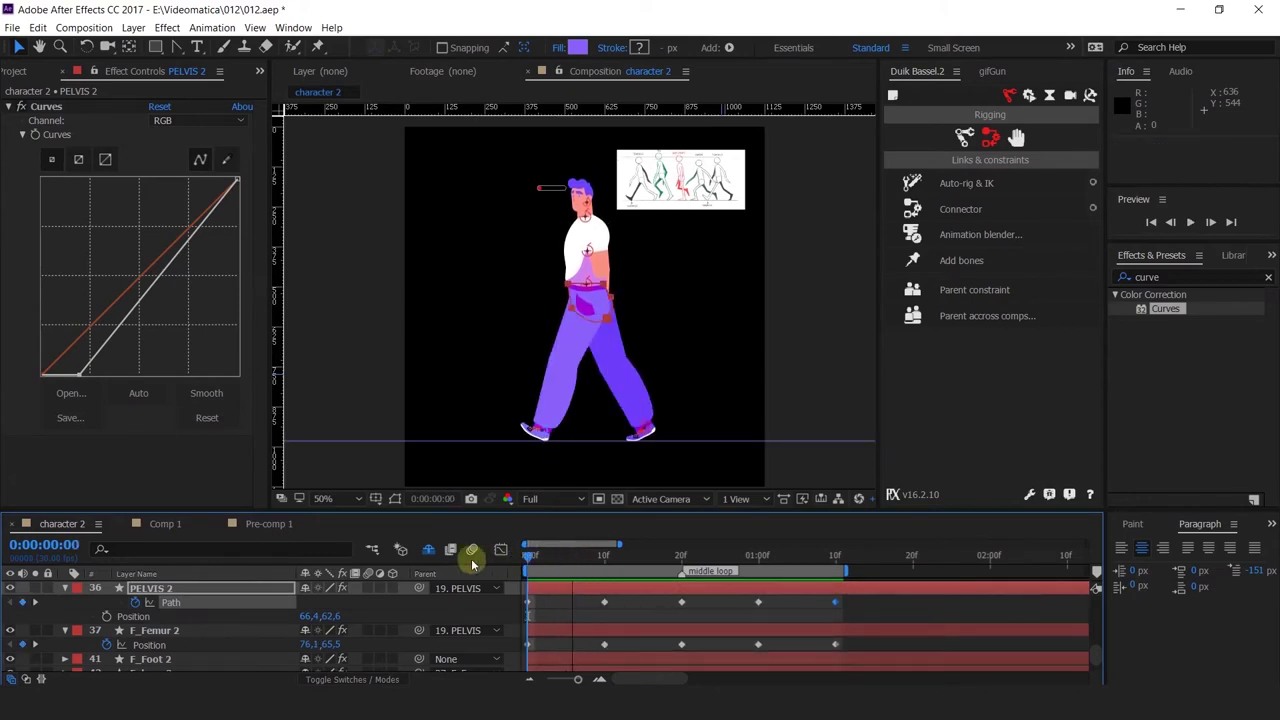
scroll(620, 312, up, 2)
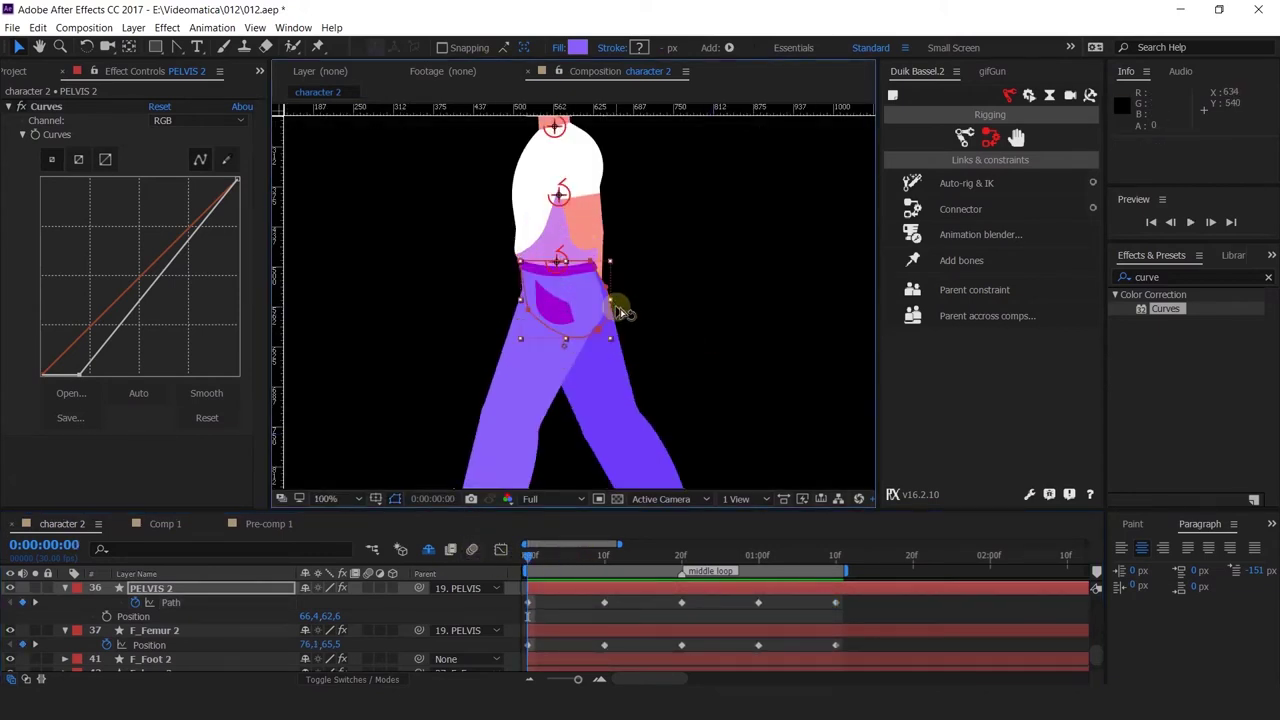
scroll(722, 260, down, 2)
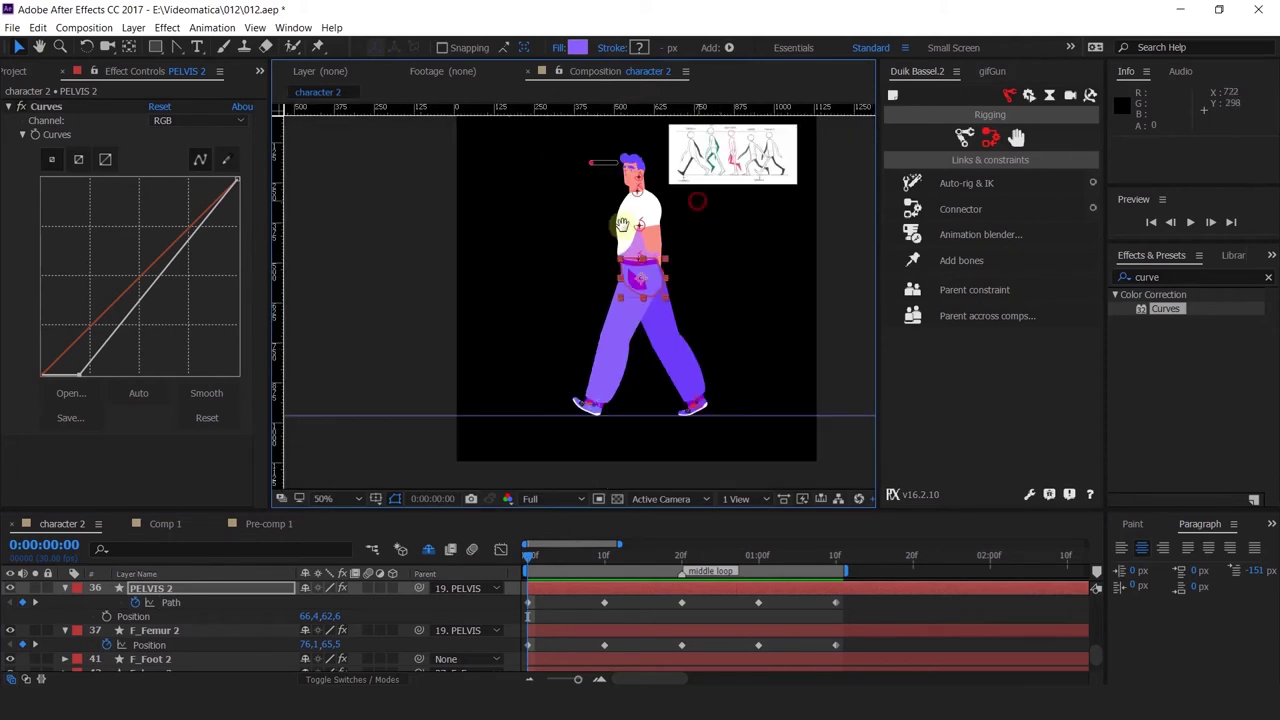
Set Rotation keyframes for F_Arm, F_Forearm and F_Hand Outlines at frames 0, 20 and 0:00:01:10, and return to frame 20.
drag(700, 200, 619, 229)
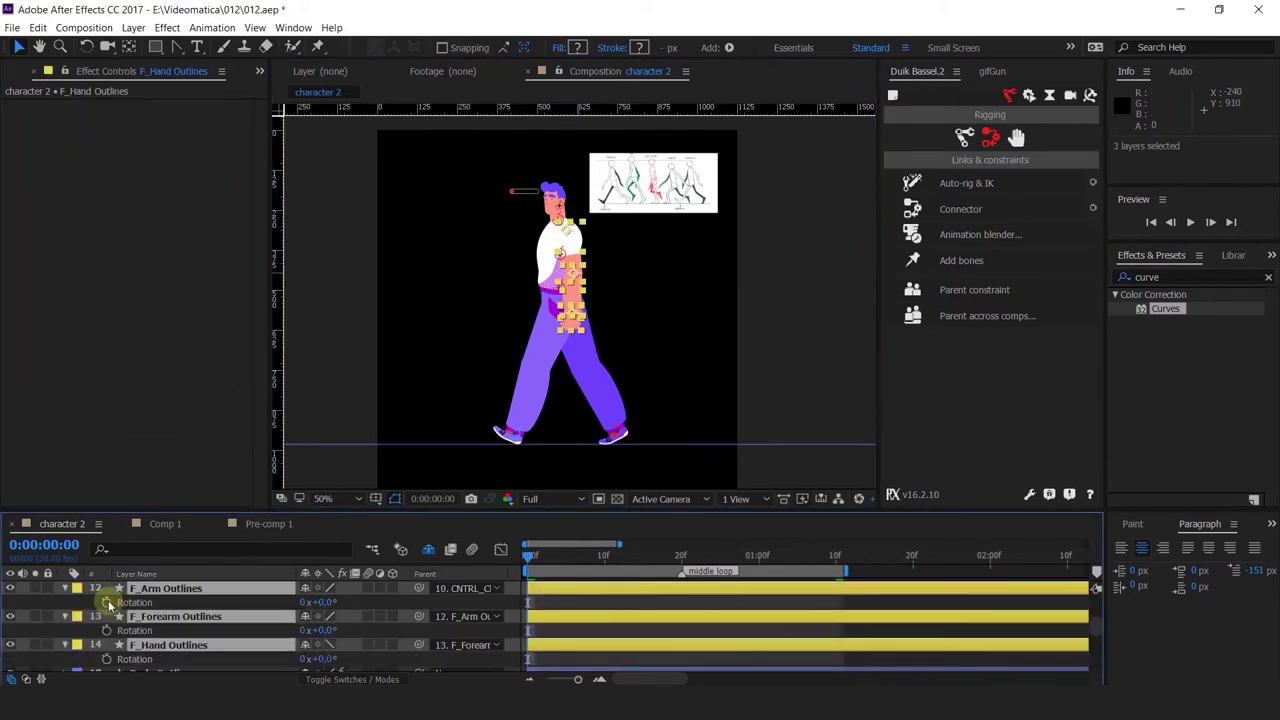
click(107, 603)
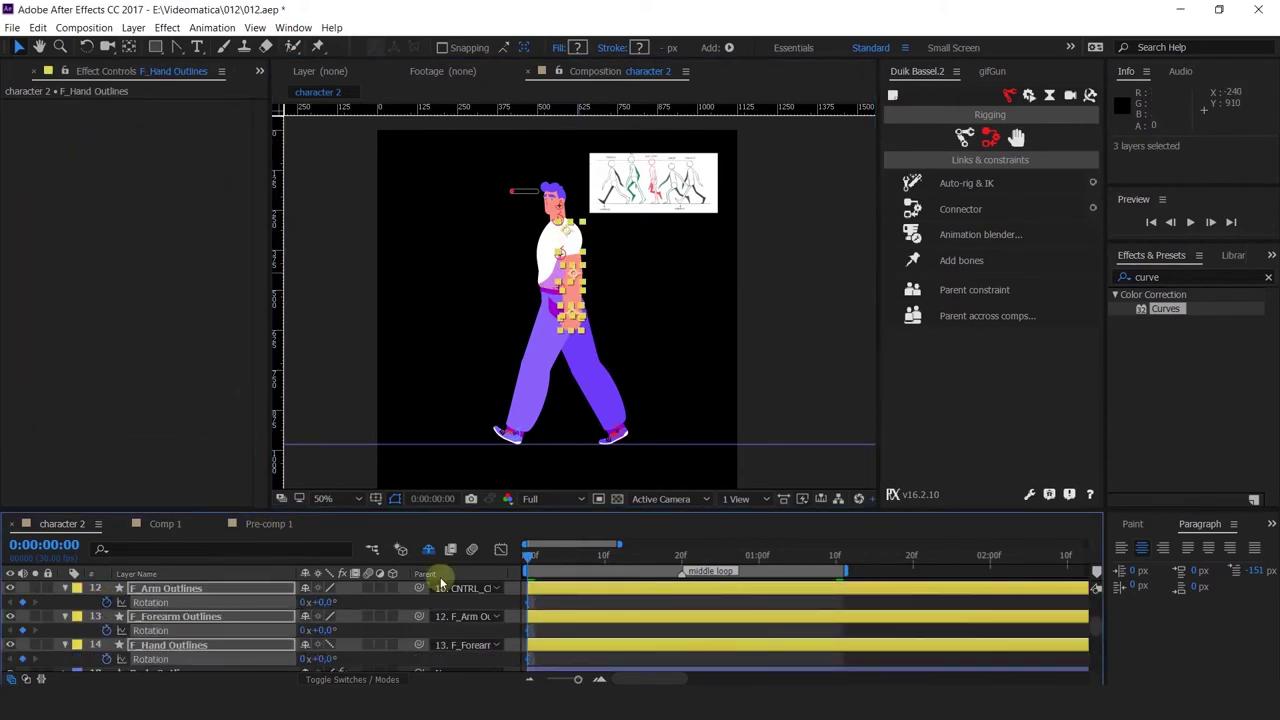
click(681, 557)
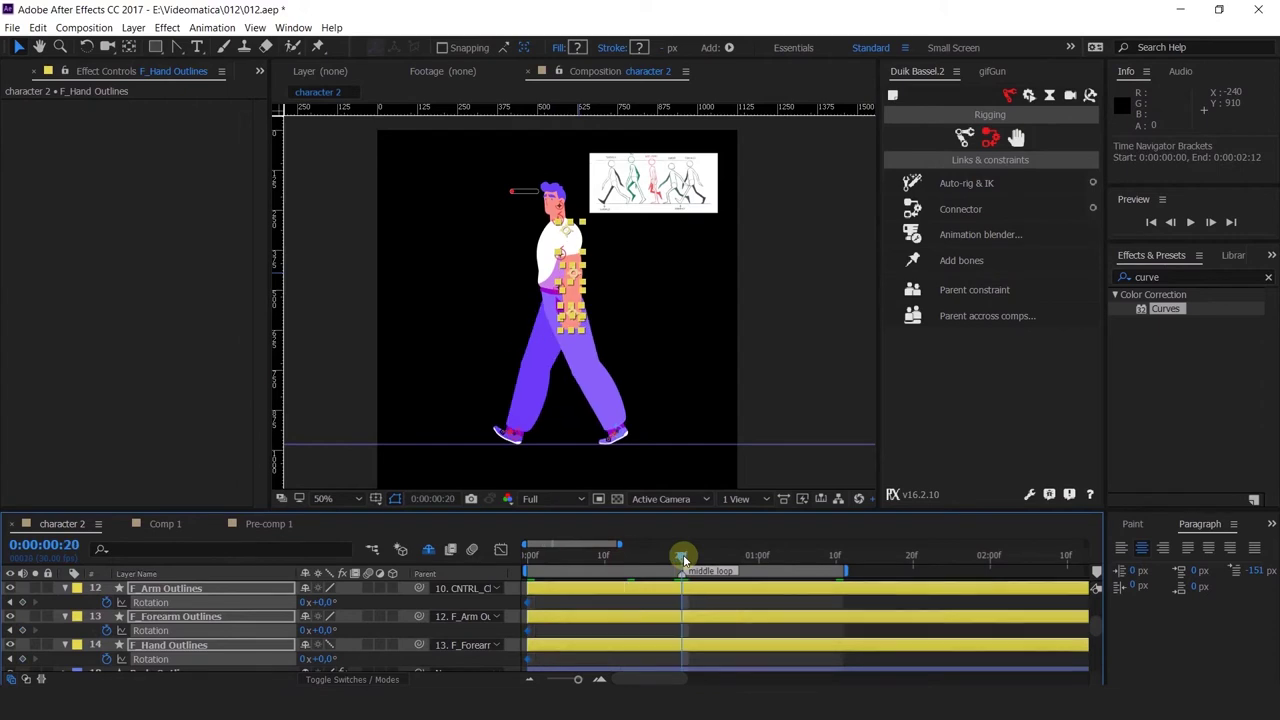
click(22, 603)
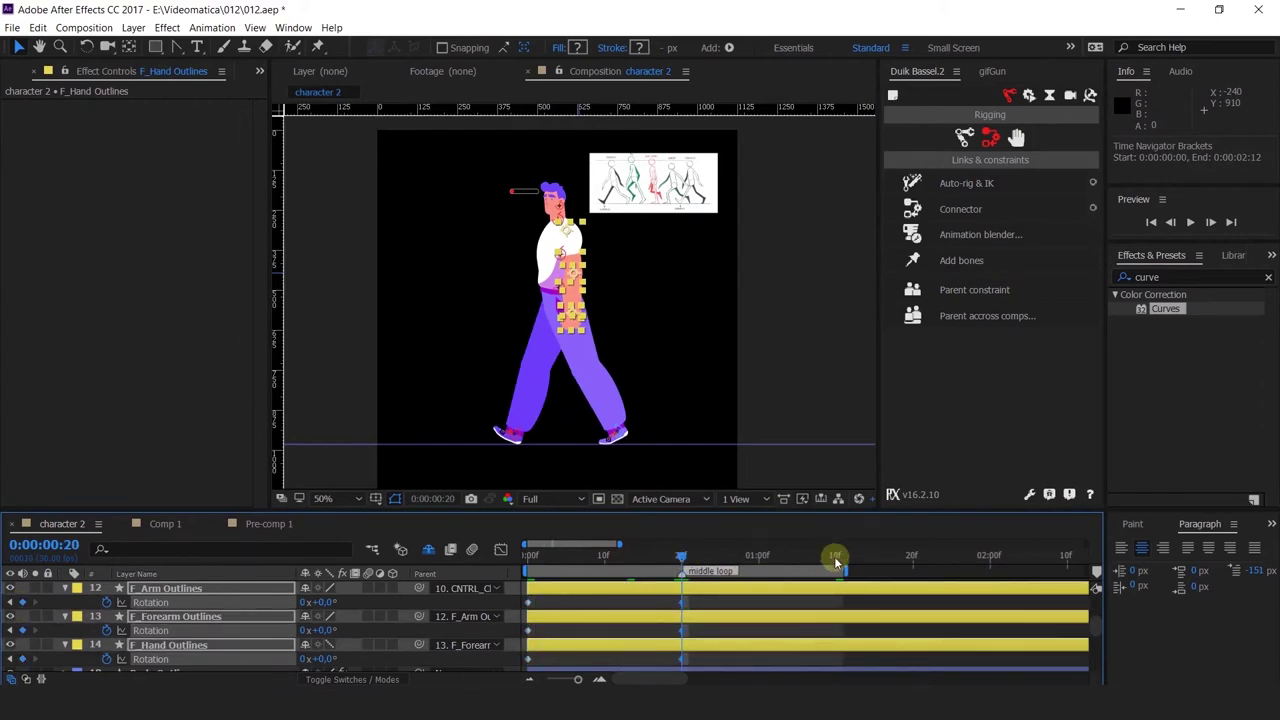
click(836, 558)
click(22, 602)
click(11, 602)
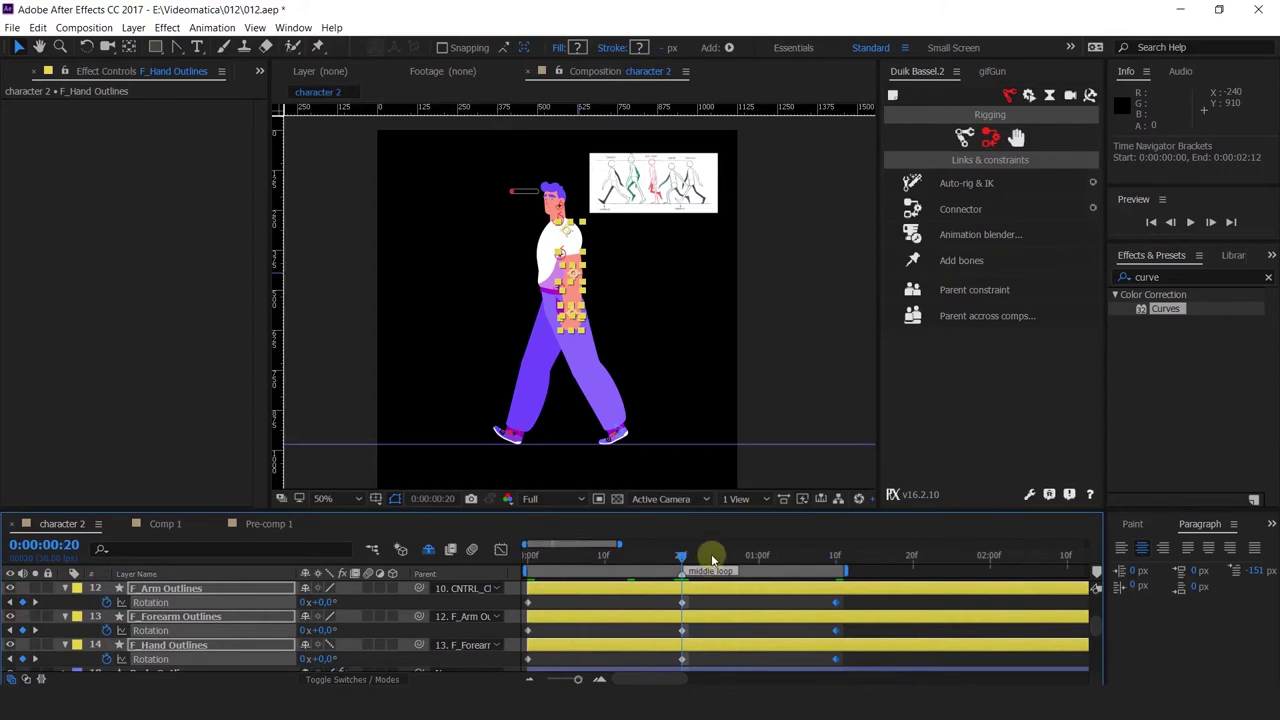
Try rotating F_Arm, F_Forearm and F_Hand Outlines together to -18° at frame 0, and undo it.
scroll(646, 170, up, 2)
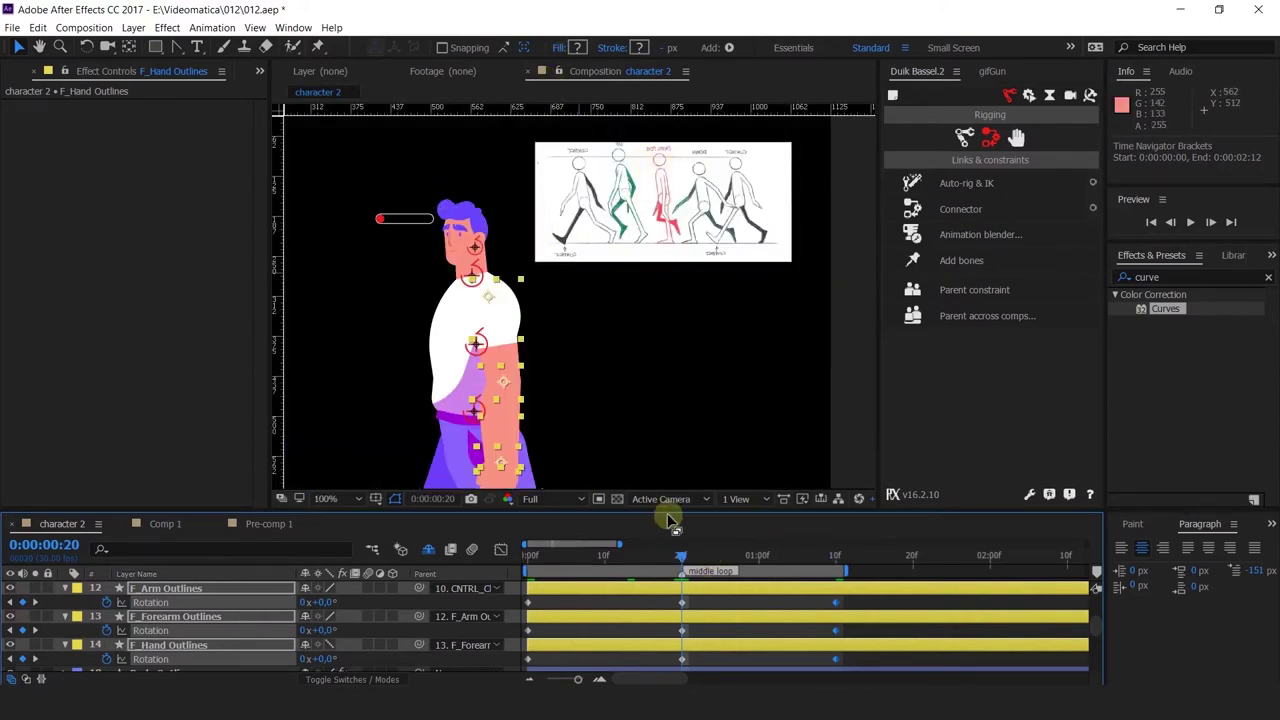
key(space)
drag(664, 420, 781, 351)
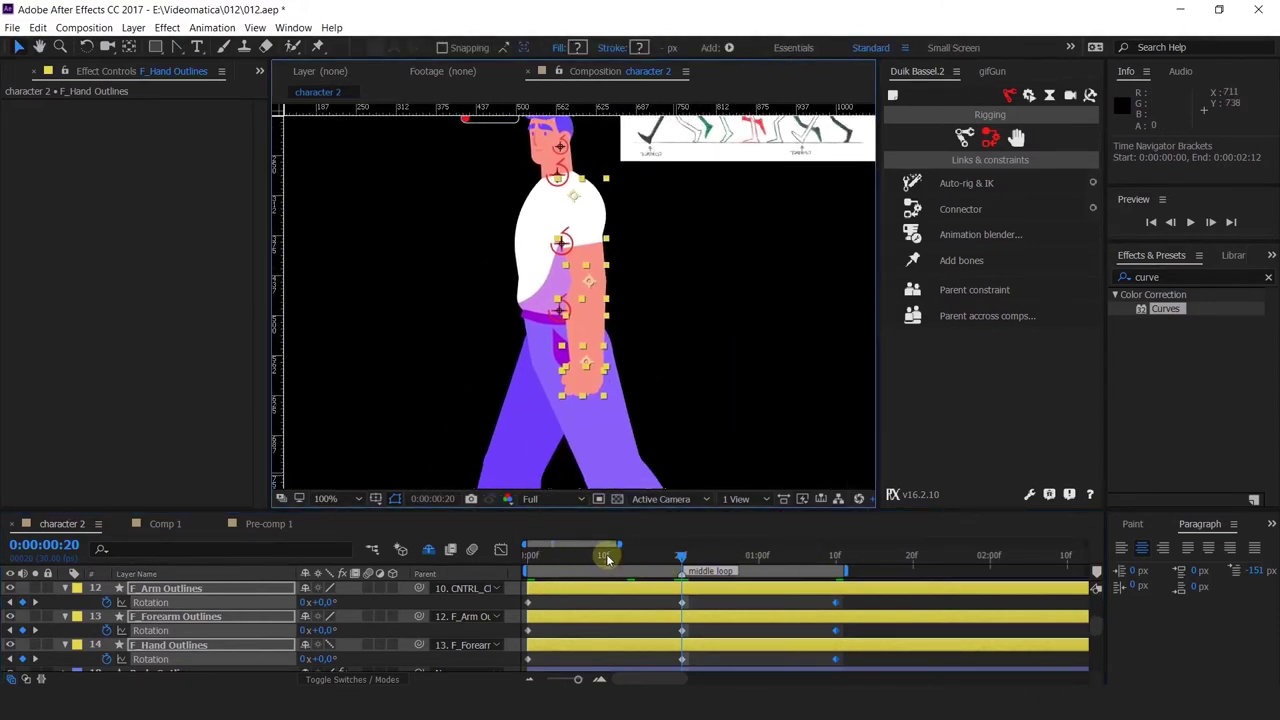
drag(606, 554, 423, 551)
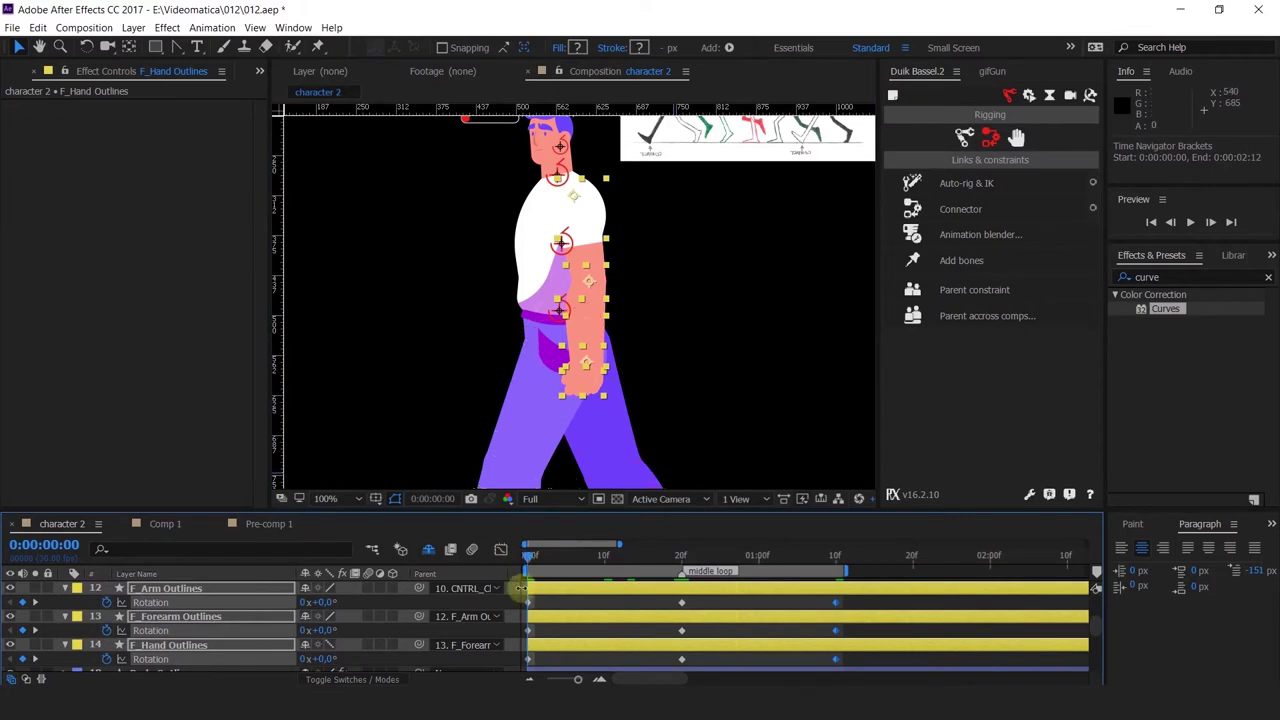
click(200, 589)
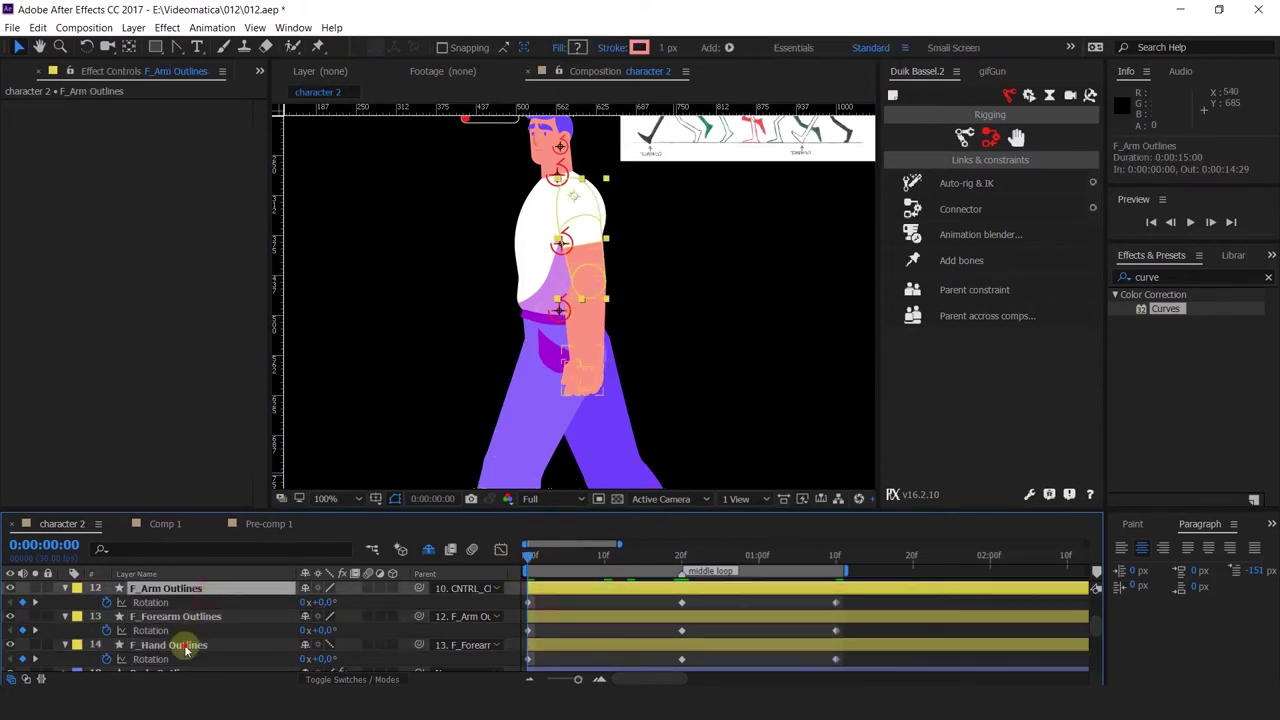
shift+click(186, 645)
drag(318, 659, 316, 661)
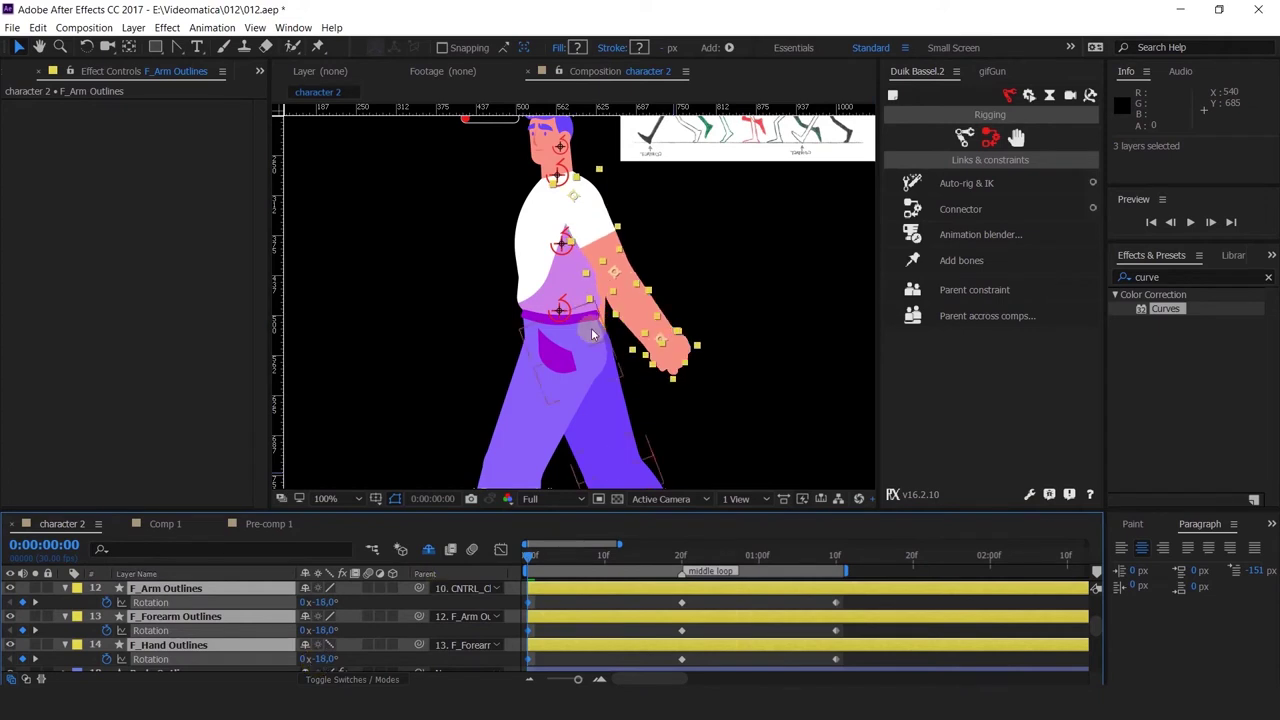
scroll(596, 400, down, 4)
scroll(556, 310, up, 2)
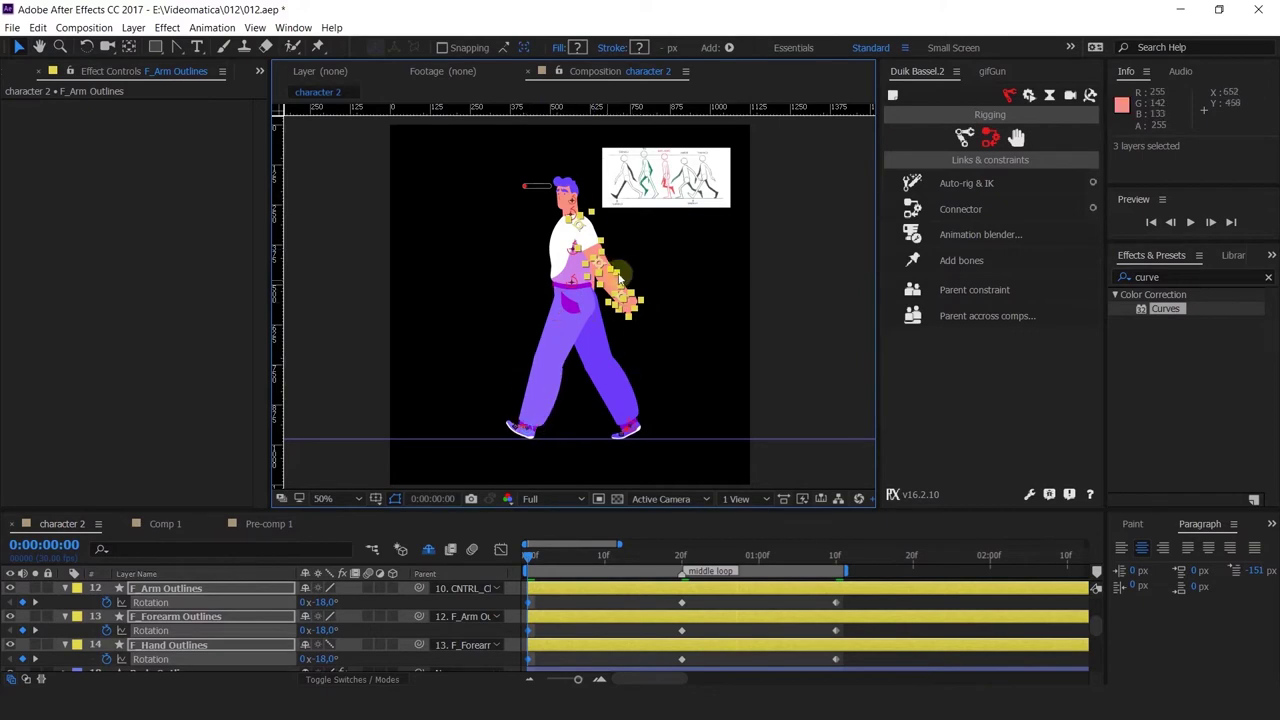
scroll(622, 283, up, 2)
click(700, 354)
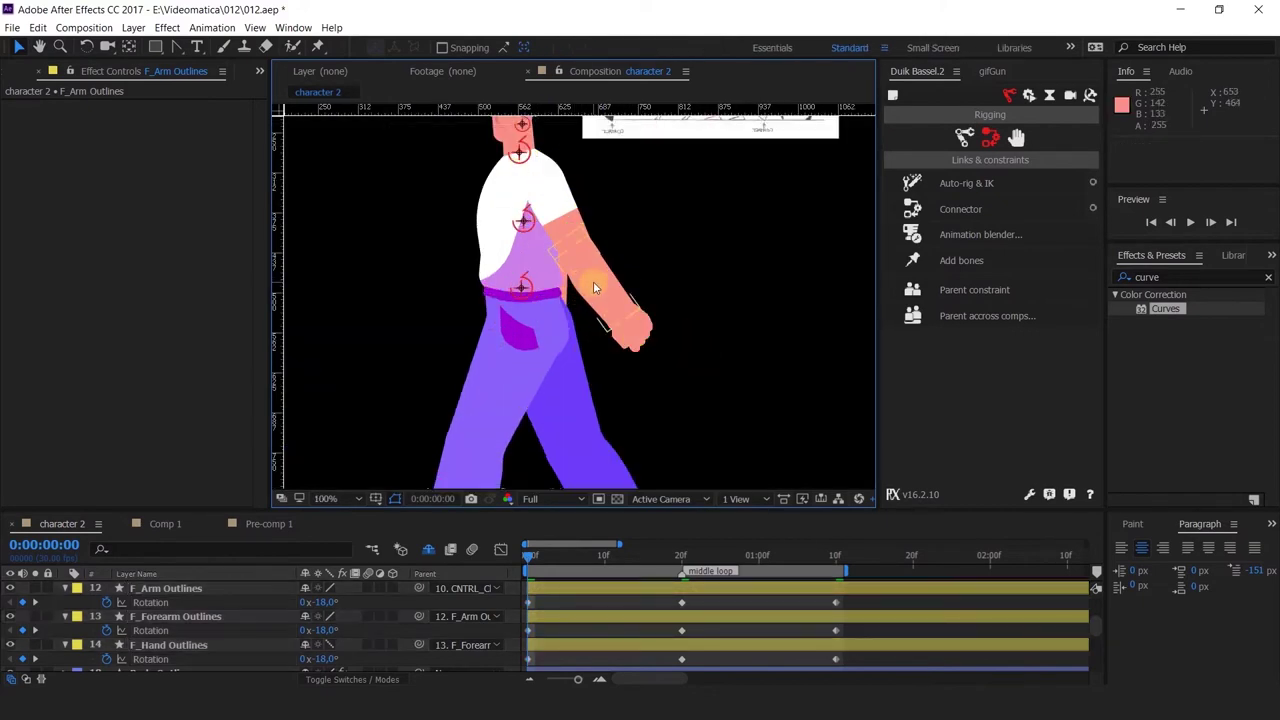
key(ctrl+z)
key(ctrl+z)
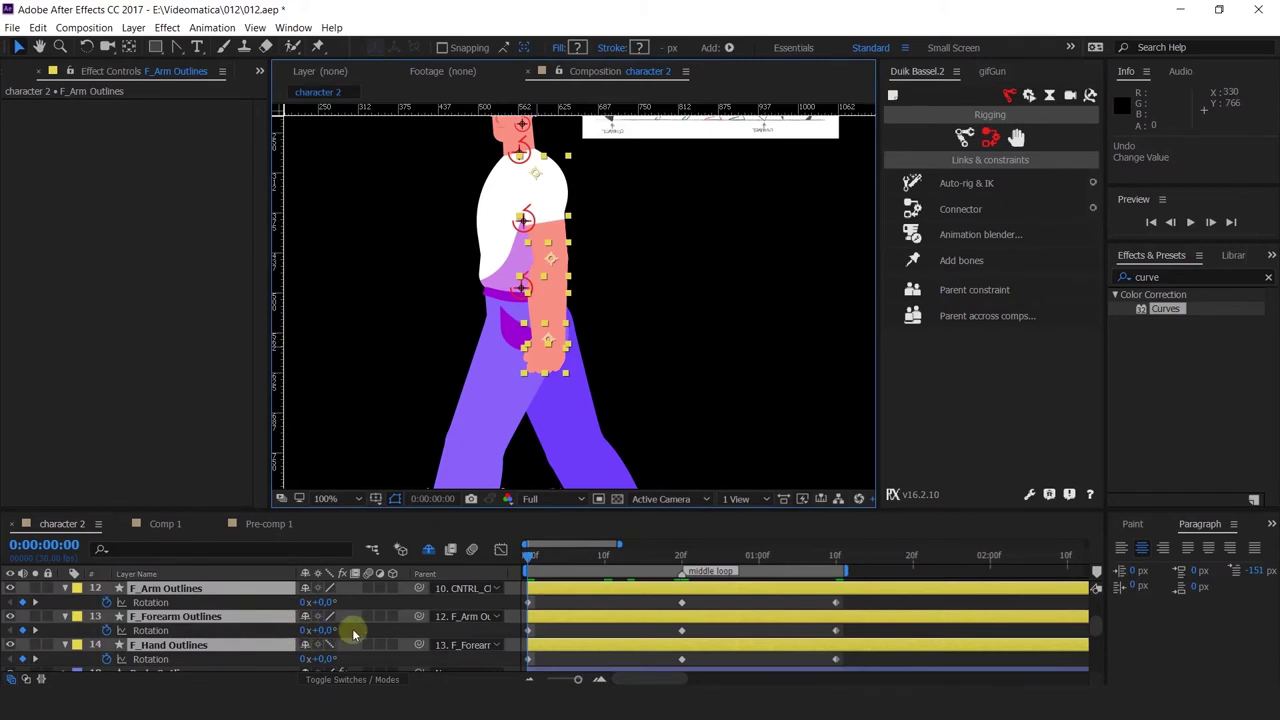
Set the frame 0 Rotation of F_Arm Outlines to -16°, F_Forearm Outlines to +14° and F_Hand Outlines to +6°.
click(353, 631)
drag(326, 659, 312, 659)
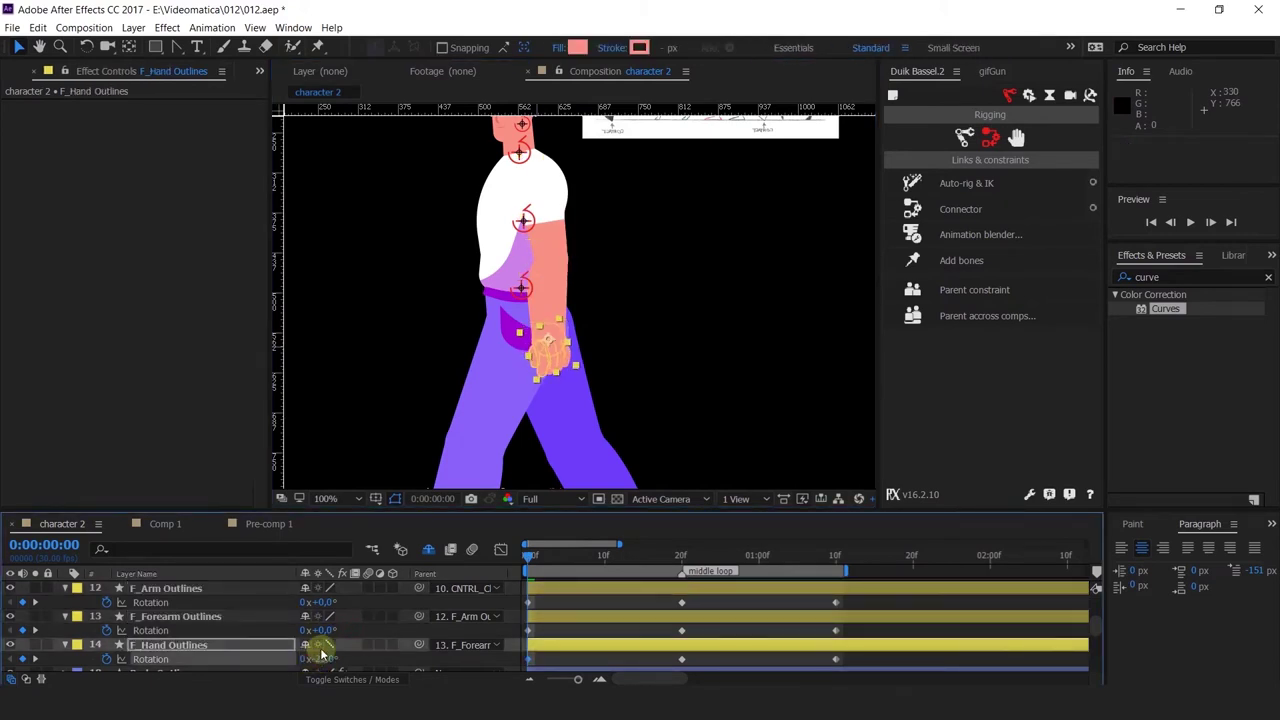
drag(320, 602, 349, 613)
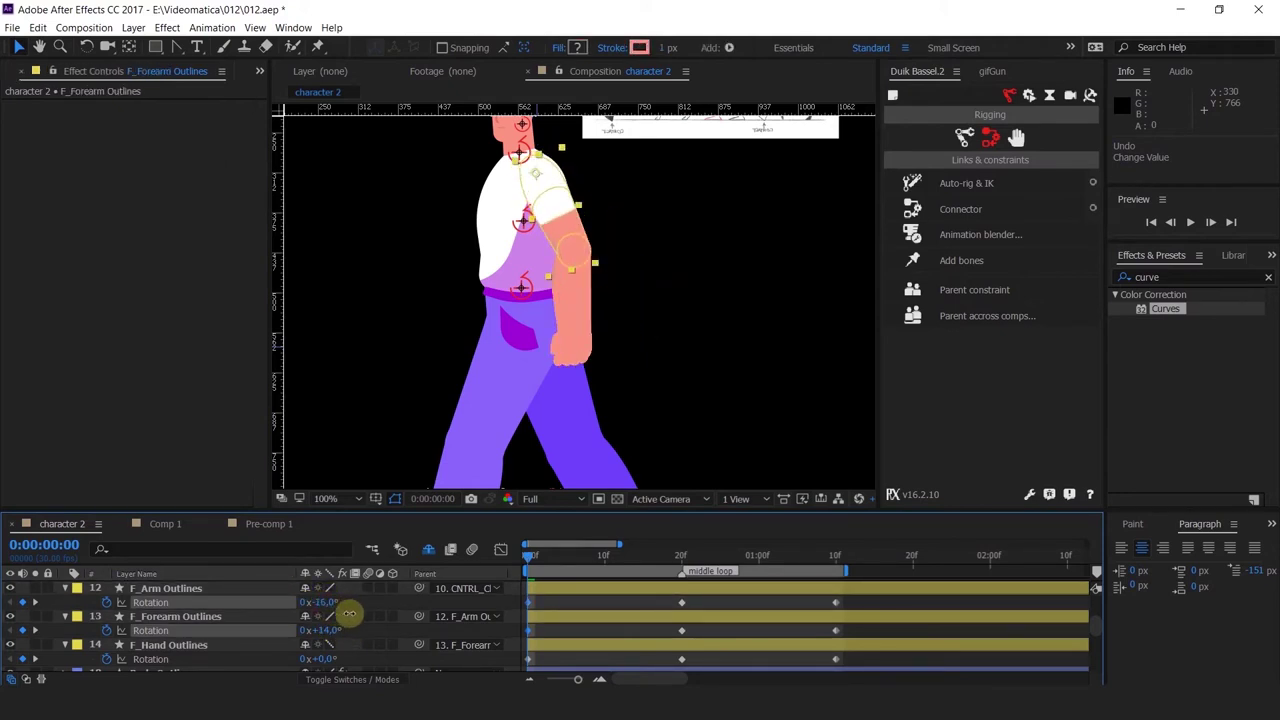
scroll(635, 265, down, 3)
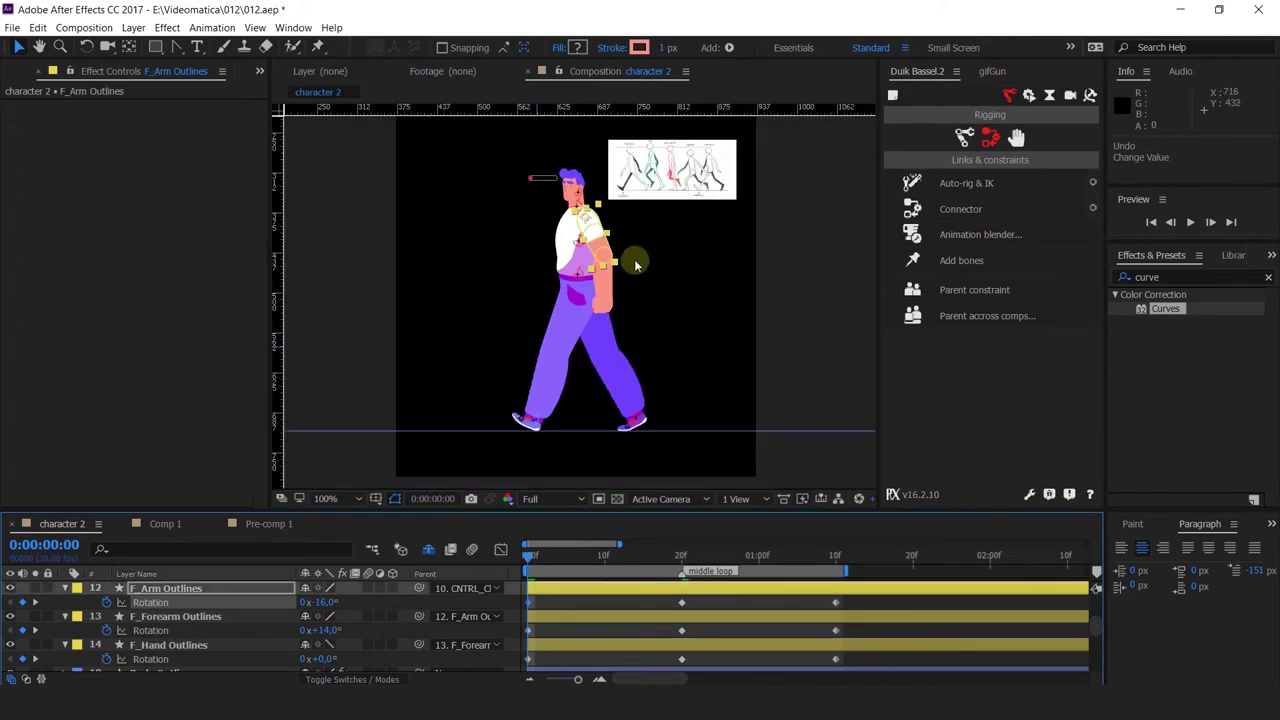
scroll(640, 255, up, 3)
click(326, 662)
click(313, 659)
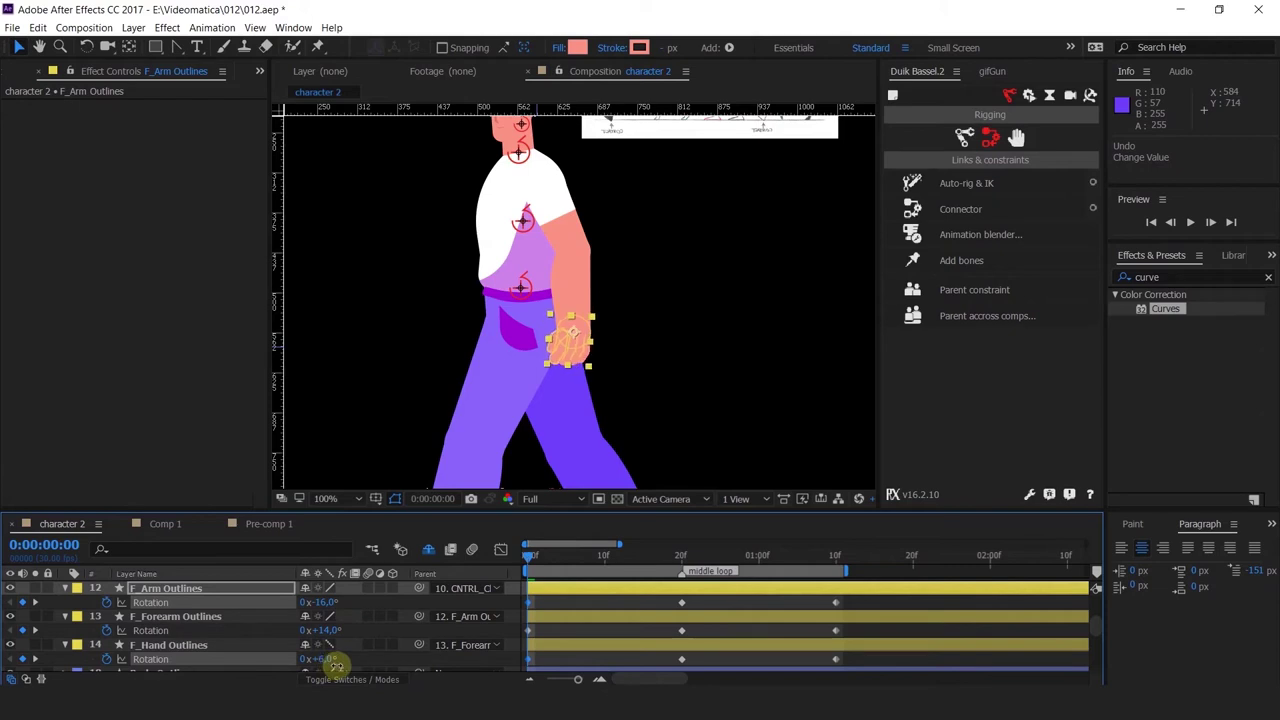
click(336, 662)
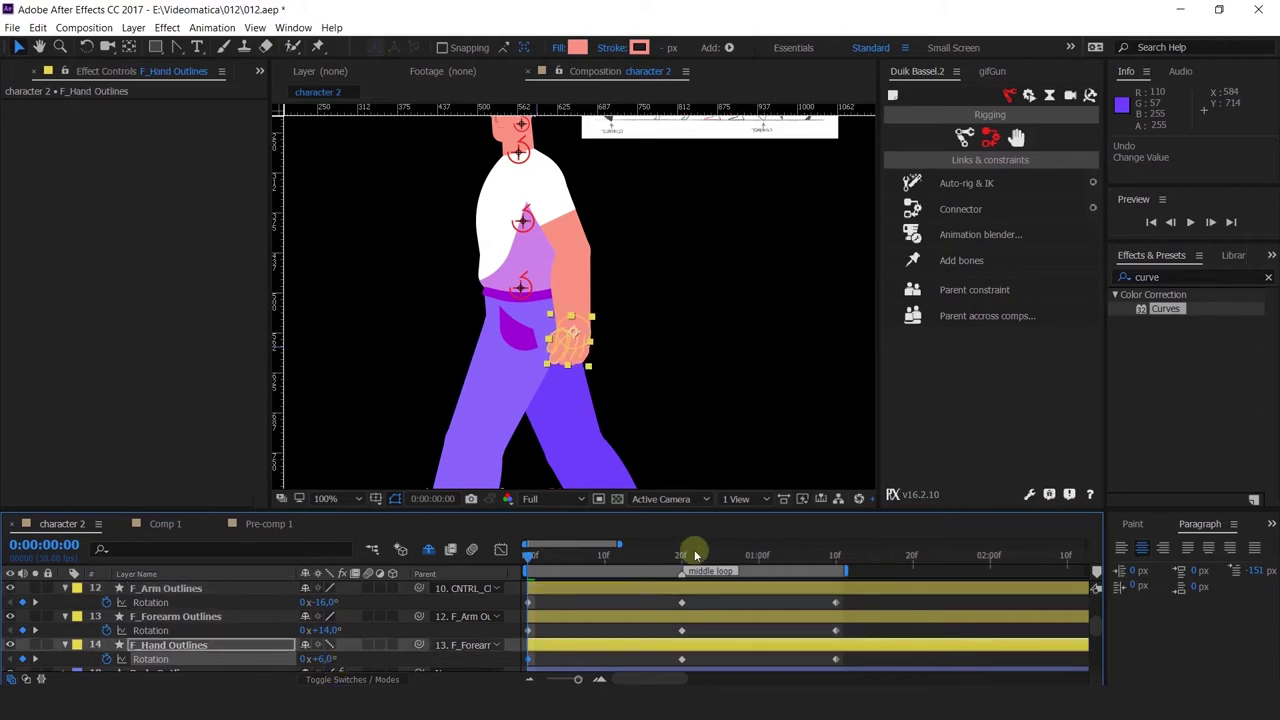
At frame 20, set the Rotation of F_Arm Outlines to +11°, F_Forearm Outlines to +13° and F_Hand Outlines to +11°.
click(680, 558)
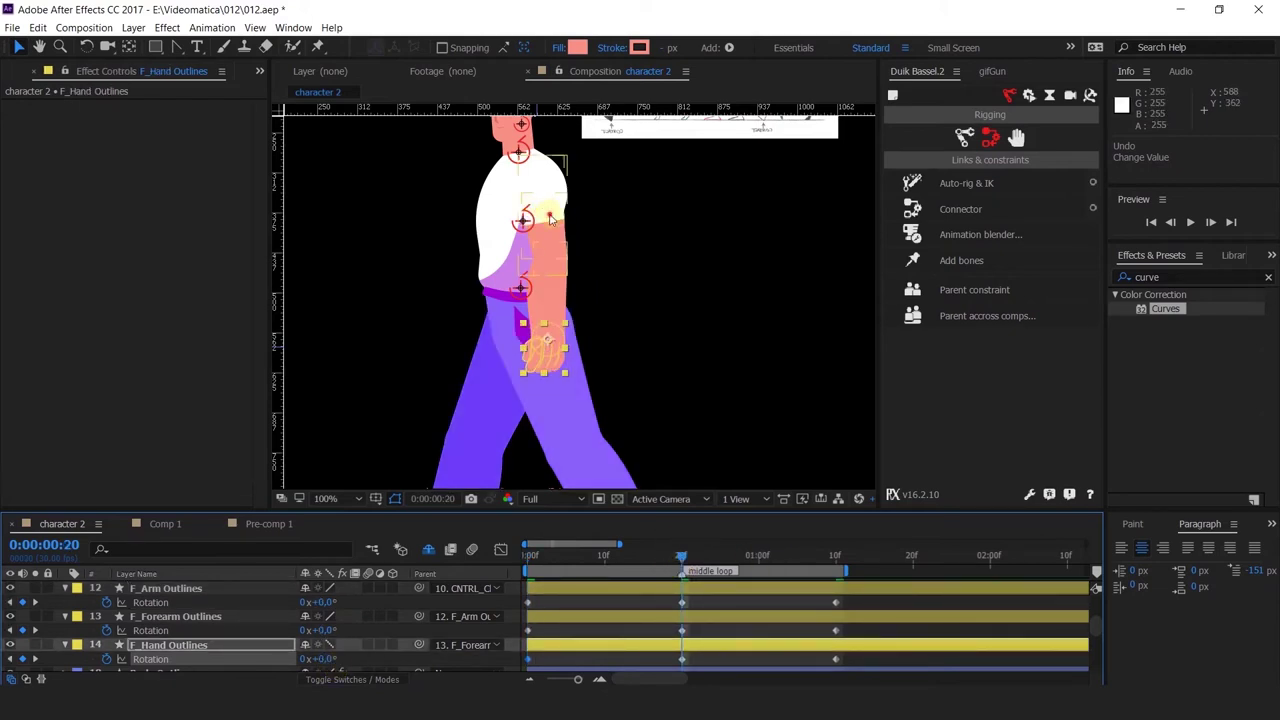
click(550, 219)
drag(320, 603, 331, 630)
click(330, 631)
click(330, 658)
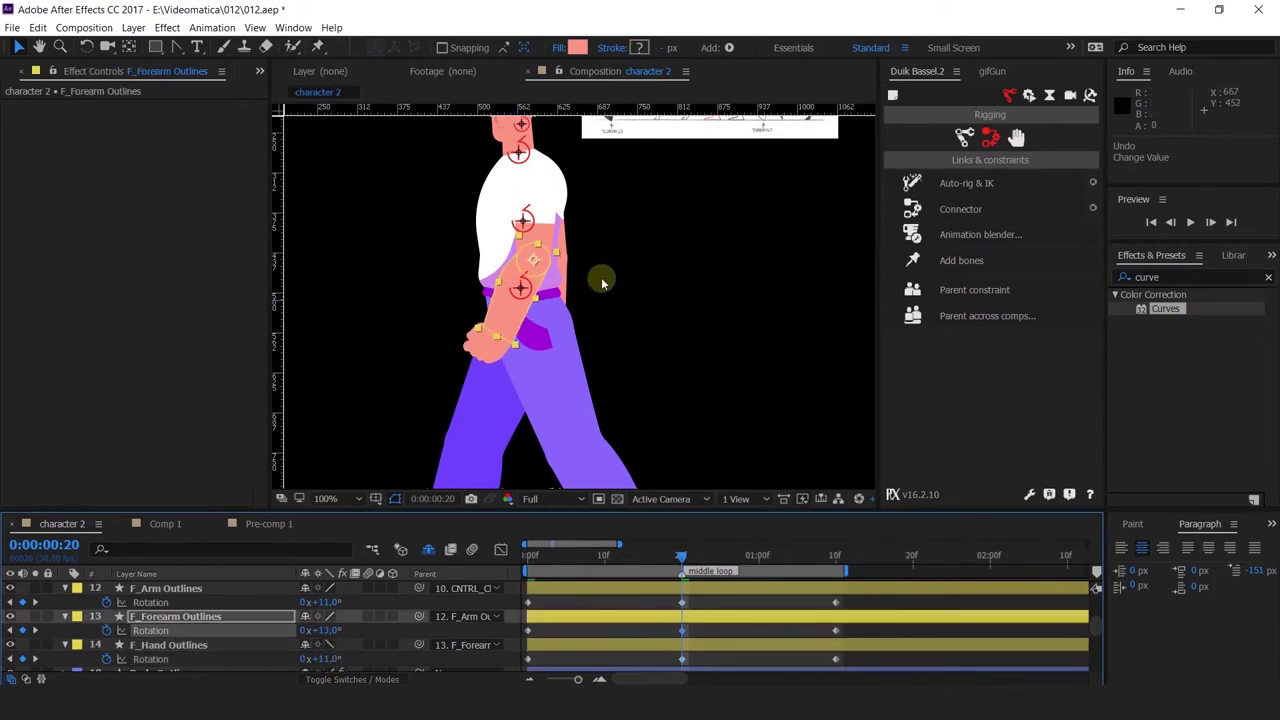
scroll(600, 284, down, 2)
scroll(534, 215, up, 1)
drag(738, 362, 715, 308)
Copy the frame 0 Rotation keyframes of F_Arm, F_Forearm and F_Hand Outlines to 0:00:01:10.
click(681, 556)
key(k)
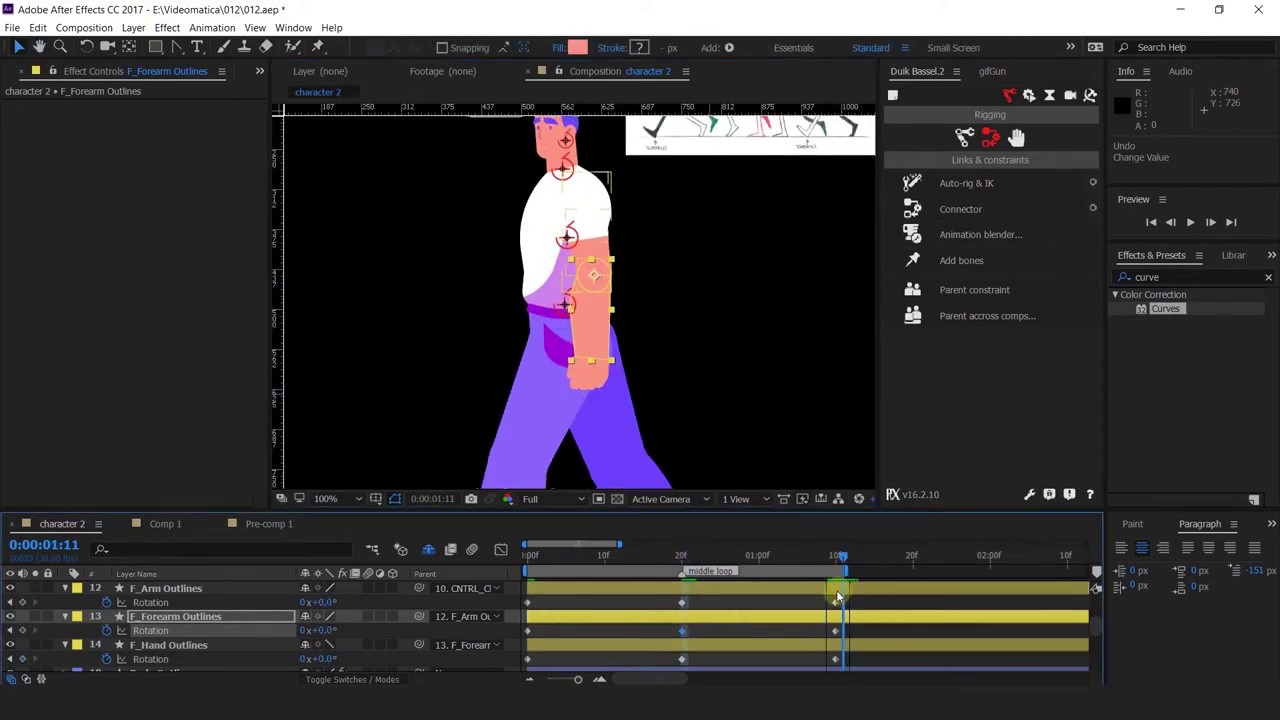
drag(541, 607, 511, 667)
key(ctrl+c)
key(ctrl+v)
key(ctrl+c)
key(ctrl+v)
key(ctrl+c)
Preview the walk cycle from frame 0 to check the front arm's swing.
drag(539, 556, 462, 564)
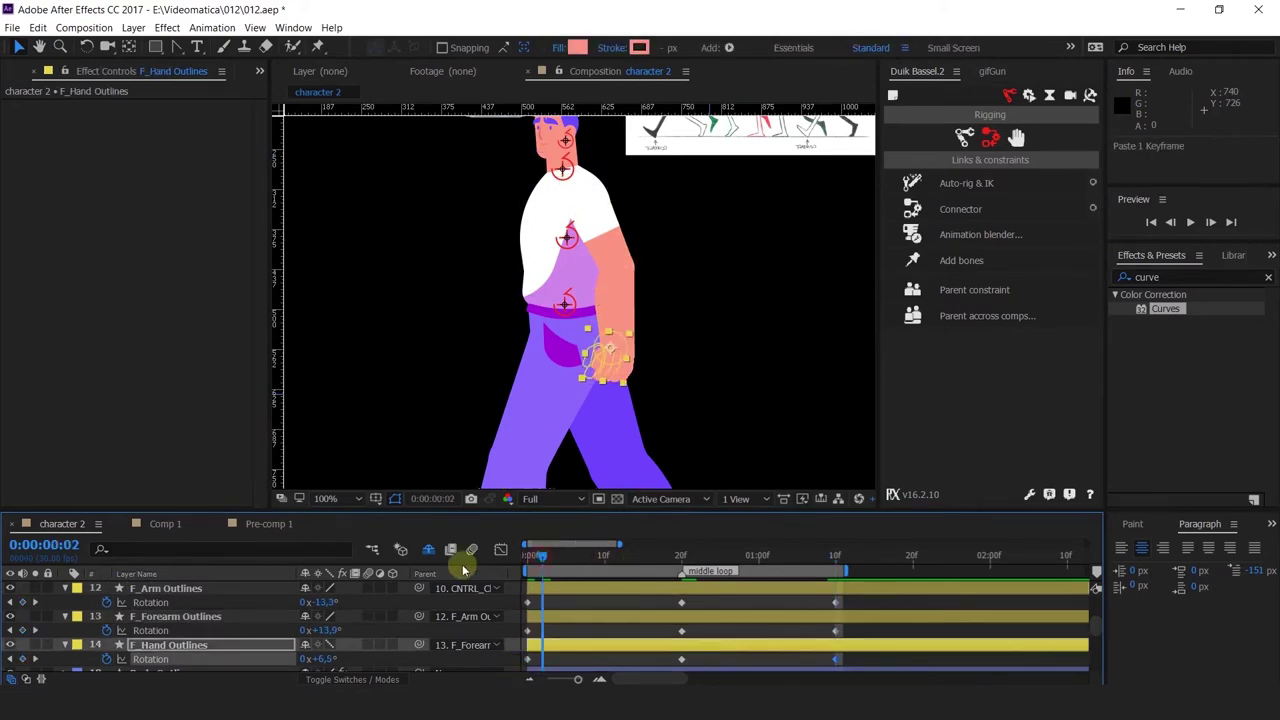
scroll(503, 368, down, 3)
scroll(511, 383, up, 2)
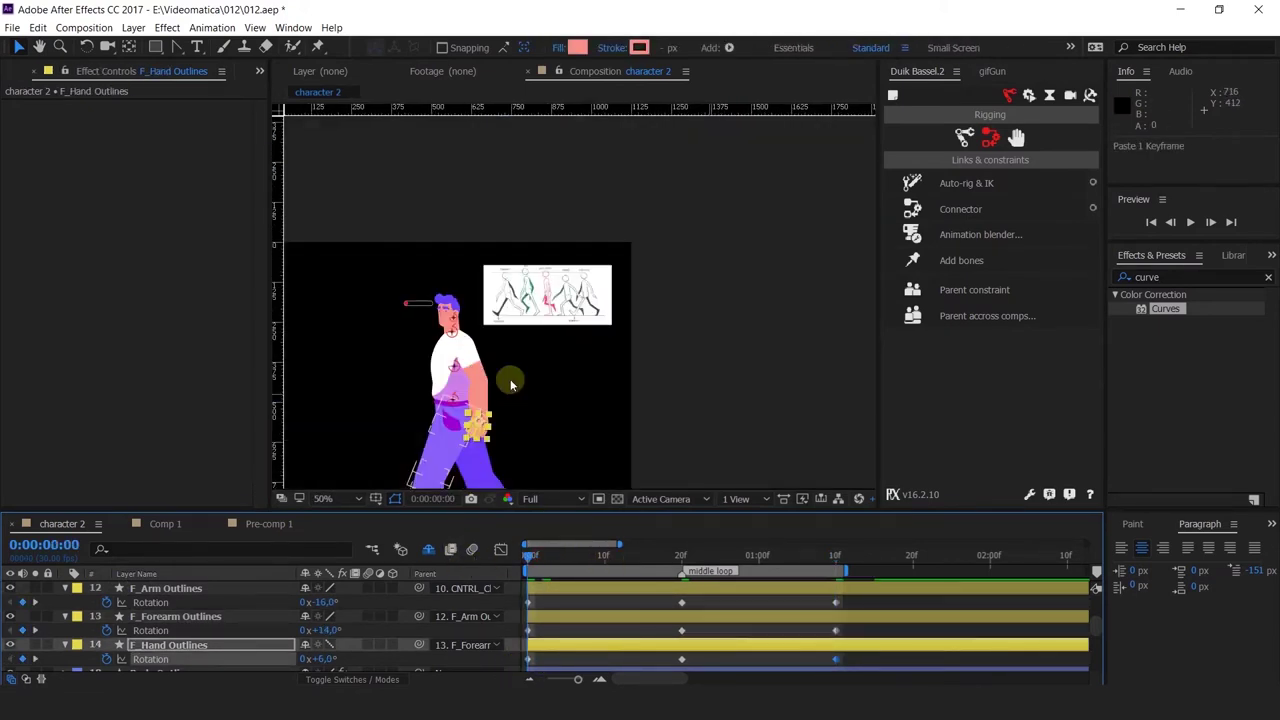
drag(526, 386, 580, 346)
key(space)
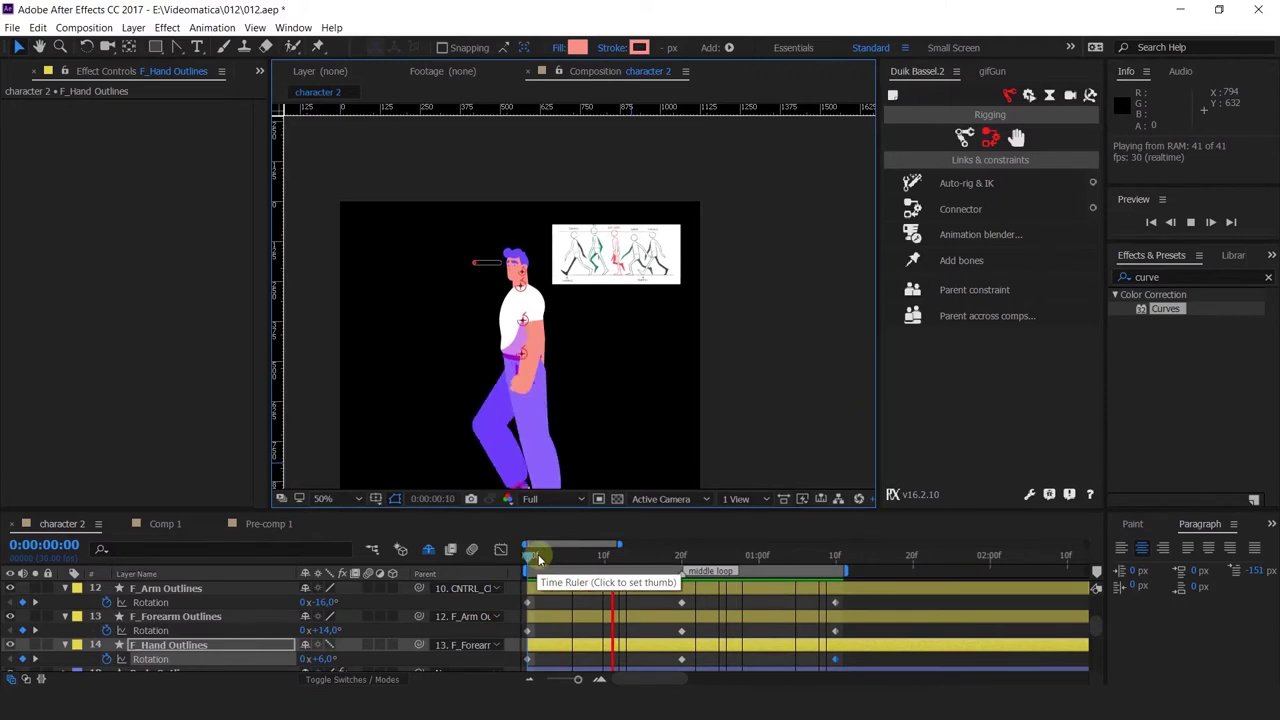
key(space)
Set Position keyframes for F_Arm Outlines at frames 0, 20 and 0:00:01:10, and set frame 0's X Position to 28.4.
scroll(509, 362, up, 1)
drag(660, 314, 685, 280)
click(586, 249)
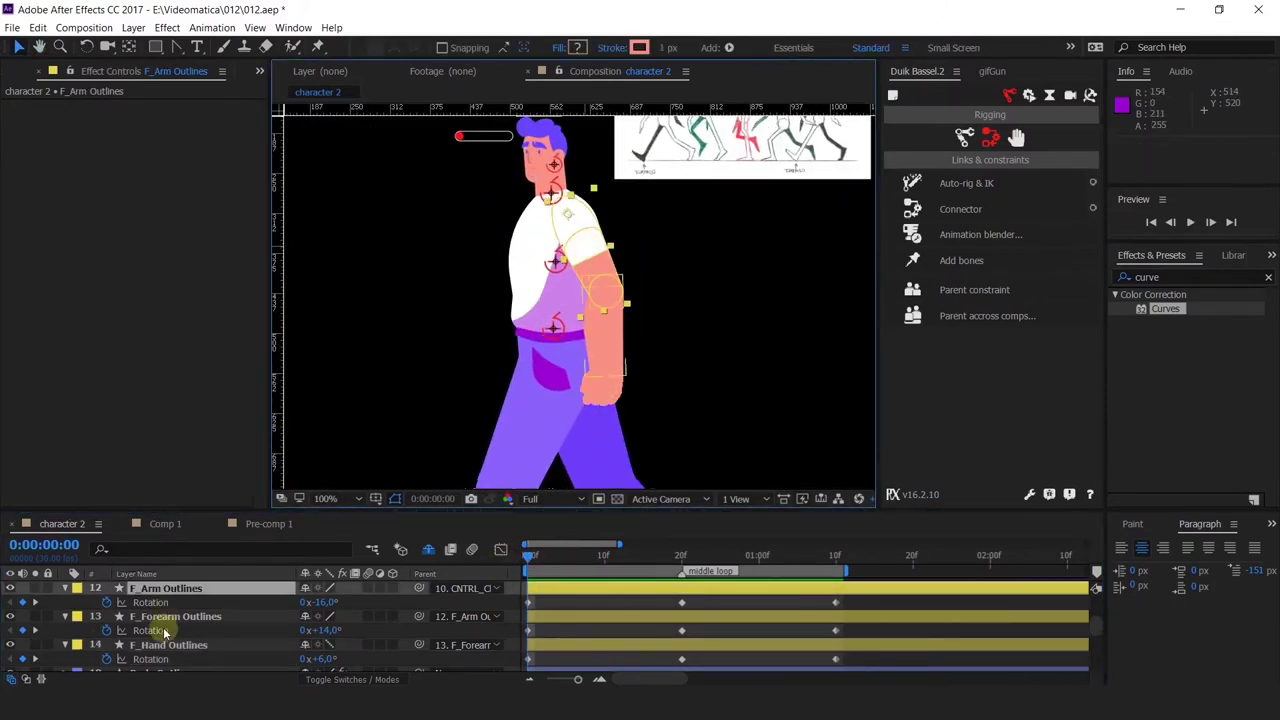
click(106, 602)
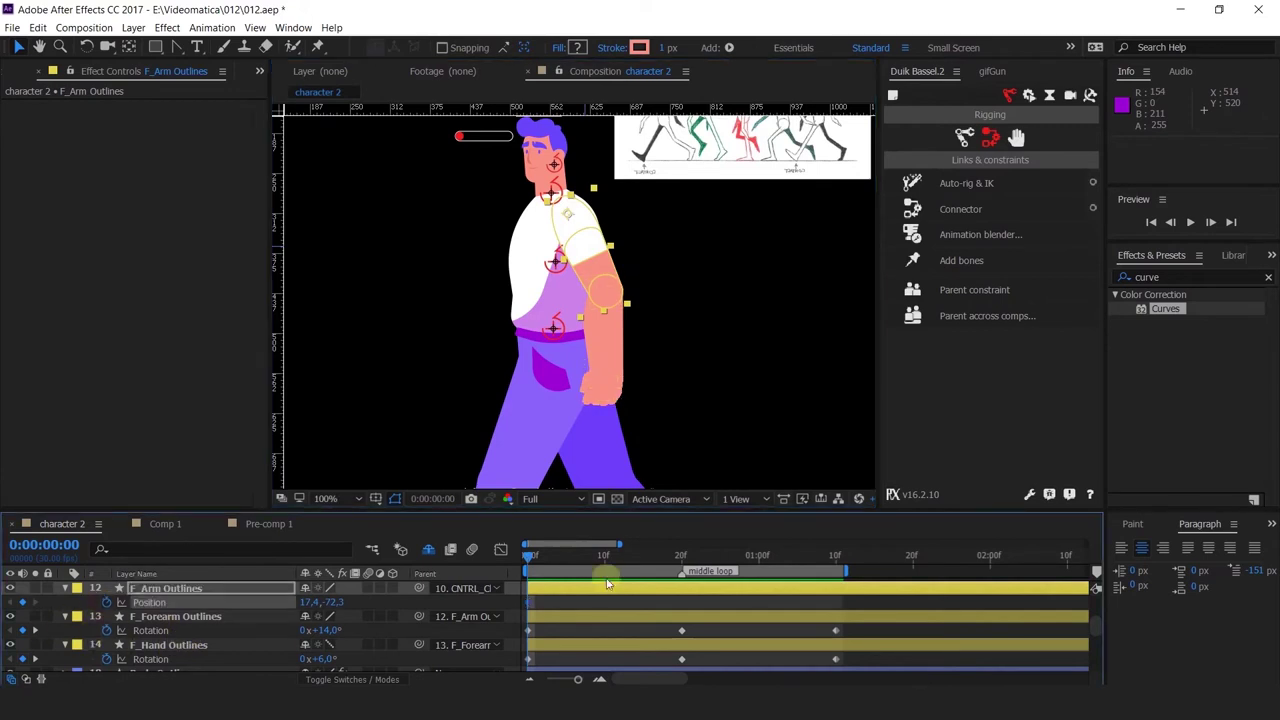
click(680, 555)
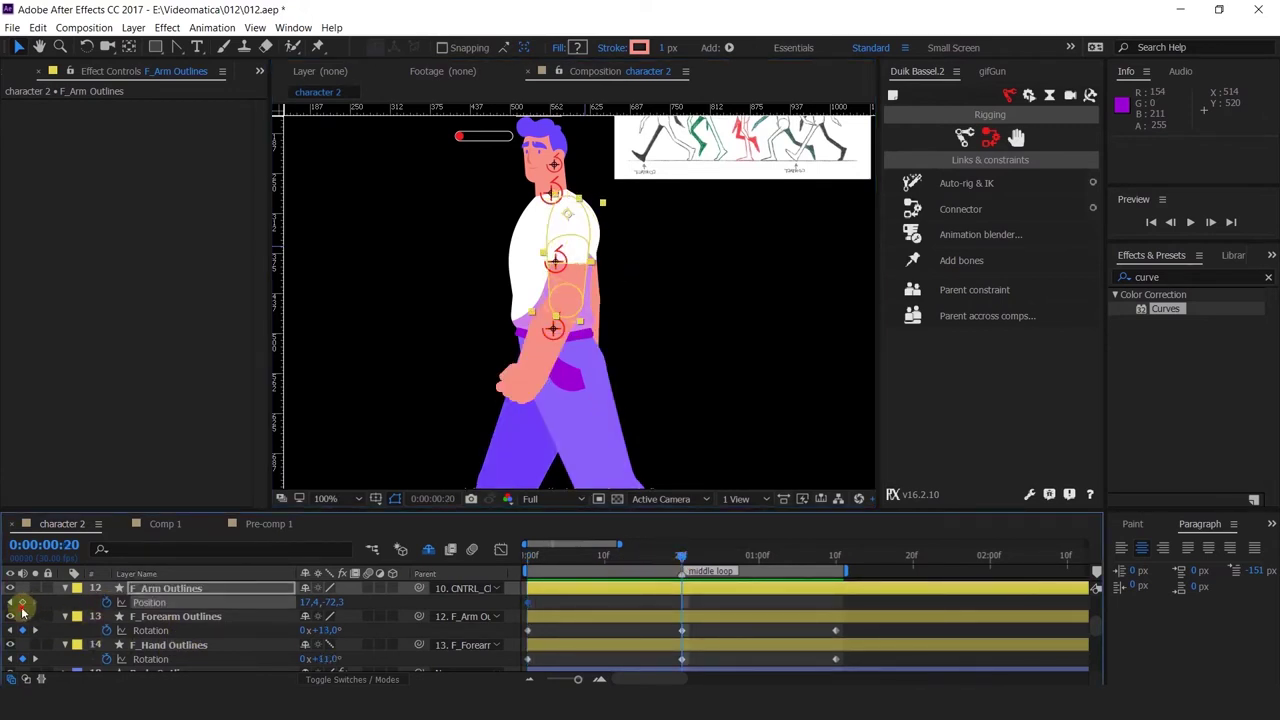
click(836, 563)
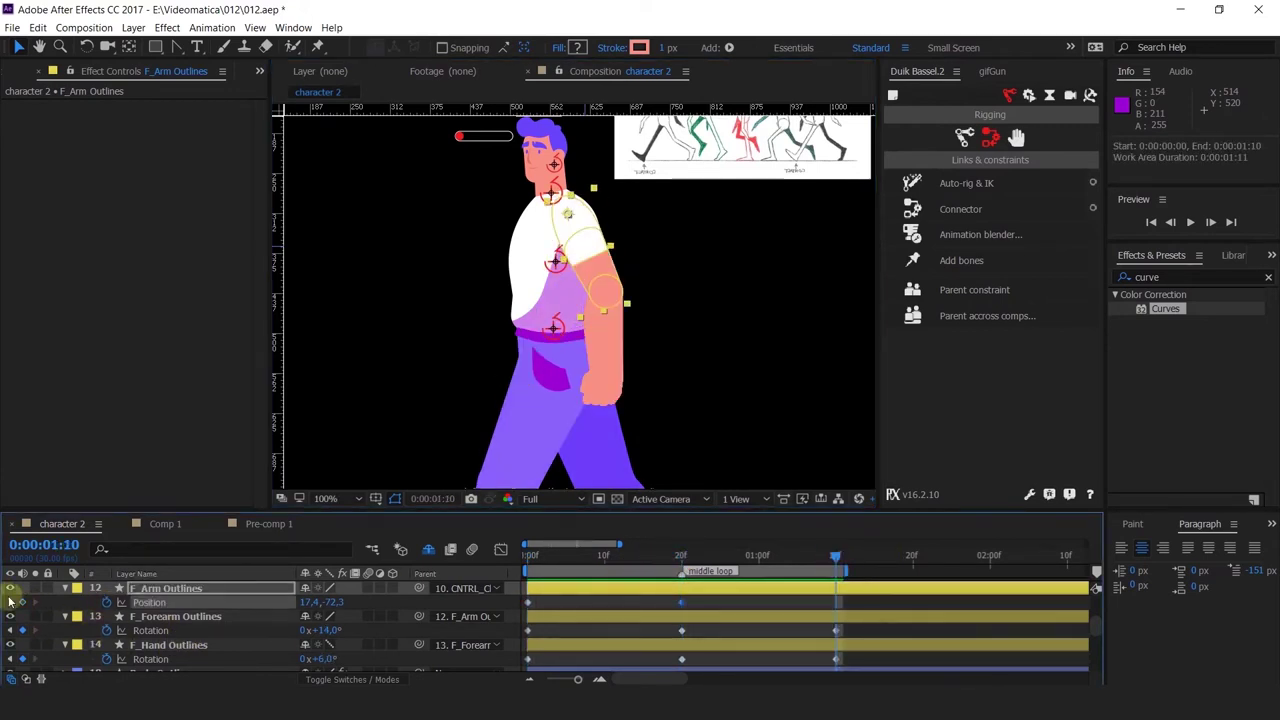
click(12, 603)
click(12, 603)
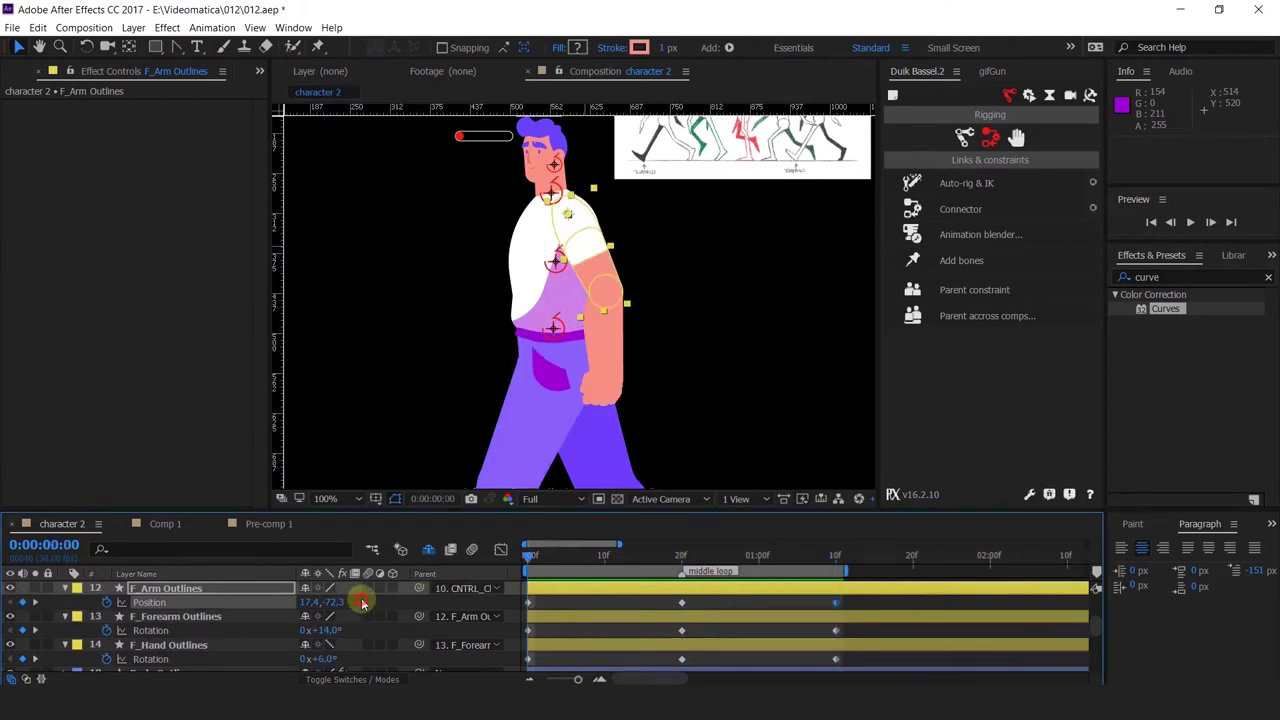
drag(307, 601, 333, 601)
Try moving F_Arm Outlines to an X Position of 7.4 at frame 20, and undo the position changes made there.
click(680, 560)
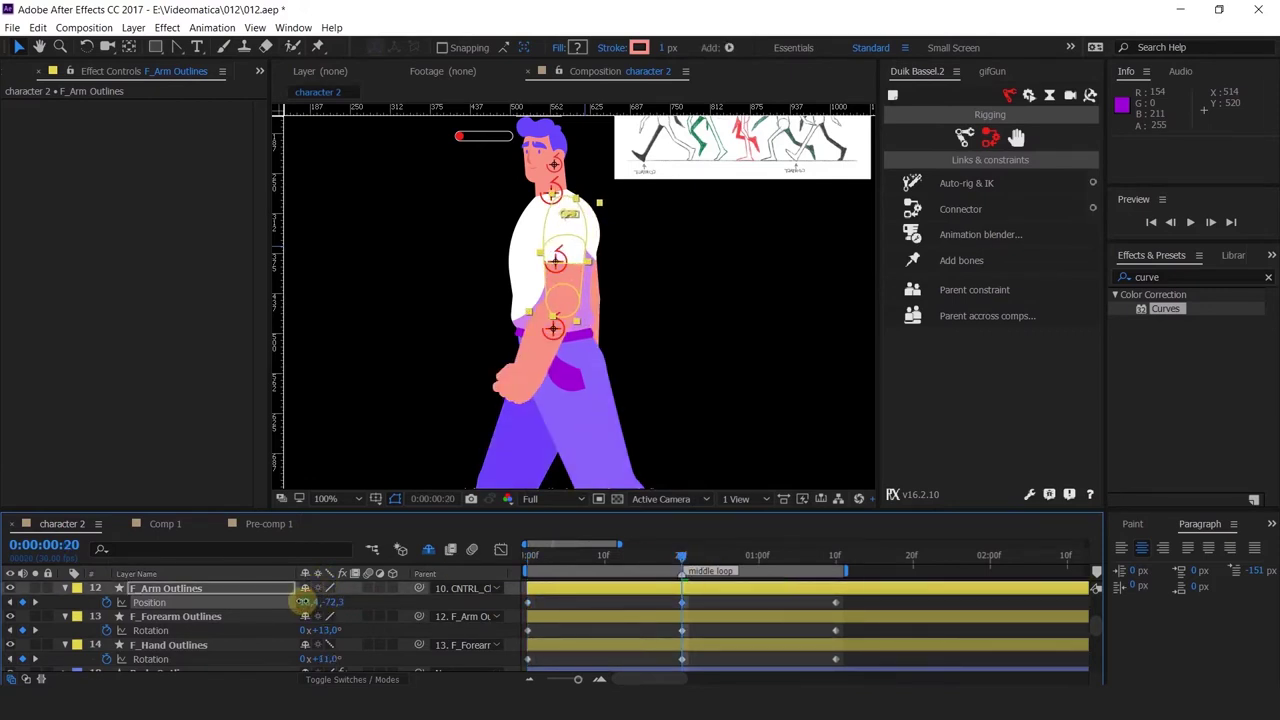
drag(299, 601, 295, 602)
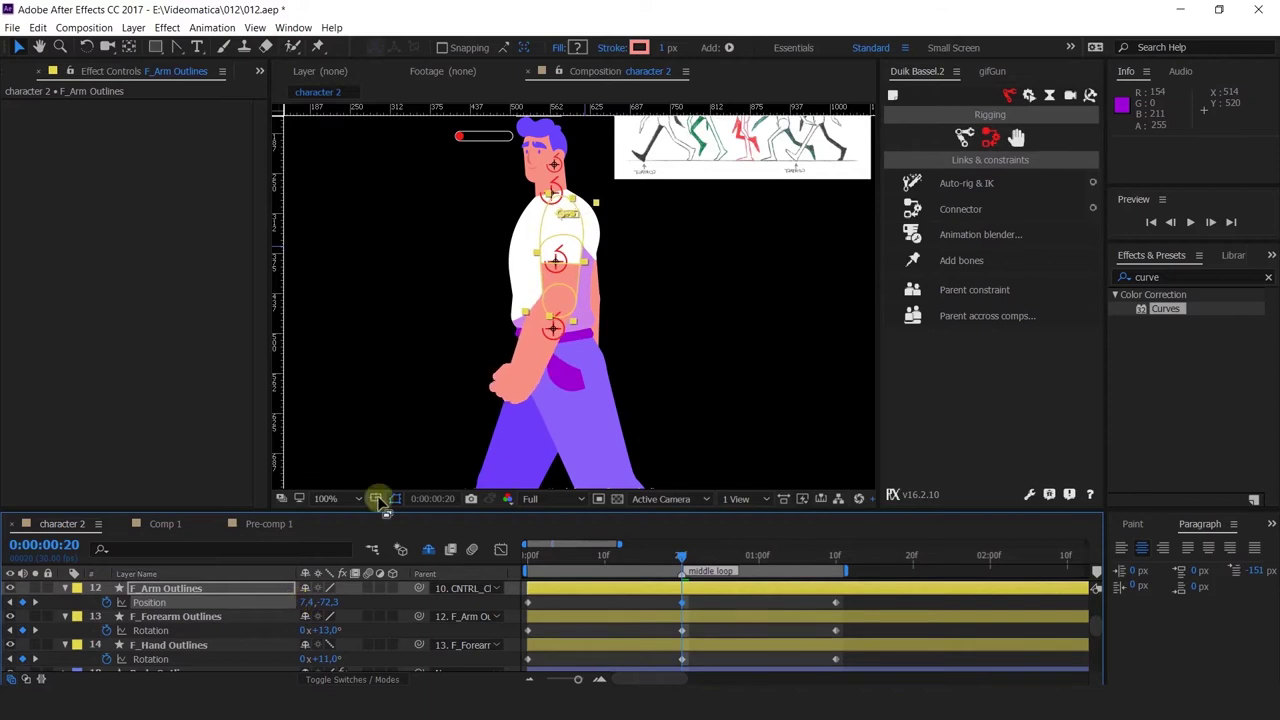
scroll(603, 226, up, 3)
drag(573, 306, 648, 318)
key(ctrl+z)
key(ctrl+z)
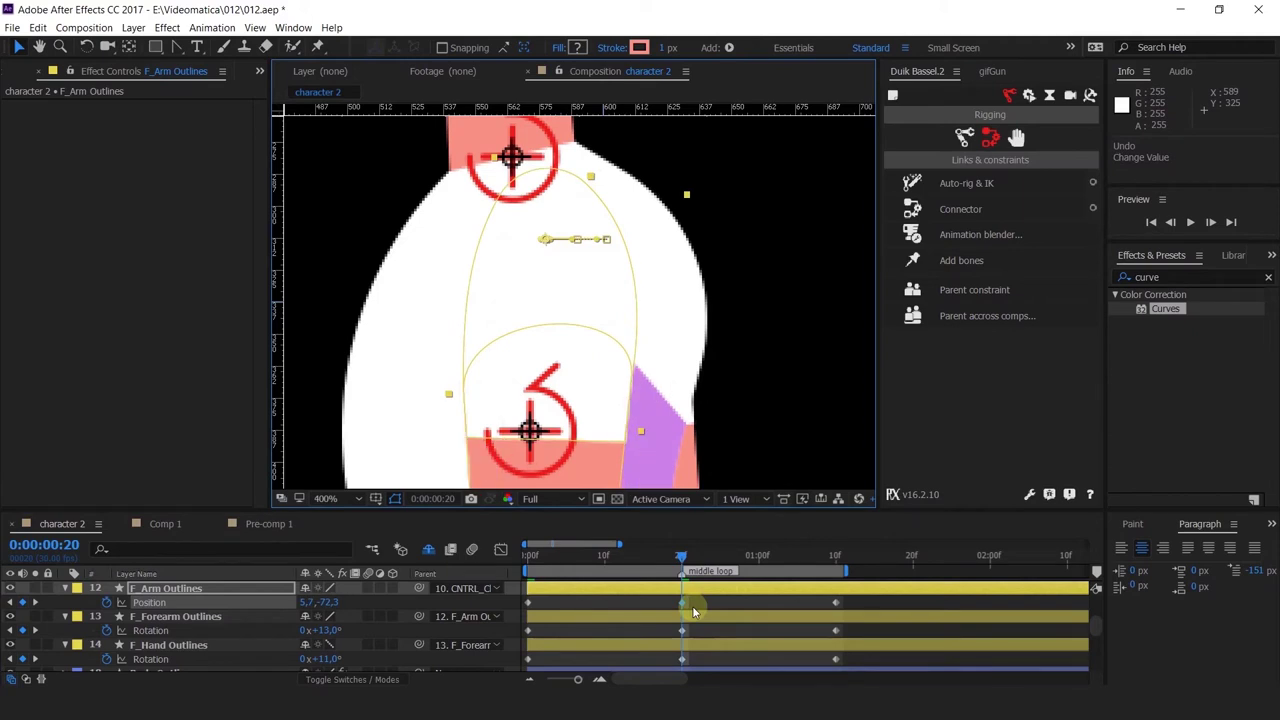
key(ctrl+z)
key(ctrl+z)
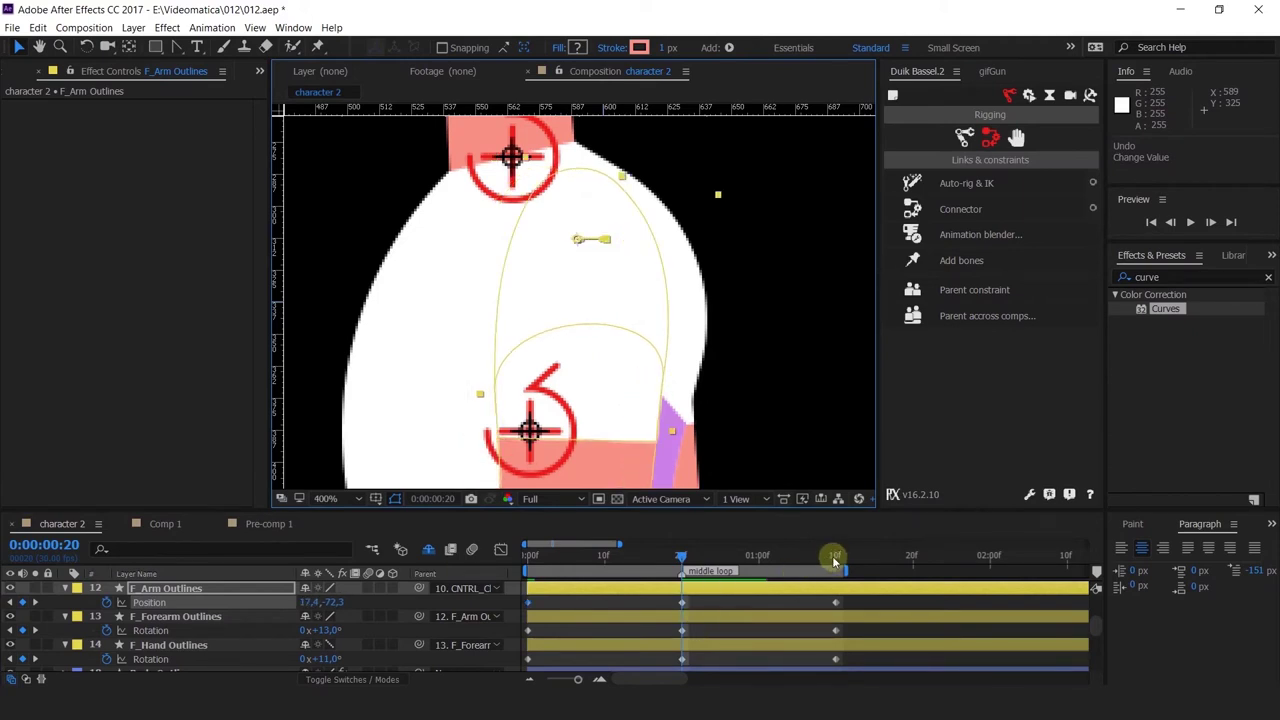
Copy F_Arm Outlines' frame 0 Position keyframe to 0:00:01:10 and move the arm to 7.9, -72.3 at frame 20.
click(835, 556)
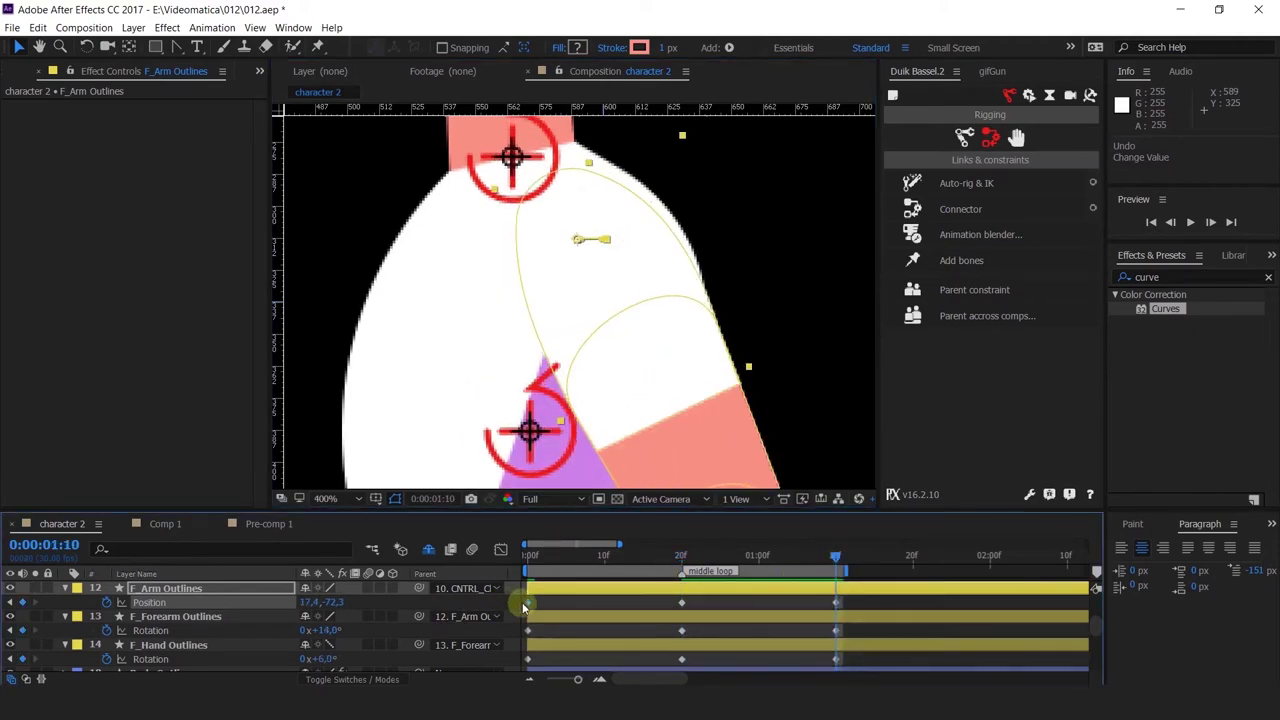
key(ctrl+v)
click(681, 556)
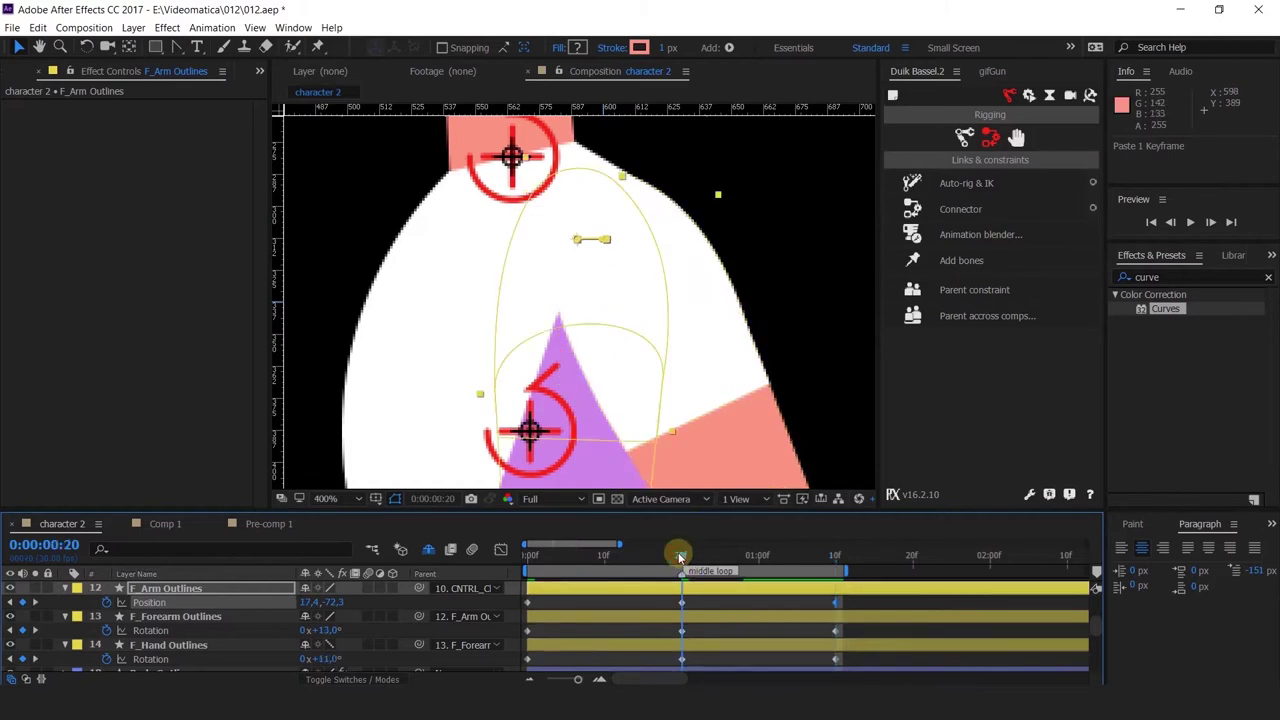
drag(600, 323, 571, 319)
scroll(585, 322, down, 2)
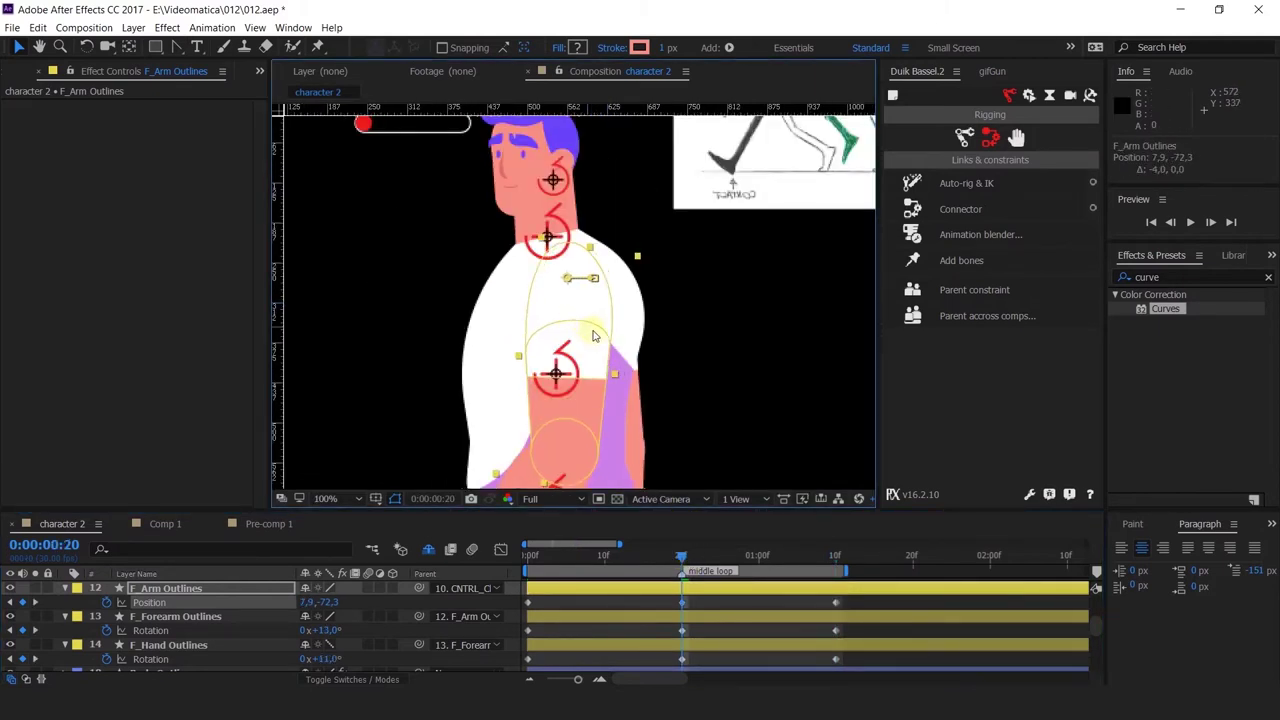
Preview the walk cycle from the start and inspect the front arm's pose at frame 11.
scroll(571, 319, down, 2)
drag(548, 561, 492, 540)
key(space)
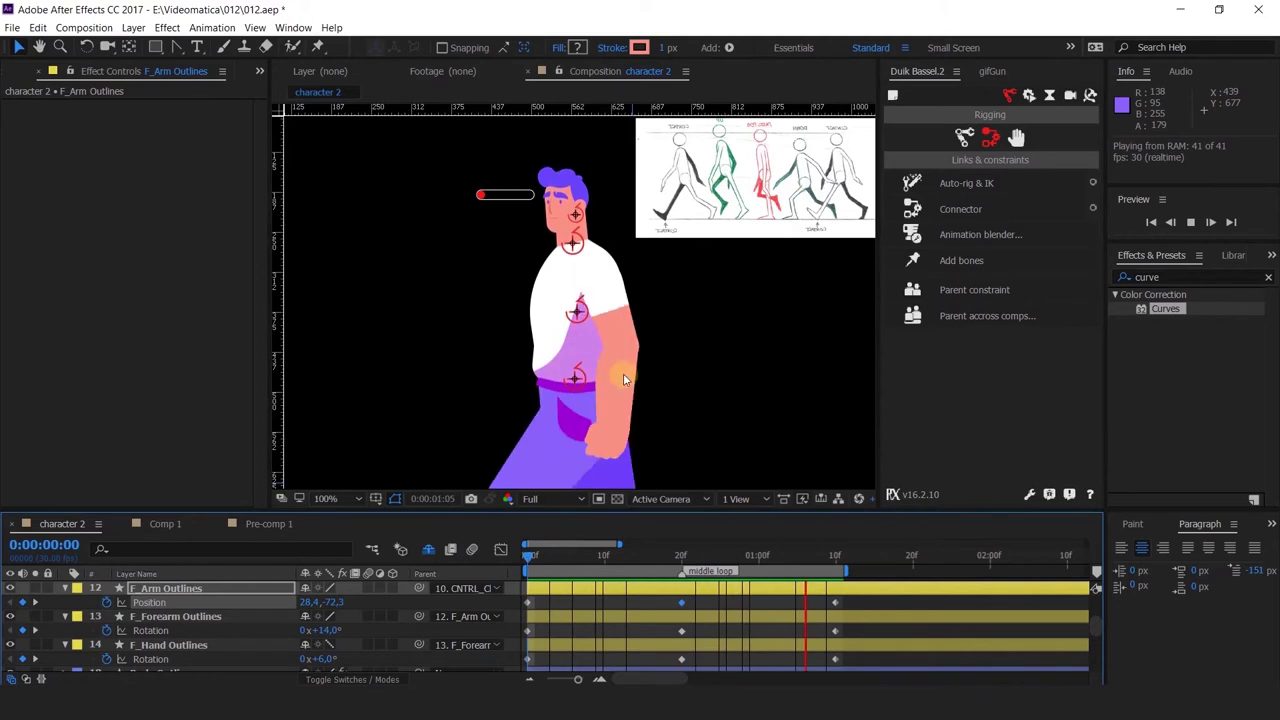
scroll(616, 356, down, 1)
drag(608, 356, 588, 274)
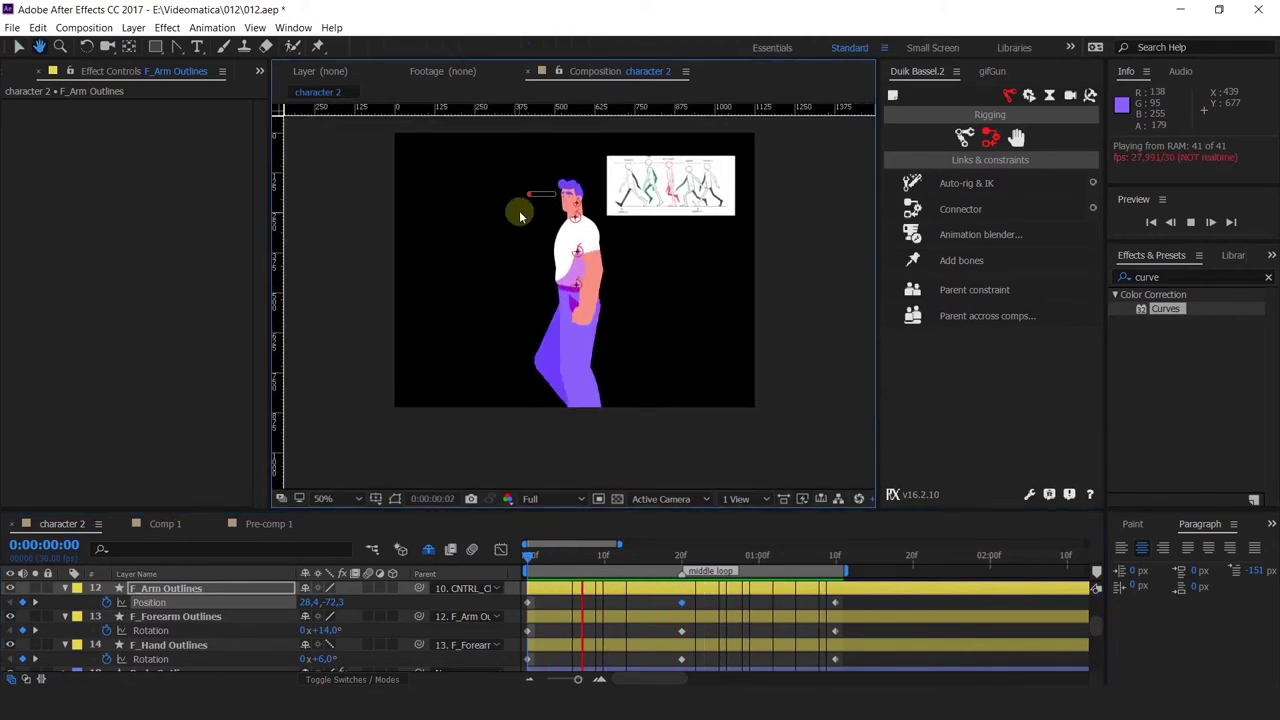
click(582, 557)
drag(584, 559, 613, 560)
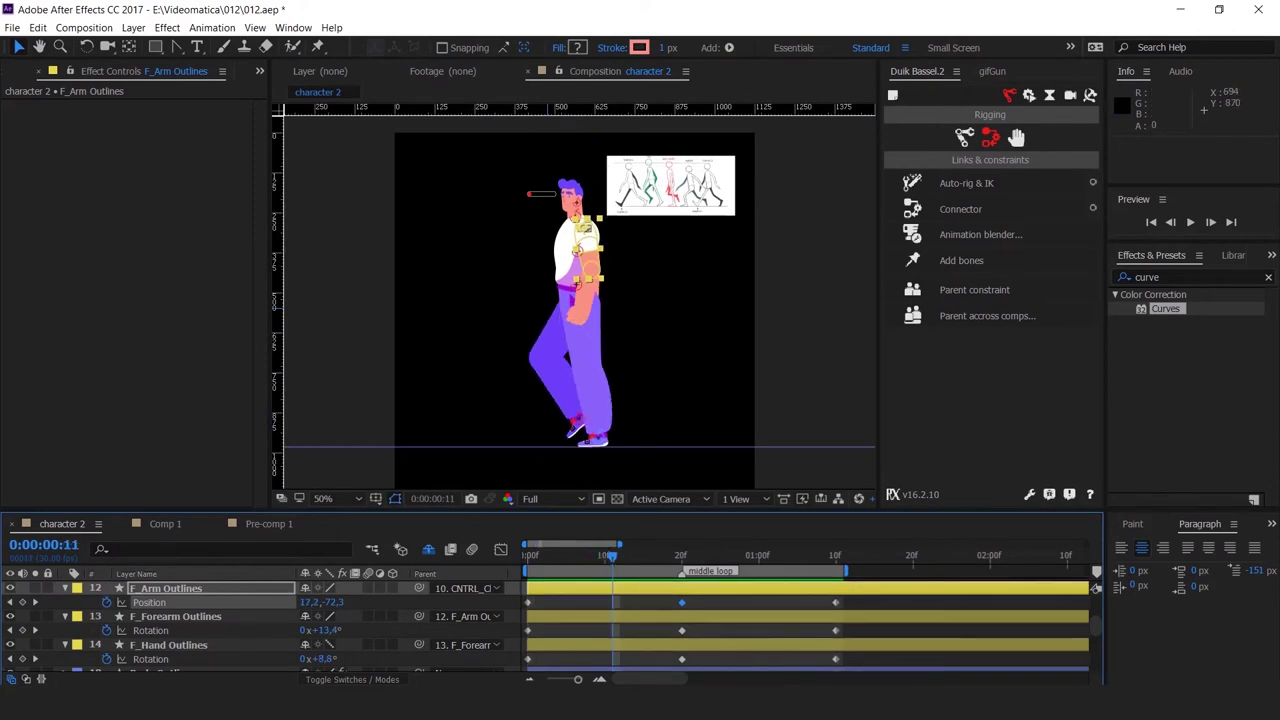
mouse_move(928, 704)
scroll(540, 264, up, 1)
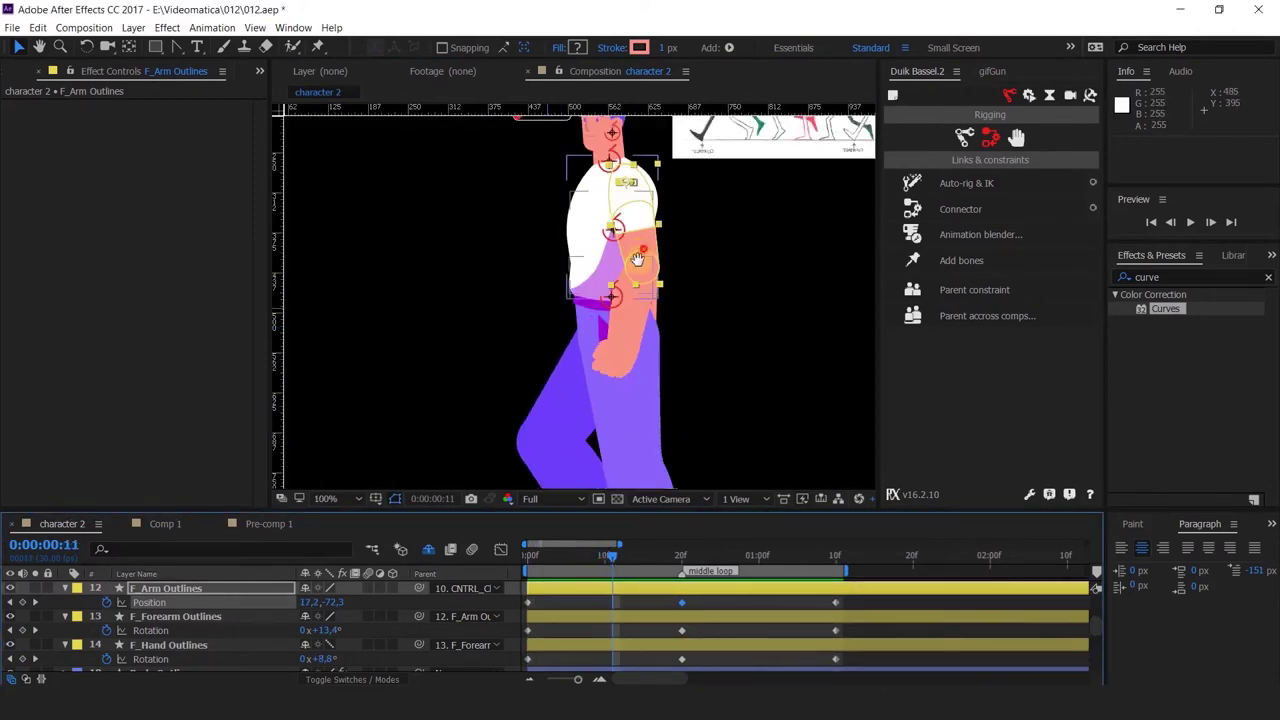
Apply Easy Ease to all Position and Rotation keyframes of F_Arm, F_Forearm and F_Hand Outlines, and preview the walk cycle.
drag(636, 259, 621, 292)
key(space)
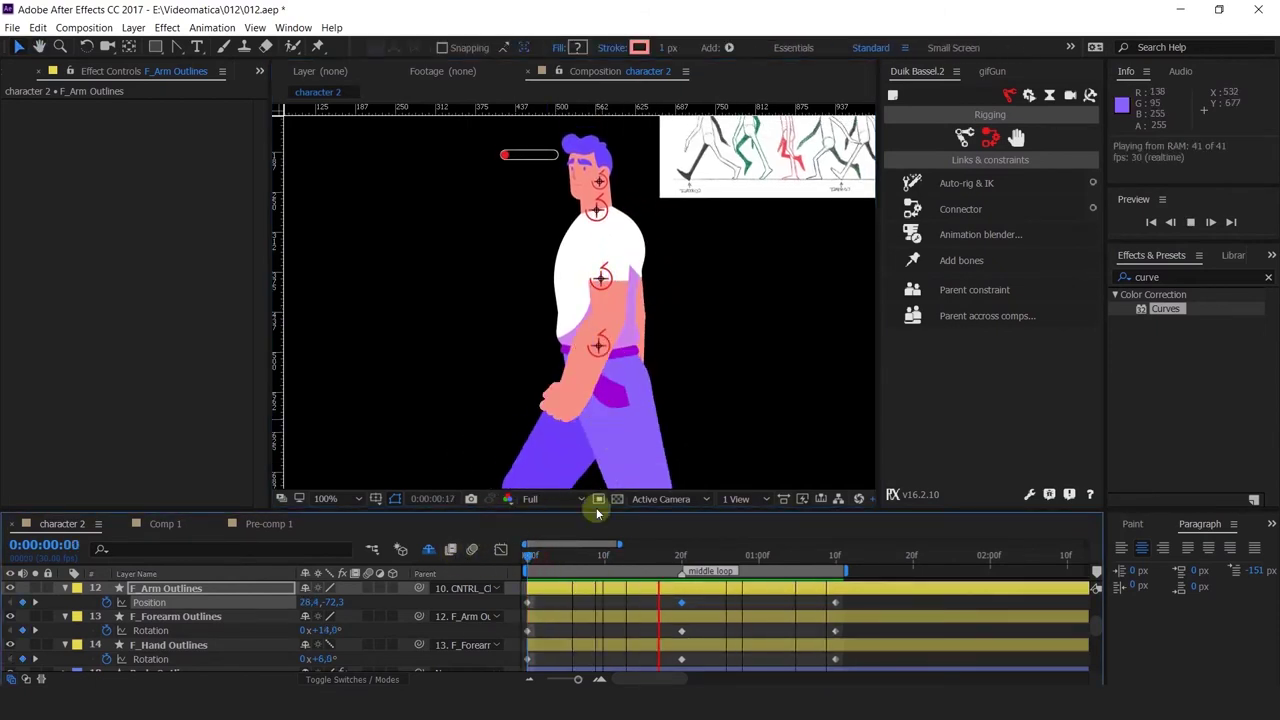
key(space)
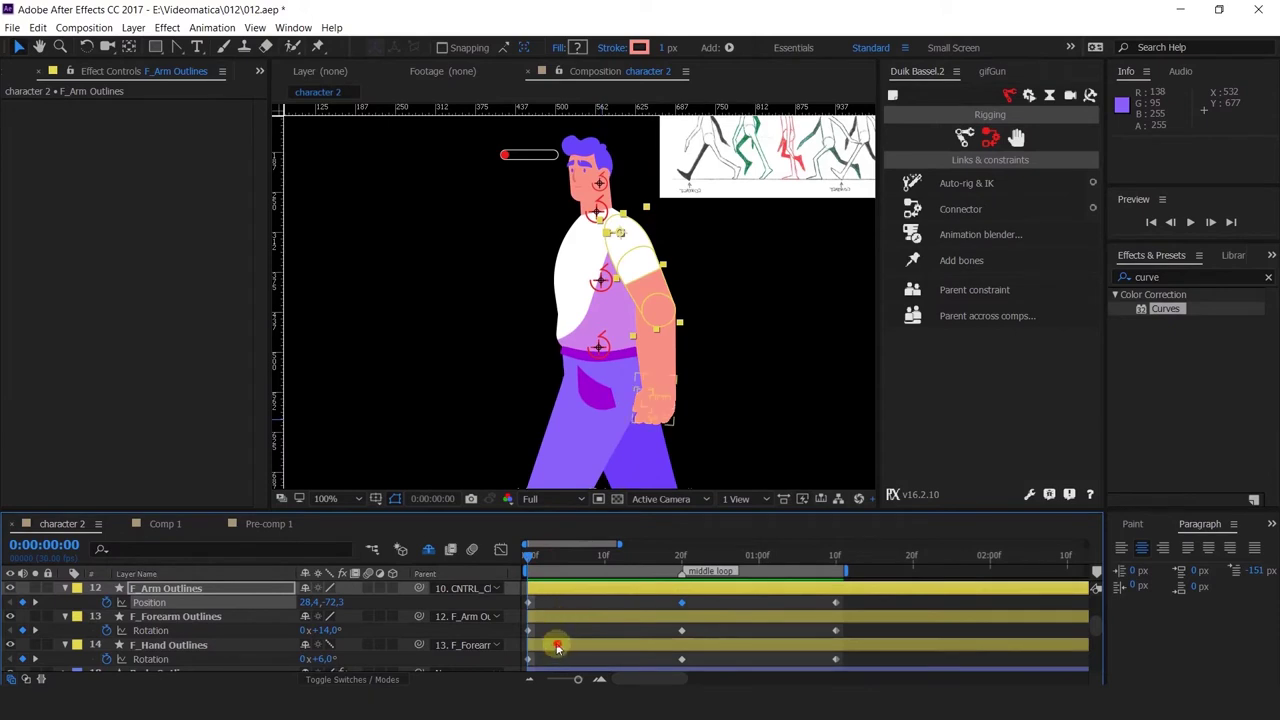
shift+click(557, 645)
key(u)
key(u)
key(u)
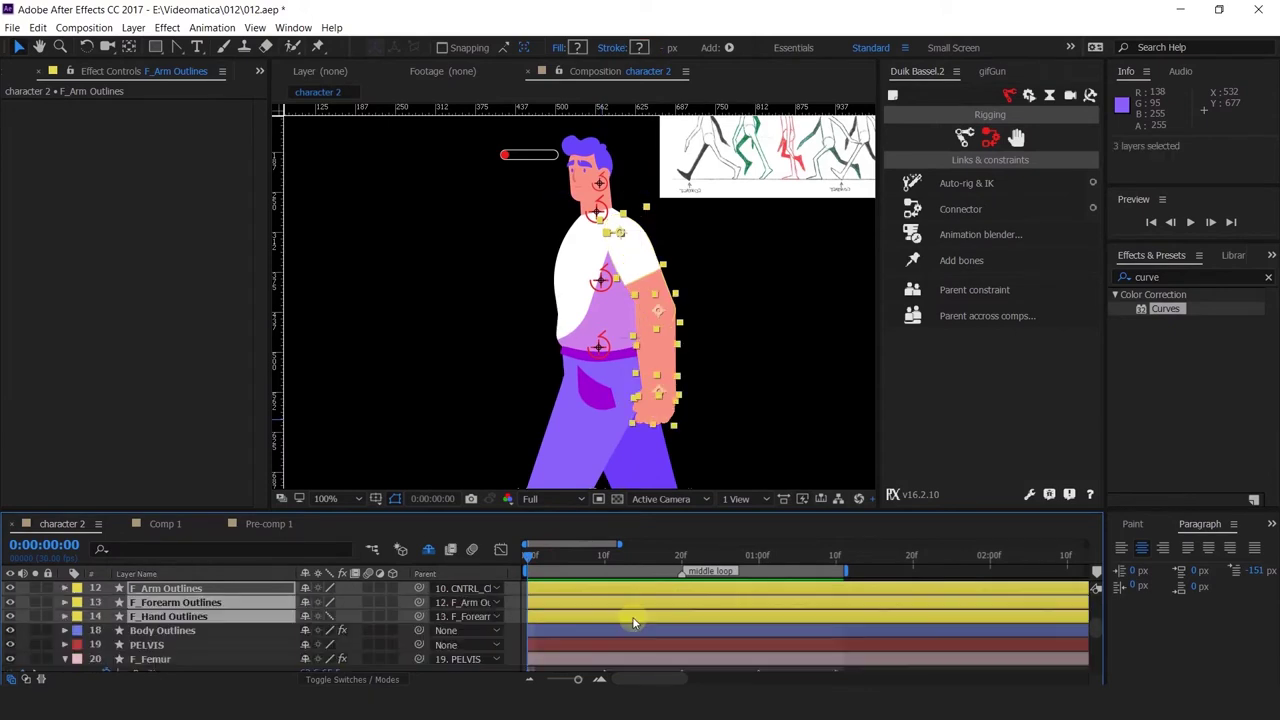
key(u)
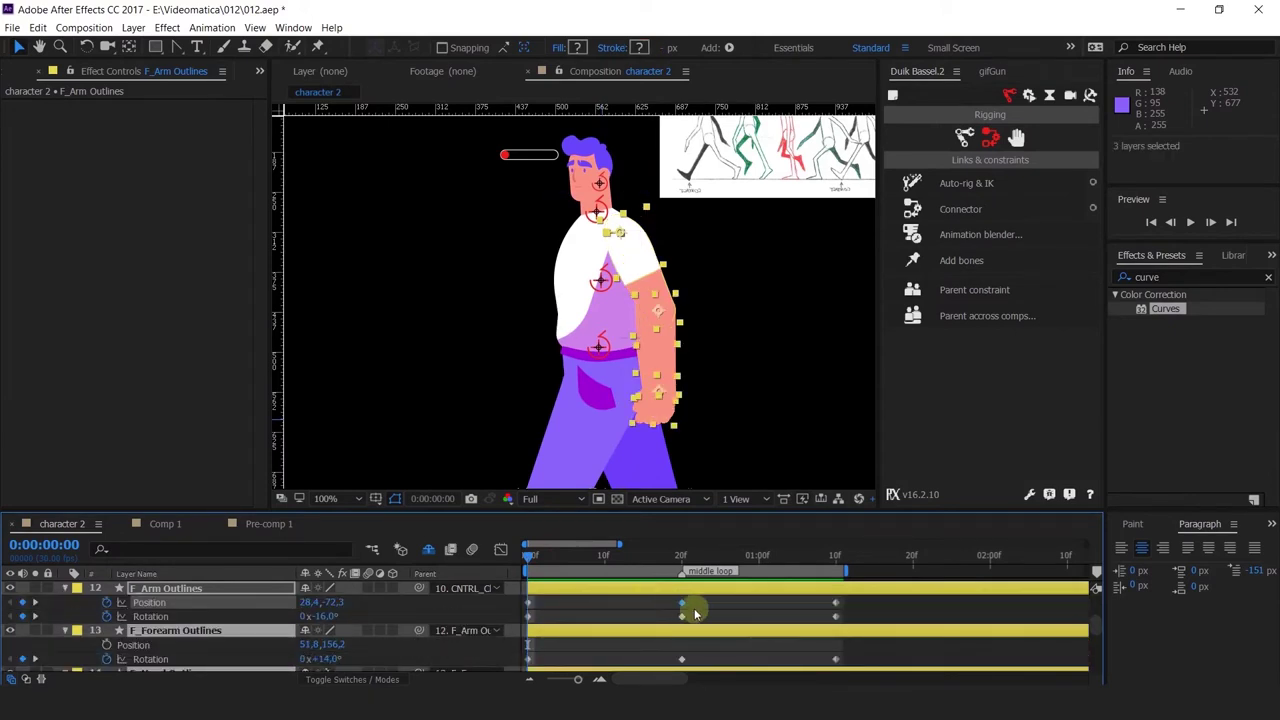
drag(858, 604, 514, 649)
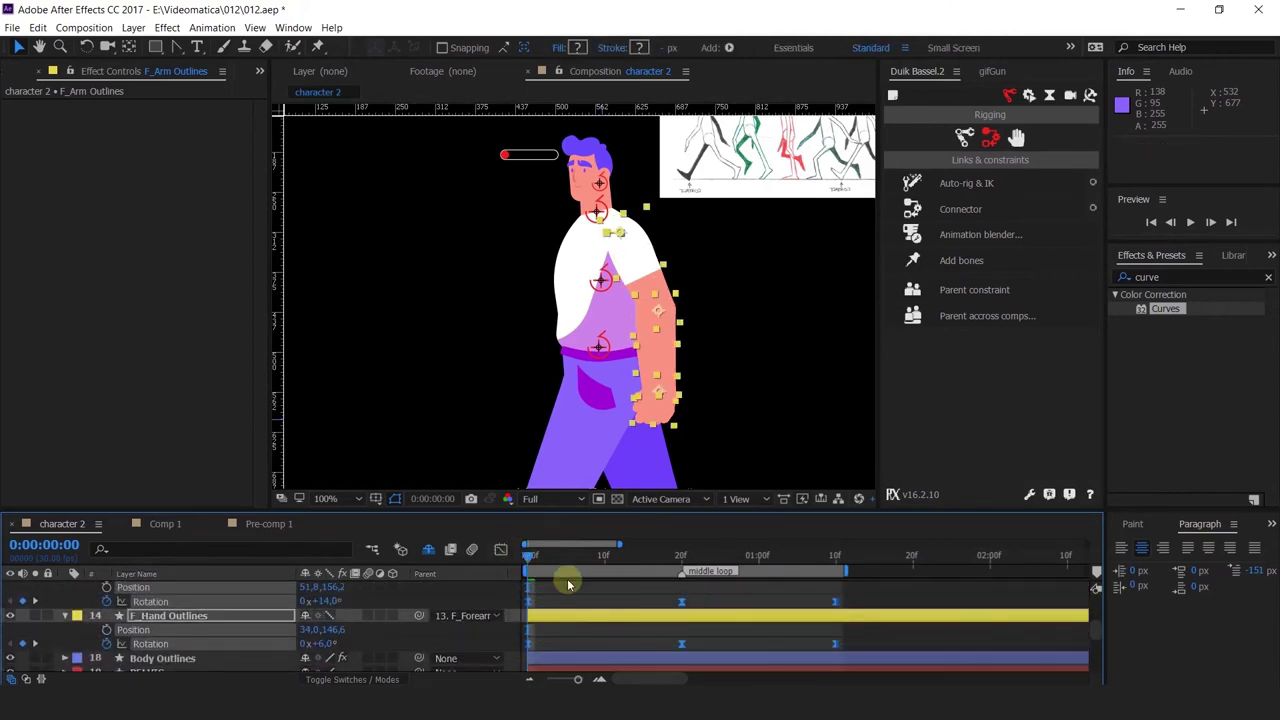
key(space)
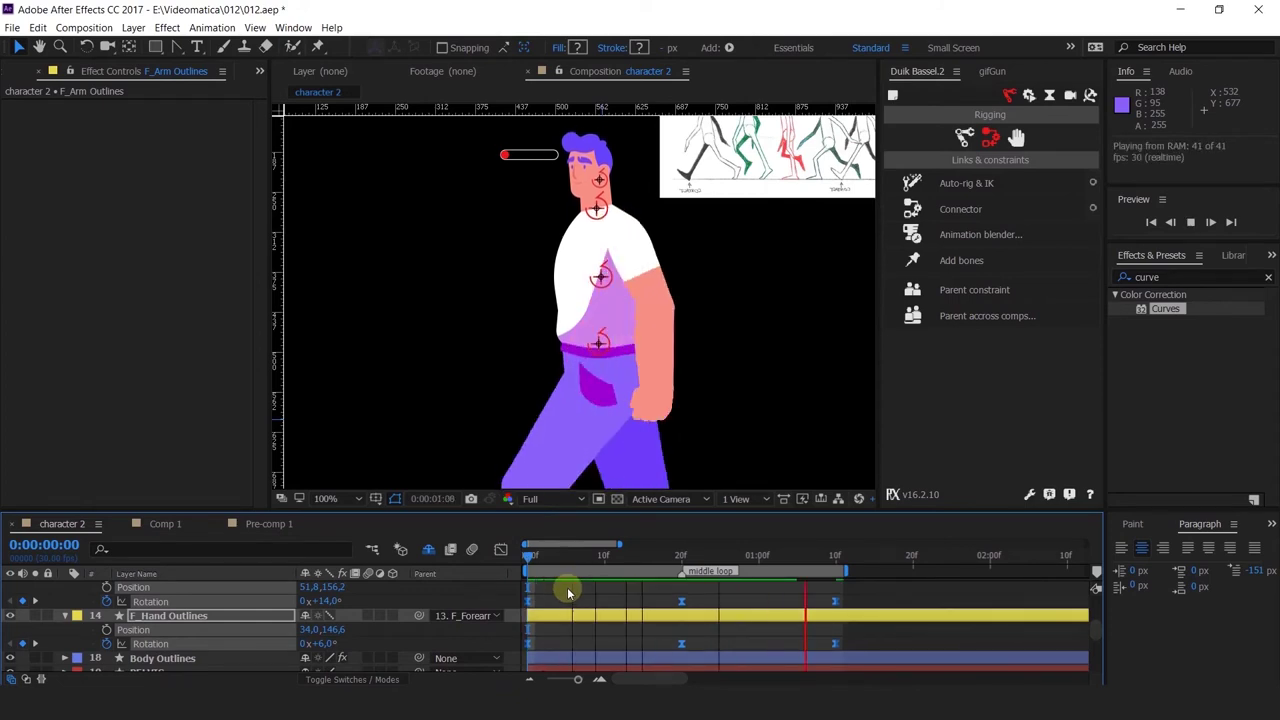
key(space)
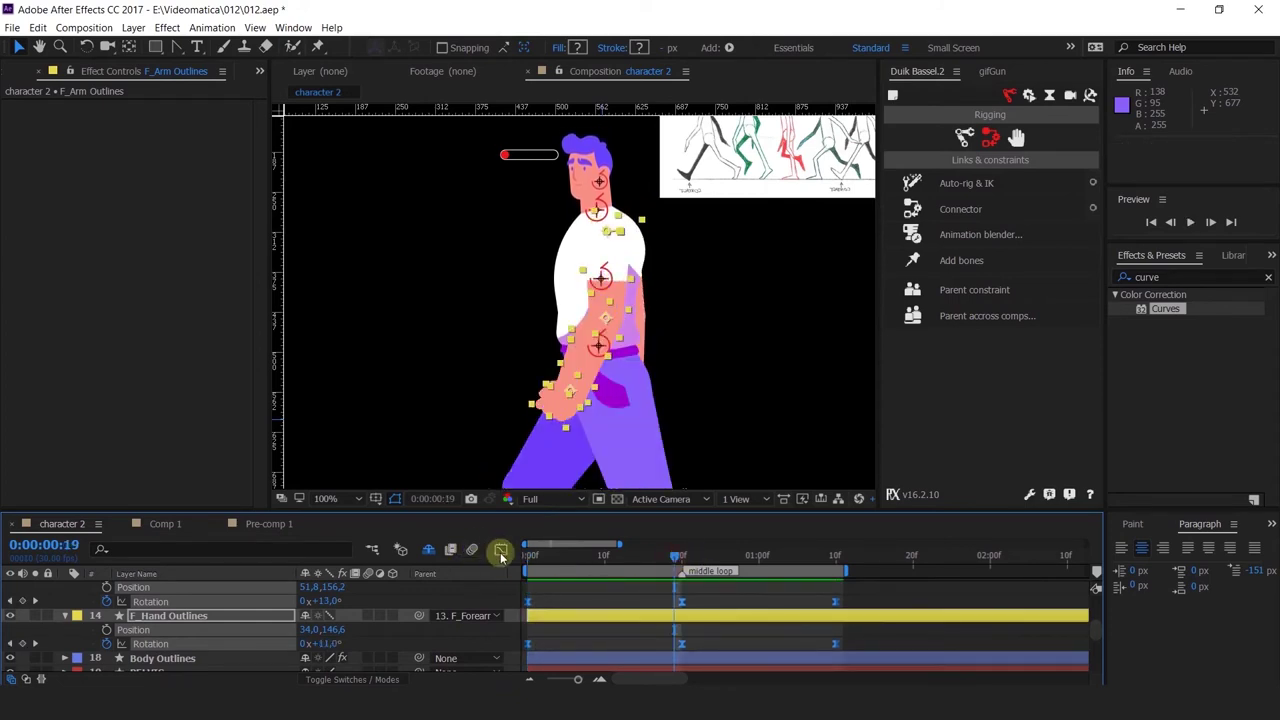
In the Graph Editor, adjust the front arm keyframes' easing between frame 20 and 0:00:01:10 to about 42% incoming influence, and preview it.
click(500, 549)
drag(566, 547, 601, 553)
drag(700, 600, 655, 640)
drag(725, 617, 589, 619)
drag(814, 603, 723, 621)
drag(1012, 602, 894, 614)
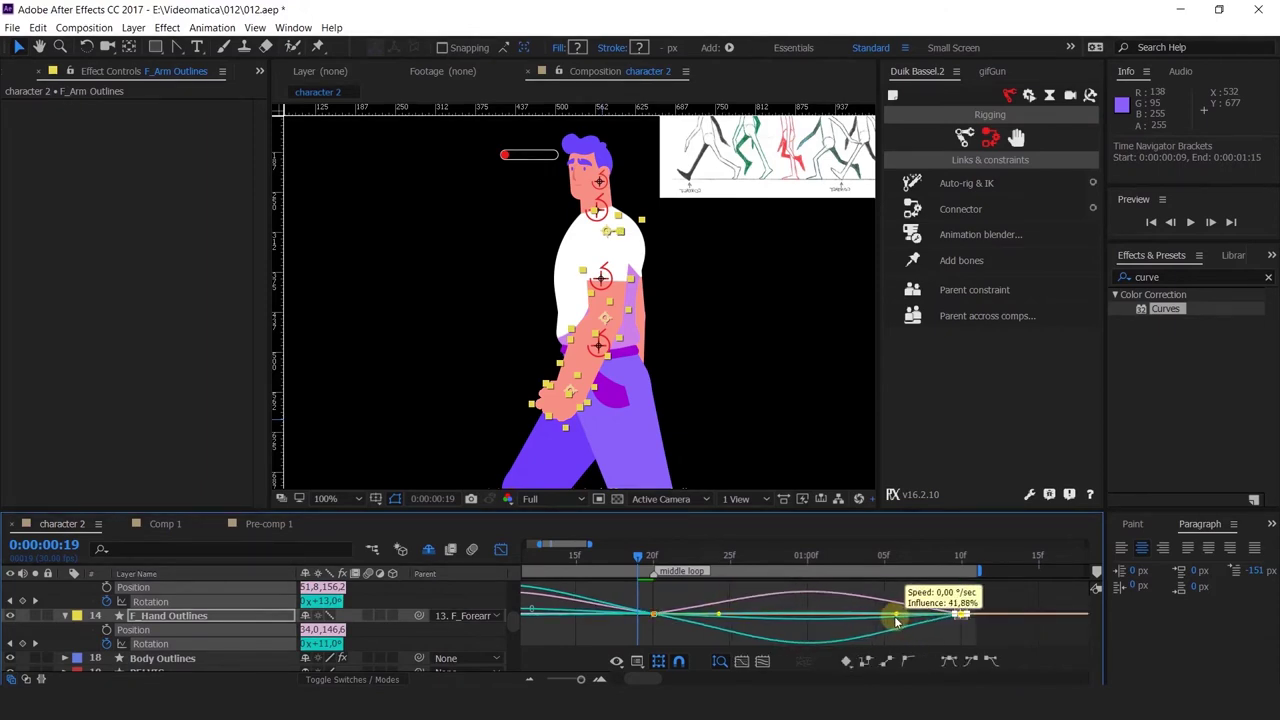
drag(638, 558, 420, 566)
key(minus)
key(minus)
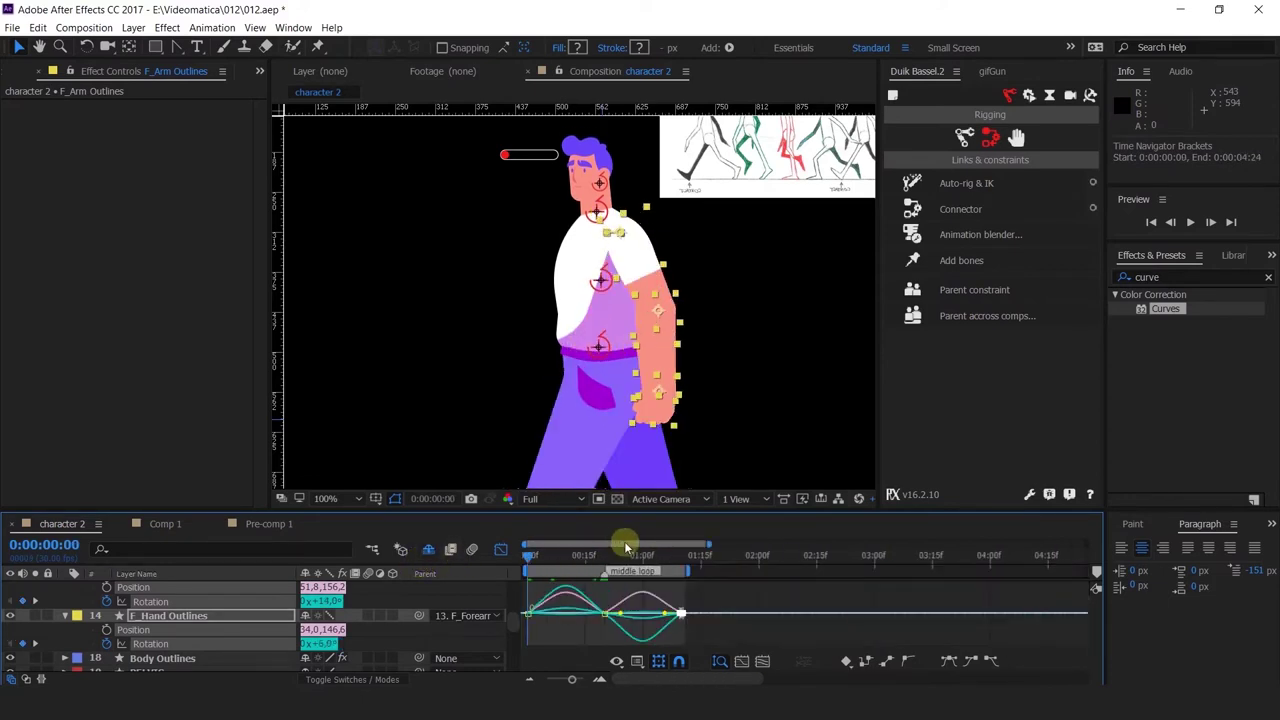
key(space)
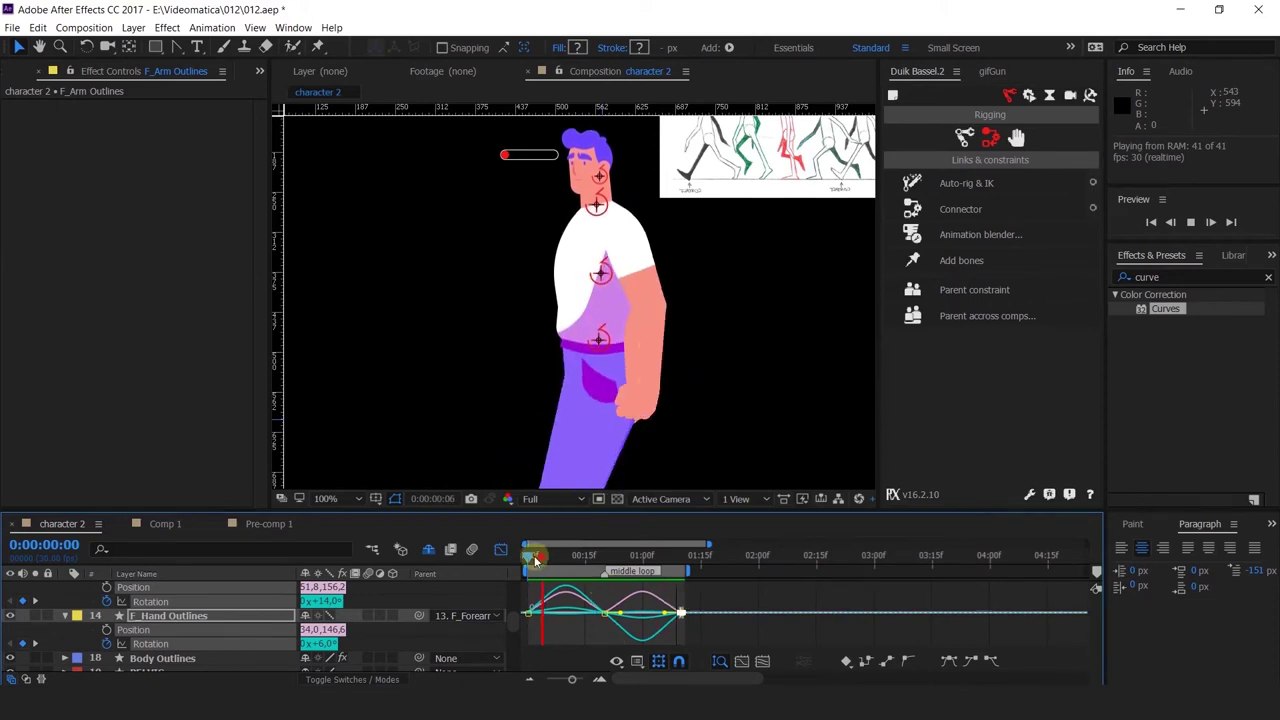
key(space)
Return to the keyframe view, preview the eased arm swing and review the arm, forearm and hand keyframes.
key(shift+F3)
scroll(613, 428, down, 1)
drag(637, 436, 724, 353)
scroll(651, 363, up, 1)
scroll(692, 600, up, 3)
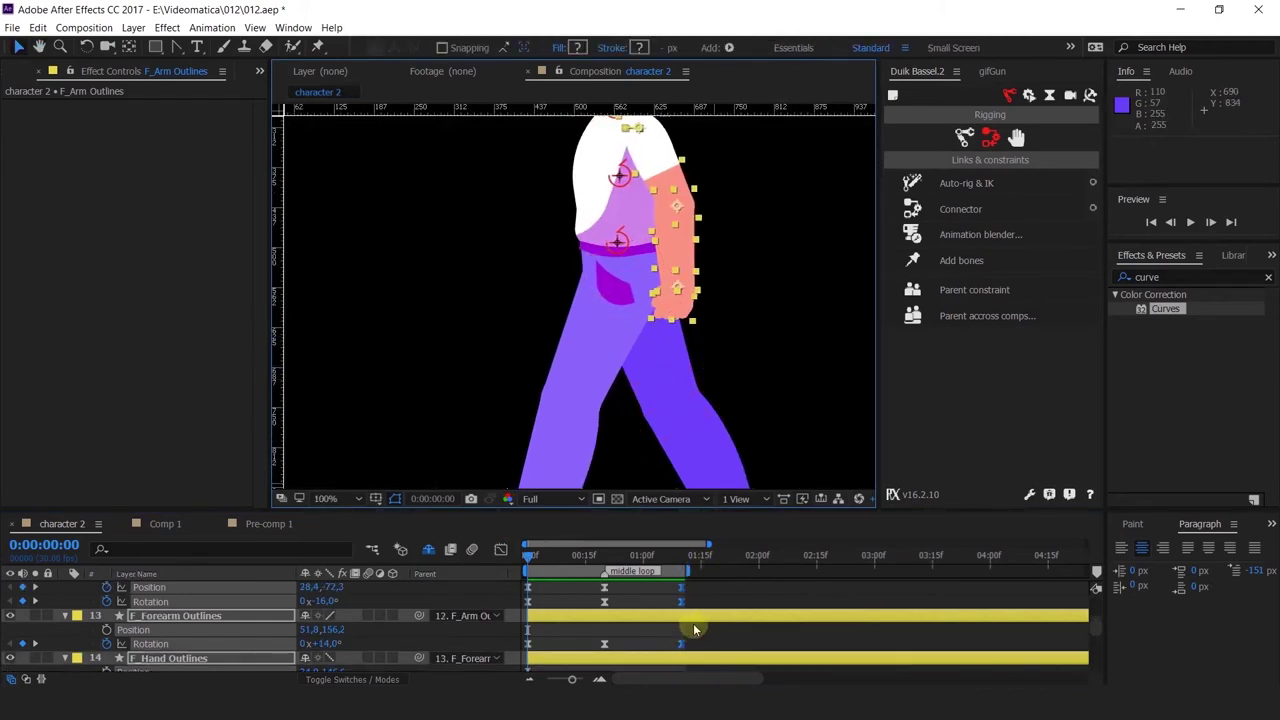
drag(703, 627, 515, 638)
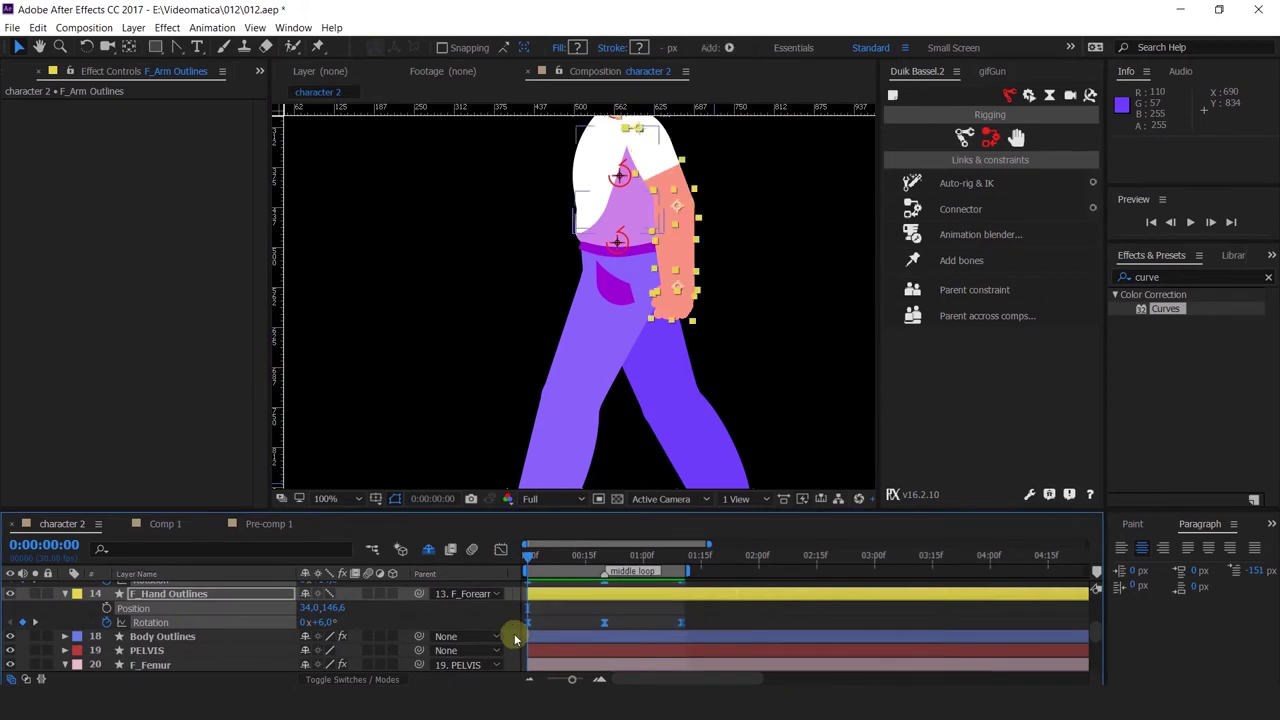
key(space)
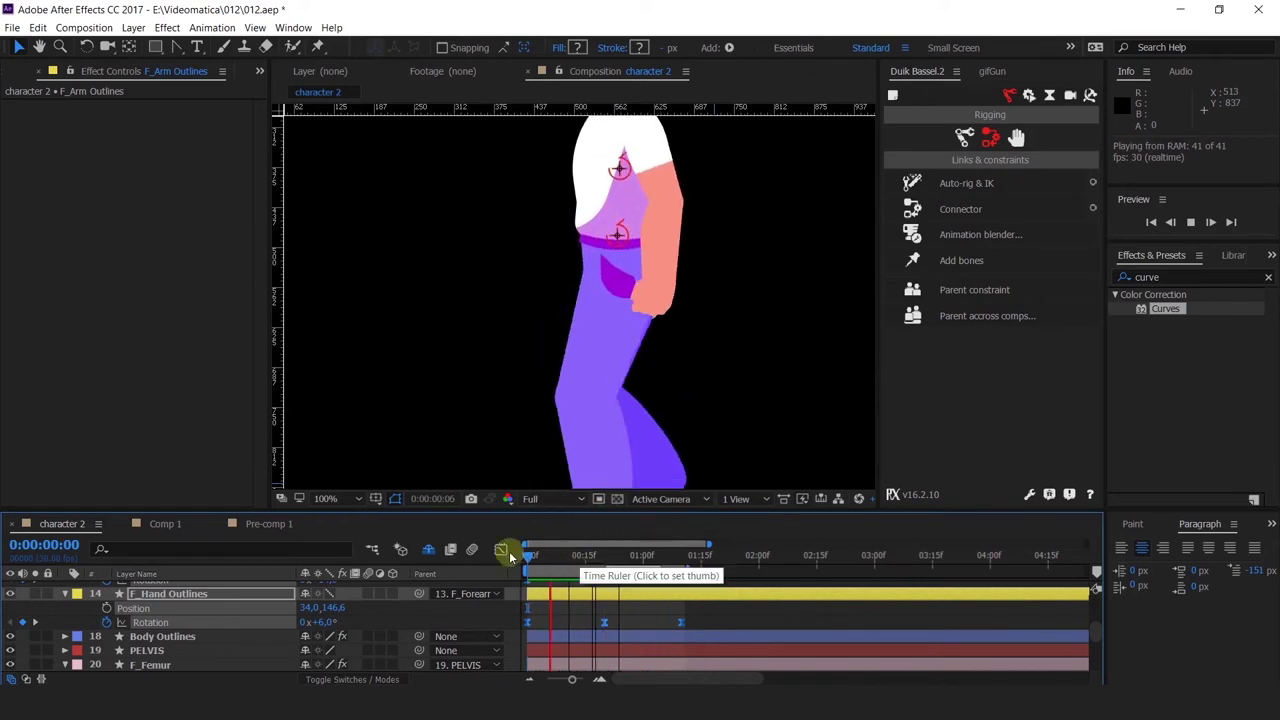
key(space)
scroll(565, 608, up, 3)
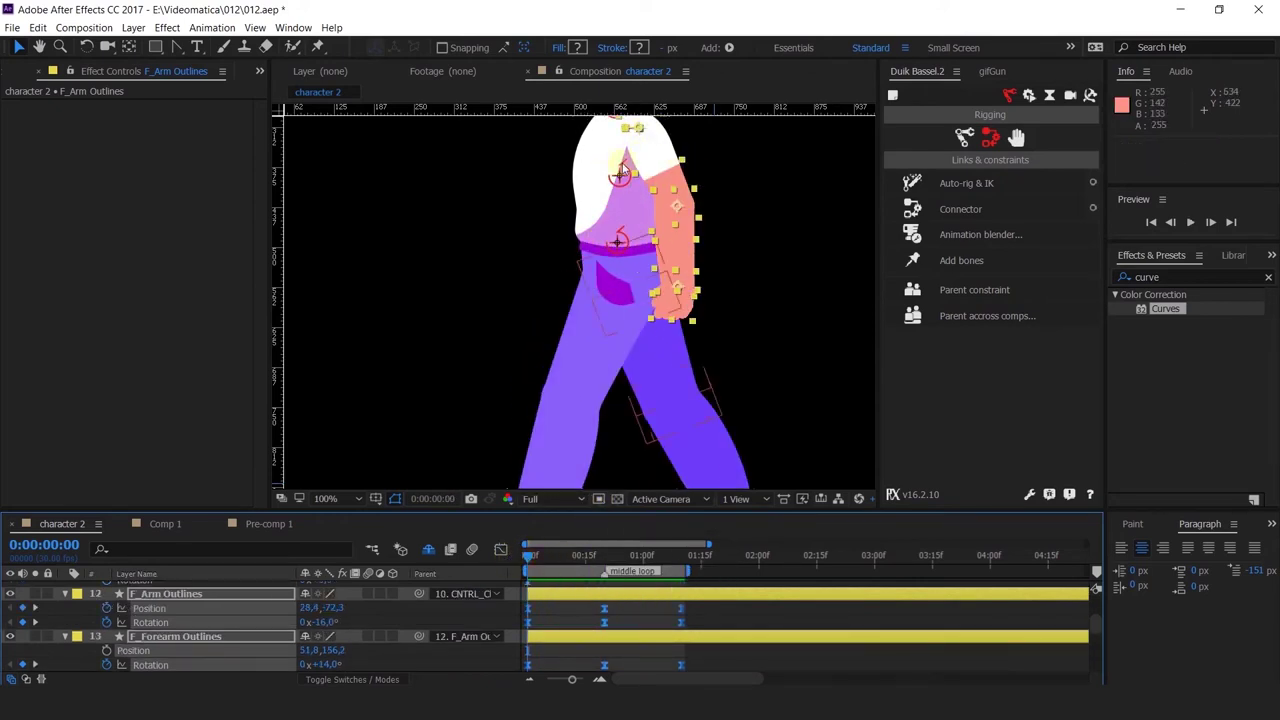
scroll(670, 645, down, 2)
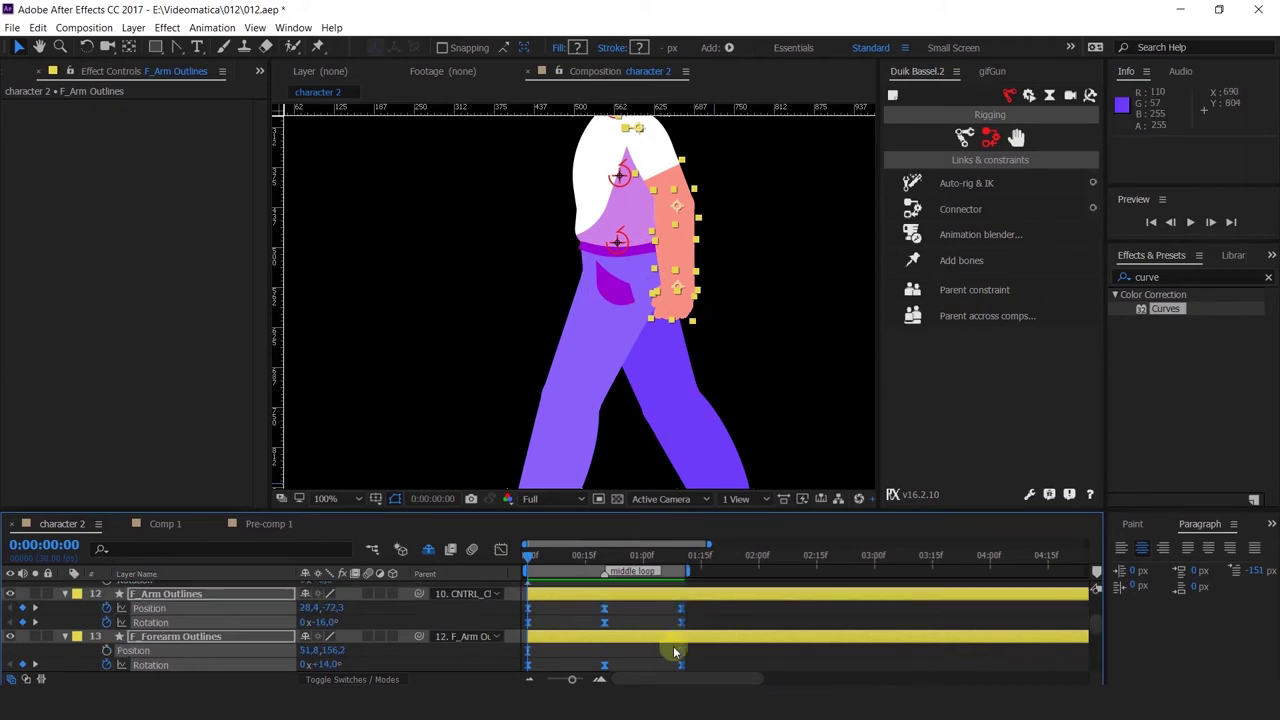
Offset F_Forearm Outlines' Rotation keyframes one frame later and F_Hand Outlines' Rotation keyframes two frames later for overlapping motion.
drag(698, 628, 577, 642)
scroll(650, 640, down, 1)
drag(691, 608, 513, 631)
drag(695, 652, 508, 663)
key(alt+Right)
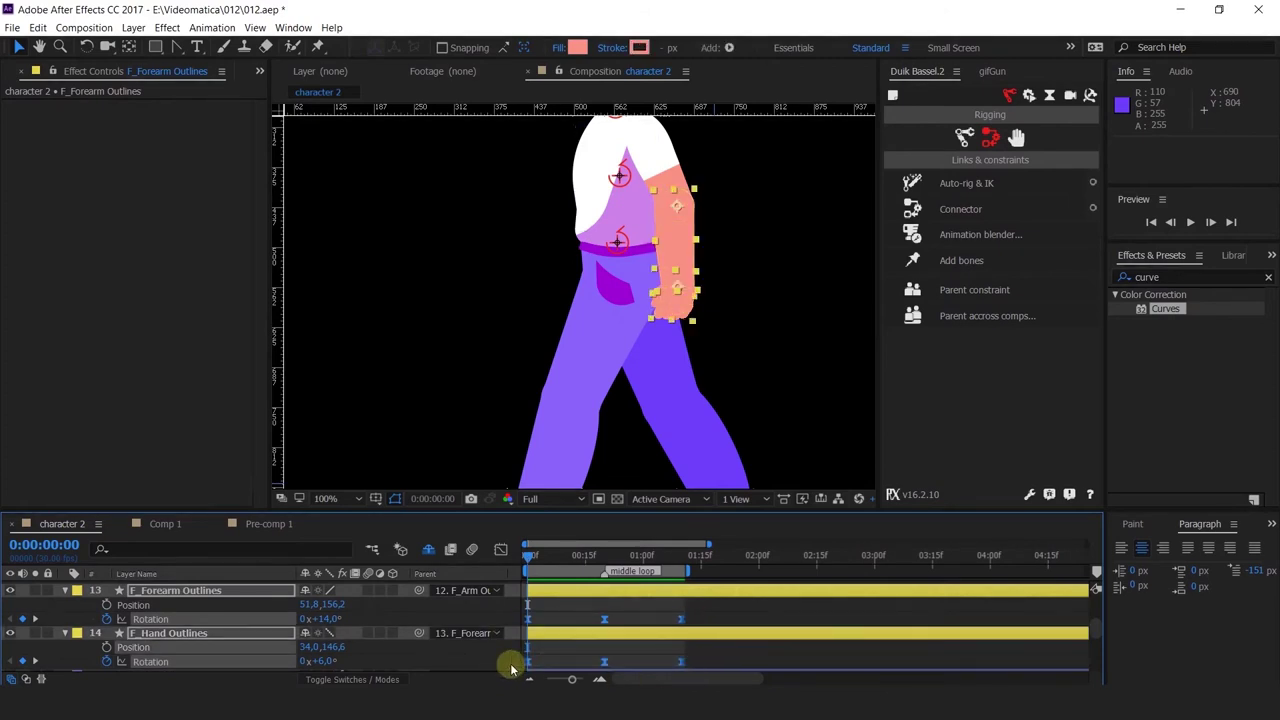
drag(713, 662, 518, 677)
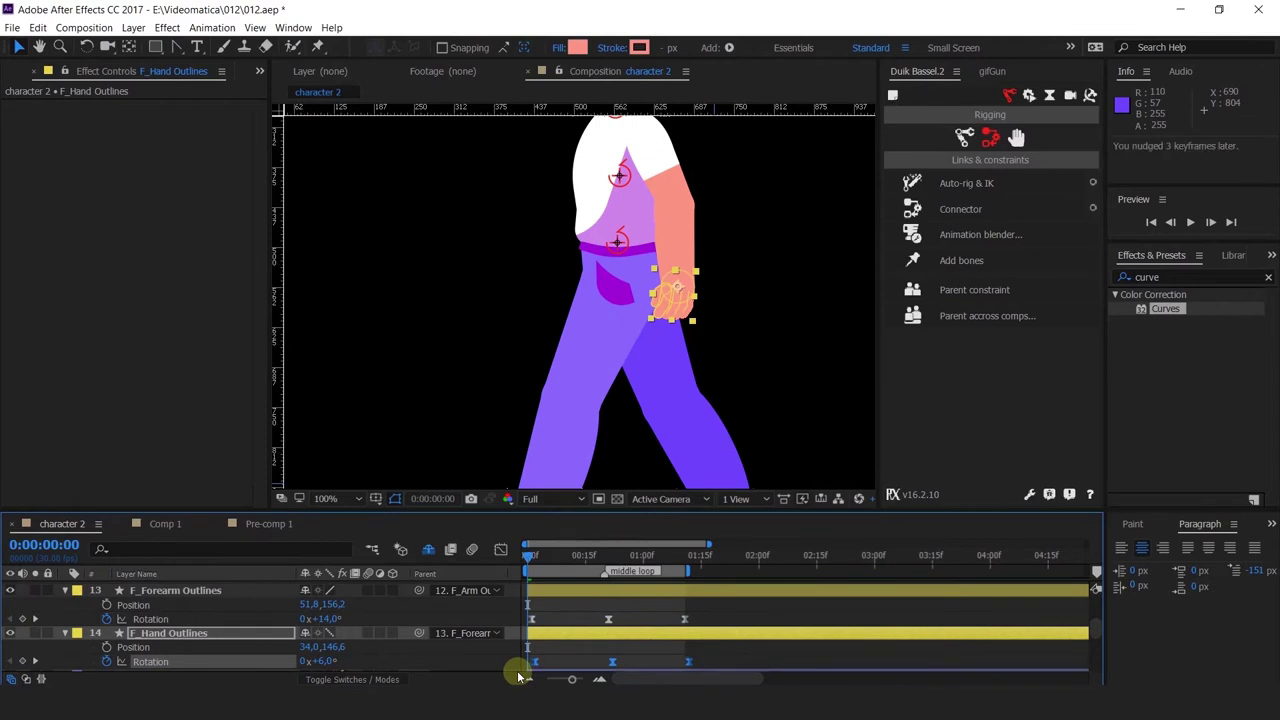
Preview the hand's Rotation keyframes with one extra frame of delay, undo that extra shift and replay the walk cycle.
key(space)
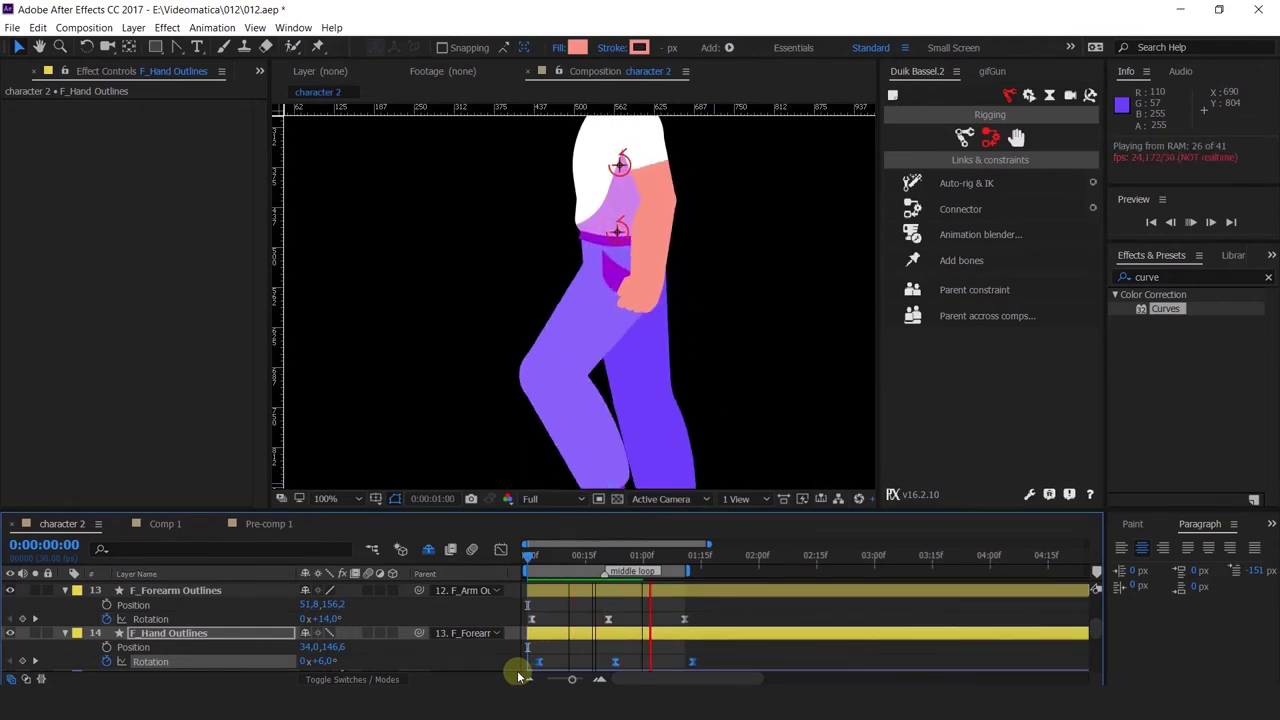
key(space)
key(ctrl+z)
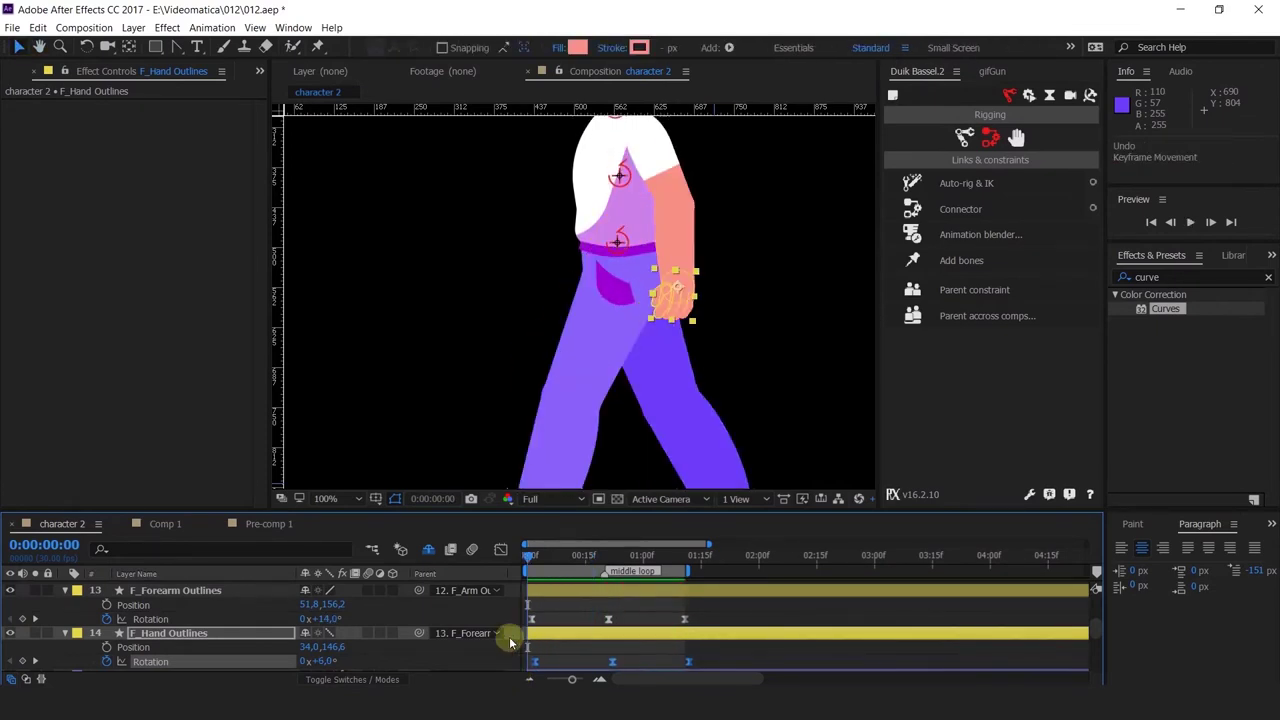
key(space)
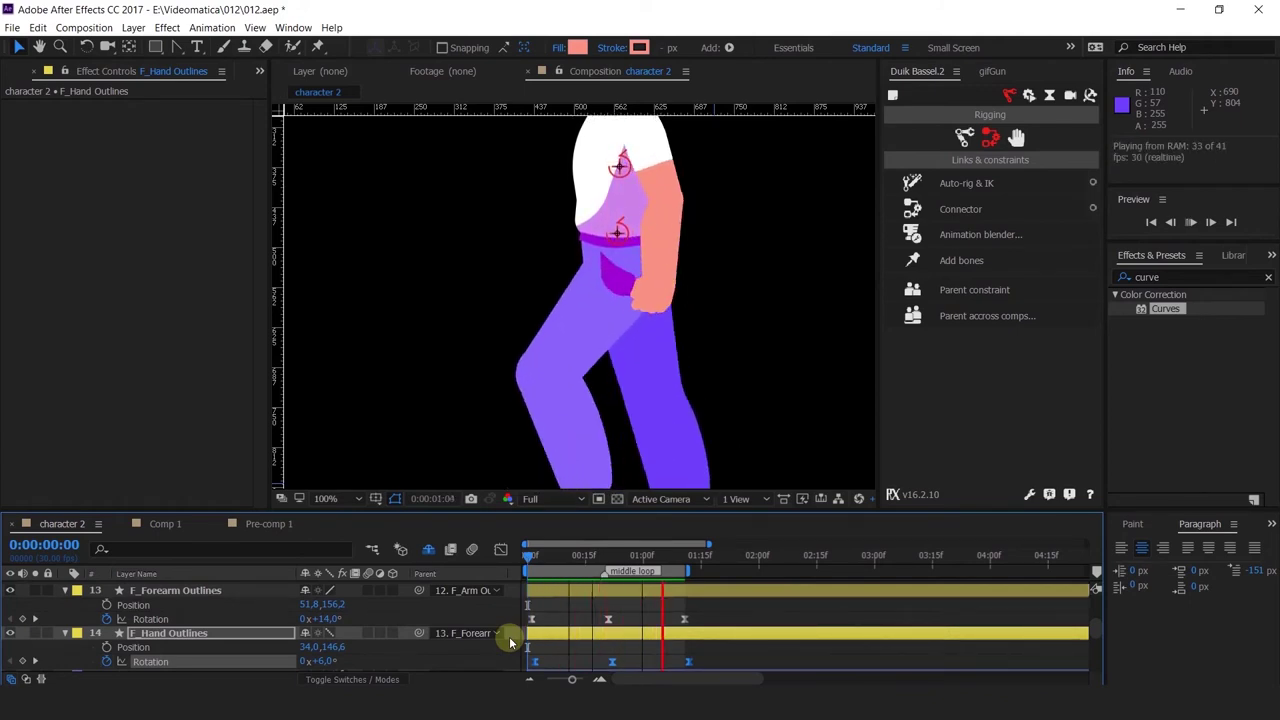
Set F_Forearm Outlines' Rotation keyframe at frame 1 to -14° and F_Hand Outlines' Rotation keyframe at frame 2 to -9°.
mouse_move(540, 557)
mouse_down()
mouse_move(612, 557)
mouse_move(530, 560)
mouse_up()
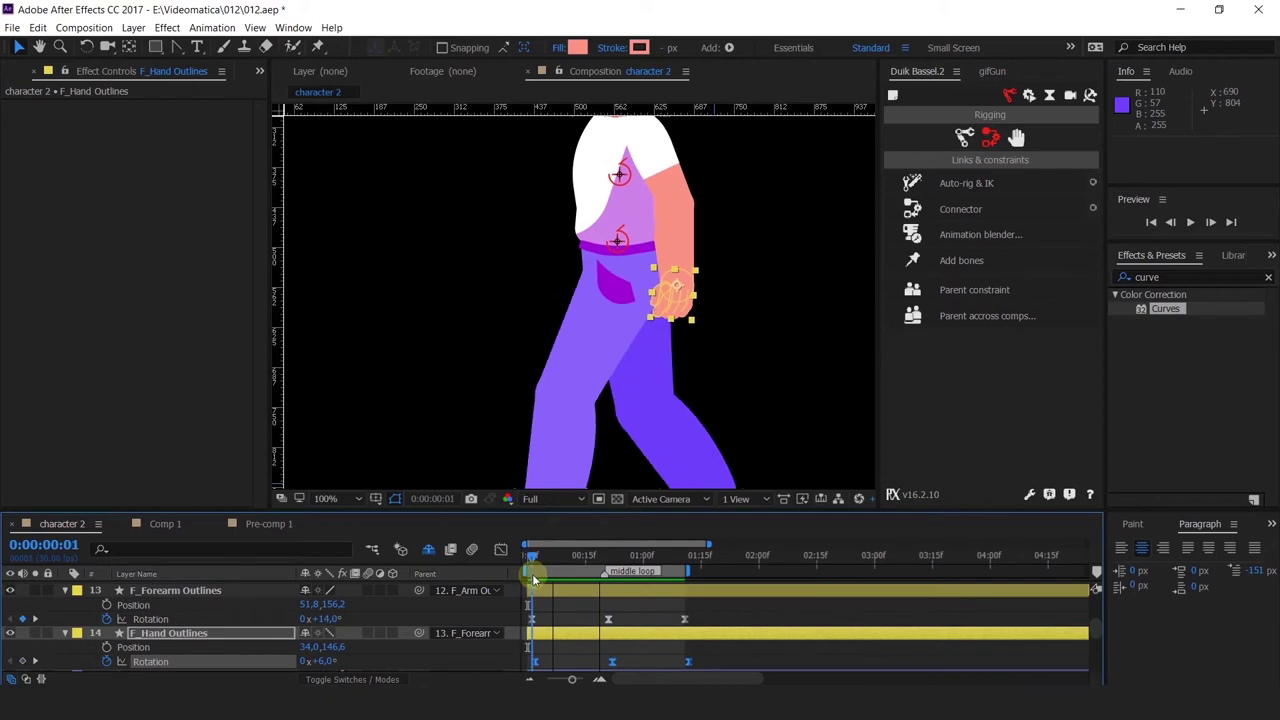
click(544, 619)
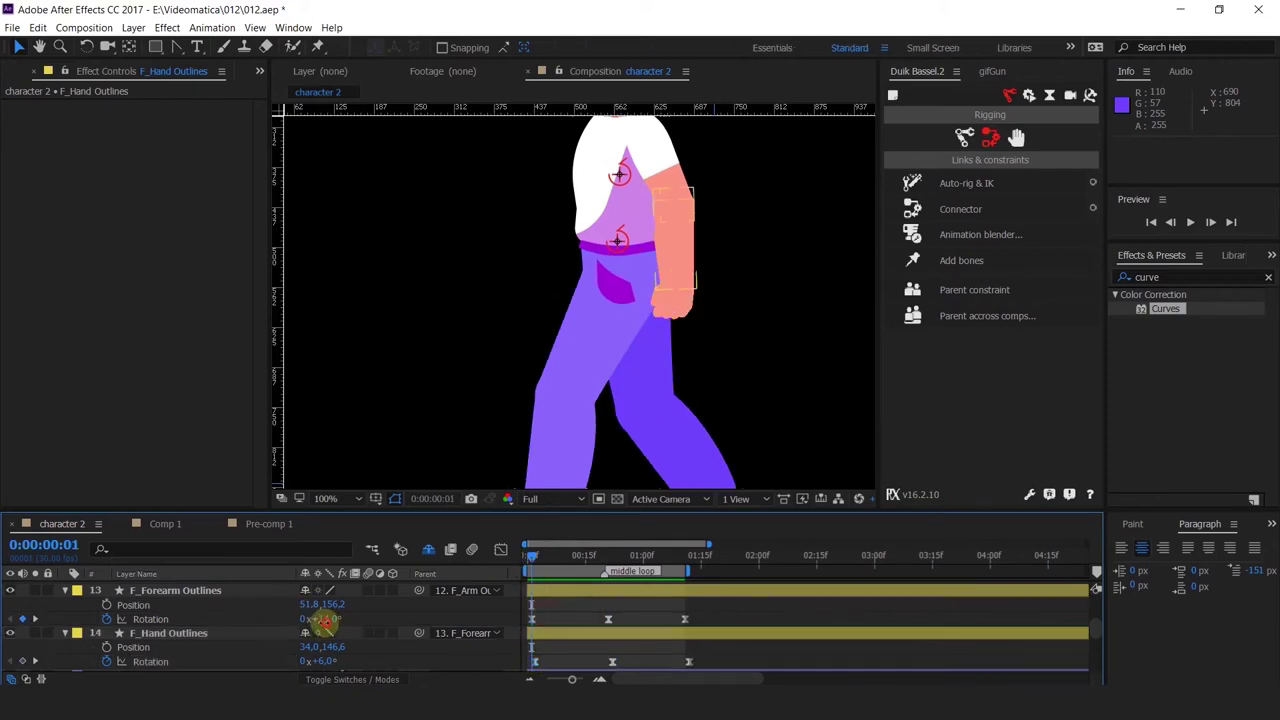
drag(324, 620, 318, 620)
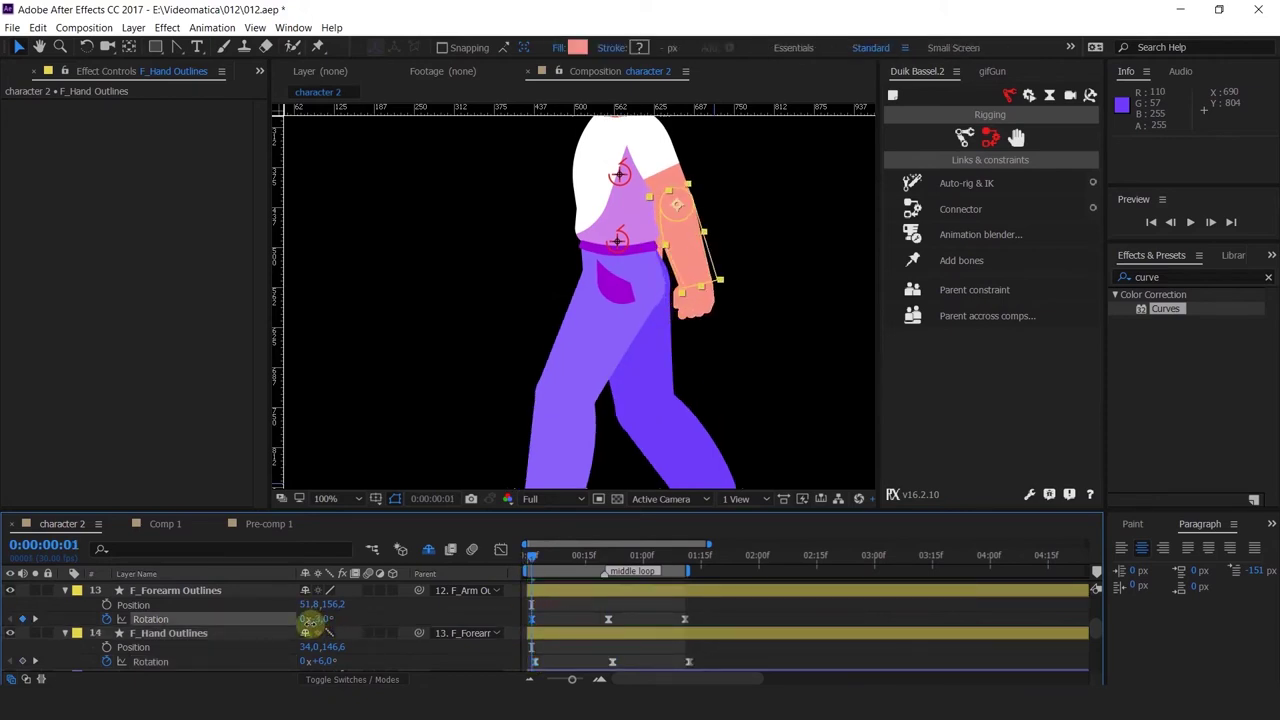
drag(306, 622, 316, 633)
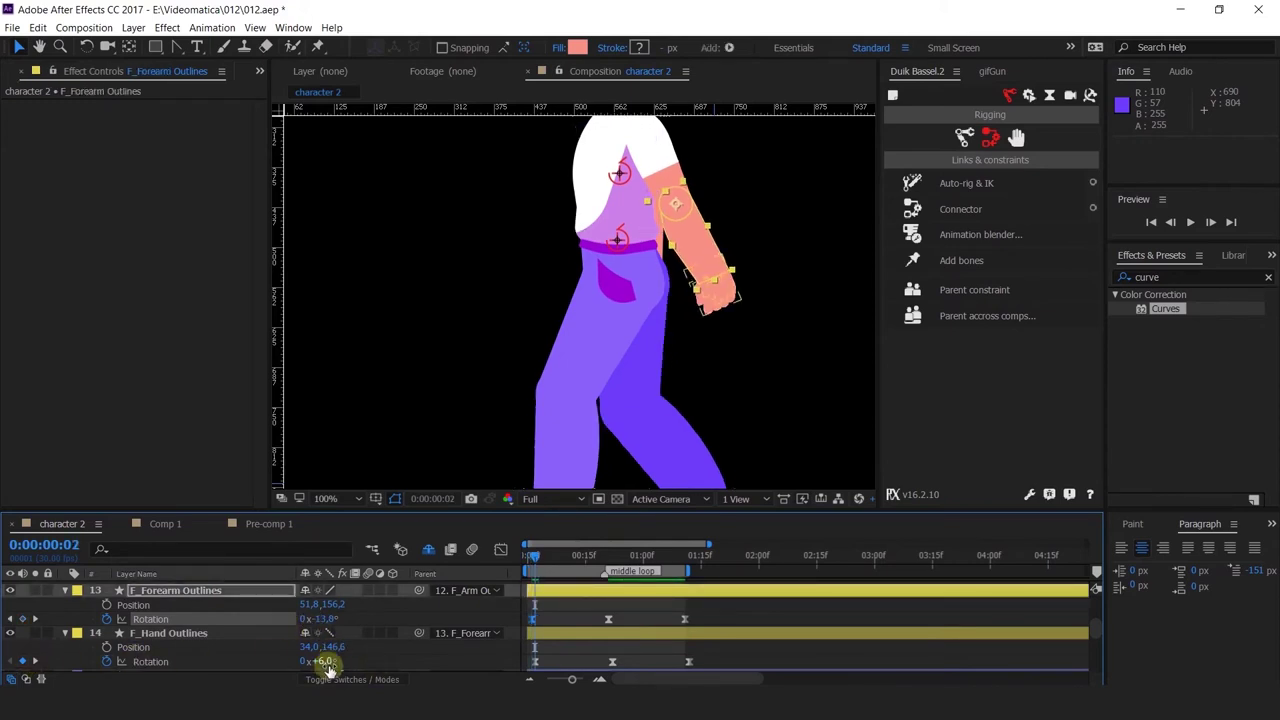
click(313, 662)
scroll(731, 294, down, 1)
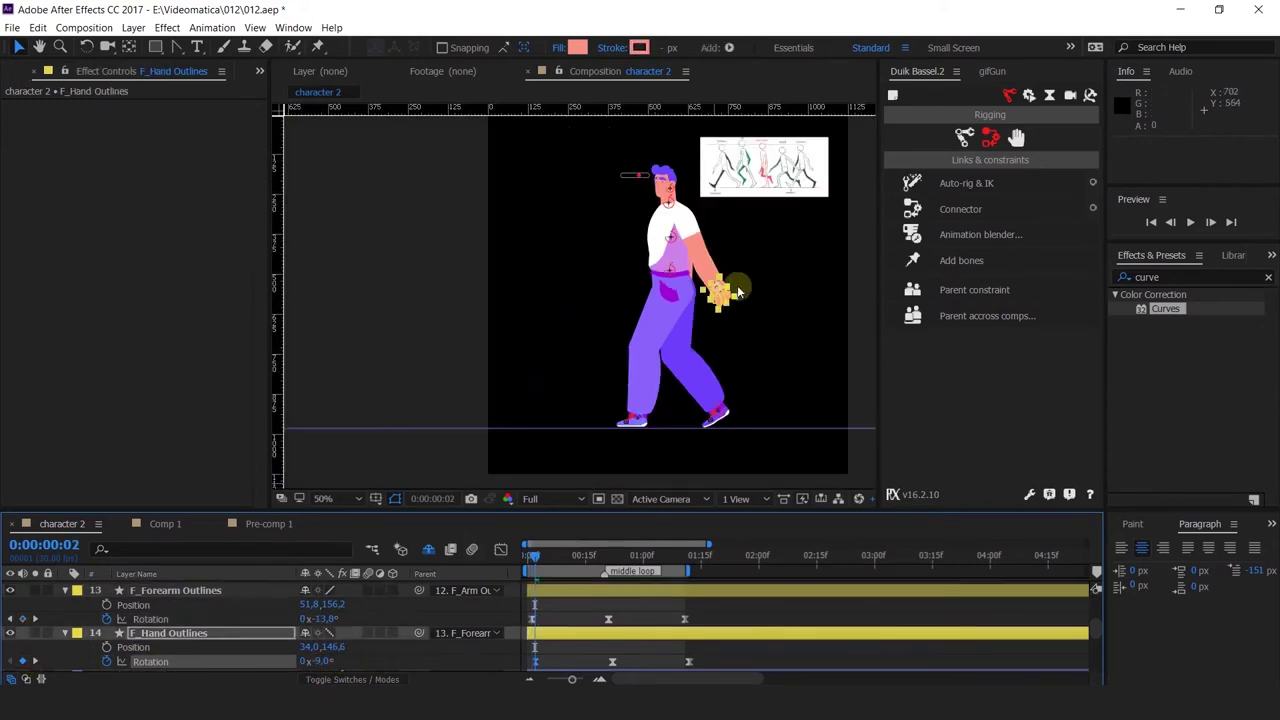
Set F_Arm Outlines' Rotation keyframe at frame 0 to -15°.
drag(719, 297, 689, 336)
scroll(679, 328, up, 1)
click(640, 205)
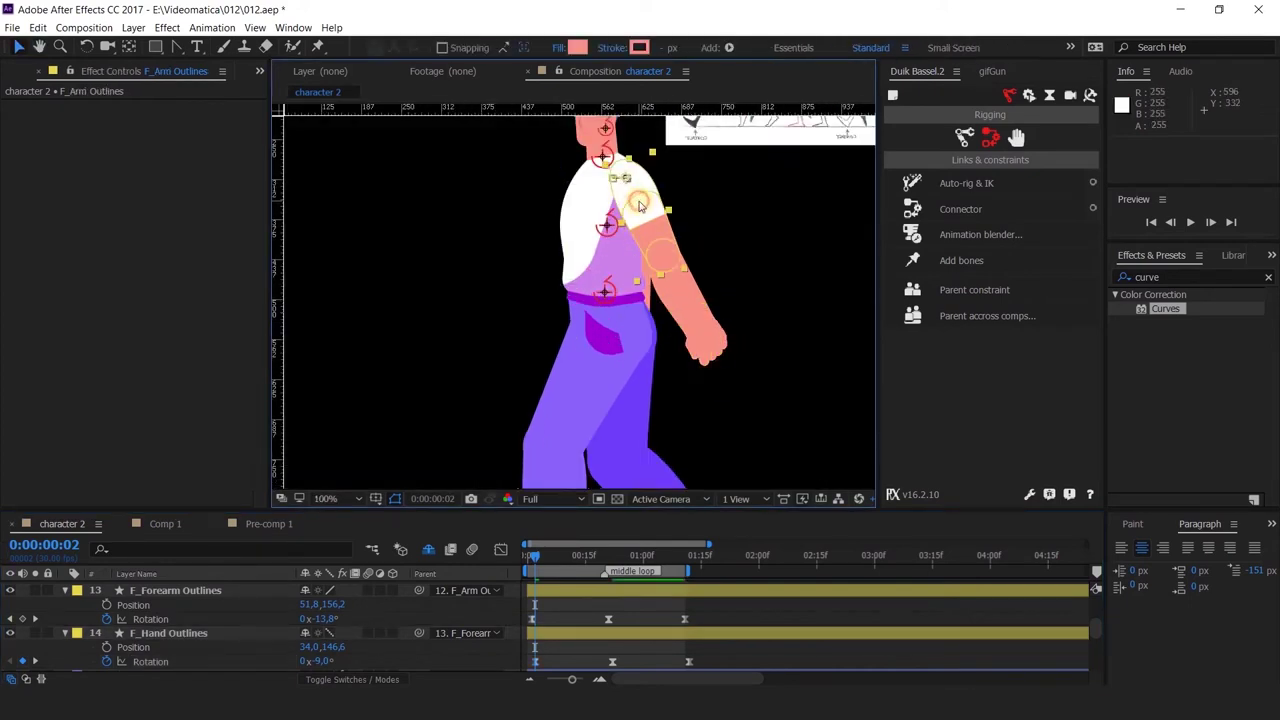
scroll(258, 665, up, 2)
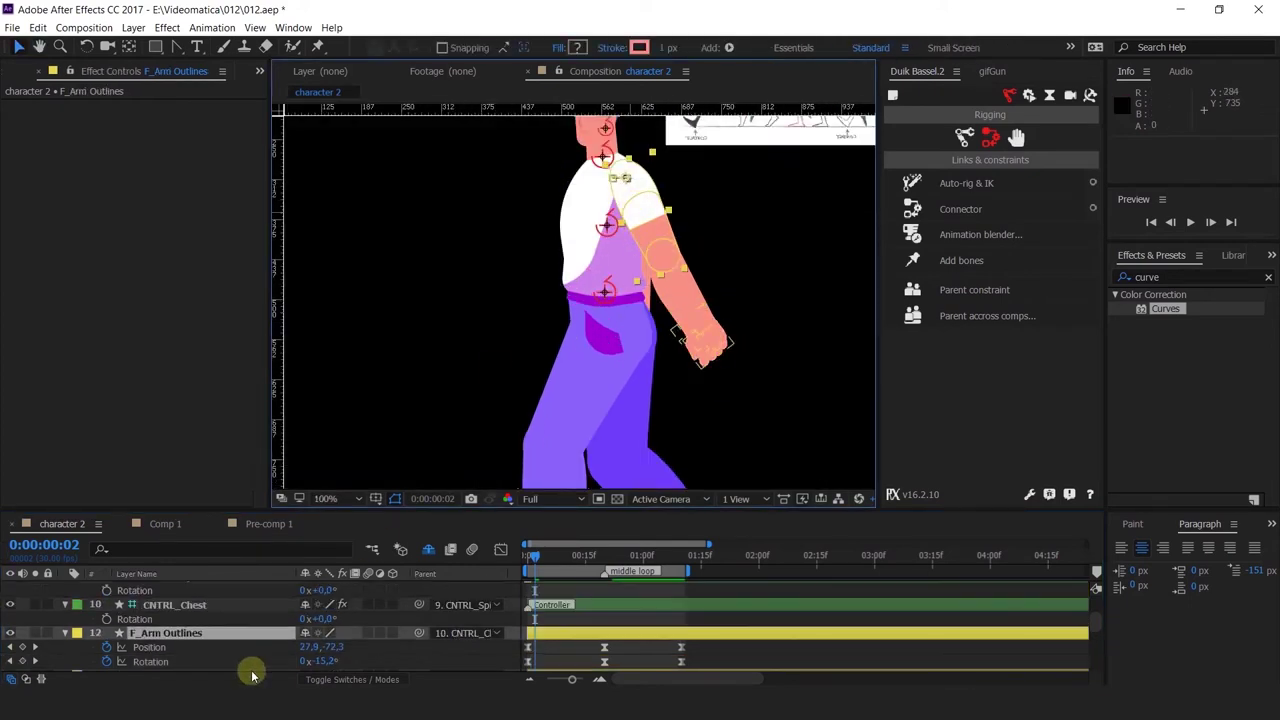
click(10, 661)
drag(320, 661, 324, 662)
scroll(591, 644, down, 2)
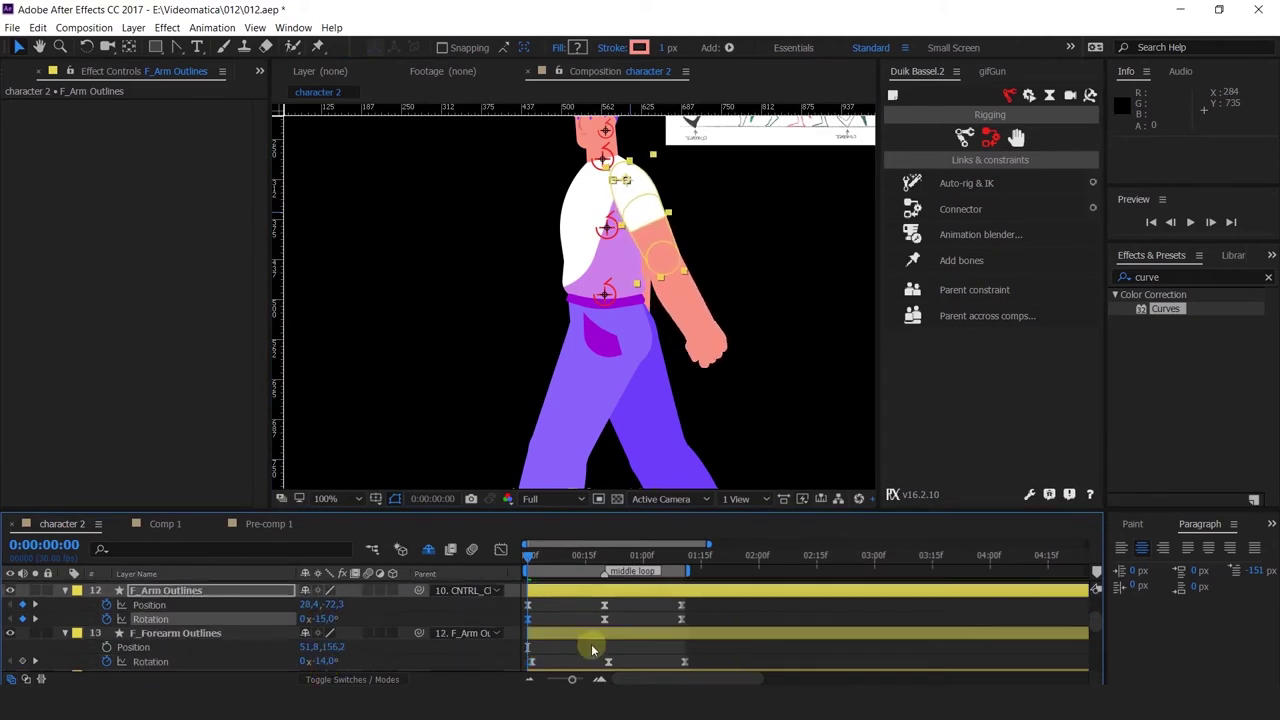
Copy the front arm's adjusted starting Rotation keyframes to the end of the loop at 0:00:01:10.
drag(543, 625, 517, 668)
click(37, 605)
click(37, 605)
key(ctrl+v)
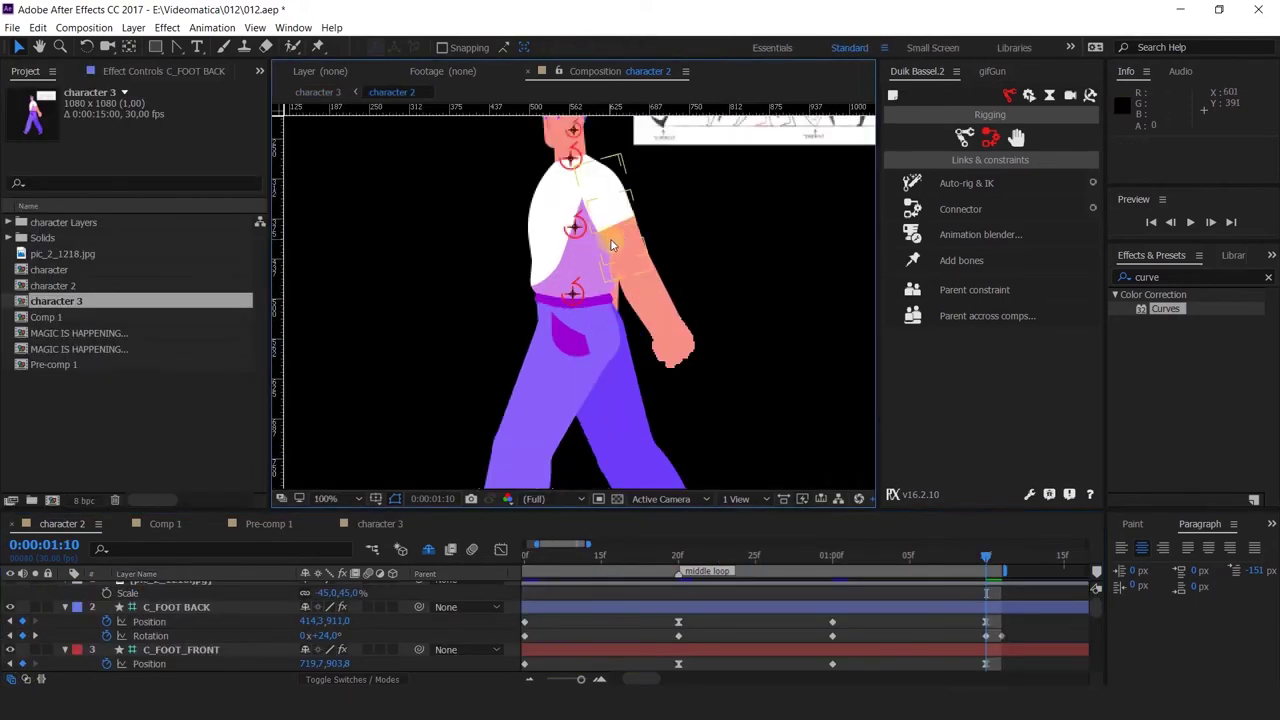
Preview the walk cycle from frame 0 and inspect the front arm and leg pose at frame 10.
click(663, 310)
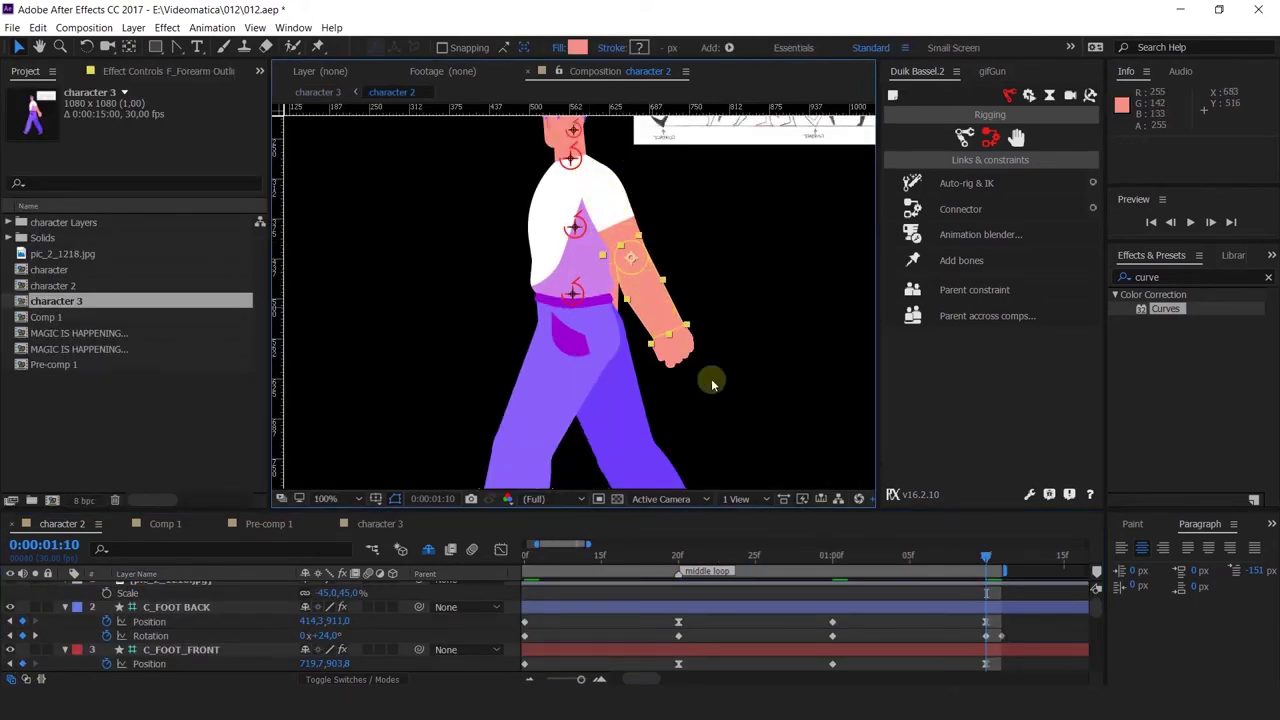
drag(542, 556, 417, 611)
key(minus)
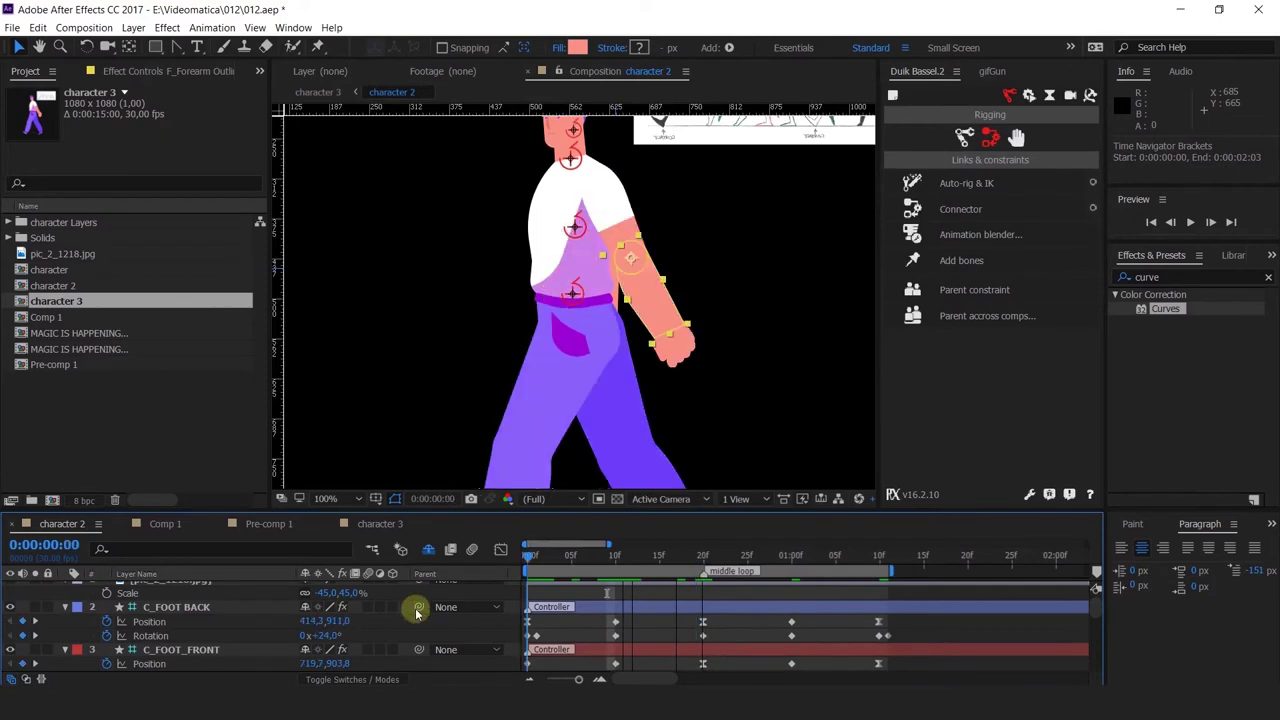
click(639, 253)
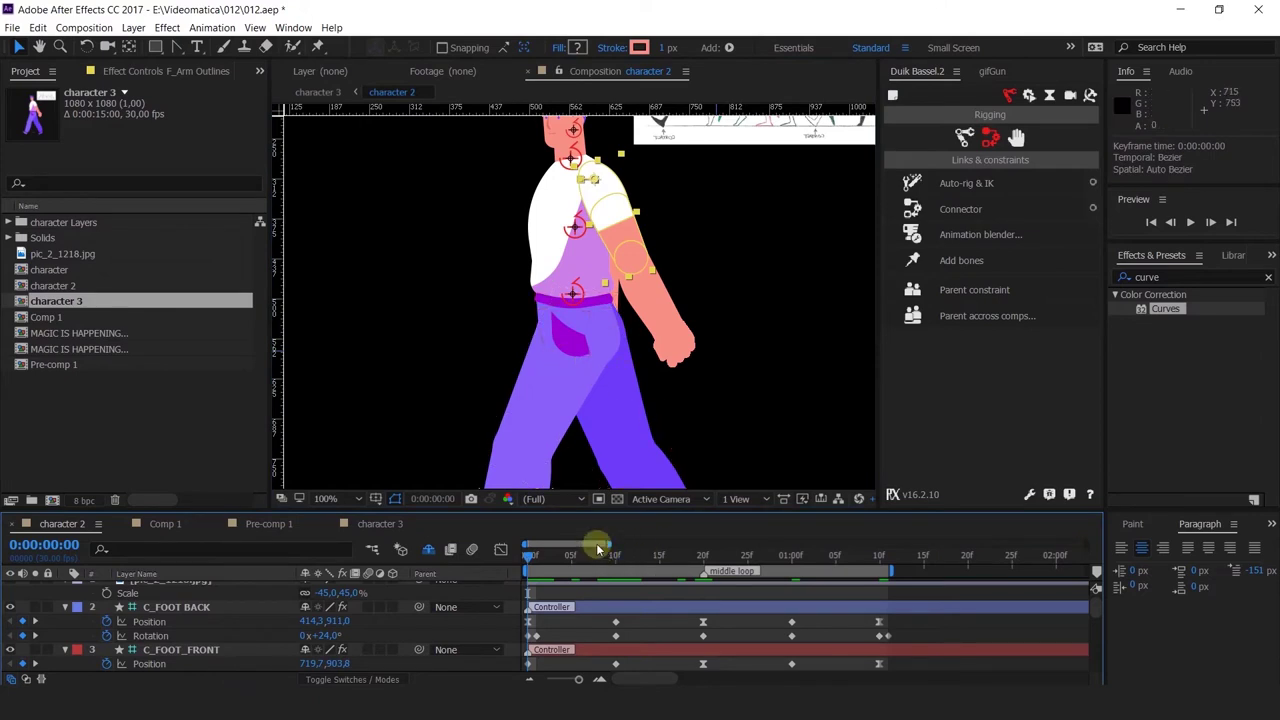
key(space)
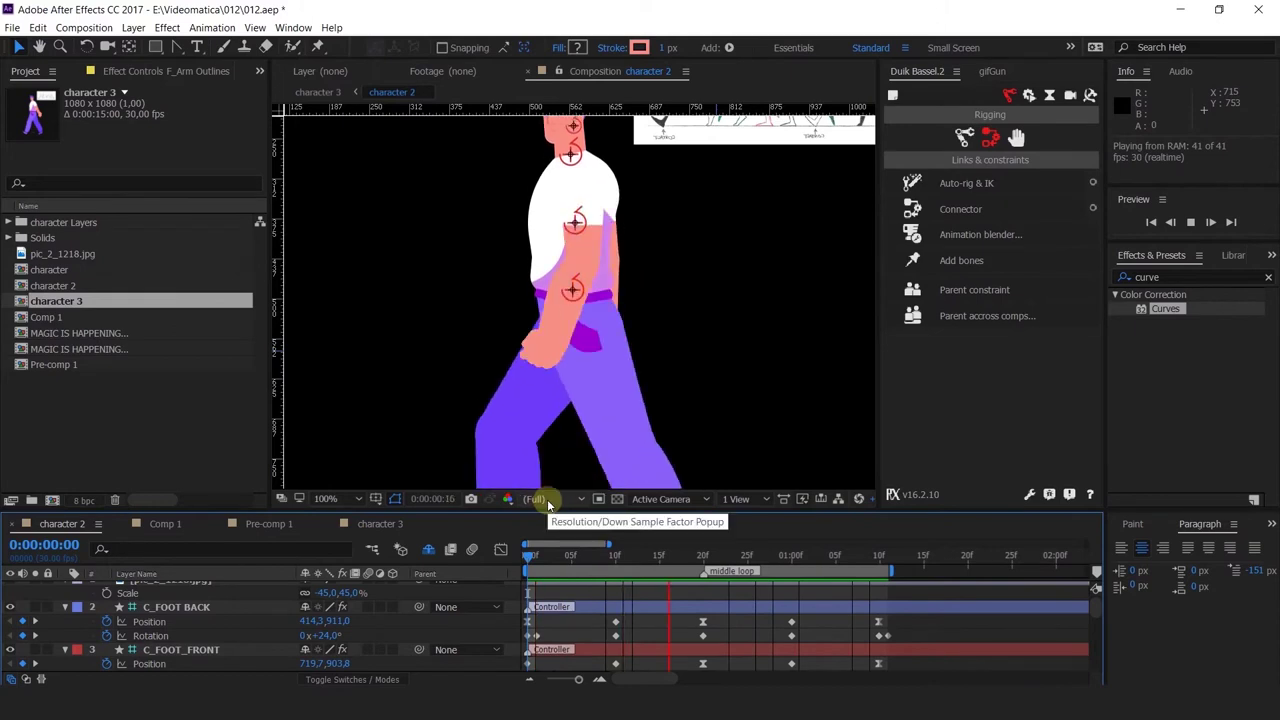
click(616, 557)
key(space)
drag(677, 433, 685, 291)
scroll(689, 619, down, 10)
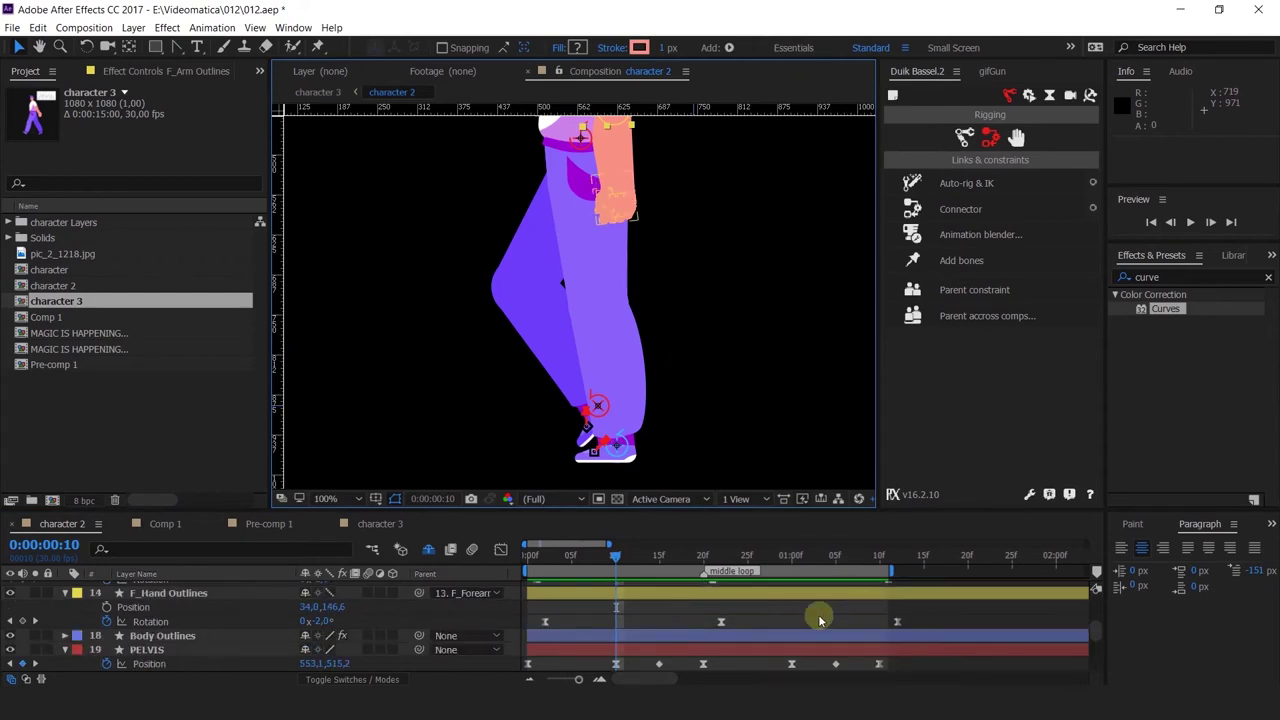
scroll(634, 200, up, 4)
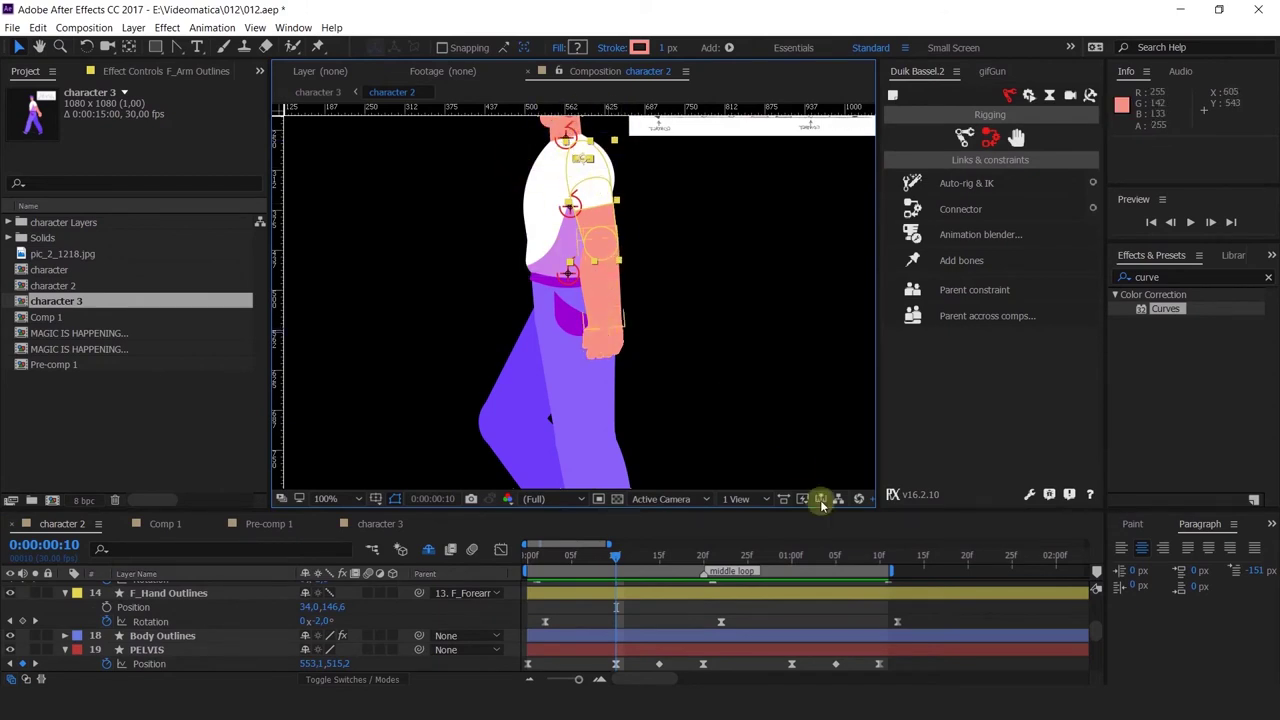
Scrub through the walk cycle and return to frame 0 to check the front arm's swing.
scroll(947, 616, up, 1)
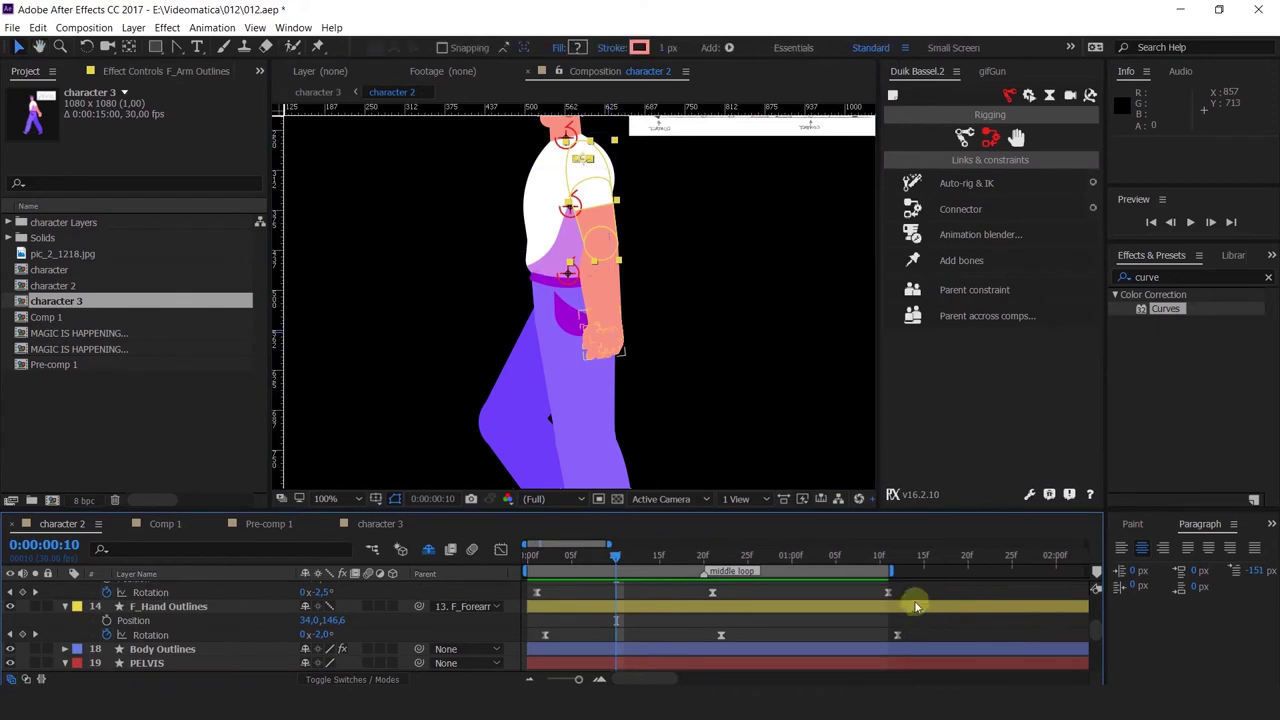
drag(575, 563, 502, 558)
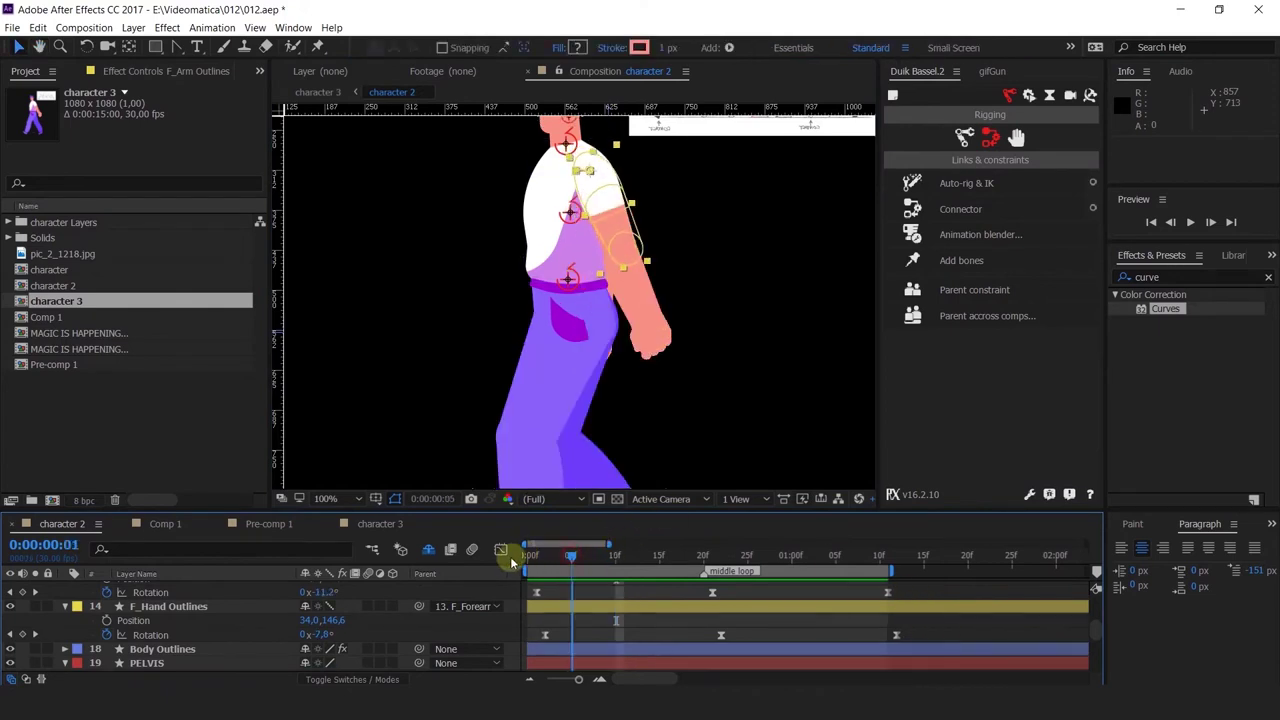
drag(608, 578, 792, 576)
drag(864, 592, 528, 602)
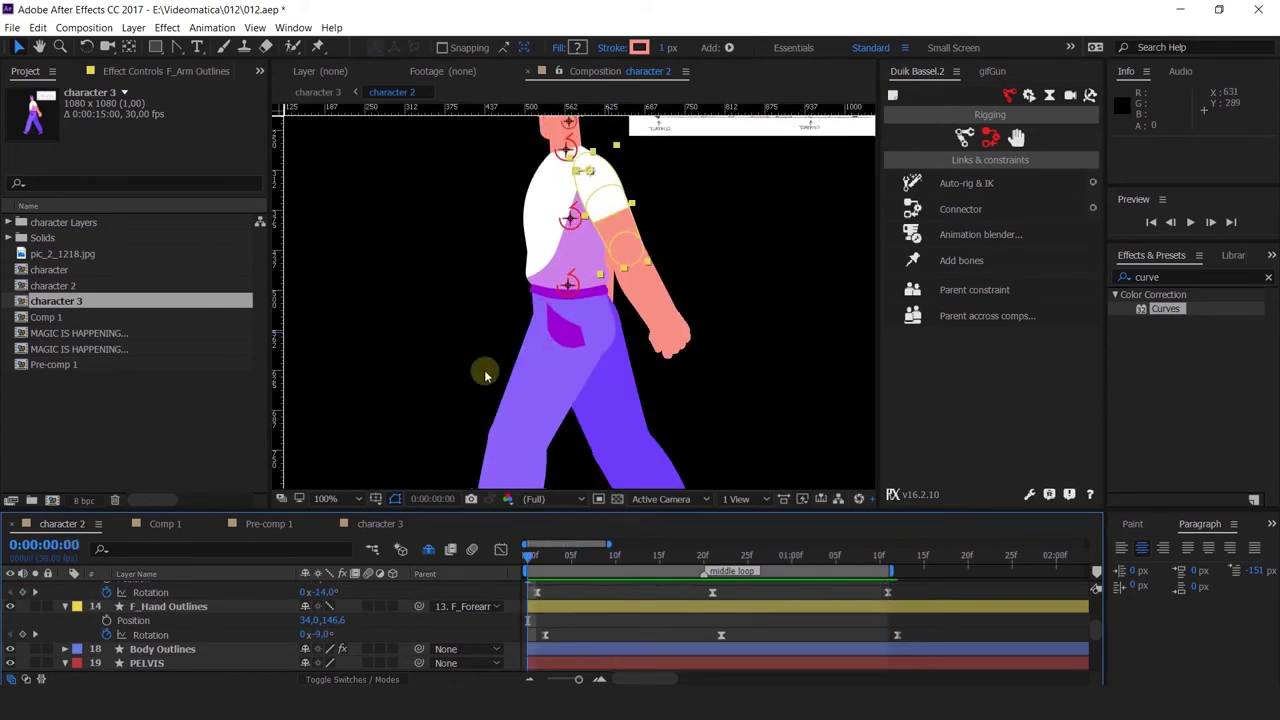
Collapse the F_Arm, F_Forearm and F_Hand Outlines layers and duplicate all three together.
click(165, 607)
scroll(160, 625, up, 3)
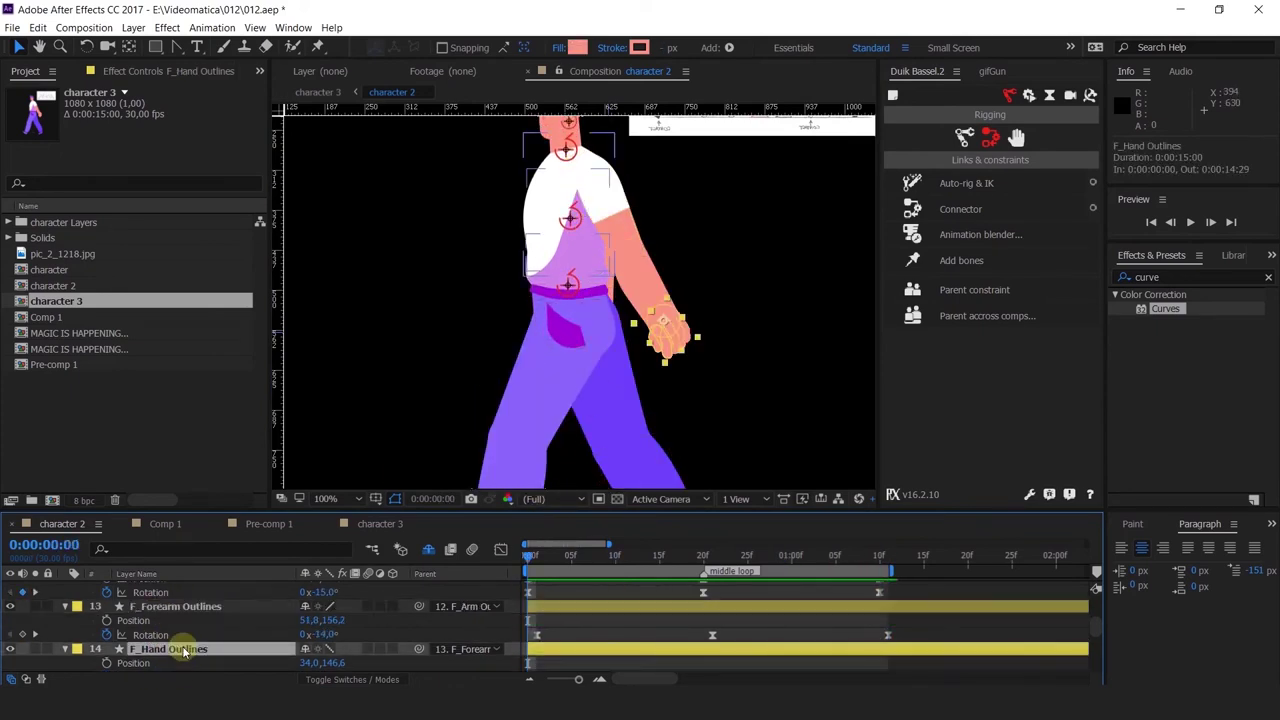
scroll(152, 628, up, 2)
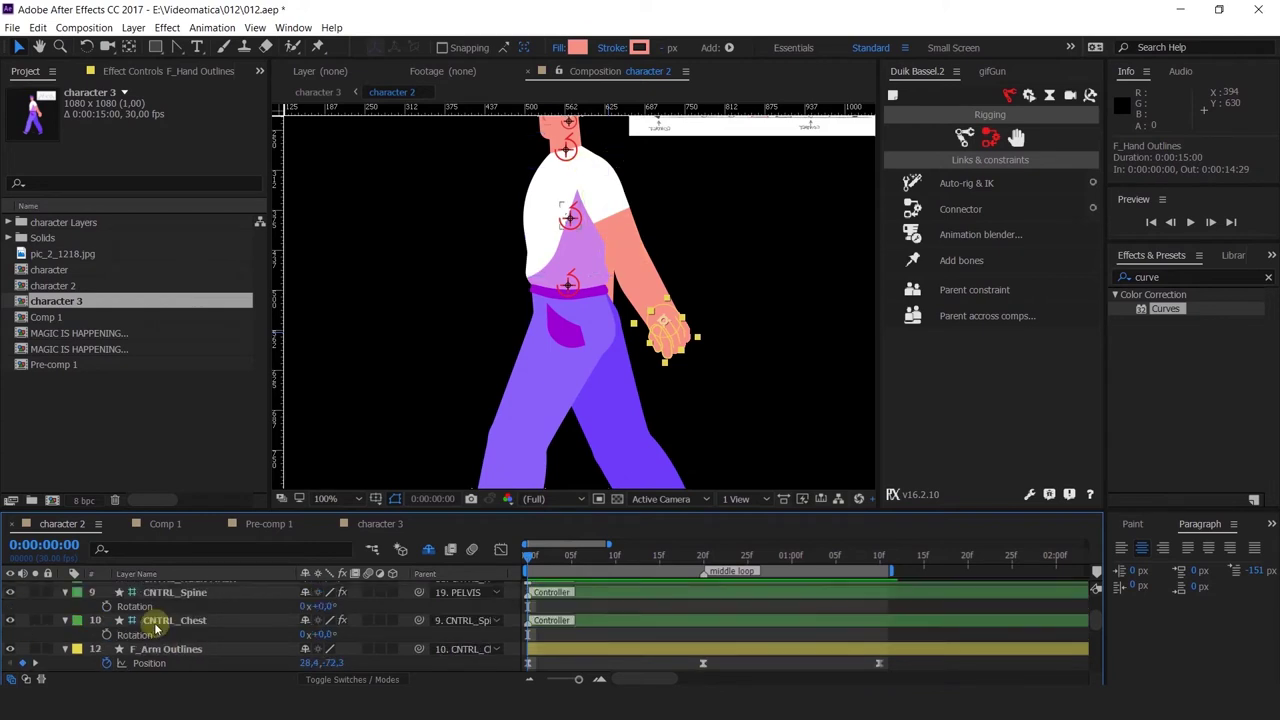
click(67, 650)
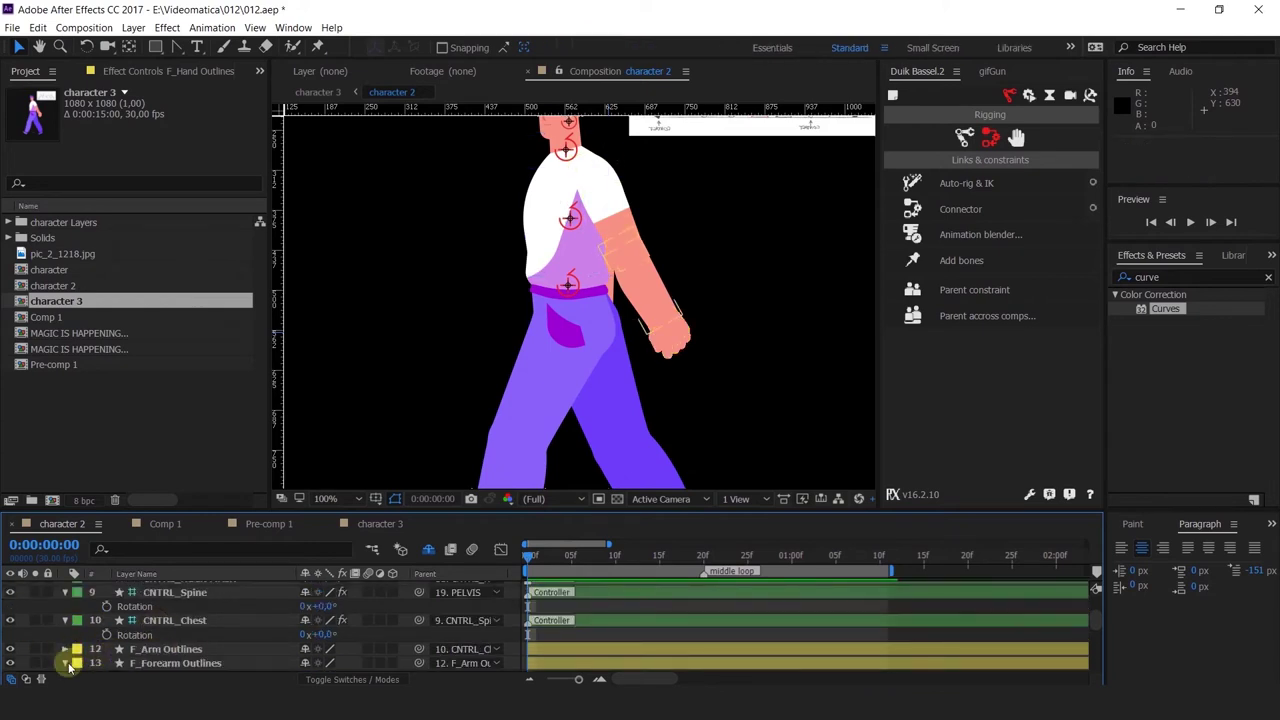
click(135, 650)
scroll(110, 640, down, 3)
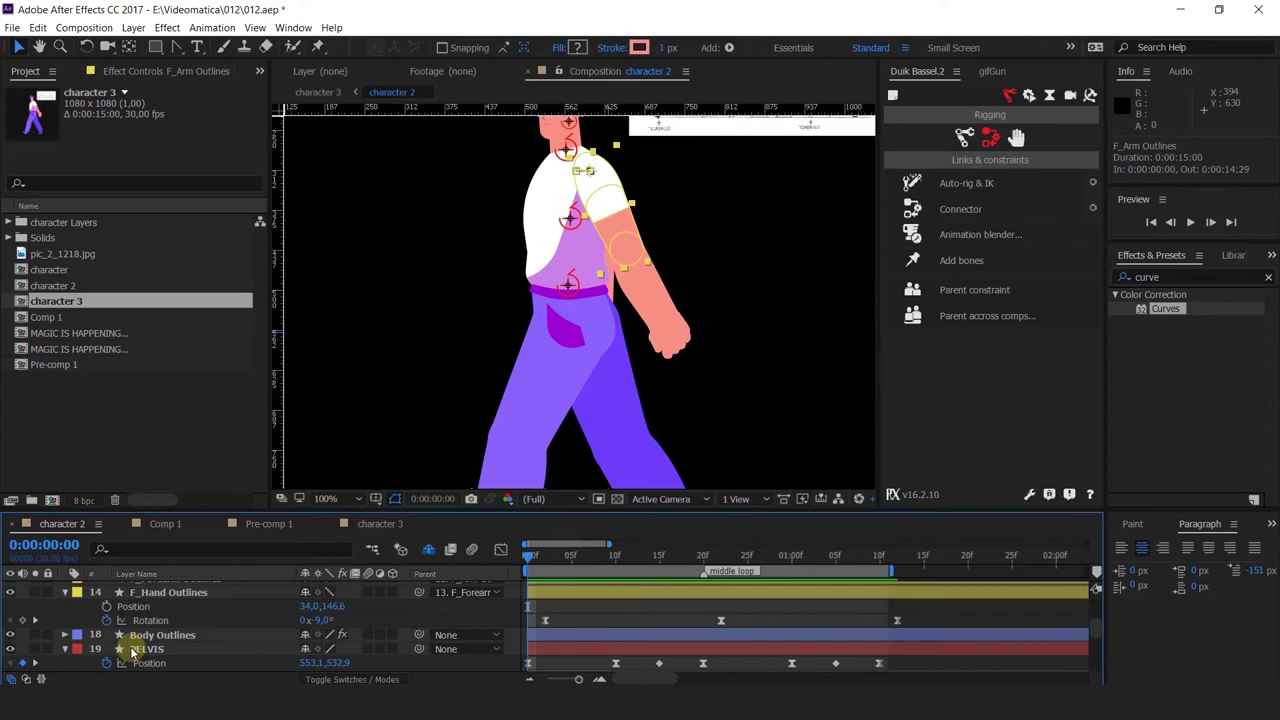
click(66, 593)
scroll(150, 648, up, 2)
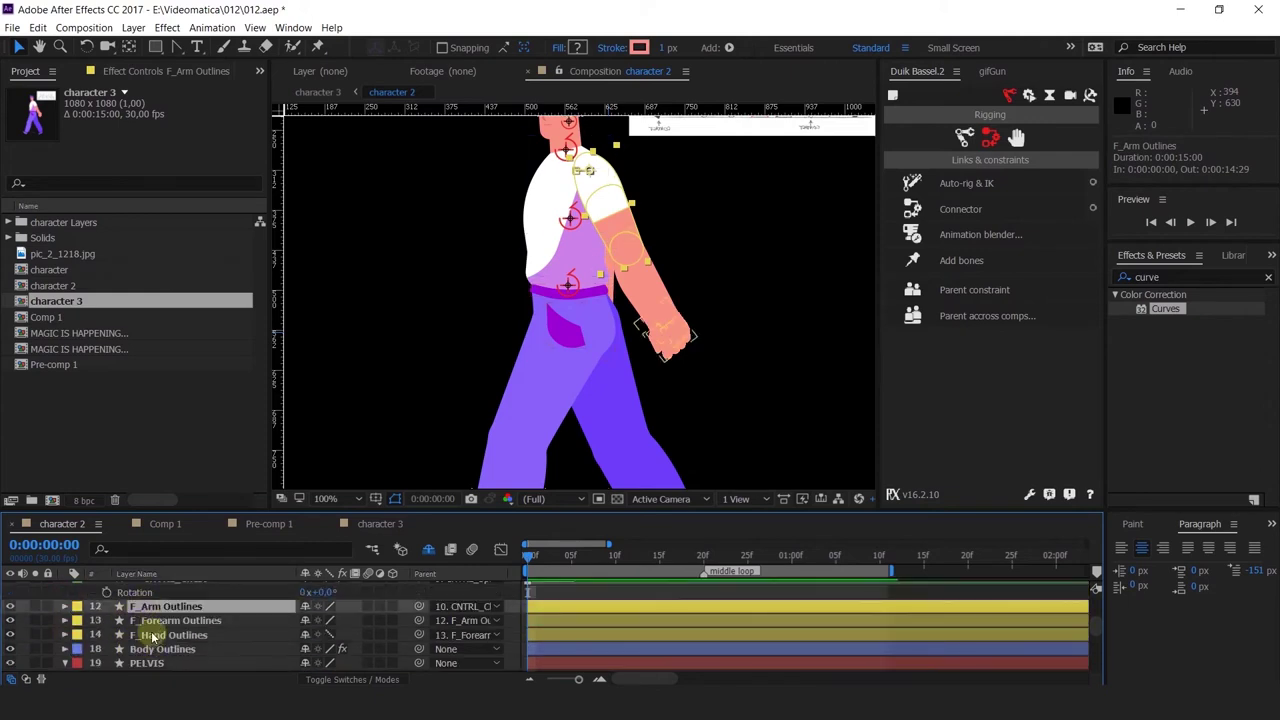
click(152, 636)
shift+click(147, 607)
key(ctrl+d)
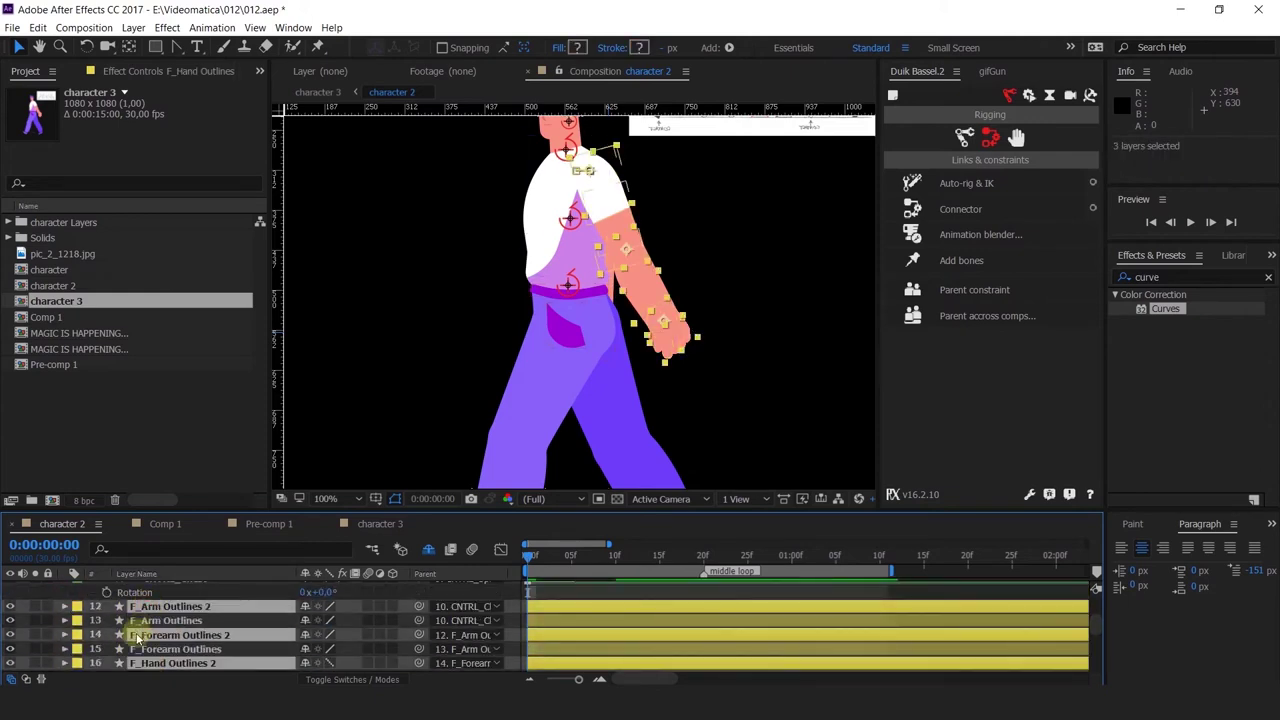
Label the three duplicated arm layers Orange and reveal their keyframed properties.
click(76, 607)
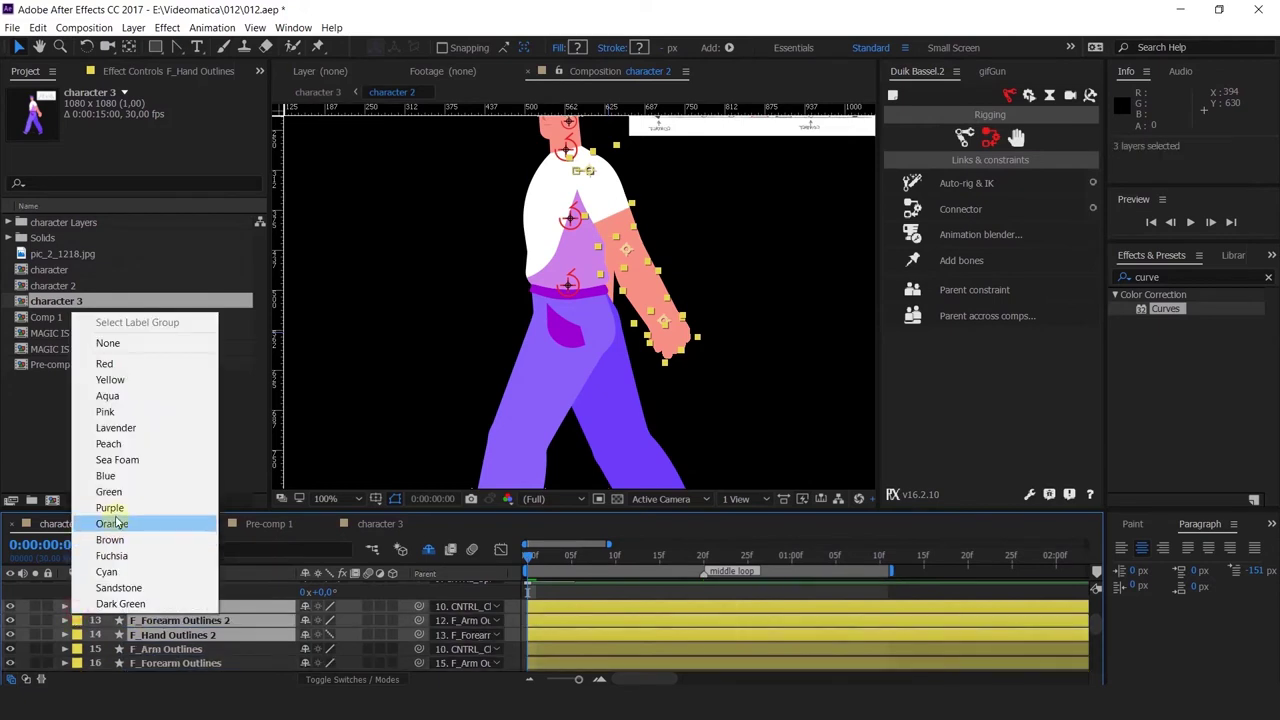
click(118, 522)
key(u)
Shift all keyframes of the duplicated arm, forearm and hand layers so the arm's first keyframes sit at frame 20.
scroll(758, 620, down, 2)
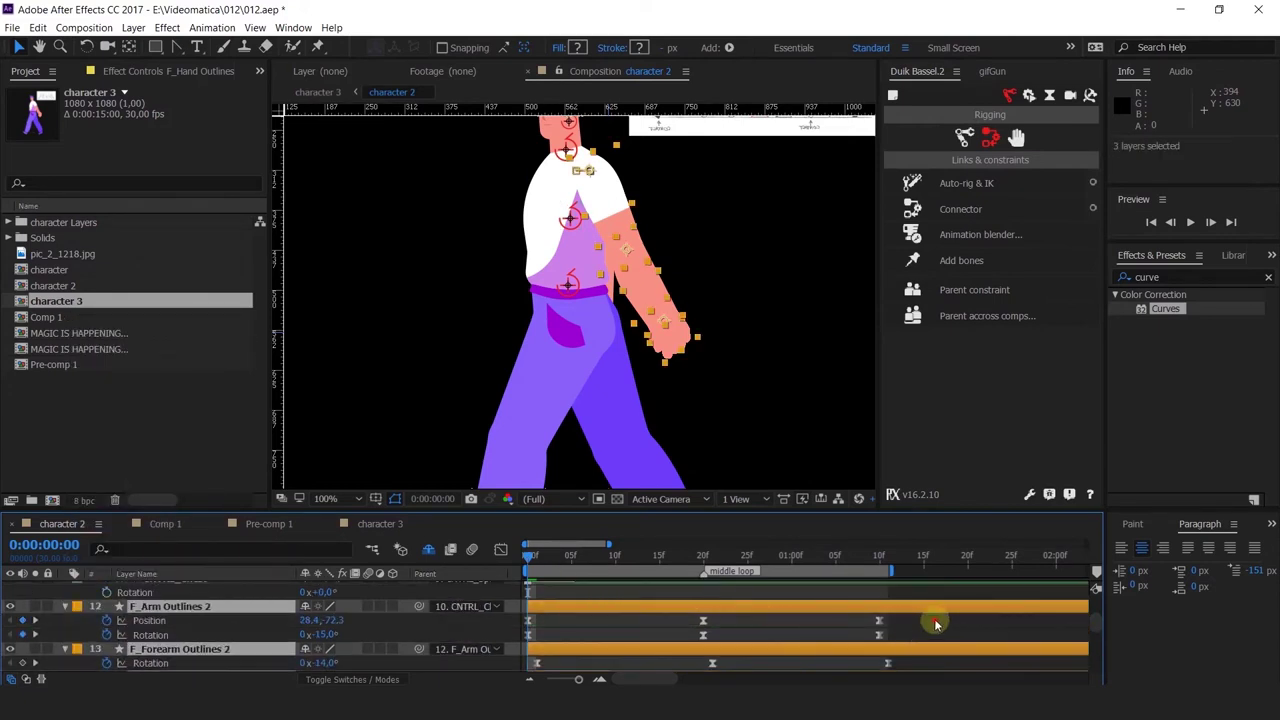
drag(934, 600, 698, 617)
click(703, 557)
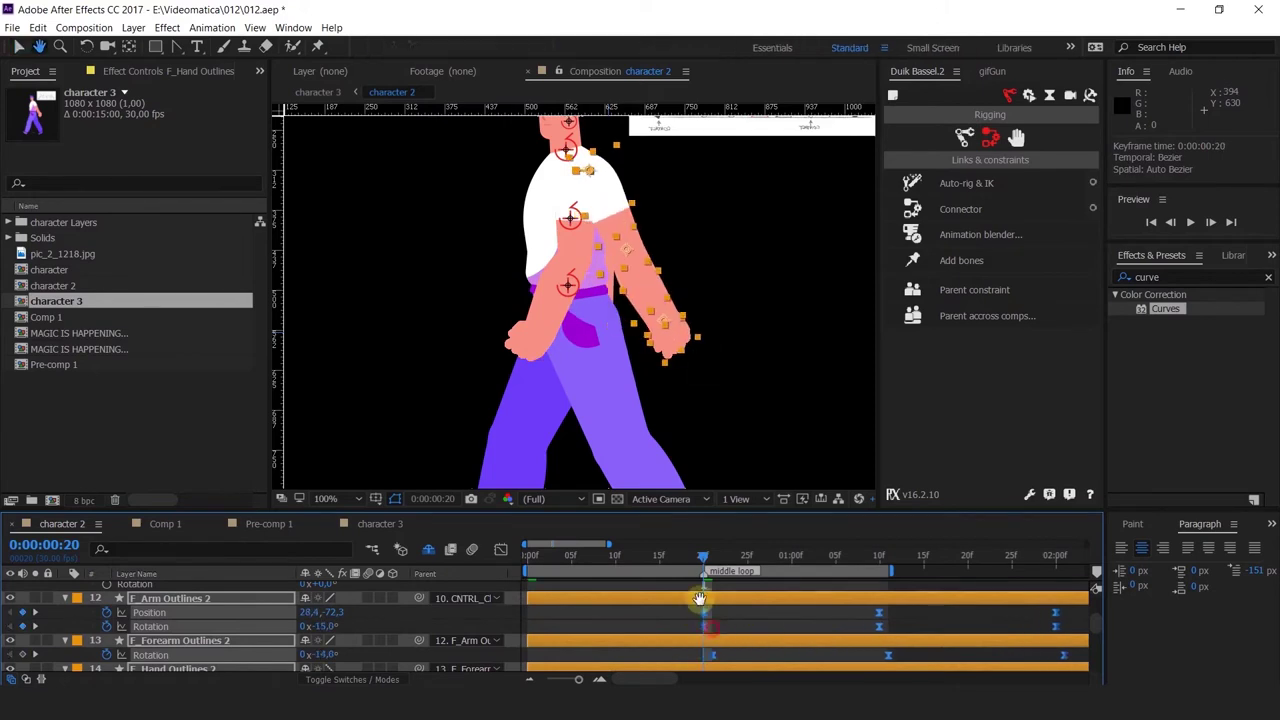
scroll(766, 620, down, 2)
scroll(871, 632, down, 2)
scroll(840, 630, up, 1)
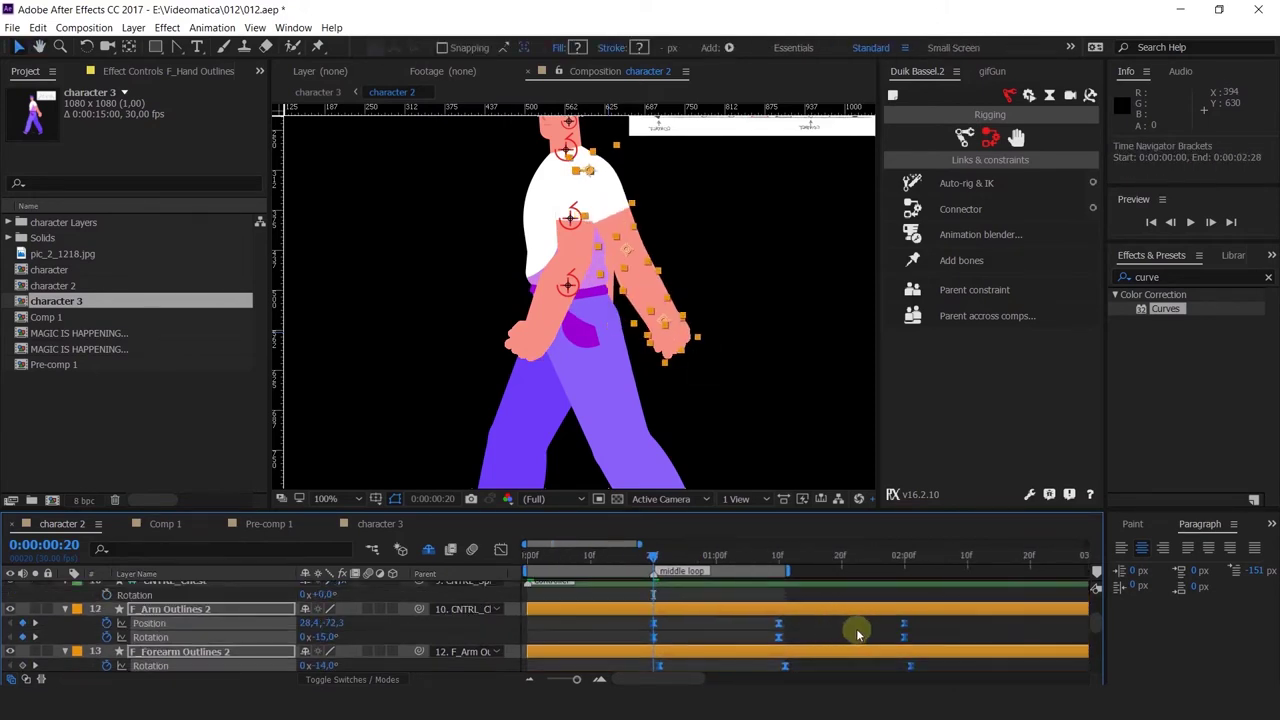
Undo moving the duplicated arm's last keyframes to frame 0 and delete that last set beyond the loop's end.
click(921, 622)
scroll(935, 645, down, 1)
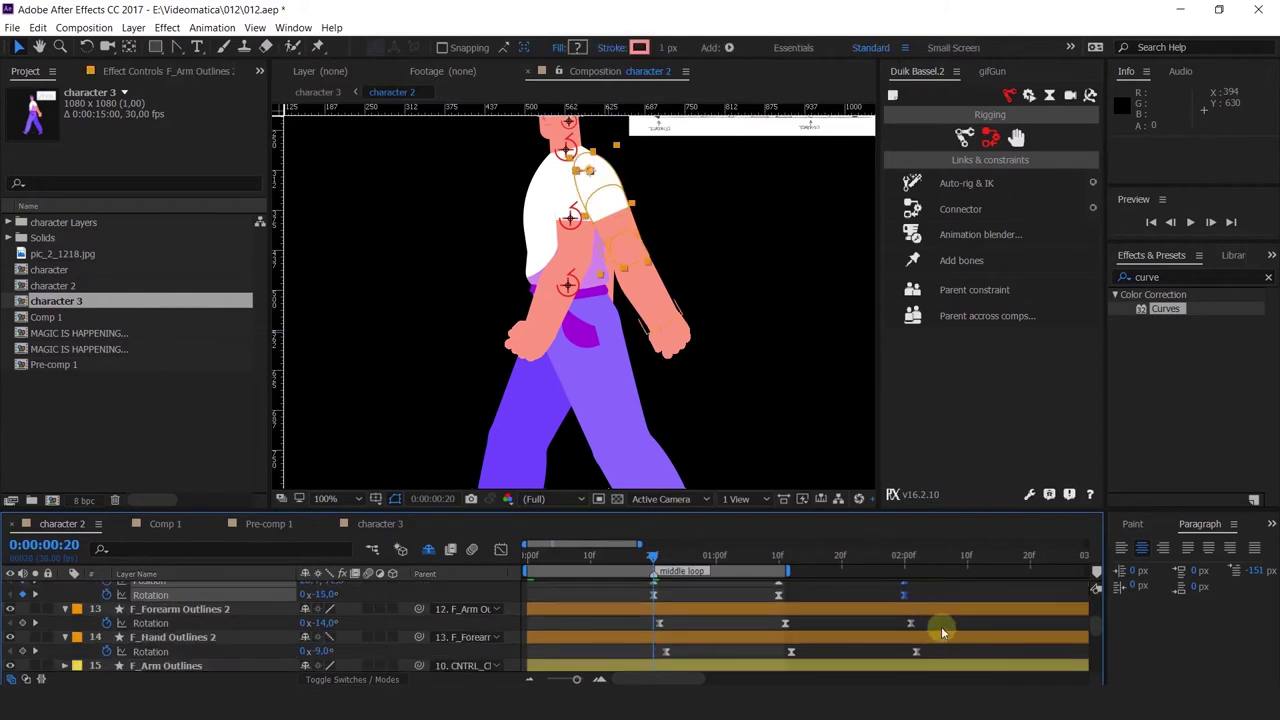
drag(941, 626, 897, 662)
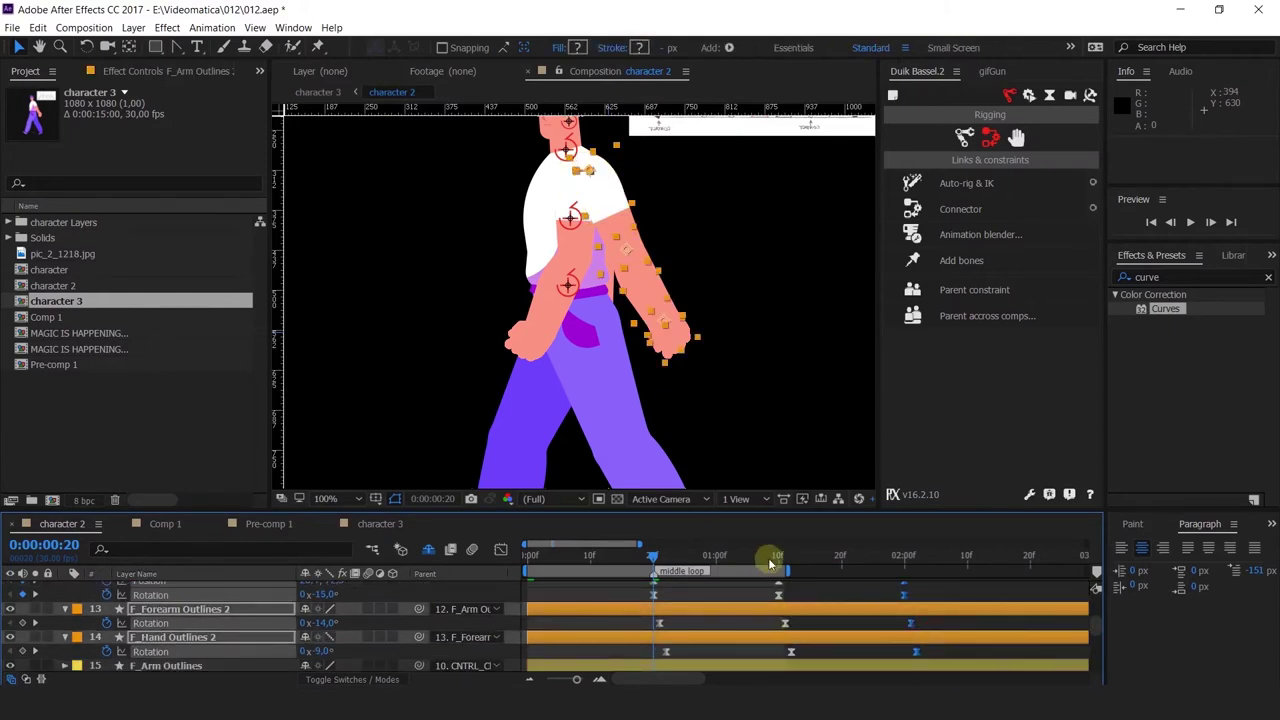
drag(678, 620, 528, 605)
click(519, 559)
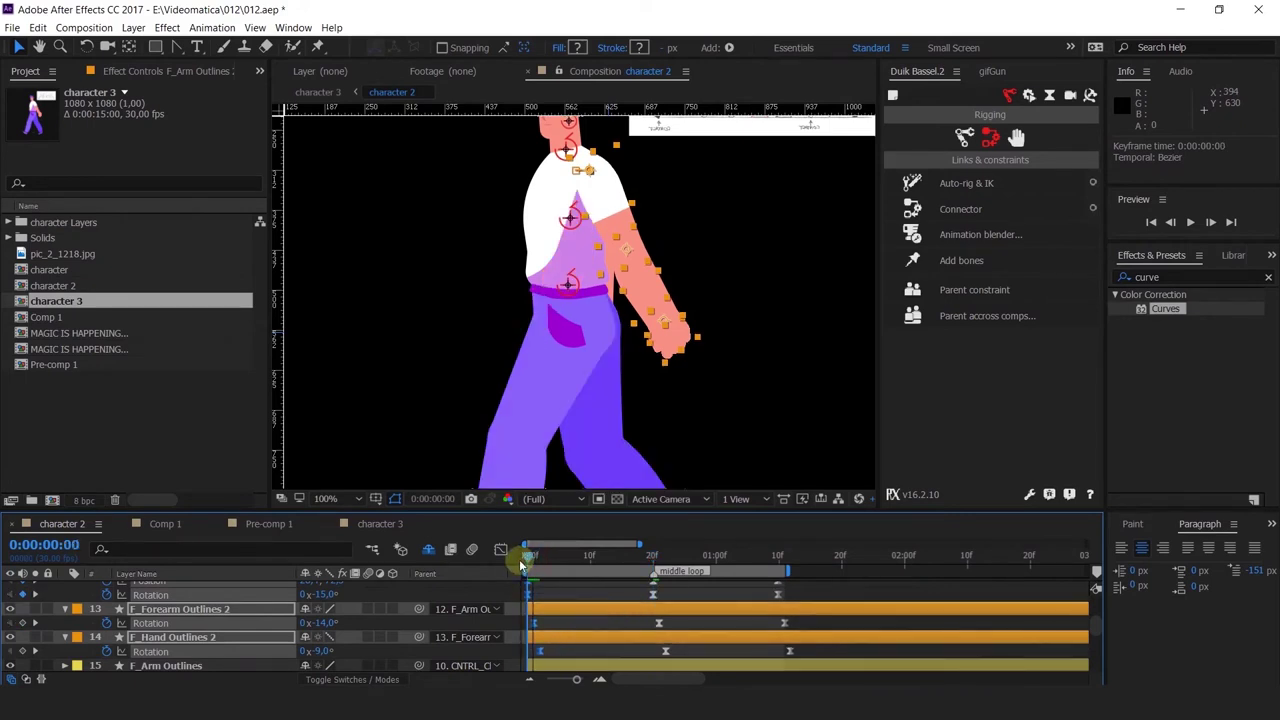
key(ctrl+z)
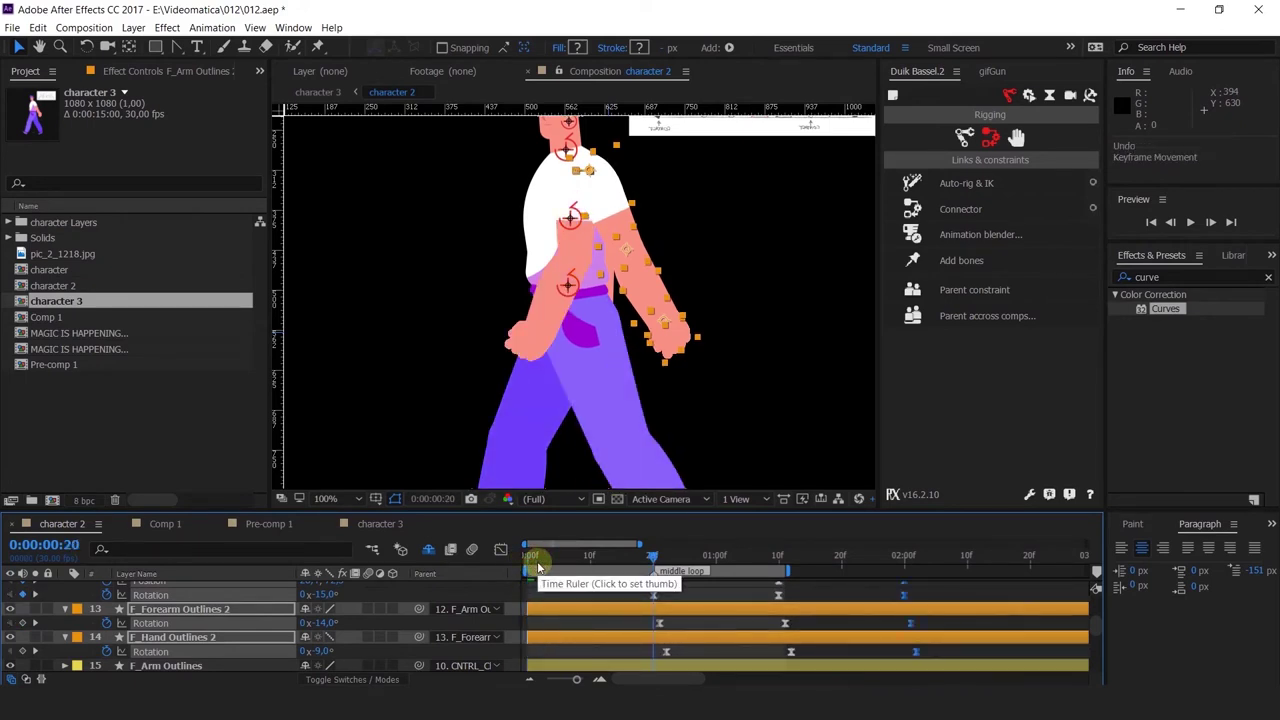
key(ctrl+z)
Copy the duplicated arm layers' loop-end keyframes around 0:00:01:10 and paste them at frame 0 with Duik's animation Copy and Paste.
click(530, 560)
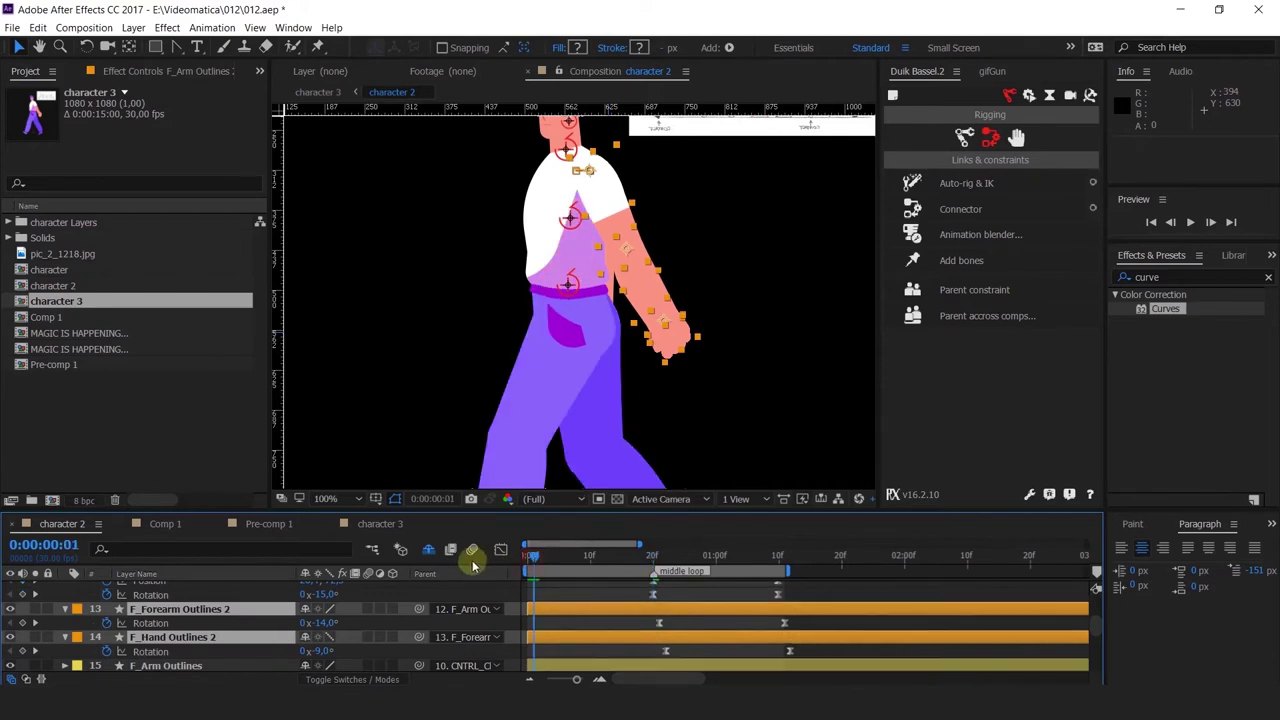
scroll(800, 612, up, 2)
drag(819, 627, 754, 652)
scroll(822, 645, down, 1)
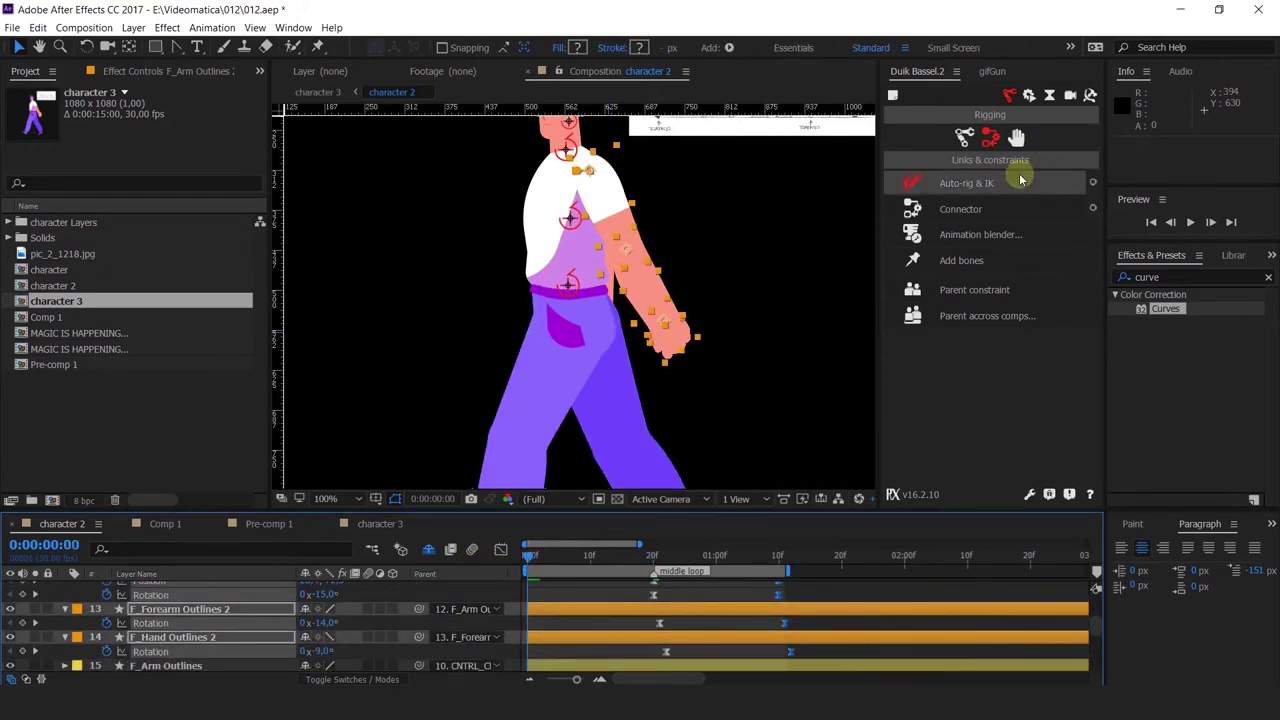
click(1016, 137)
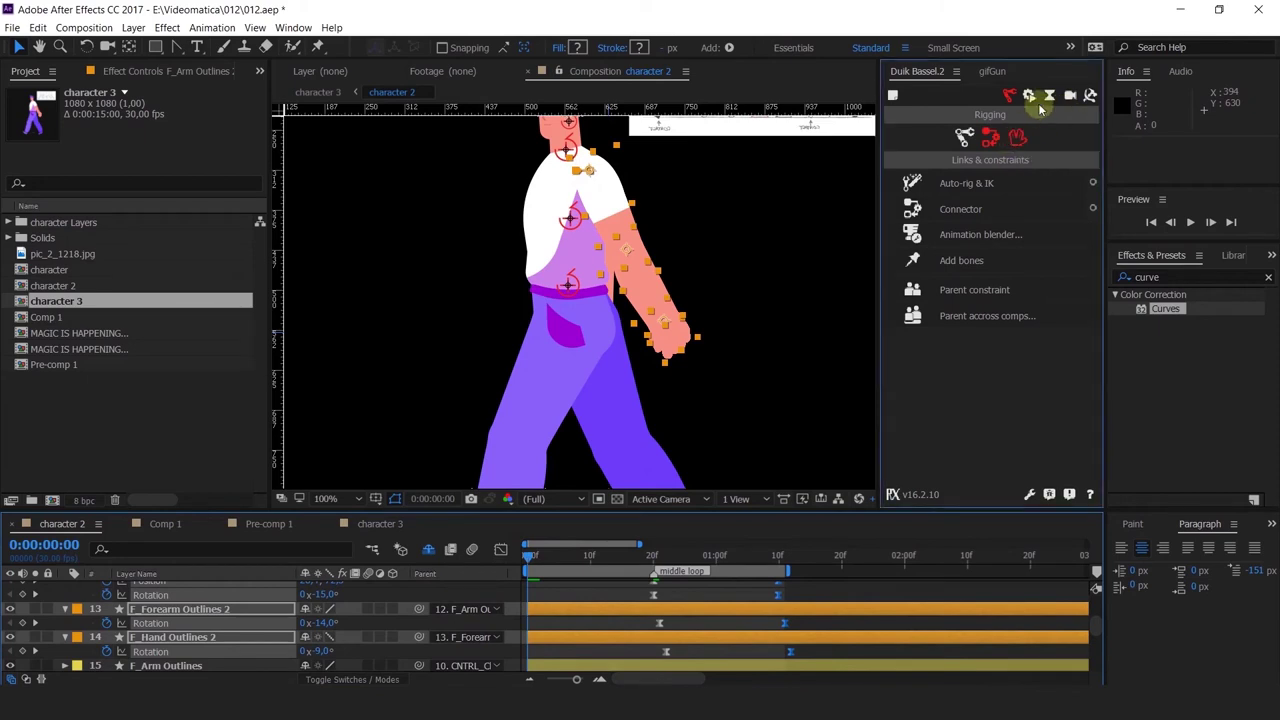
click(1091, 95)
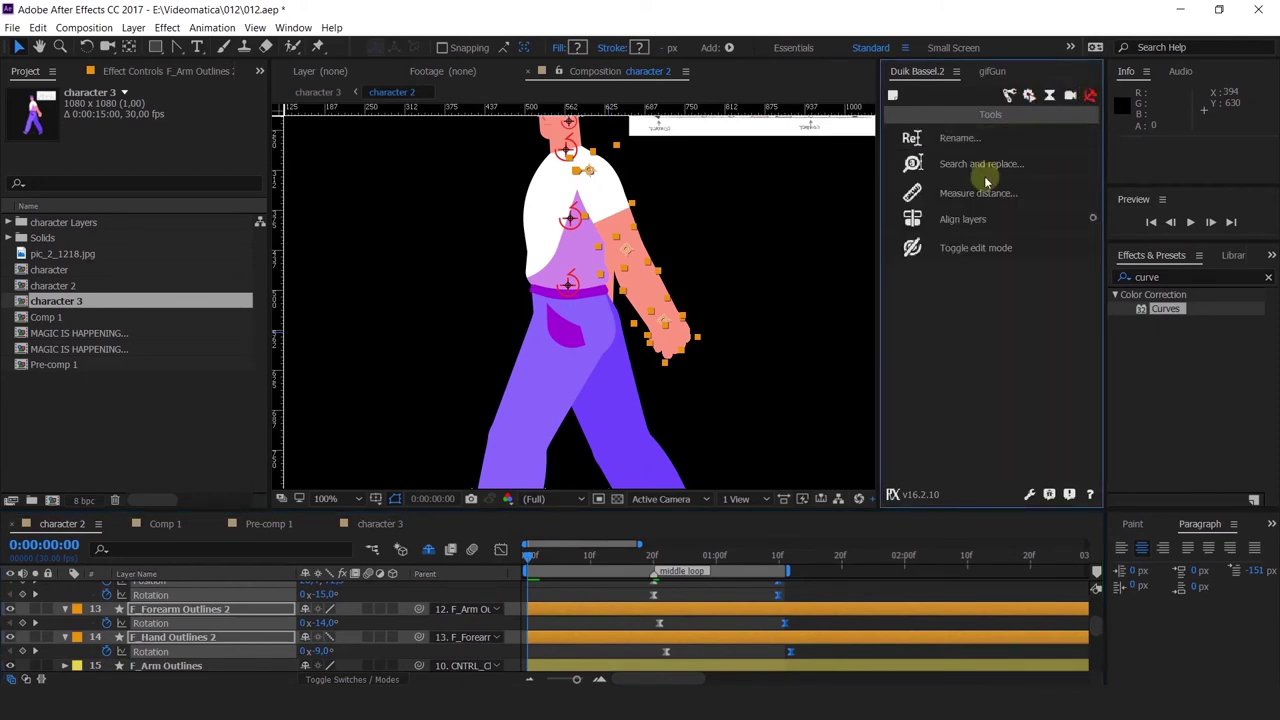
click(1010, 95)
click(936, 166)
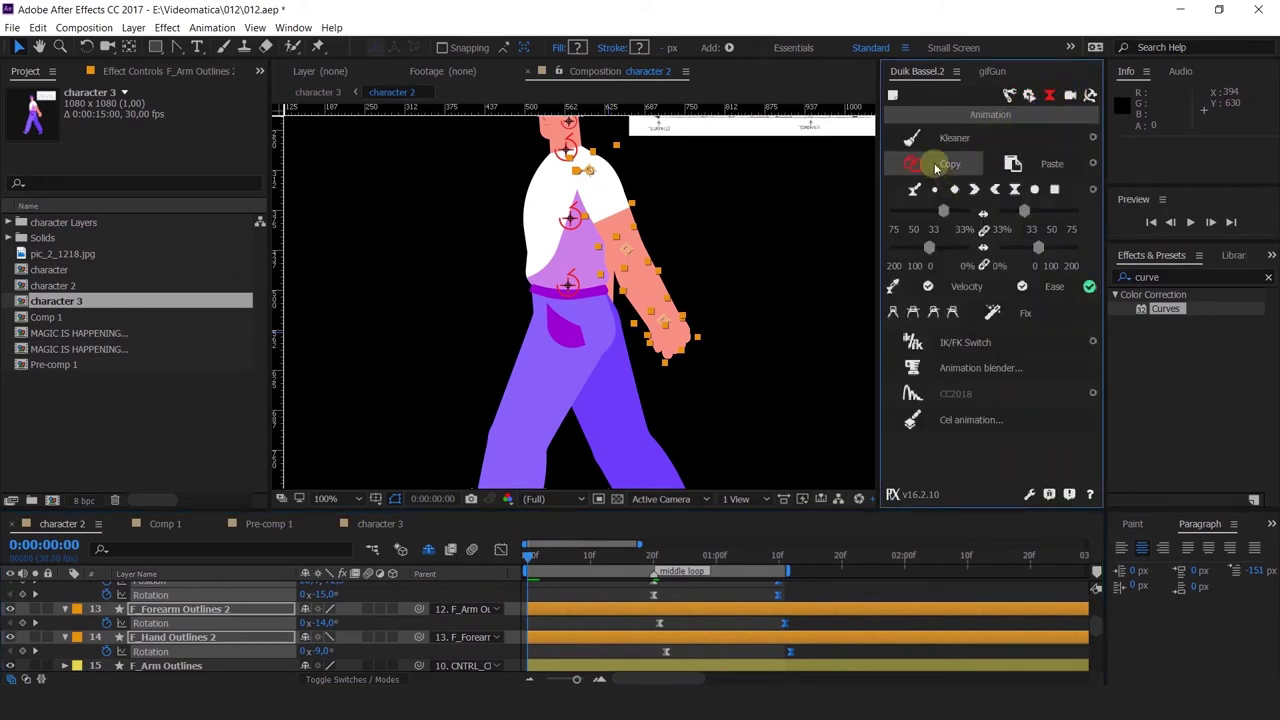
click(816, 610)
click(948, 166)
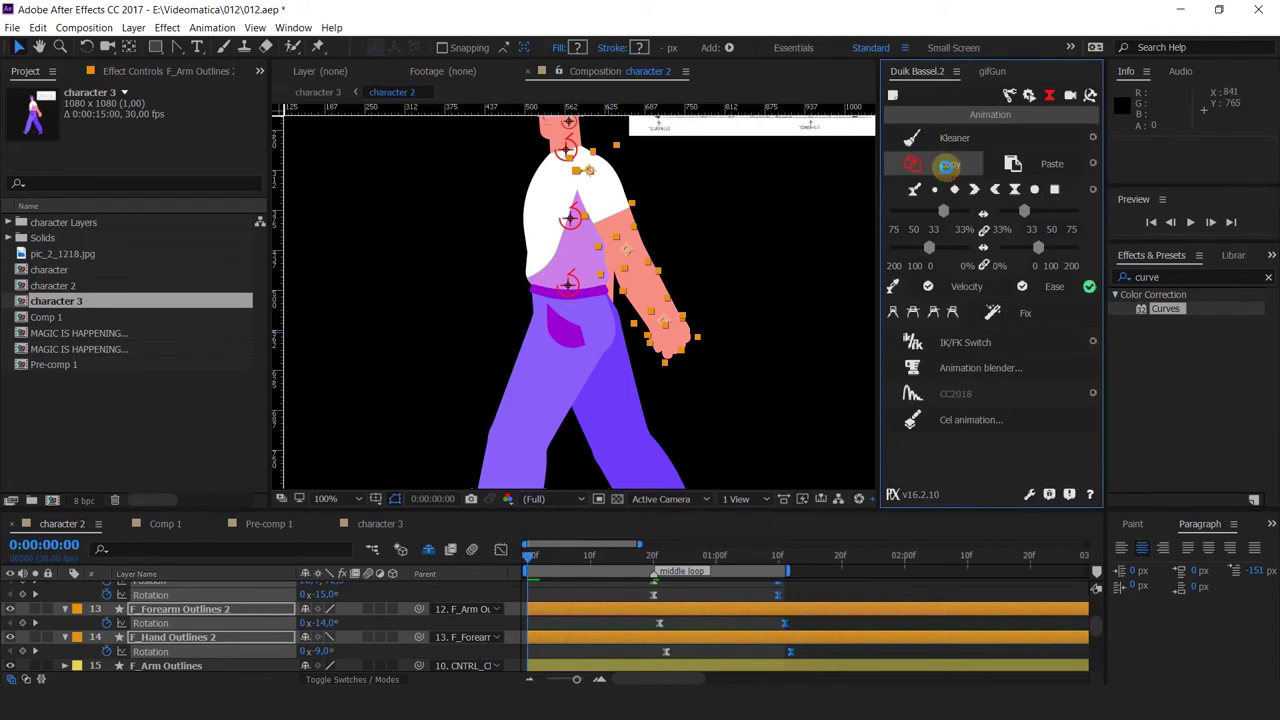
click(1023, 163)
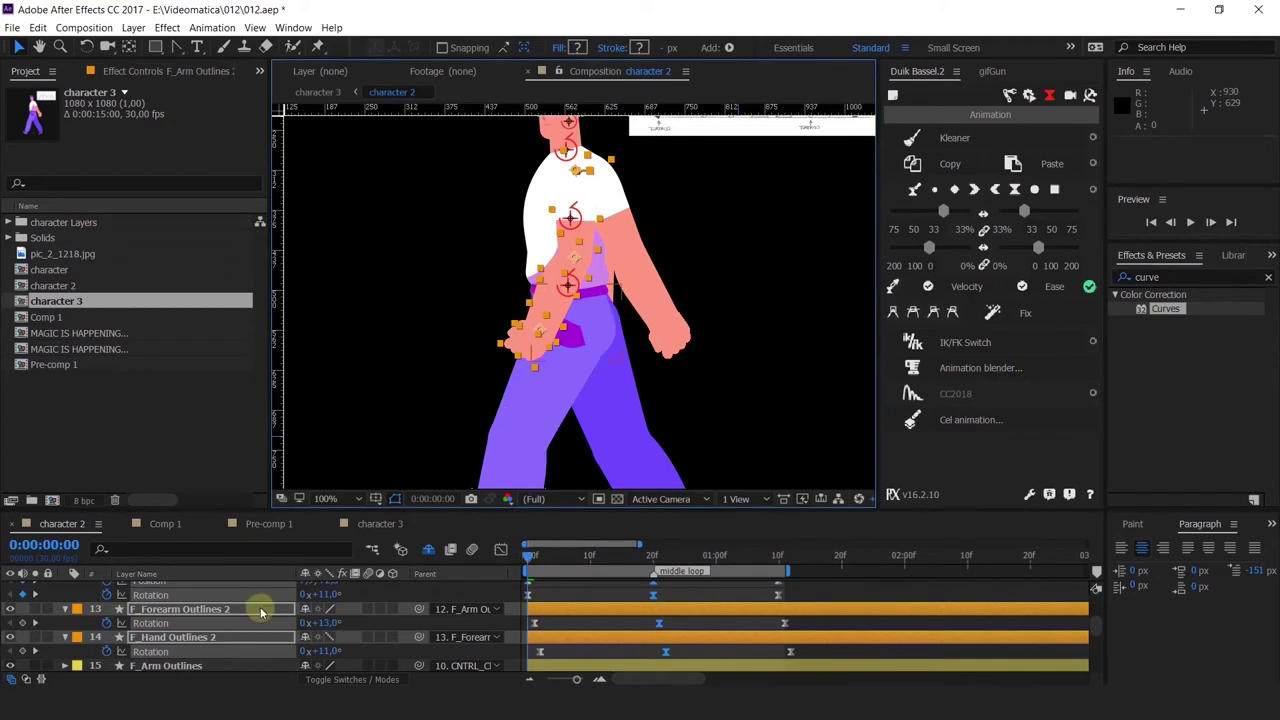
Collapse the three duplicated arm layers and move them behind the body, just above B_Arm Outlines 2 in the layer stack.
scroll(186, 651, up, 1)
click(64, 610)
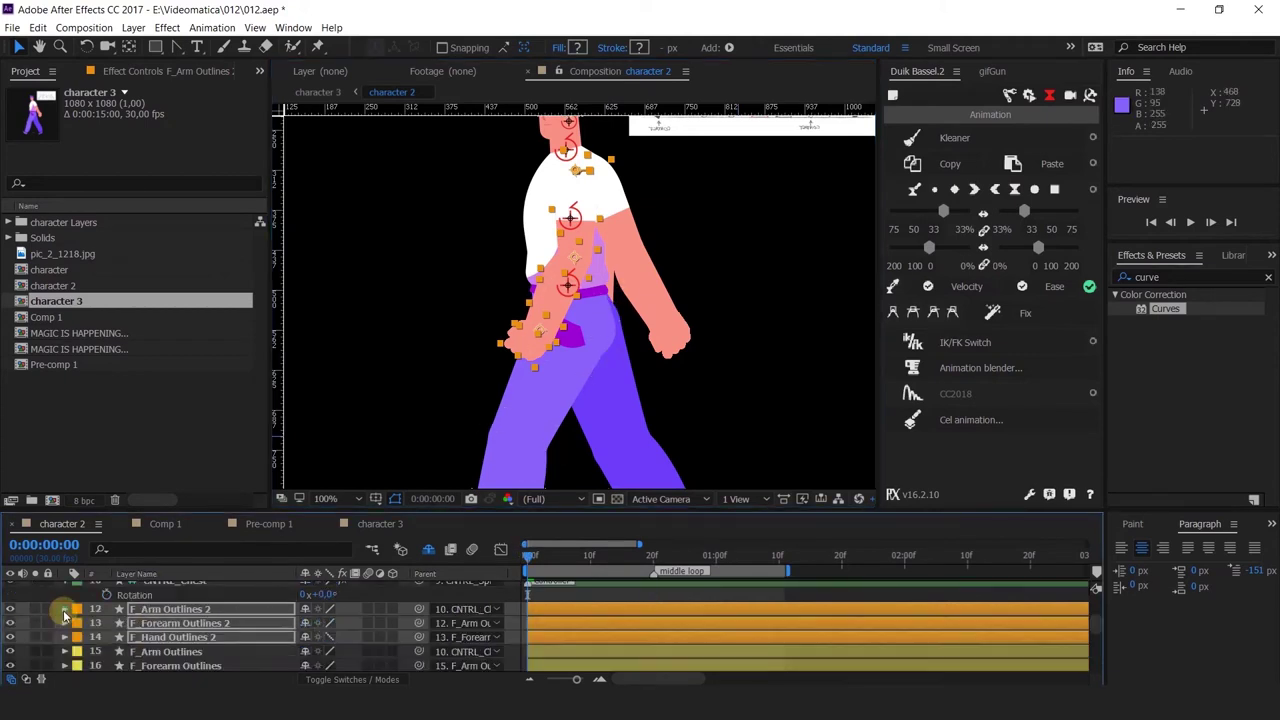
shift+click(157, 637)
drag(157, 637, 214, 630)
Delete the B_Arm, B_Forearm and B_Hand Outlines 2 layers and preview the walk cycle.
click(162, 636)
shift+click(168, 664)
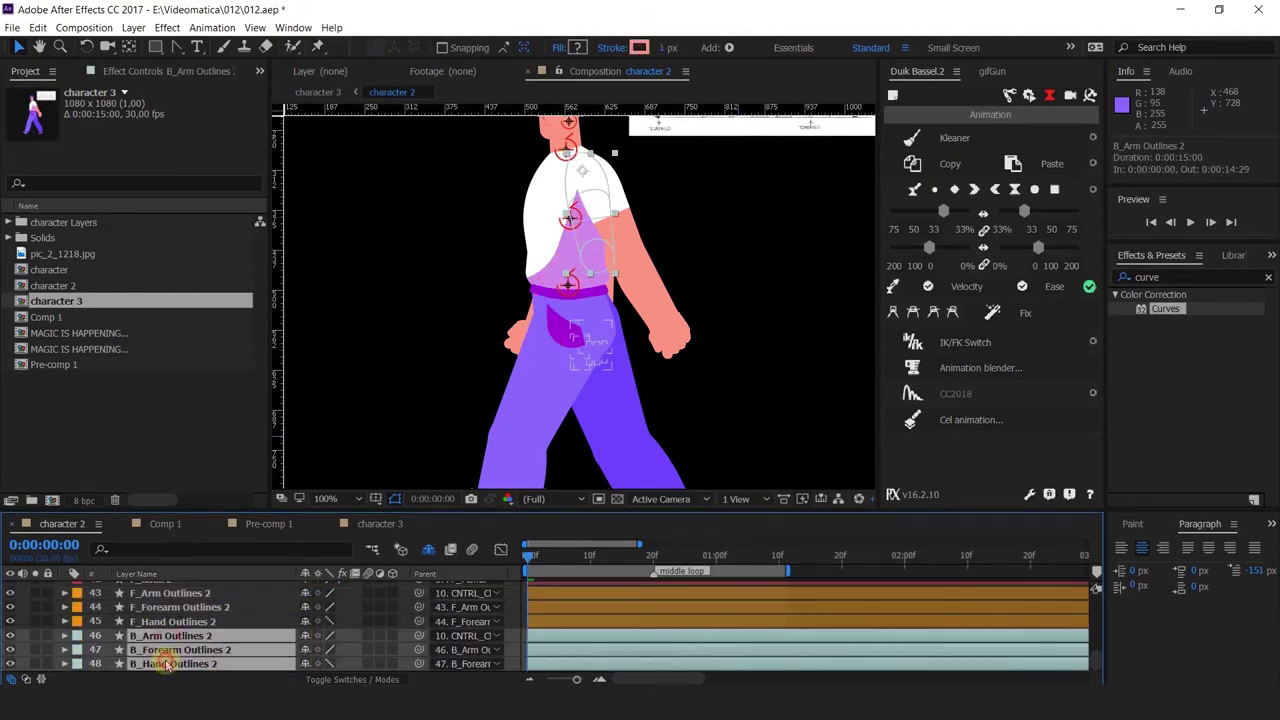
key(Delete)
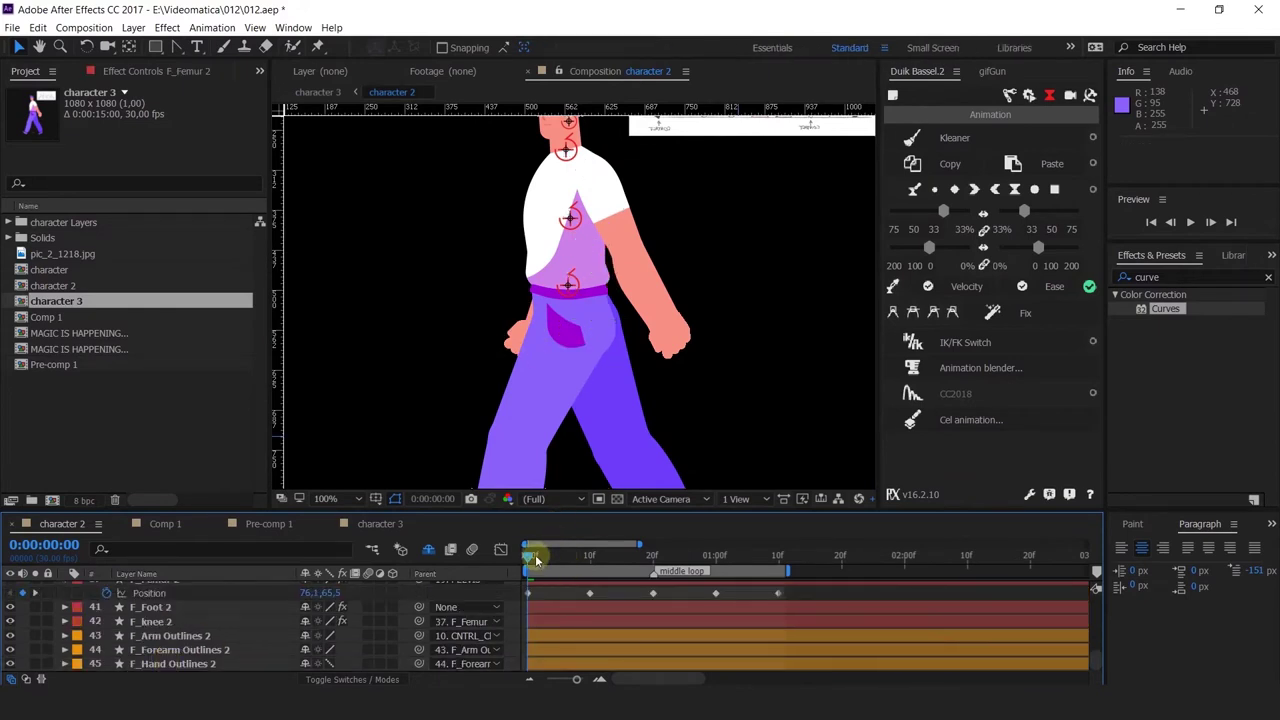
key(space)
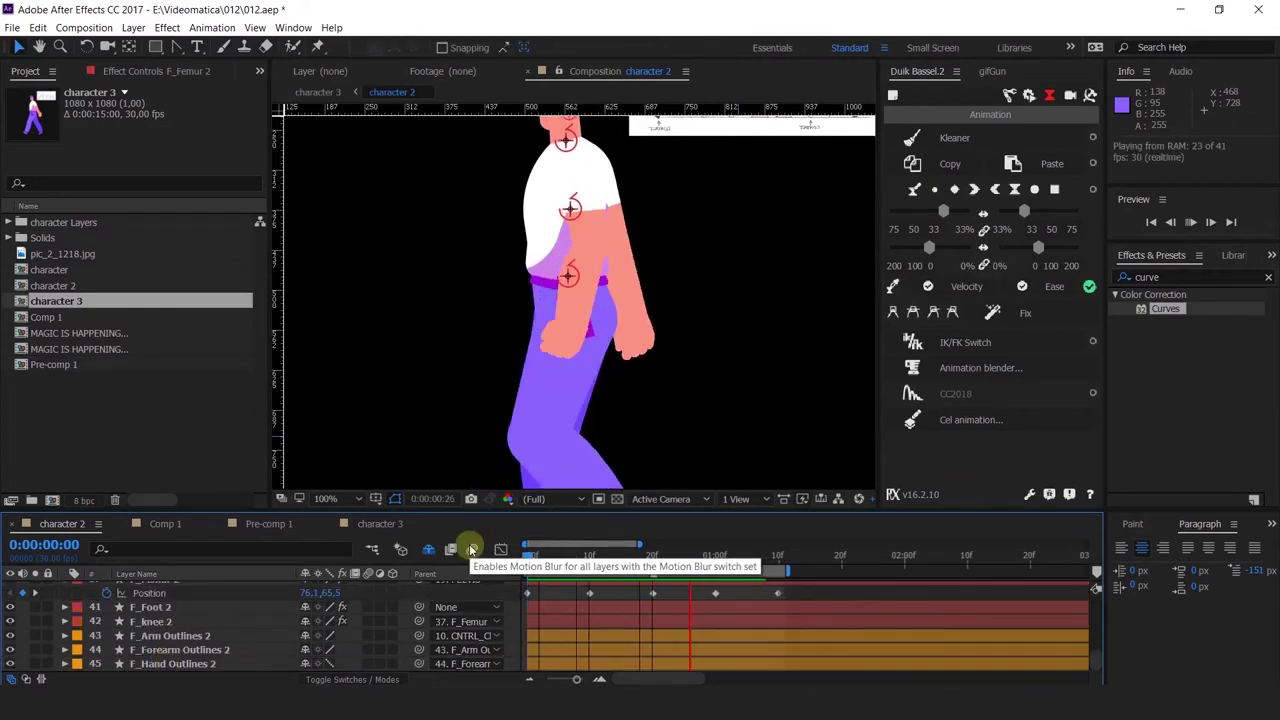
key(space)
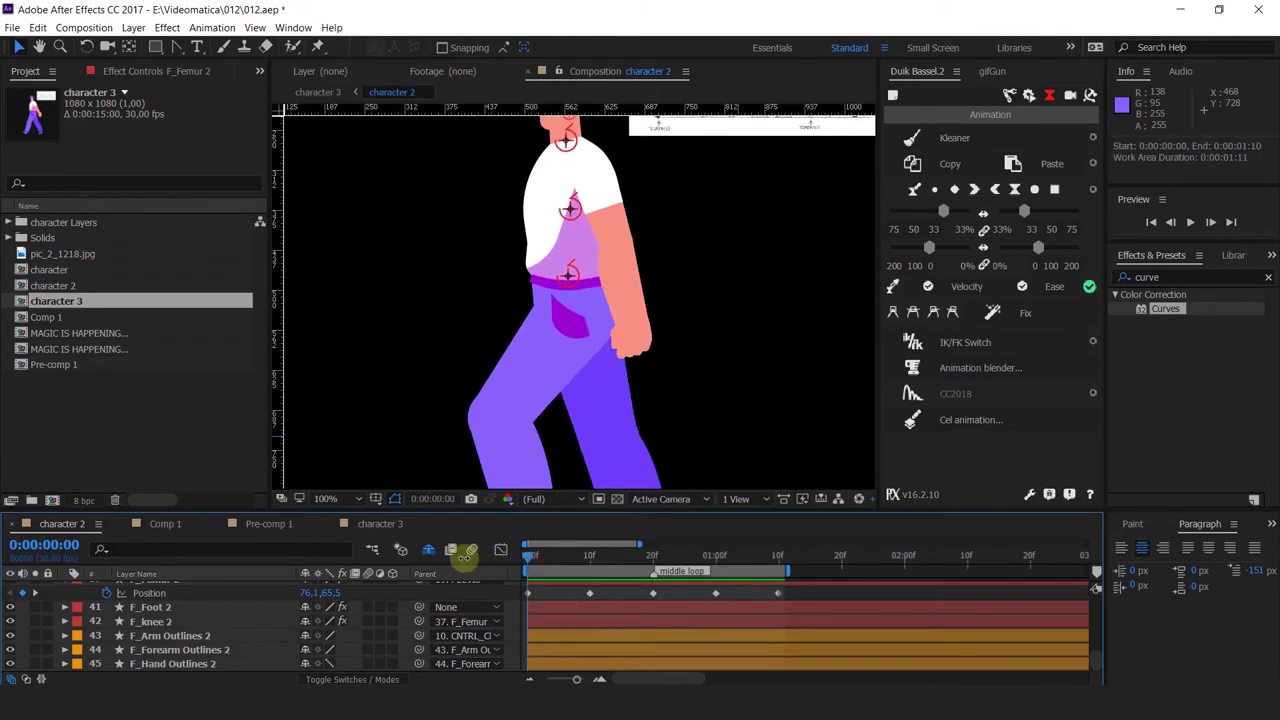
Offset all F_Arm Outlines 2 Position keyframes together so X is -14.1 at frame 0 and 6.4 at frame 20.
click(155, 636)
shift+click(155, 664)
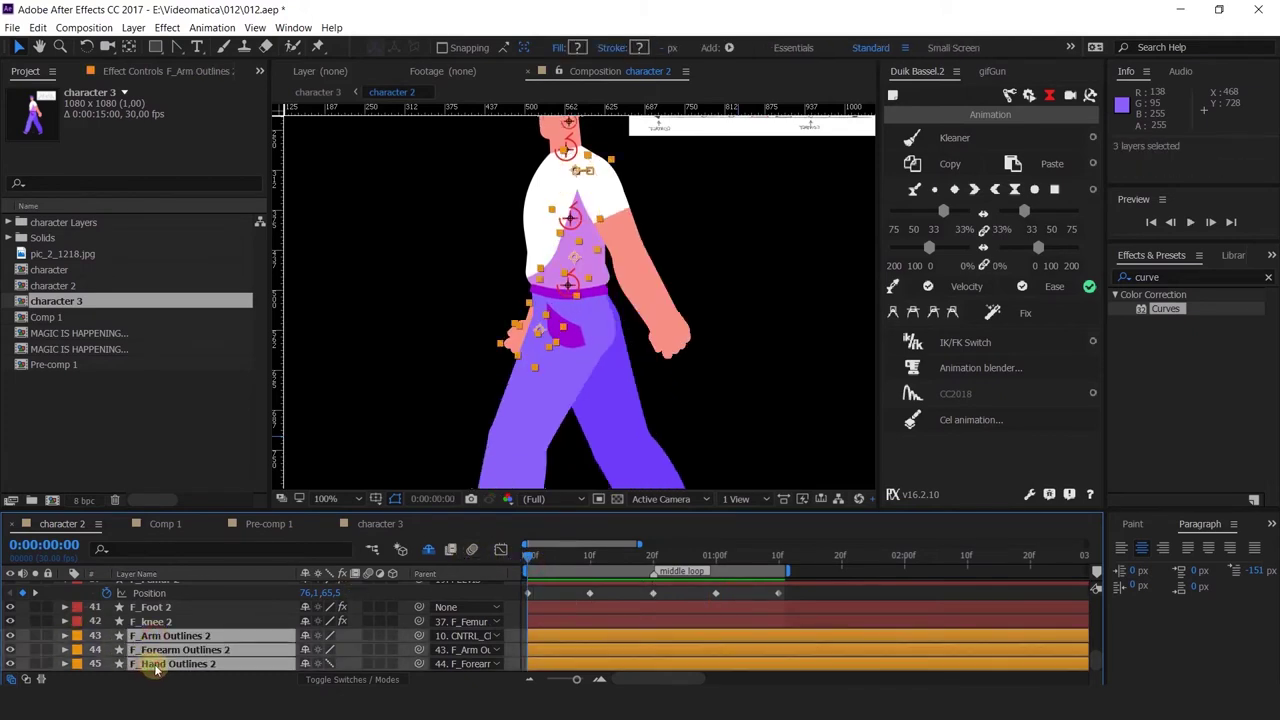
key(p)
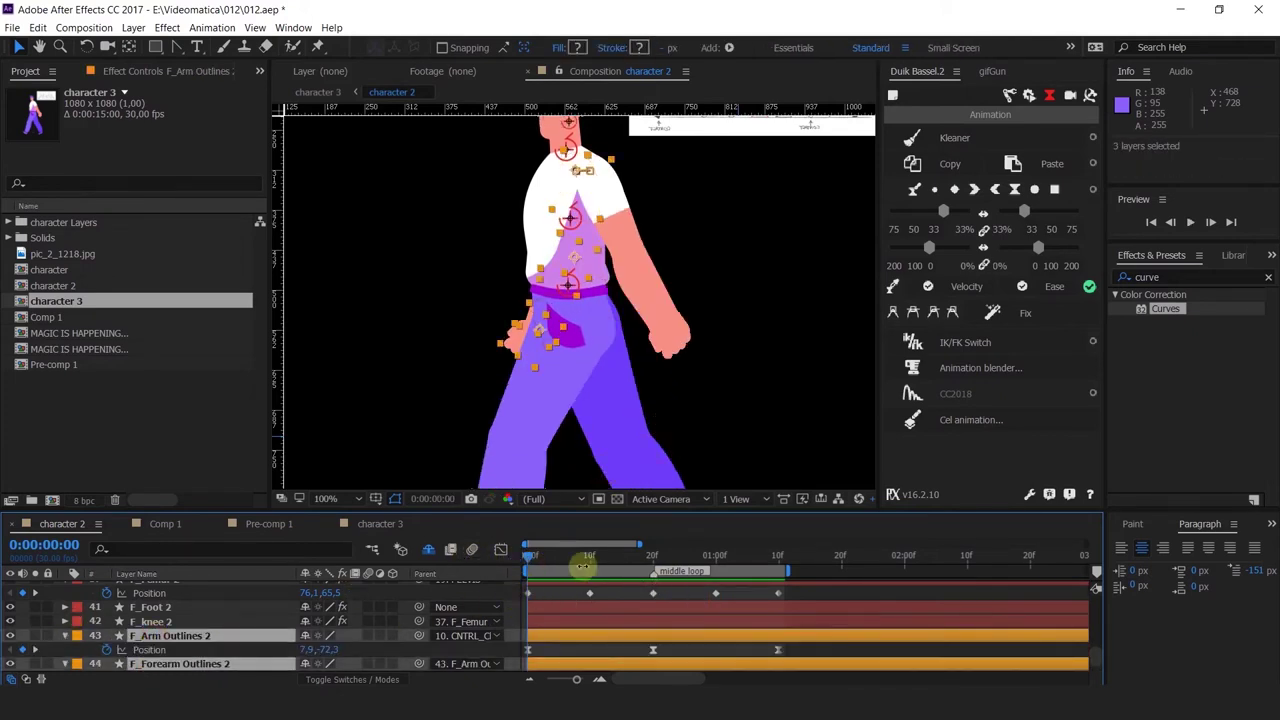
drag(585, 565, 517, 583)
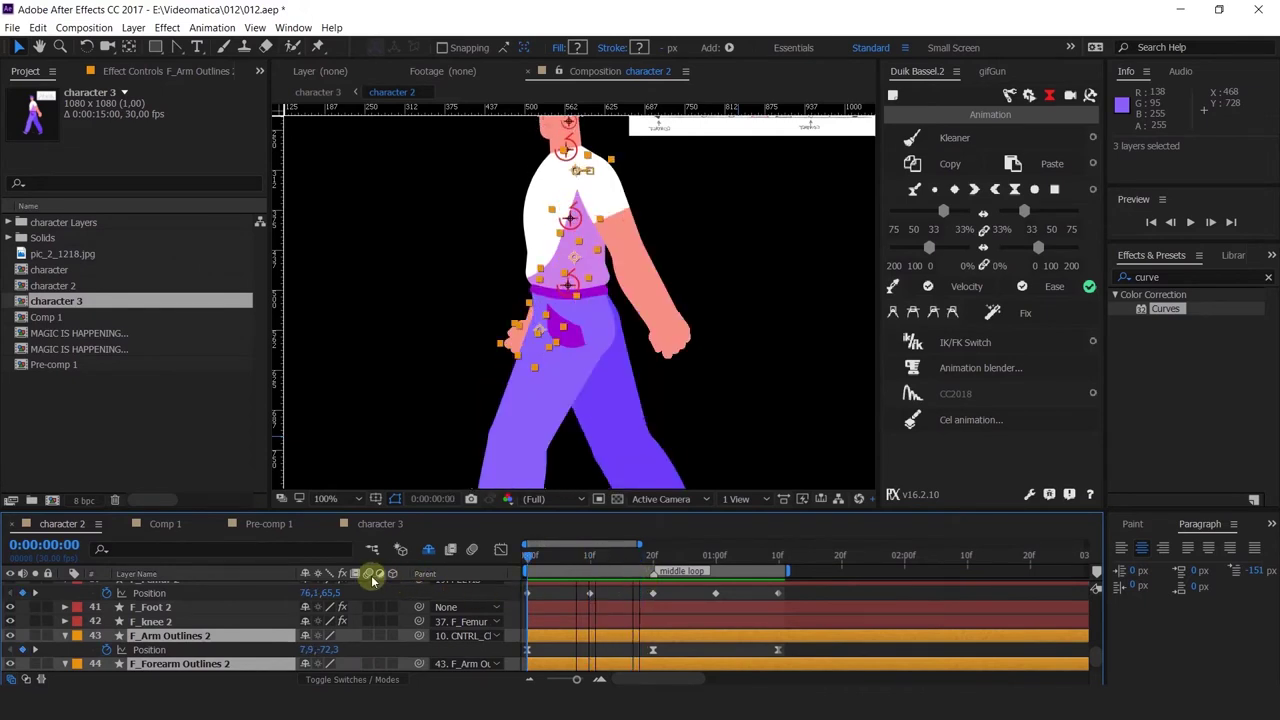
click(150, 650)
mouse_move(304, 652)
mouse_down()
mouse_move(278, 652)
mouse_move(288, 655)
mouse_up()
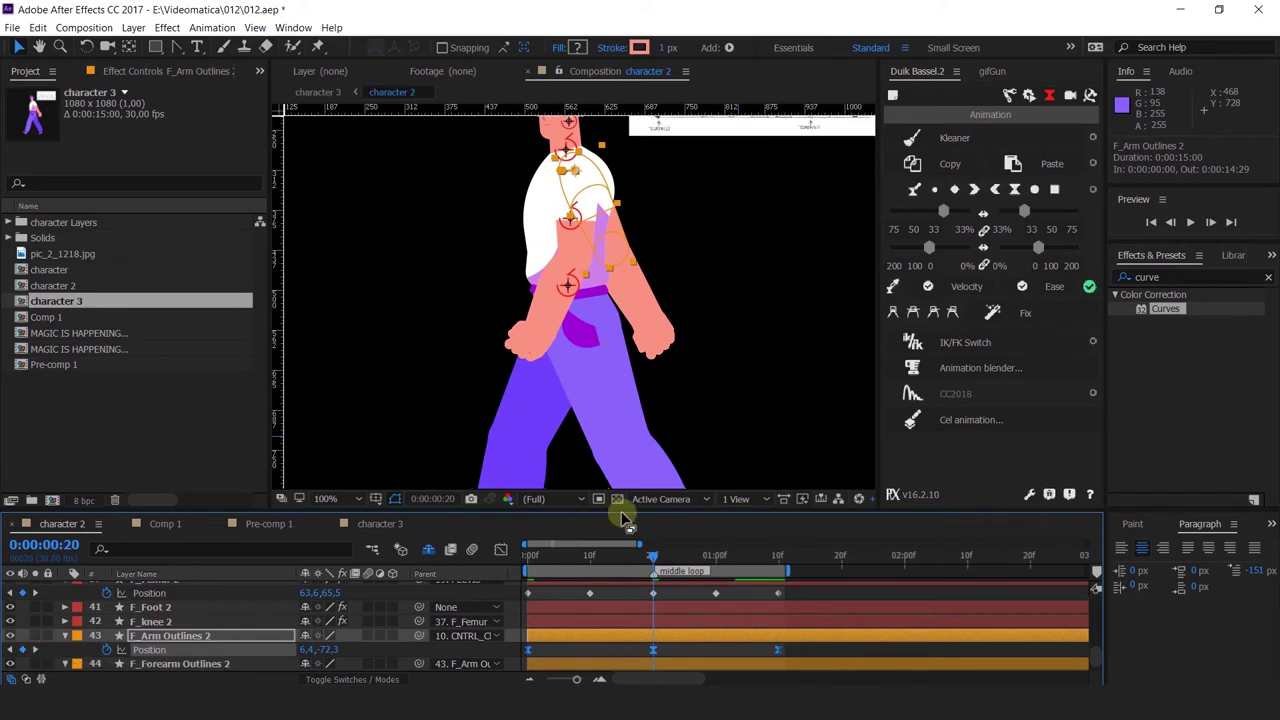
Preview the walk cycle with the repositioned back arm and check the whole character.
key(space)
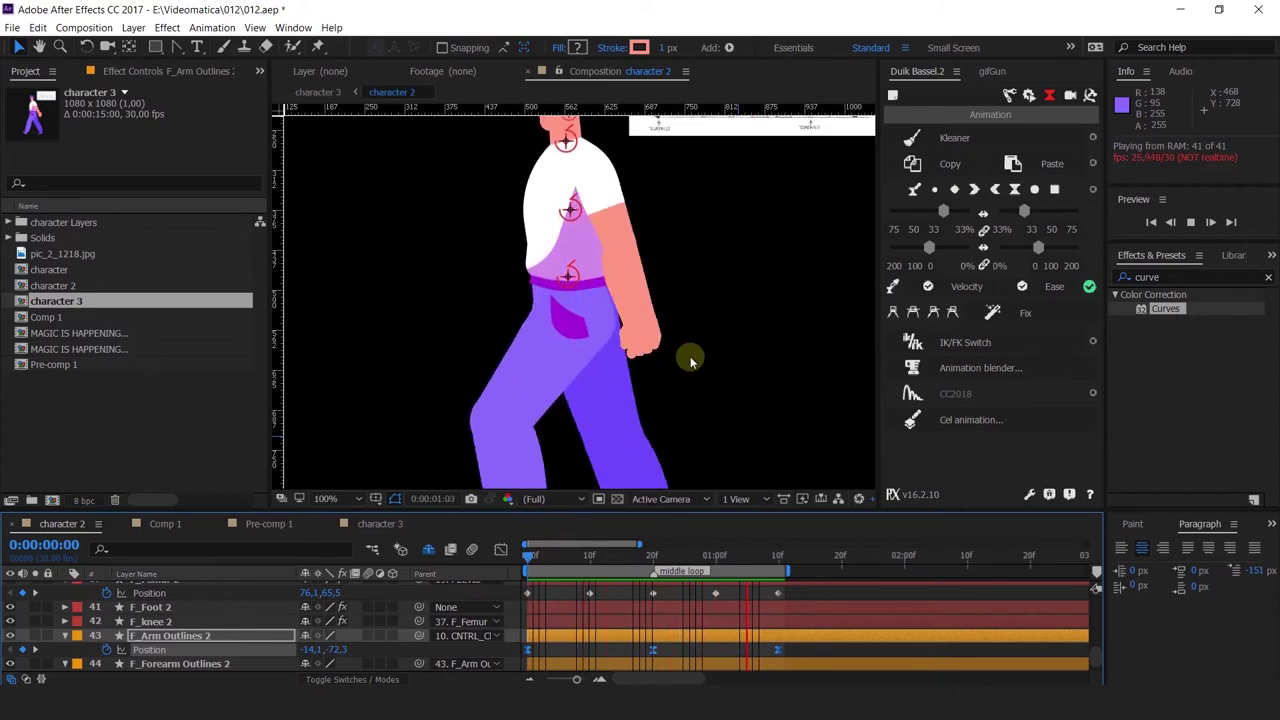
key(space)
scroll(689, 335, down, 2)
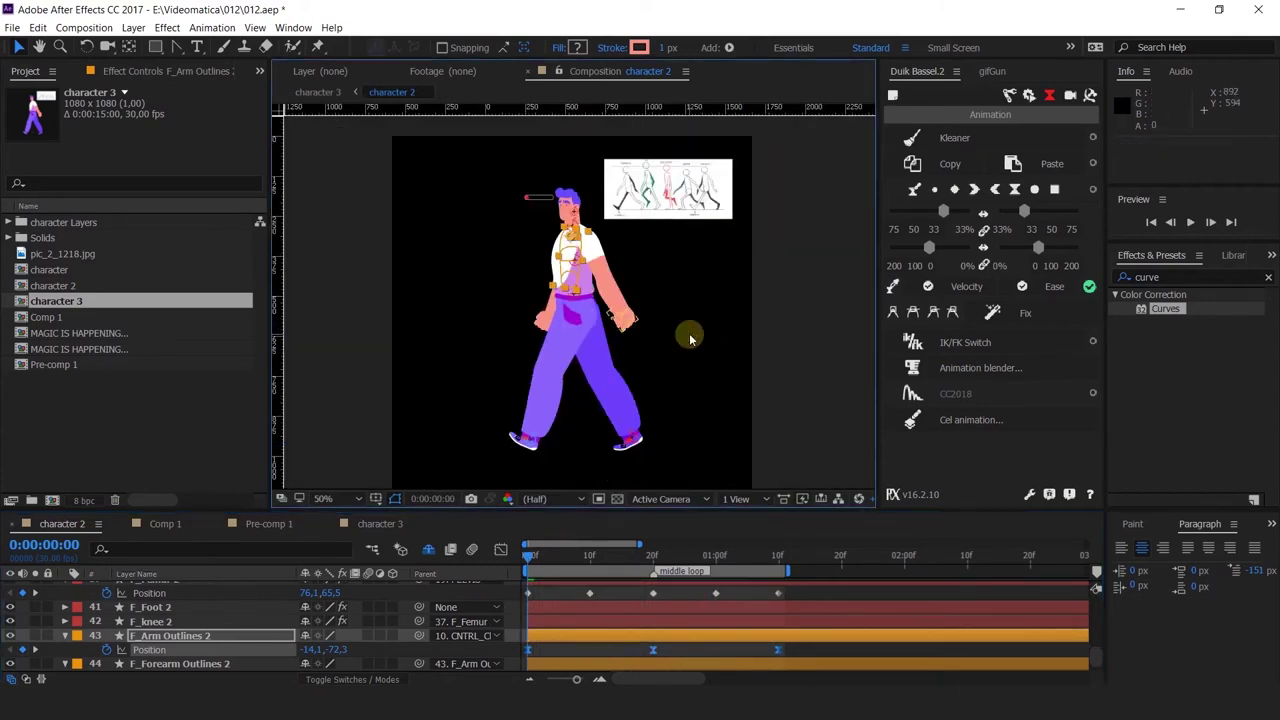
Preview the full walk cycle loop with the whole character visible and return to frame 0.
click(478, 564)
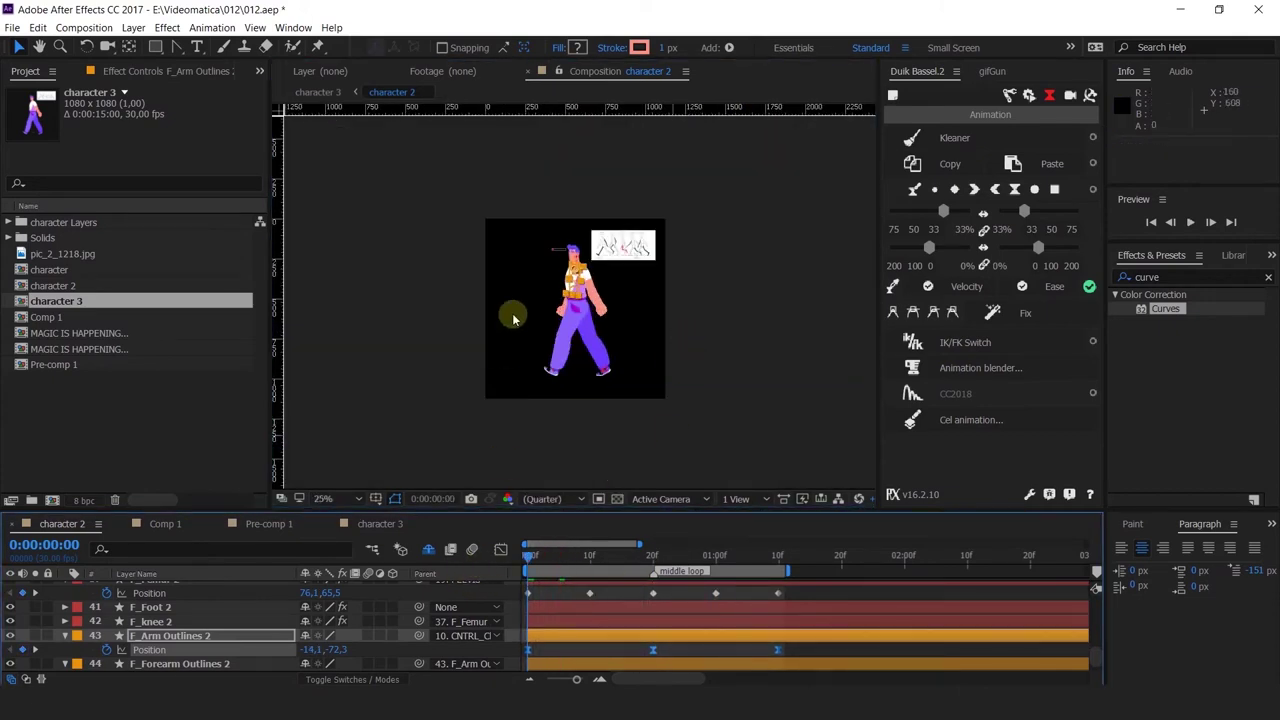
key(space)
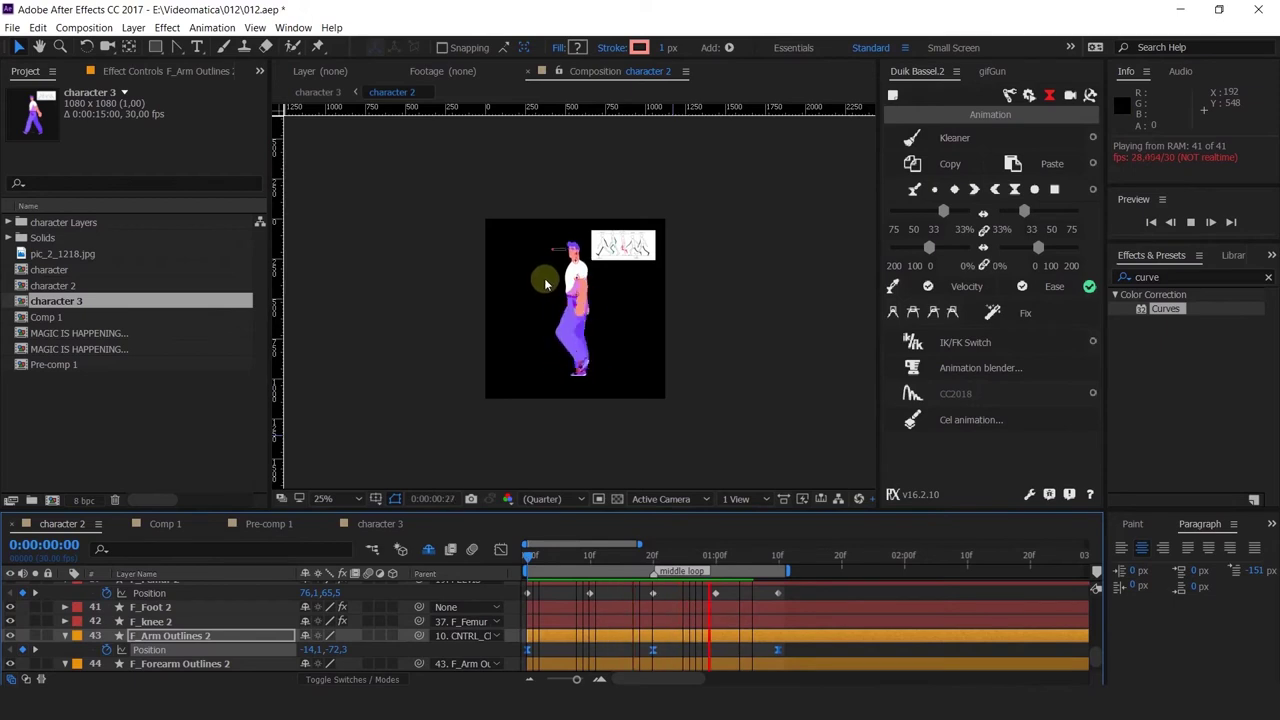
click(524, 556)
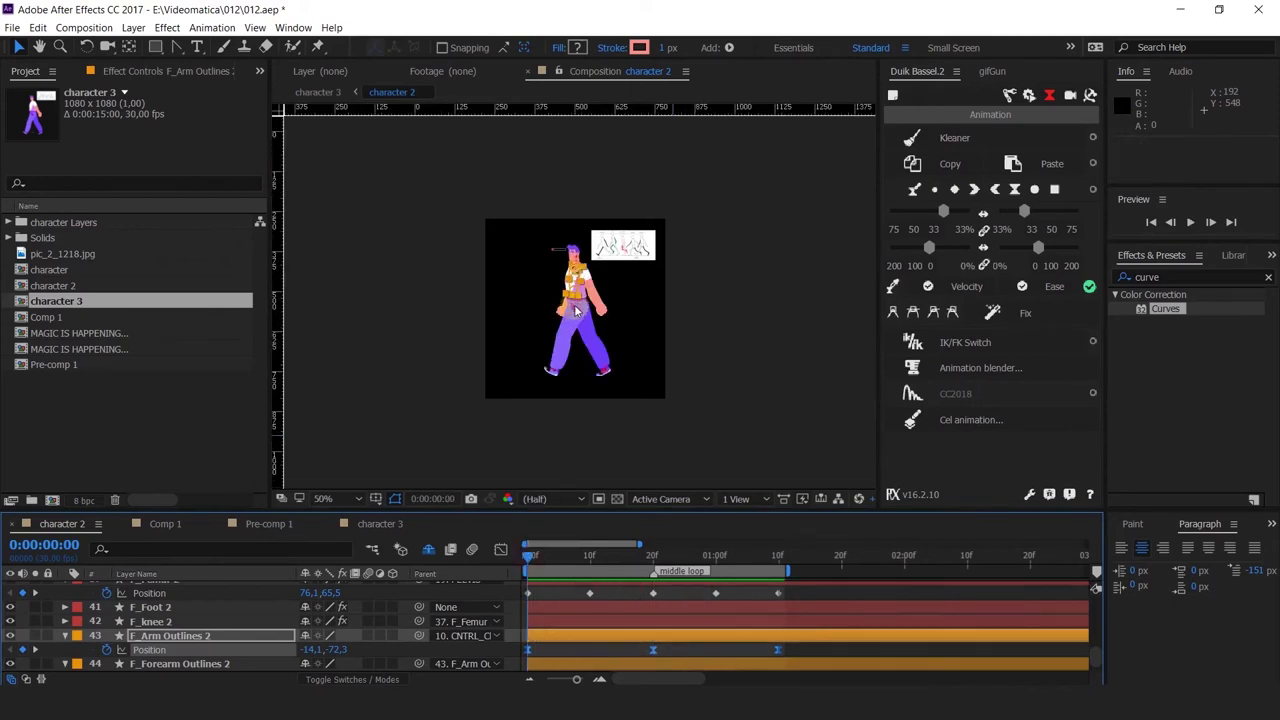
Examine the PELVIS Position keyframes and the hip movement between frame 0 and frame 15.
scroll(564, 307, up, 3)
drag(621, 328, 622, 284)
scroll(612, 289, down, 2)
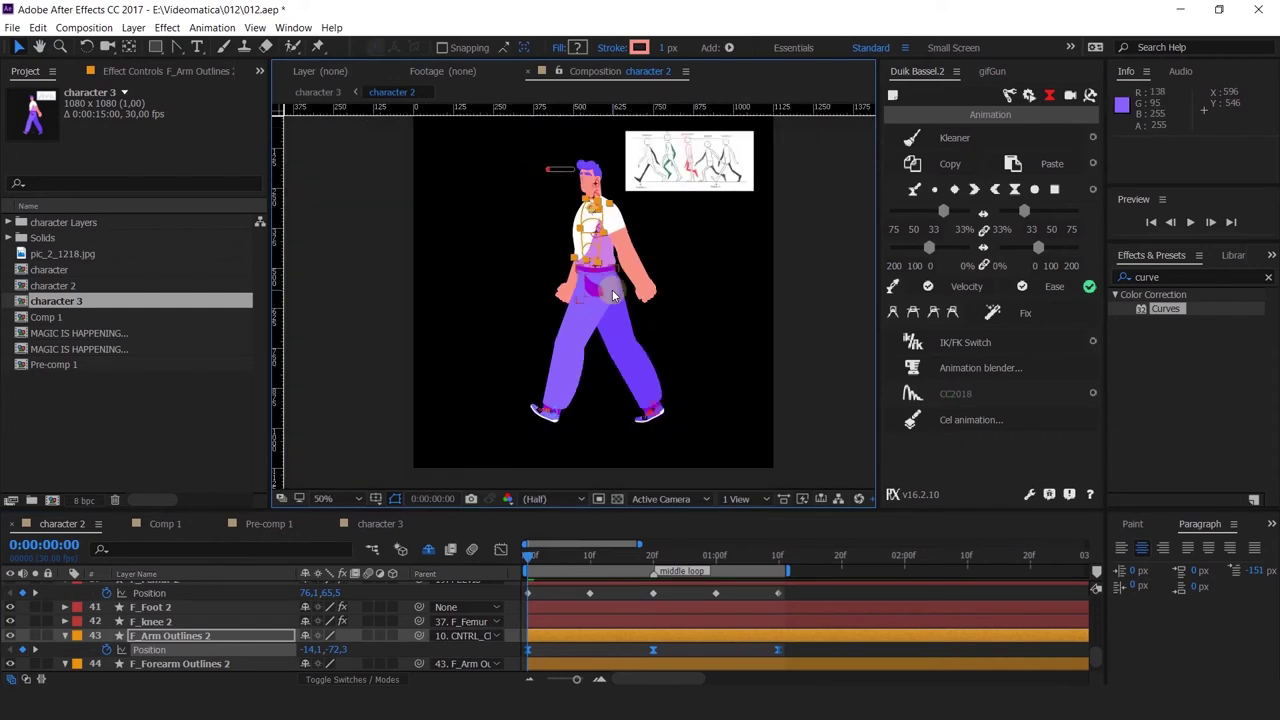
click(612, 291)
scroll(229, 643, up, 10)
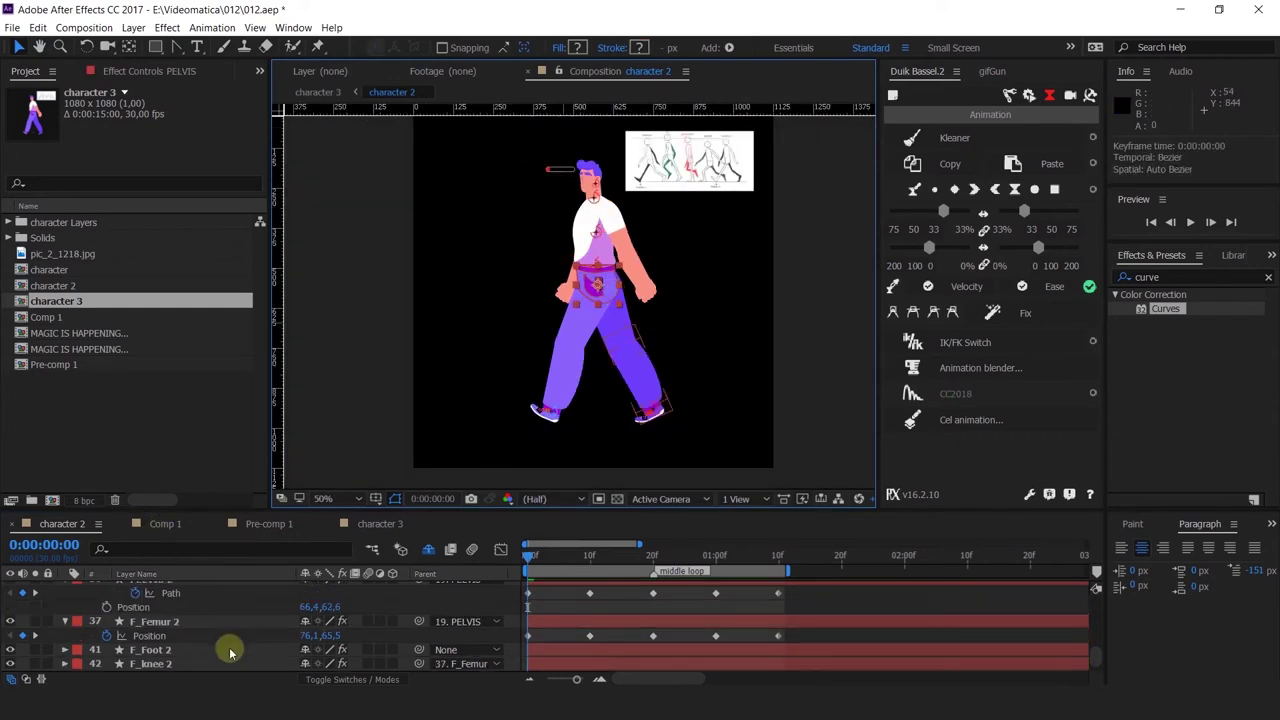
scroll(234, 651, down, 3)
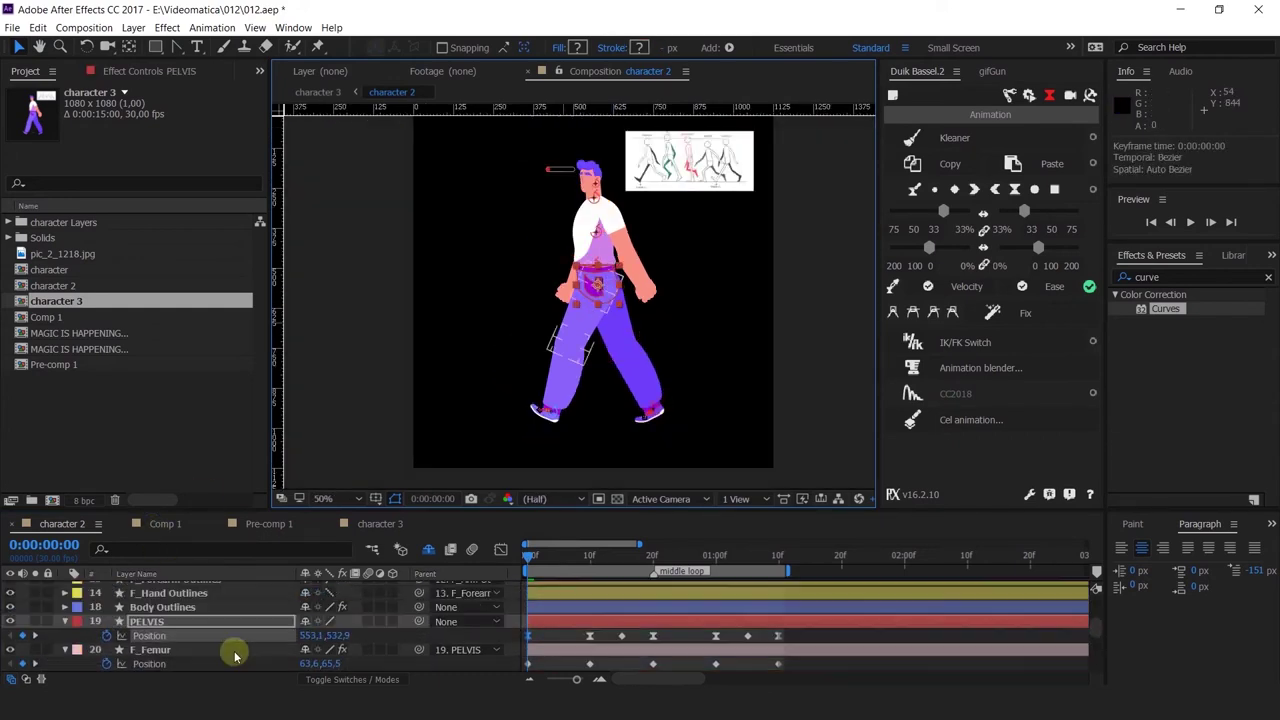
scroll(225, 660, up, 4)
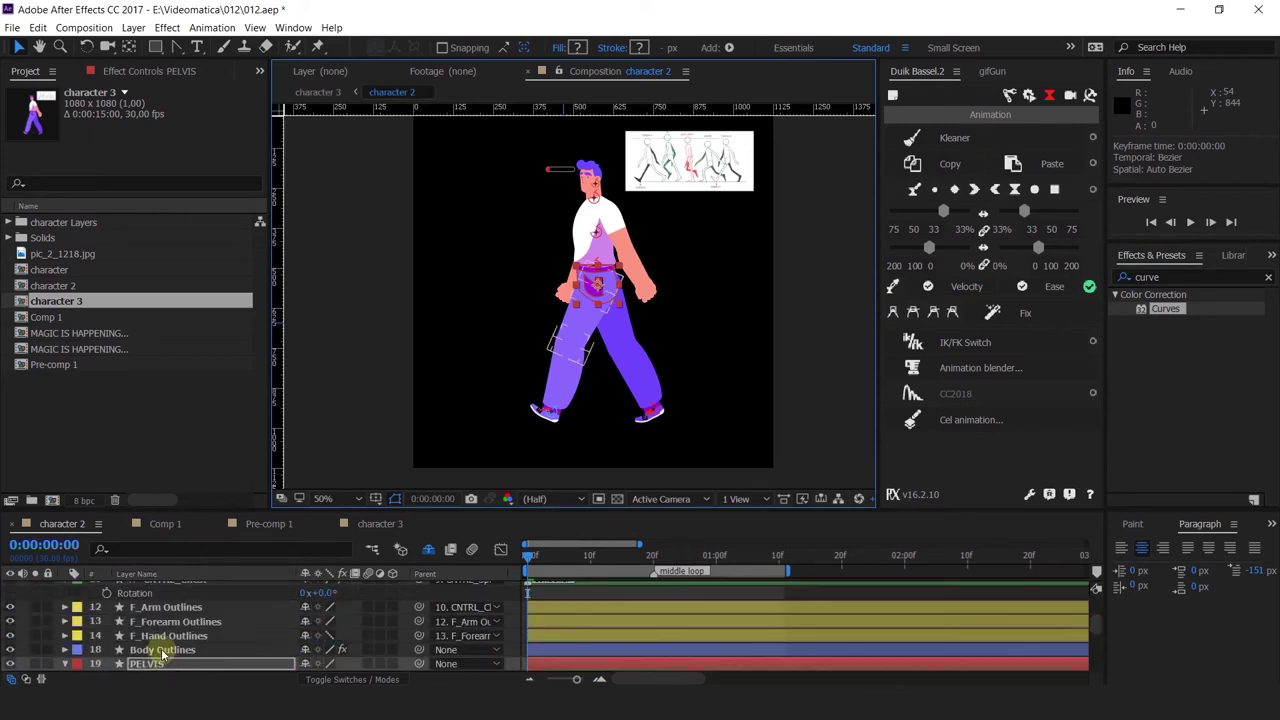
scroll(660, 270, up, 2)
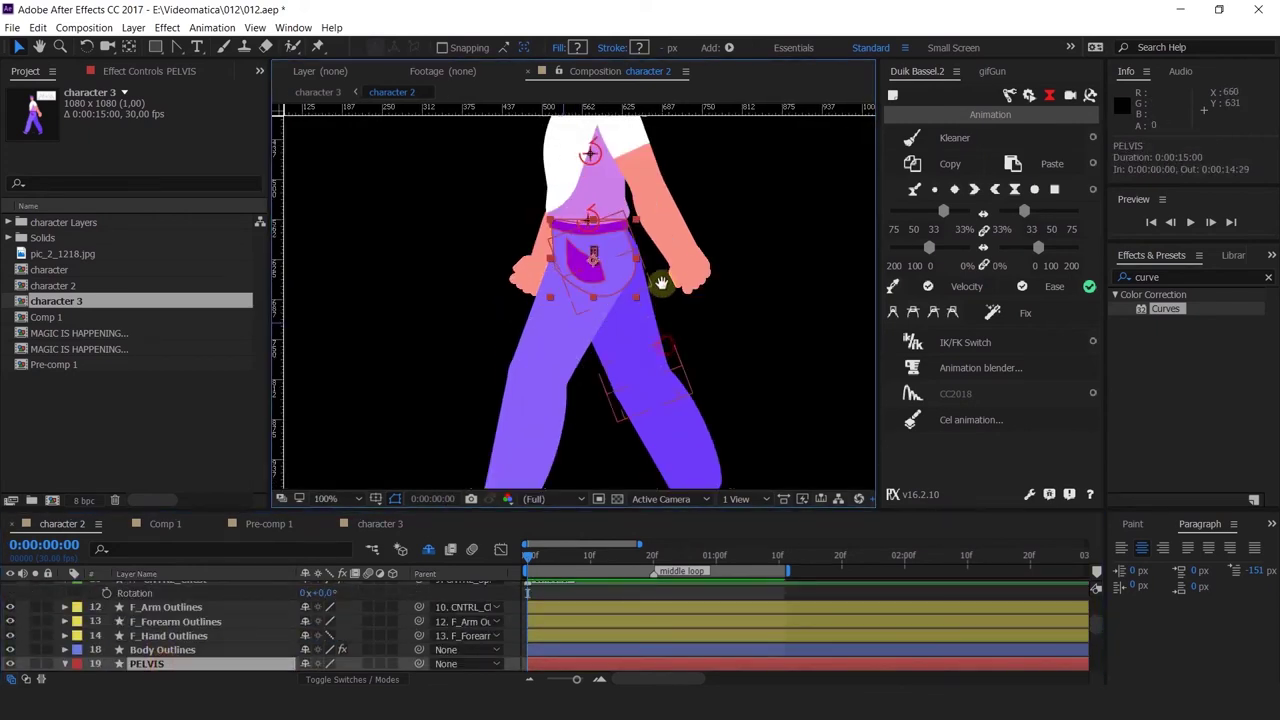
scroll(639, 604, down, 2)
drag(599, 586, 514, 606)
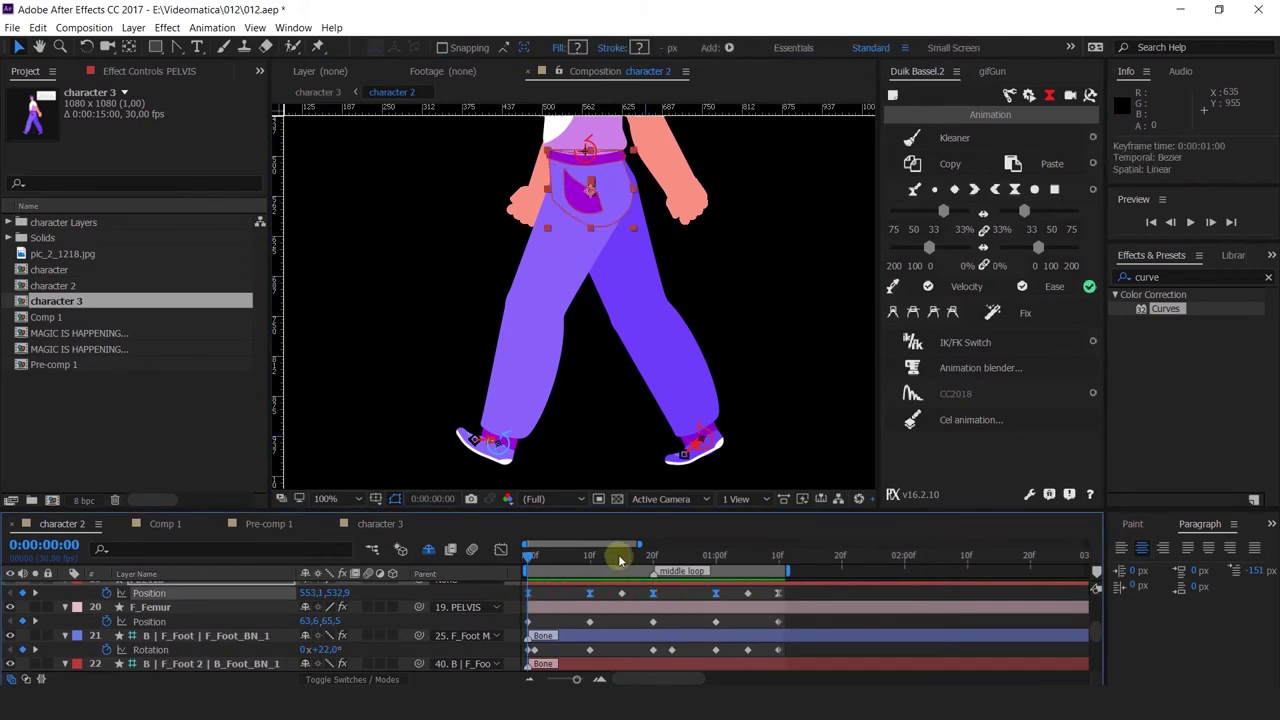
click(620, 557)
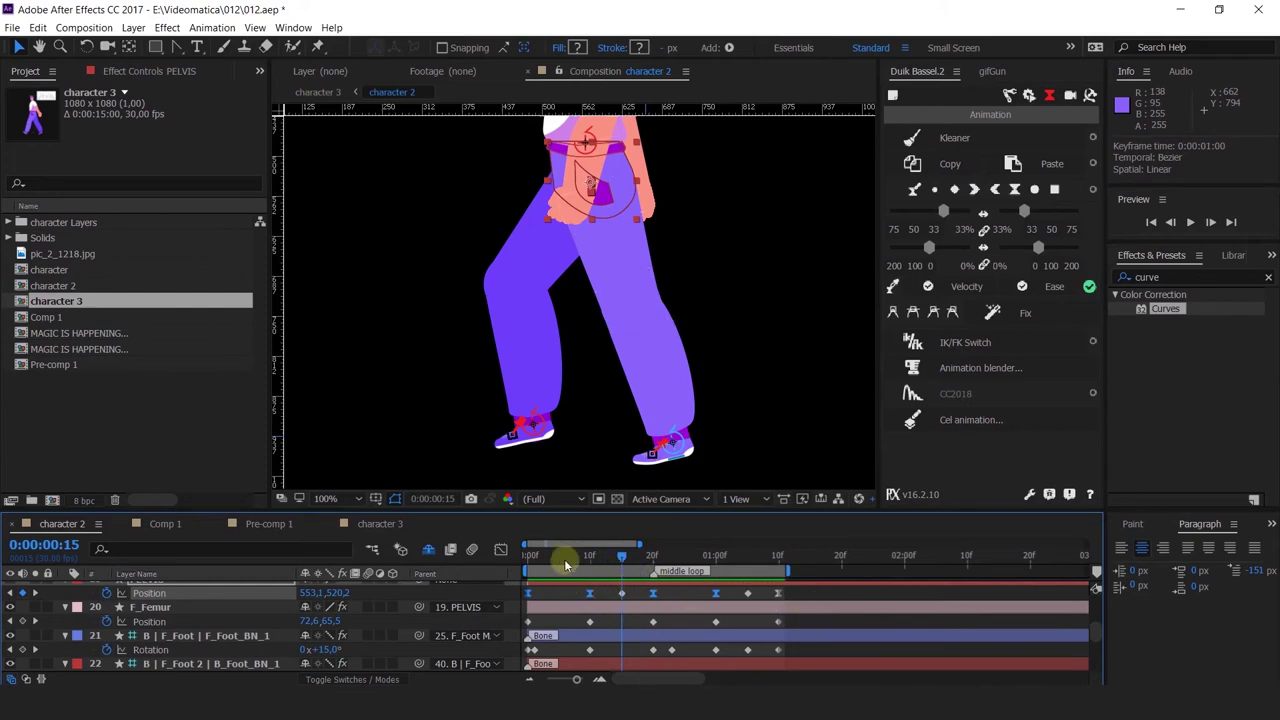
drag(564, 559, 402, 560)
Examine the C_FOOT BACK controller's motion path and keyframes, checking the foot poses at frames 0, 10 and 20.
click(505, 449)
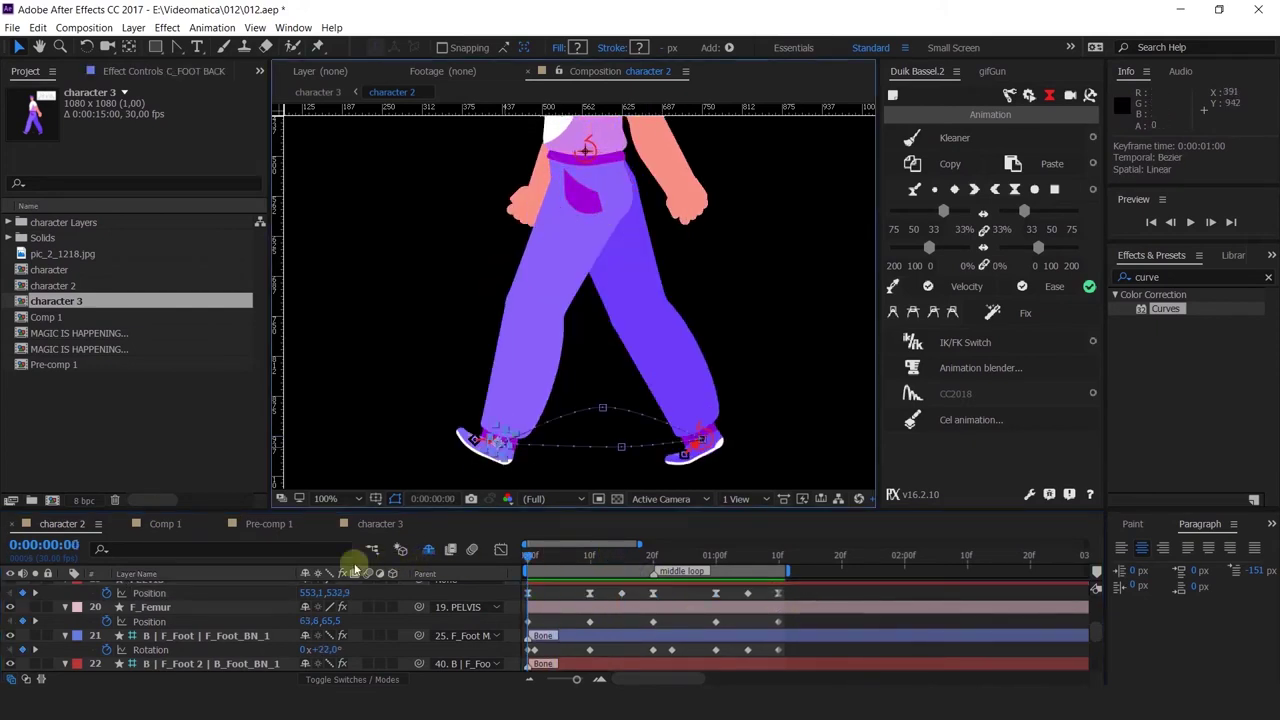
scroll(221, 598, up, 10)
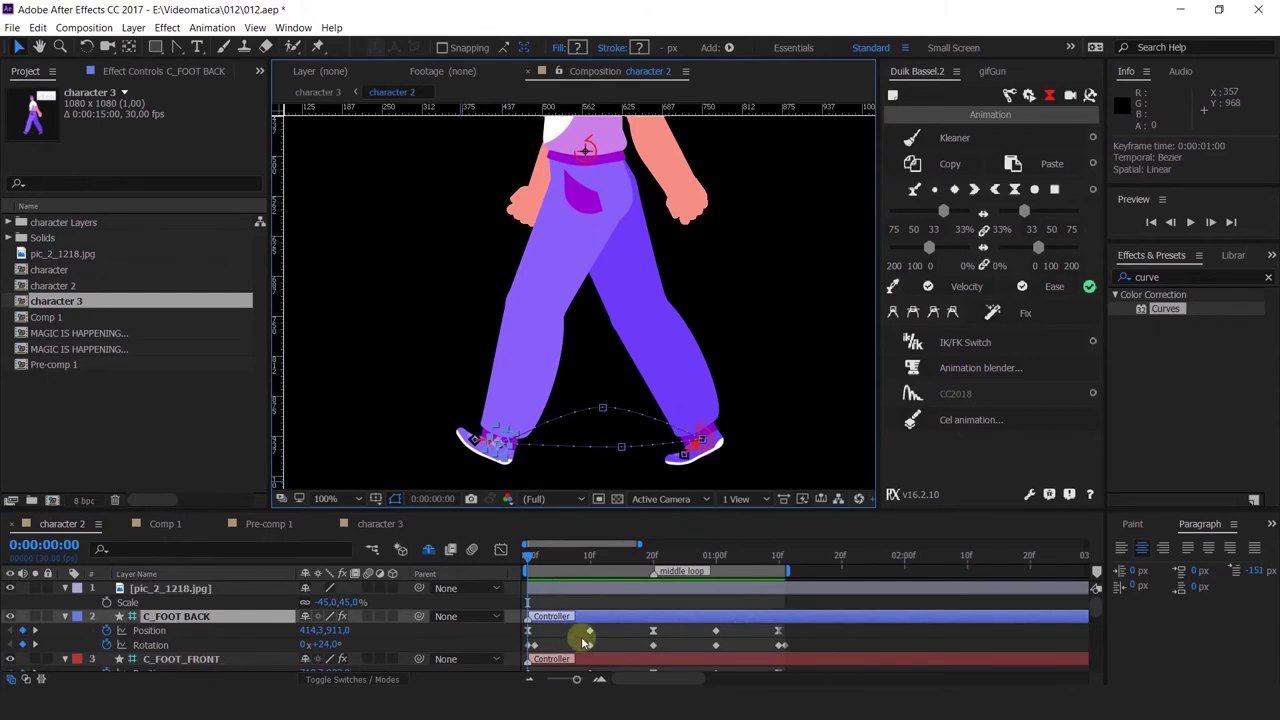
click(561, 447)
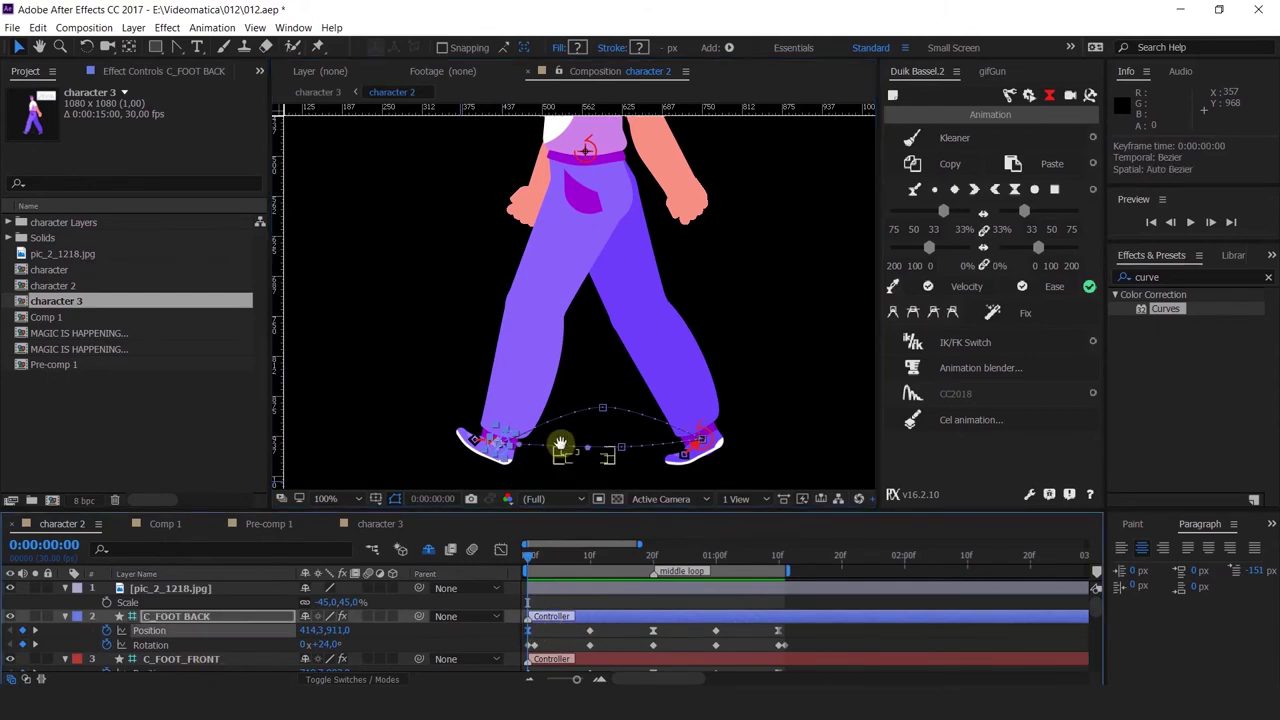
drag(560, 446, 544, 417)
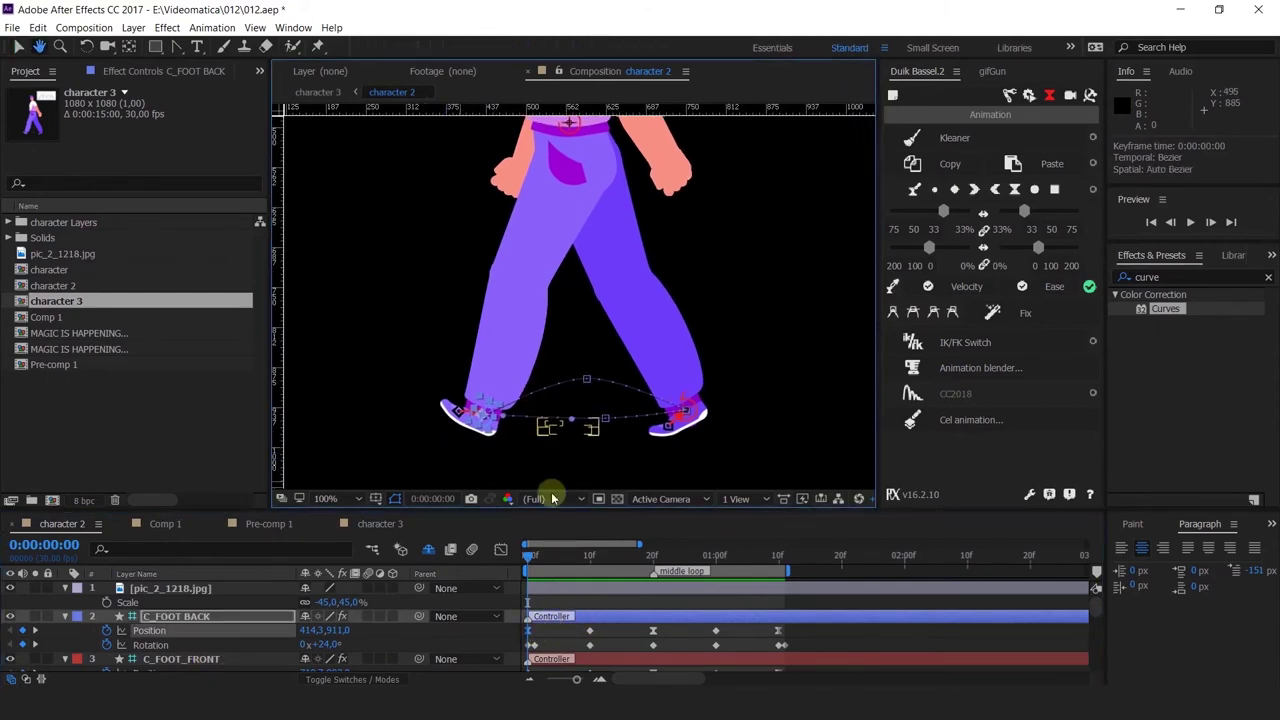
click(586, 560)
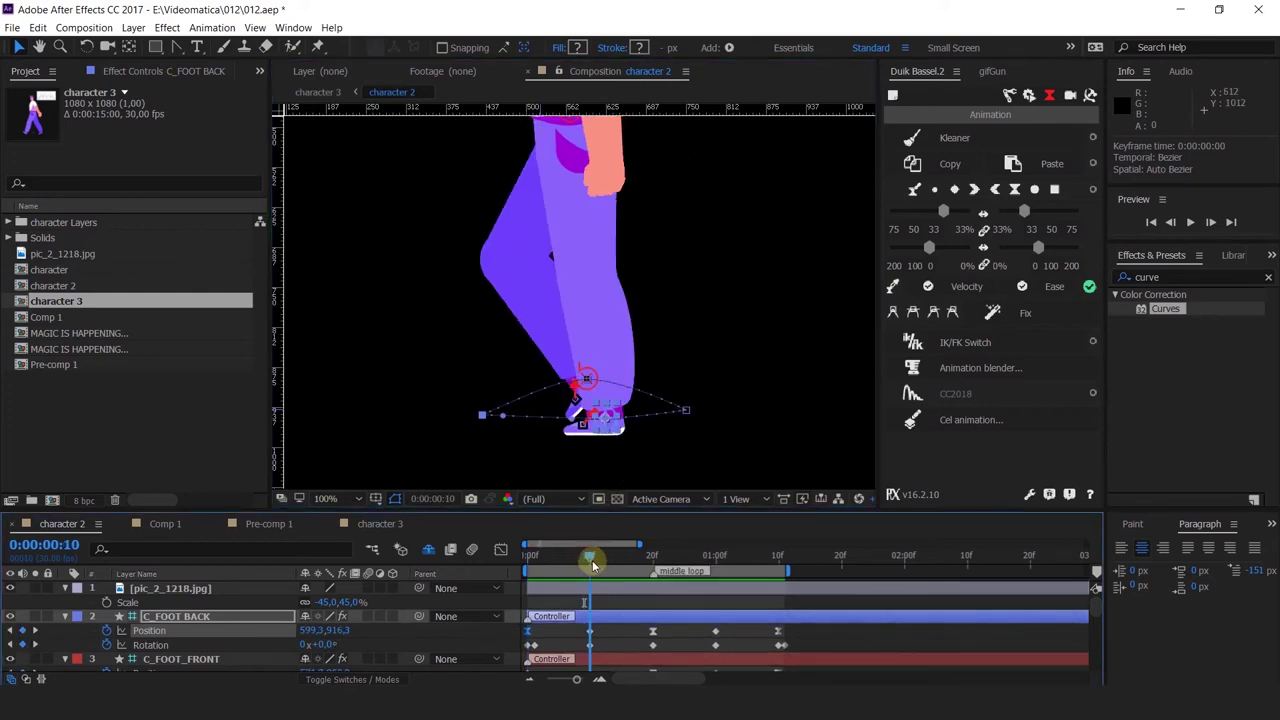
drag(592, 565, 376, 576)
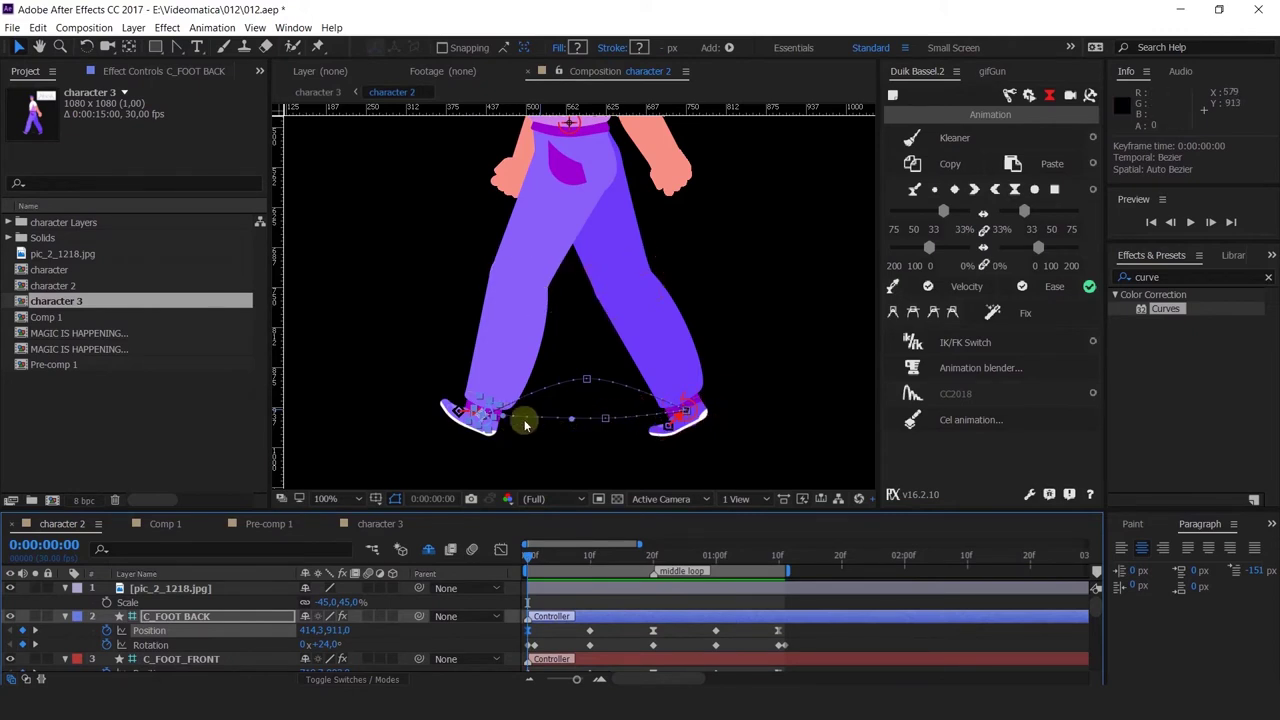
click(594, 561)
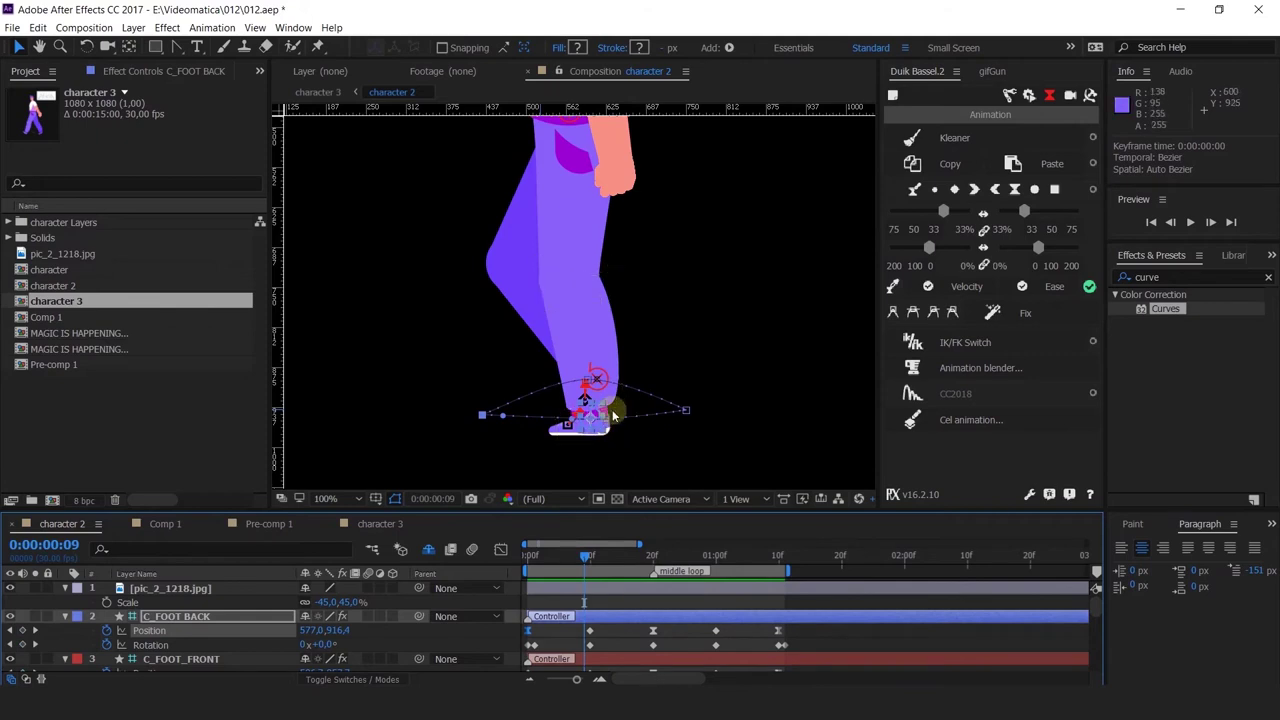
click(652, 561)
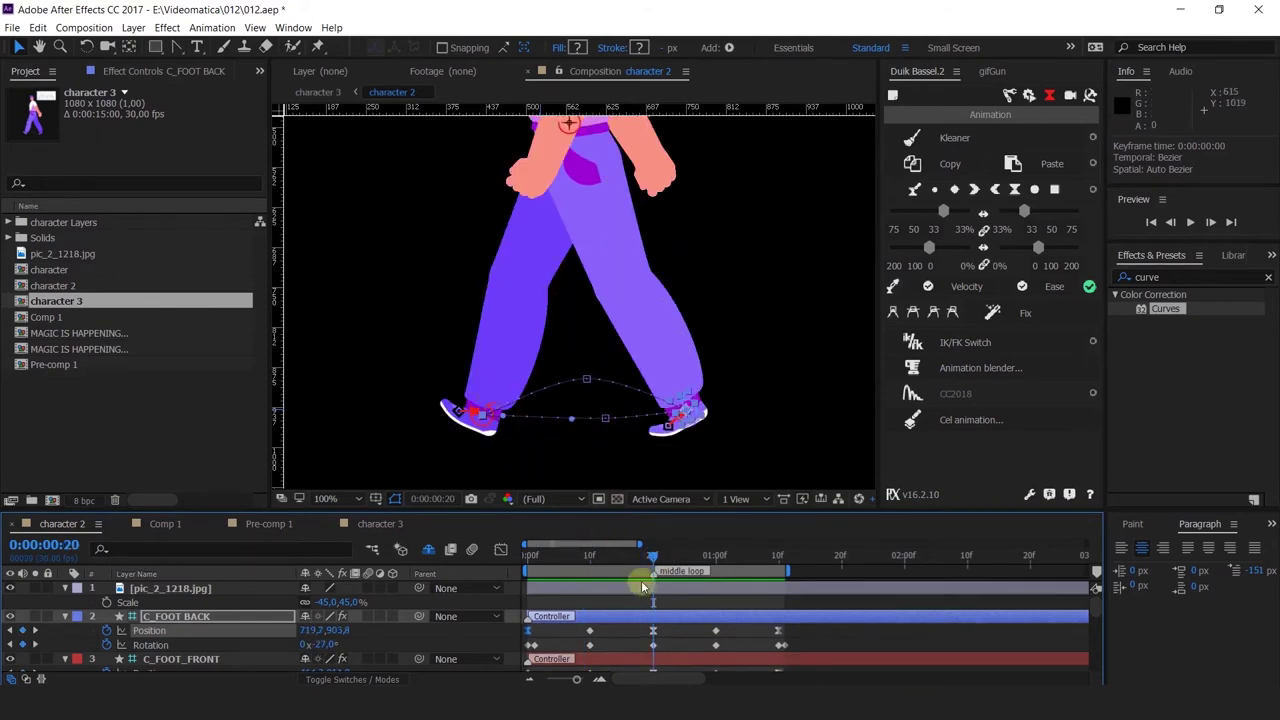
click(590, 560)
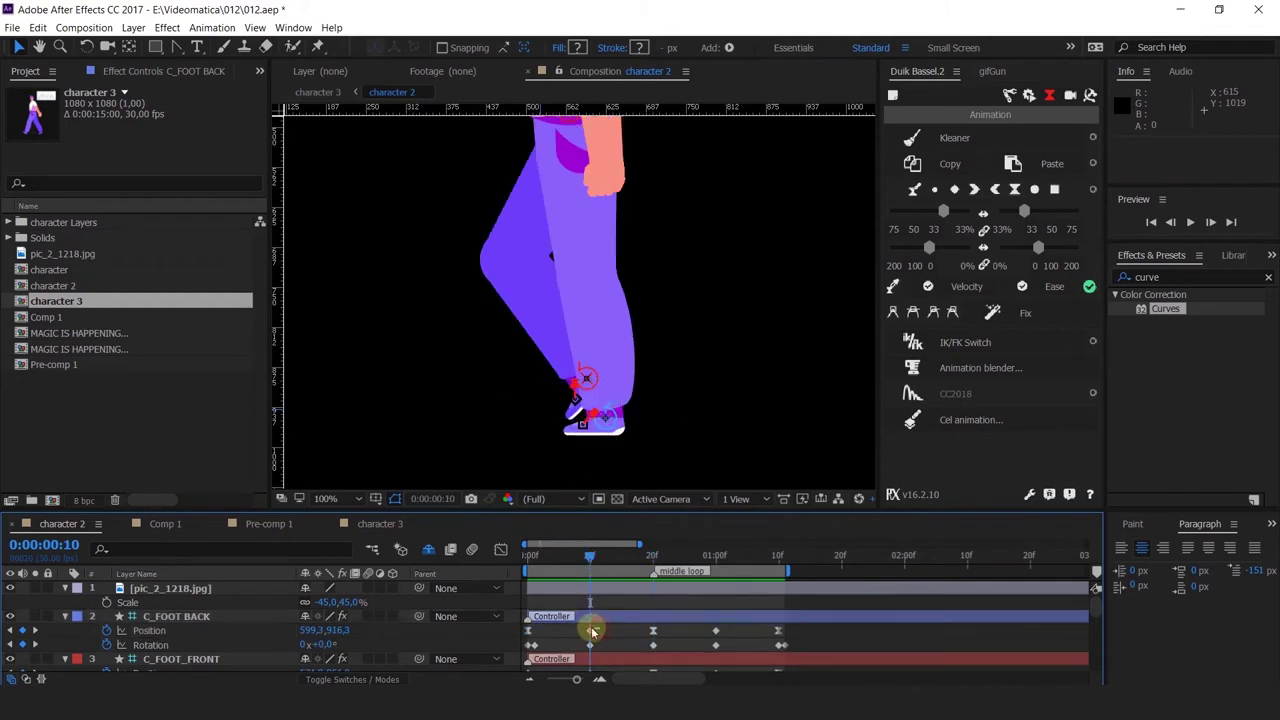
Try Easy Ease on the C_FOOT BACK Position keyframe at frame 10 and preview the step.
click(590, 632)
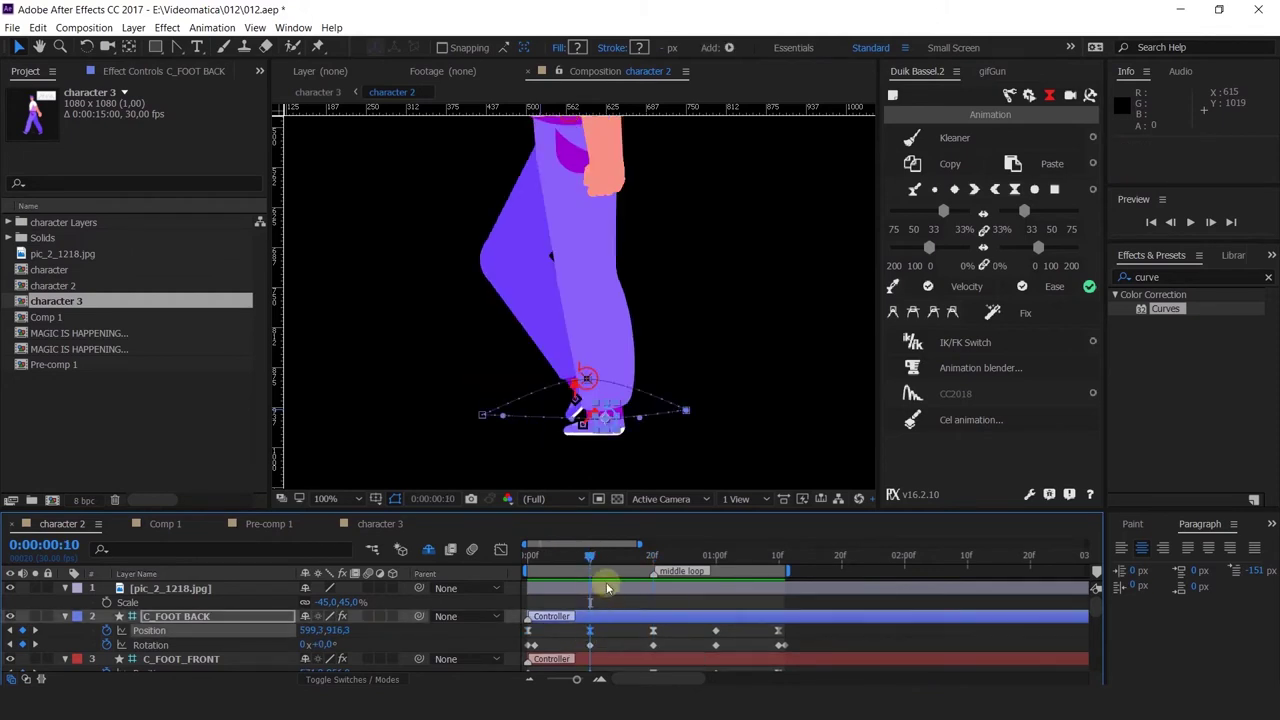
drag(590, 556, 432, 553)
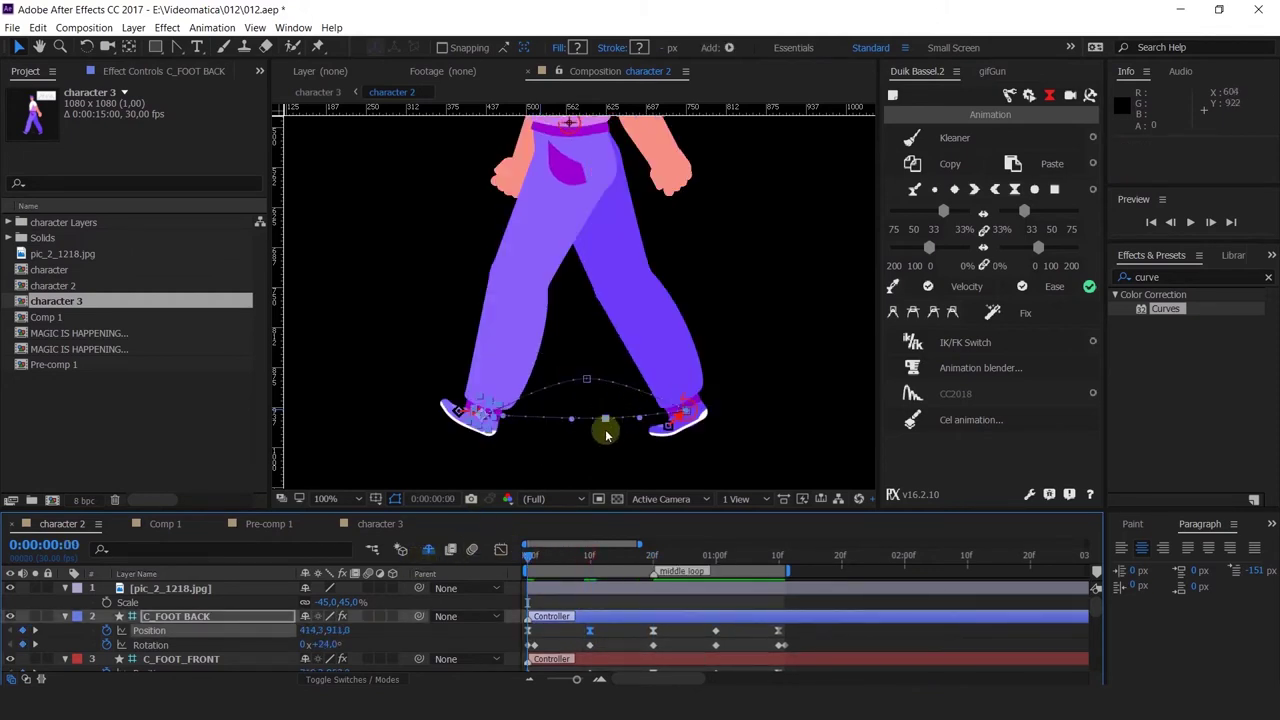
key(space)
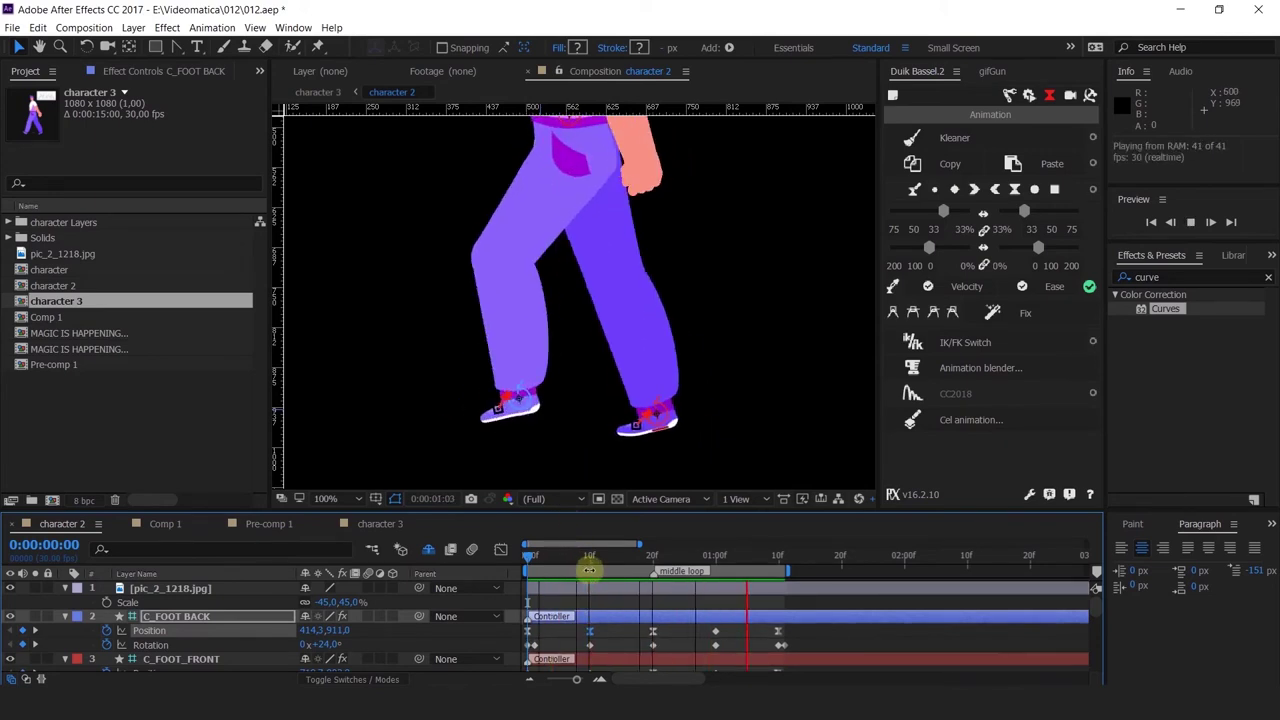
click(589, 570)
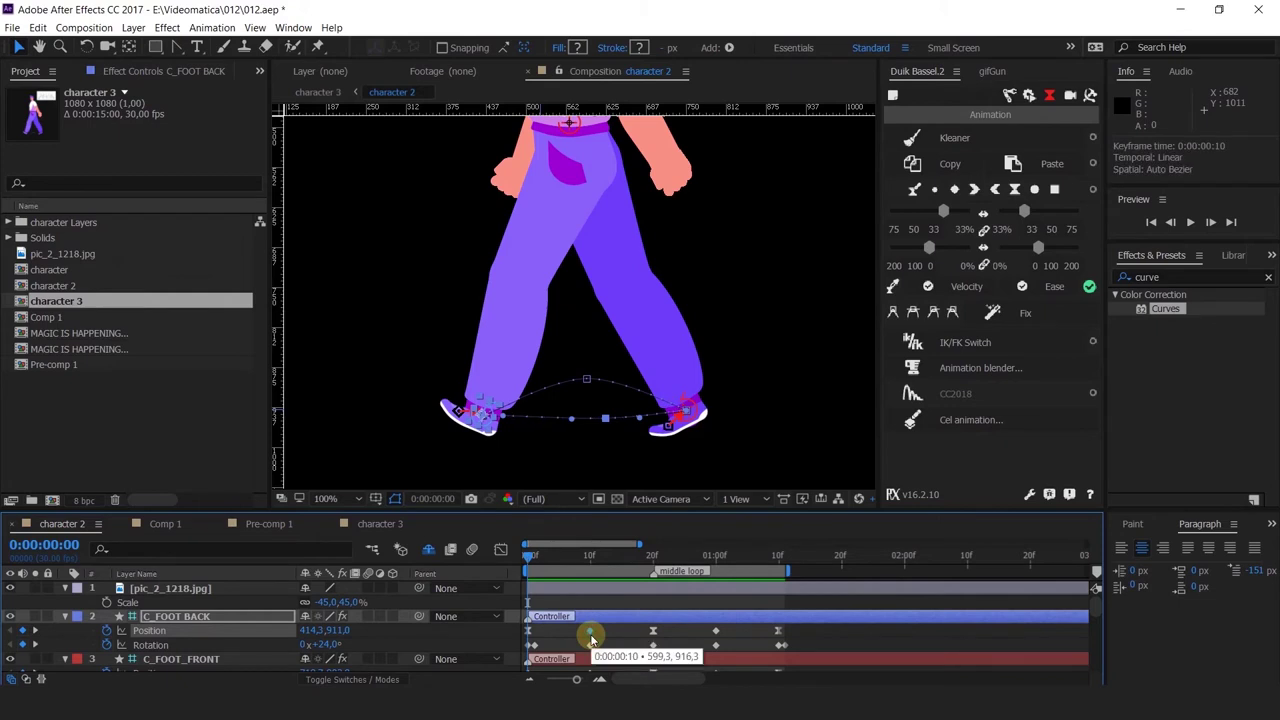
Try Easy Ease on the C_FOOT BACK Position keyframe at 0:00:01:00, comparing the foot lift with and without it.
click(716, 556)
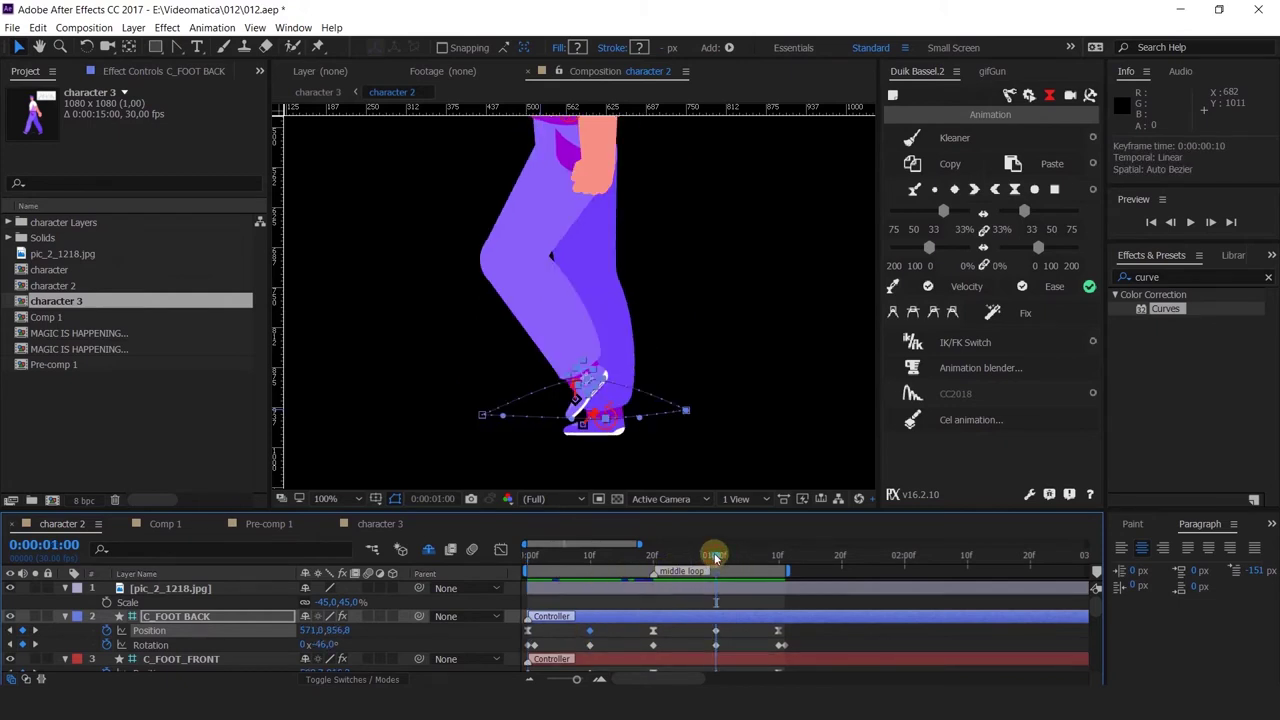
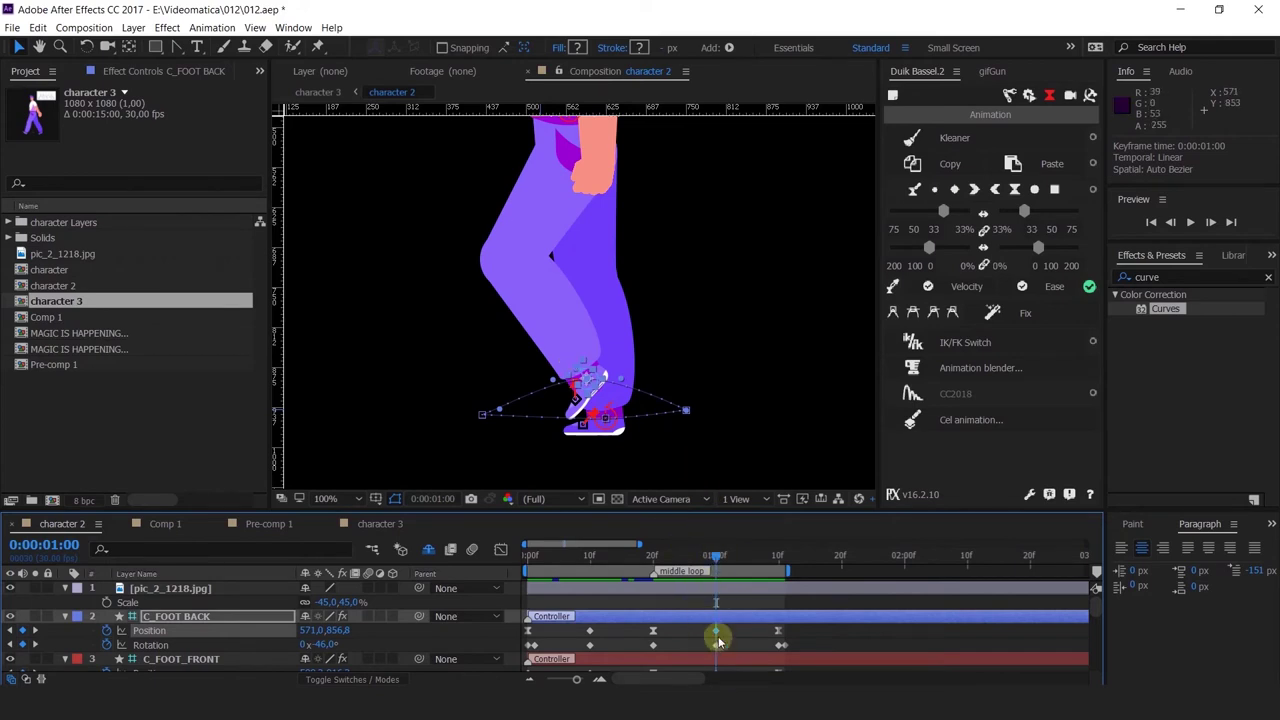
key(F9)
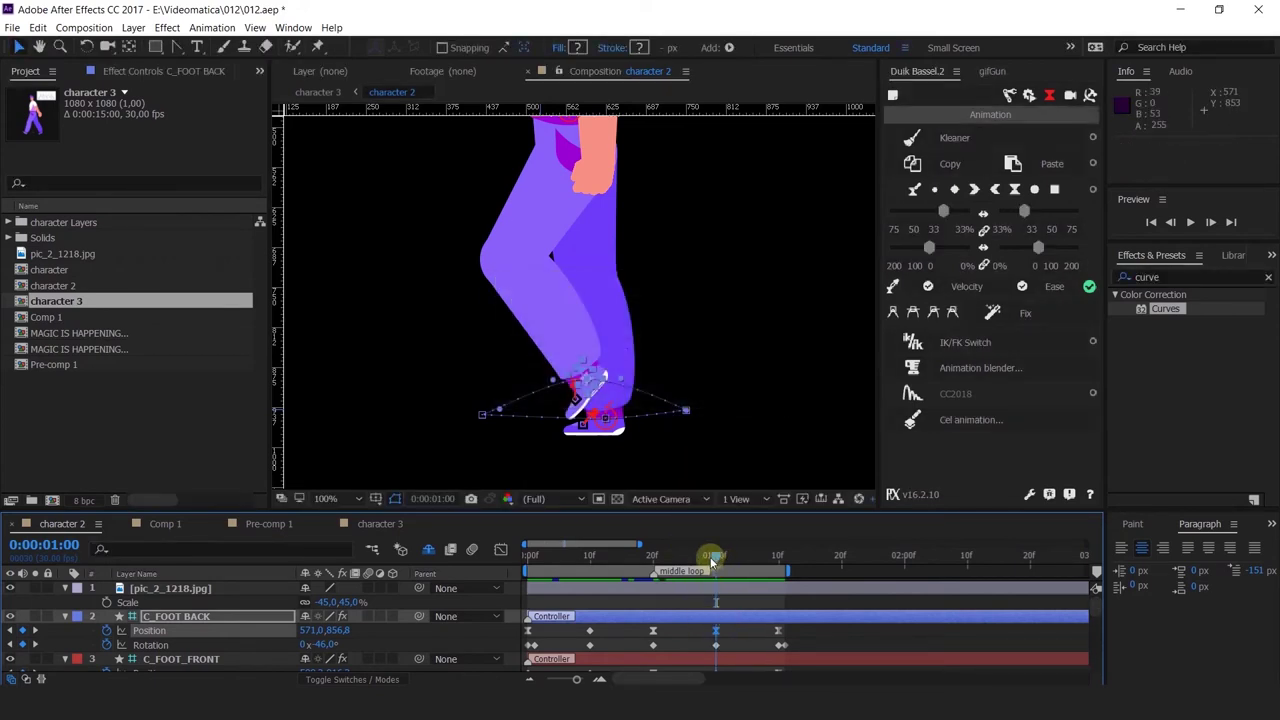
drag(665, 557, 684, 630)
key(ctrl+z)
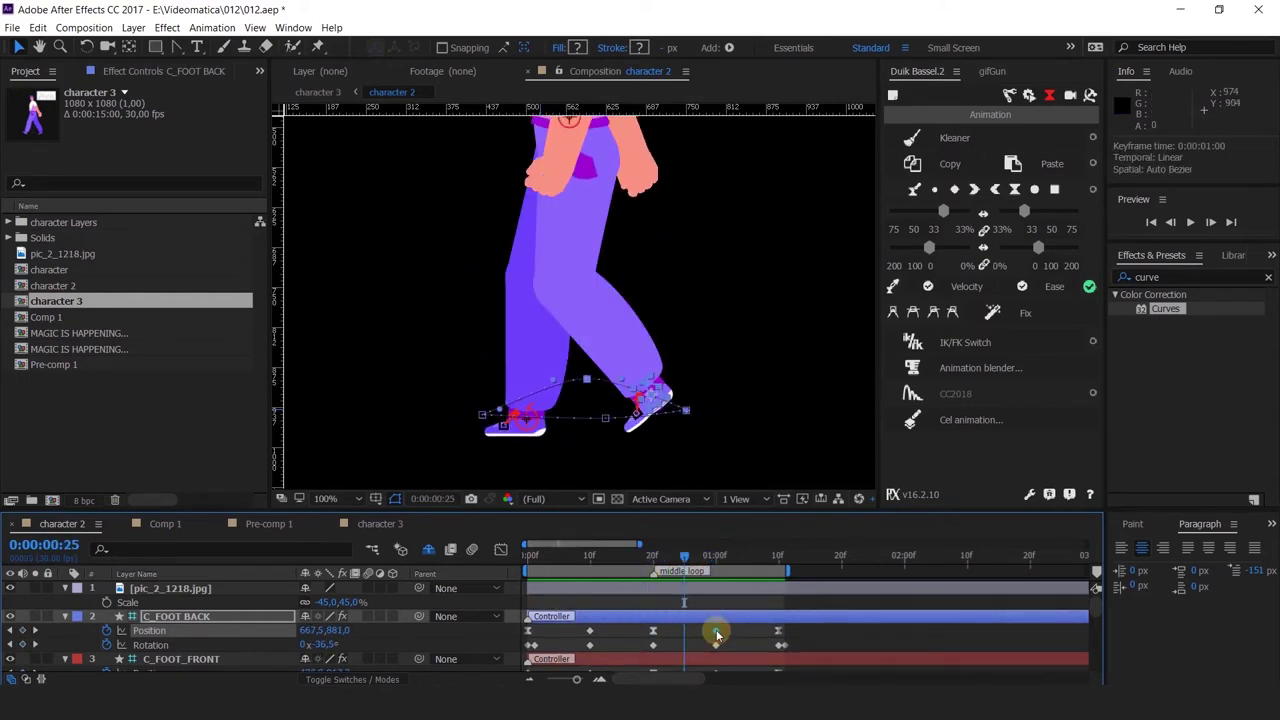
drag(704, 557, 648, 556)
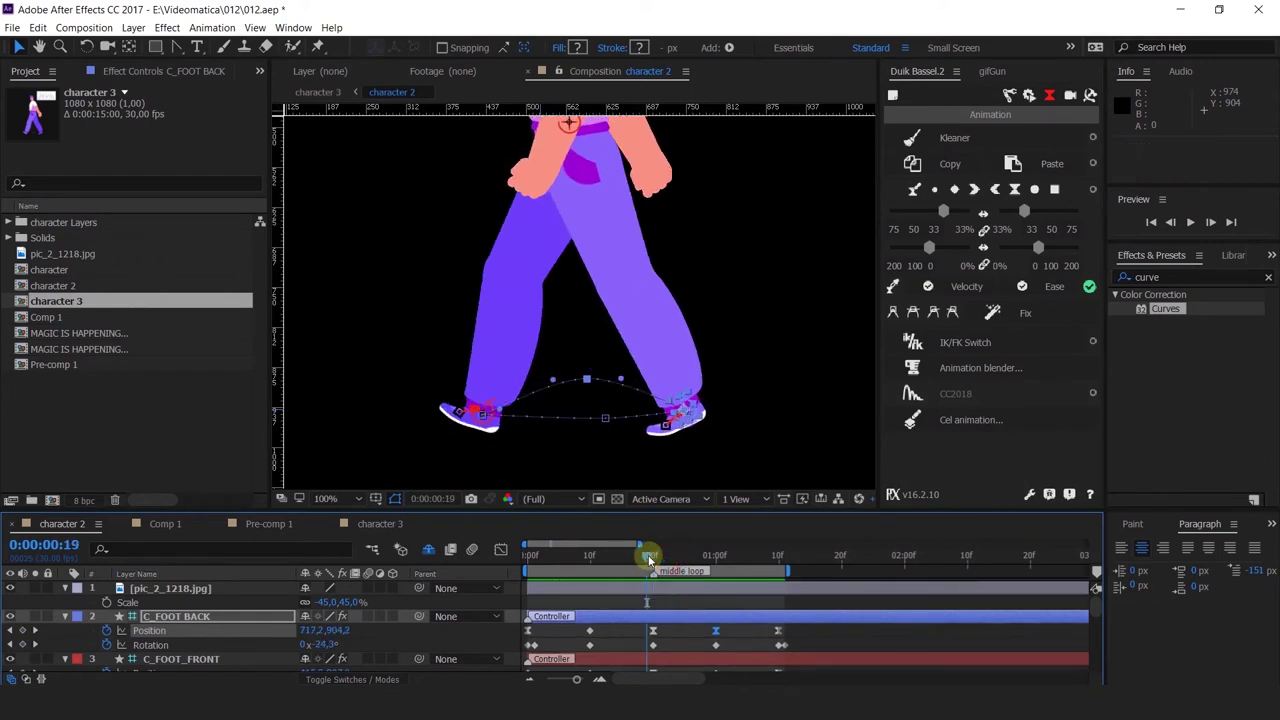
key(space)
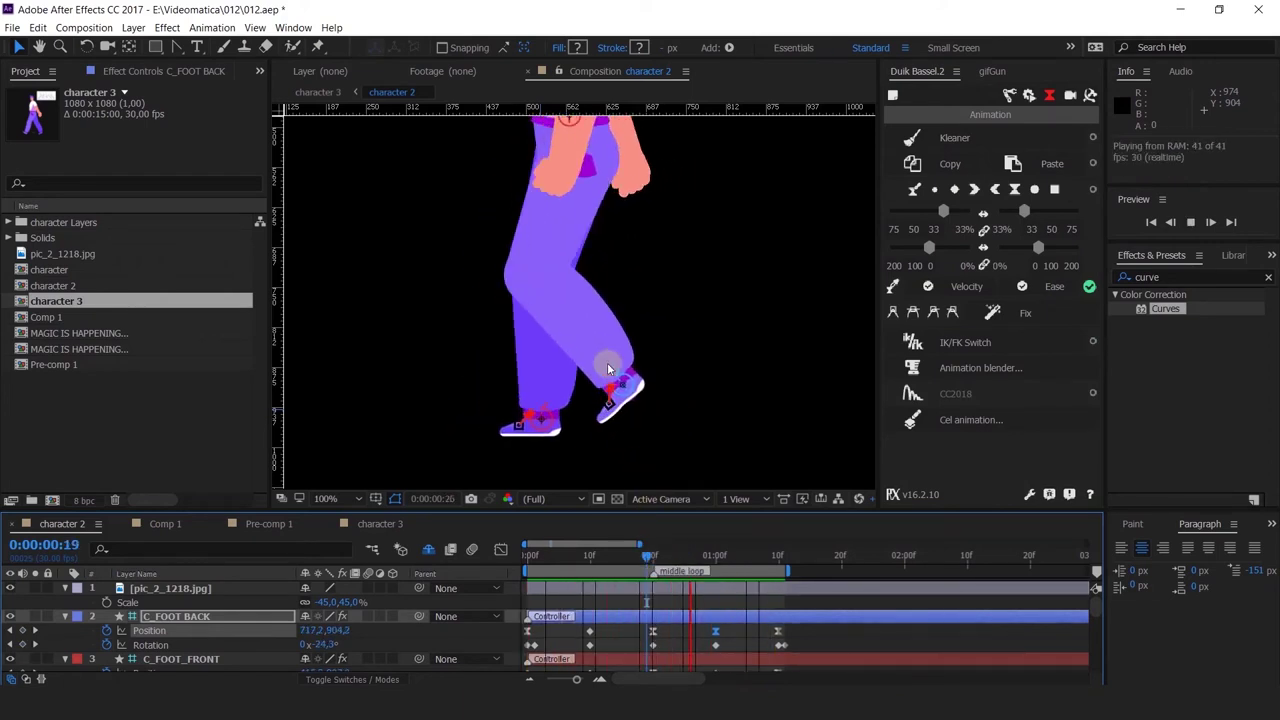
click(722, 598)
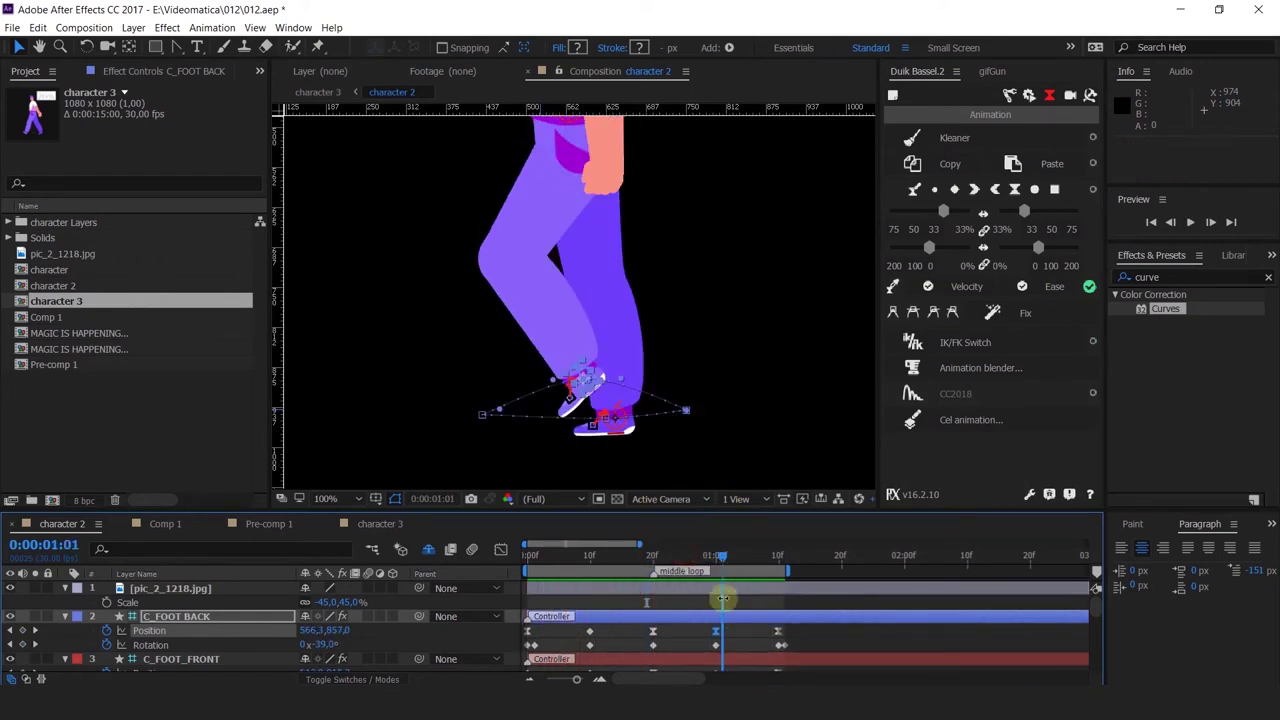
click(716, 632)
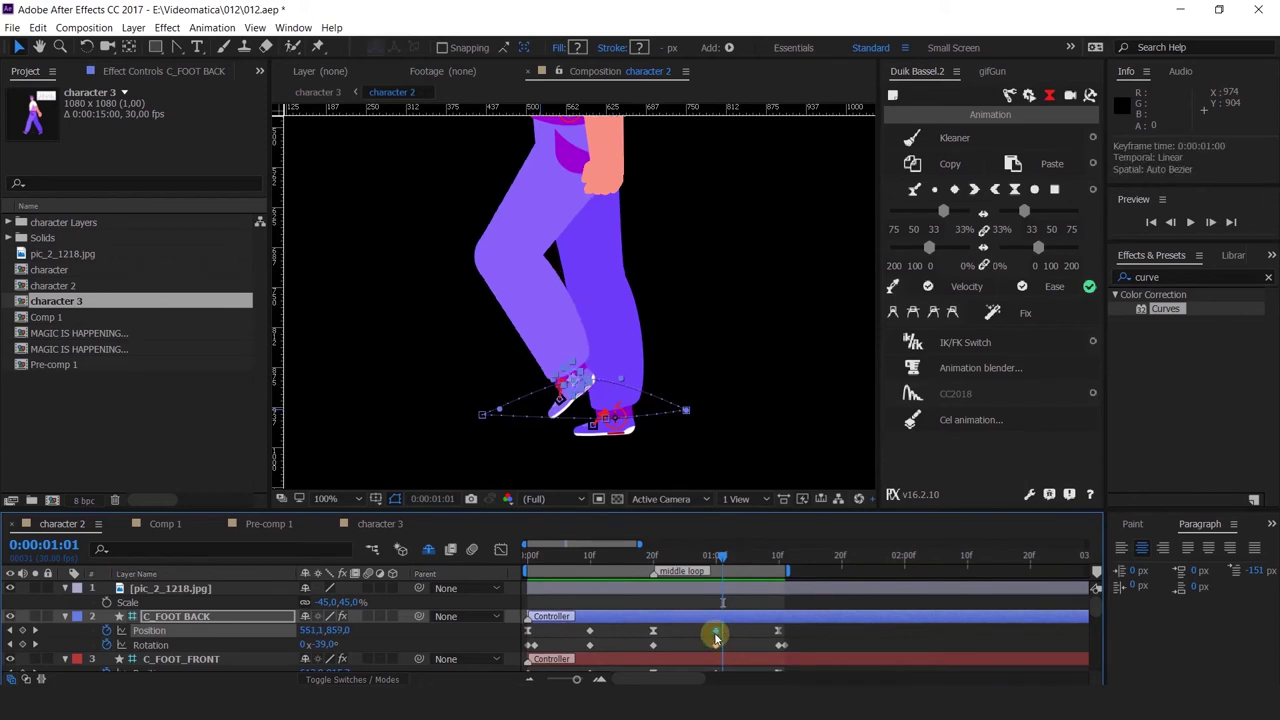
Apply Easy Ease Out to the C_FOOT BACK Position keyframe at 0:00:01:00 in the speed graph and check the following frames.
click(500, 551)
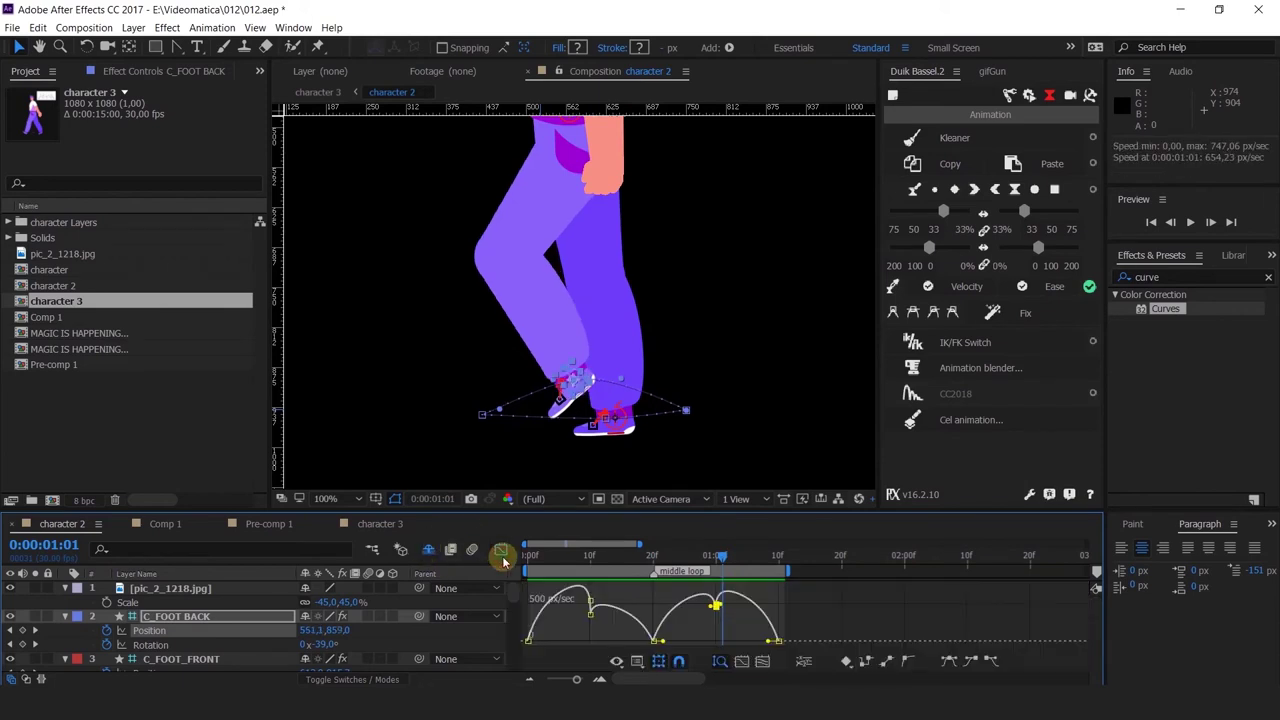
click(995, 661)
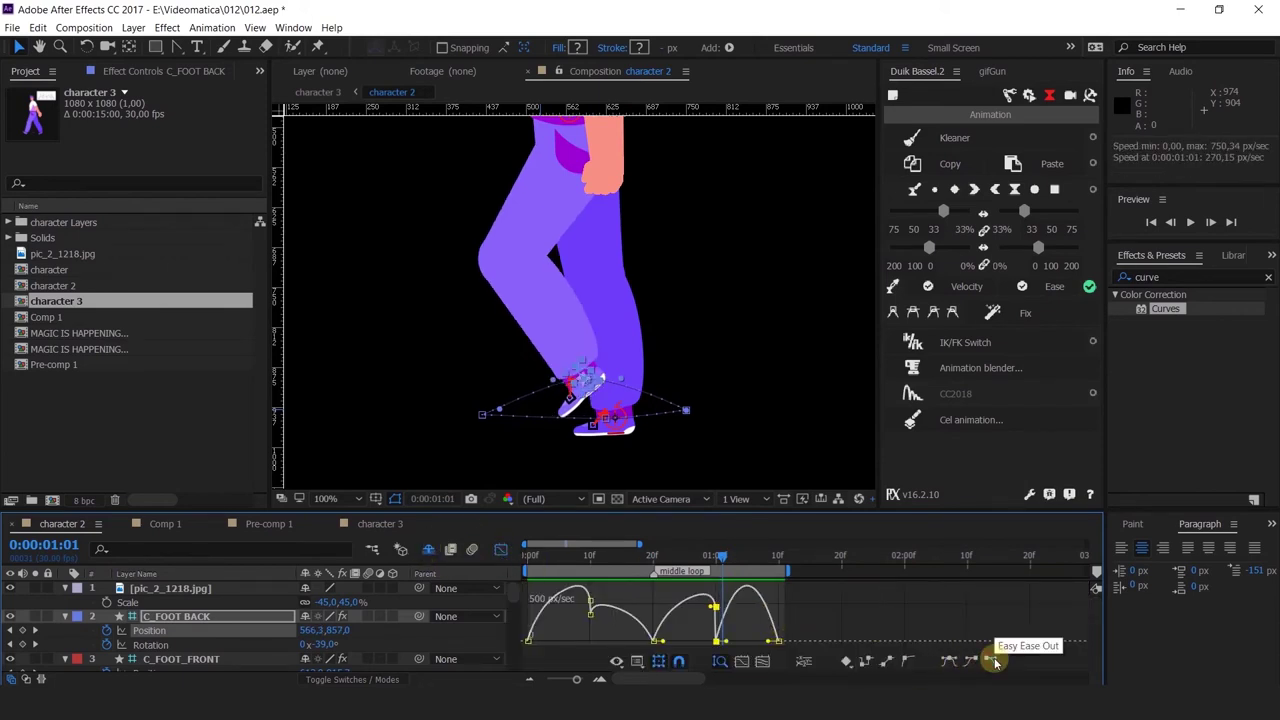
click(501, 551)
mouse_move(715, 560)
mouse_down()
mouse_move(700, 562)
mouse_move(729, 570)
mouse_up()
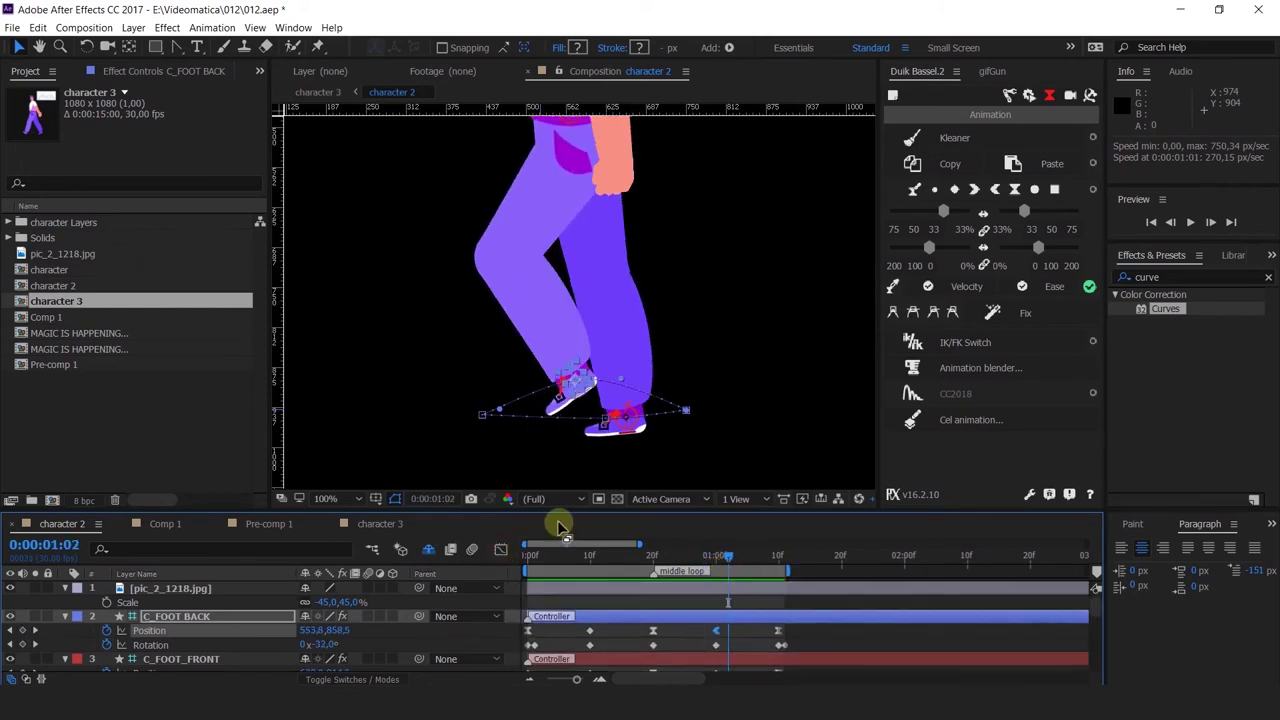
Slightly lengthen the outgoing ease handle of the C_FOOT BACK Position keyframe at 0:00:01:00 in the speed graph.
click(501, 551)
drag(727, 644, 731, 644)
click(502, 550)
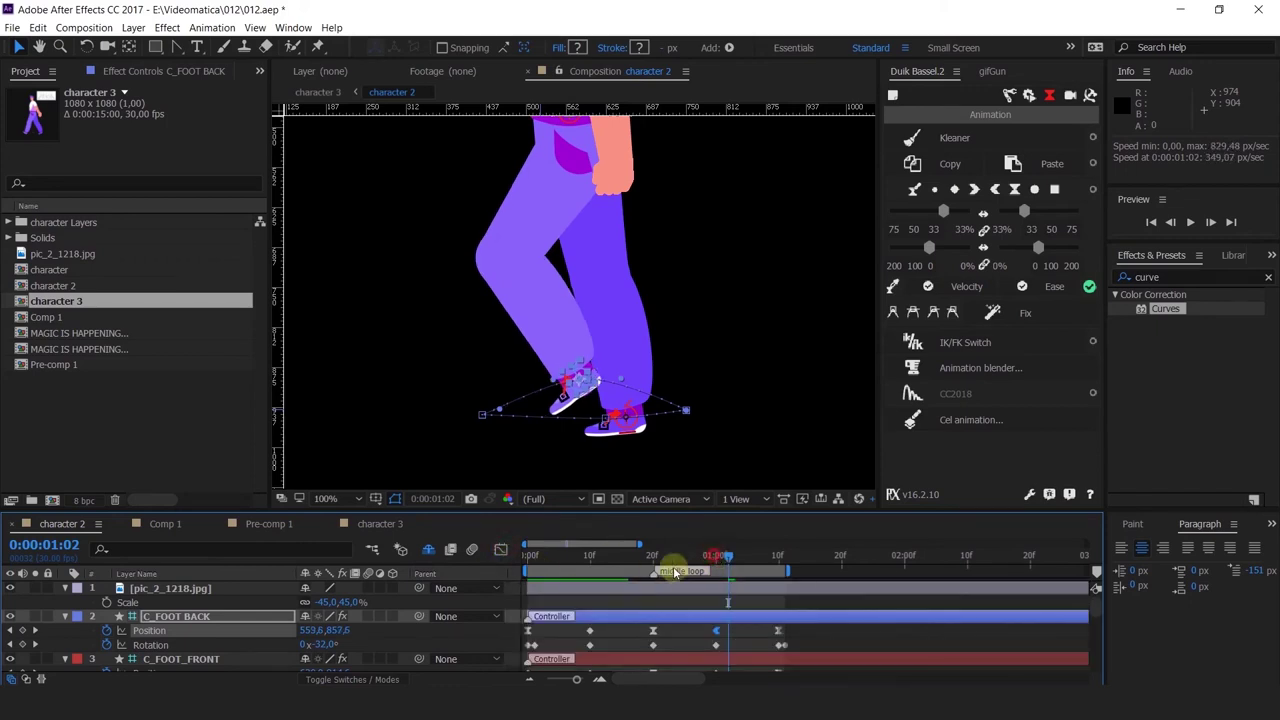
Convert the C_FOOT BACK Position and Rotation keyframes at 0:00:01:00 to Auto Bezier interpolation and preview the walk.
key(space)
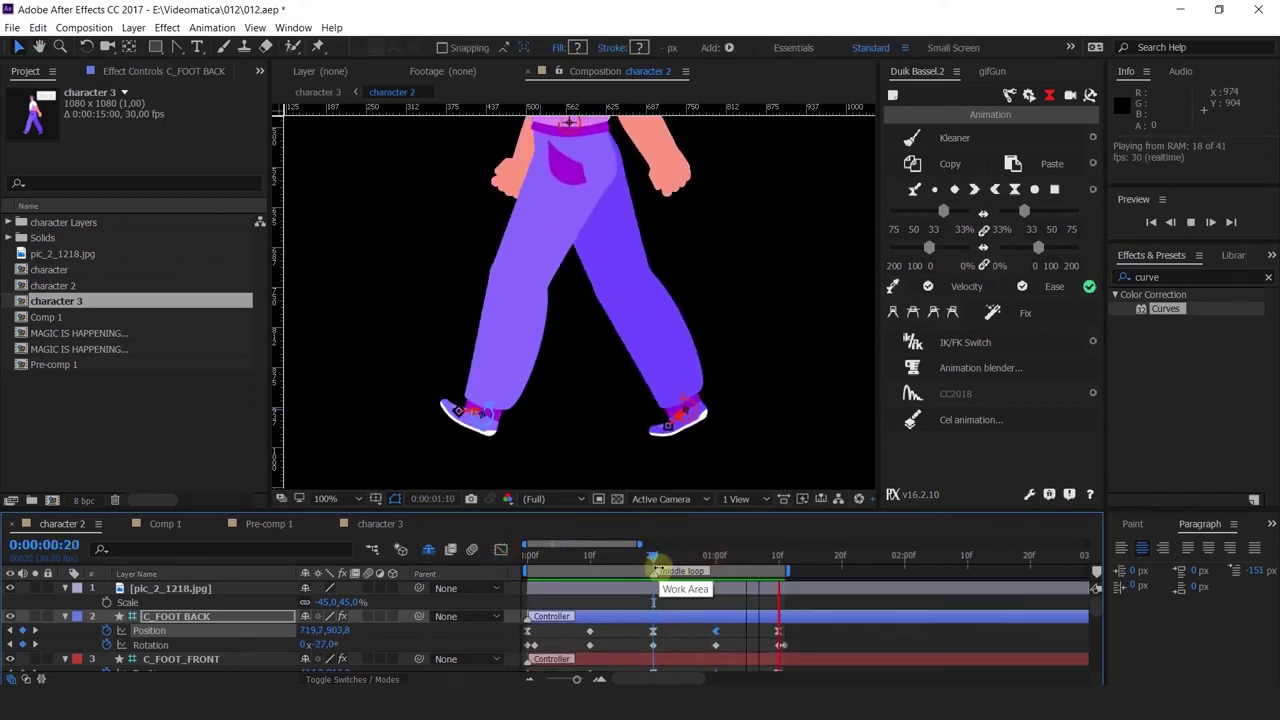
key(space)
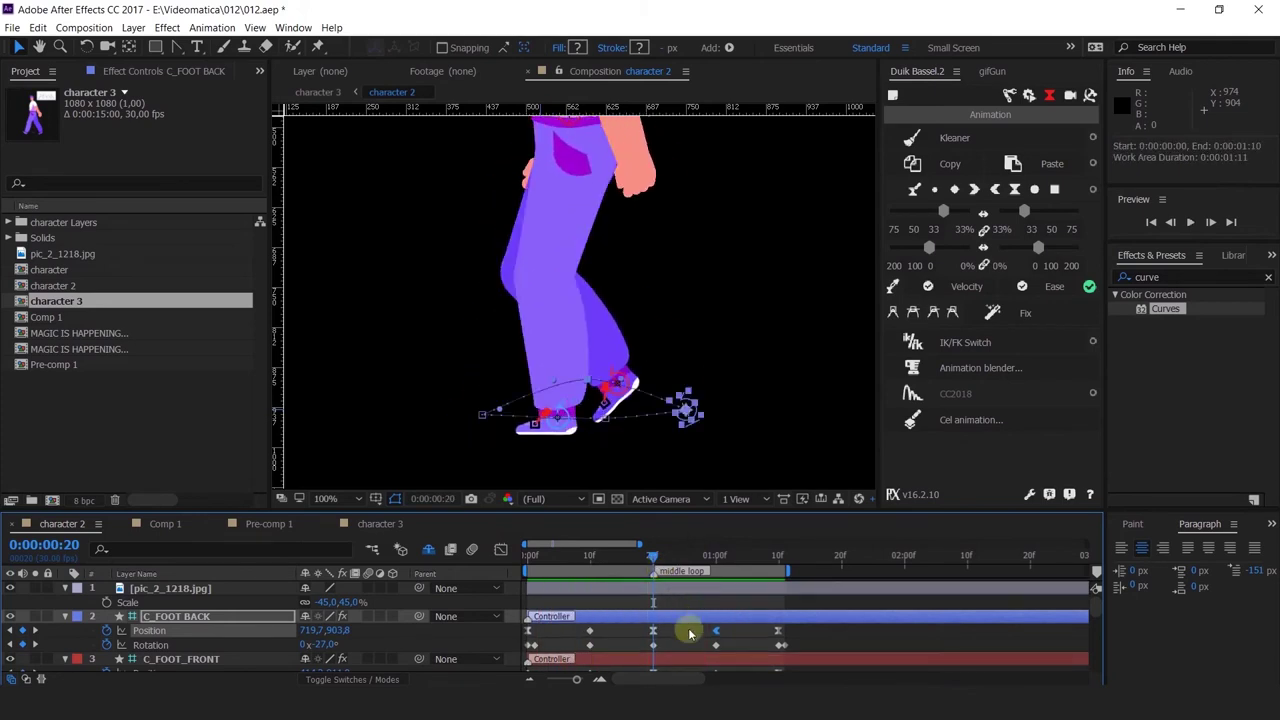
click(717, 637)
scroll(800, 620, down, 1)
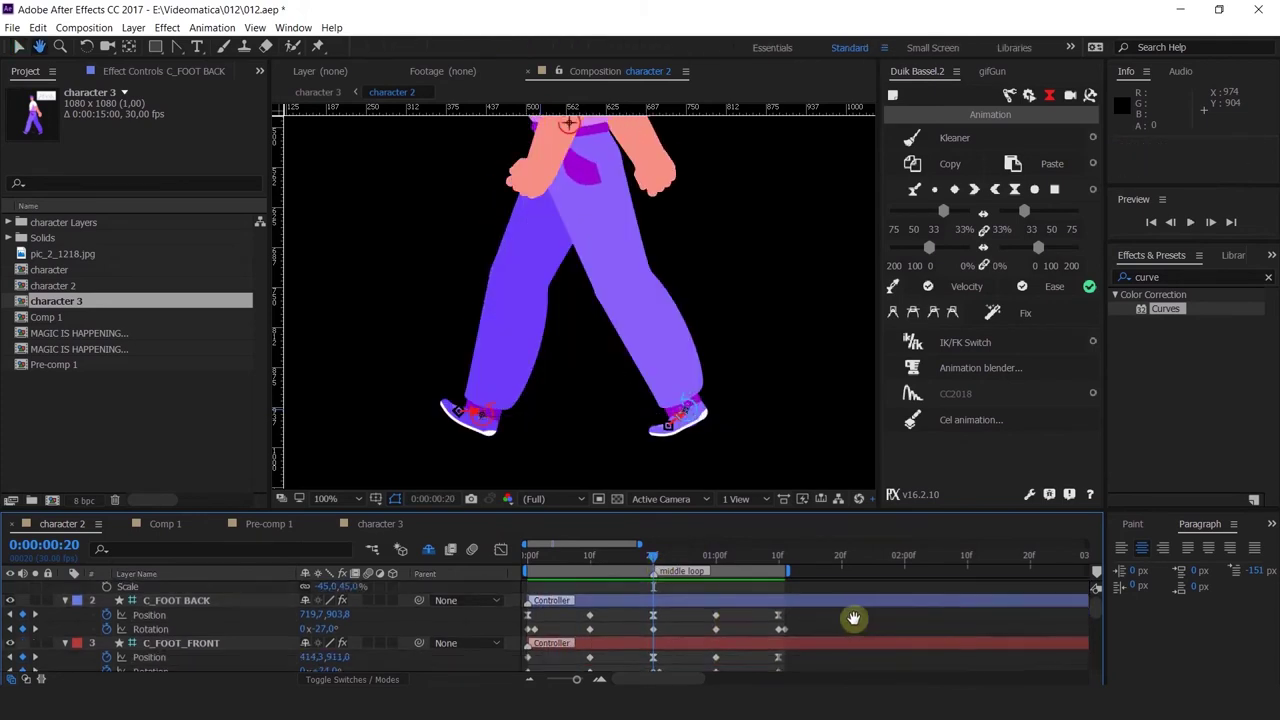
click(716, 617)
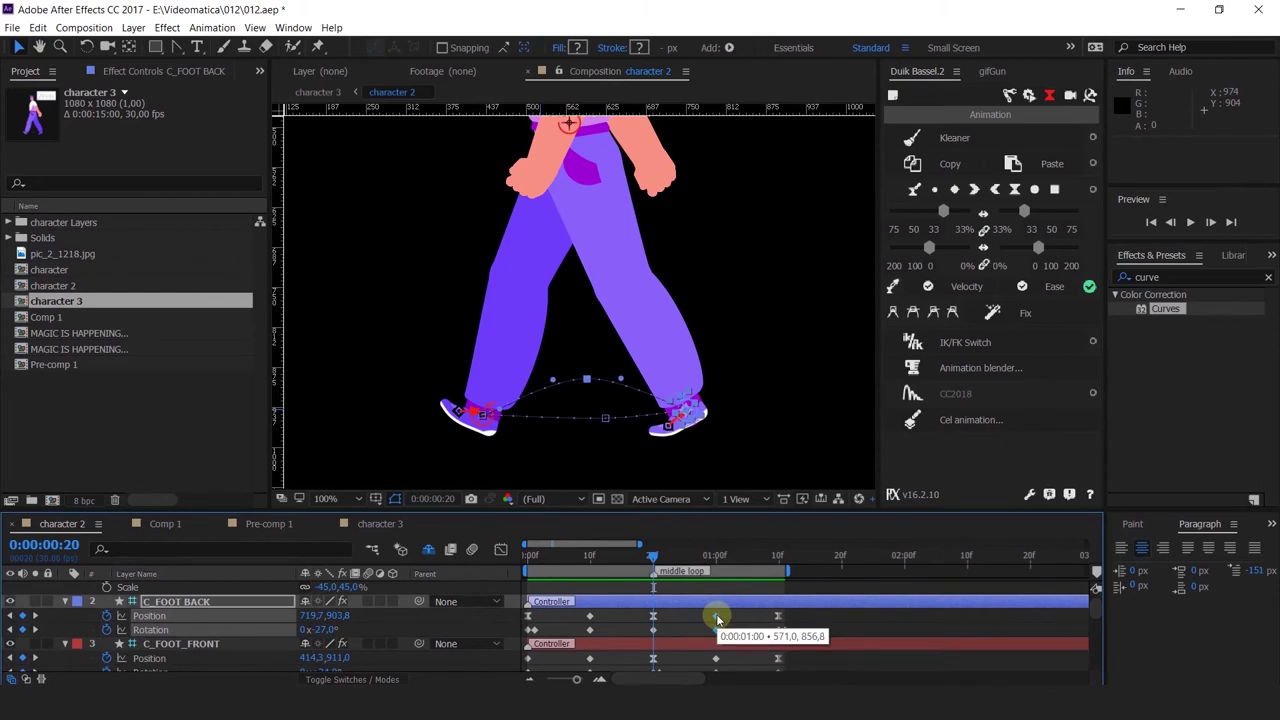
key(F9)
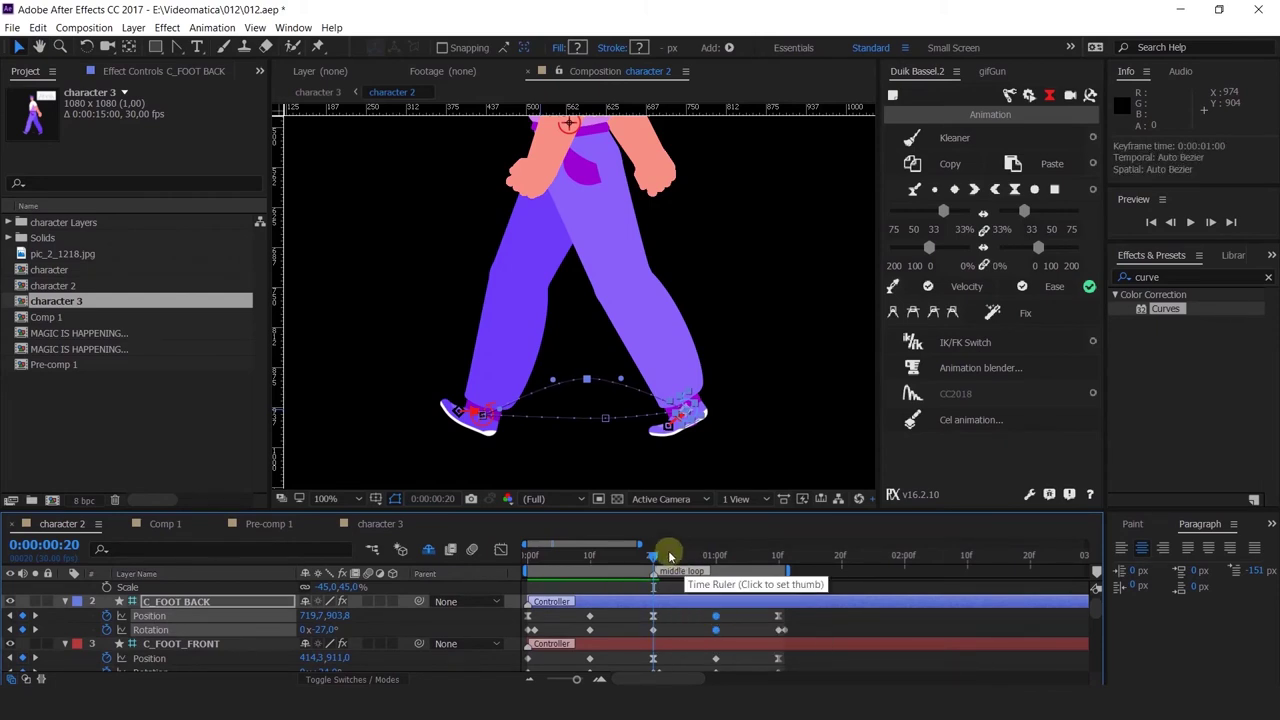
key(space)
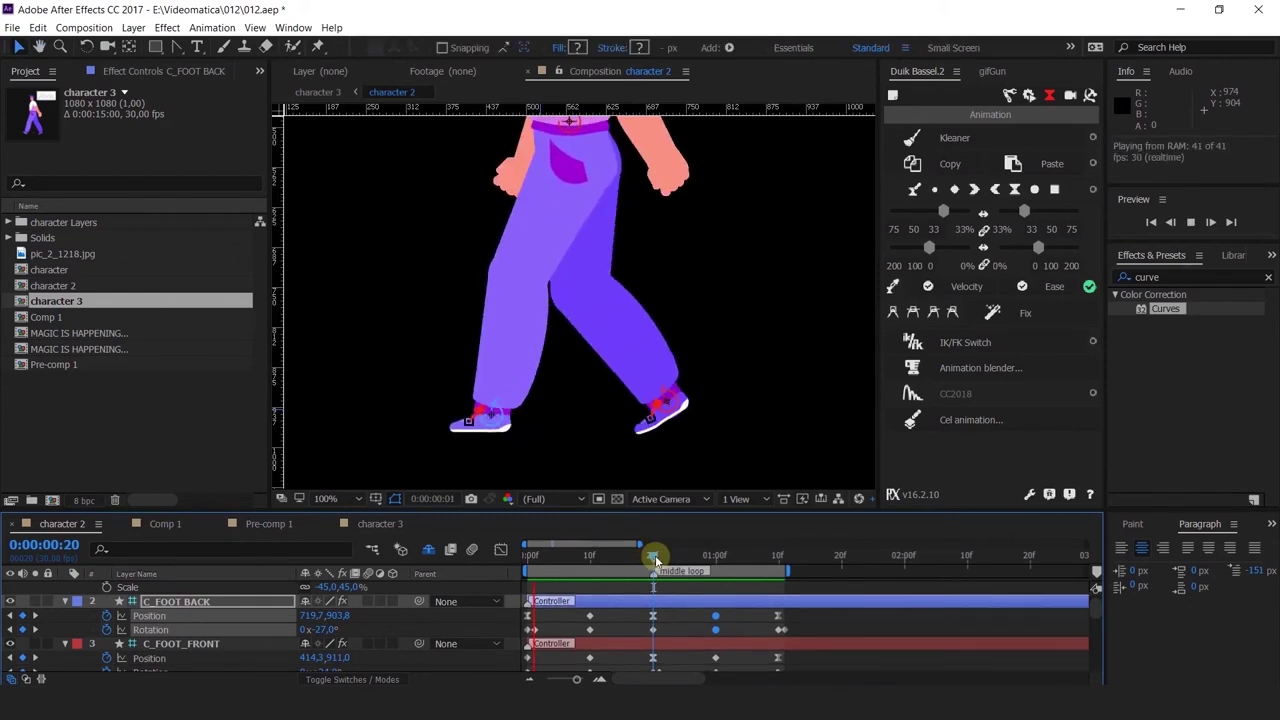
drag(655, 555, 720, 600)
Convert the C_FOOT_FRONT Position and Rotation keyframes at 0:00:00:10 to Auto Bezier interpolation and preview the loop.
scroll(719, 597, down, 1)
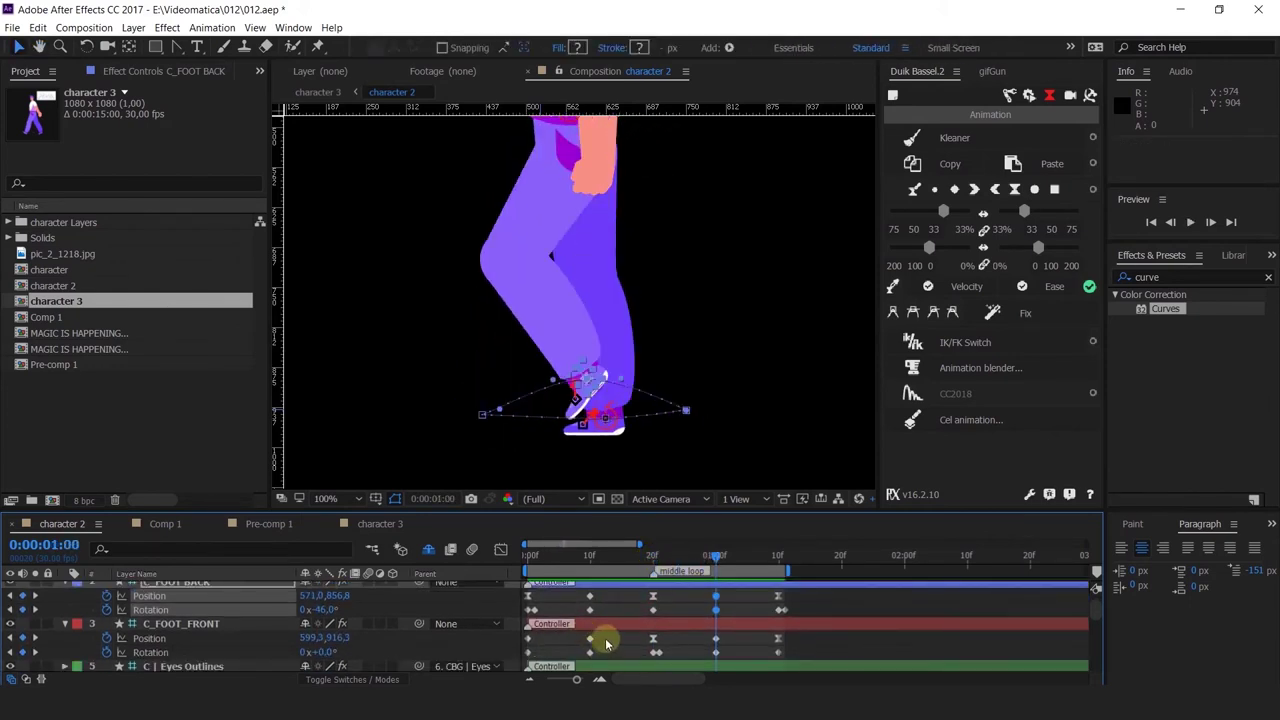
drag(578, 667, 589, 605)
click(589, 556)
click(591, 639)
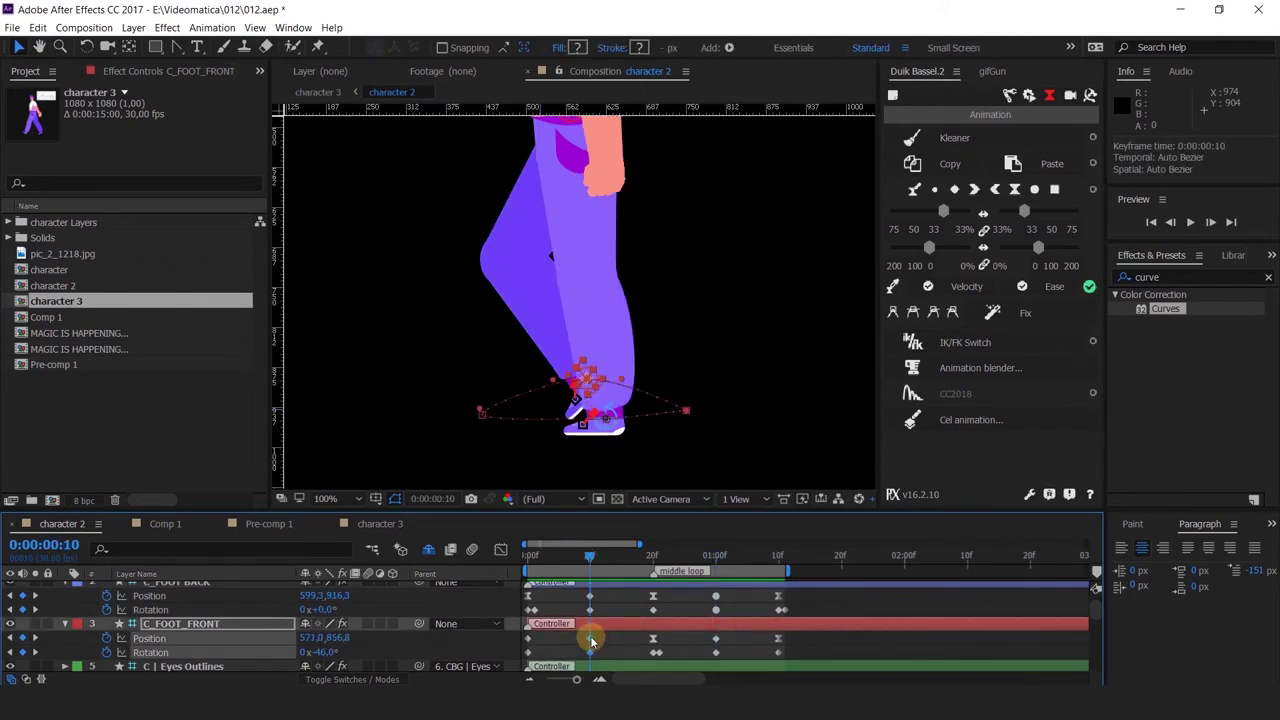
key(space)
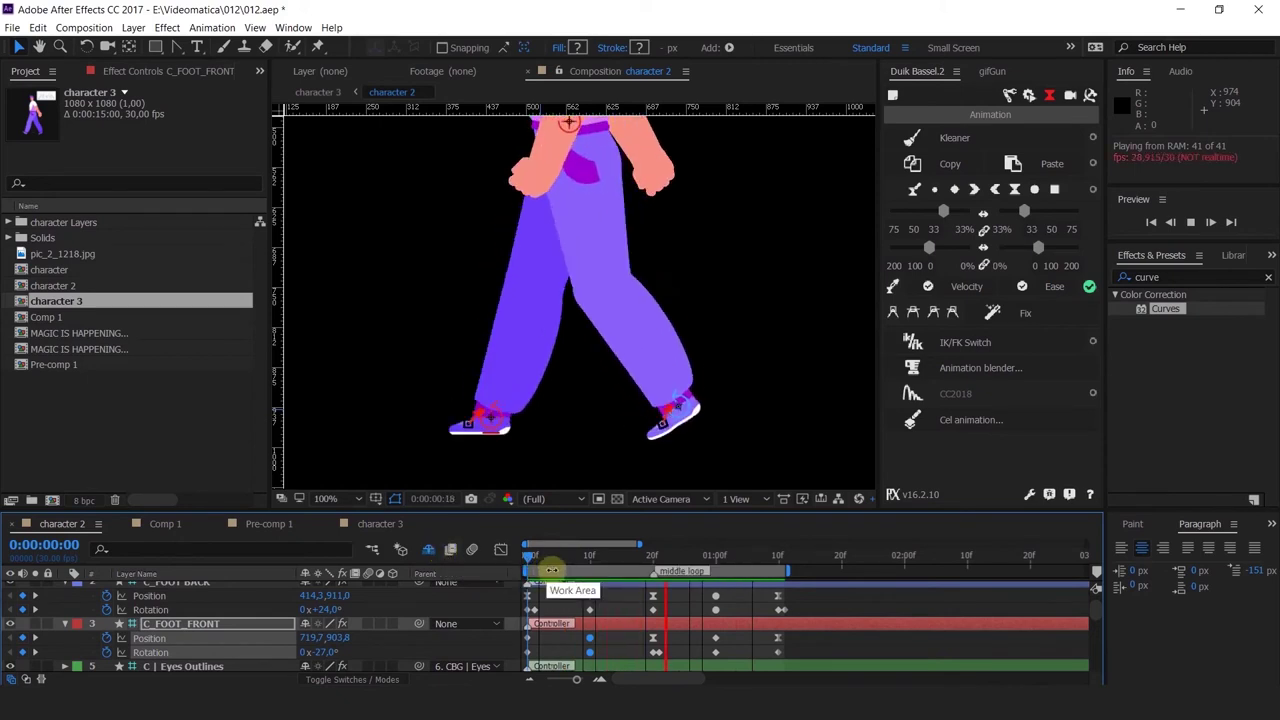
Open the character 3 composition and play back the full-figure walk cycle.
scroll(557, 320, down, 2)
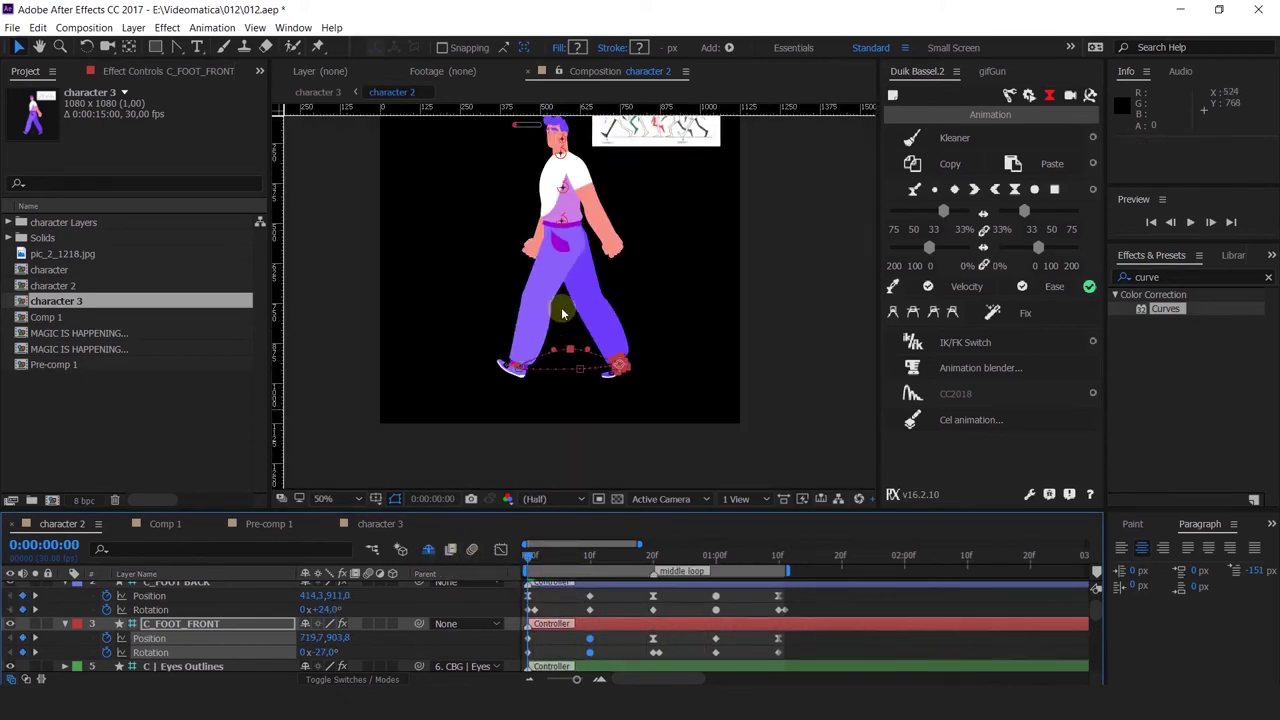
click(382, 523)
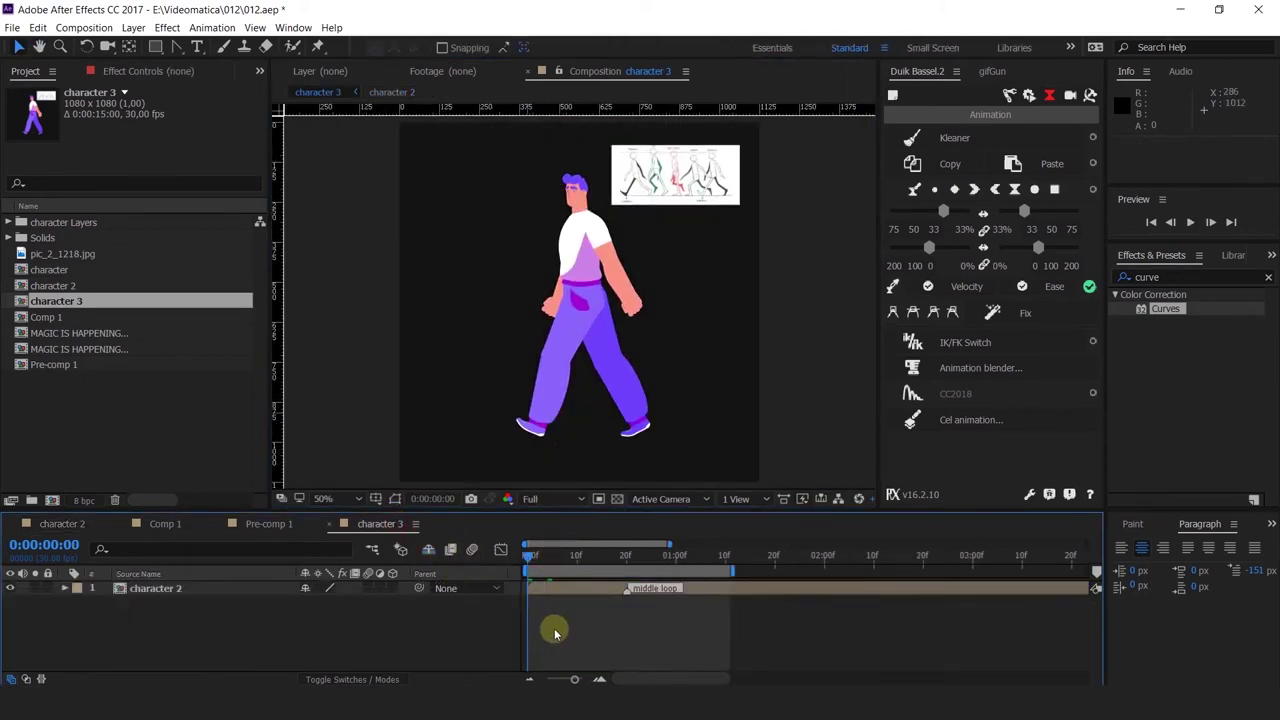
key(space)
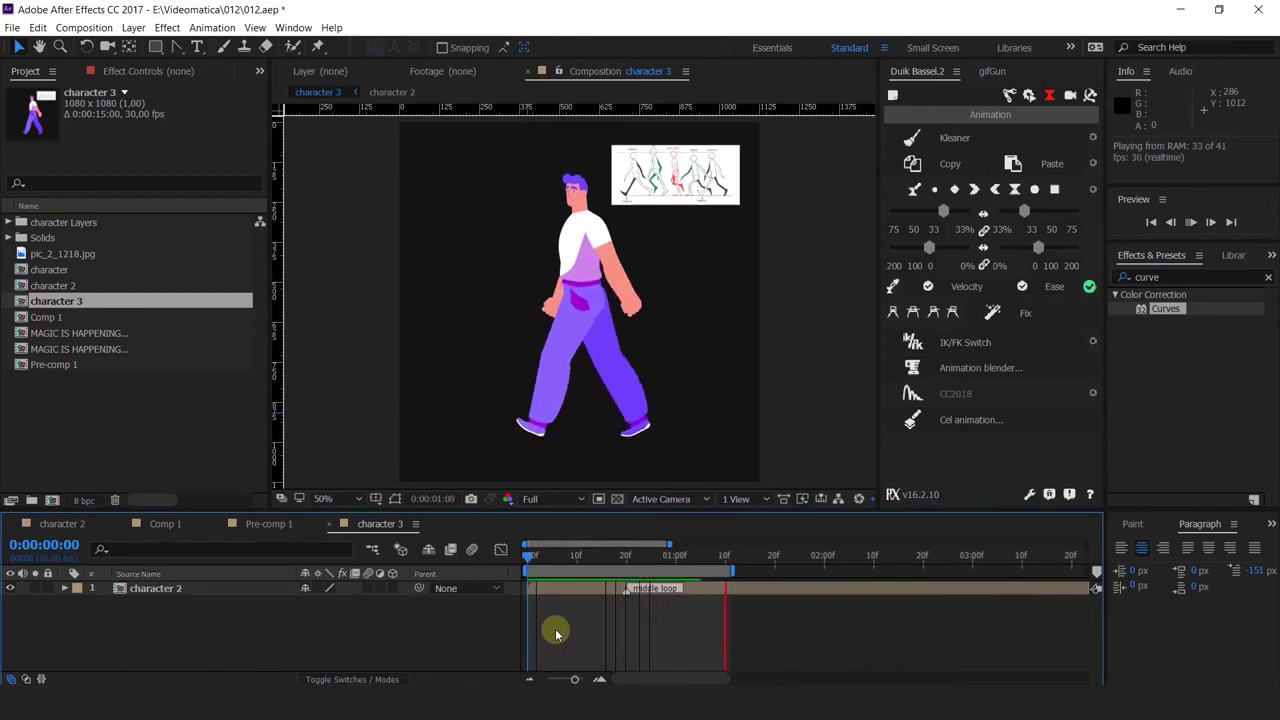
Preview the walk in the character 3 composition, and open character 2 at frame 3 to inspect the feet up close.
click(666, 558)
key(space)
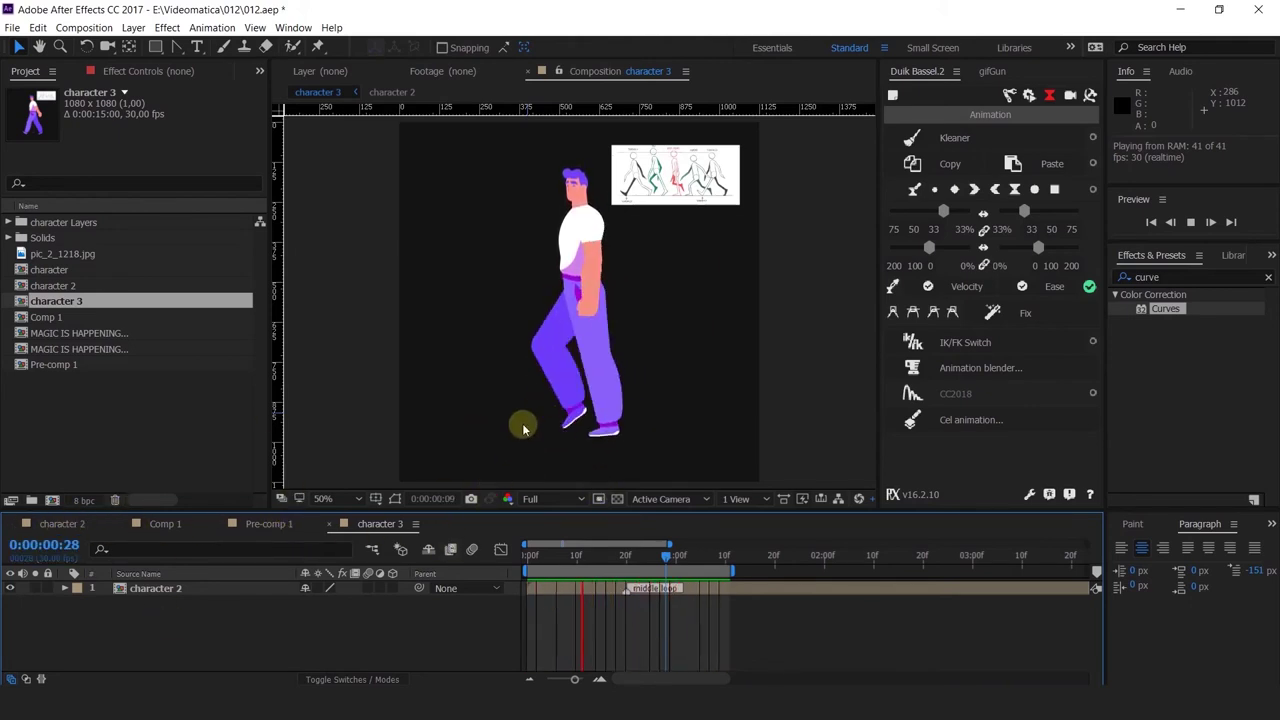
click(56, 530)
click(556, 558)
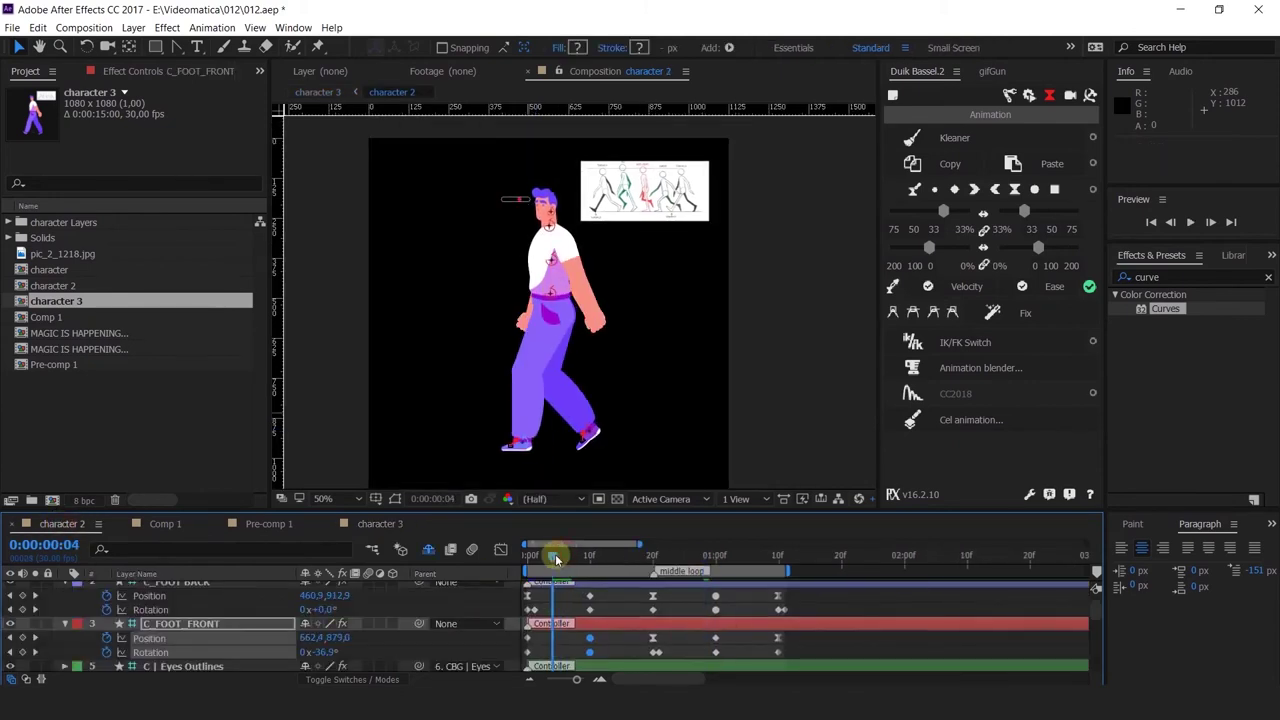
key(Page_Up)
scroll(598, 450, up, 2)
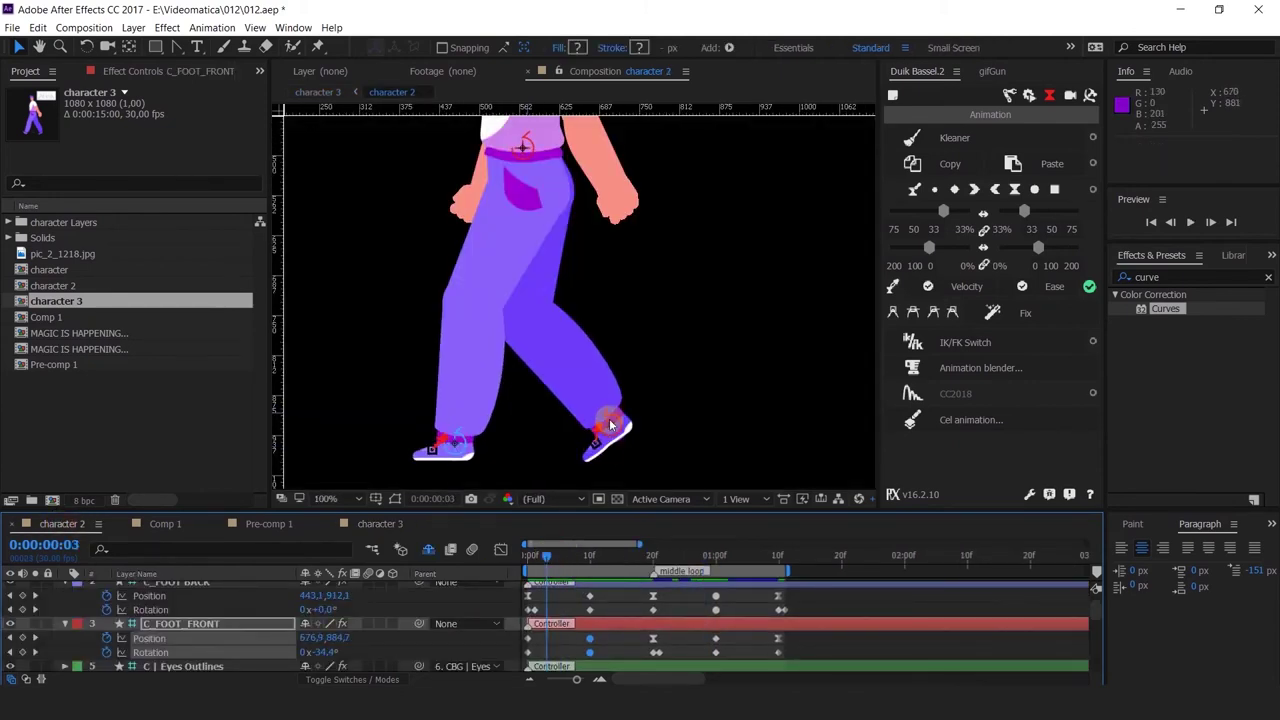
Turn on mask and shape path visibility, and compare the feet at frame 3 with the walk-cycle reference image.
click(609, 424)
drag(694, 400, 680, 358)
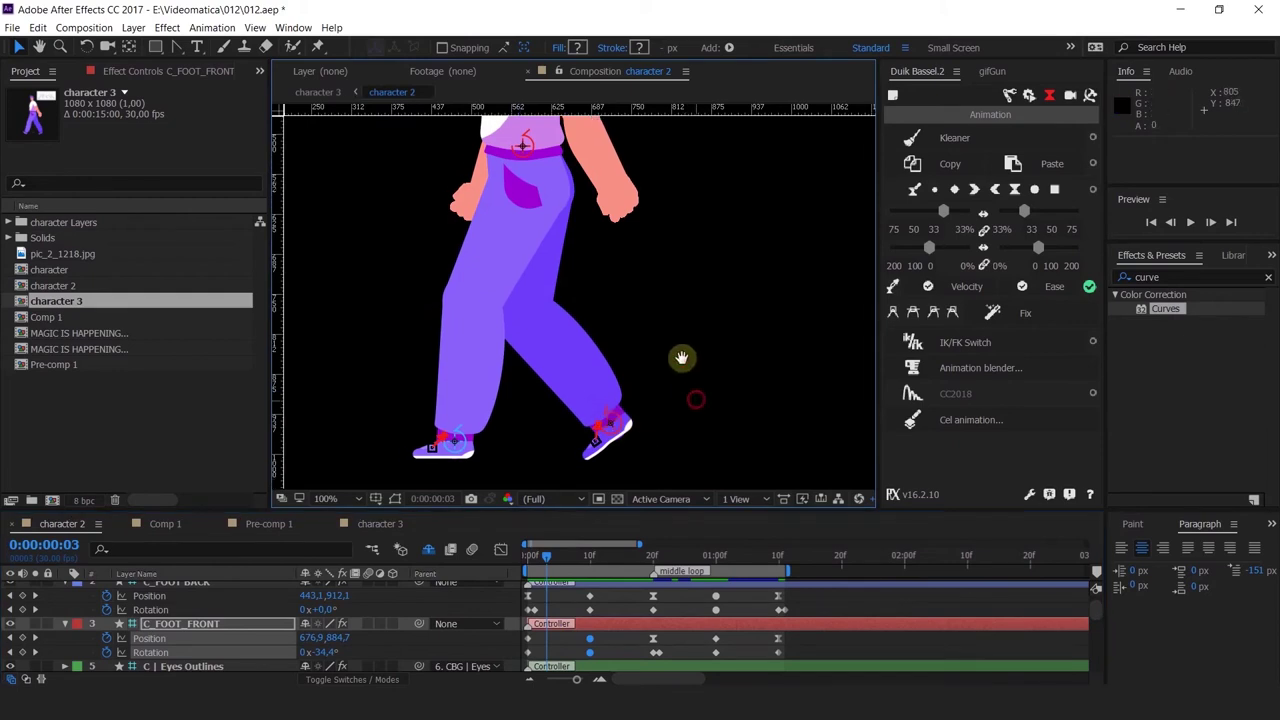
click(396, 500)
drag(652, 327, 628, 396)
drag(660, 294, 566, 488)
drag(608, 380, 606, 451)
scroll(626, 330, up, 1)
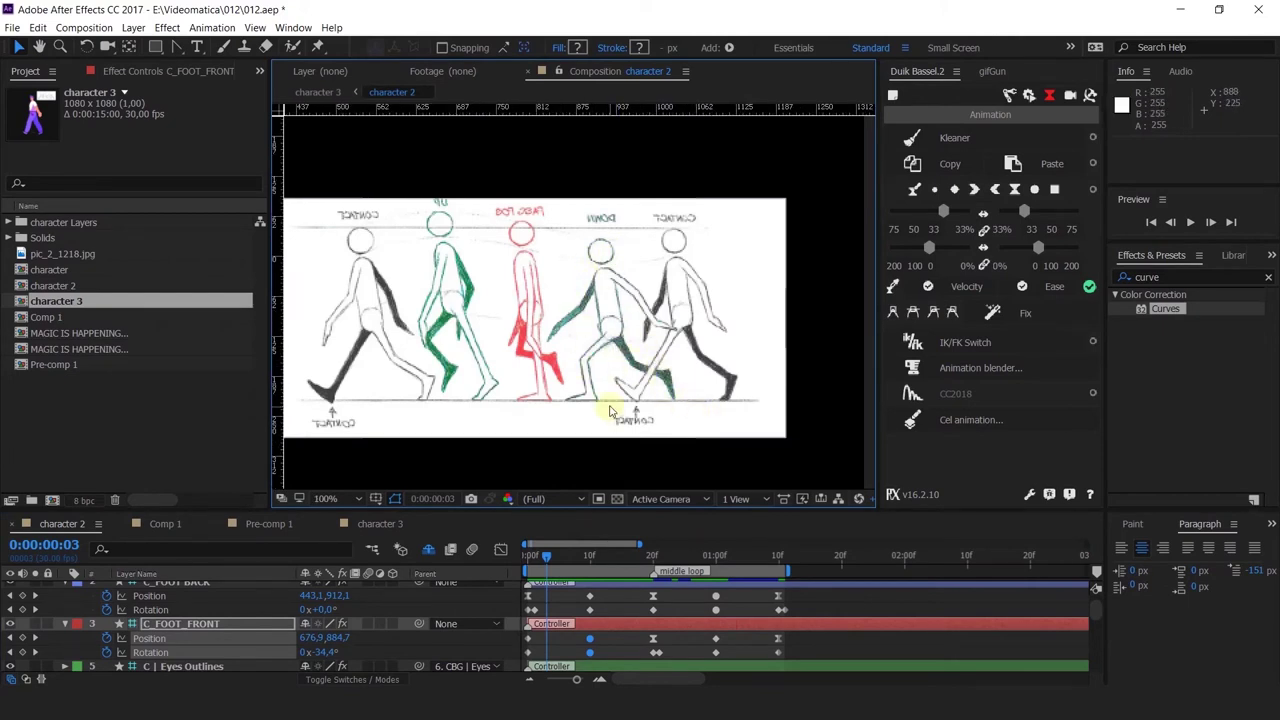
scroll(611, 409, down, 1)
drag(561, 428, 626, 229)
drag(600, 346, 629, 226)
drag(643, 335, 644, 243)
scroll(643, 243, down, 2)
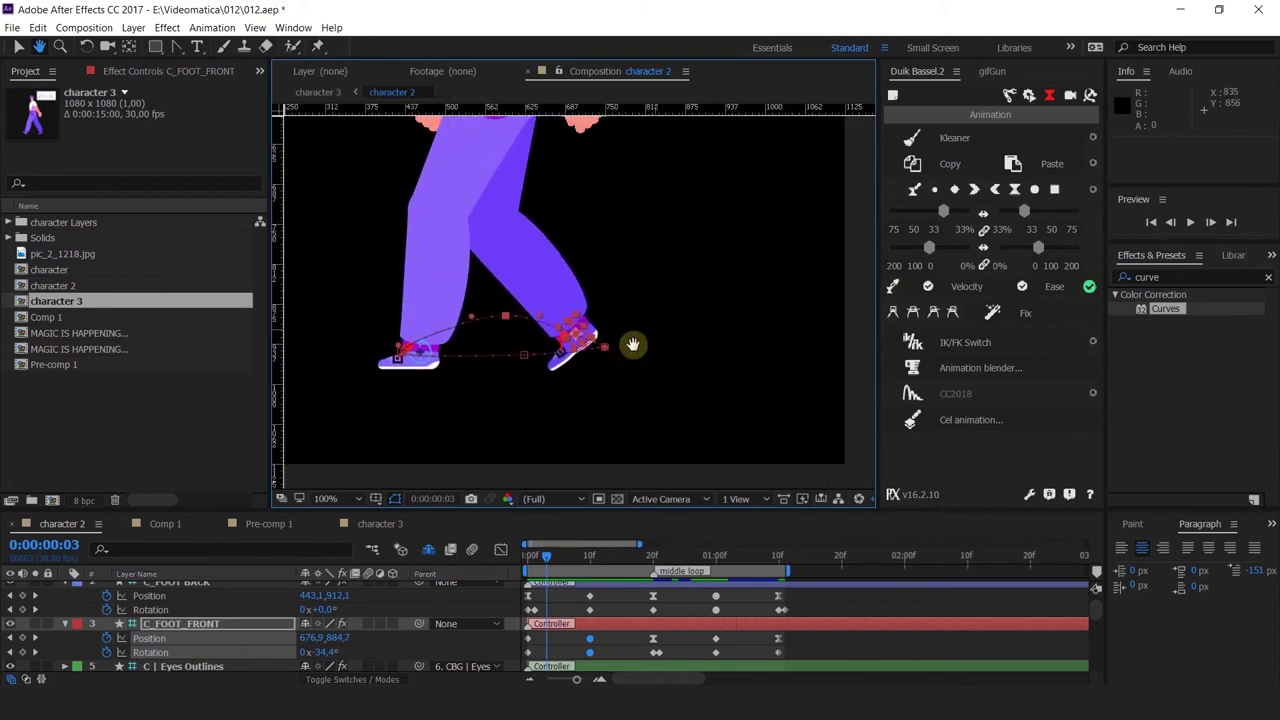
Set the C_FOOT_FRONT rotation to -53.3° at frame 5, and make that new keyframe linear.
mouse_move(560, 565)
mouse_down()
mouse_move(593, 580)
mouse_move(552, 572)
mouse_move(560, 584)
mouse_up()
scroll(556, 395, up, 2)
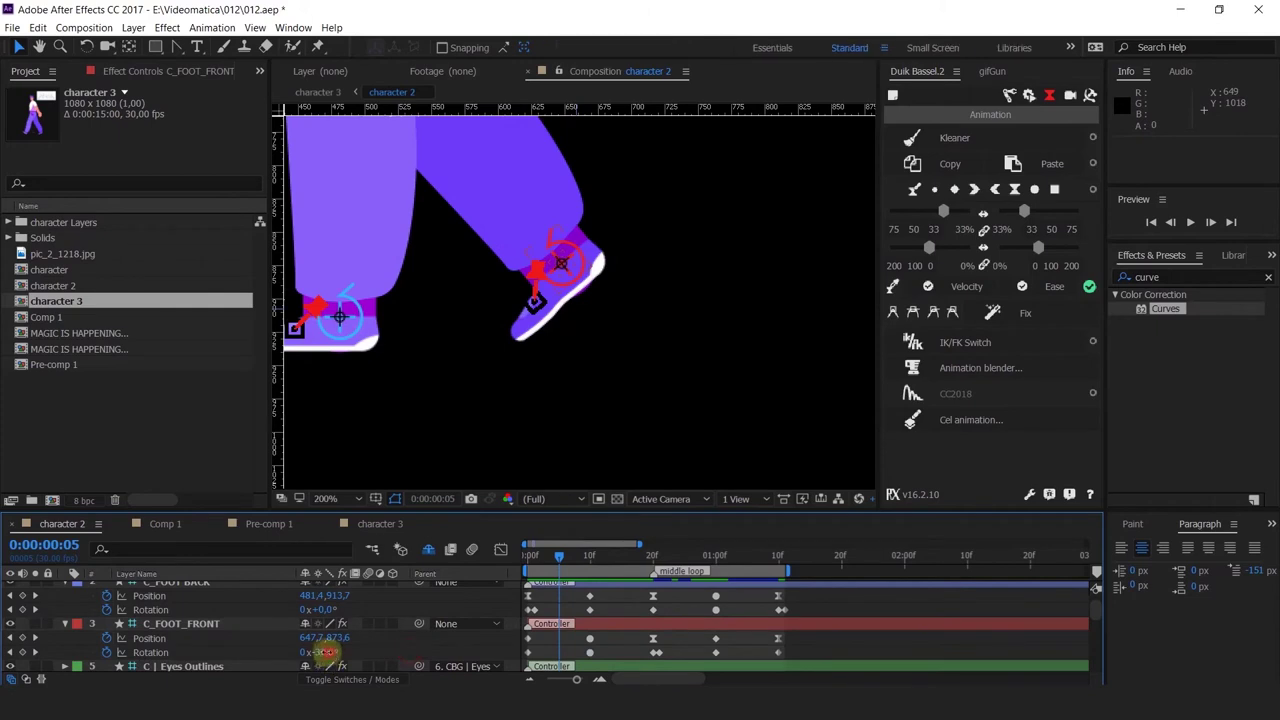
drag(318, 652, 325, 656)
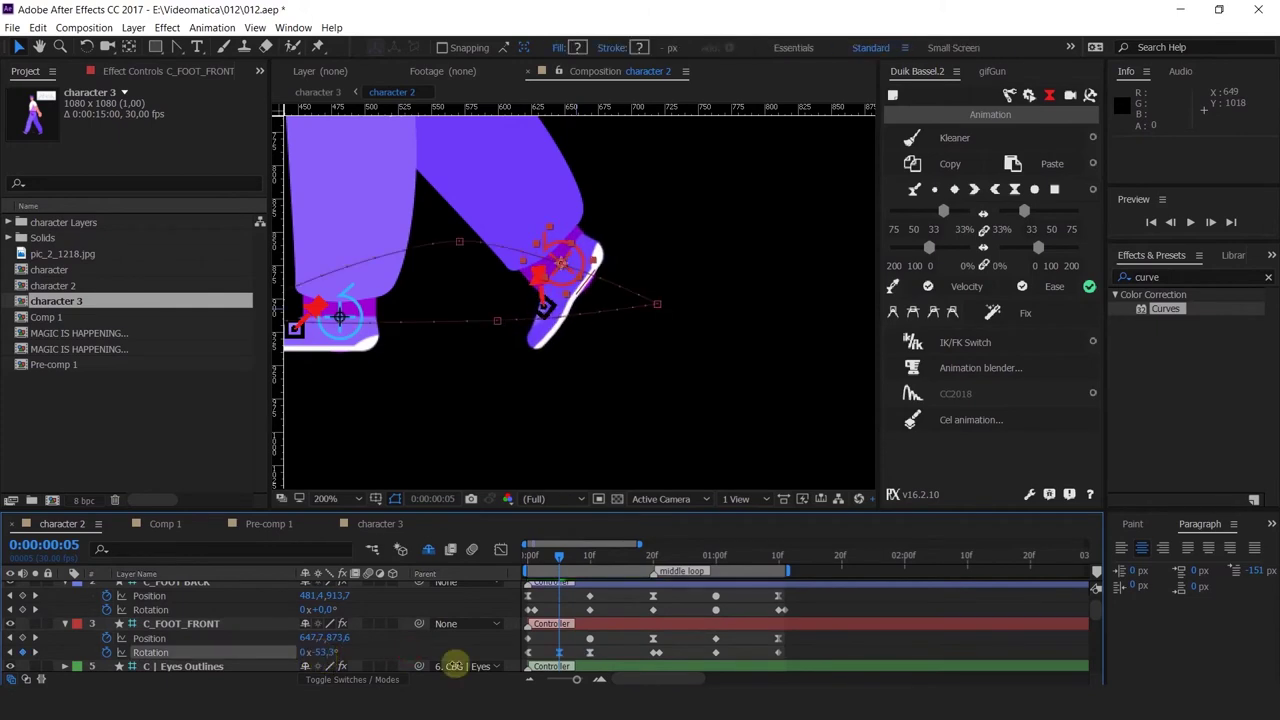
click(562, 651)
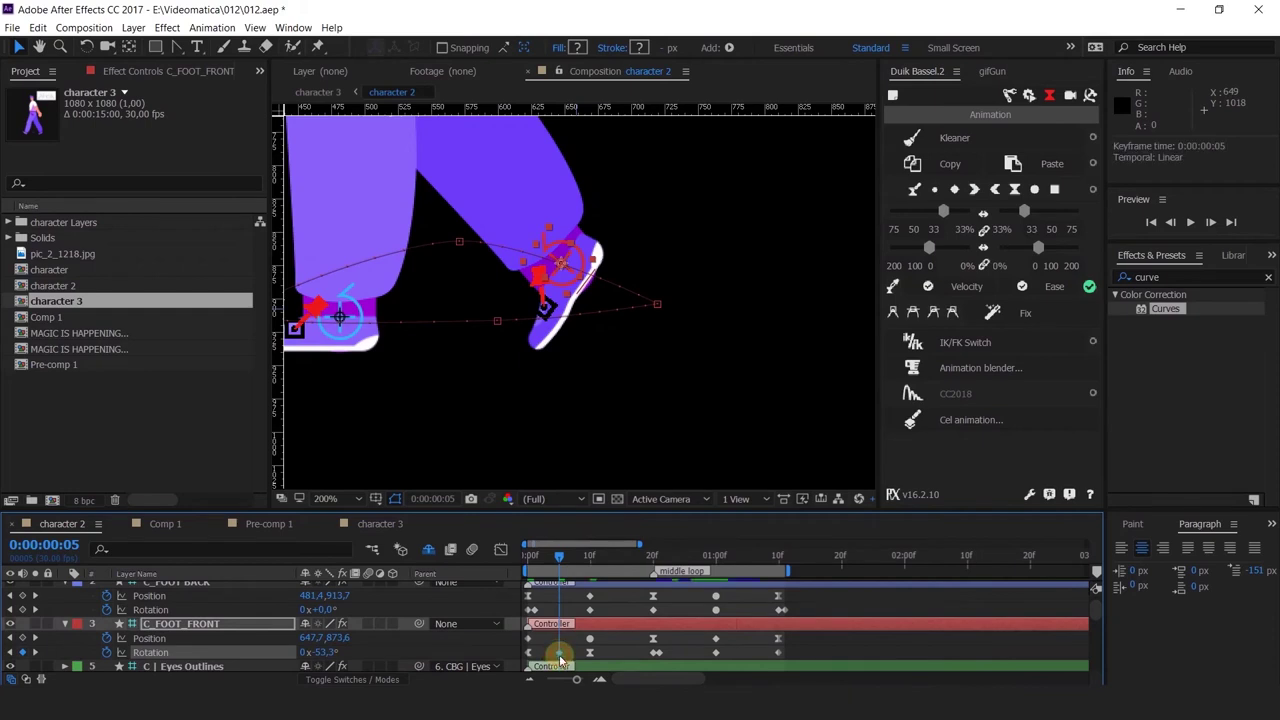
Set C_FOOT_FRONT's rotation keyframe at frame 10 to Auto Bezier and its position keyframe at frame 0 to linear.
drag(657, 646, 696, 648)
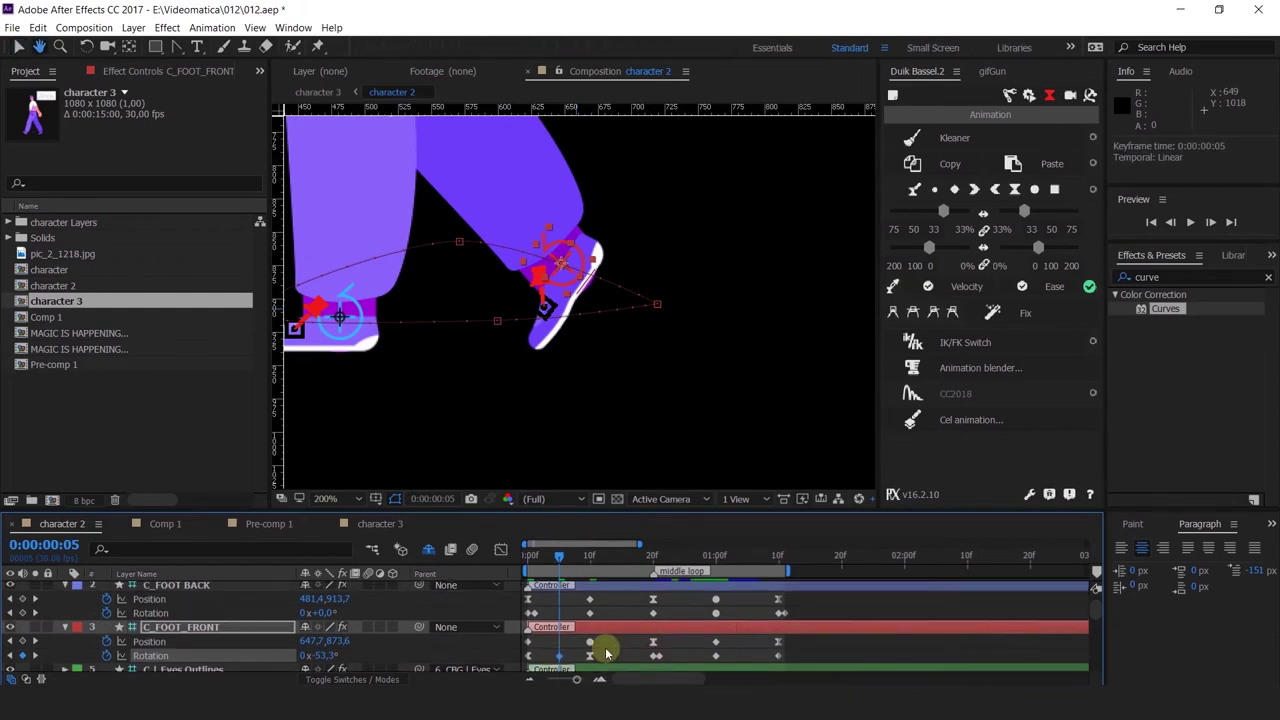
drag(605, 652, 585, 675)
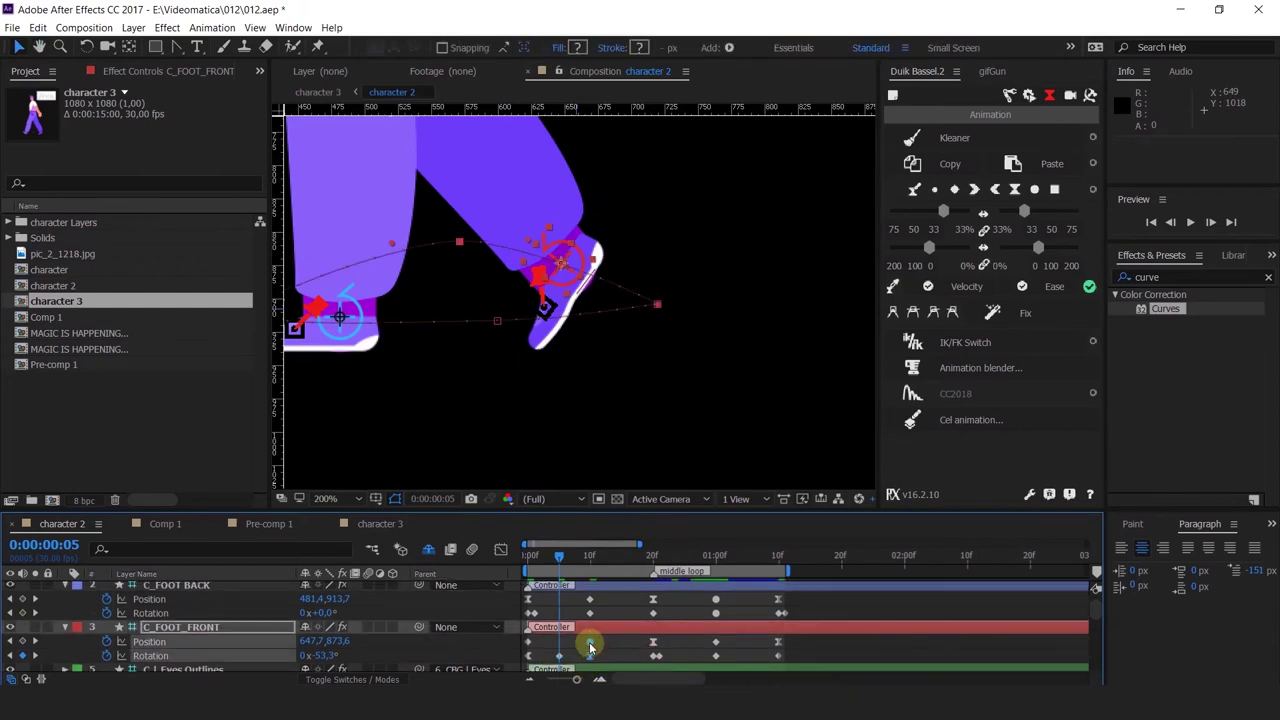
mouse_move(536, 637)
mouse_down()
mouse_move(522, 665)
mouse_move(531, 637)
mouse_move(524, 648)
mouse_up()
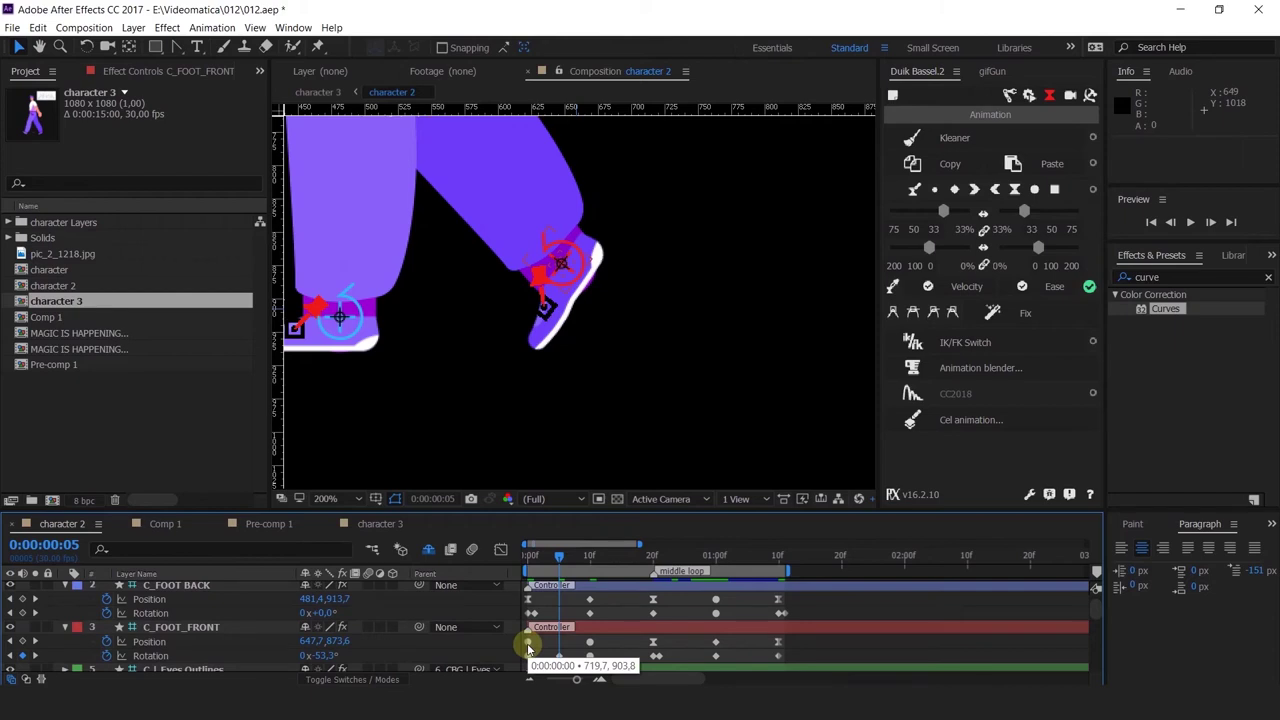
click(529, 645)
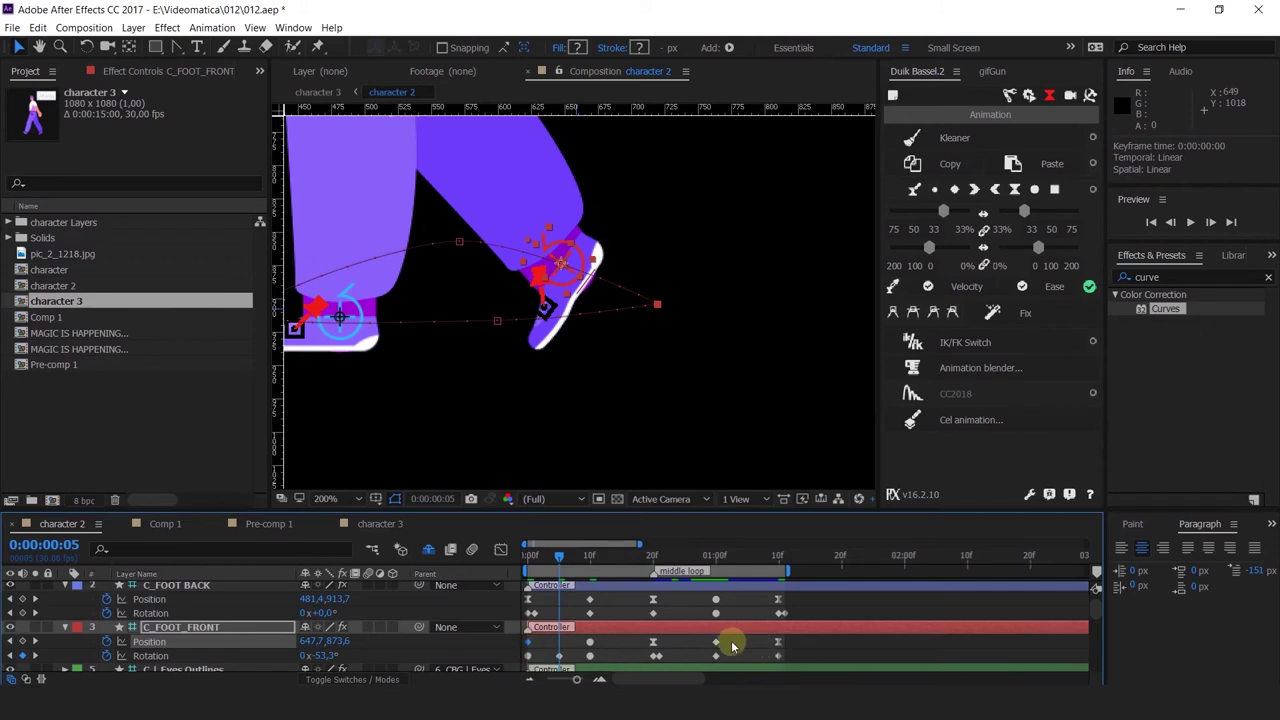
Compare the foot poses at frames 0 and 20, and apply Easy Ease to C_FOOT_FRONT's position keyframe at frame 0.
drag(551, 566, 486, 561)
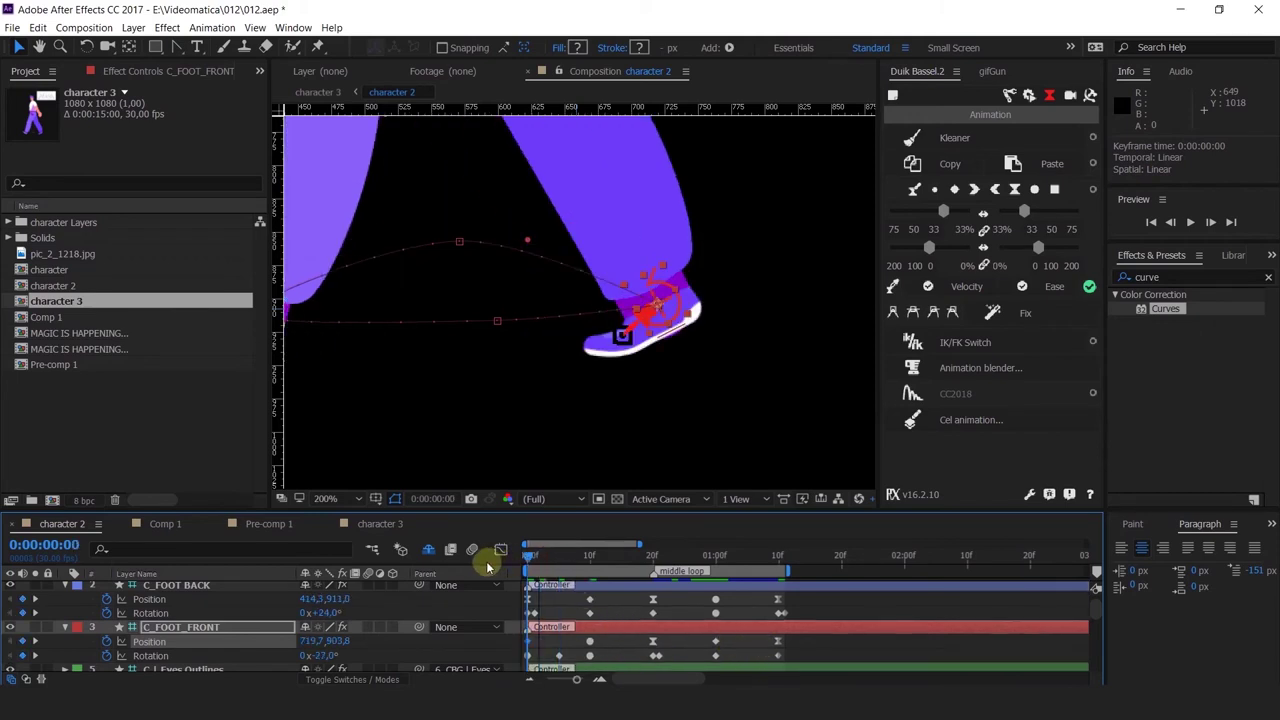
drag(564, 484, 580, 489)
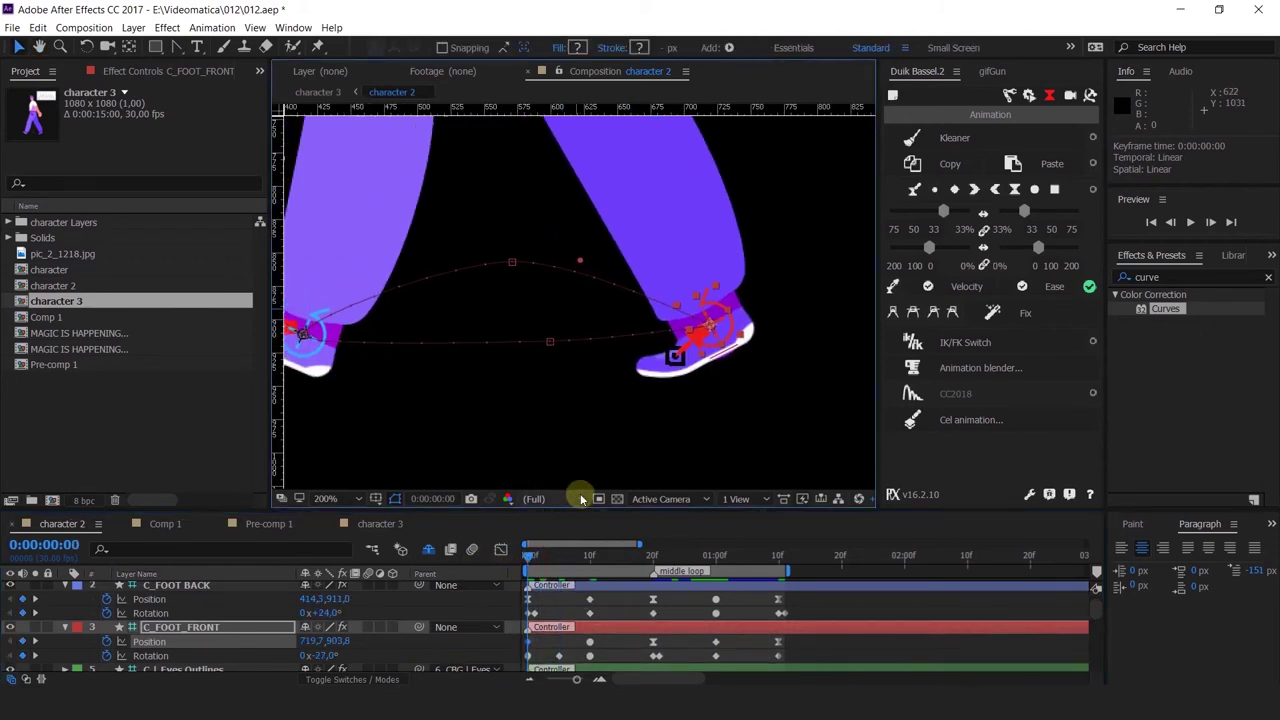
click(652, 557)
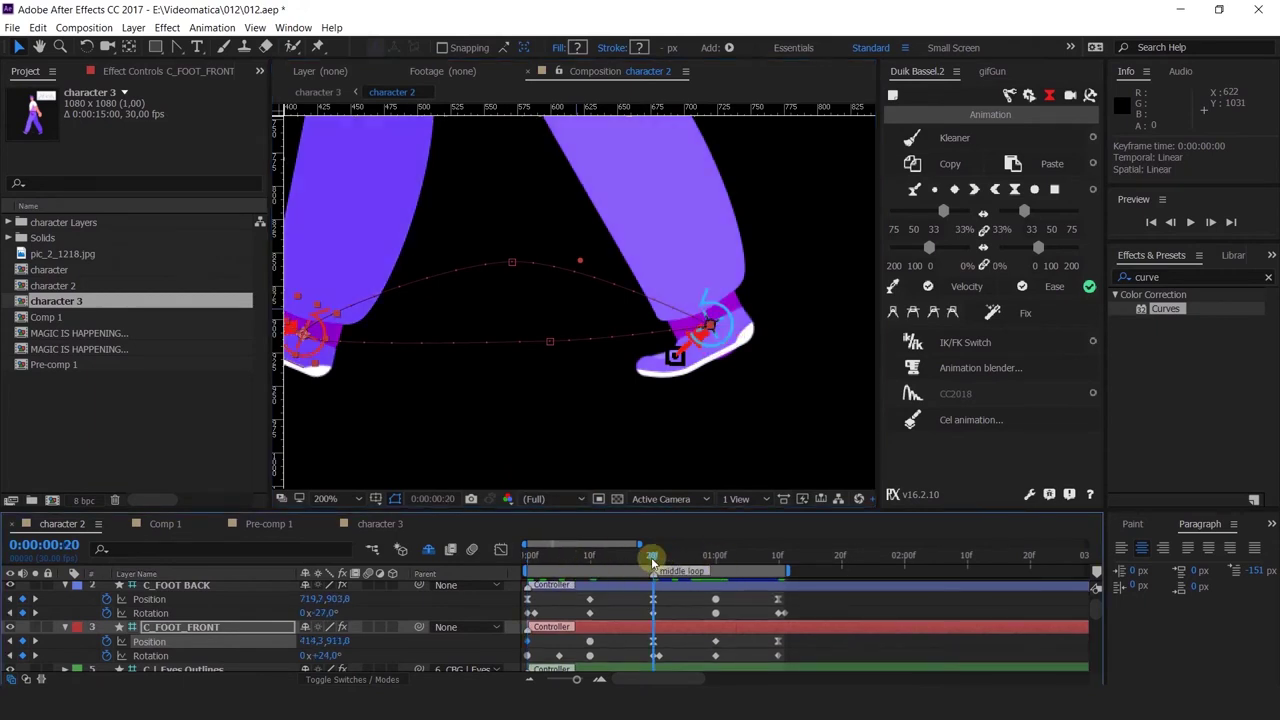
click(528, 555)
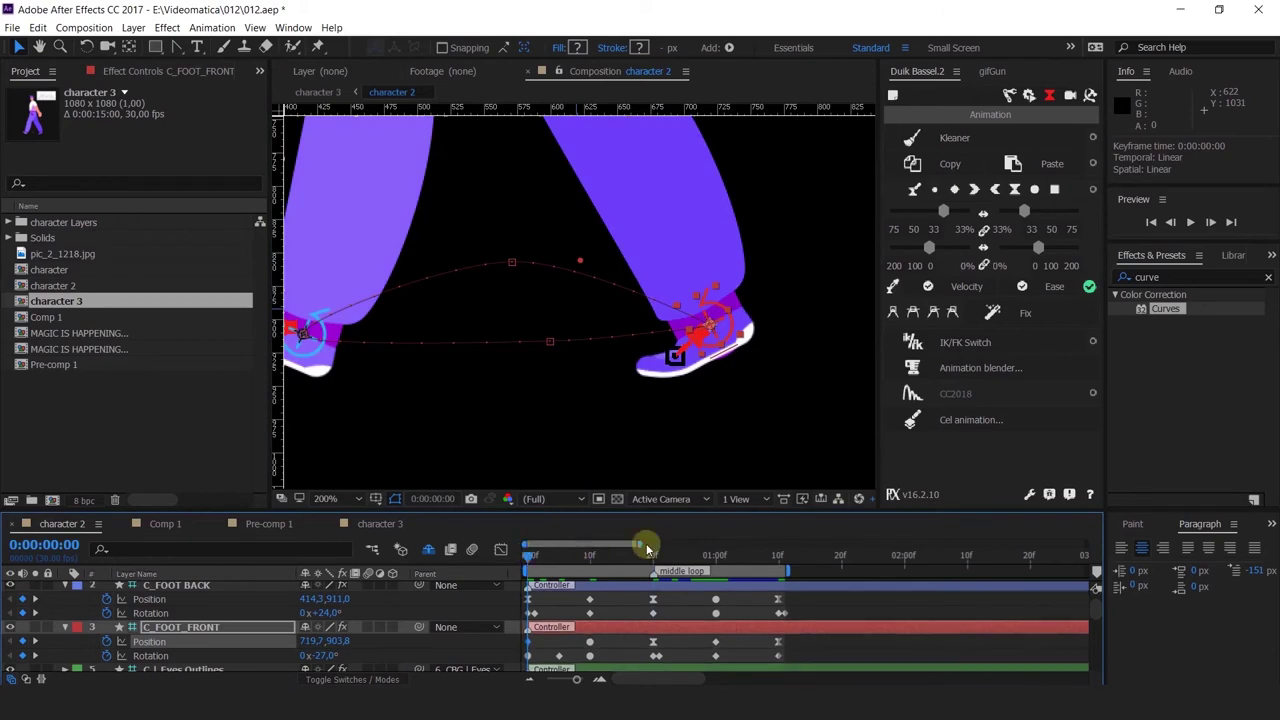
click(524, 642)
click(527, 657)
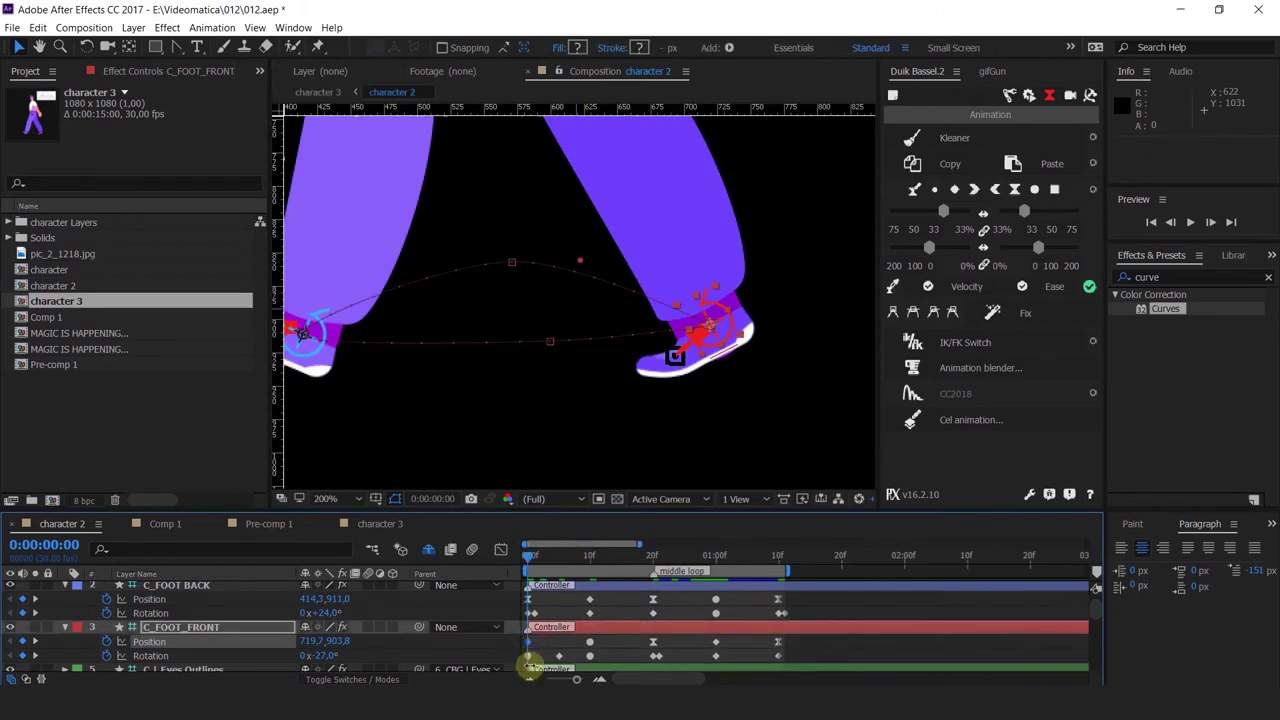
click(528, 642)
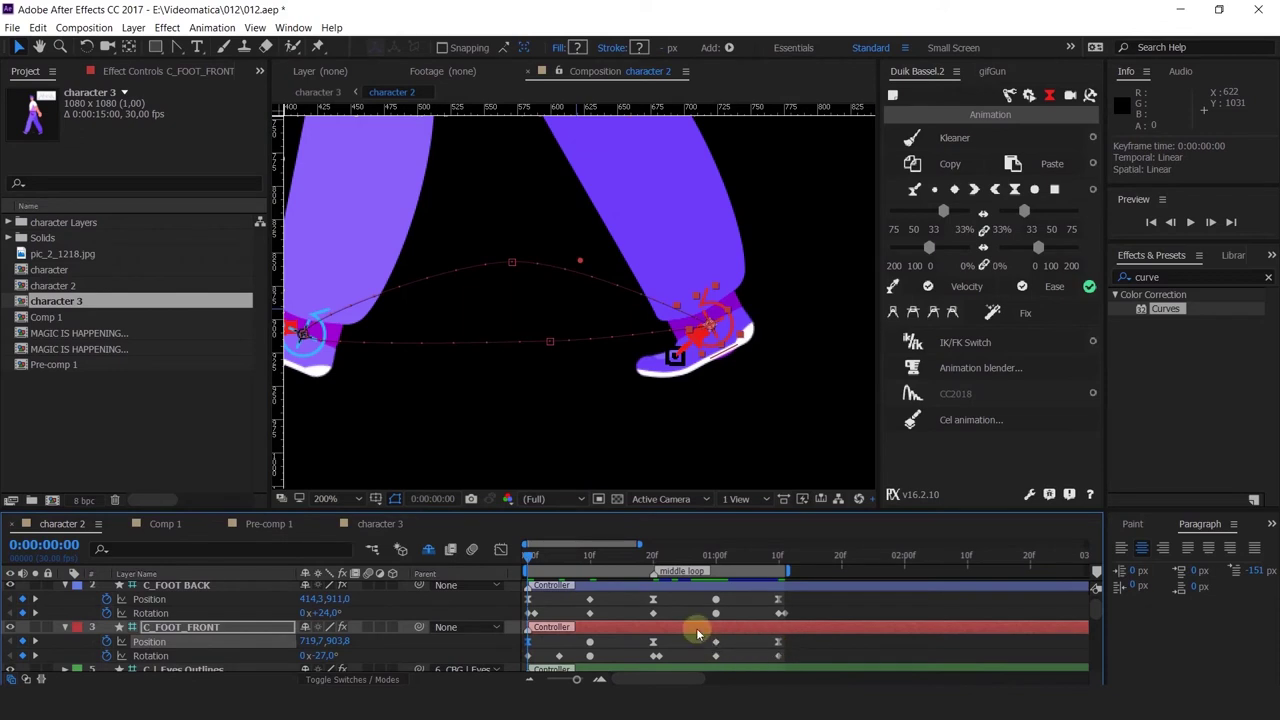
Copy C_FOOT_FRONT's rotation keyframe at frame 5 and paste it onto C_FOOT BACK at frame 25.
click(560, 557)
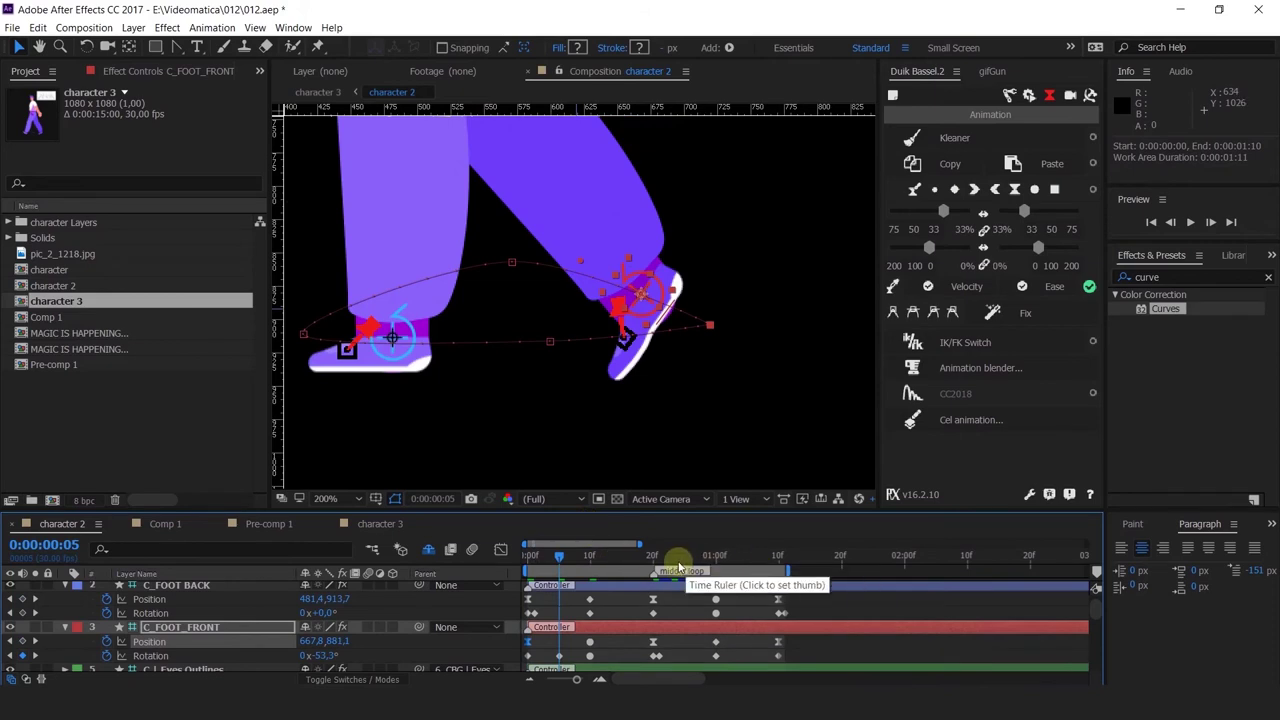
click(679, 558)
drag(680, 564, 684, 566)
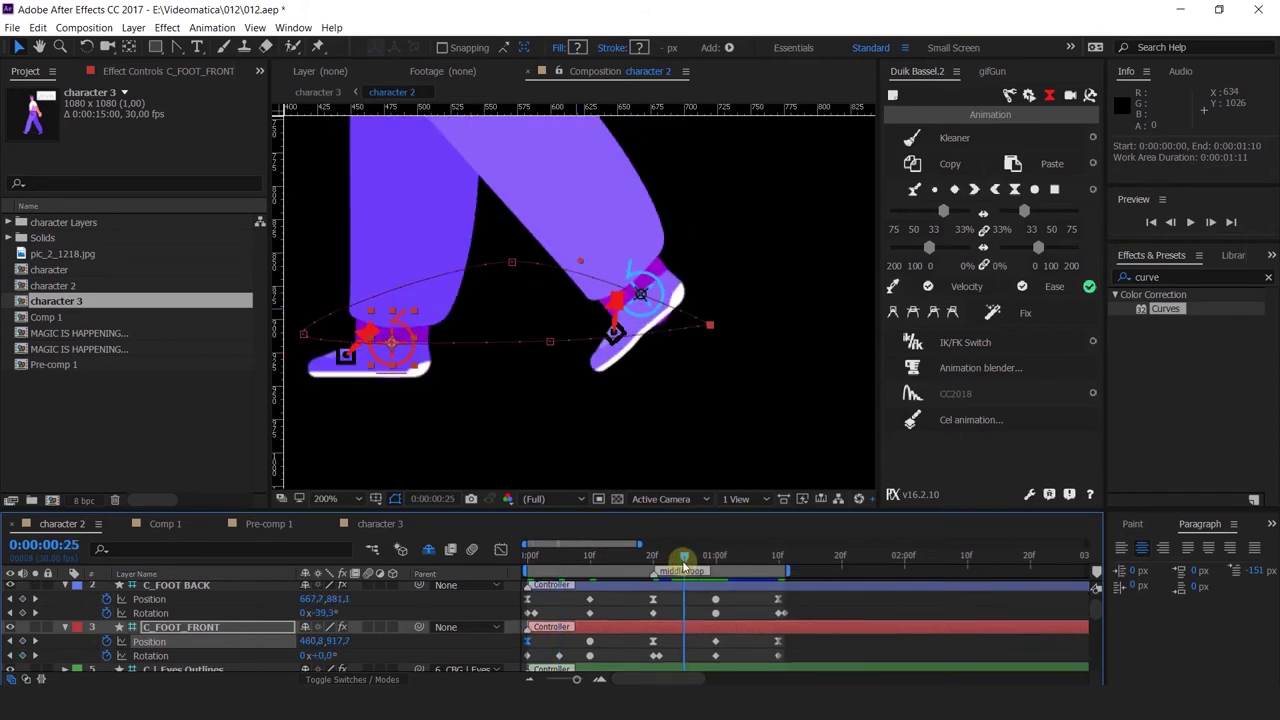
drag(568, 646, 549, 666)
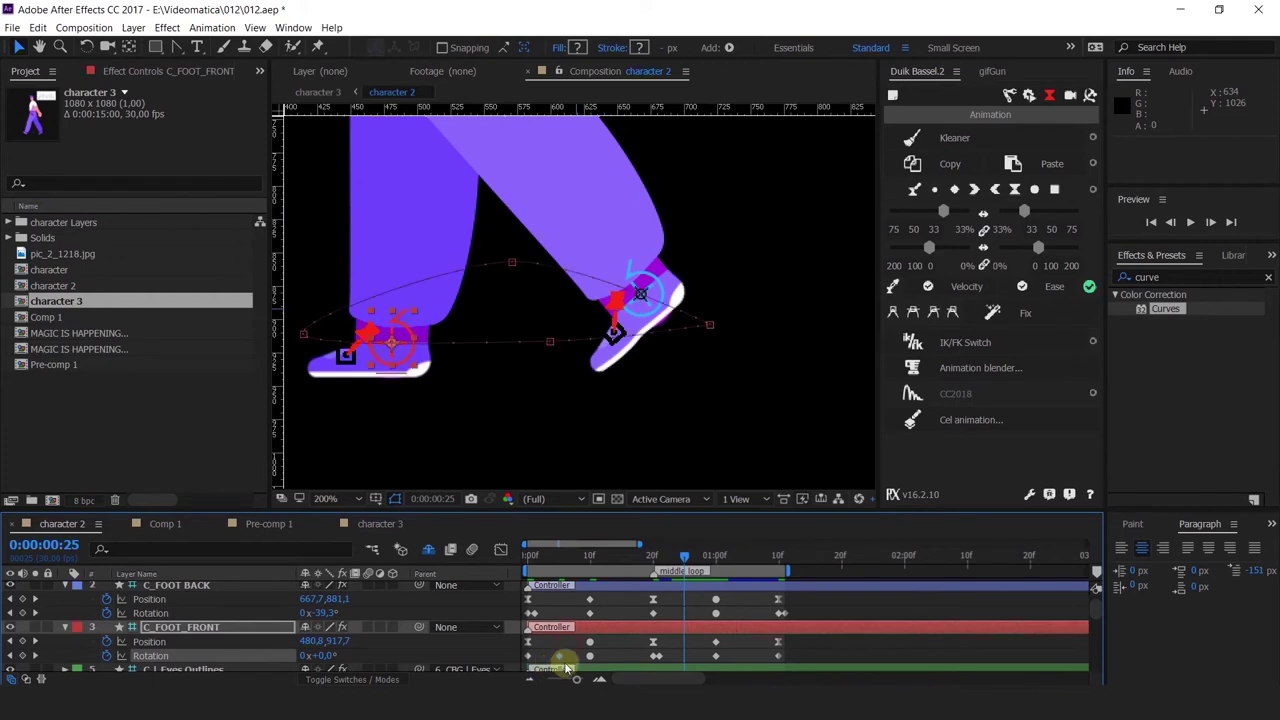
click(698, 589)
key(ctrl+v)
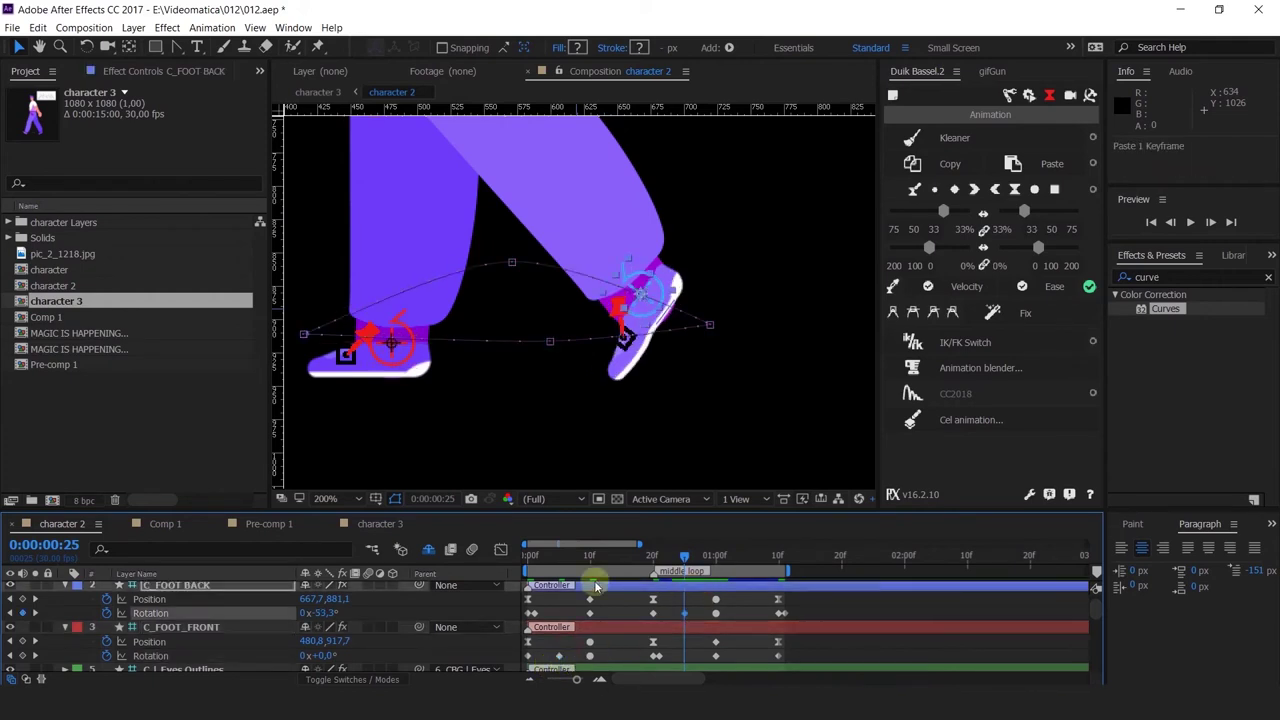
Play back the walk cycle and step through its first frames to examine how both feet roll and lift.
key(space)
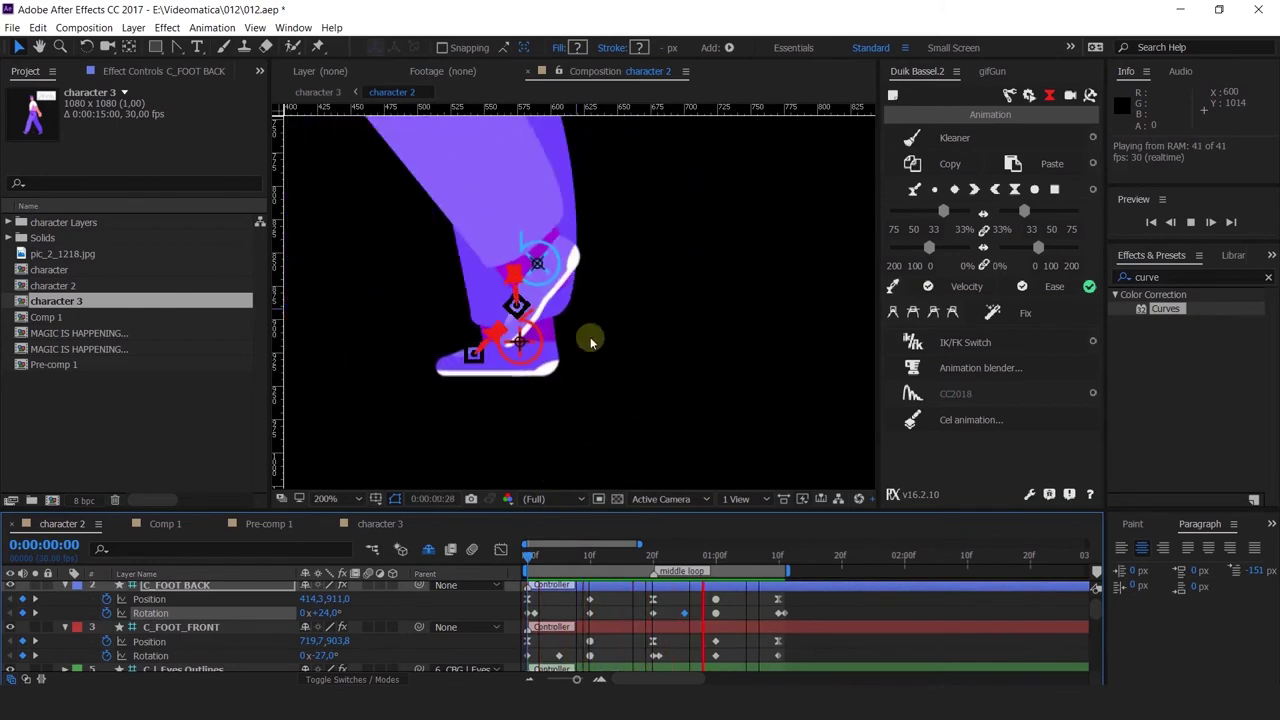
key(space)
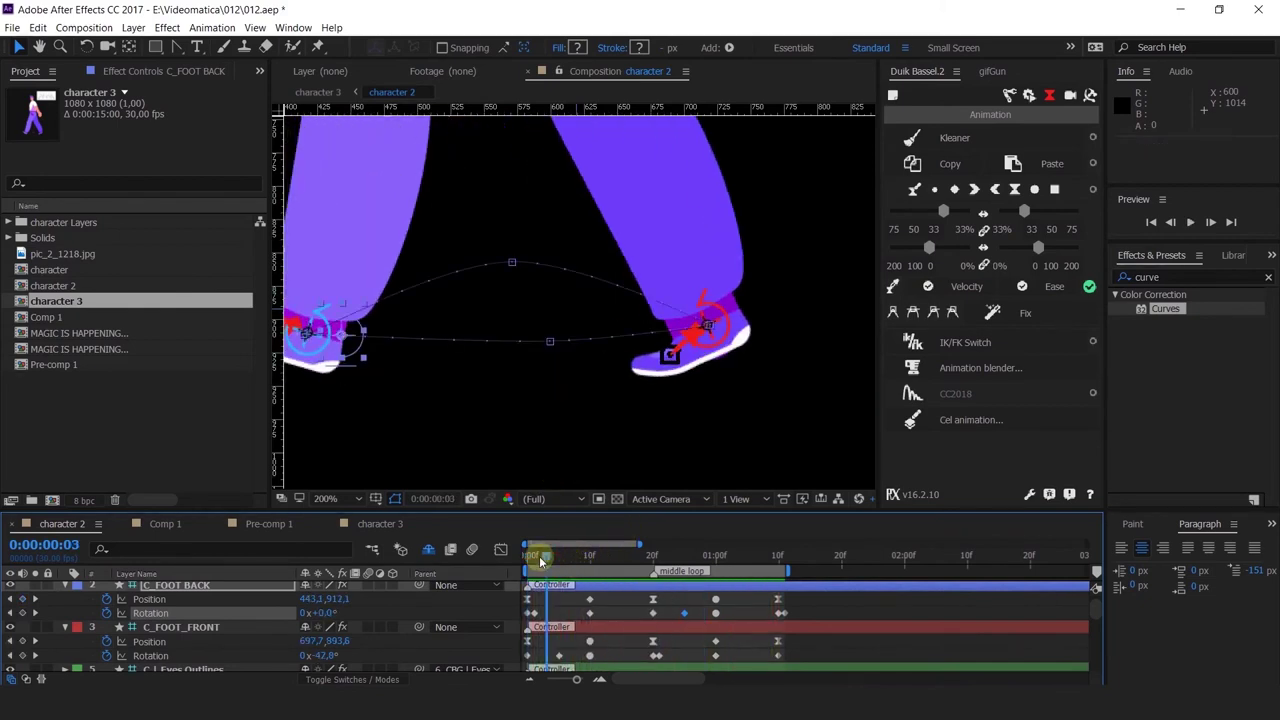
key(Page_Down)
key(Page_Down)
scroll(610, 318, down, 2)
key(Page_Down)
key(Page_Down)
key(Page_Down)
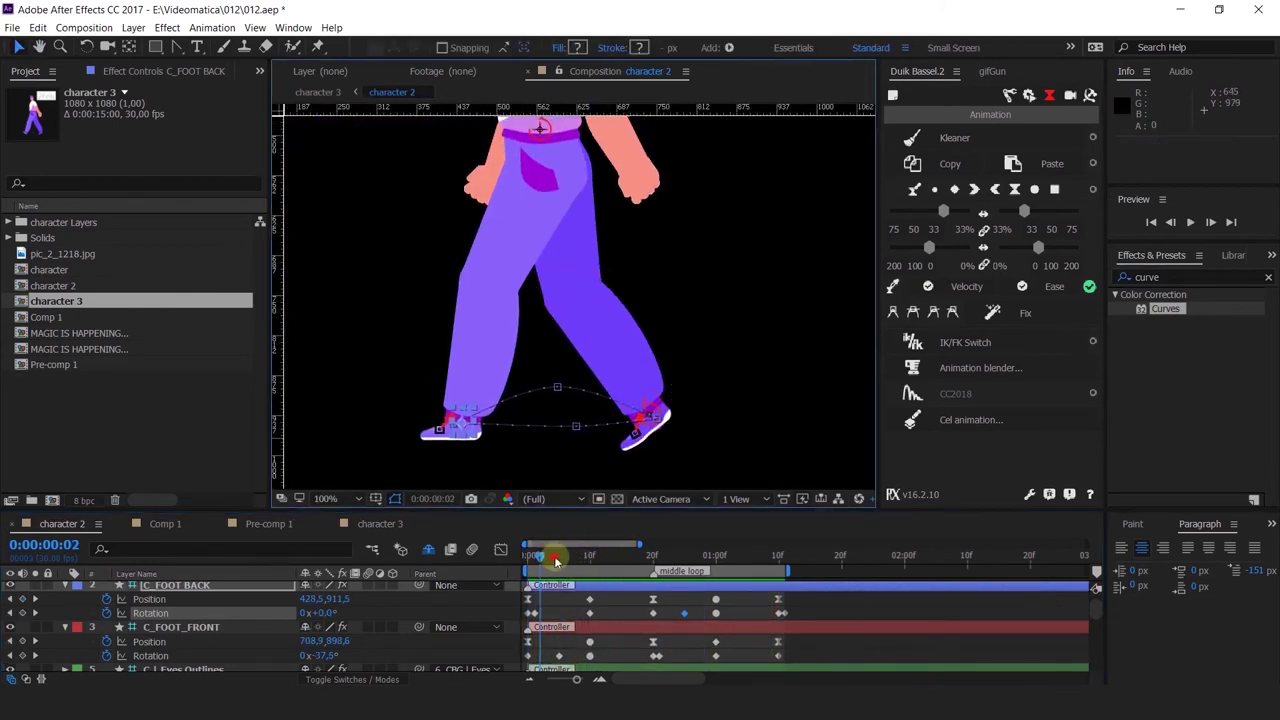
mouse_move(572, 566)
mouse_down()
mouse_move(630, 570)
mouse_move(552, 570)
mouse_up()
key(space)
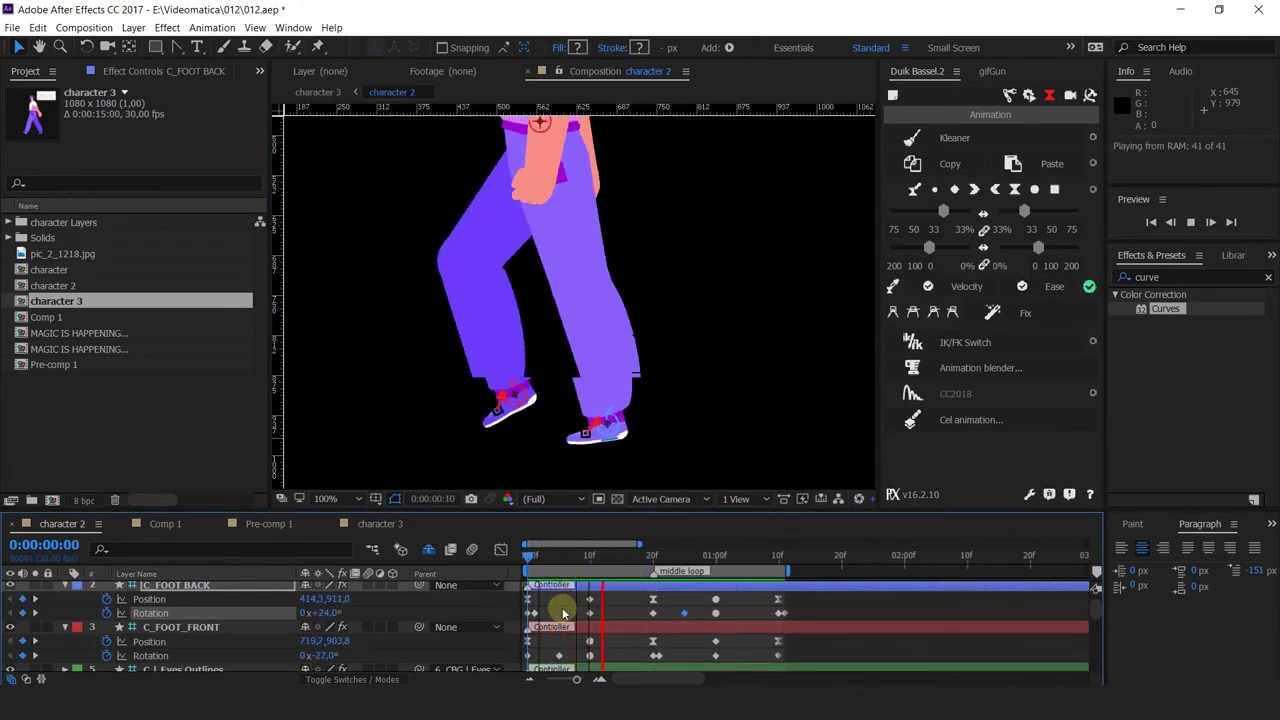
Place a horizontal guide at ground level beneath the feet, and check the contact pose at frame 0 against it.
click(554, 557)
drag(510, 107, 500, 442)
key(space)
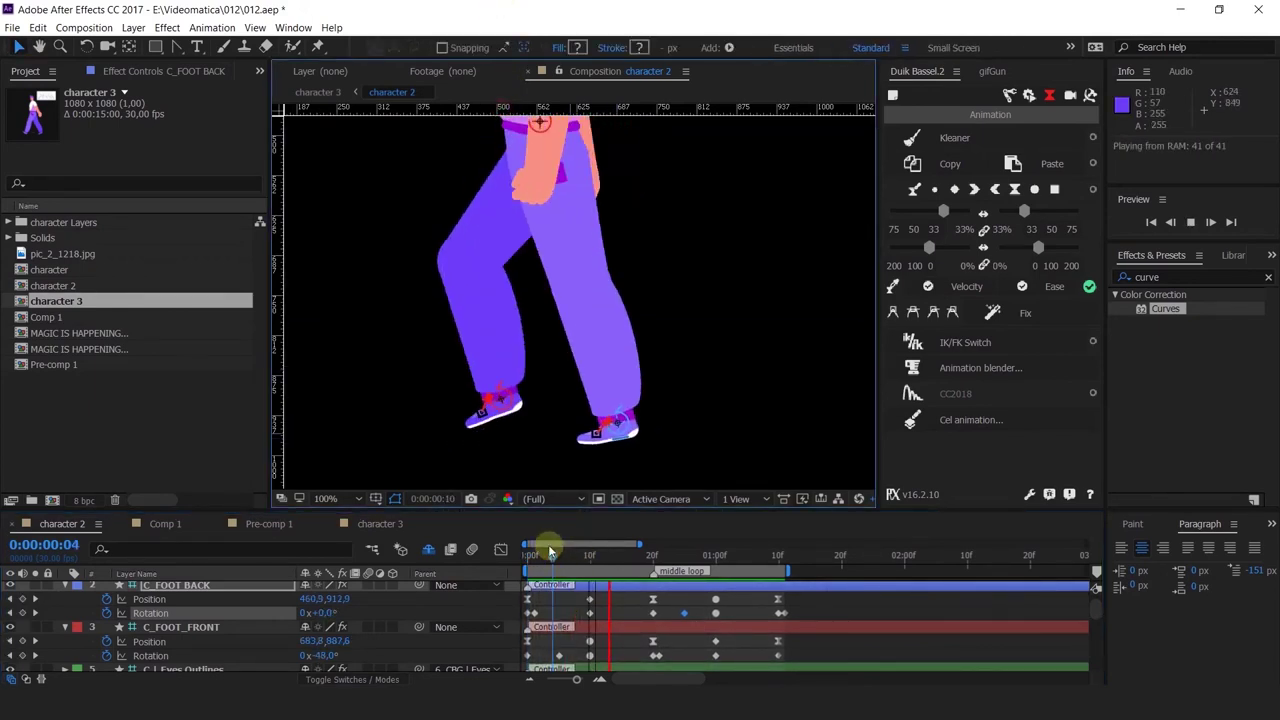
drag(551, 553, 500, 554)
click(556, 607)
drag(610, 362, 613, 245)
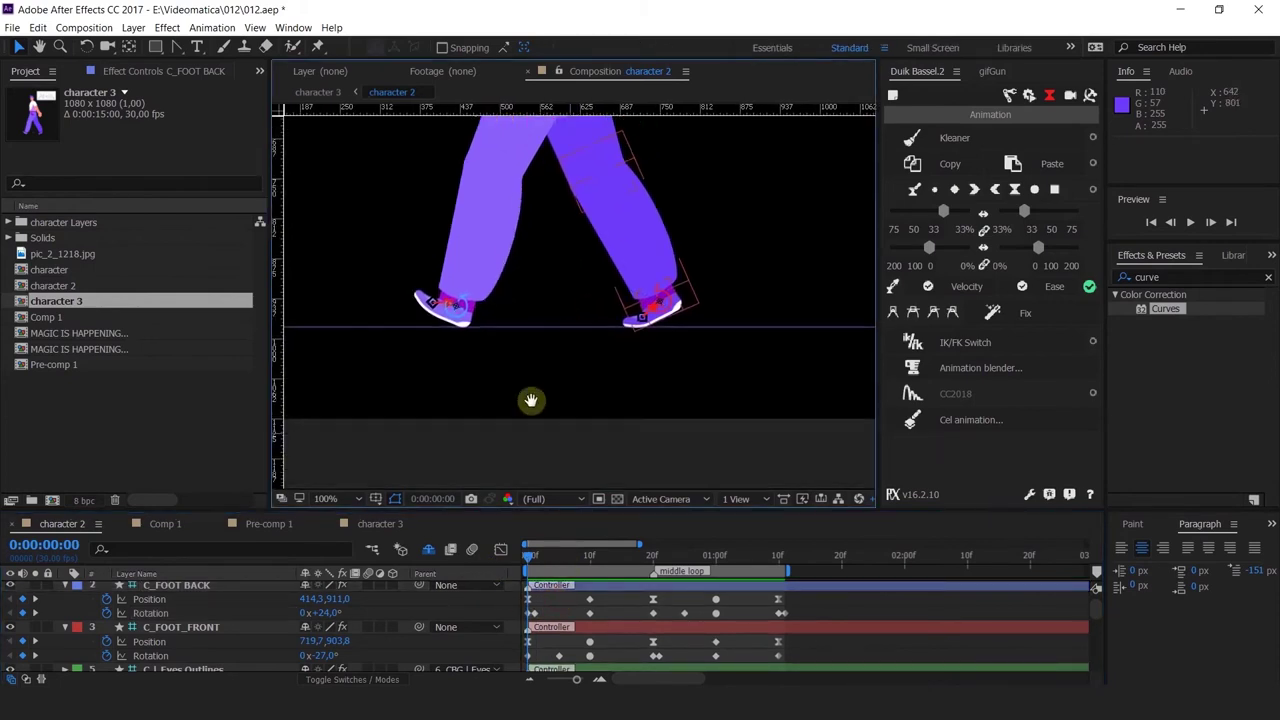
Draw a white ground rectangle about 590 by 200 px on a new shape layer, its upper edge on the guide.
click(525, 403)
click(160, 61)
click(155, 48)
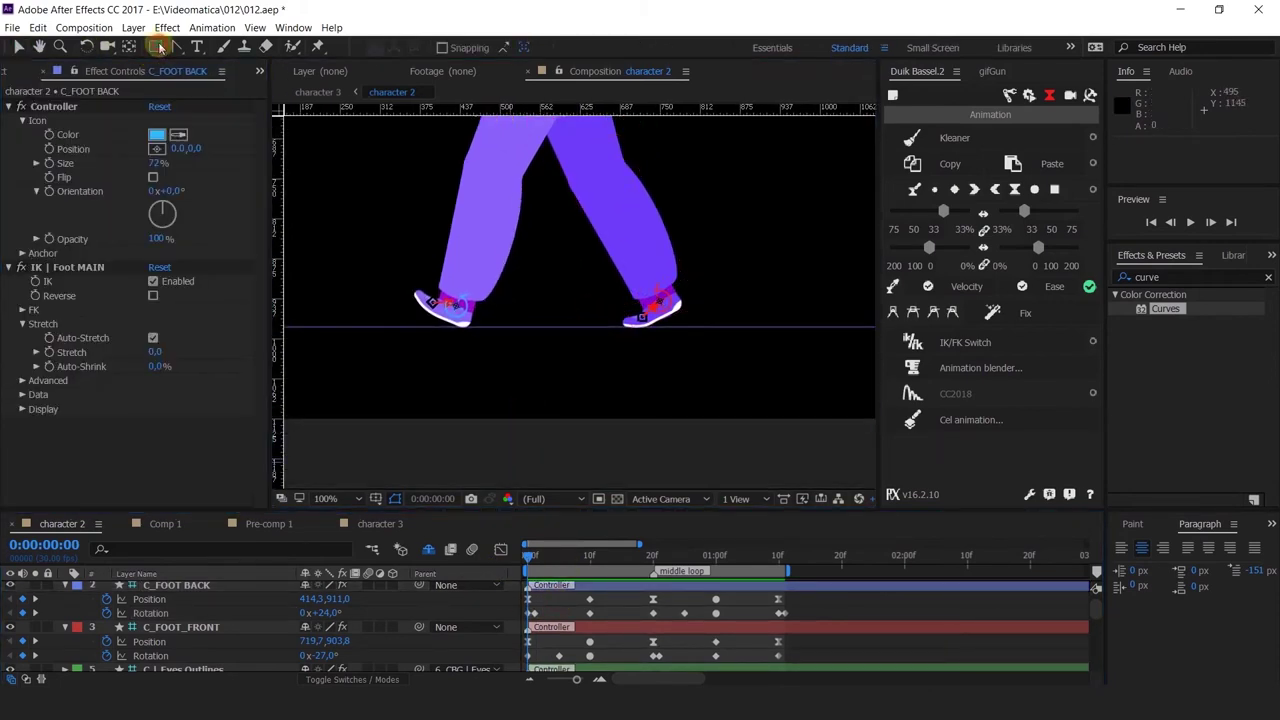
mouse_move(367, 451)
mouse_down()
mouse_move(750, 306)
mouse_move(746, 322)
mouse_up()
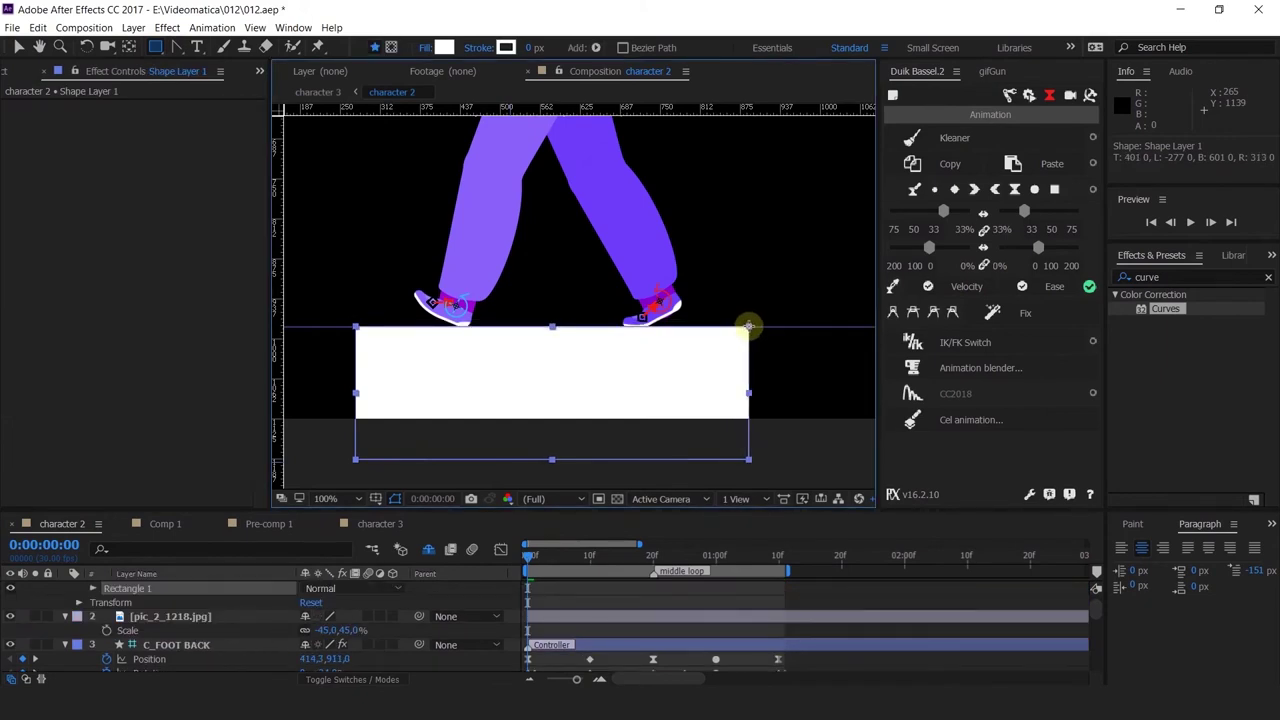
Move the rectangle's shape layer off the top of the layer stack, out from above the reference image and foot controllers.
click(580, 606)
scroll(143, 607, up, 1)
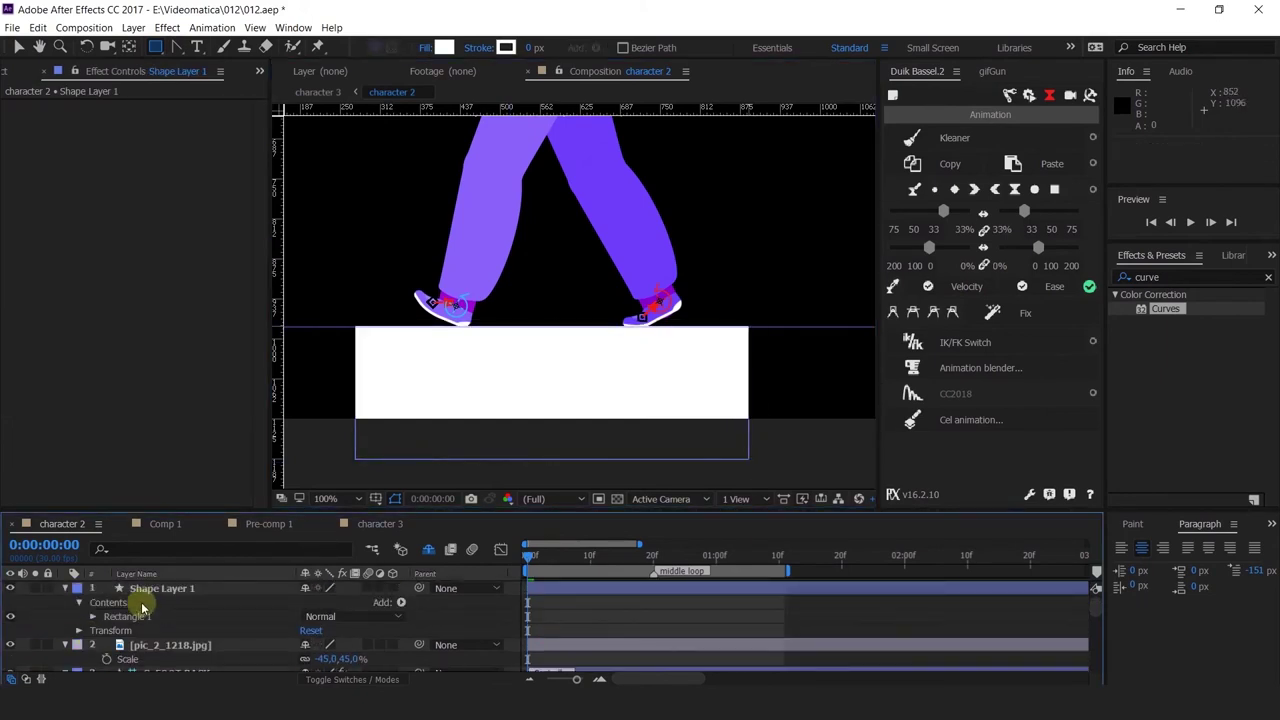
click(162, 589)
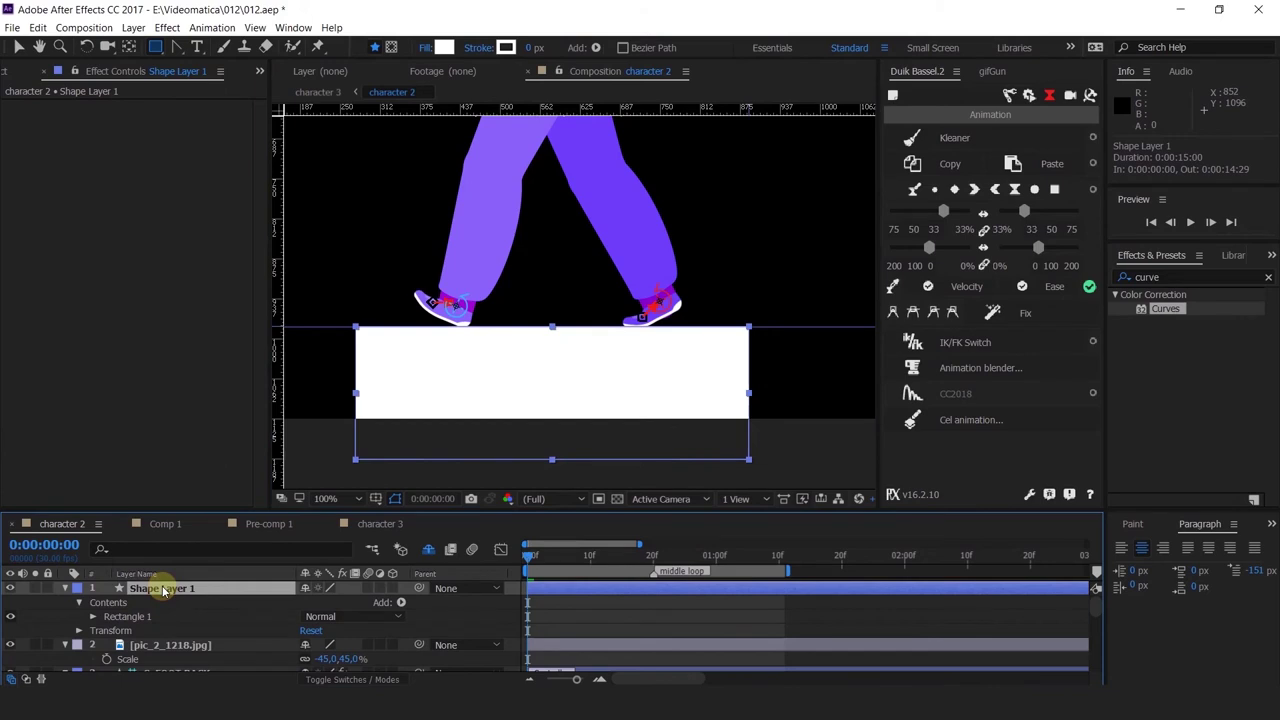
click(130, 618)
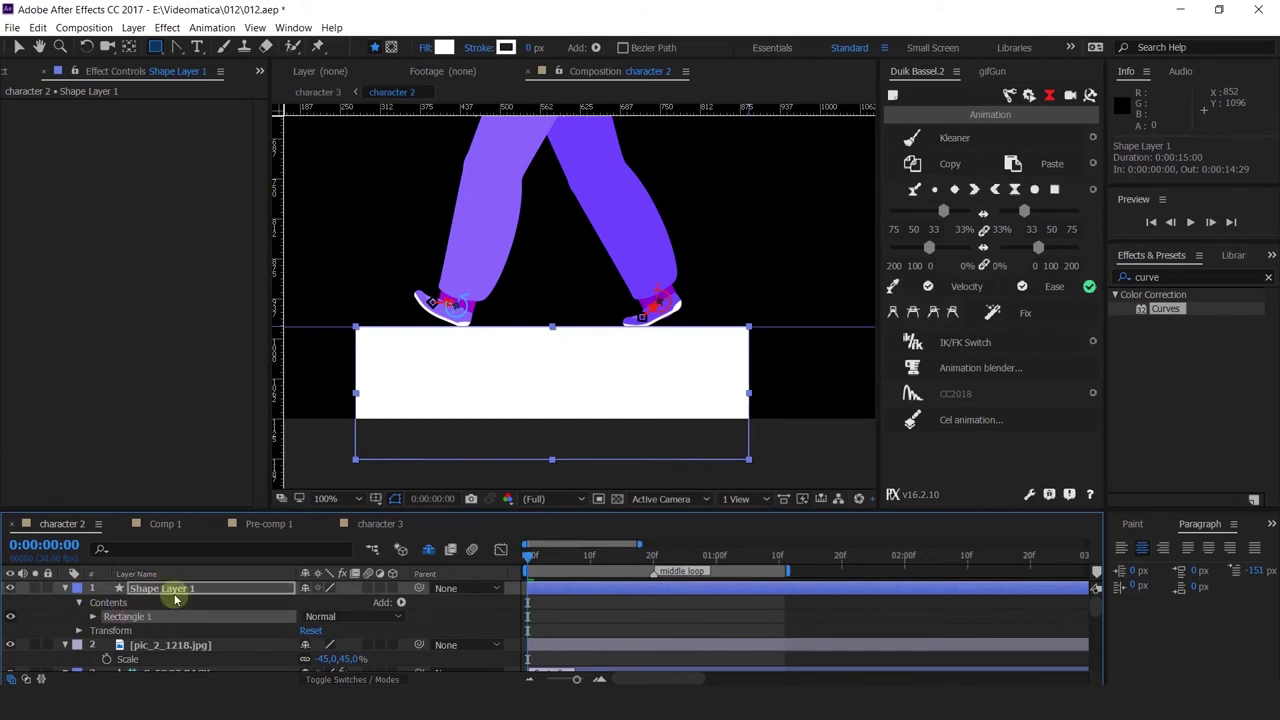
click(155, 588)
key(Delete)
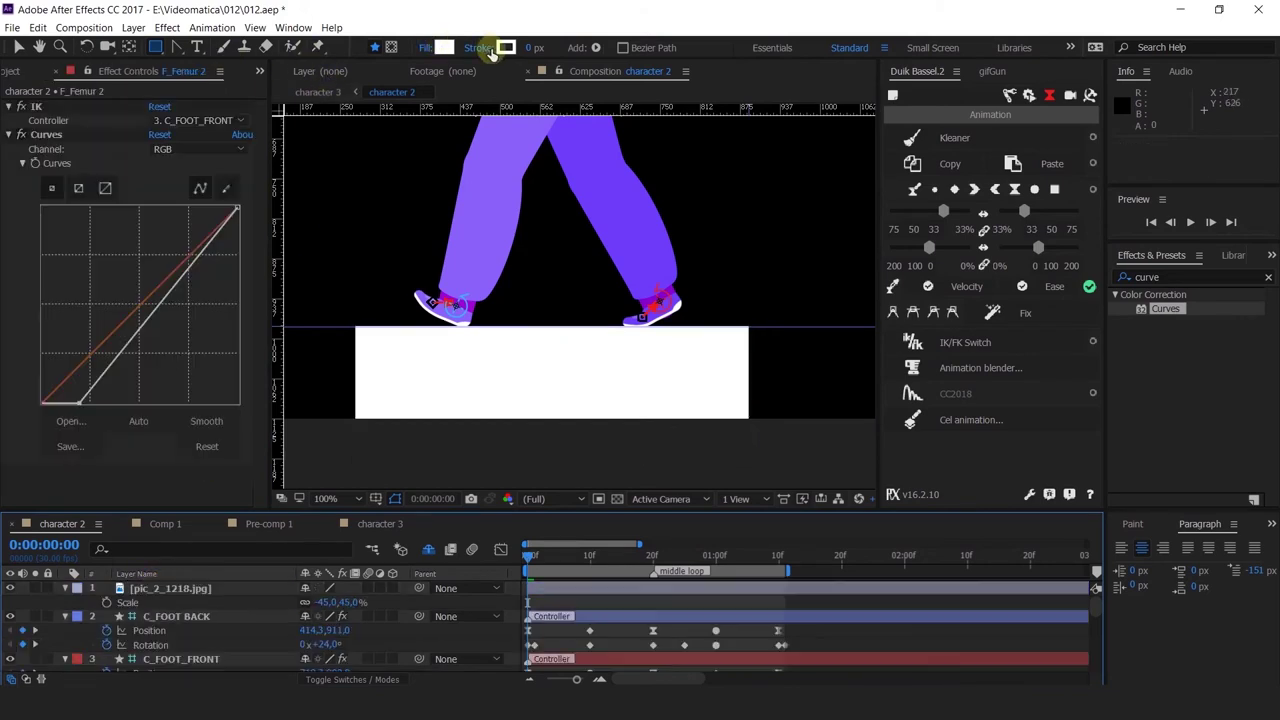
Redraw the ground as a rectangle about 630 by 100 px beneath the feet, with no fill and a 3 px white stroke.
click(424, 50)
click(665, 267)
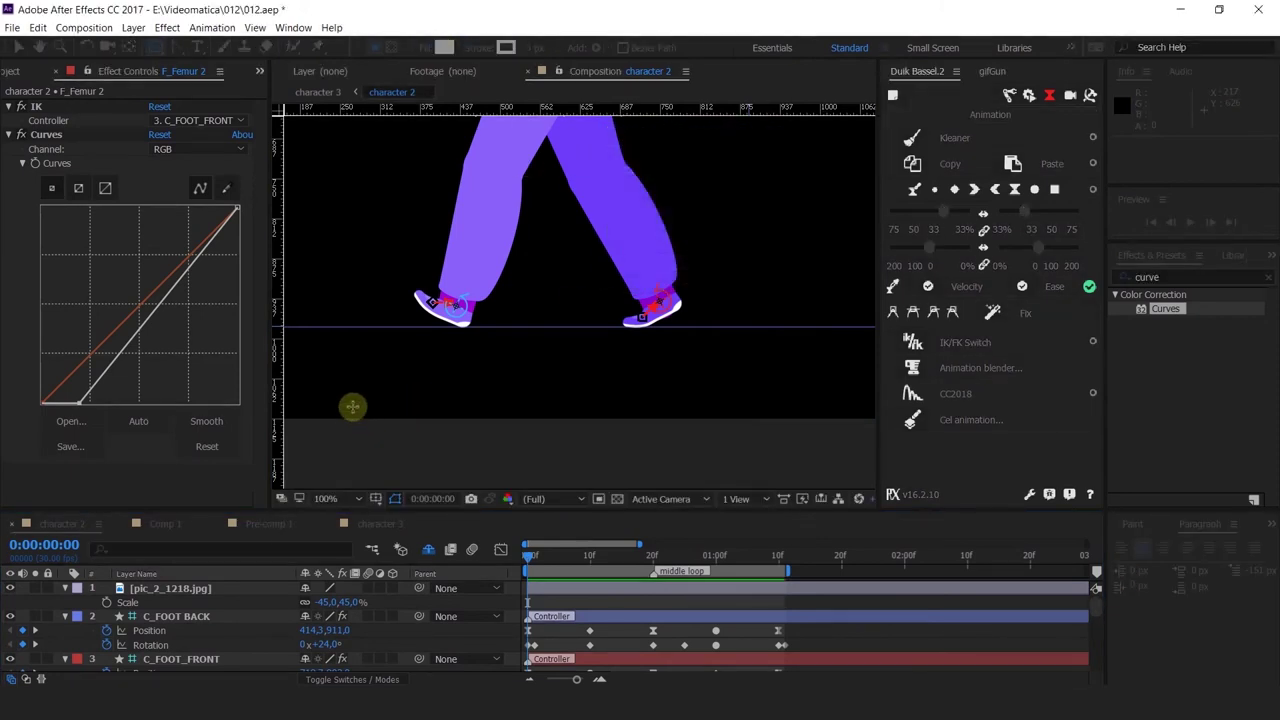
drag(333, 395, 751, 328)
click(495, 610)
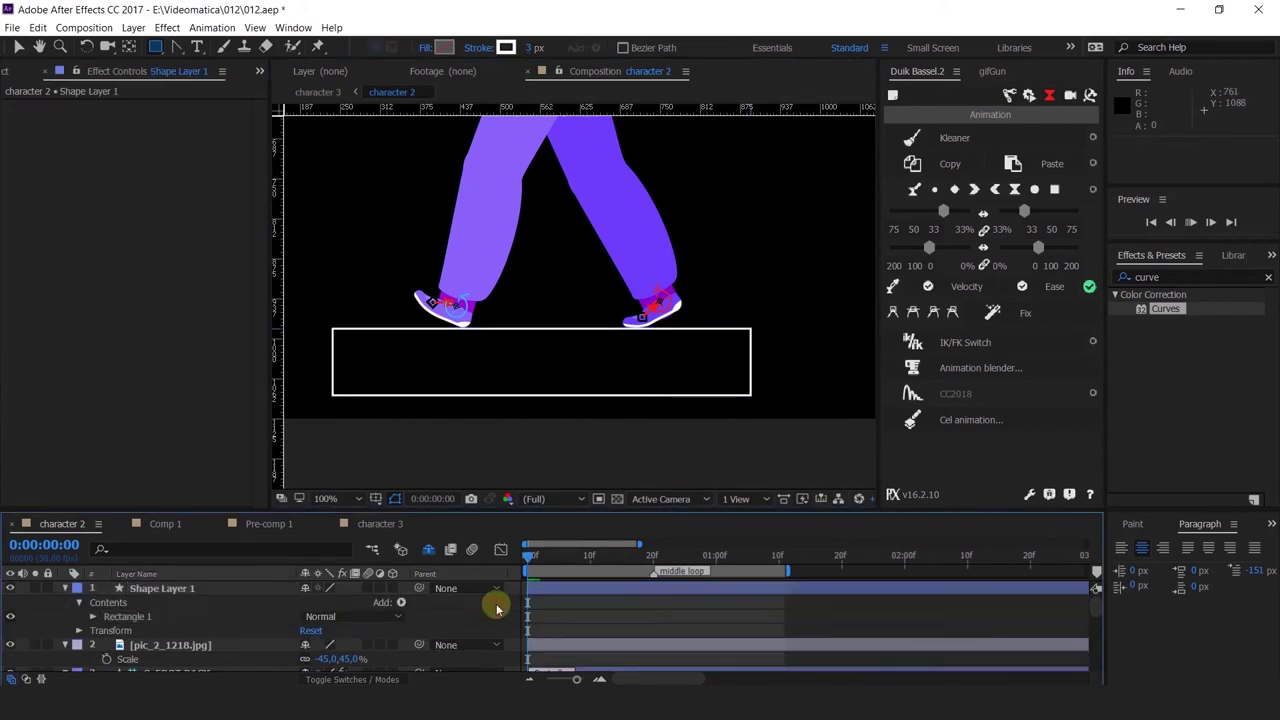
Examine the first five frames of the walk cycle, comparing the back foot and its motion path with the ground outline.
key(space)
click(530, 556)
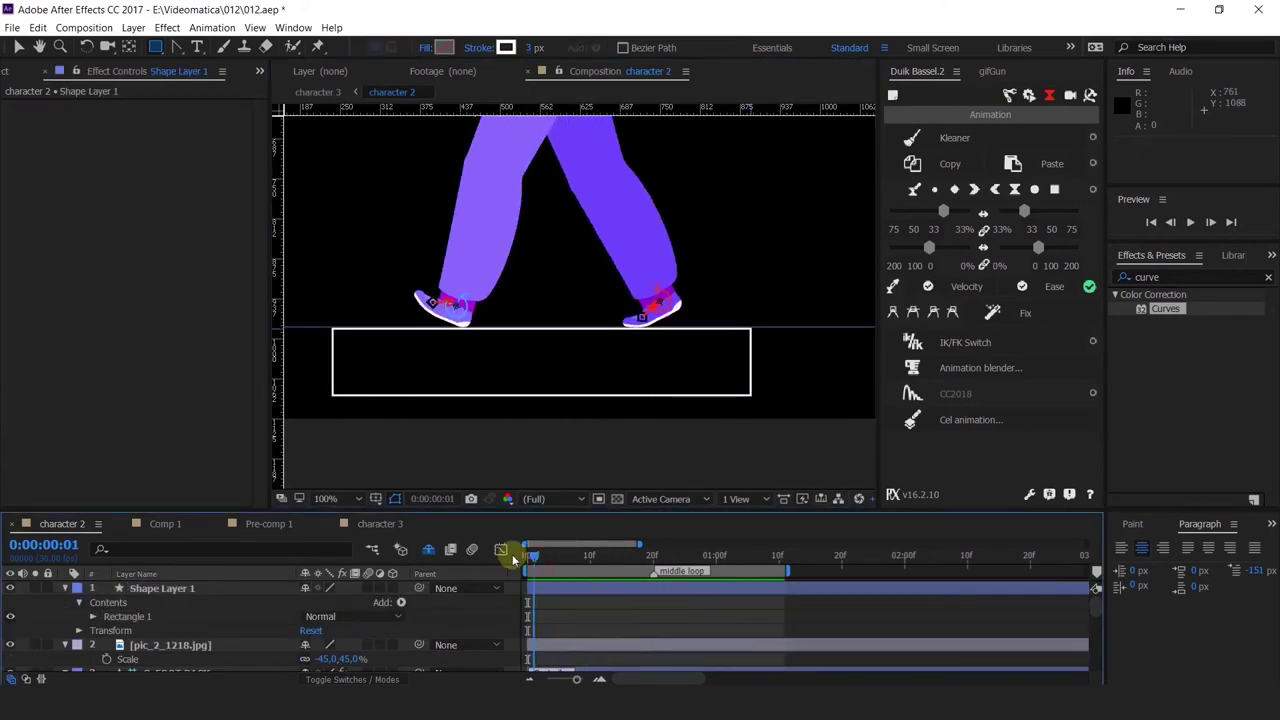
drag(533, 556, 552, 557)
drag(540, 557, 540, 565)
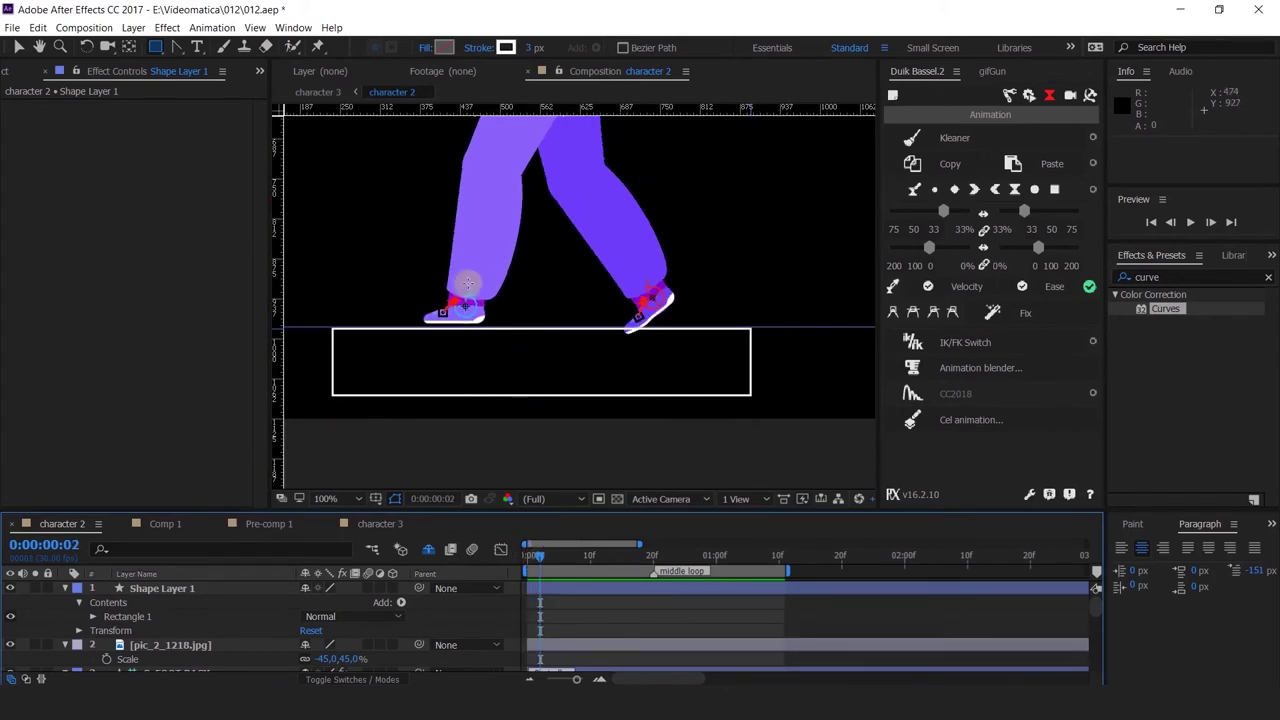
scroll(472, 306, up, 2)
key(v)
click(474, 312)
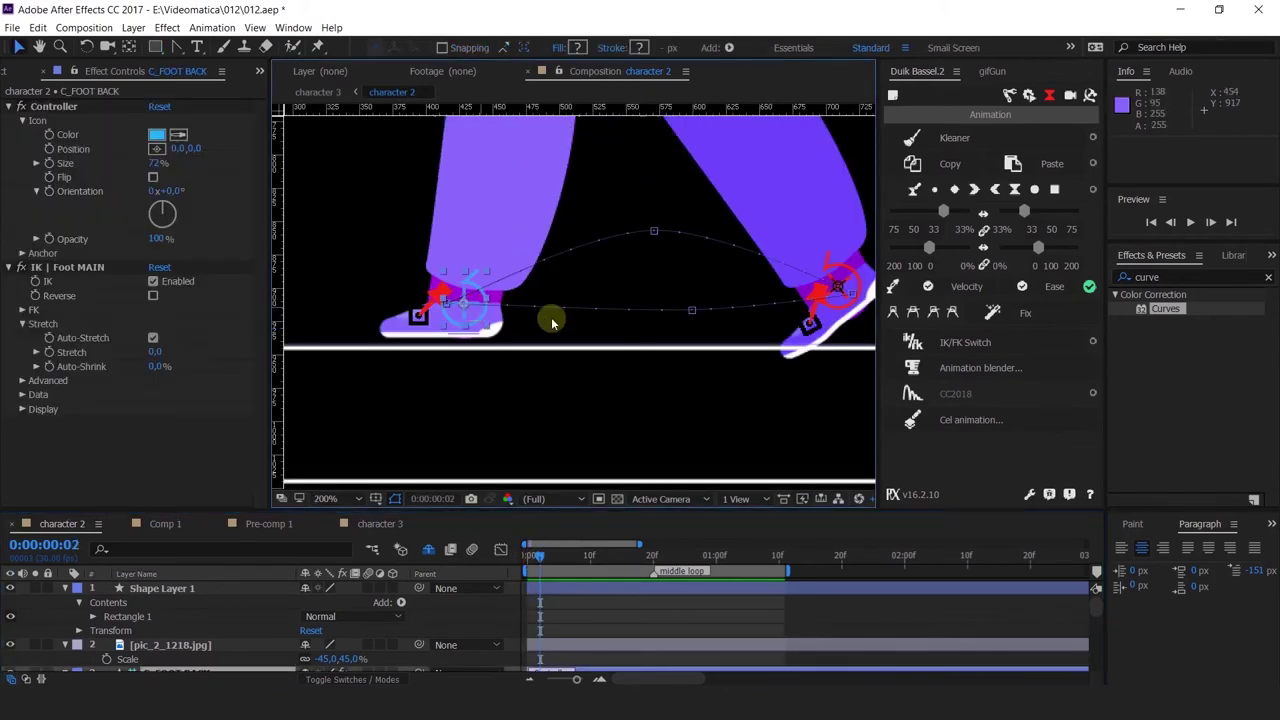
key(h)
drag(663, 329, 686, 257)
key(v)
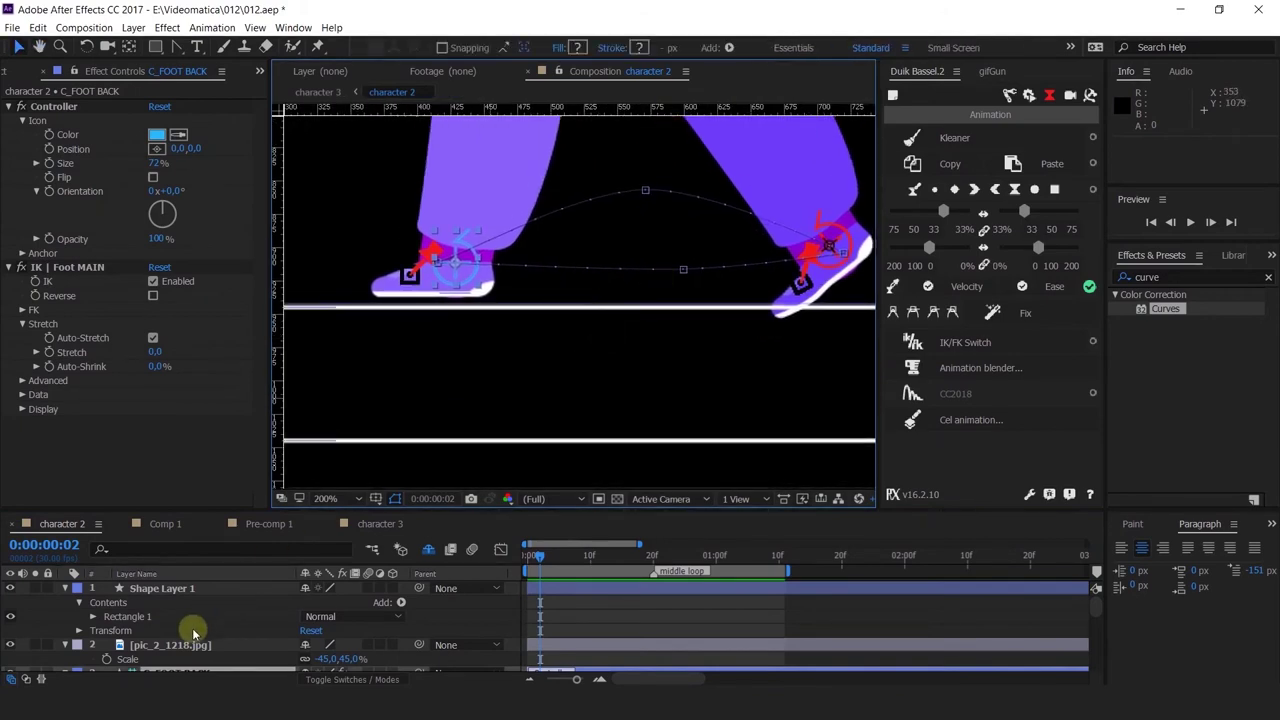
scroll(193, 645, down, 1)
drag(537, 558, 557, 590)
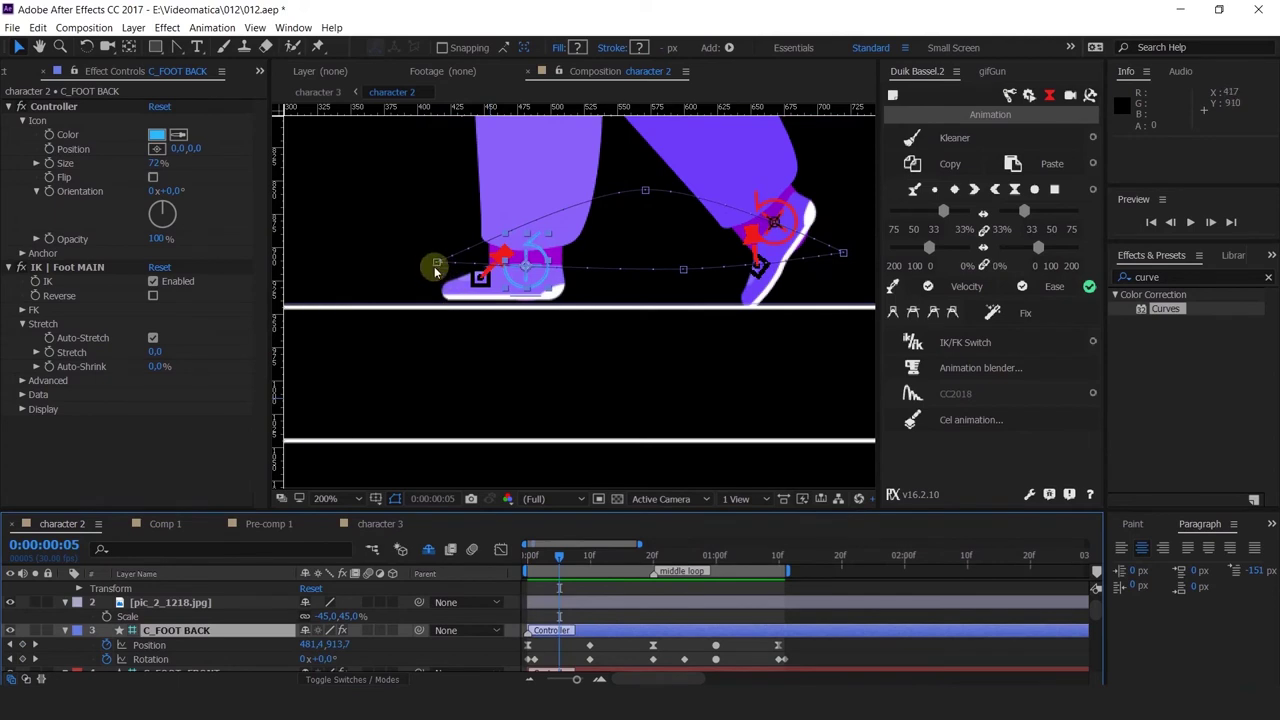
Try to lower the back foot onto the ground by bending the motion path handle of C_FOOT BACK's first position keyframe.
drag(474, 274, 479, 283)
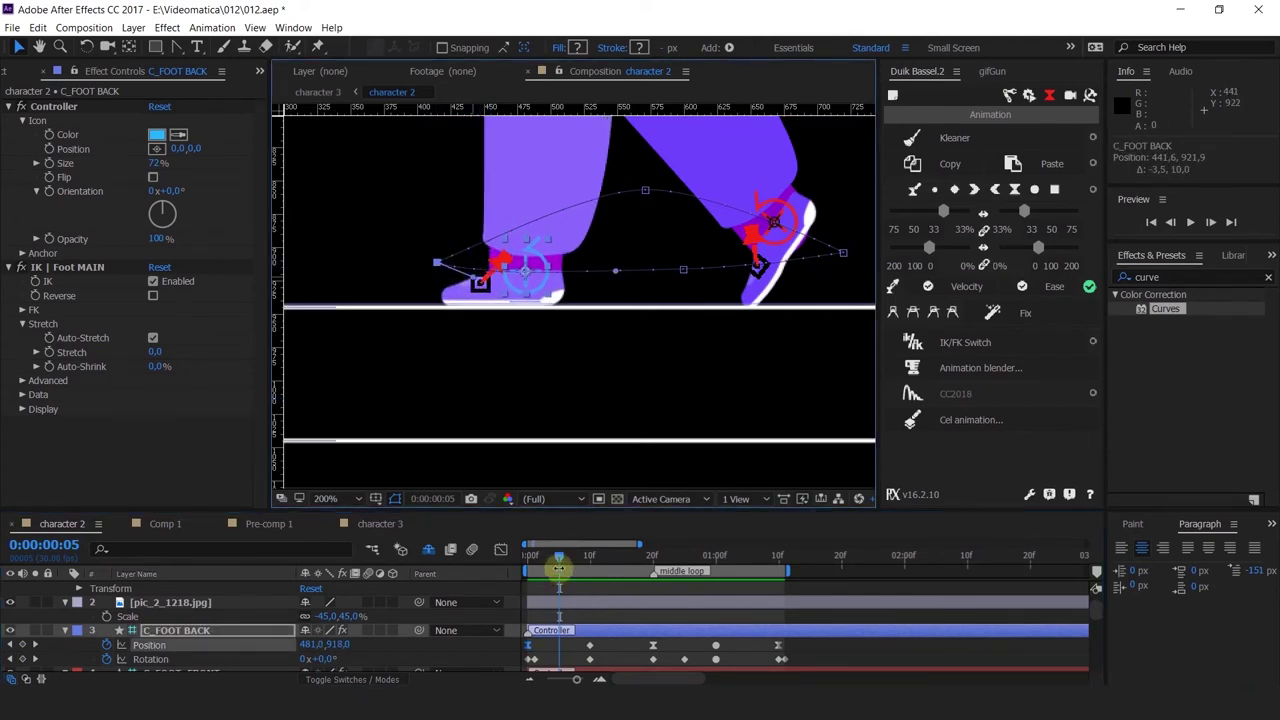
drag(559, 557, 527, 561)
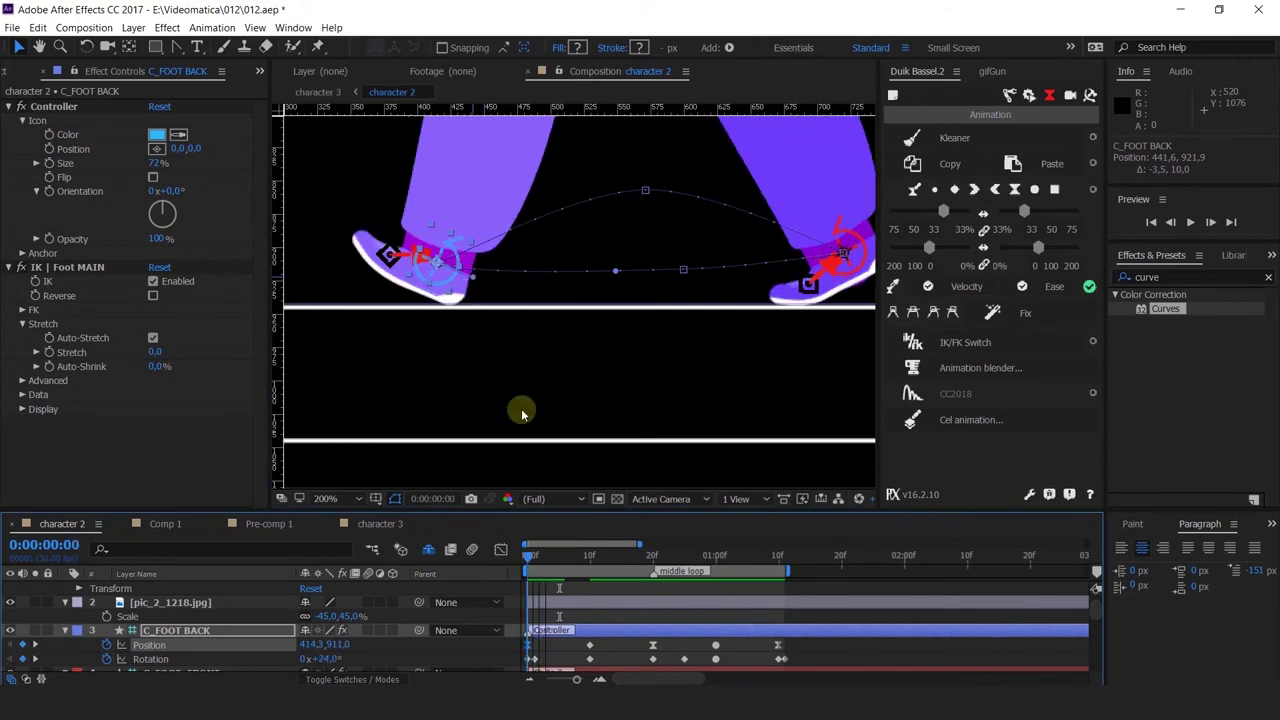
click(467, 283)
drag(472, 283, 464, 289)
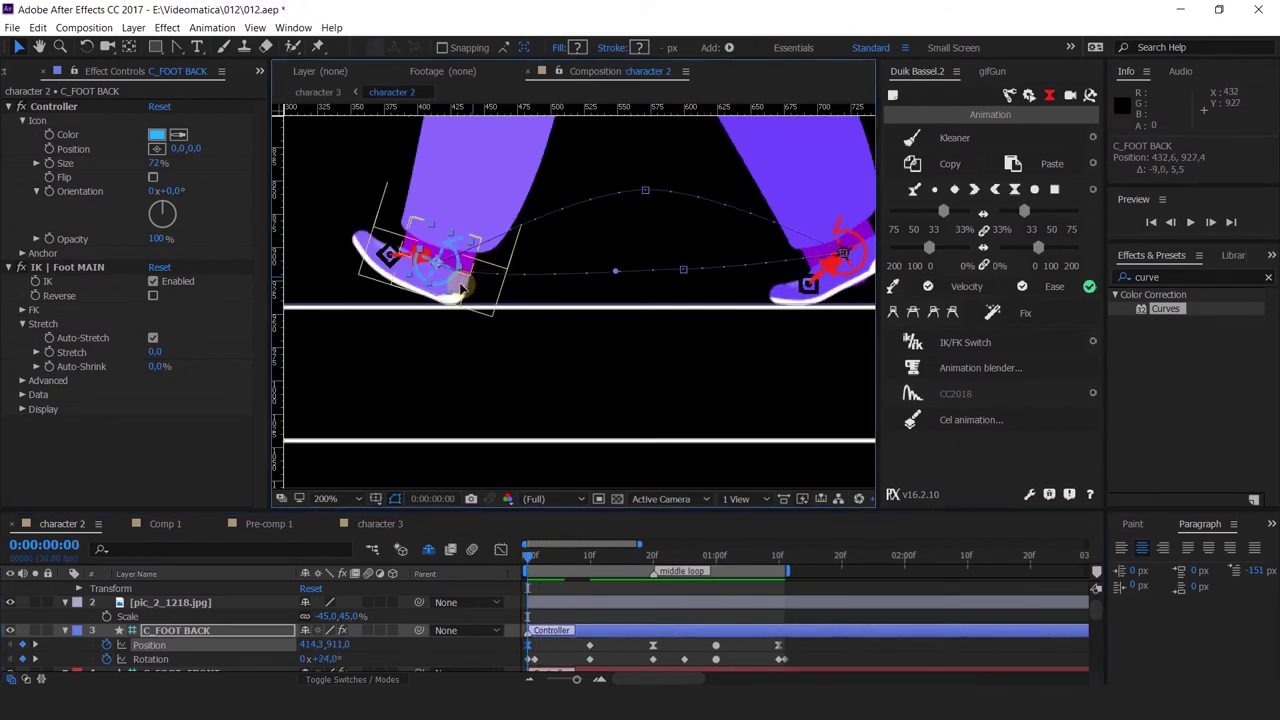
drag(527, 557, 533, 561)
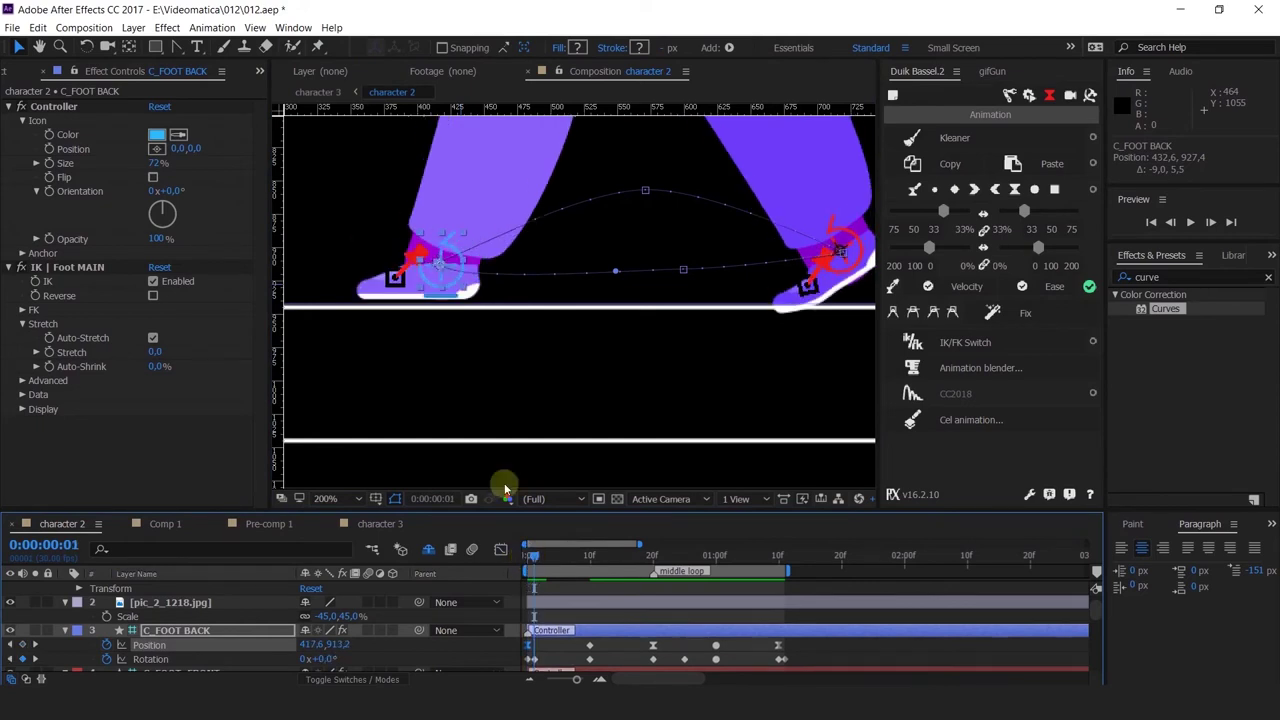
mouse_move(462, 296)
mouse_down()
mouse_move(449, 323)
mouse_move(451, 310)
mouse_up()
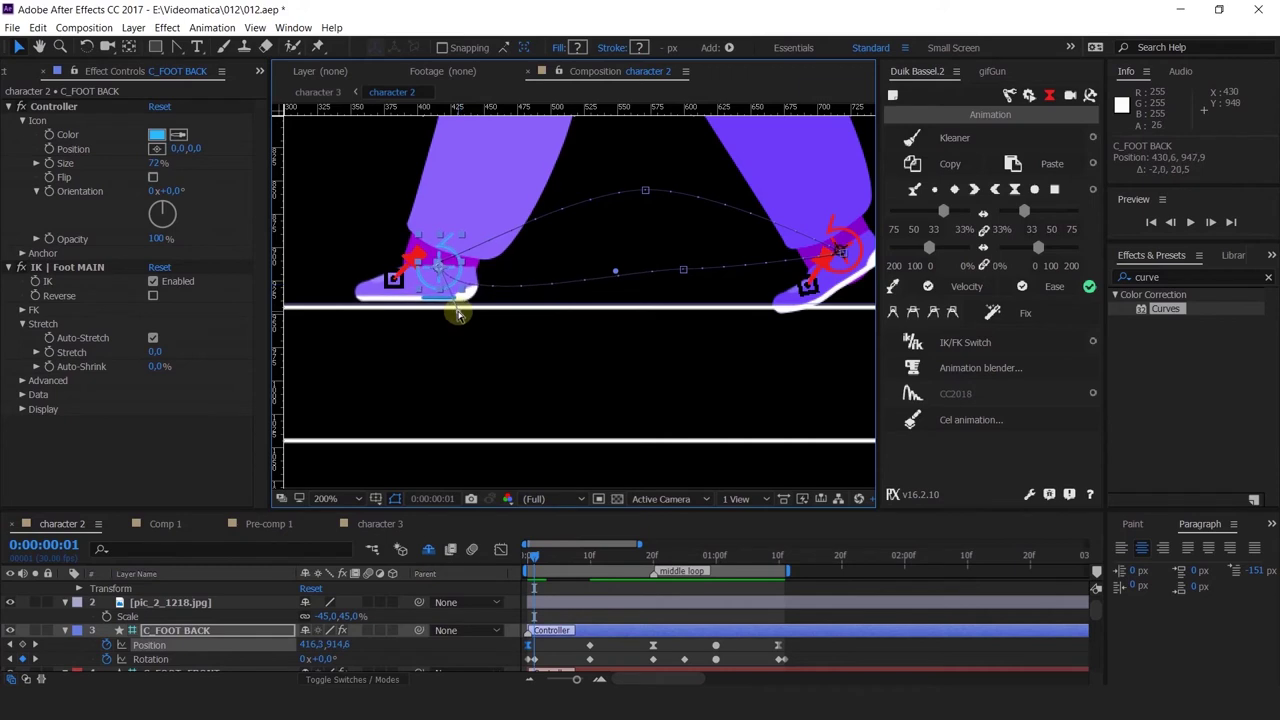
key(ctrl+z)
Shift the ground rectangle up 1.5 px and left 1 px, aligning its upper edge with the flat back foot at frame 10.
key(Page_Up)
key(Page_Down)
key(Page_Down)
key(Page_Down)
key(Page_Down)
key(Page_Down)
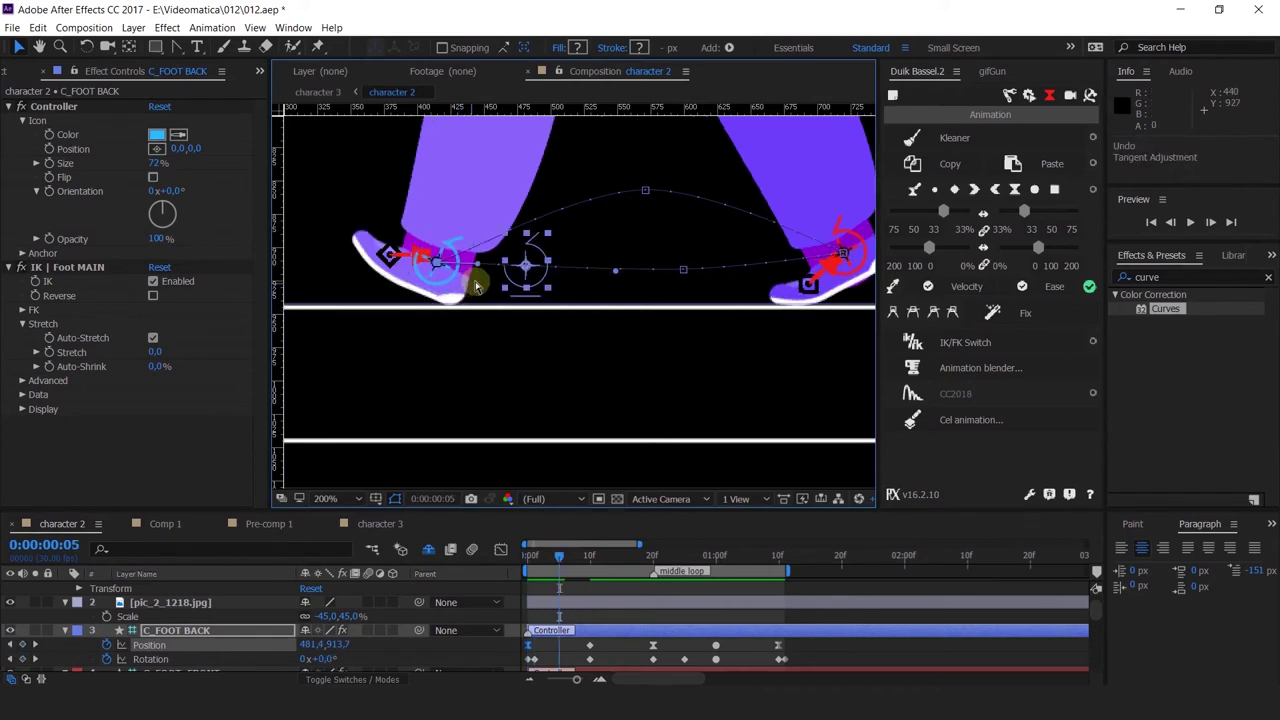
mouse_move(540, 555)
mouse_down()
mouse_move(520, 556)
mouse_move(533, 558)
mouse_up()
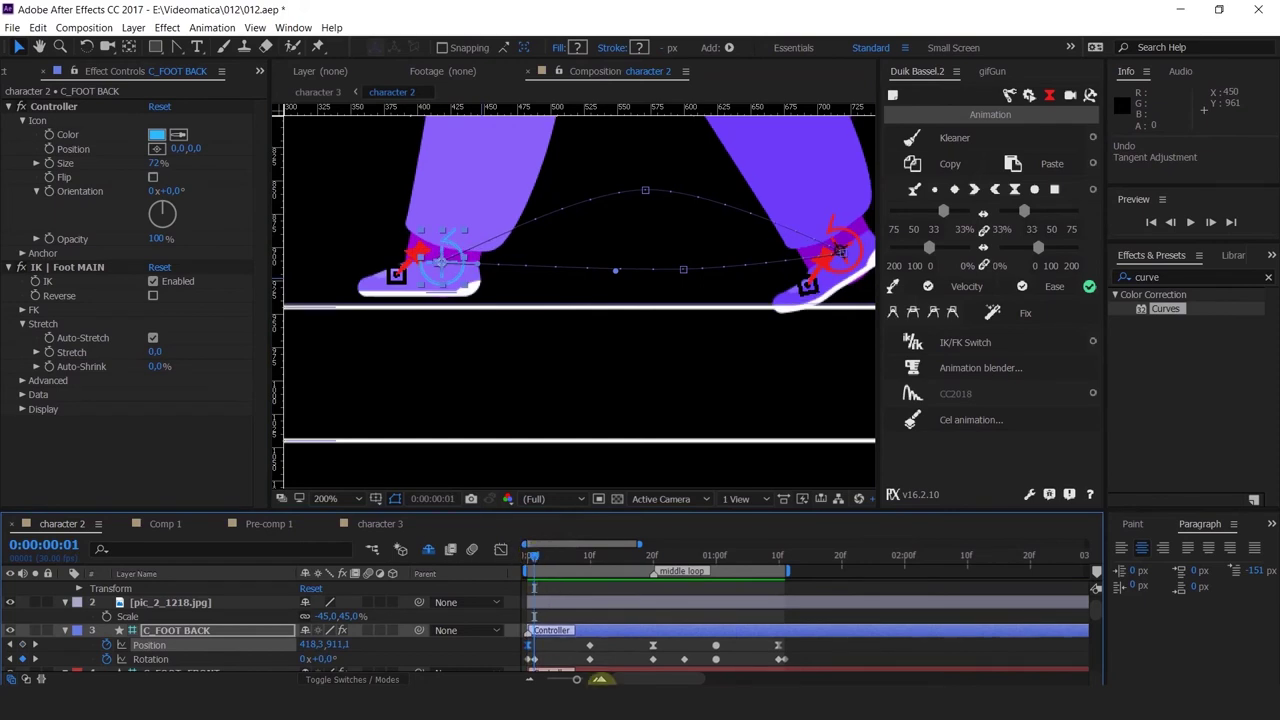
click(590, 558)
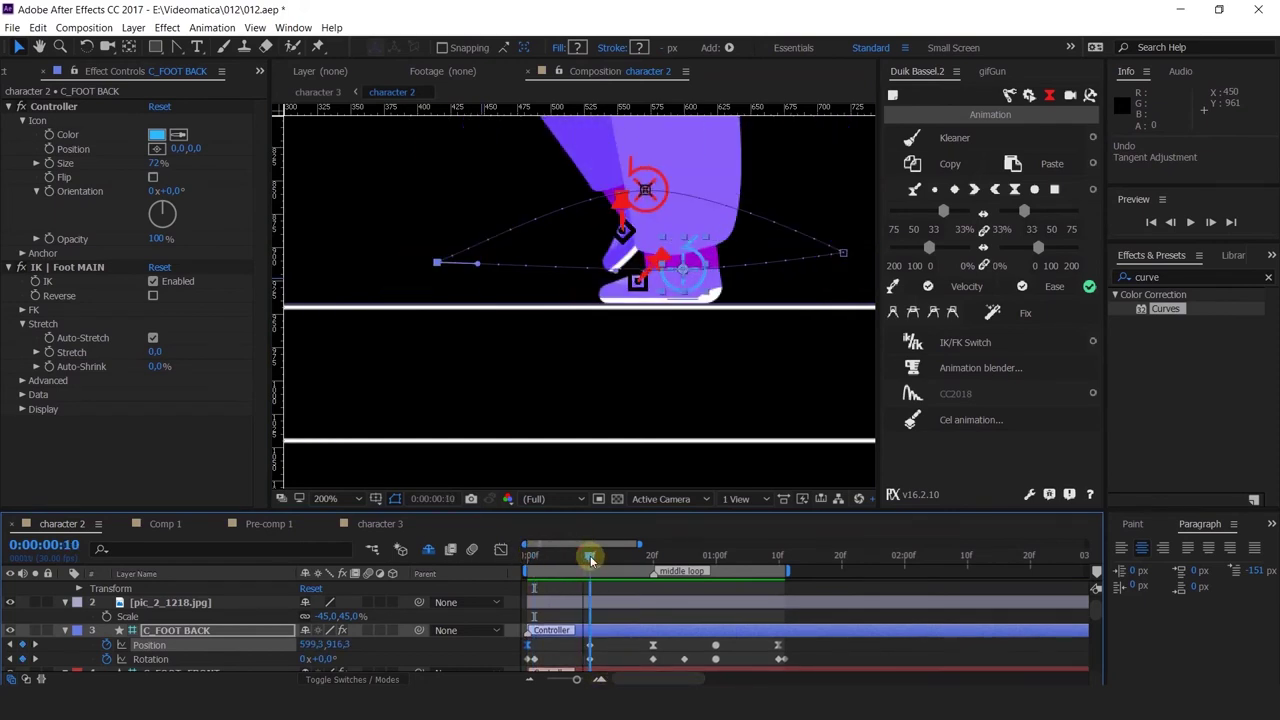
drag(610, 401, 606, 394)
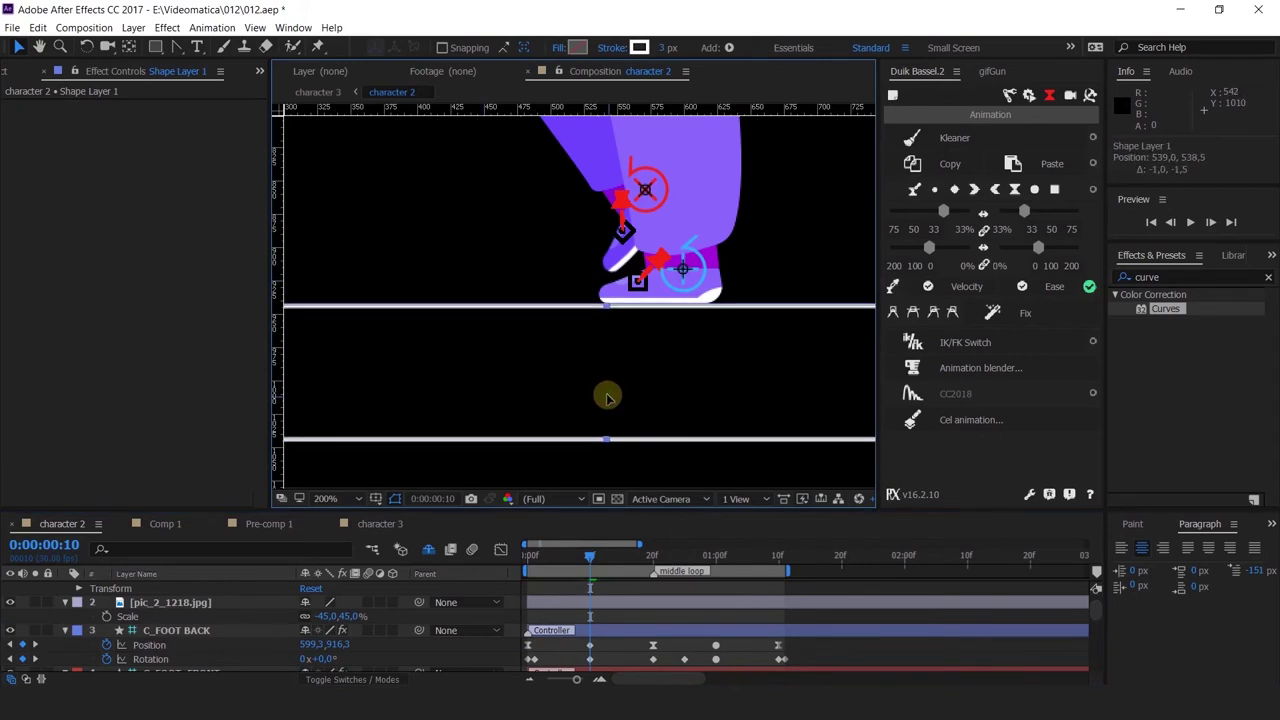
Add a position keyframe to C_FOOT BACK at frame 1 with a Y value of 916.25.
click(332, 644)
click(520, 563)
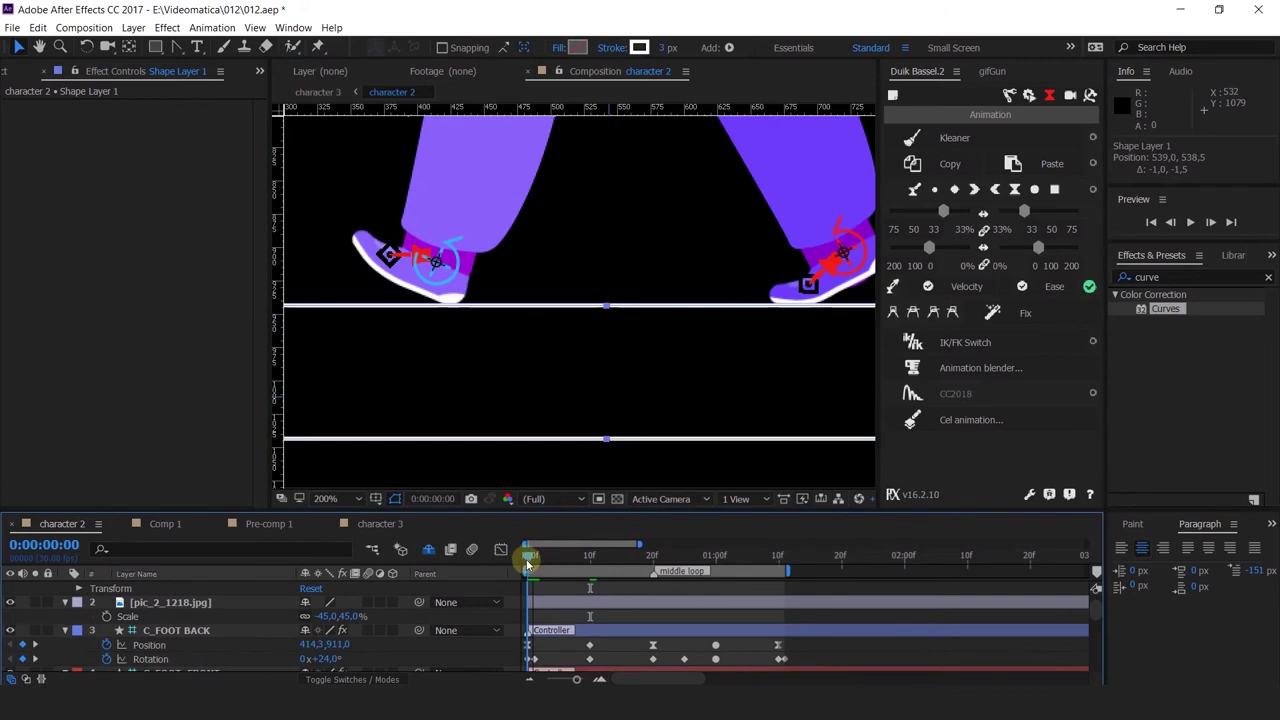
click(532, 558)
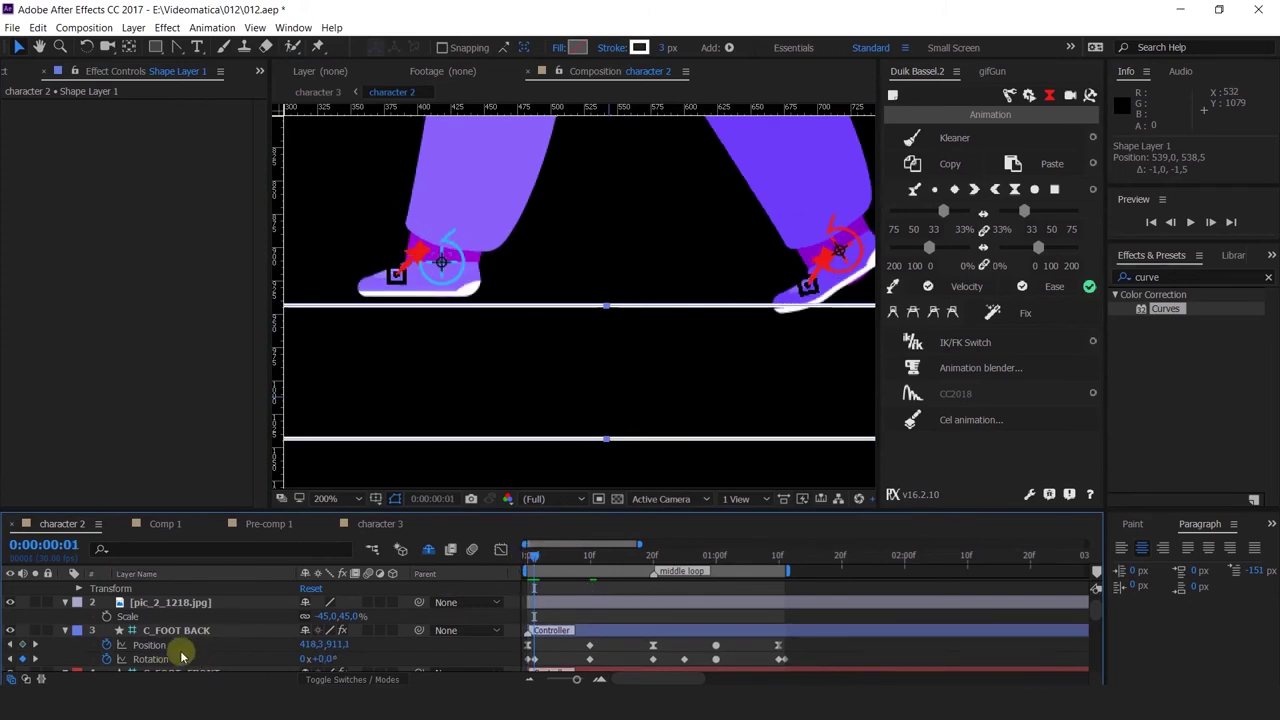
click(16, 650)
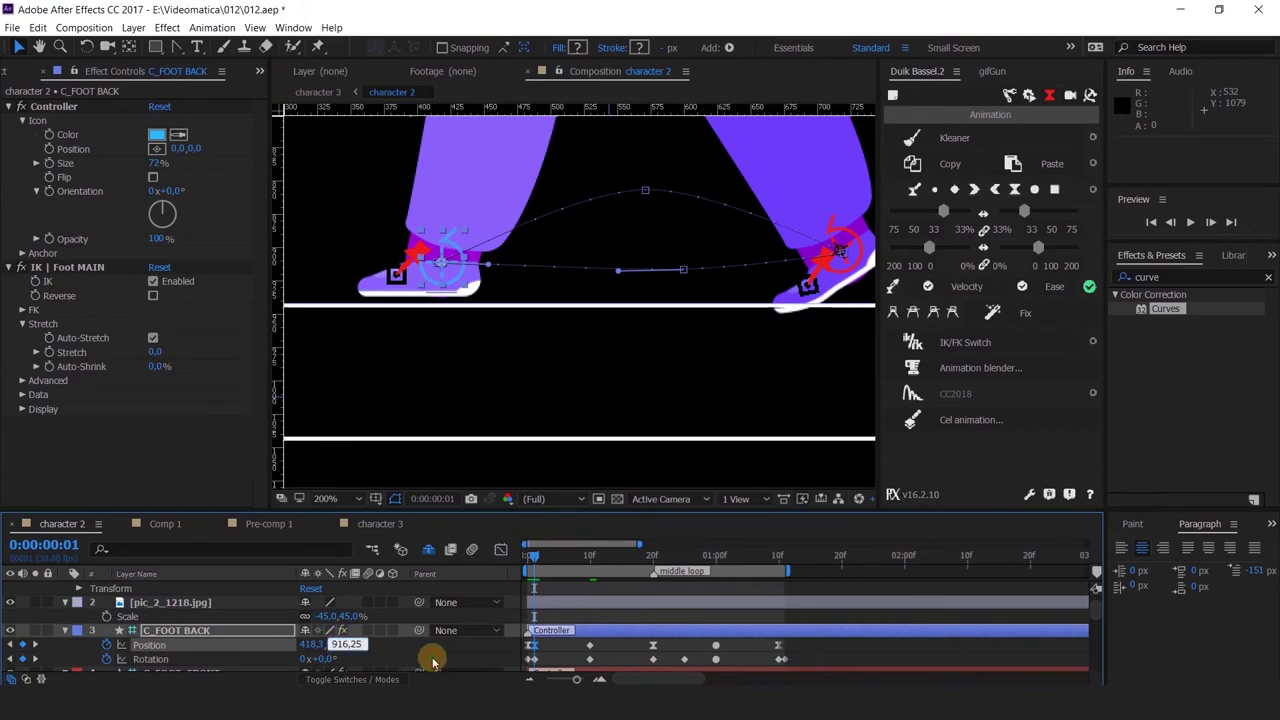
click(432, 662)
click(533, 648)
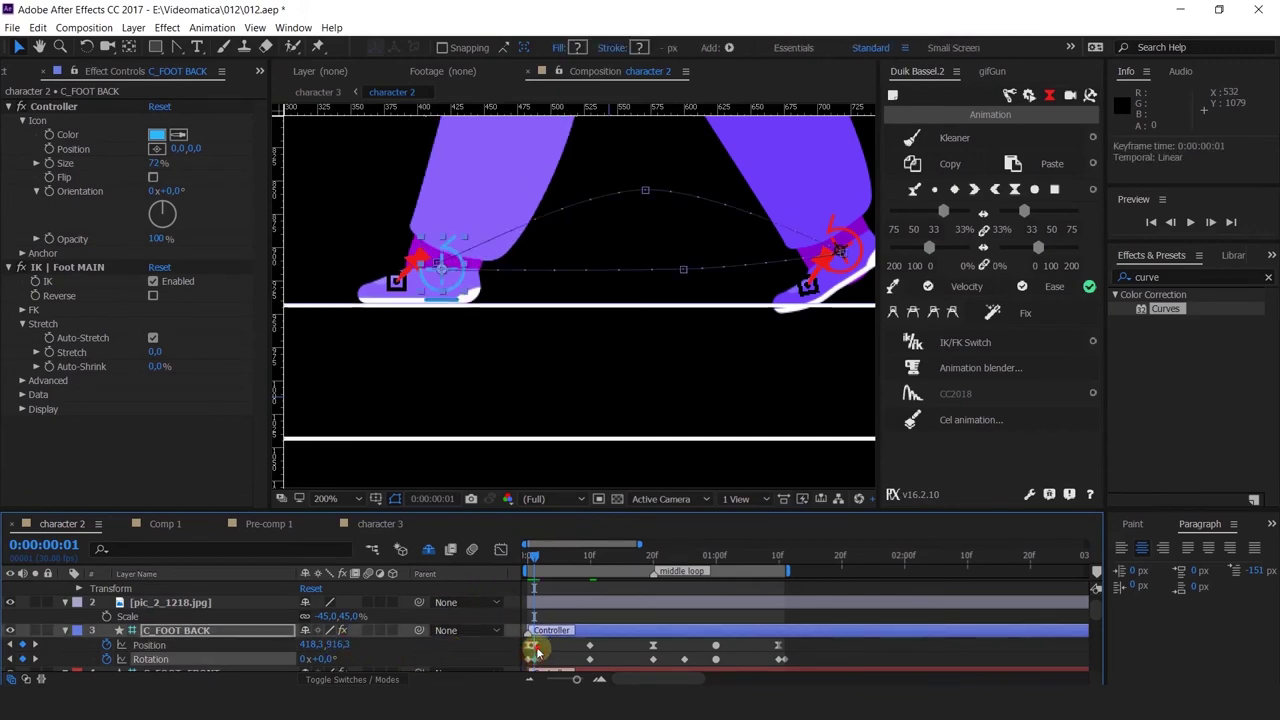
Copy C_FOOT BACK's frame 1 position keyframe to C_FOOT_FRONT at frame 21.
drag(538, 563, 652, 588)
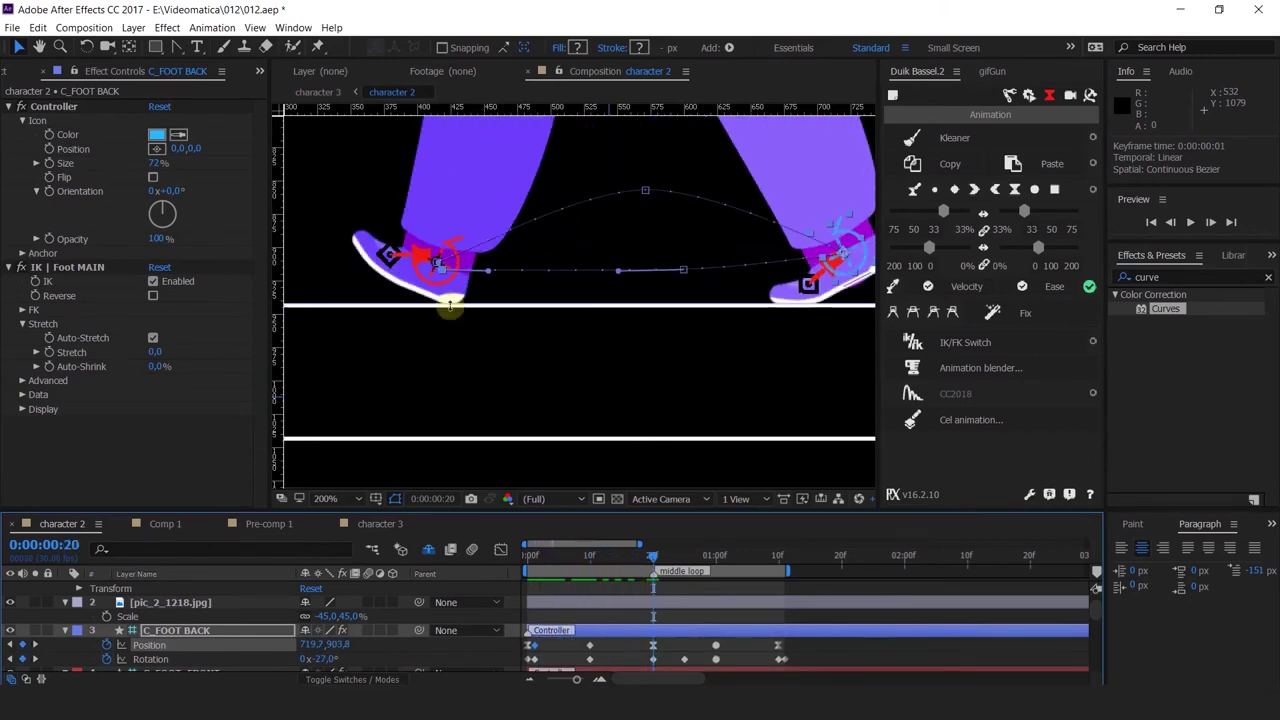
click(438, 272)
scroll(685, 617, down, 1)
scroll(685, 617, down, 1)
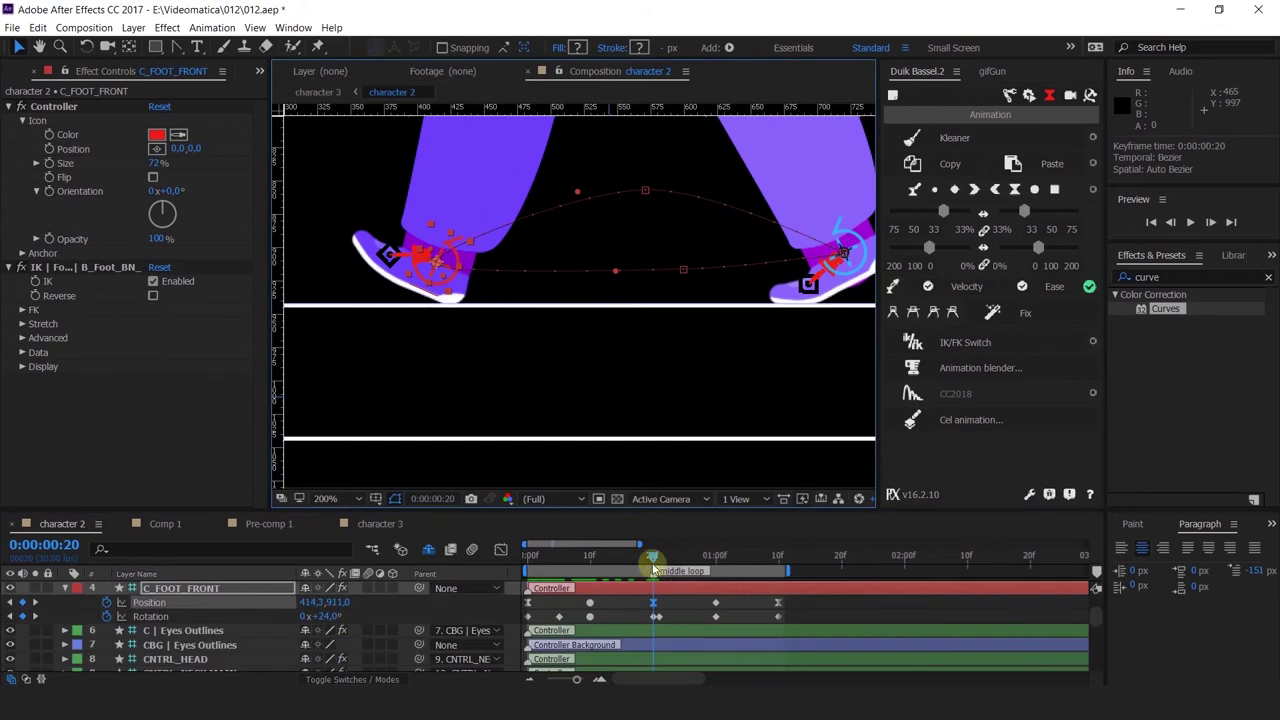
drag(653, 559, 661, 562)
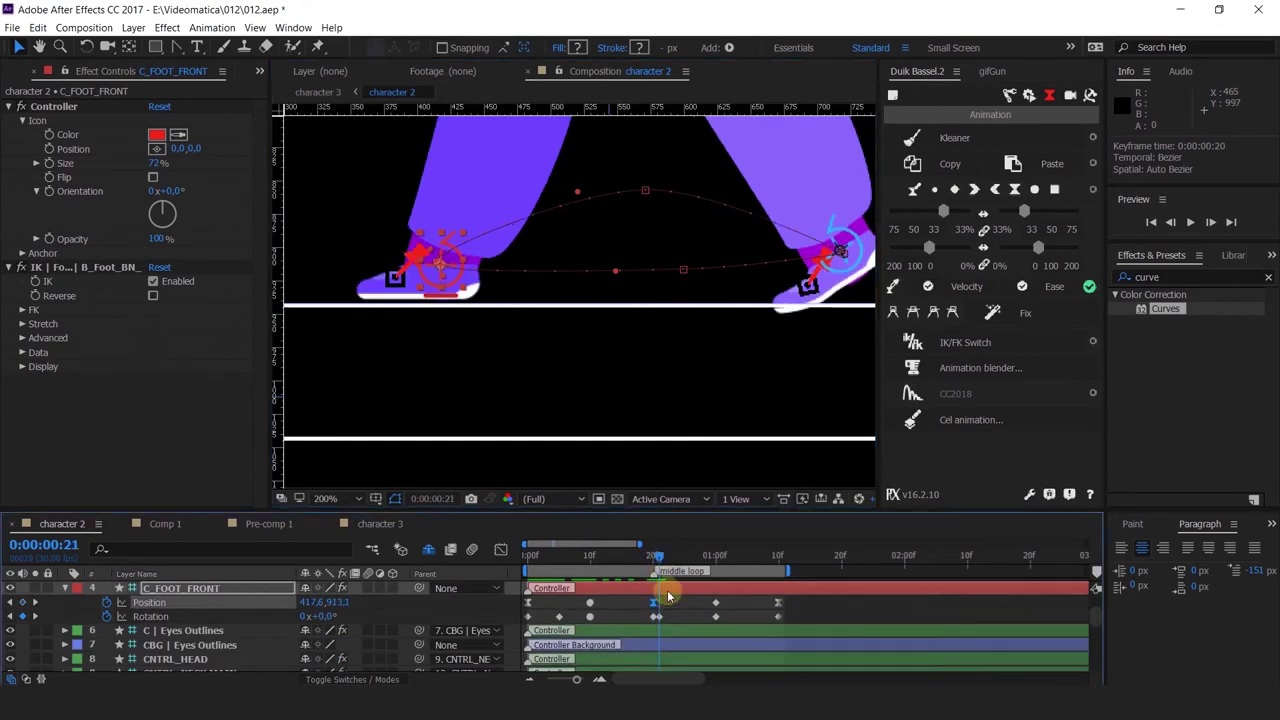
double_click(668, 591)
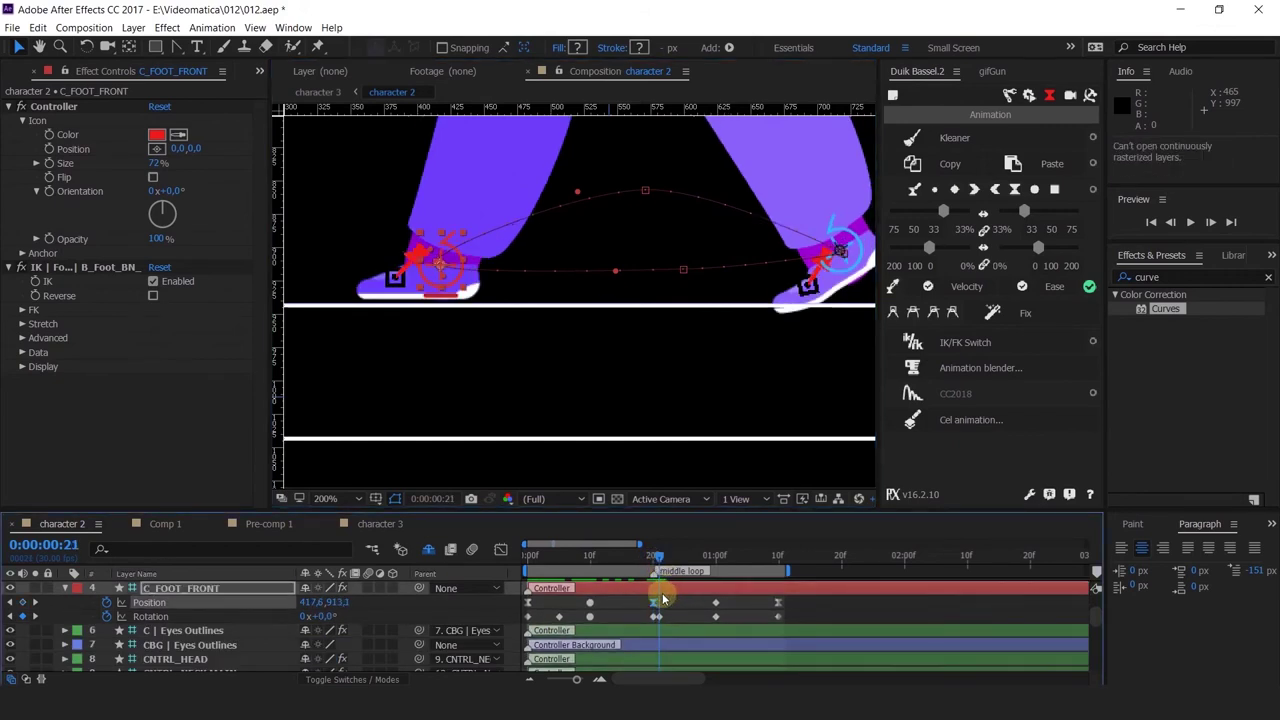
key(Page_Up)
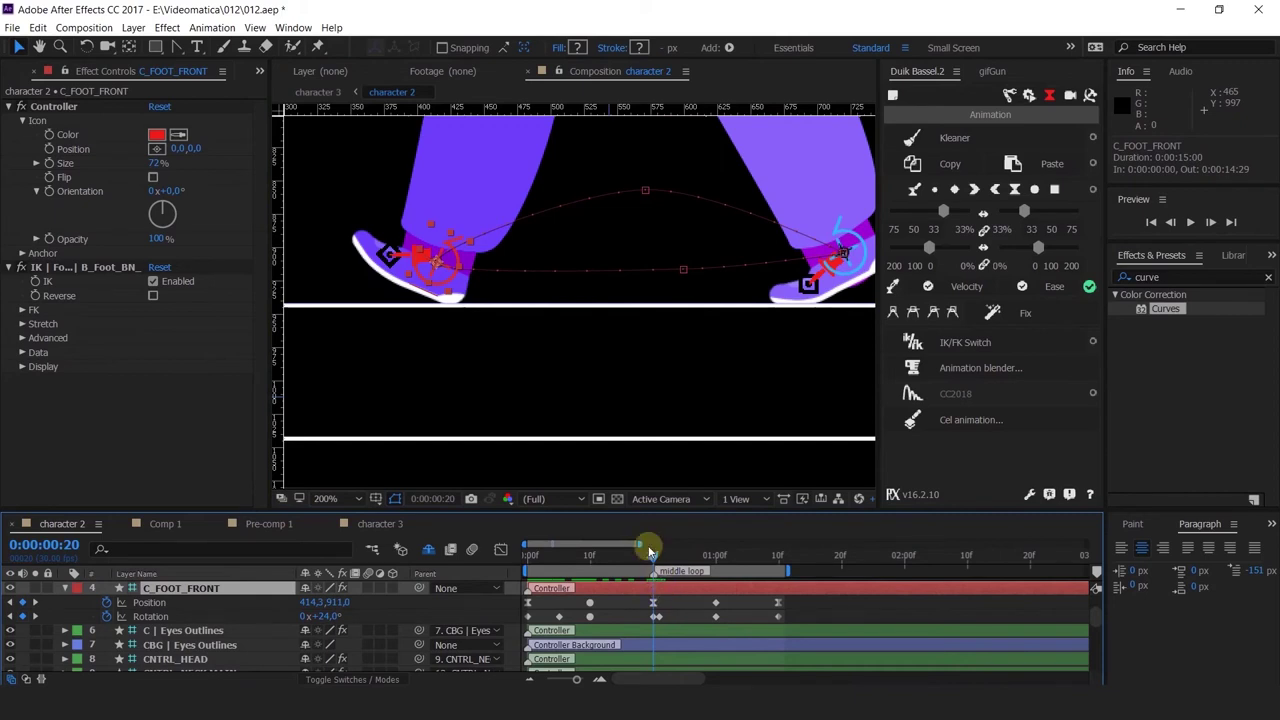
click(657, 557)
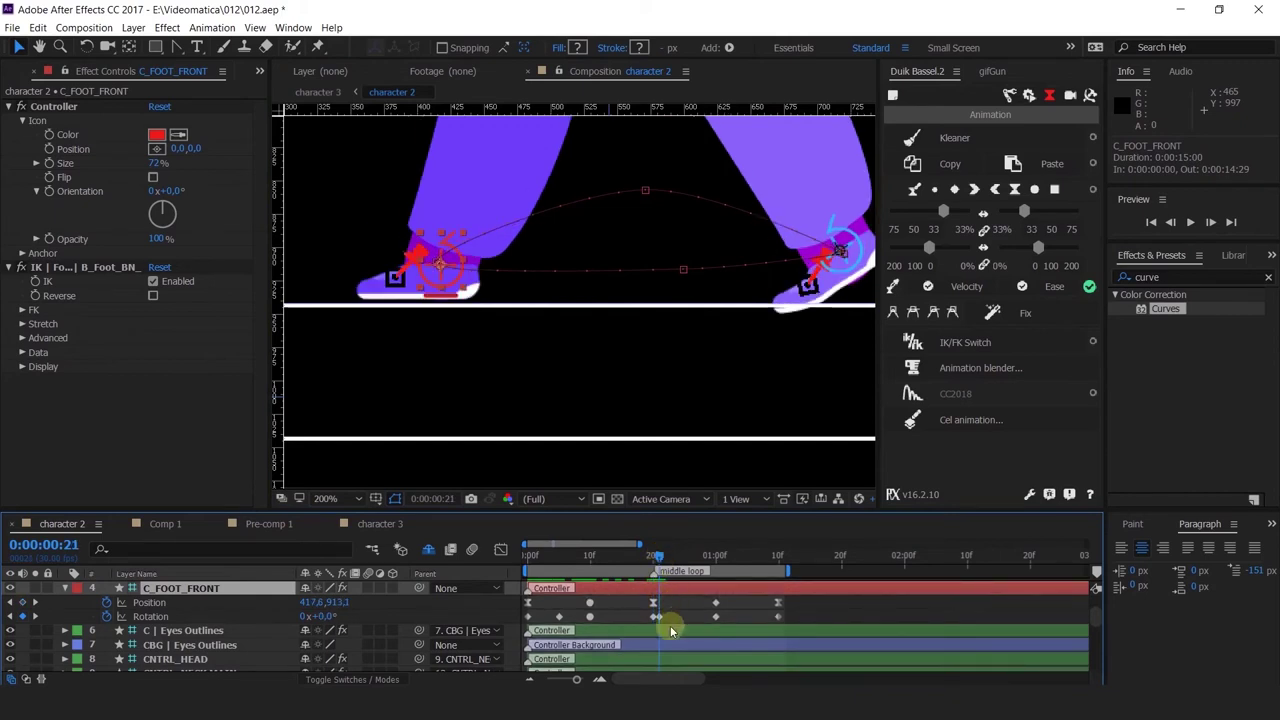
scroll(582, 626, up, 1)
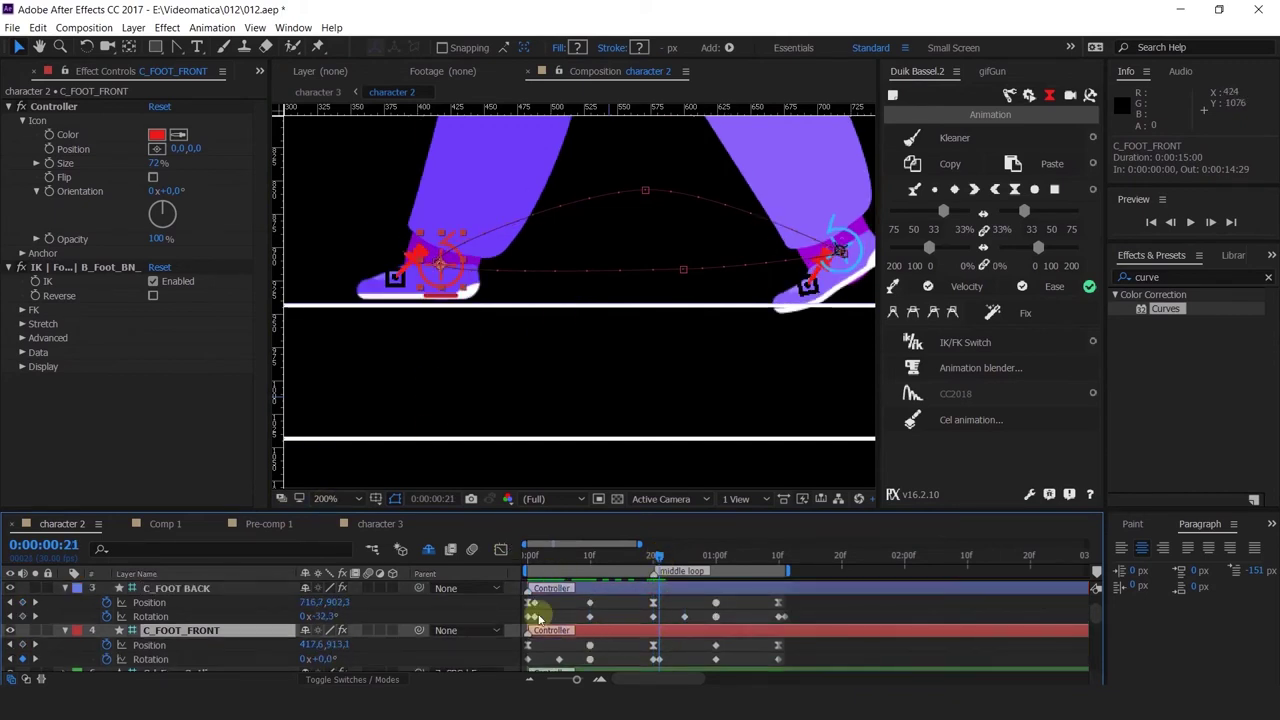
click(534, 602)
key(ctrl+c)
click(671, 633)
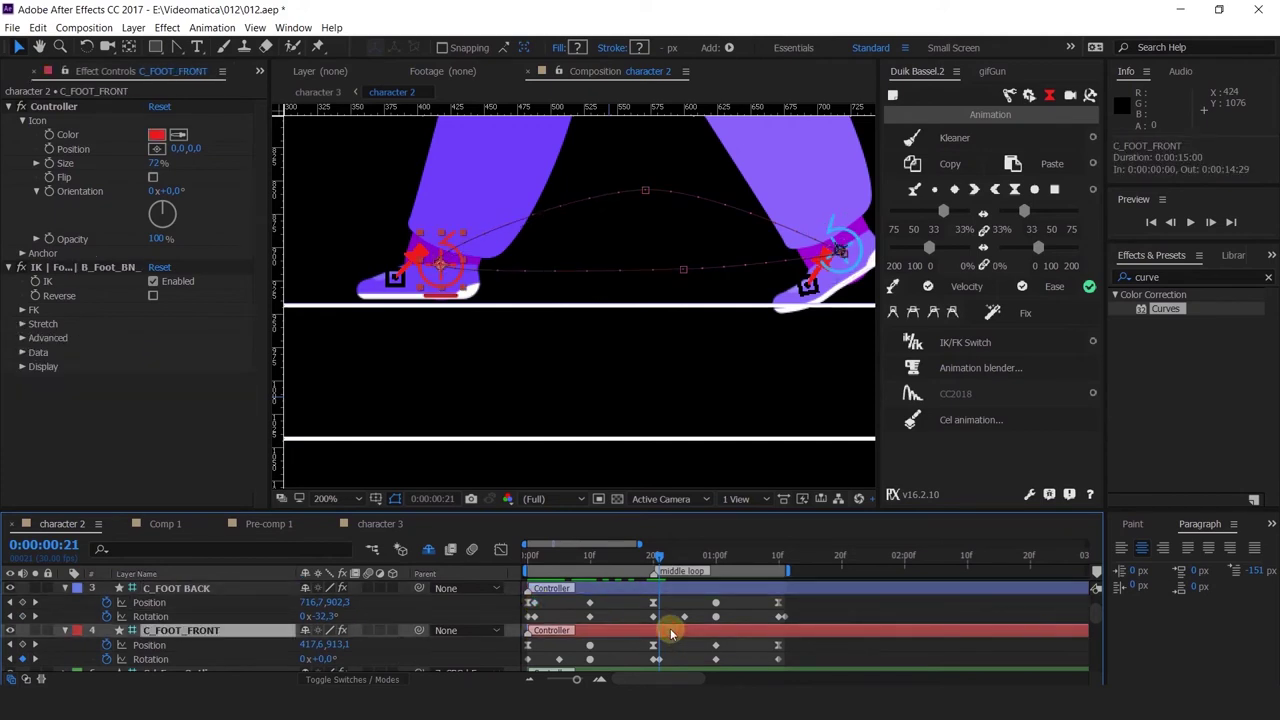
key(ctrl+v)
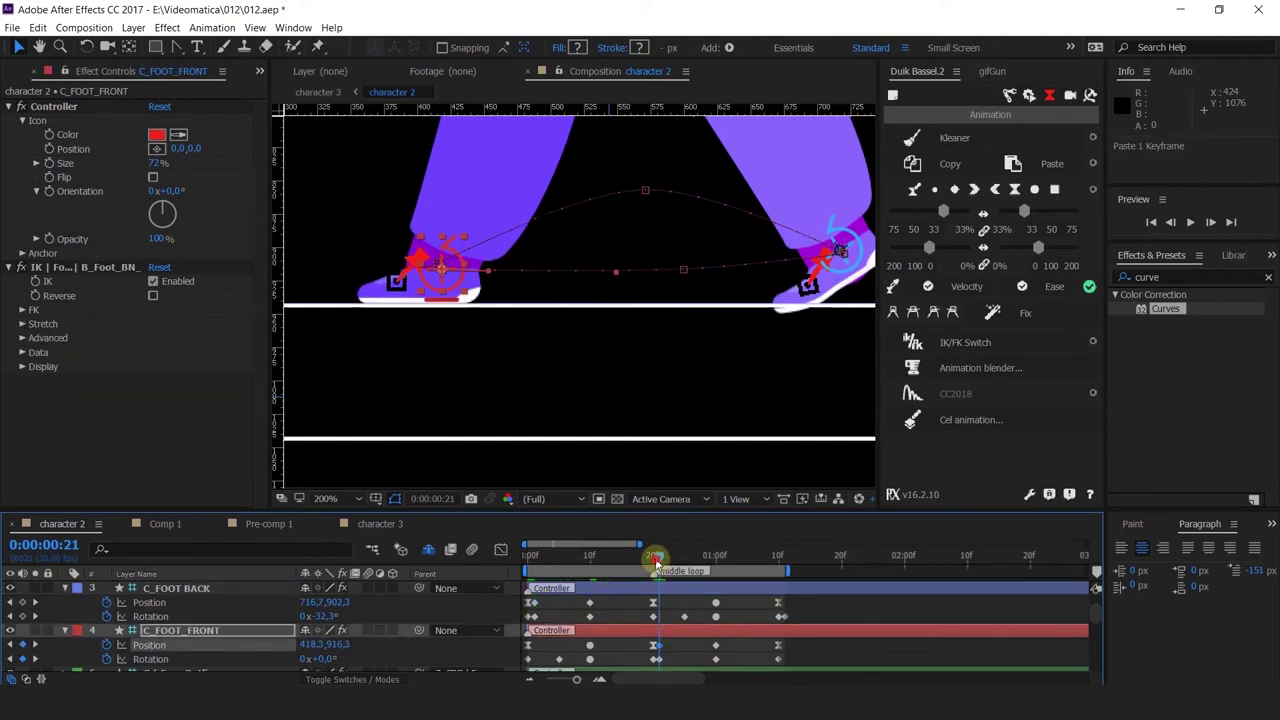
Play back the walk cycle and scrub its opening frames to check both feet against the ground line.
drag(655, 560, 747, 578)
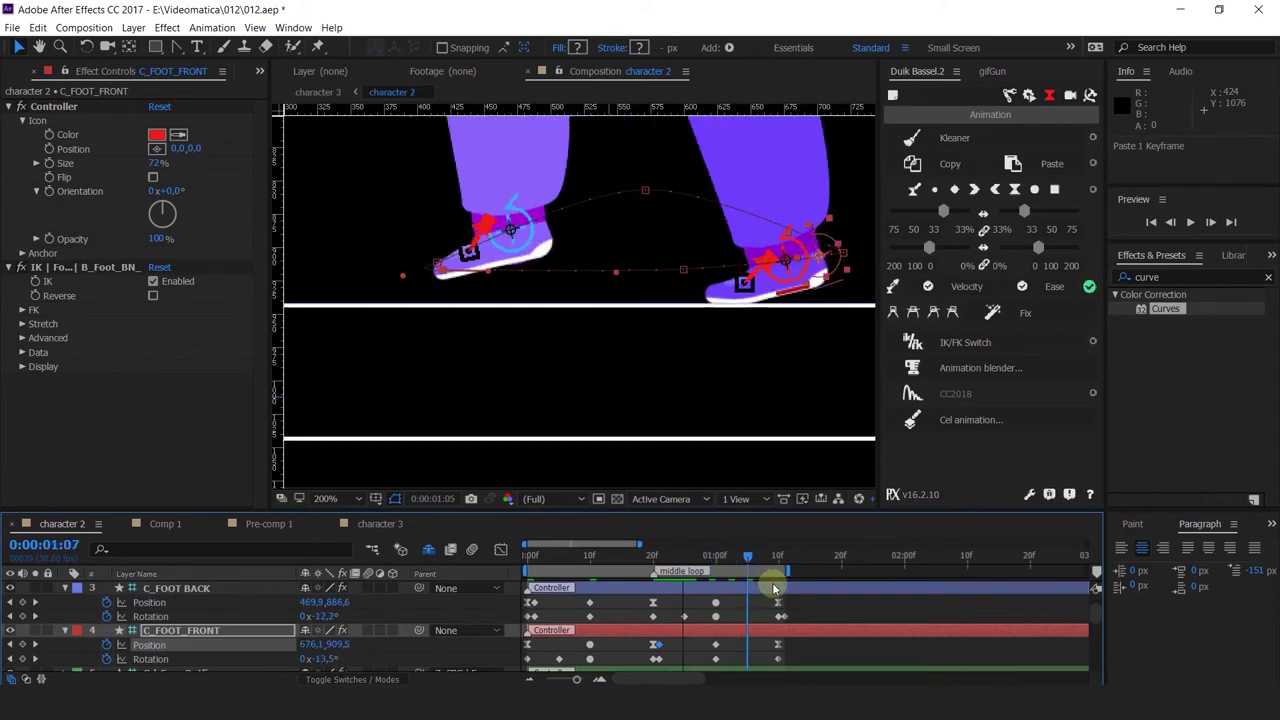
key(space)
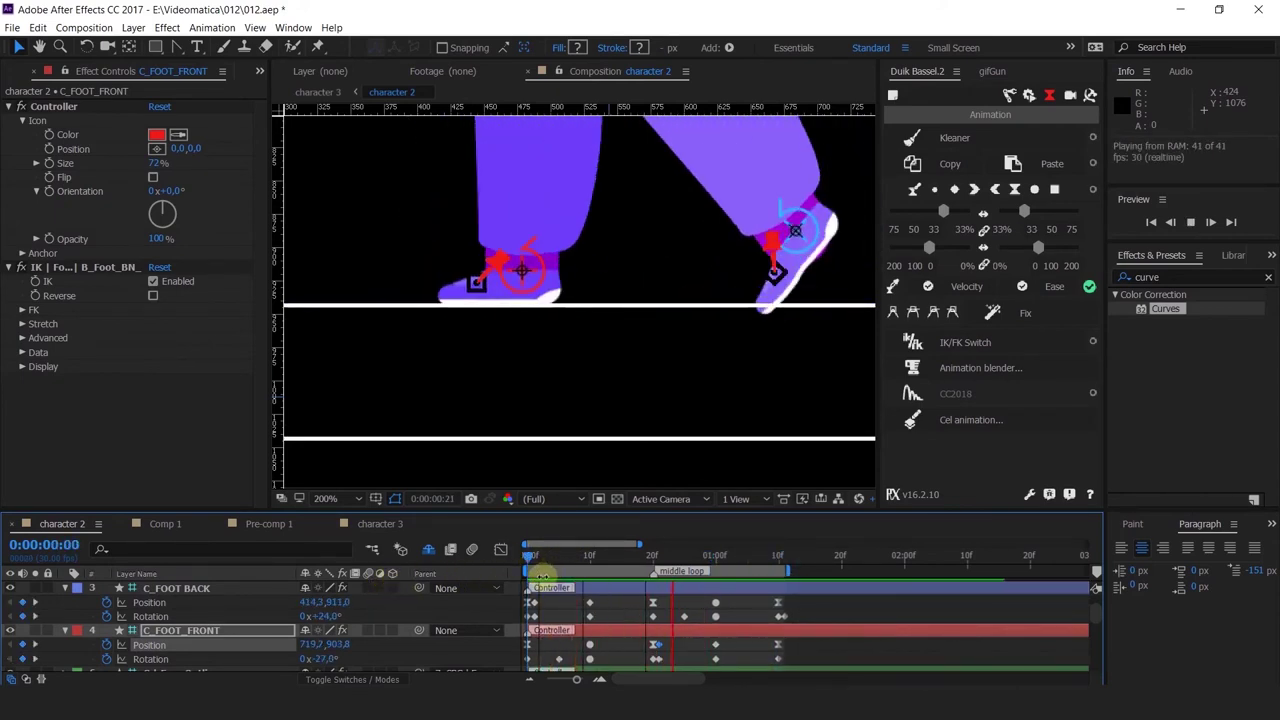
drag(518, 554, 546, 556)
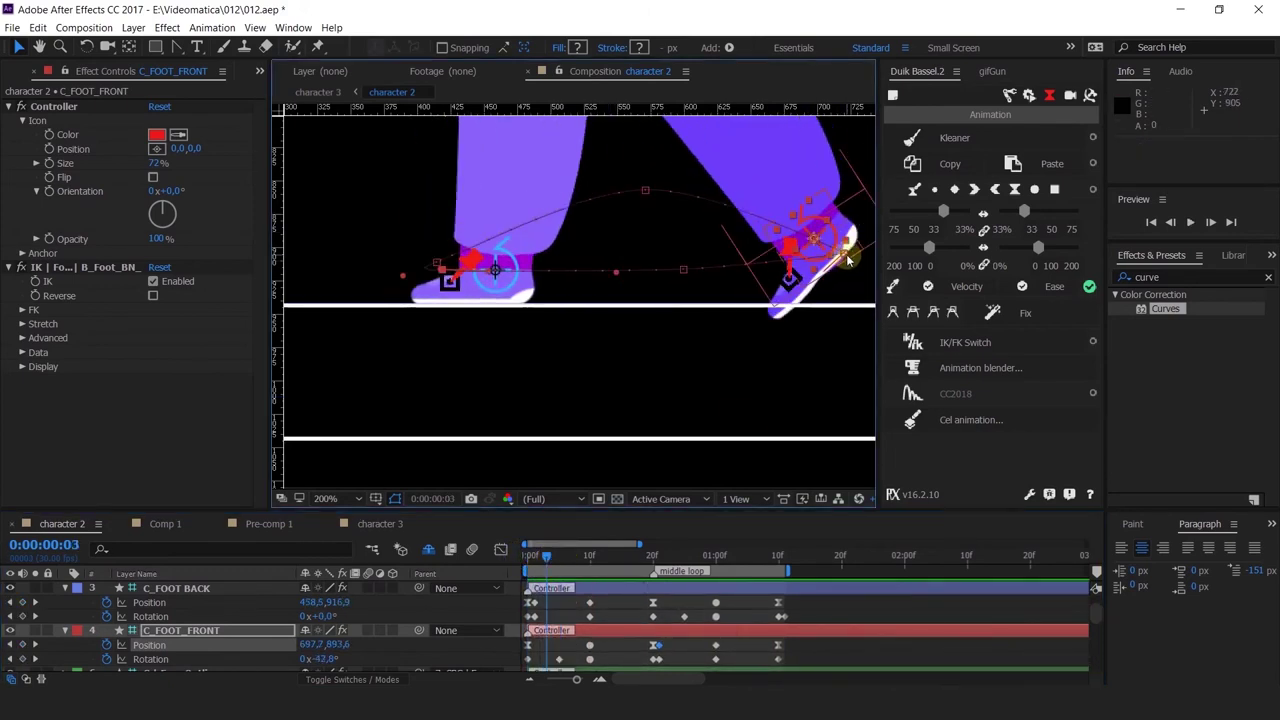
drag(590, 565, 520, 564)
Pull a curved path tangent out of C_FOOT_FRONT's frame 0 position keyframe to about 691, 882.5, checking the toe against the ground at frame 5.
click(530, 646)
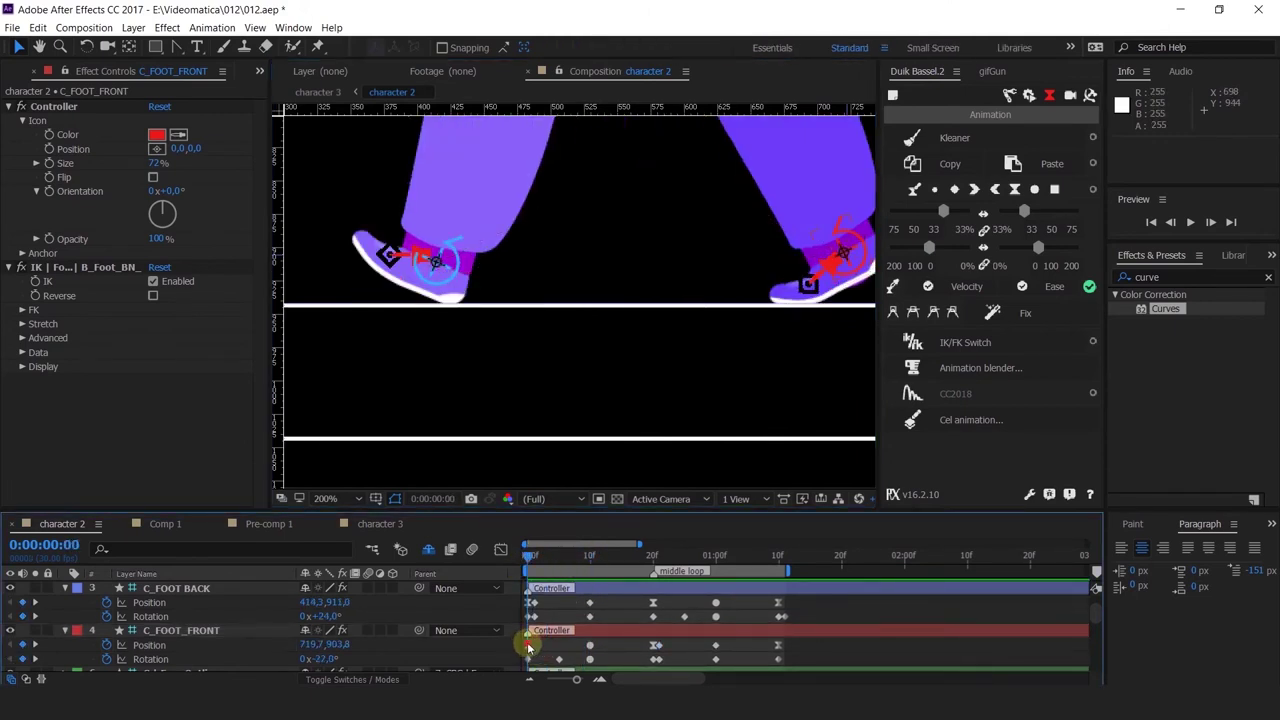
drag(768, 336, 582, 440)
click(176, 47)
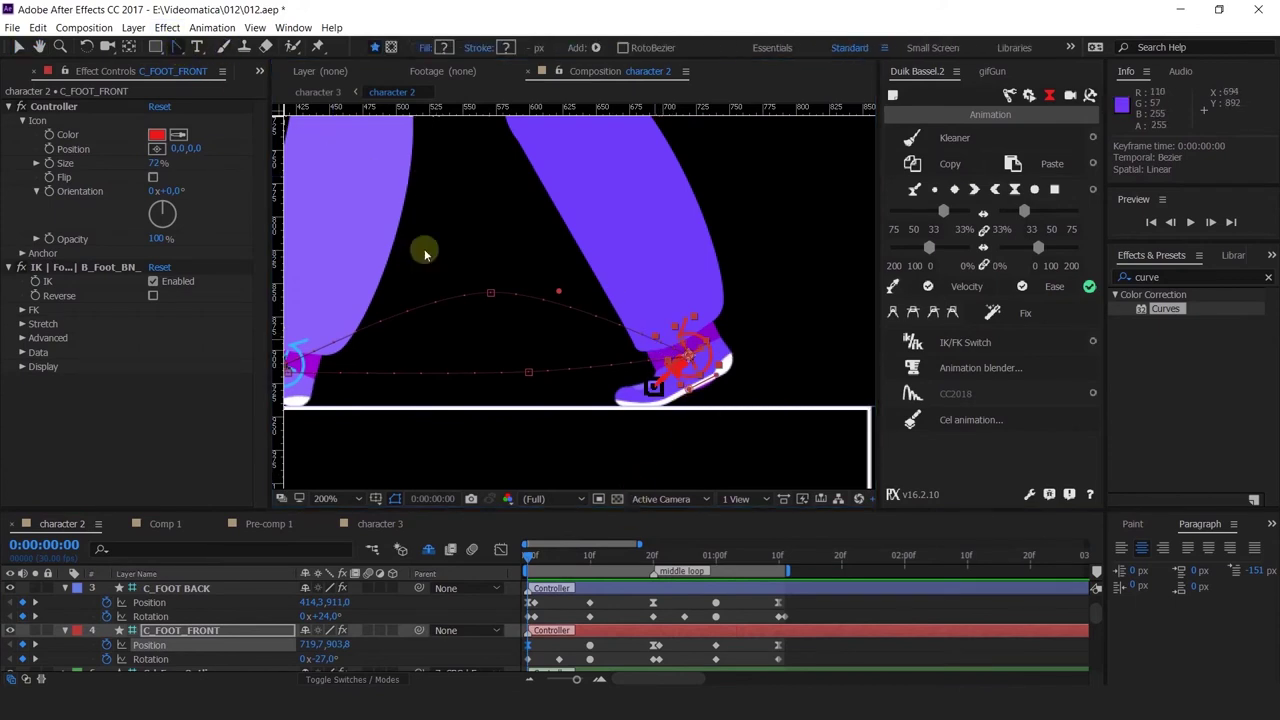
click(18, 47)
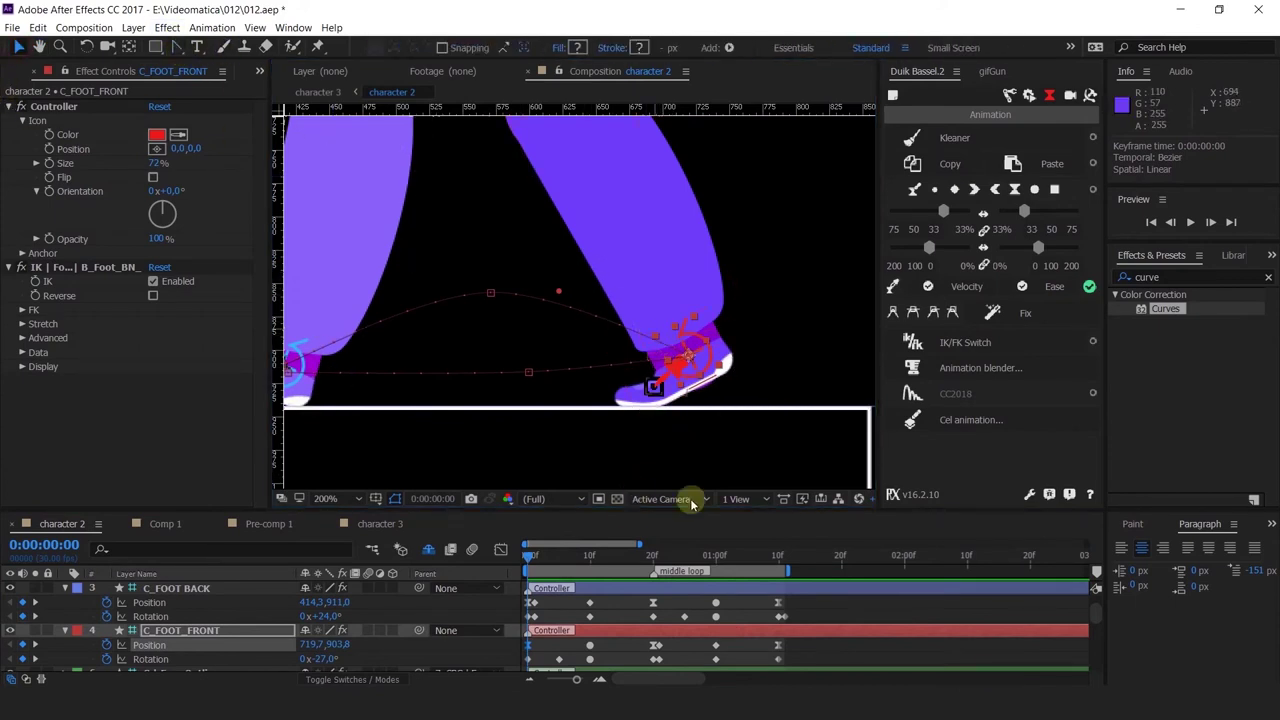
click(558, 563)
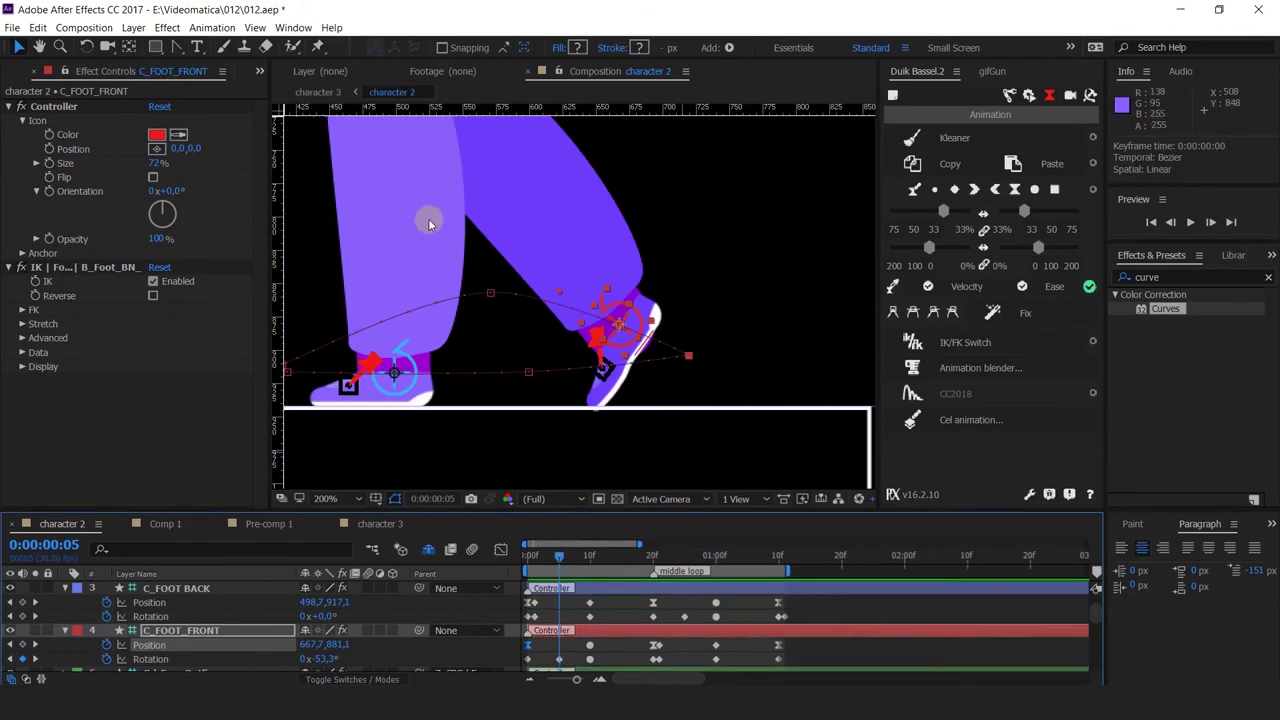
drag(563, 286, 576, 291)
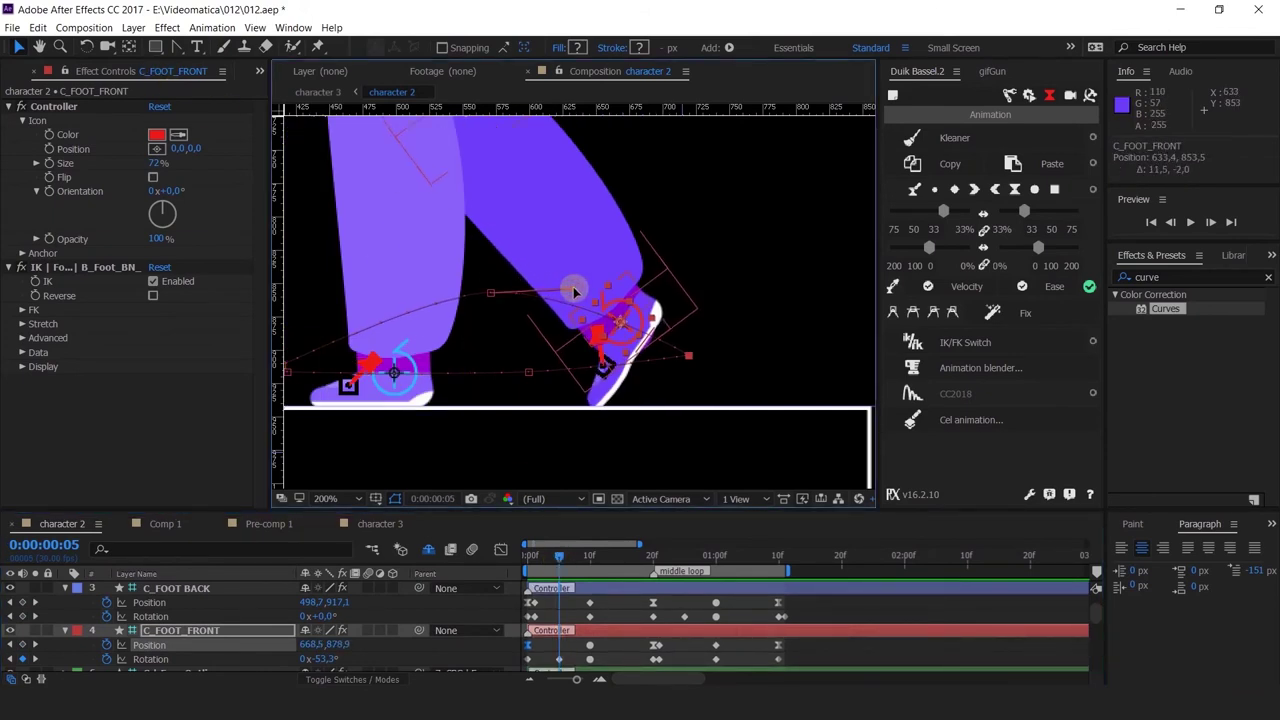
key(ctrl+z)
click(177, 47)
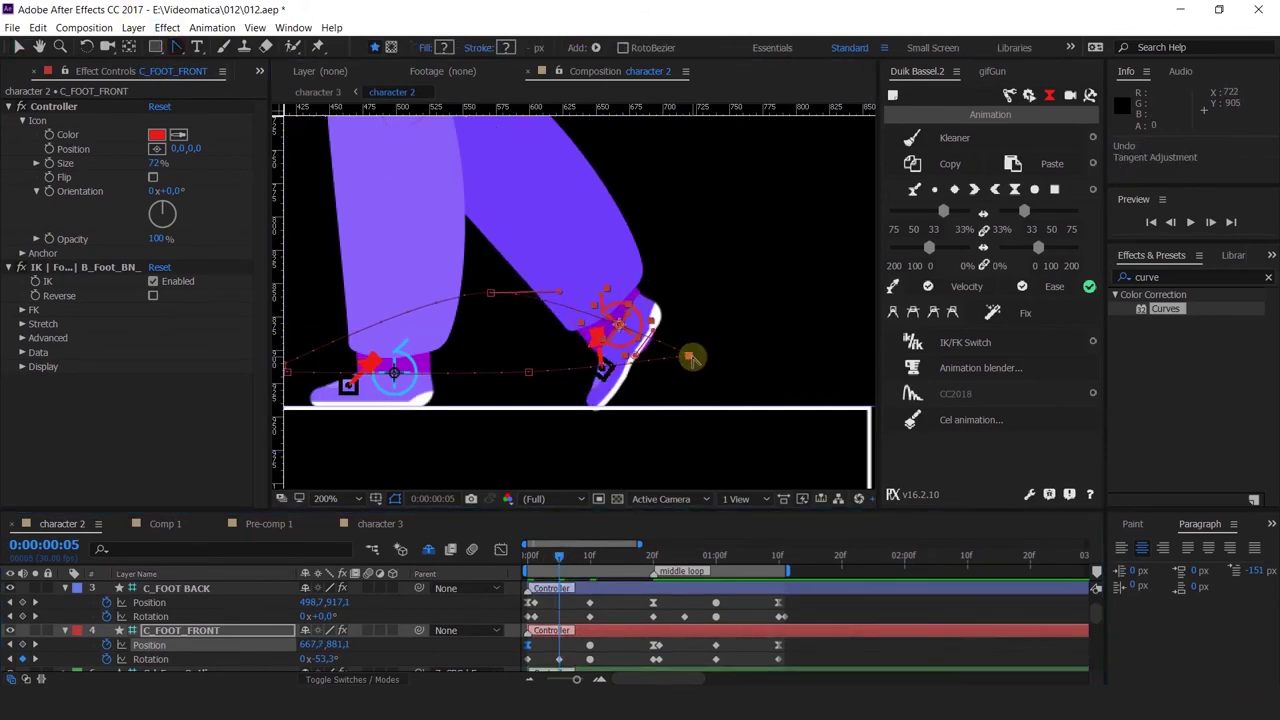
click(688, 356)
drag(690, 357, 655, 325)
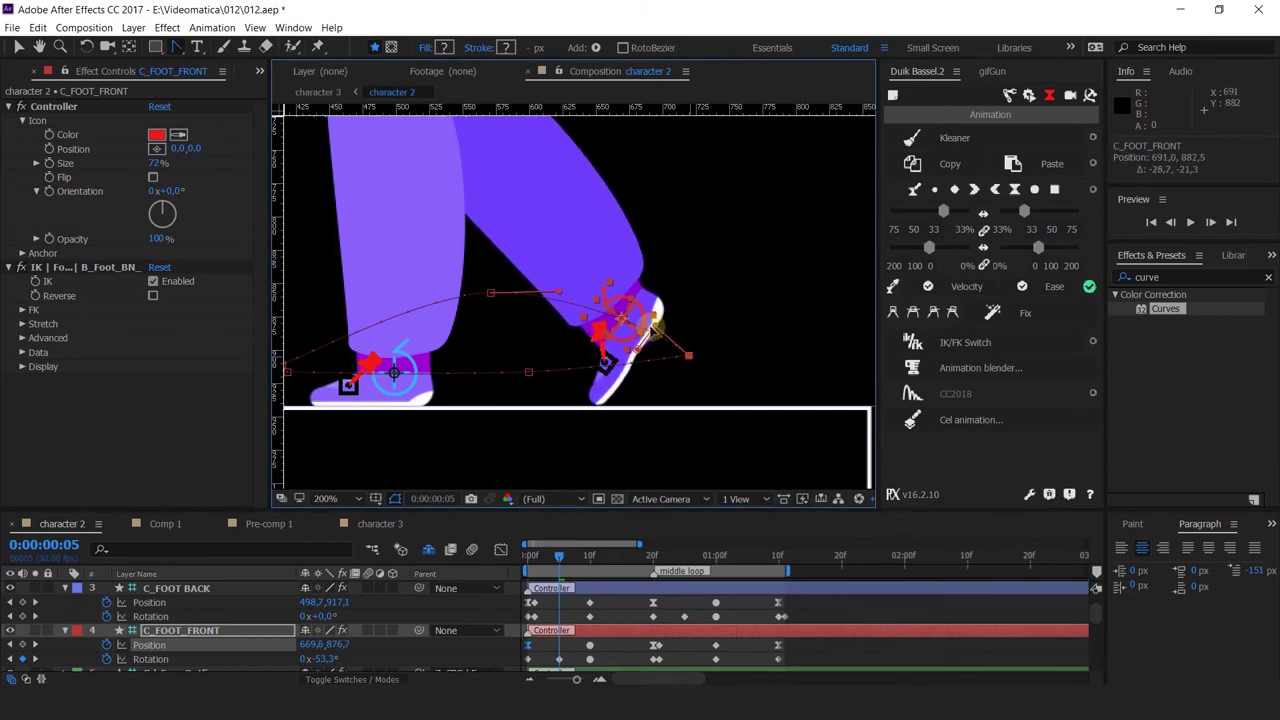
Raise C_FOOT_FRONT's frame 0 path tangent handle to about 699.5, 859.5 and scrub the opening frames to check the toe.
drag(528, 556, 540, 555)
drag(651, 329, 663, 300)
click(538, 549)
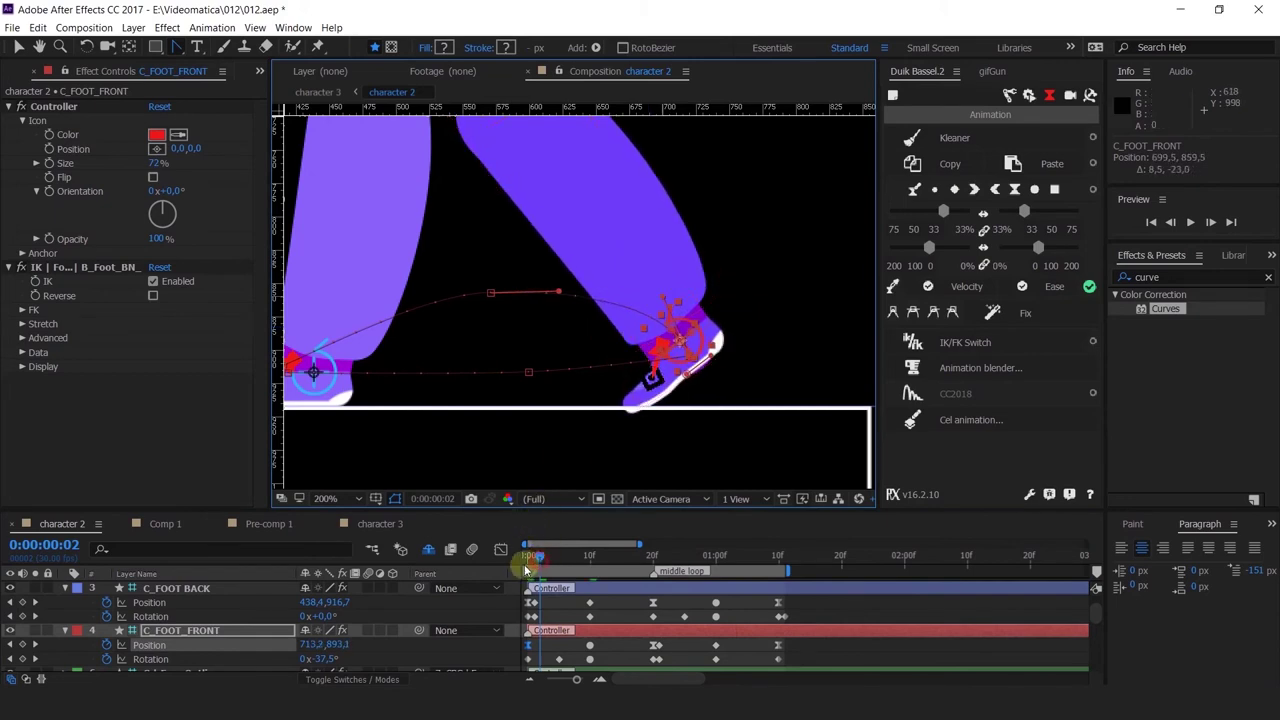
drag(526, 567, 565, 582)
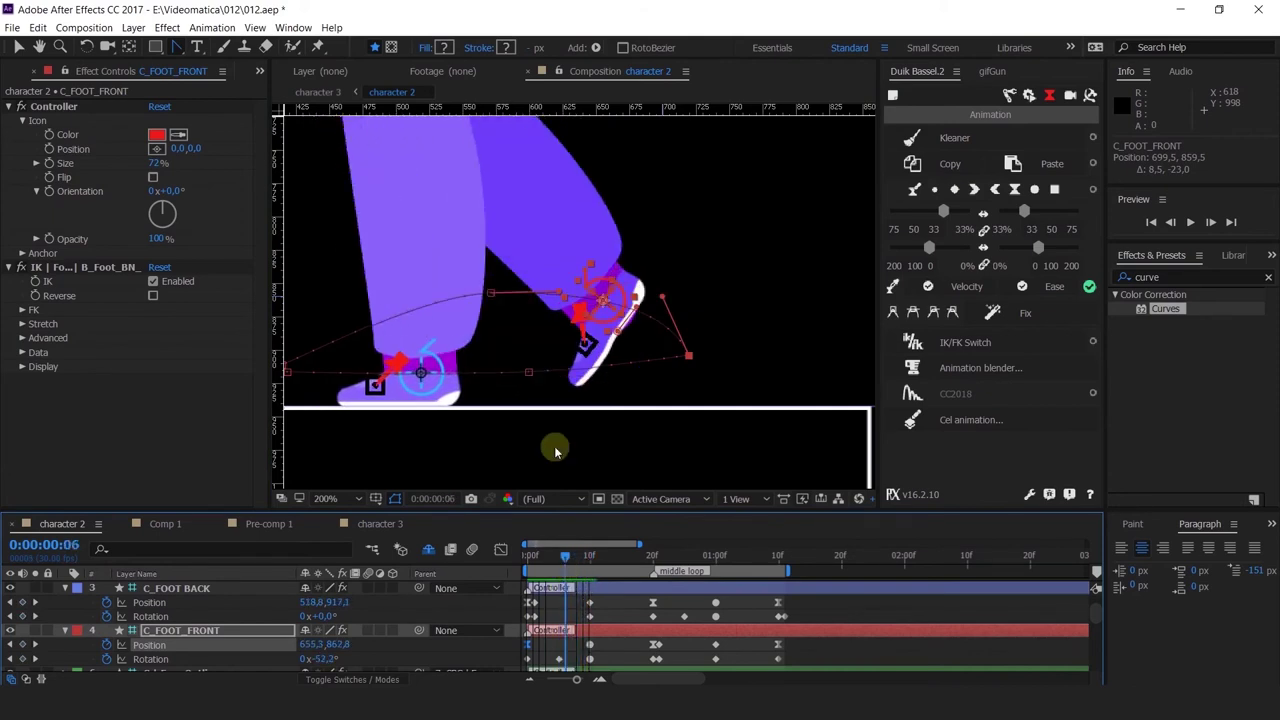
Tilt the path tangent of C_FOOT_FRONT's frame 10 position keyframe upward, placing its handle at about 629.9, 847.5.
drag(493, 298, 570, 277)
key(v)
click(492, 294)
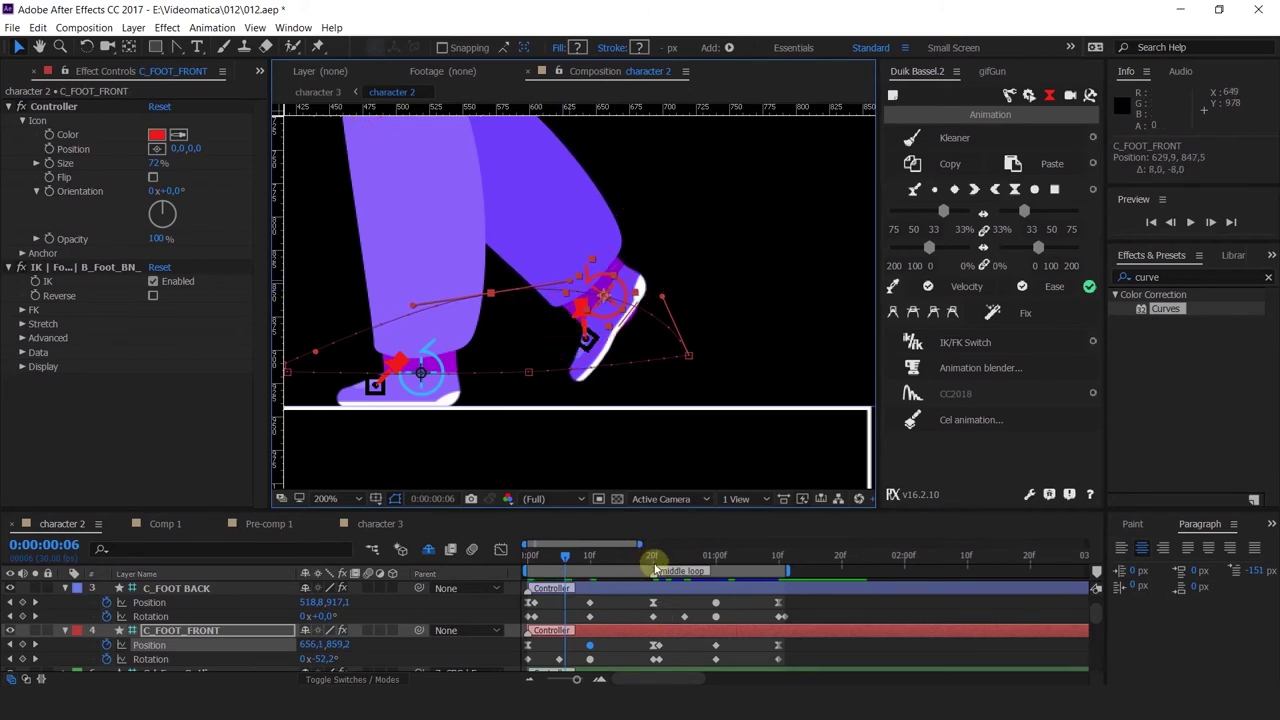
Pull a path tangent out of C_FOOT BACK's frame 20 position keyframe to about 706.5, 877.3, using frame 24 to check the toe.
click(590, 557)
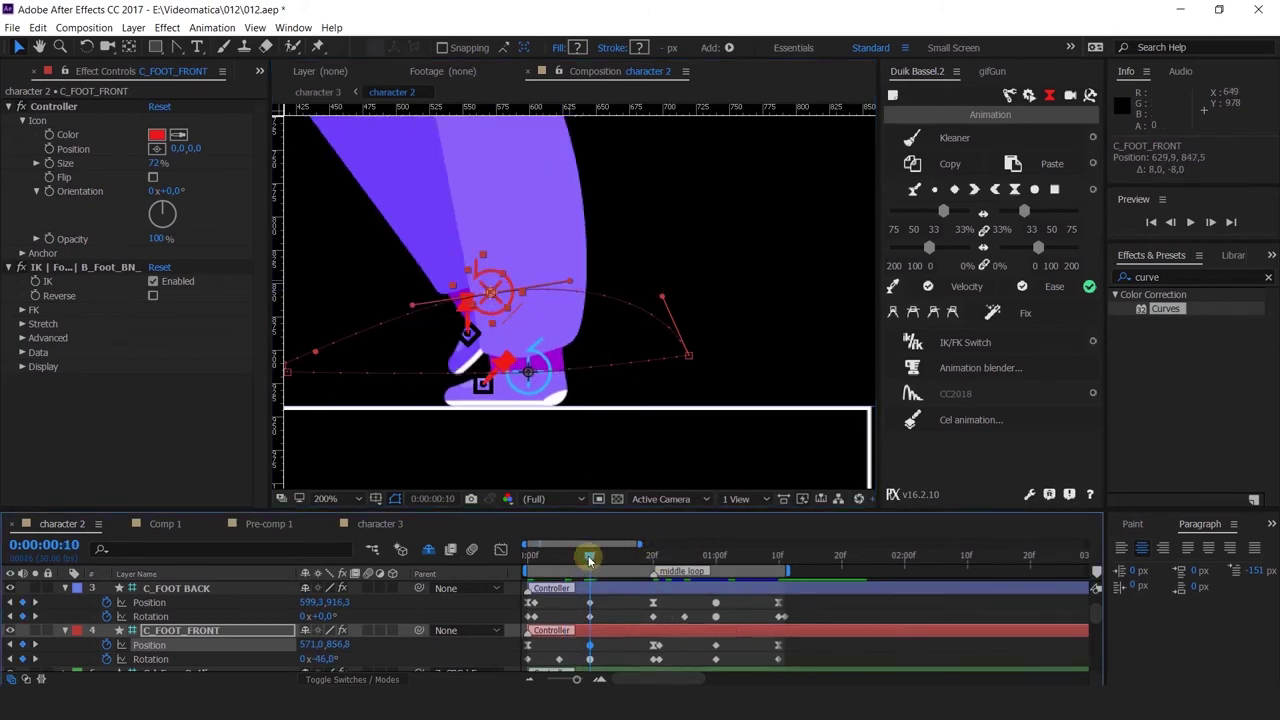
click(651, 556)
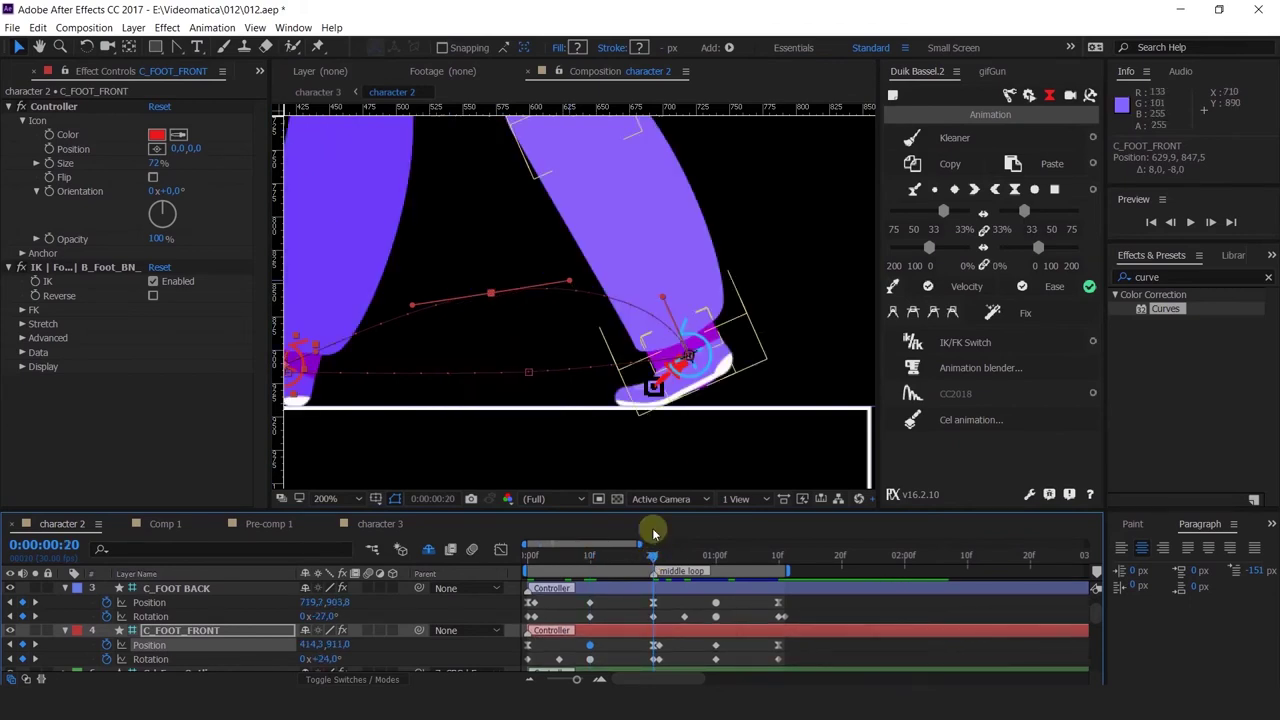
click(639, 591)
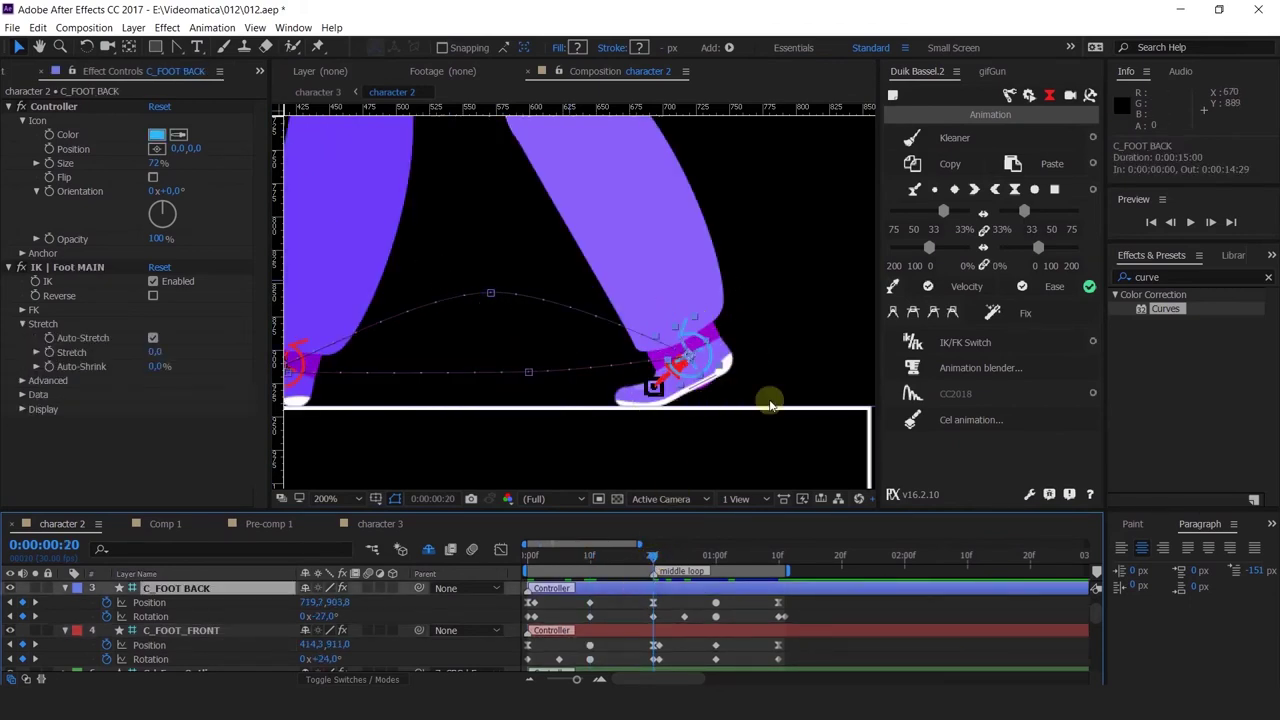
click(640, 556)
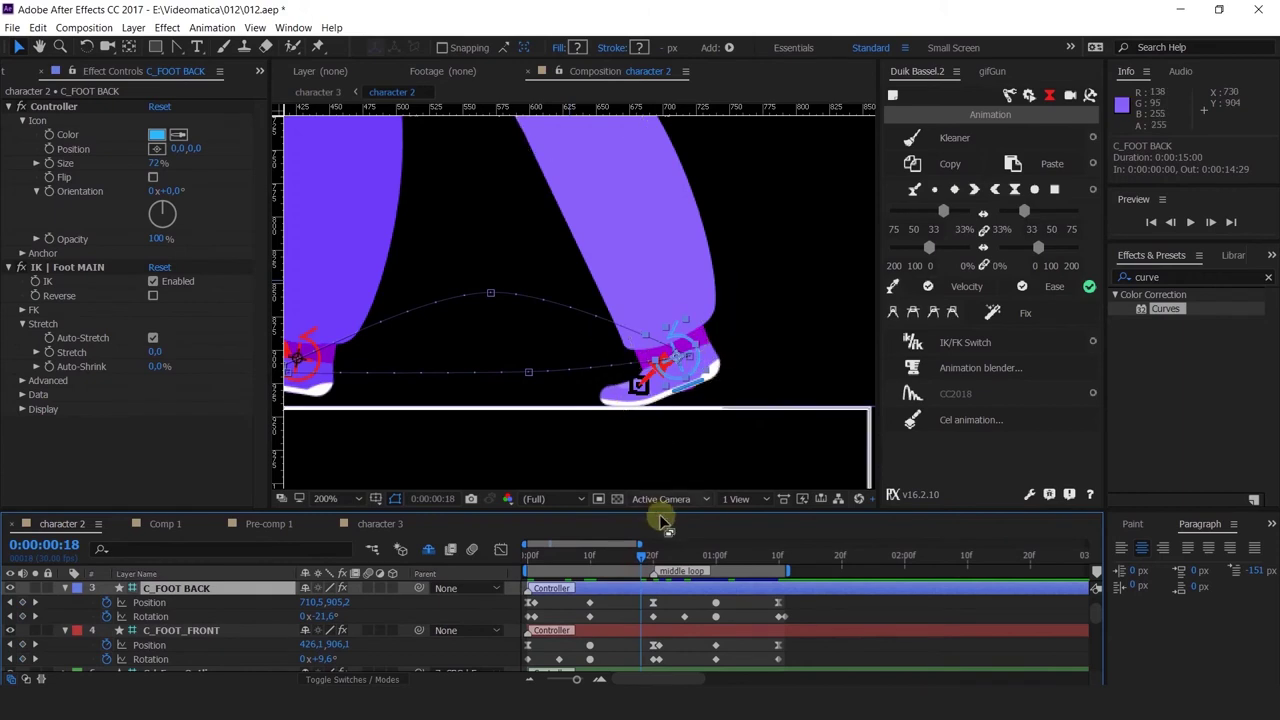
click(678, 556)
click(689, 357)
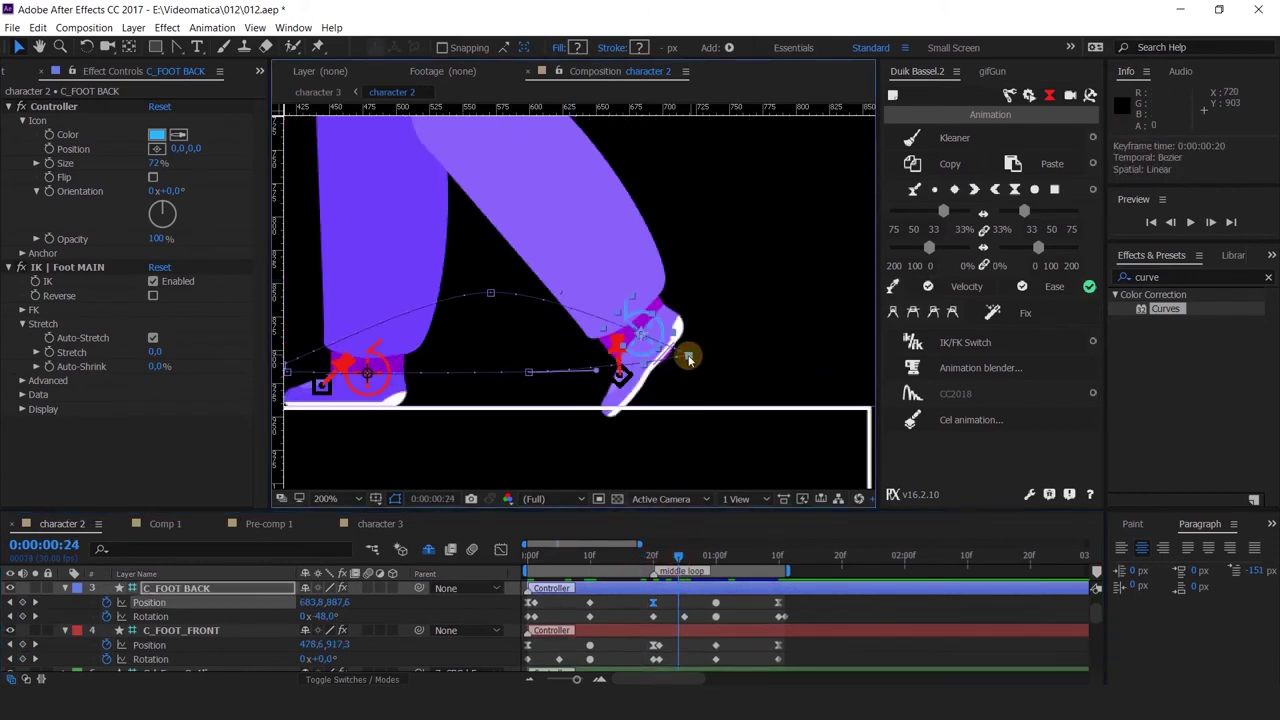
click(176, 47)
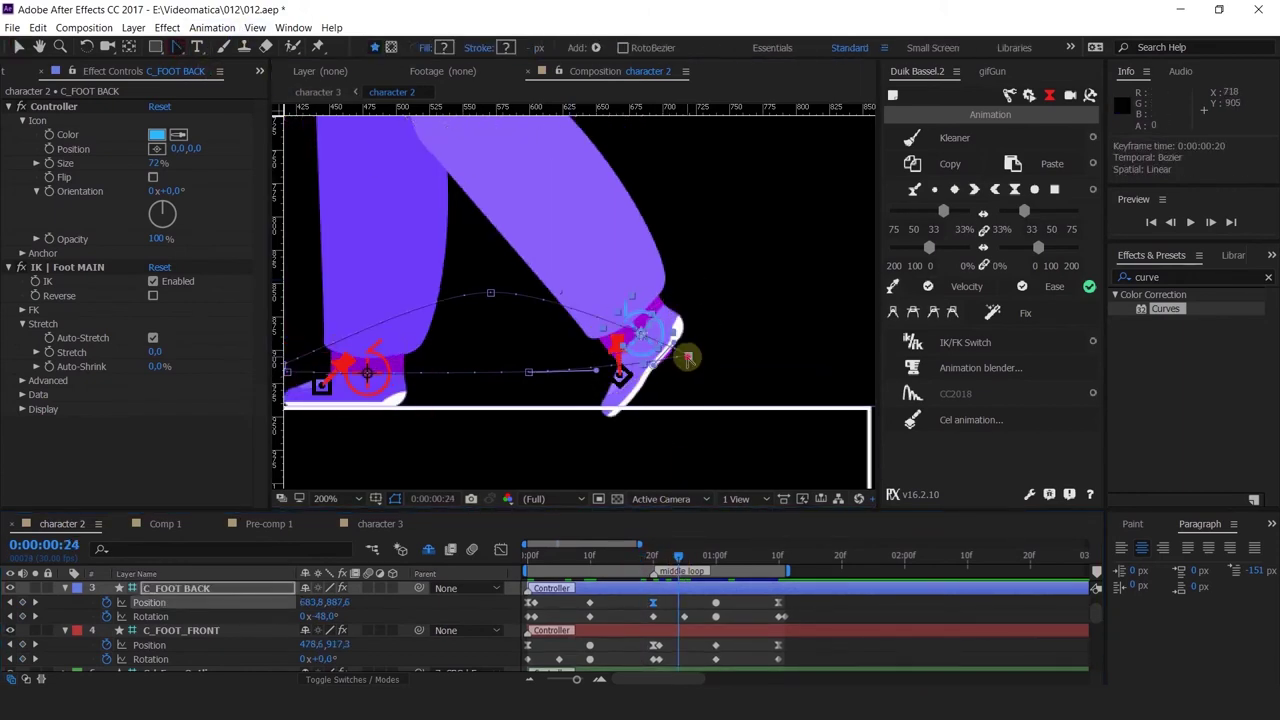
drag(689, 357, 675, 318)
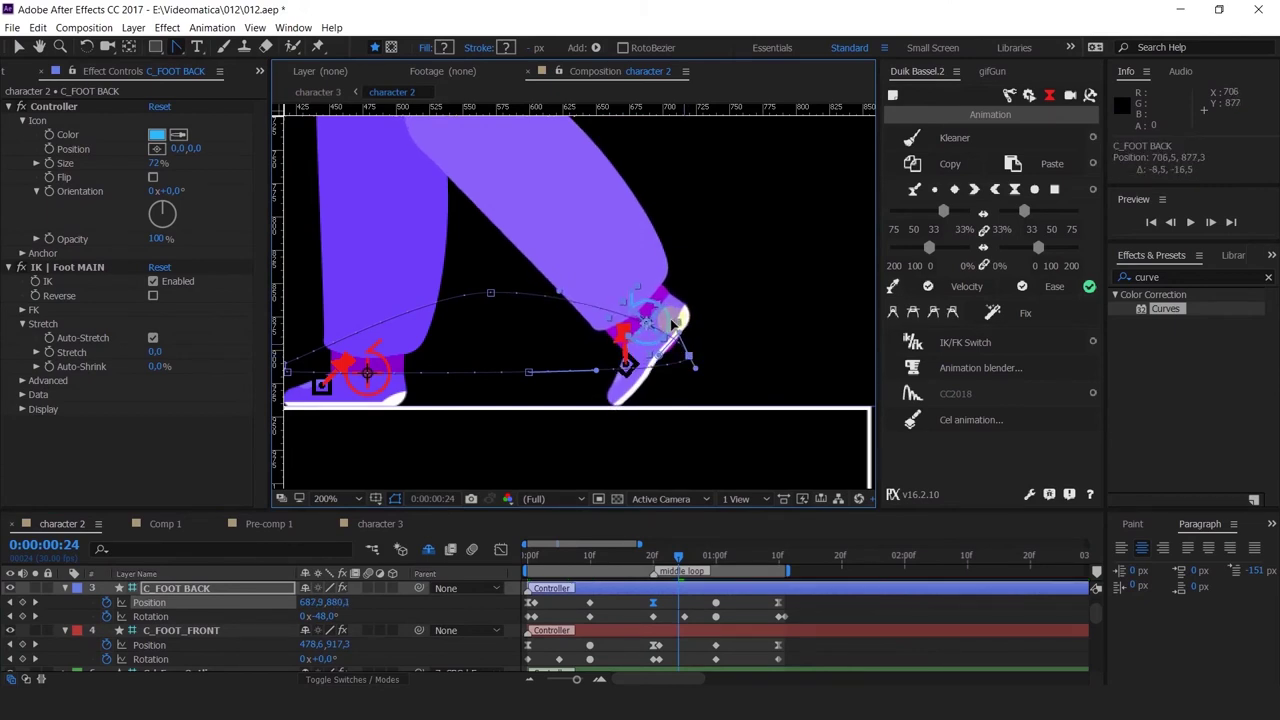
Move the incoming tangent handle of C_FOOT BACK's frame 20 position keyframe to about 697.5, 907.7, independently of the outgoing handle.
click(694, 365)
drag(681, 373, 661, 366)
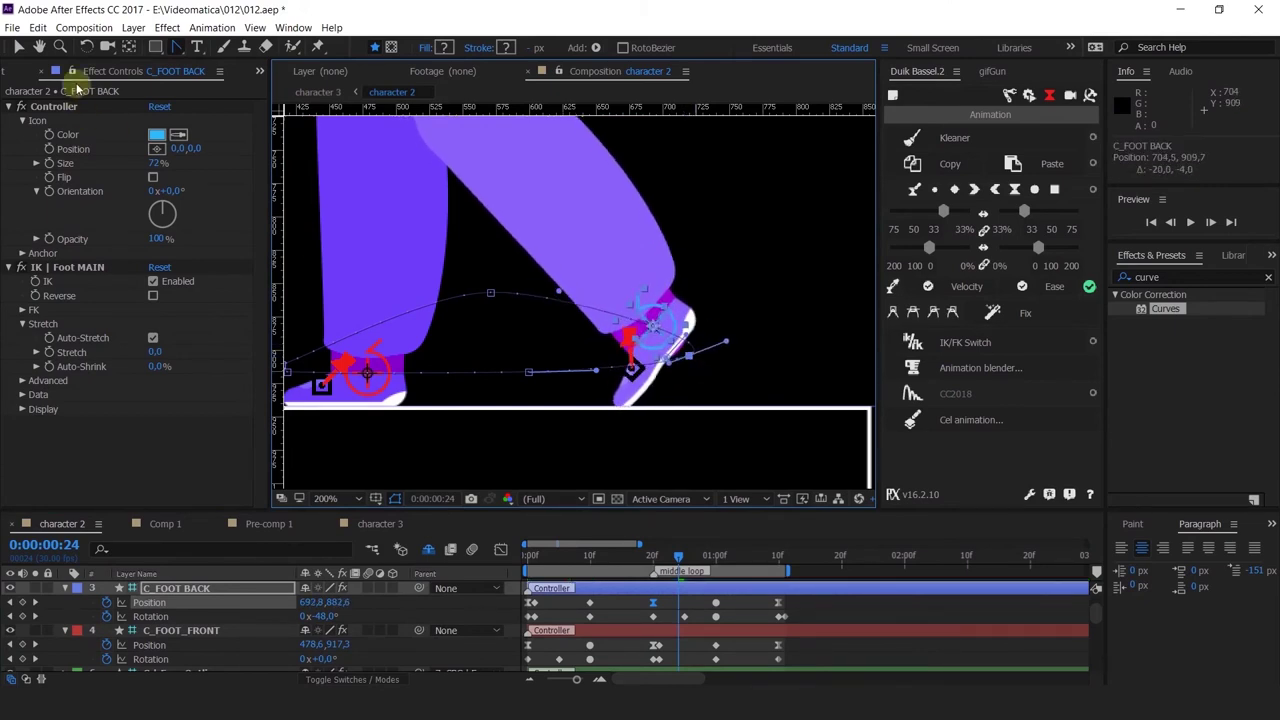
key(ctrl+z)
click(17, 48)
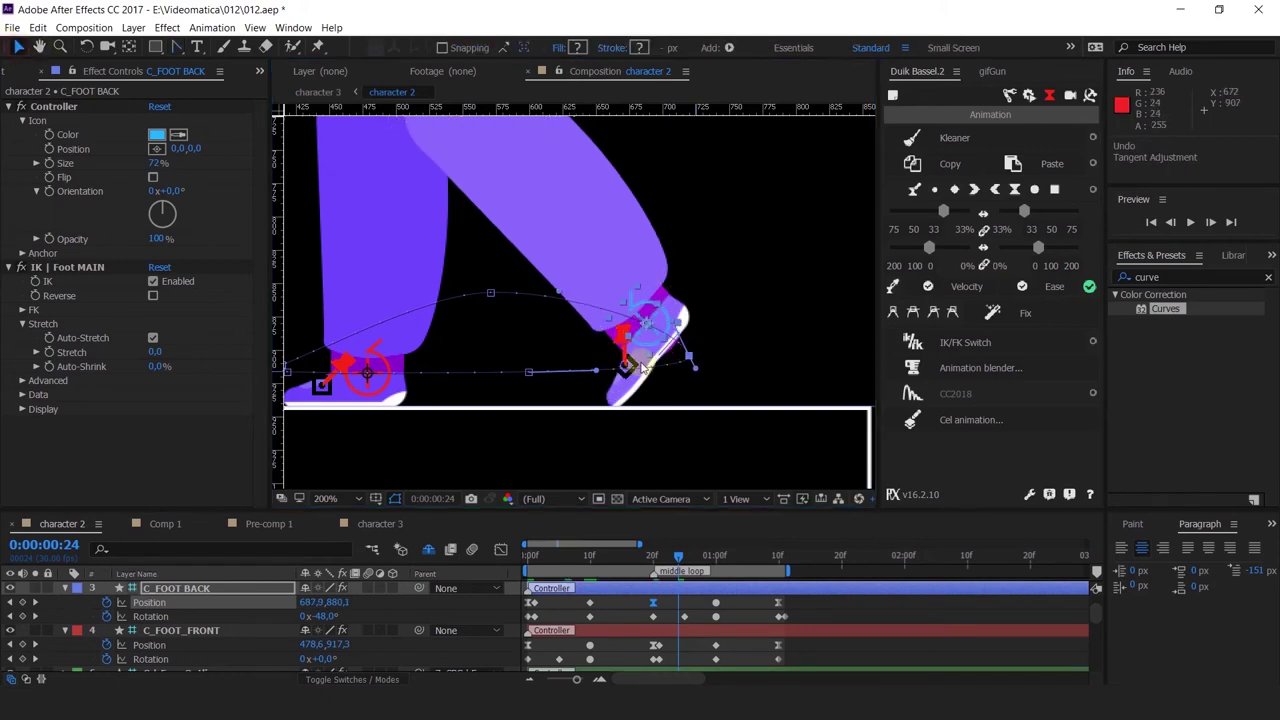
drag(694, 367, 668, 367)
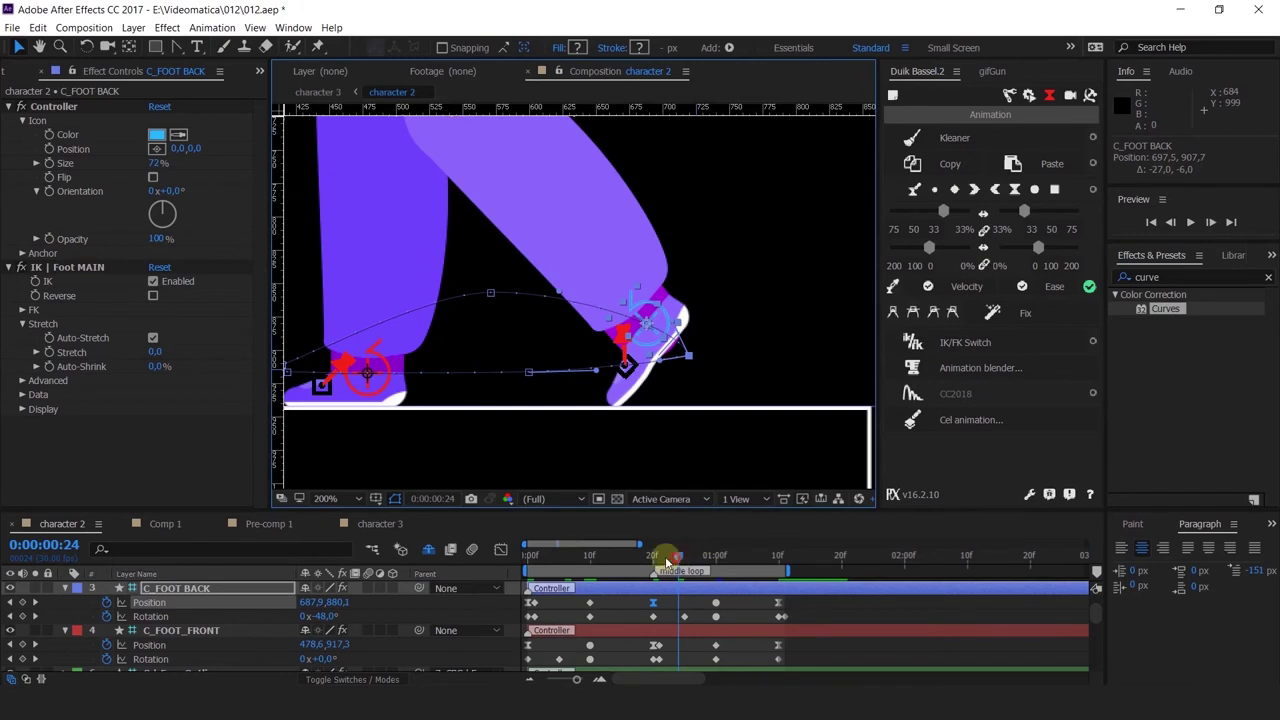
Raise C_FOOT BACK's outgoing frame 20 tangent to about 693, 845.8 and its 1:00 keyframe tangent to about 641.4, 841, scrubbing to frame 28.
drag(666, 565, 656, 566)
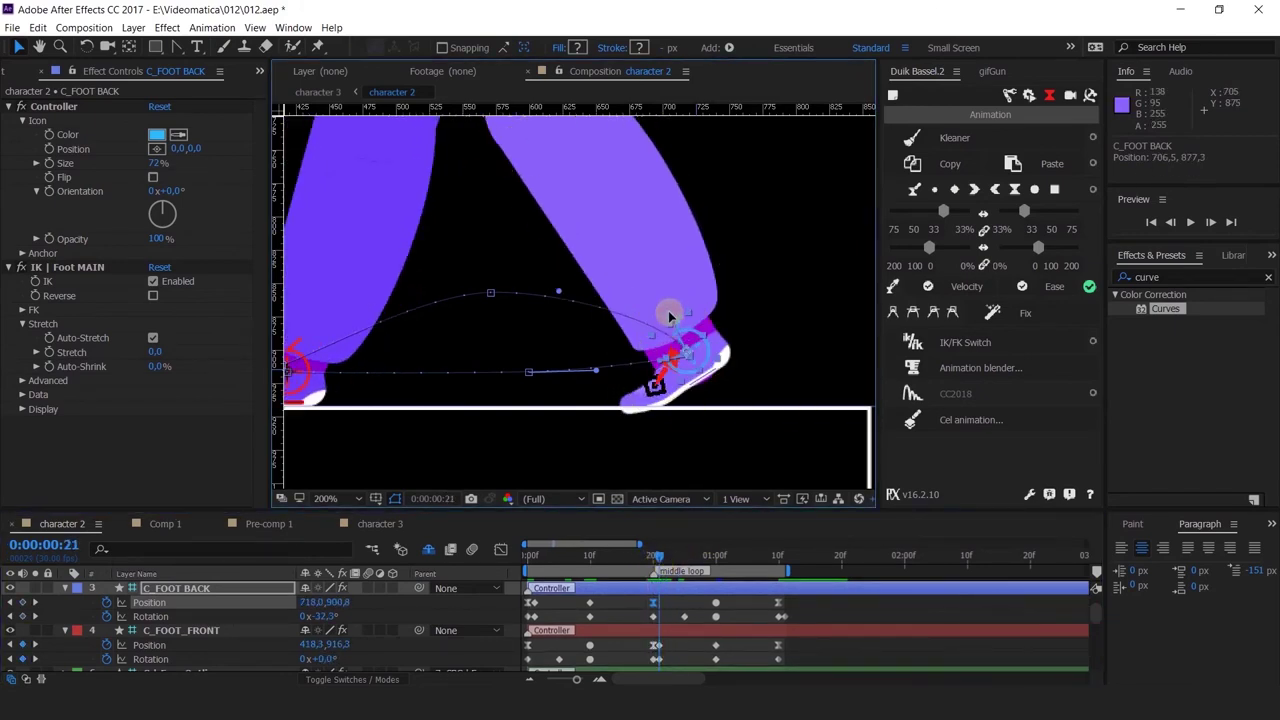
drag(643, 312, 652, 278)
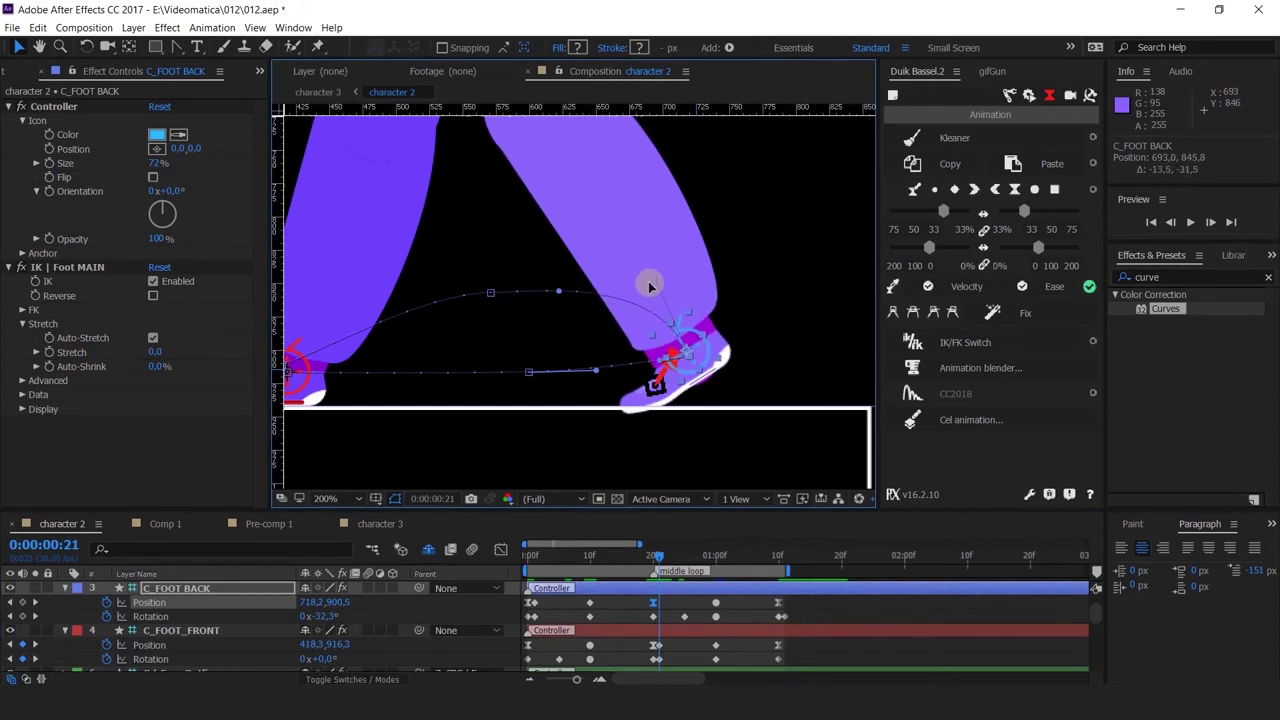
drag(558, 291, 573, 286)
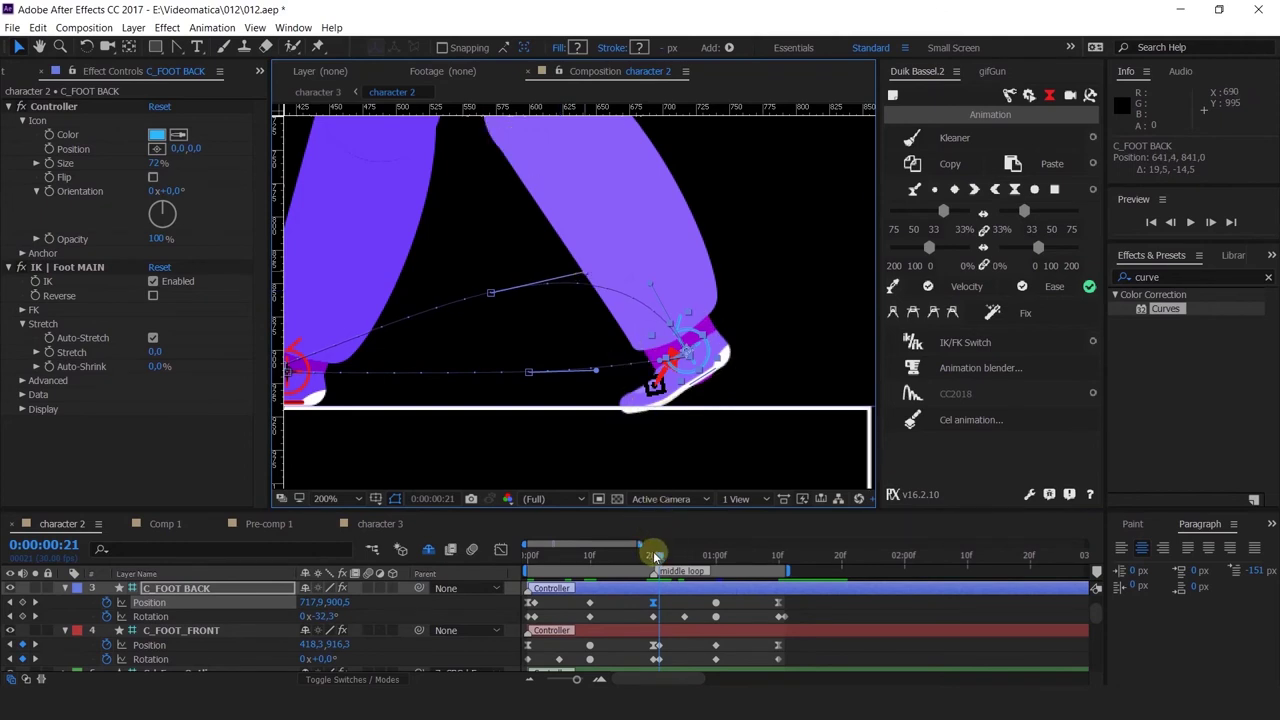
drag(653, 552, 704, 556)
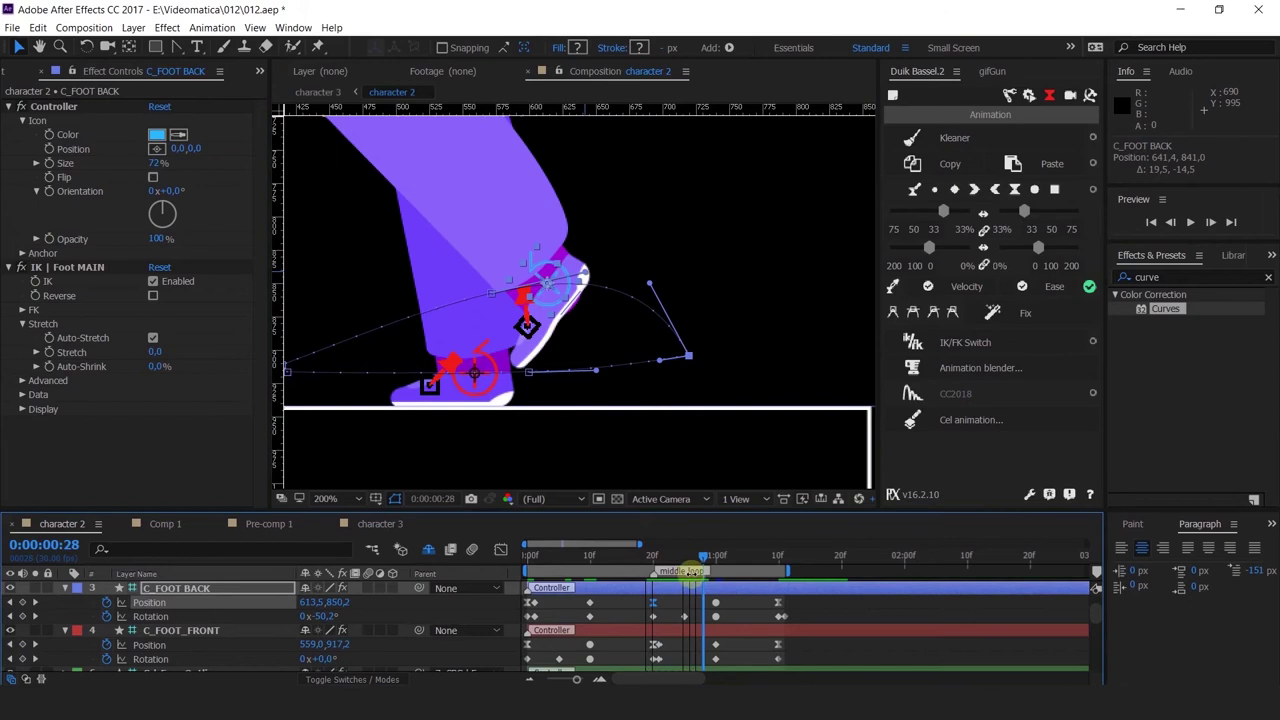
Compare both foot paths and extend C_FOOT_FRONT's frame 10 path tangent up toward C_FOOT BACK's matching tangent.
shift+click(677, 628)
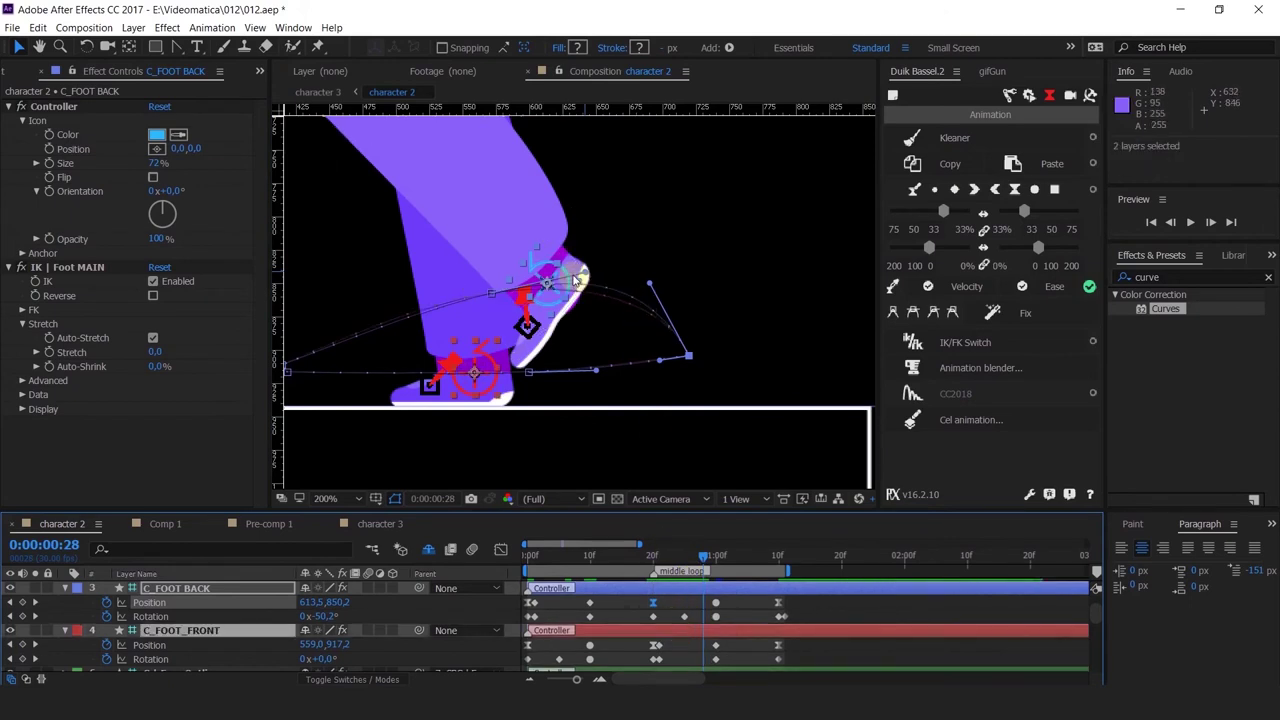
scroll(577, 281, up, 2)
click(409, 311)
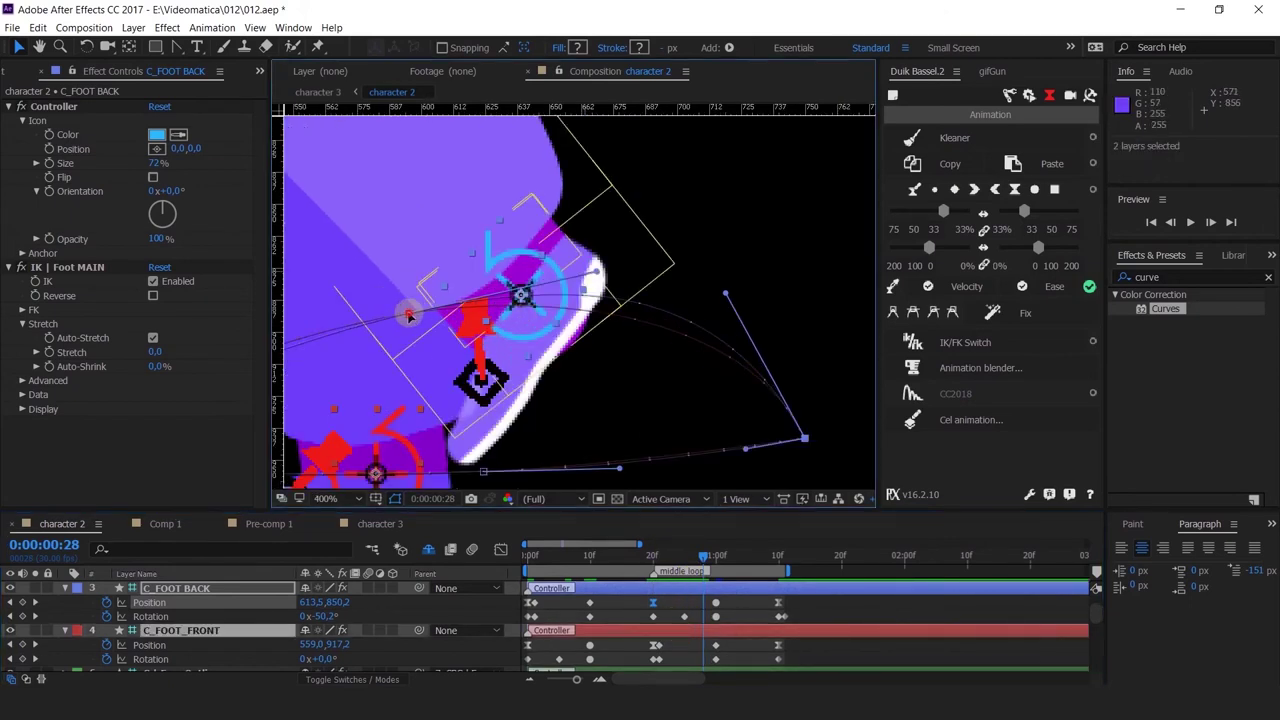
click(716, 652)
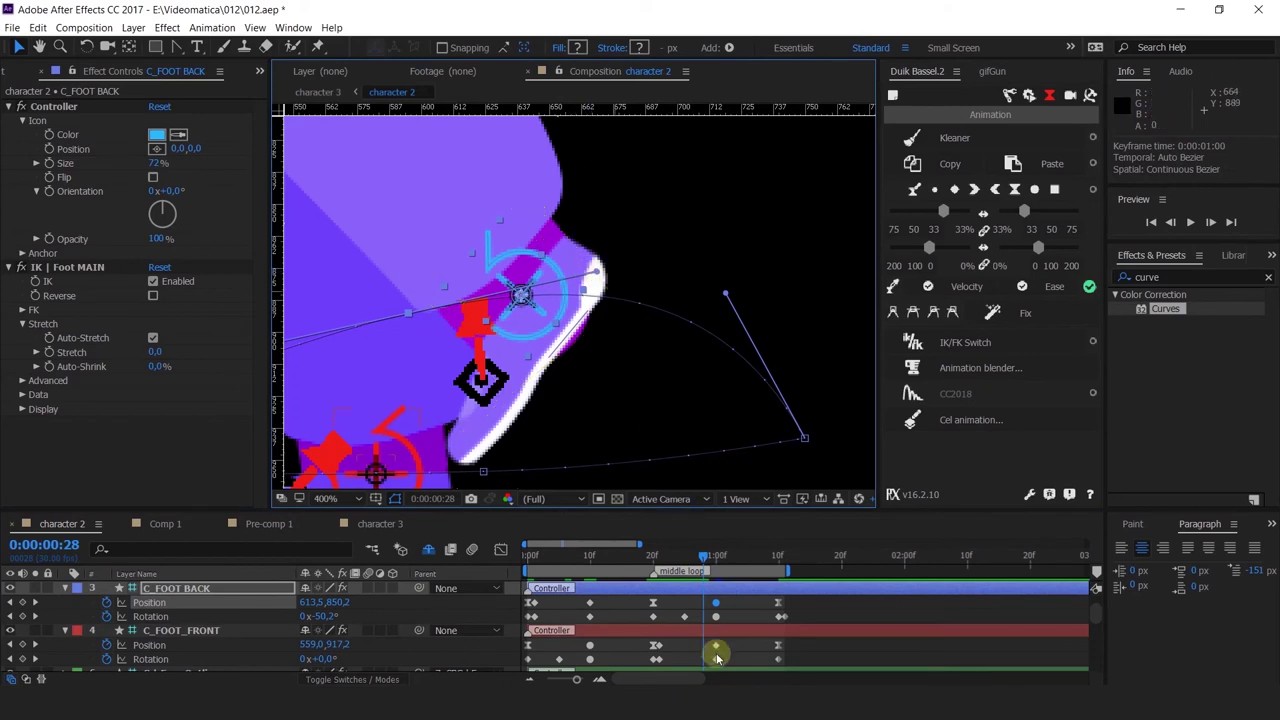
click(655, 648)
click(409, 313)
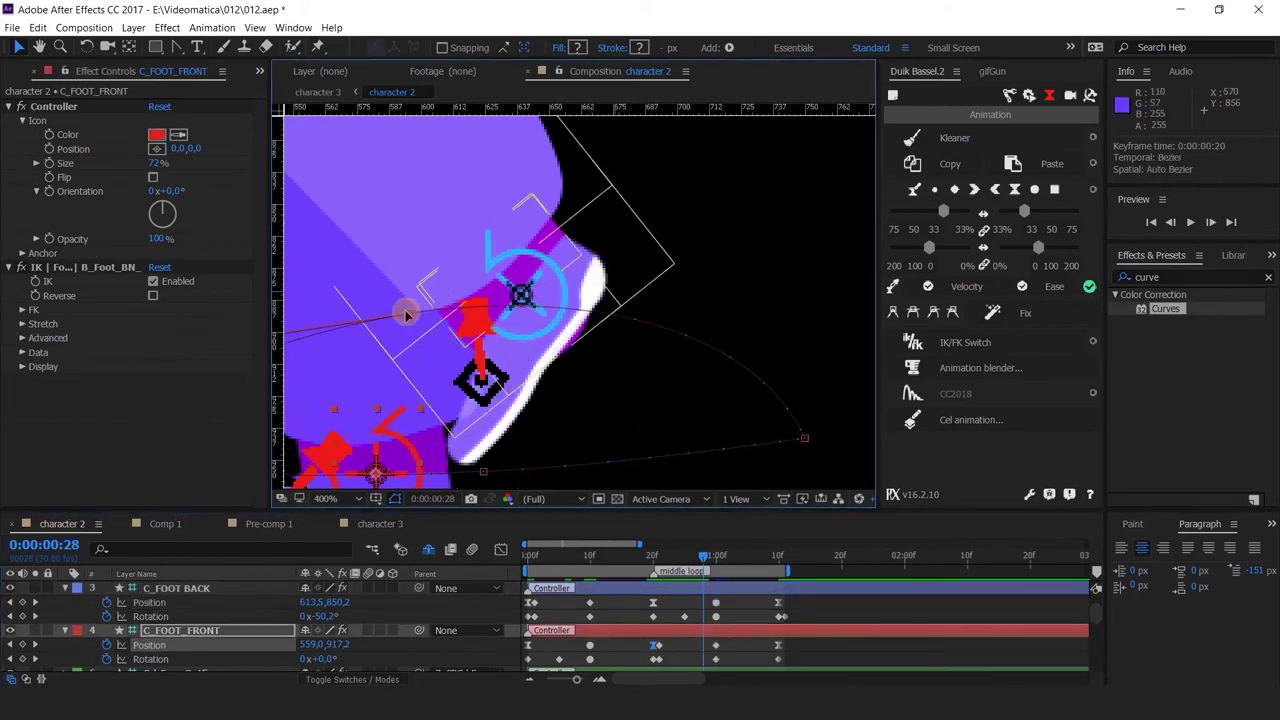
drag(573, 291, 591, 283)
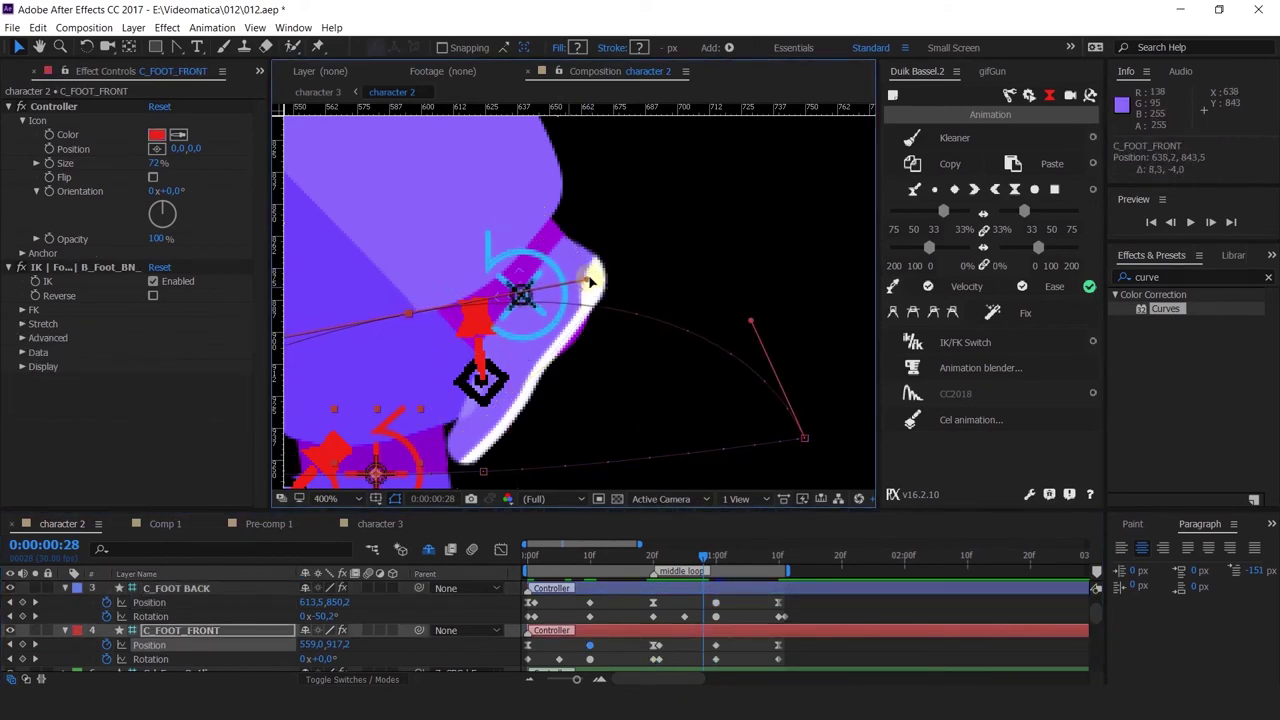
Try extending C_FOOT_FRONT's frame 10 path tangent further to about 645.7, 838.
shift+click(653, 593)
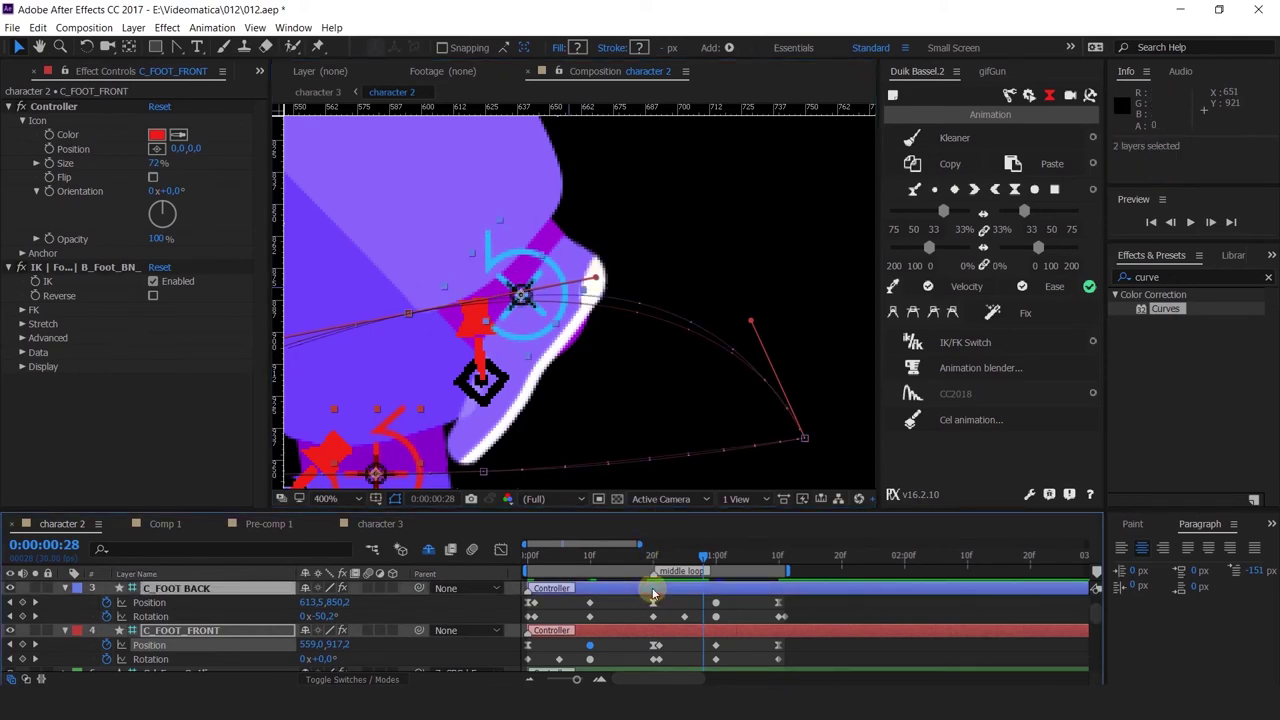
click(676, 634)
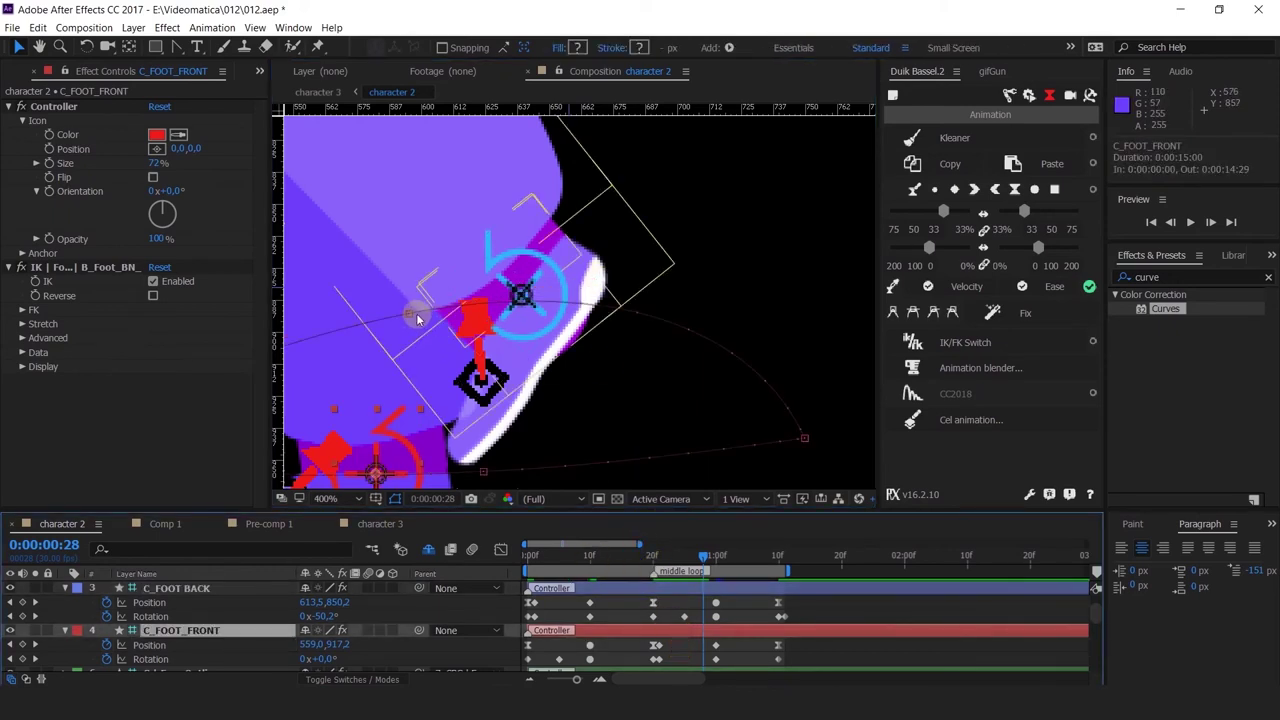
click(409, 318)
drag(594, 285, 608, 262)
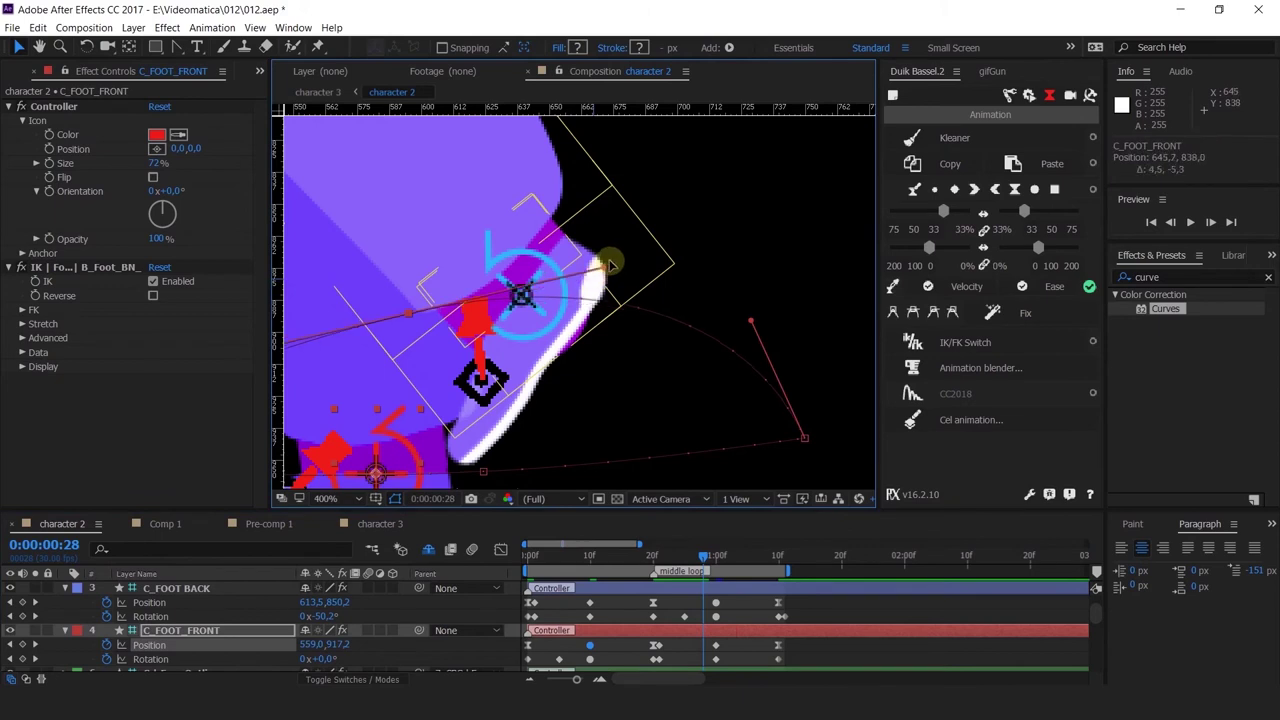
key(ctrl+z)
Move C_FOOT_FRONT's frame 0 path tangent handle to about 696.8, 852 and compare its path with C_FOOT BACK's.
drag(752, 324, 747, 313)
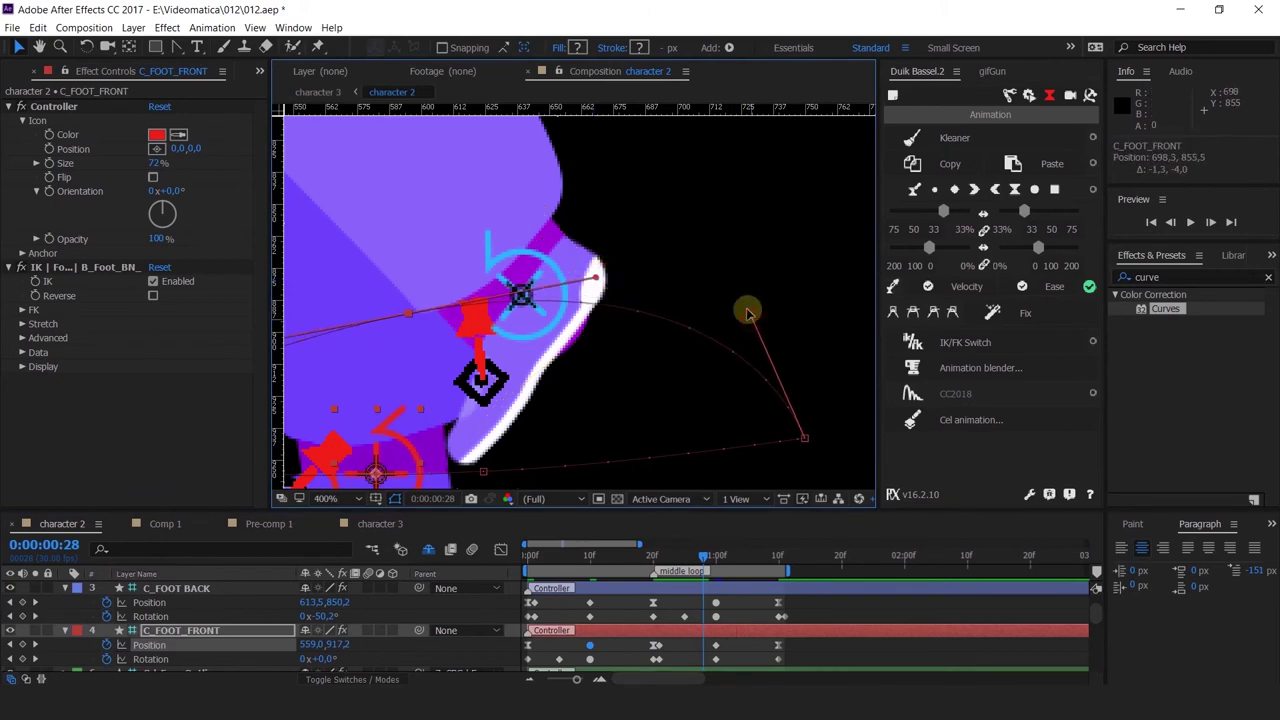
ctrl+click(676, 587)
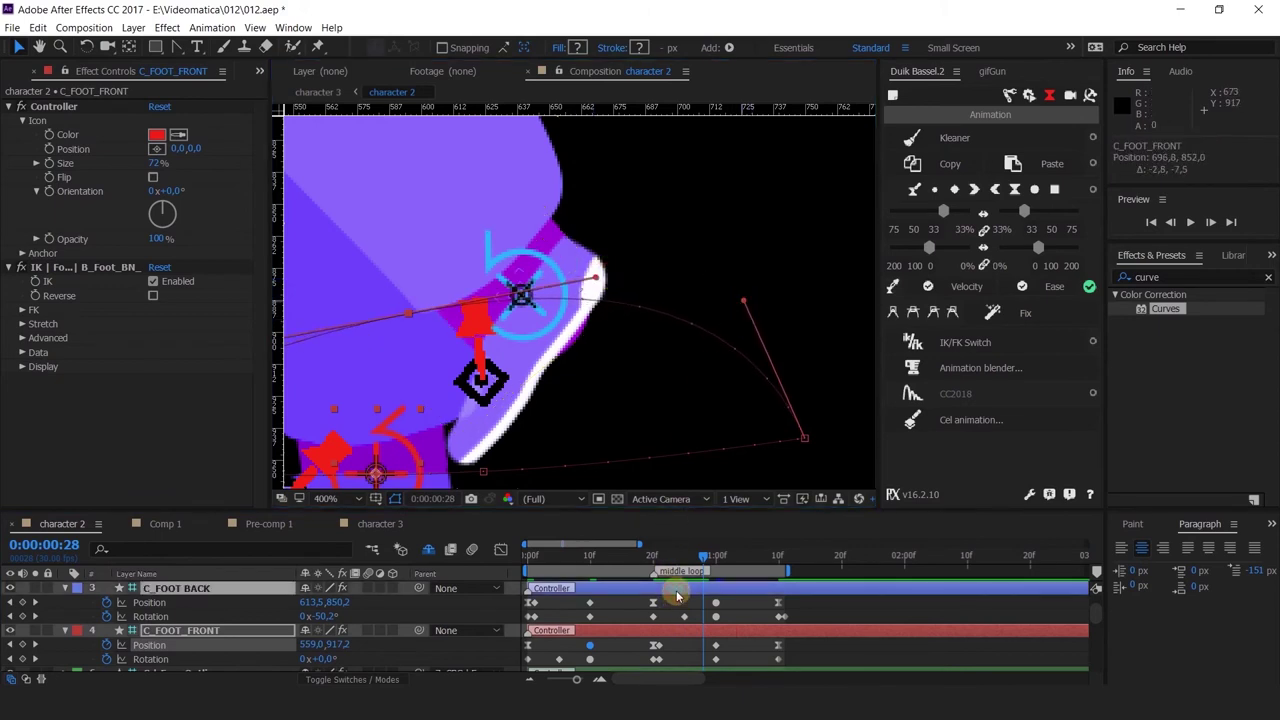
scroll(727, 375, down, 2)
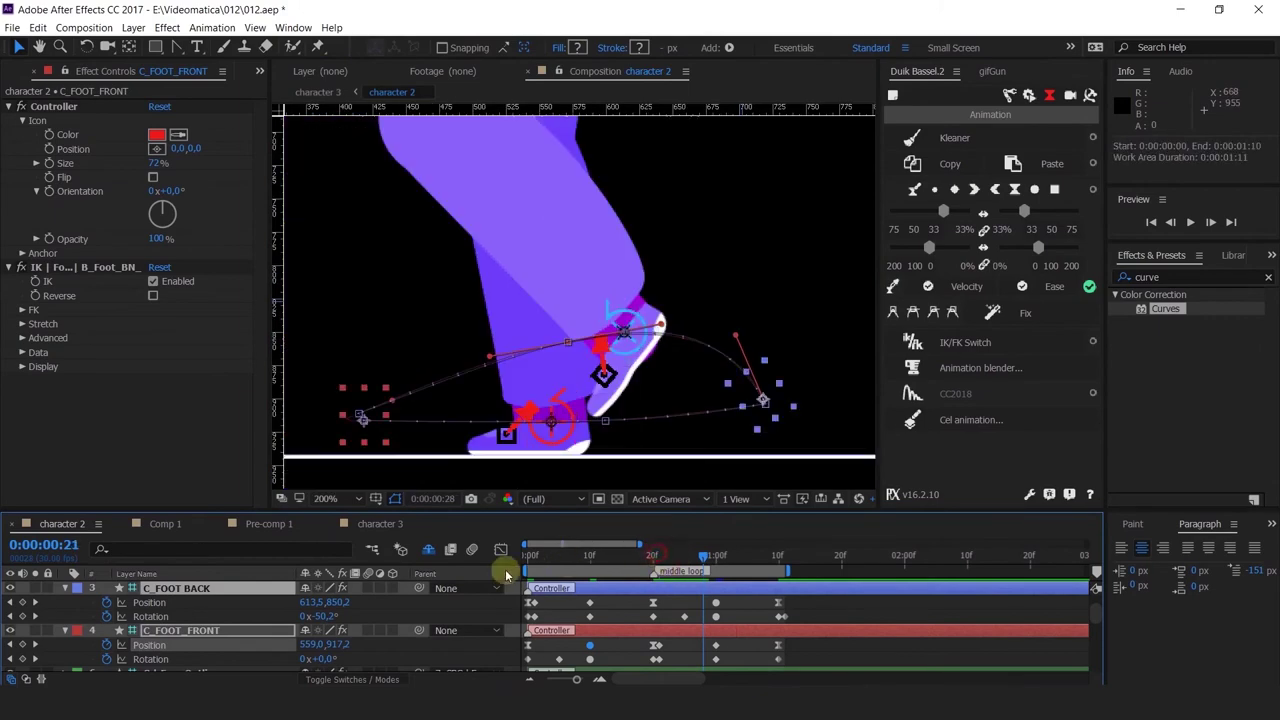
Play back the walk cycle from frame 0 in character 2 and review it in the character 3 composition.
key(Home)
key(space)
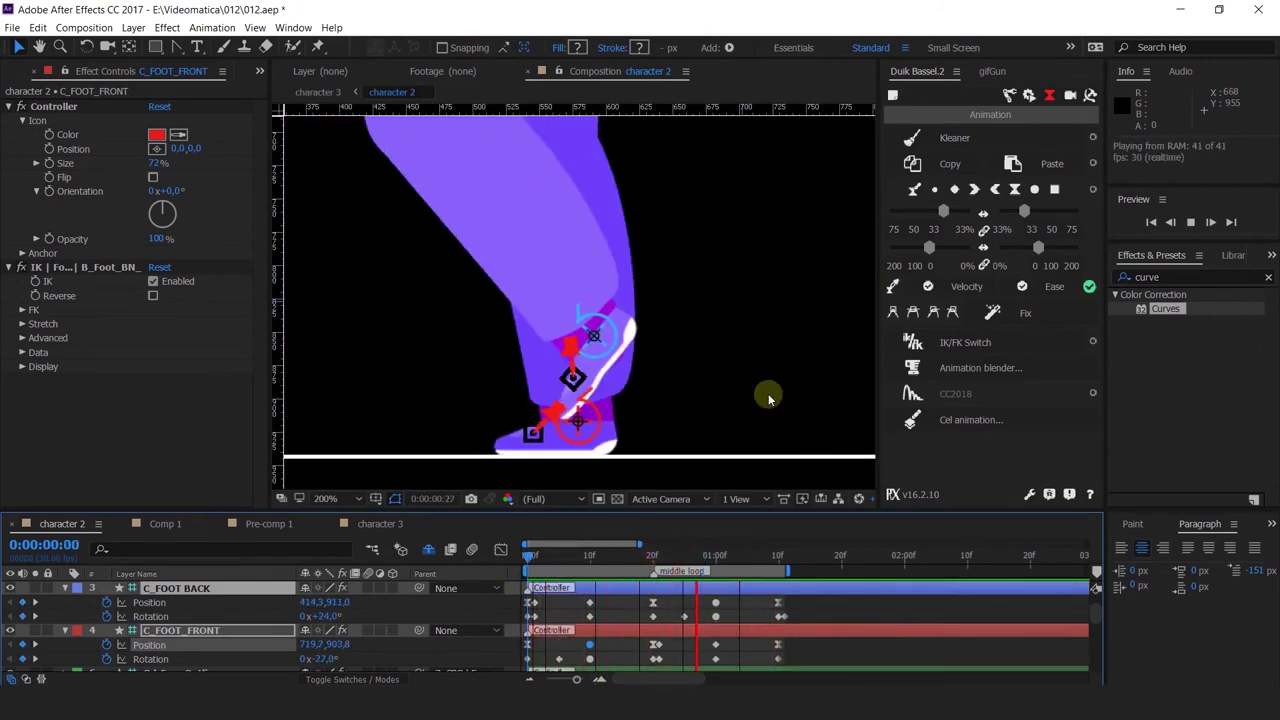
key(space)
scroll(685, 405, down, 1)
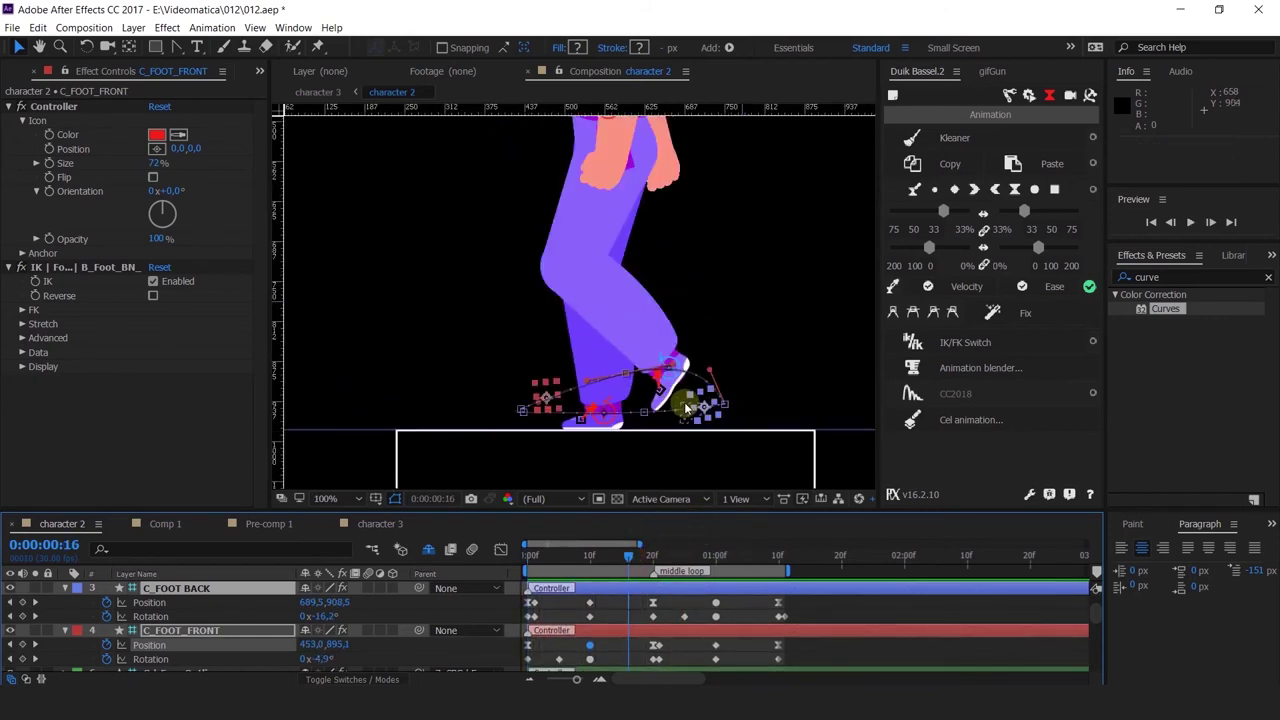
click(369, 524)
drag(538, 556, 527, 556)
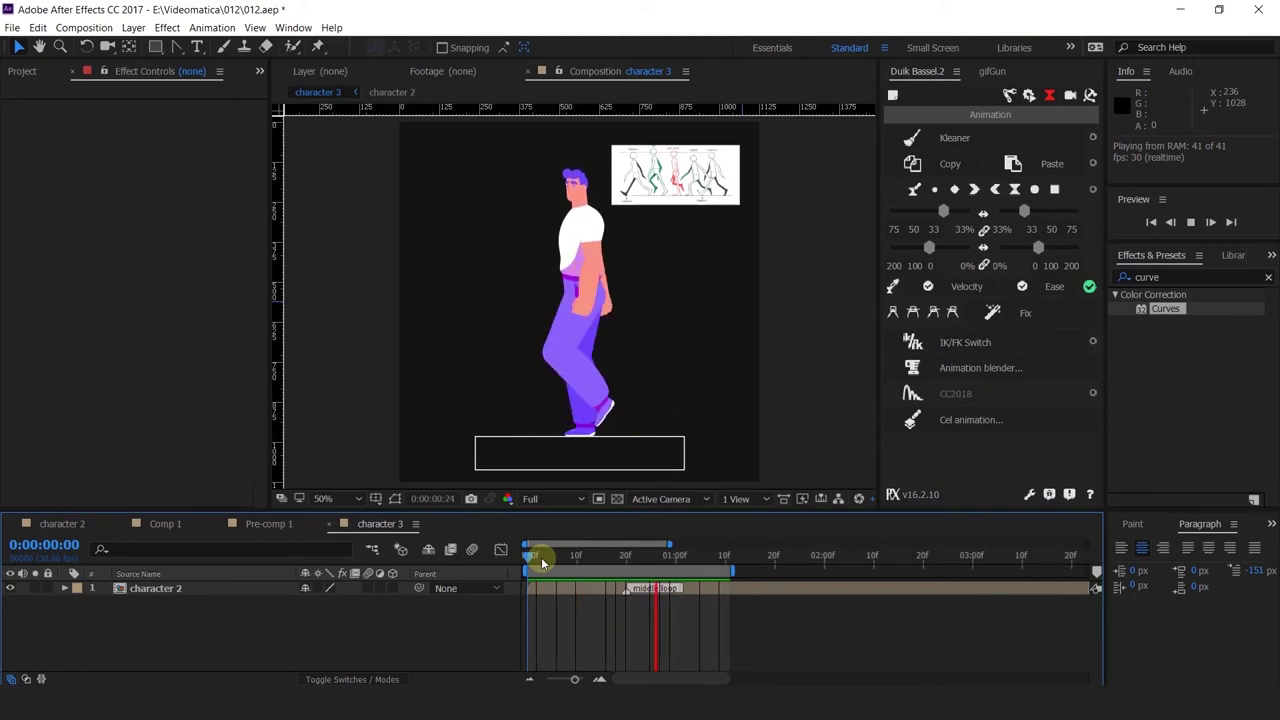
Select the CNTRL_Chest controller at frame 10 of the character 2 composition and save the project.
click(60, 523)
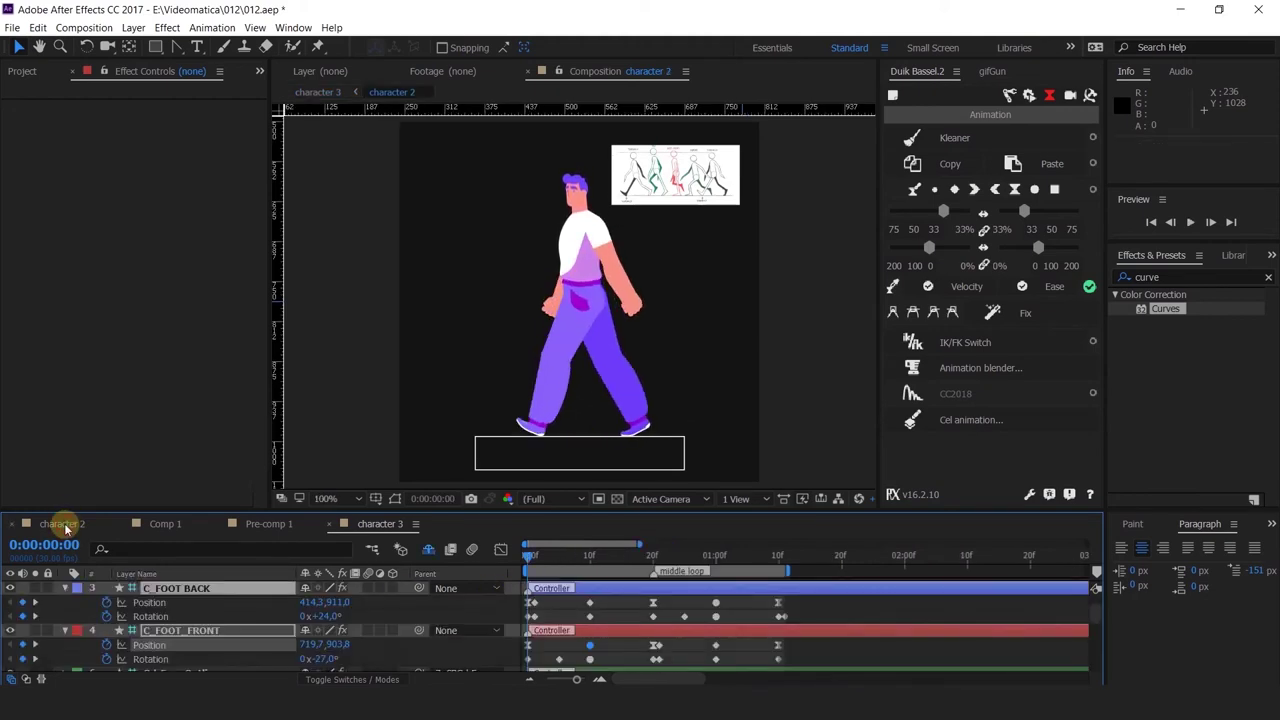
click(588, 557)
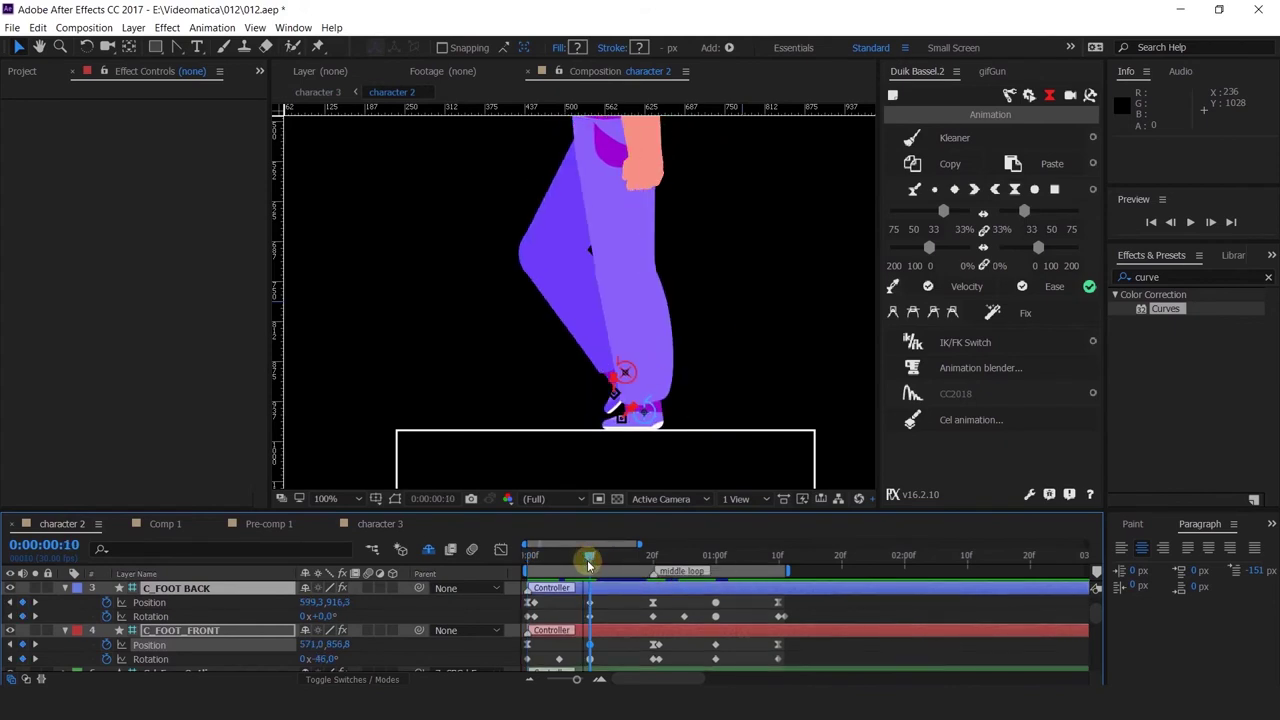
drag(714, 300, 703, 438)
scroll(703, 437, up, 3)
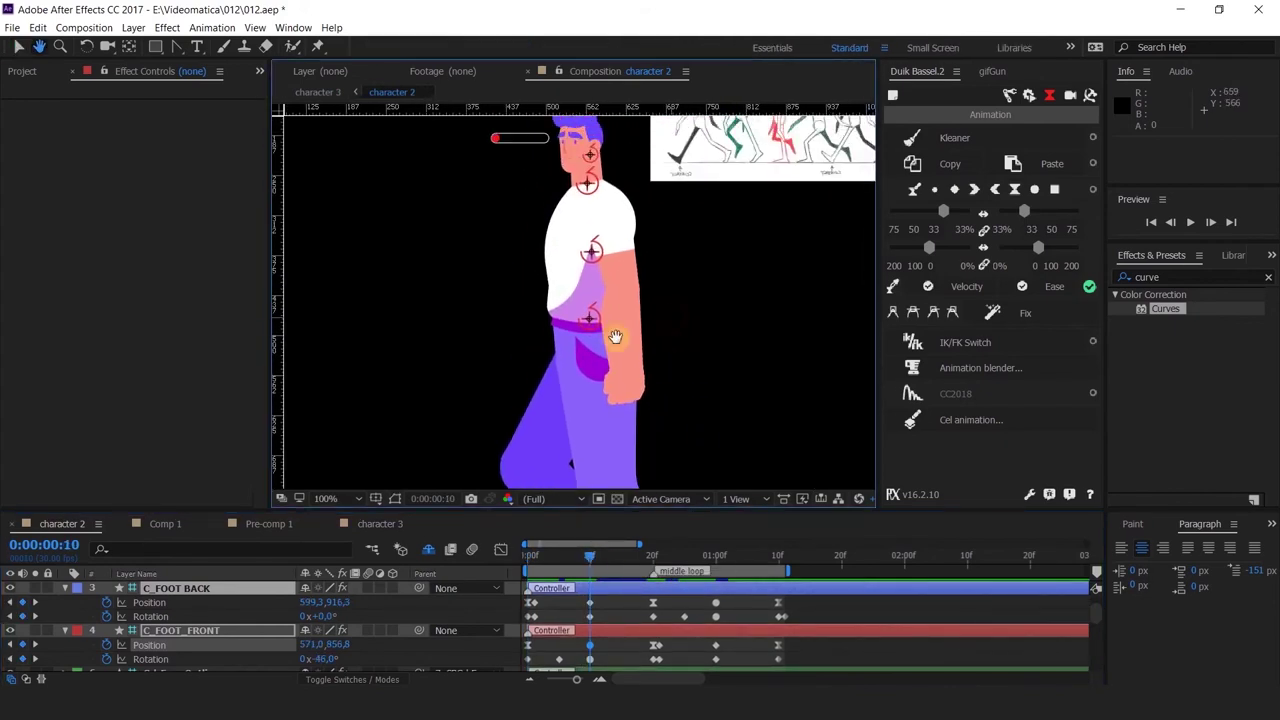
click(591, 251)
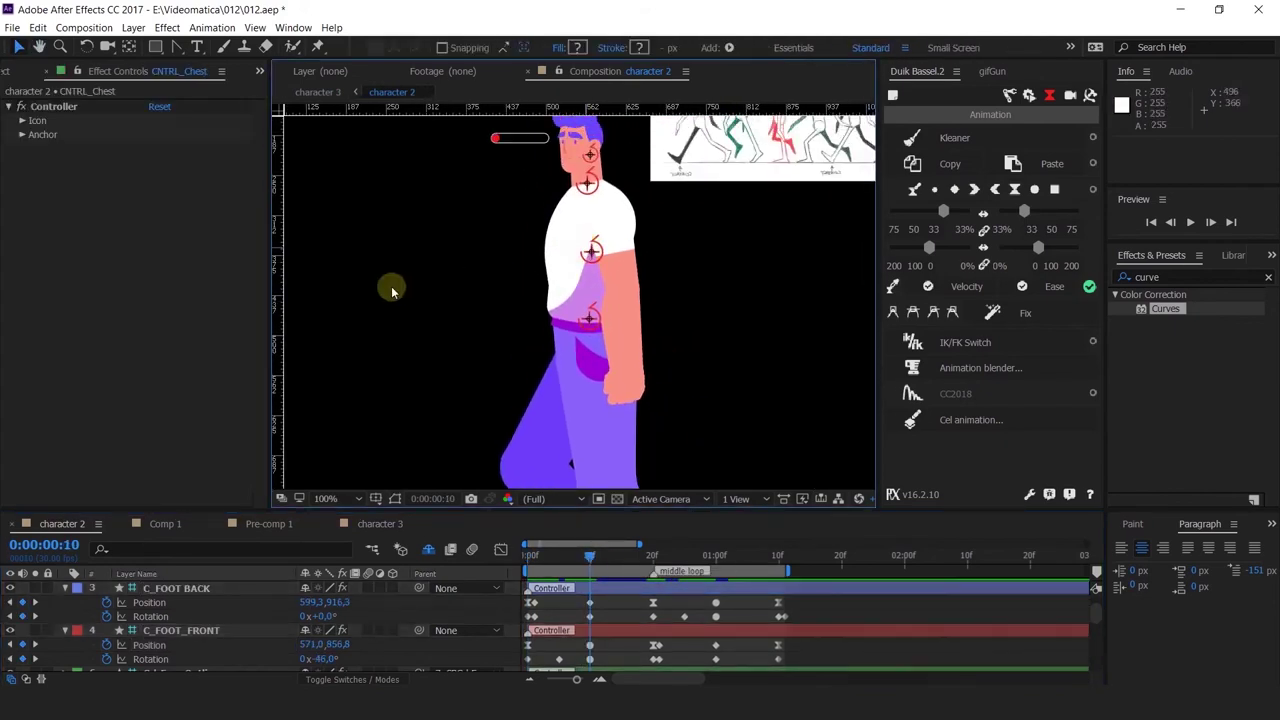
click(396, 498)
key(ctrl+s)
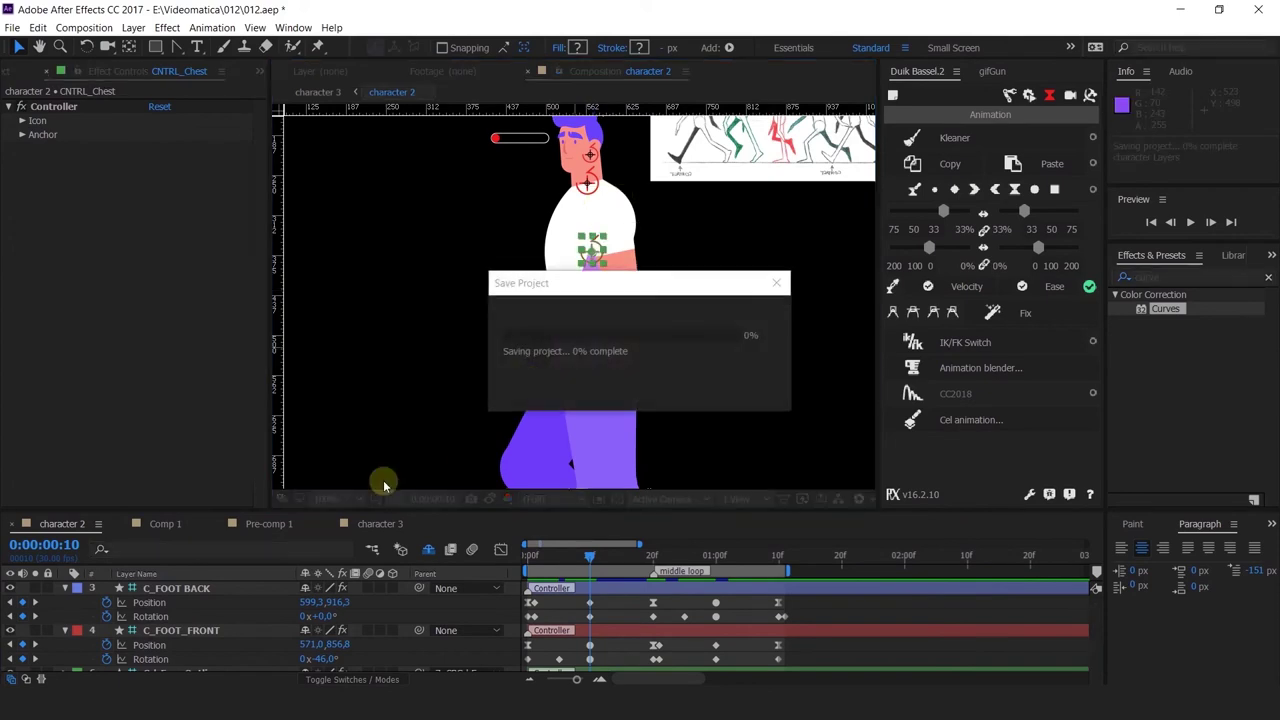
Examine the Body Outlines layer's Puppet stiffness settings under Starch 2 and Starch 1 and their starch pins near the waist.
scroll(200, 643, up, 2)
scroll(195, 630, down, 5)
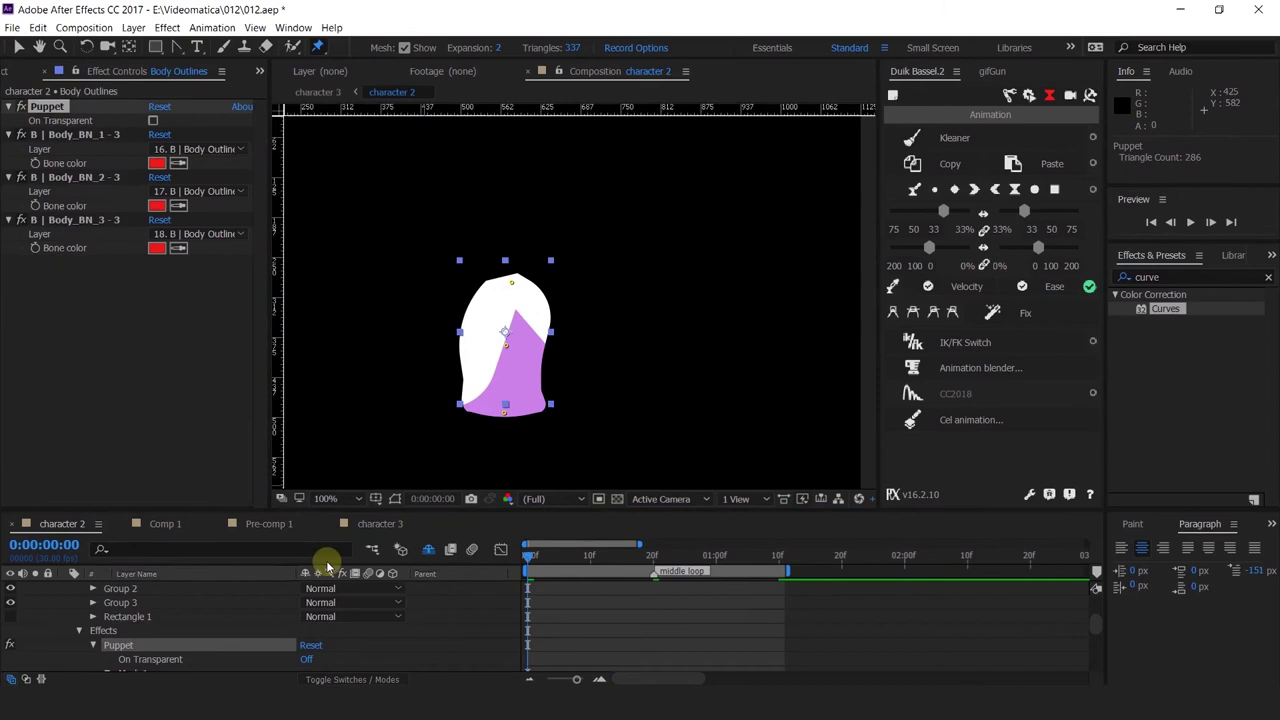
scroll(200, 631, down, 5)
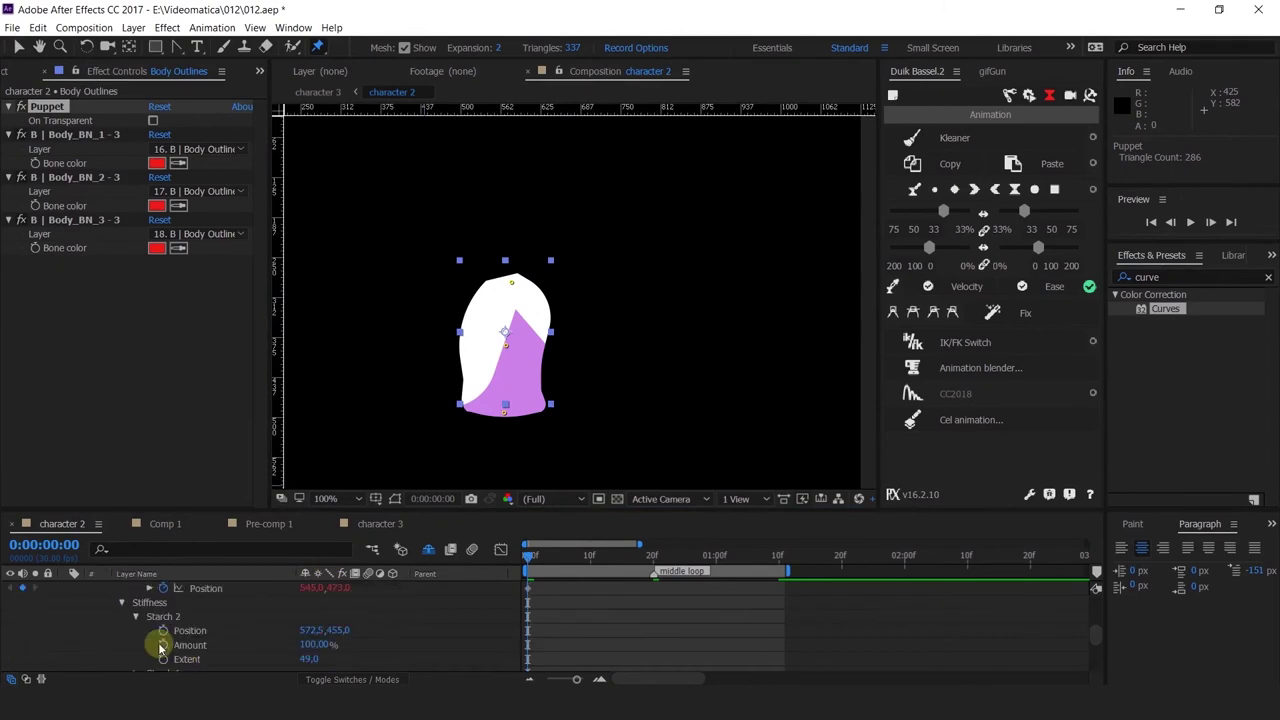
click(198, 615)
click(158, 603)
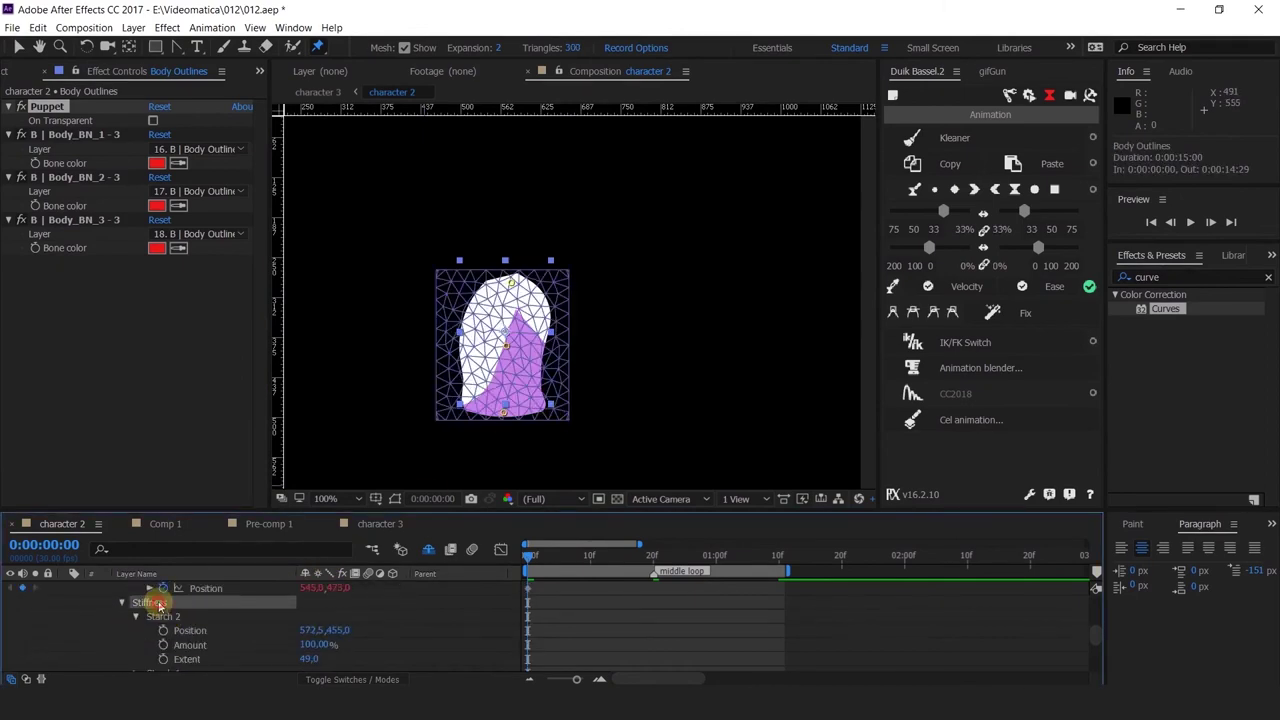
click(395, 505)
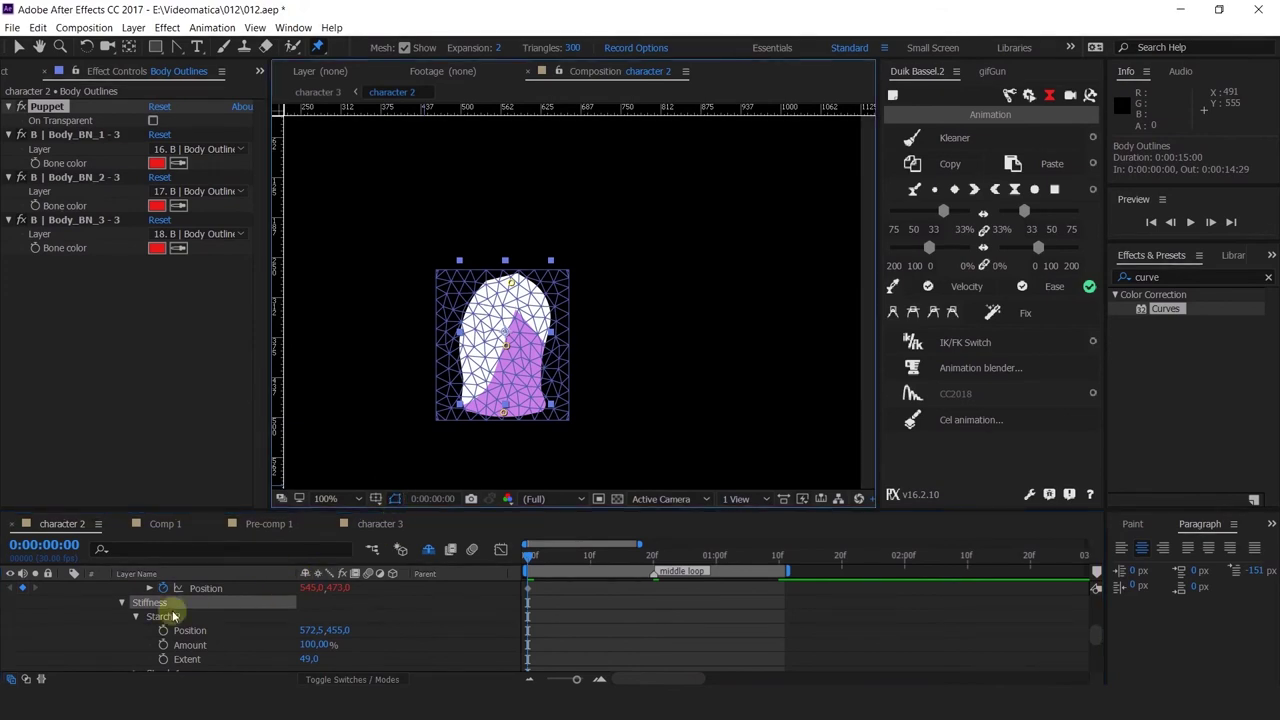
scroll(160, 630, down, 2)
click(135, 634)
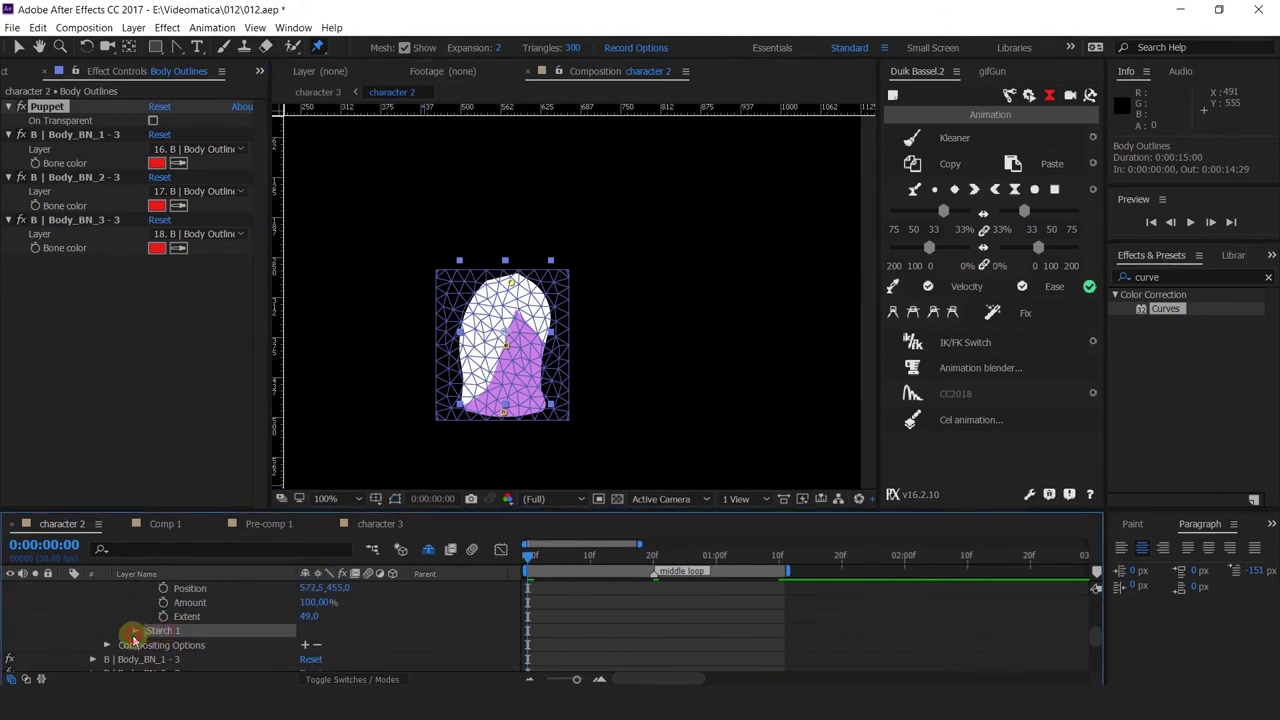
click(135, 632)
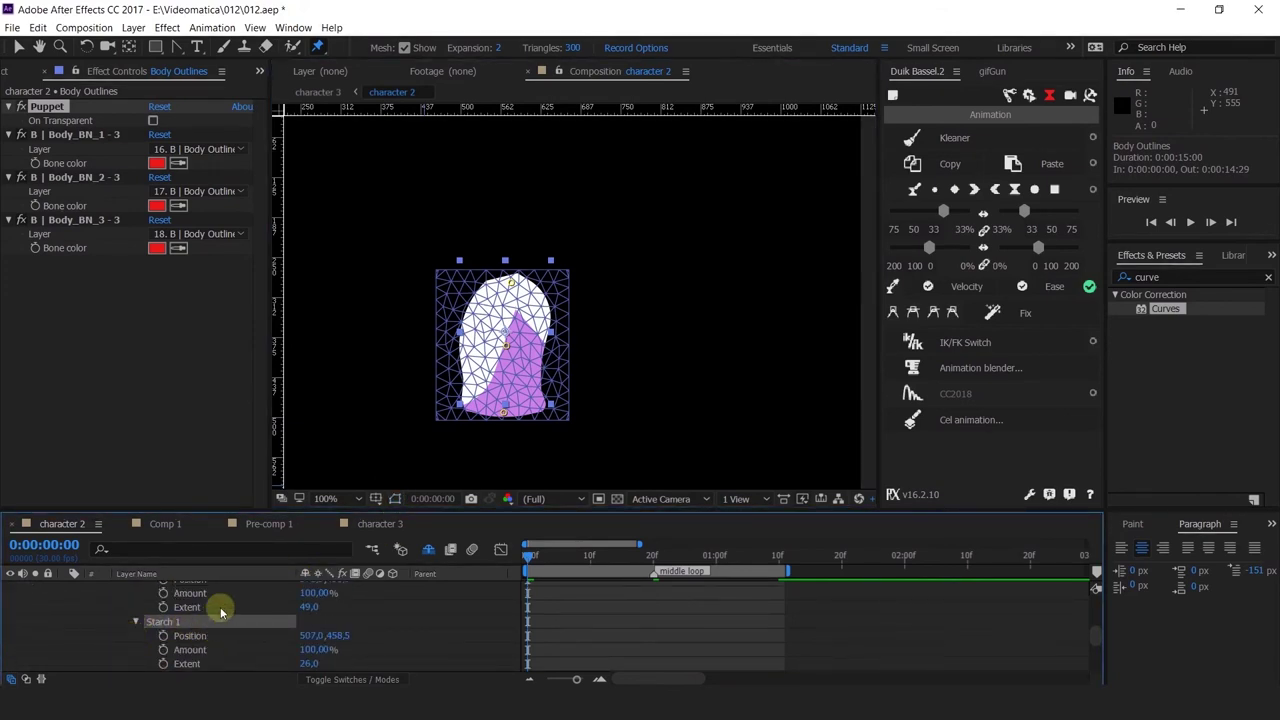
drag(316, 48, 343, 80)
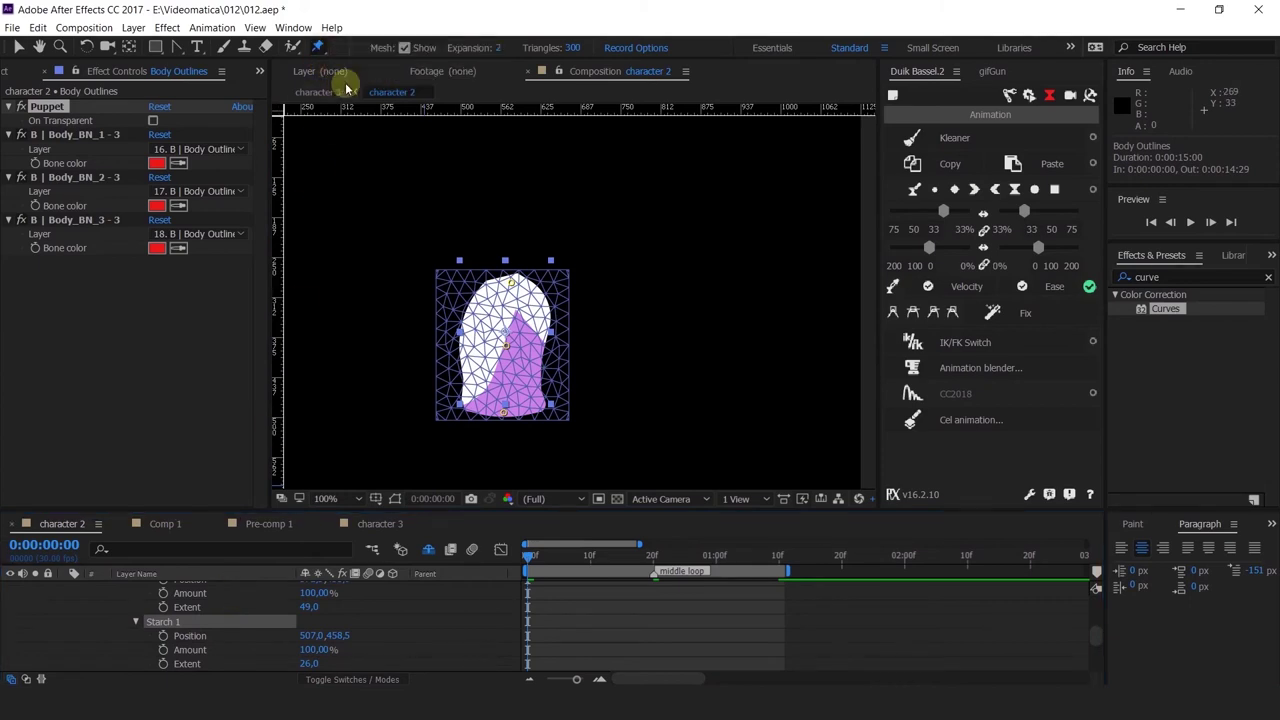
click(521, 403)
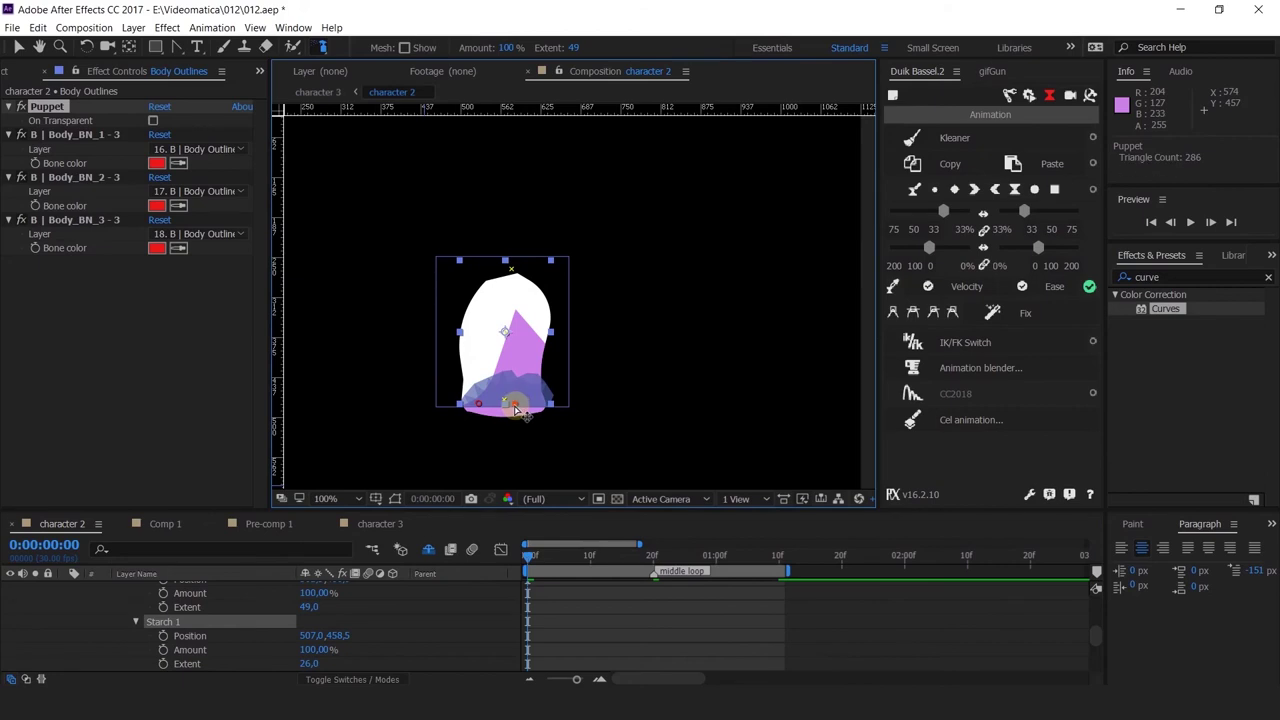
Unsolo Body Outlines to show the whole character, and select CNTRL_Chest with its rotation keyframes in view.
scroll(245, 625, up, 10)
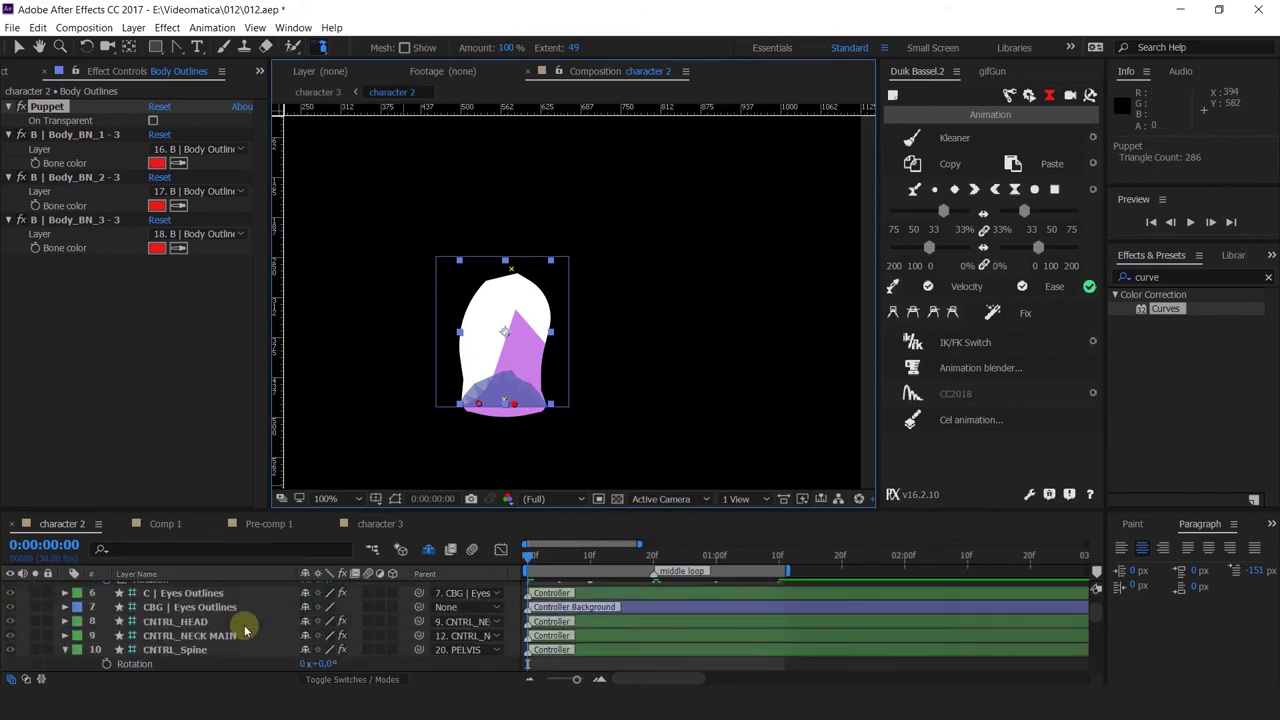
scroll(245, 630, down, 5)
click(35, 664)
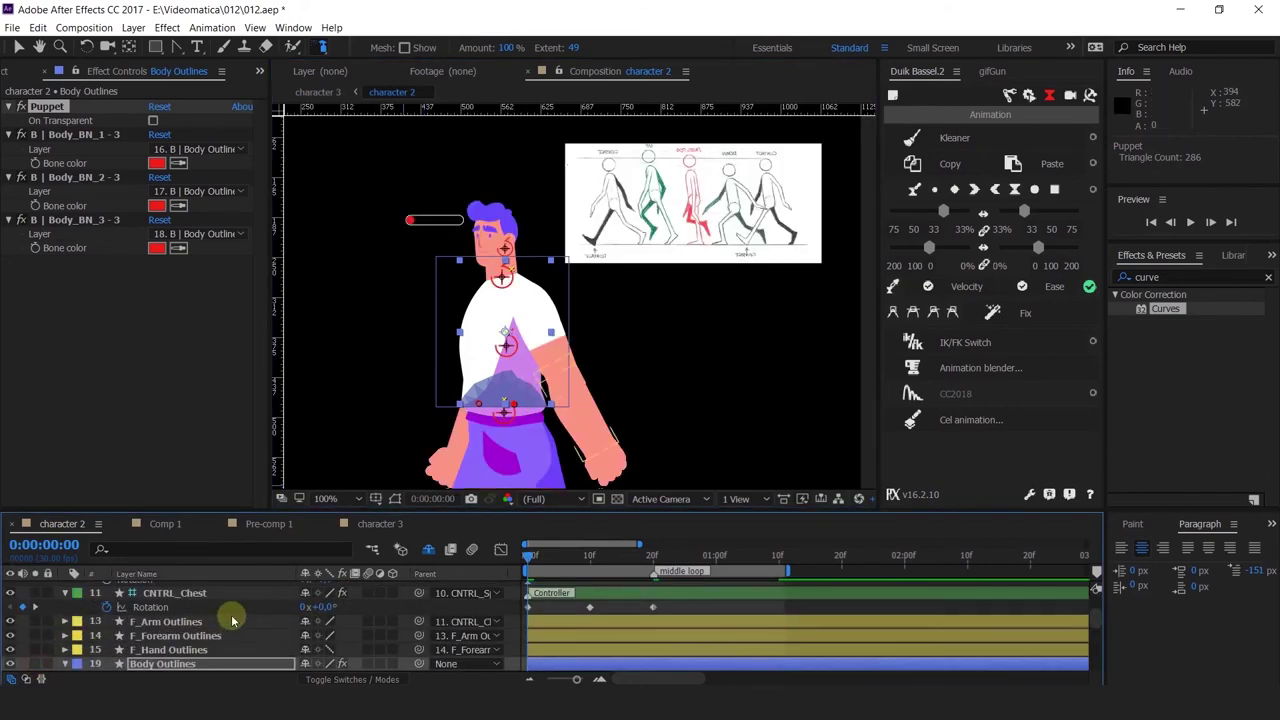
scroll(234, 614, up, 5)
key(v)
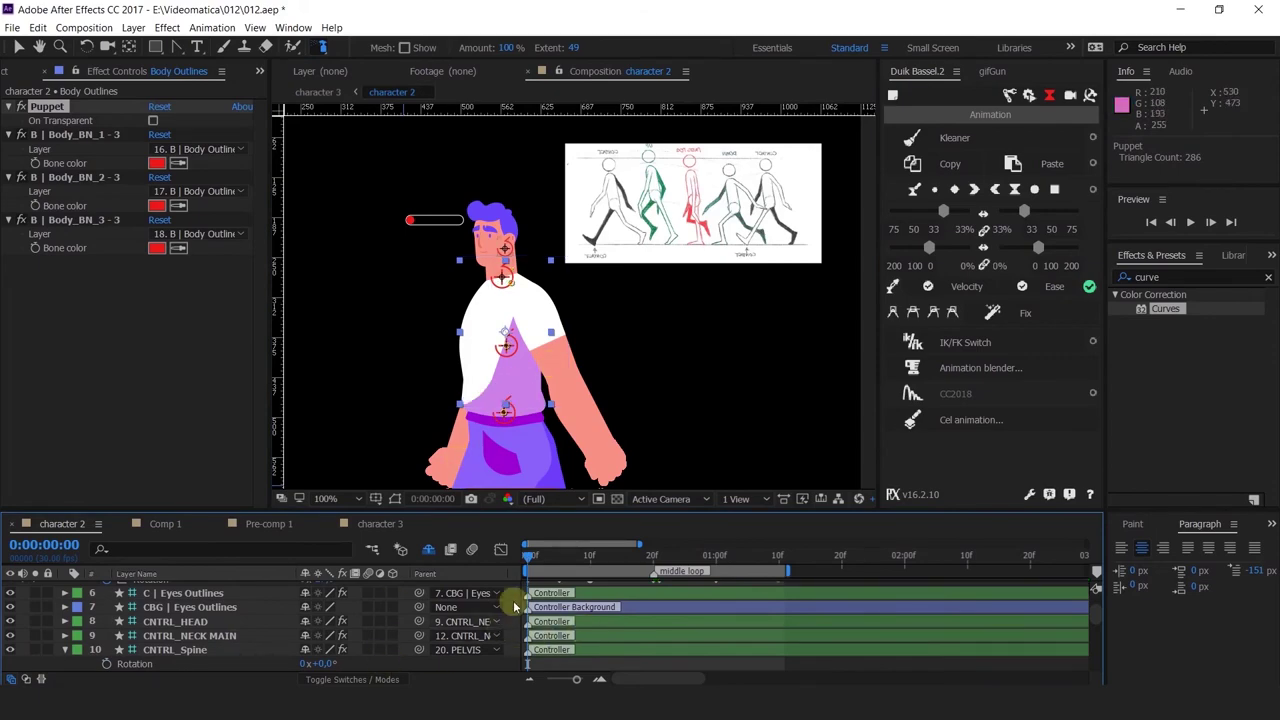
key(F2)
click(506, 346)
scroll(209, 626, up, 5)
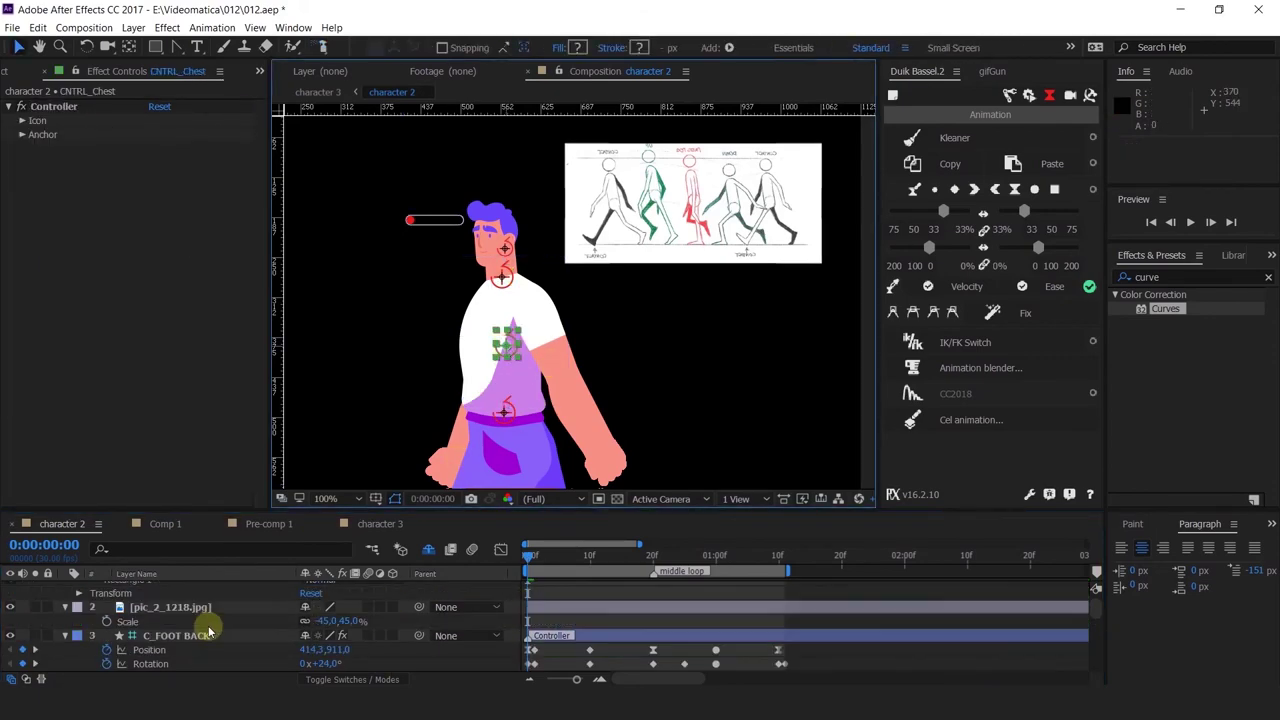
scroll(209, 629, down, 5)
scroll(208, 628, down, 5)
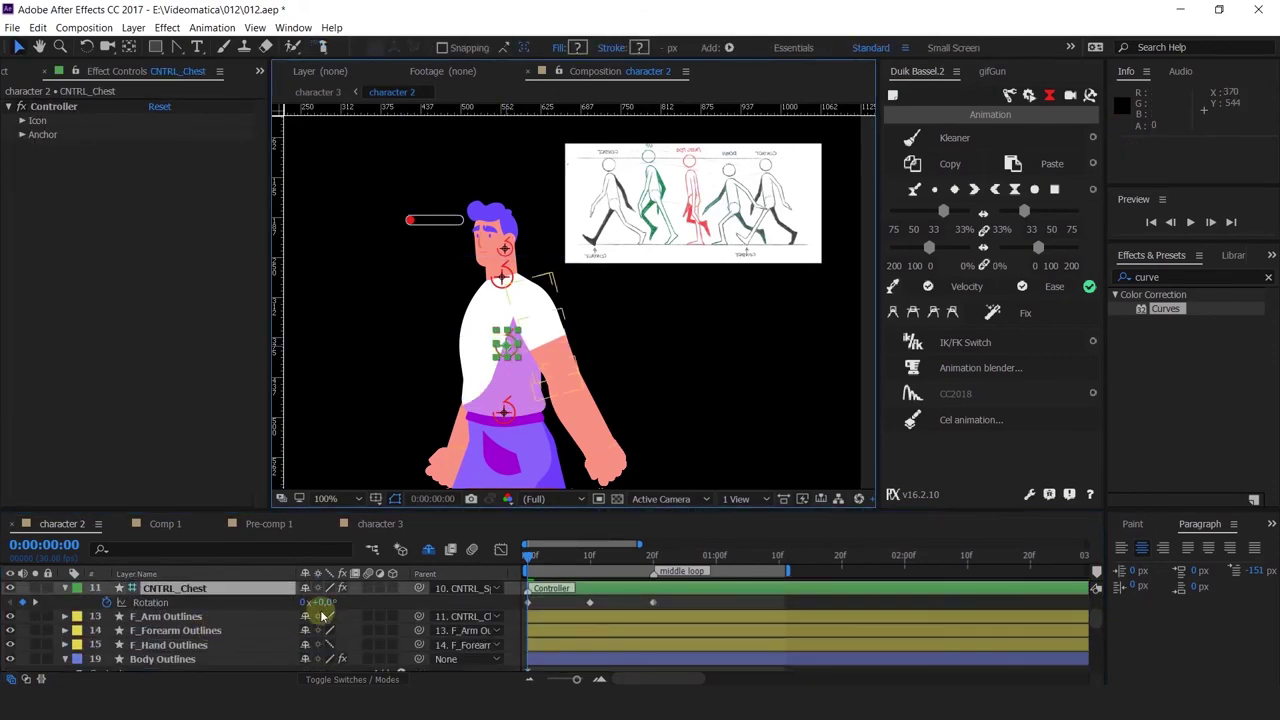
Set CNTRL_Chest's rotation to -7° at frame 0 and copy that keyframe to frame 20.
drag(330, 608, 322, 606)
key(ctrl+z)
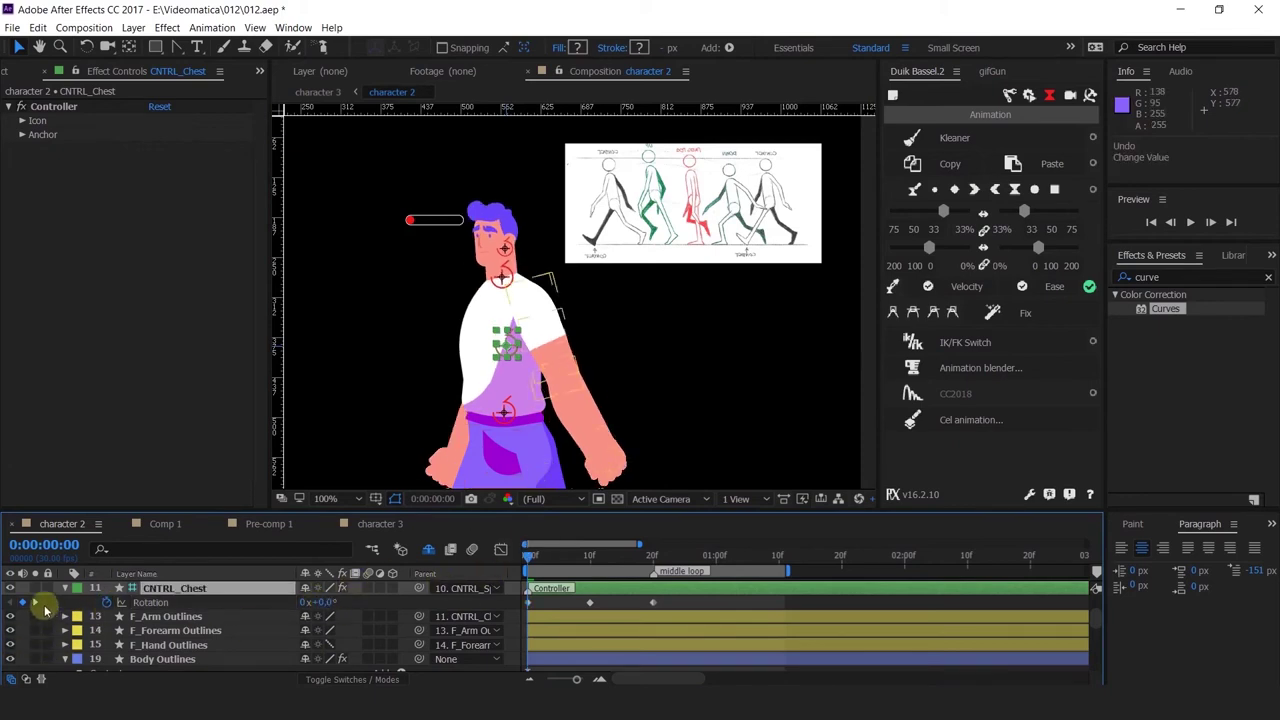
drag(326, 604, 321, 600)
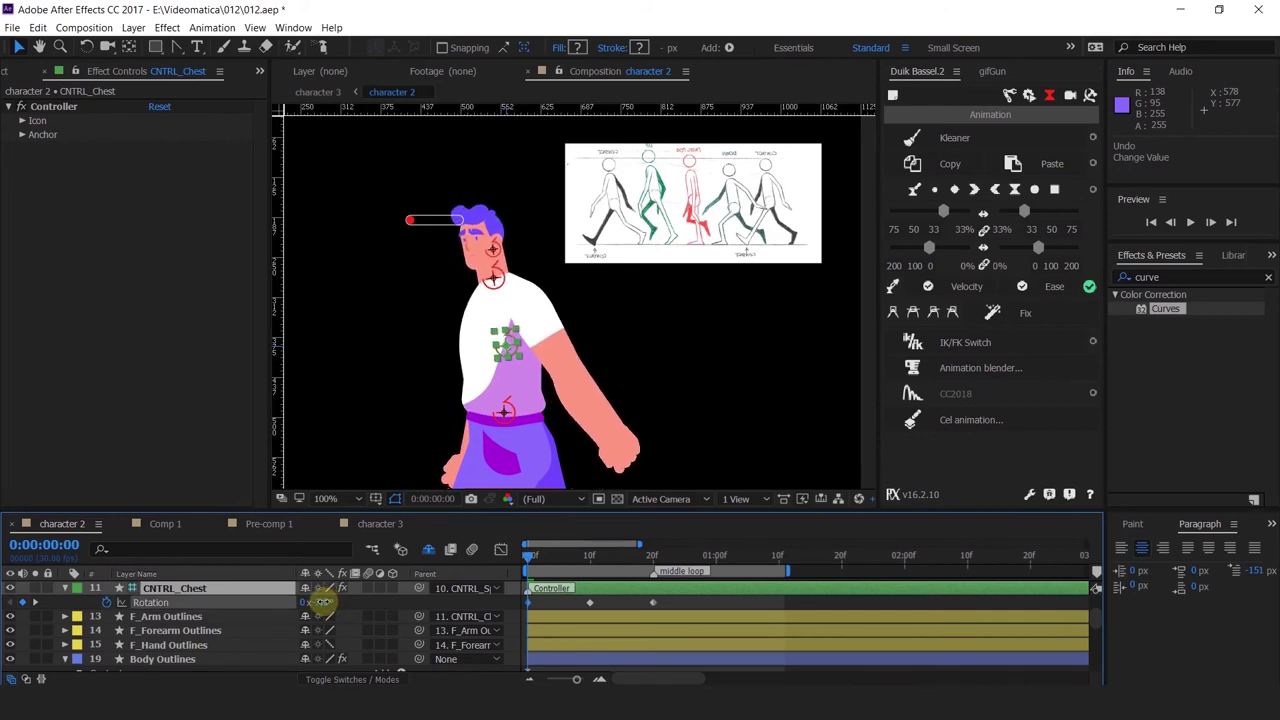
click(652, 556)
key(ctrl+v)
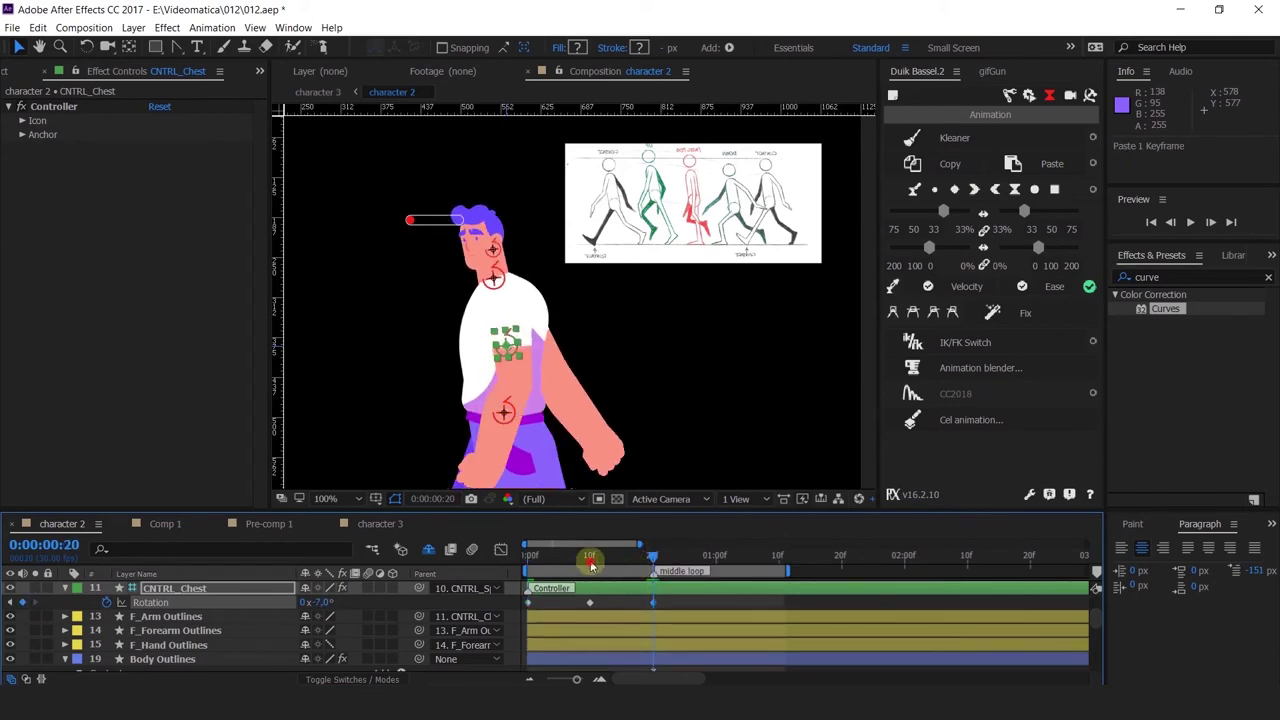
Set CNTRL_Chest's rotation to 1° at frame 10 and -5° at frame 0.
click(590, 563)
drag(322, 603, 322, 605)
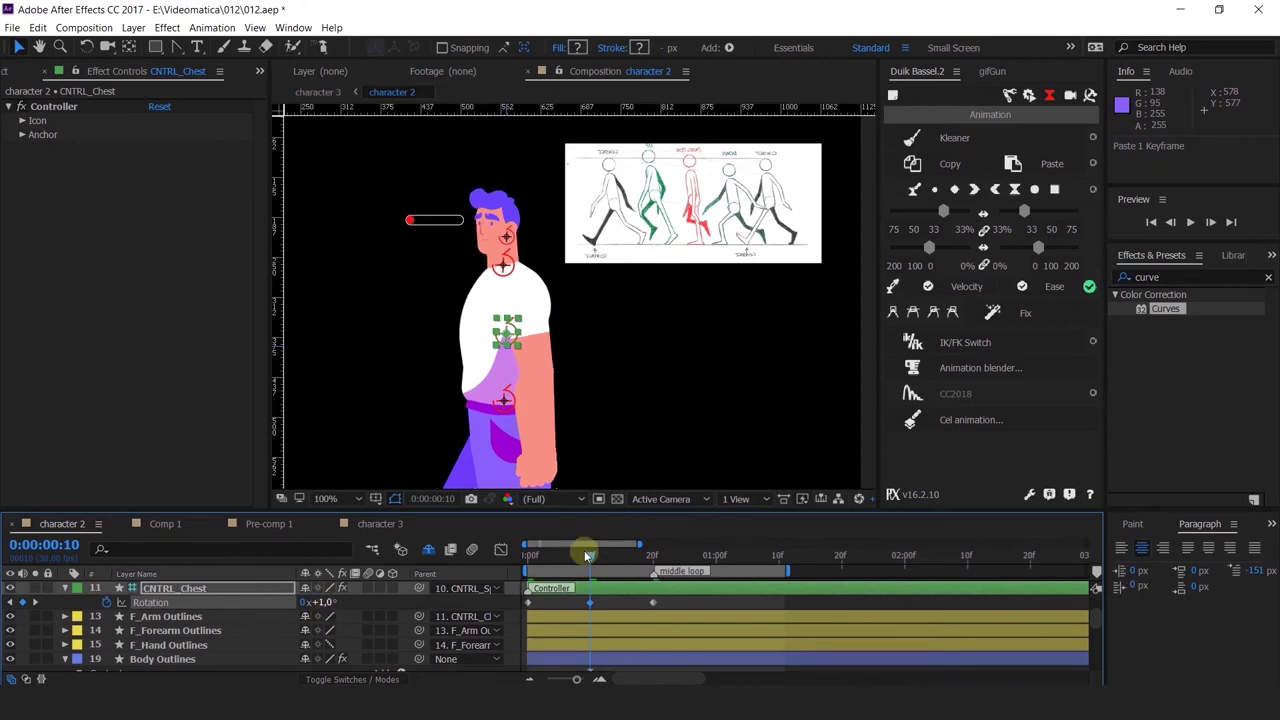
click(528, 561)
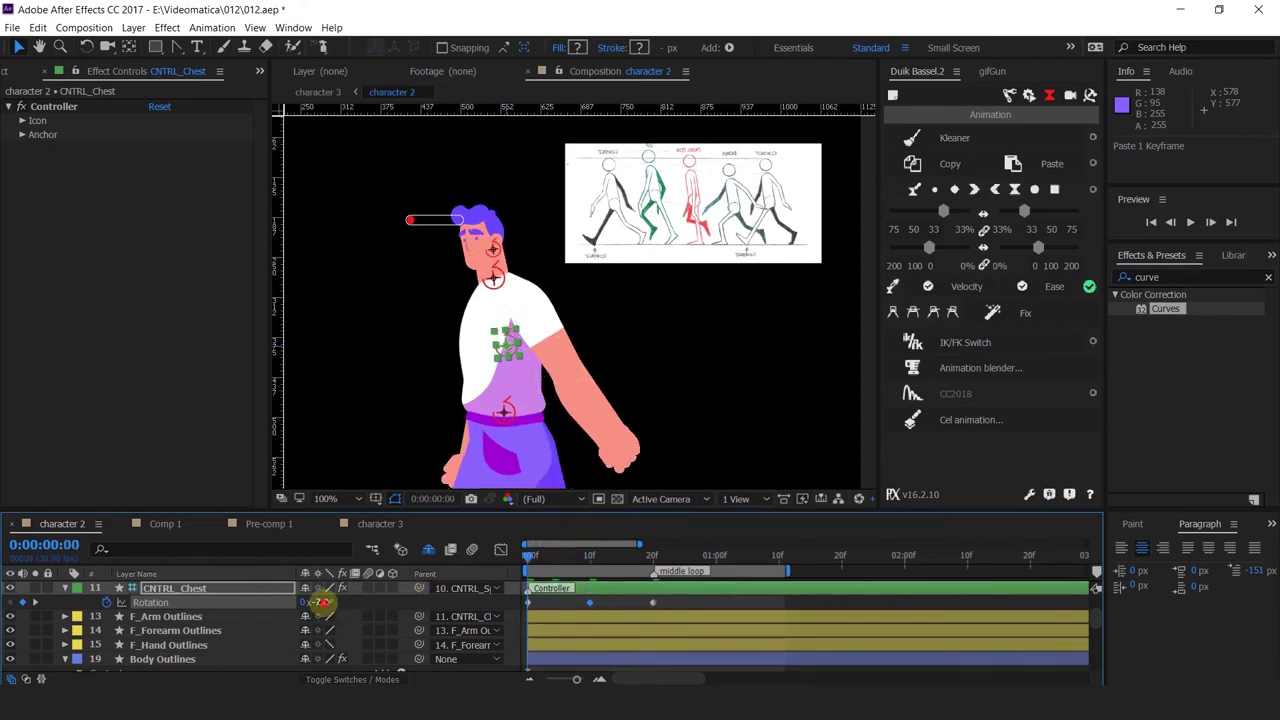
drag(323, 603, 323, 605)
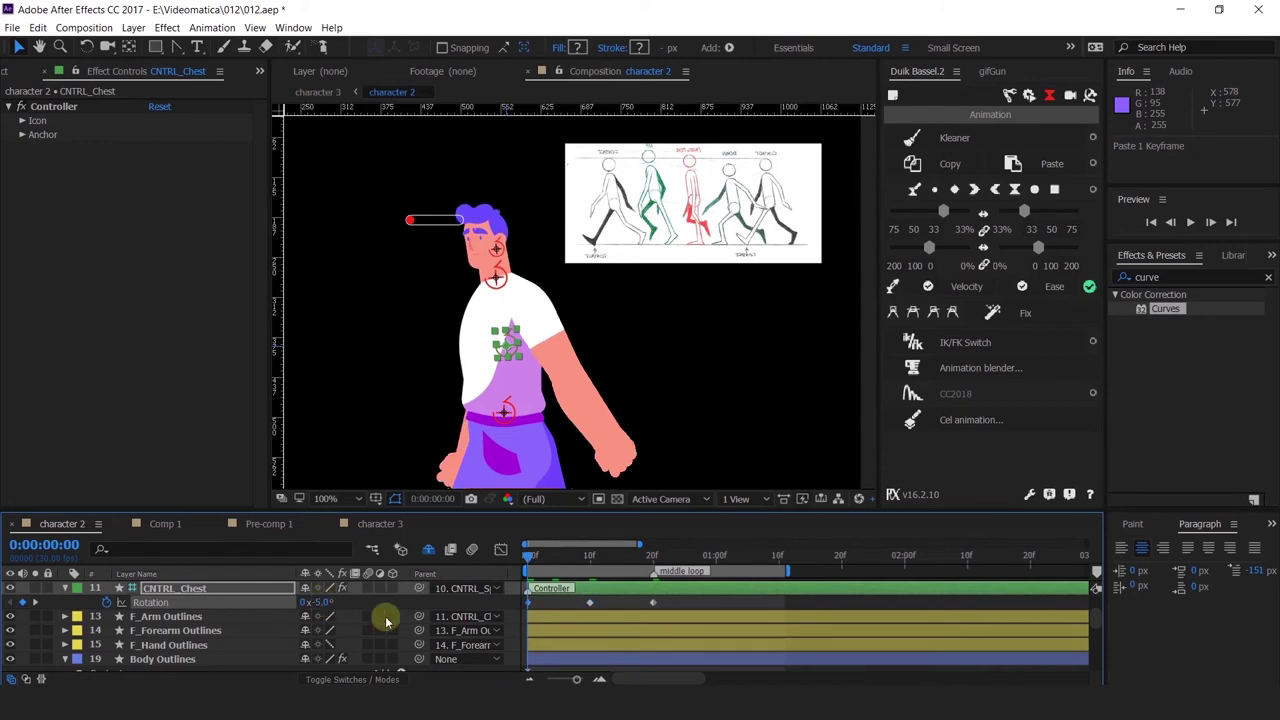
Copy CNTRL_Chest's three rotation keyframes from frames 0 to 20 and paste them starting at frame 20.
click(651, 557)
drag(668, 598, 486, 612)
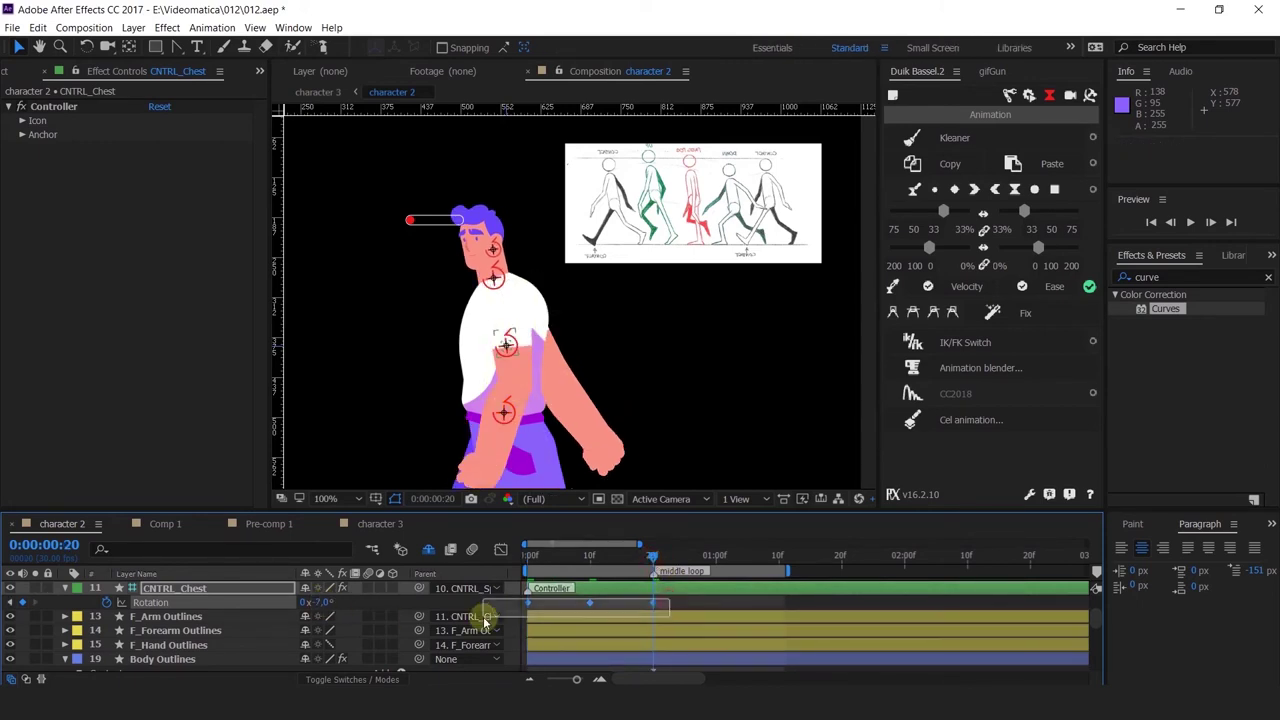
key(ctrl+c)
key(ctrl+v)
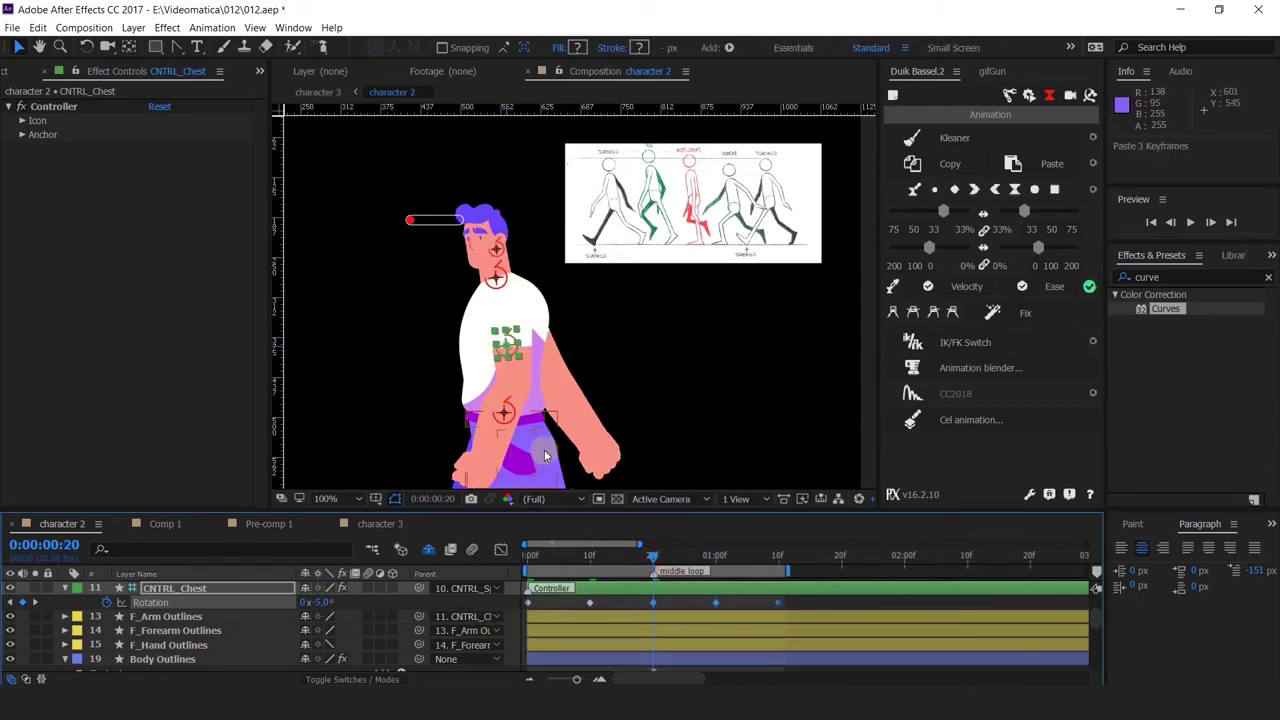
Apply Easy Ease to all five CNTRL_Chest rotation keyframes and play back the walk cycle.
shift+click(545, 455)
drag(723, 443, 729, 356)
scroll(652, 637, down, 3)
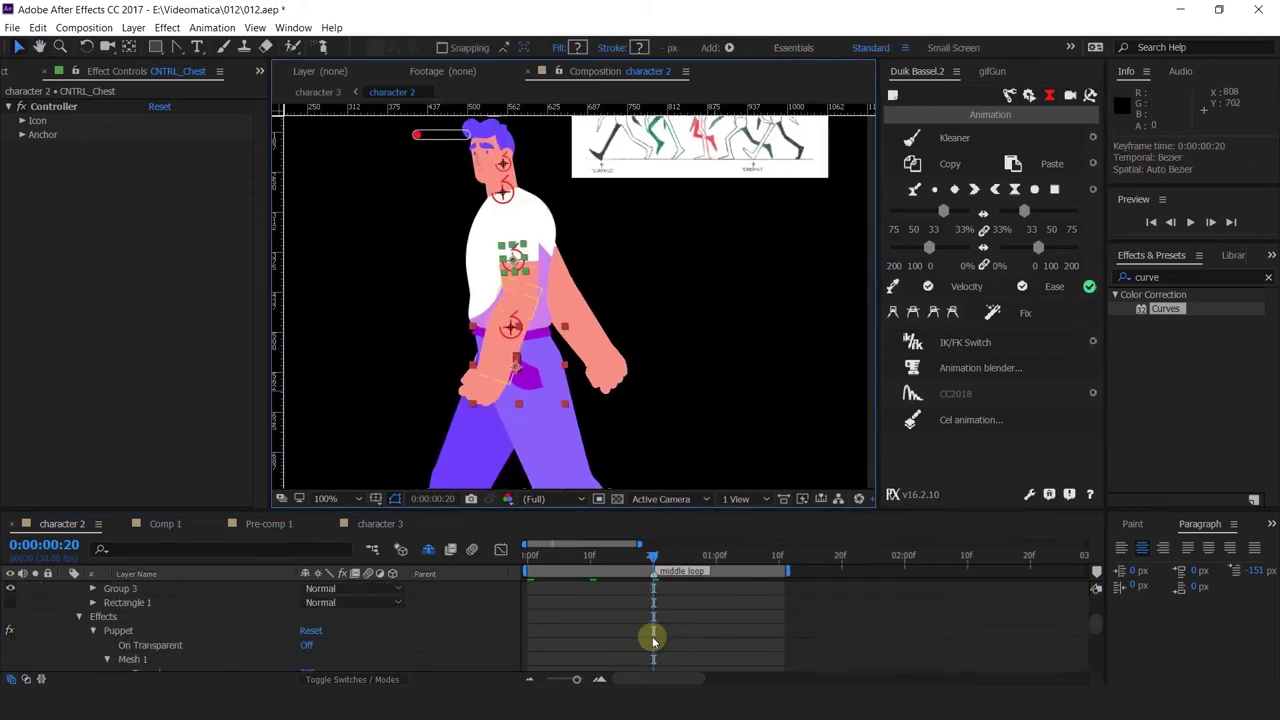
scroll(651, 640, down, 6)
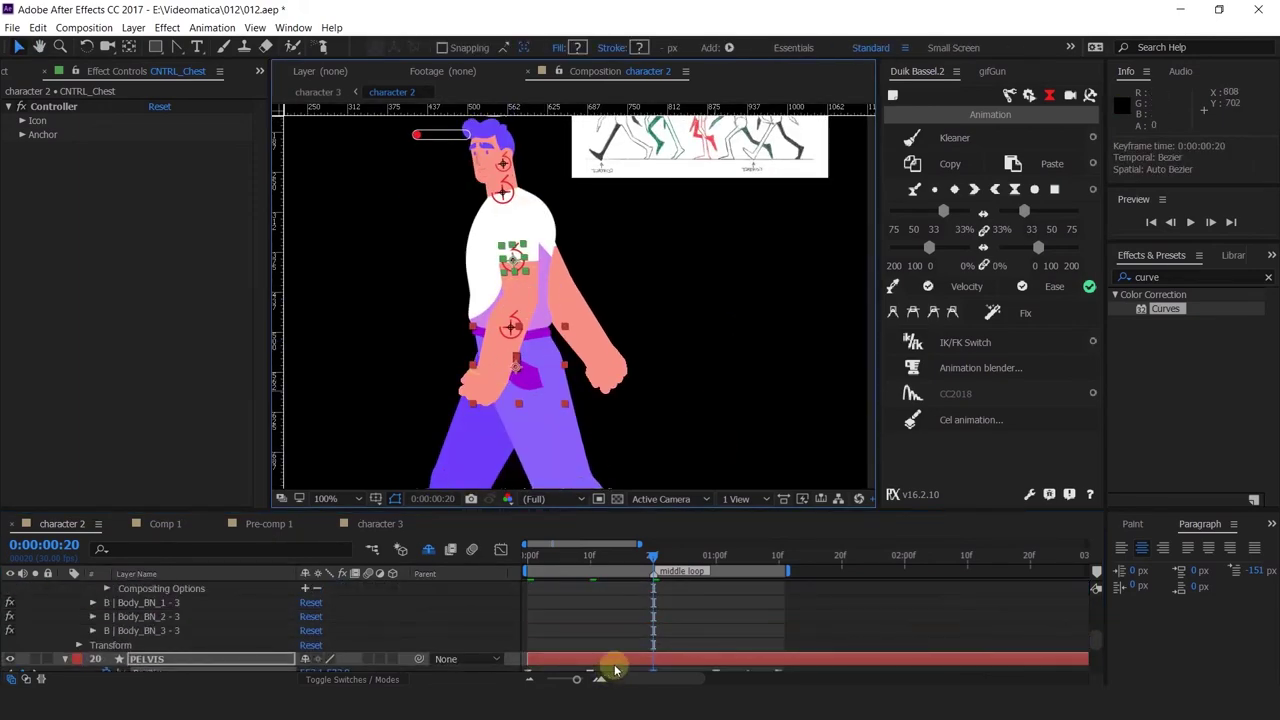
scroll(615, 670, up, 5)
click(667, 628)
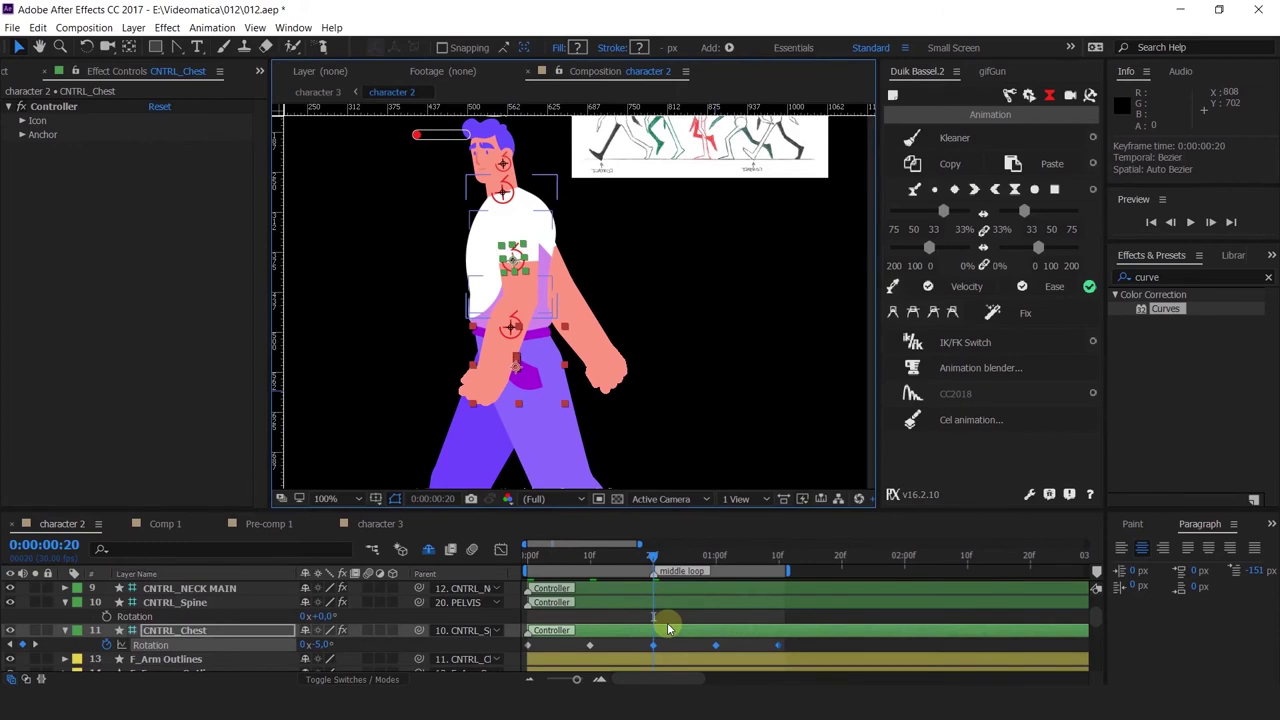
shift+drag(609, 642, 465, 660)
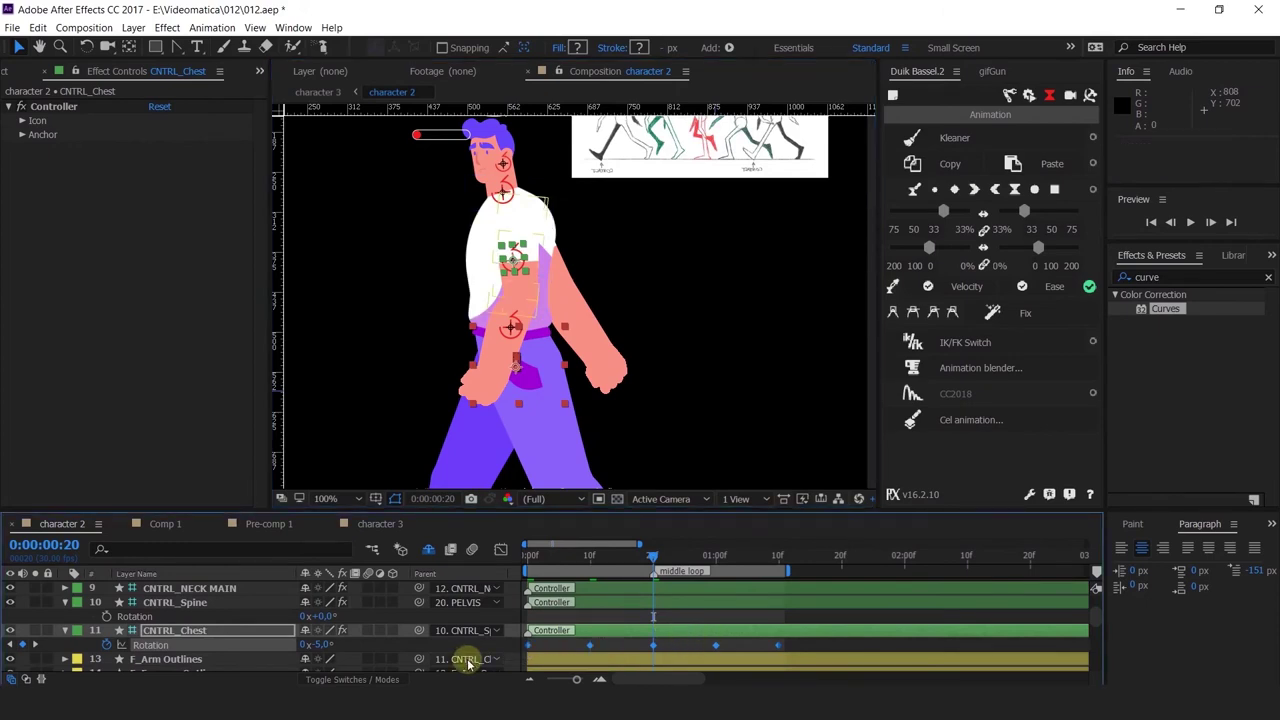
key(space)
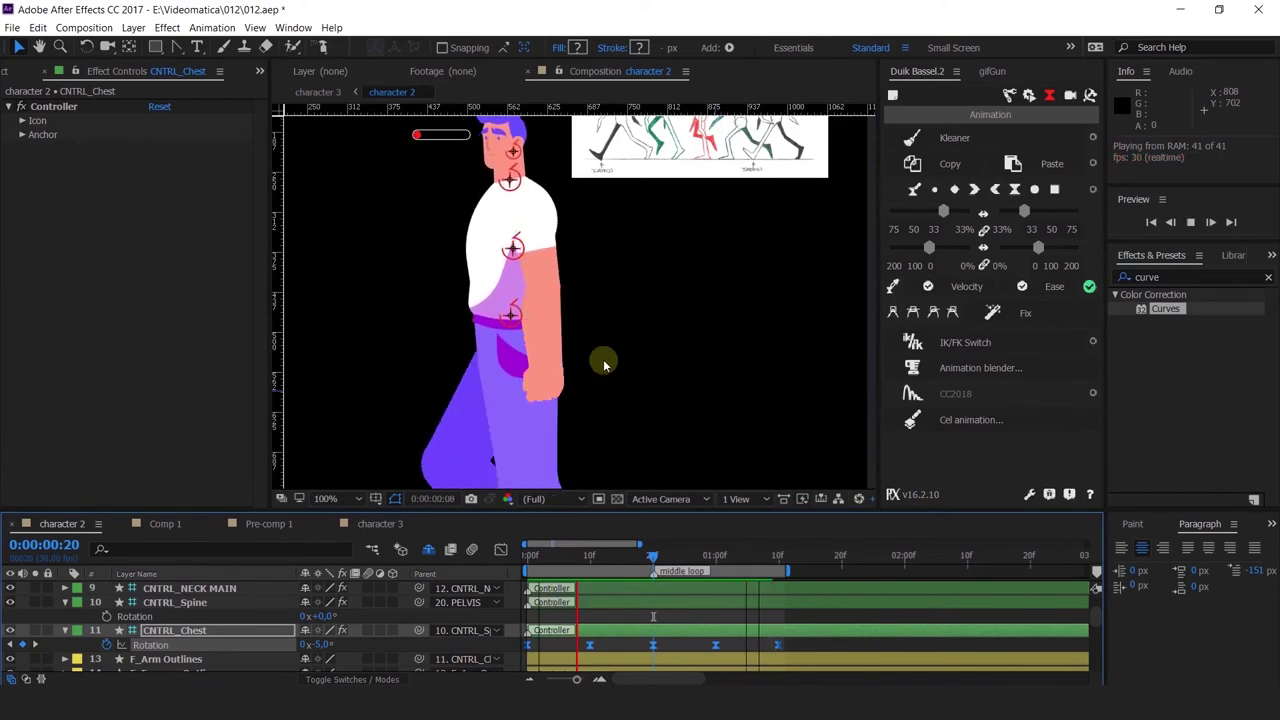
click(653, 560)
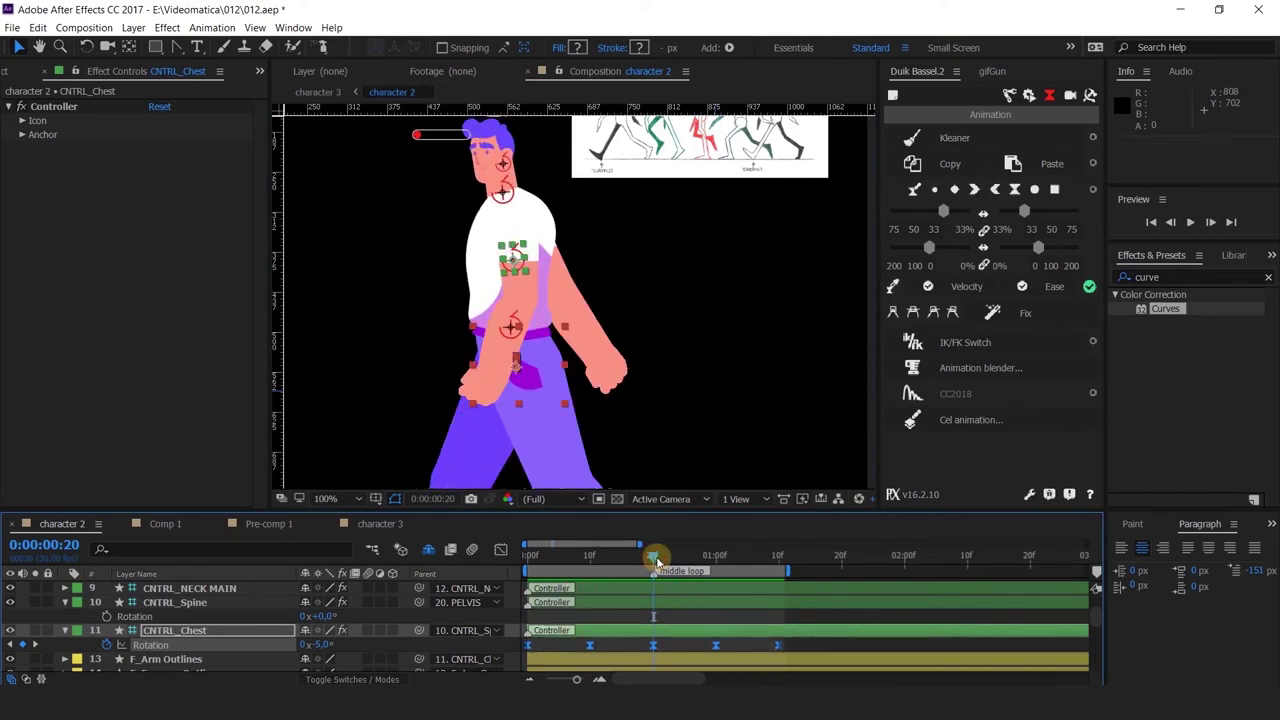
Copy CNTRL_Chest's first three rotation keyframes from frames 0 to 20 and paste them starting at frame 40.
click(529, 558)
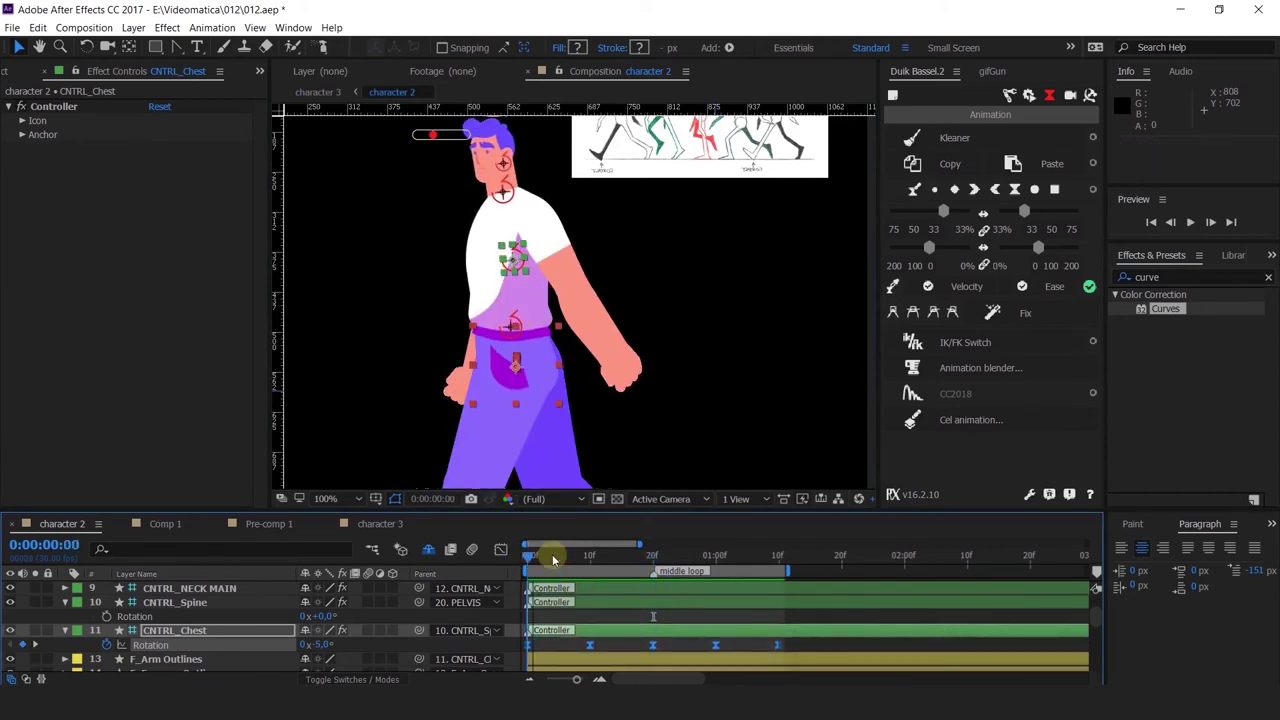
click(779, 560)
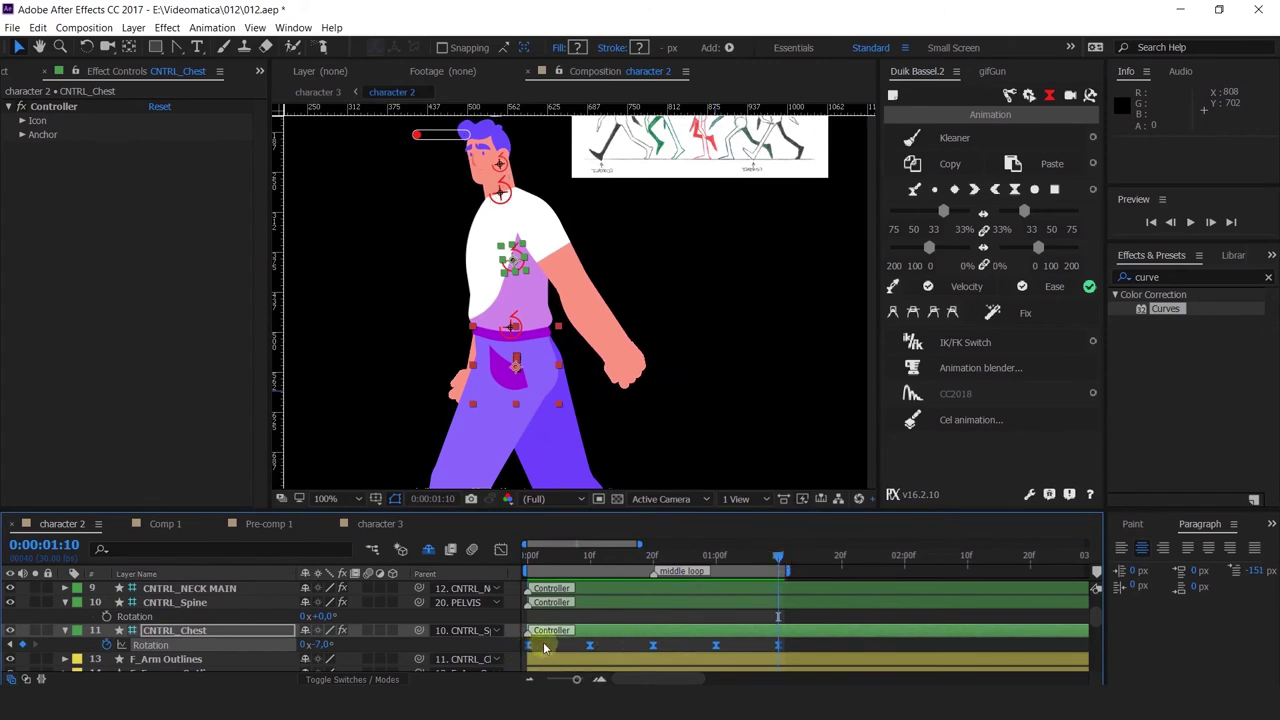
drag(662, 648, 492, 668)
key(ctrl+c)
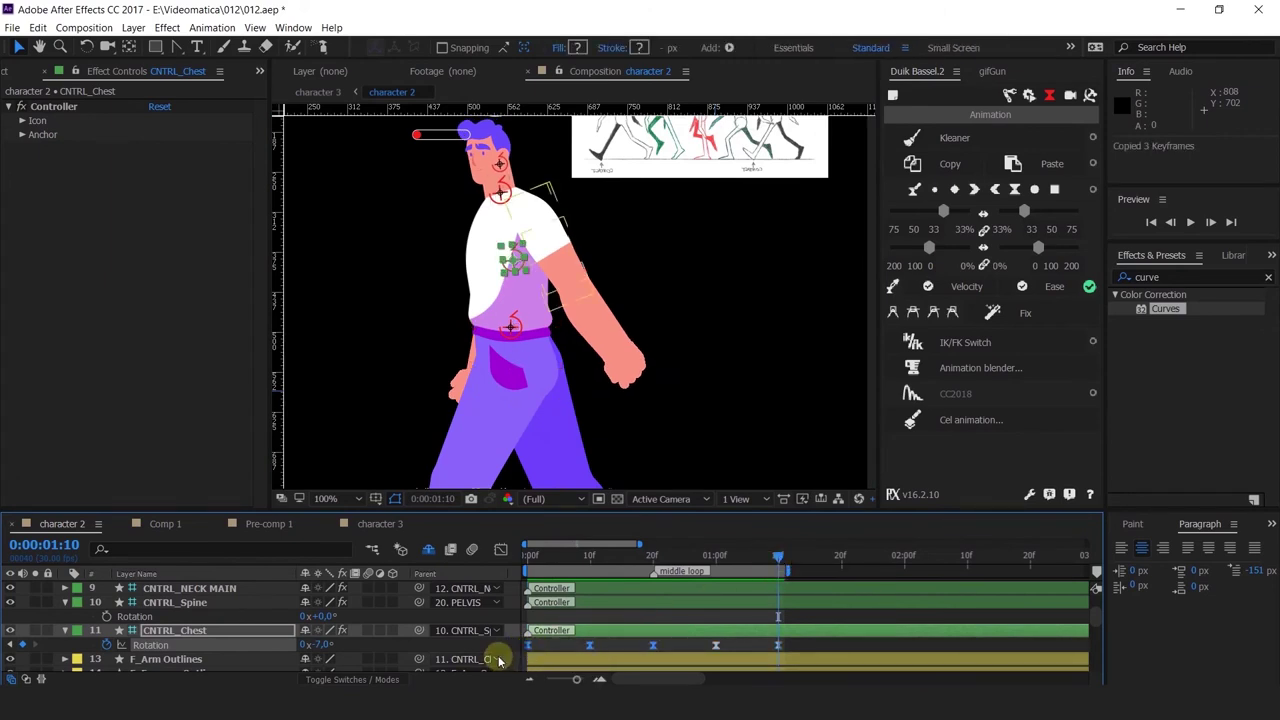
key(ctrl+v)
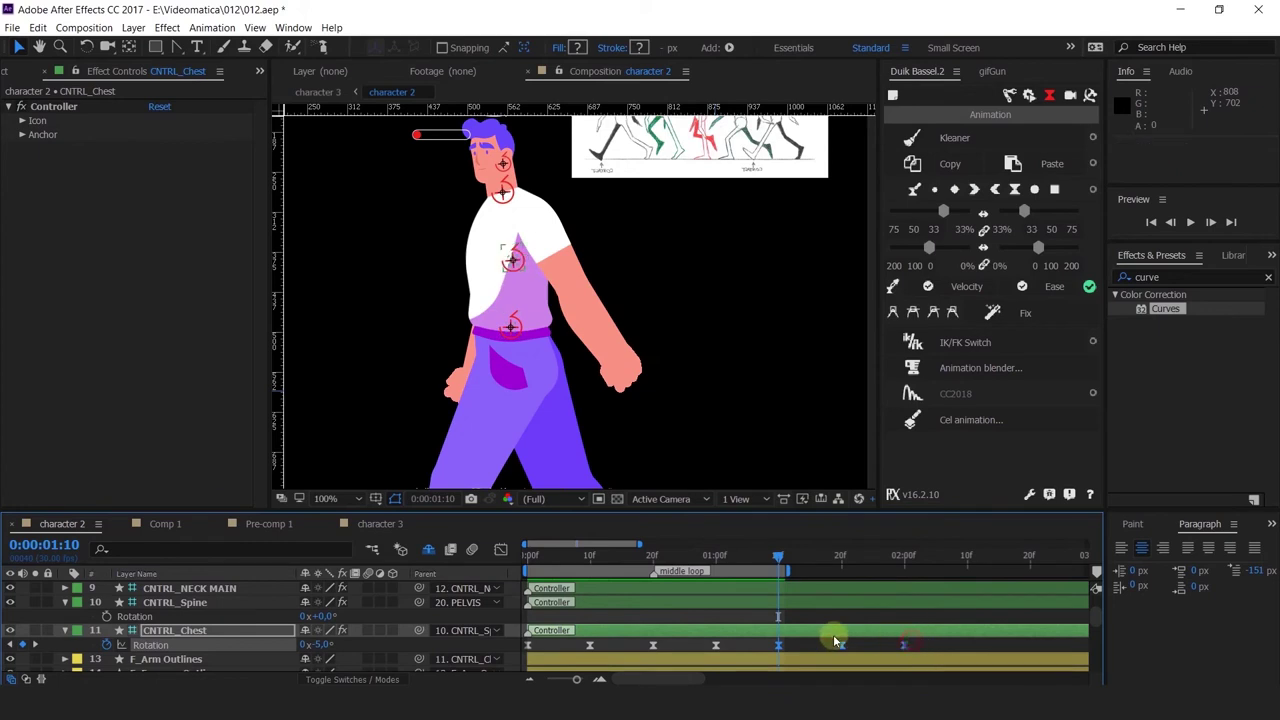
Delete the surplus CNTRL_Chest rotation keyframes after frame 40 and play back the loop from the start.
drag(834, 640, 824, 652)
key(Delete)
click(750, 558)
key(Home)
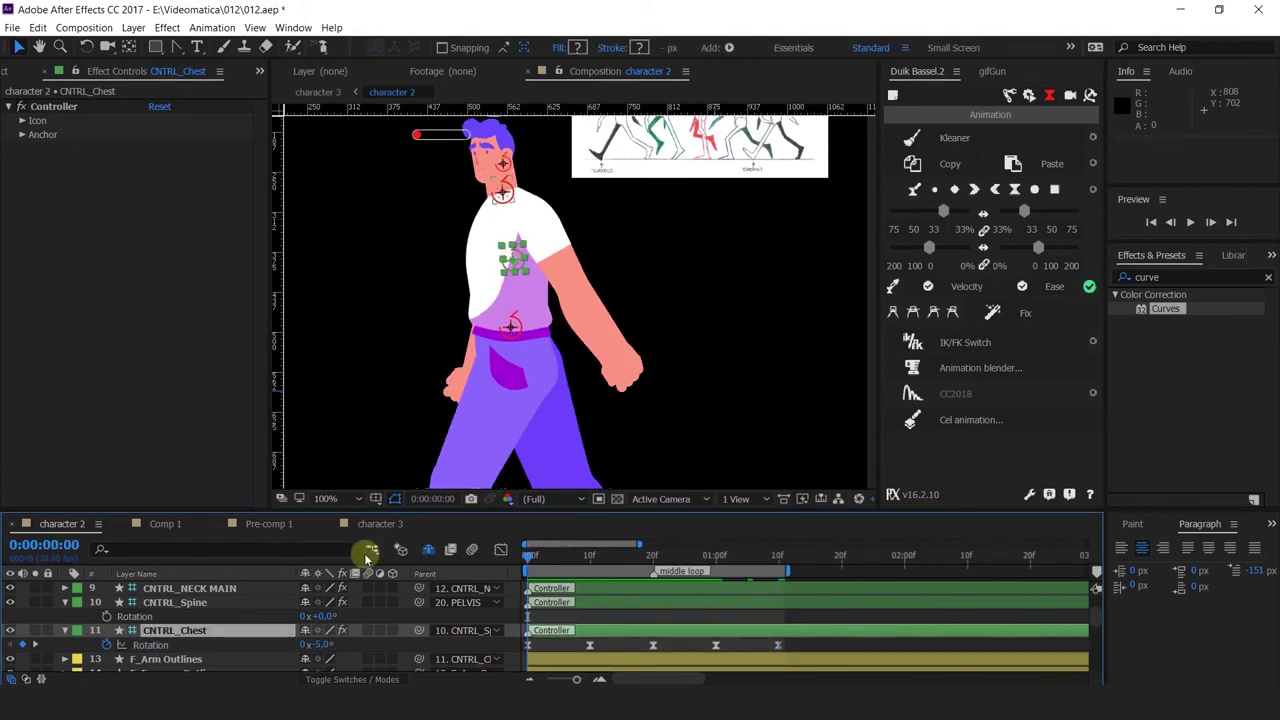
key(space)
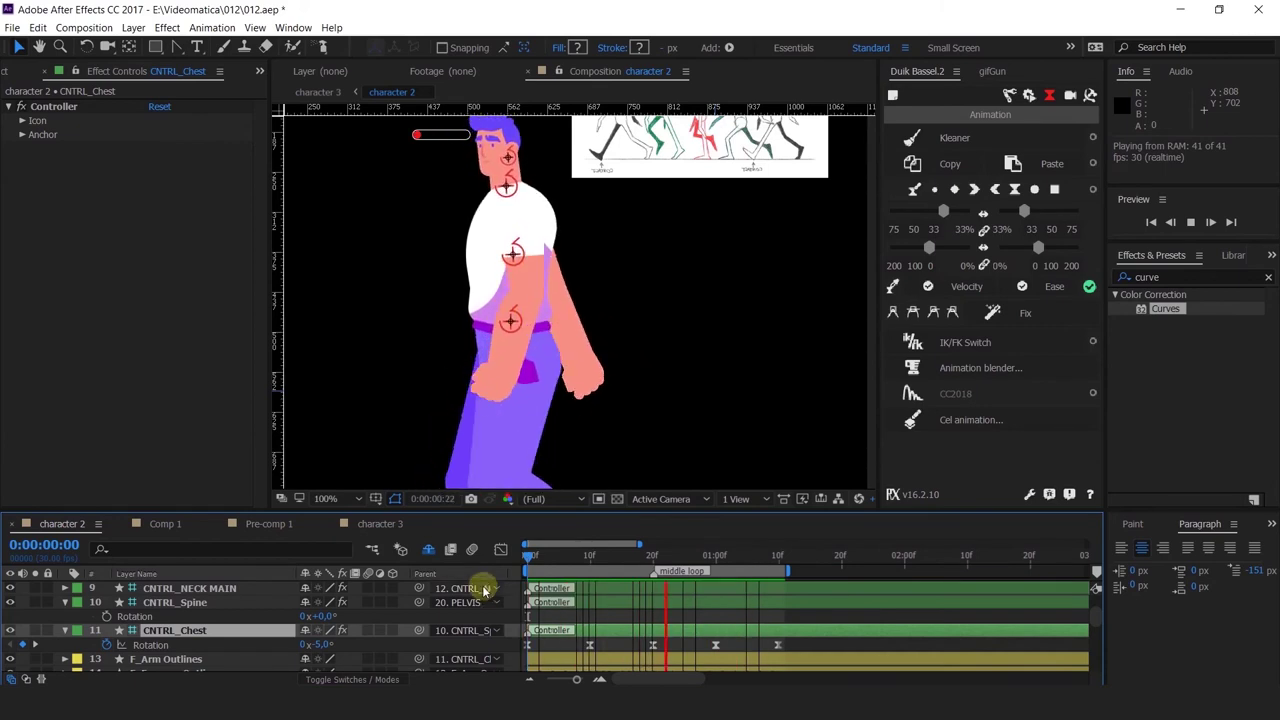
key(space)
Copy all five CNTRL_Chest rotation keyframes, paste them onto CNTRL_HEAD at frame 0 and preview the motion.
click(147, 645)
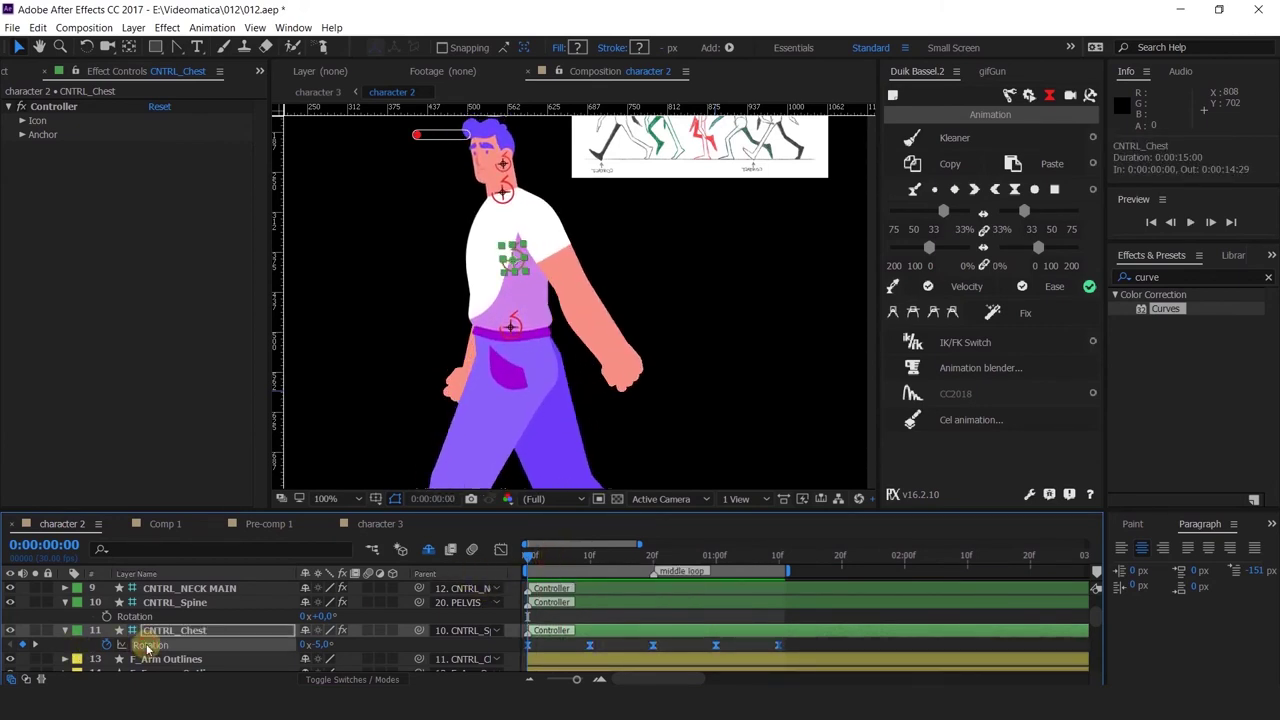
key(ctrl+c)
click(500, 170)
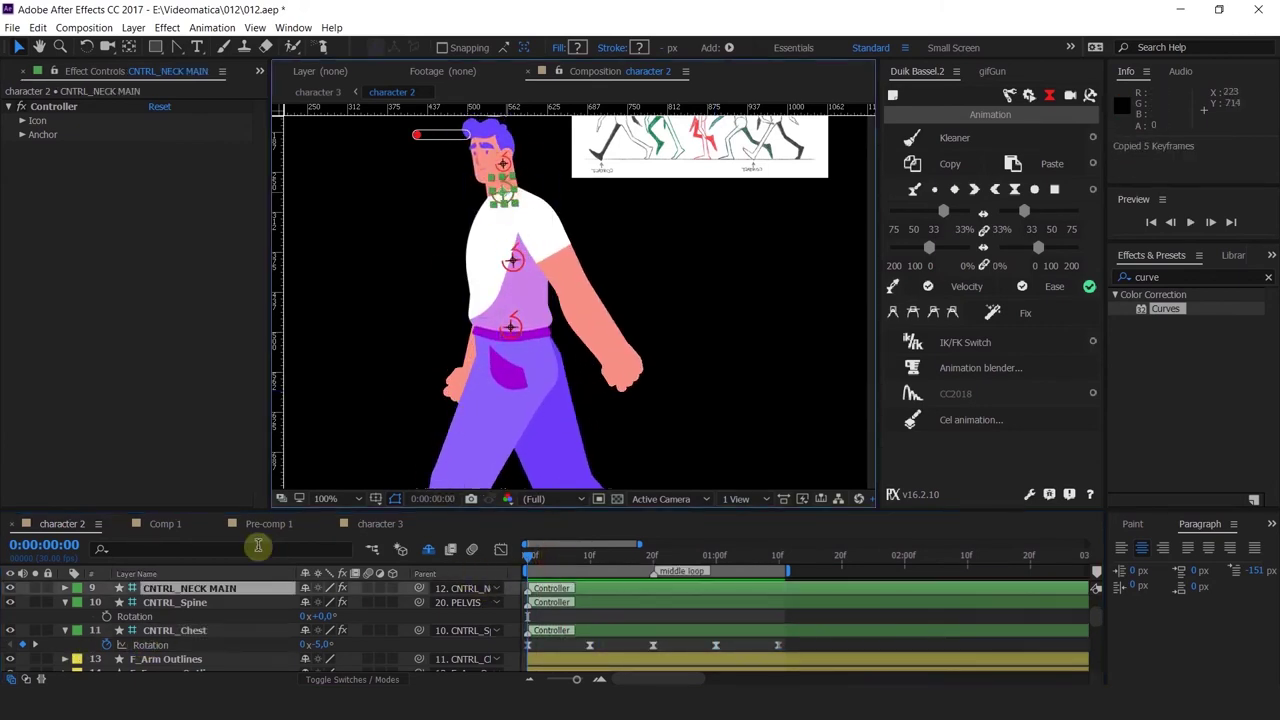
click(505, 158)
scroll(212, 620, up, 3)
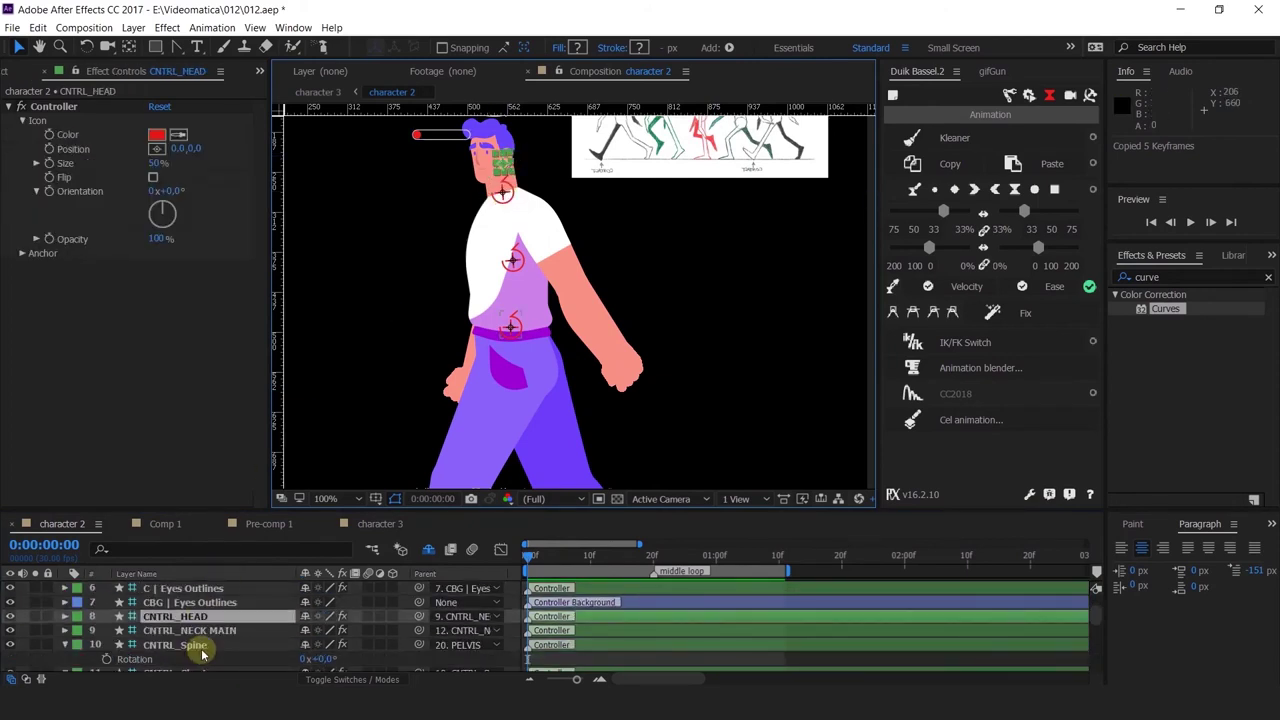
key(r)
key(ctrl+v)
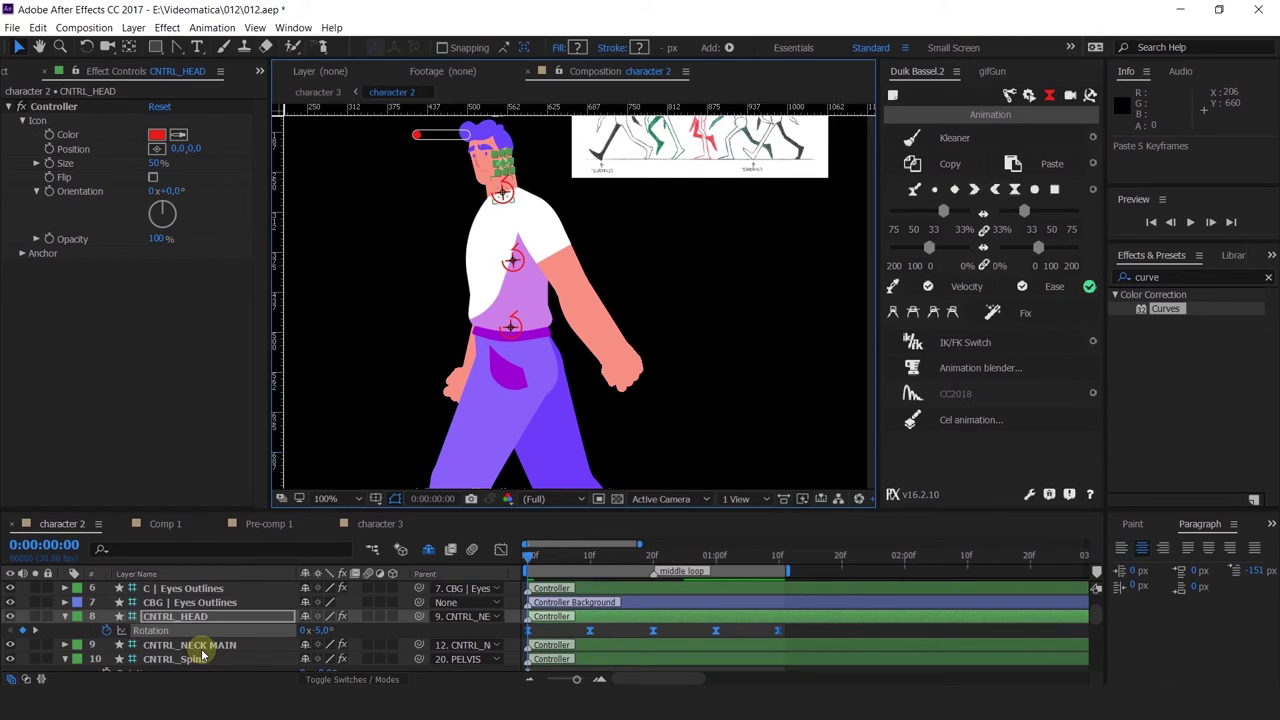
key(space)
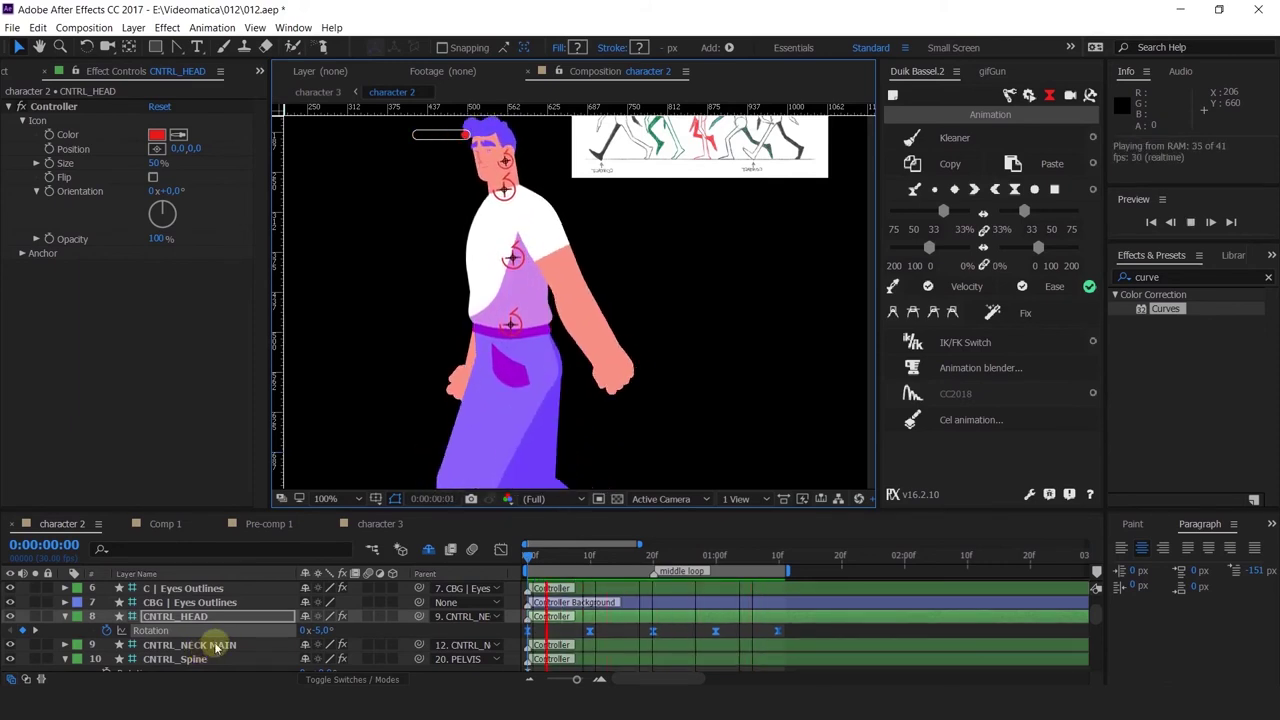
key(space)
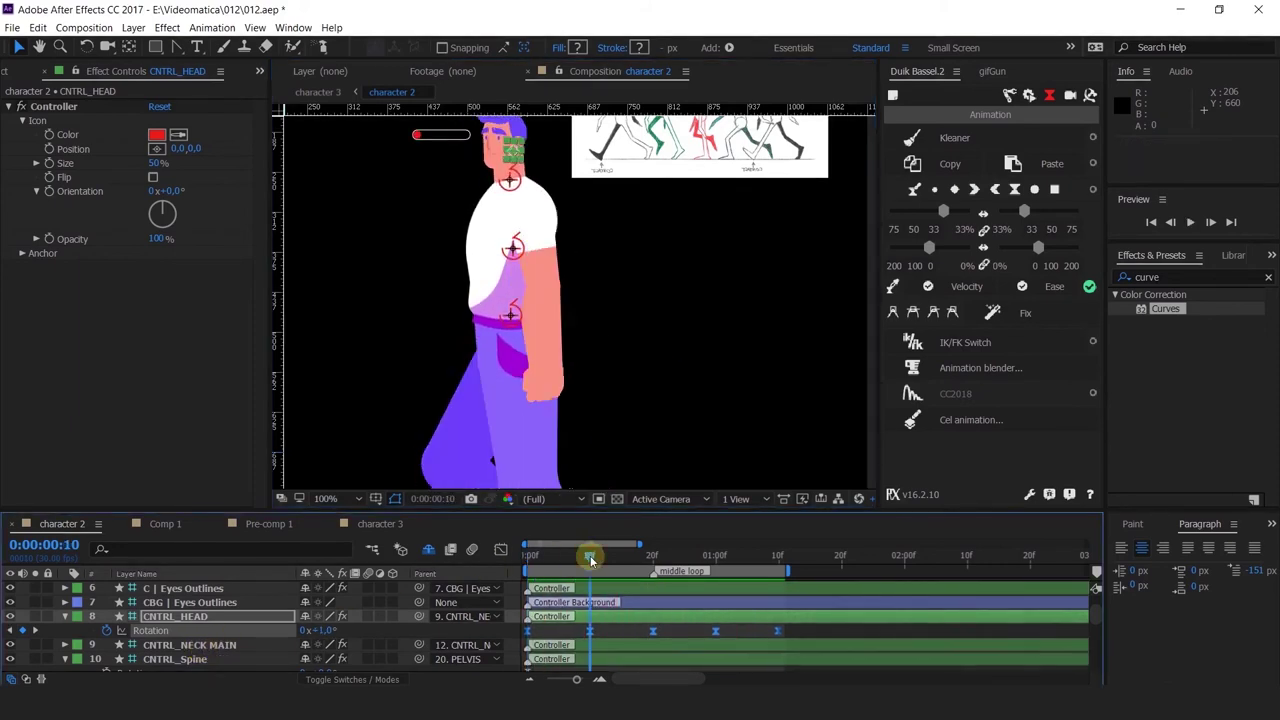
Set CNTRL_HEAD's rotation to -3° at frame 0 and copy that keyframe to frame 20.
click(608, 631)
drag(535, 551, 486, 549)
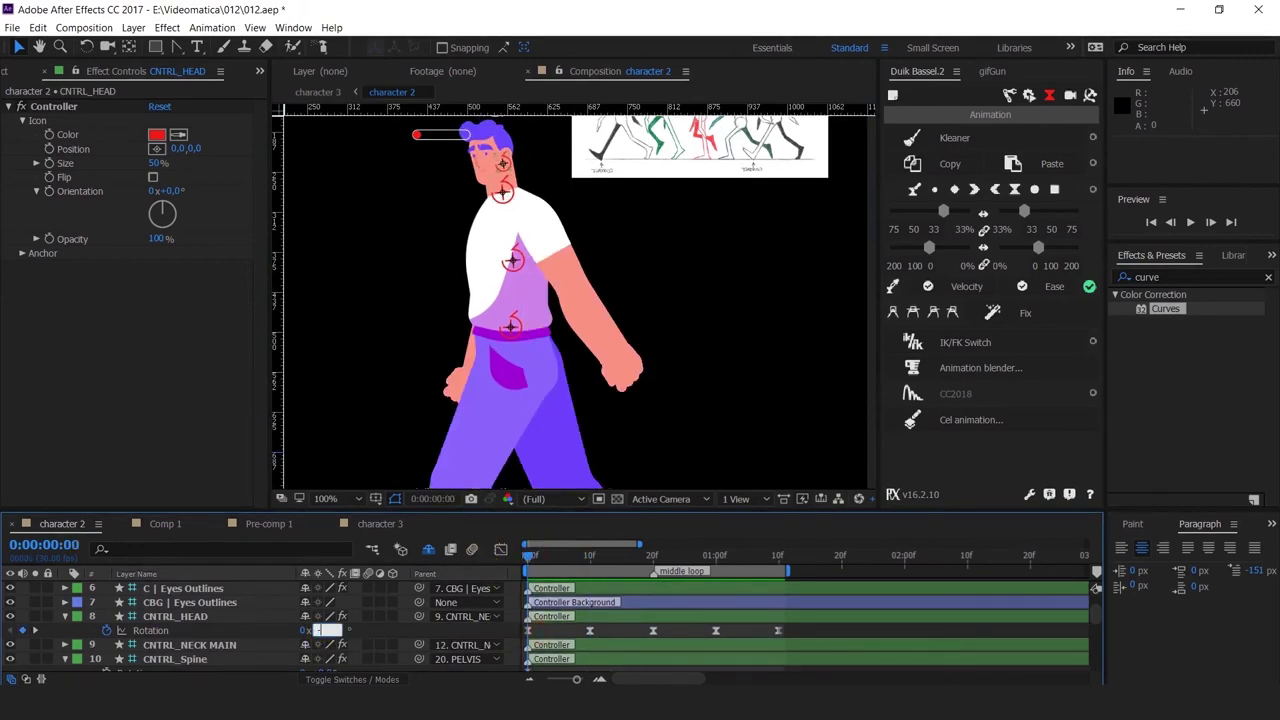
click(30, 632)
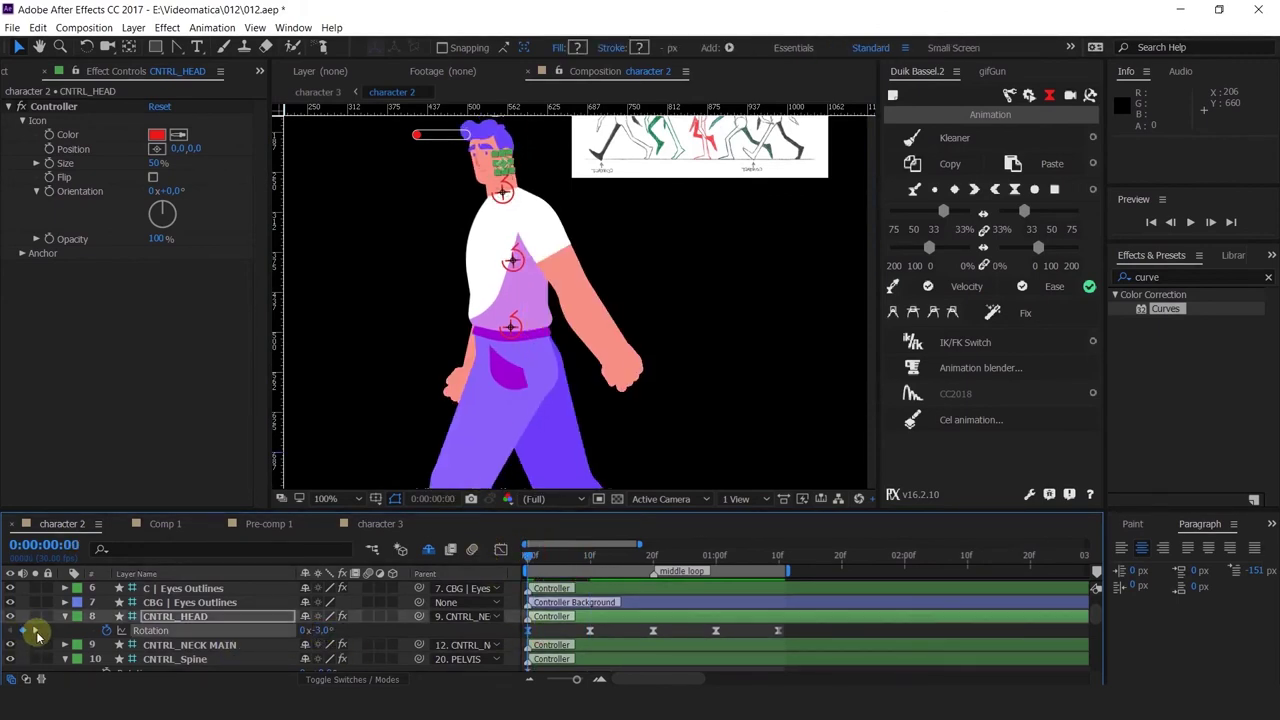
key(ctrl+c)
click(37, 634)
click(37, 634)
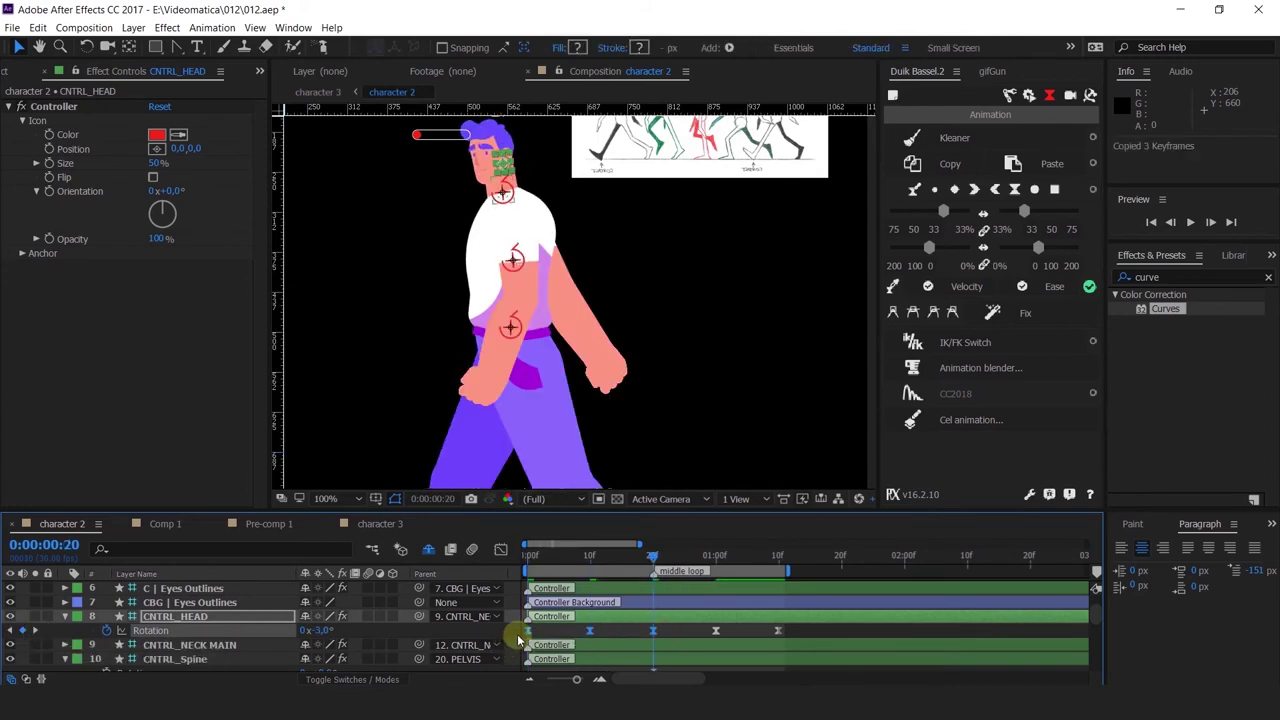
Paste CNTRL_HEAD's three rotation keyframes from frames 0 to 20 starting at frame 20, and preview the result.
key(space)
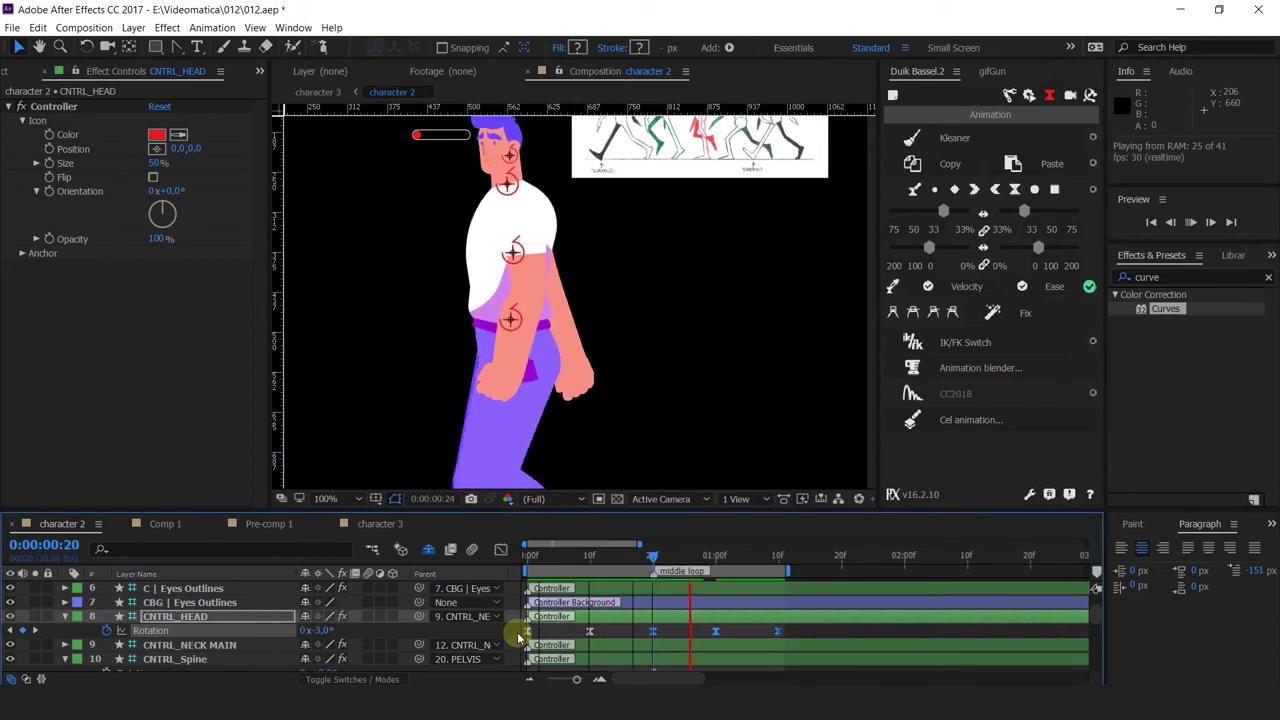
click(541, 554)
drag(488, 555, 477, 415)
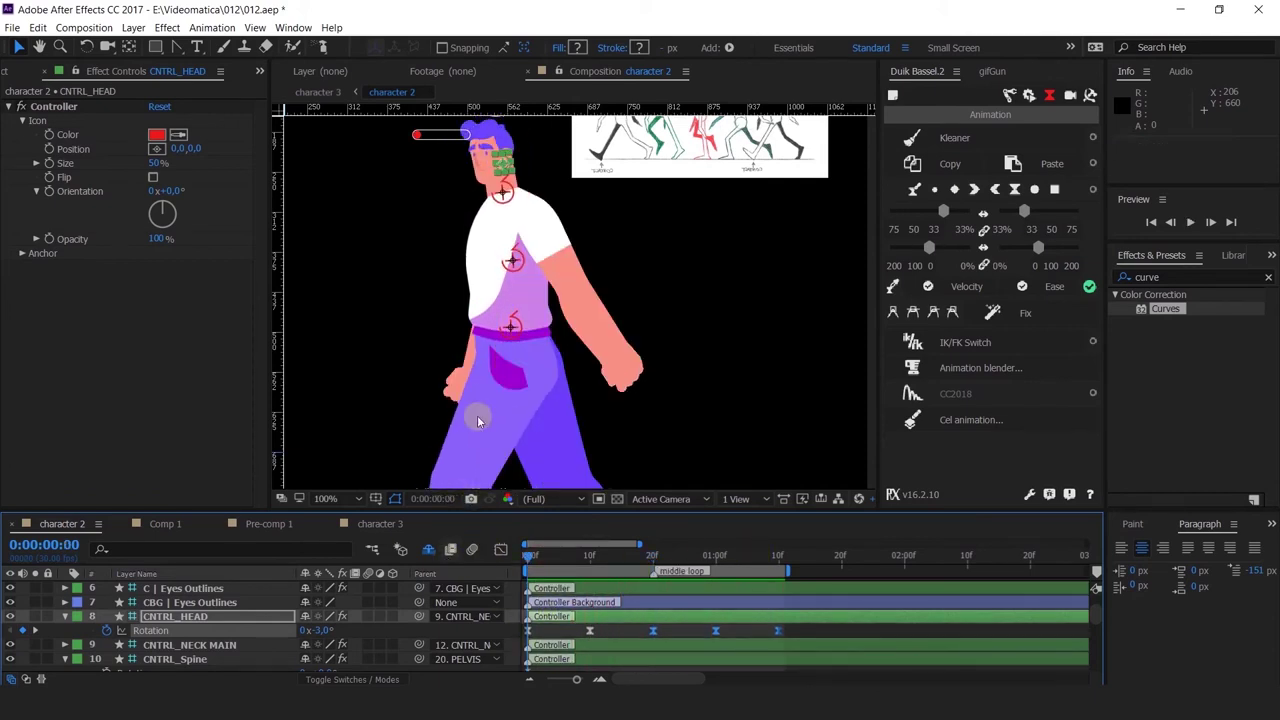
Examine the Body Outlines layer's shape groups and Puppet effect around the chest controller.
click(511, 277)
scroll(185, 645, up, 5)
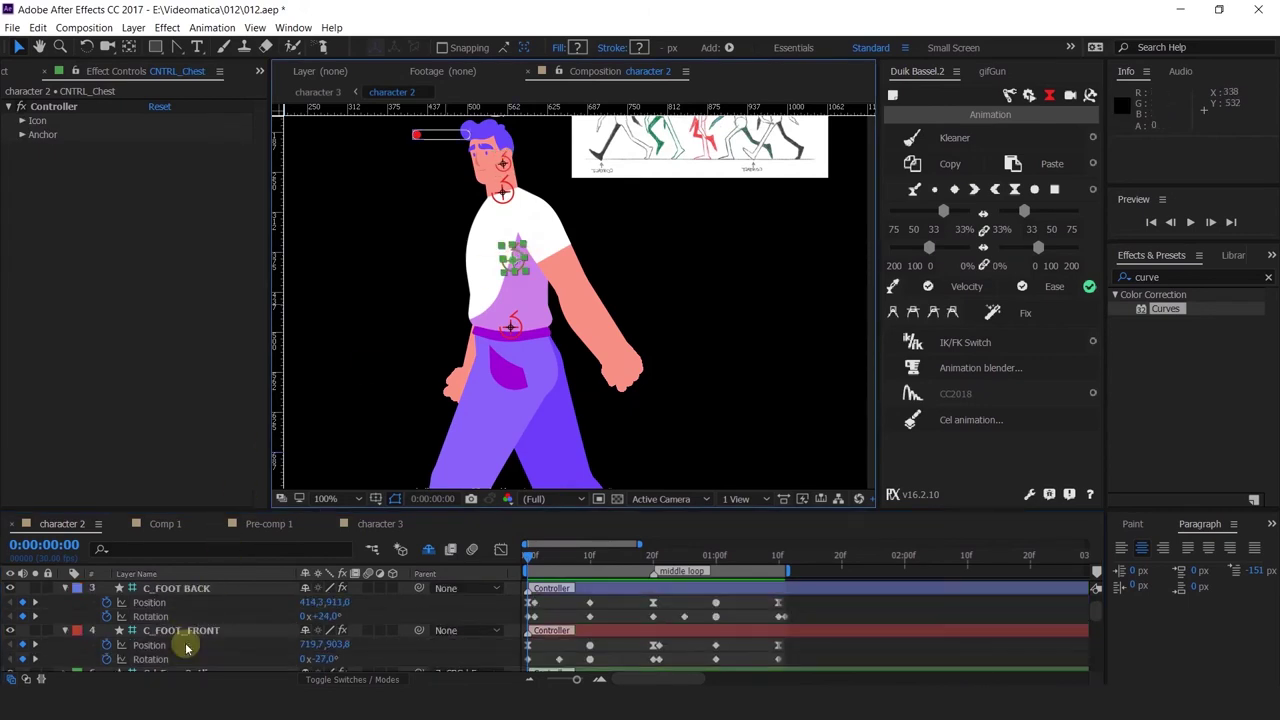
scroll(185, 648, down, 8)
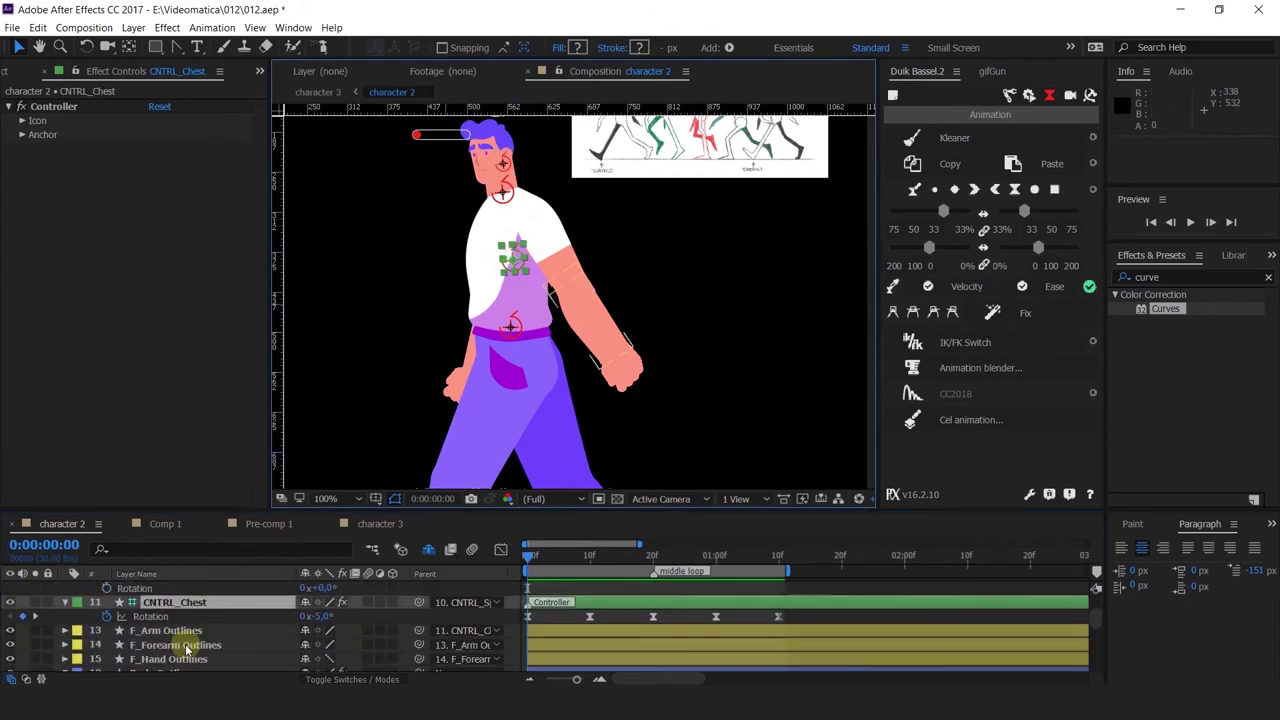
click(477, 295)
scroll(131, 658, down, 2)
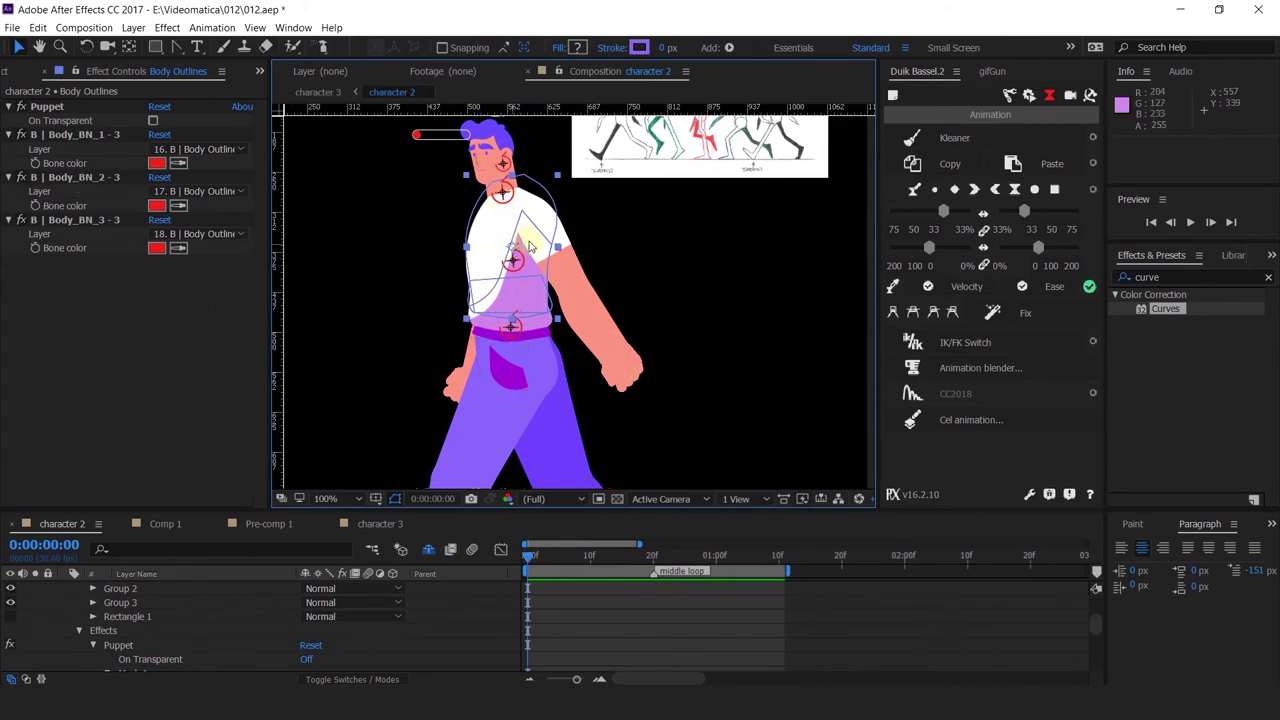
scroll(140, 610, up, 4)
scroll(135, 620, down, 1)
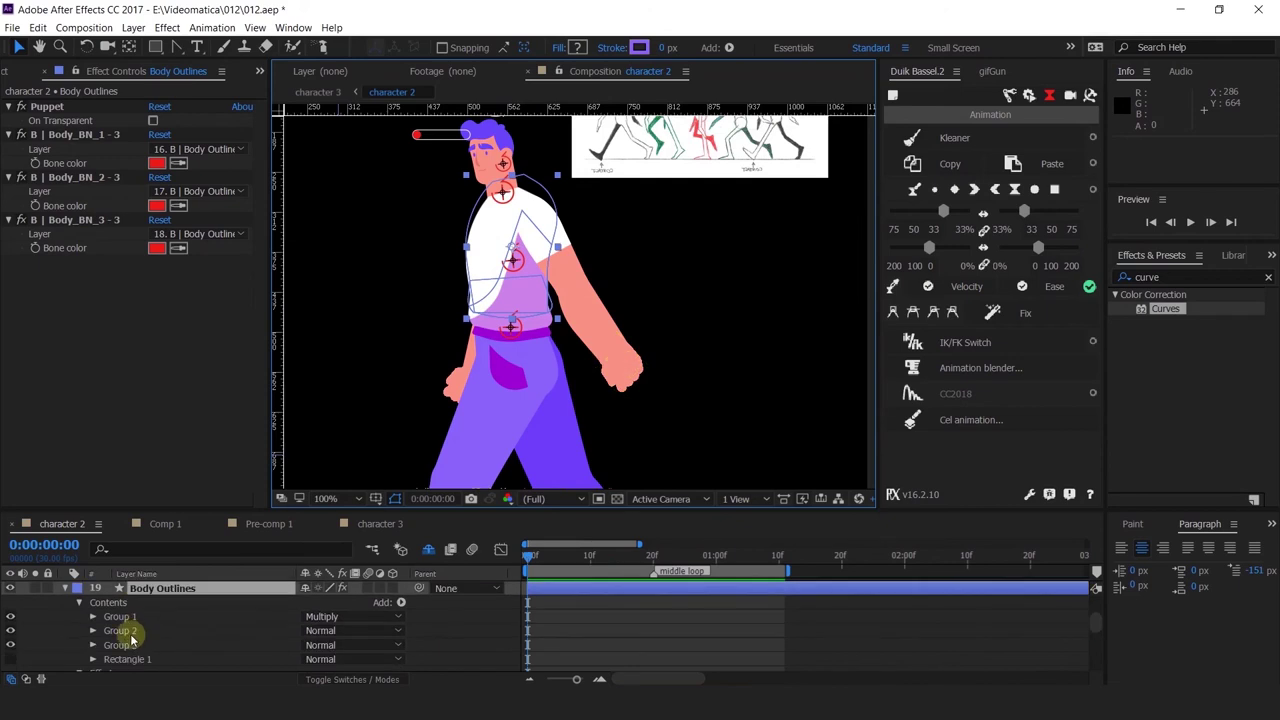
click(118, 631)
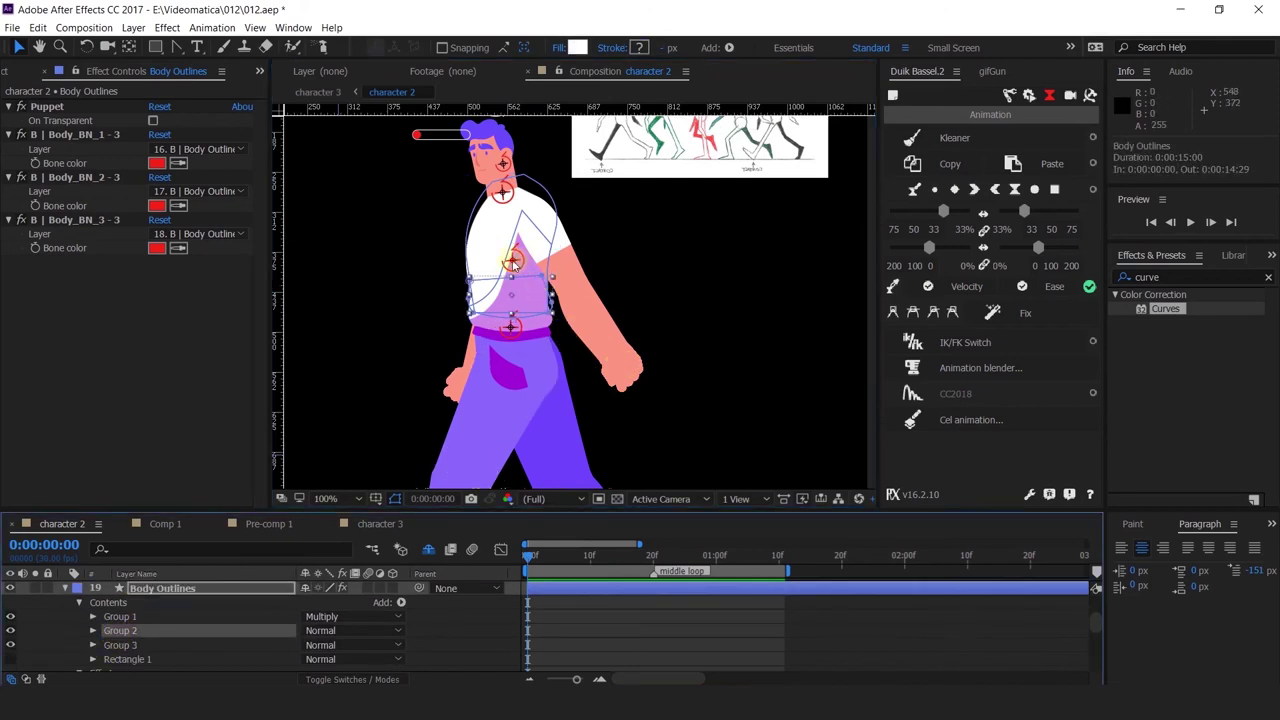
click(473, 637)
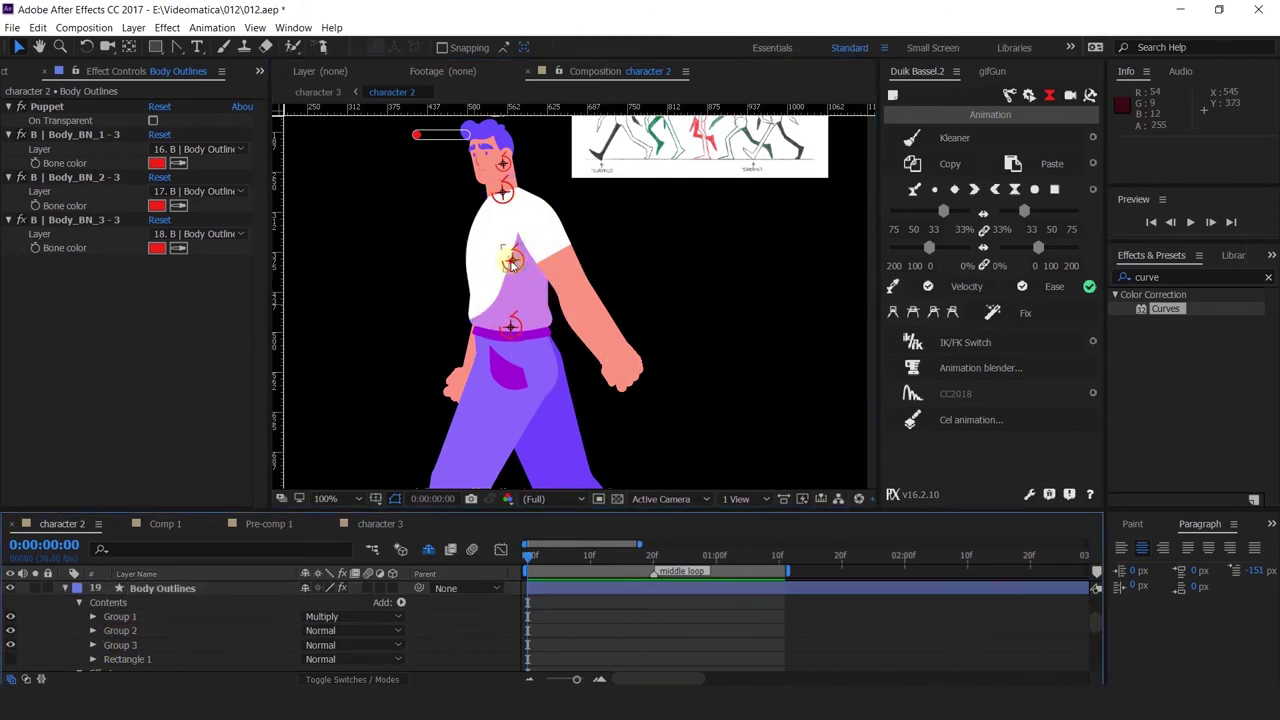
scroll(158, 642, down, 3)
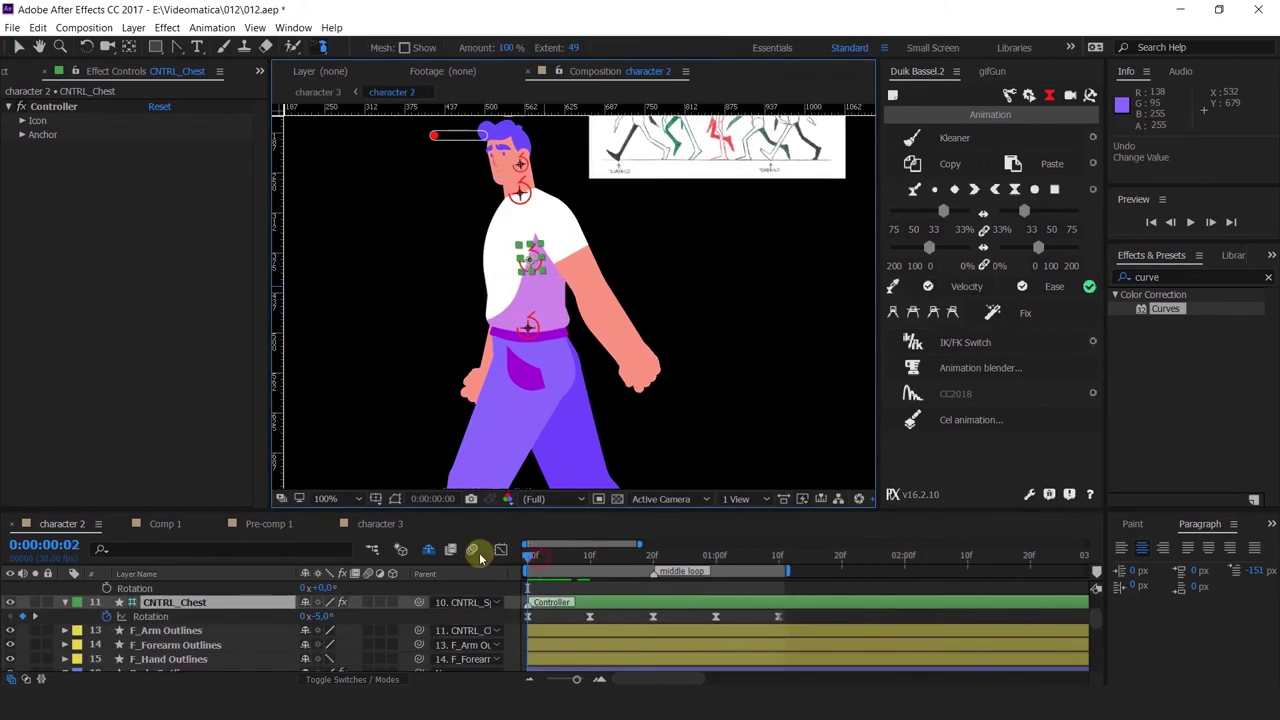
Play back the walk cycle to review the combined chest and head rotation, then deselect CNTRL_Chest.
key(space)
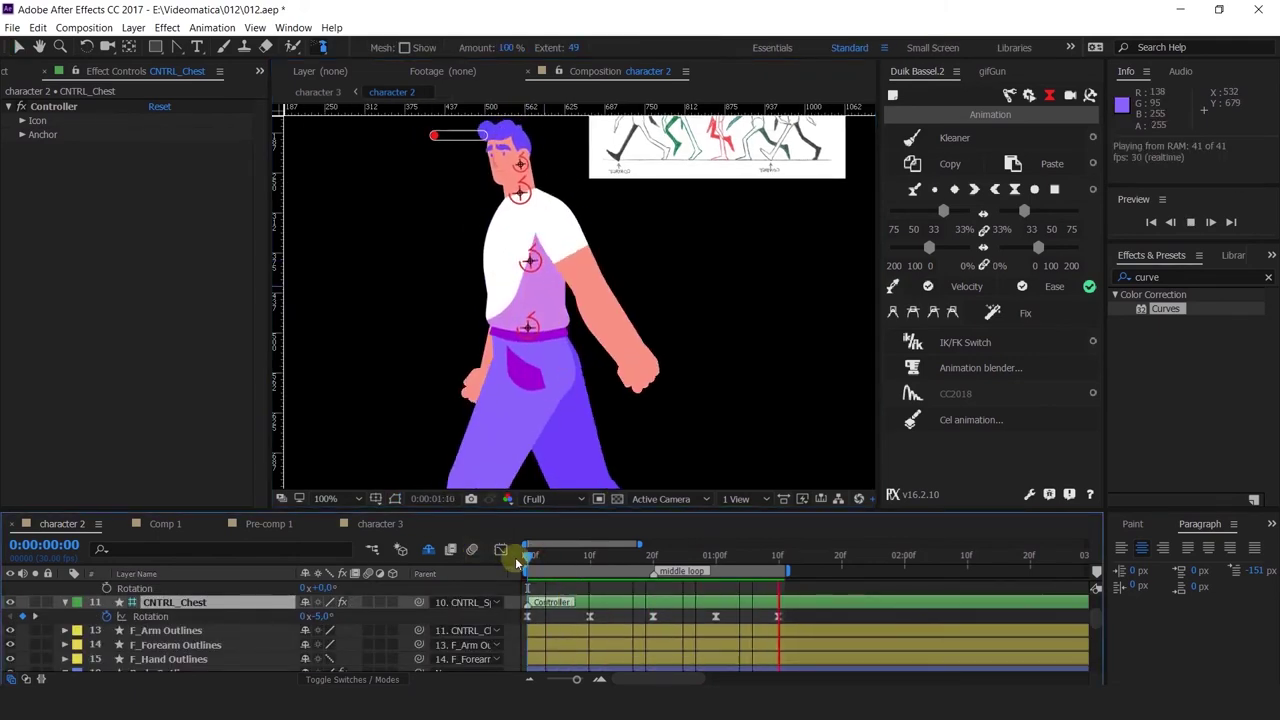
key(space)
click(496, 616)
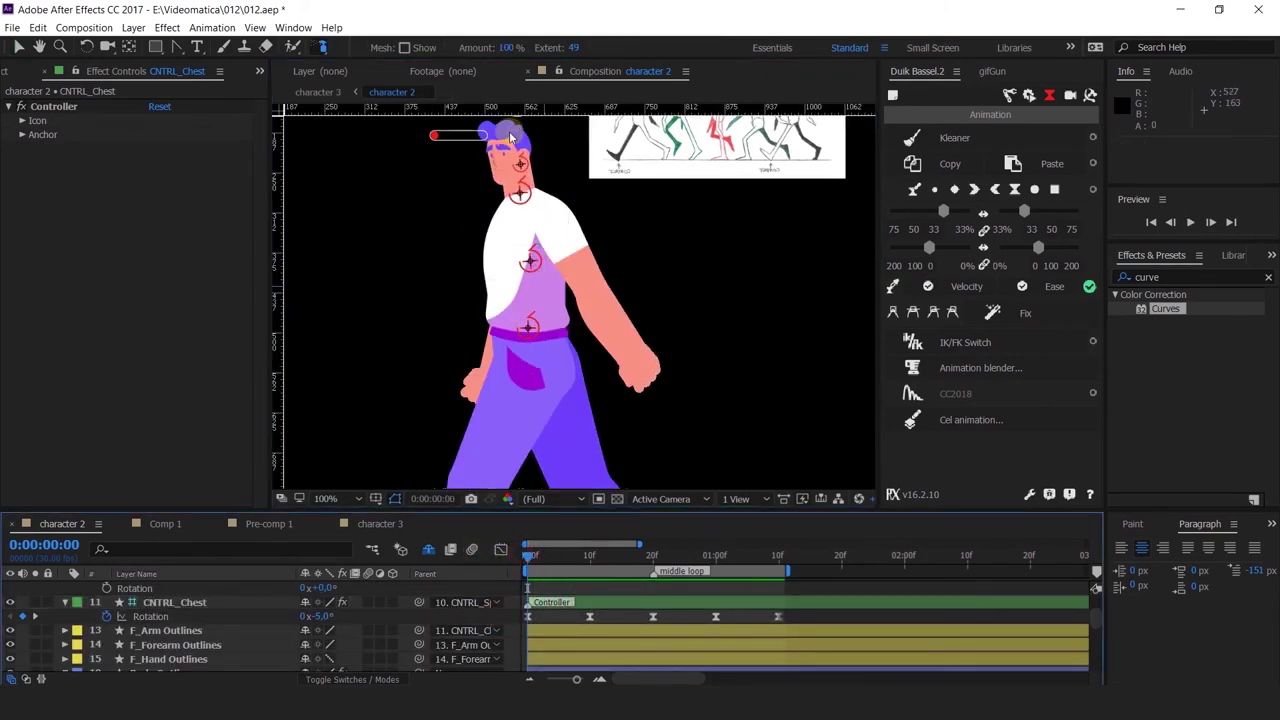
Unlock Top_Hair Outlines, add a rotation keyframe at frame 0 and change the layer's label color to Blue.
key(v)
click(508, 129)
scroll(170, 627, down, 3)
scroll(172, 628, down, 10)
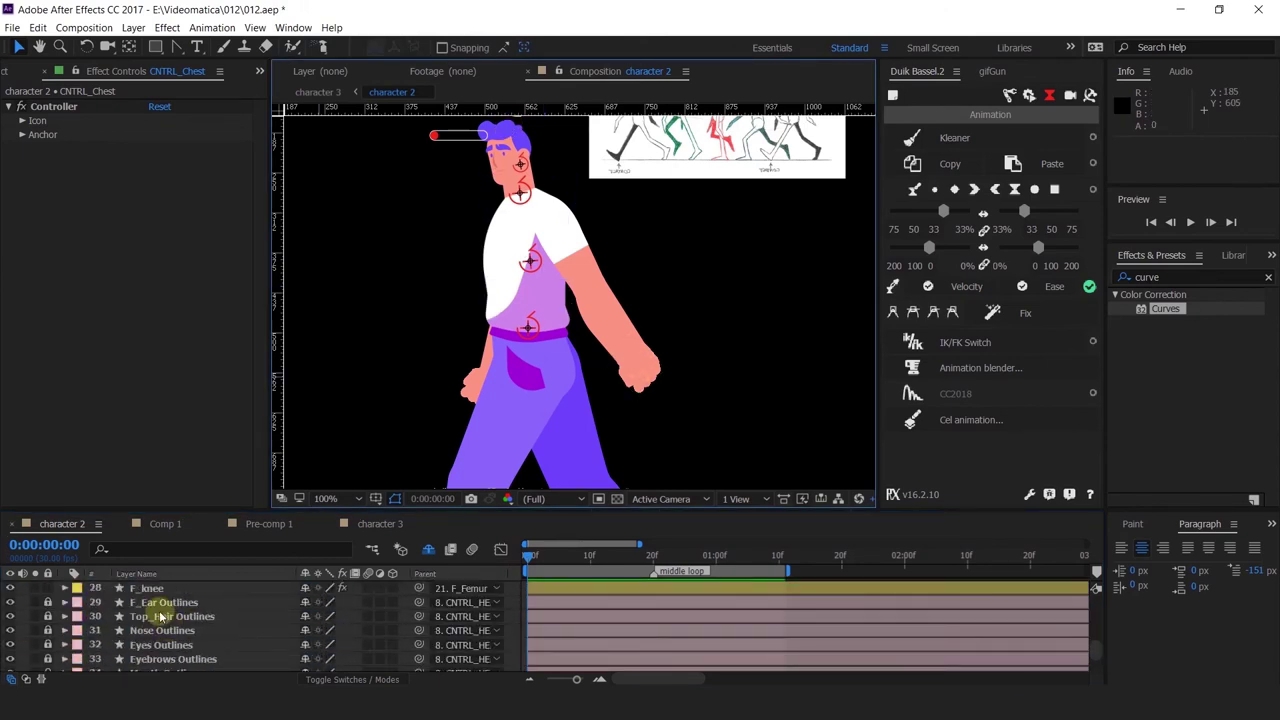
click(47, 616)
click(155, 618)
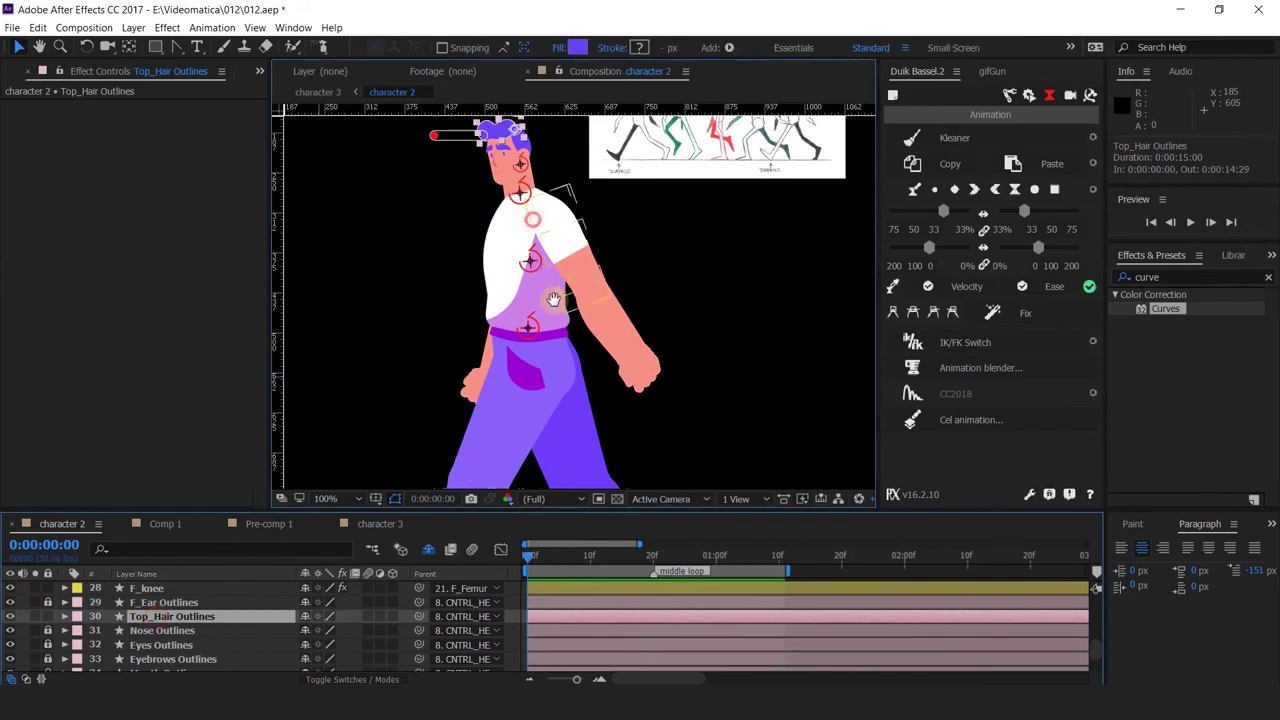
key(r)
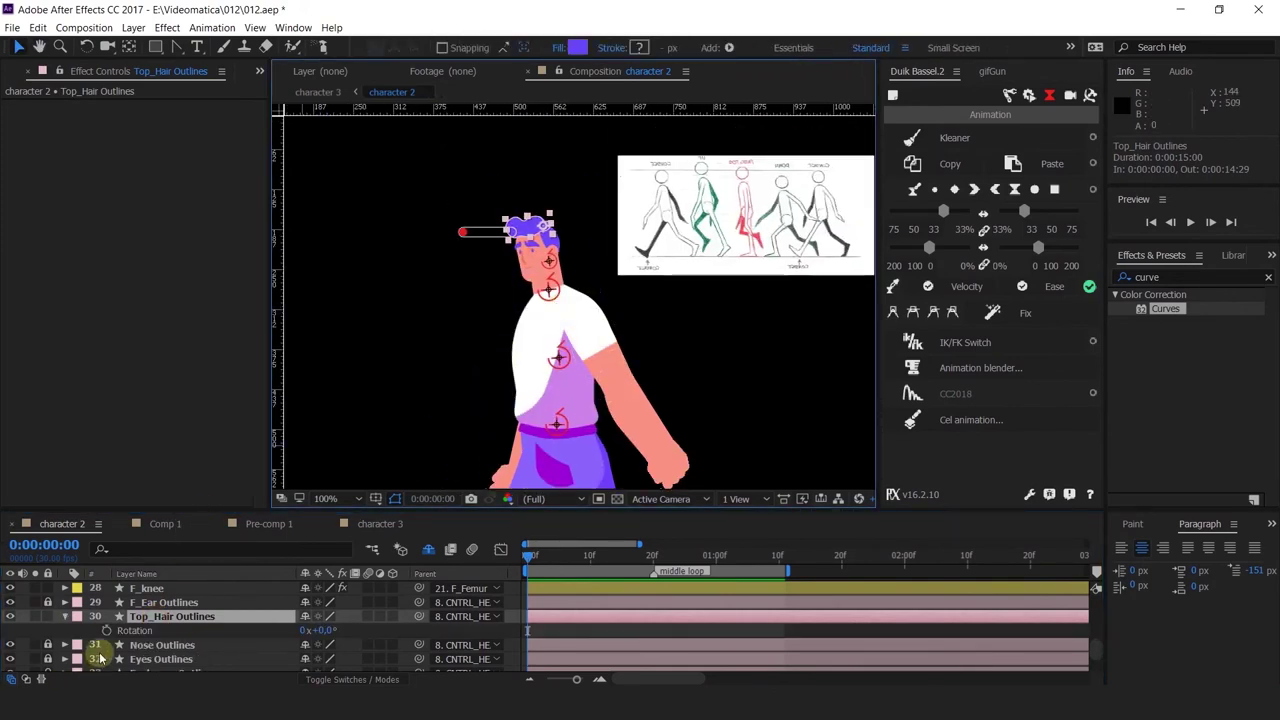
click(77, 616)
click(110, 486)
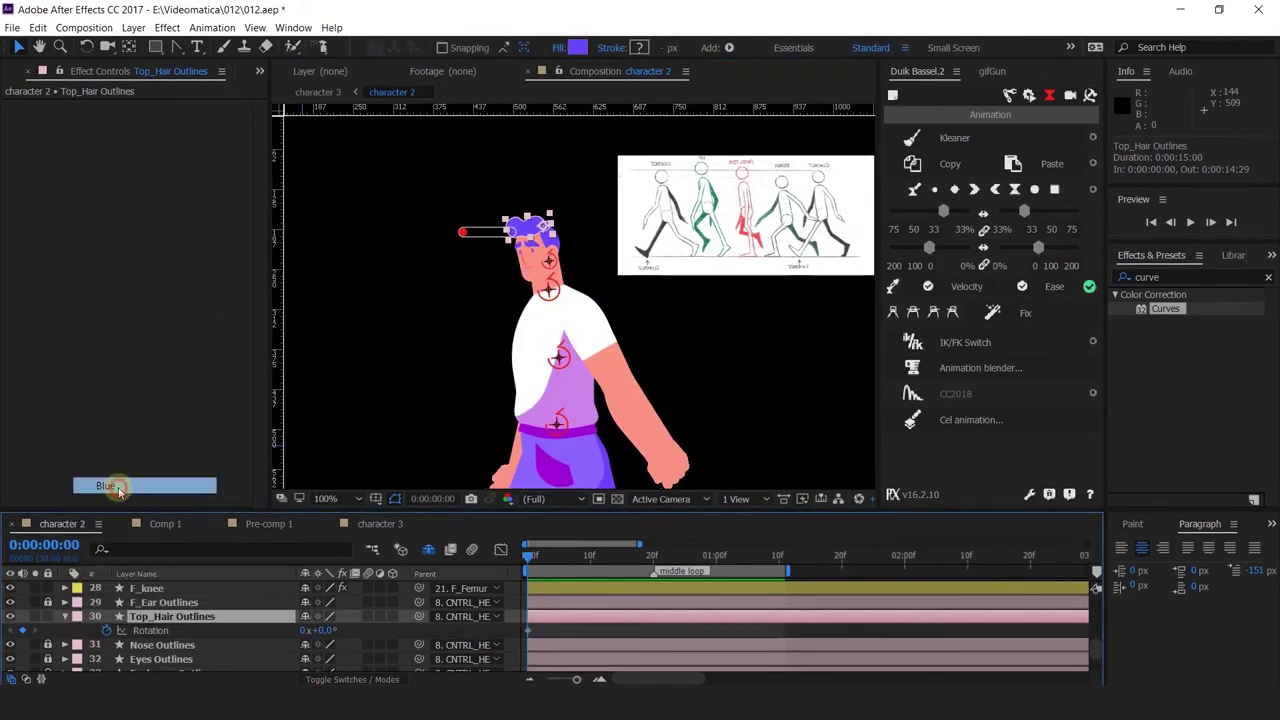
Copy all of CNTRL_HEAD's rotation keyframes.
scroll(305, 635, up, 3)
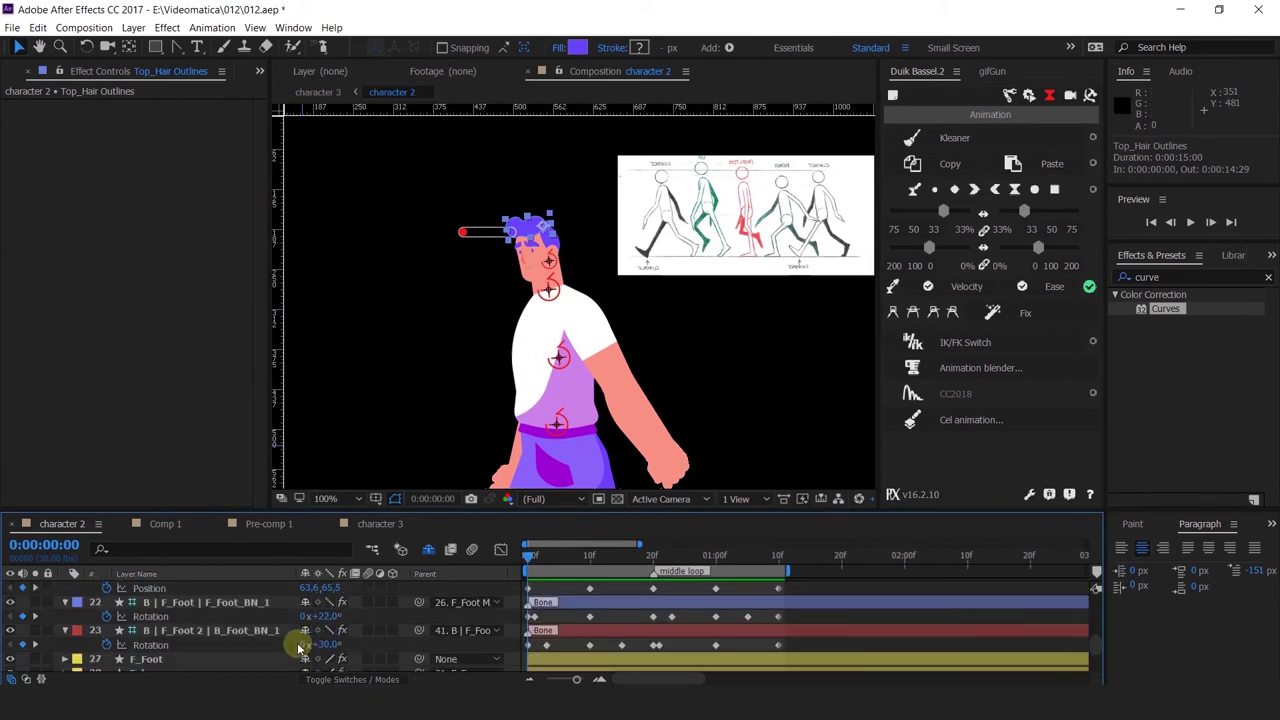
scroll(267, 667, up, 1)
click(546, 258)
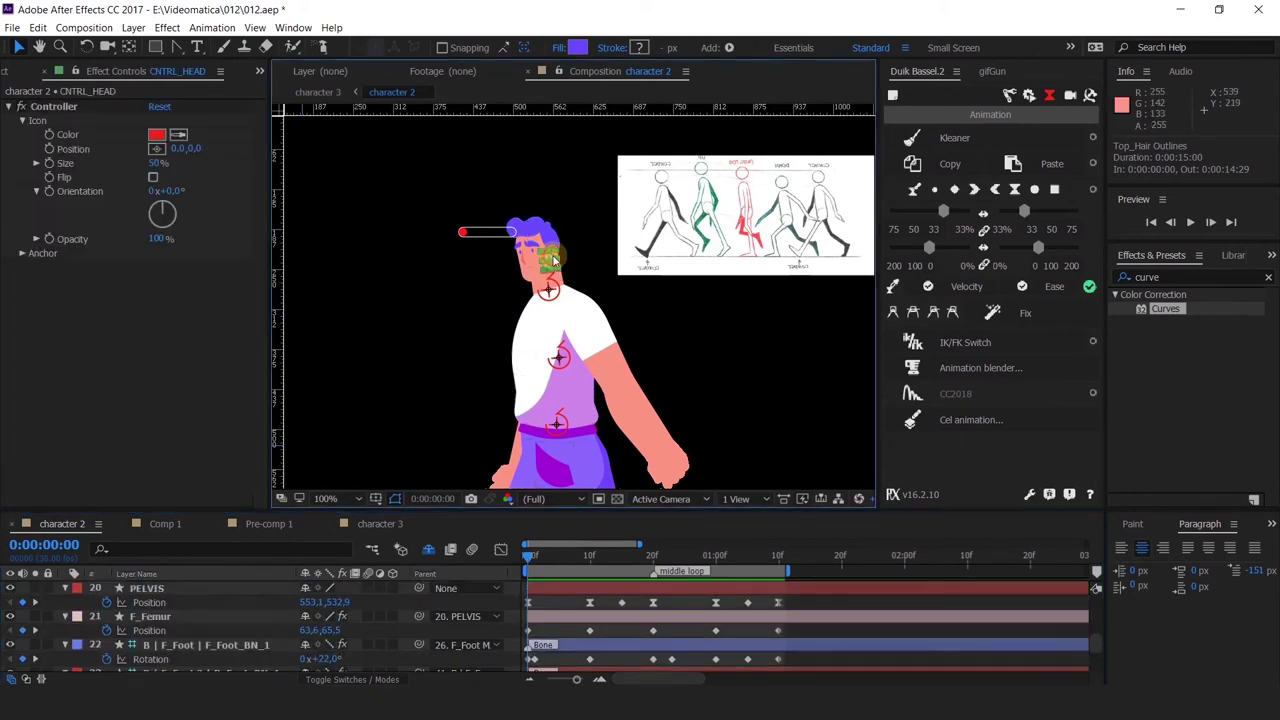
scroll(220, 612, up, 4)
scroll(203, 640, down, 10)
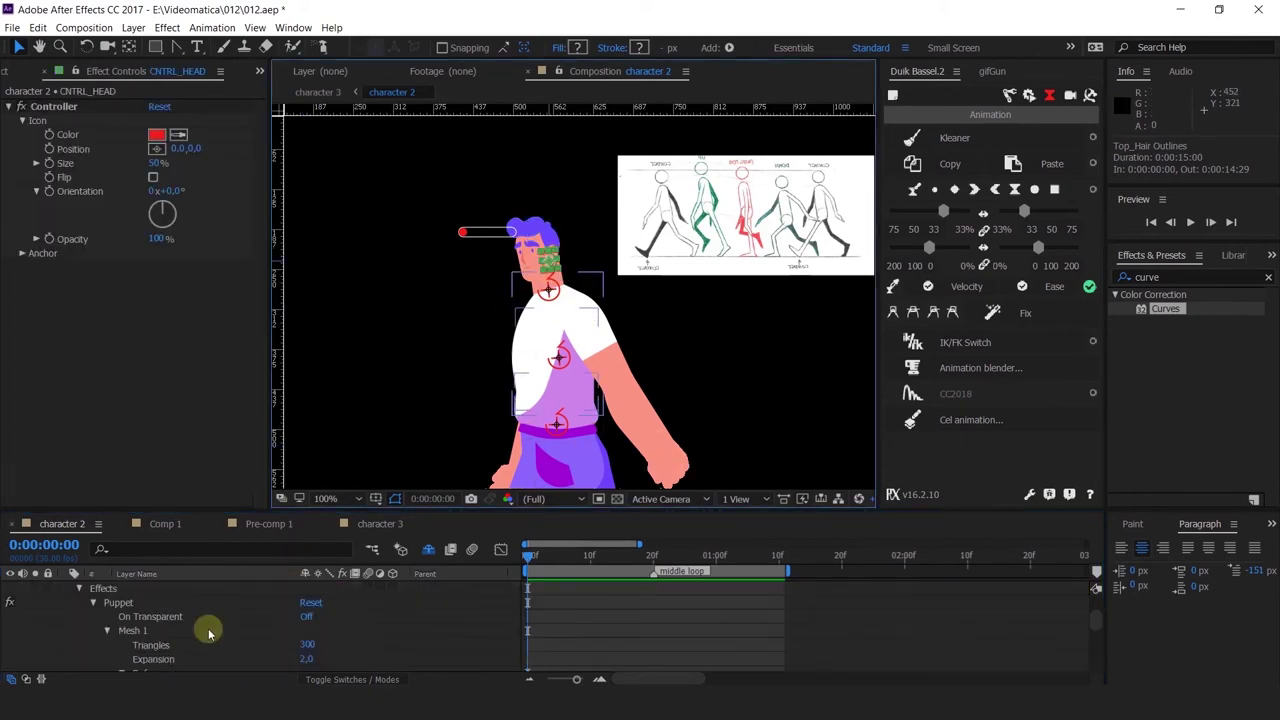
scroll(205, 655, up, 10)
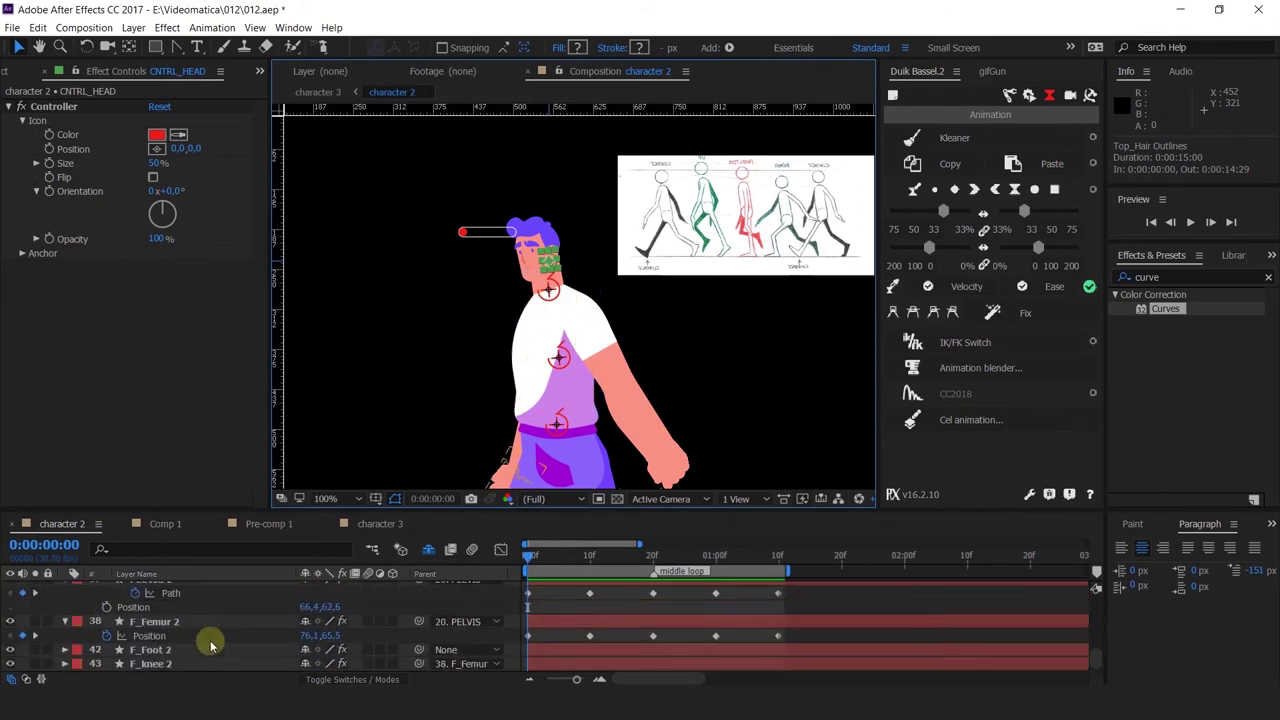
scroll(214, 640, up, 8)
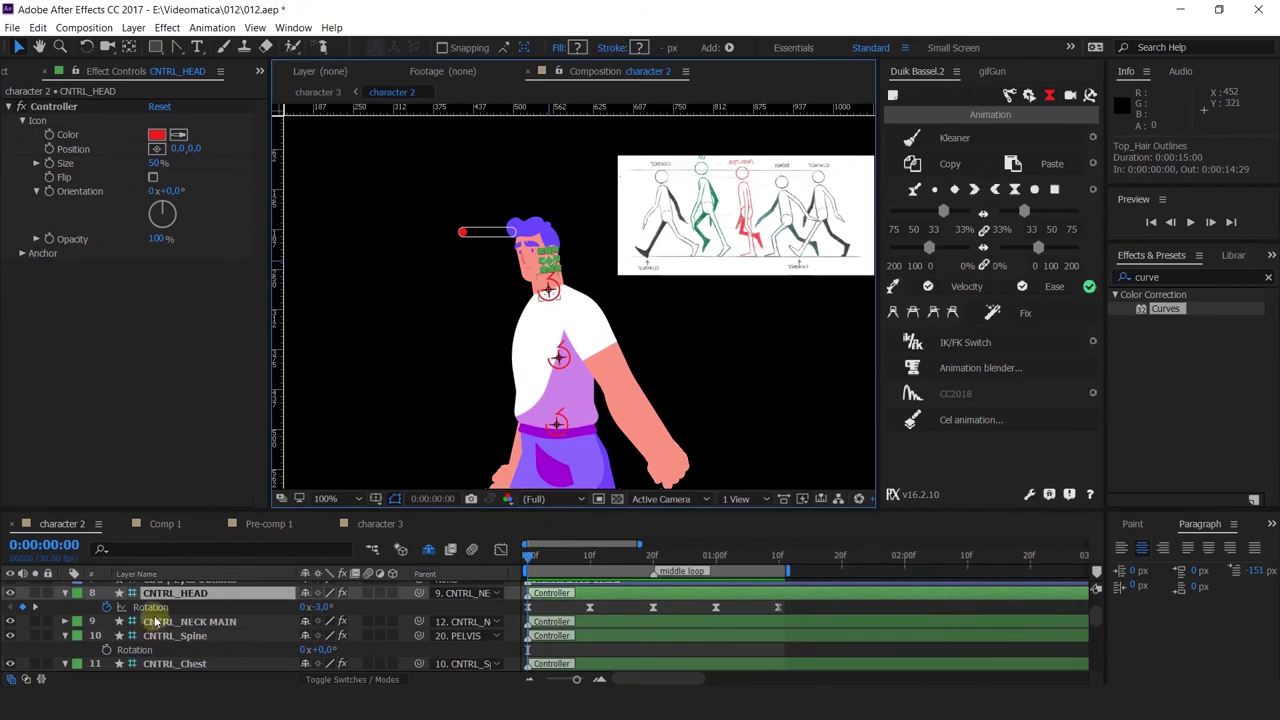
click(150, 607)
key(ctrl+c)
Paste the copied head rotation keyframes onto Top_Hair Outlines at frame 0 and preview the walk cycle.
click(540, 230)
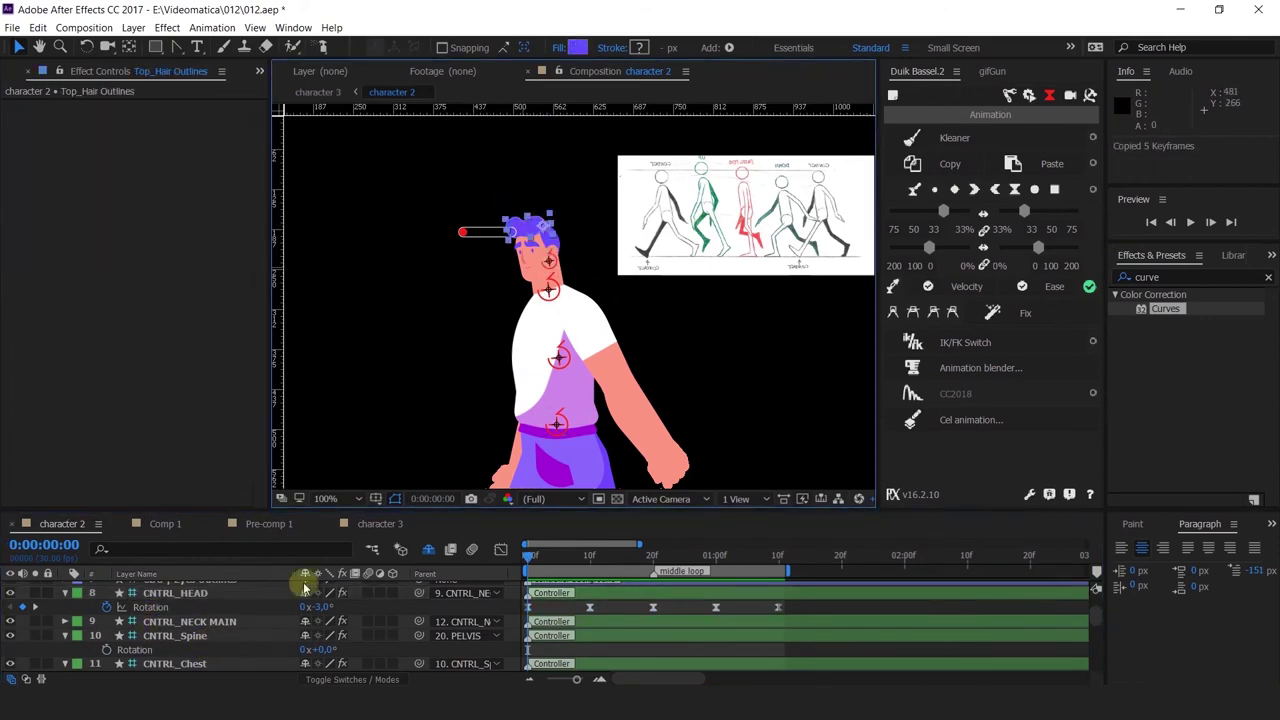
scroll(214, 643, down, 10)
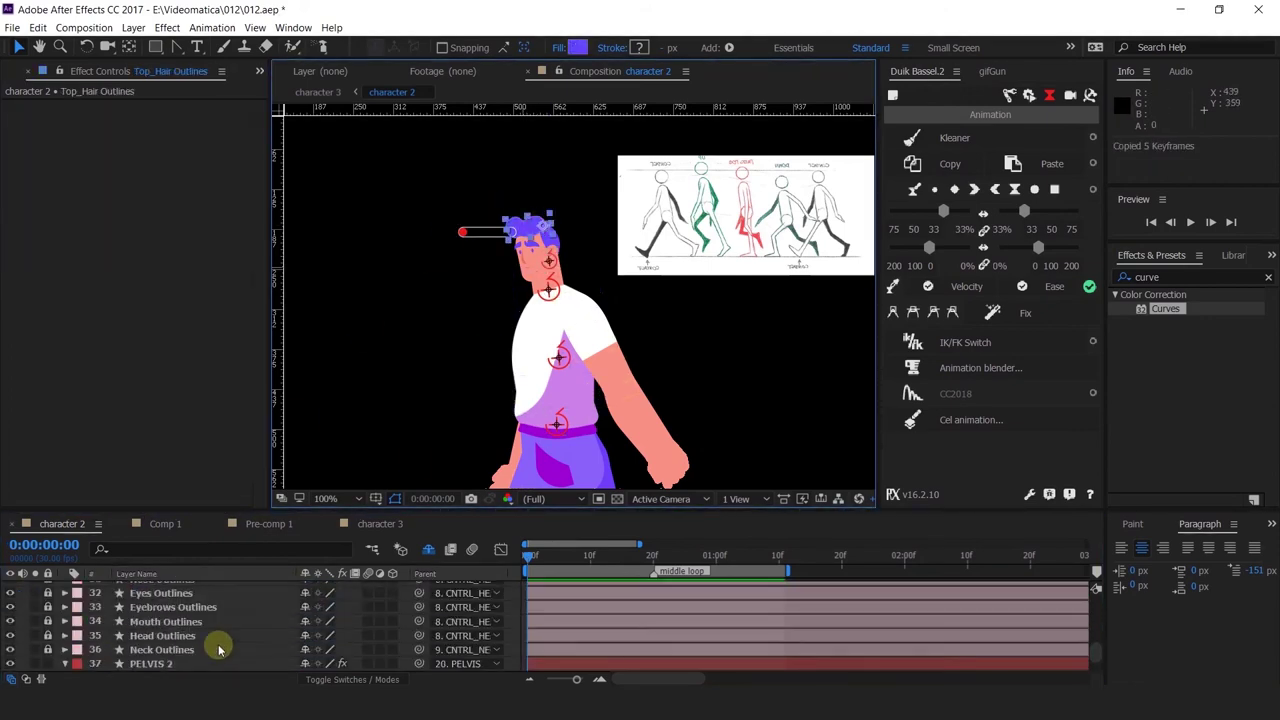
key(ctrl+v)
key(ctrl+v)
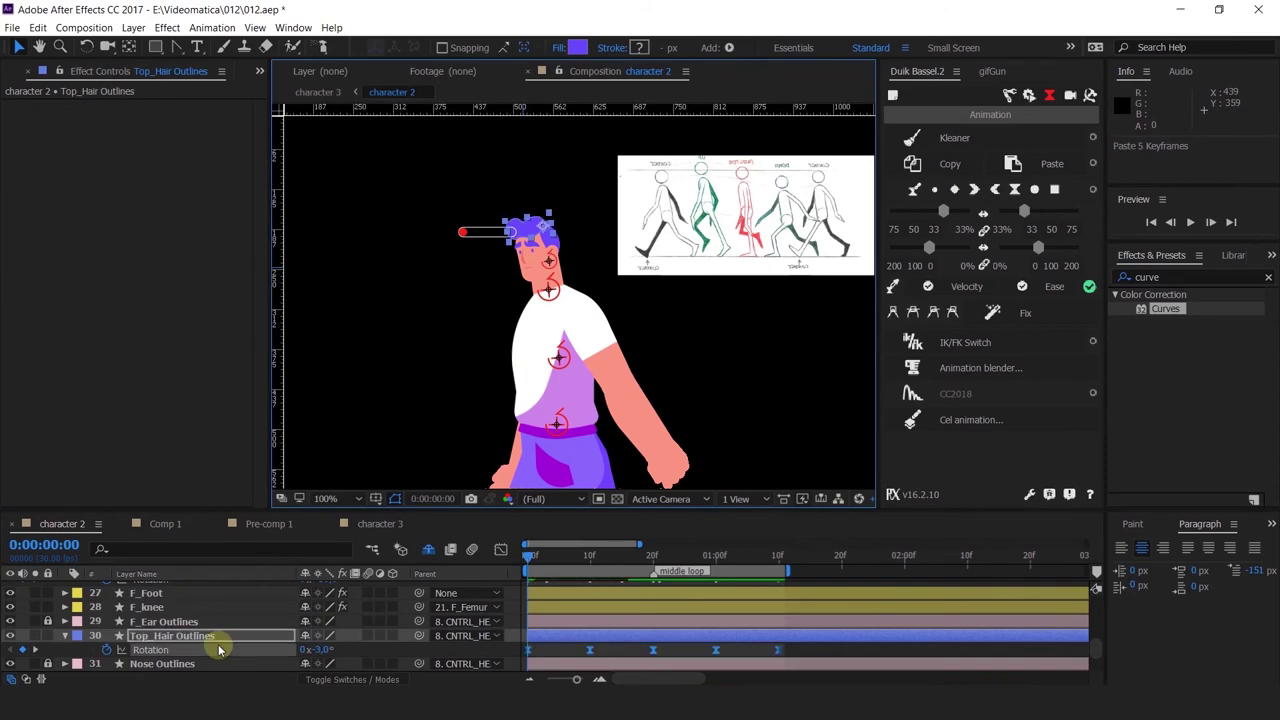
key(space)
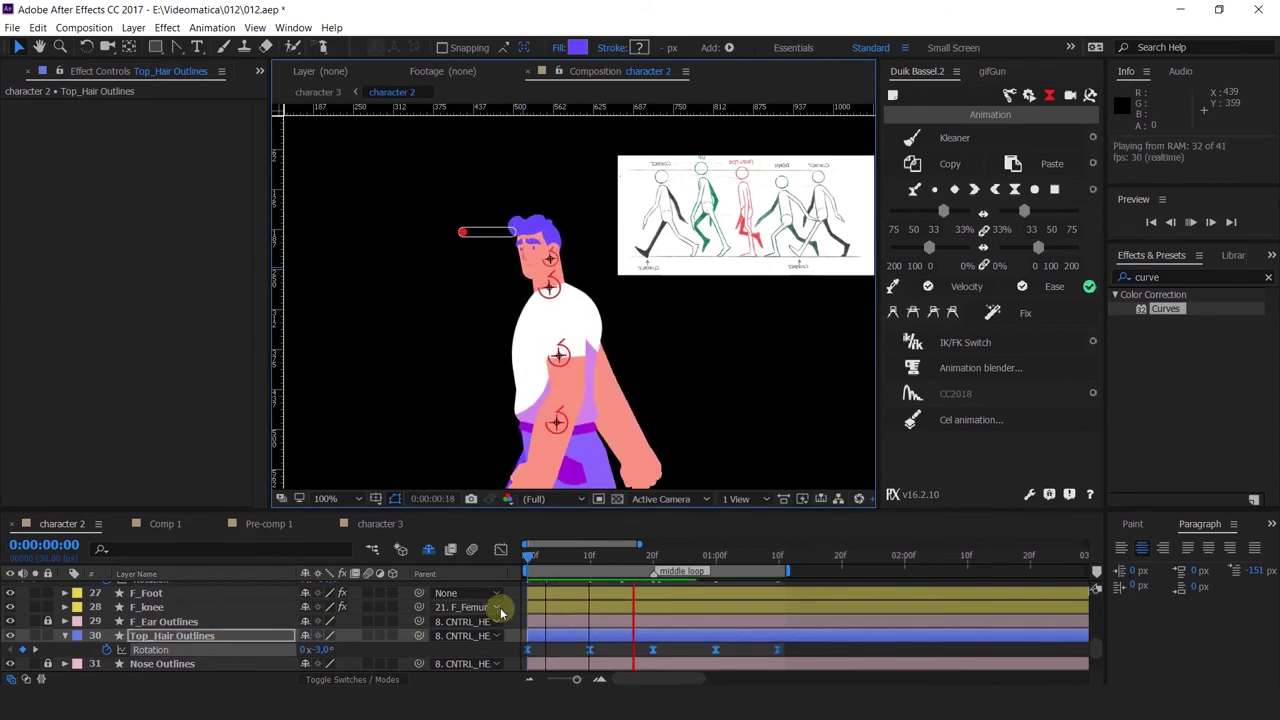
key(space)
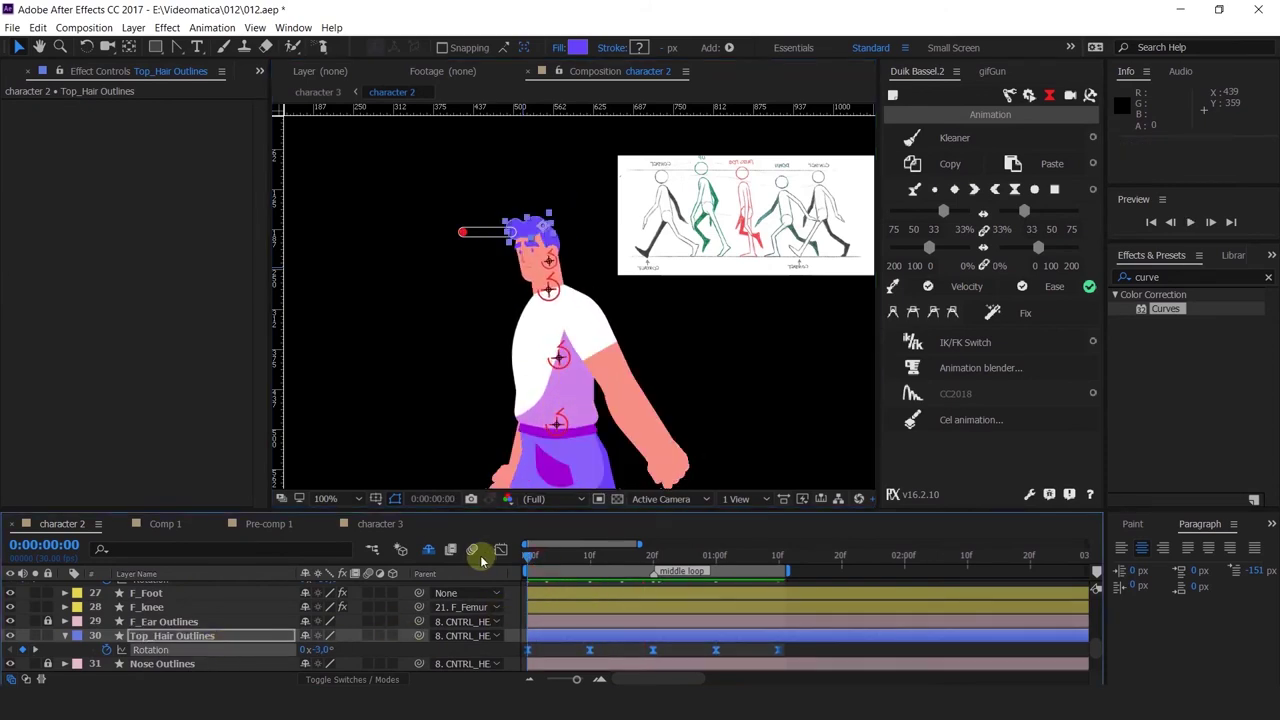
Enlarge the timeline area and shift all of CNTRL_Chest's rotation keyframes one frame later.
drag(566, 371, 545, 296)
click(543, 290)
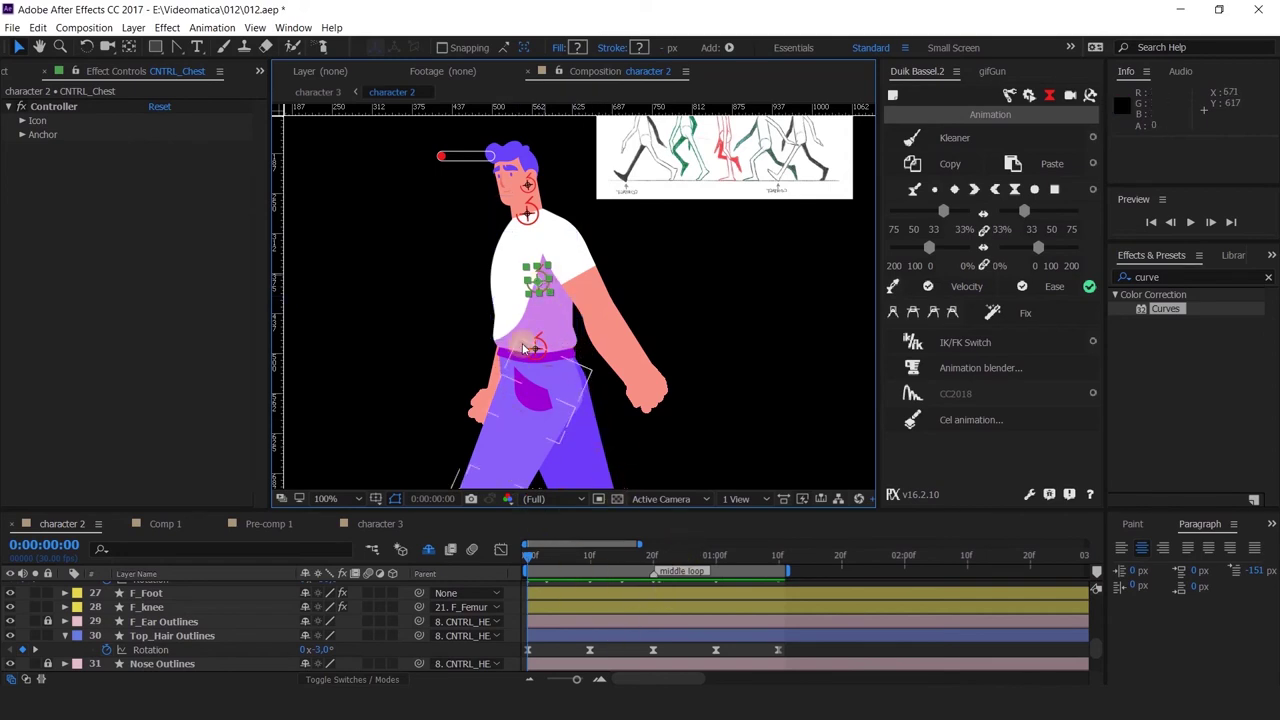
scroll(600, 650, down, 3)
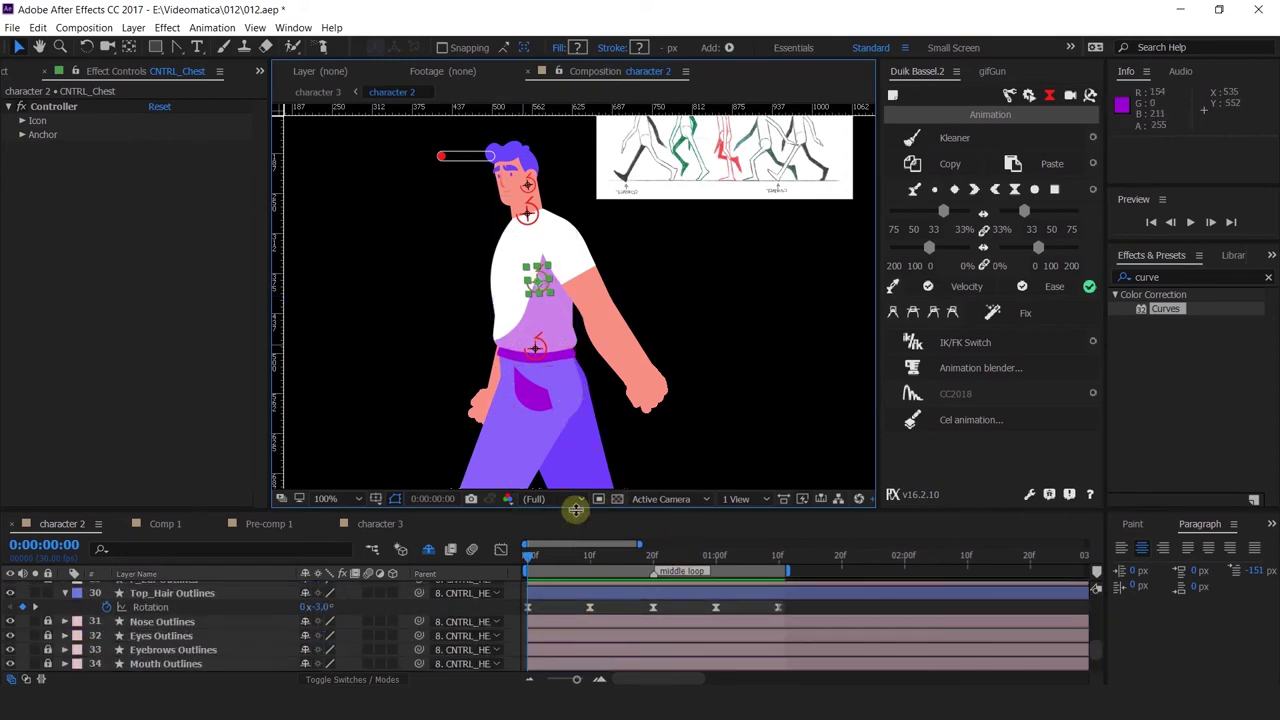
drag(586, 460, 594, 429)
scroll(620, 560, up, 7)
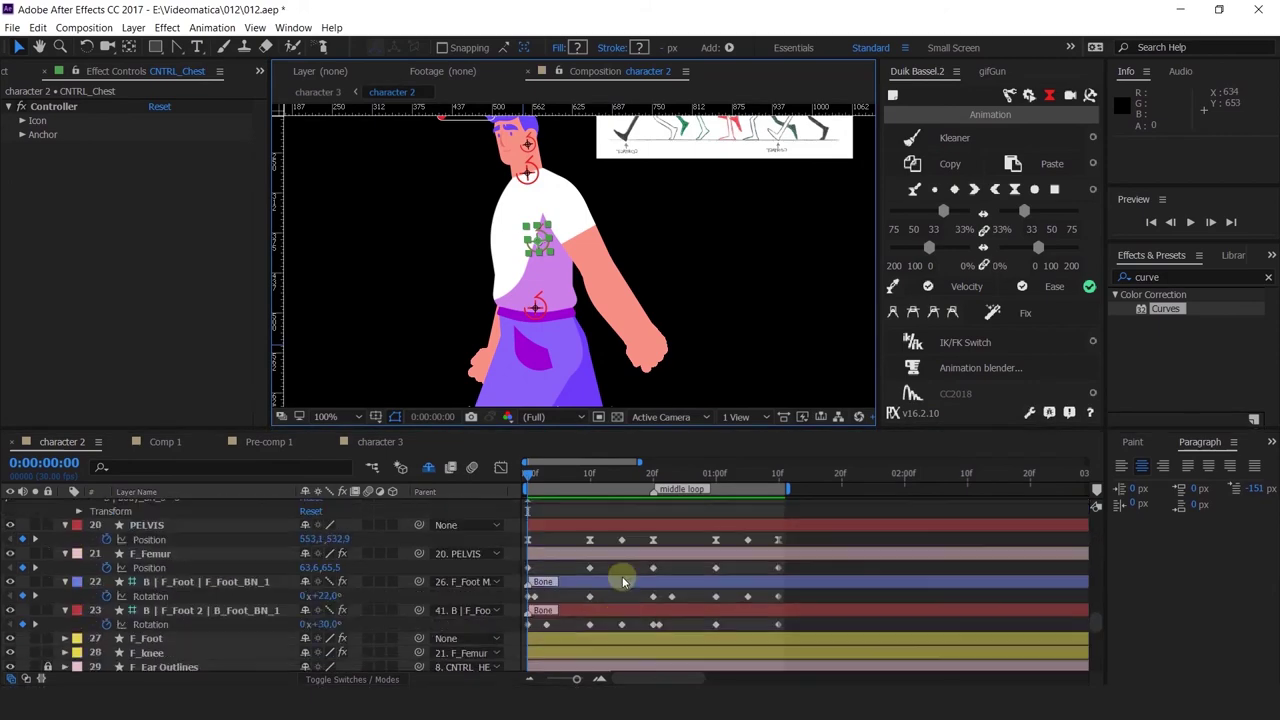
right_click(622, 582)
click(543, 523)
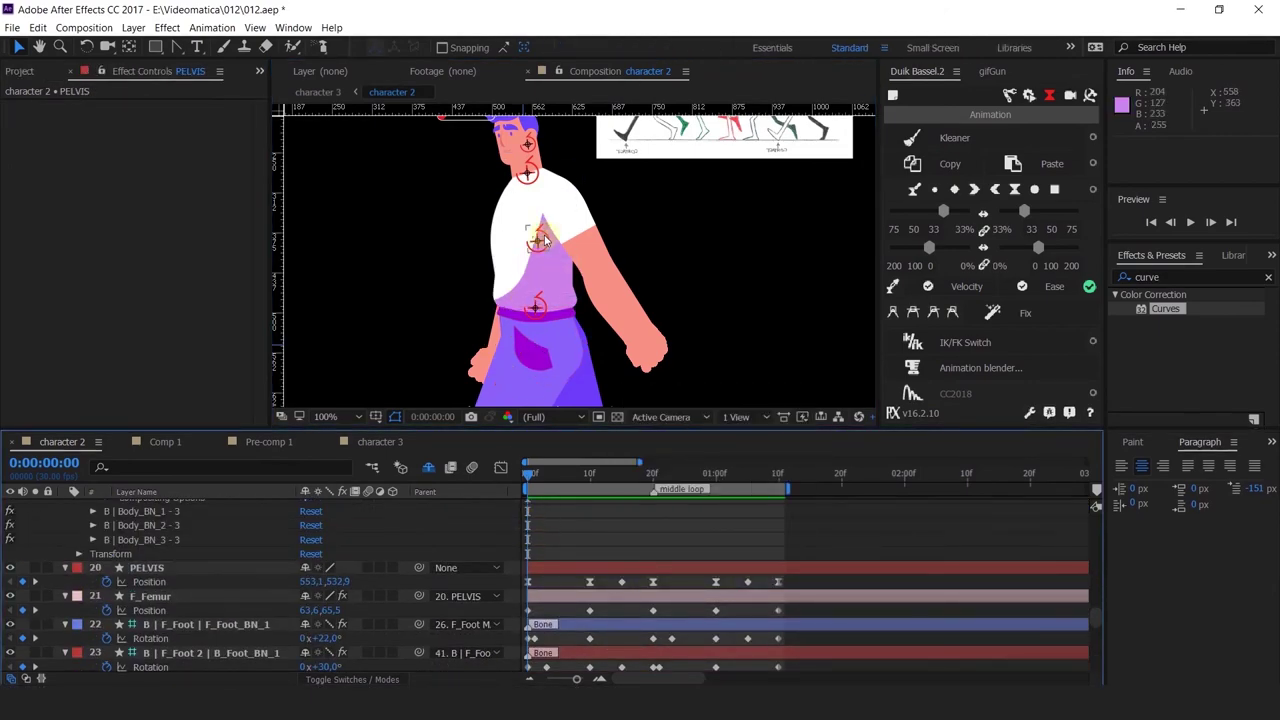
click(541, 238)
scroll(712, 600, up, 10)
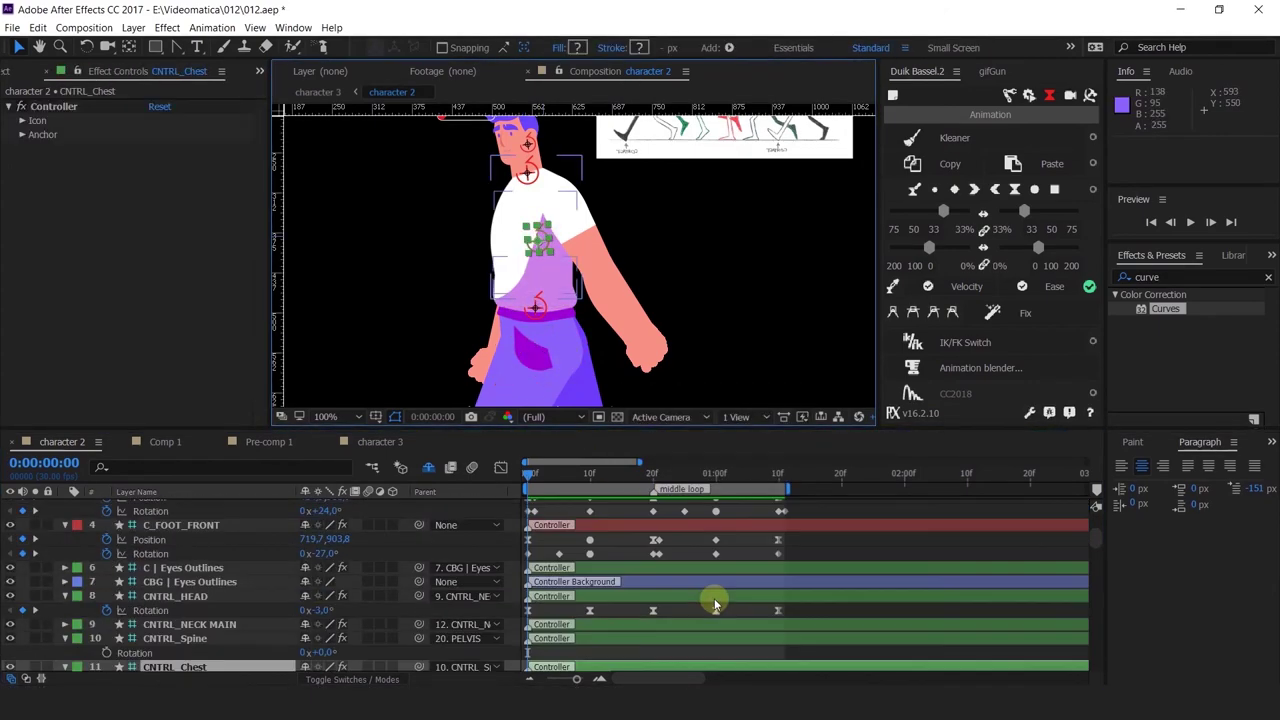
scroll(715, 602, down, 2)
drag(800, 640, 472, 645)
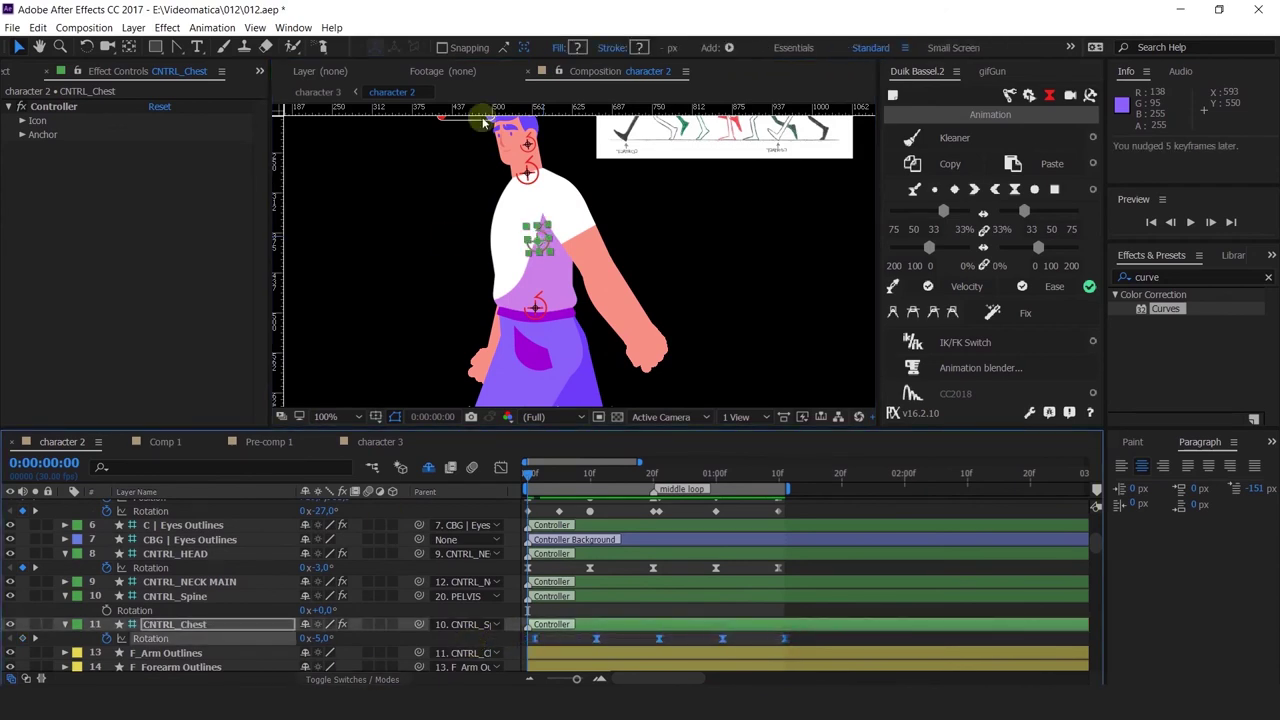
Shift CNTRL_HEAD's rotation keyframes two frames later and Top_Hair Outlines' rotation keyframes three frames later.
click(528, 143)
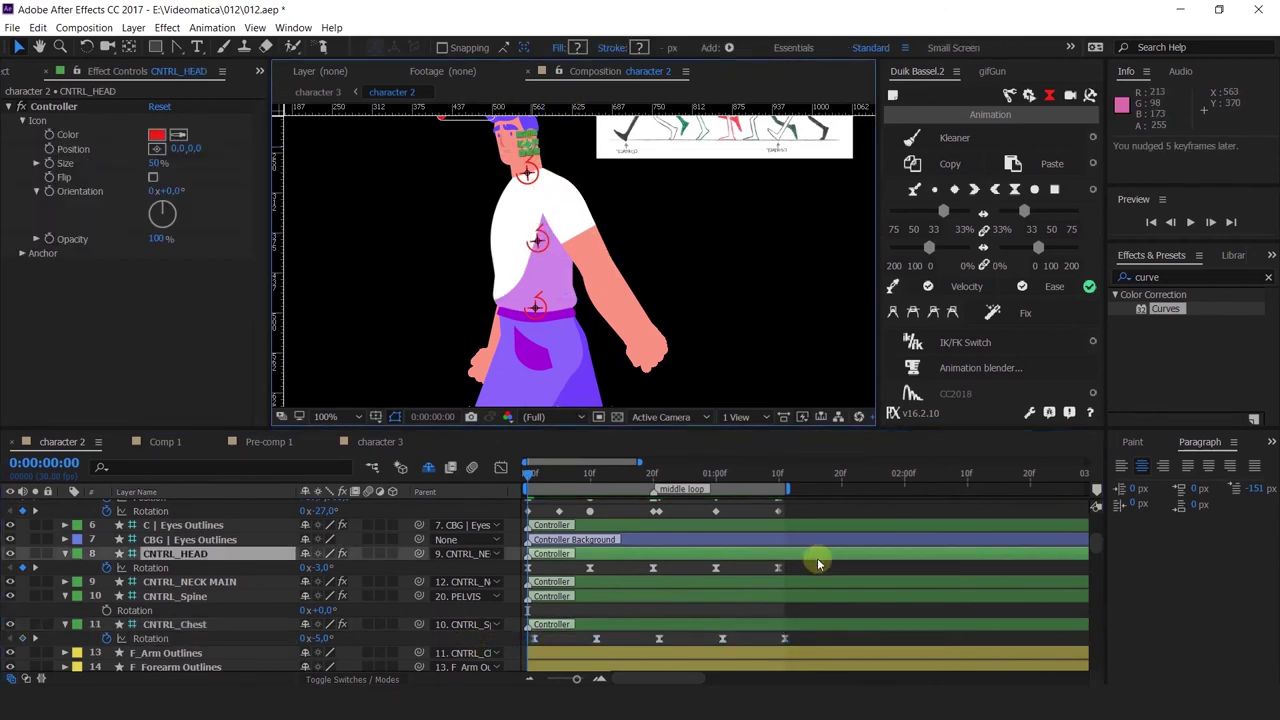
drag(817, 563, 480, 565)
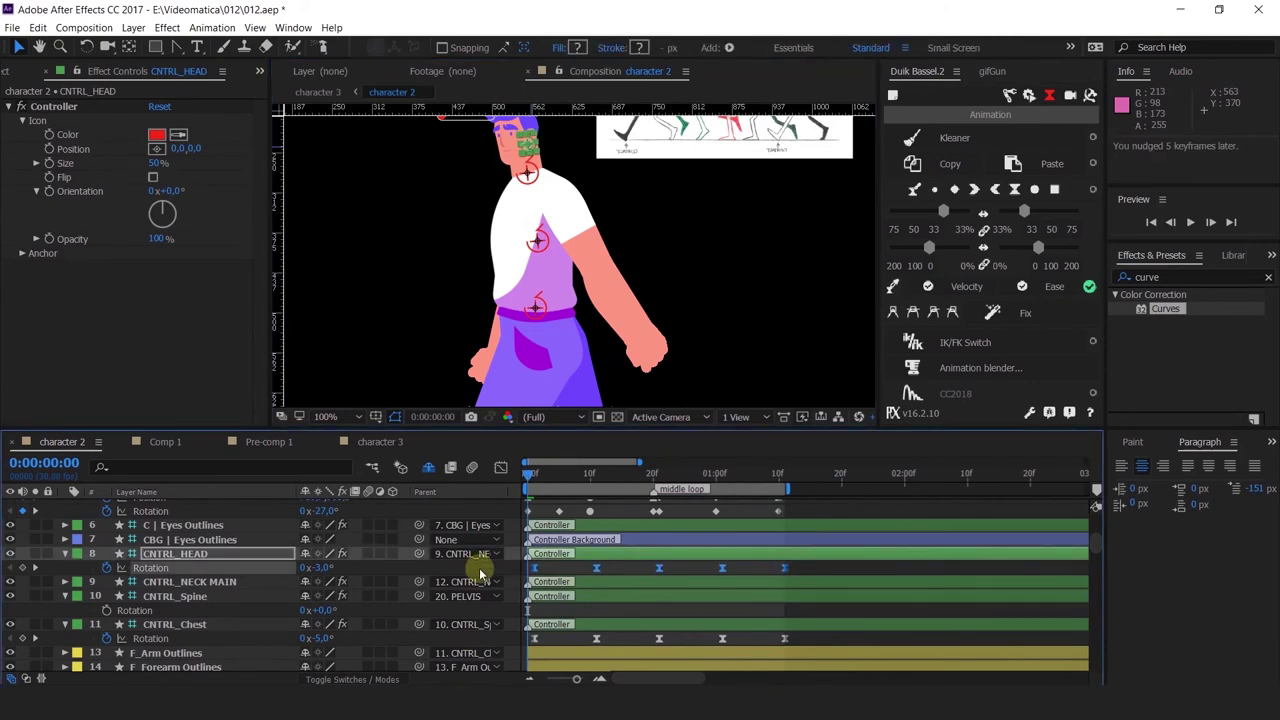
scroll(628, 250, up, 3)
click(500, 215)
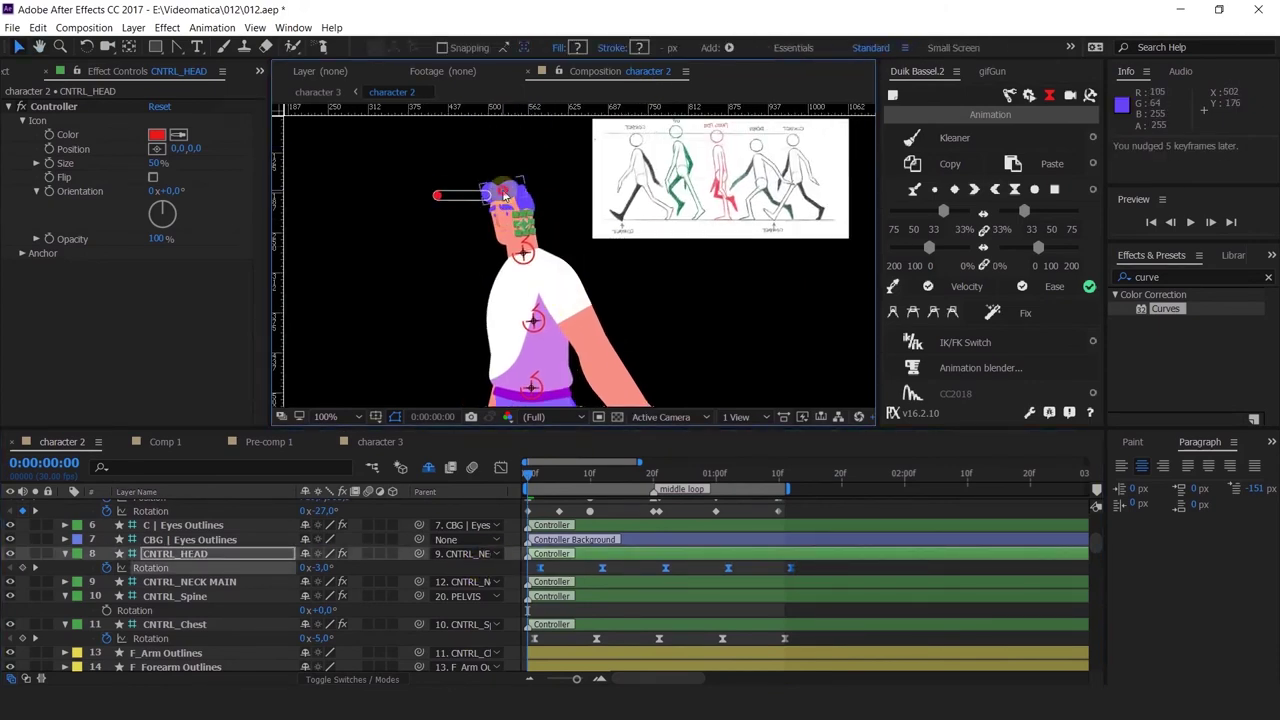
scroll(212, 595, down, 12)
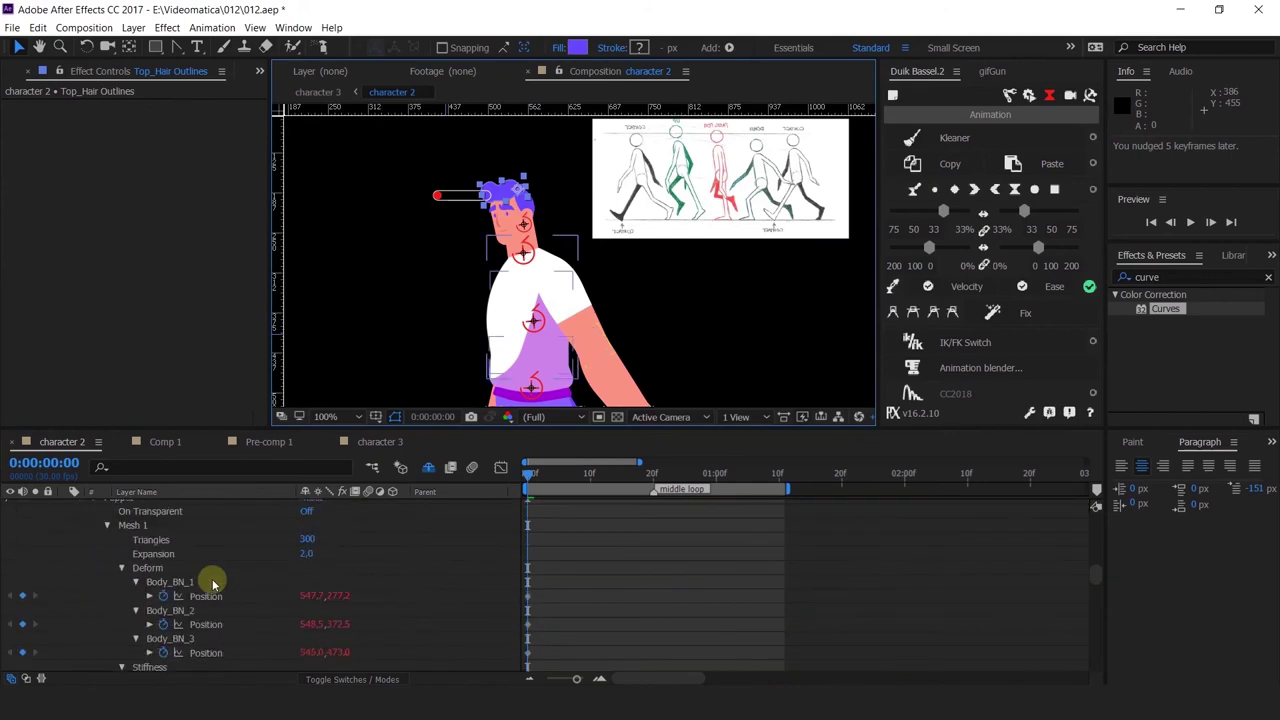
drag(826, 577, 474, 580)
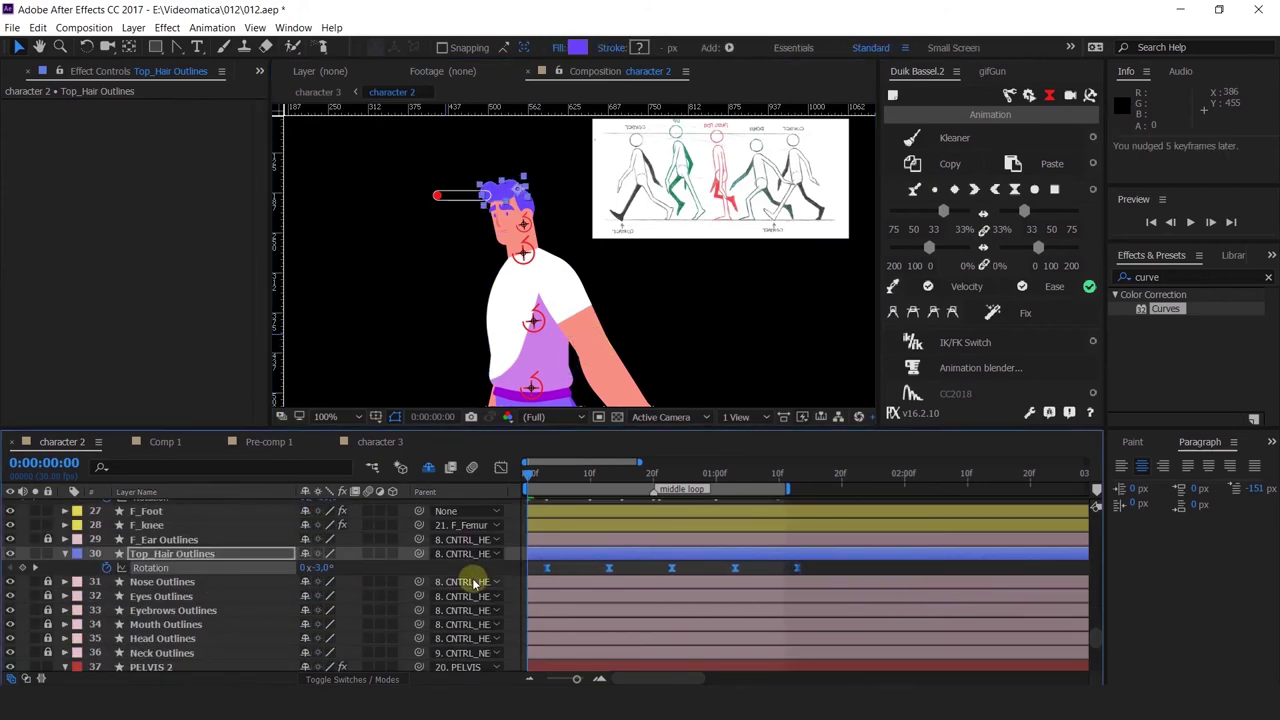
Reveal the keyframes of F_Arm, F_Forearm and F_Hand Outlines and nudge all their position and rotation keyframes later.
click(560, 258)
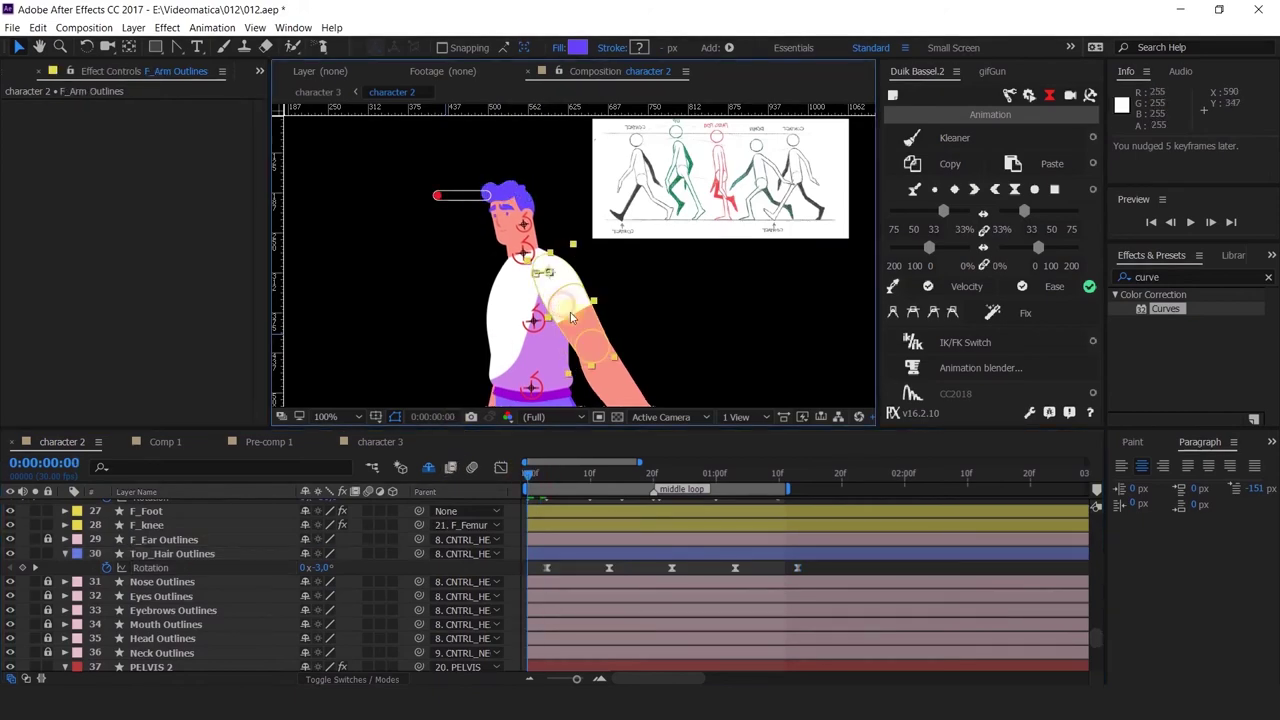
drag(645, 314, 628, 217)
scroll(191, 592, up, 5)
scroll(191, 592, down, 3)
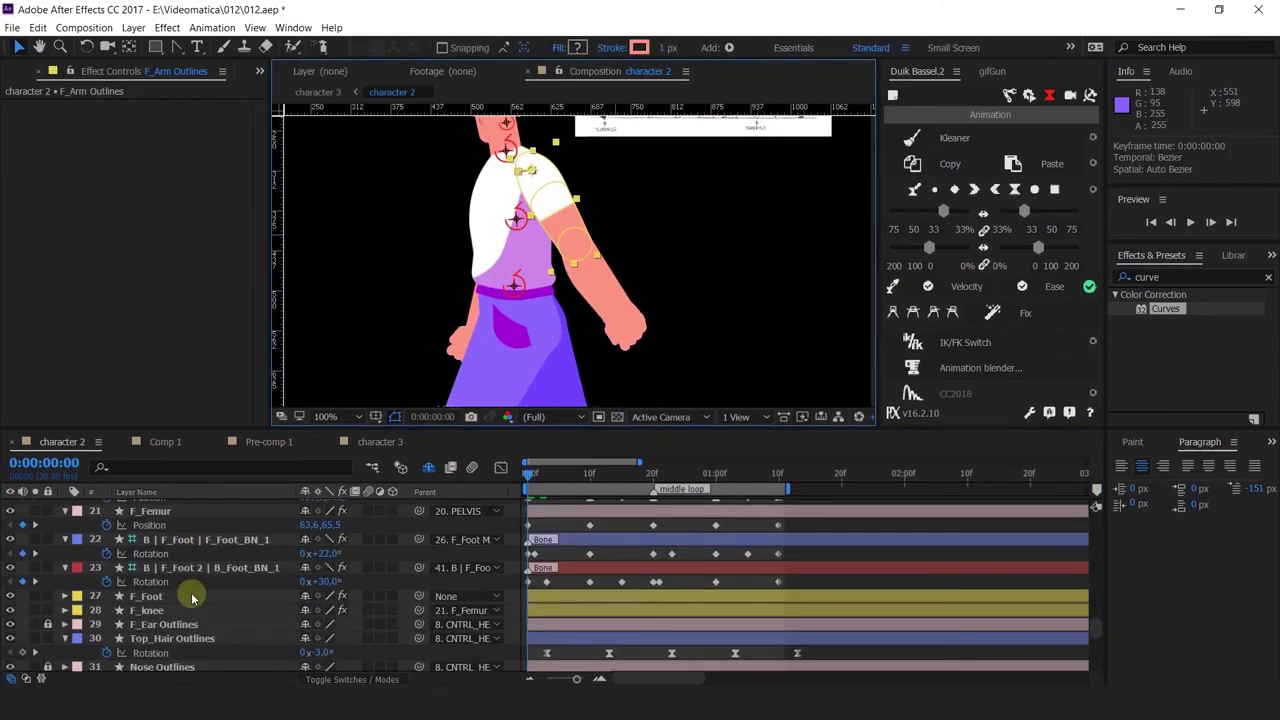
scroll(176, 610, up, 10)
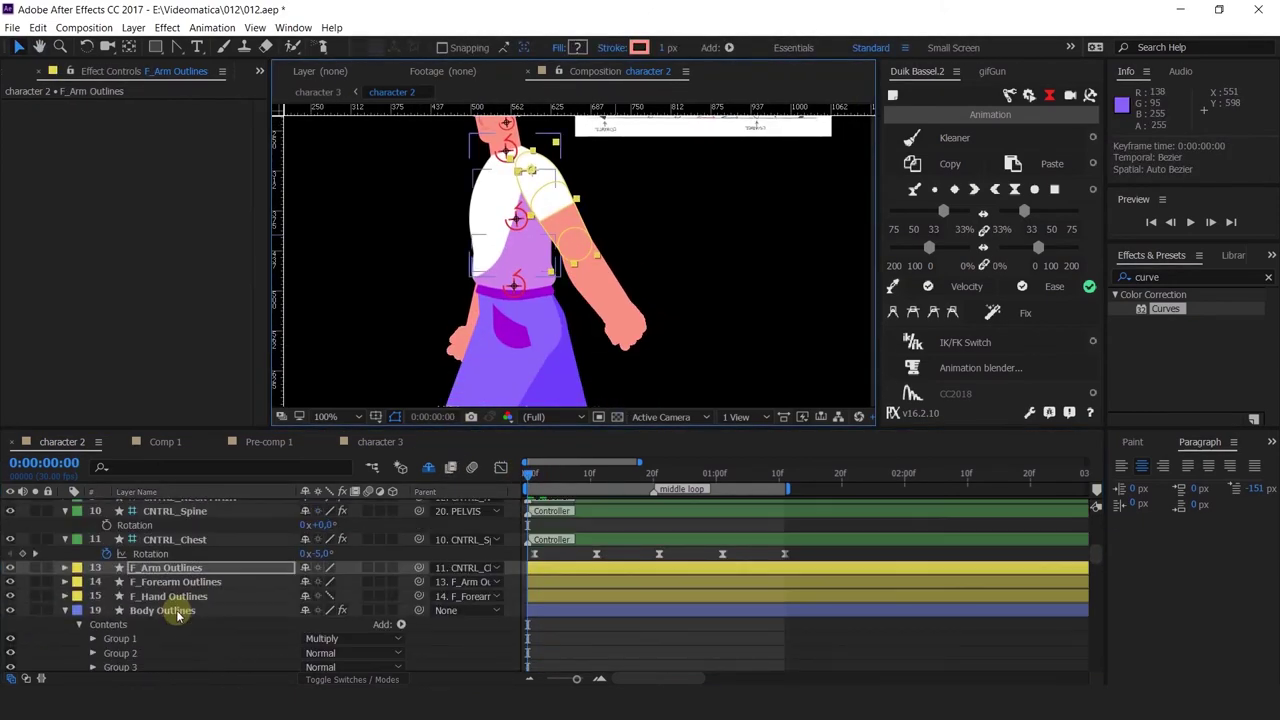
shift+click(168, 596)
key(u)
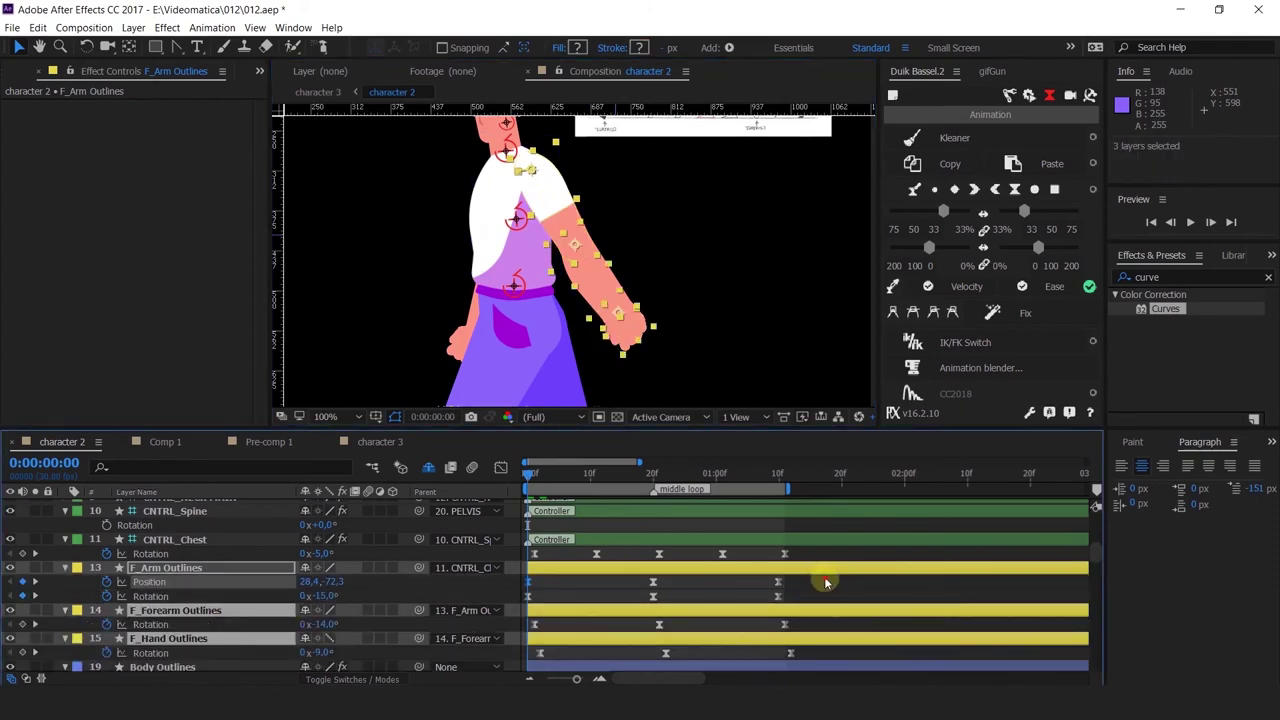
mouse_move(824, 576)
mouse_down()
mouse_move(494, 676)
mouse_move(492, 664)
mouse_up()
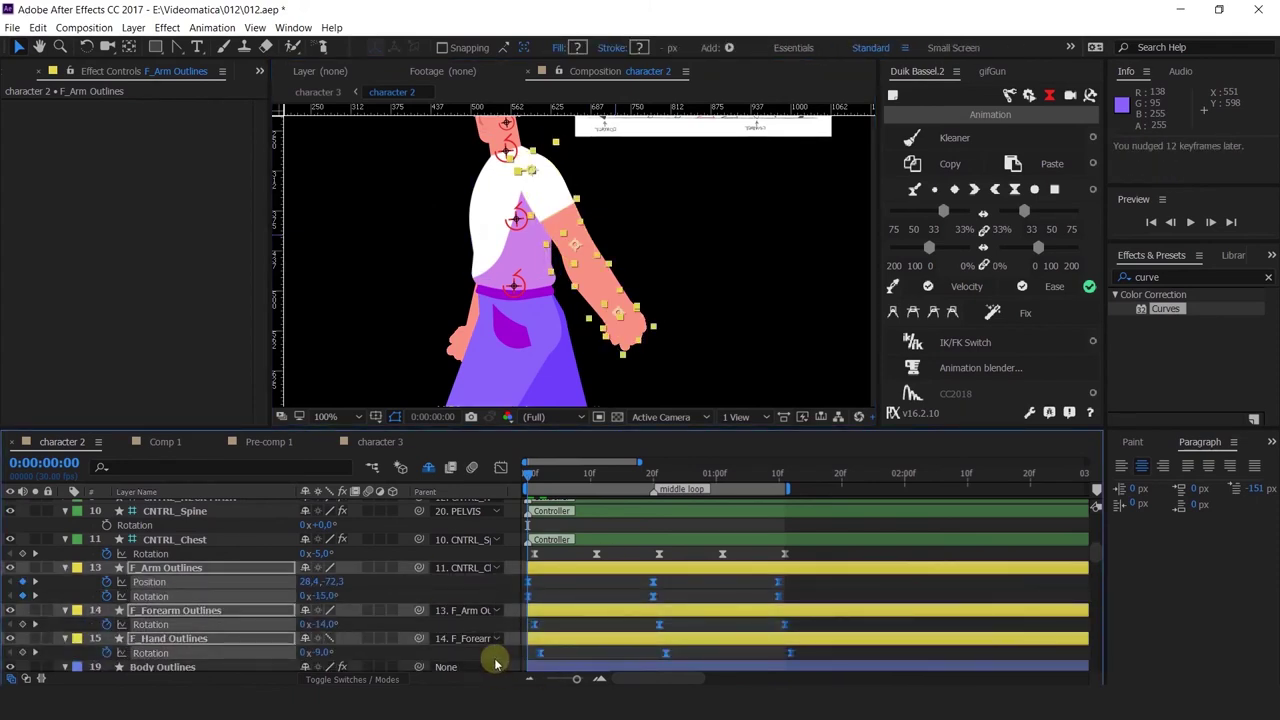
Reveal the keyframes of F_Arm, F_Forearm and F_Hand Outlines 2 and shift them all one frame later.
scroll(449, 620, down, 15)
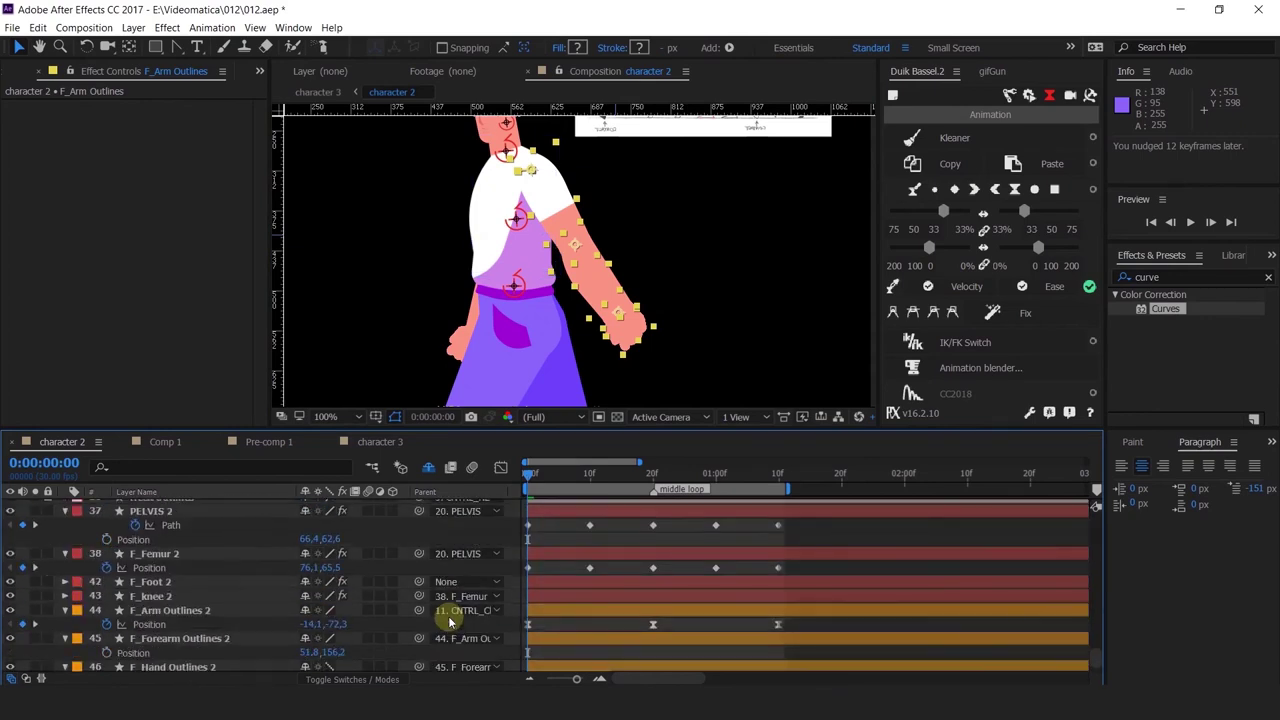
click(140, 595)
shift+click(150, 650)
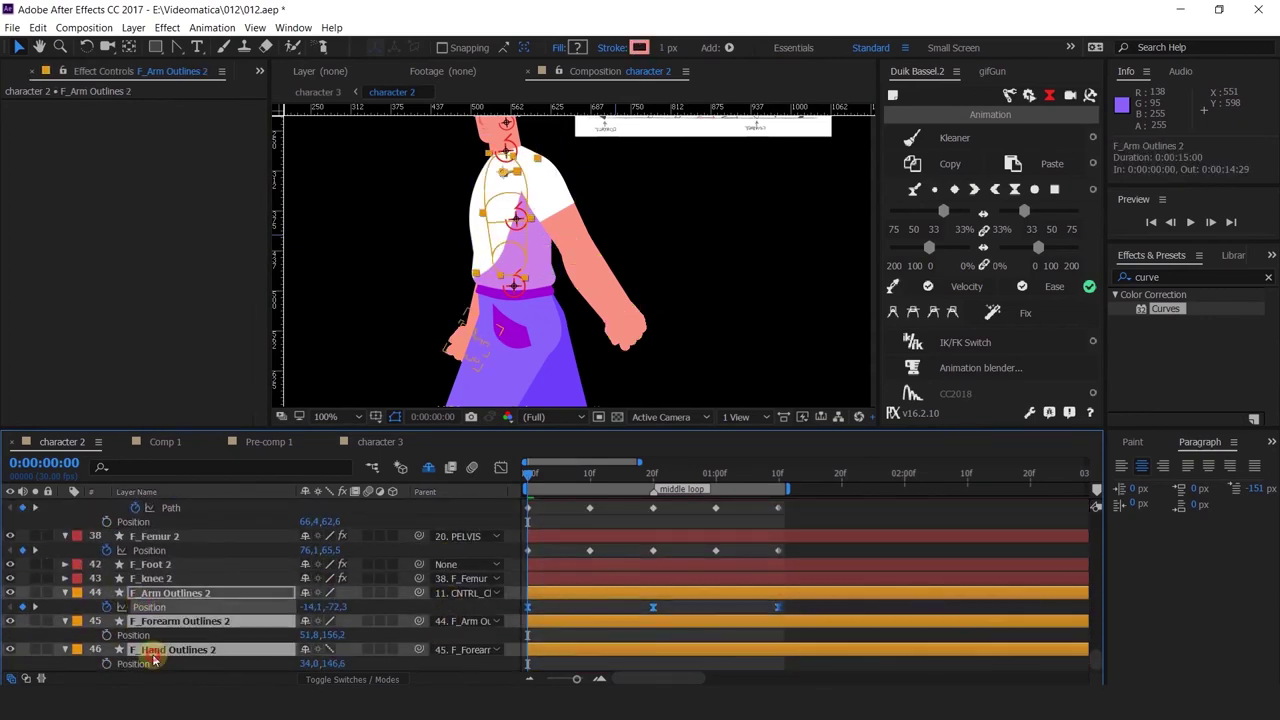
key(u)
key(u)
scroll(823, 616, down, 2)
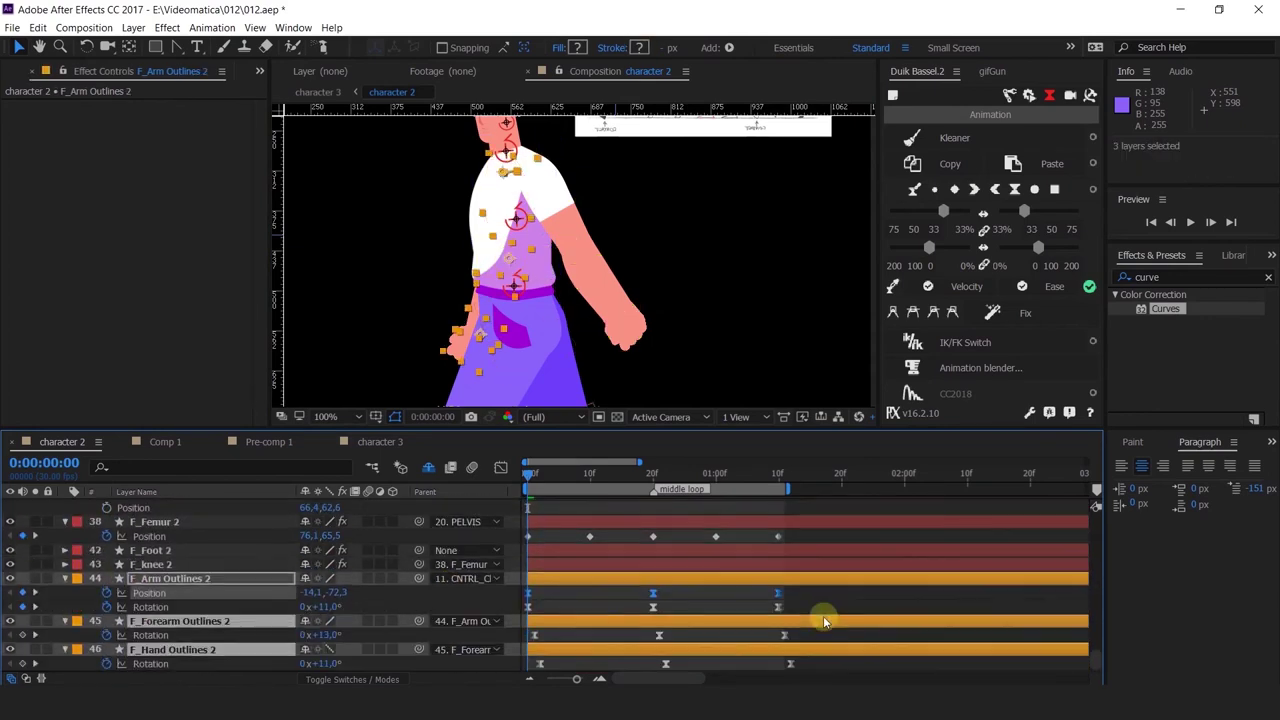
drag(896, 590, 480, 658)
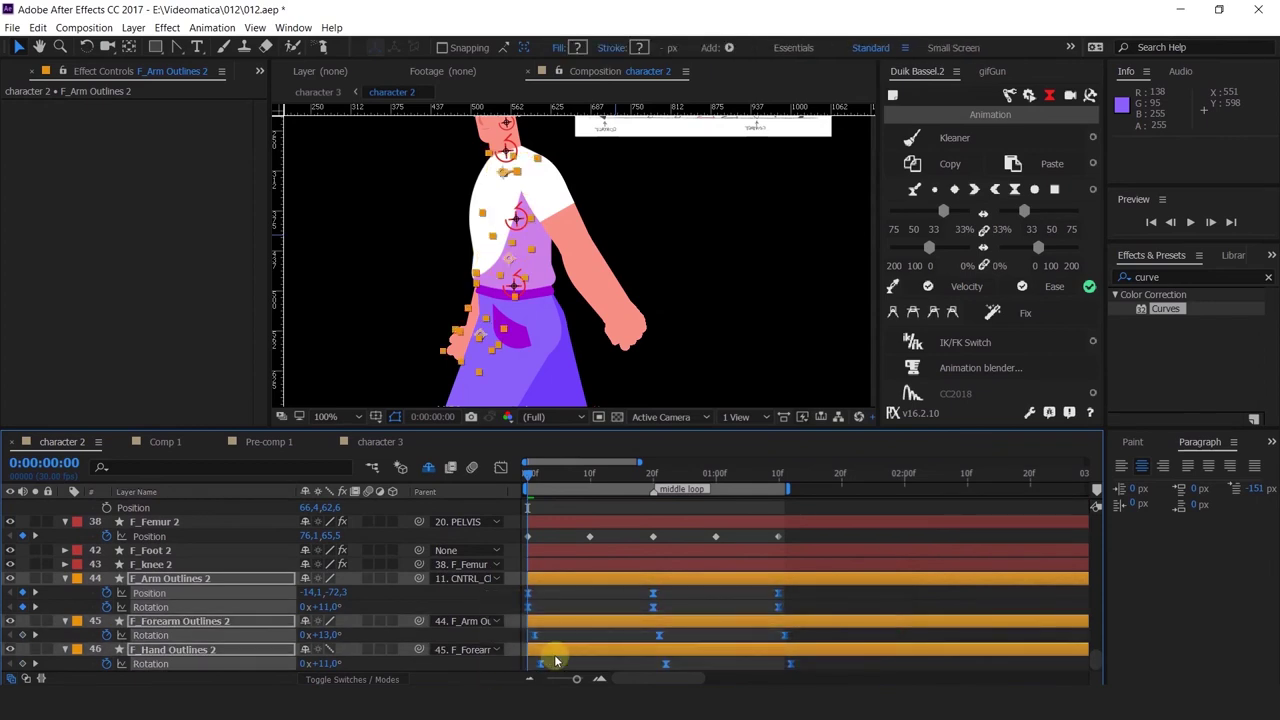
Play back the walk cycle to review the staggered arm, chest, head and hair motion, then go to frame 20 and deselect the layers.
key(space)
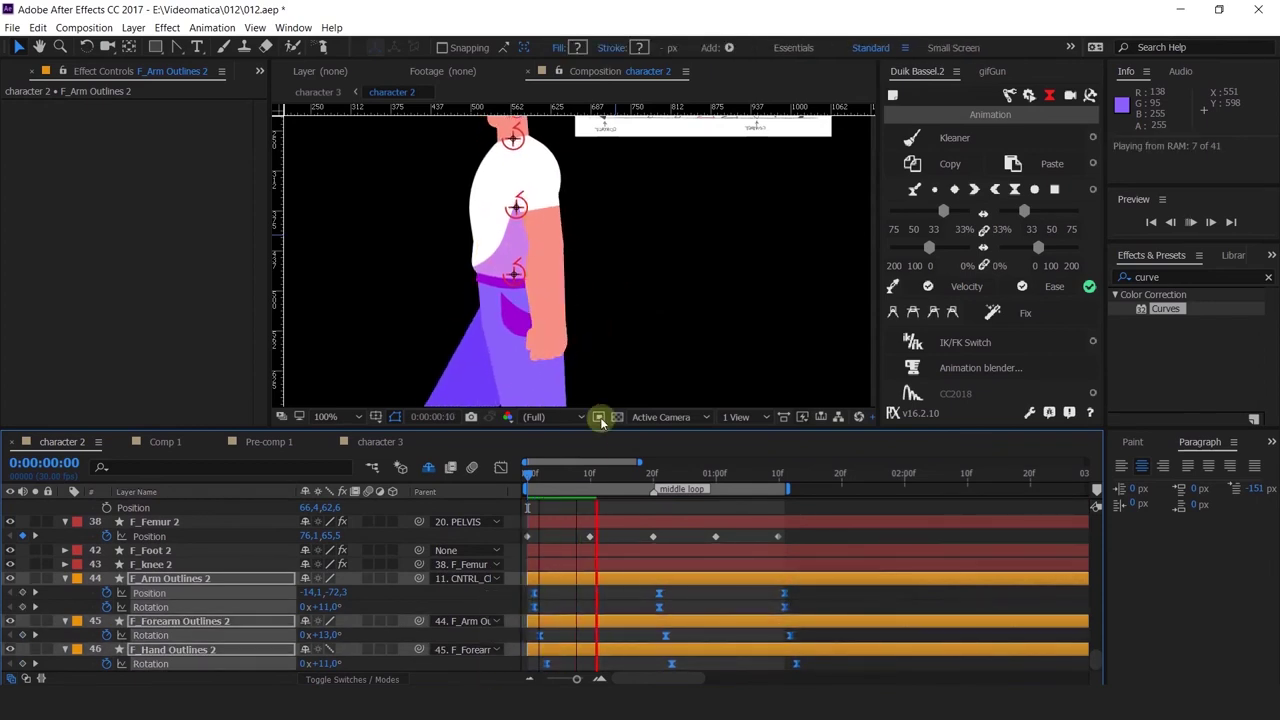
key(space)
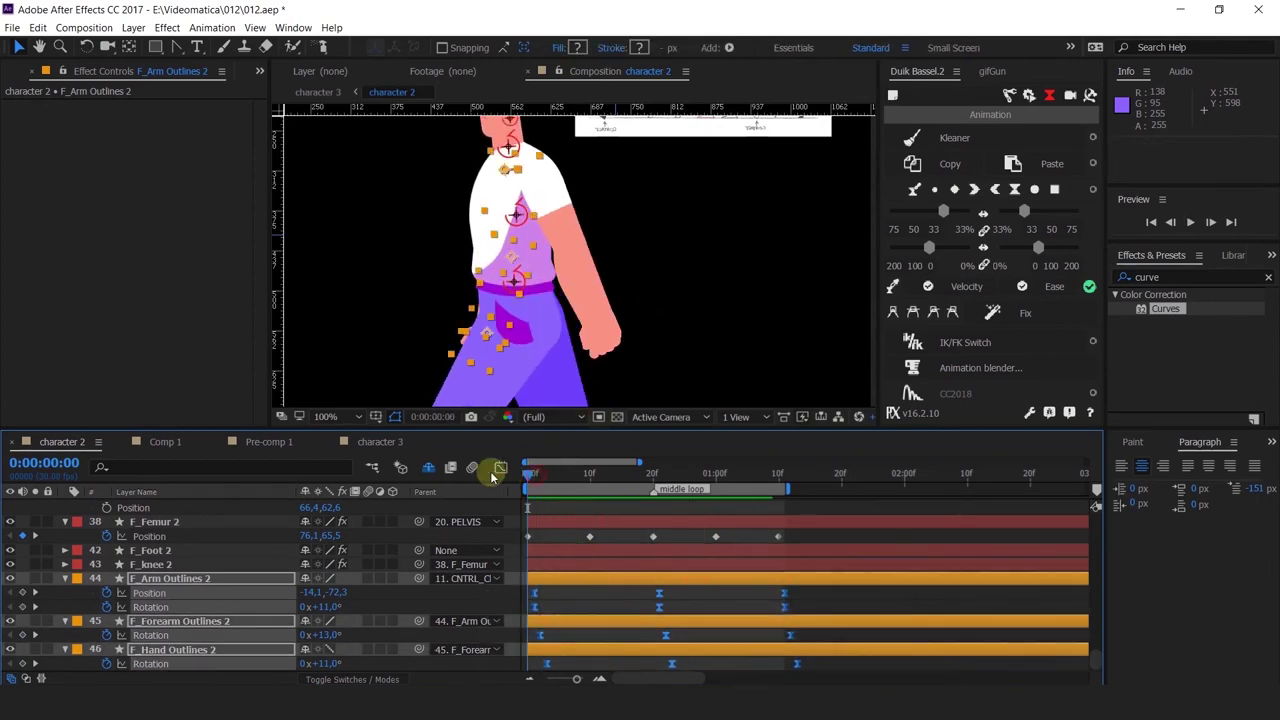
scroll(572, 262, down, 1)
key(period)
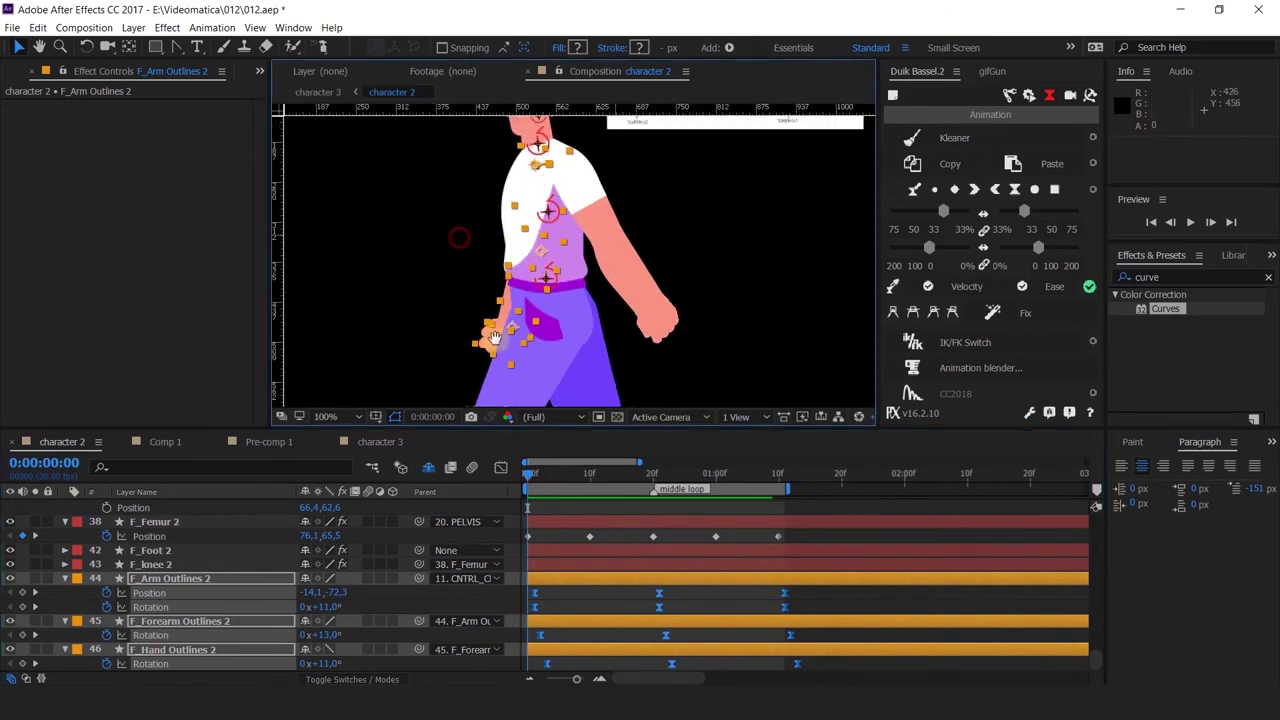
key(space)
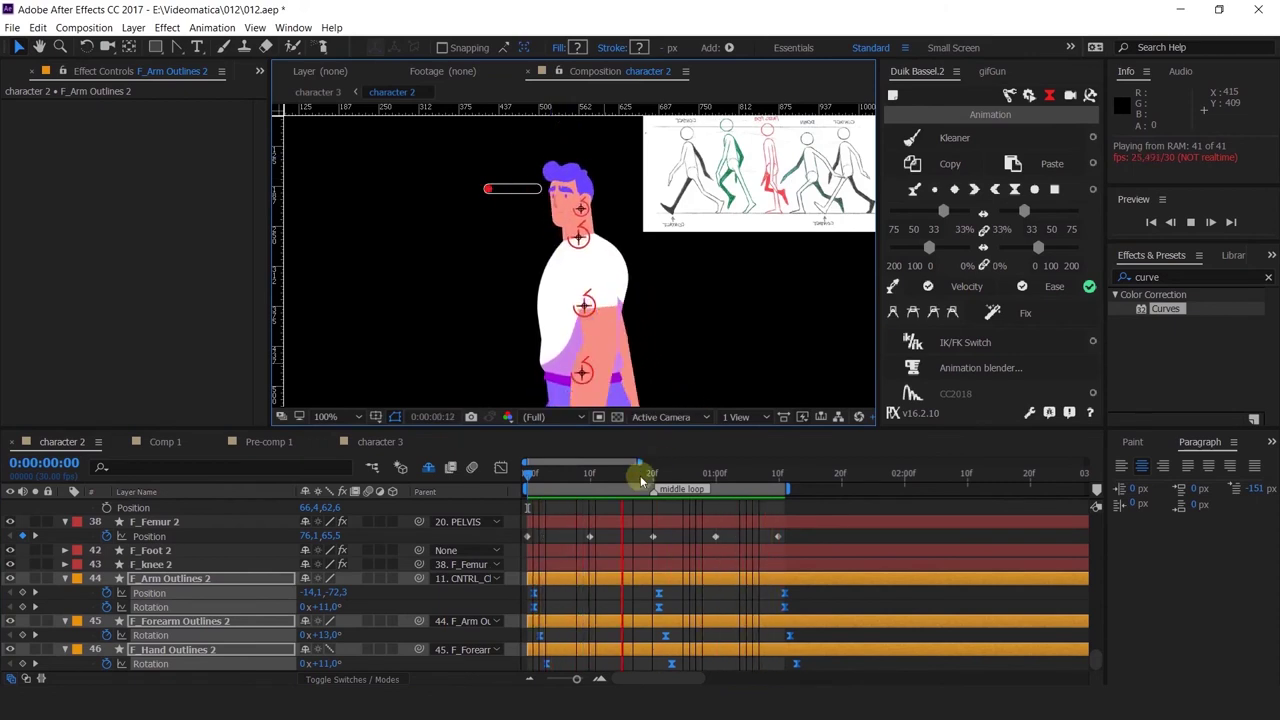
click(614, 591)
click(537, 134)
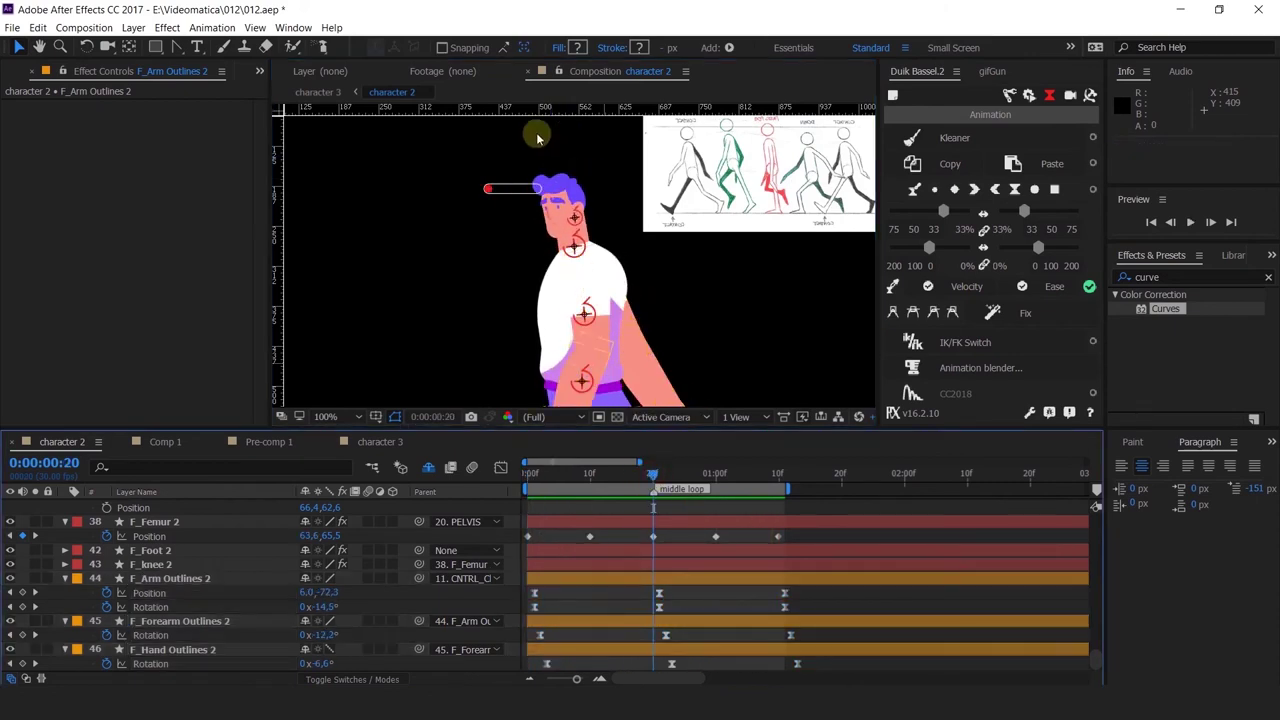
Set Top_Hair Outlines' rotation to -6° at frame 3 and +8° at frame 13.
click(561, 185)
scroll(128, 525, up, 4)
drag(576, 479, 609, 474)
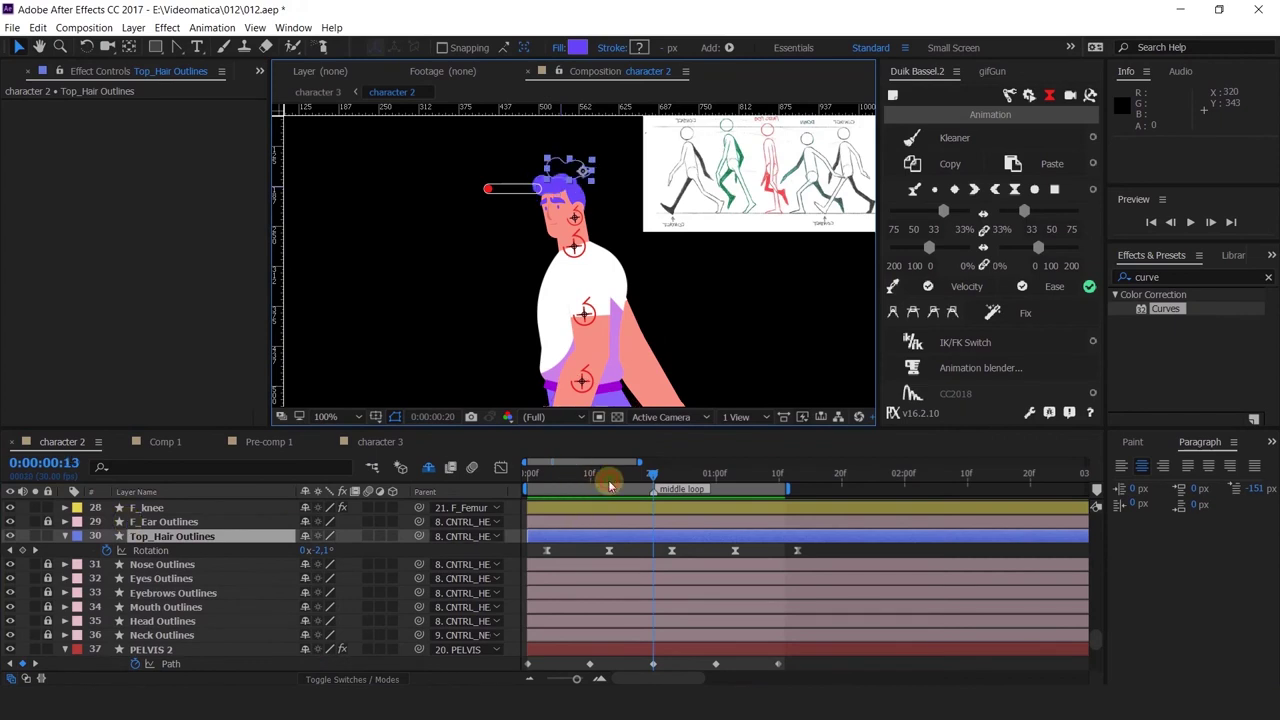
click(12, 551)
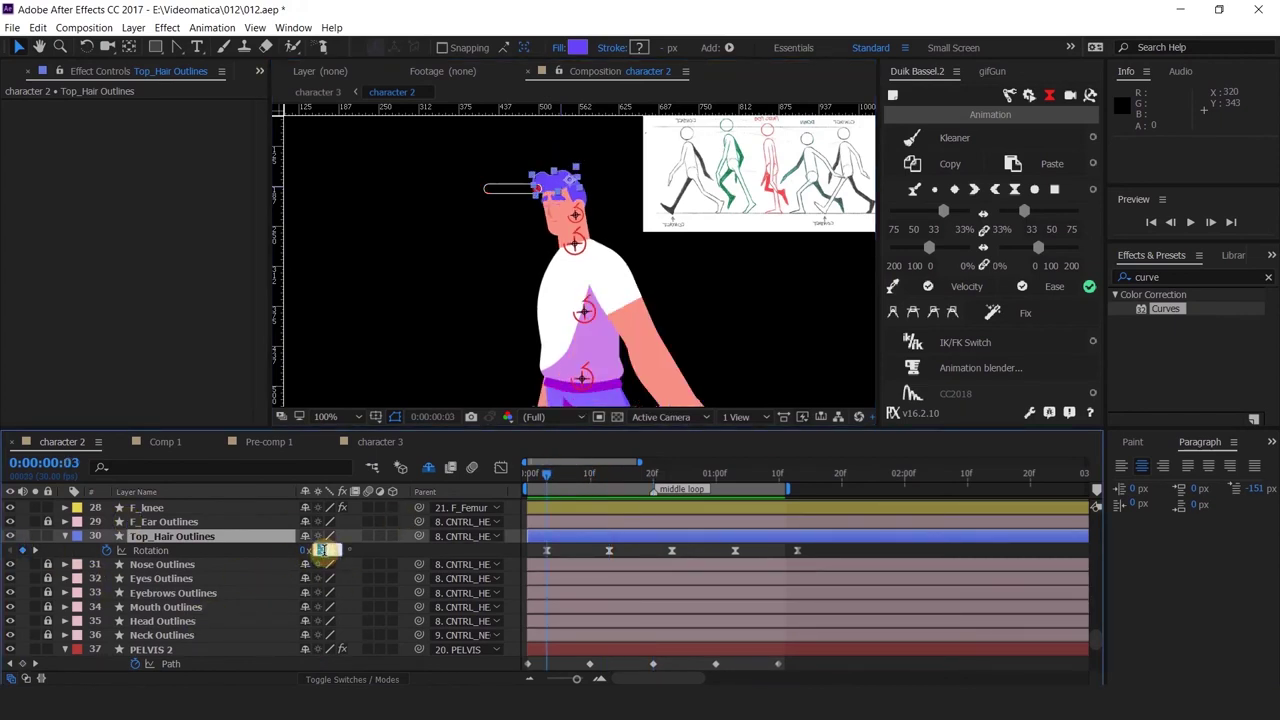
click(313, 551)
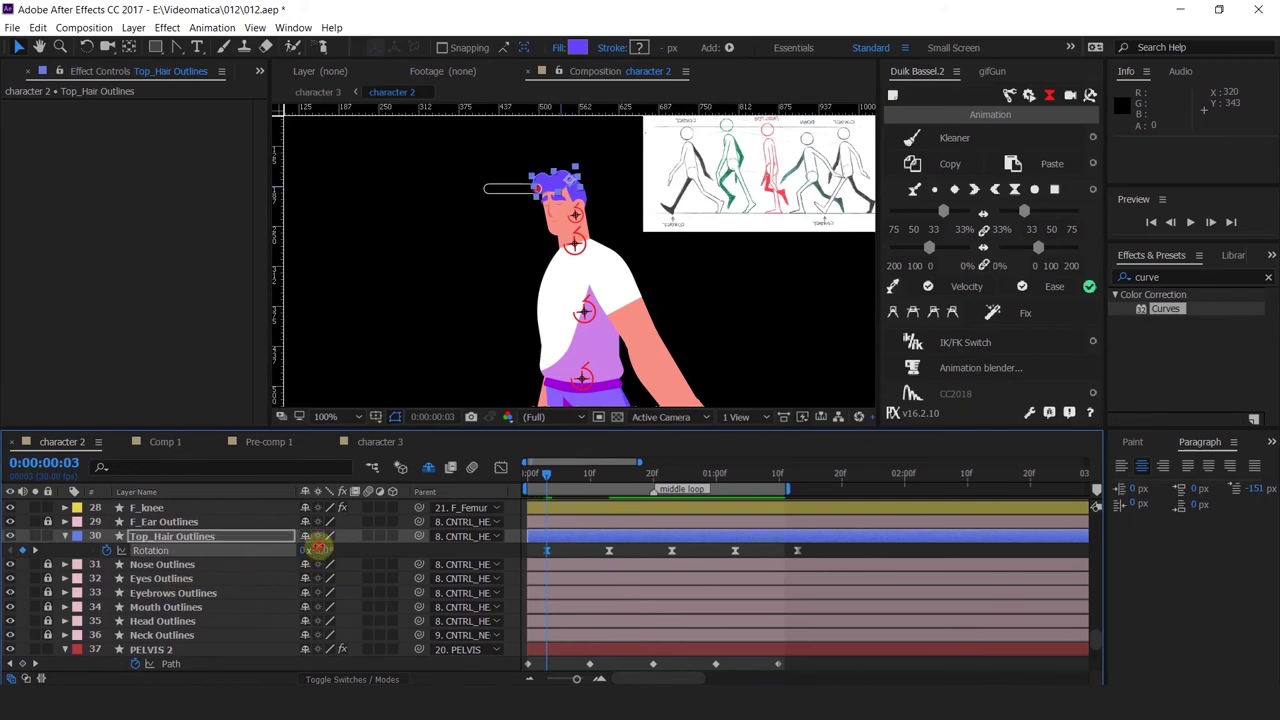
click(34, 551)
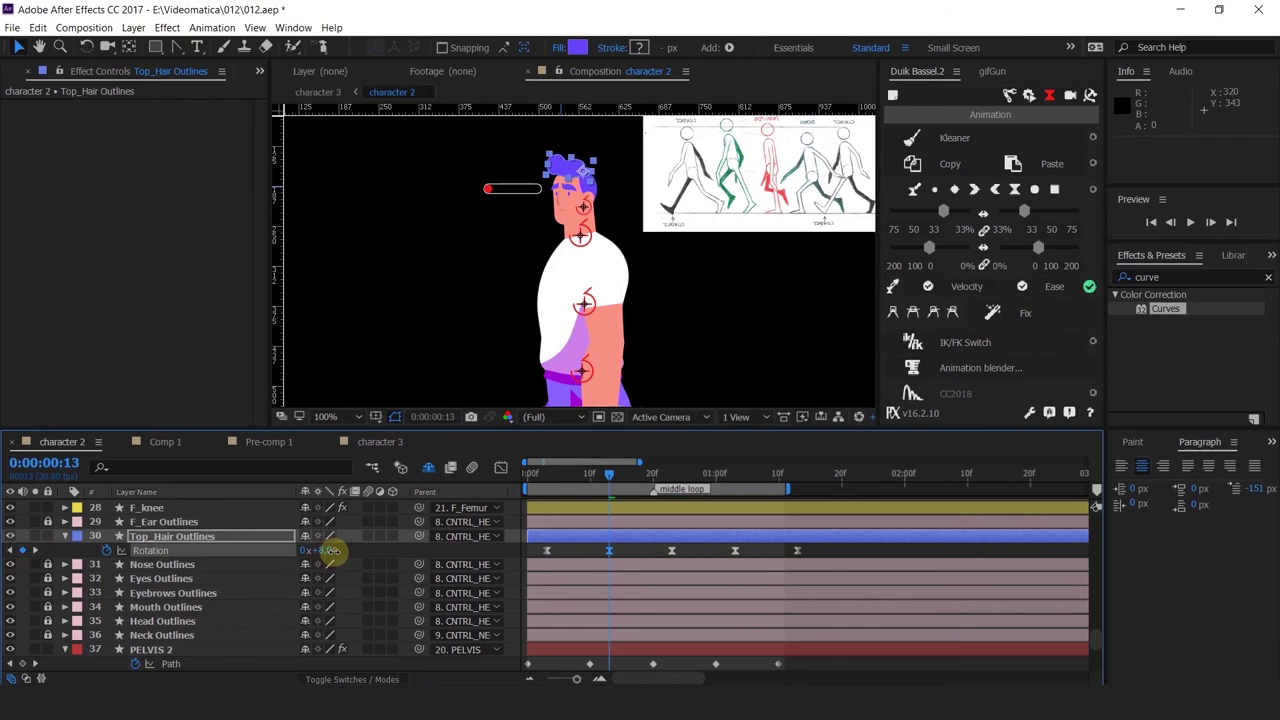
Paste the hair's frame 3 rotation keyframe at frame 23, repeat the first three keyframes from there, and preview the loop.
drag(620, 554, 529, 566)
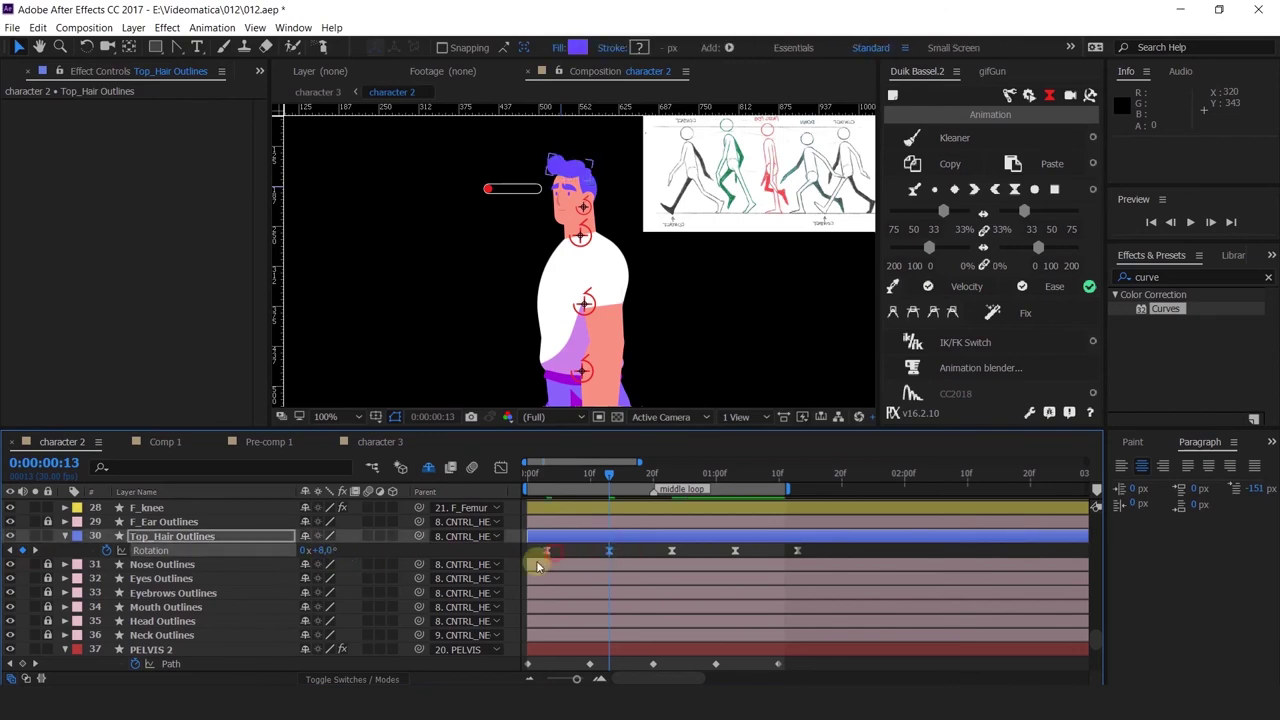
click(34, 551)
key(ctrl+v)
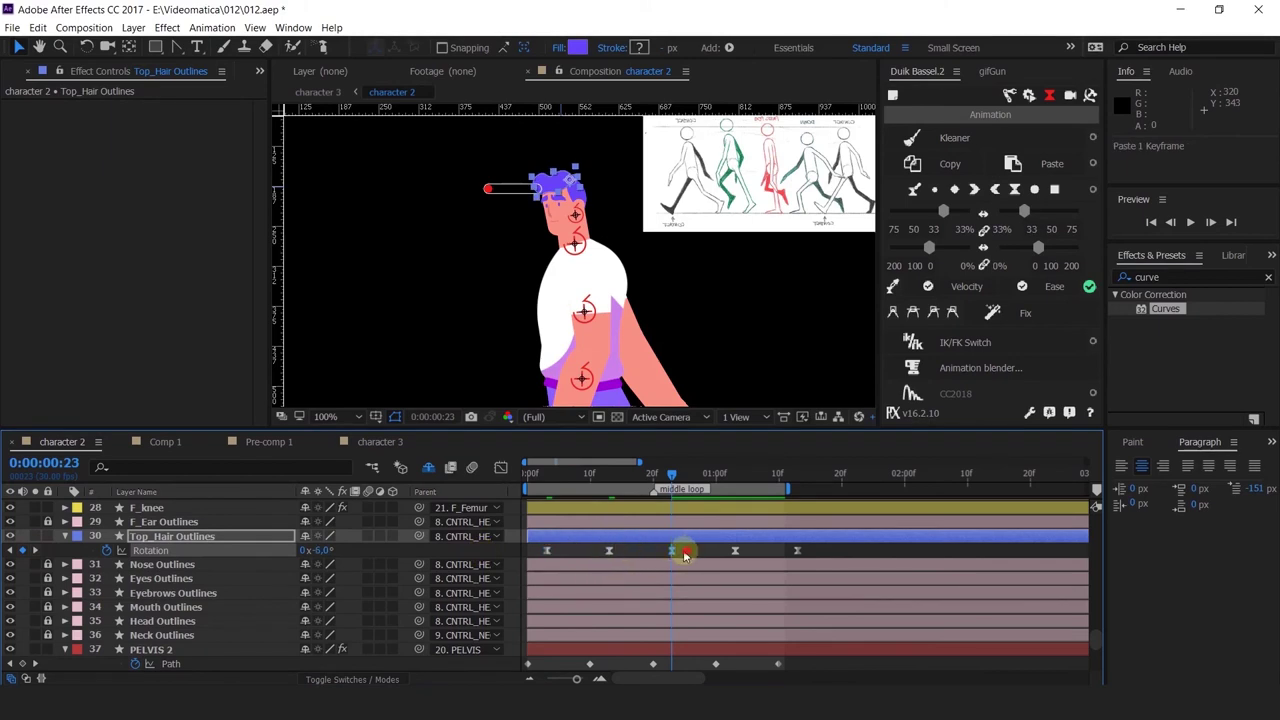
drag(685, 556, 533, 578)
key(ctrl+c)
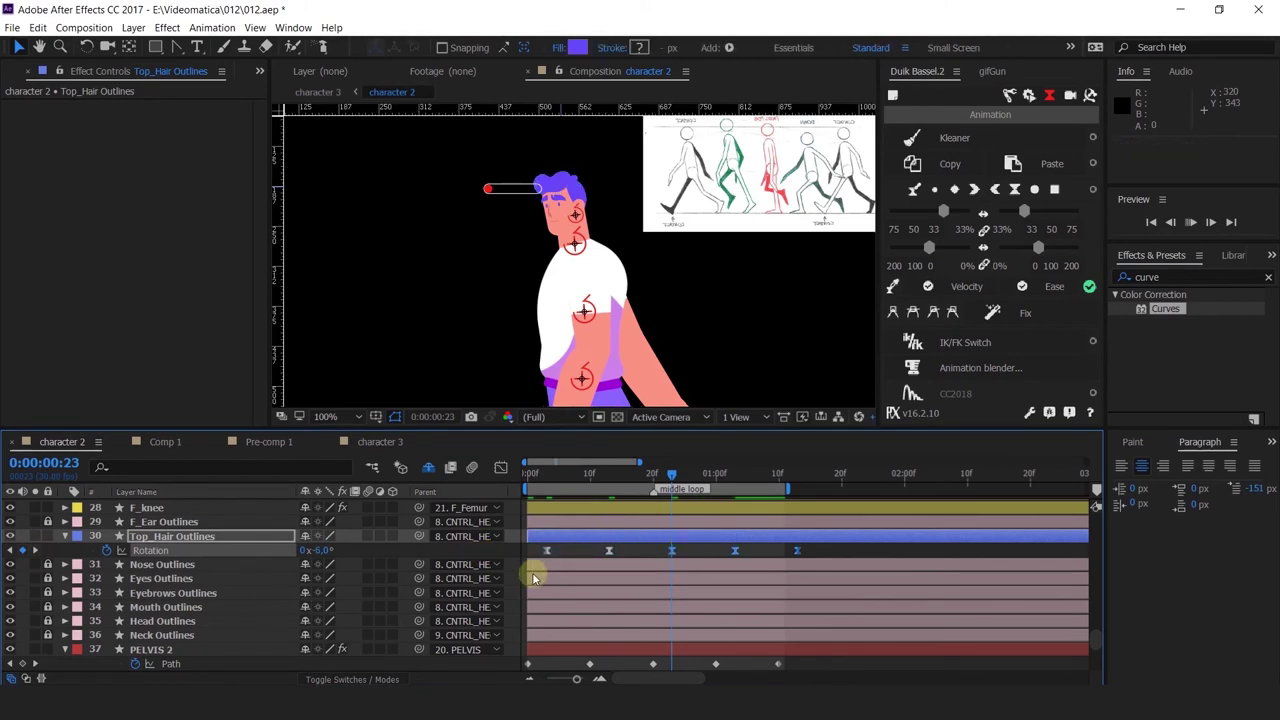
key(space)
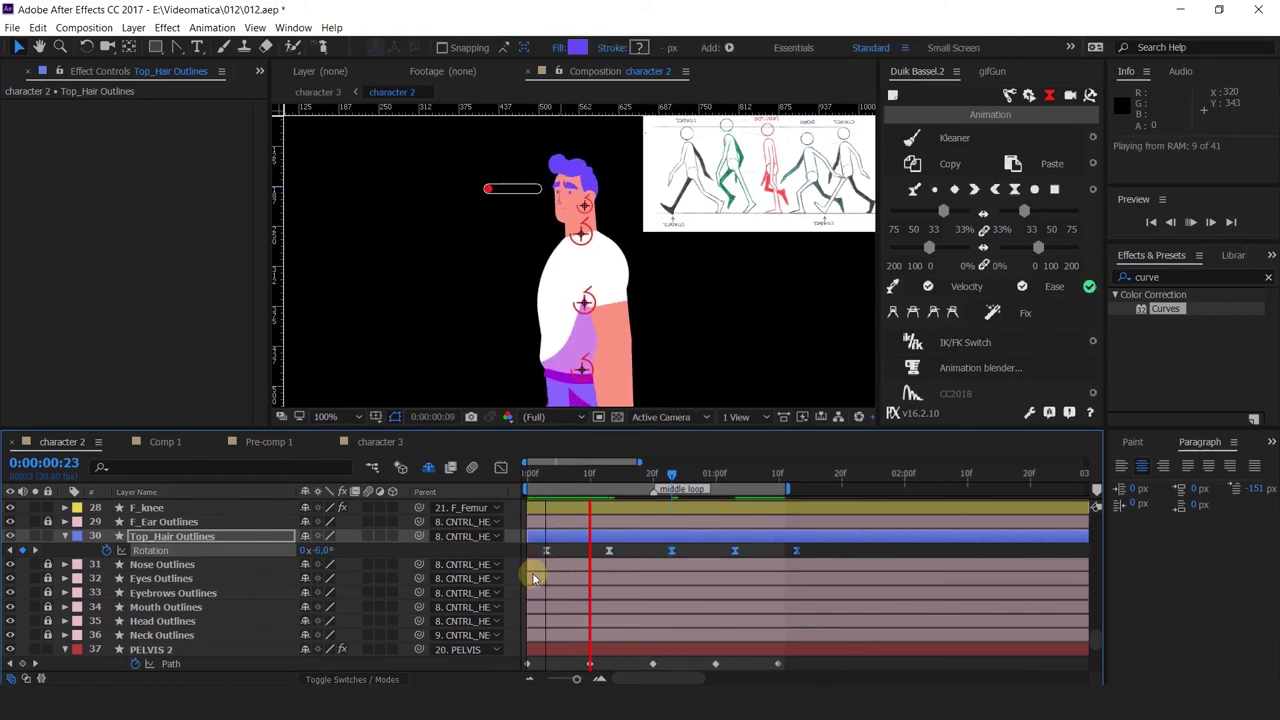
Set the hair's rotation to 4° at frame 13, paste that keyframe at 0:00:01:03, and play the result.
click(609, 476)
click(622, 556)
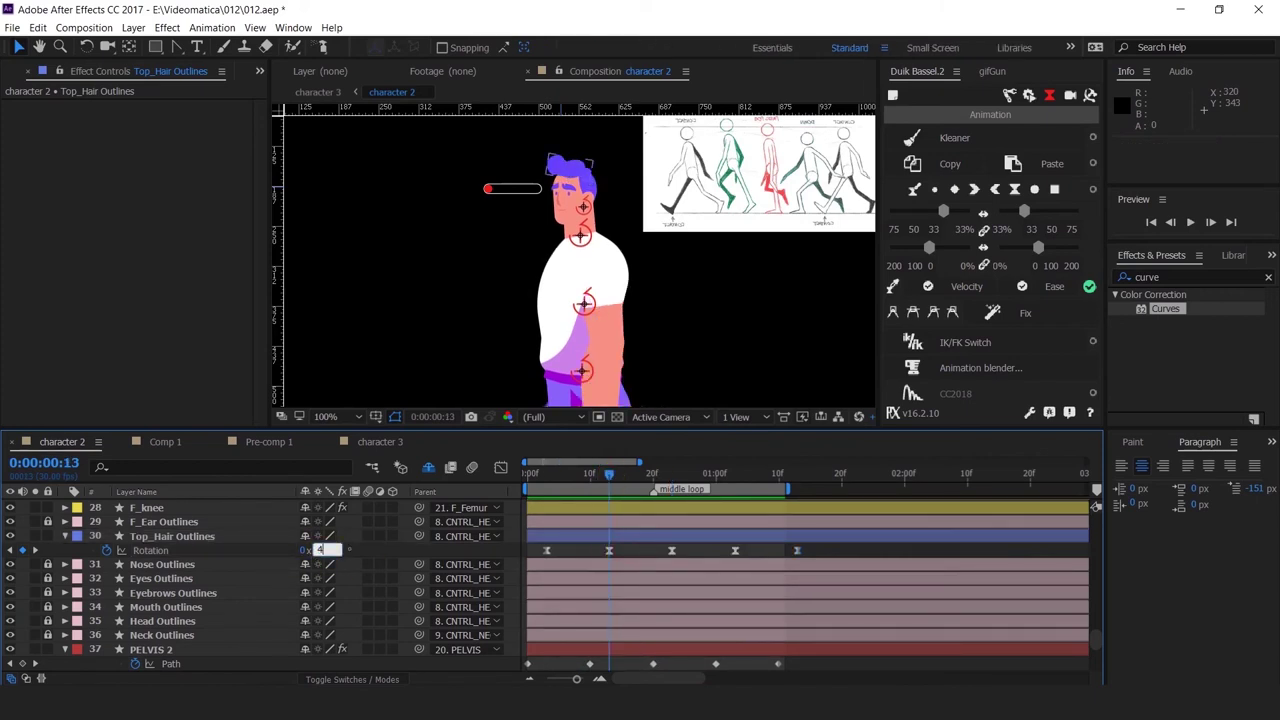
key(Return)
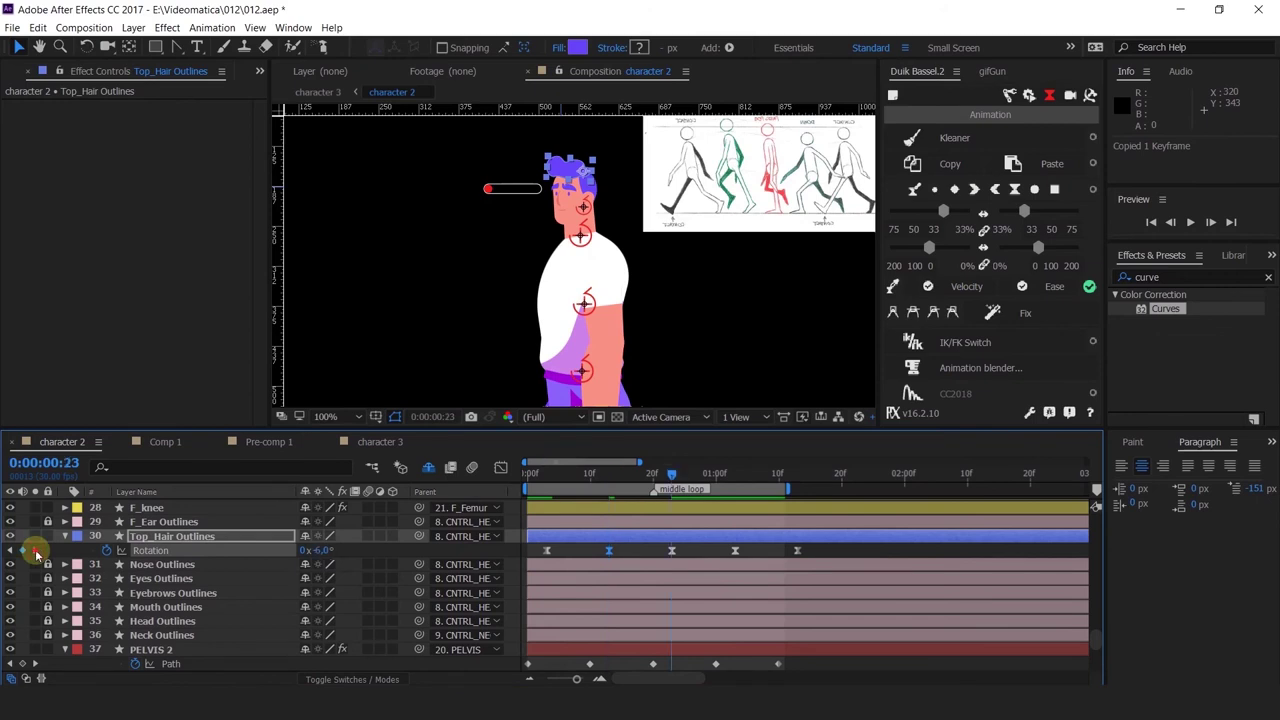
key(ctrl+v)
key(space)
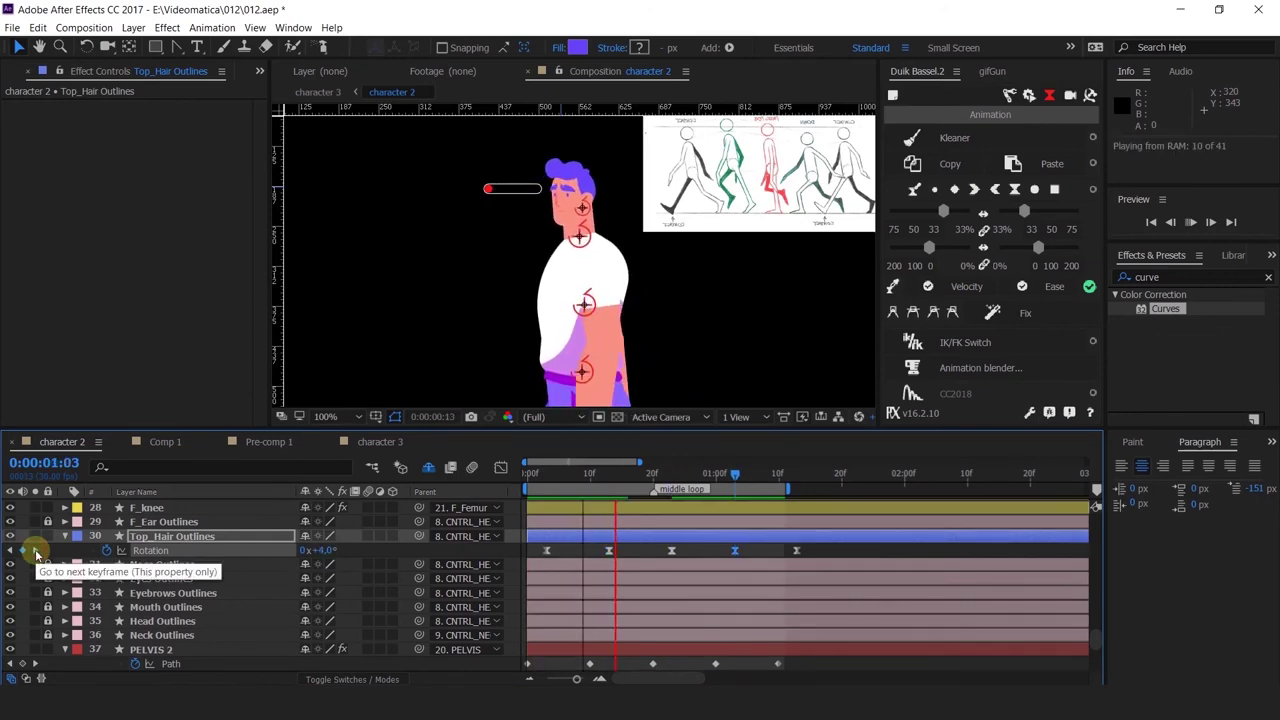
Play back the walk cycle in the character 3 composition to review the full motion.
click(543, 484)
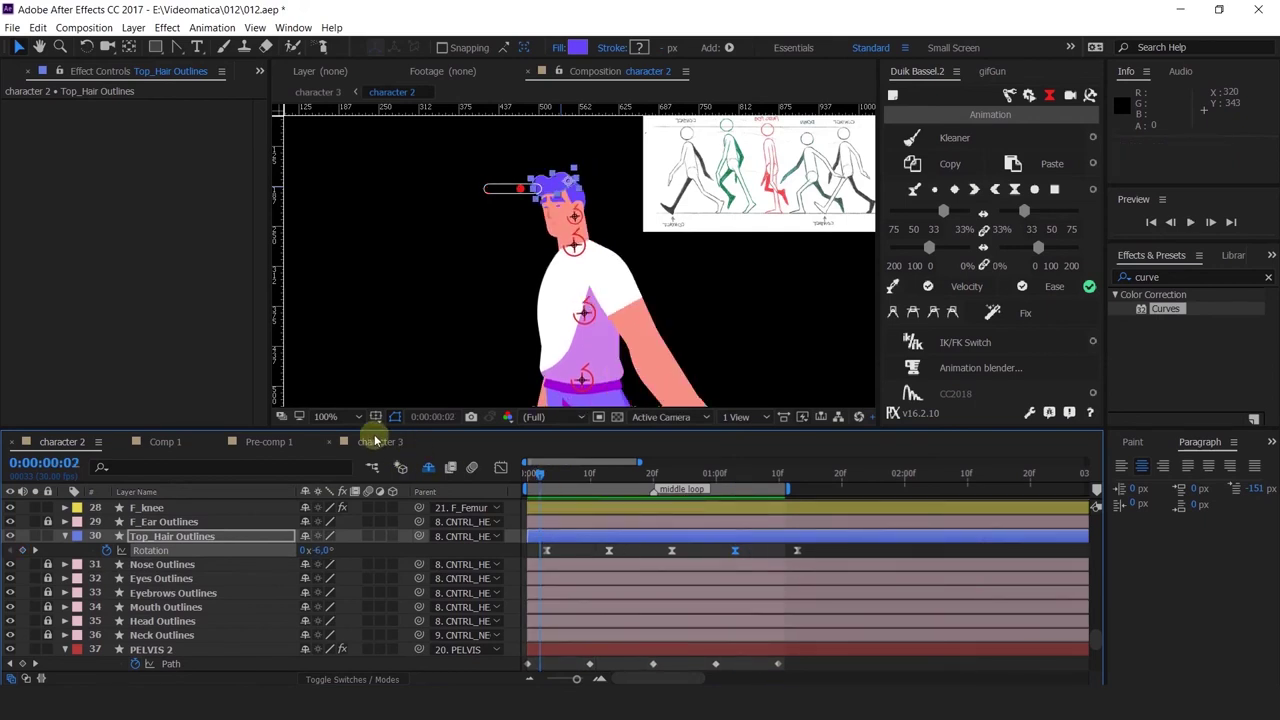
click(378, 441)
key(space)
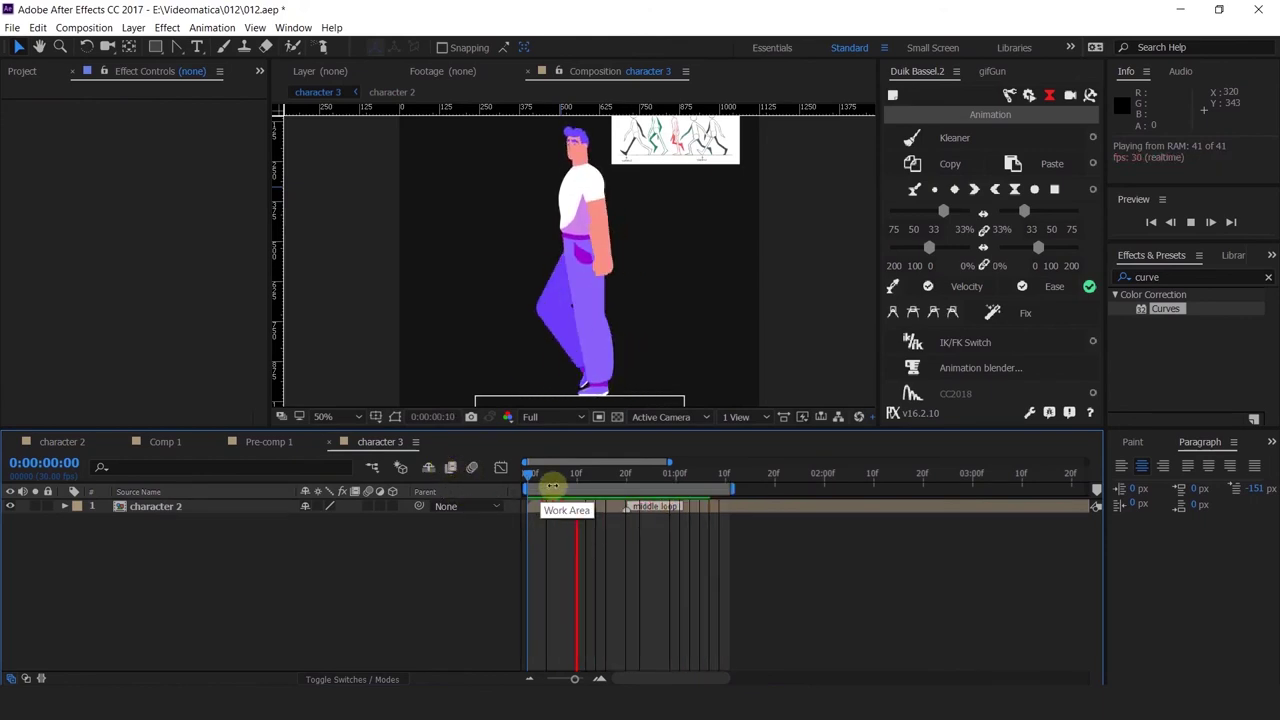
key(space)
key(space)
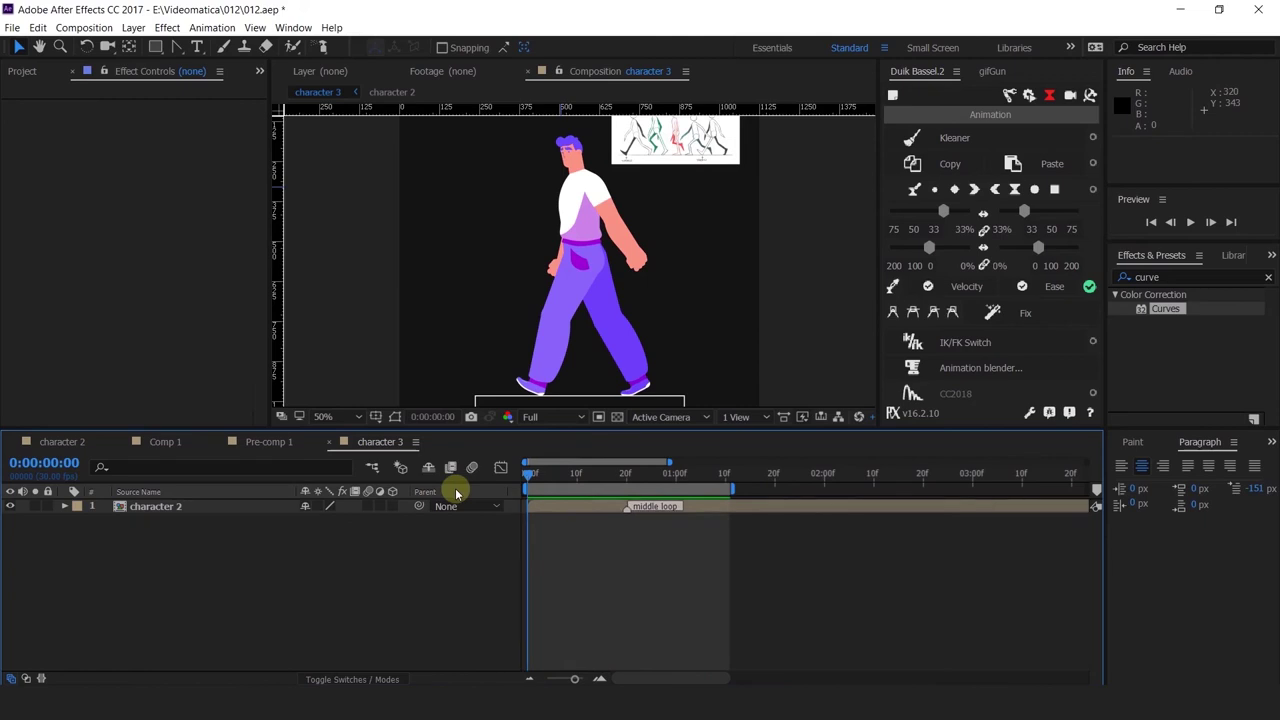
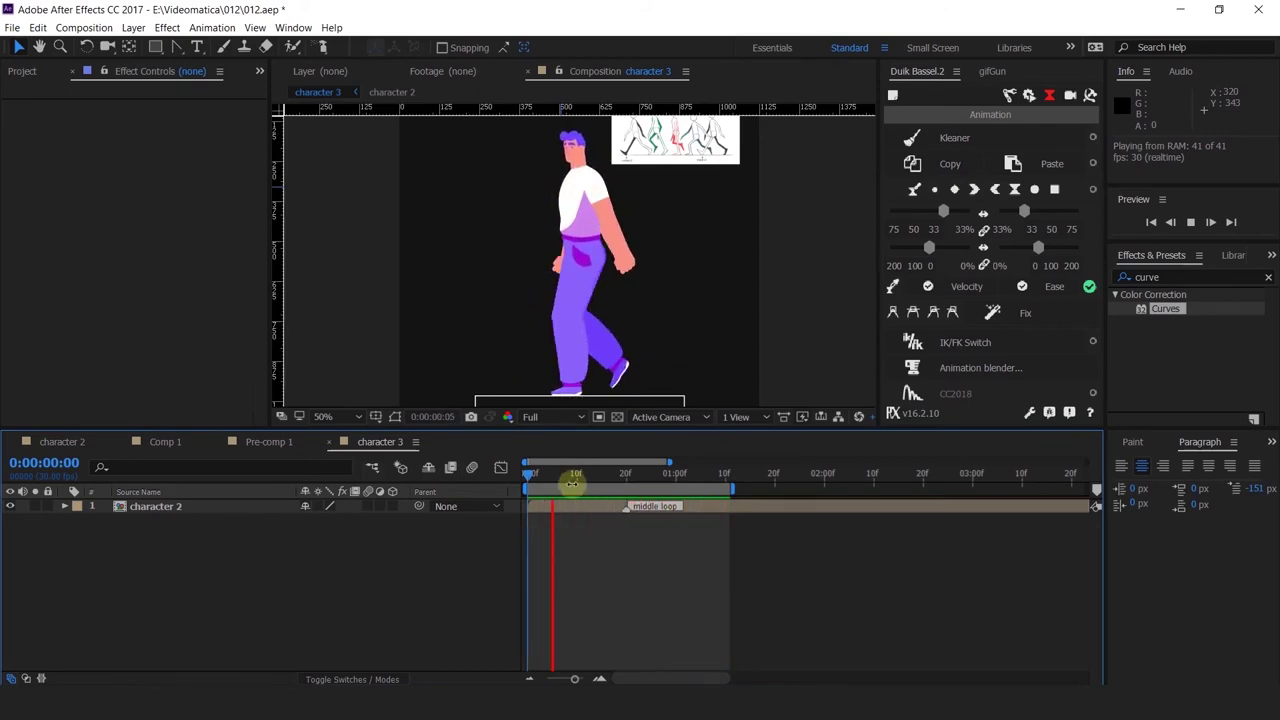
key(space)
Reopen the character 2 composition and expose the keyframed Path of Group 3 in Body Outlines at frame 0.
double_click(155, 508)
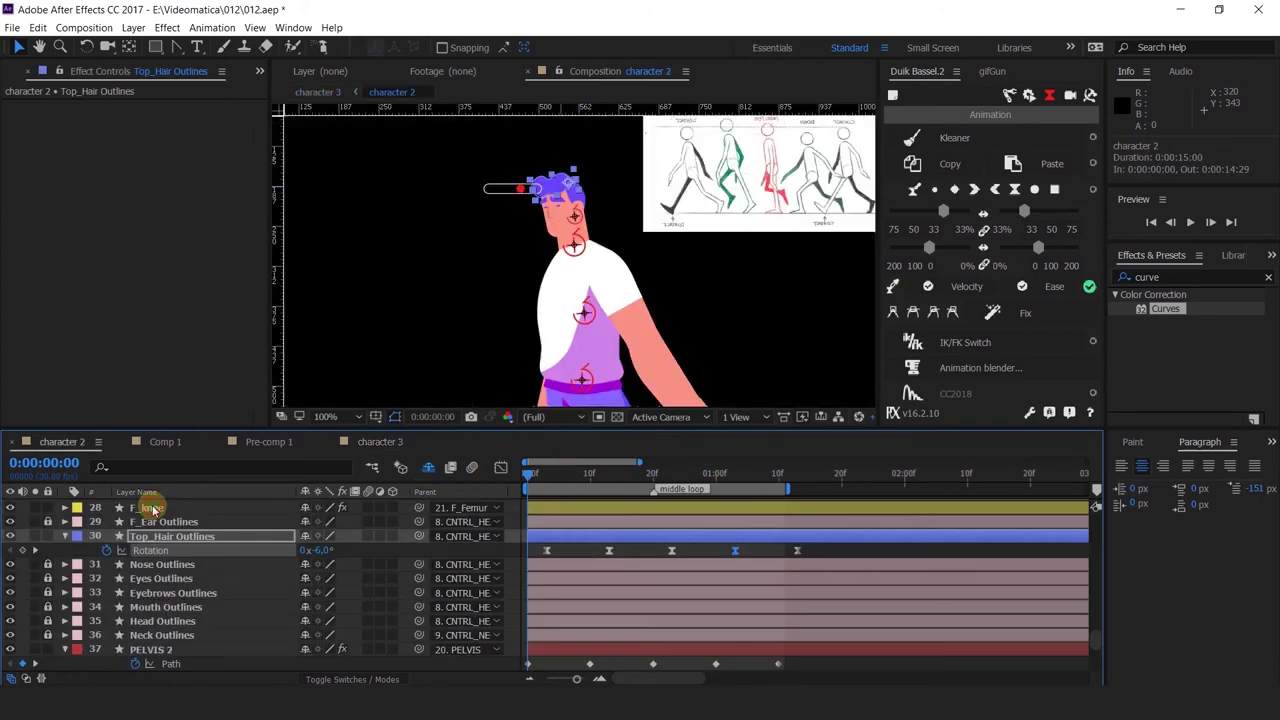
click(547, 297)
click(547, 297)
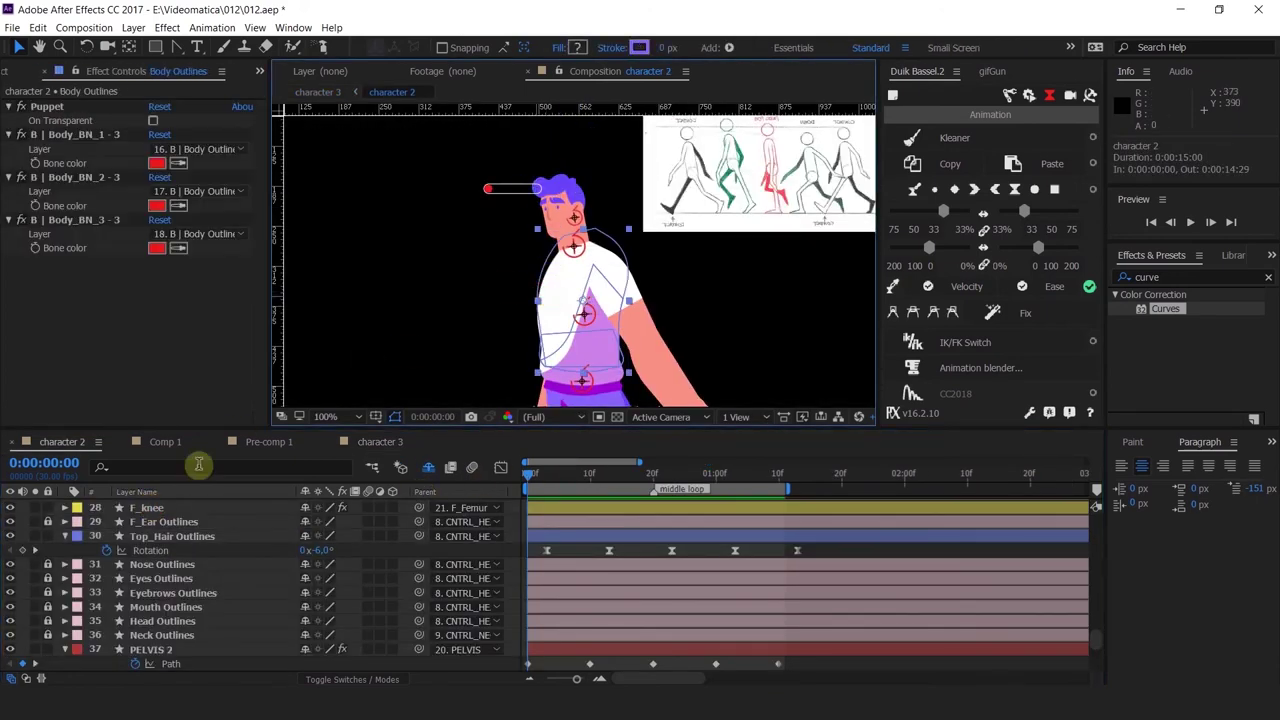
scroll(137, 575, up, 10)
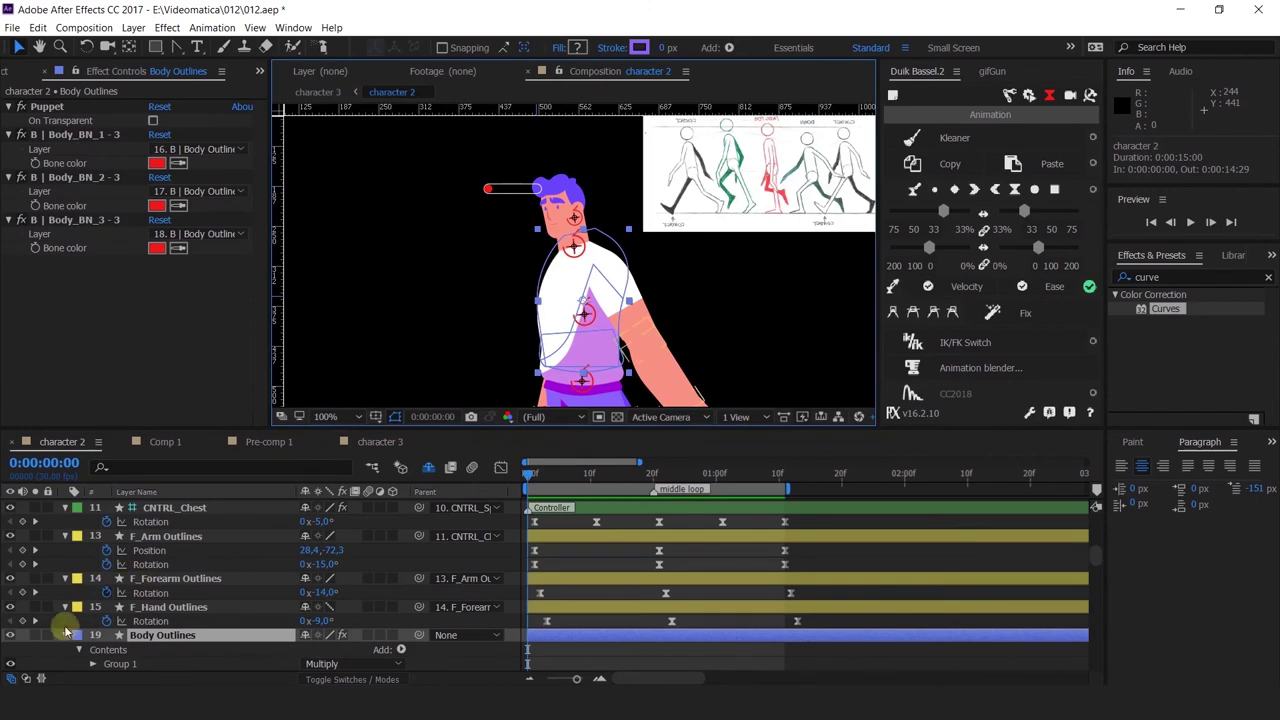
click(122, 662)
scroll(124, 660, down, 2)
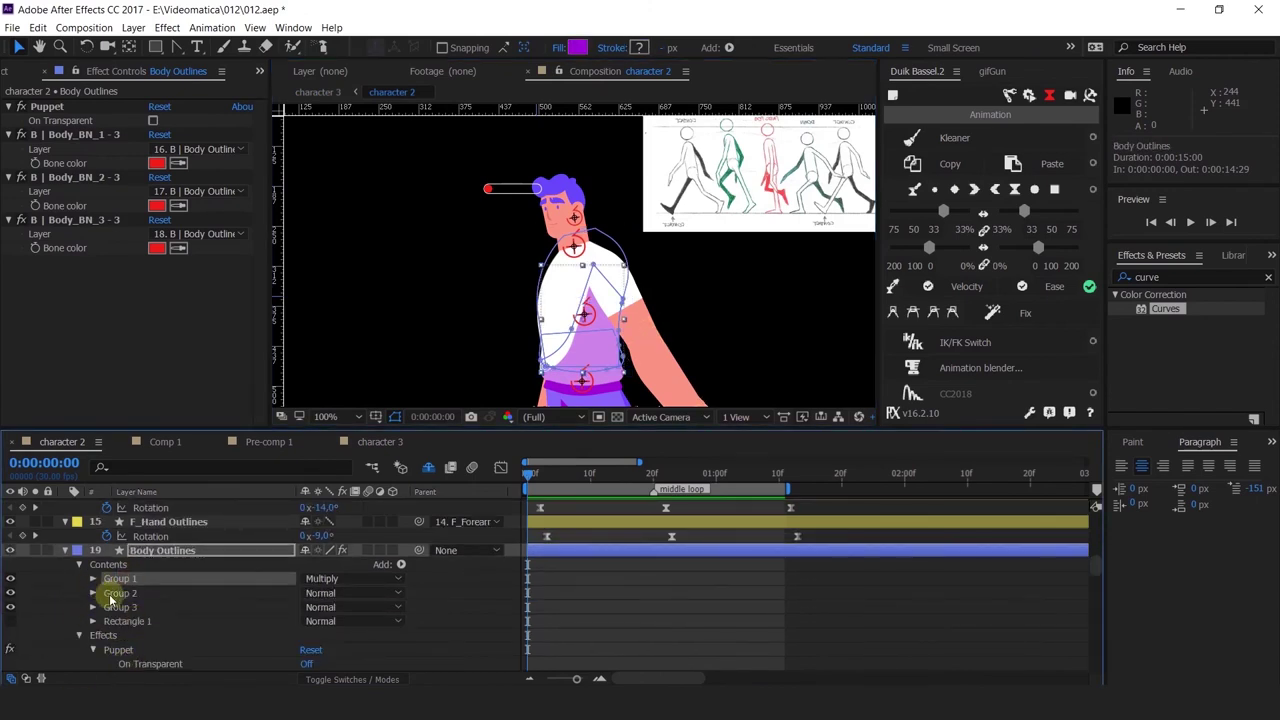
click(120, 607)
click(93, 607)
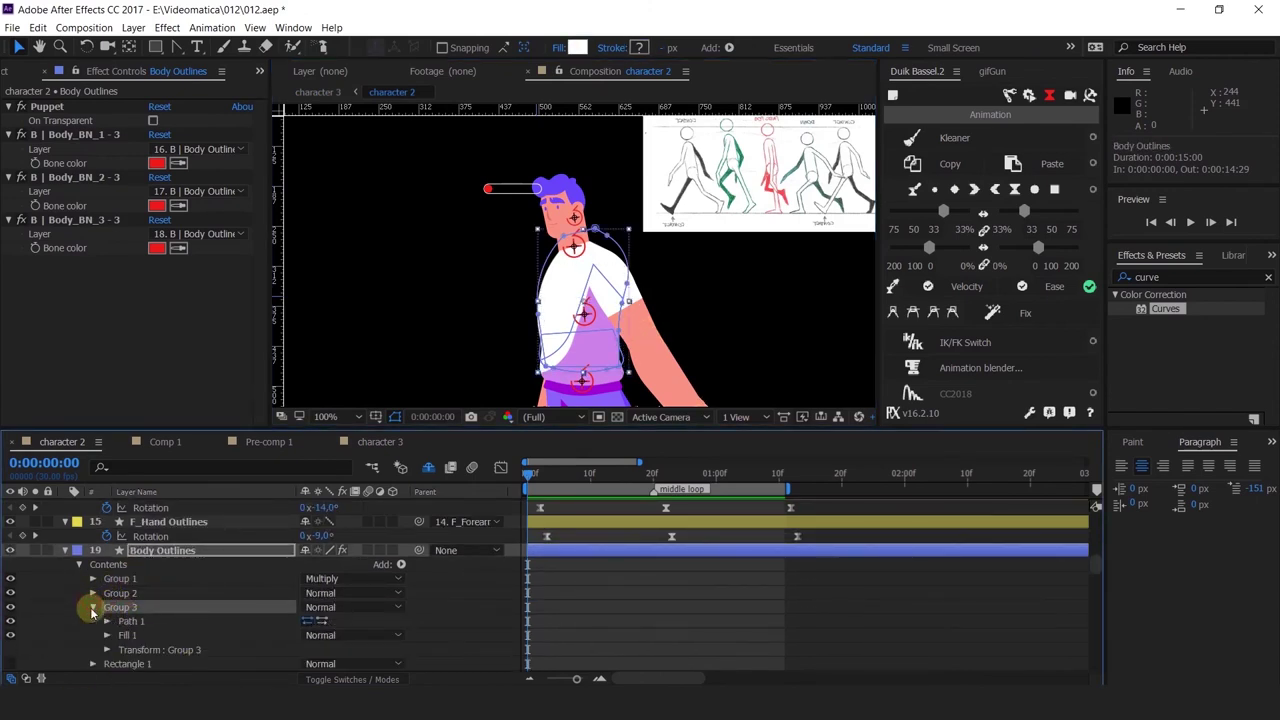
click(107, 621)
click(130, 622)
scroll(128, 640, down, 2)
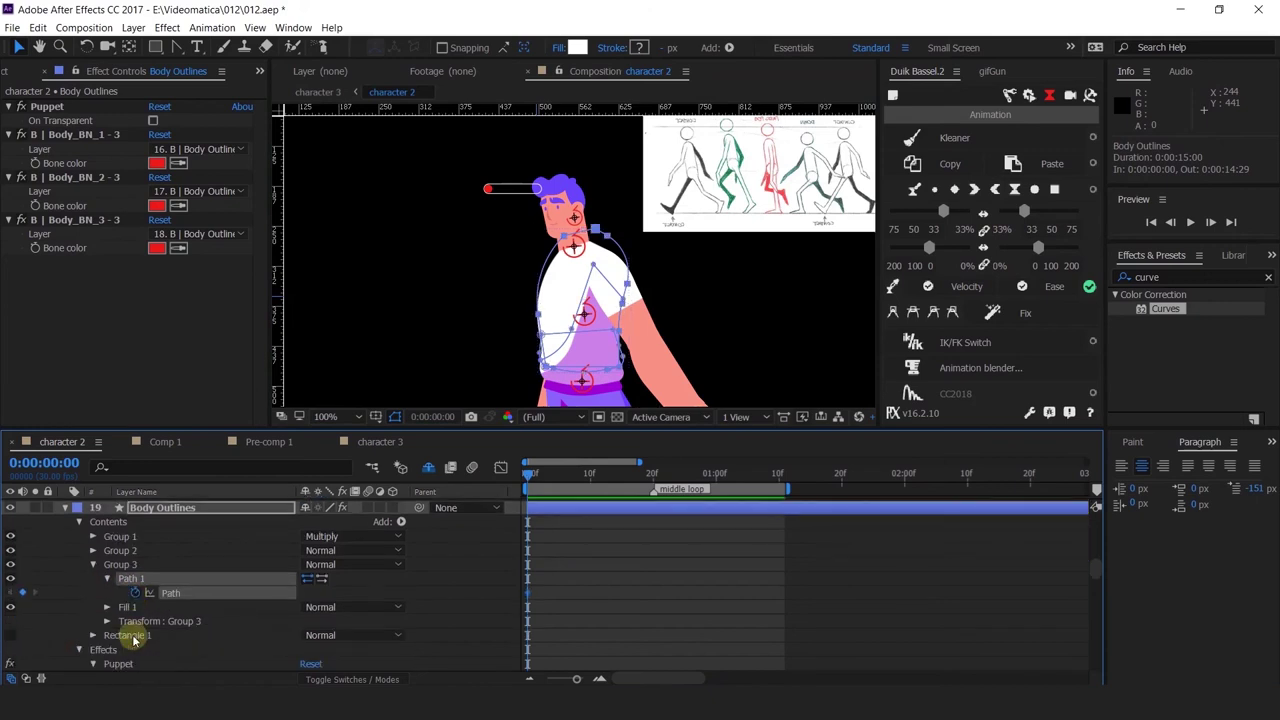
click(170, 551)
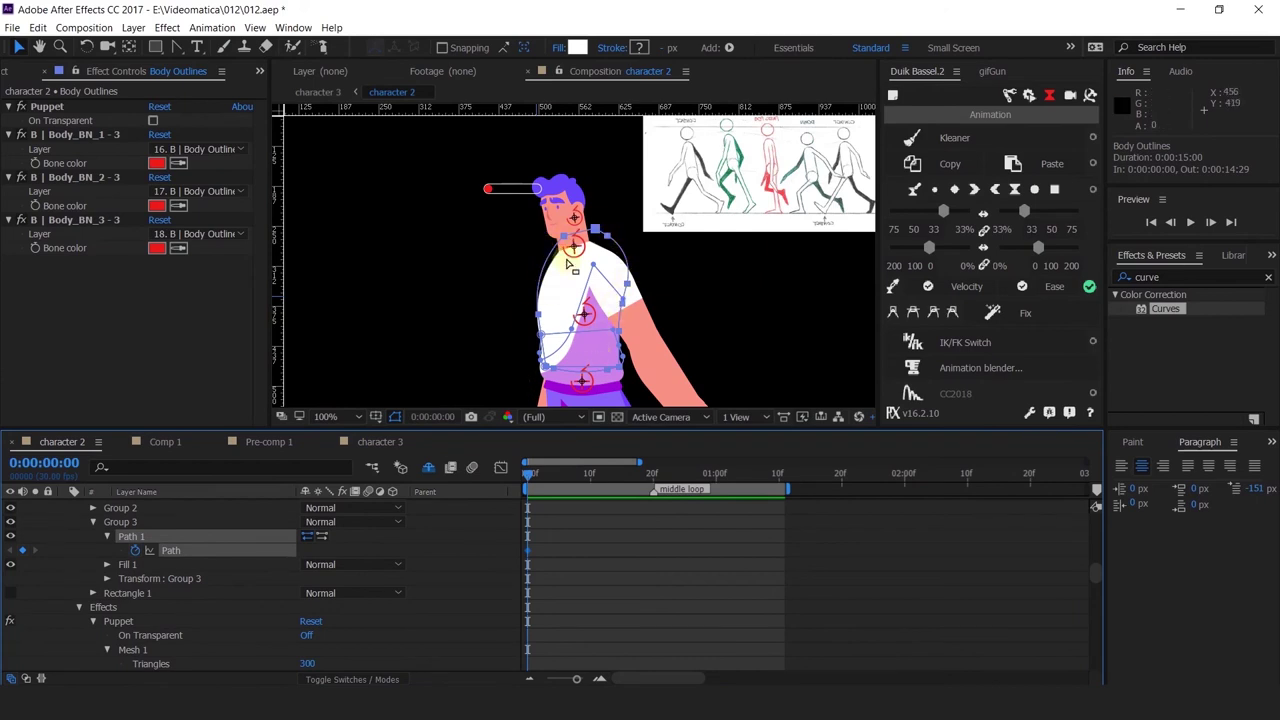
Add a Group 3 path keyframe at frame 20 and return to frame 0, focusing on the shirt's shoulder area.
click(652, 475)
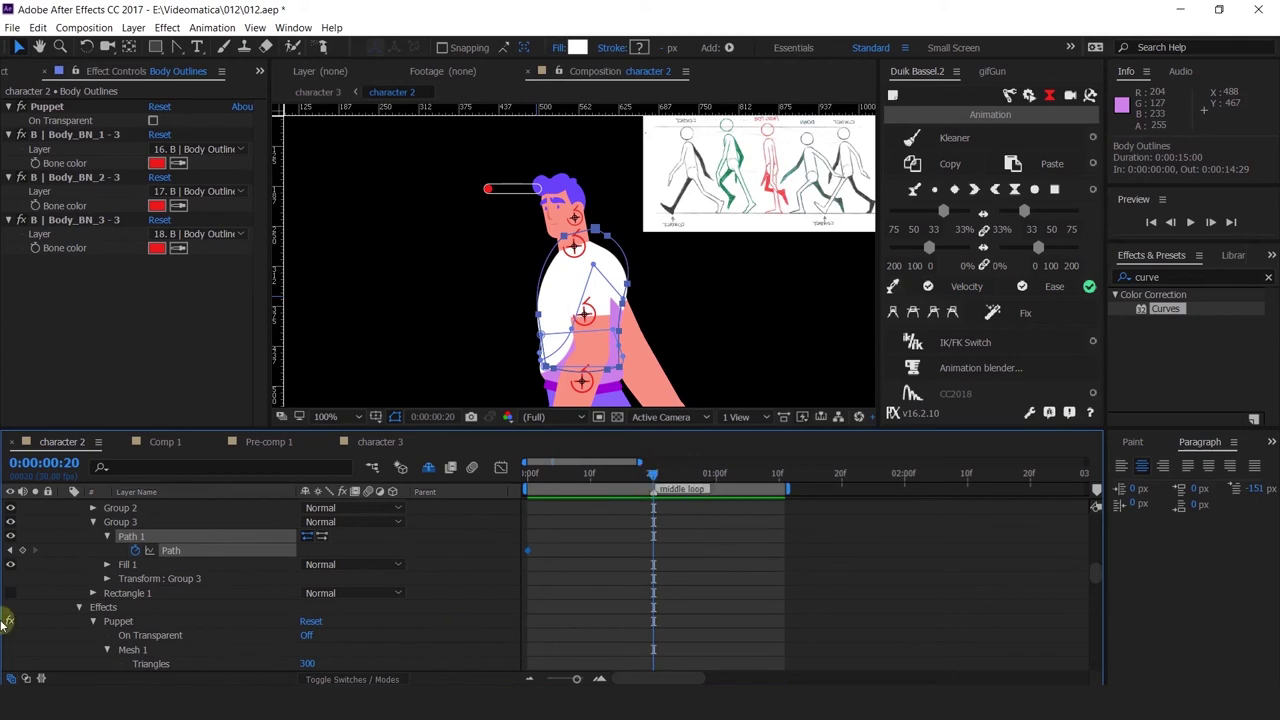
click(22, 550)
drag(565, 477, 449, 463)
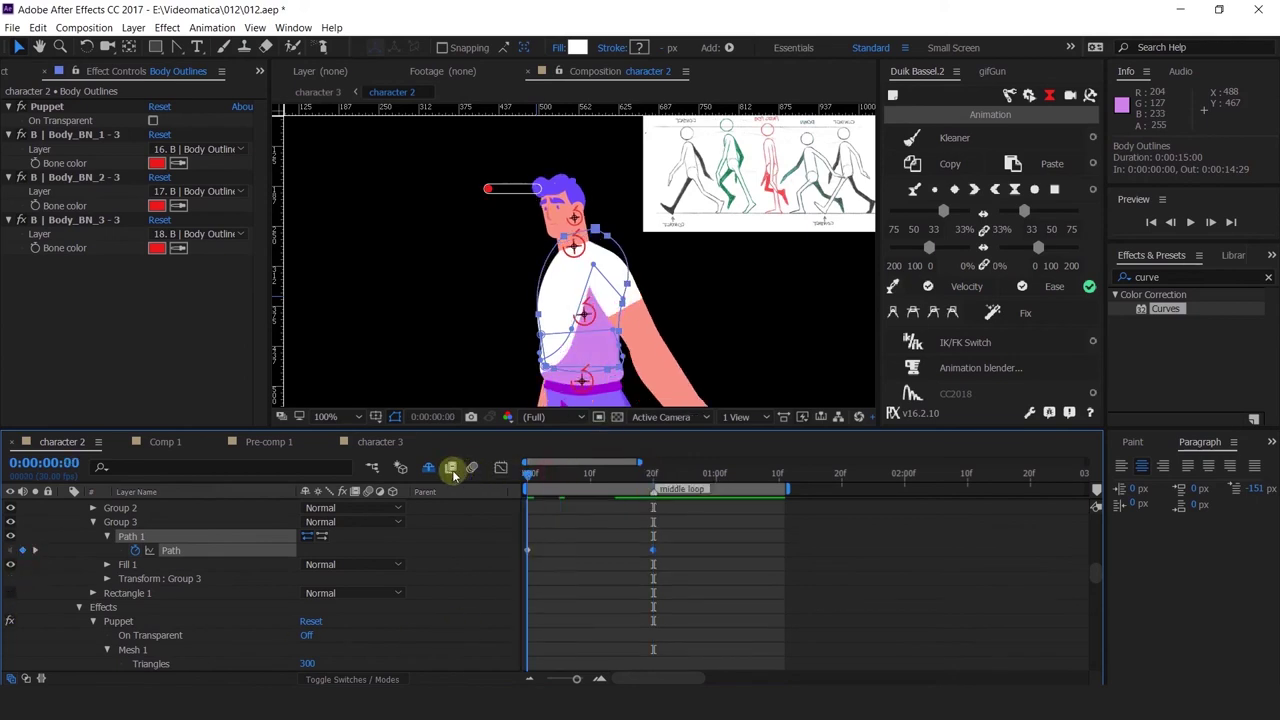
scroll(590, 258, up, 2)
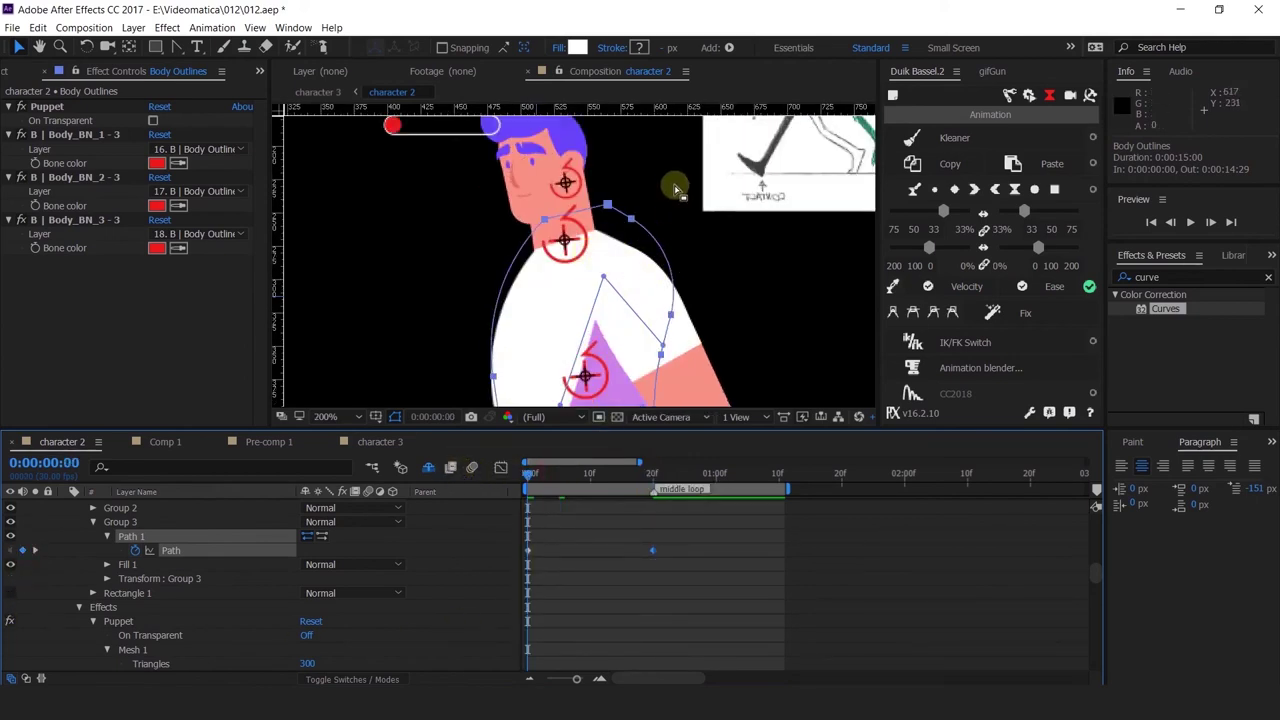
drag(667, 237, 671, 143)
Try to move the shirt path's chest and neckline points at frame 0, and undo the edits.
drag(508, 303, 510, 305)
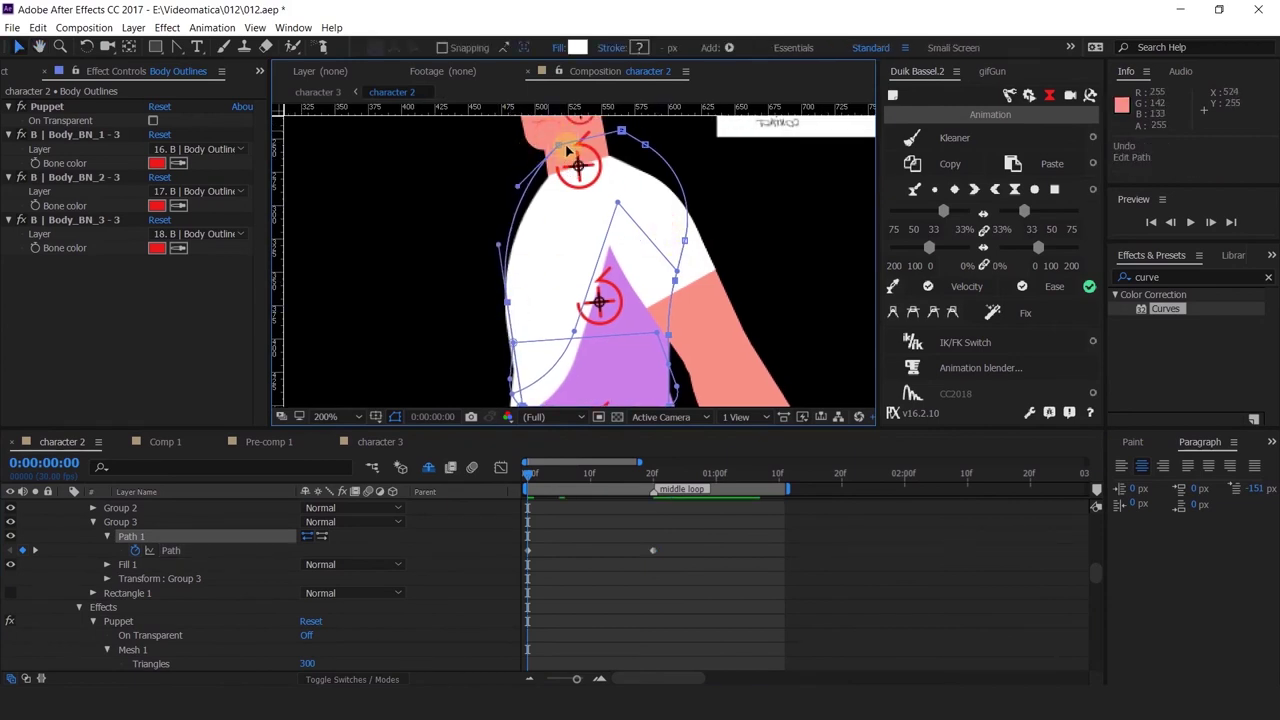
drag(560, 148, 562, 148)
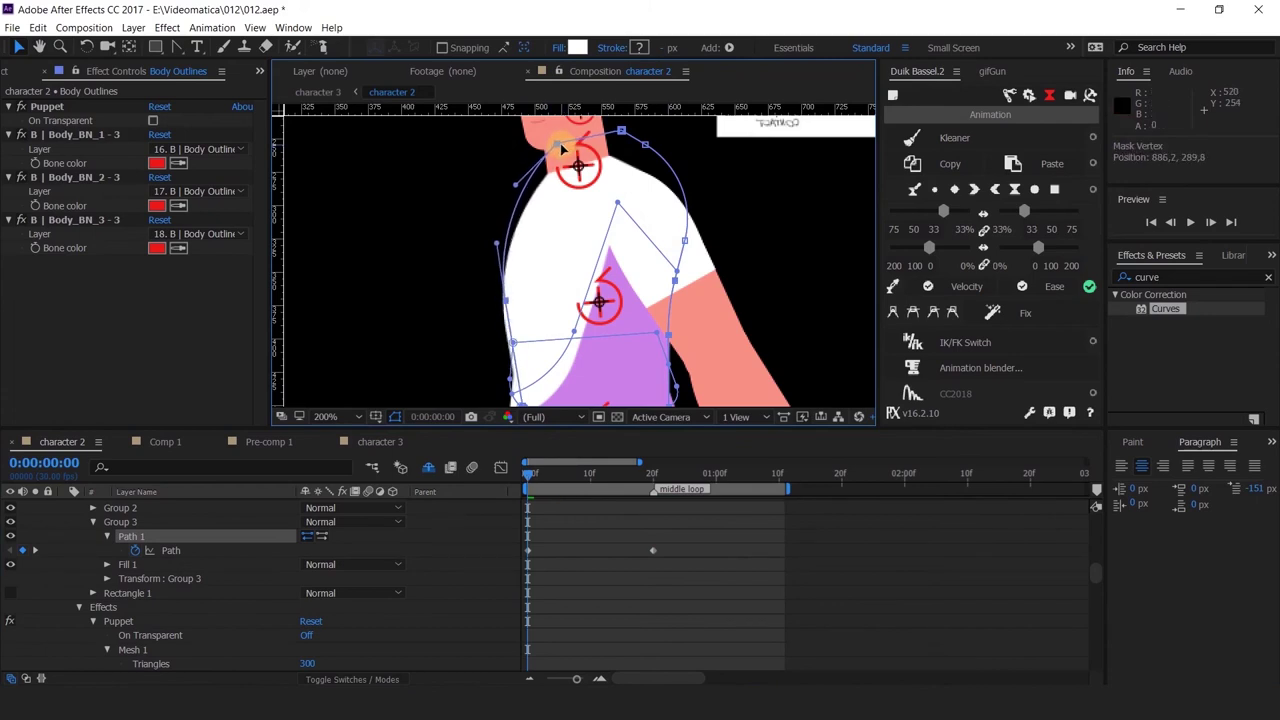
key(ctrl+z)
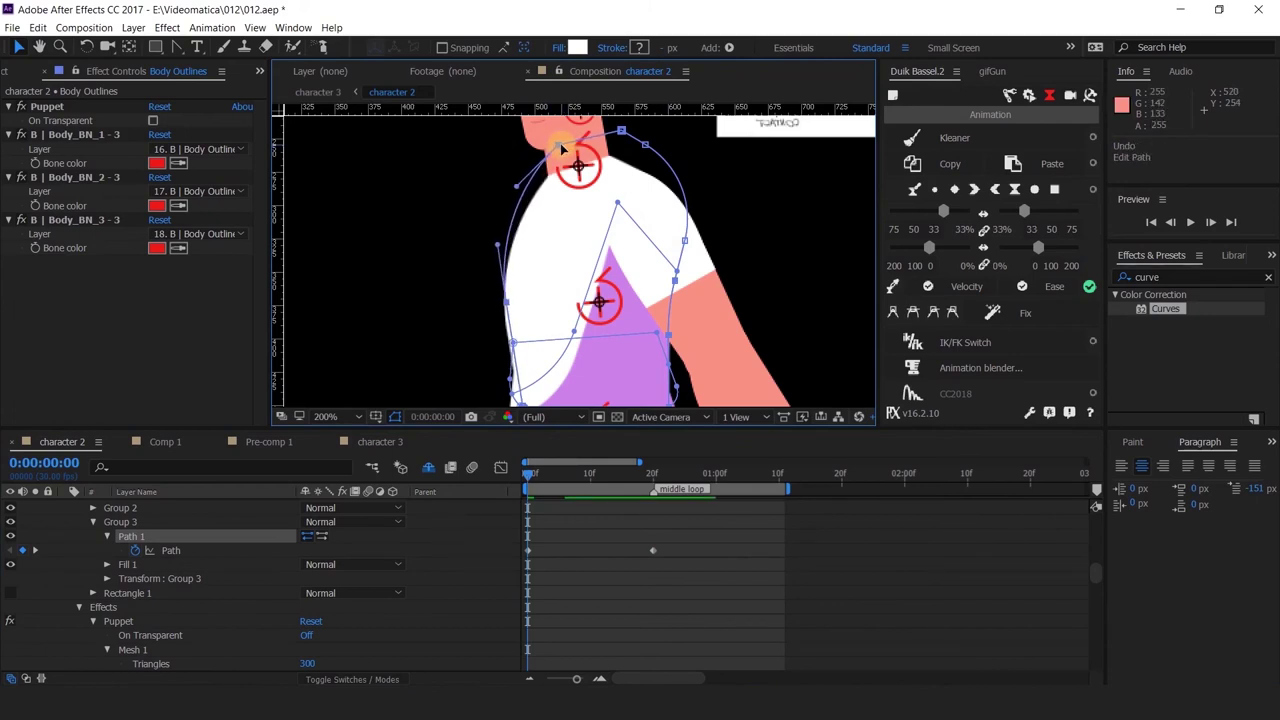
scroll(679, 238, down, 2)
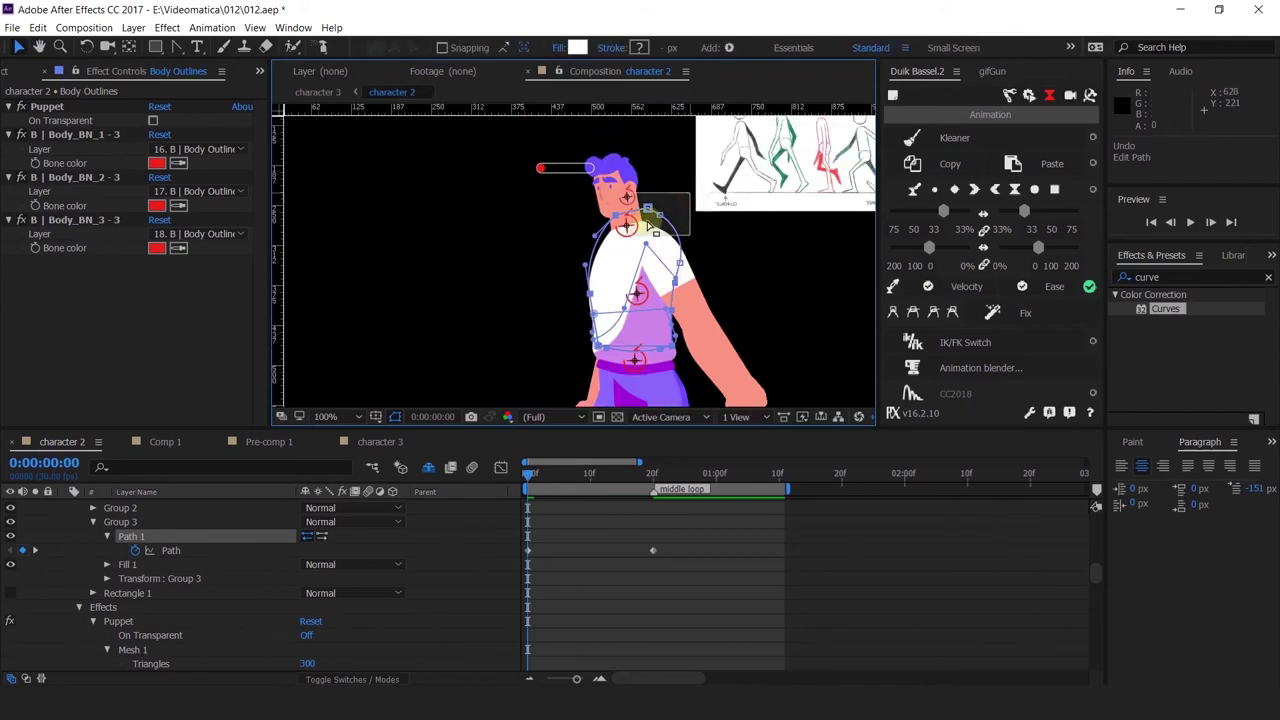
scroll(651, 225, up, 2)
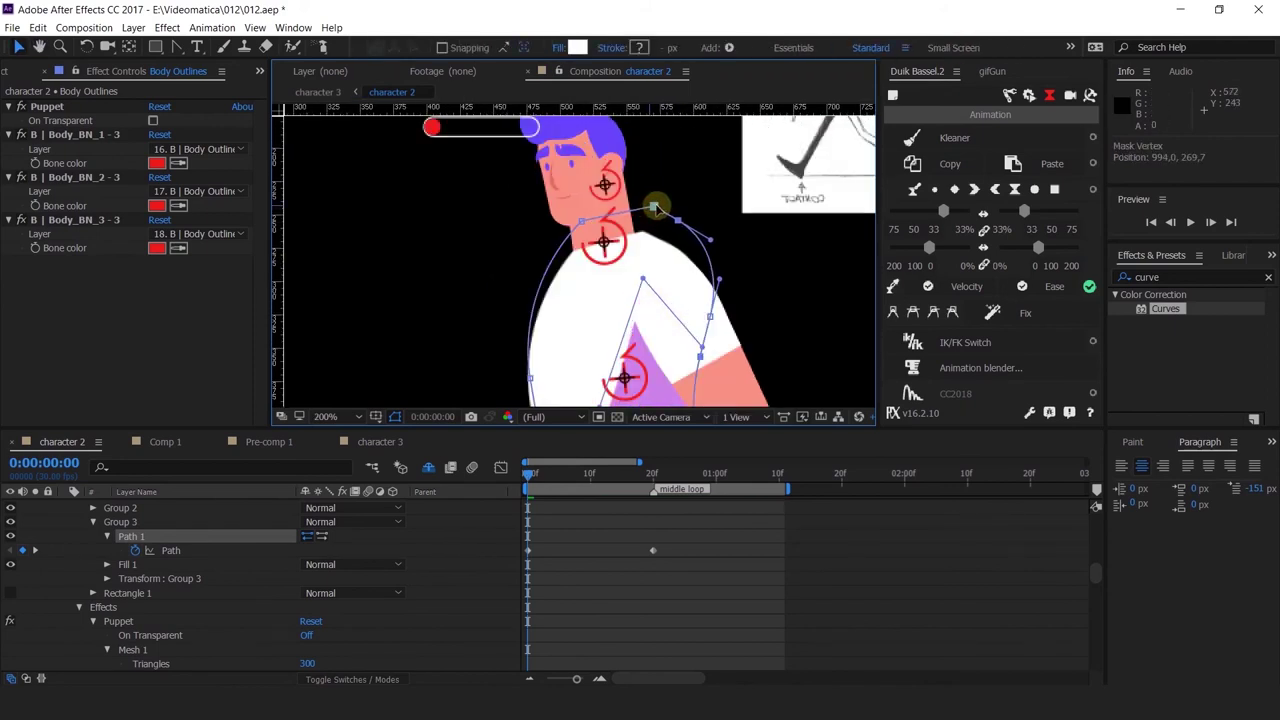
key(ctrl+z)
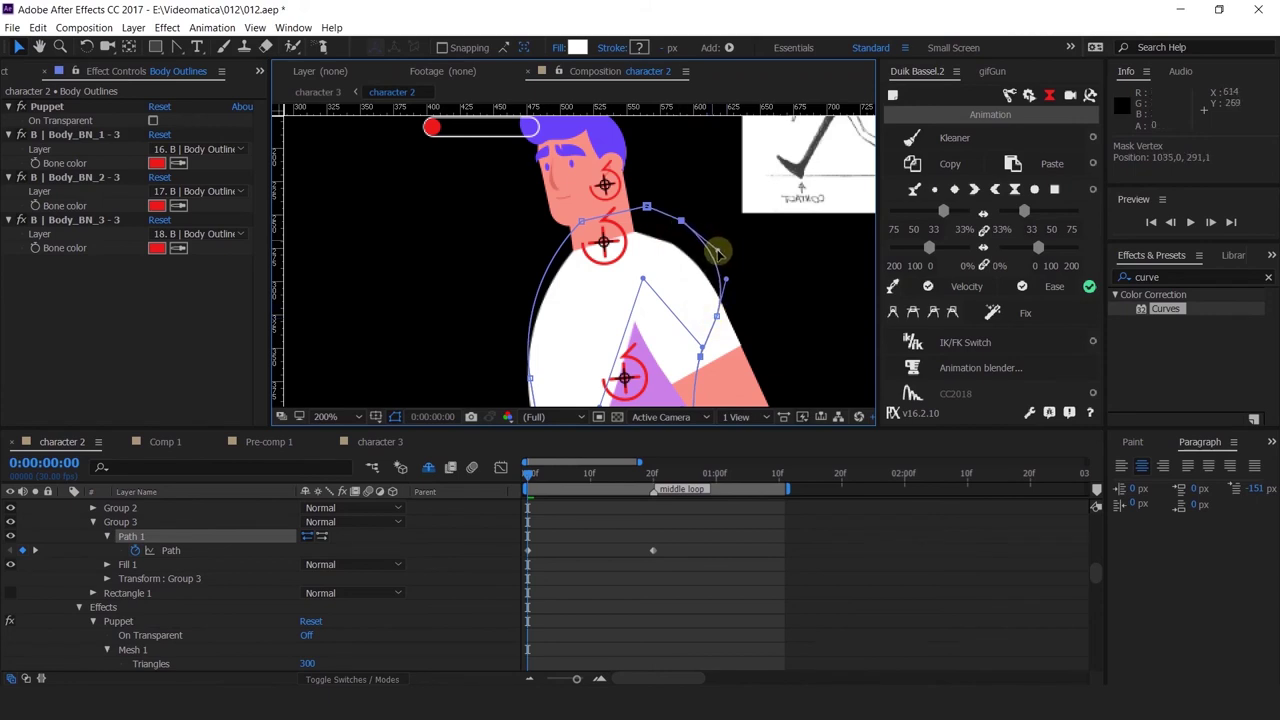
Smooth the shirt path's back shoulder point at frame 0, move it outward to round the shoulder, and deselect the shape.
click(174, 48)
click(682, 222)
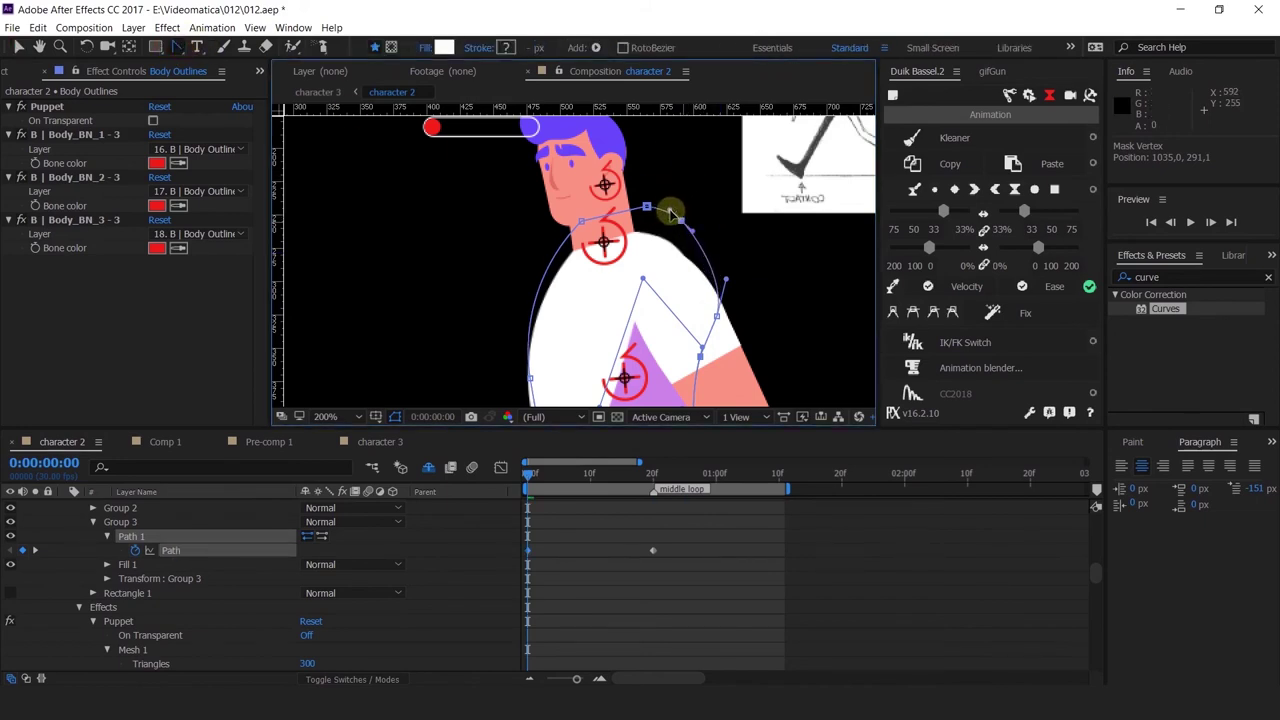
key(v)
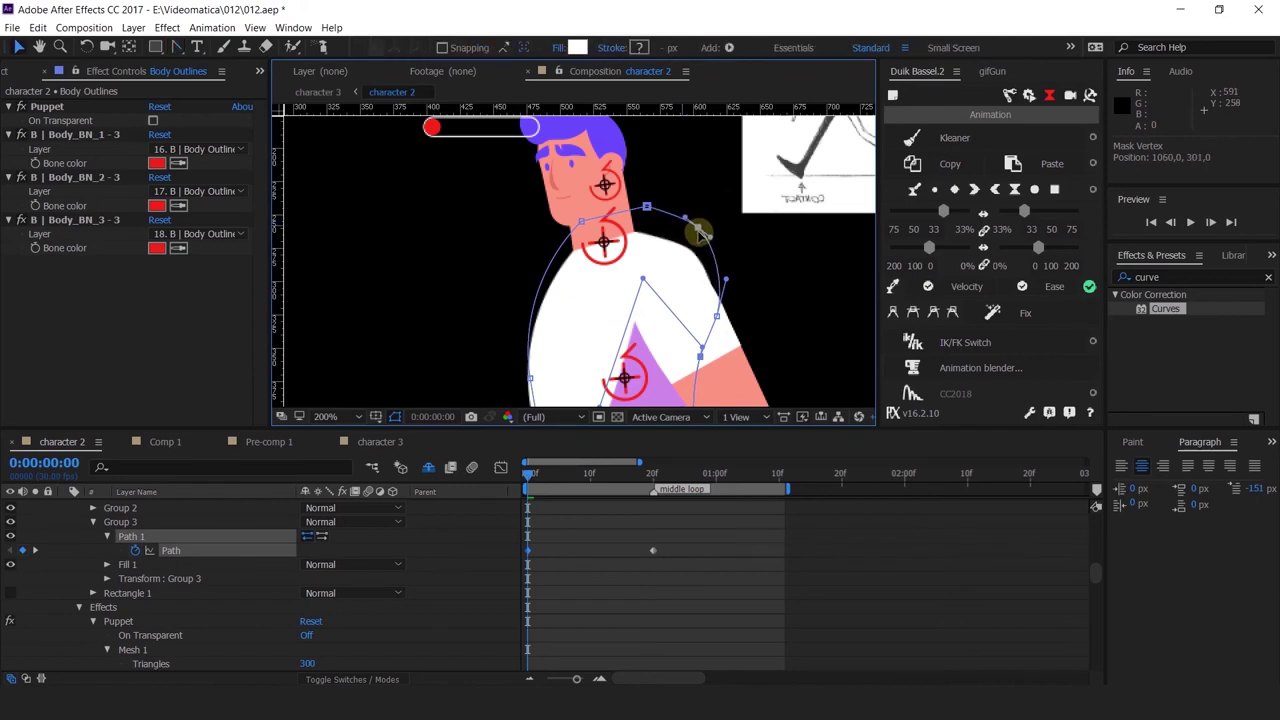
scroll(693, 229, down, 2)
click(722, 583)
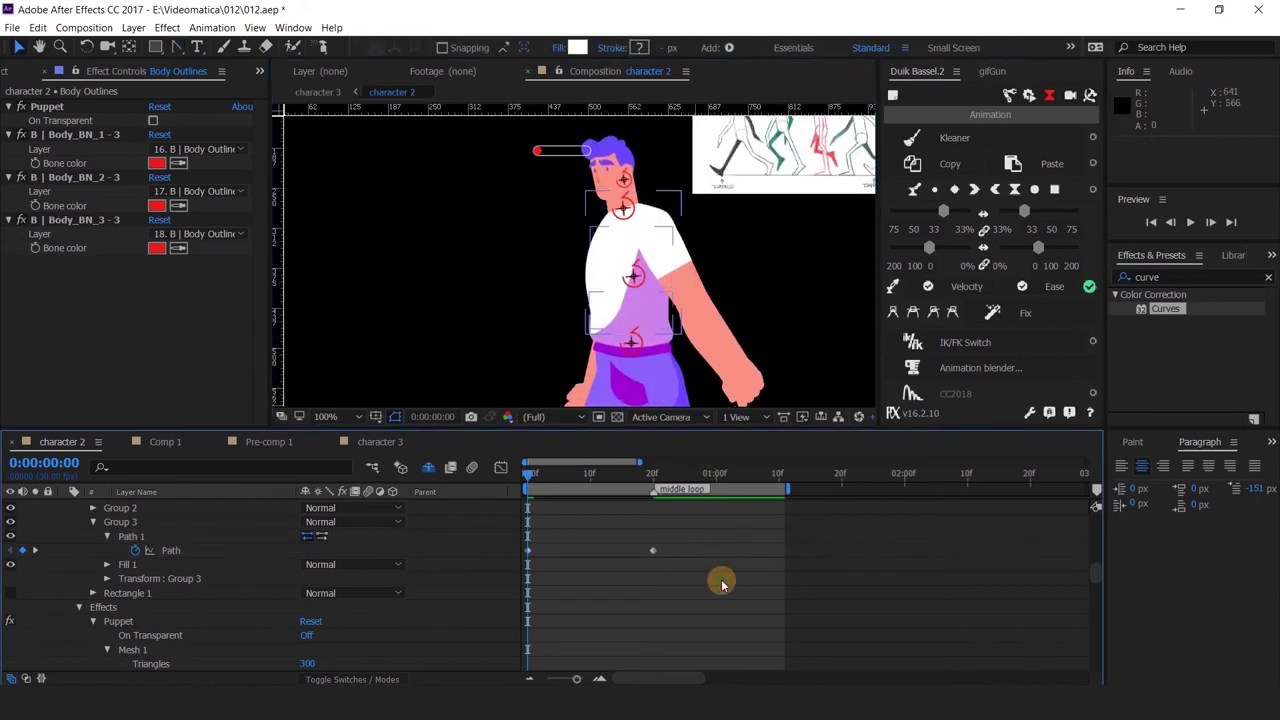
scroll(540, 505, up, 1)
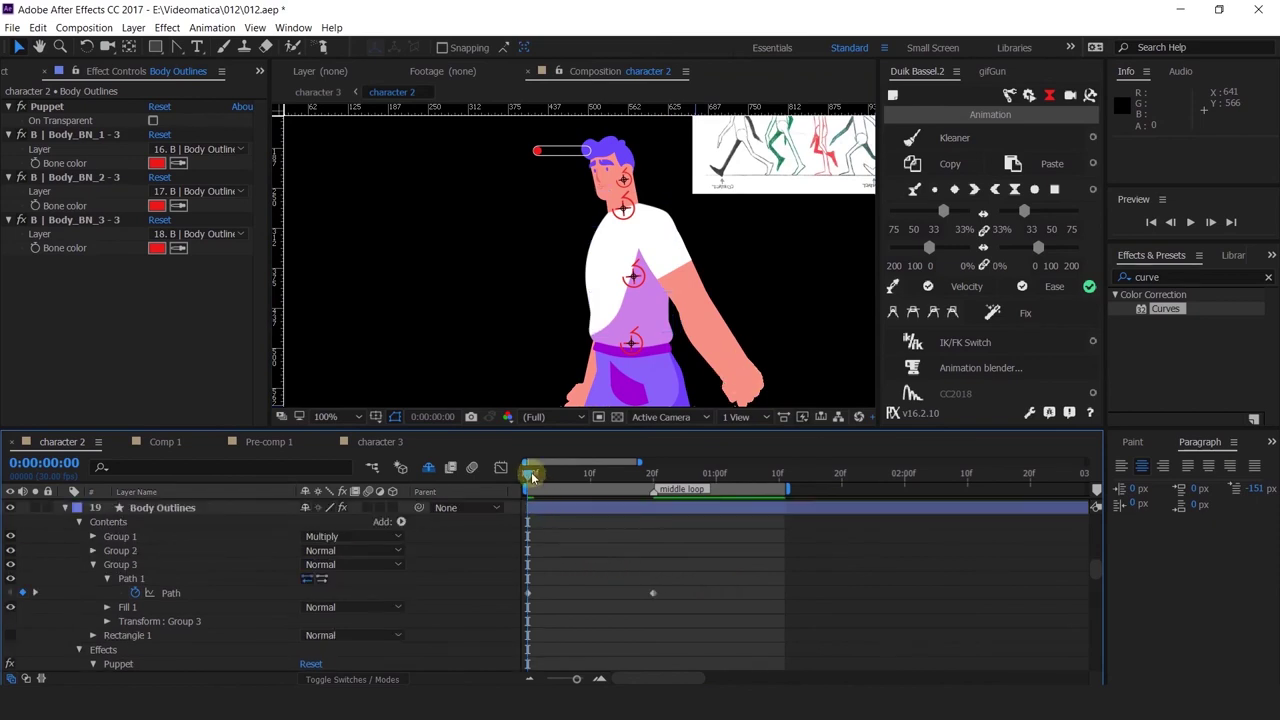
Copy the shirt's Group 3 path keyframe from frame 20 to frame 0.
drag(566, 478, 652, 475)
key(Home)
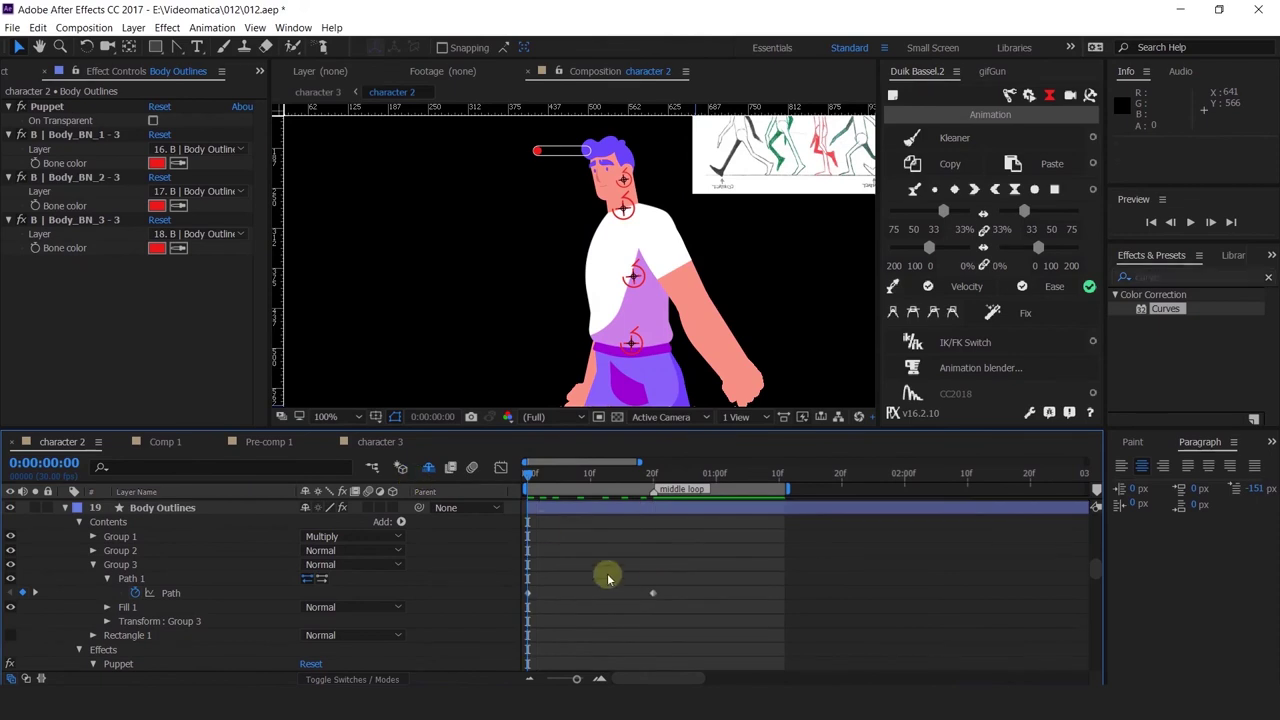
click(651, 594)
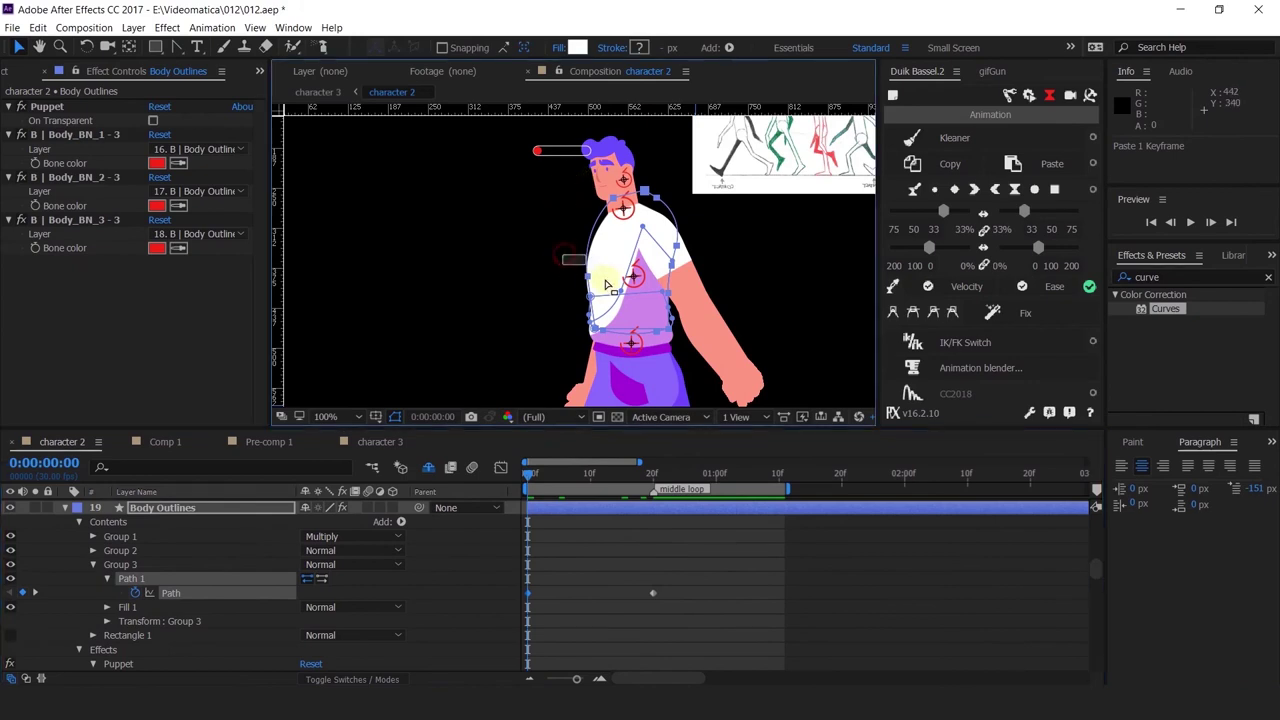
Move the shirt path's front neckline and chest points slightly outward at frame 0, and push the back shoulder point outward.
scroll(590, 263, up, 1)
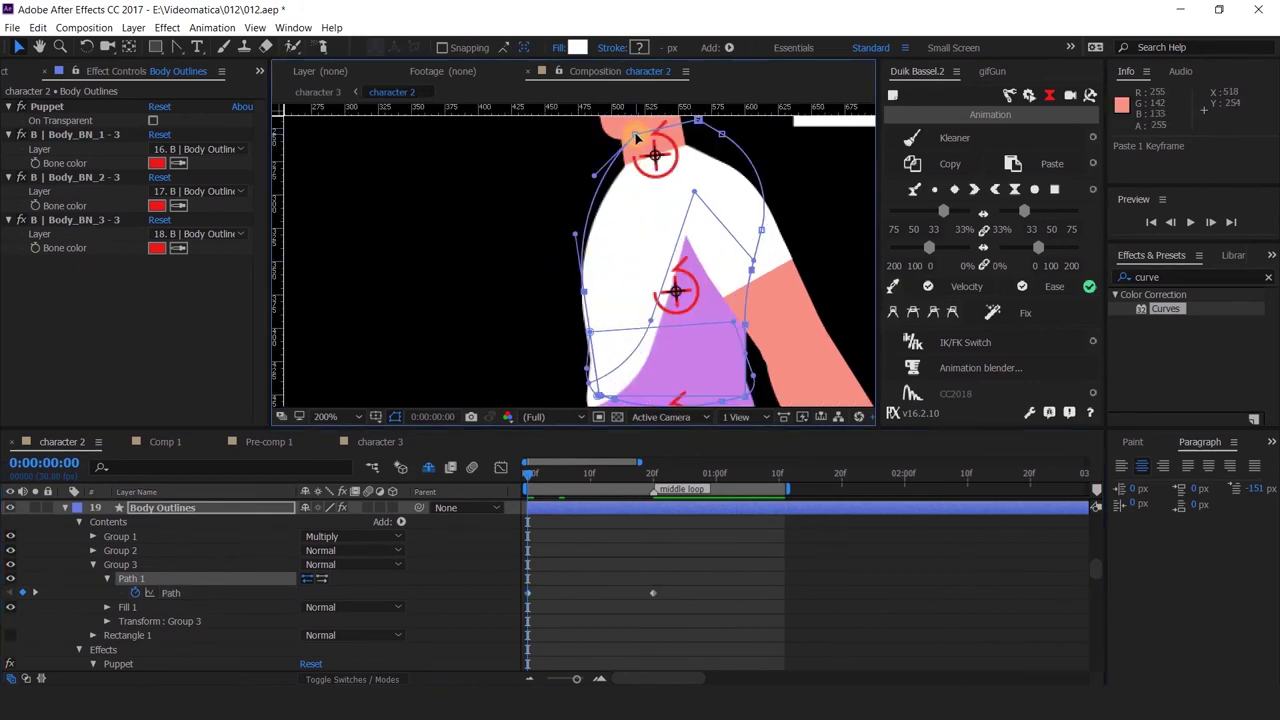
drag(630, 133, 632, 134)
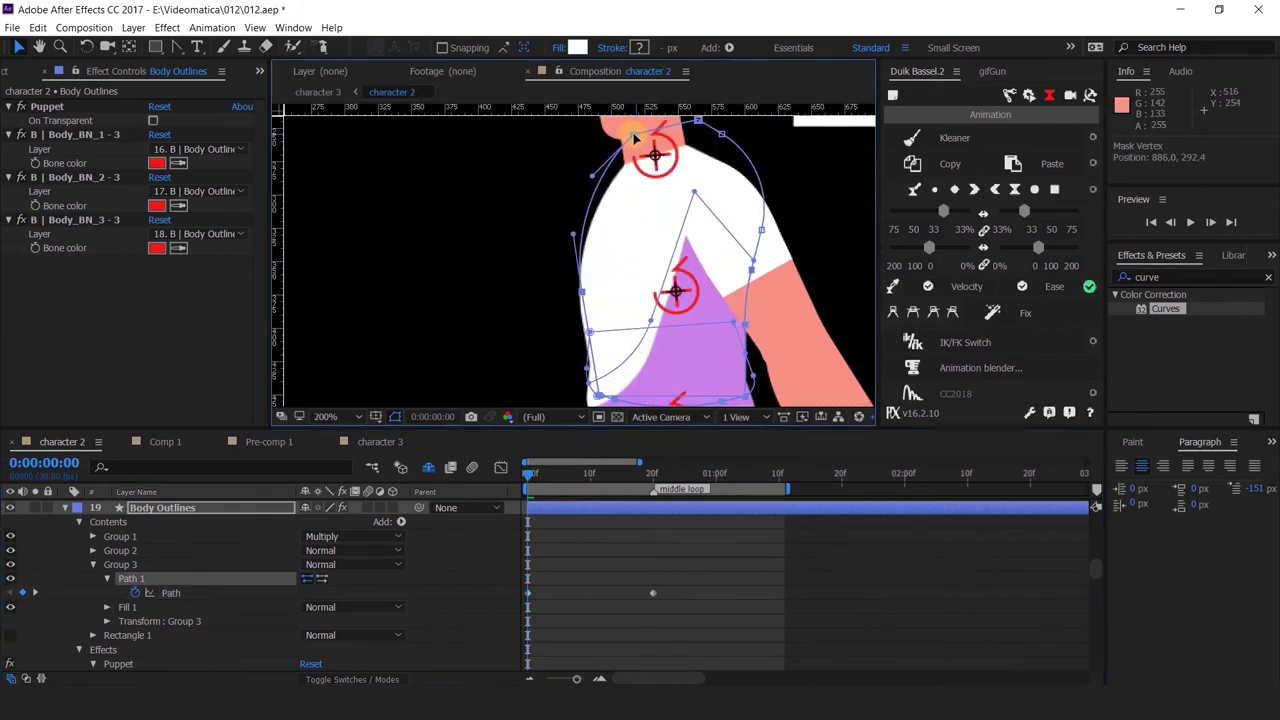
drag(742, 145, 682, 189)
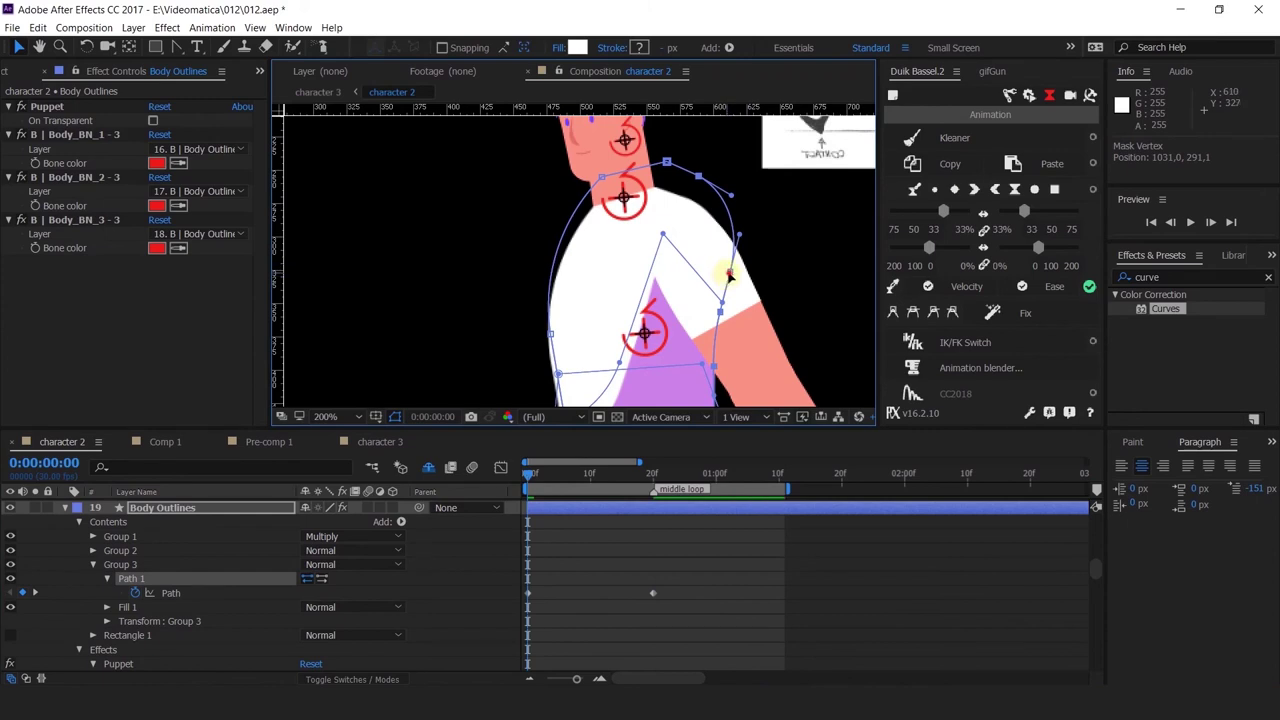
drag(733, 271, 739, 270)
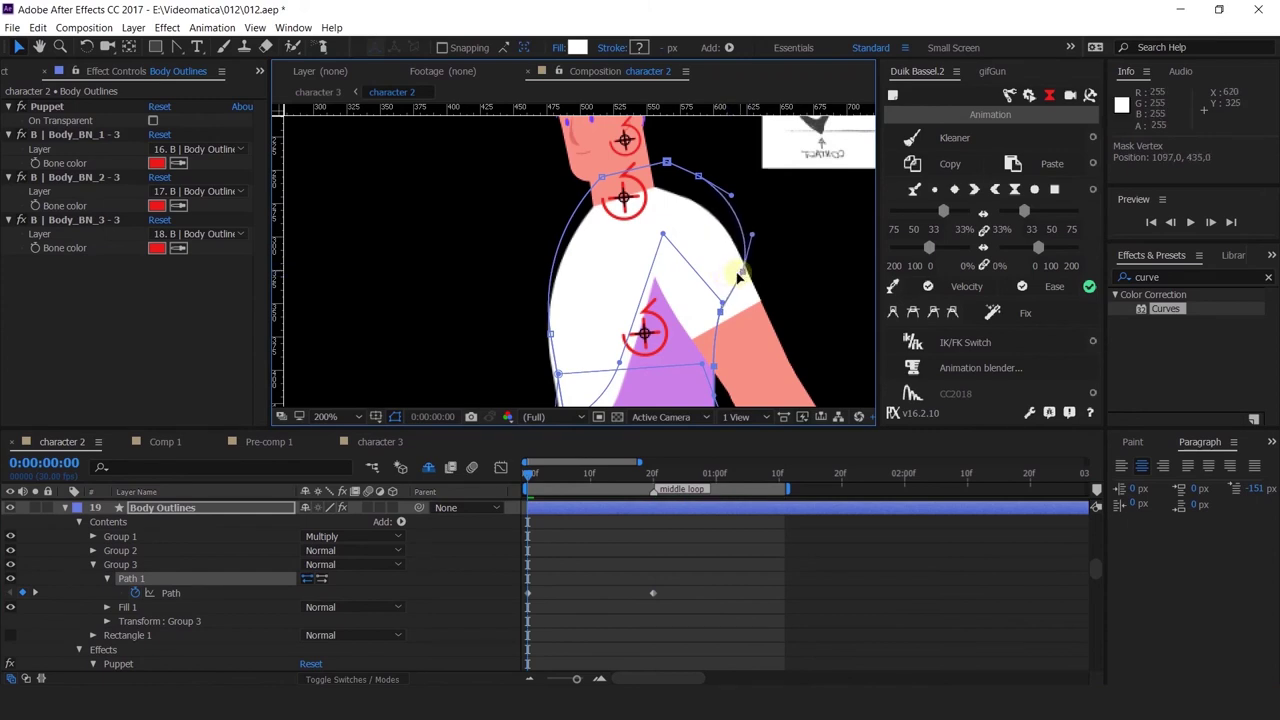
drag(714, 321, 709, 268)
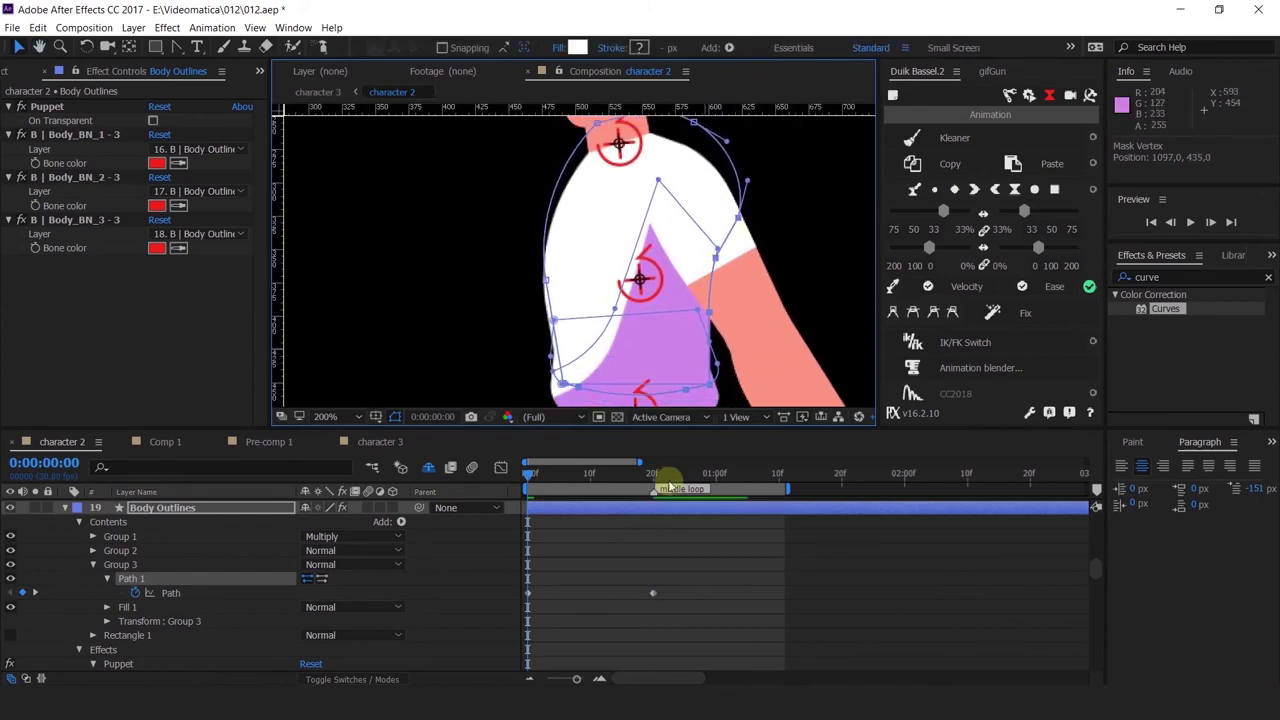
Copy the Group 3 path keyframe from frame 0 to 0:00:01:10 to close the shirt's loop.
drag(669, 483, 776, 513)
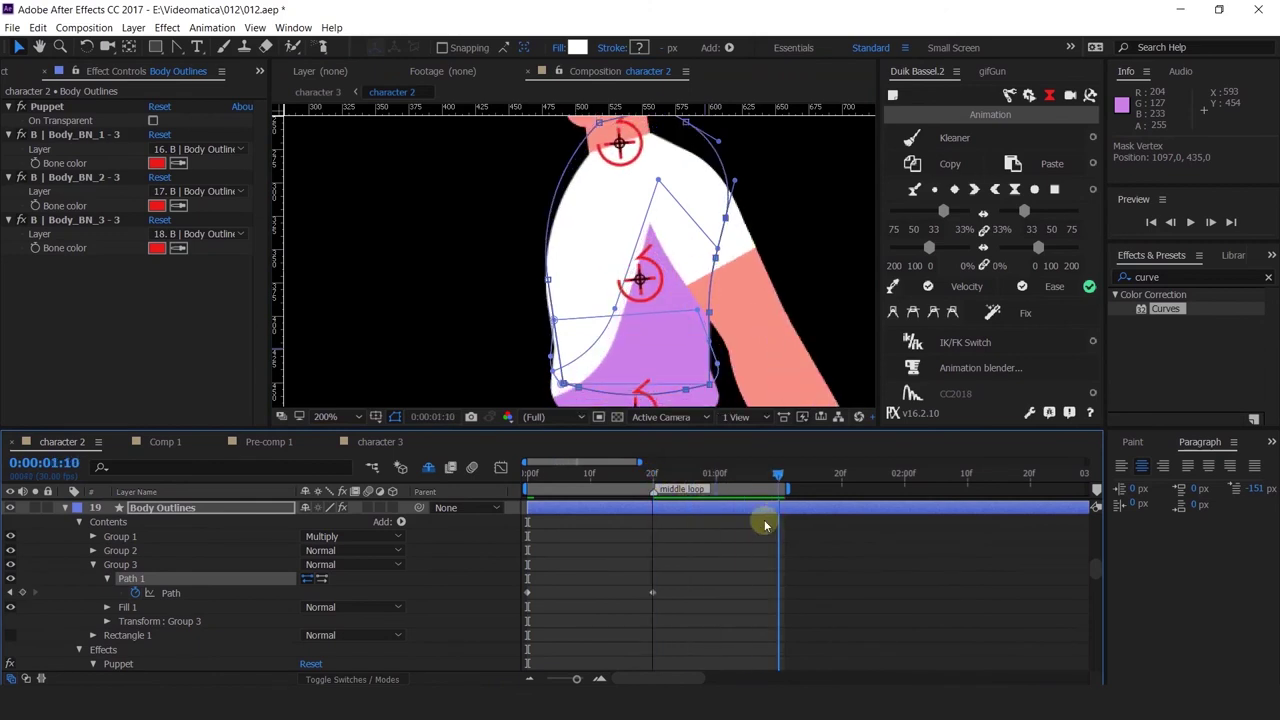
drag(537, 582, 505, 630)
key(ctrl+c)
key(ctrl+v)
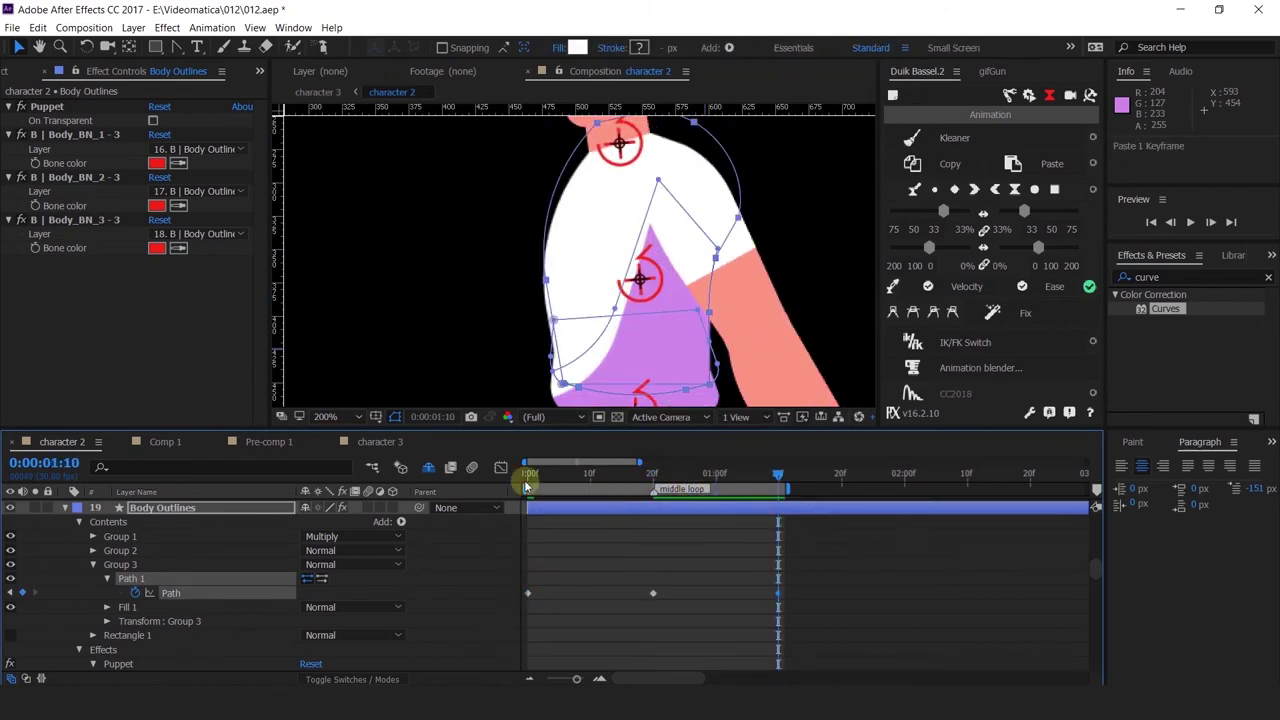
Keyframe the Path of Group 1, the shirt's shadow, at frames 0 and 20, and return to frame 0.
click(528, 474)
click(116, 551)
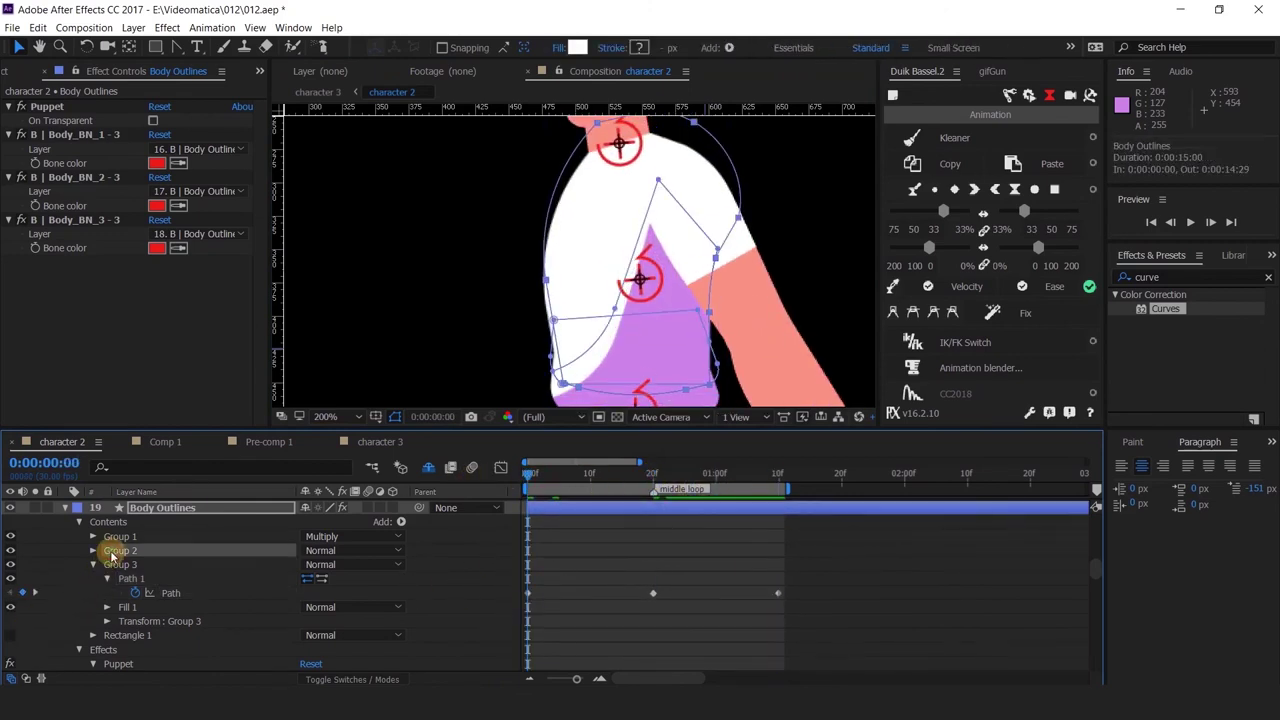
click(104, 536)
click(93, 536)
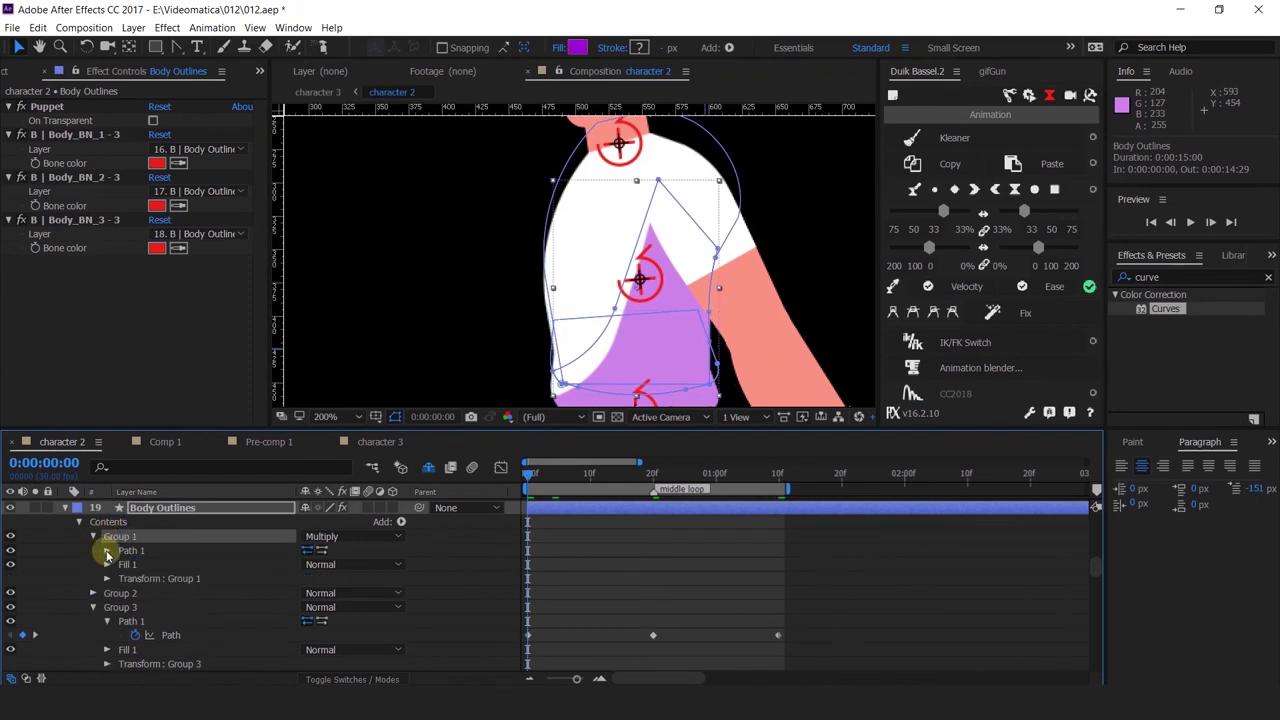
click(135, 565)
click(659, 475)
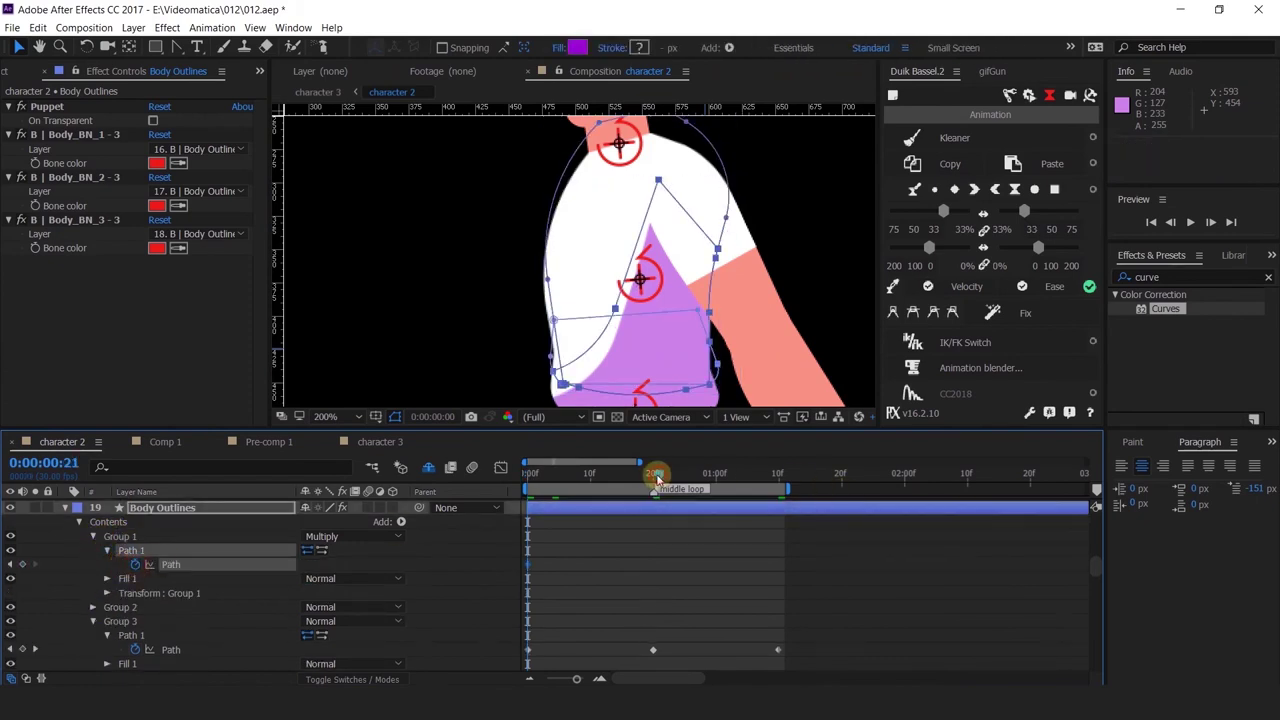
click(652, 472)
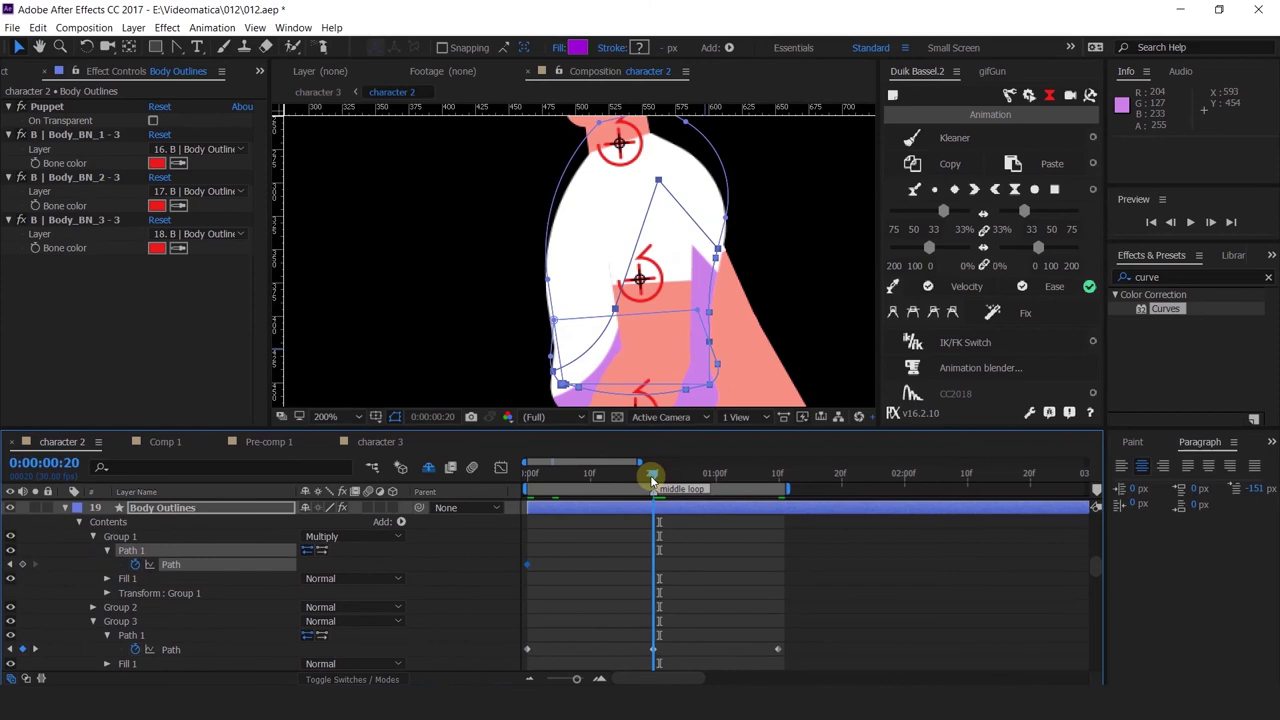
click(11, 565)
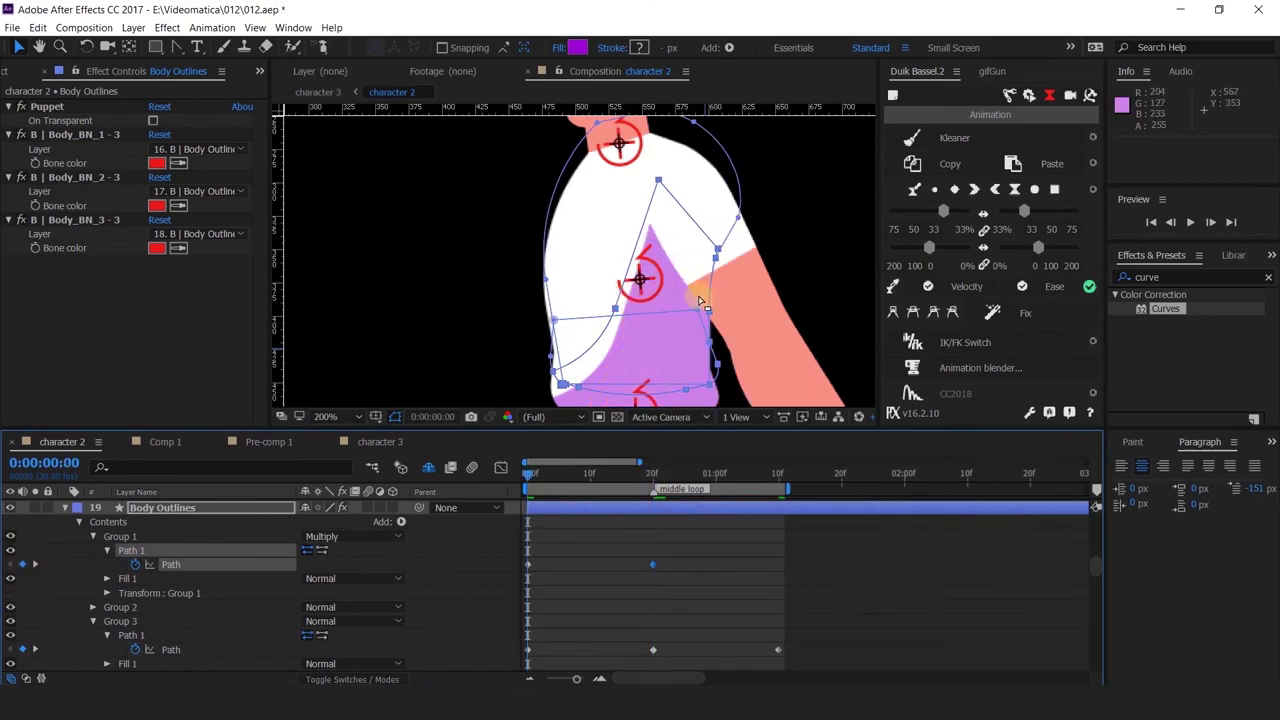
Move the shadow path's curved inner-edge point toward the back at frame 20 and slightly toward the front at frame 0, and preview the motion.
drag(665, 266, 671, 247)
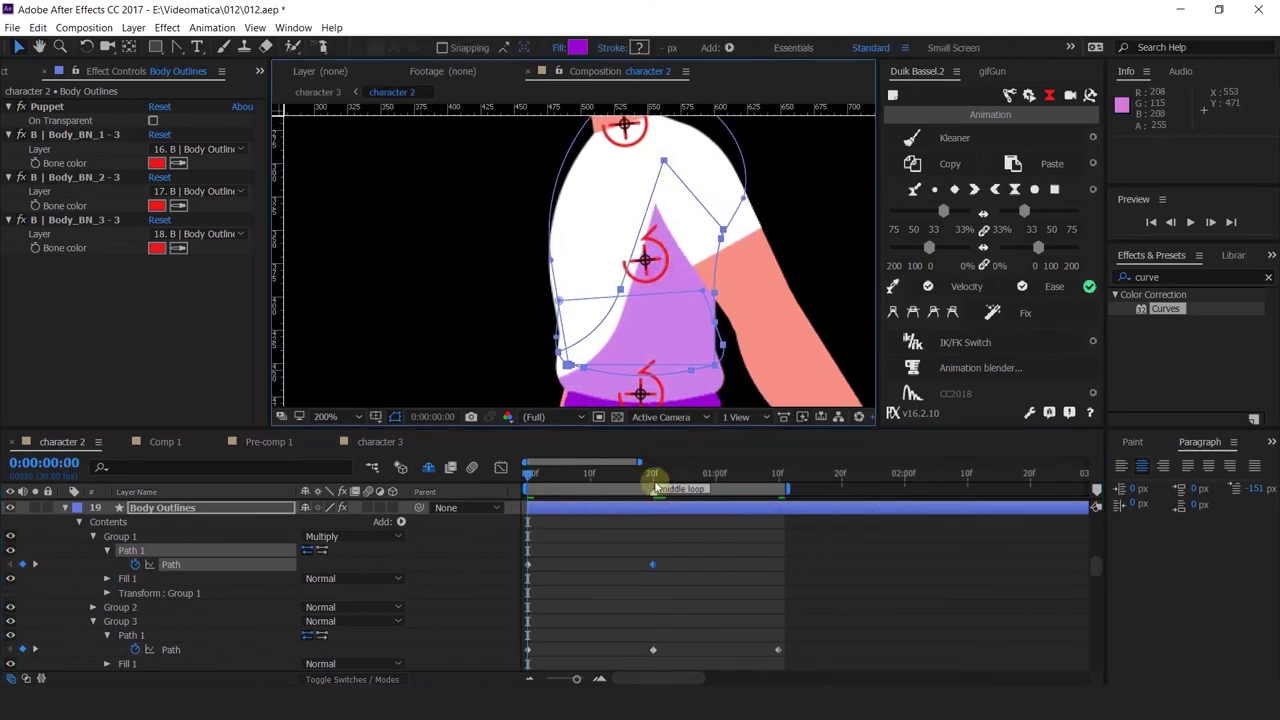
click(655, 477)
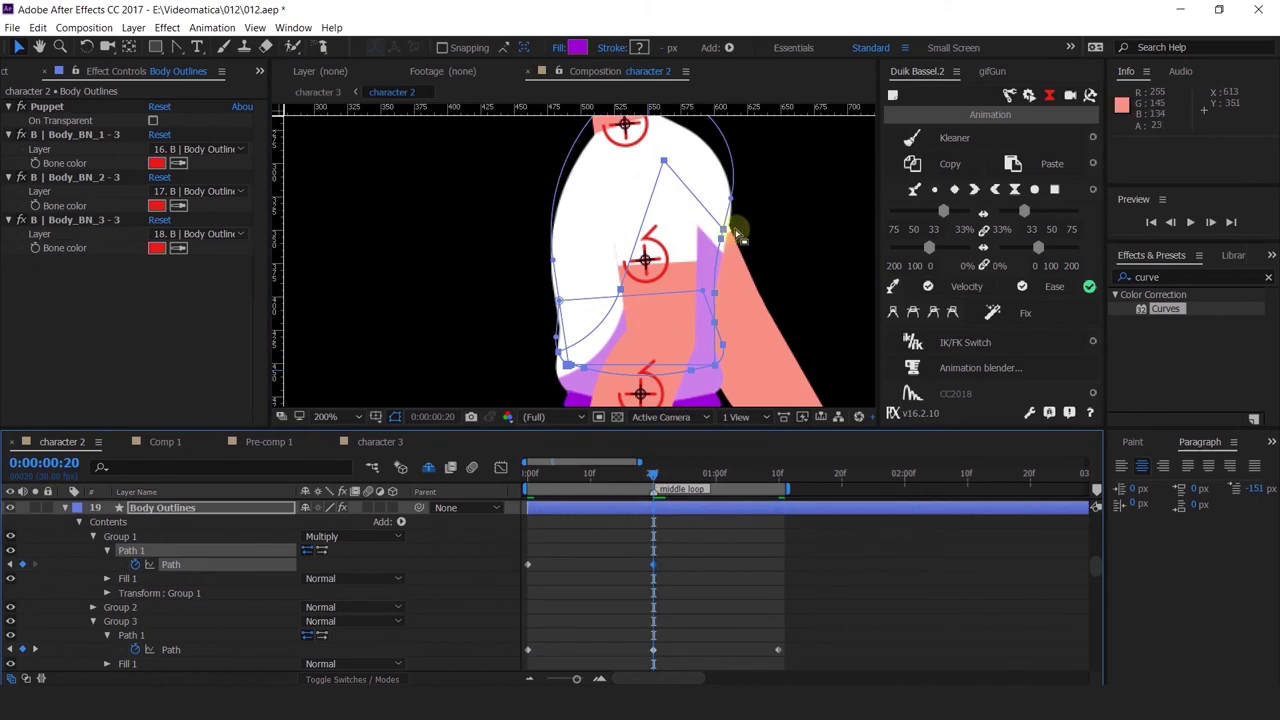
click(620, 289)
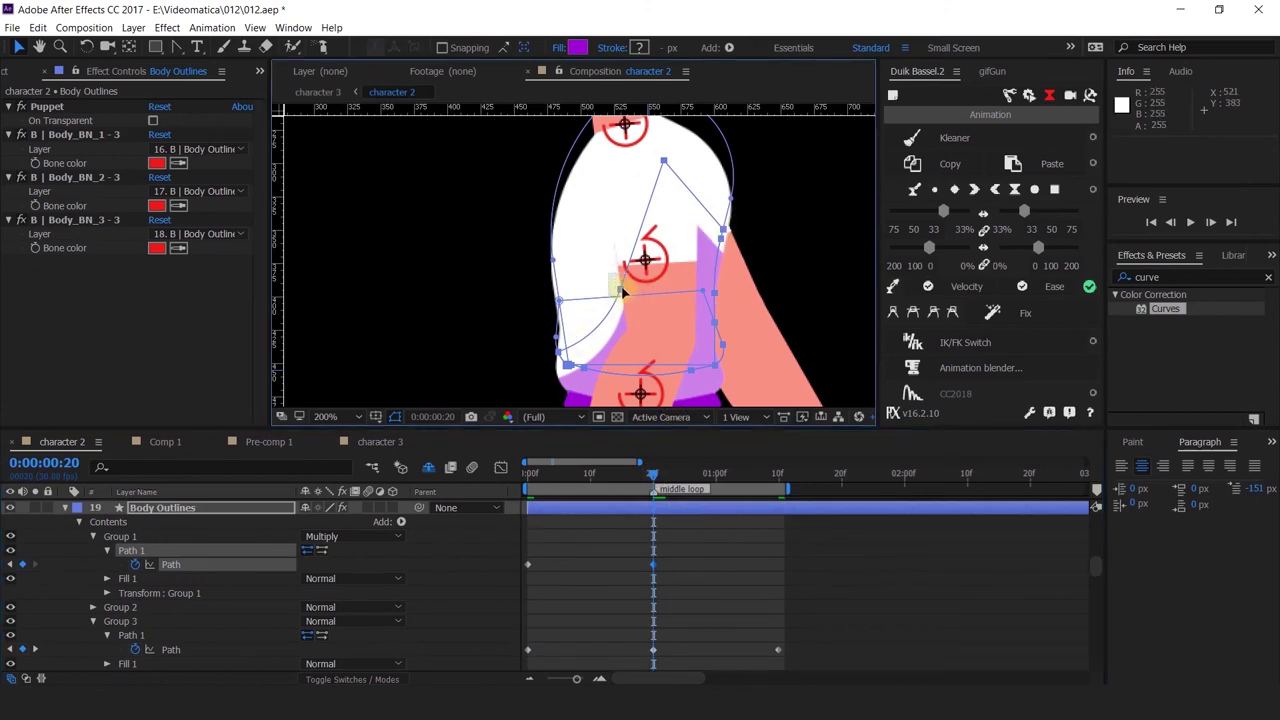
drag(621, 290, 635, 291)
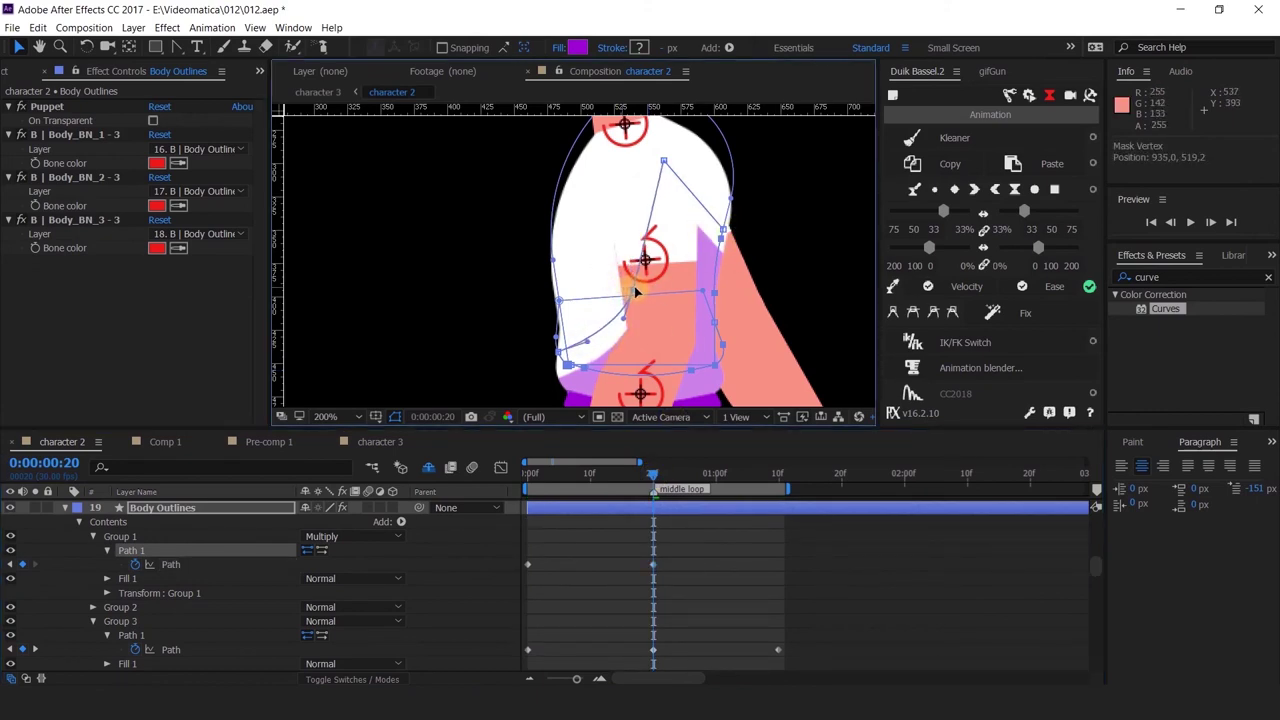
click(522, 476)
mouse_move(621, 289)
mouse_down()
mouse_move(606, 292)
mouse_move(618, 291)
mouse_up()
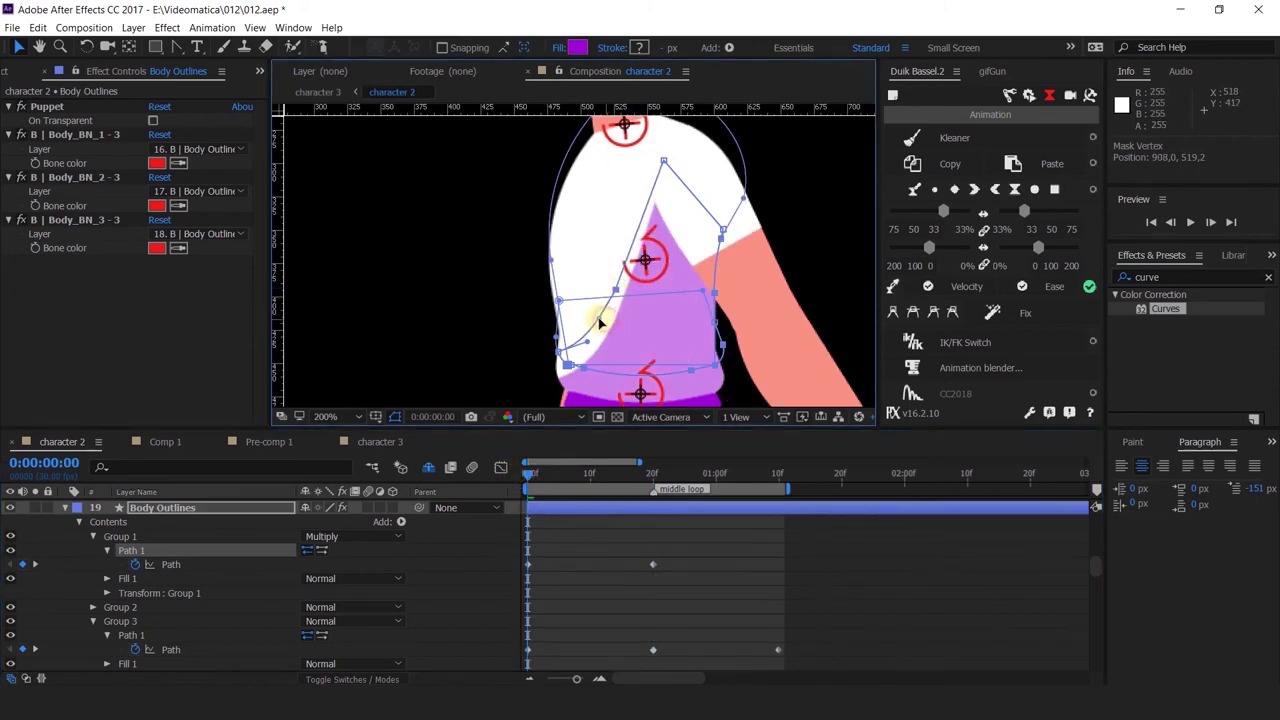
click(537, 516)
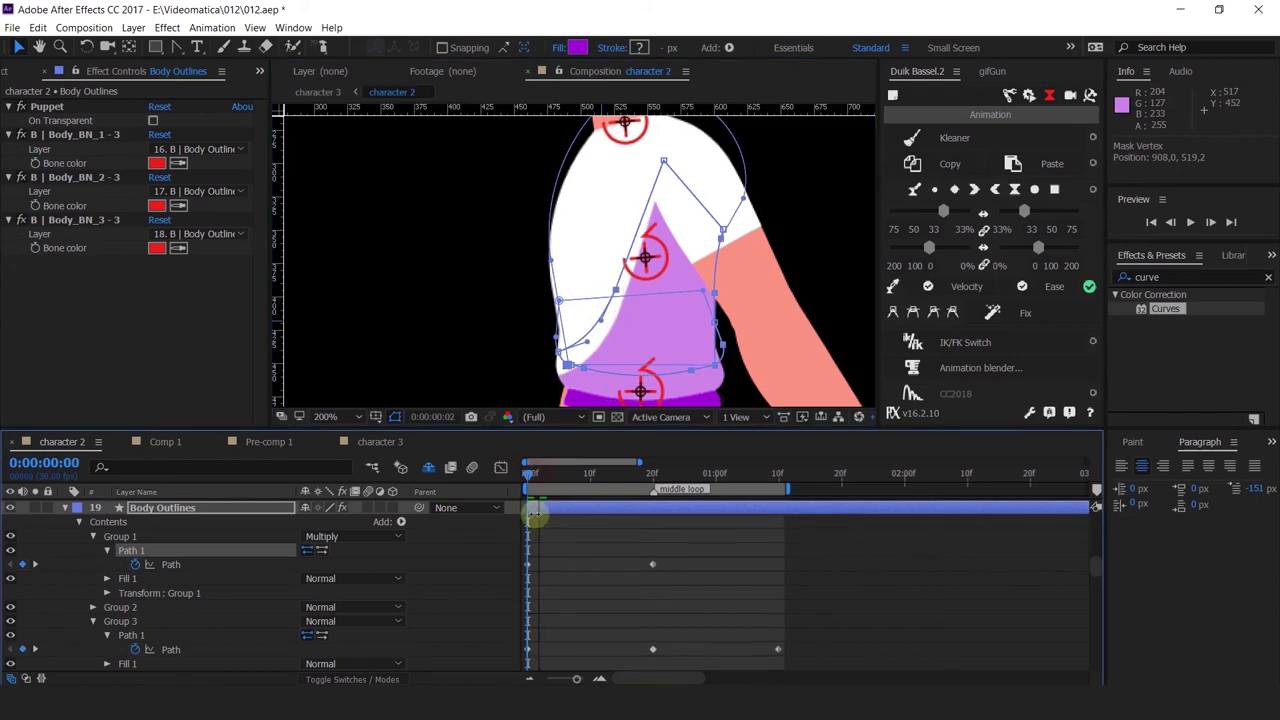
key(space)
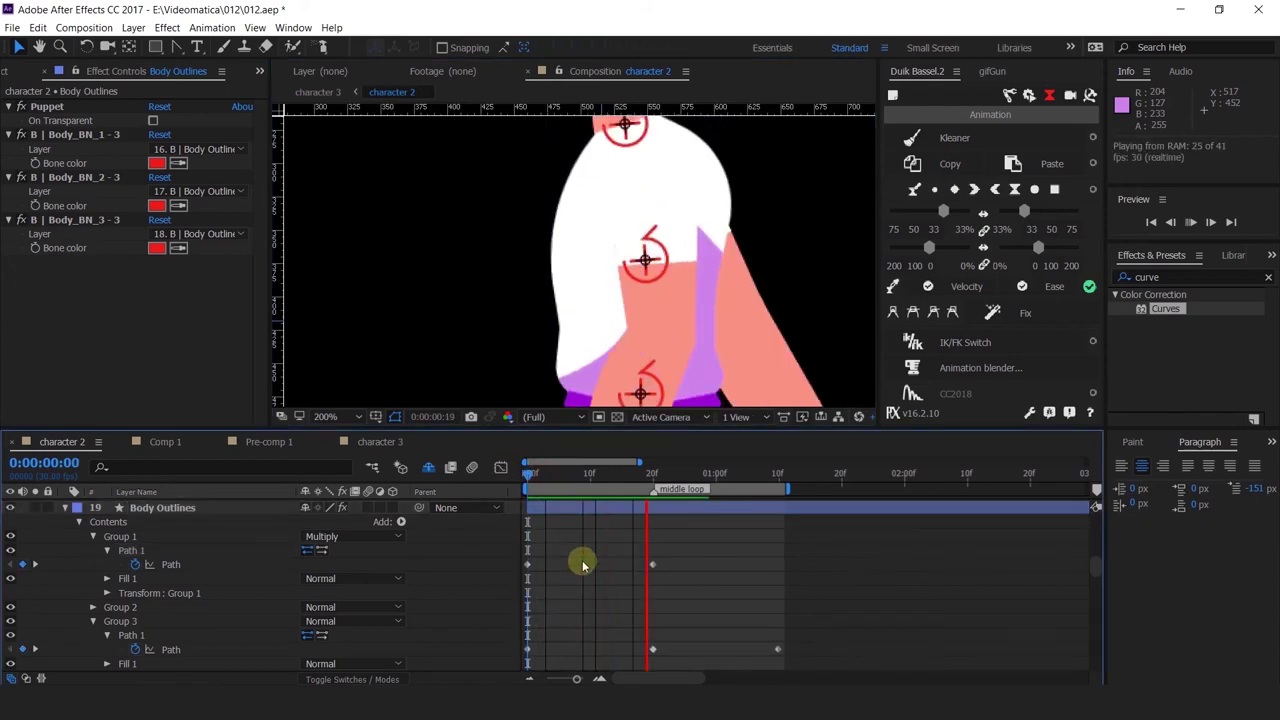
drag(545, 484, 651, 500)
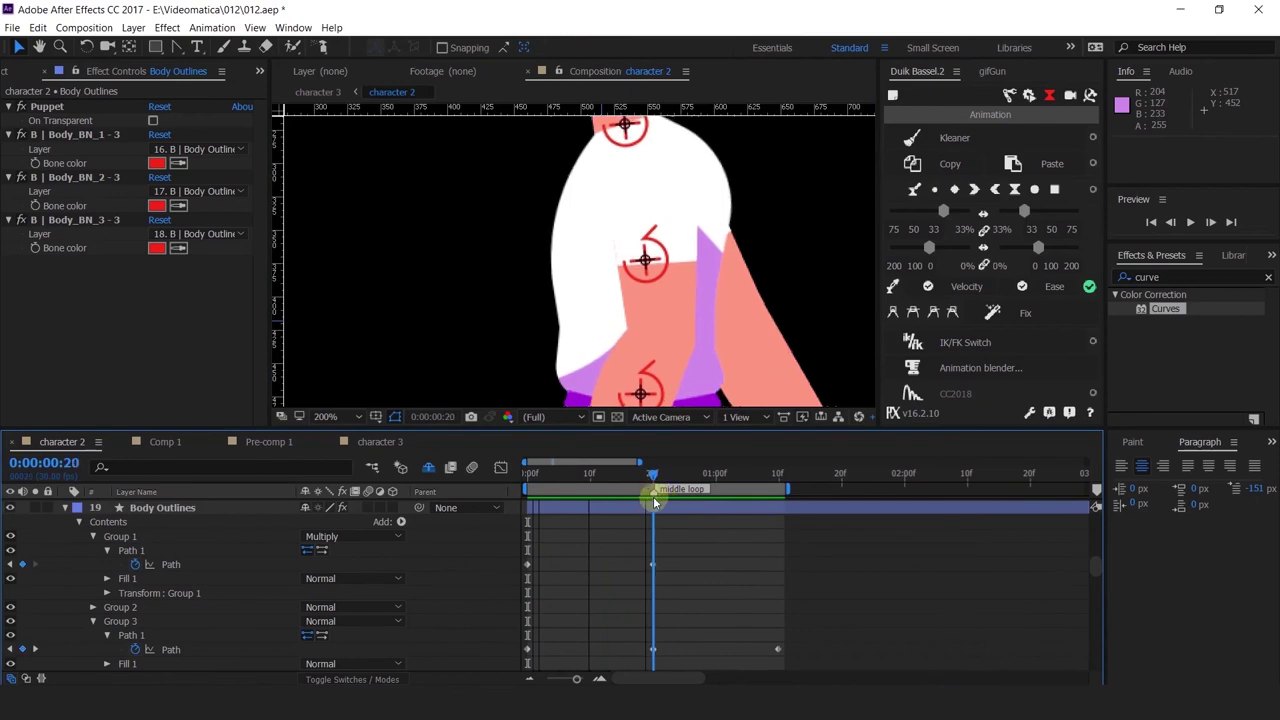
Time-reverse the two Group 1 path keyframes and return to frame 0.
click(480, 566)
right_click(530, 566)
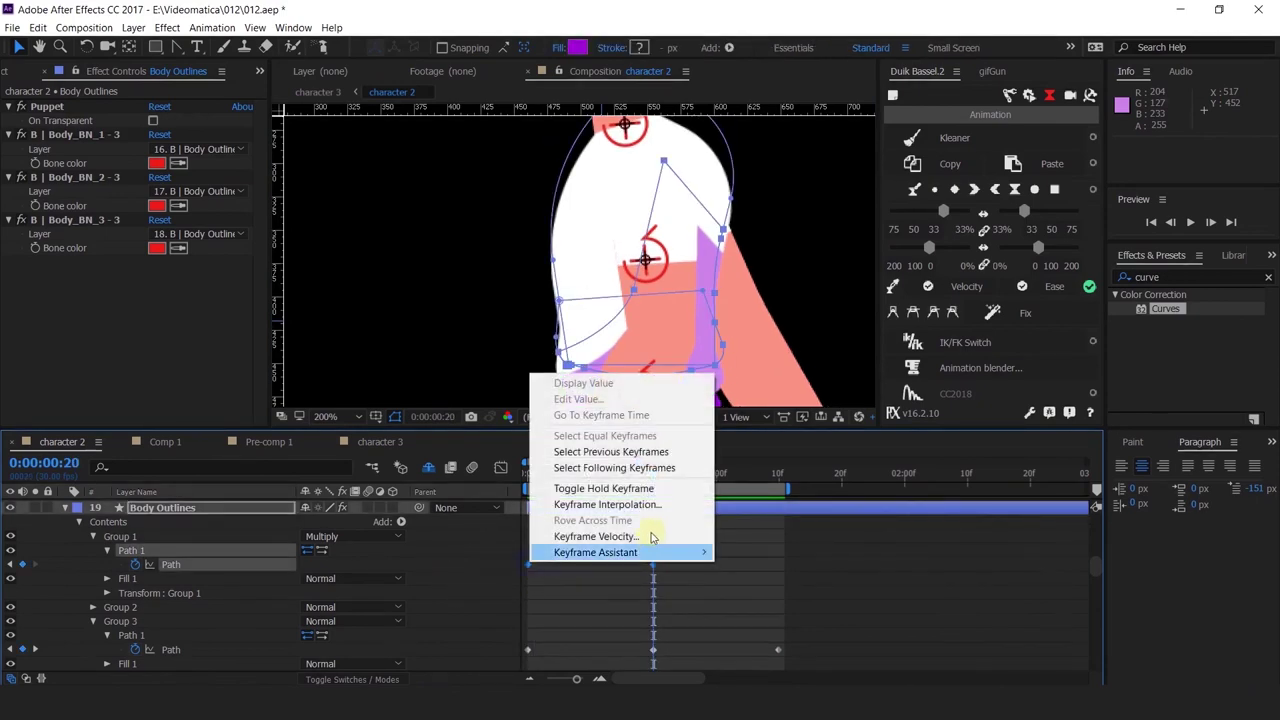
mouse_move(640, 550)
click(763, 679)
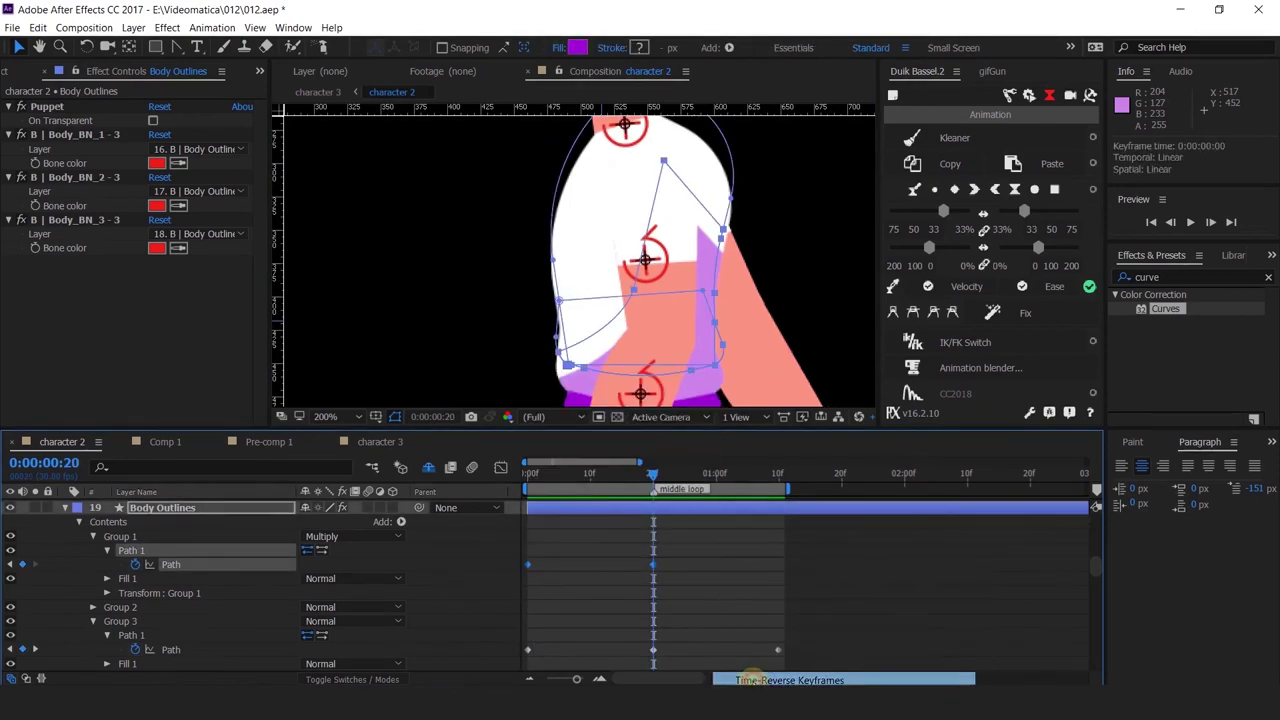
drag(555, 472, 443, 497)
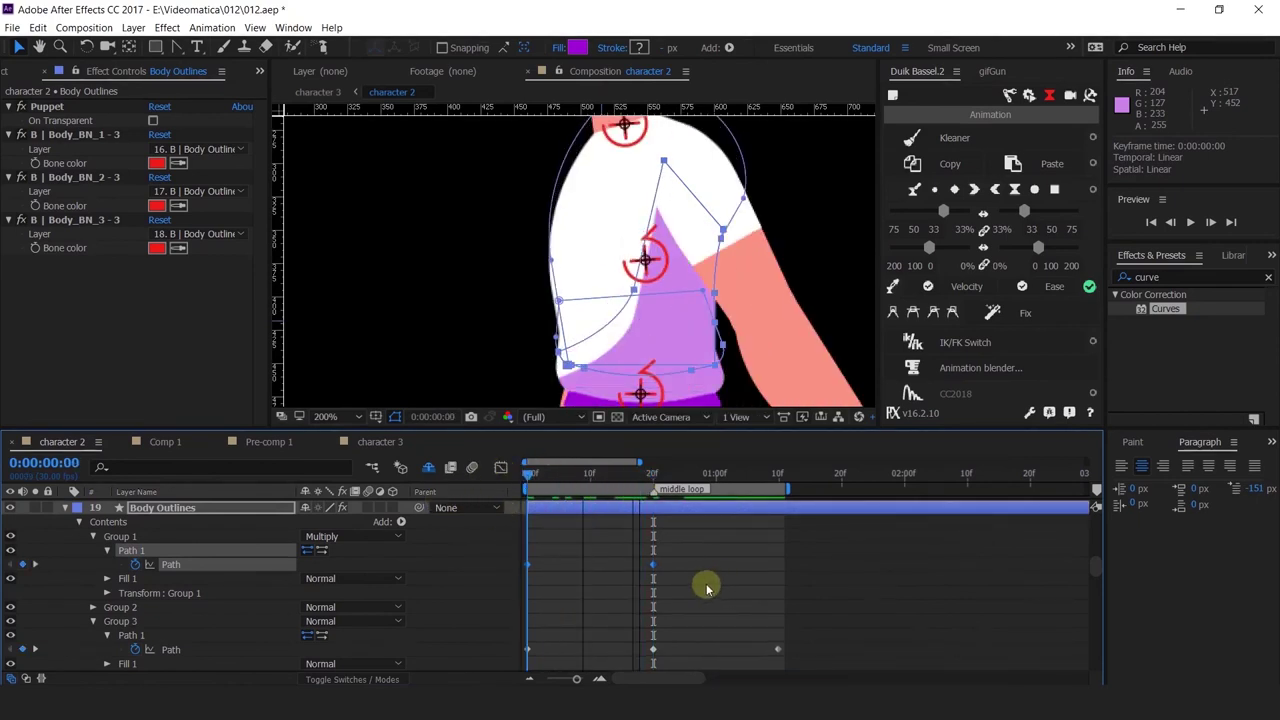
Ease all Group 1 and Group 3 path keyframes, and copy Group 1's frame 0 keyframe to 0:00:01:10 to complete the loop.
drag(822, 542, 521, 657)
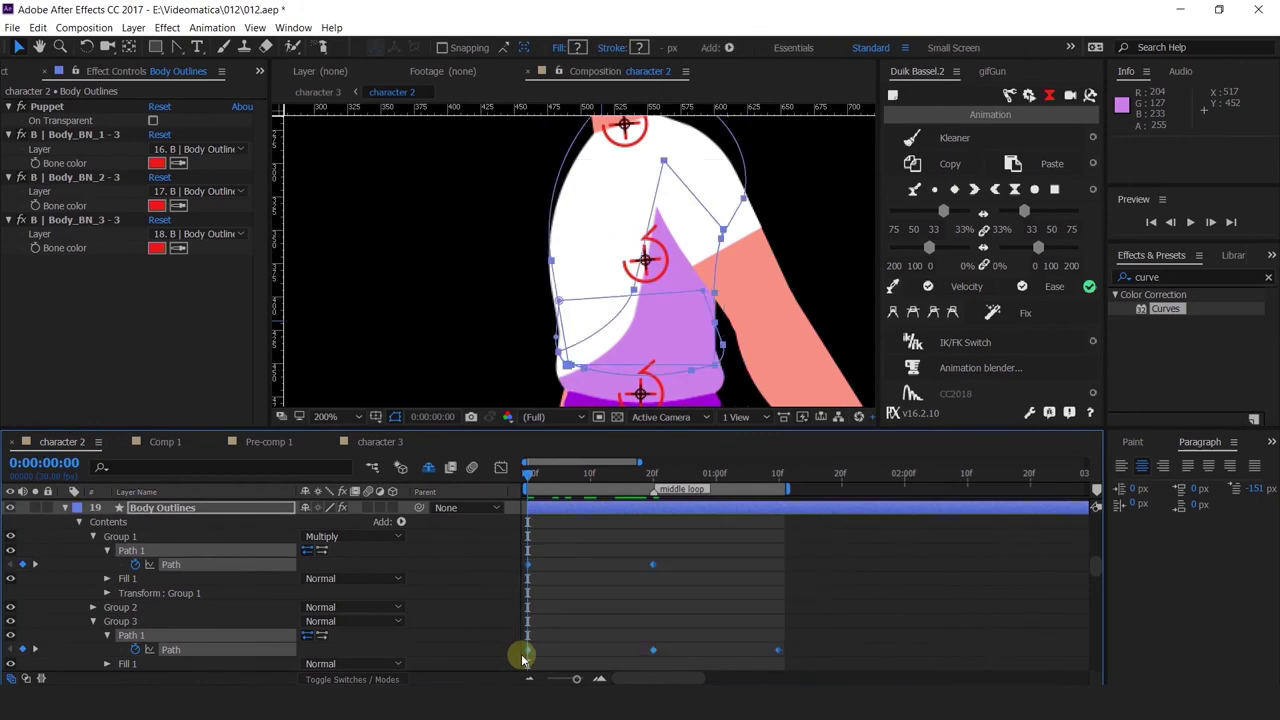
key(space)
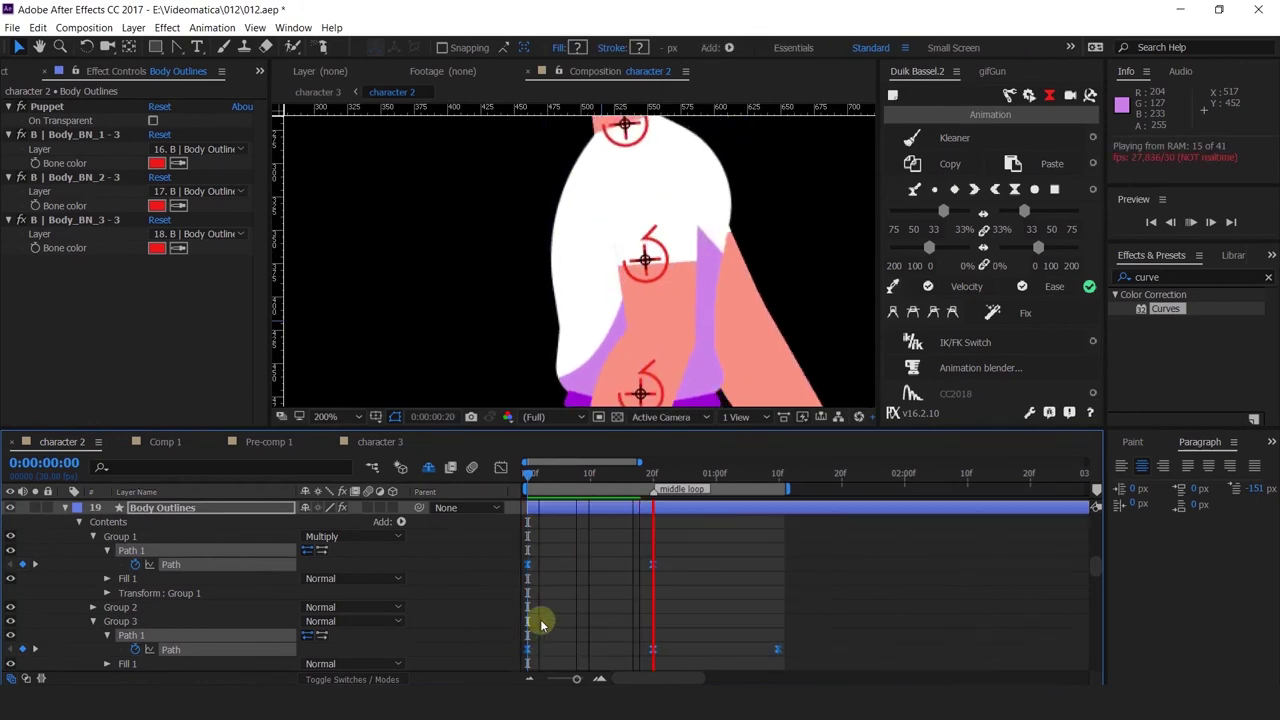
click(779, 471)
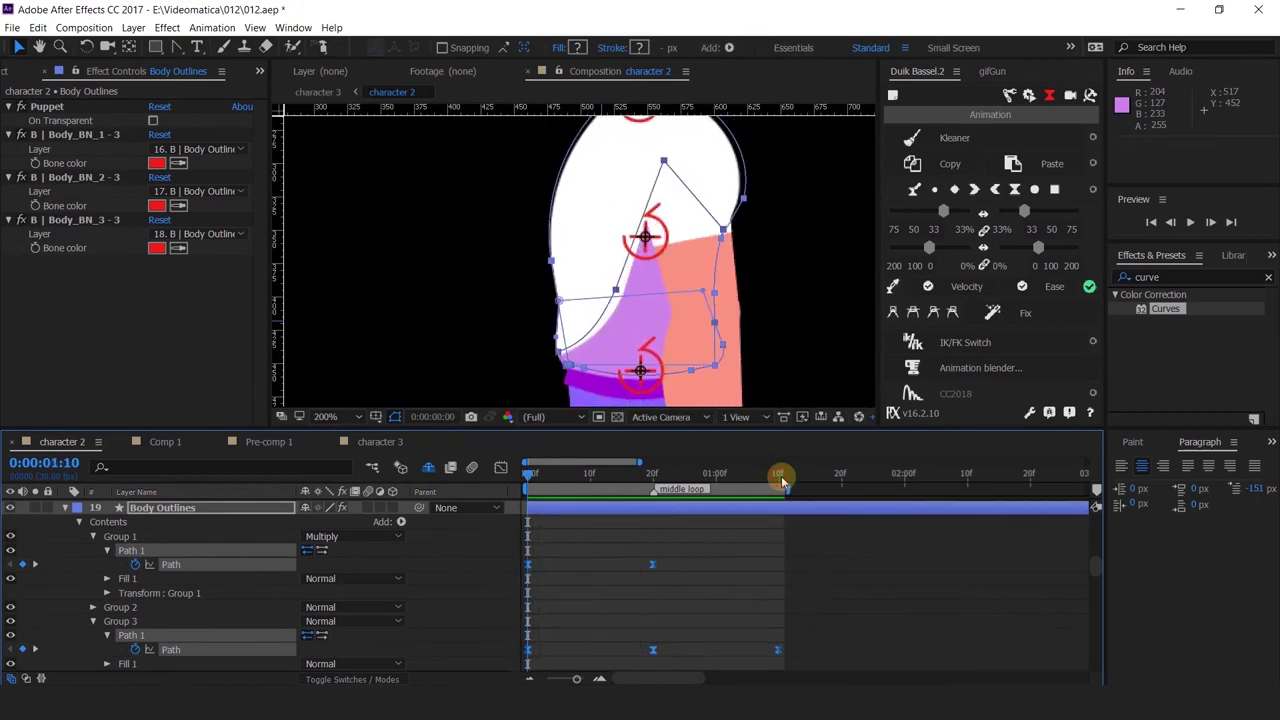
key(ctrl+v)
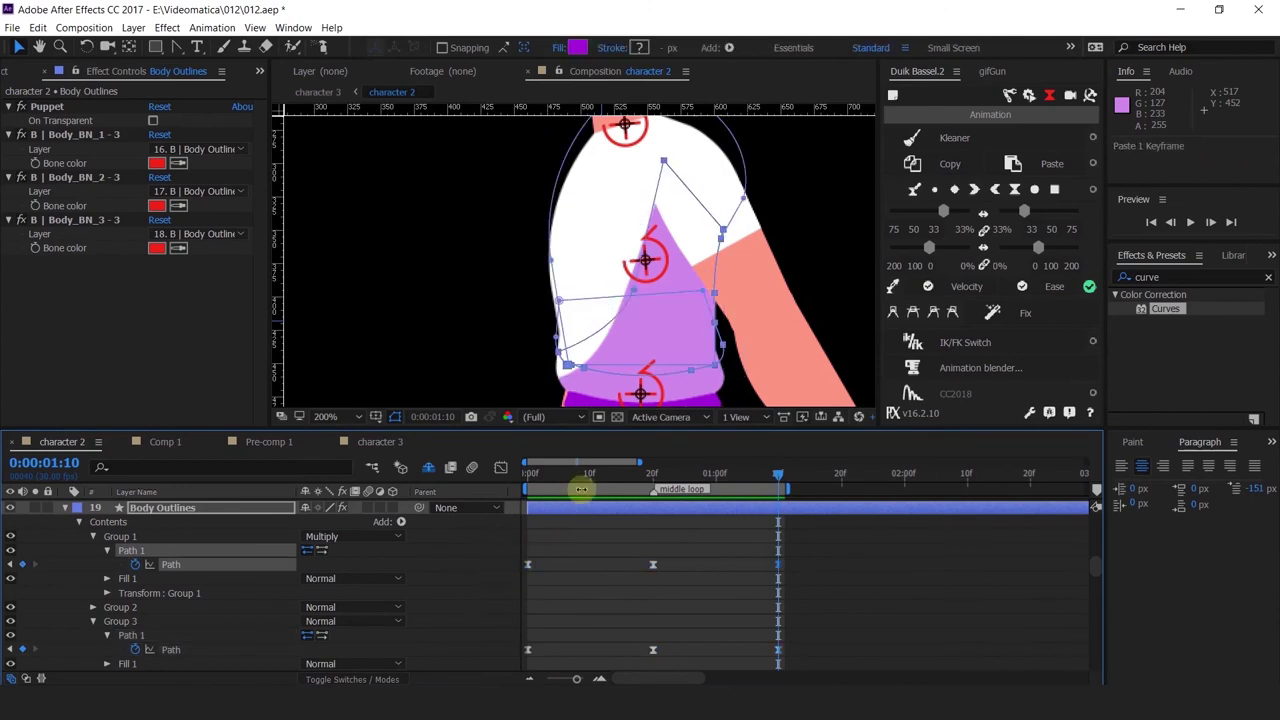
key(space)
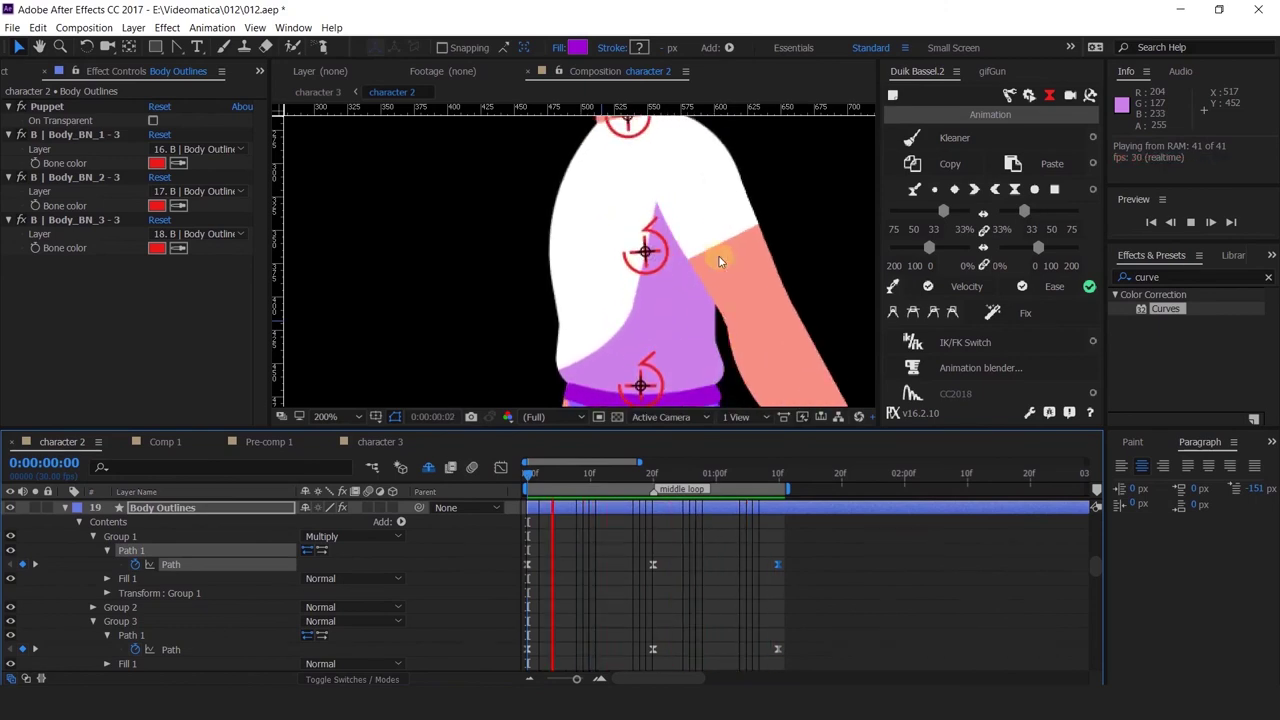
Move the Group 1 shadow's inner-edge point slightly further toward the back at frame 0, and undo the extra path edit.
click(612, 478)
drag(642, 302, 634, 355)
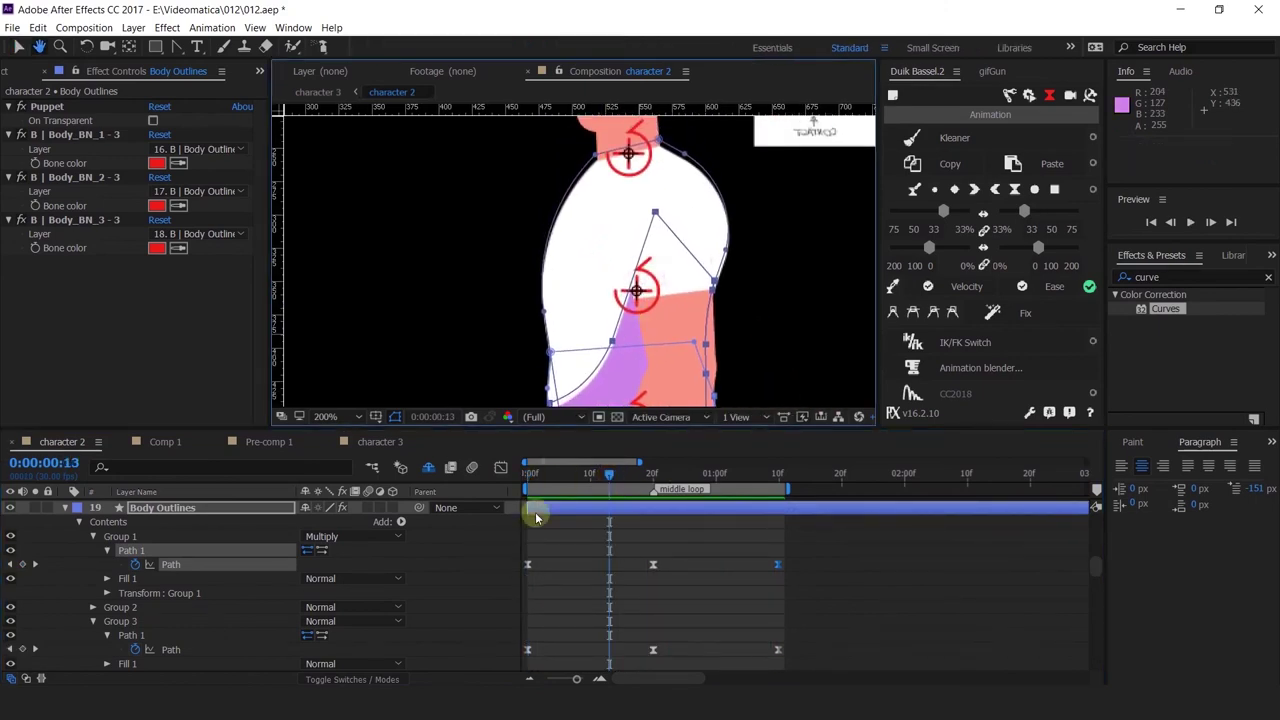
drag(540, 477, 486, 472)
scroll(590, 352, up, 2)
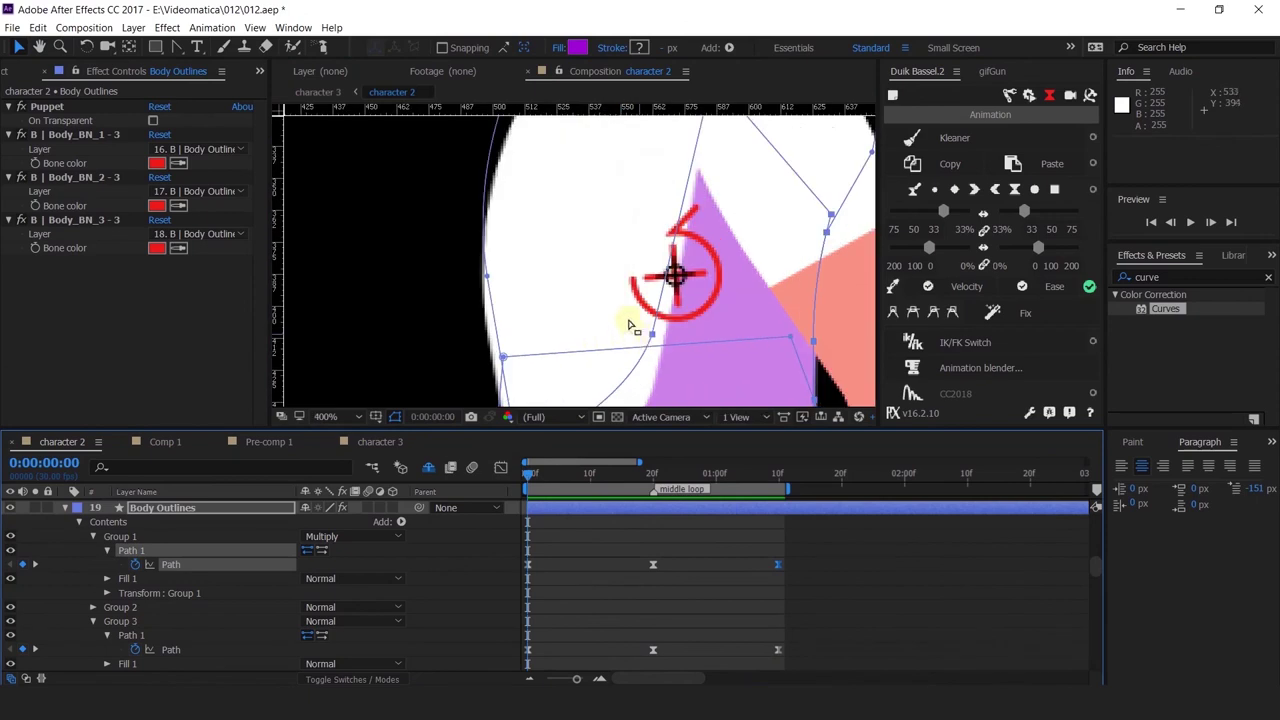
click(653, 335)
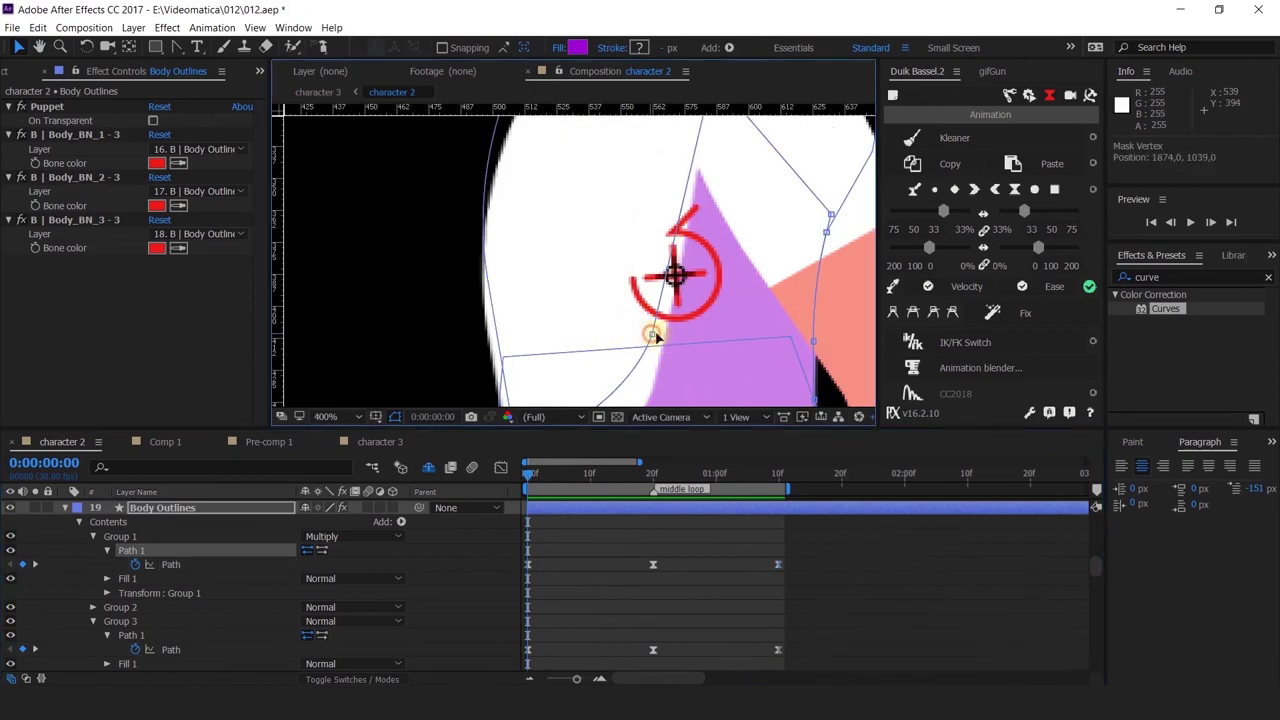
drag(655, 338, 664, 342)
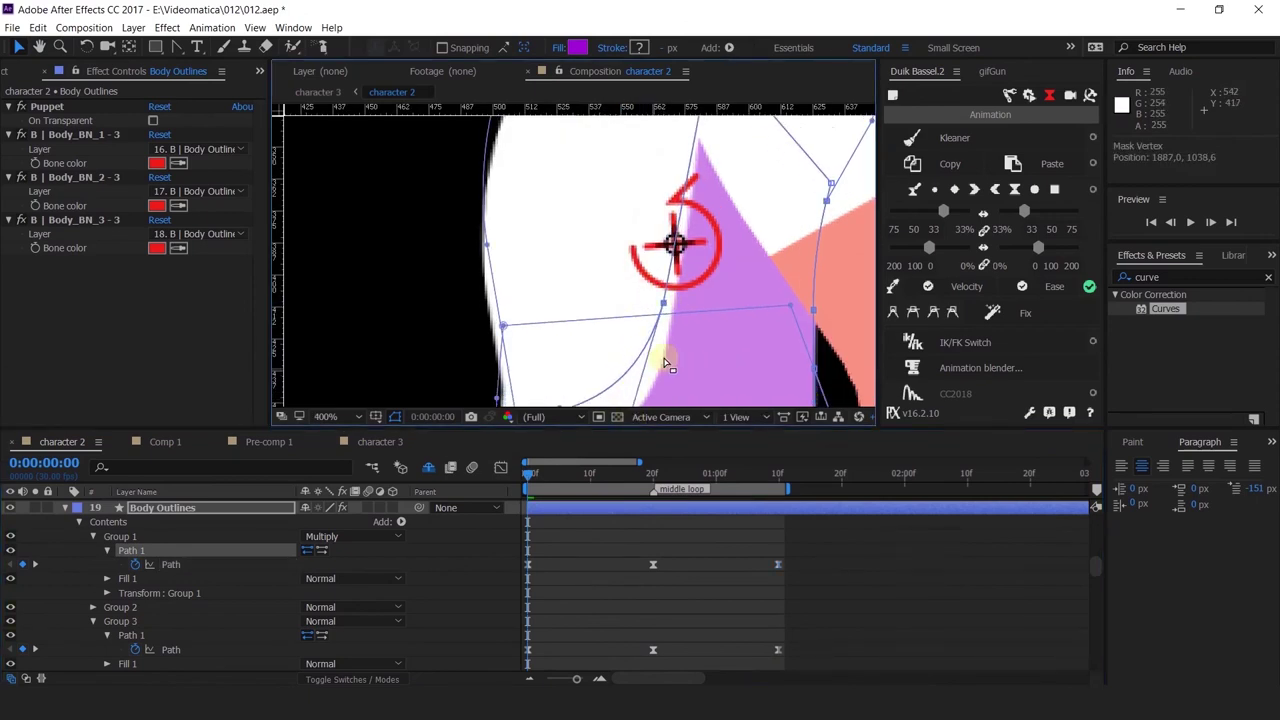
scroll(674, 294, down, 2)
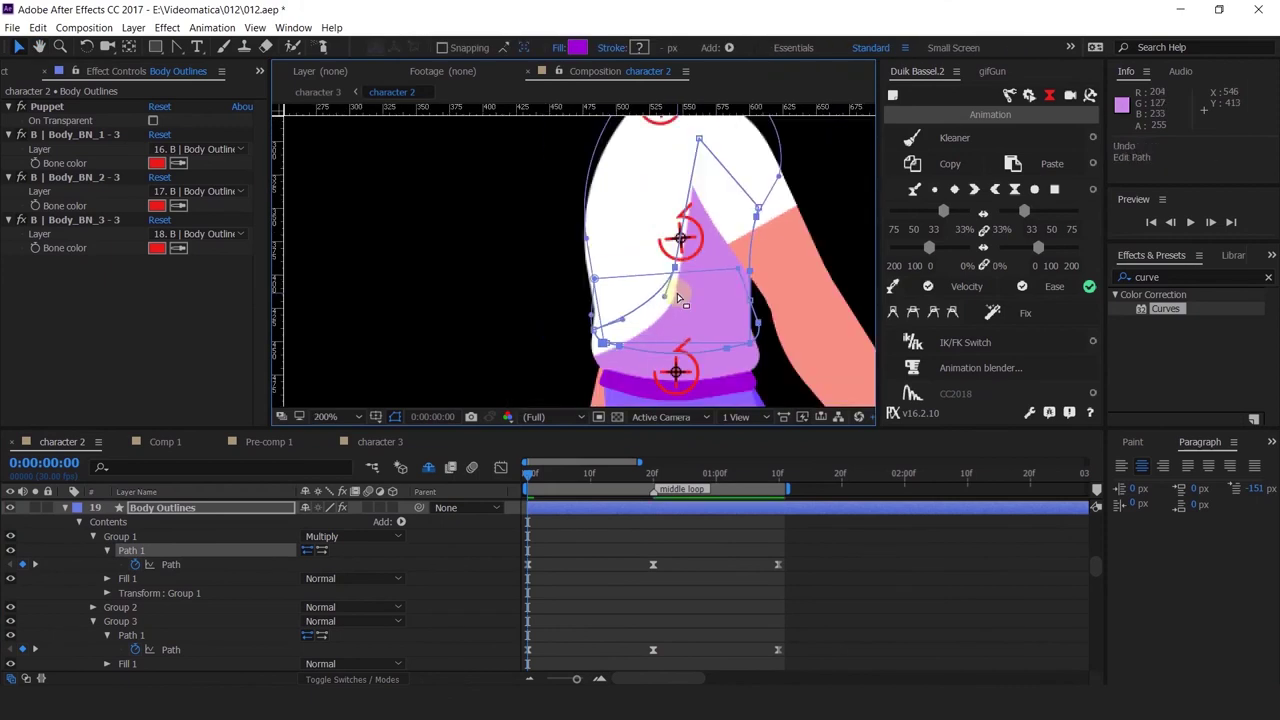
Reshape the curve handles of the Group 1 shadow's inner-edge point at frame 0 into a smooth, steeper curve.
scroll(676, 270, up, 1)
drag(679, 273, 686, 275)
drag(670, 325, 663, 343)
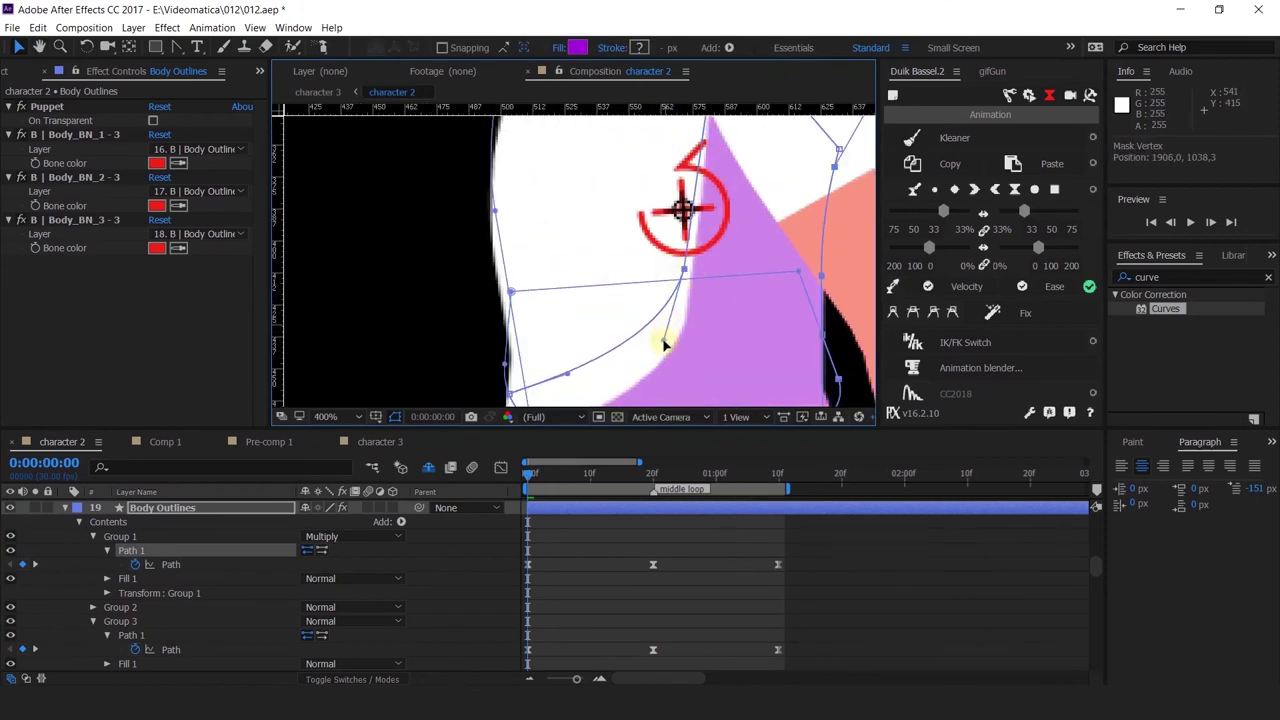
click(177, 47)
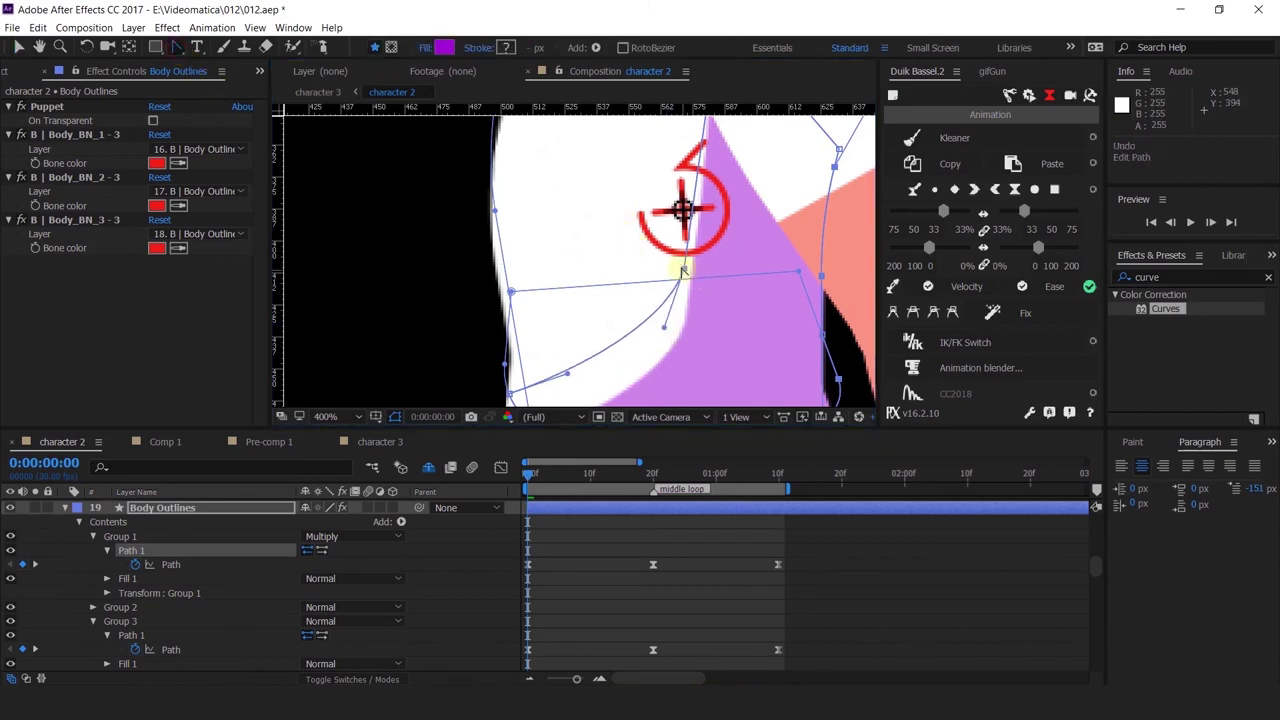
click(683, 270)
drag(677, 306, 658, 358)
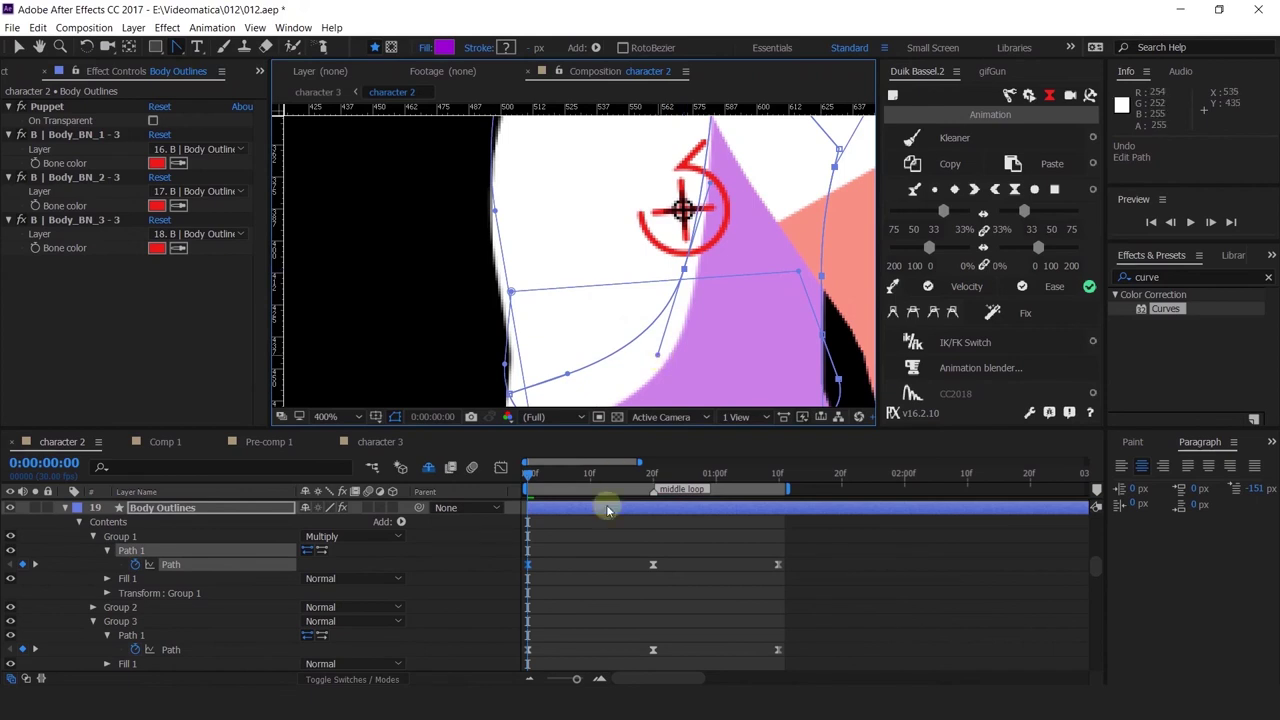
Copy Group 1's frame 0 path keyframe over the one at 0:00:01:10, and preview the loop in the character 3 composition.
click(652, 480)
drag(653, 481, 394, 502)
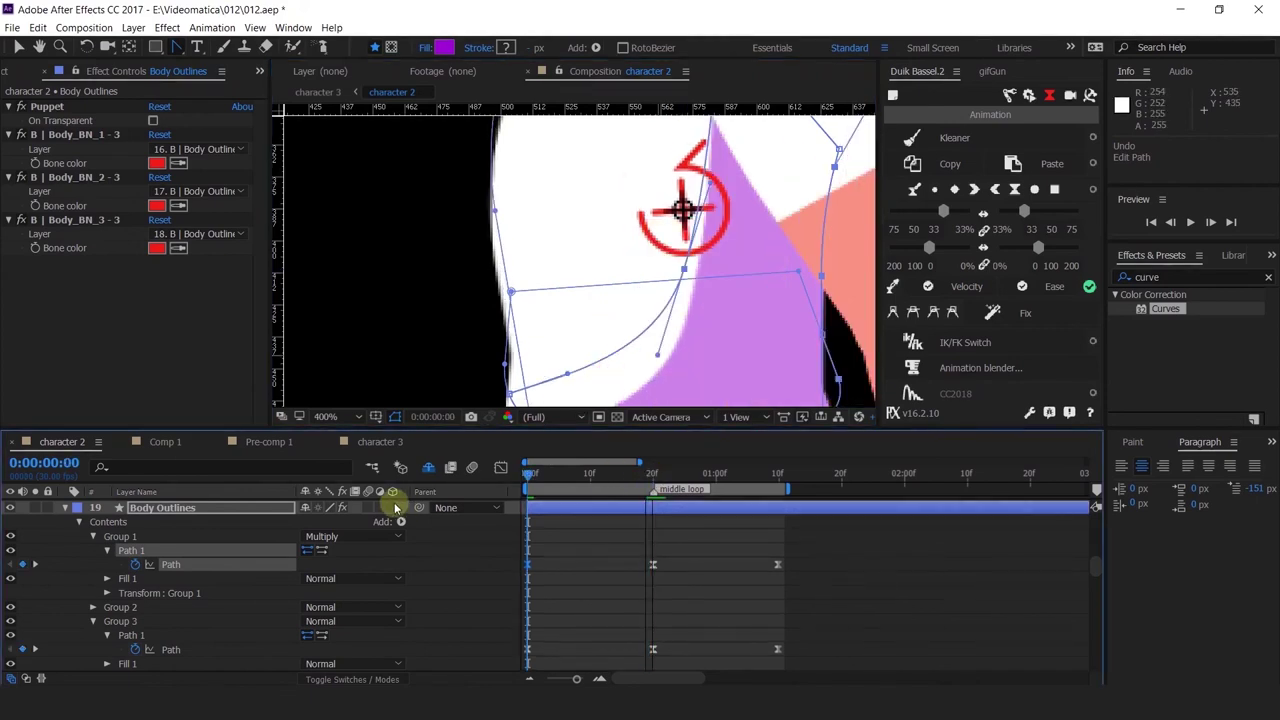
key(ctrl+c)
key(ctrl+v)
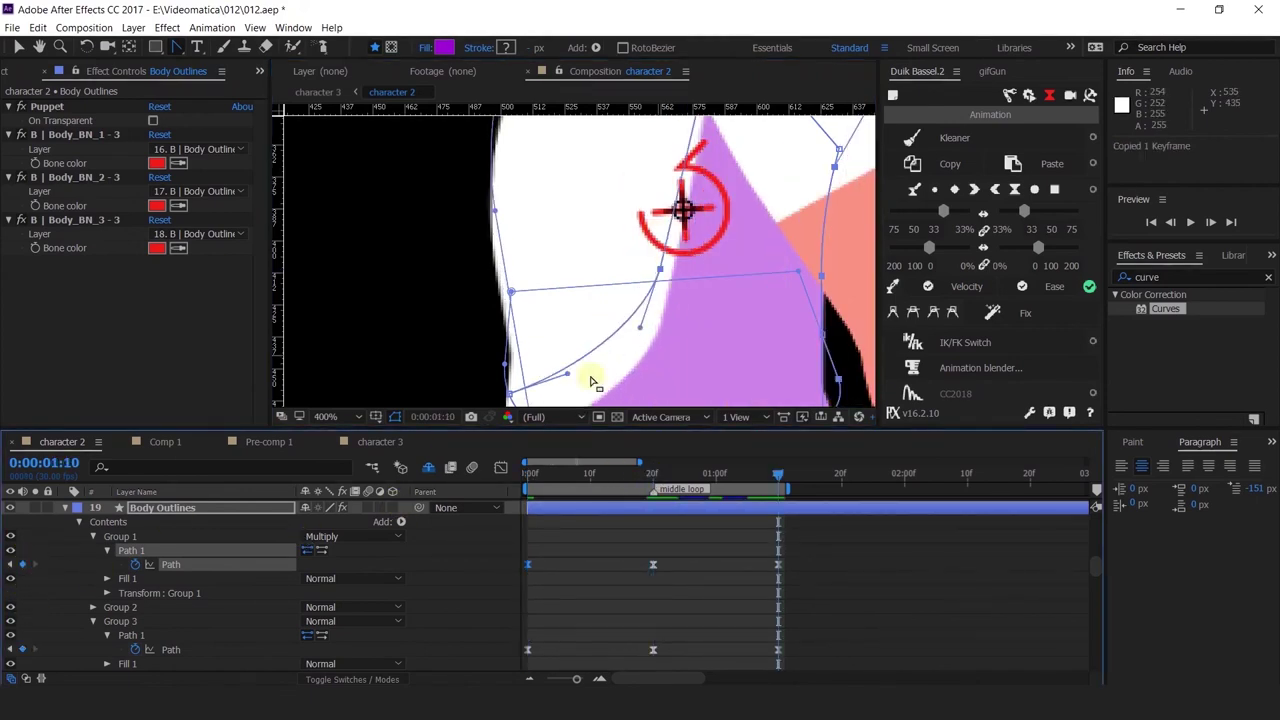
click(379, 441)
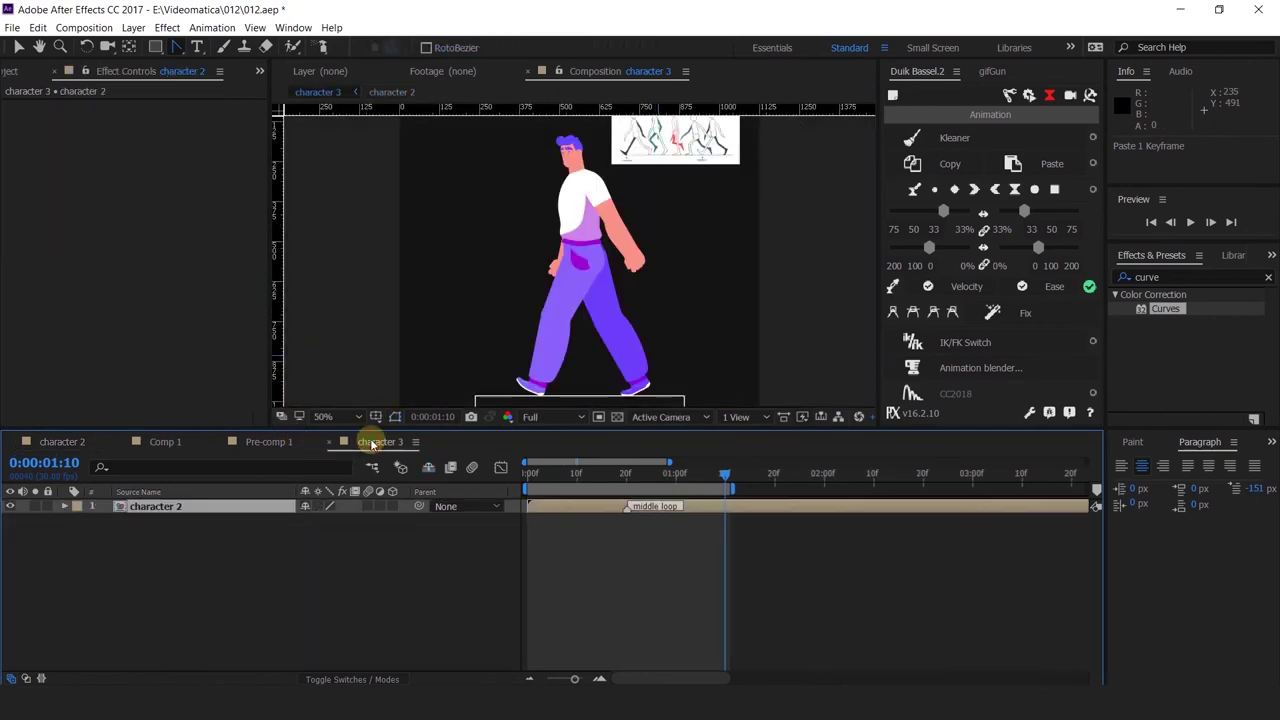
key(space)
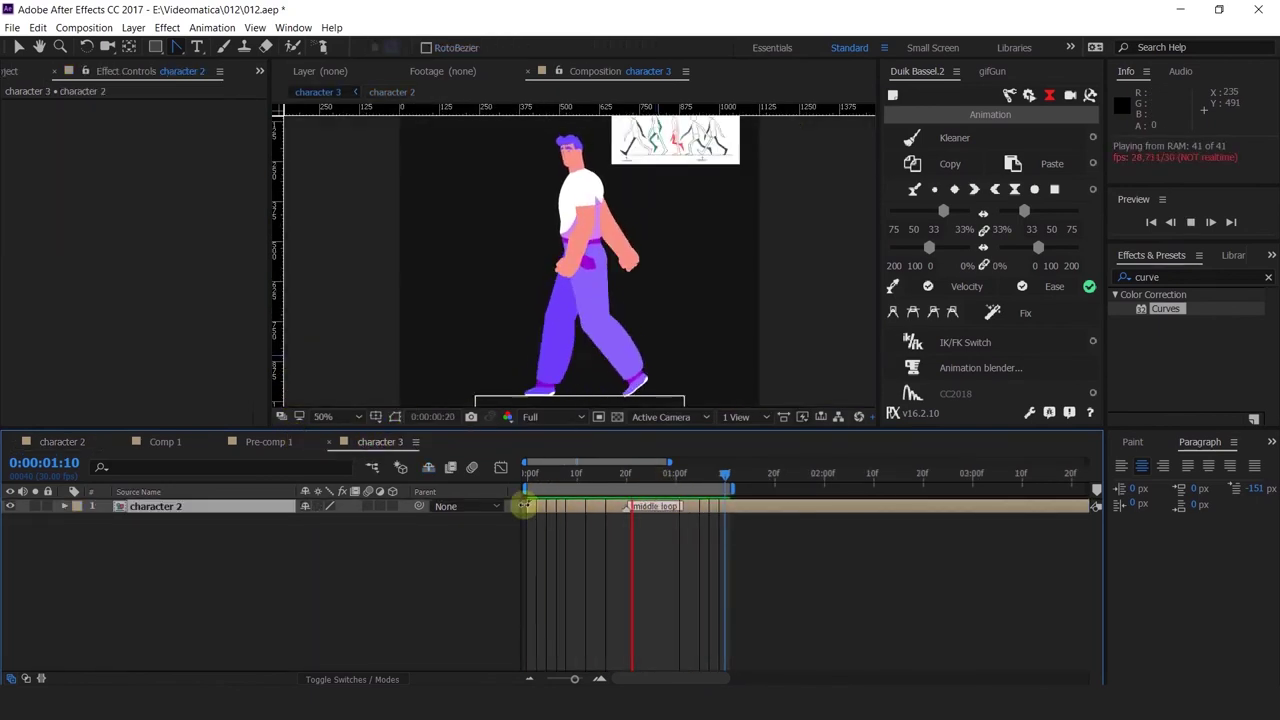
At frame 20 in character 2, move the Group 1 shadow's inner-edge point toward the front and its sleeve-side point up and inward, then preview.
click(527, 475)
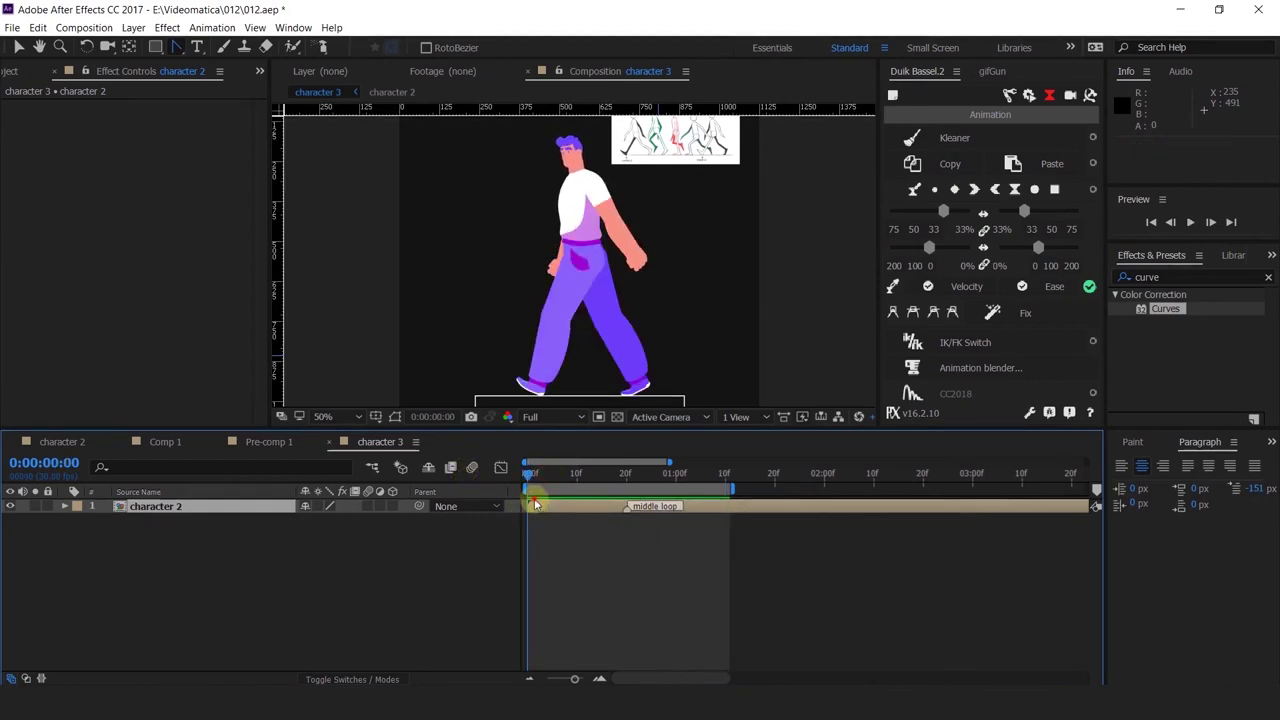
double_click(533, 505)
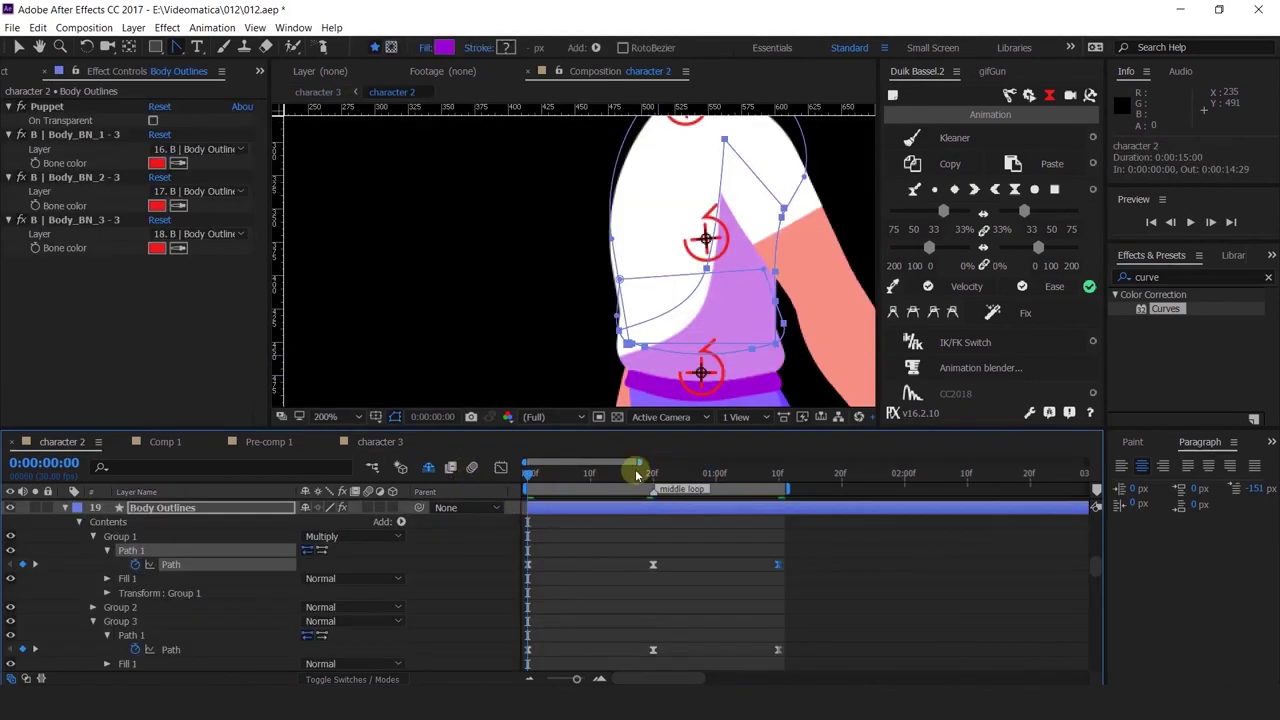
drag(636, 477, 653, 481)
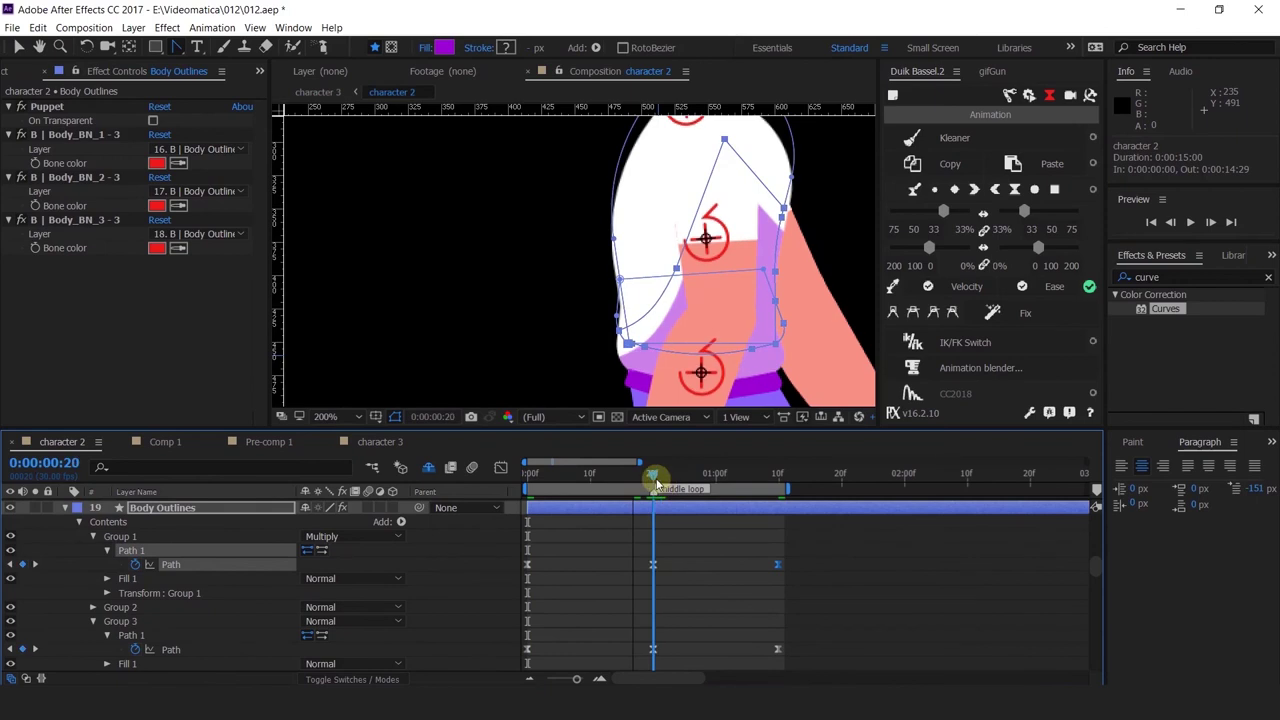
click(674, 270)
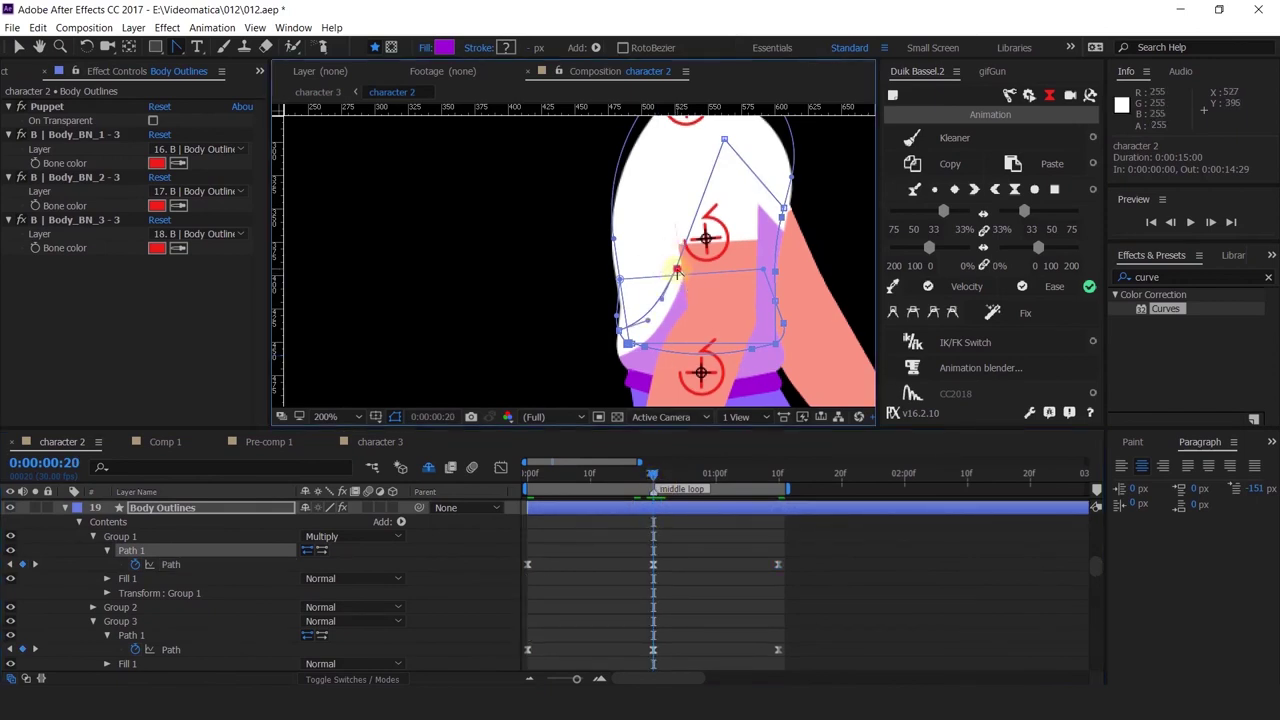
drag(676, 269, 660, 272)
key(ctrl+z)
key(v)
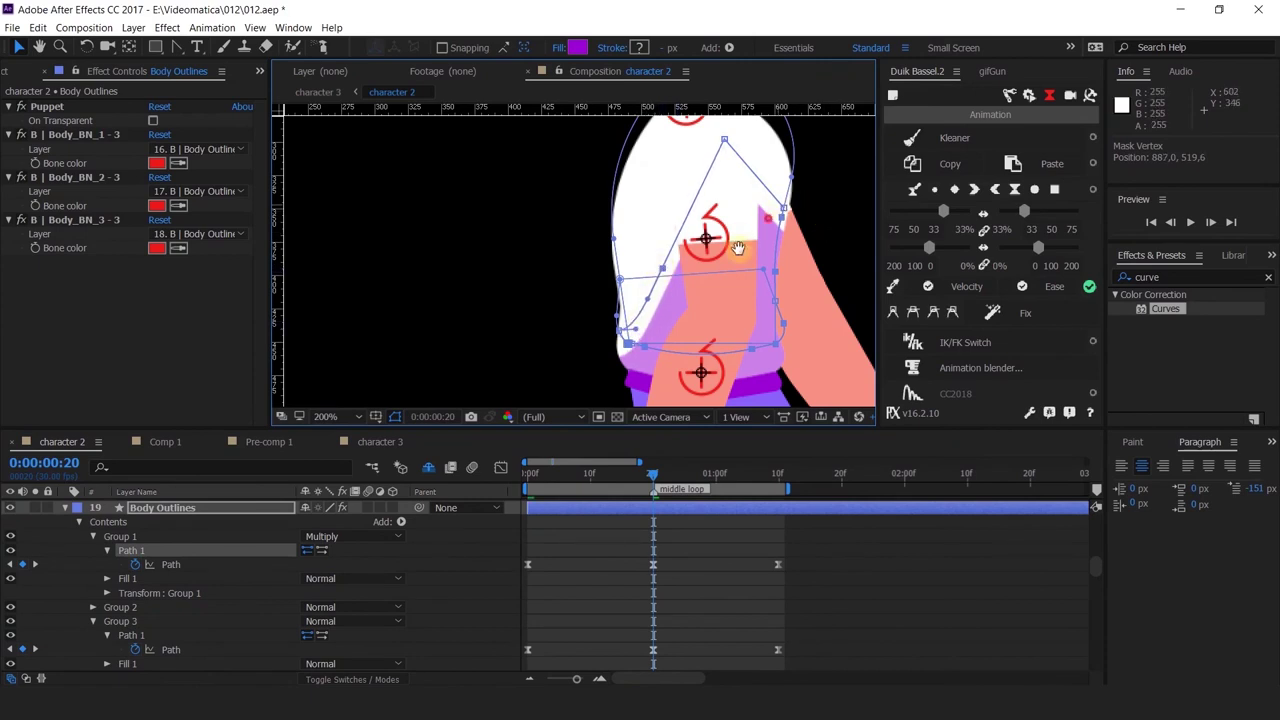
drag(785, 211, 689, 324)
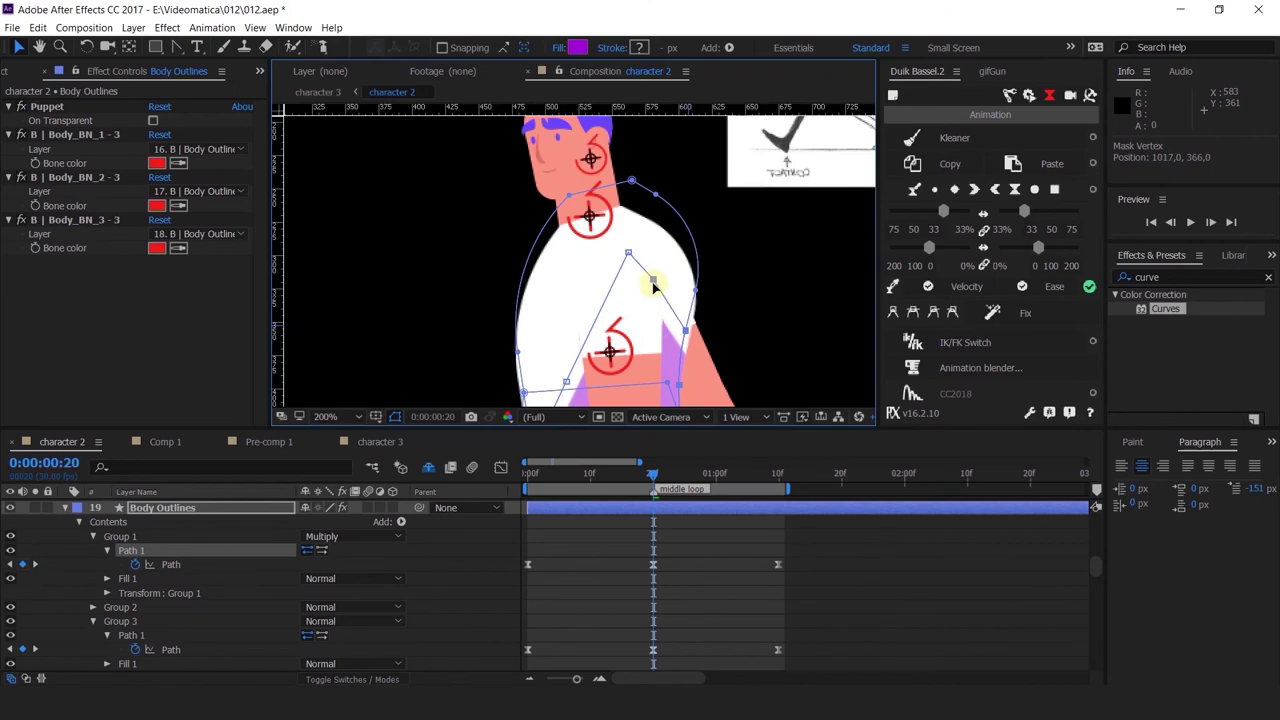
key(space)
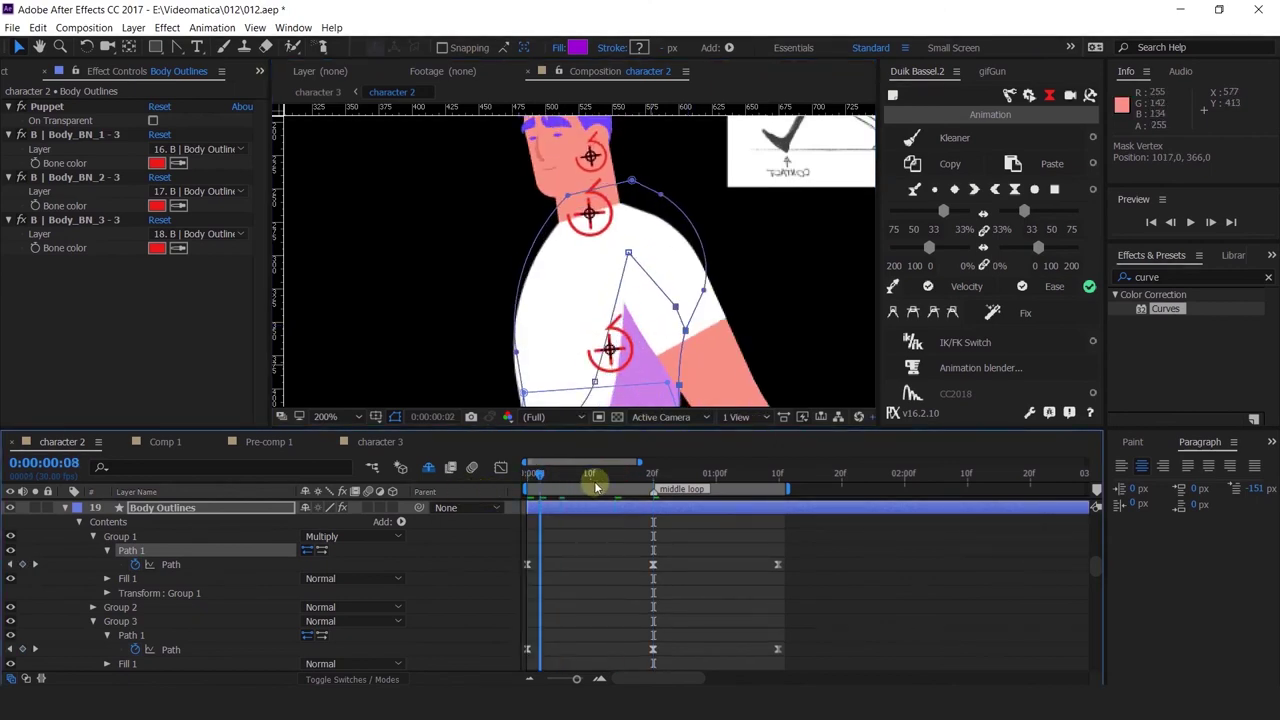
key(space)
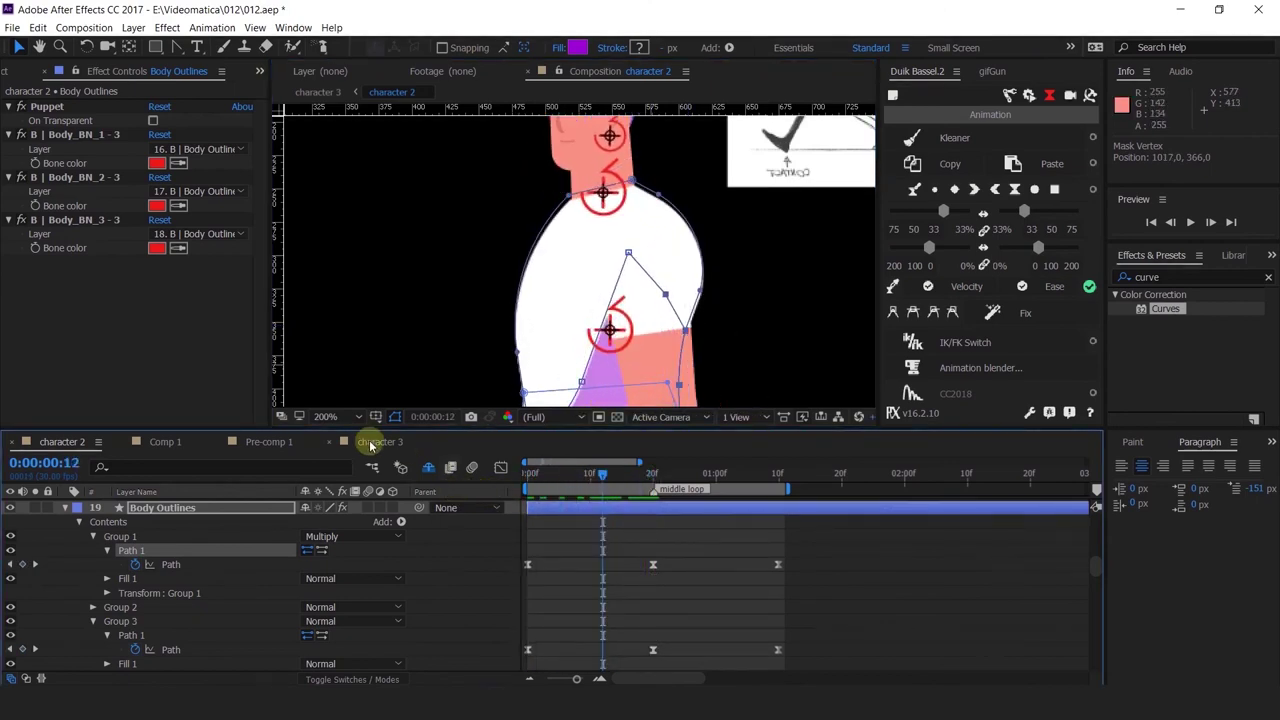
Paste Group 1's frame 0 path keyframe at 0:00:01:10 again, and play the walk in the character 3 composition.
click(778, 476)
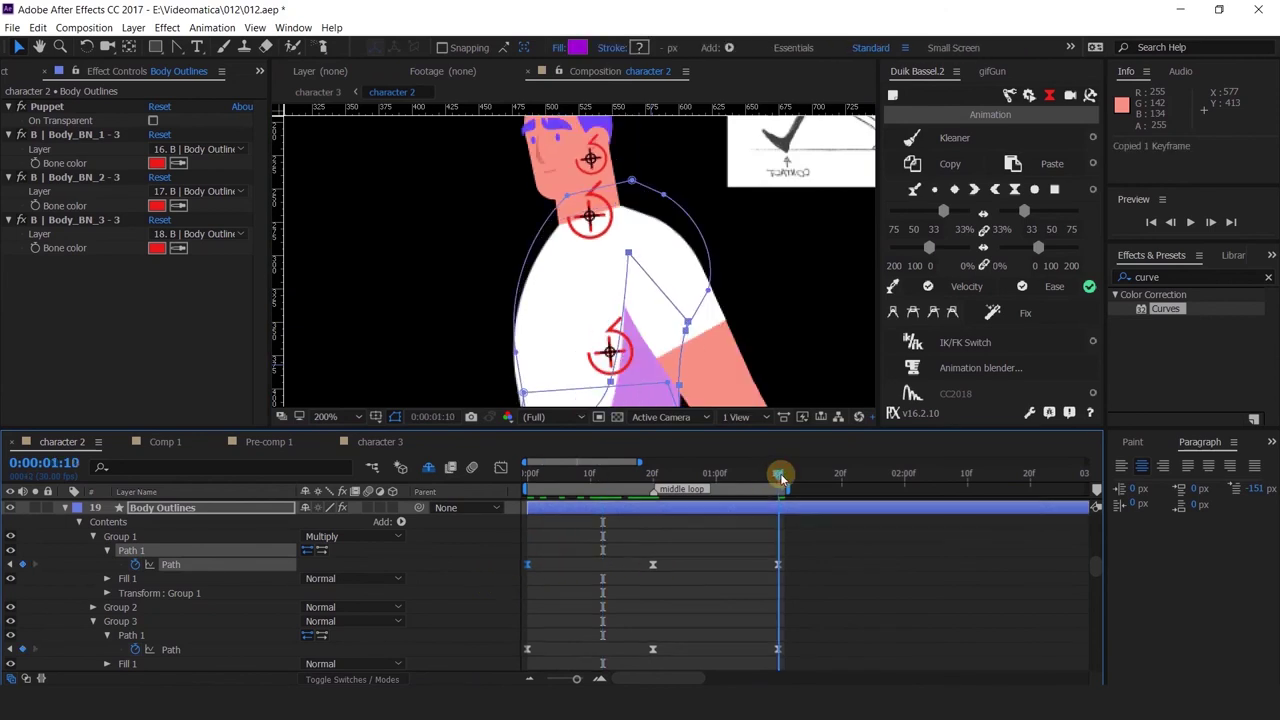
key(ctrl+v)
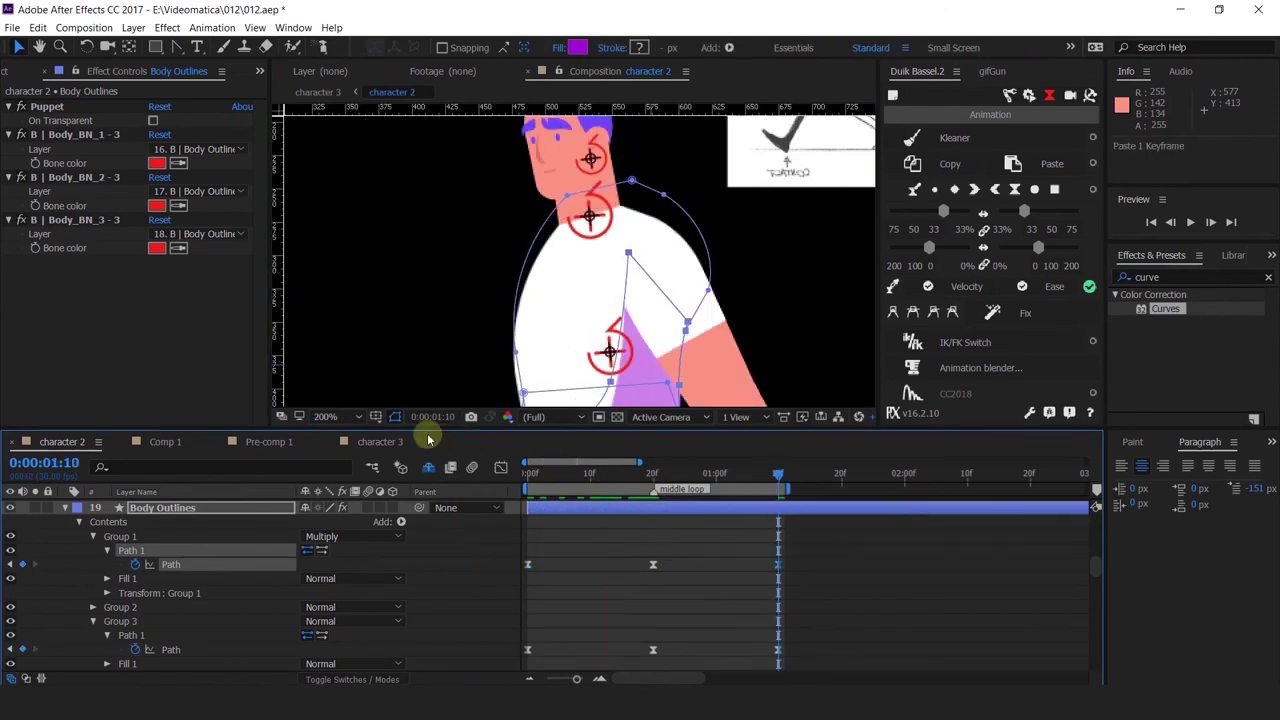
click(377, 441)
key(space)
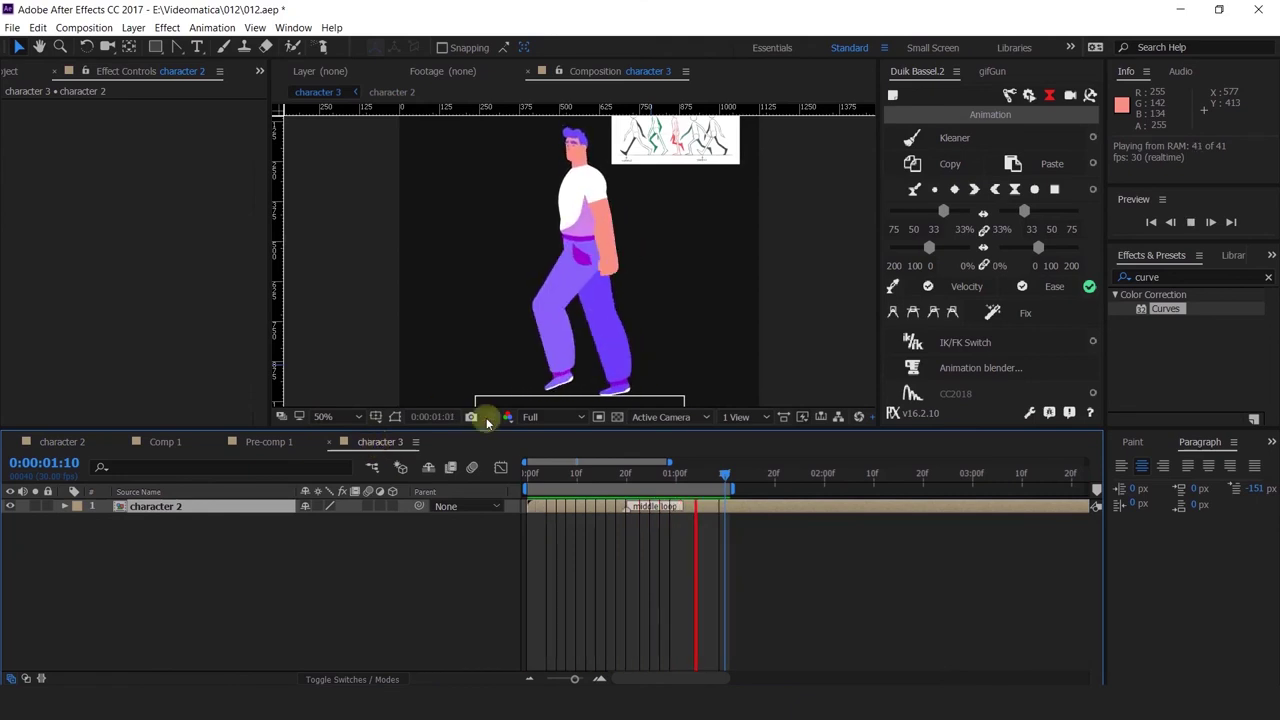
Reopen character 2 and move the Group 1 shadow's inner-edge point slightly toward the front at frame 0.
click(625, 475)
double_click(606, 506)
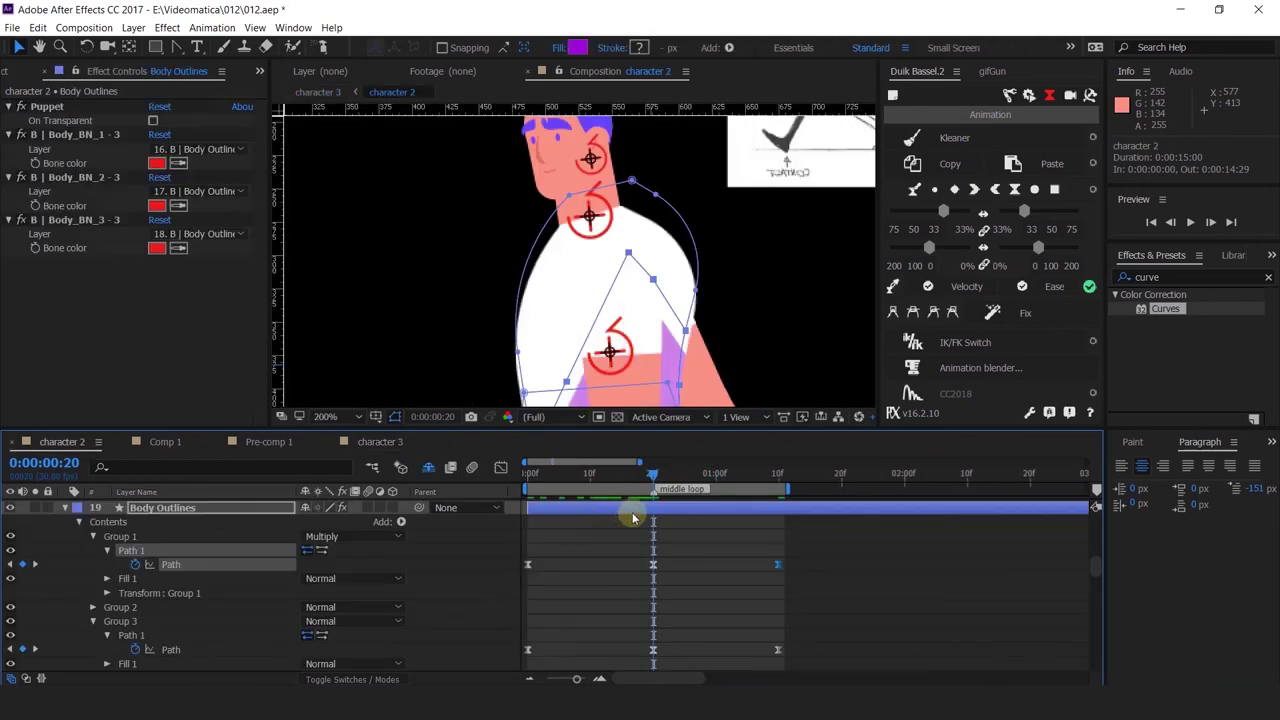
drag(643, 325, 694, 234)
drag(543, 474, 451, 483)
scroll(660, 300, up, 2)
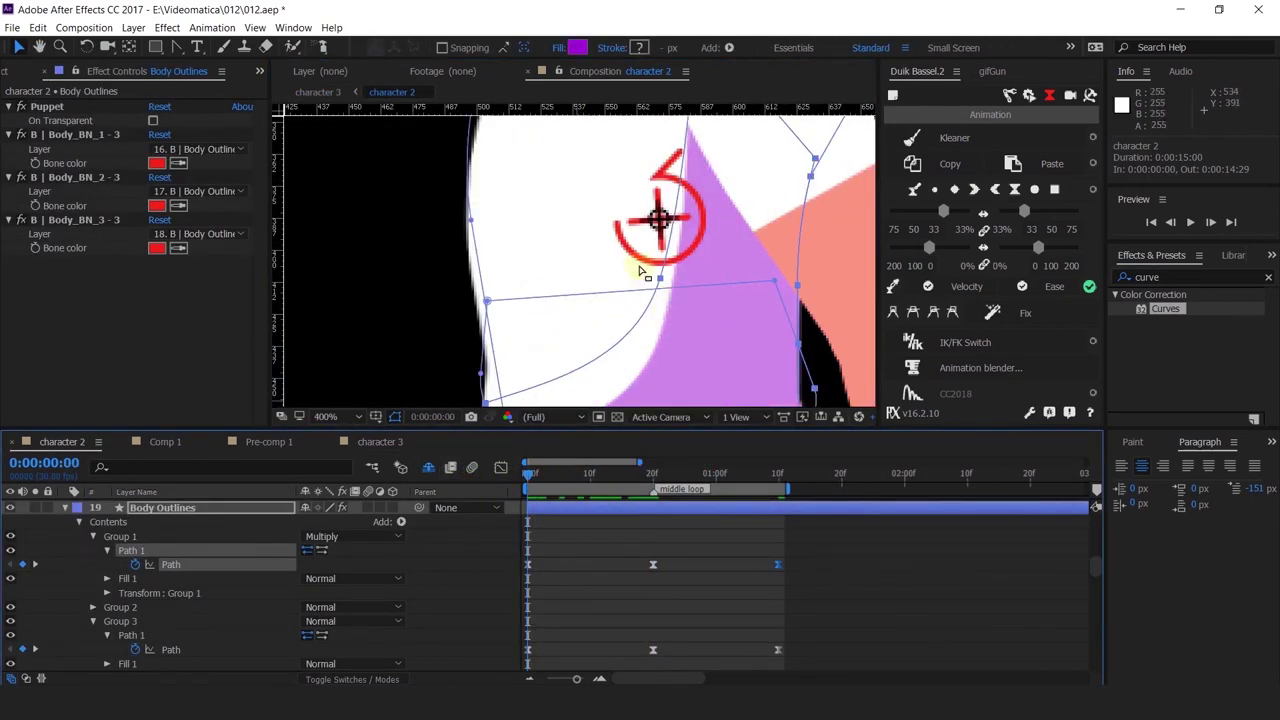
drag(659, 277, 634, 282)
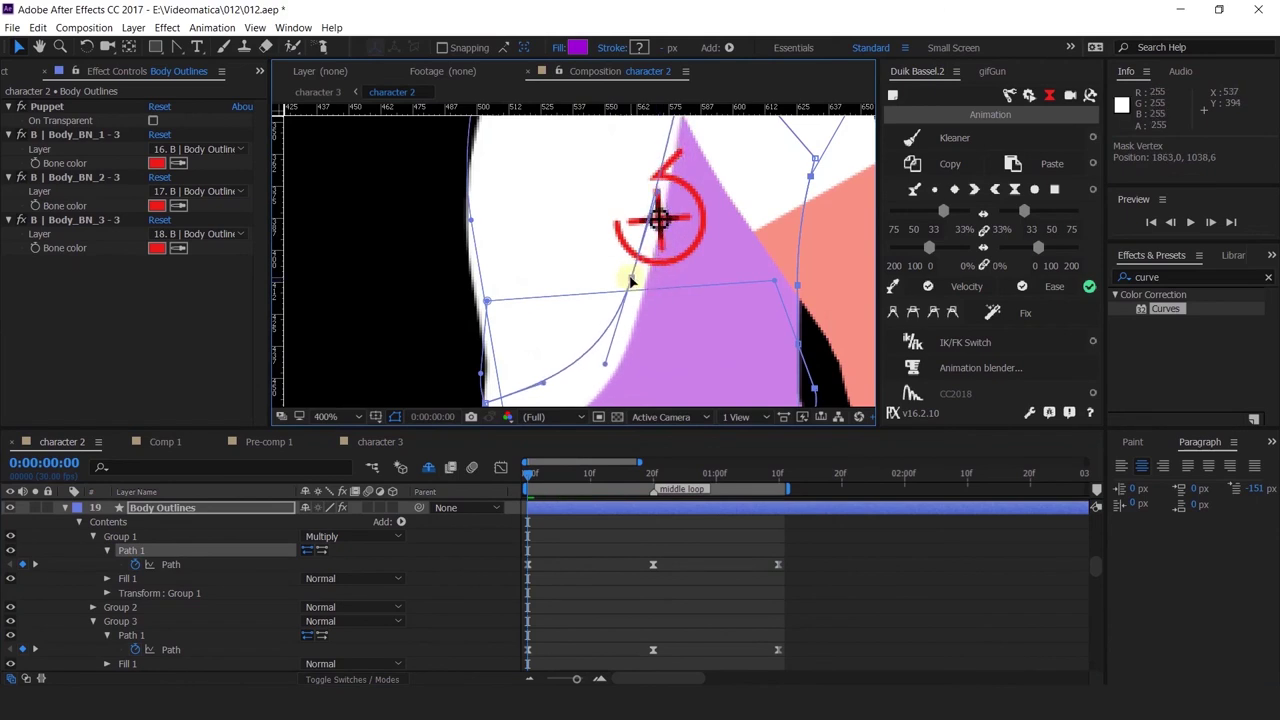
scroll(632, 282, down, 4)
scroll(661, 374, up, 4)
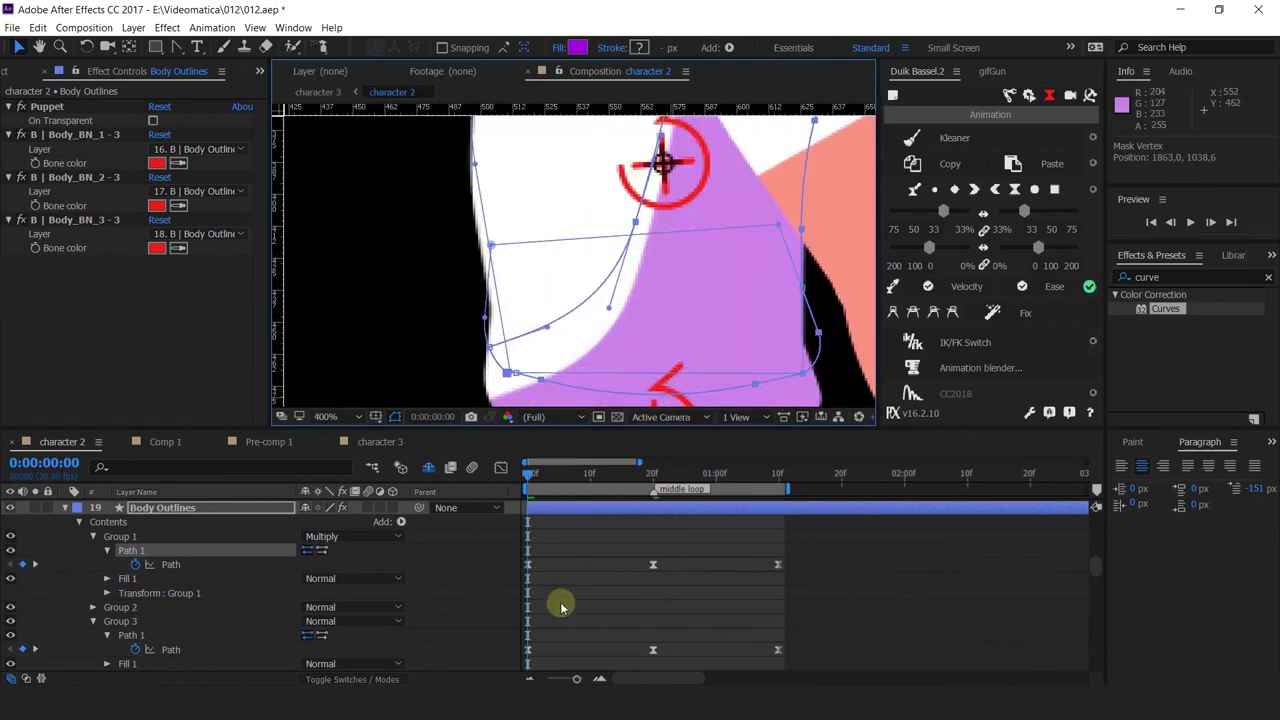
Replace Group 1's path keyframe at 0:00:01:10 with a copy of the frame 0 keyframe, and preview the character 3 composition.
scroll(545, 560, down, 1)
drag(531, 514, 505, 545)
key(ctrl+c)
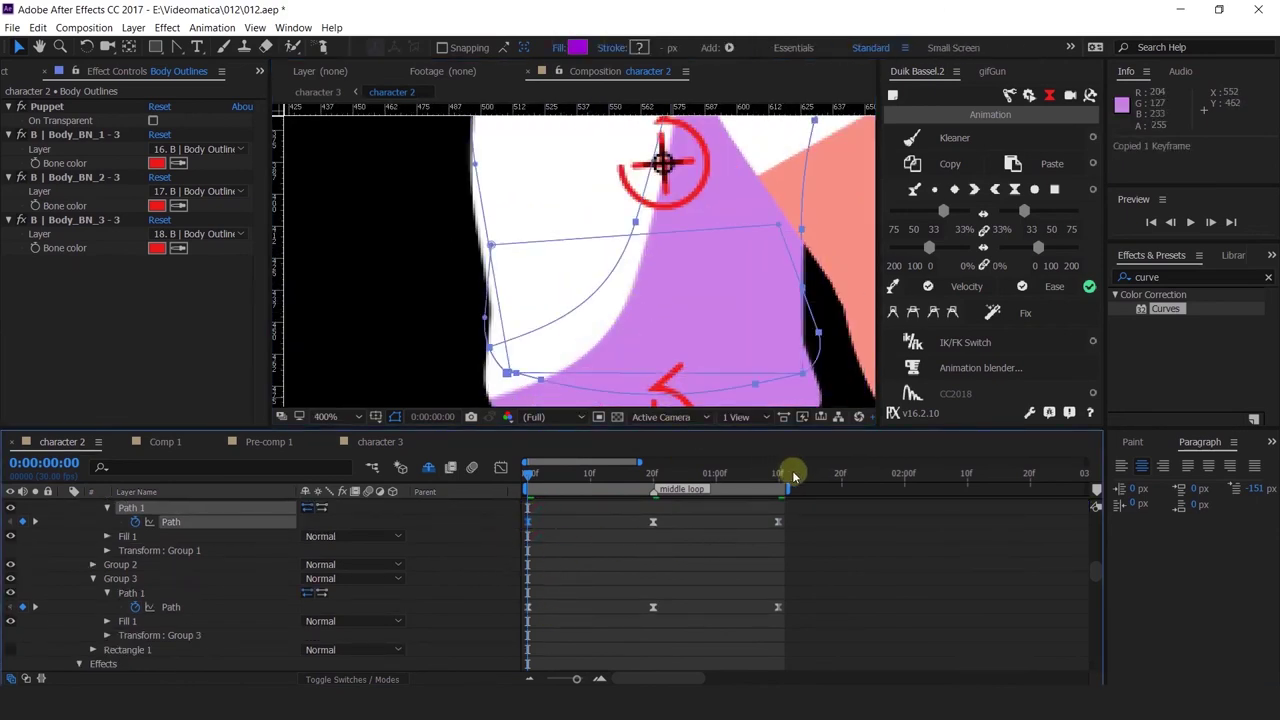
click(778, 481)
key(ctrl+v)
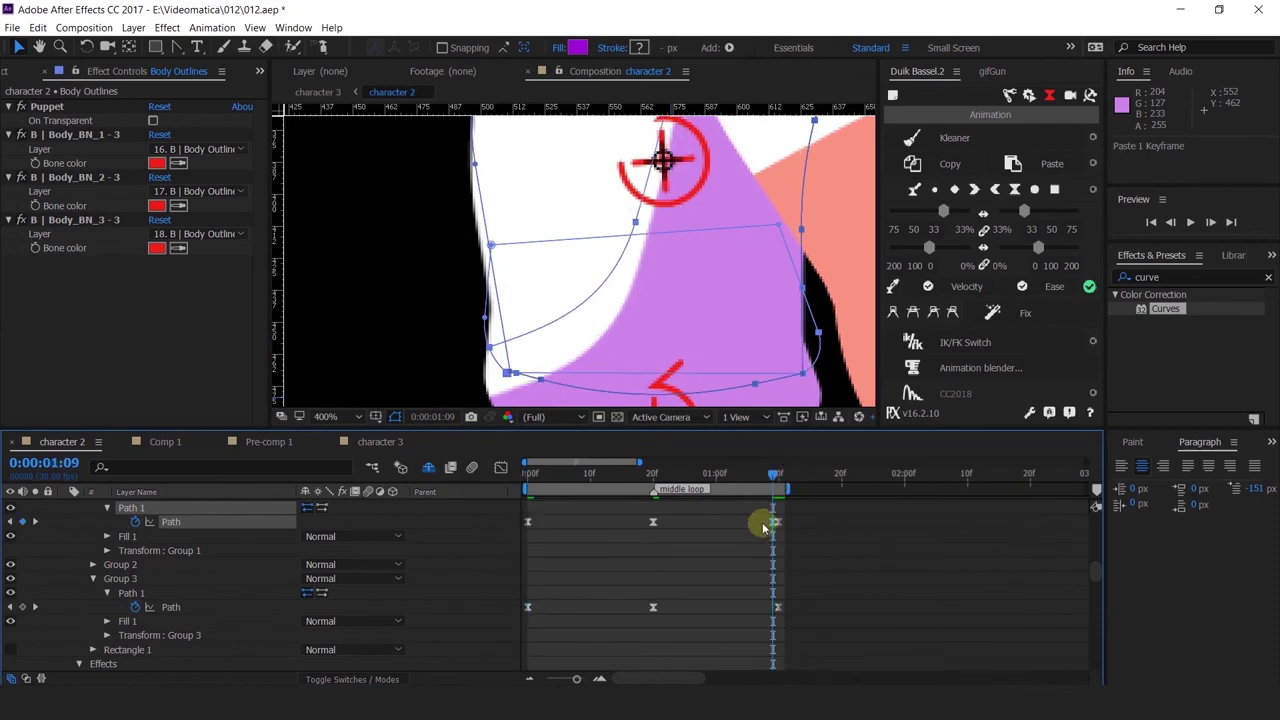
drag(773, 531, 779, 531)
click(383, 442)
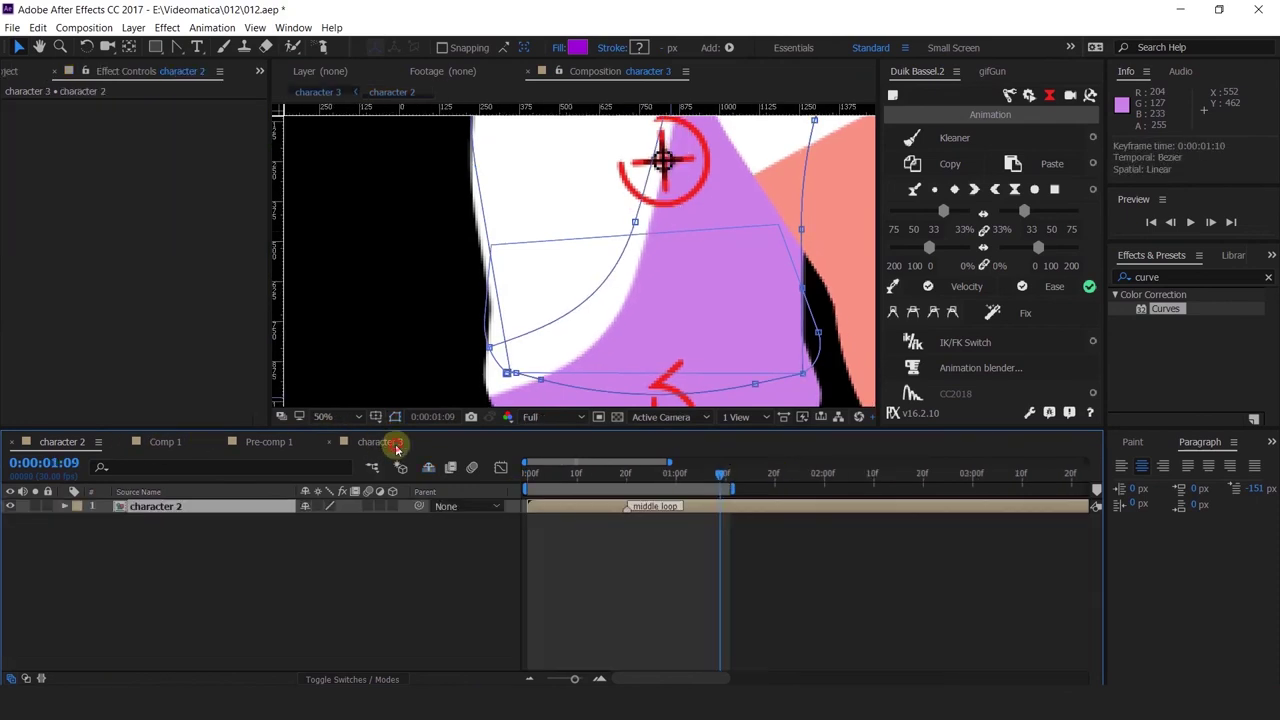
key(space)
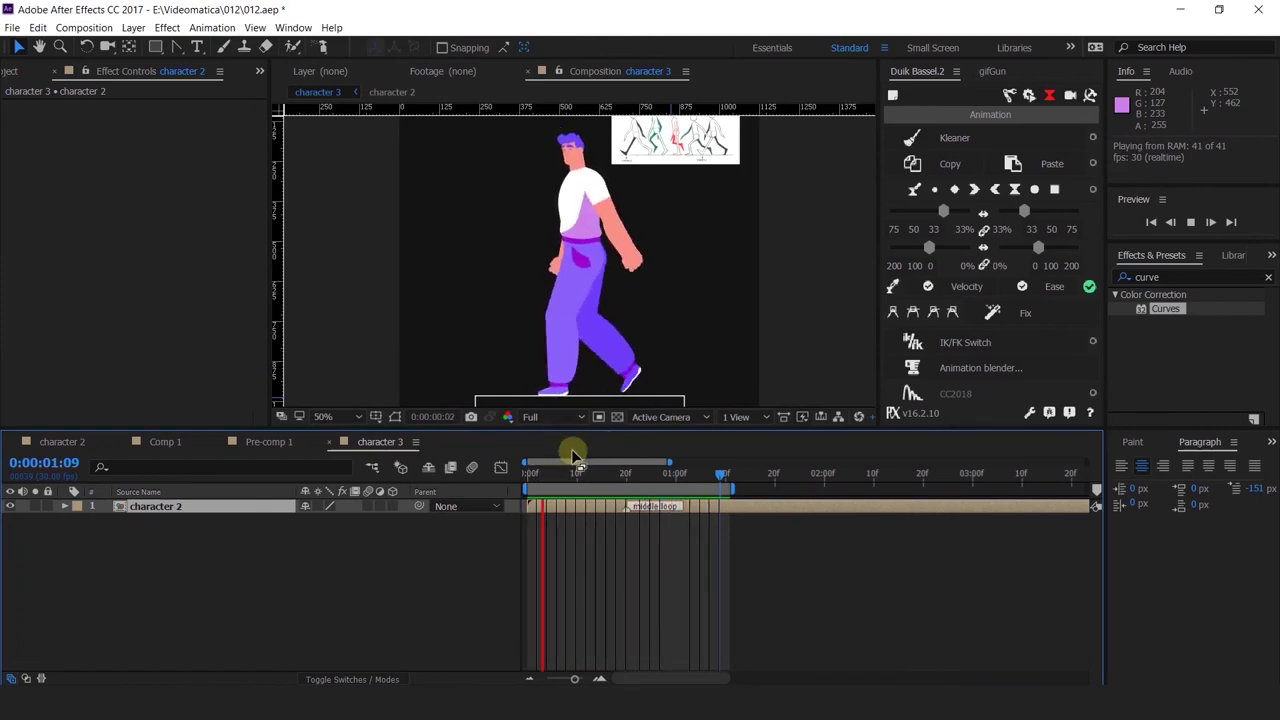
Enlarge the composition viewer and replay the walk cycle from frame 0, checking the shirt shadow up close.
drag(555, 503, 559, 493)
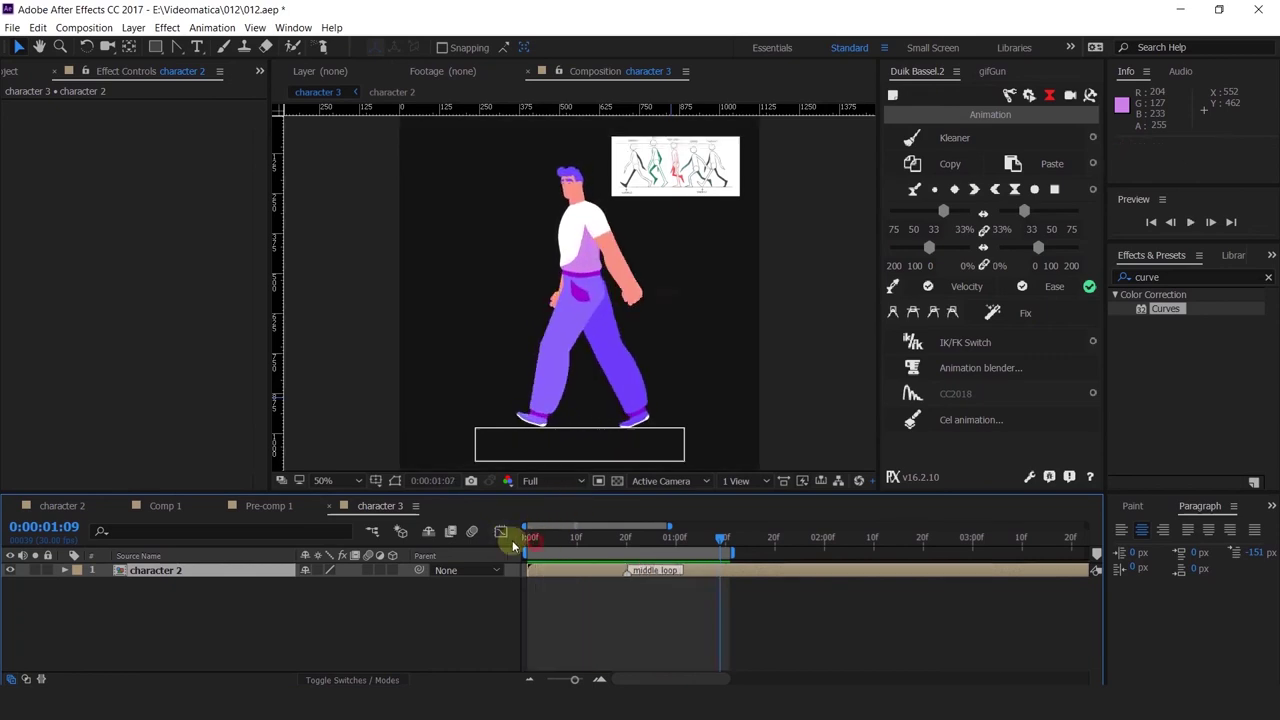
key(space)
key(space)
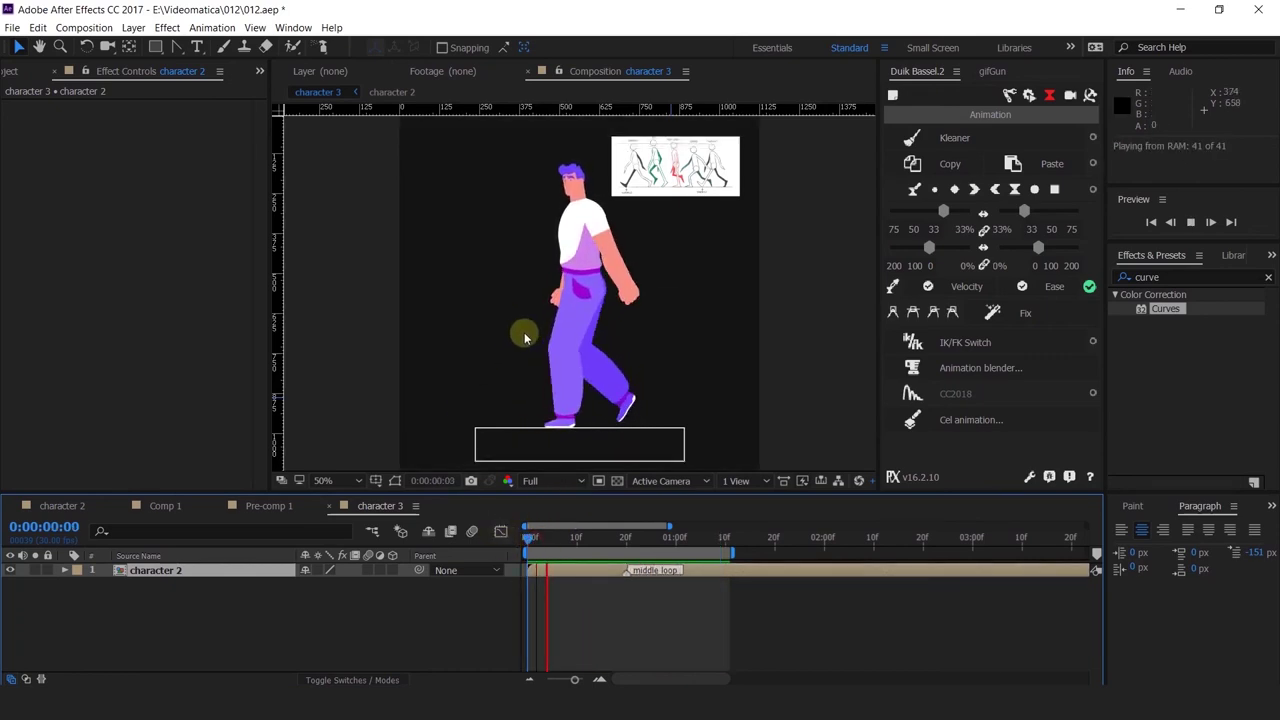
scroll(576, 282, up, 2)
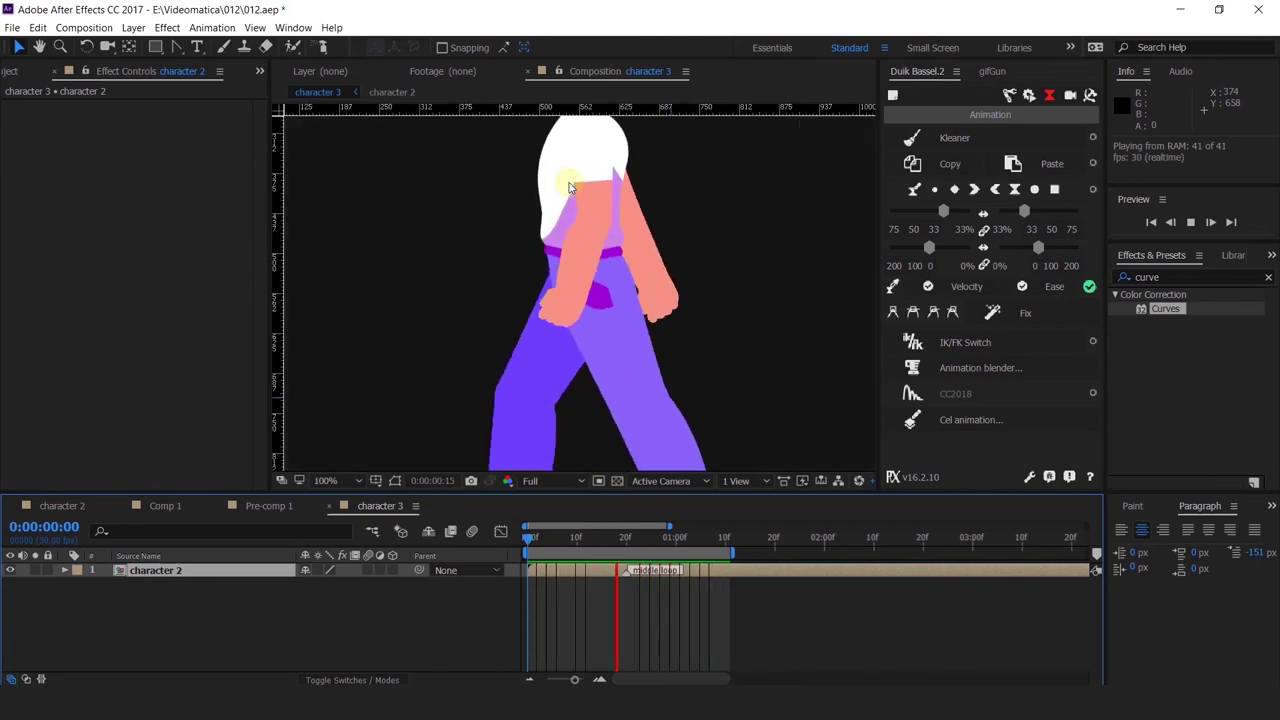
scroll(568, 187, down, 2)
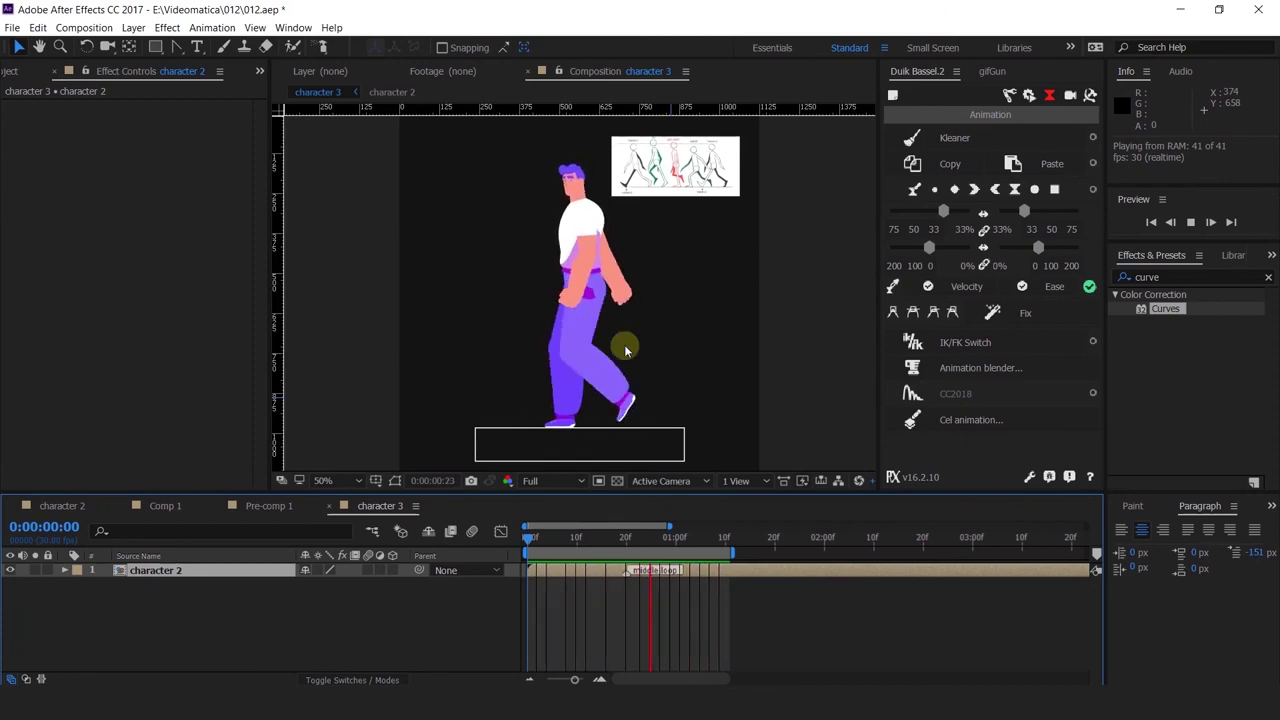
click(530, 540)
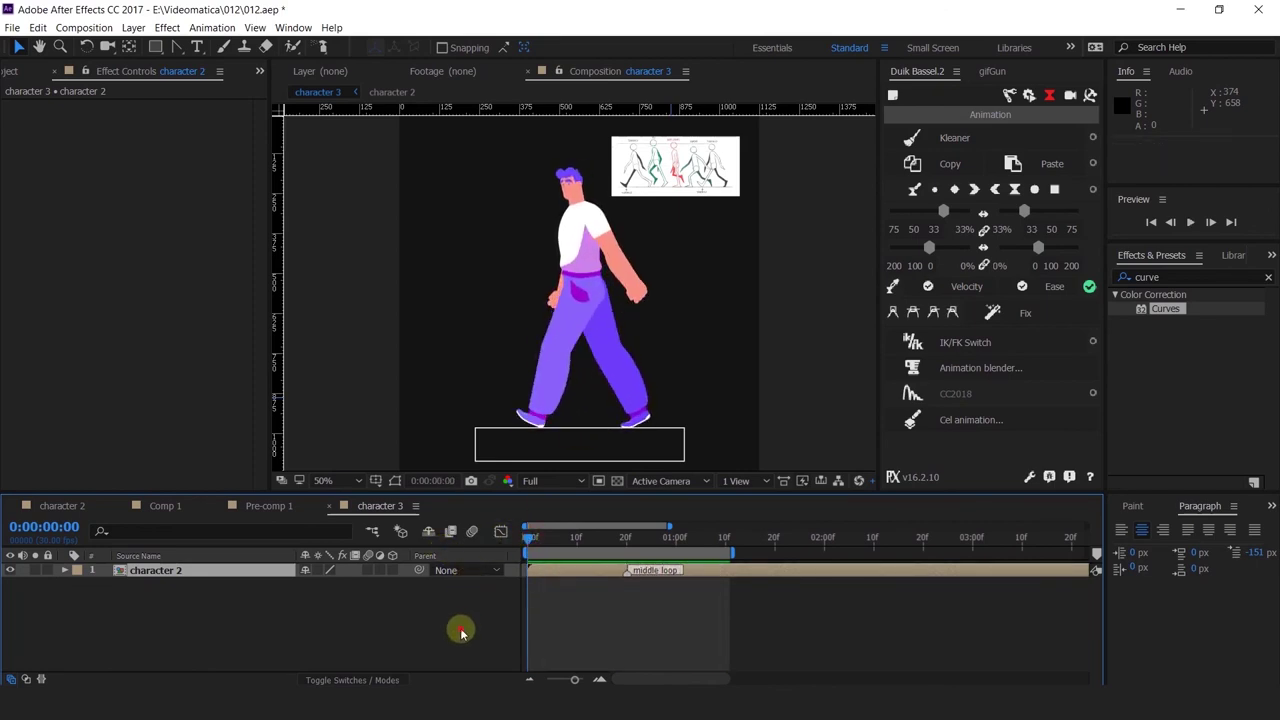
Play the repeated walk over the longer work area, and reopen the character 2 composition at frame 23.
click(461, 629)
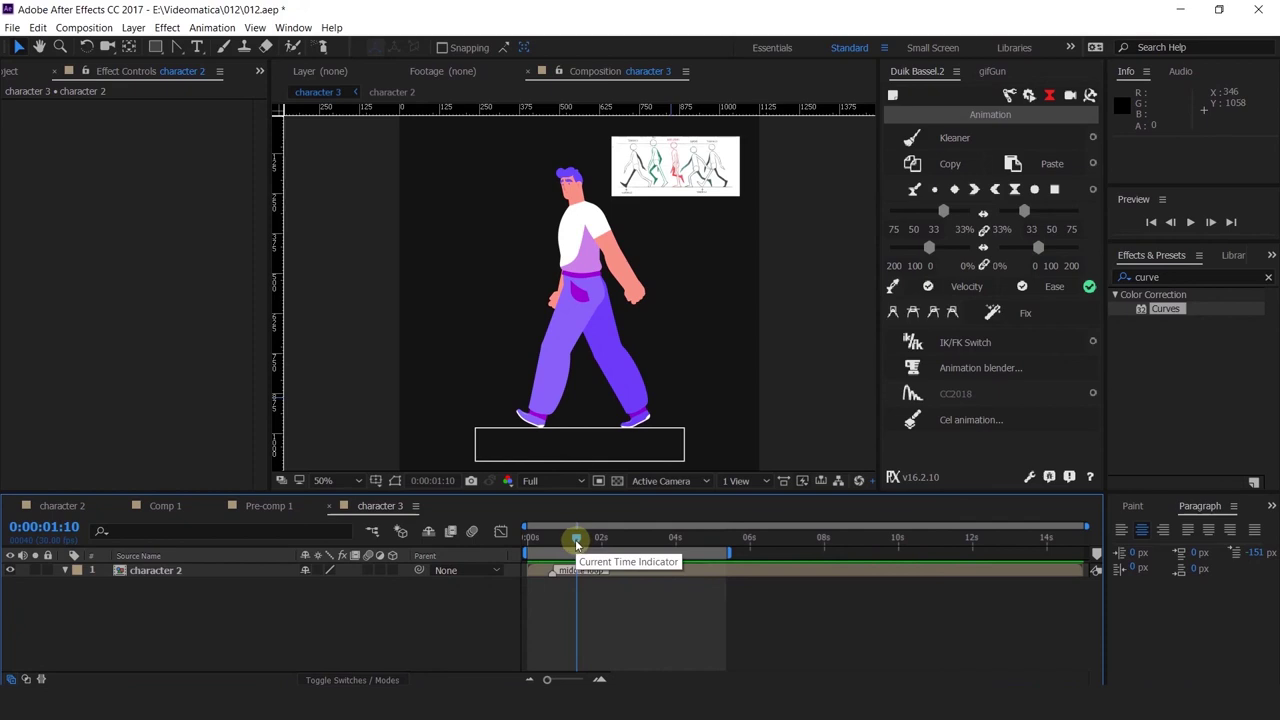
drag(576, 542, 557, 540)
key(space)
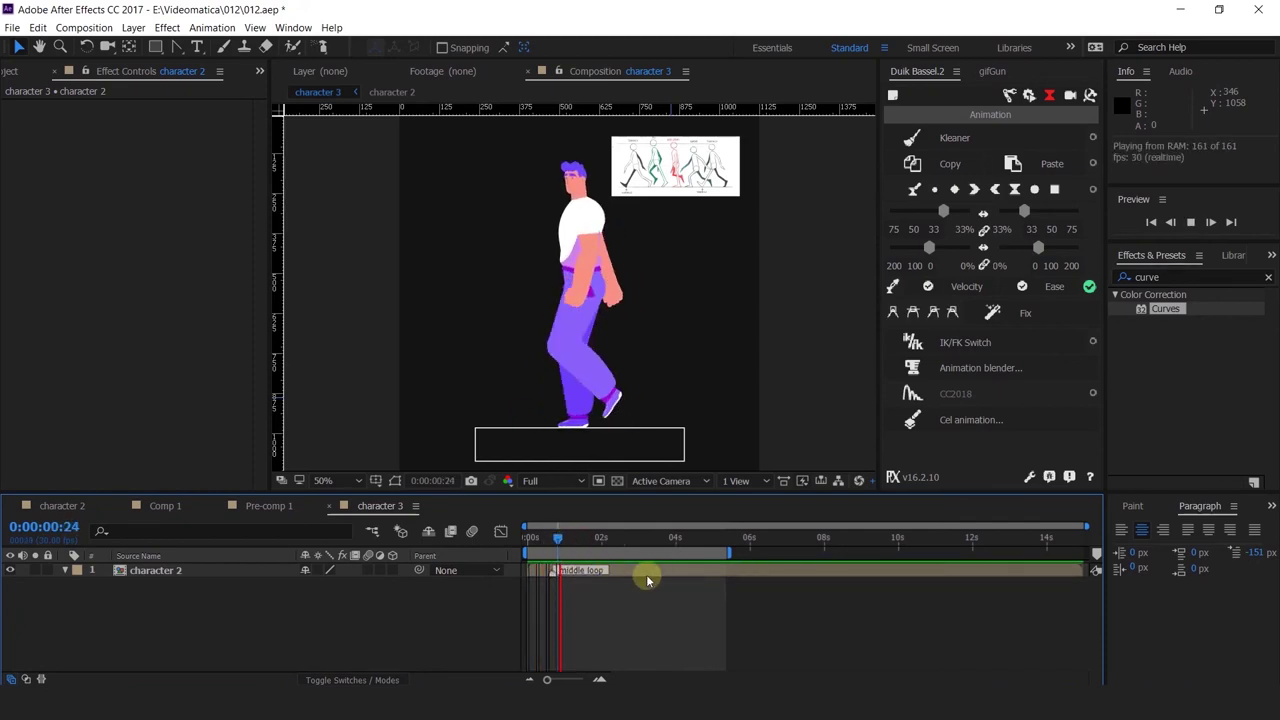
click(557, 541)
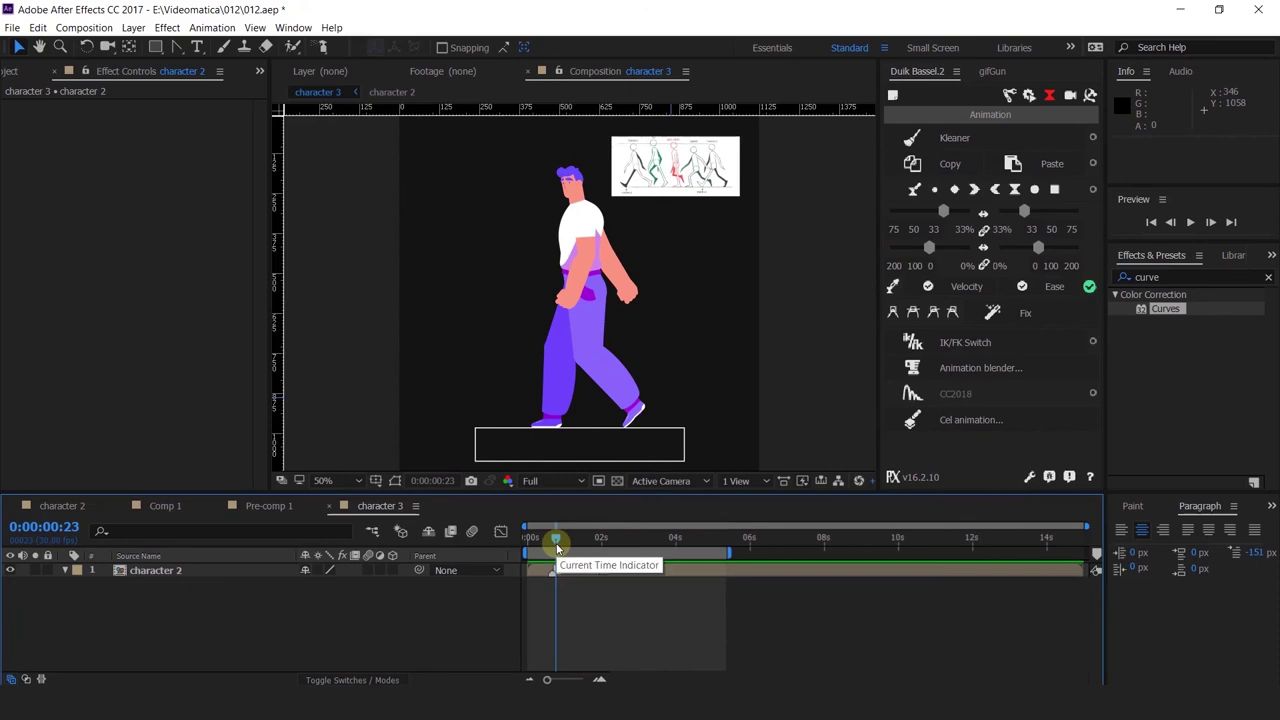
double_click(165, 571)
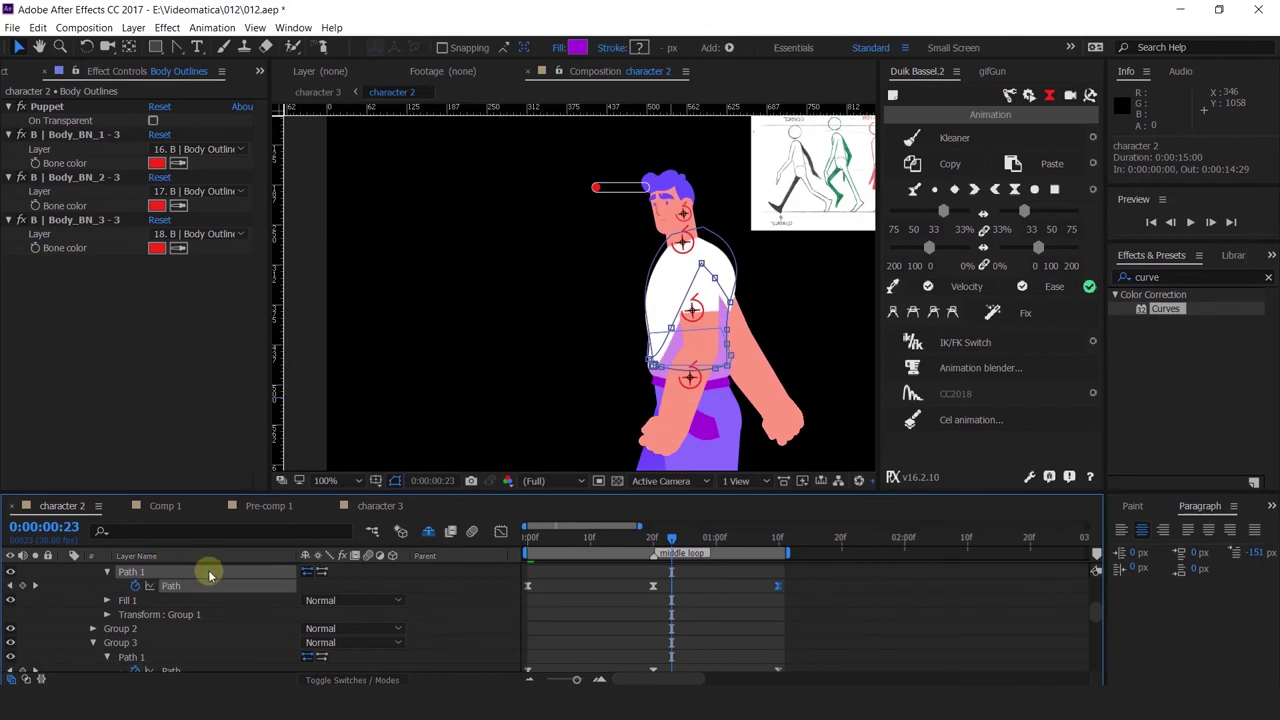
Reveal the keyframed properties of all layers in the character 2 composition and enlarge the timeline to show more rows.
key(u)
scroll(206, 589, up, 2)
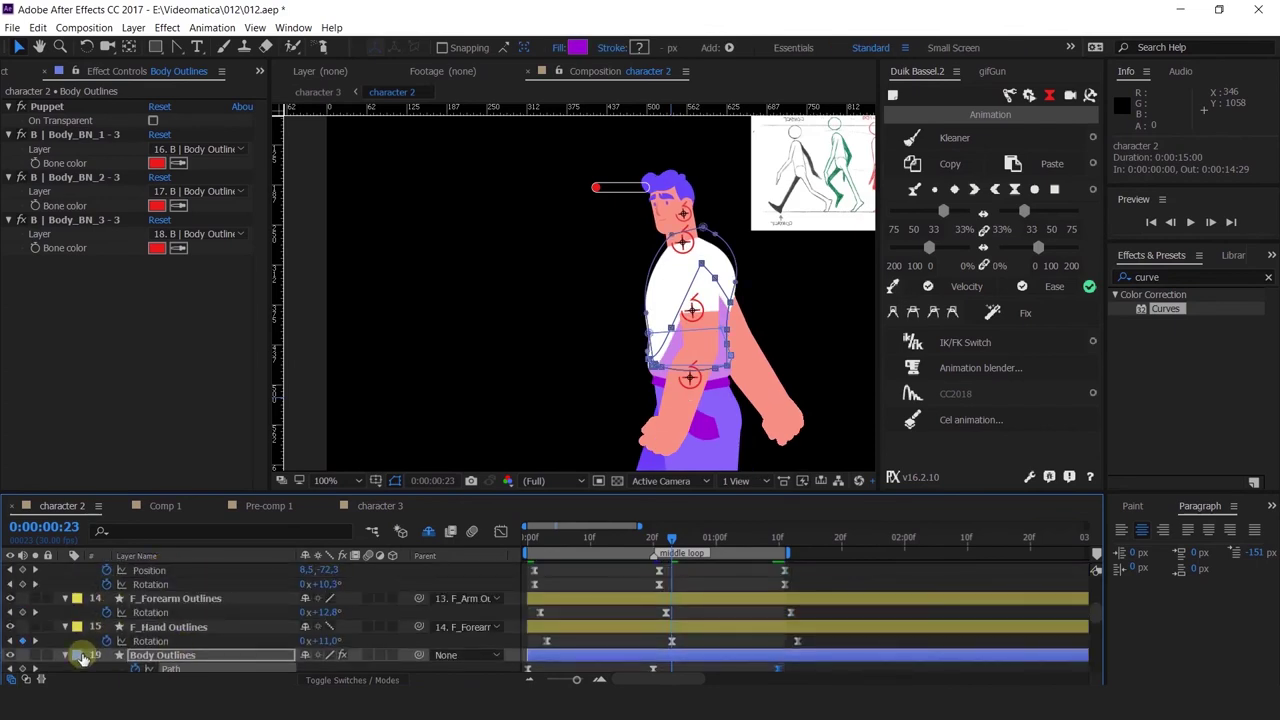
scroll(150, 590, up, 5)
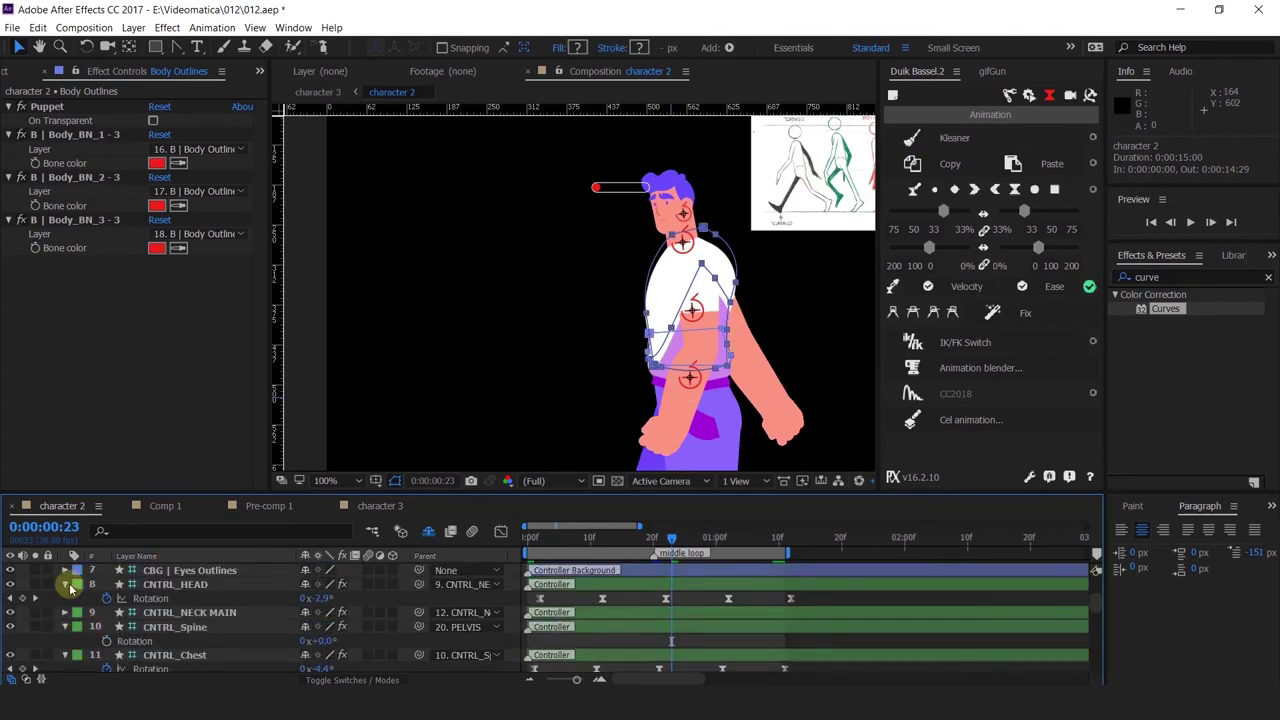
click(65, 585)
click(65, 612)
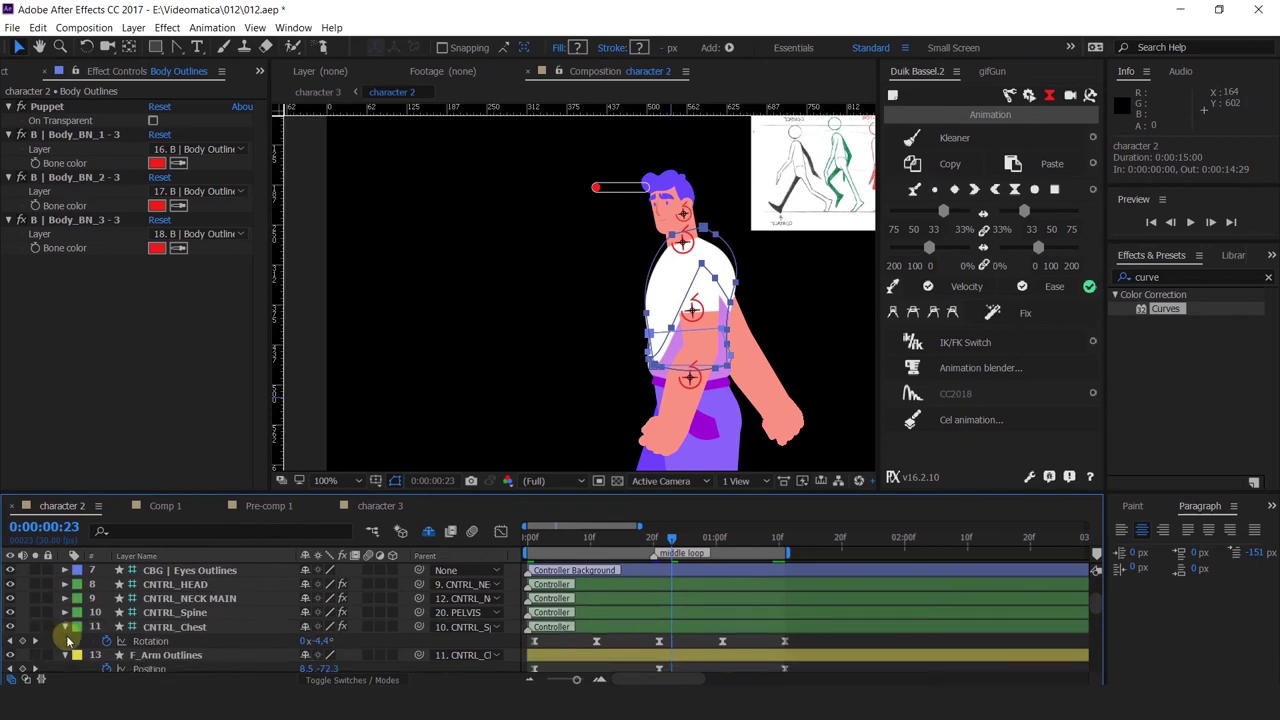
click(65, 626)
key(ctrl+a)
scroll(82, 605, up, 5)
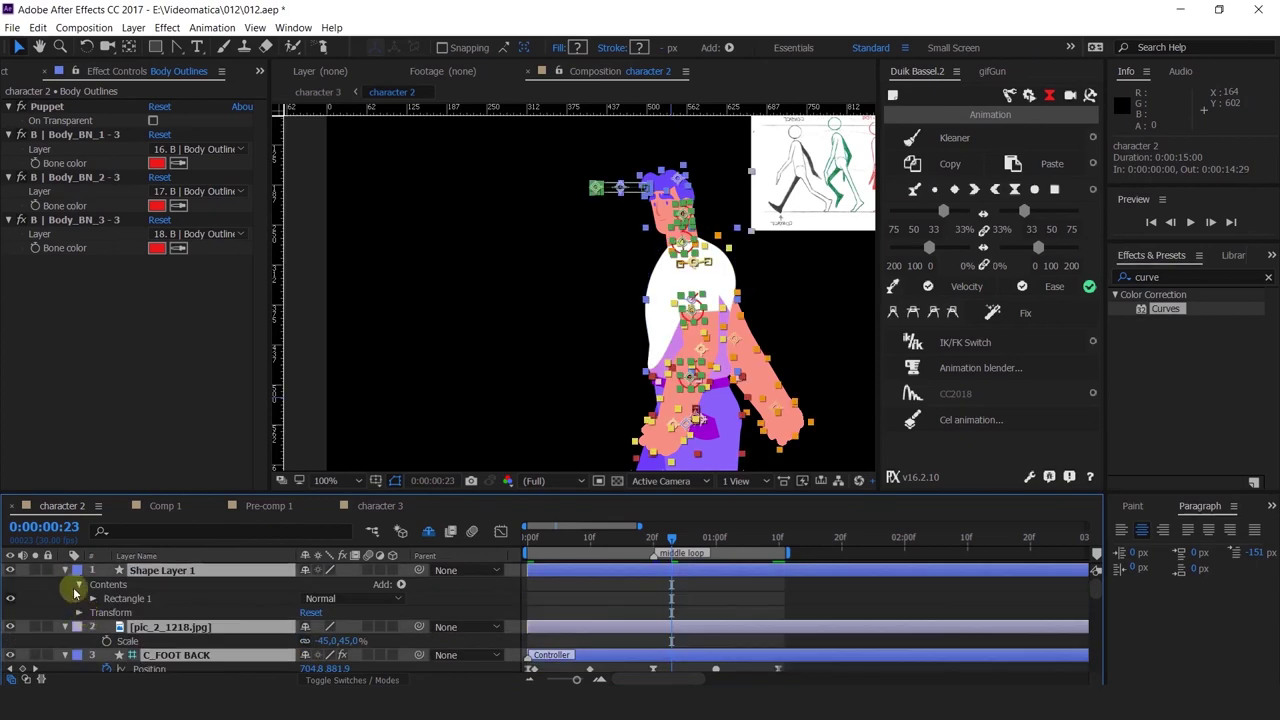
key(u)
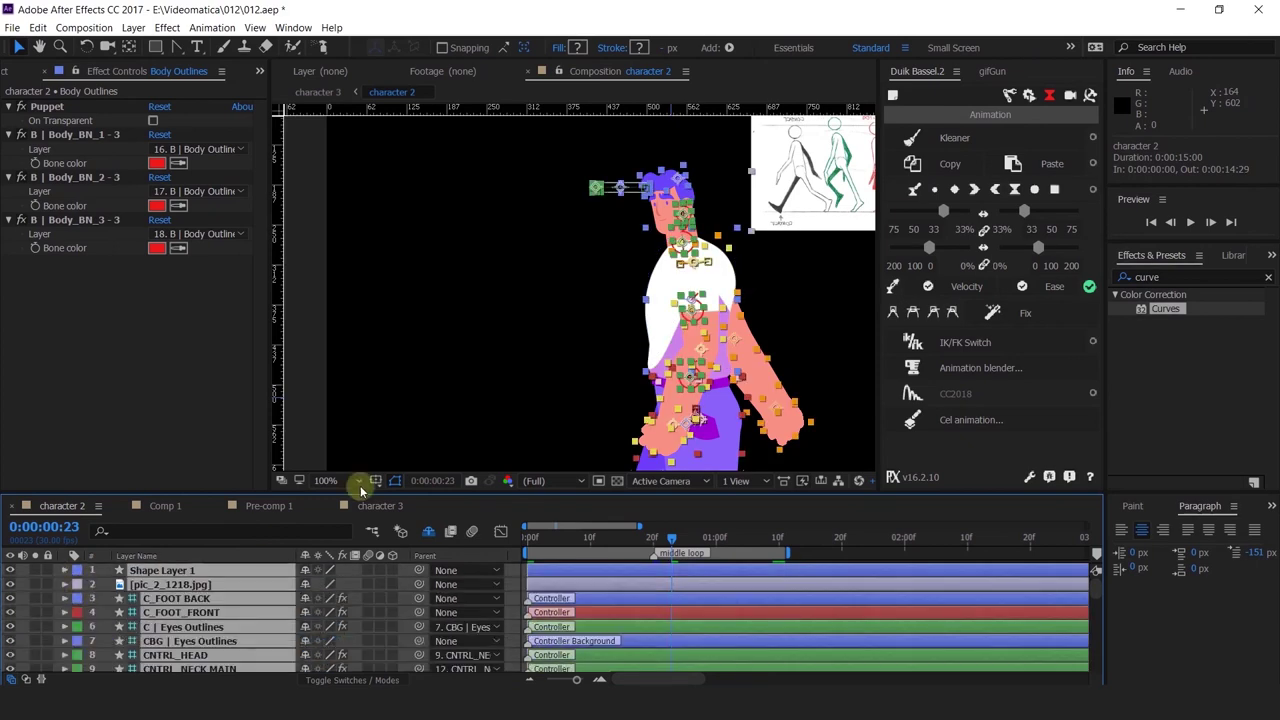
drag(423, 490, 449, 383)
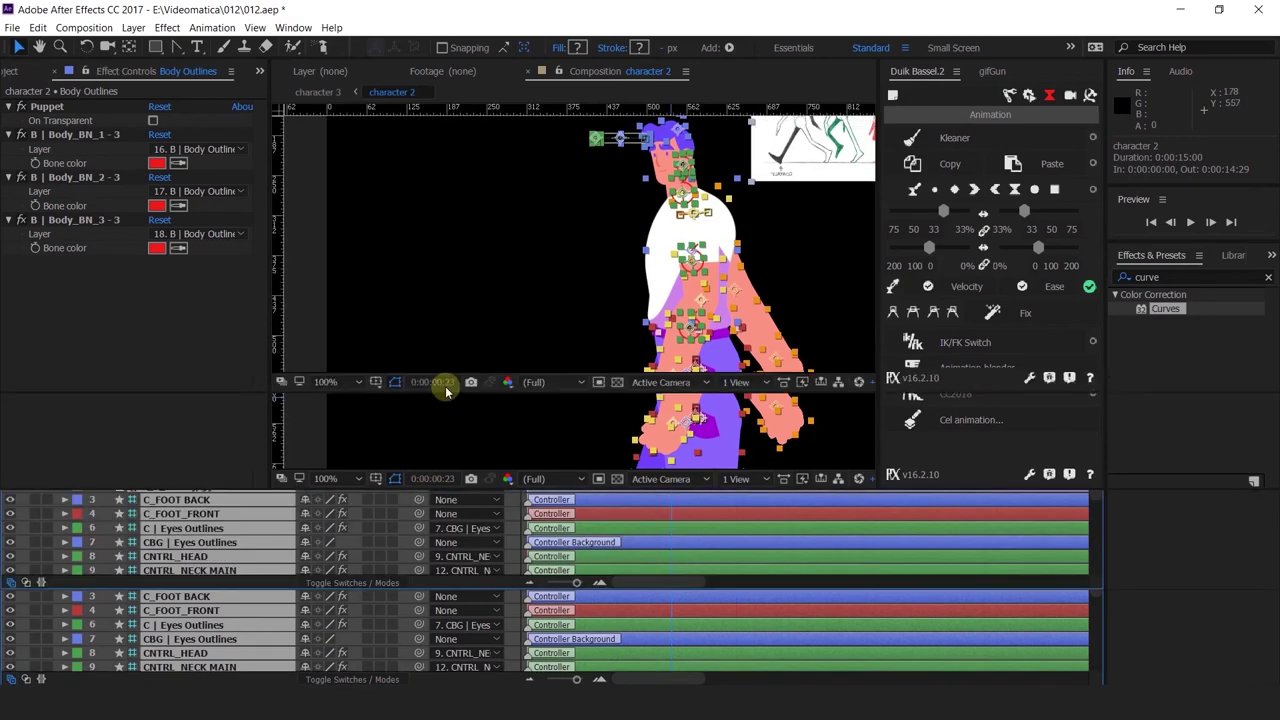
key(u)
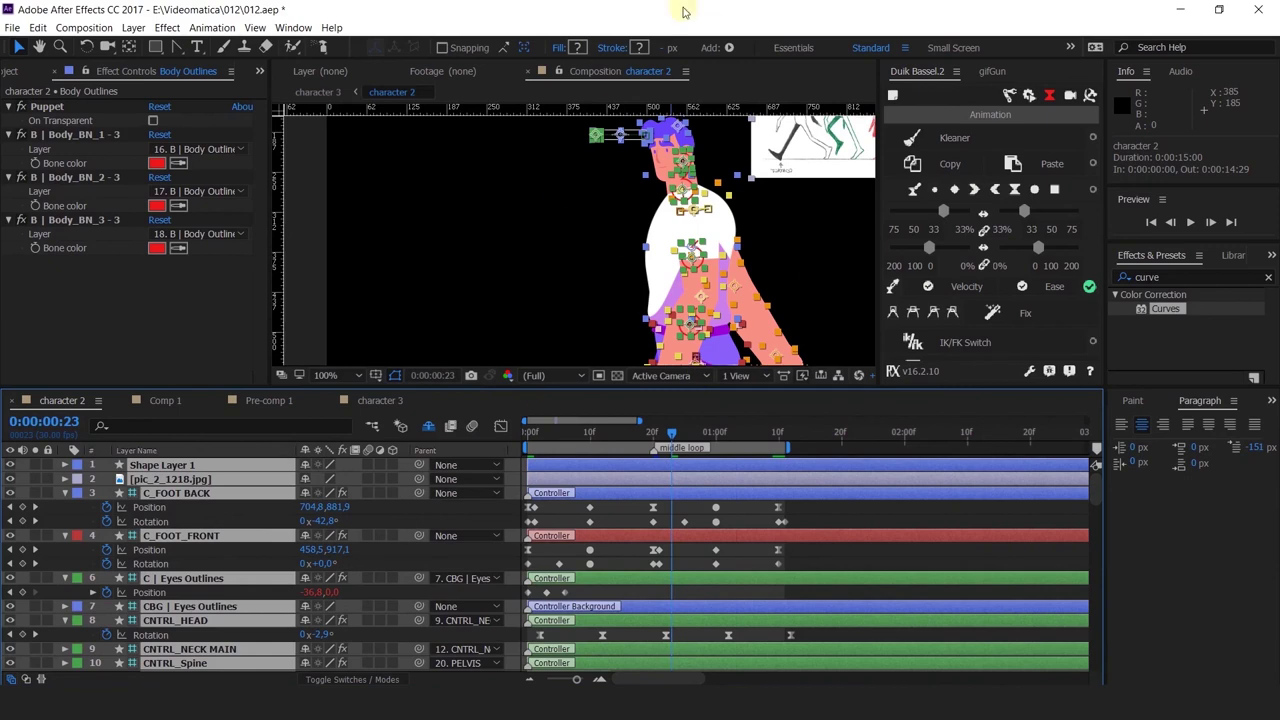
Compare the keyframe alignment and controller values at 0:00:01:10 with those at frame 0 across the head, chest and arm layers.
click(780, 437)
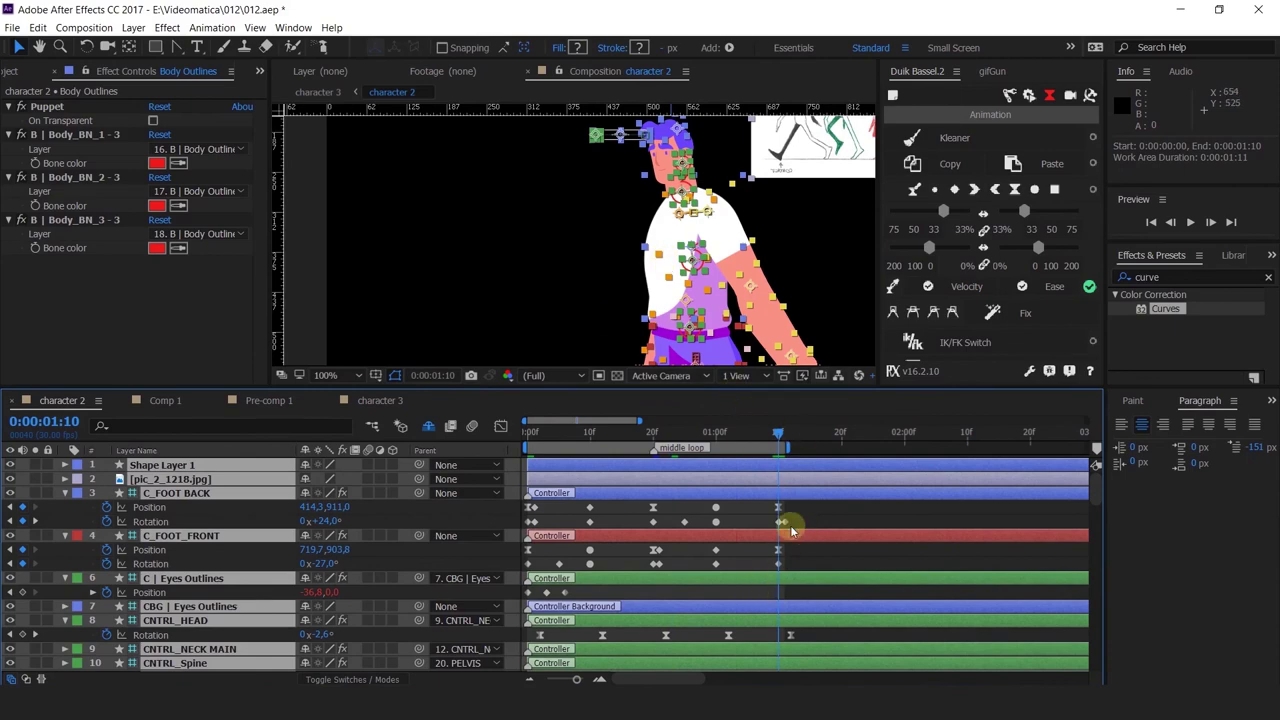
scroll(790, 674, down, 5)
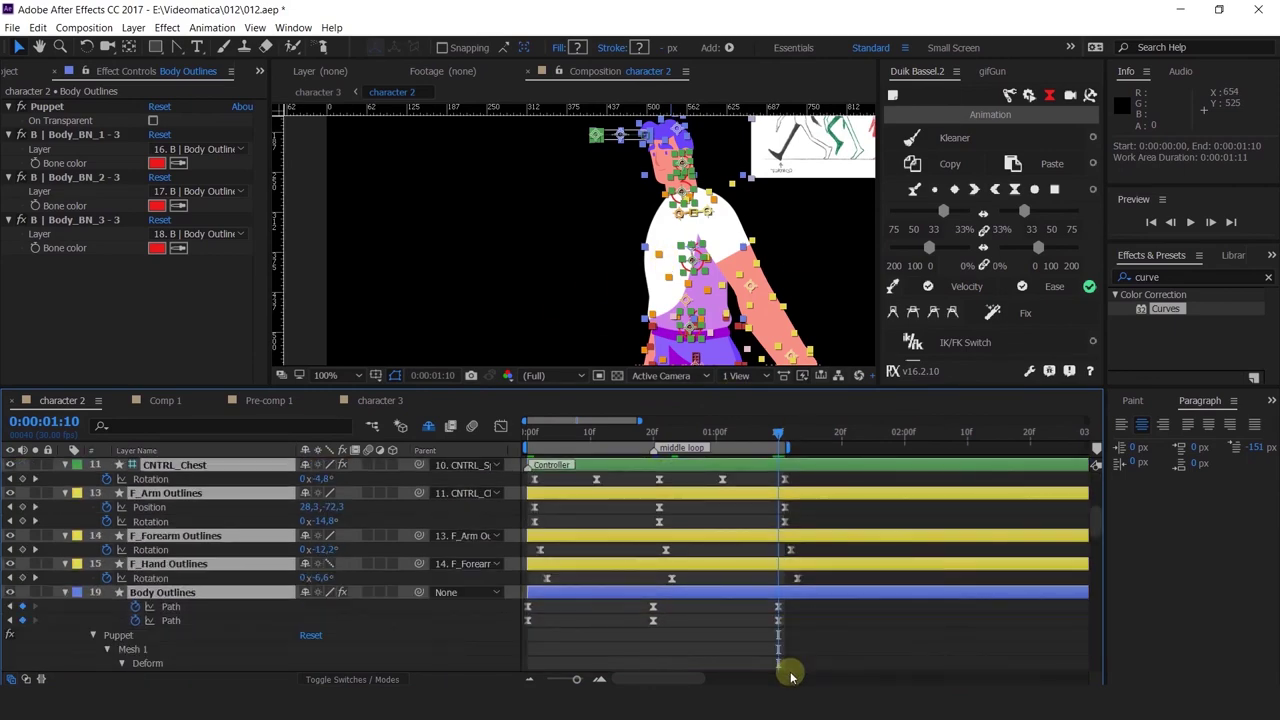
scroll(789, 674, right, 3)
drag(692, 679, 558, 679)
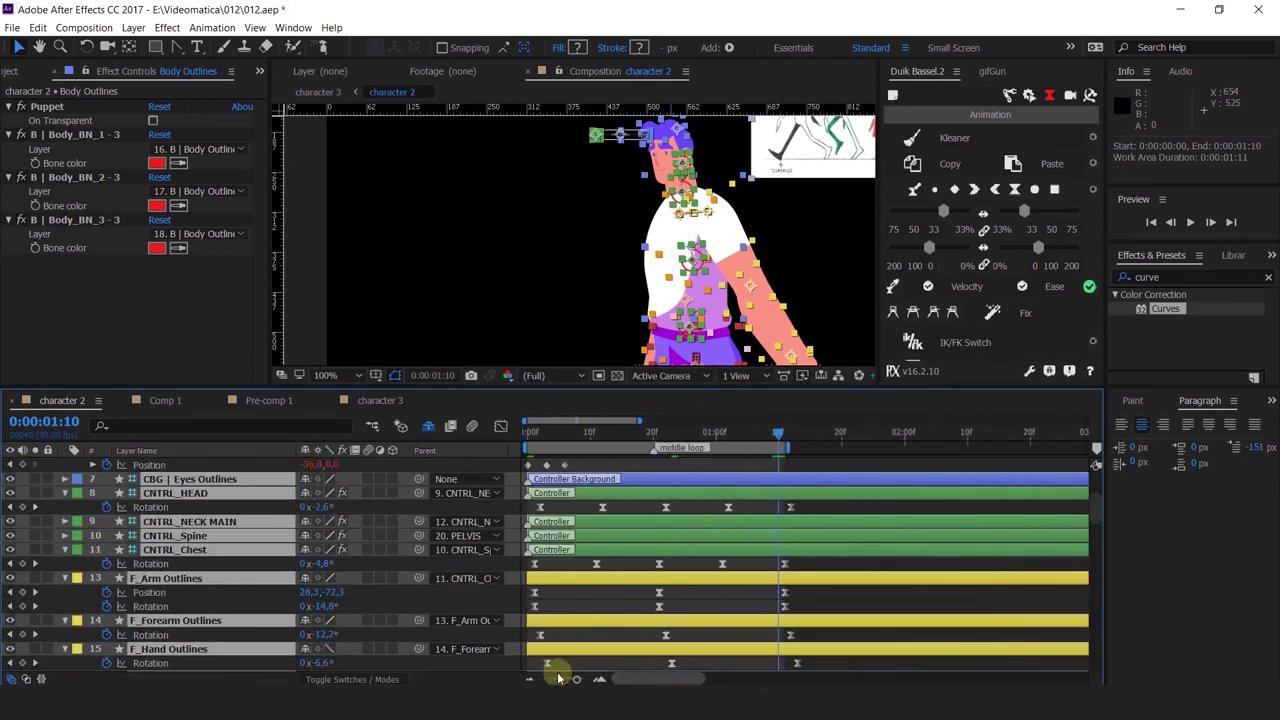
click(530, 436)
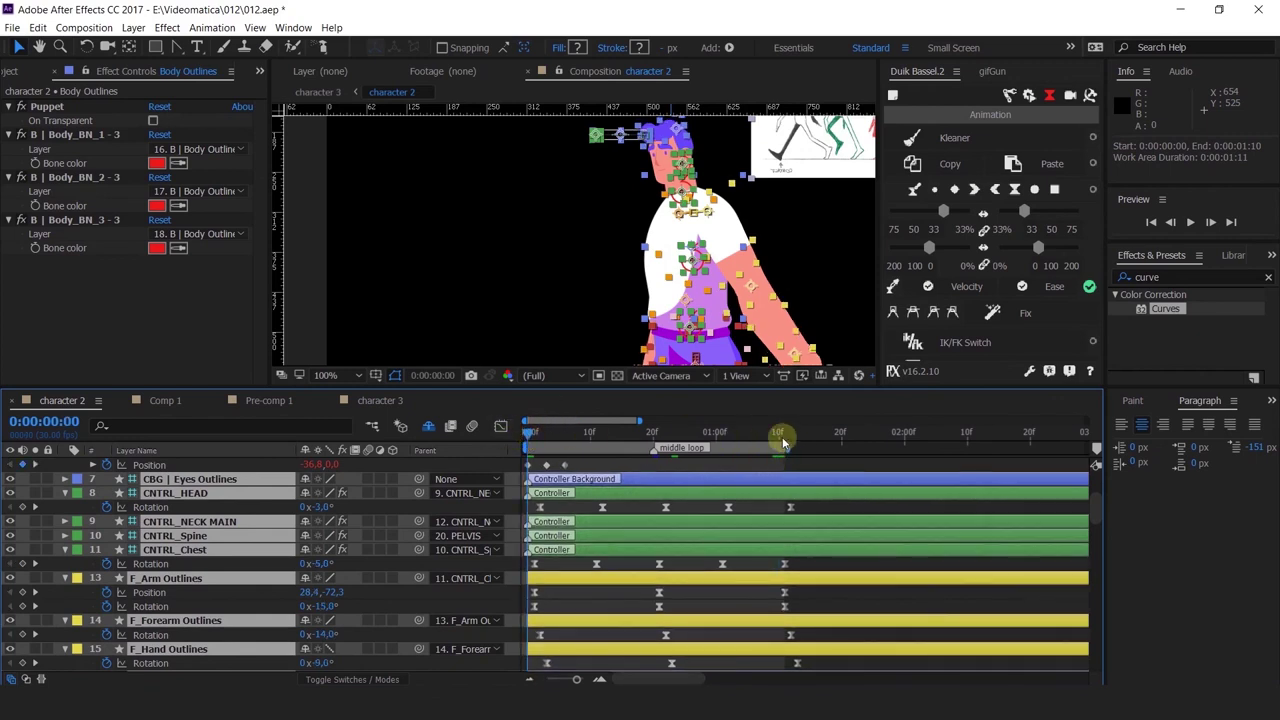
click(779, 438)
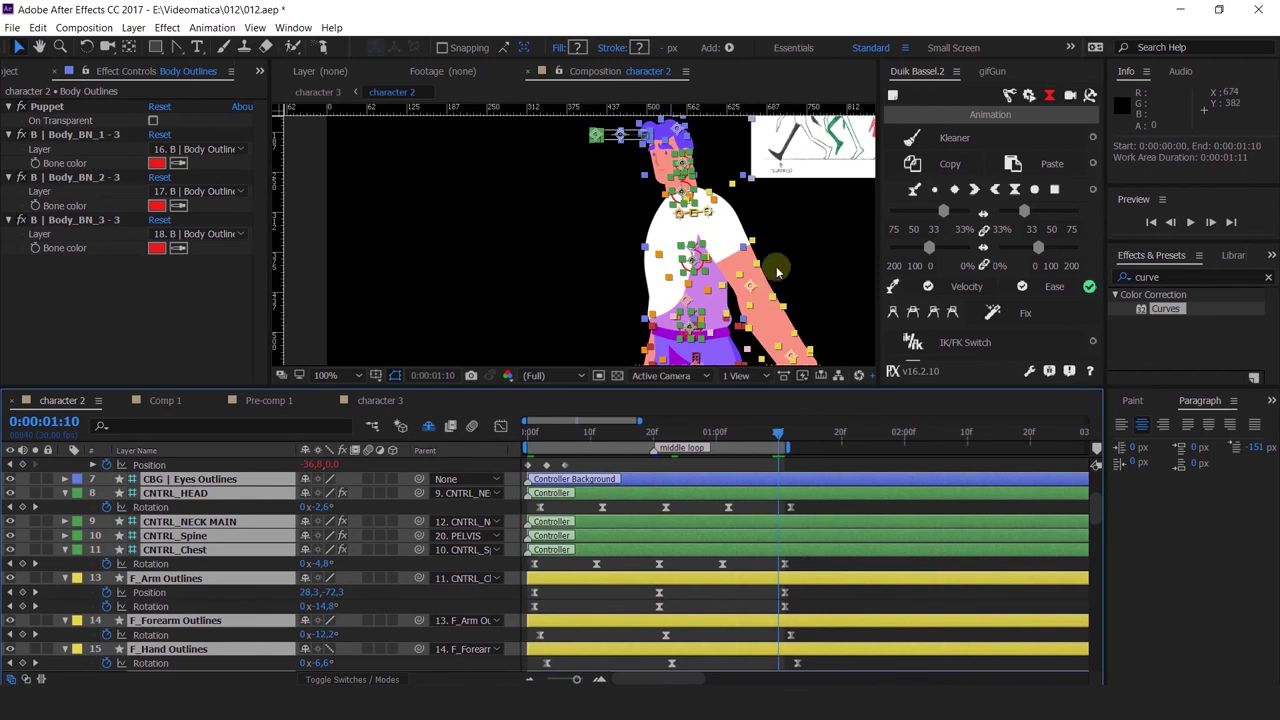
scroll(778, 588, up, 3)
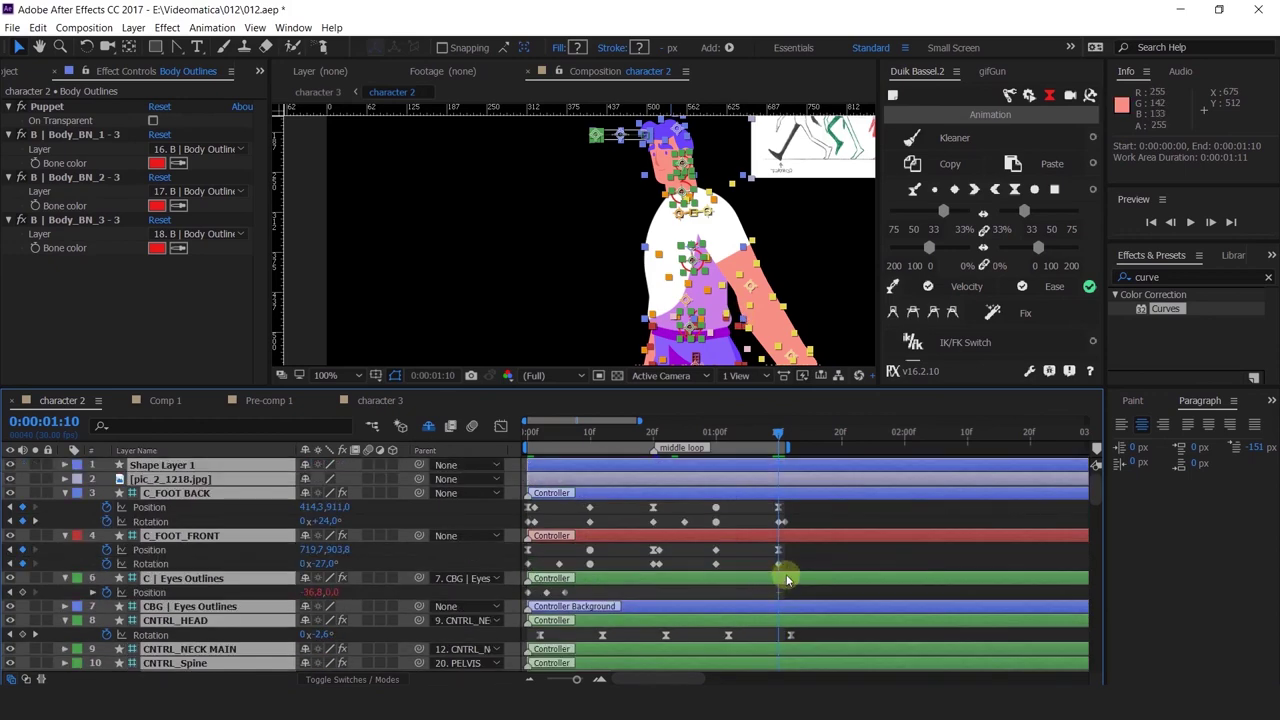
Collapse C | Eyes Outlines and select the foot, head, chest, front arm, shirt path, PELVIS, F_Femur and foot bone keyframes, skipping the puppet pins.
click(66, 587)
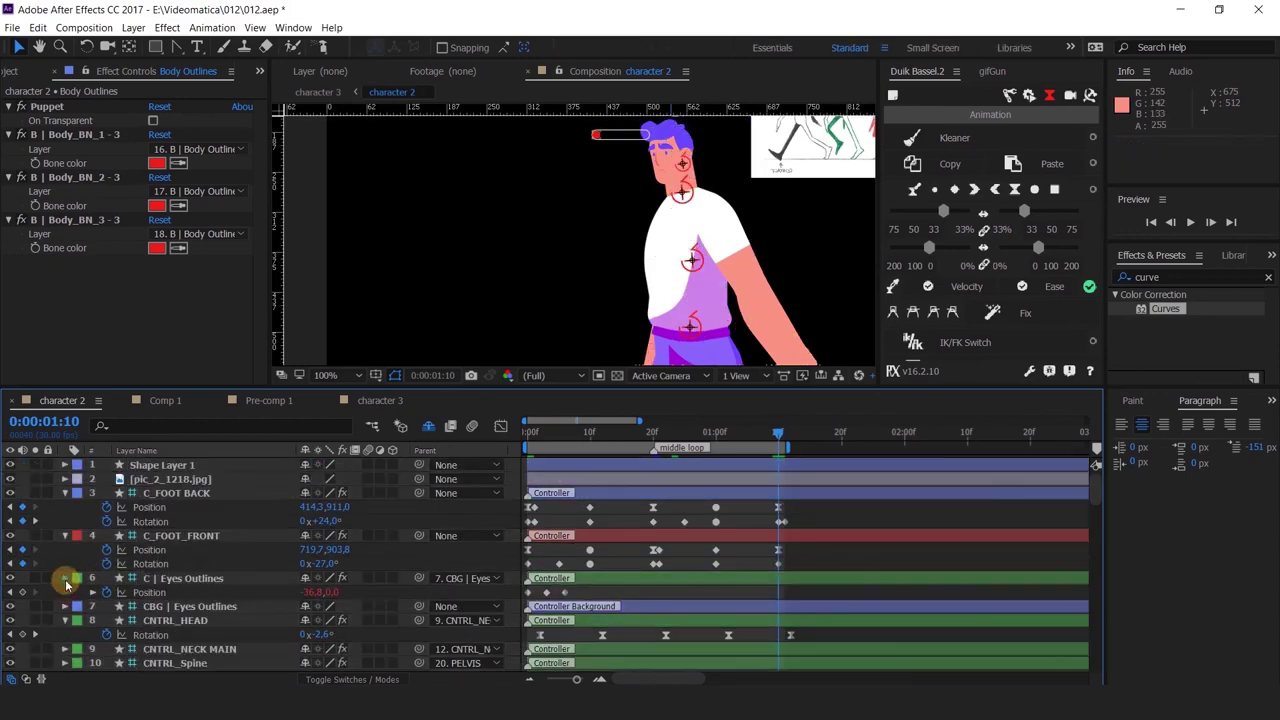
click(65, 580)
click(947, 505)
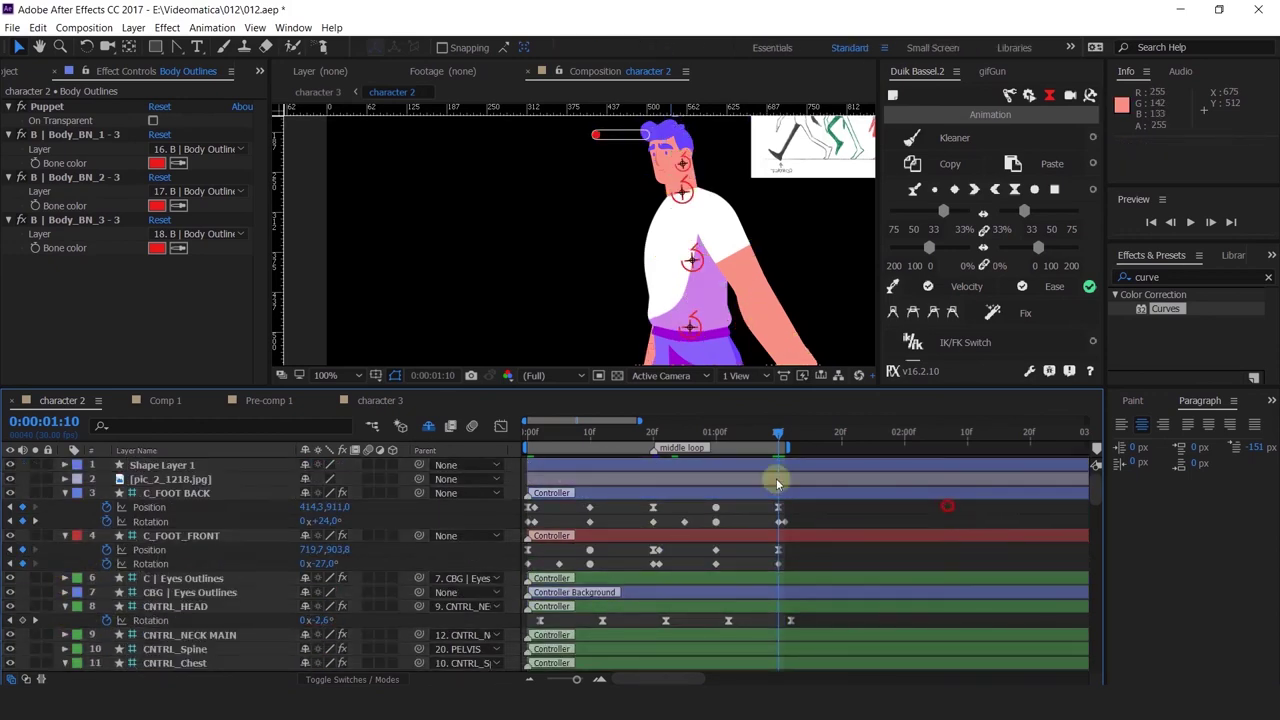
drag(947, 505, 491, 623)
scroll(600, 623, down, 5)
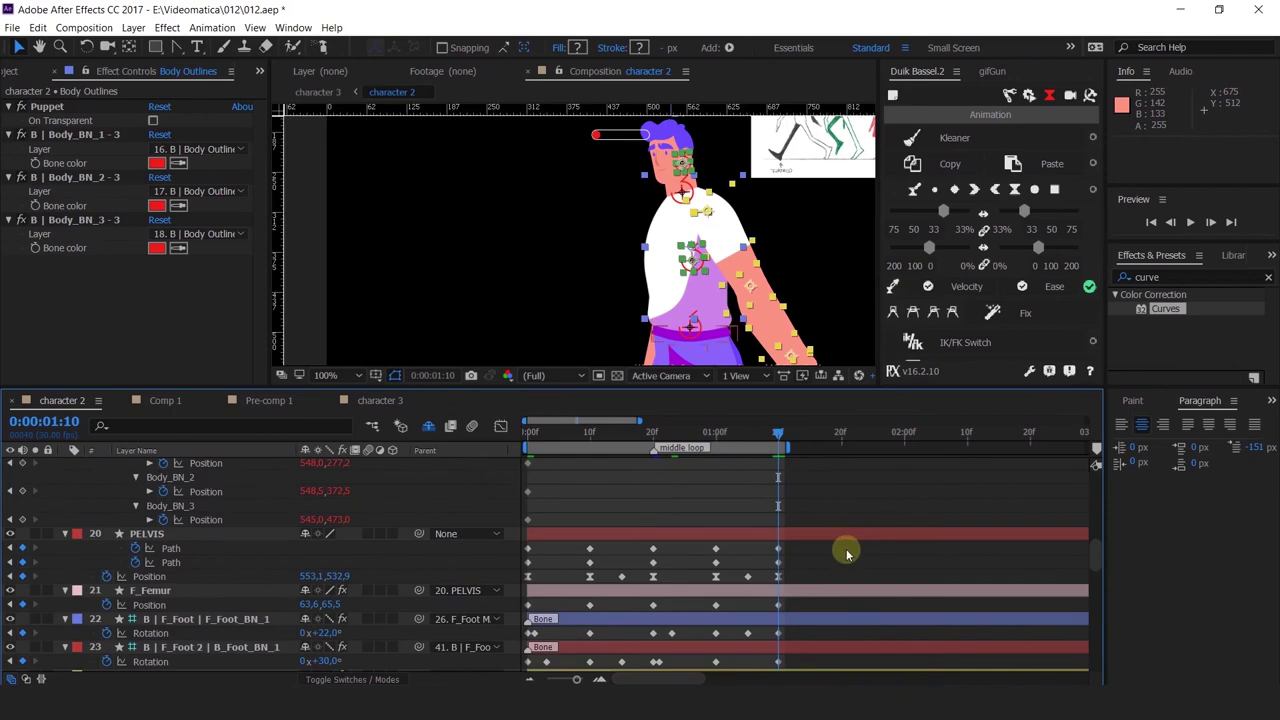
drag(846, 553, 500, 623)
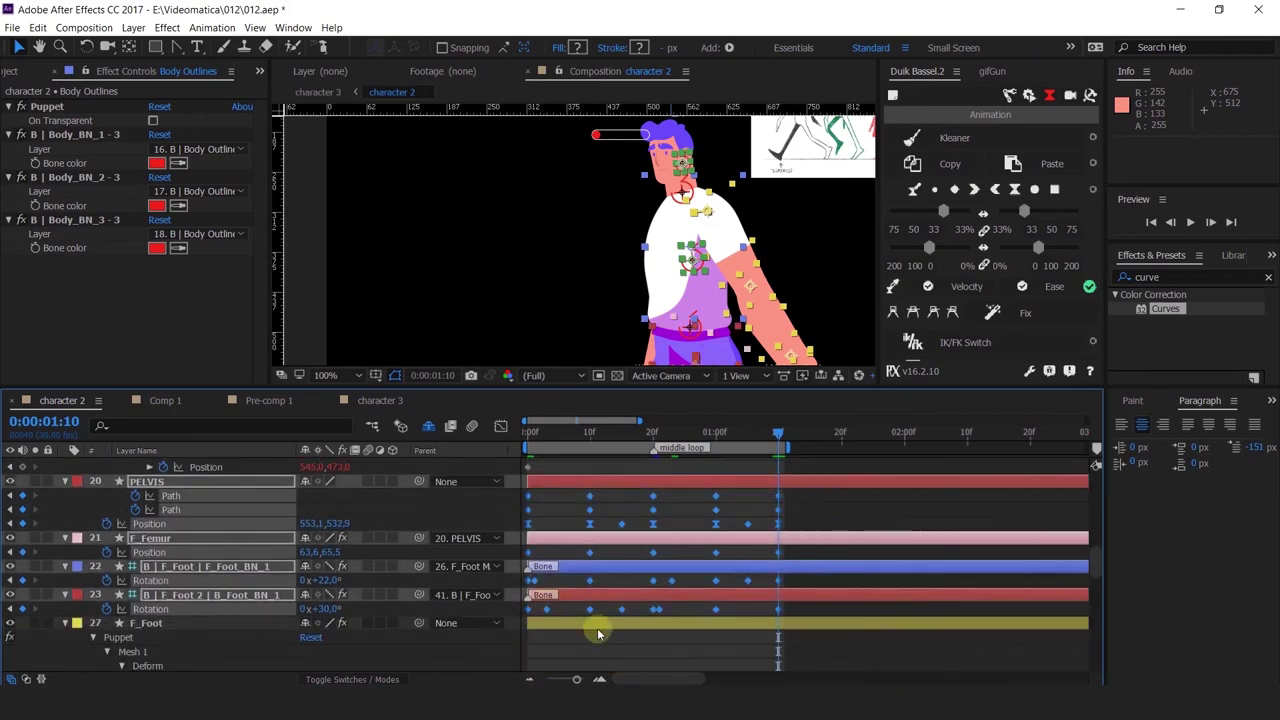
Add the keyframes of Top_Hair Outlines, PELVIS 2, F_Femur 2 and the second arm, forearm and hand layers to the selection.
scroll(598, 633, down, 8)
drag(807, 543, 517, 663)
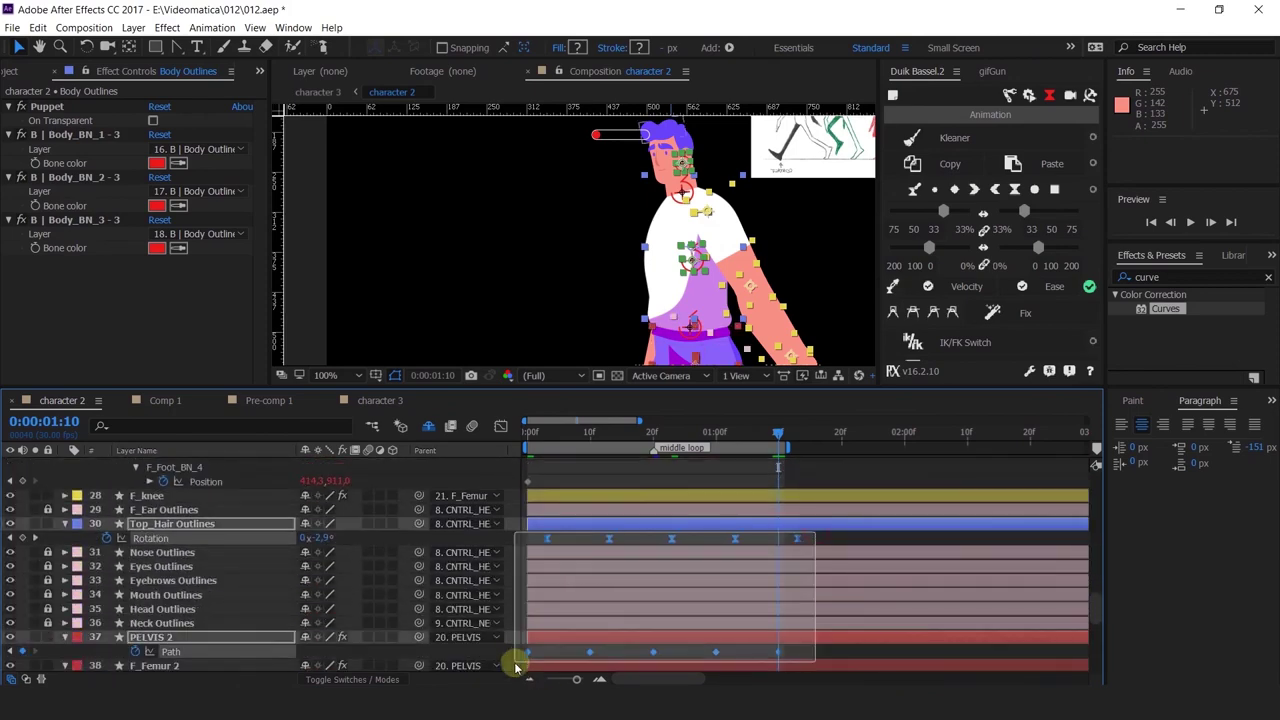
scroll(571, 634, down, 5)
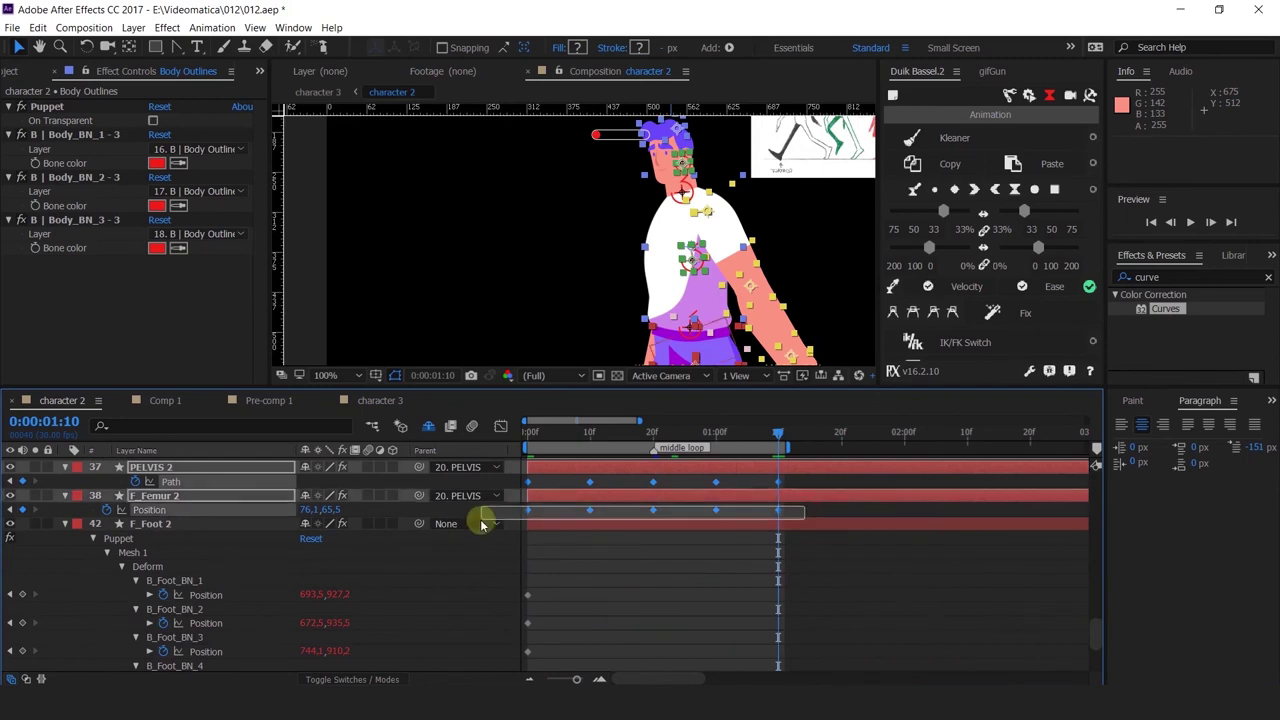
scroll(614, 600, down, 5)
drag(822, 590, 522, 674)
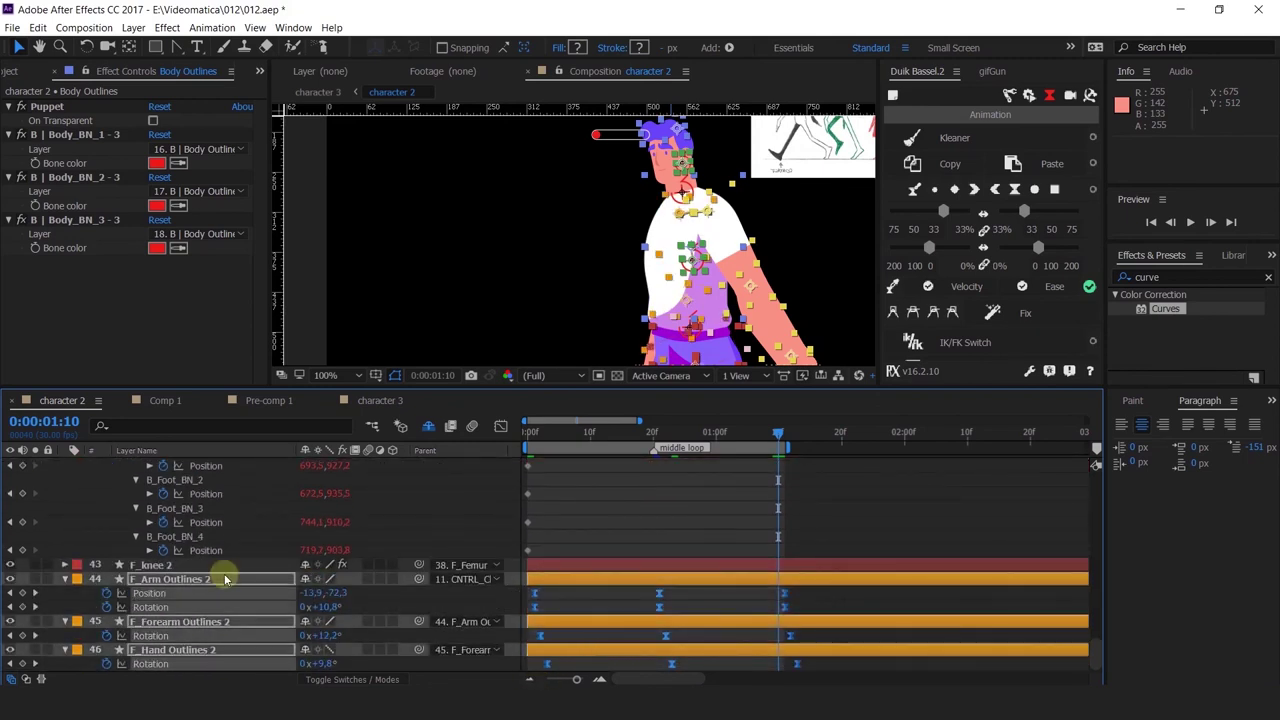
Check the keyframe selection, copy it with Duik and paste it at 0:00:01:10 as a second walk cycle.
scroll(223, 578, up, 5)
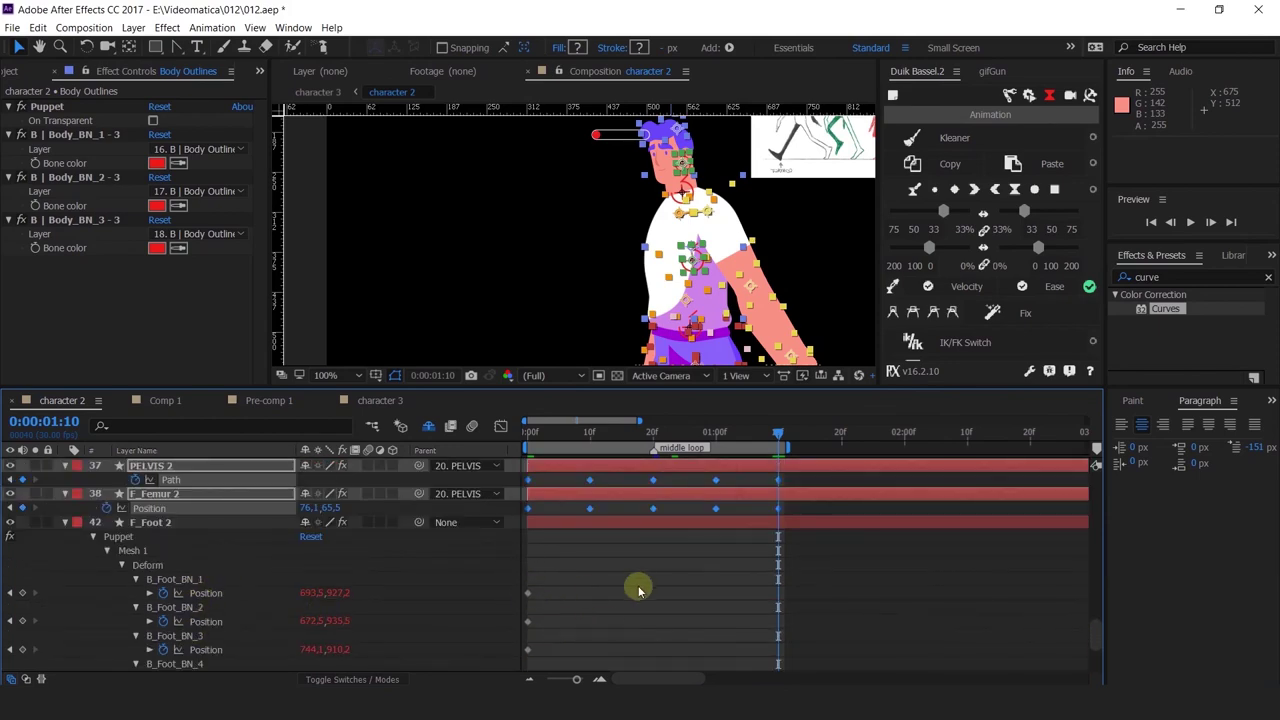
scroll(640, 588, down, 3)
scroll(646, 585, up, 6)
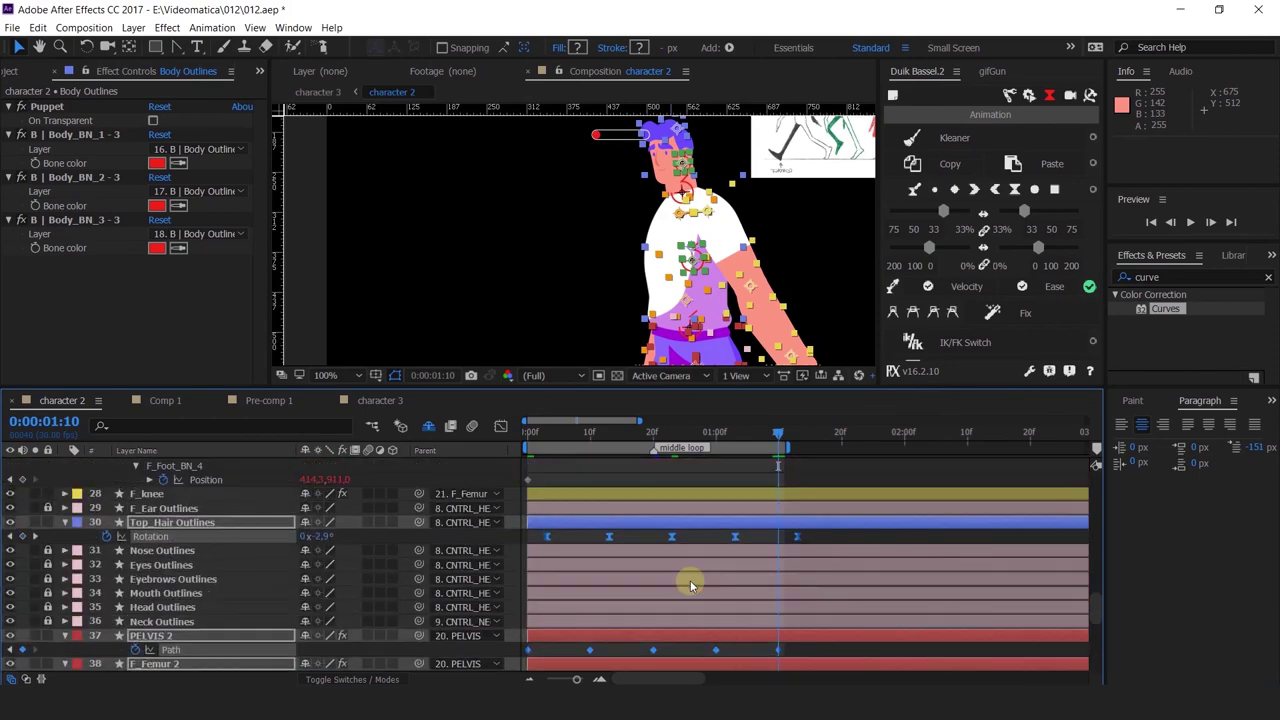
scroll(33, 609, up, 6)
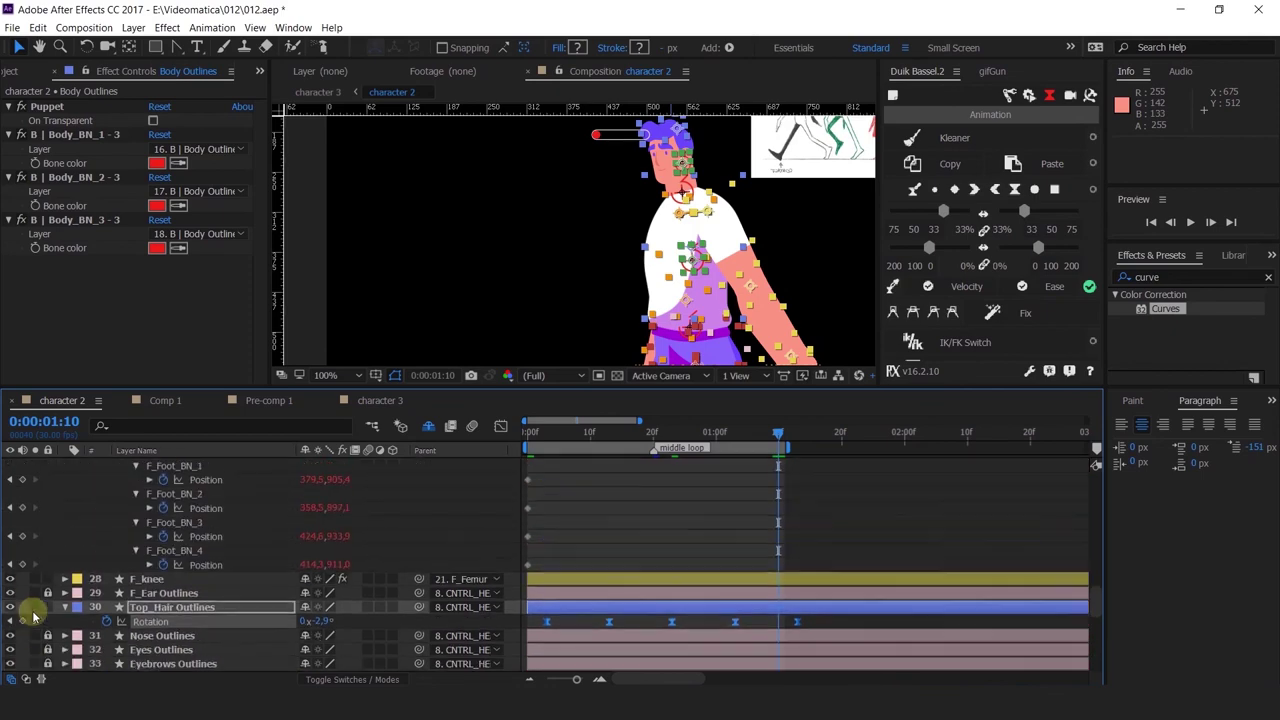
scroll(42, 558, up, 3)
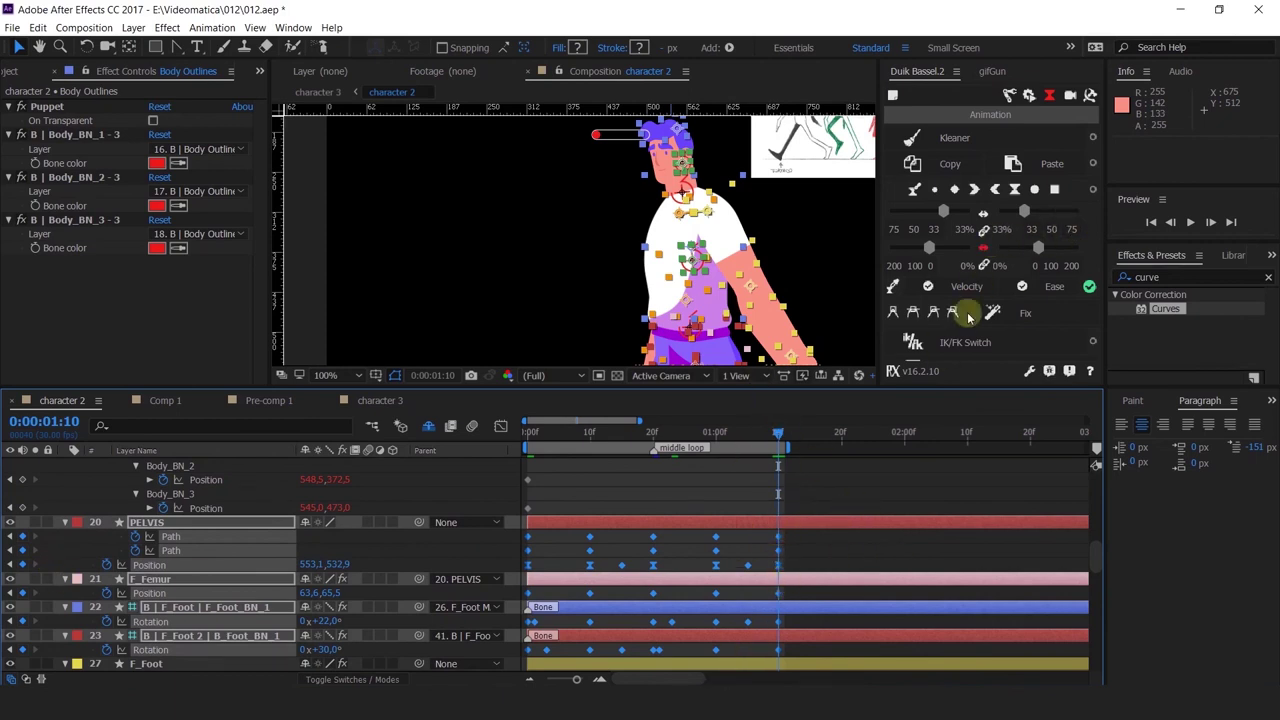
click(925, 171)
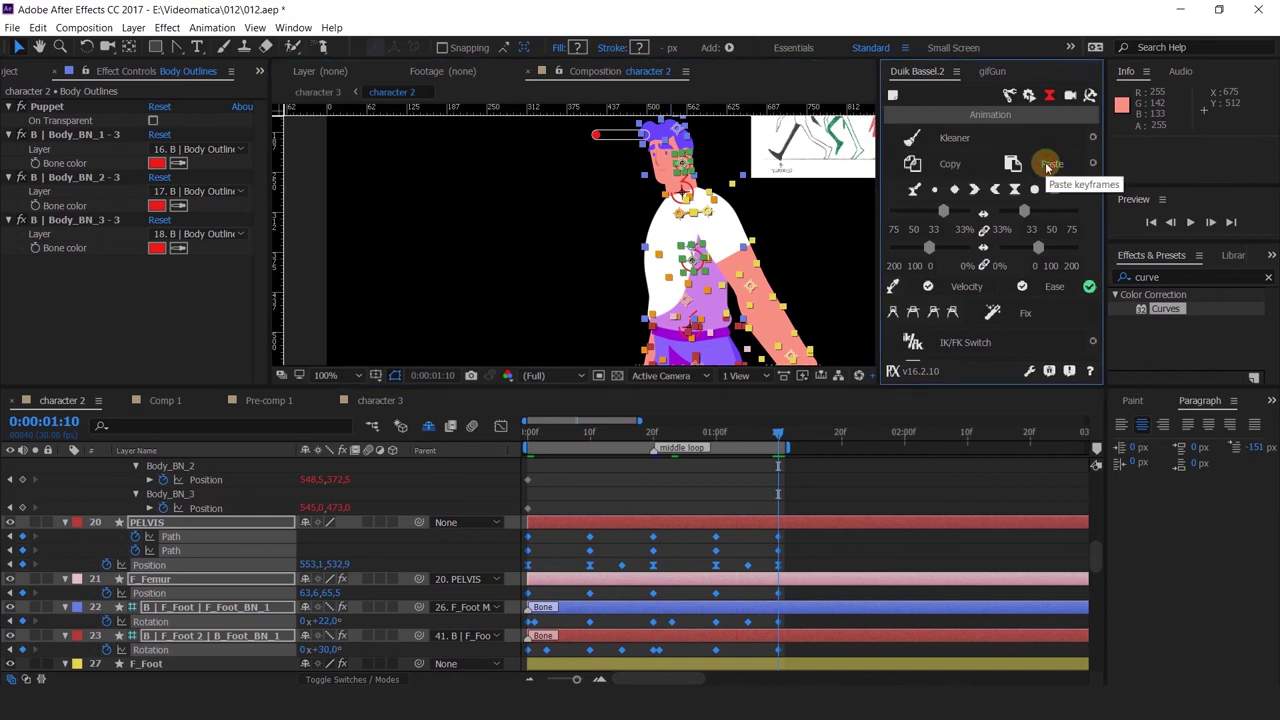
click(1046, 164)
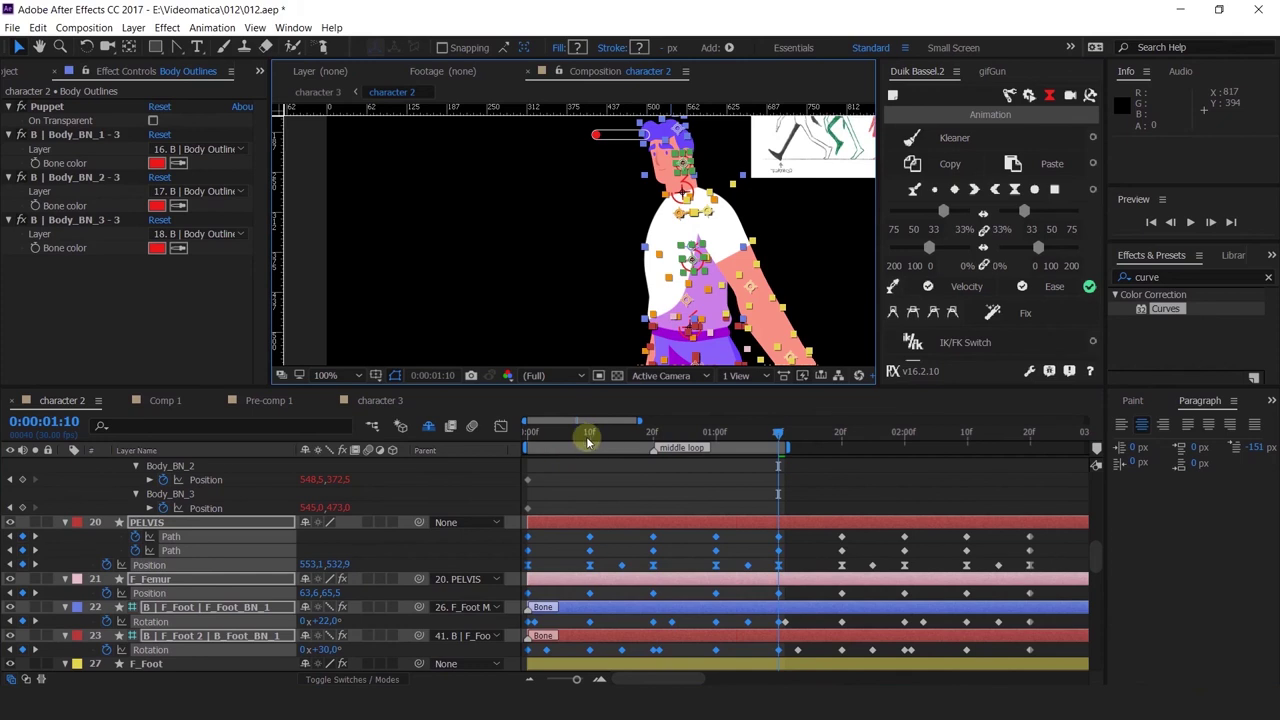
Shift the work area so that it runs from 0:00:00:10 to 0:00:01:20.
click(559, 446)
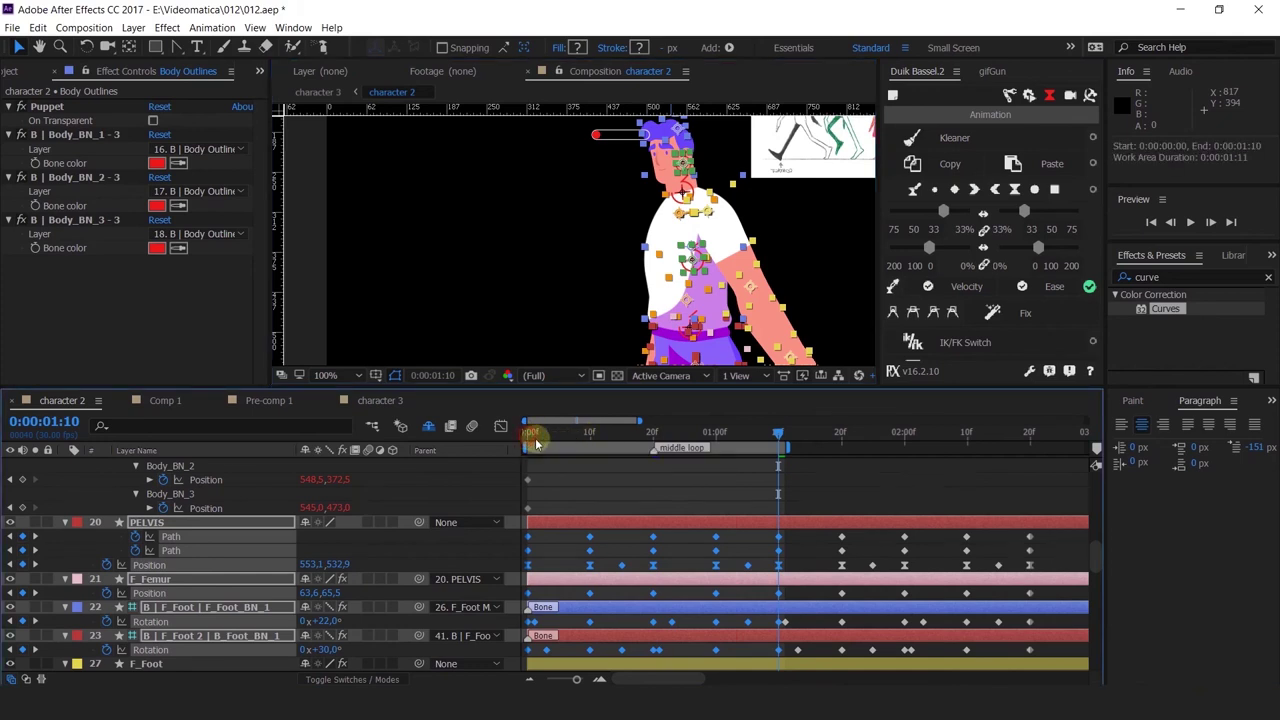
drag(528, 437, 579, 440)
click(743, 448)
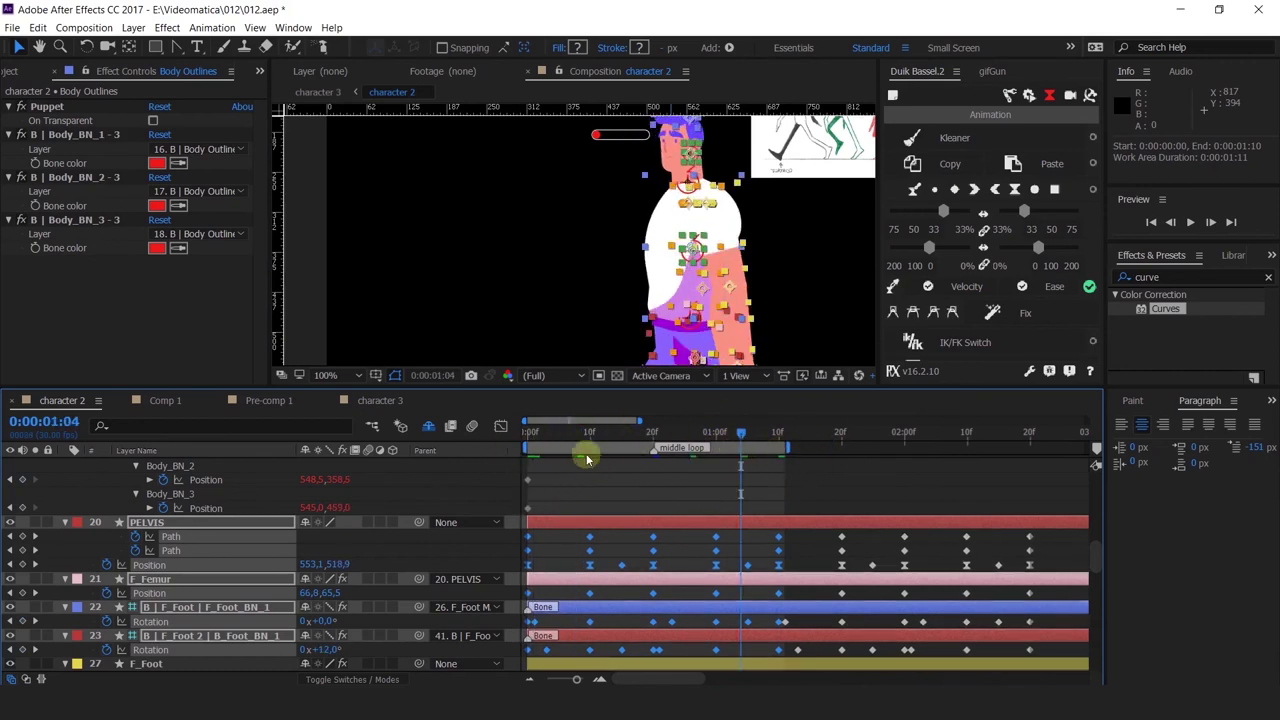
drag(576, 443, 638, 459)
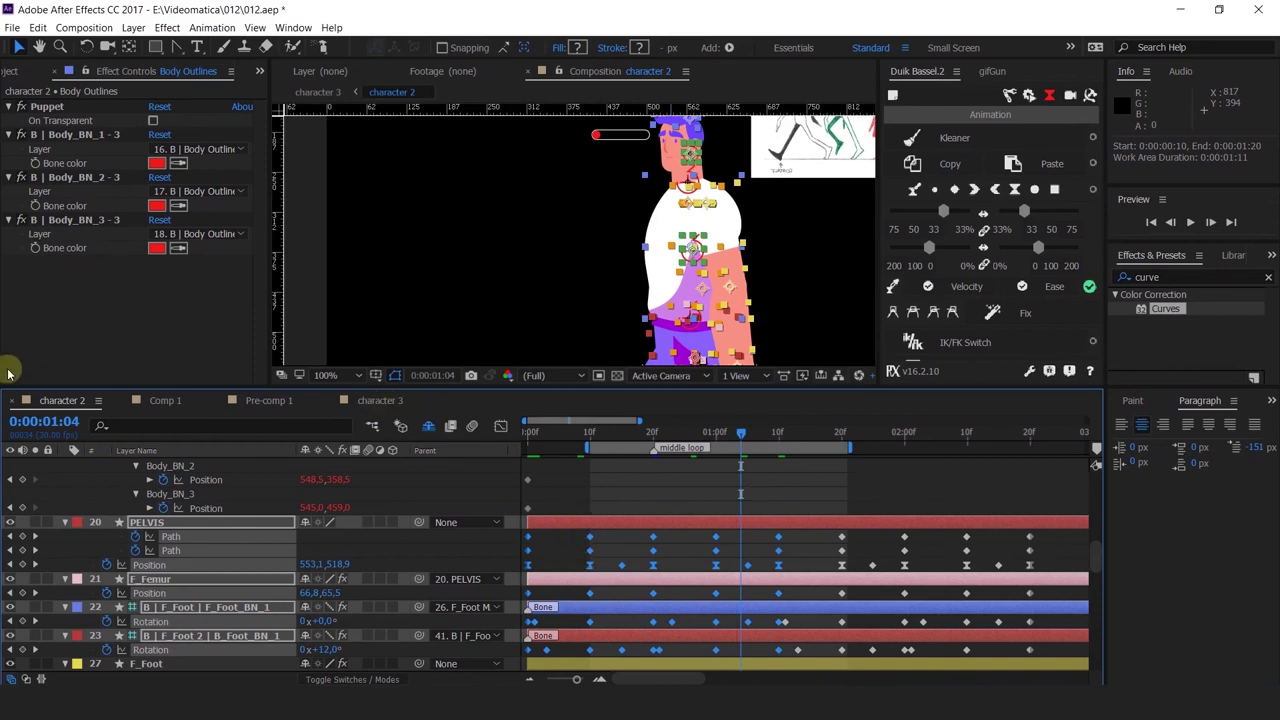
Enable time remapping on the character 2 layer in the character 3 composition from frame 0, and return to the character 2 composition.
click(12, 77)
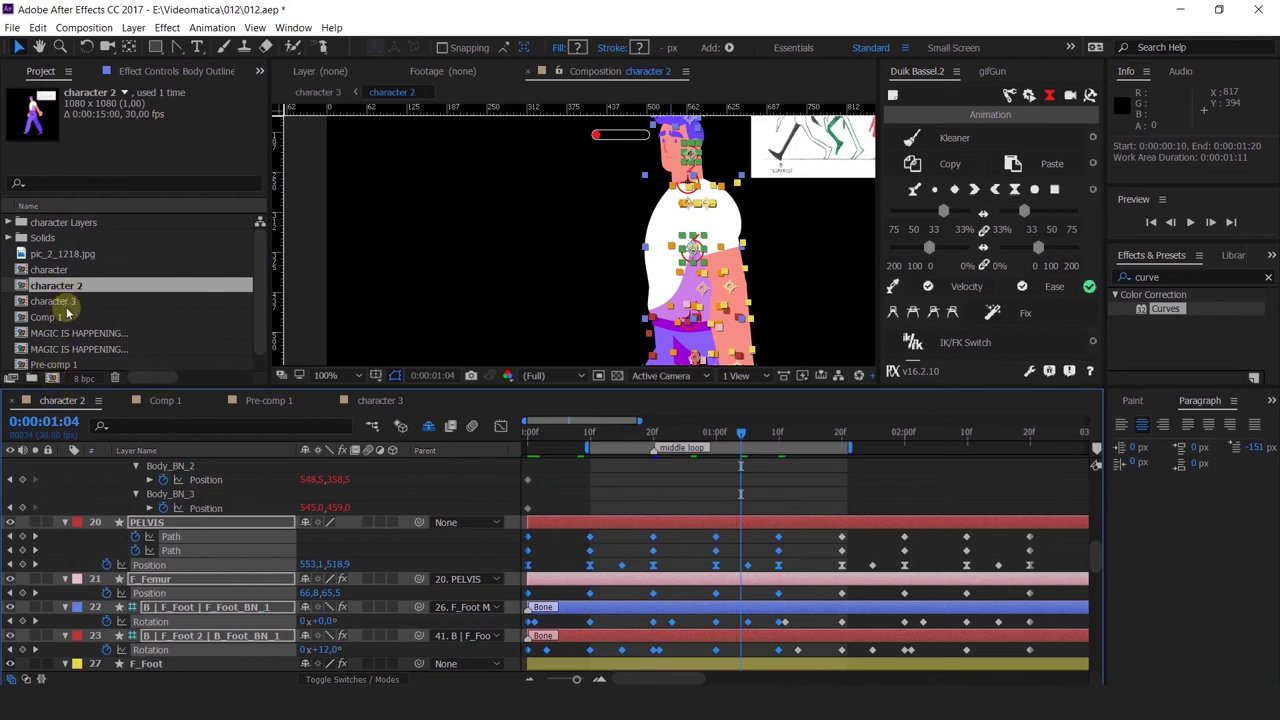
click(398, 401)
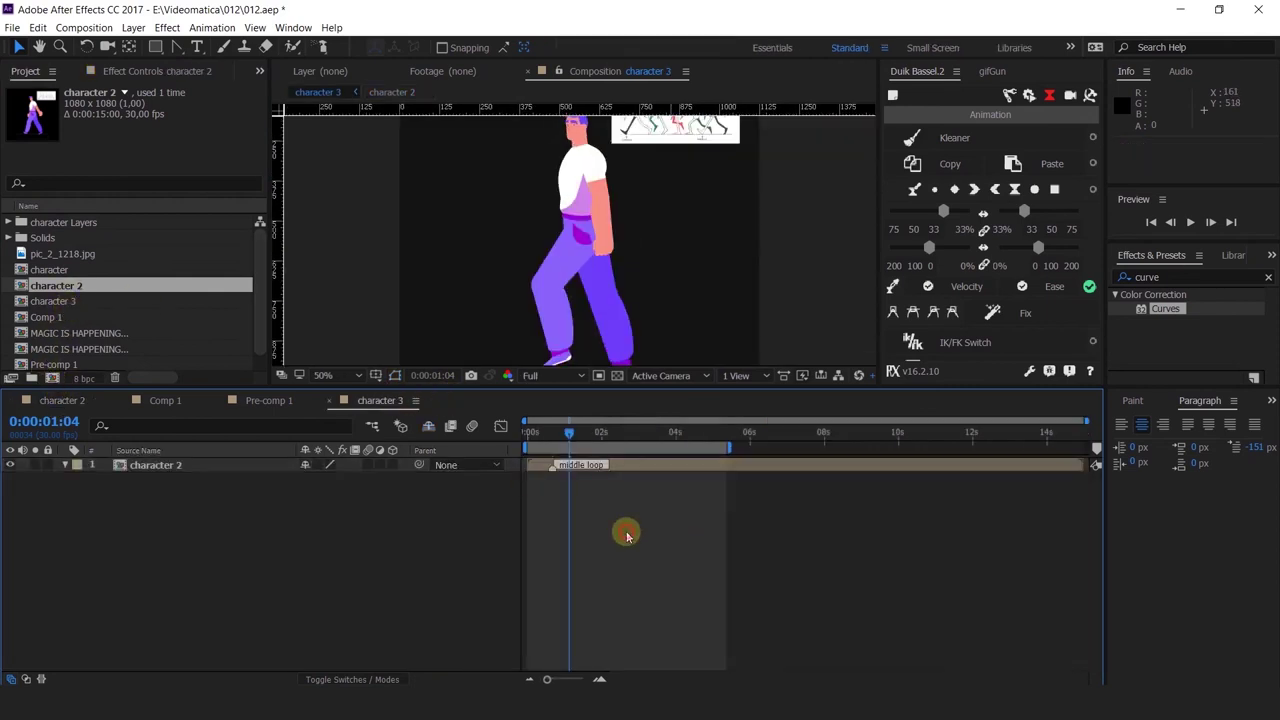
drag(548, 433, 494, 434)
key(=)
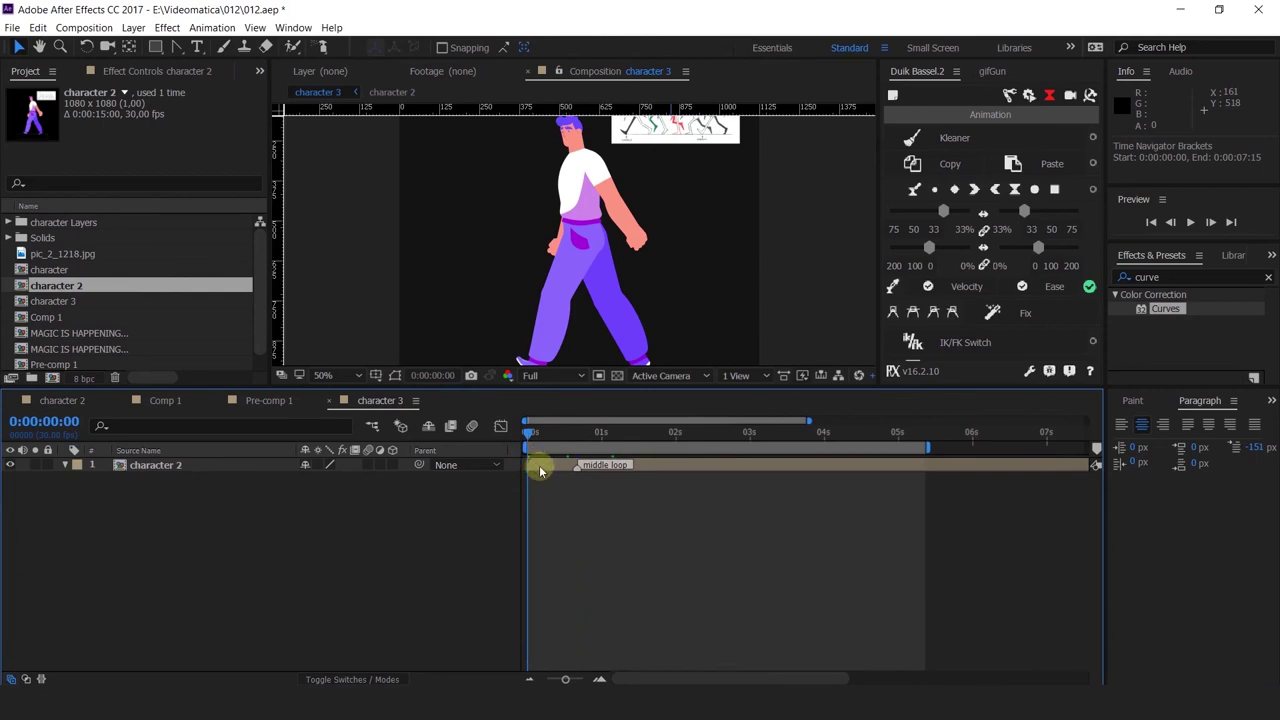
click(540, 468)
right_click(538, 466)
mouse_move(622, 189)
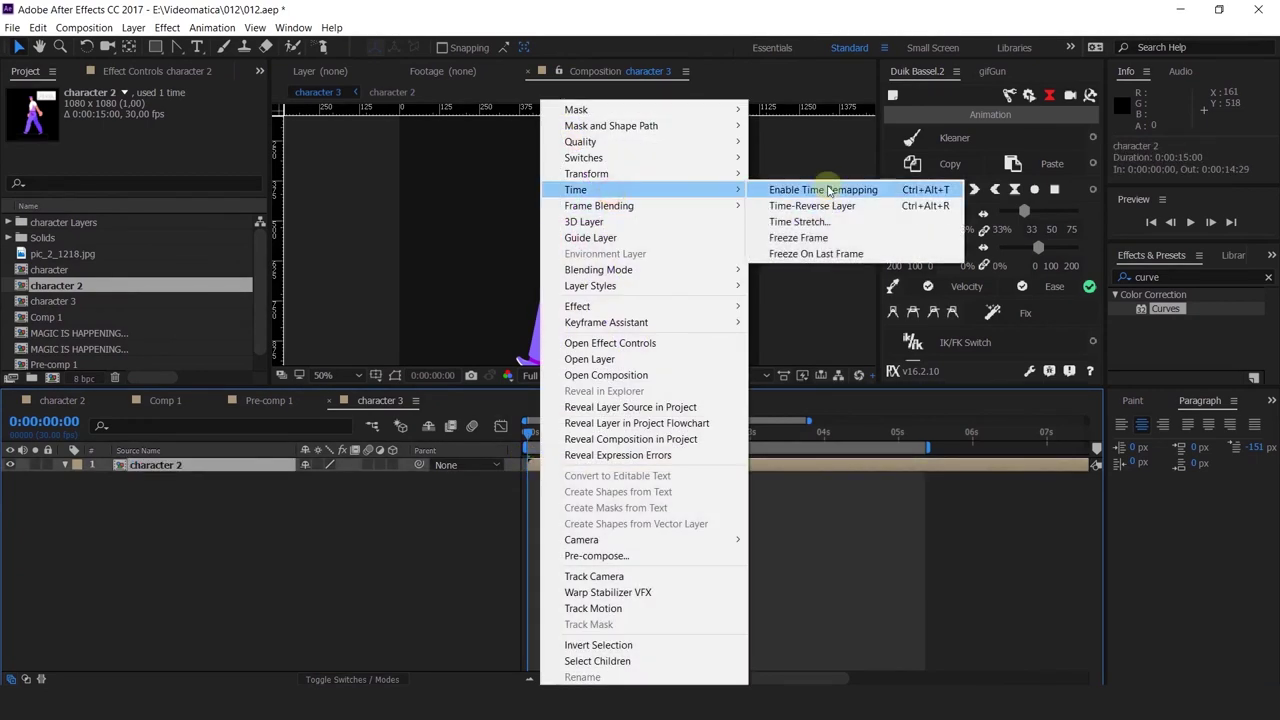
click(828, 190)
key(equal)
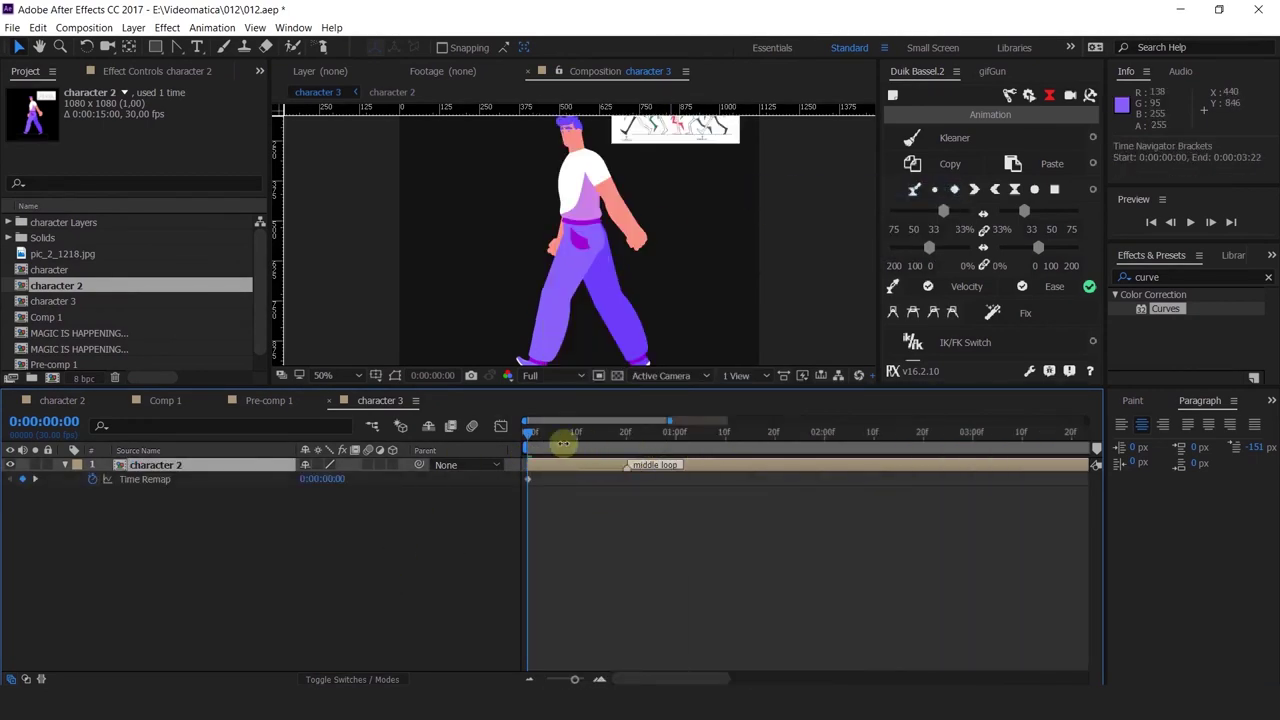
click(62, 400)
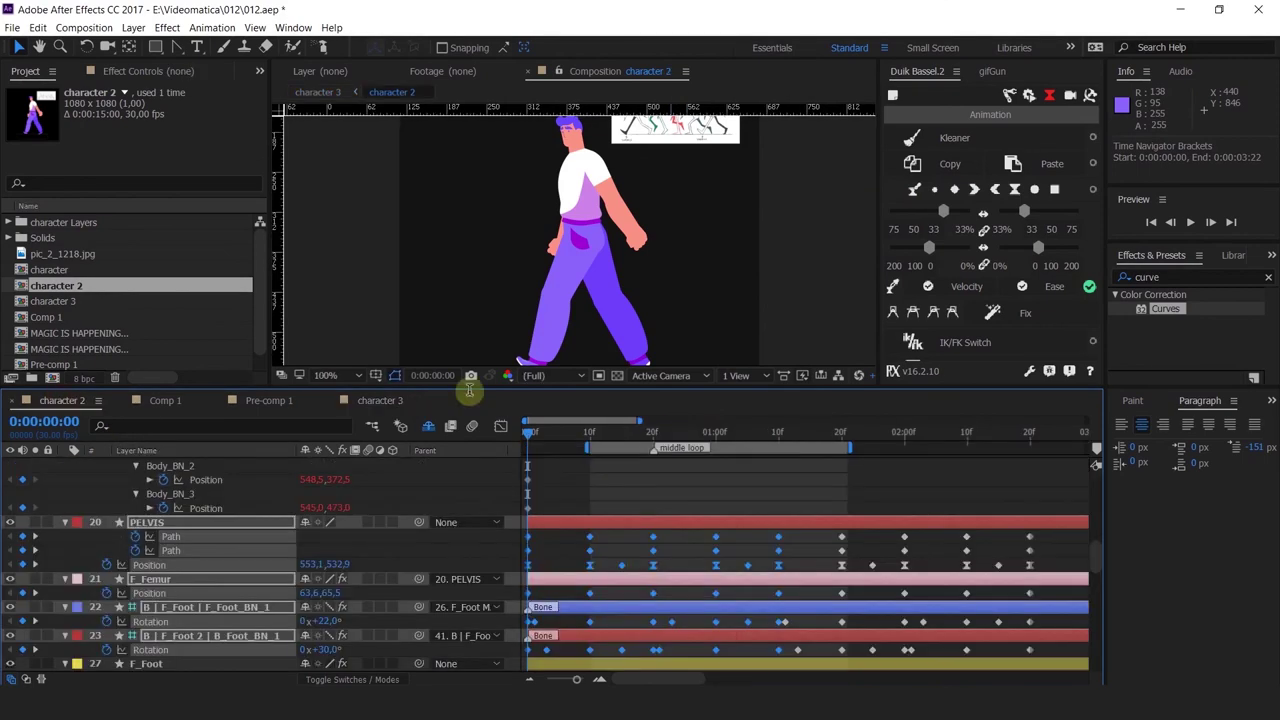
Add Time Remap keyframes to the character 2 layer in the character 3 composition at 0:00:00:10 and 0:00:01:20, matching the walk cycle's start and end.
click(589, 433)
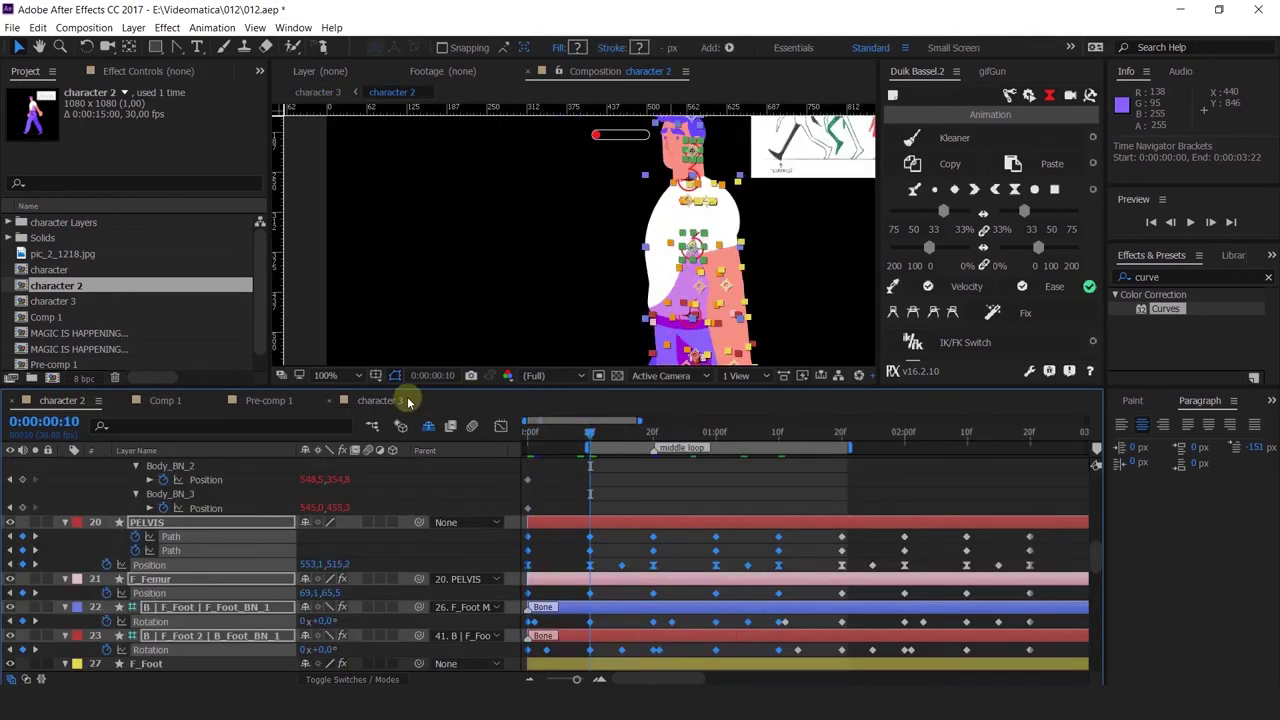
click(362, 398)
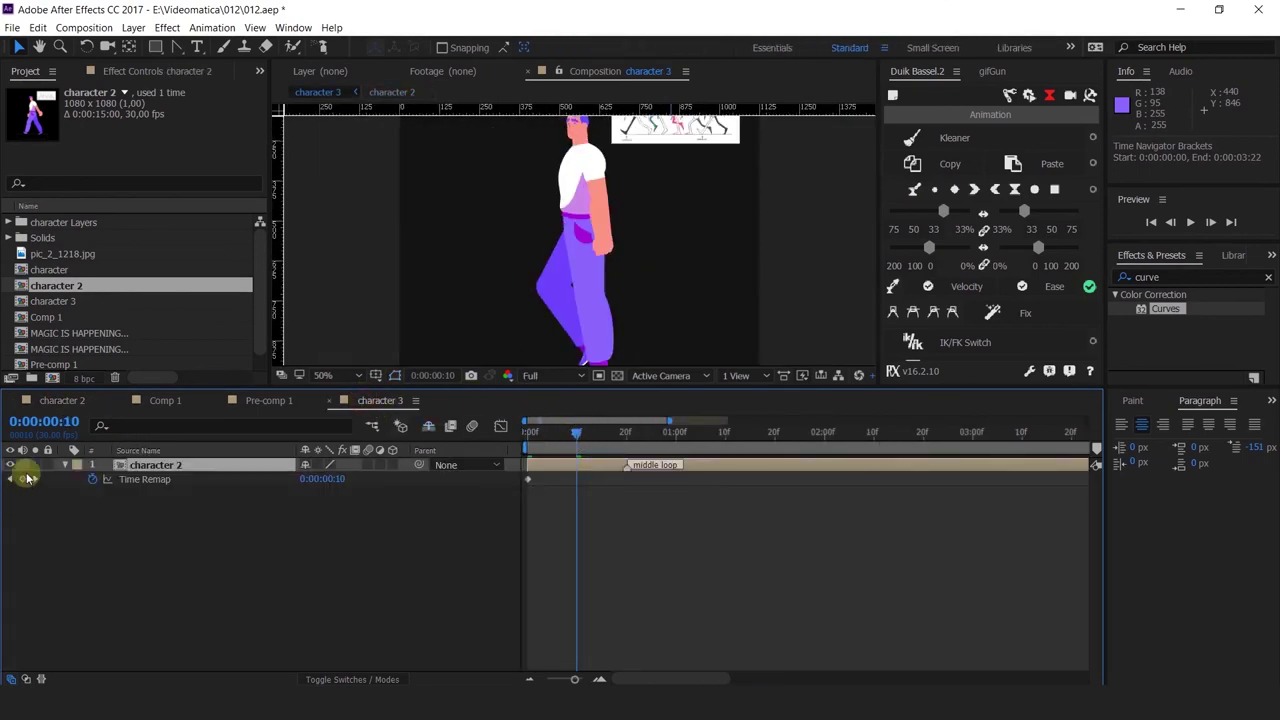
click(62, 400)
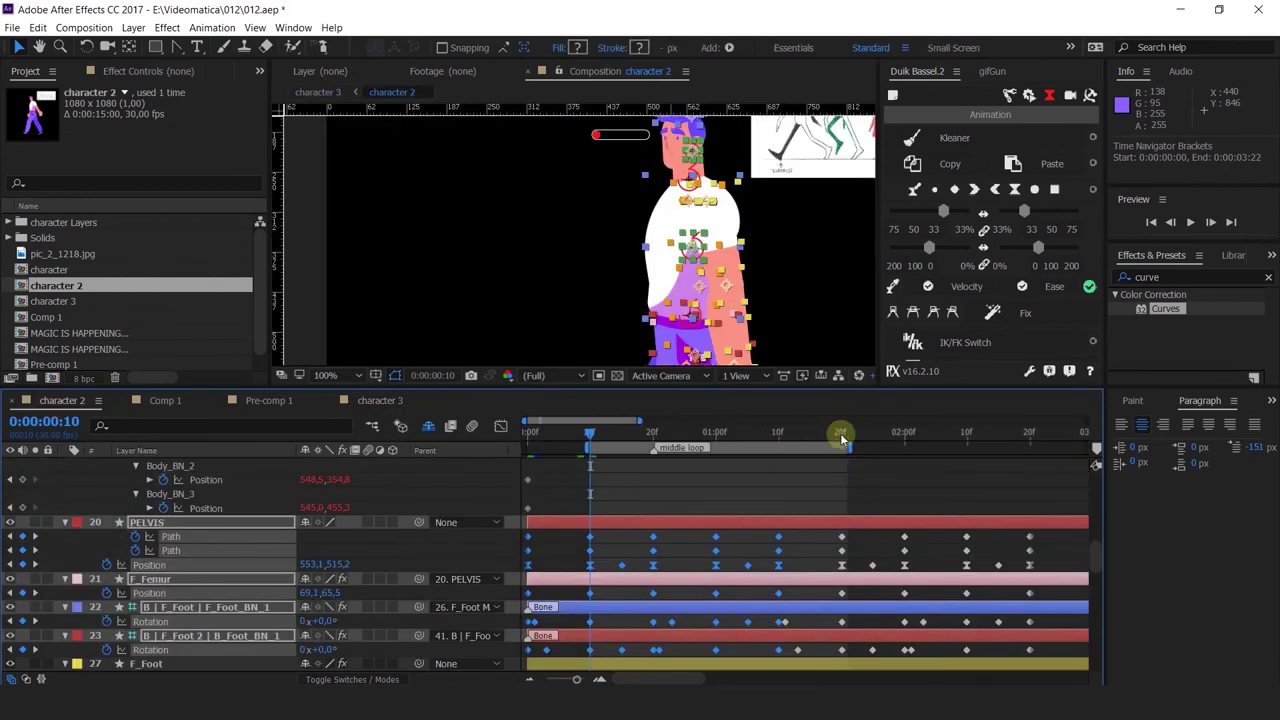
click(841, 438)
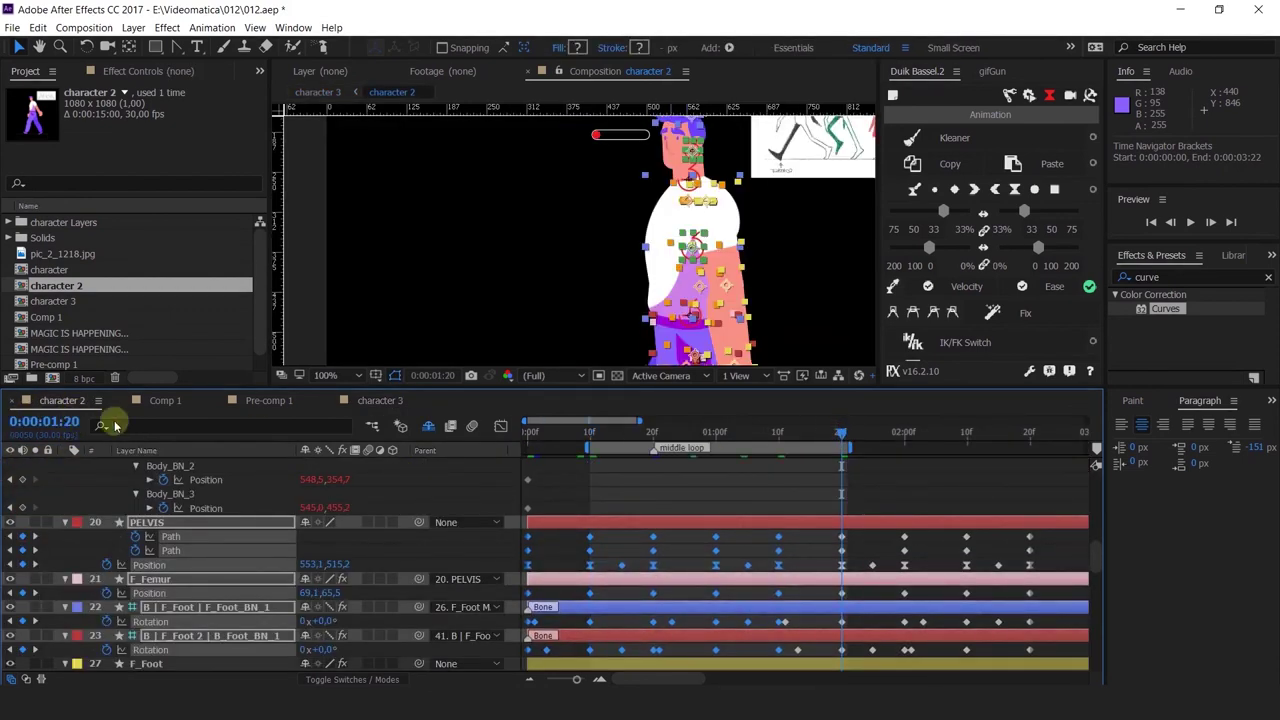
click(378, 400)
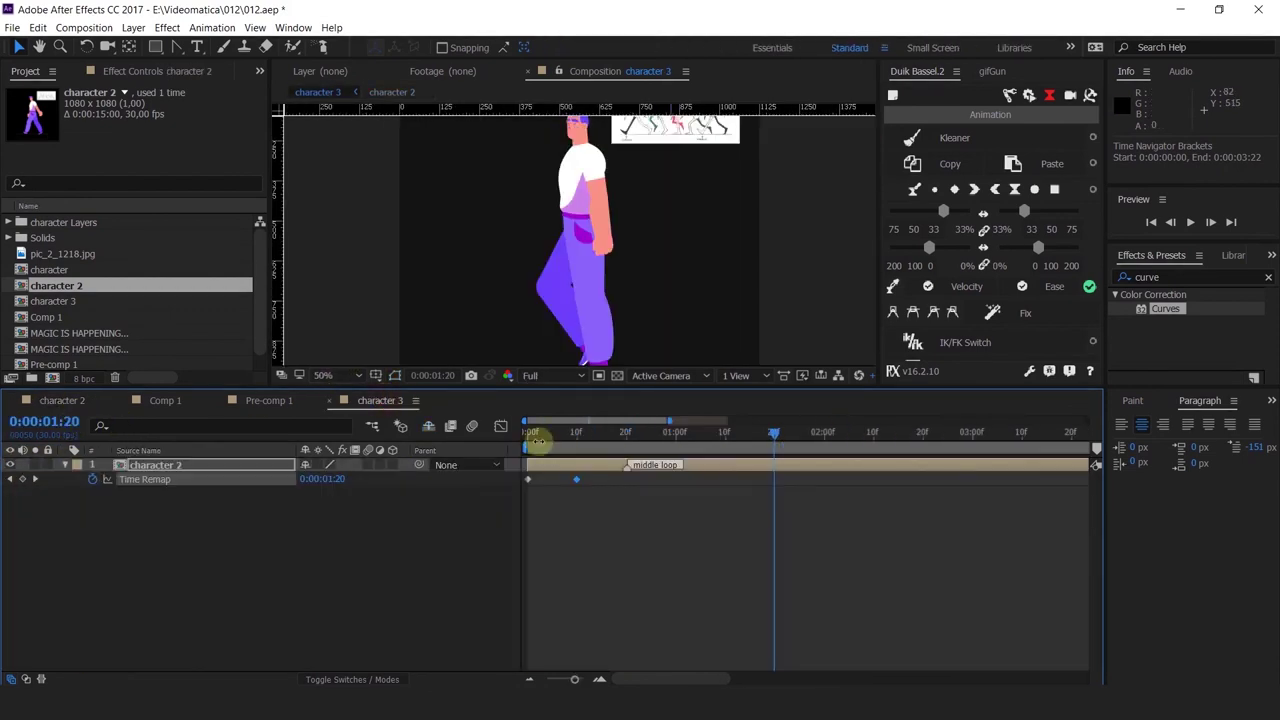
click(22, 480)
Delete the first and last Time Remap keyframes and shift the two remaining cycle keyframes to the start of the composition.
drag(545, 506, 488, 444)
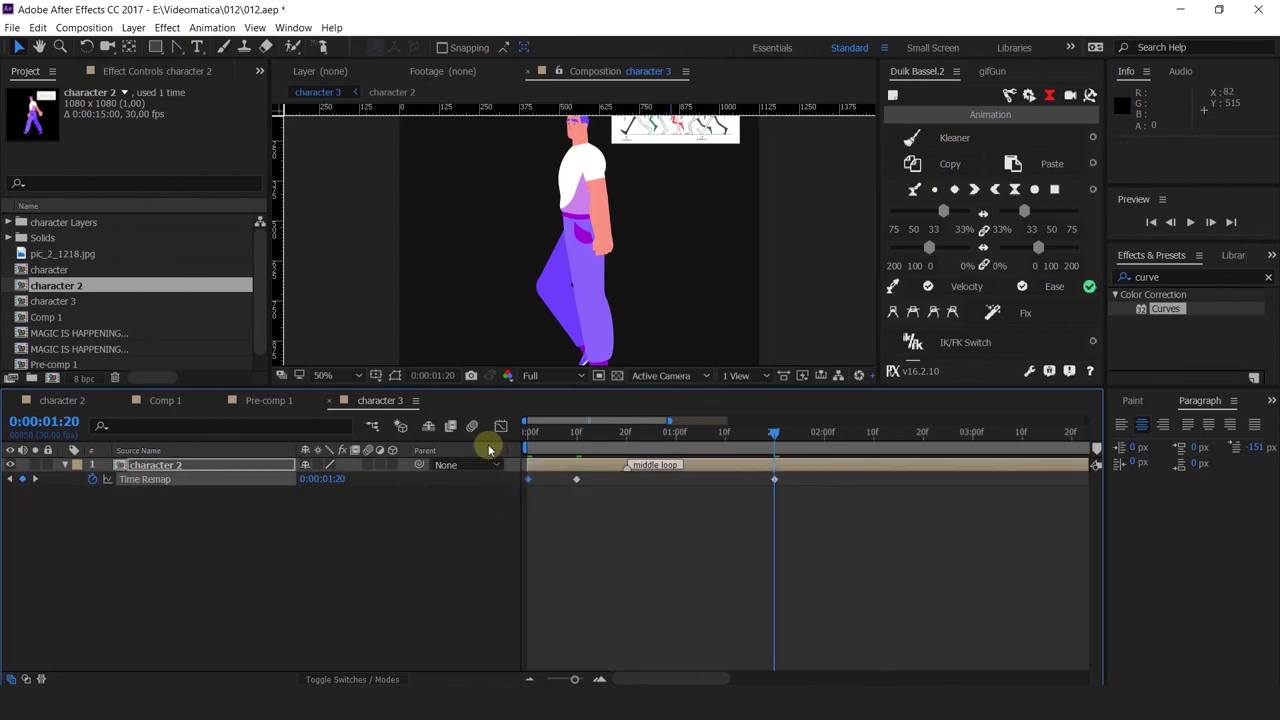
key(Delete)
key(;)
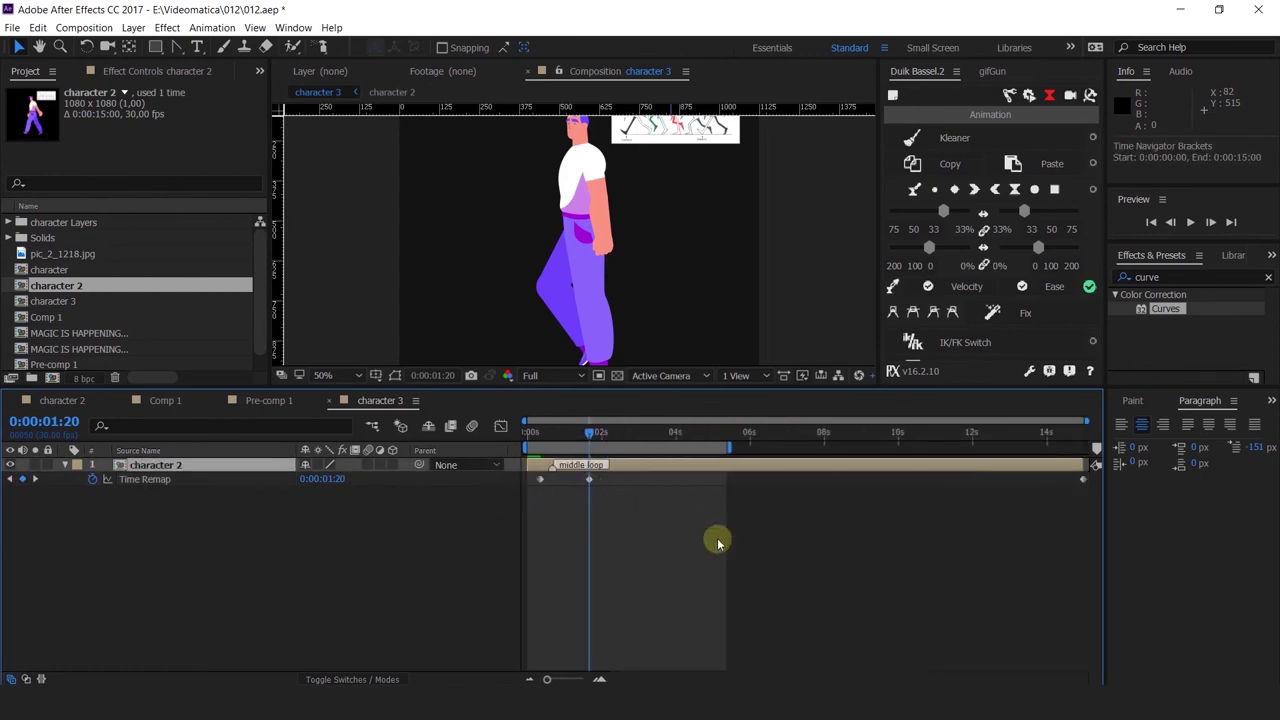
click(531, 430)
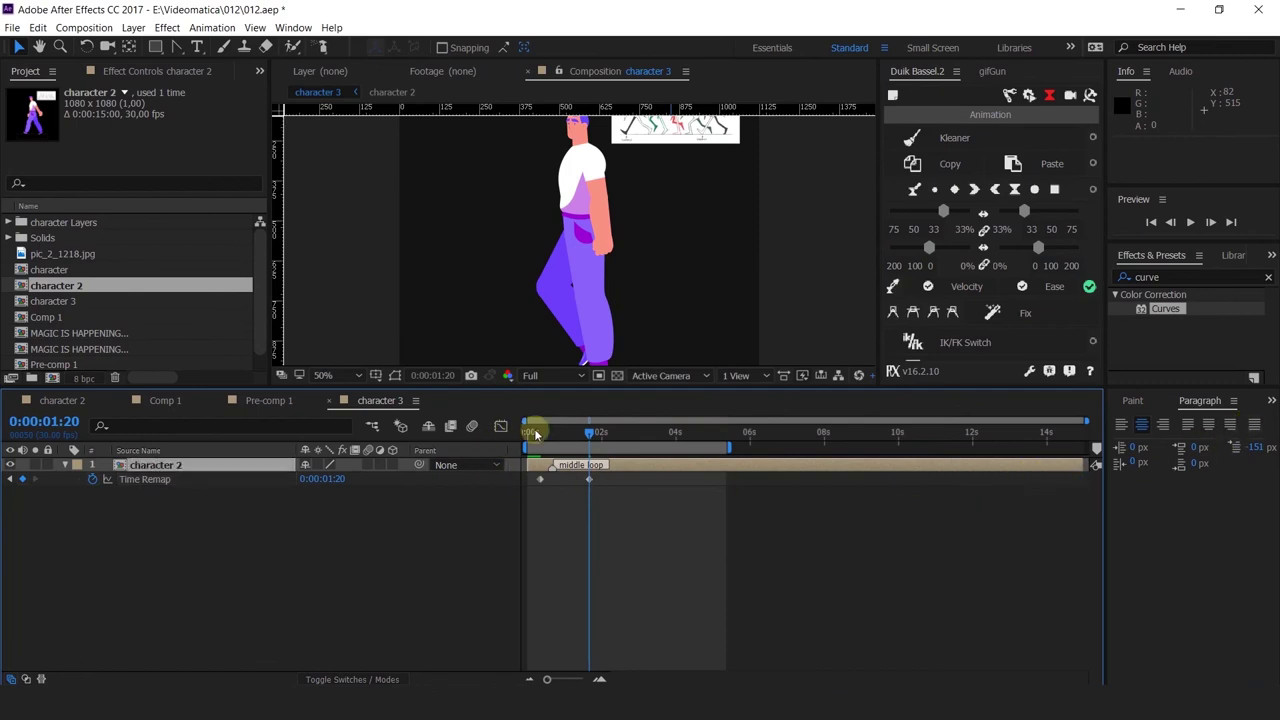
key(=)
drag(711, 497, 529, 482)
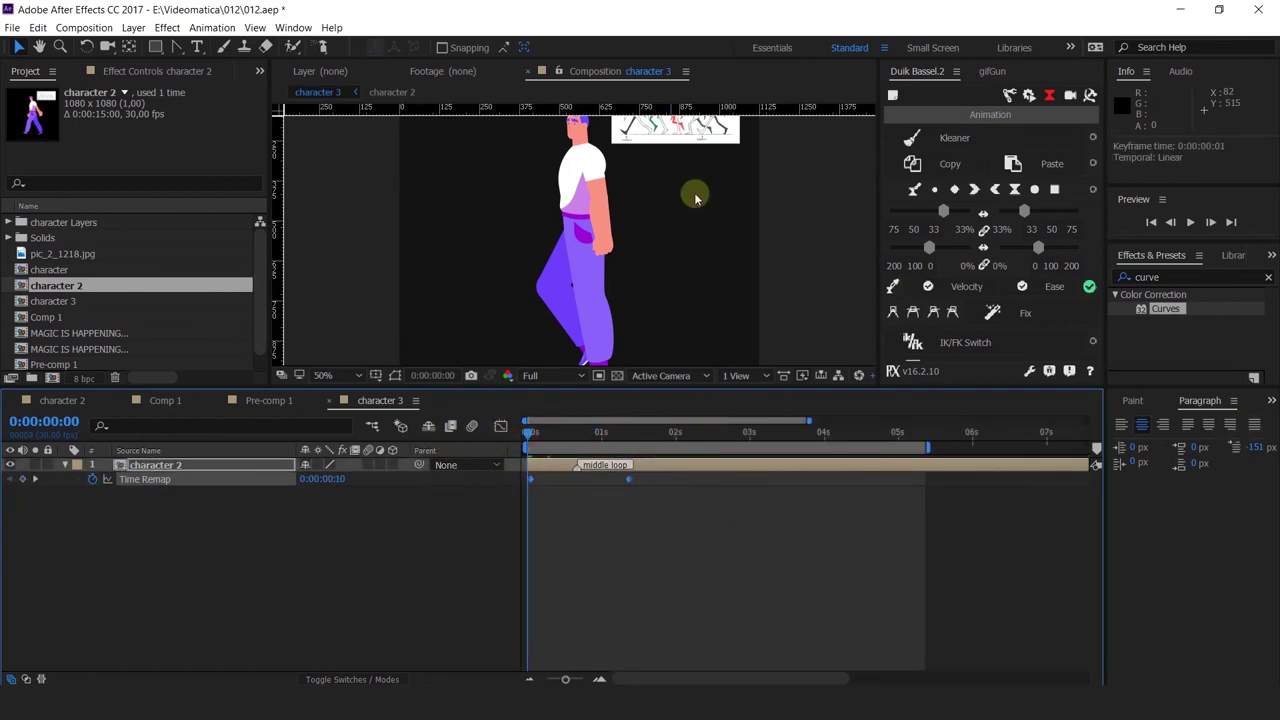
Add the expression loopOut() to the Time Remap property of the character 2 layer.
click(156, 484)
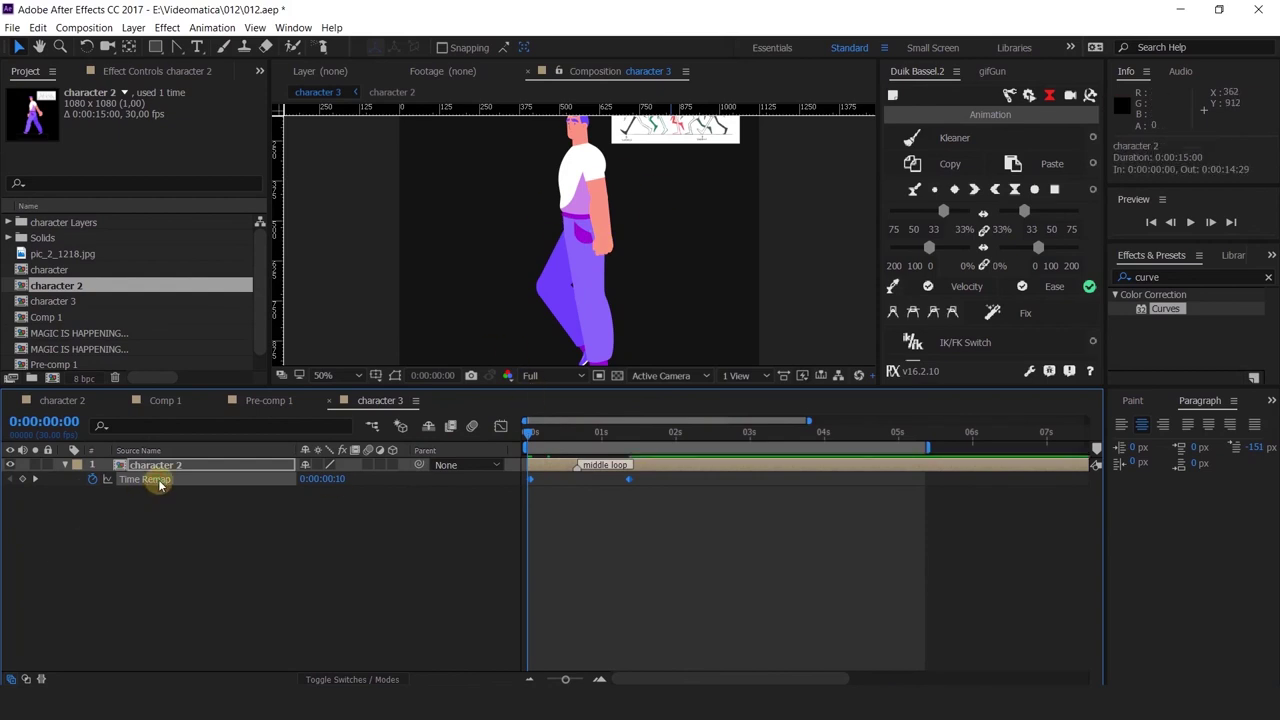
key(alt+shift+equal)
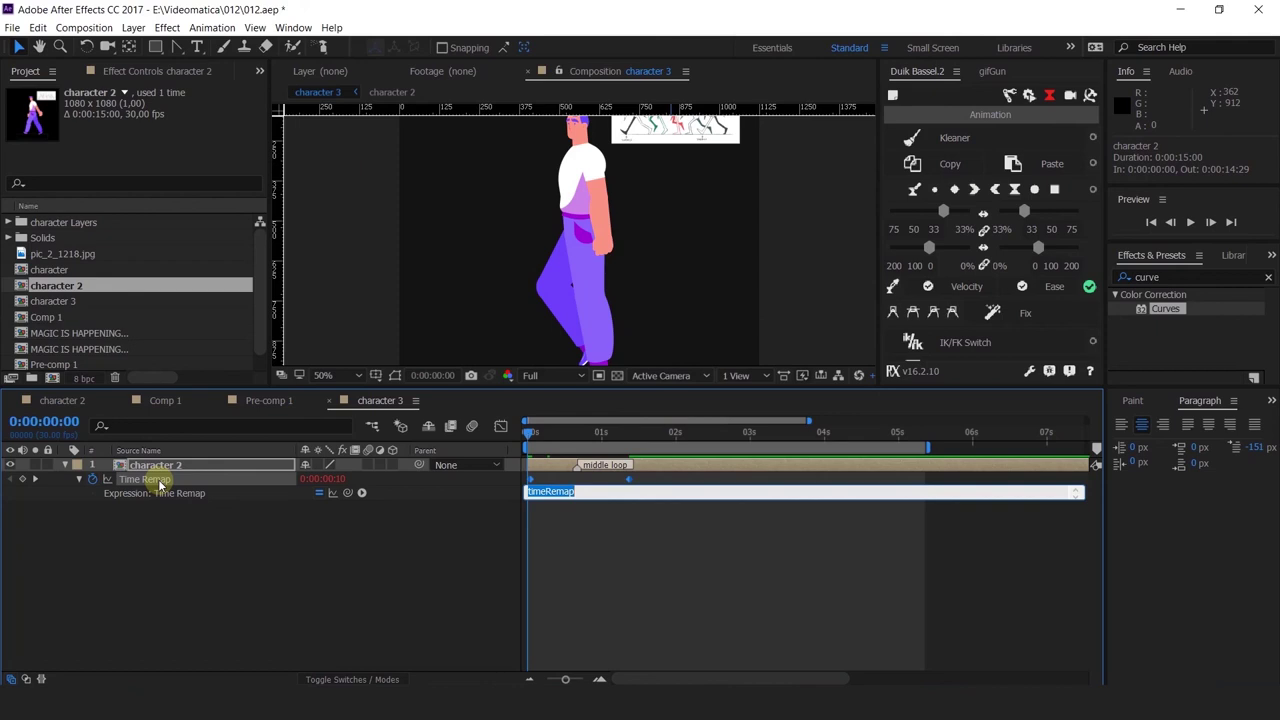
text(l)
click(158, 482)
key(BackSpace)
text(loo)
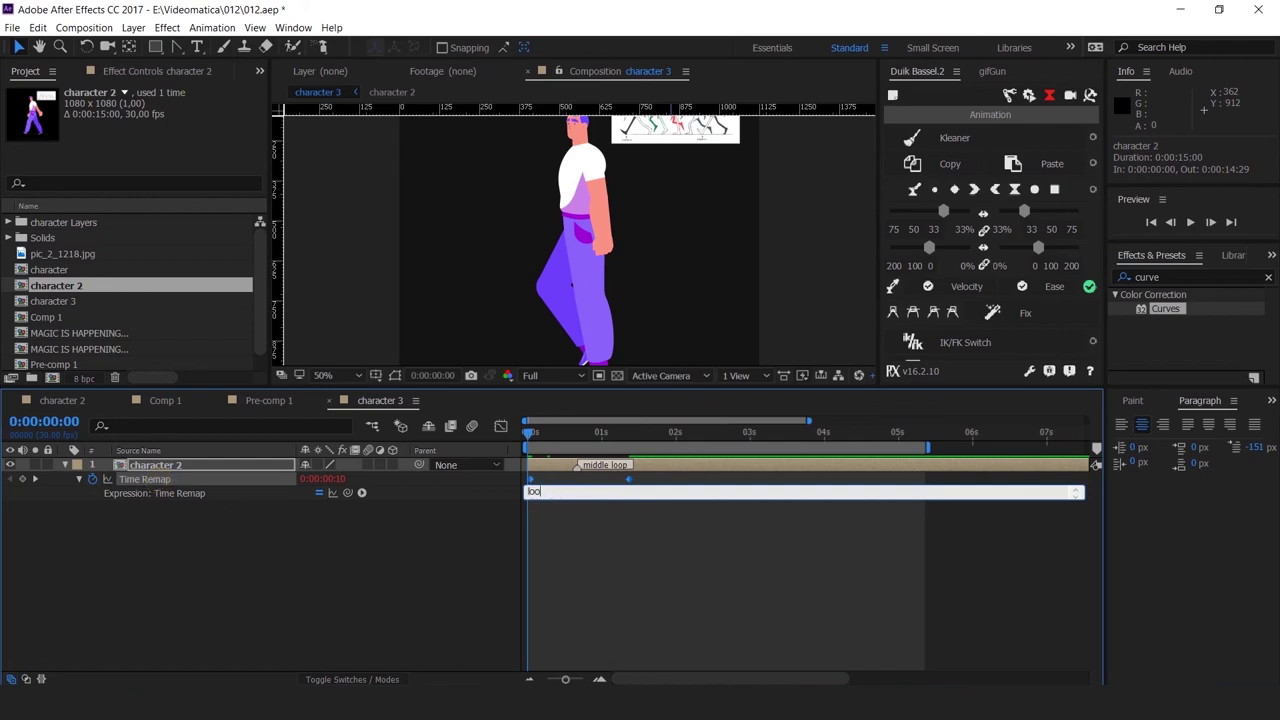
text(pOu)
text(ot()
text())
click(558, 493)
click(550, 492)
click(594, 551)
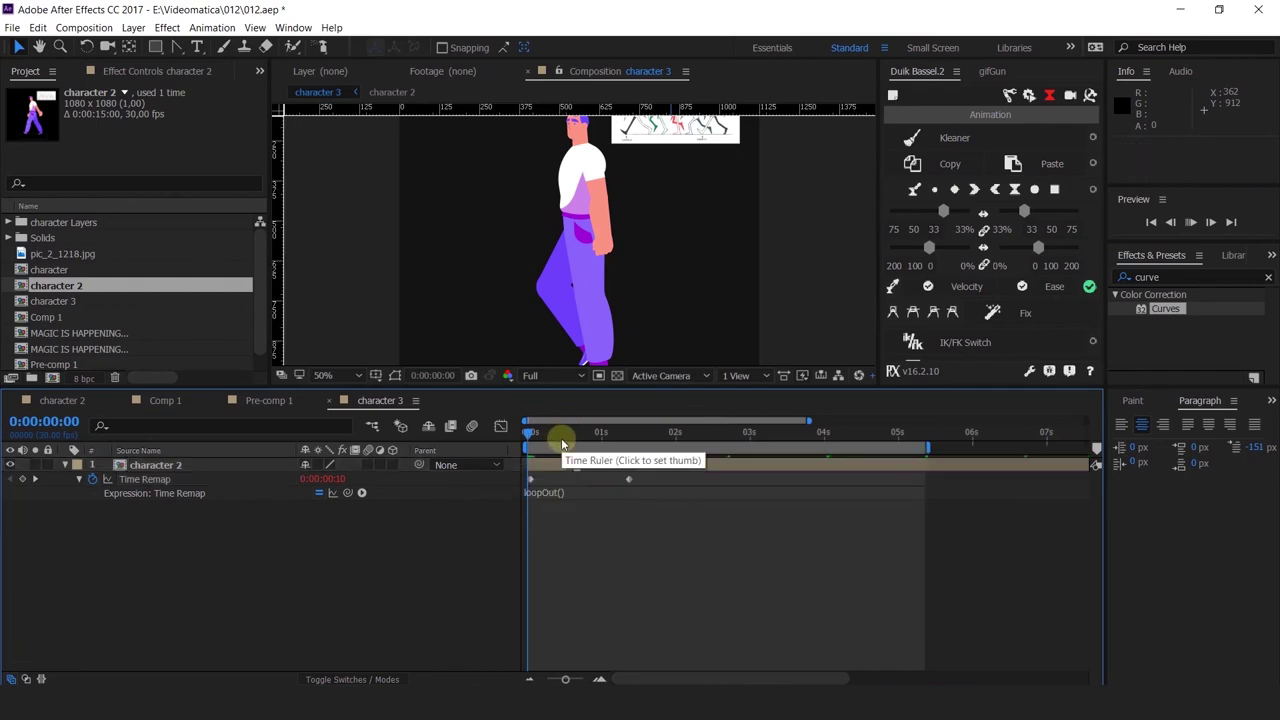
Play and scrub the looped walk in the character 3 composition, and return to the first frame.
key(space)
scroll(451, 268, down, 2)
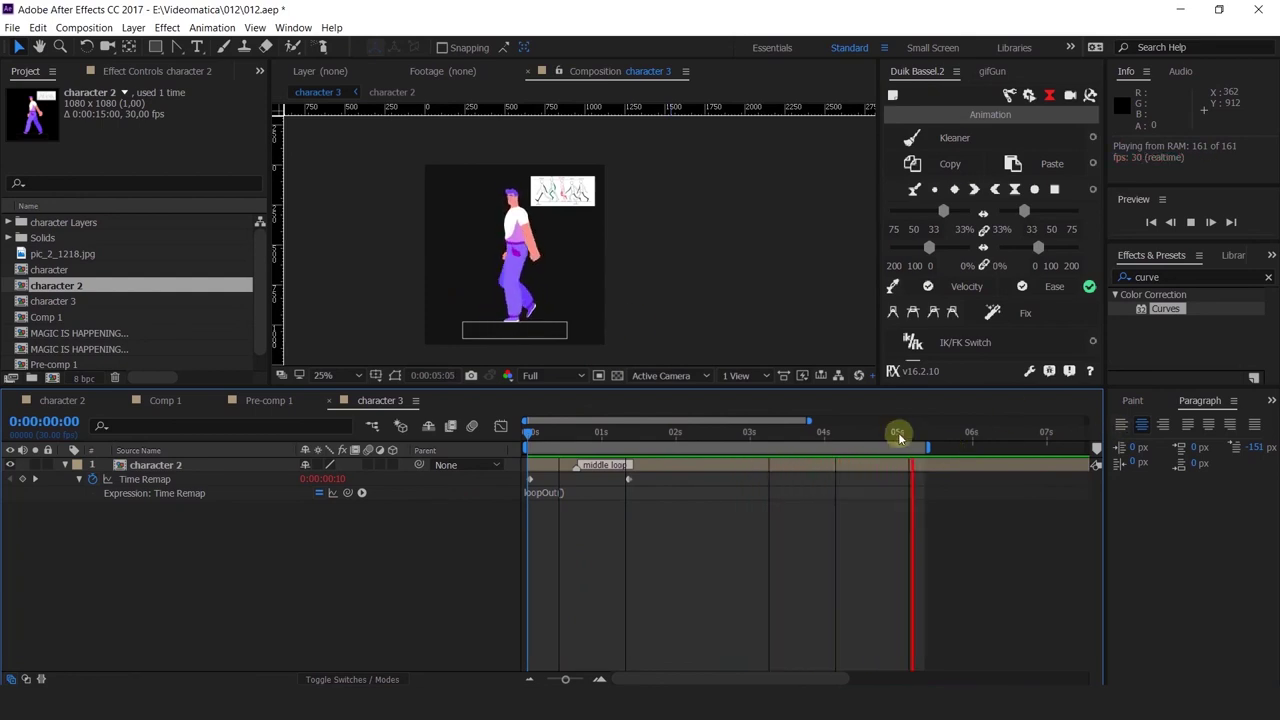
drag(908, 434, 773, 457)
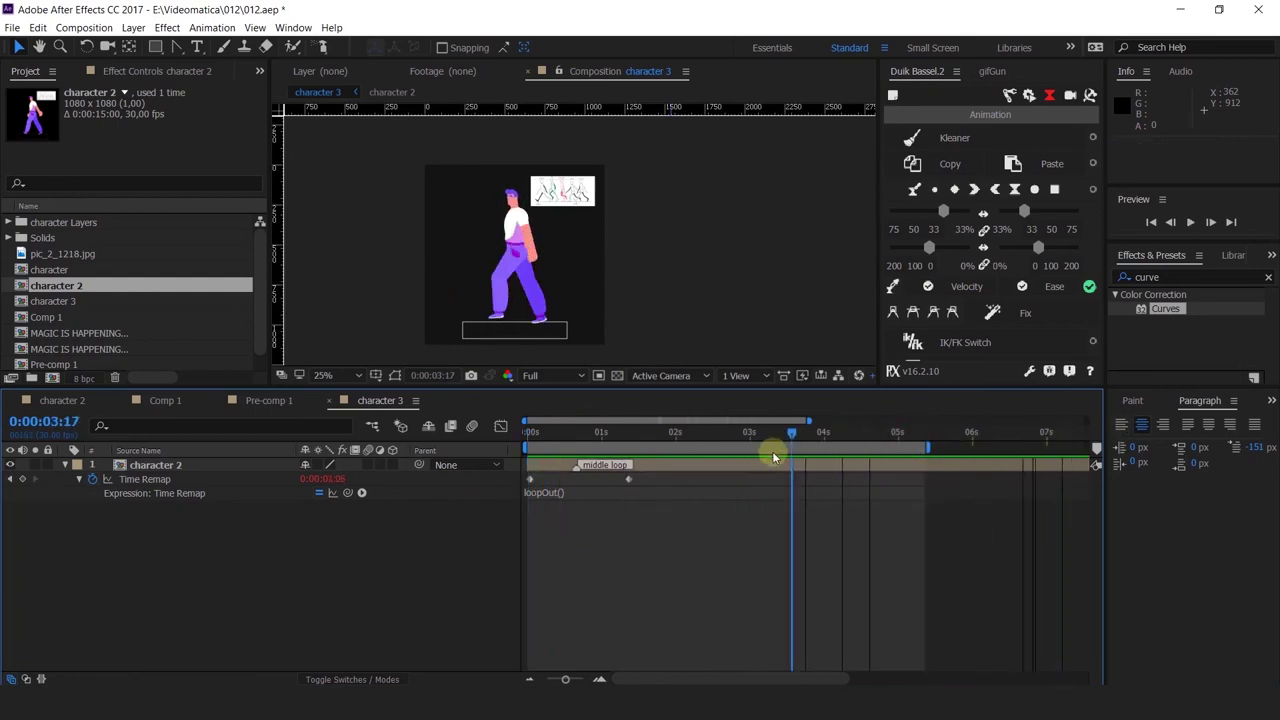
key(Home)
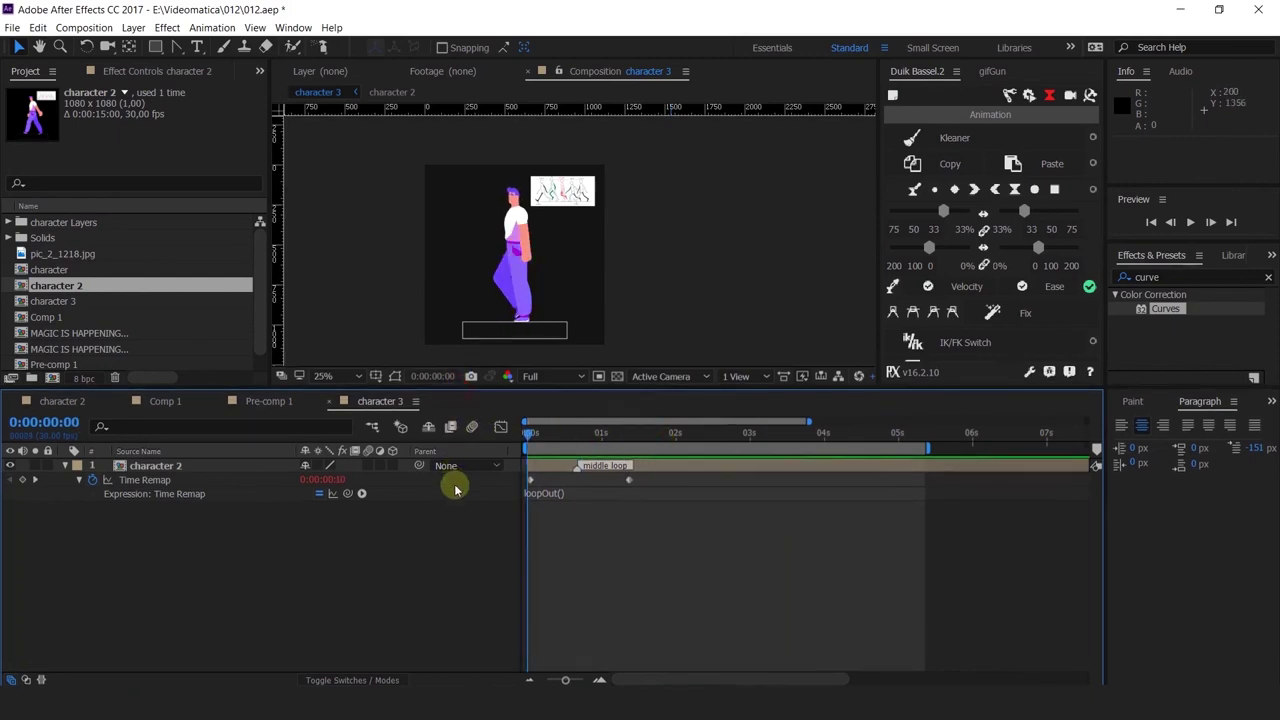
Enlarge the composition viewer, fit the whole frame in it and play the looping walk again.
drag(455, 490, 455, 488)
drag(569, 380, 685, 394)
scroll(640, 376, up, 2)
click(357, 472)
click(350, 212)
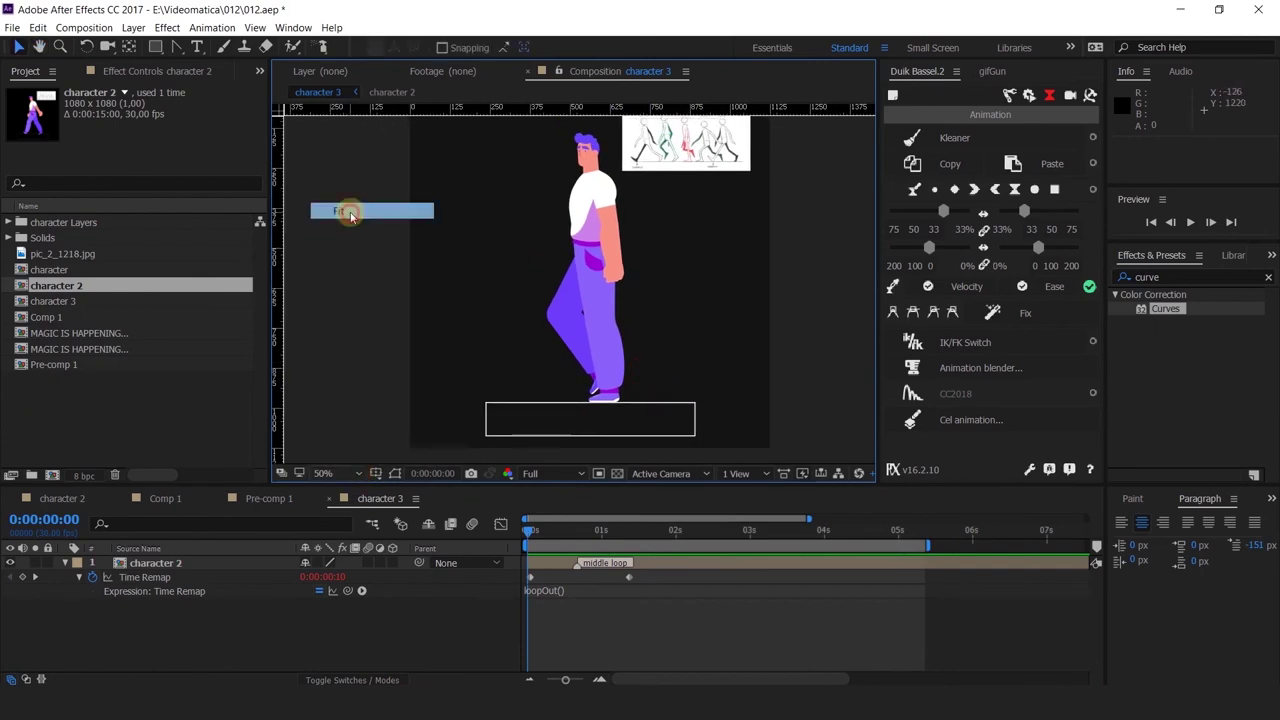
key(space)
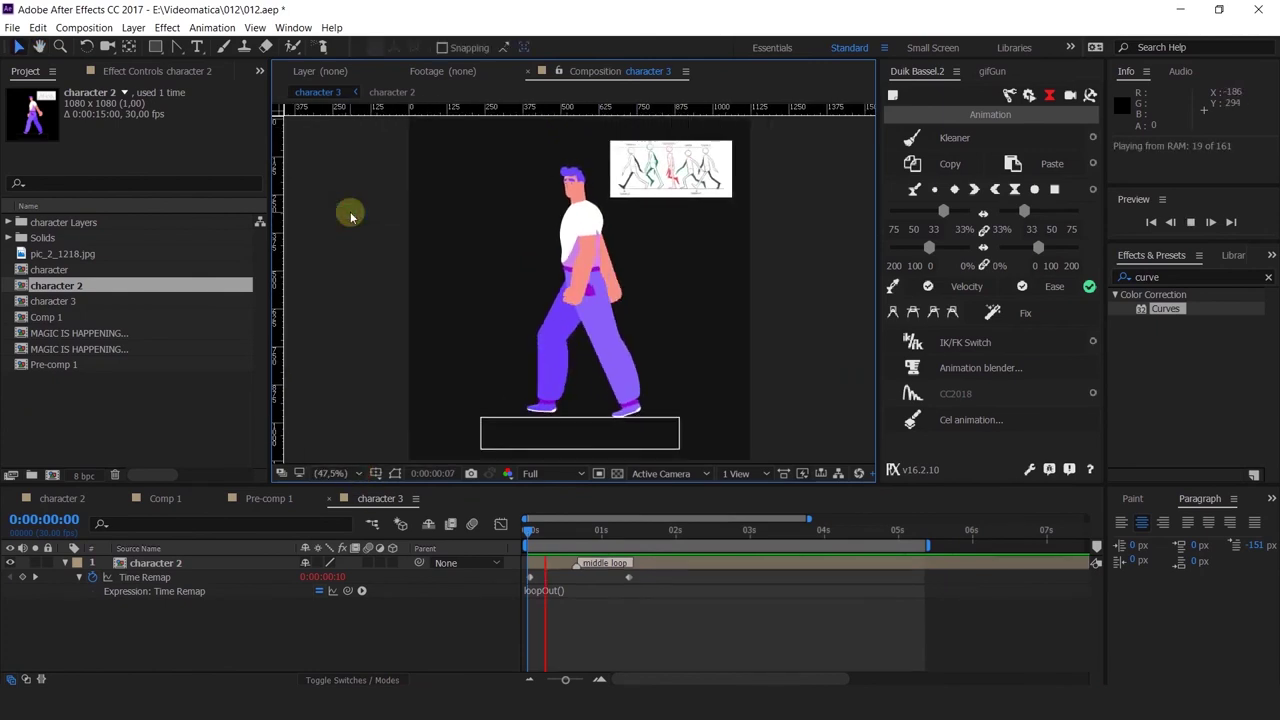